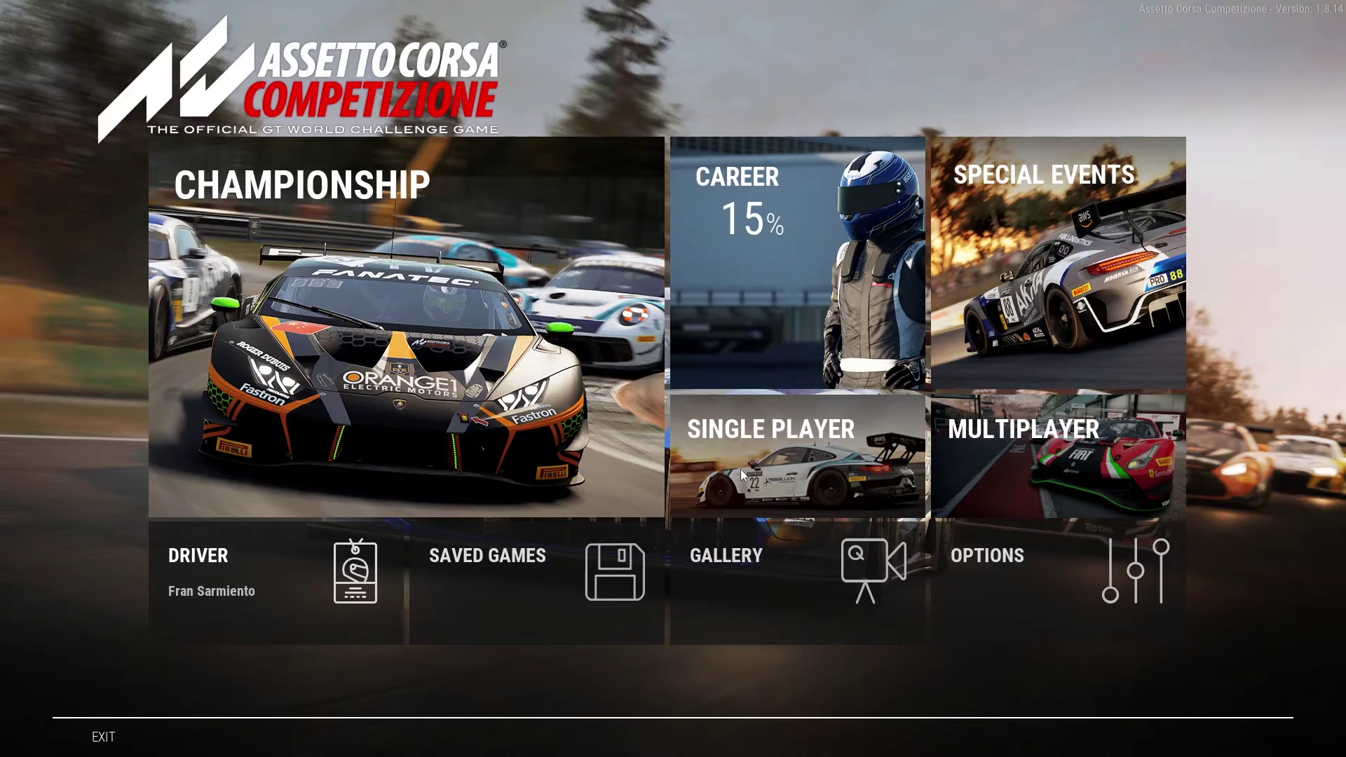
Step: Open the single-player car selection and choose the AMR V8 Vantage GT3 among the custom cars to view its livery
click(780, 479)
click(1057, 396)
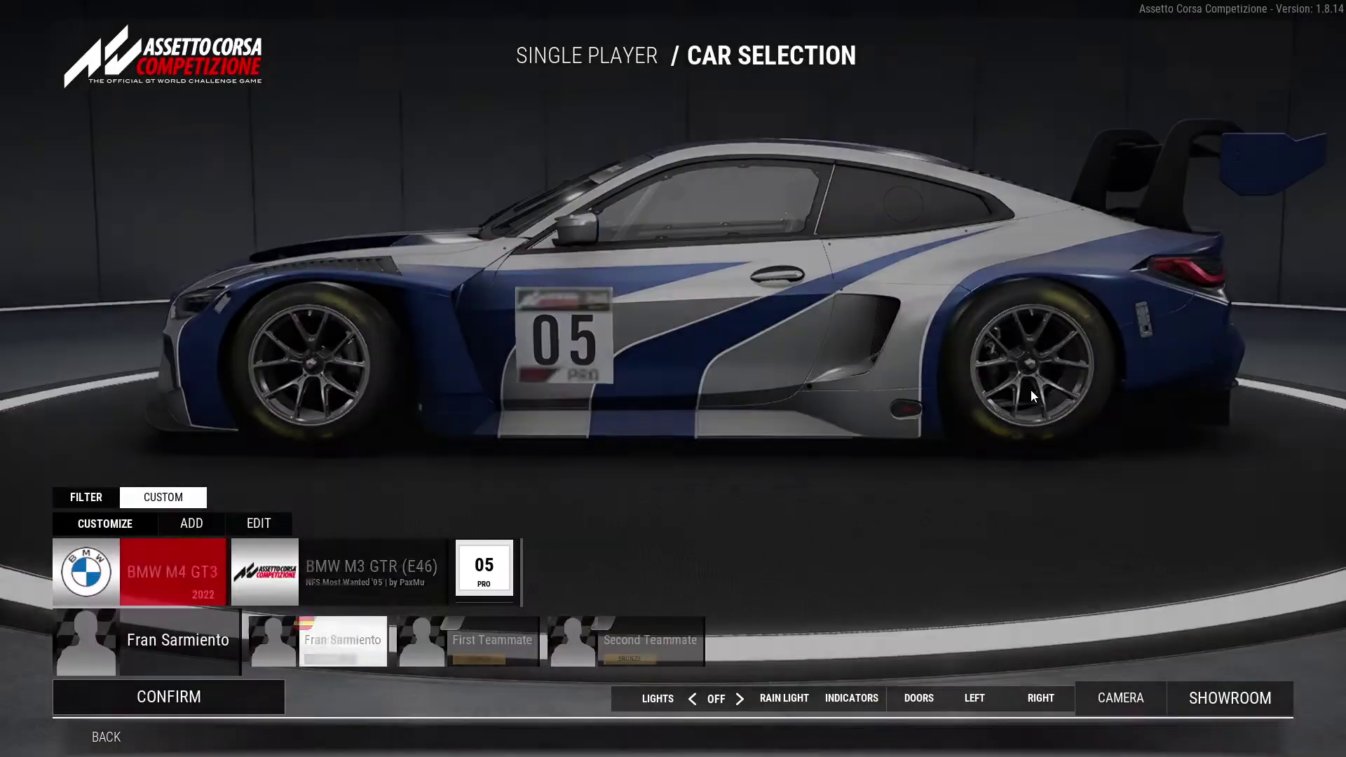
click(189, 596)
click(184, 230)
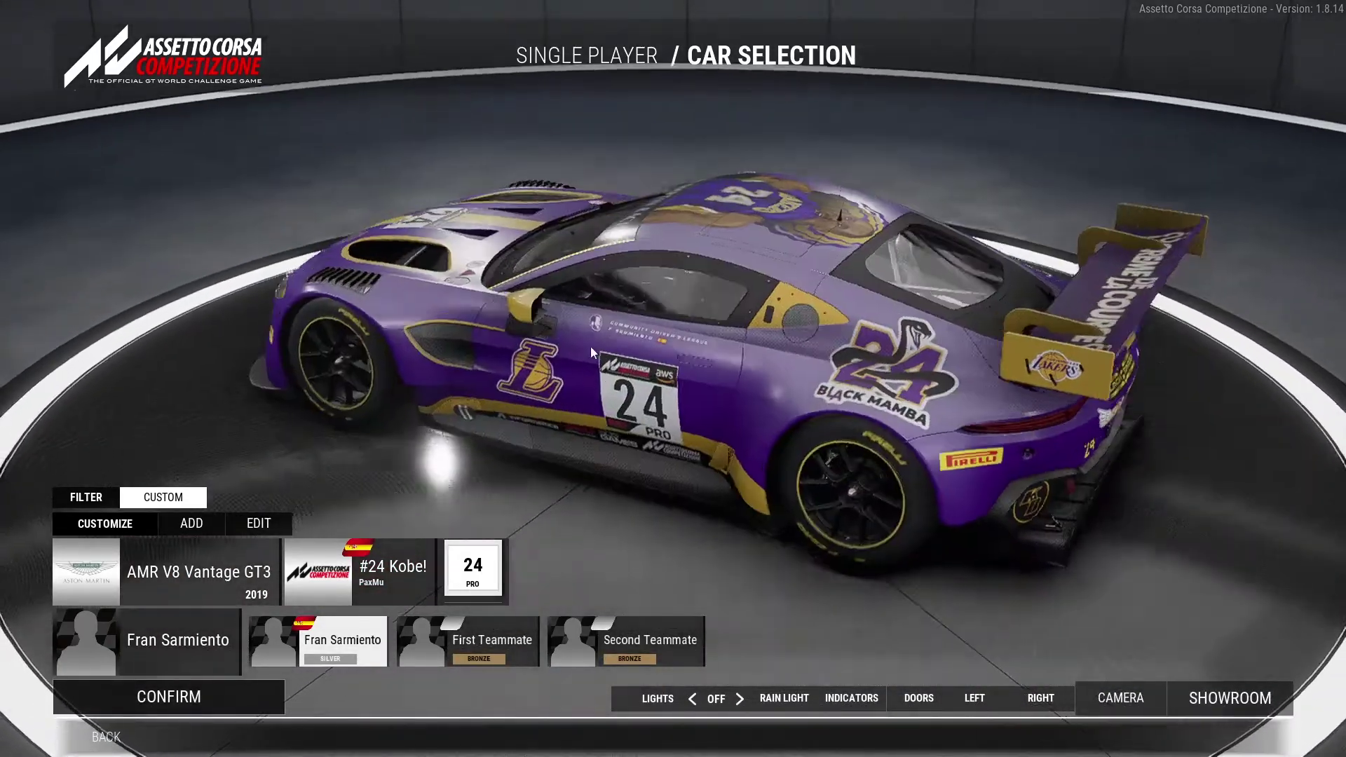
click(164, 586)
key(Escape)
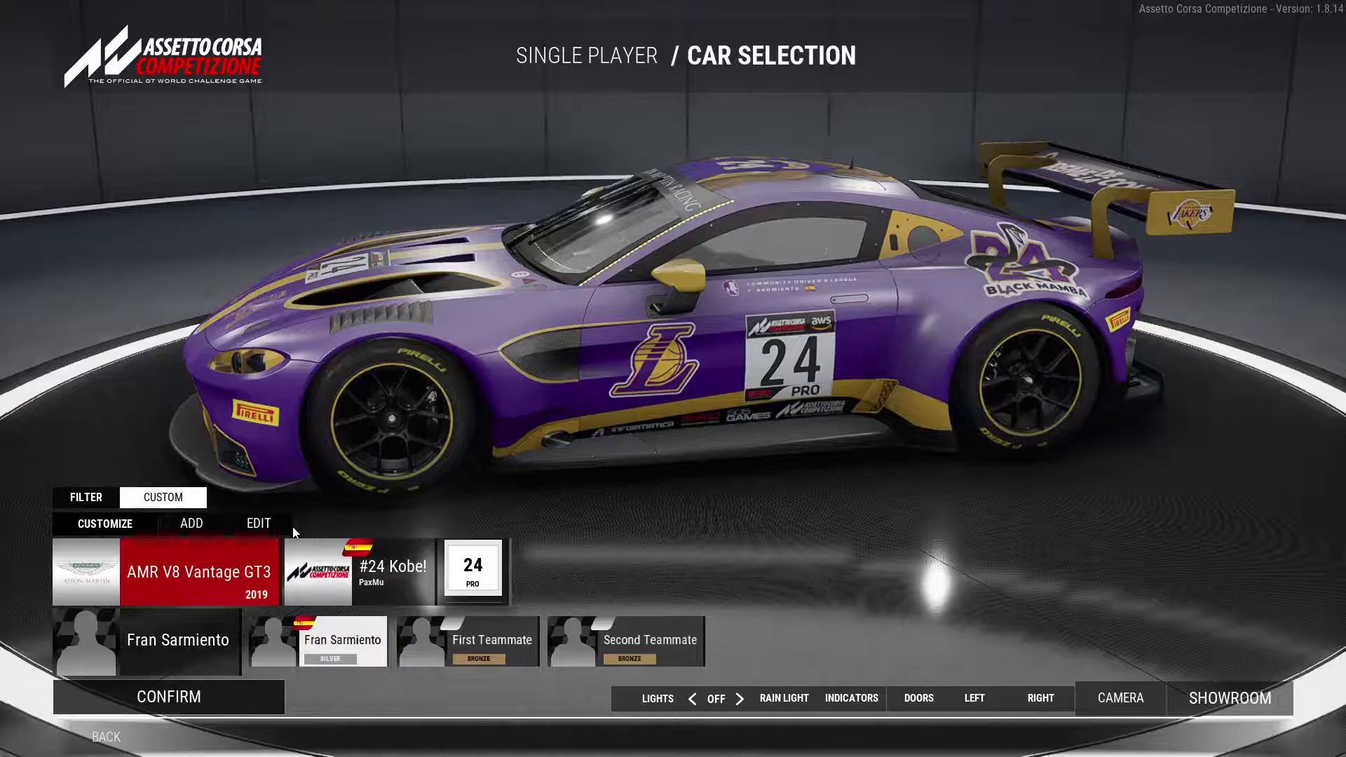
Step: Load the Creme de la Course #214 custom livery on the AMR V8 Vantage GT3 and inspect it
click(330, 574)
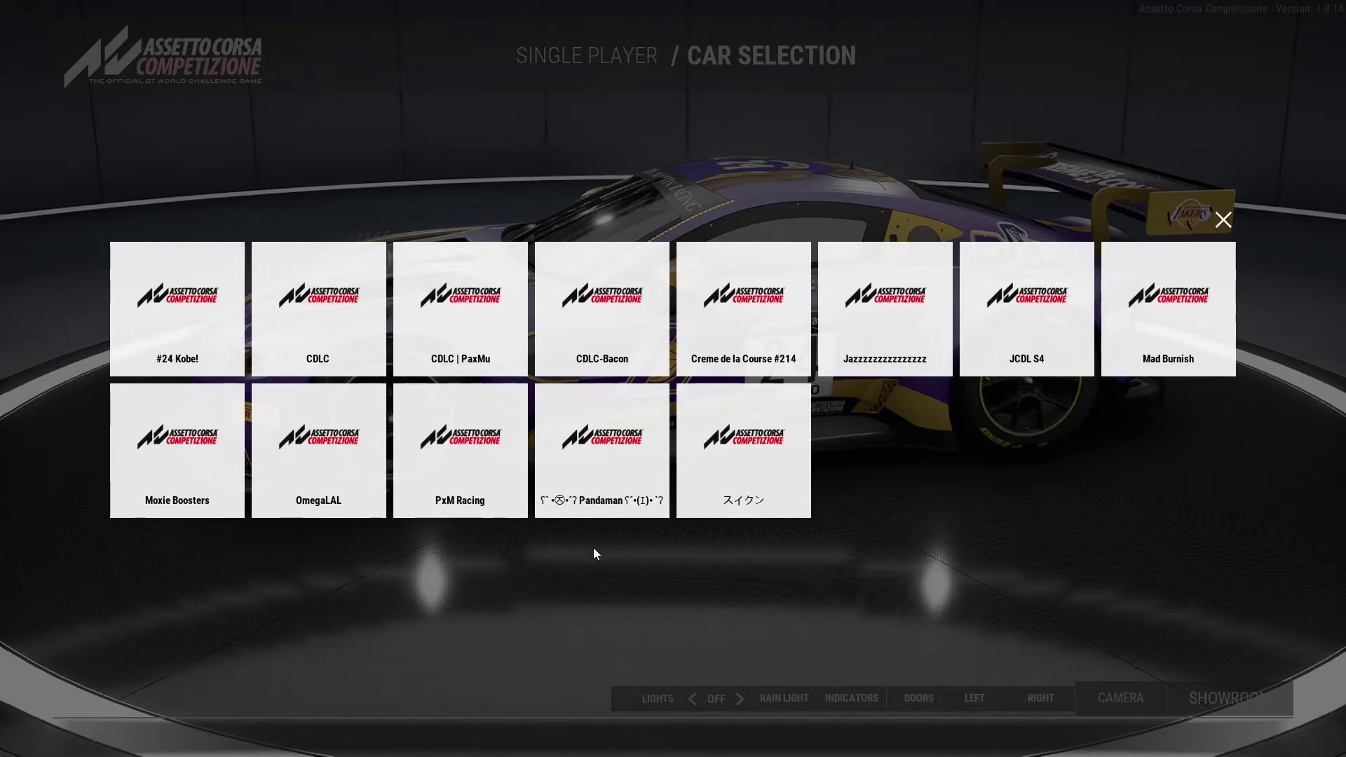
click(736, 309)
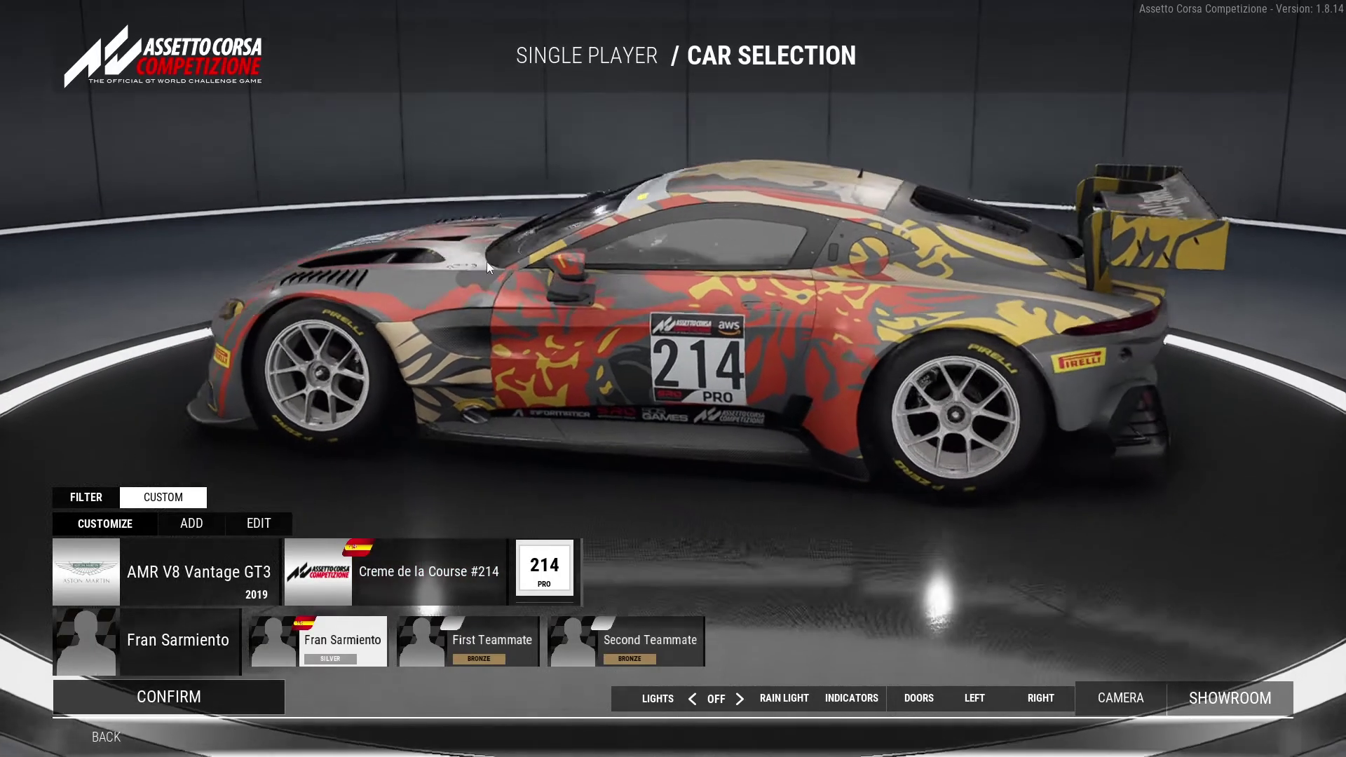
drag(486, 262, 671, 324)
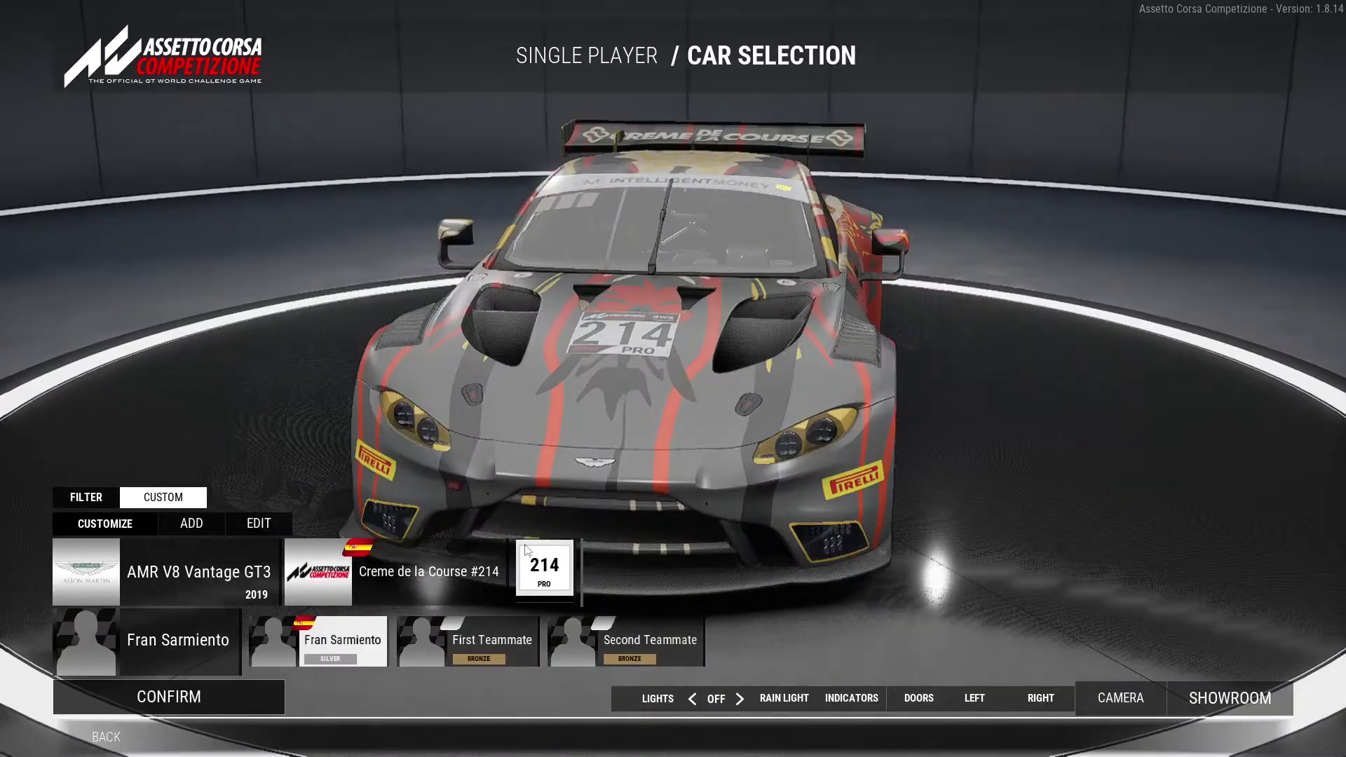
click(443, 565)
click(83, 516)
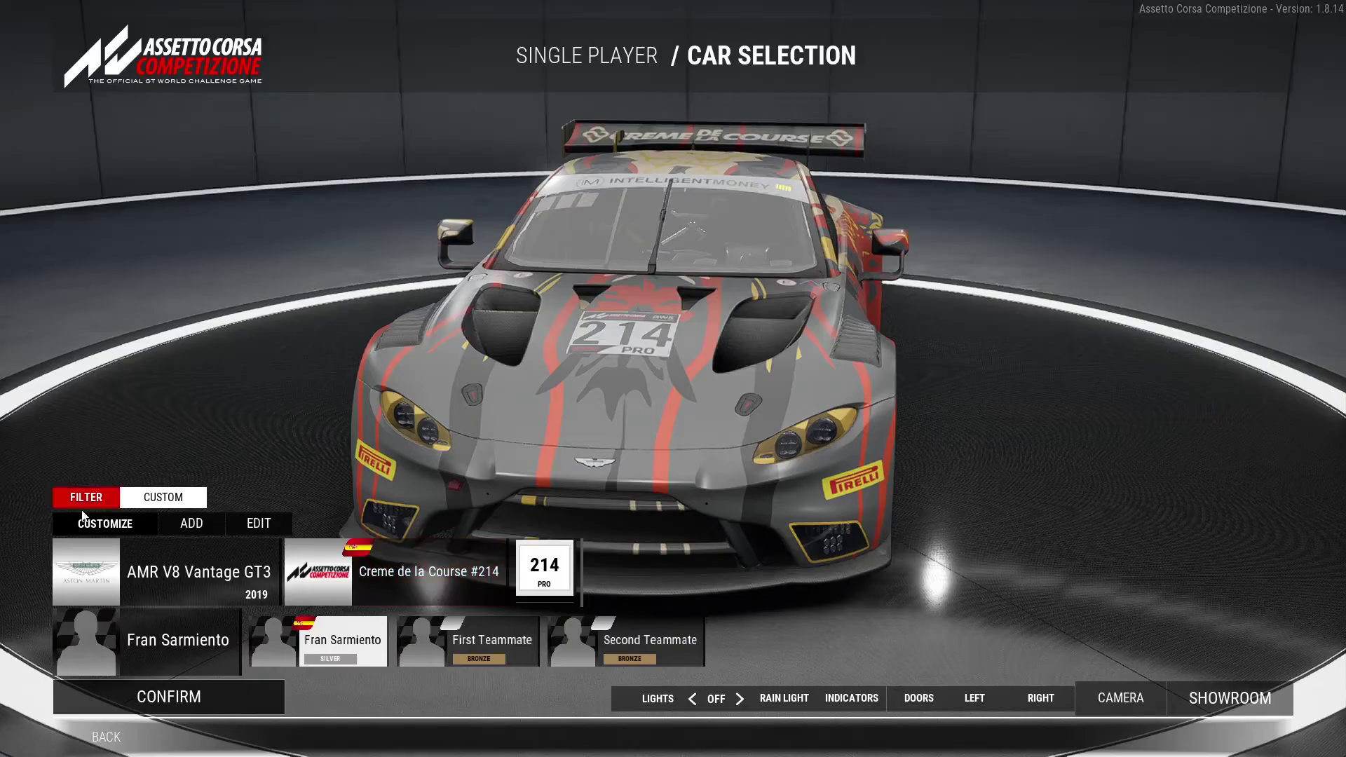
Step: Preview the Porsche 992 GT3 Cup custom car and switch back to the BMW M4 GT3
click(157, 591)
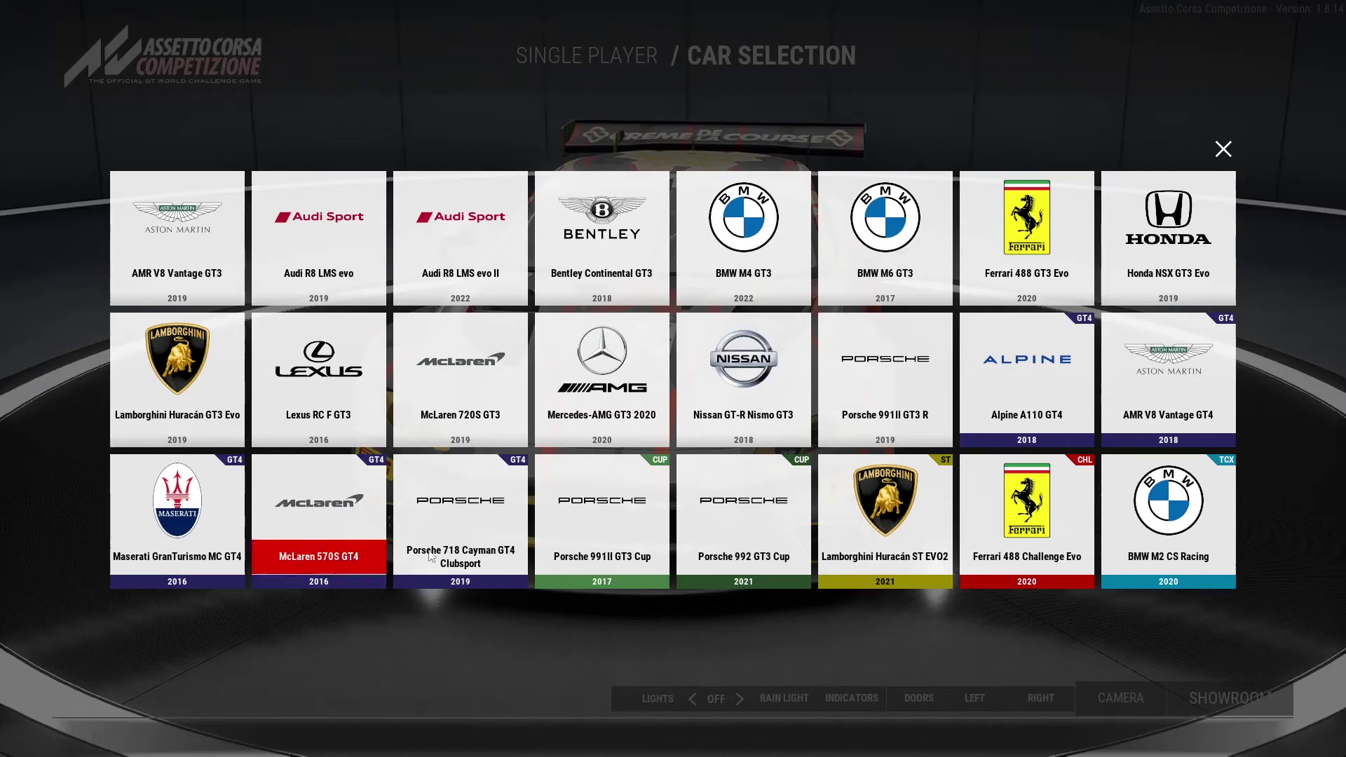
click(729, 521)
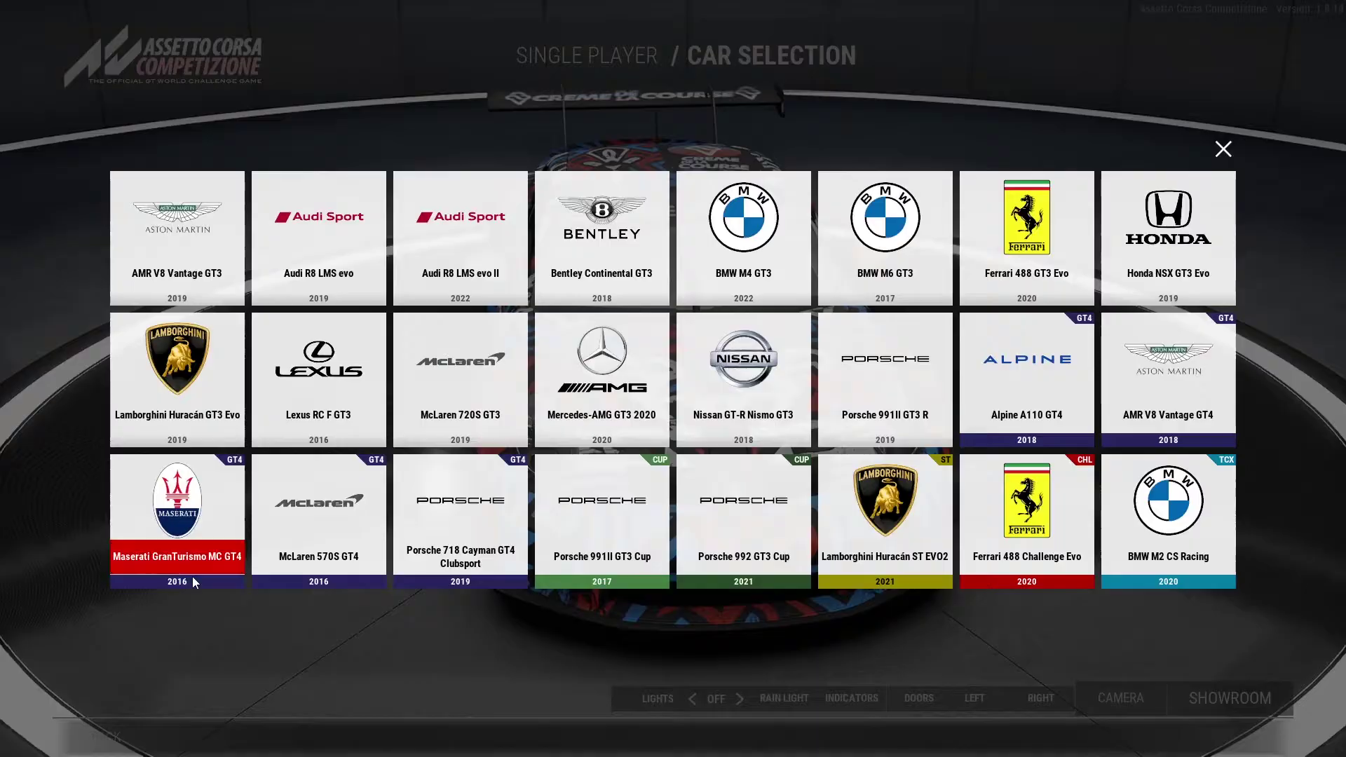
click(192, 576)
click(748, 228)
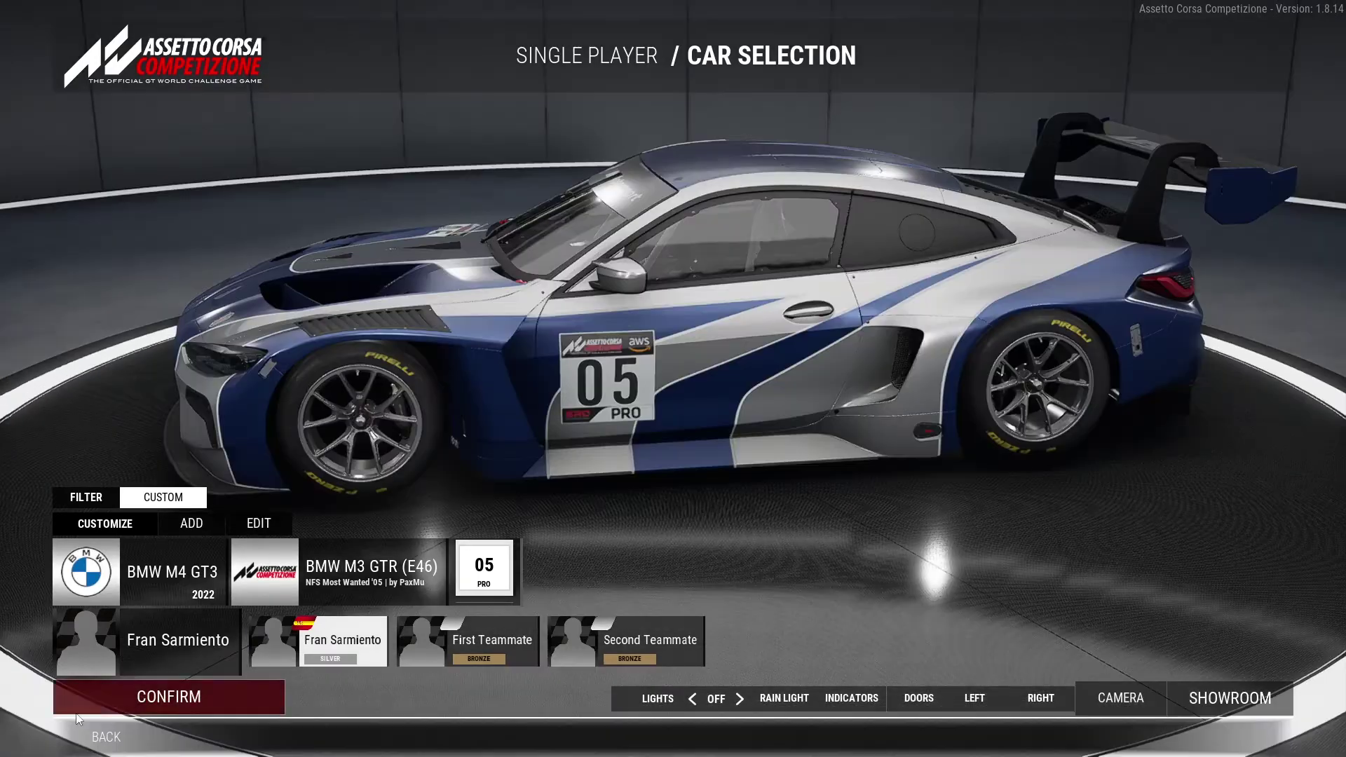
Step: Leave the car selection and exit Assetto Corsa Competizione to the desktop
click(126, 700)
click(107, 738)
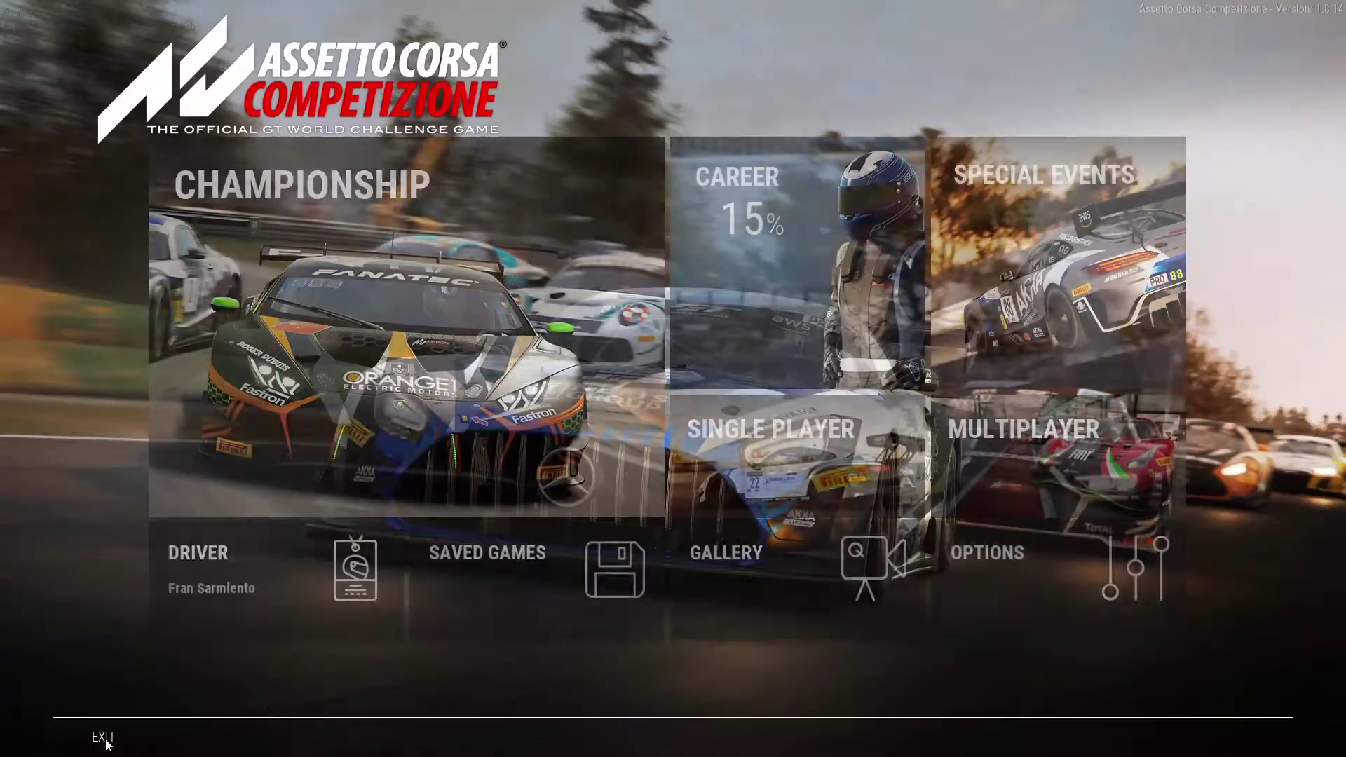
click(106, 738)
click(519, 452)
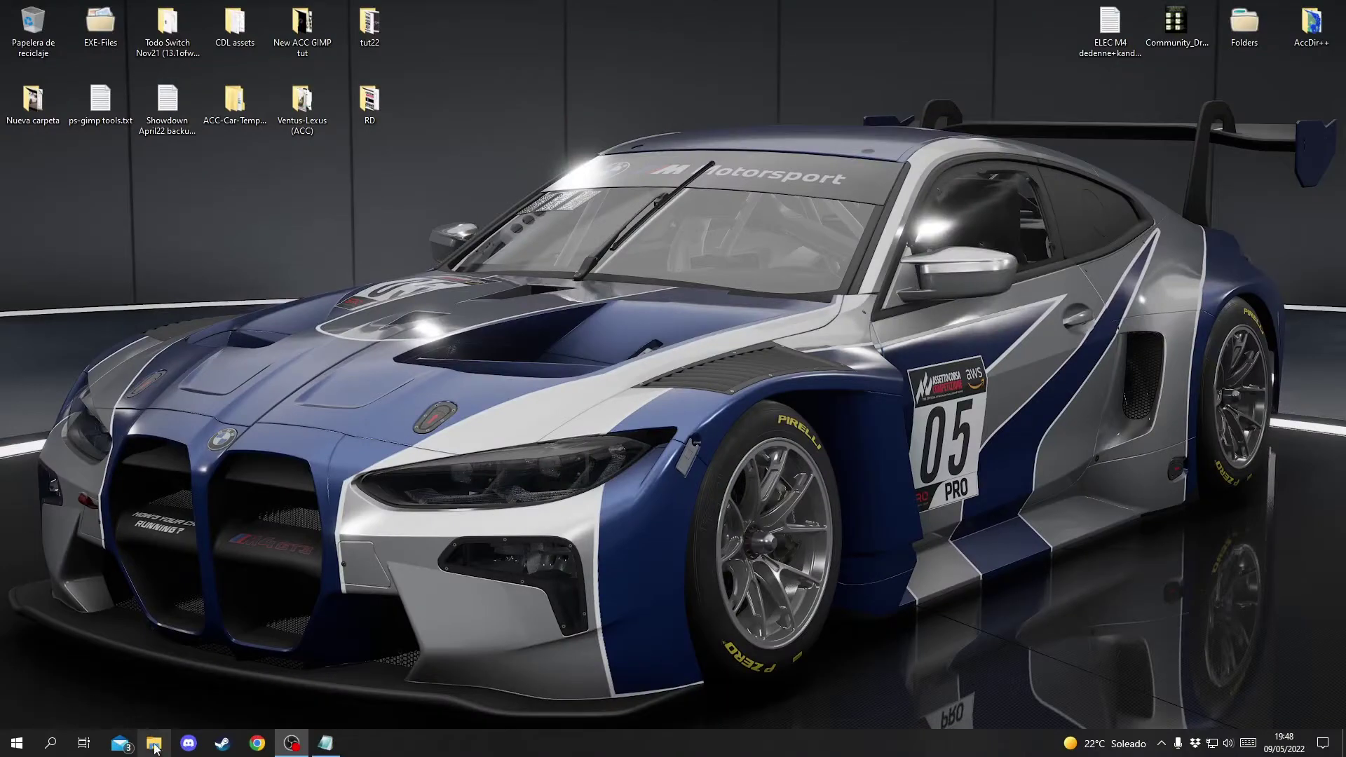
Step: In File Explorer, go to Documents > Assetto Corsa Competizione > Config and open menuSettings.json
click(154, 745)
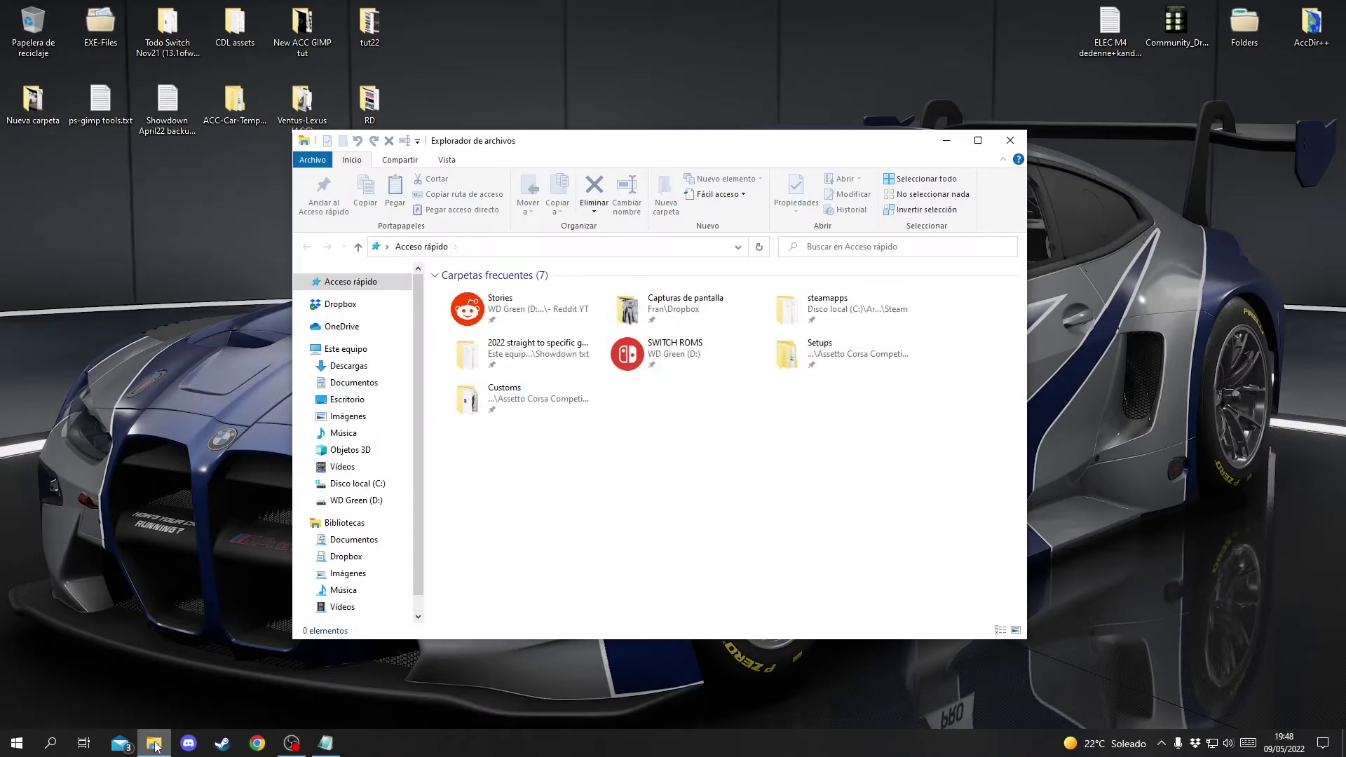
click(350, 541)
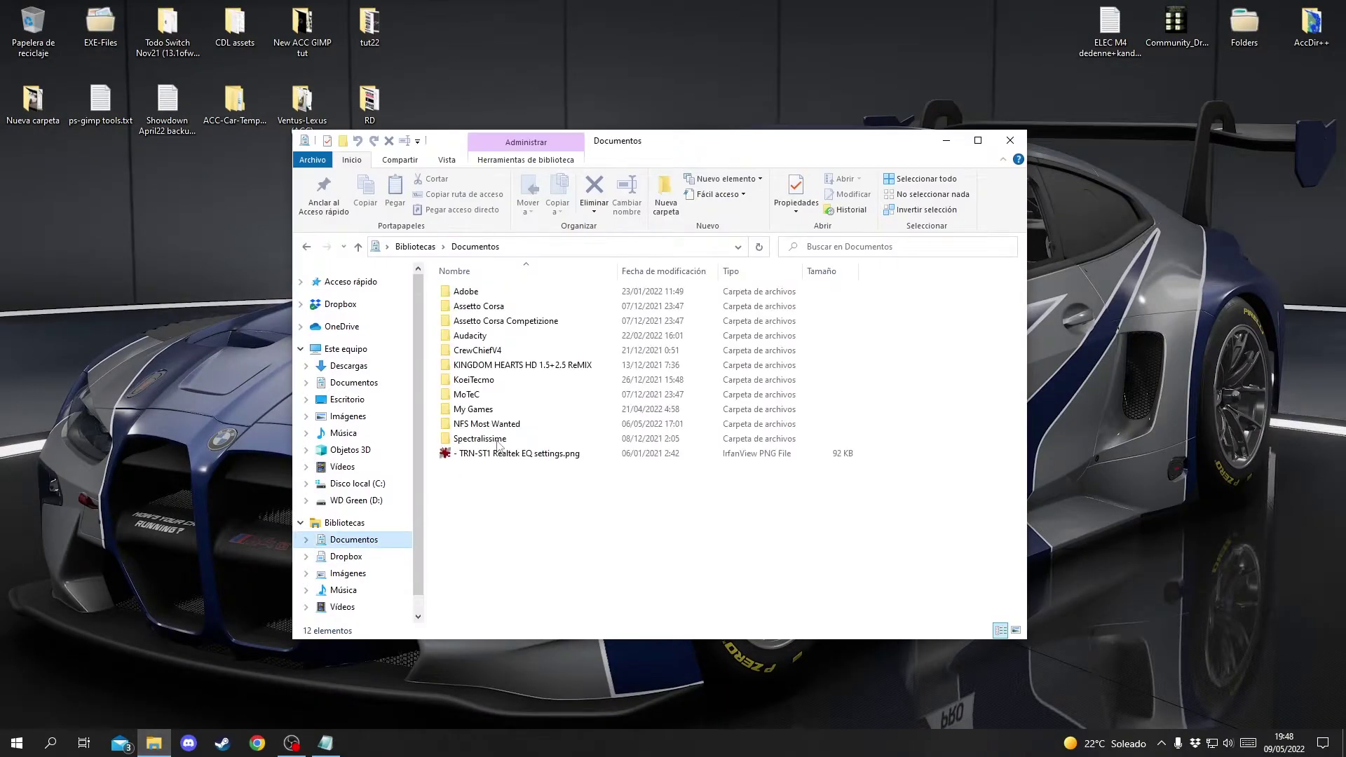
click(516, 323)
double_click(515, 322)
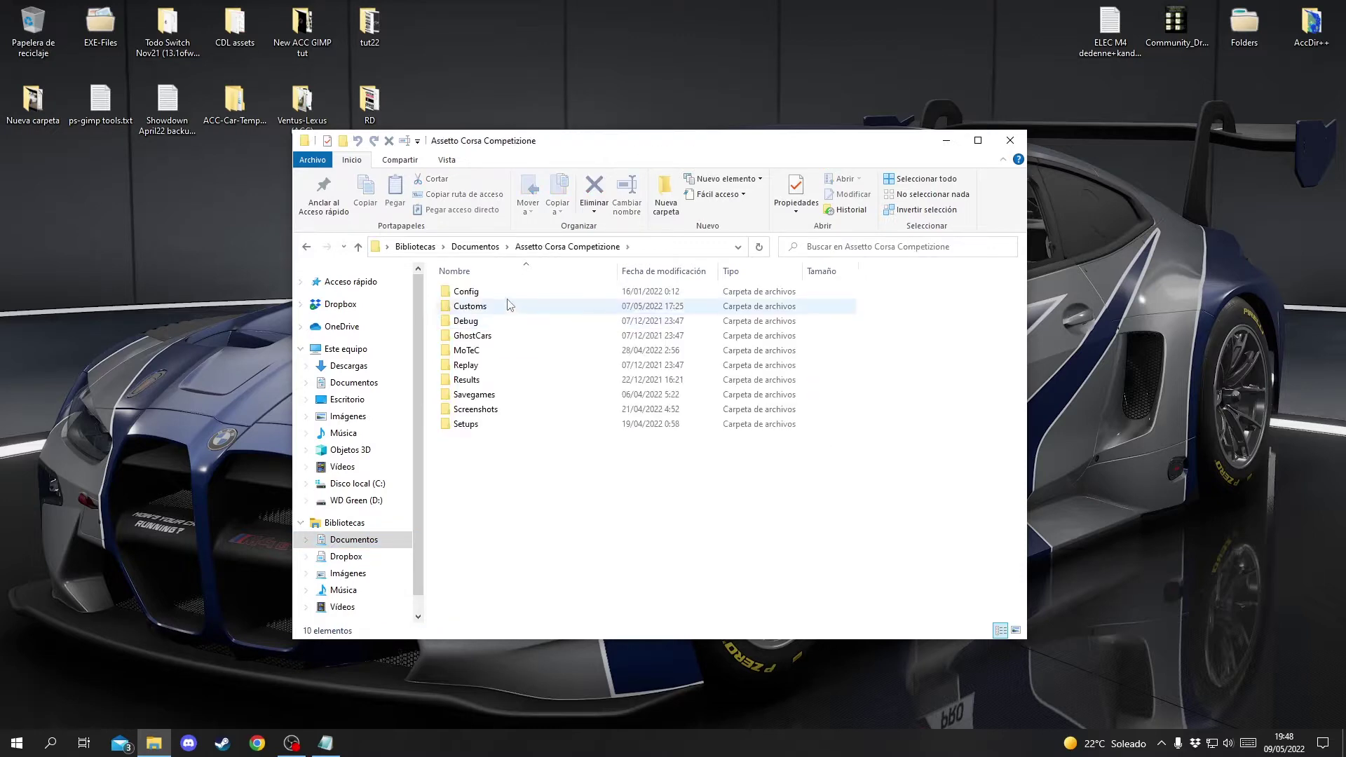
double_click(506, 292)
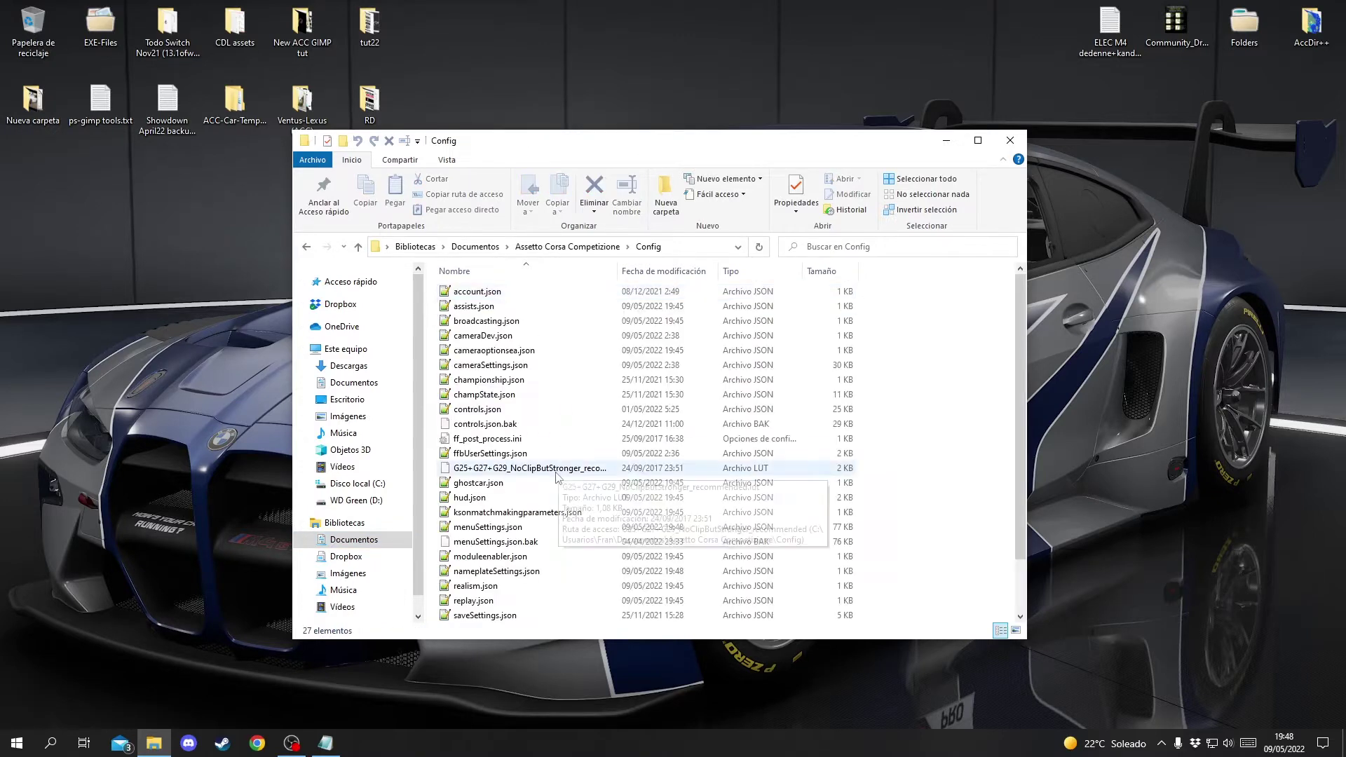
double_click(502, 527)
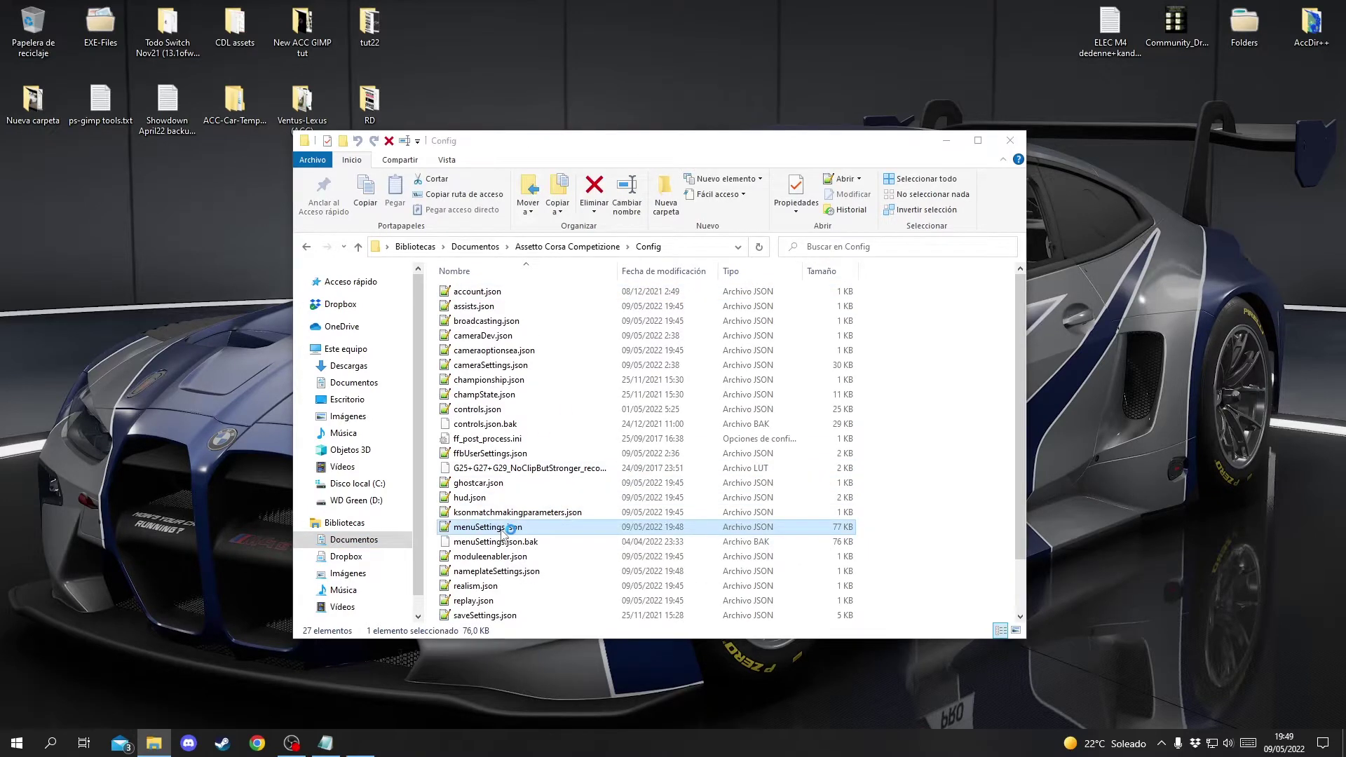
Step: Set the texDDS value to 0 in menuSettings.json, save the file and close the editor
drag(1179, 261, 1161, 638)
scroll(848, 517, up, 20)
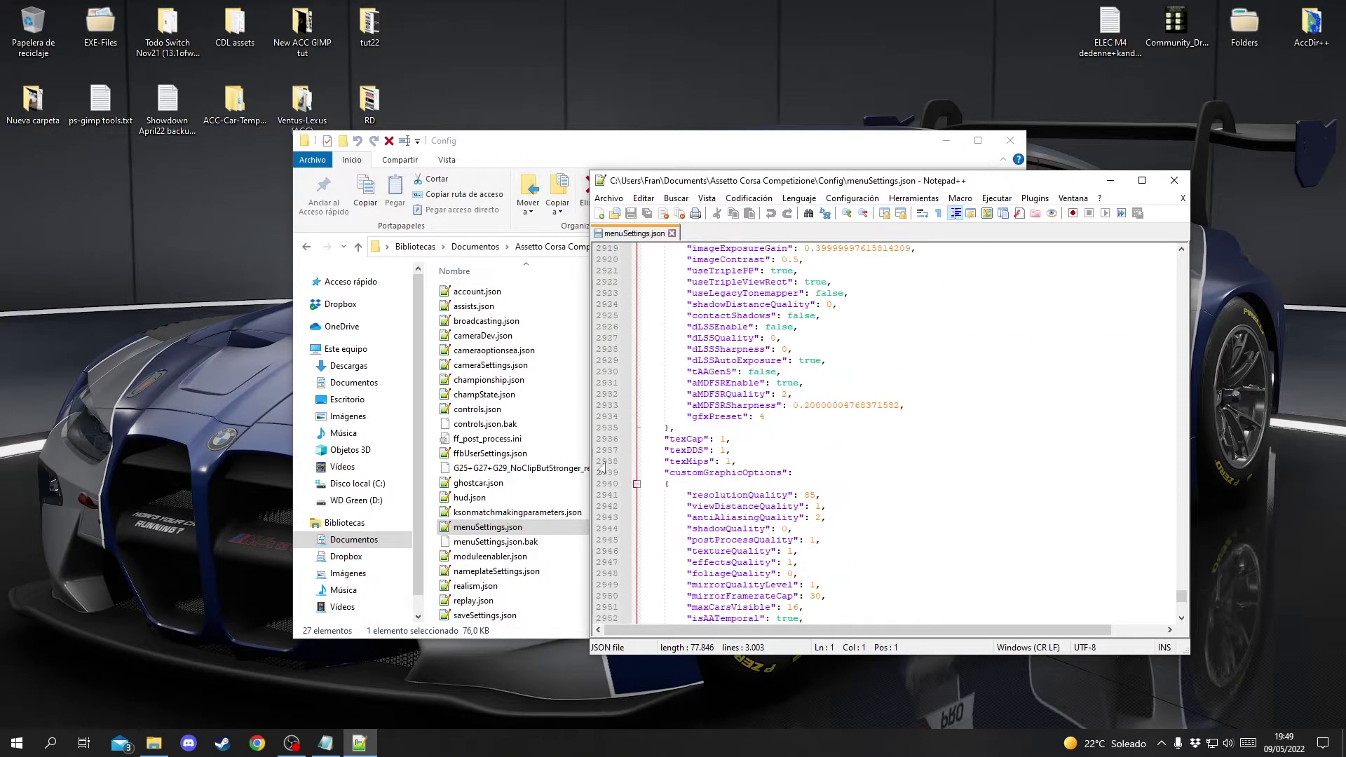
double_click(723, 451)
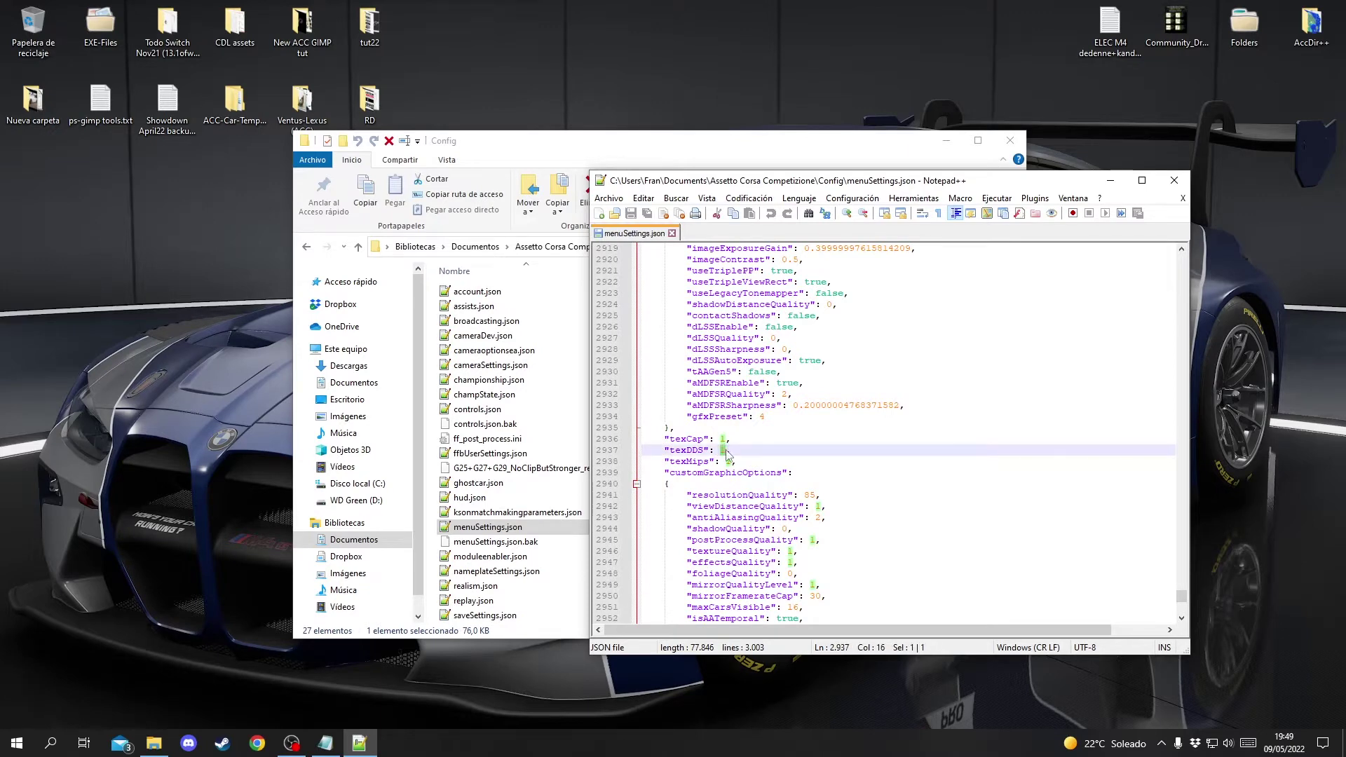
text(0)
key(ctrl+s)
click(1175, 181)
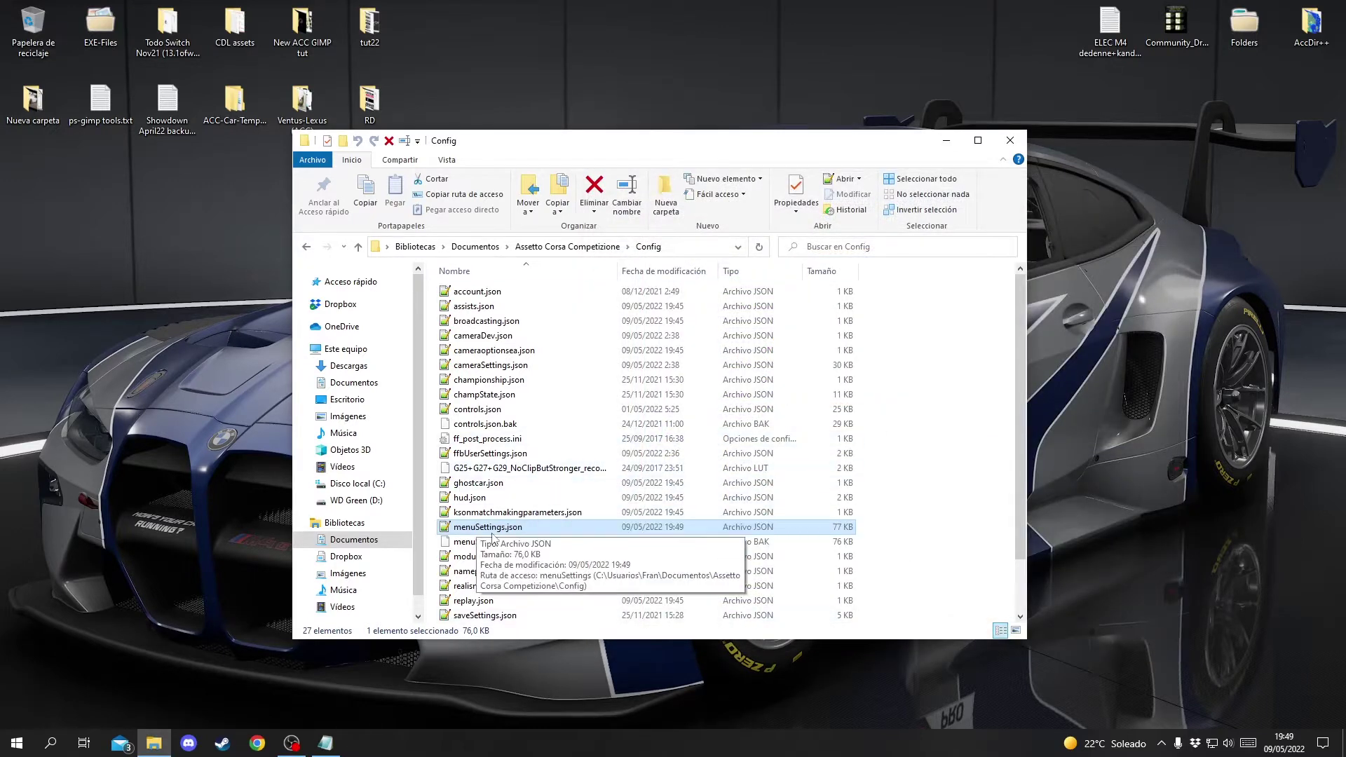
Step: Open menuSettings.json from the Config folder with Notepad (Bloc de notas) instead of the default editor
right_click(493, 535)
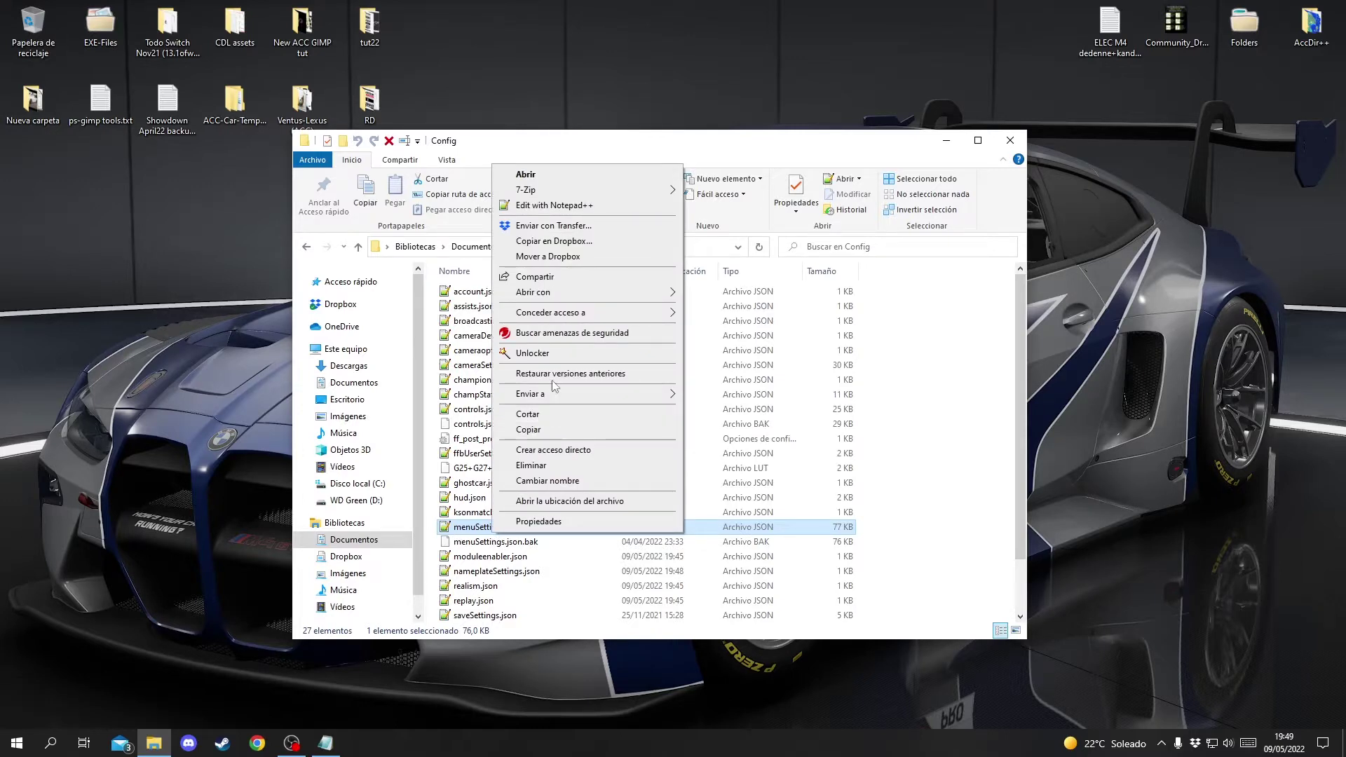
mouse_move(540, 294)
click(725, 293)
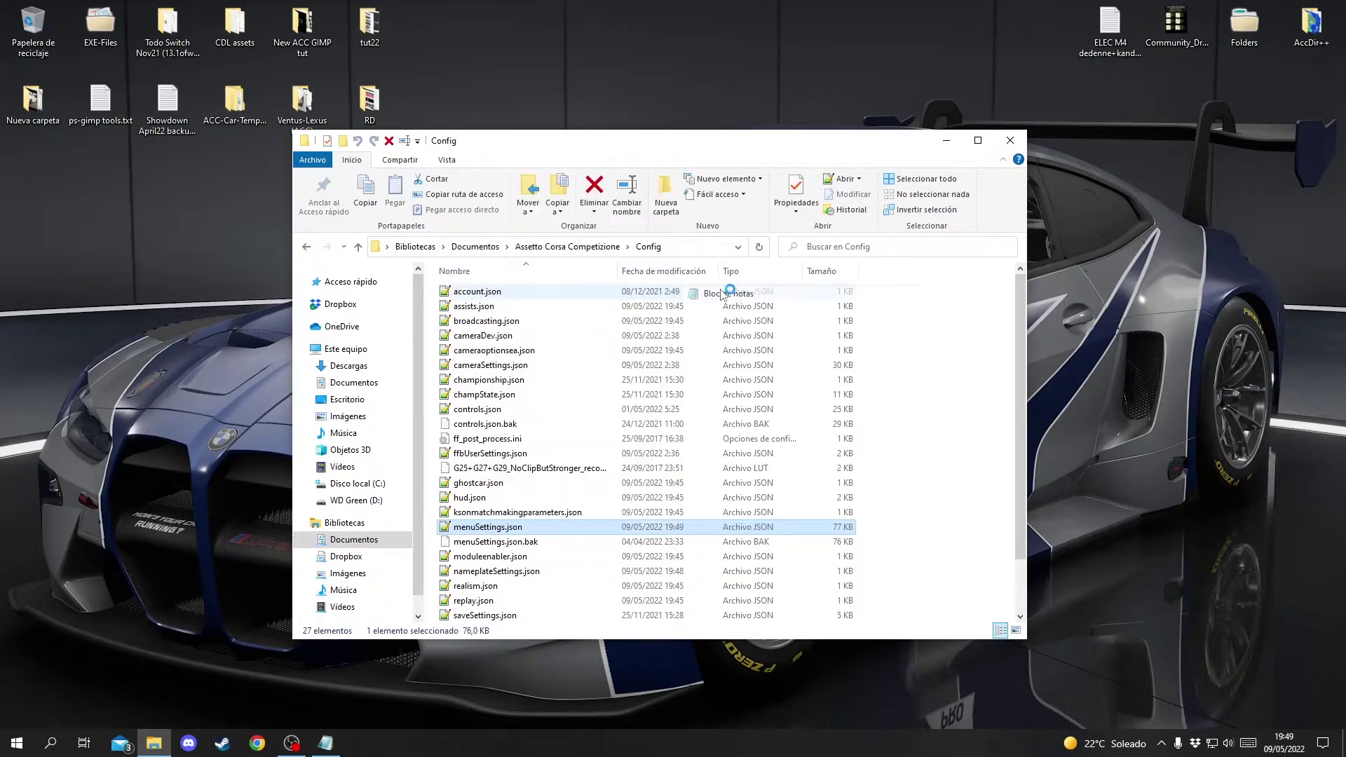
Step: Find the texDDS line in Notepad, enter 0 as its value, save menuSettings.json and close it
drag(739, 271, 737, 533)
scroll(517, 467, down, 5)
scroll(517, 468, up, 1)
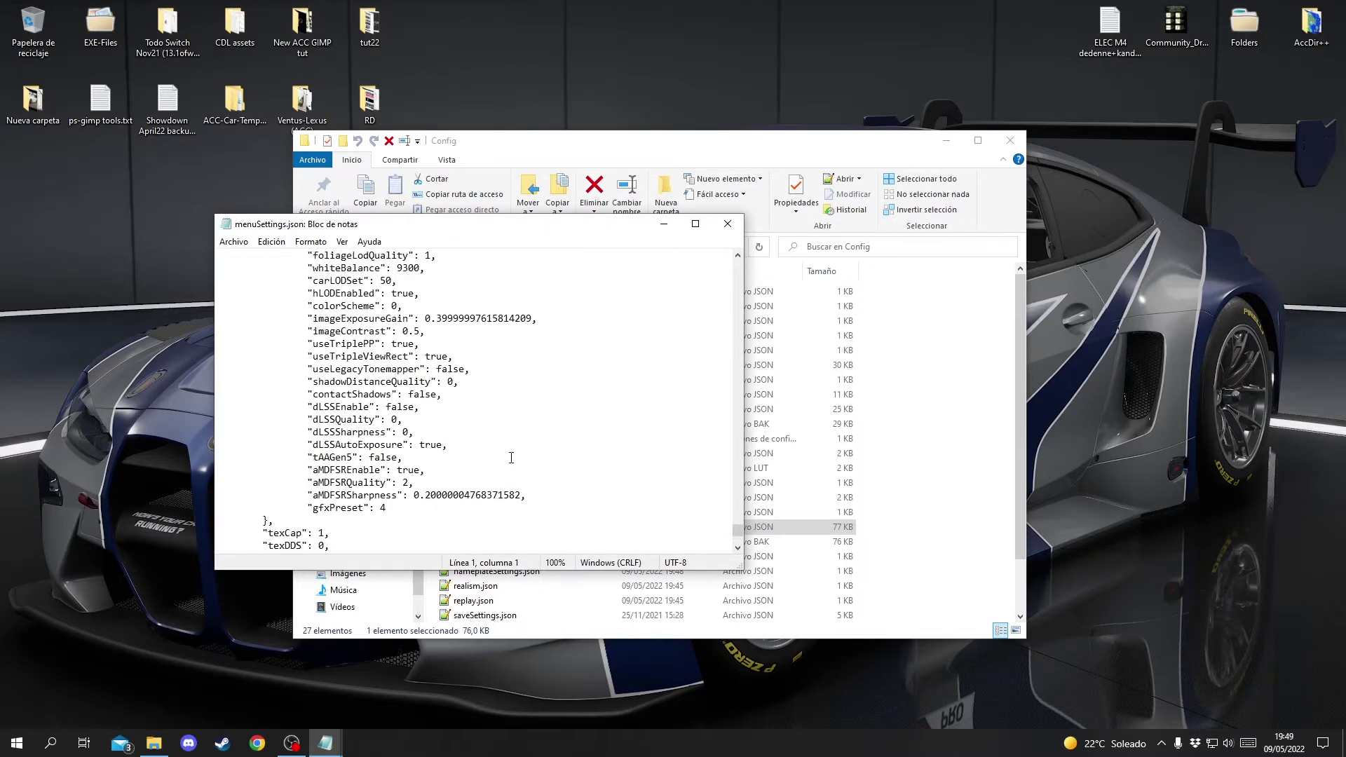
scroll(516, 468, down, 3)
click(321, 432)
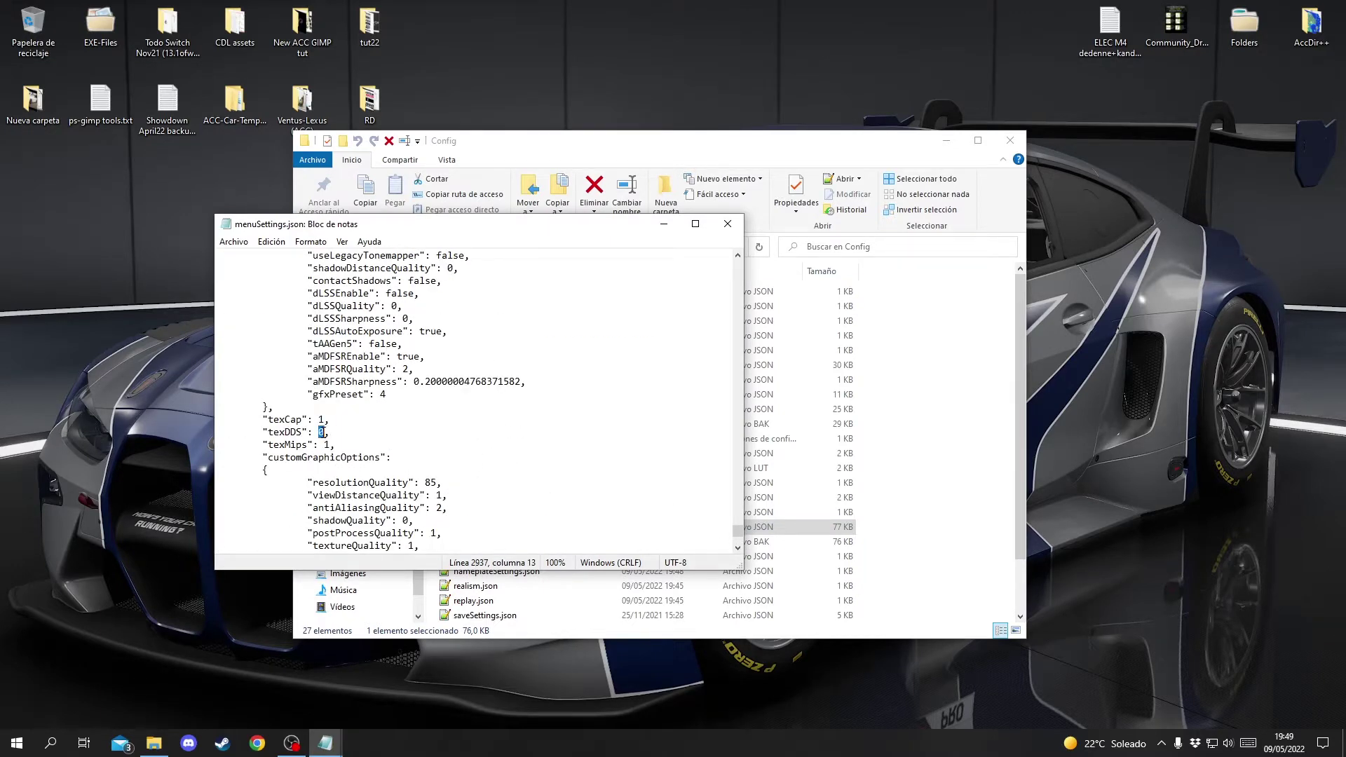
text(0)
click(234, 241)
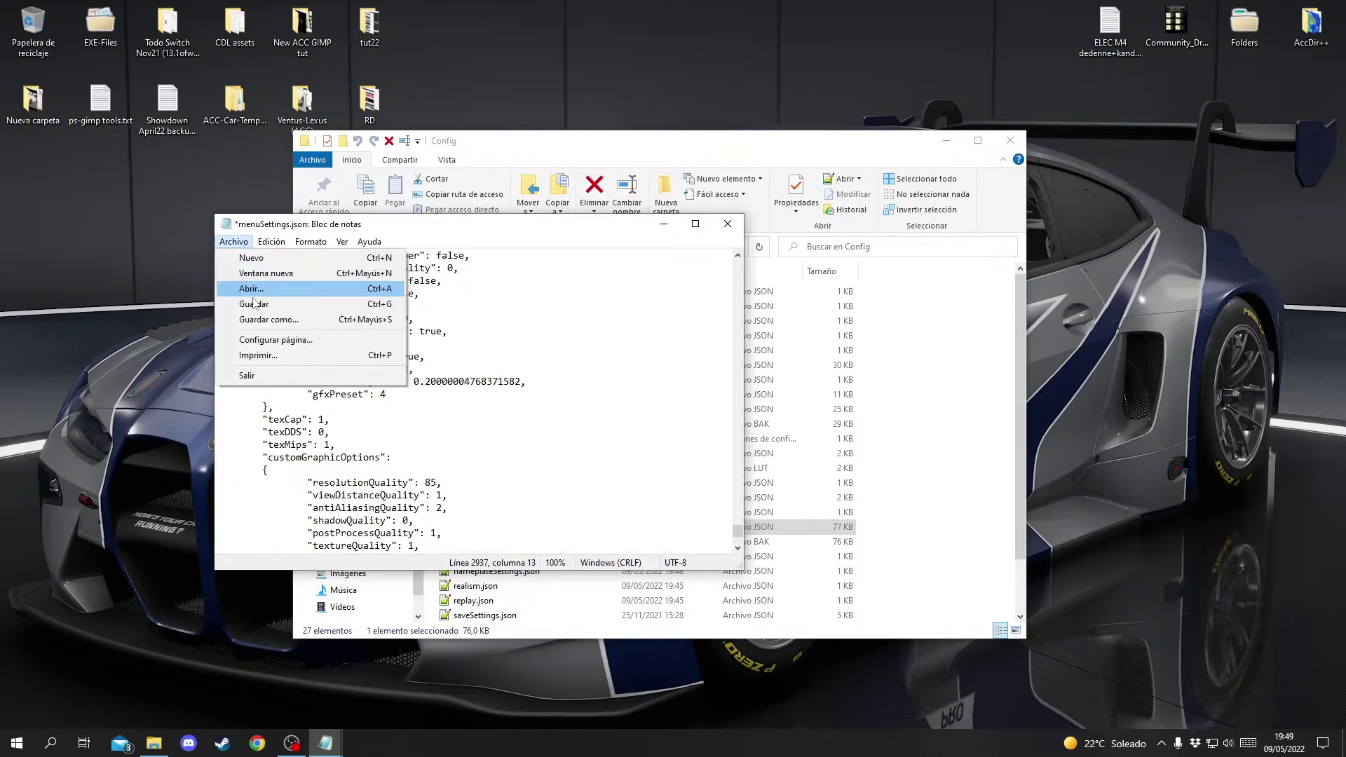
click(260, 307)
click(726, 223)
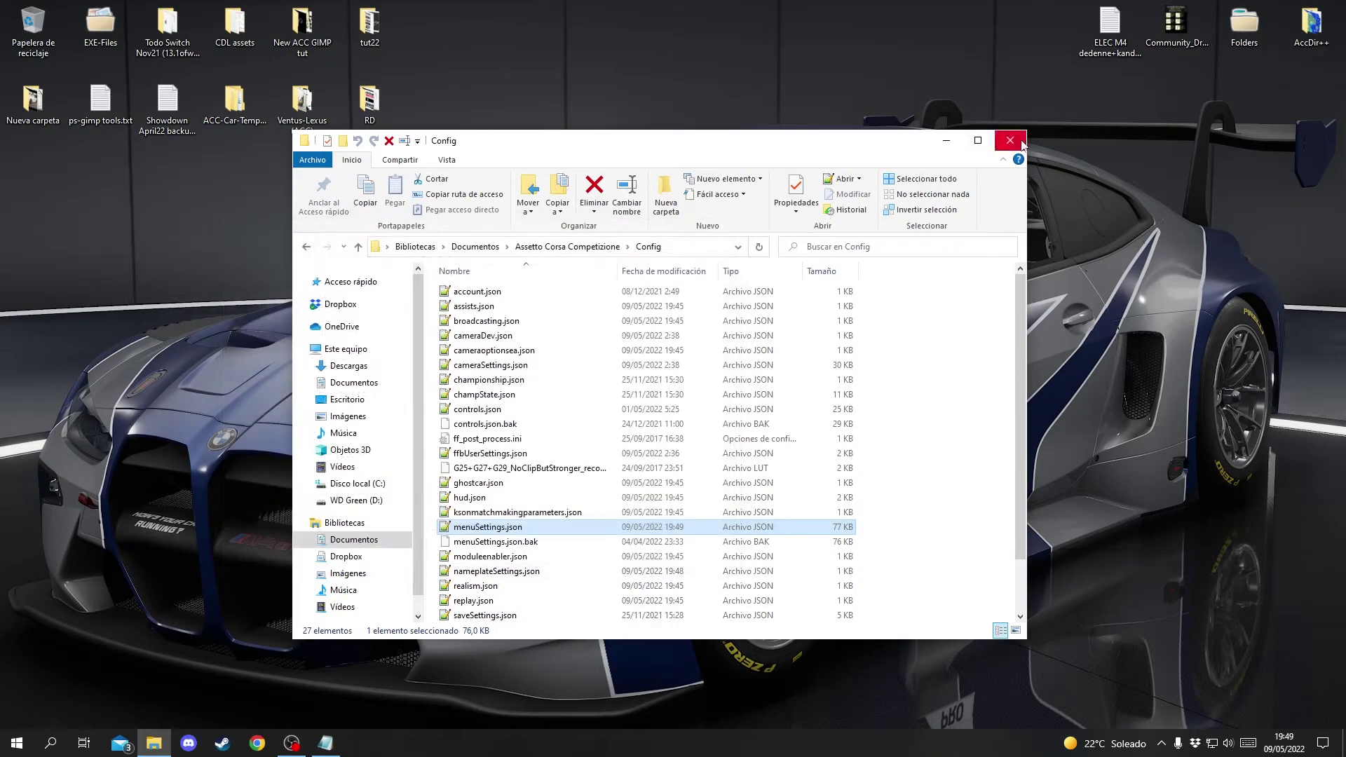
Step: Close the Config folder window and launch Assetto Corsa Competizione through Steam
click(1010, 140)
right_click(222, 743)
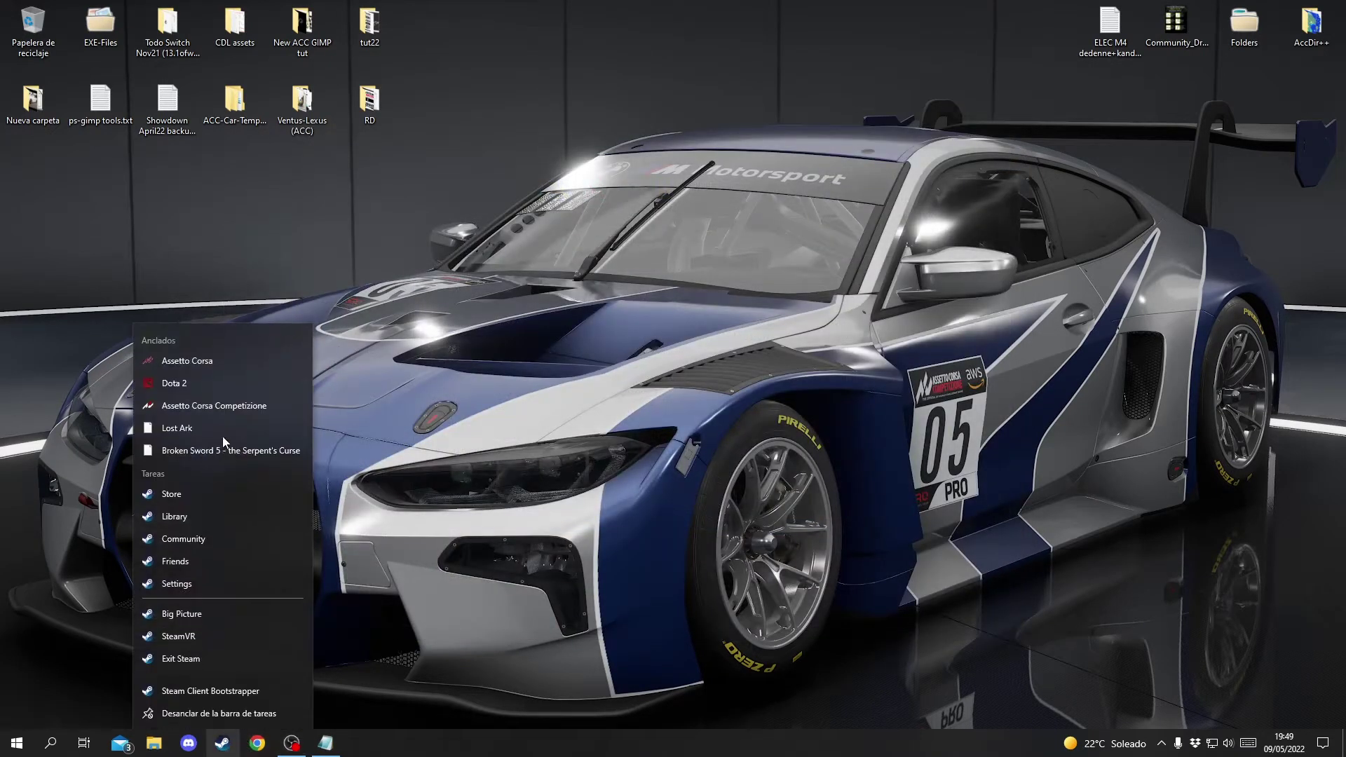
click(234, 406)
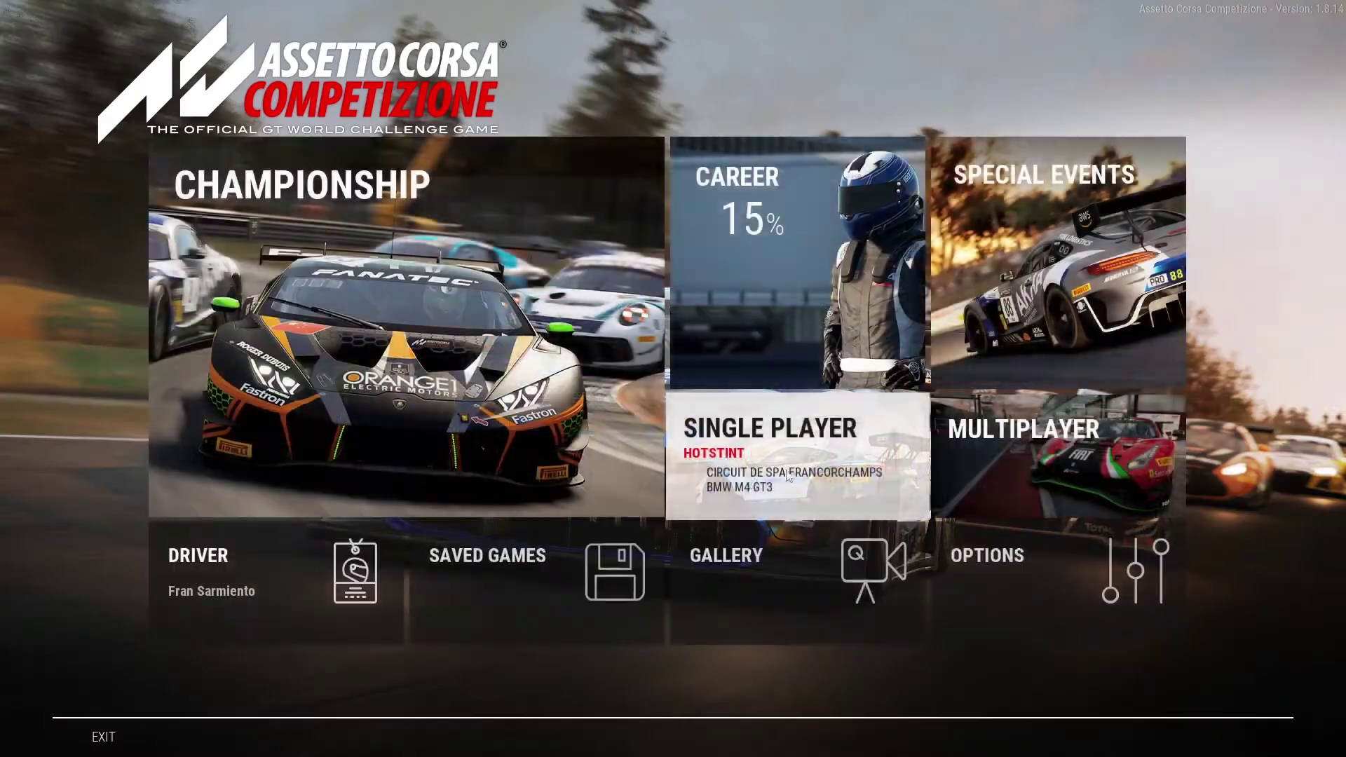
Step: In the single-player car selection, add a new custom car based on the 2022 BMW M4 GT3
click(827, 449)
click(953, 401)
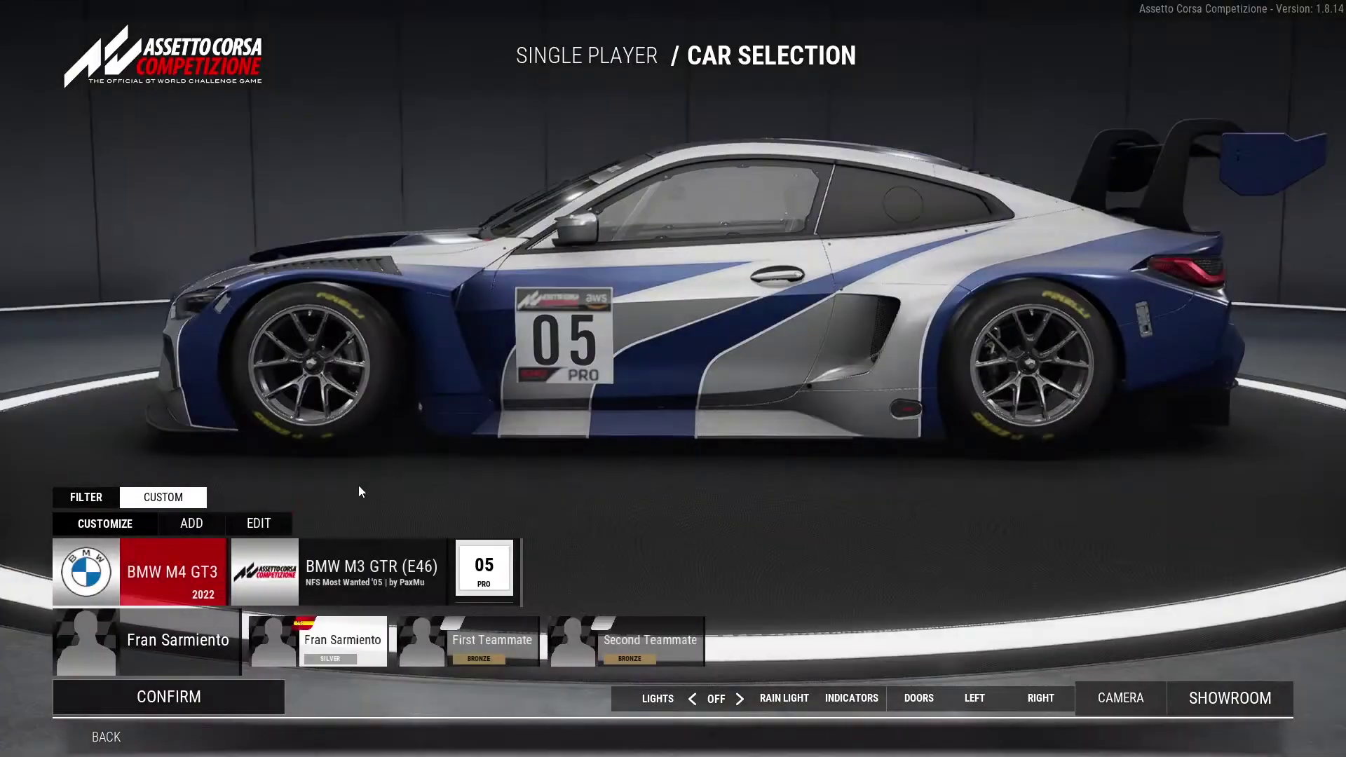
click(196, 526)
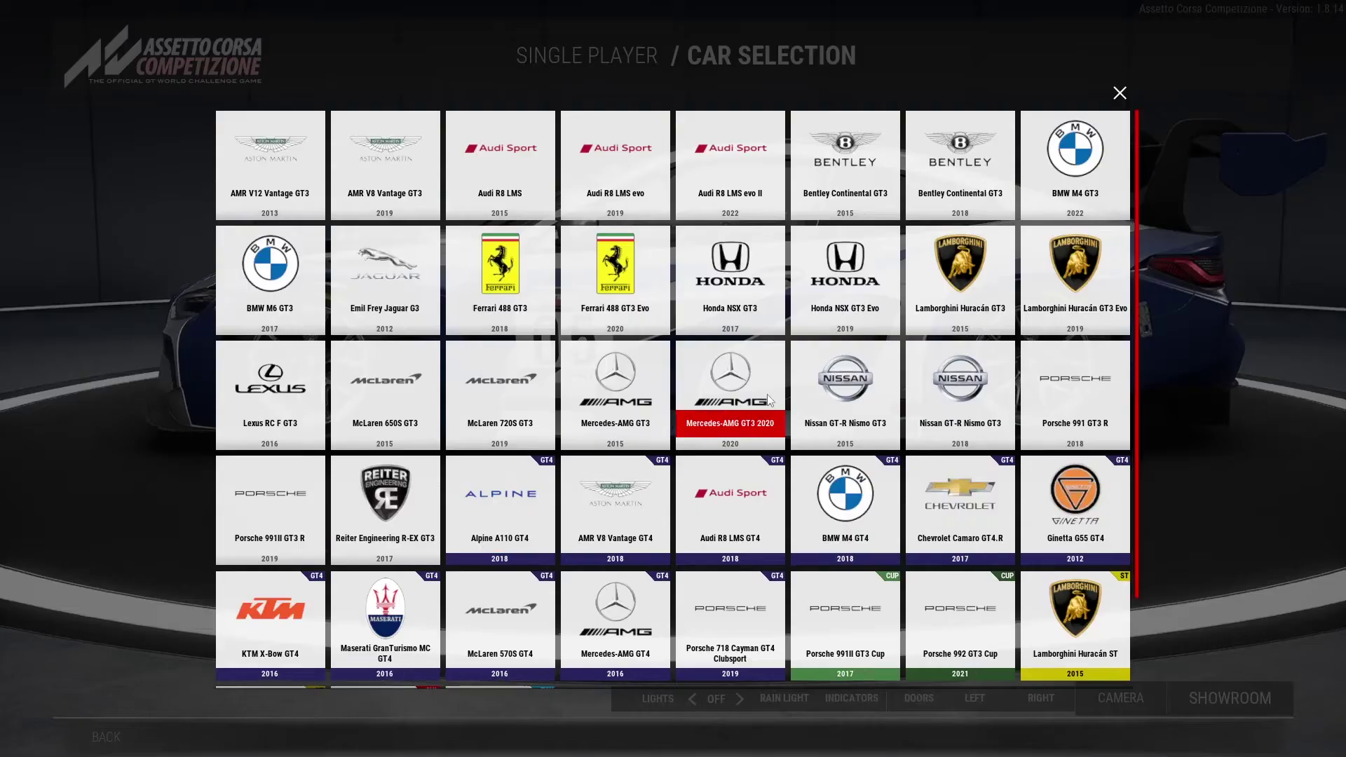
click(1070, 186)
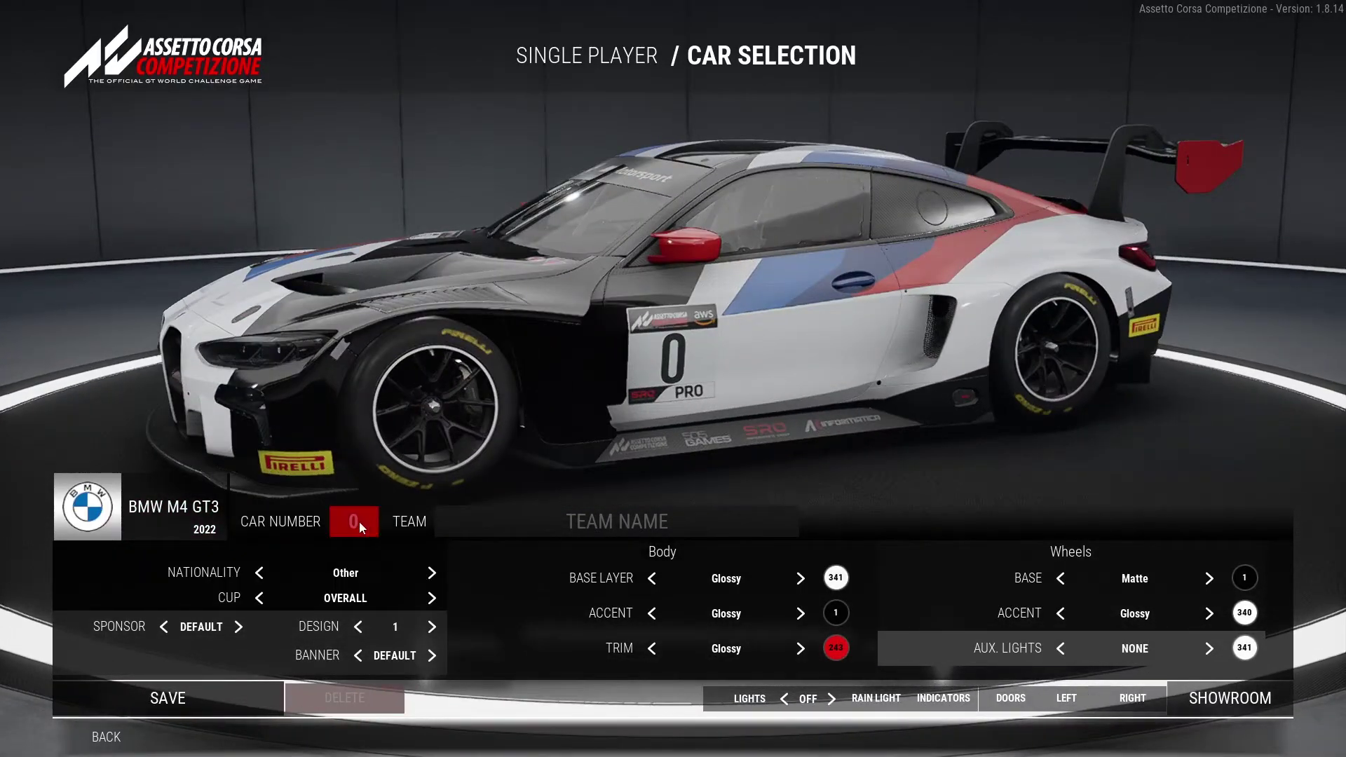
Step: Name the custom car's team "test 22" and set its car number to 22
click(560, 529)
text(test)
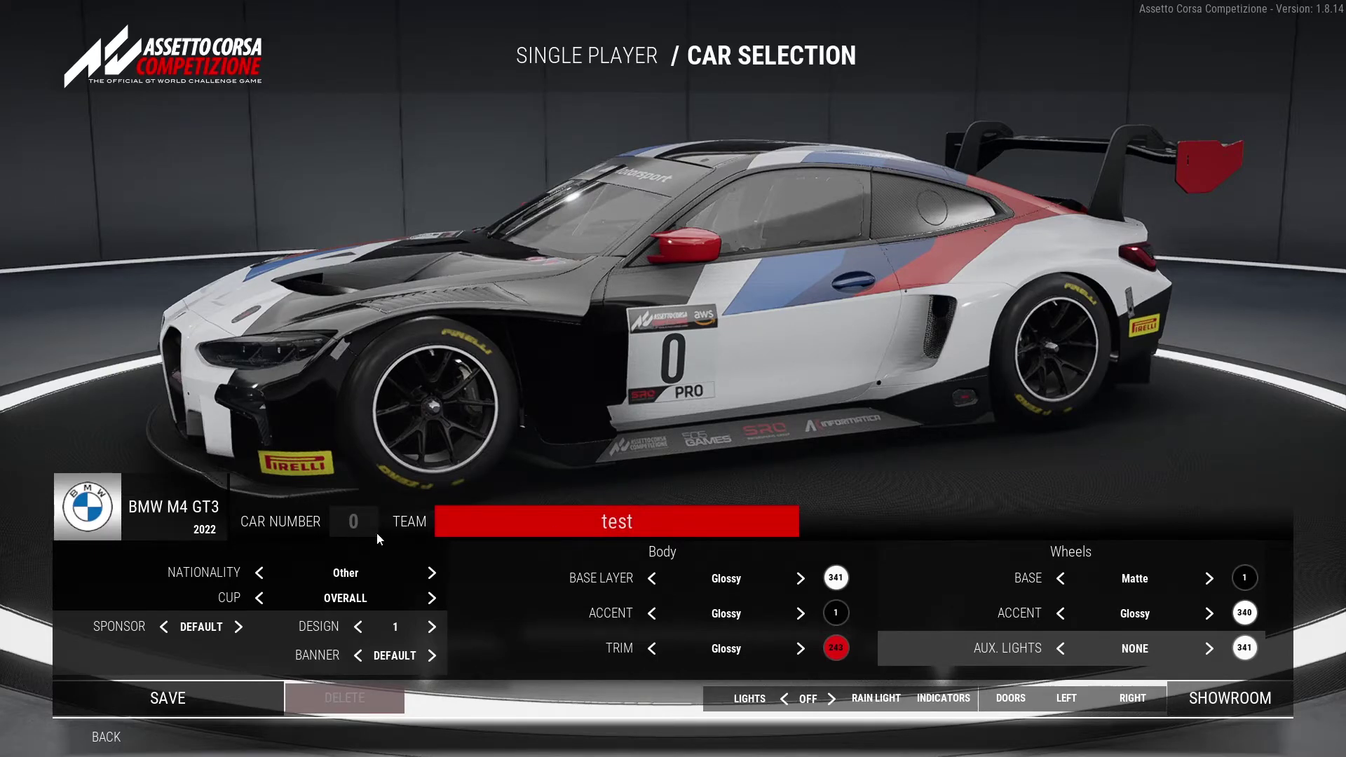
text( 22)
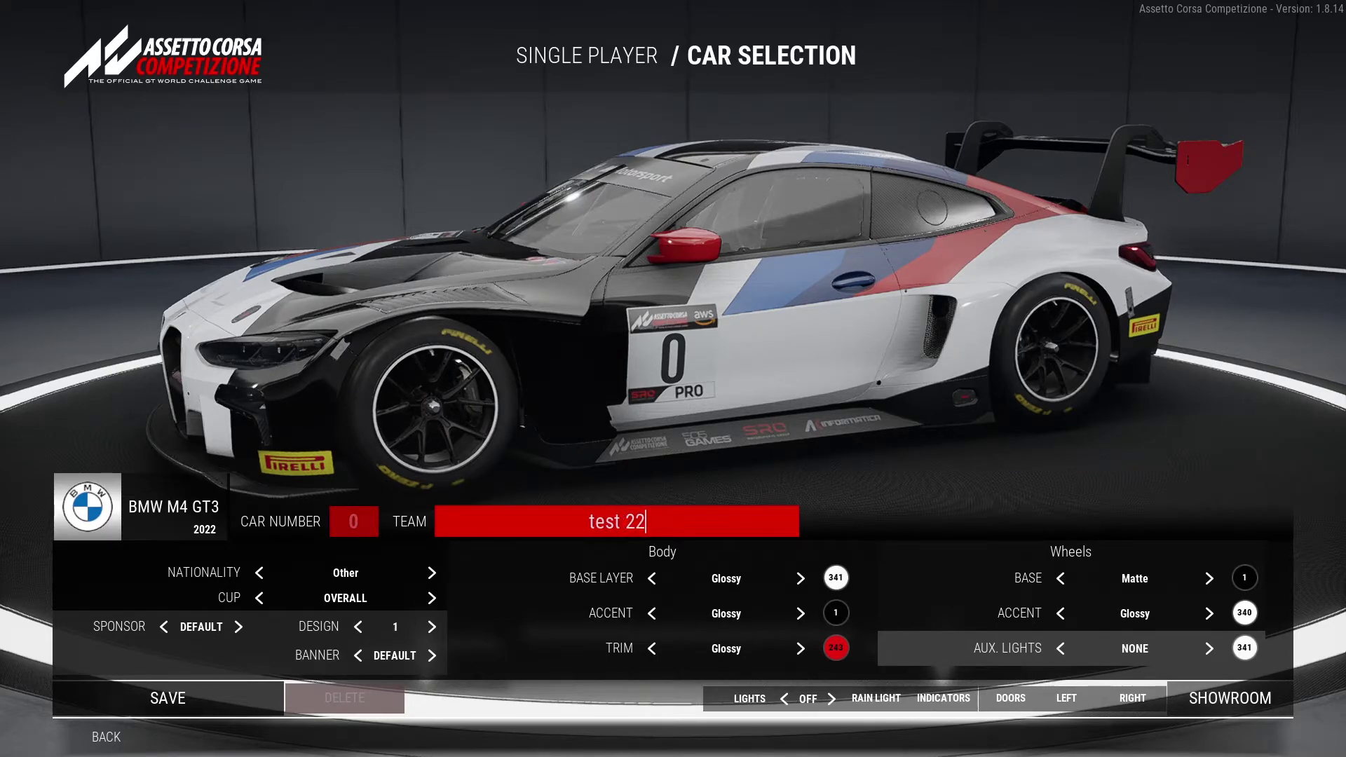
click(351, 525)
text(22)
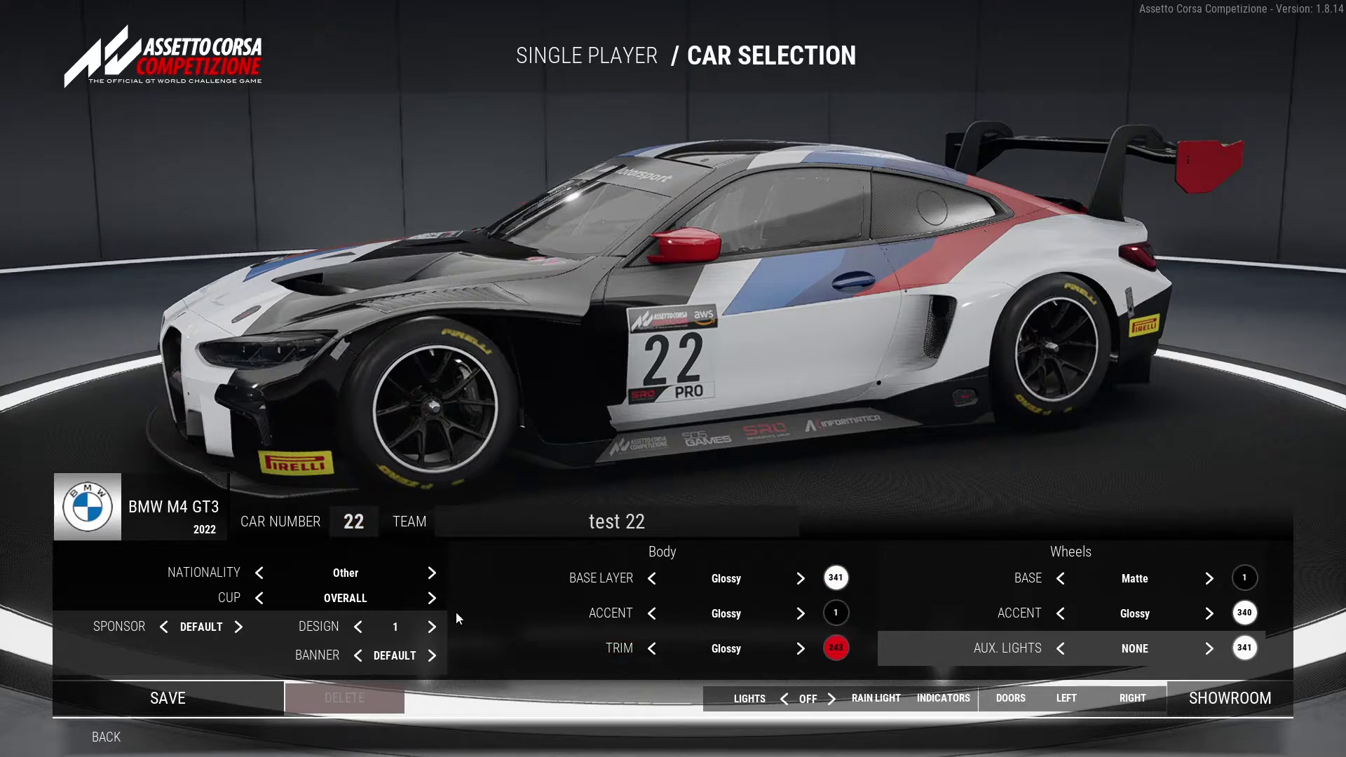
Step: Change the custom BMW M4 GT3's livery design to number 4
click(432, 627)
click(432, 626)
click(432, 627)
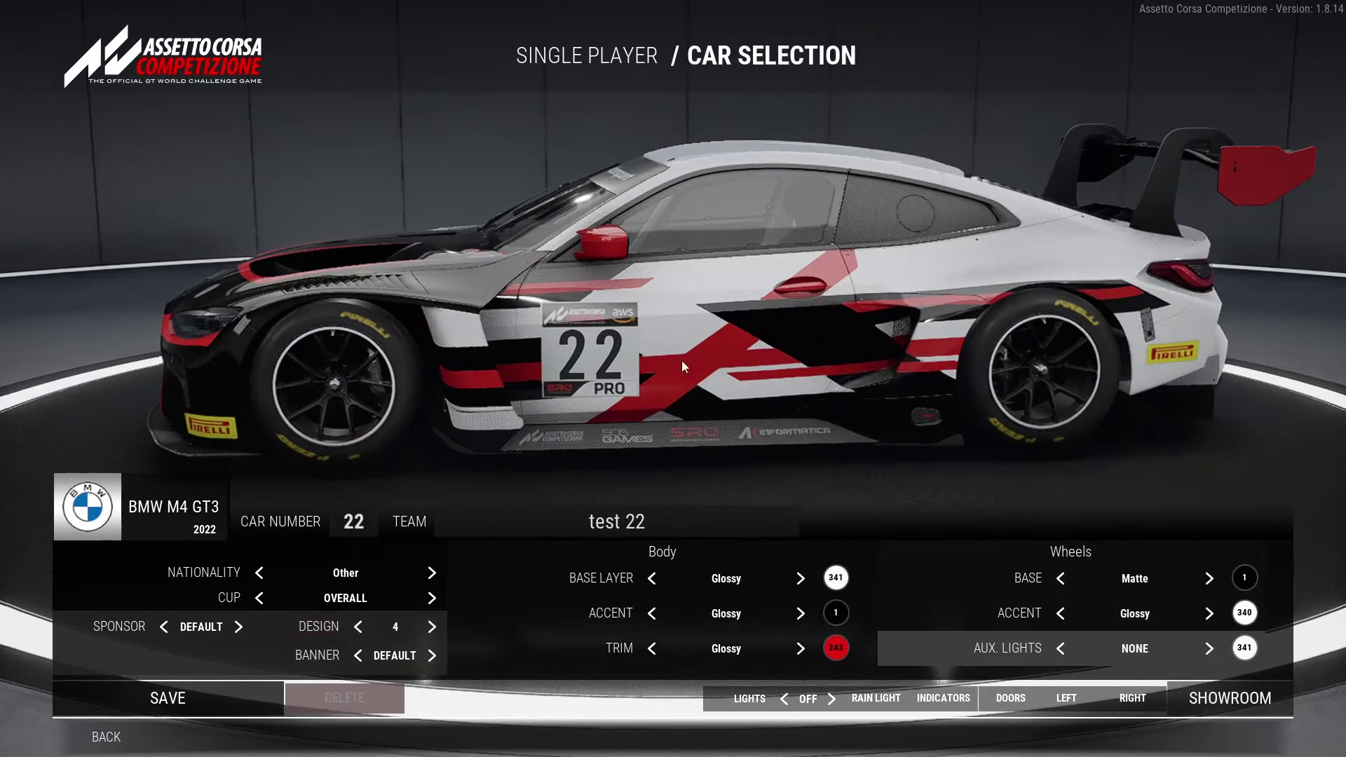
Step: Set the custom car's body trim color to 341 and save the car
click(835, 648)
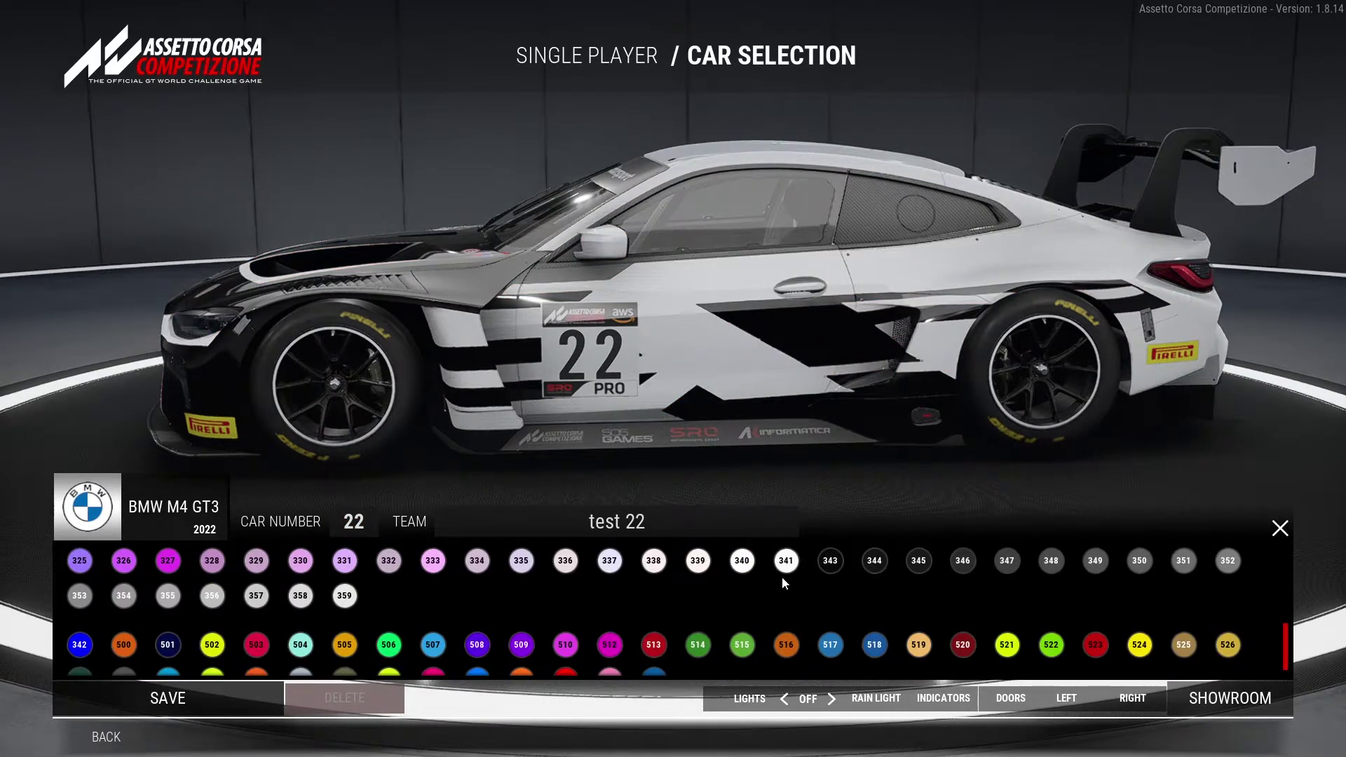
click(786, 560)
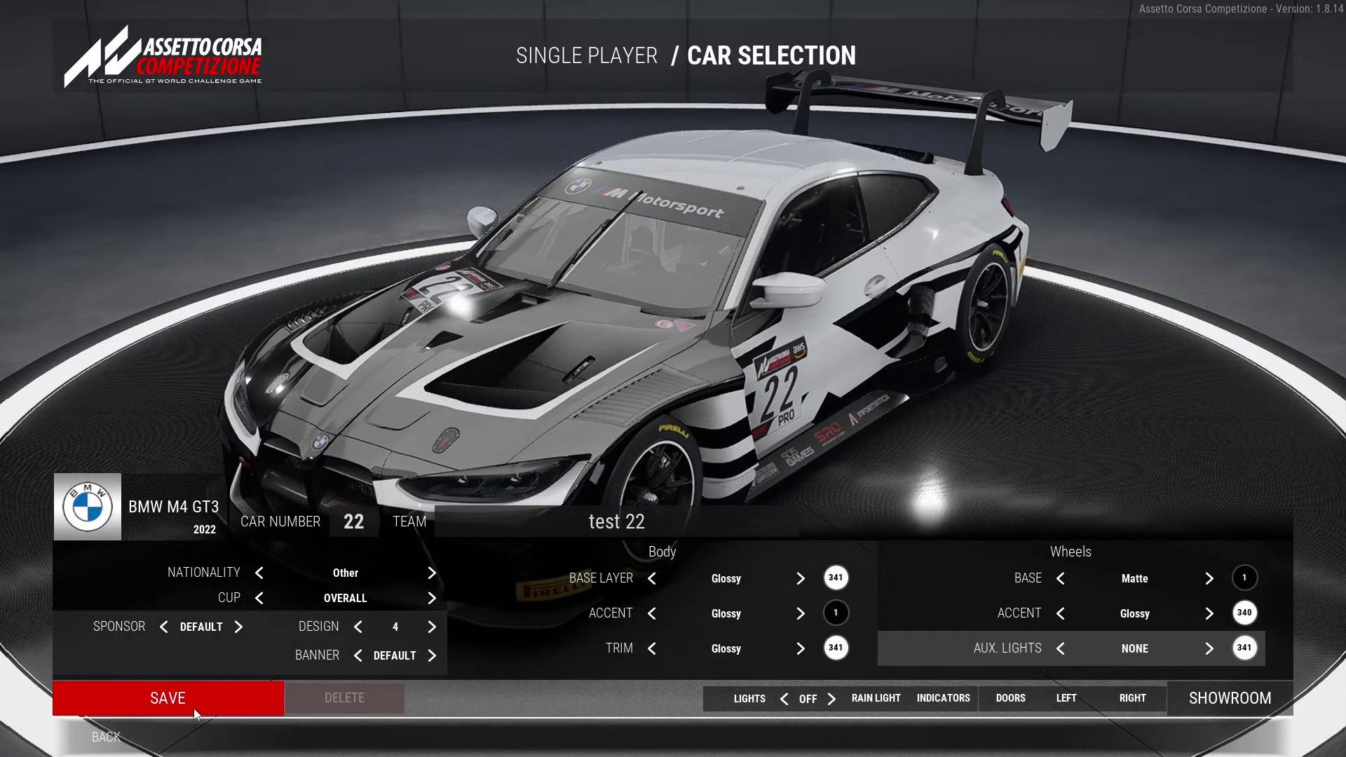
click(168, 699)
Step: Switch to File Explorer and open the Customs > Cars folder inside the Assetto Corsa Competizione documents folder
key(super)
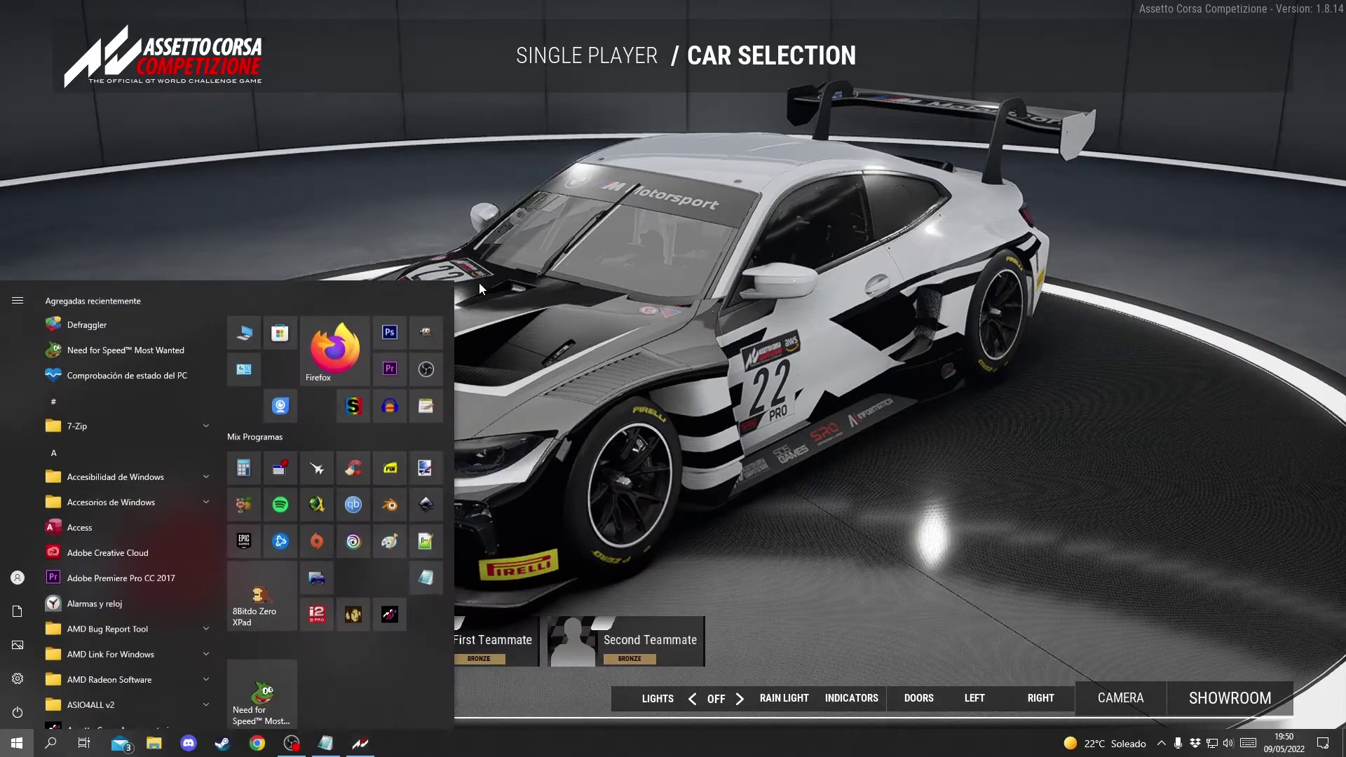
click(154, 743)
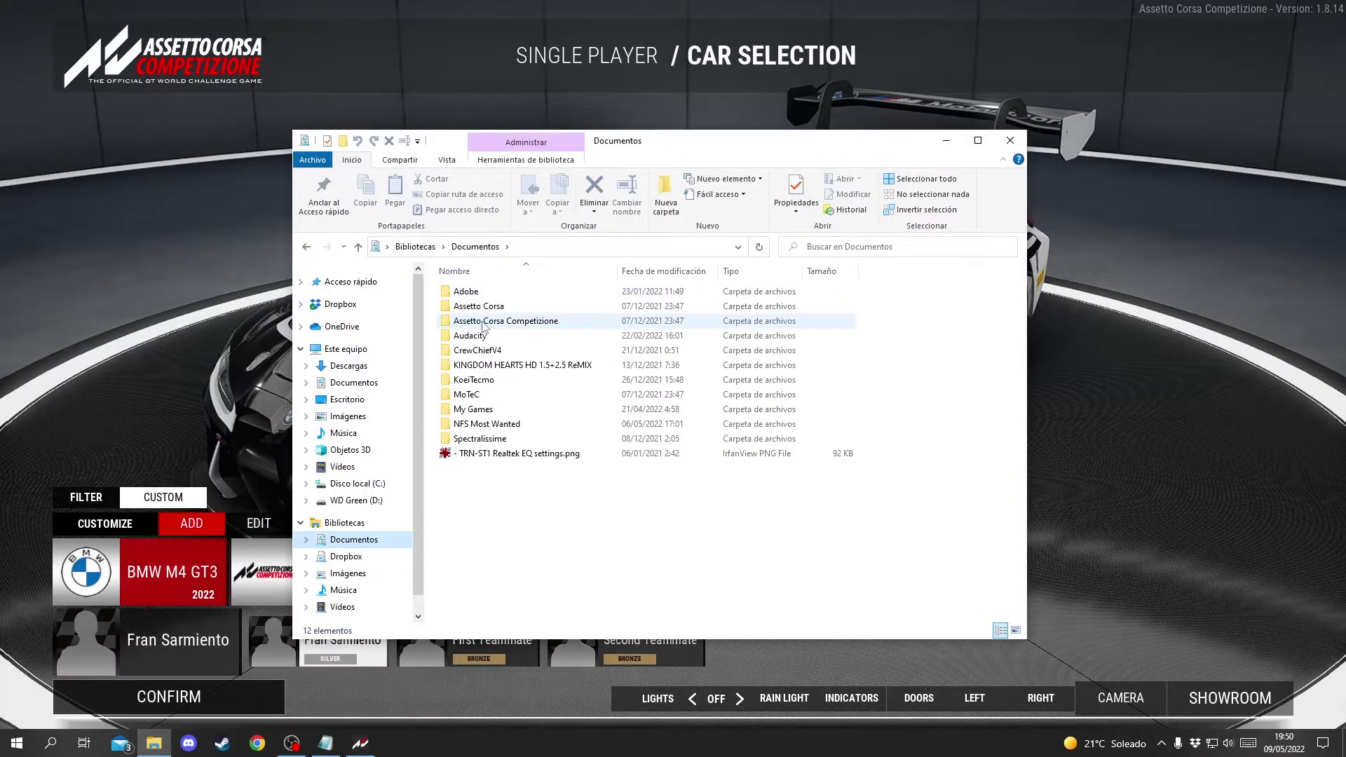
double_click(482, 323)
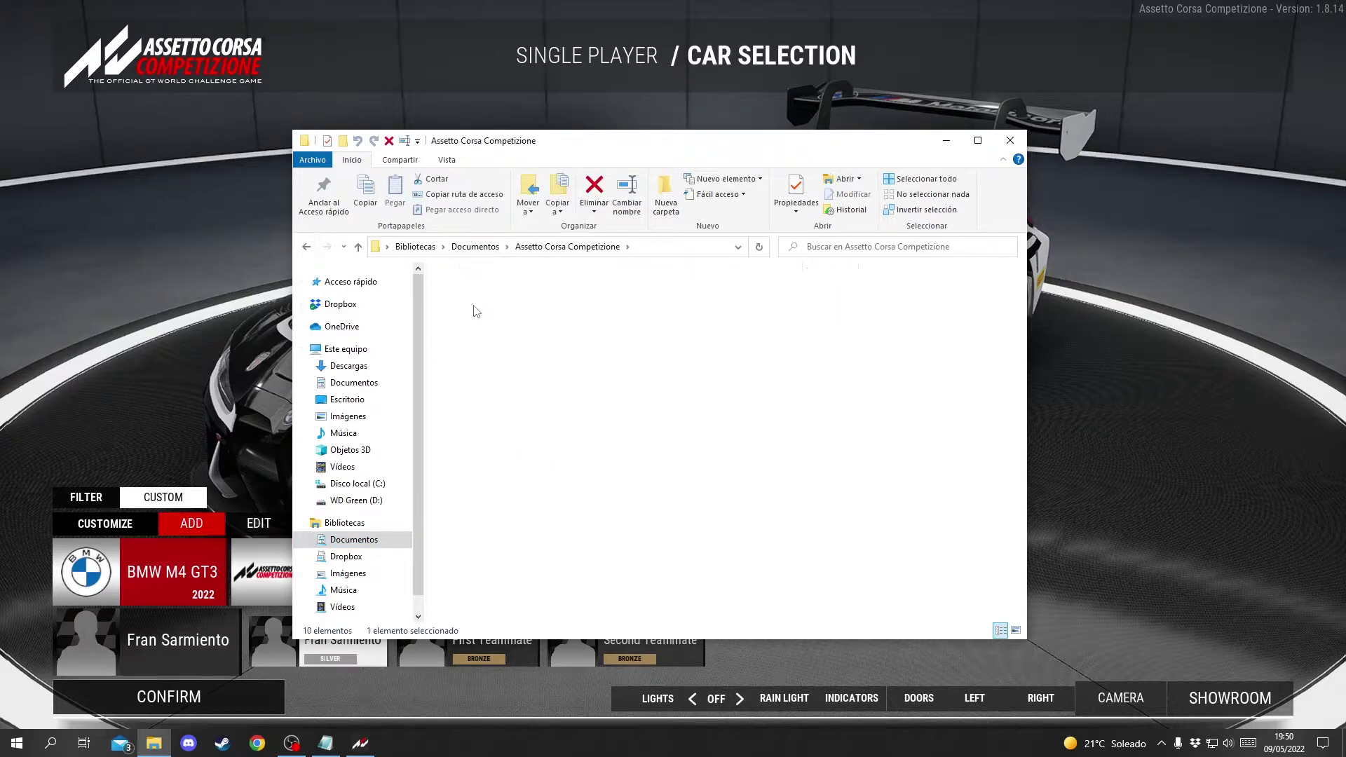
double_click(476, 309)
double_click(468, 293)
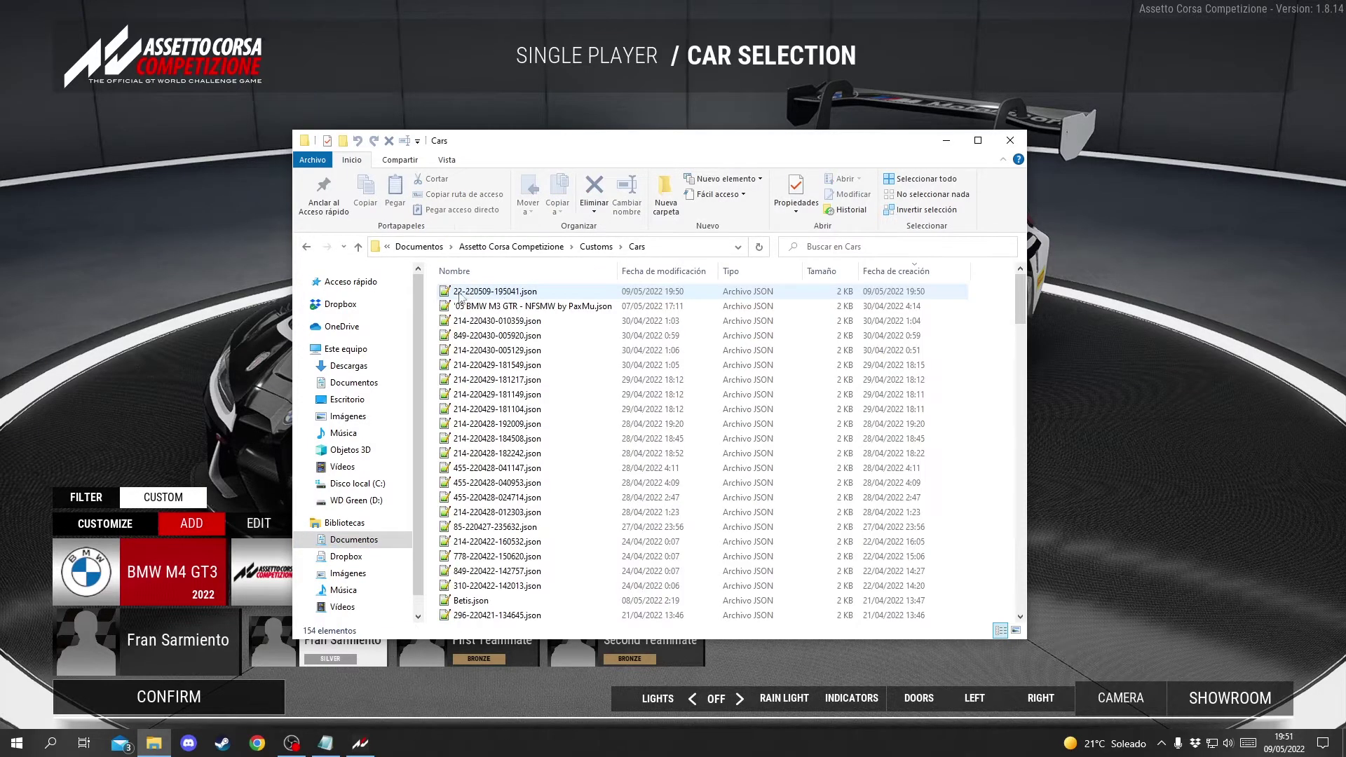
Step: Rename the newest JSON file in the Cars folder to "test 22.json" and open it in Notepad++
right_click(522, 298)
click(575, 614)
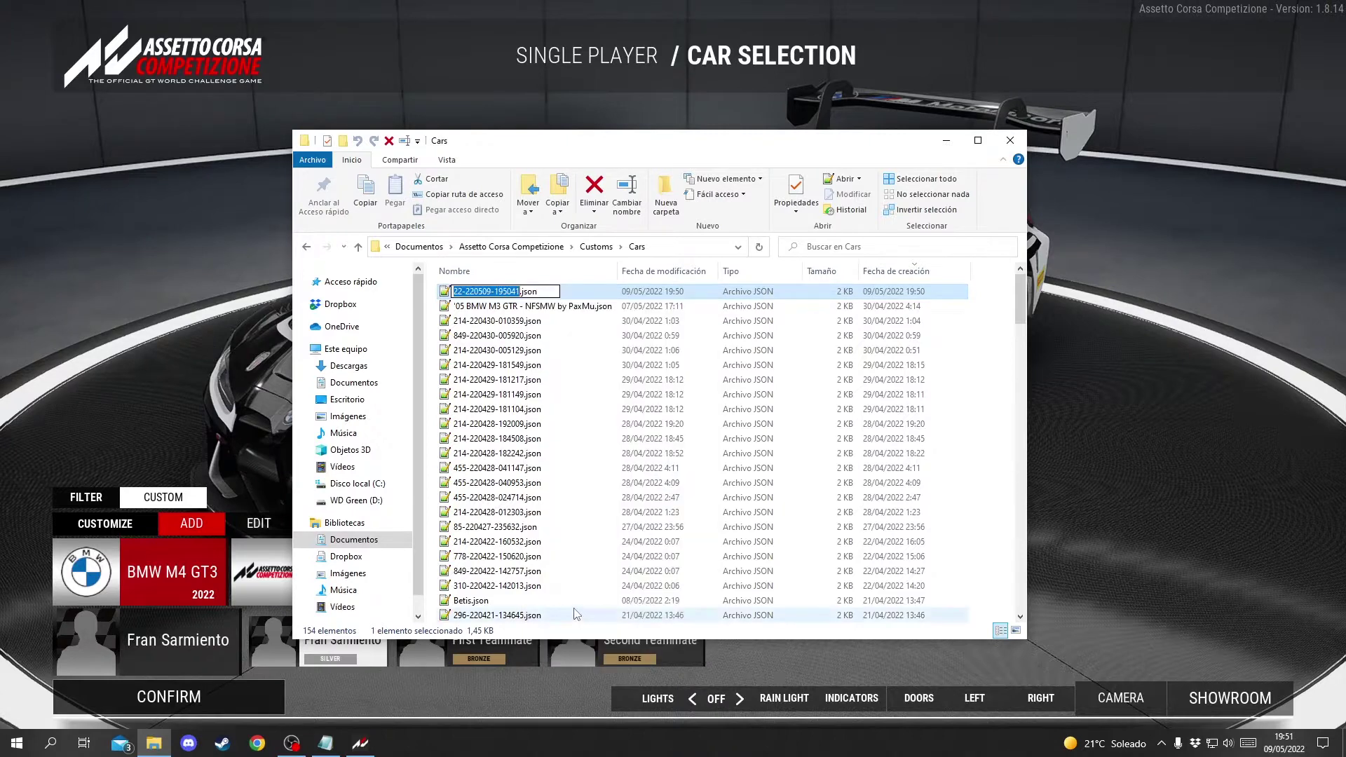
text(test)
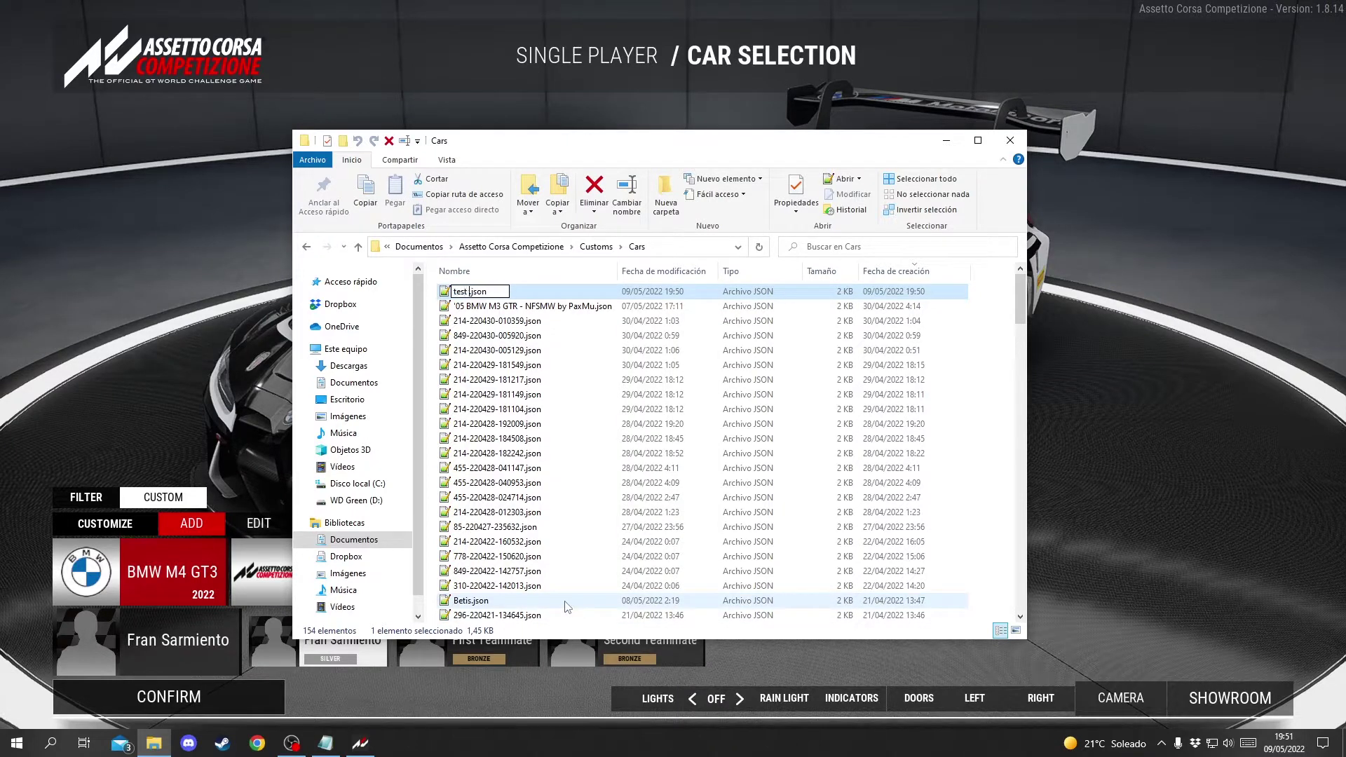
text( 22)
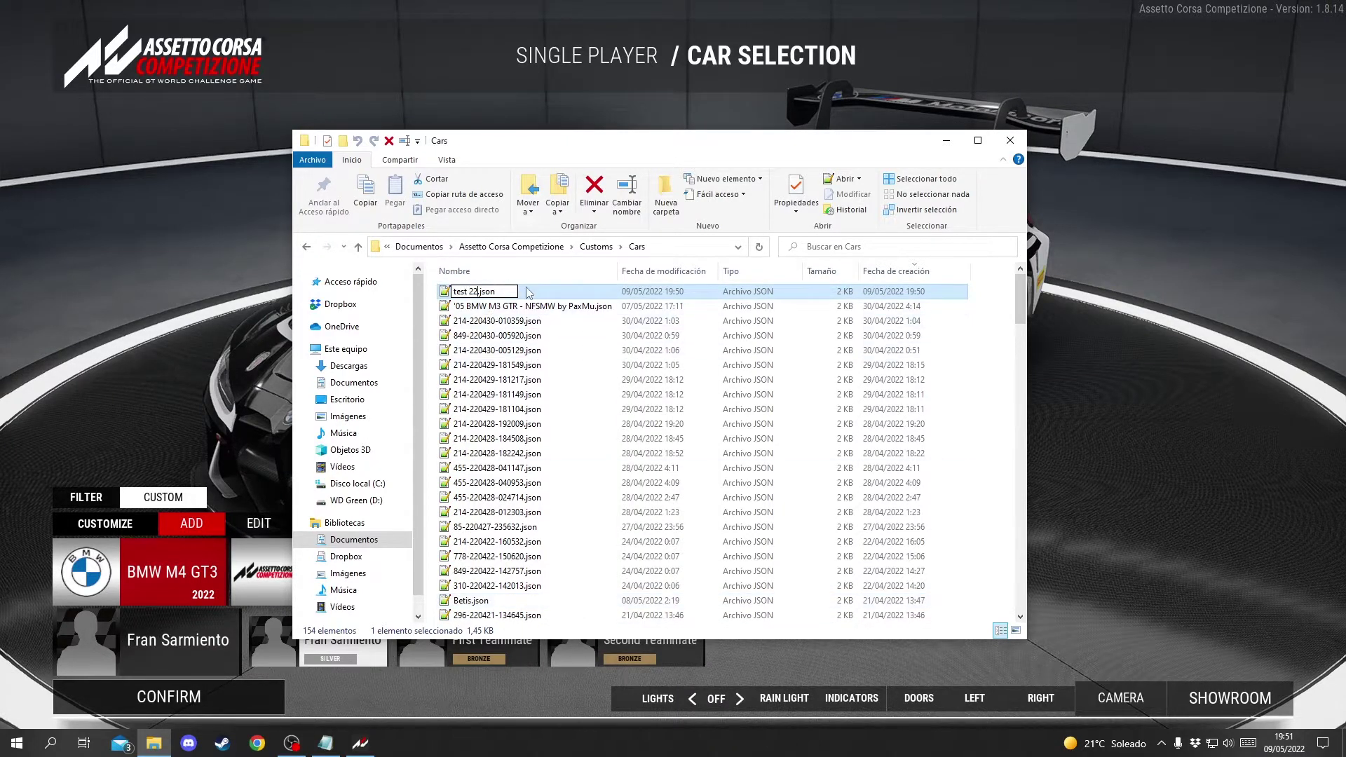
key(Return)
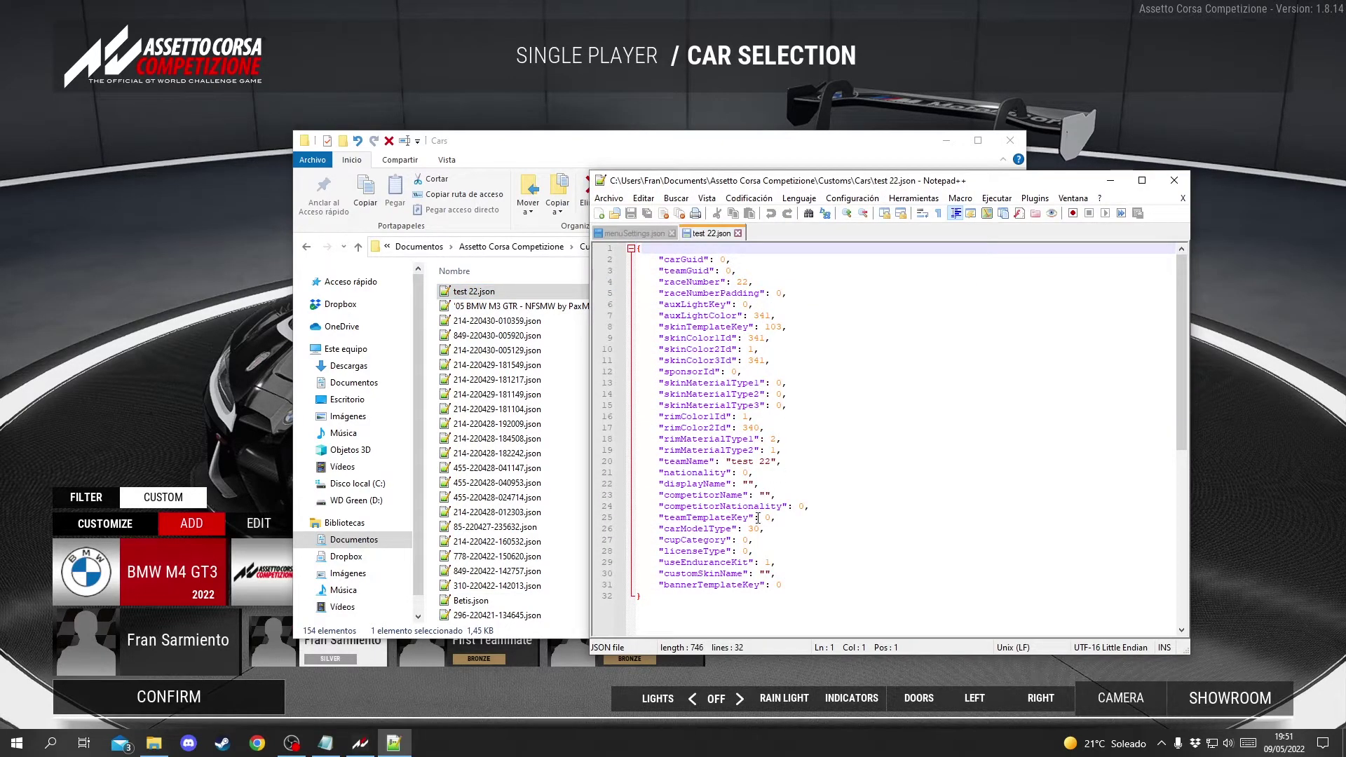
Step: Set customSkinName to "test 22" in test 22.json, save the file and close the editor
drag(659, 573, 762, 575)
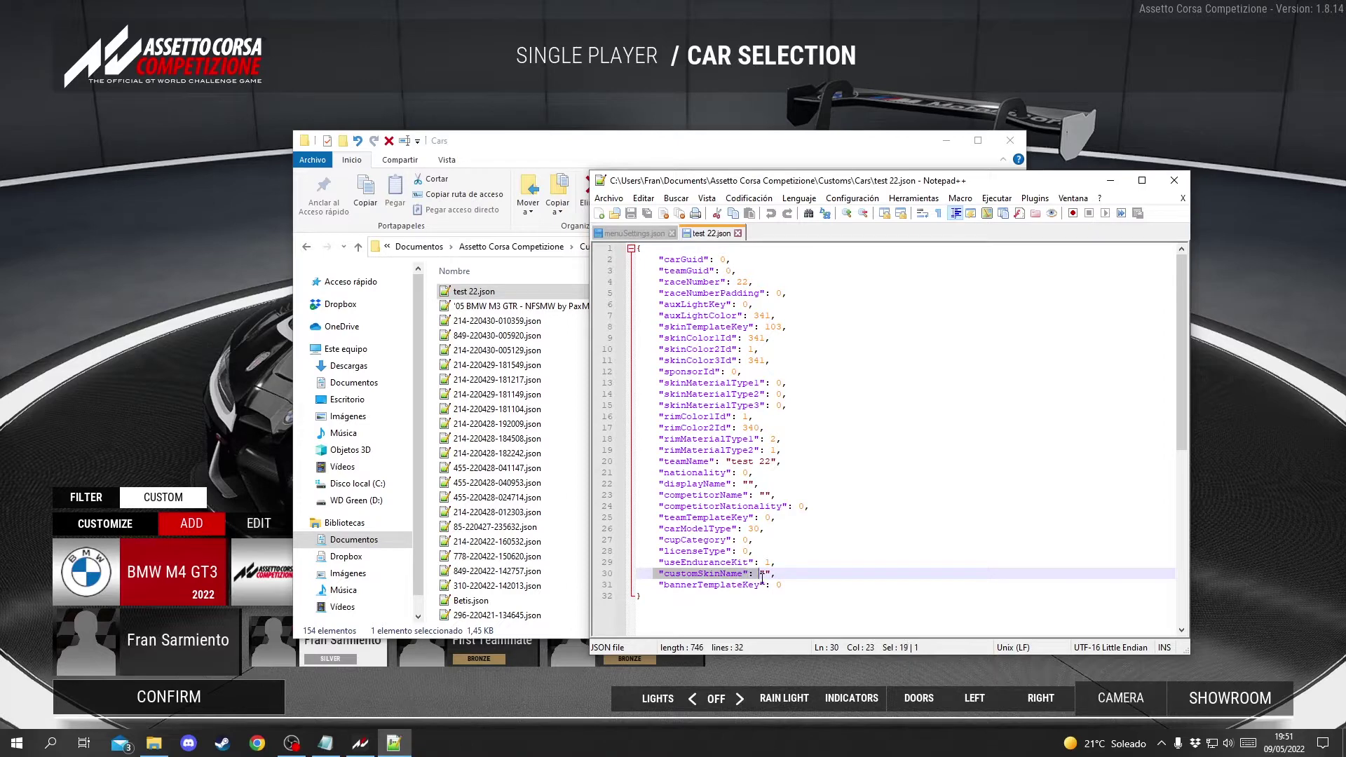
click(767, 574)
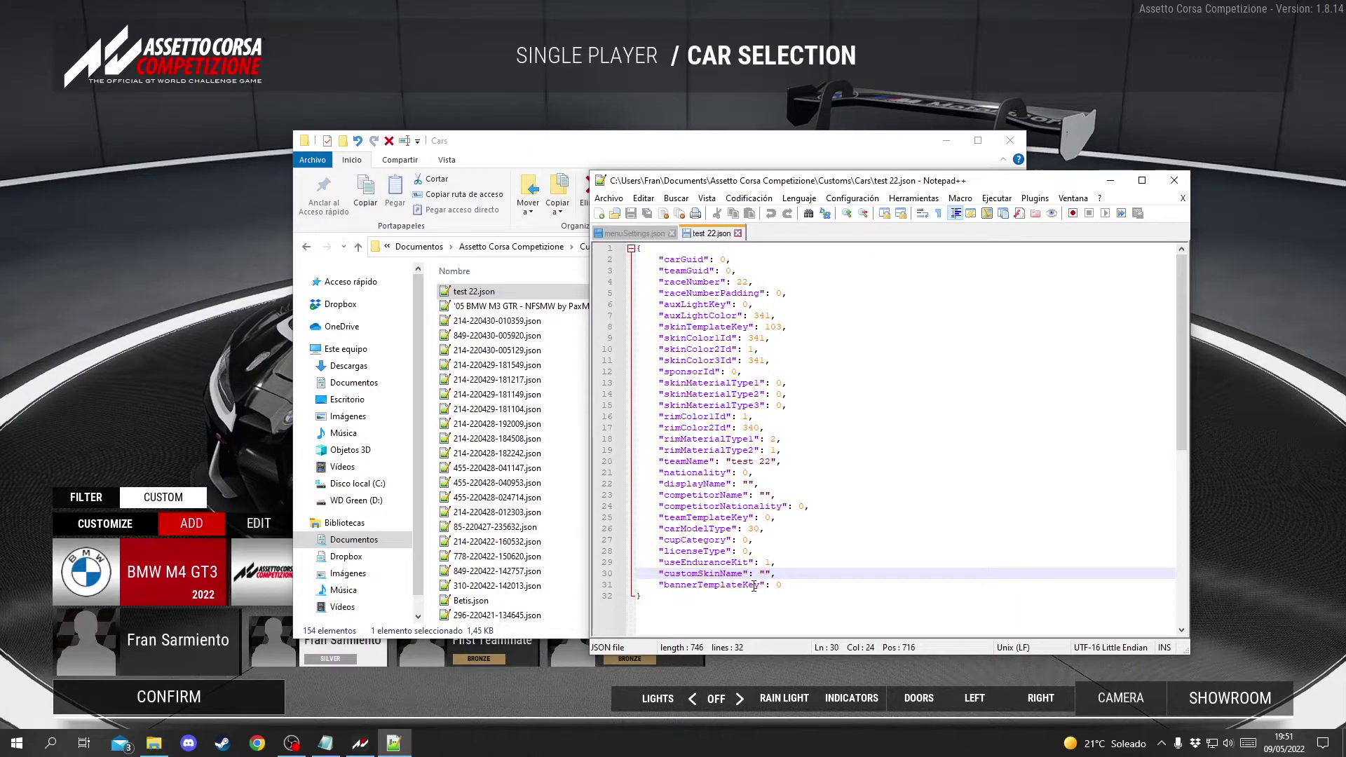
text(tes)
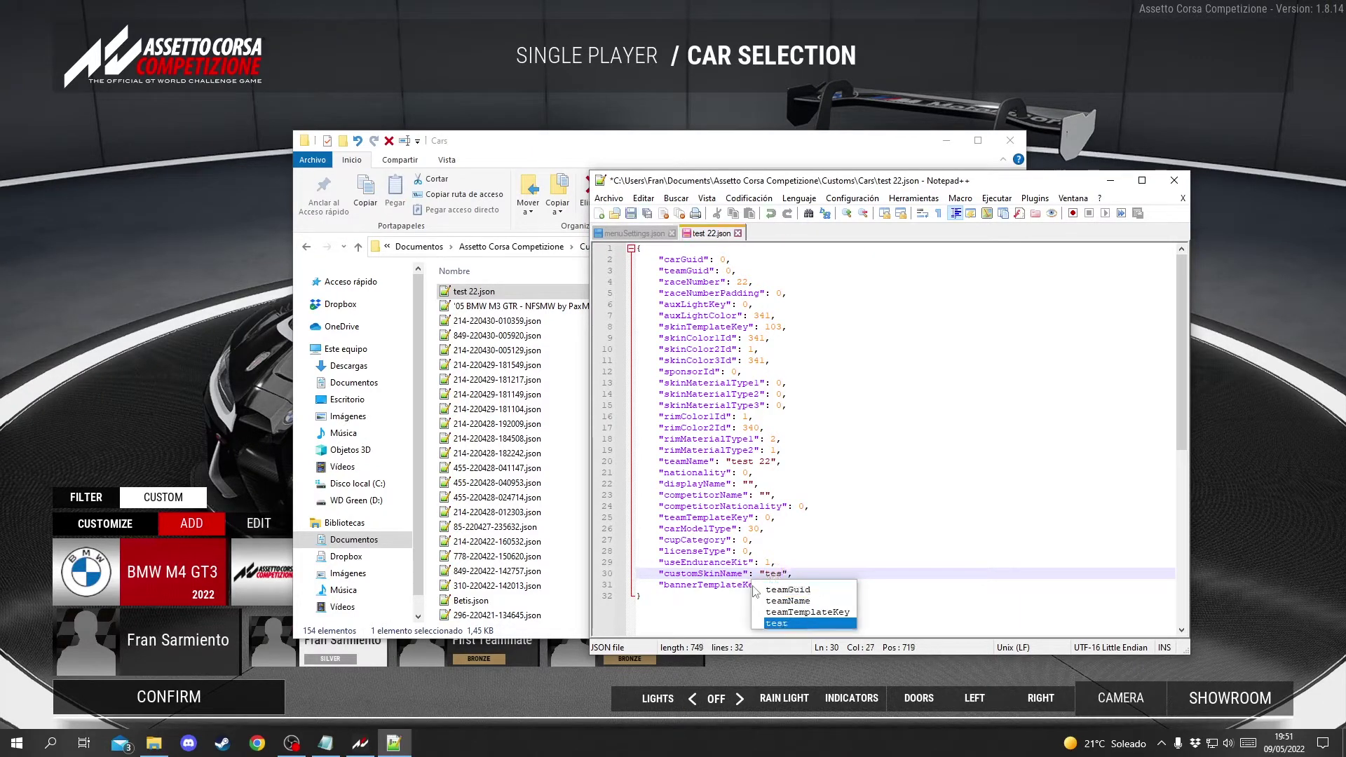
text(t 22)
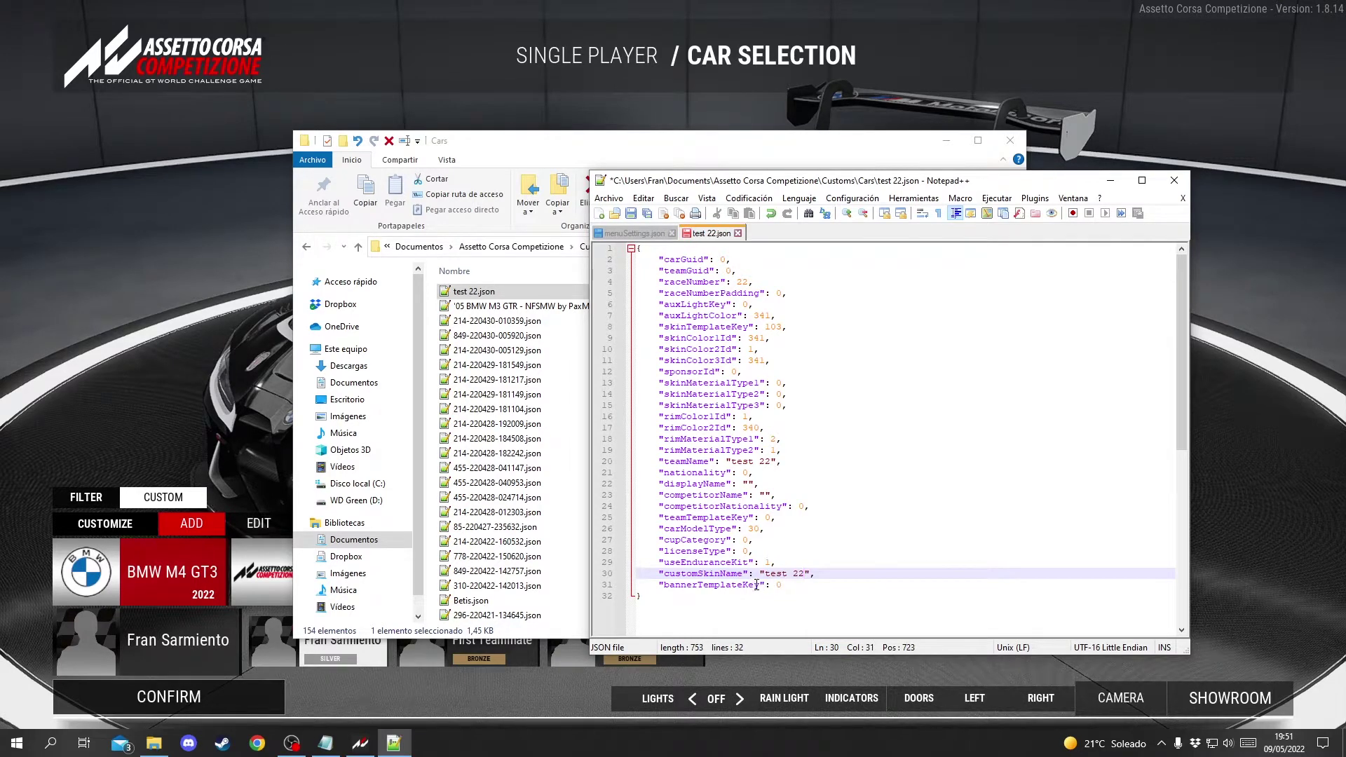
click(631, 214)
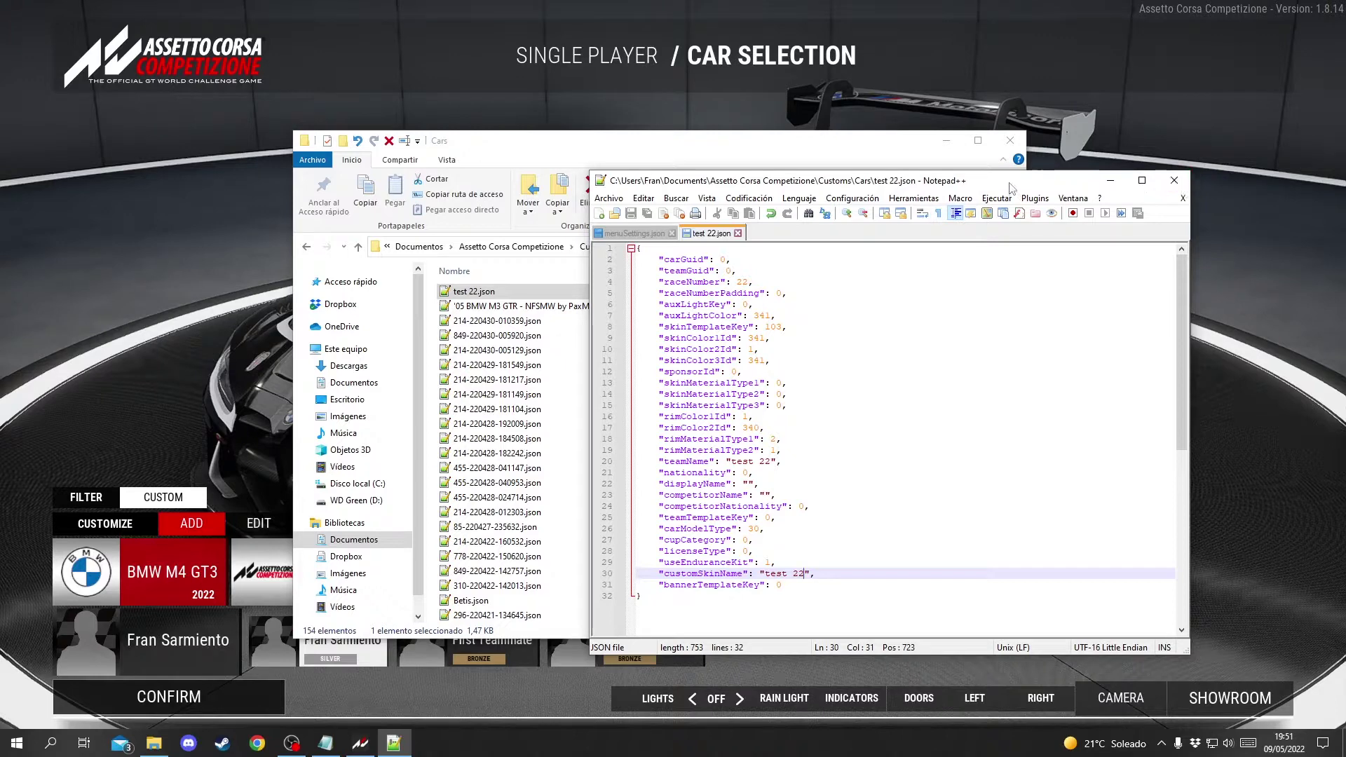
click(658, 573)
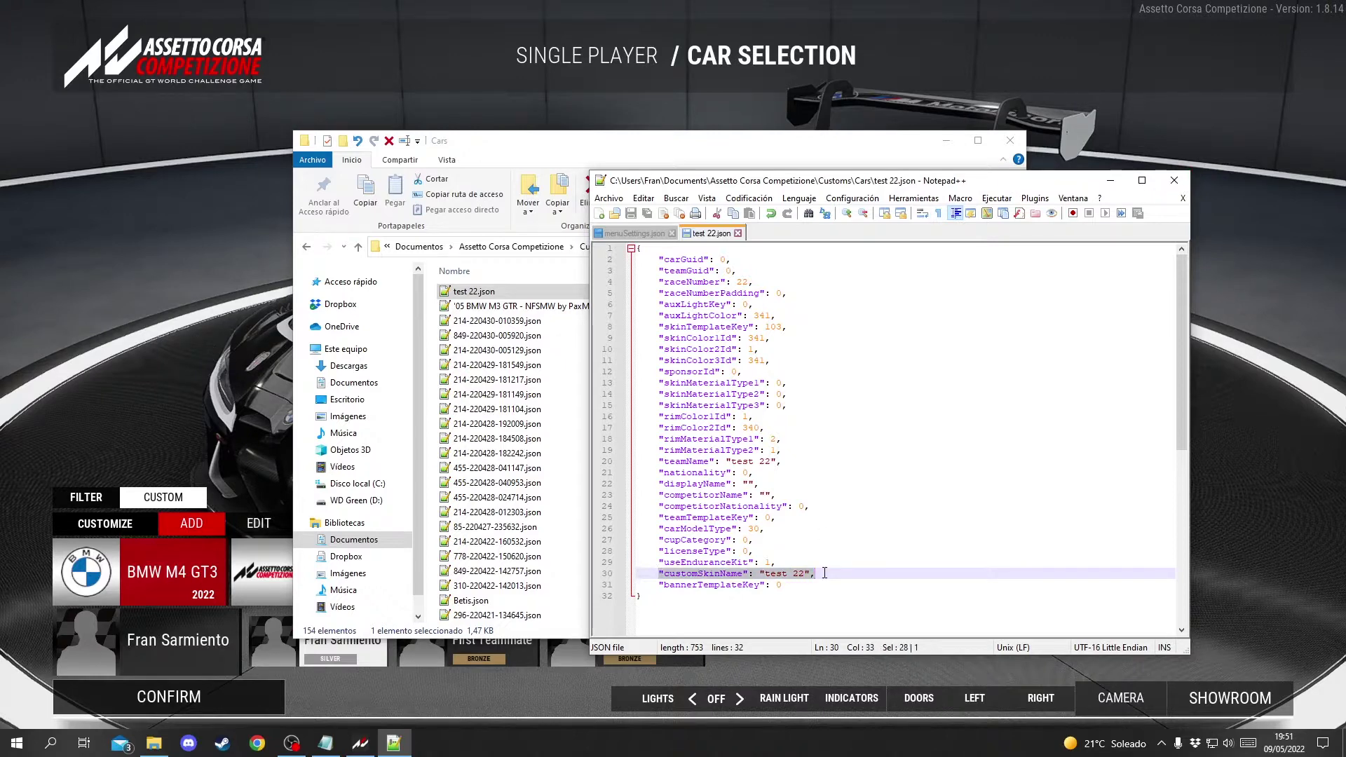
click(1174, 180)
Step: Return to Assetto Corsa Competizione, confirm the current car and reopen the car selection
click(127, 293)
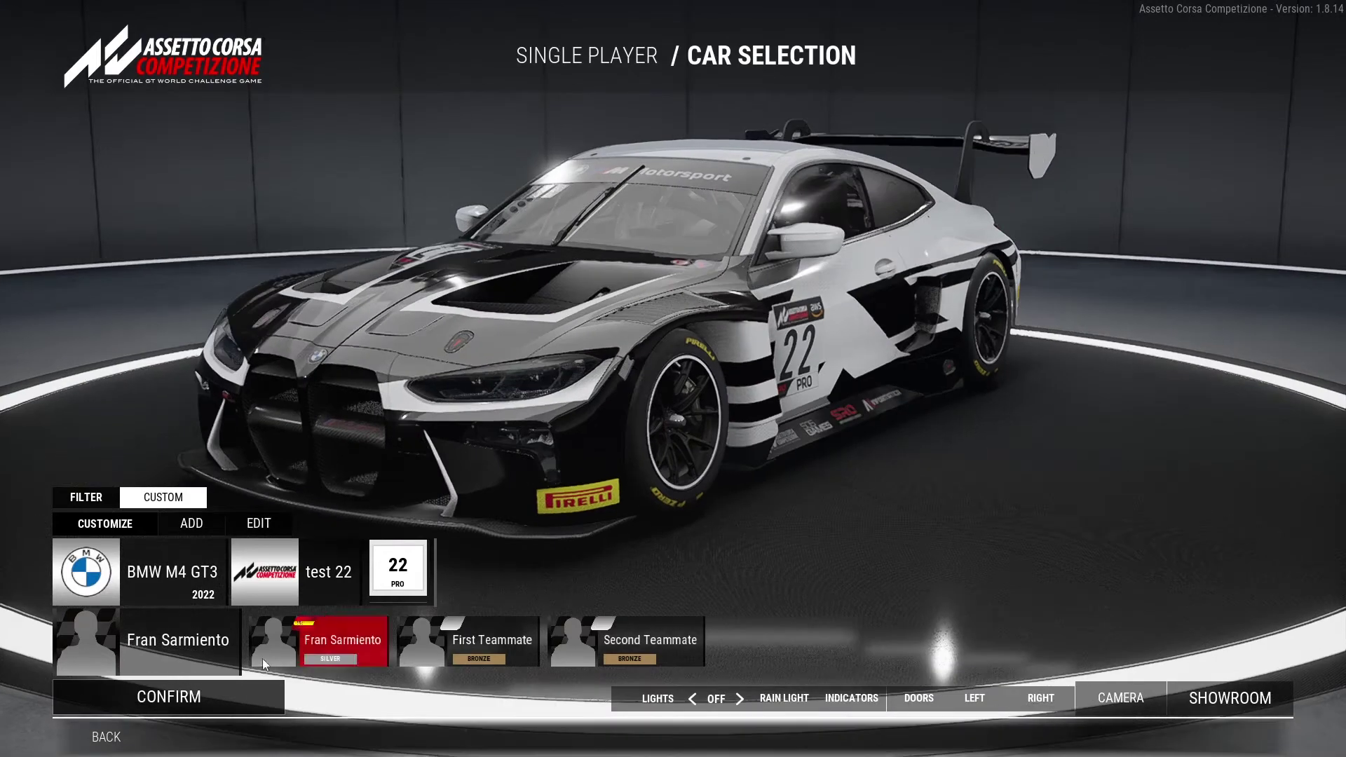
click(193, 712)
click(1034, 369)
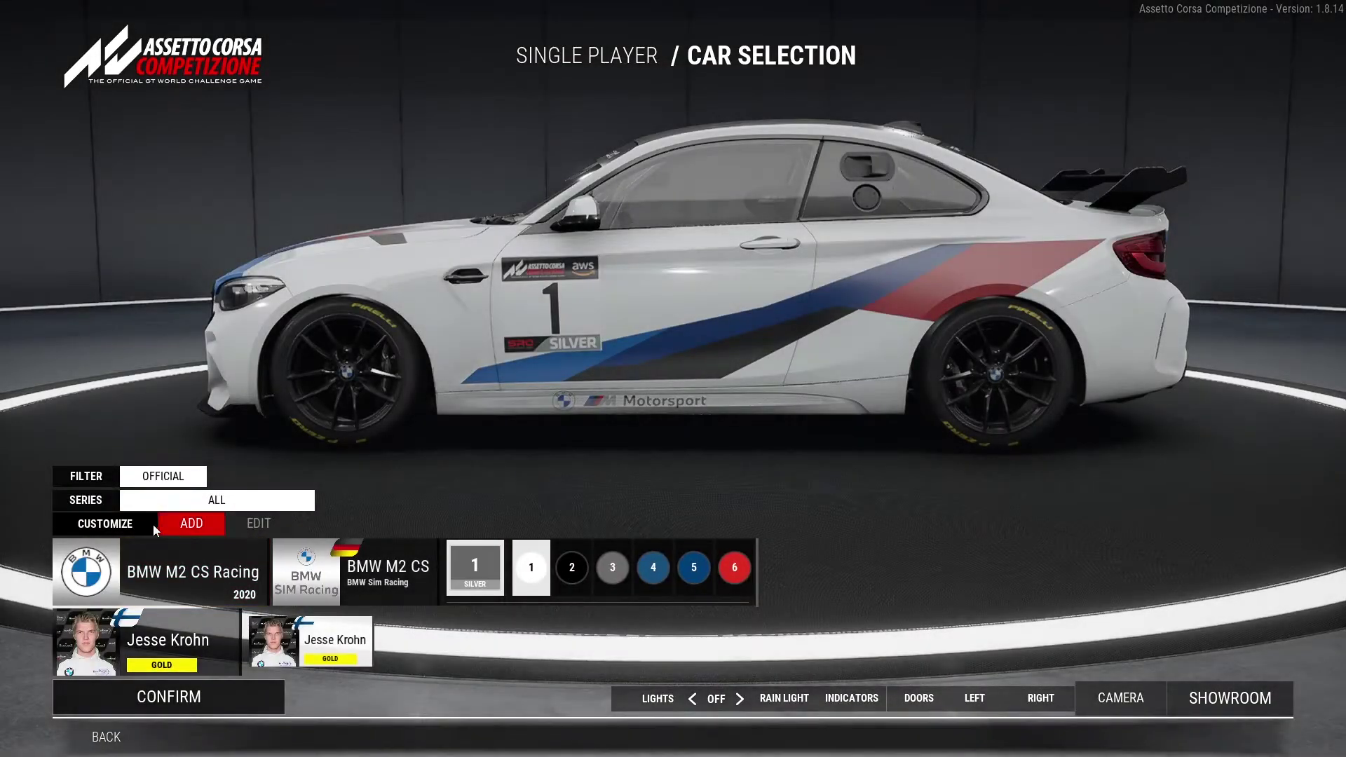
Step: Filter the cars to custom ones, choose the 2022 BMW M4 GT3 with team "test 22" and confirm the selection
click(86, 476)
click(100, 429)
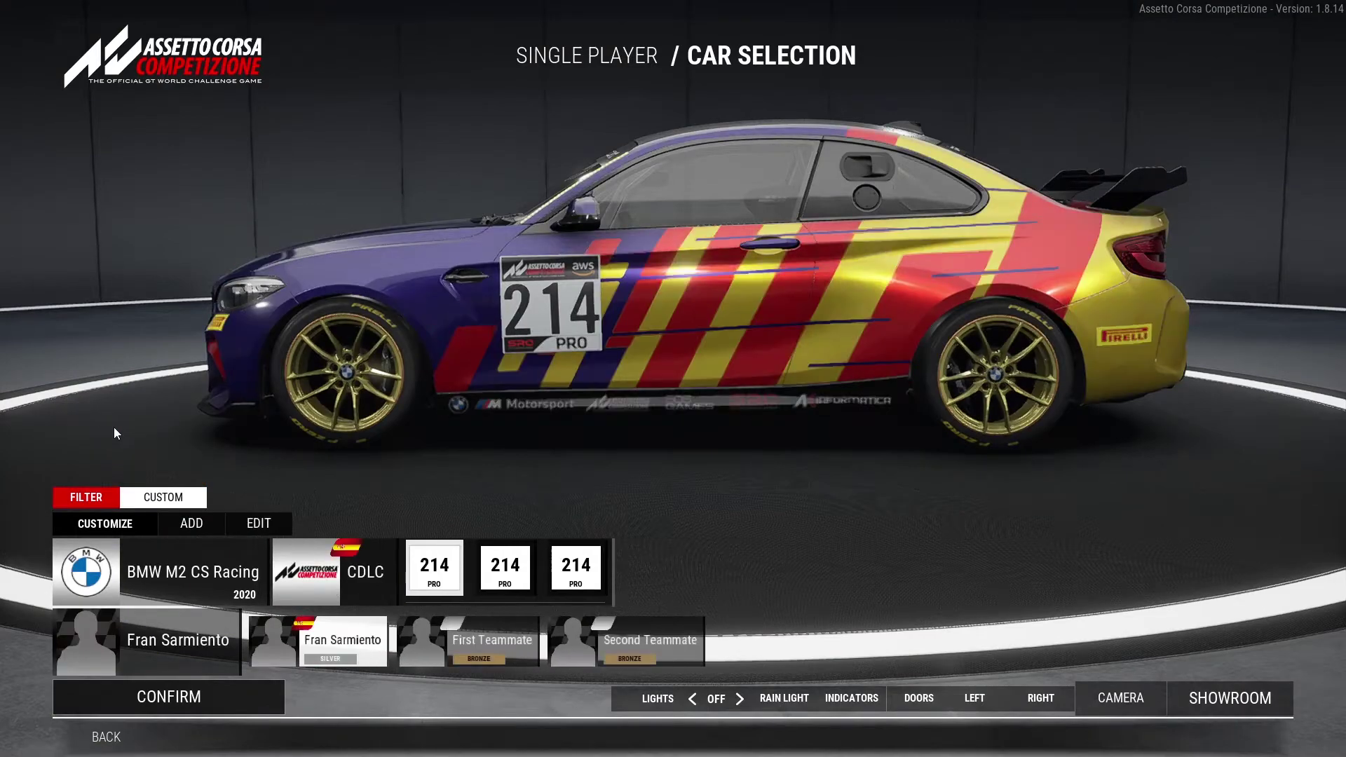
click(200, 571)
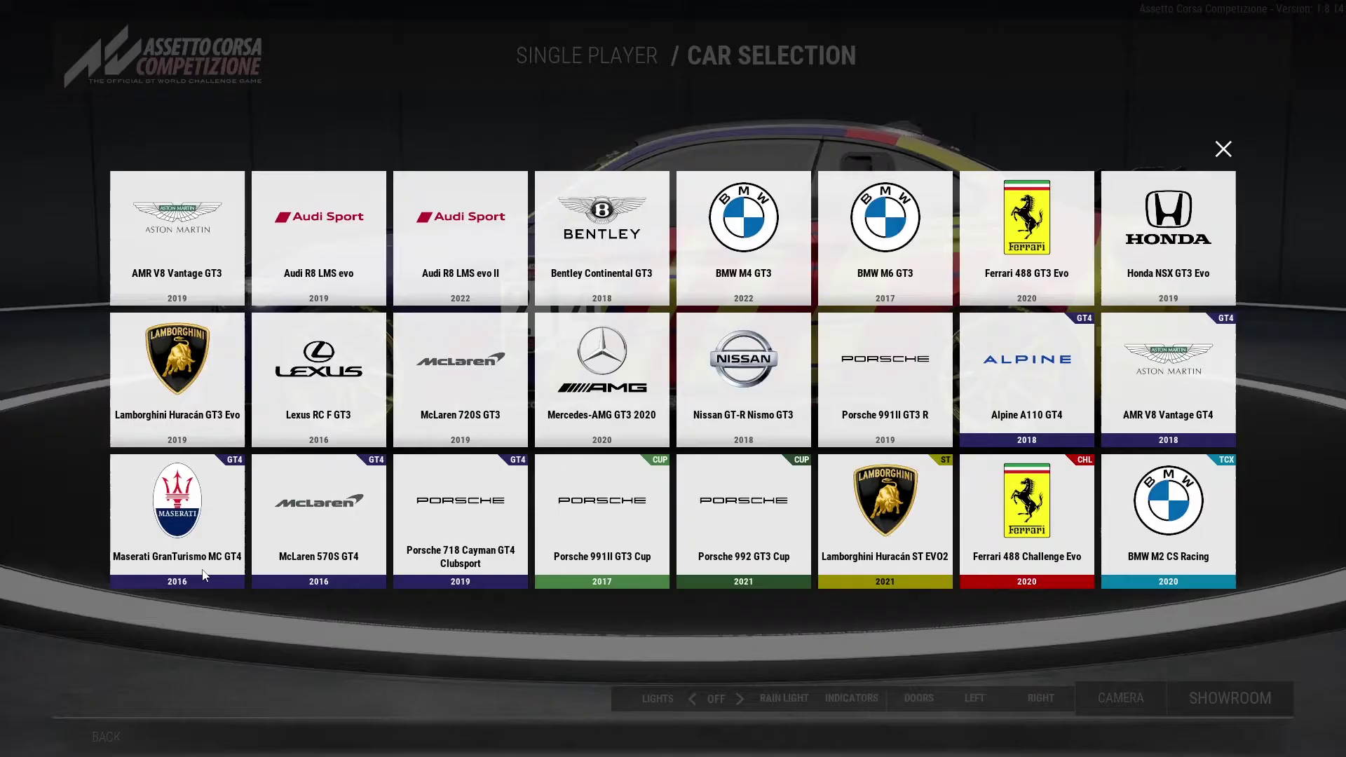
click(725, 279)
click(321, 586)
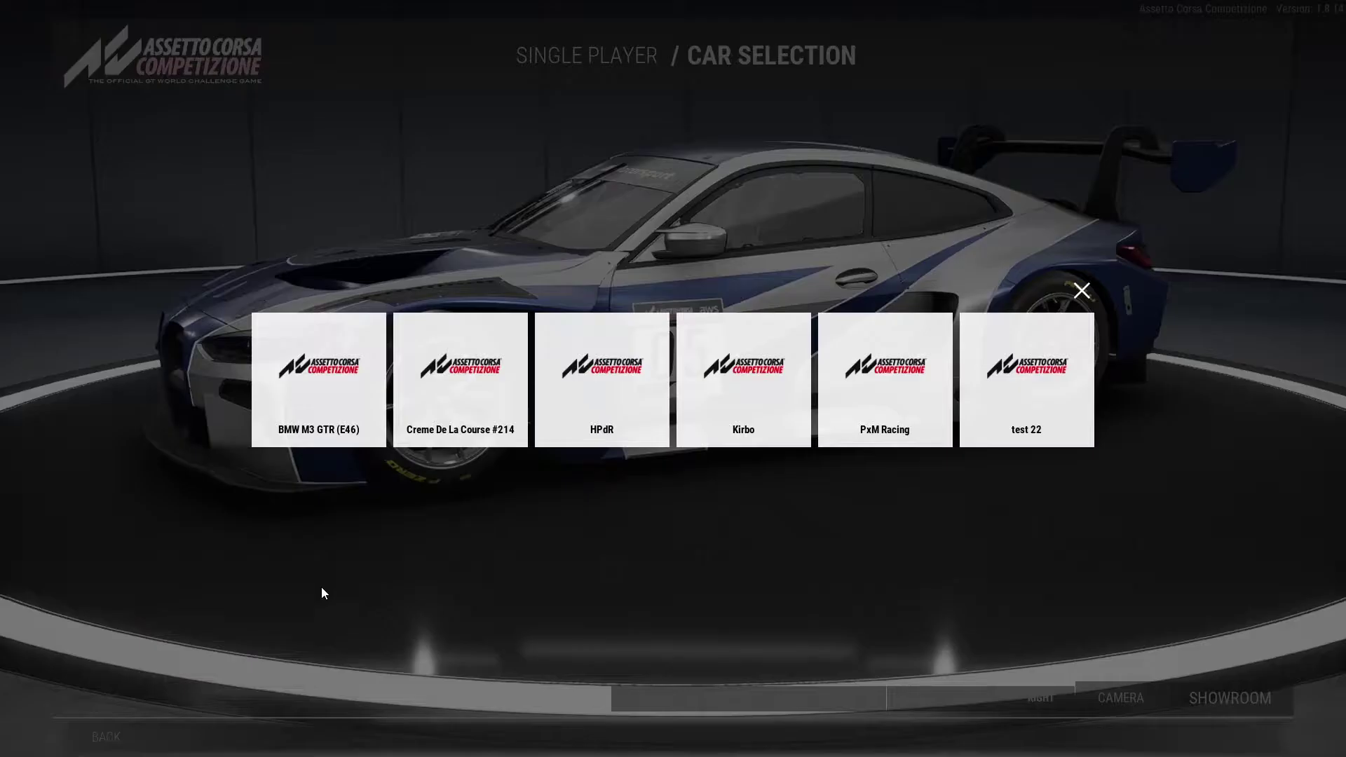
click(1027, 410)
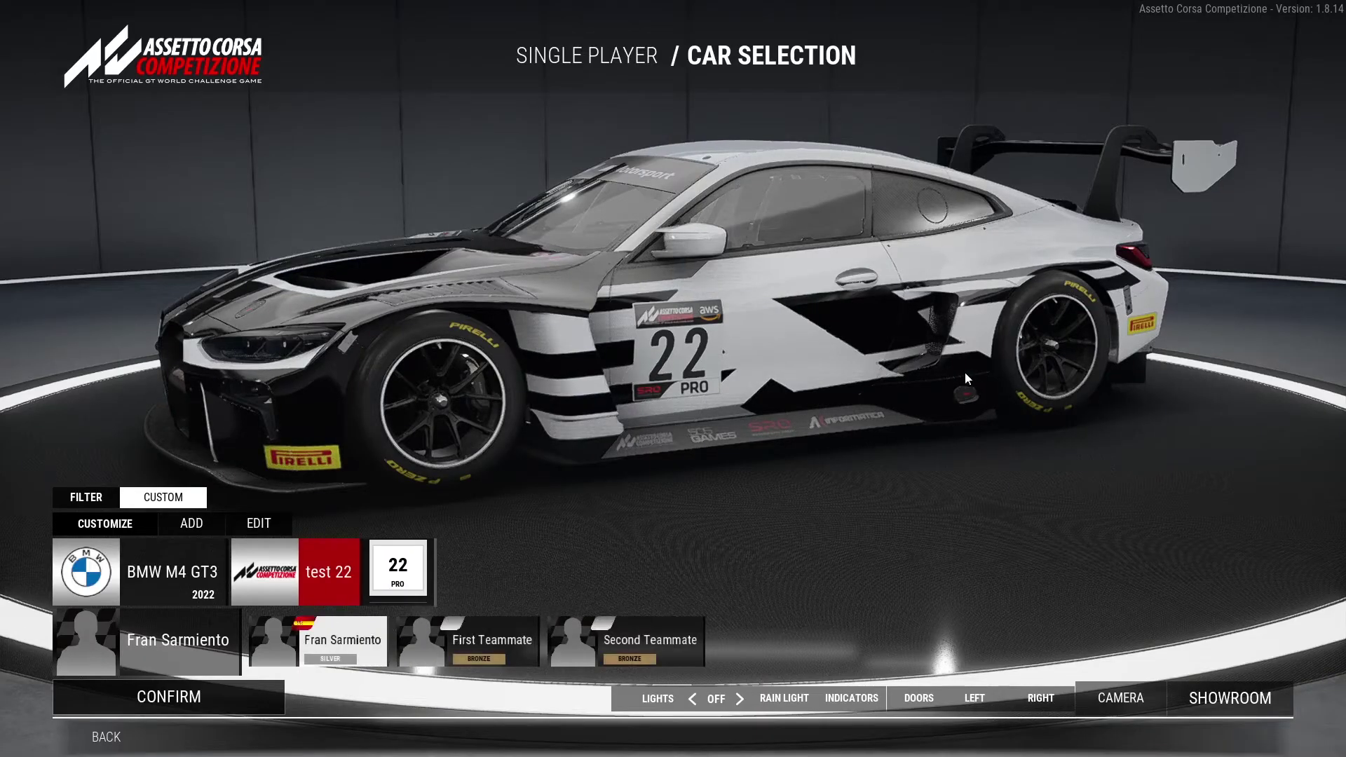
click(187, 710)
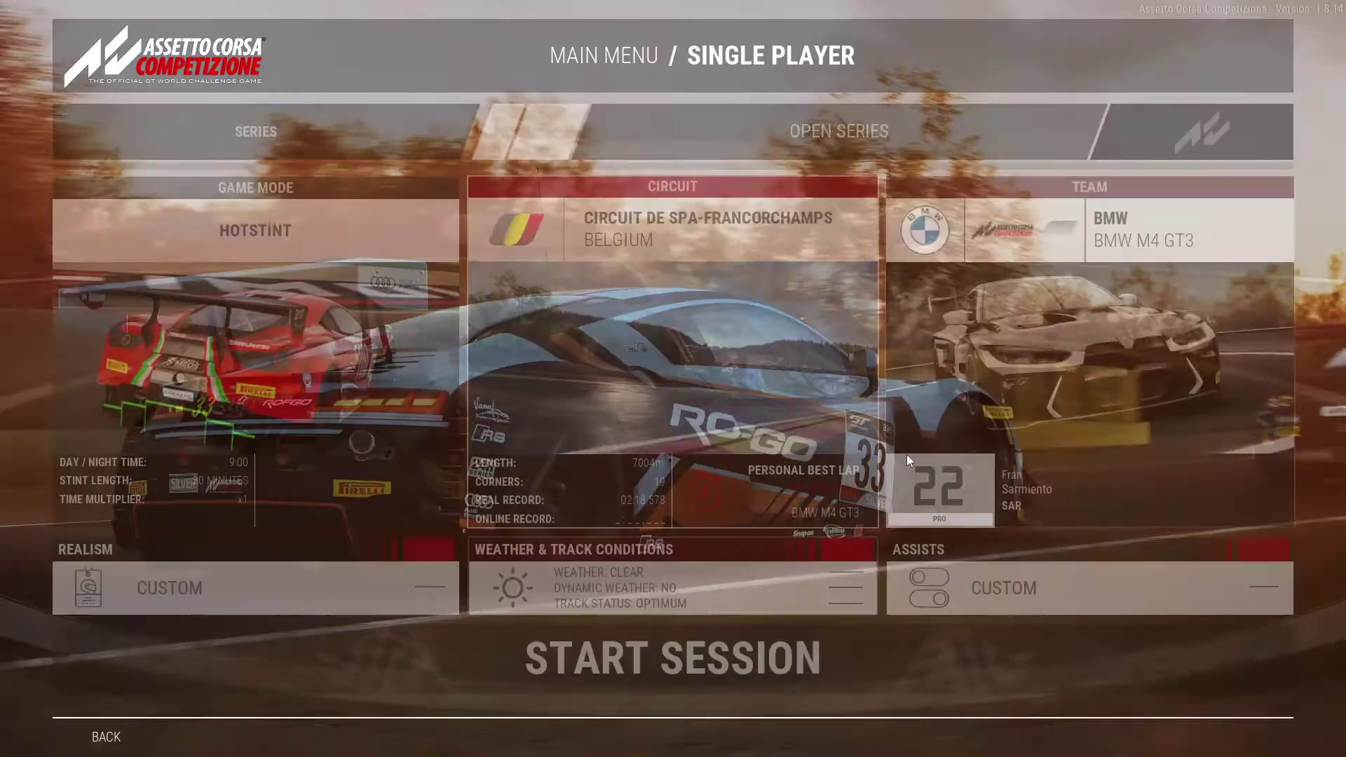
Step: Reopen the car selection, switch the team to "Creme De La Course #214" and back to "test 22", and confirm
click(961, 352)
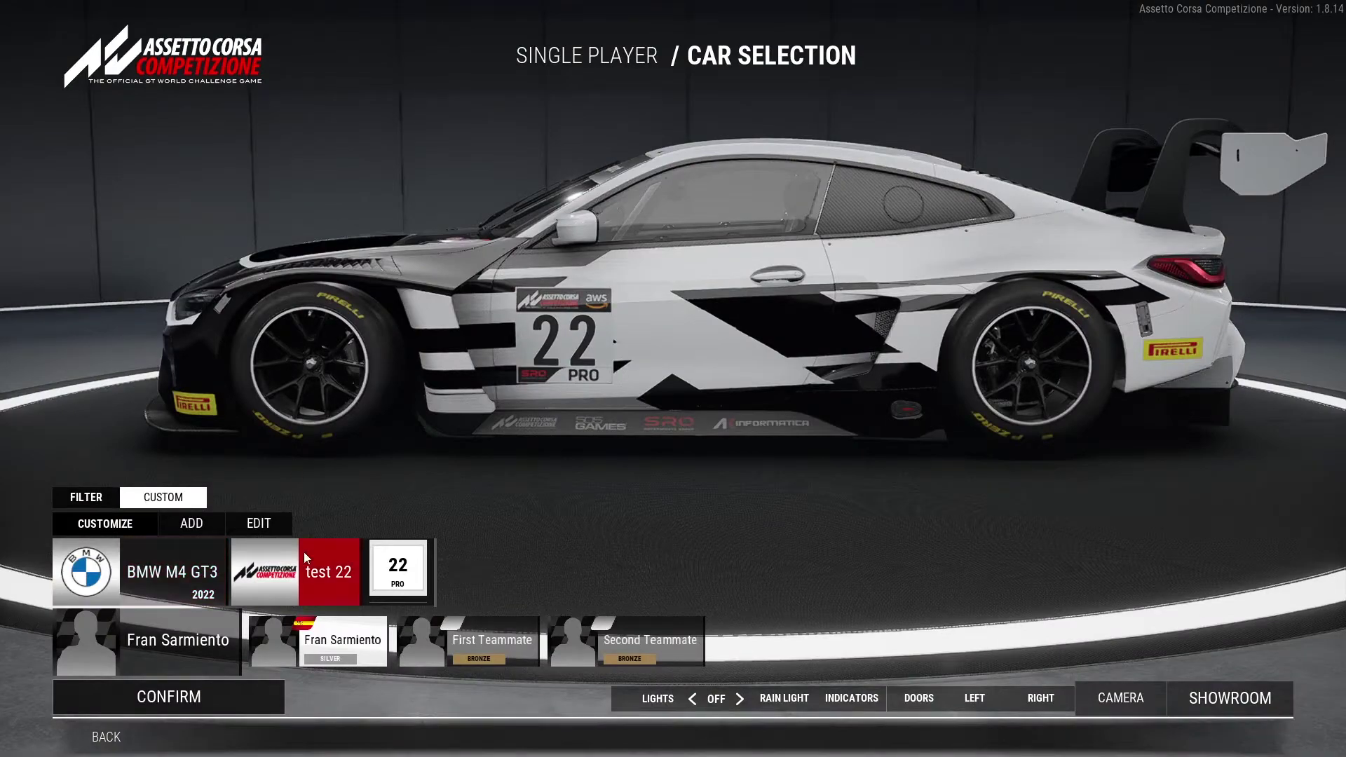
click(284, 577)
click(465, 376)
click(183, 697)
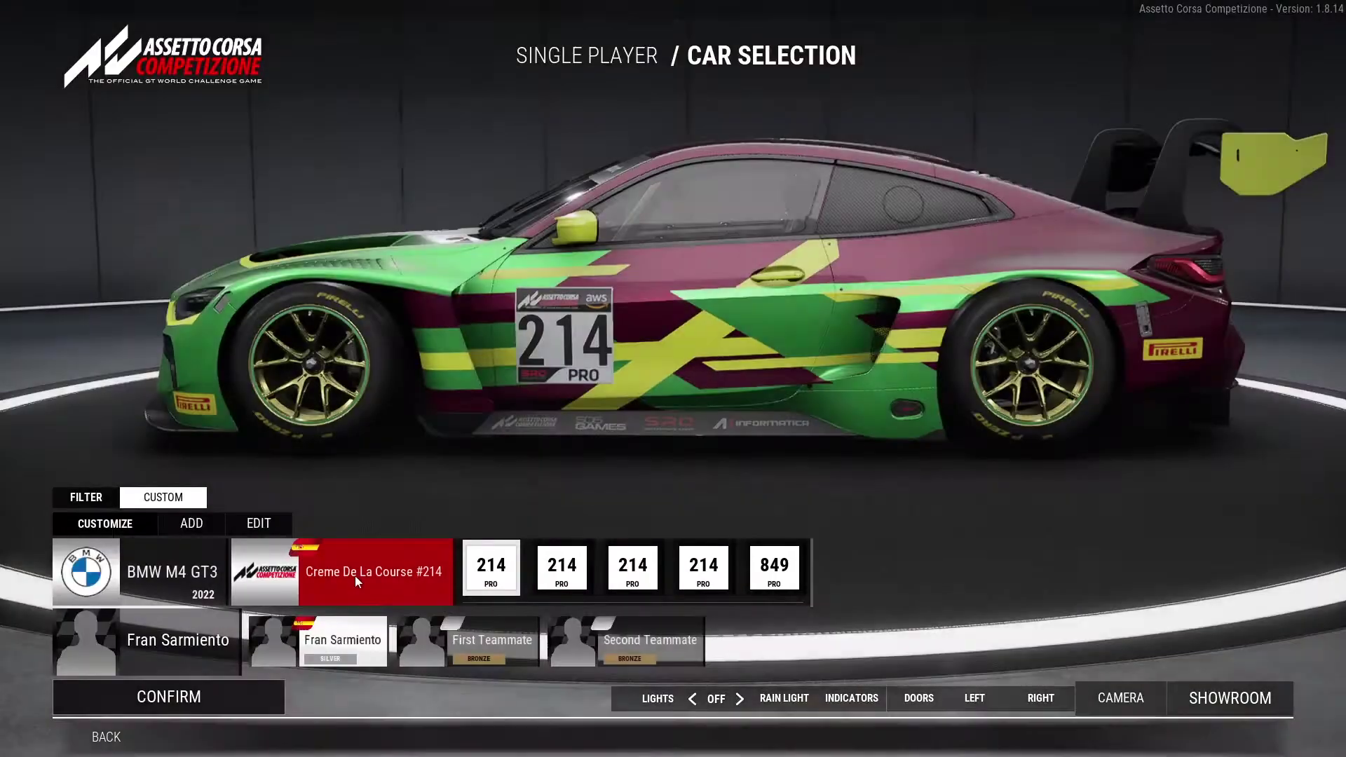
click(355, 575)
click(1031, 396)
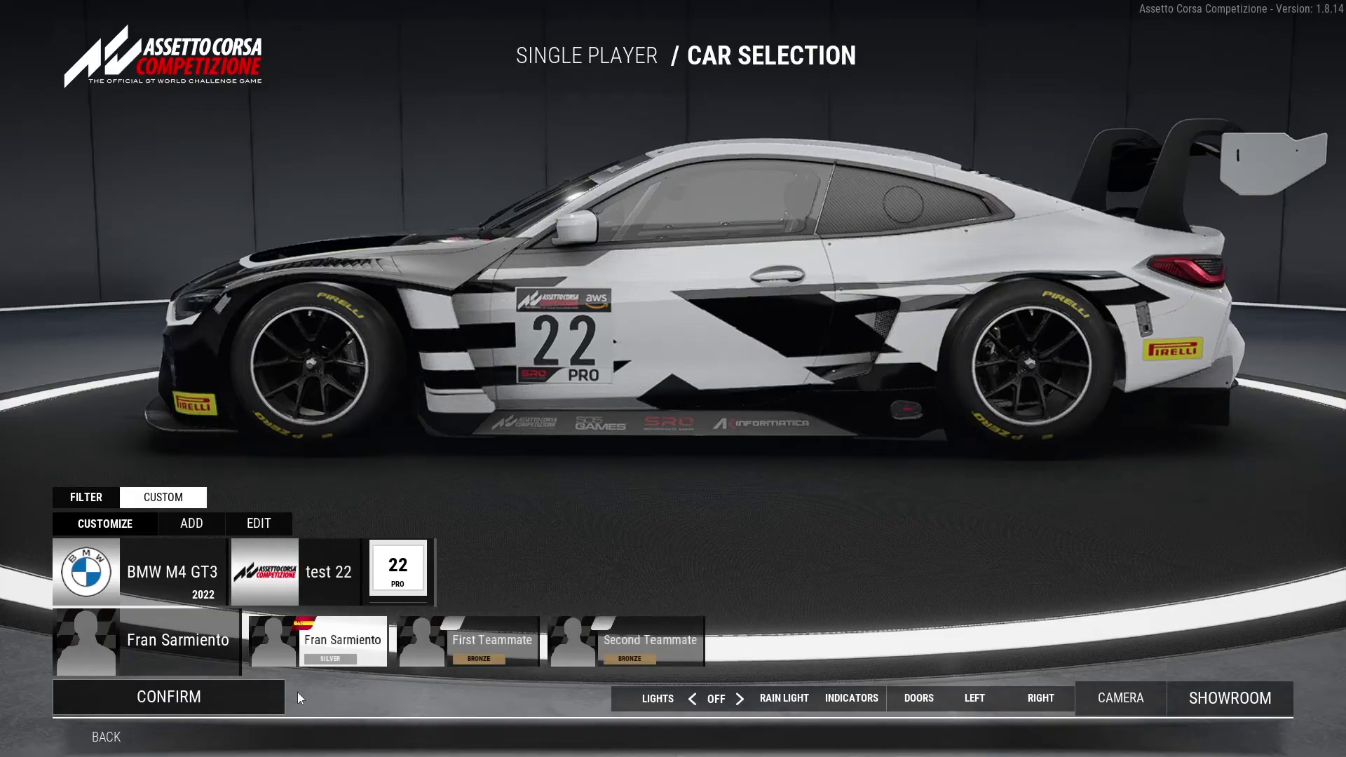
click(242, 708)
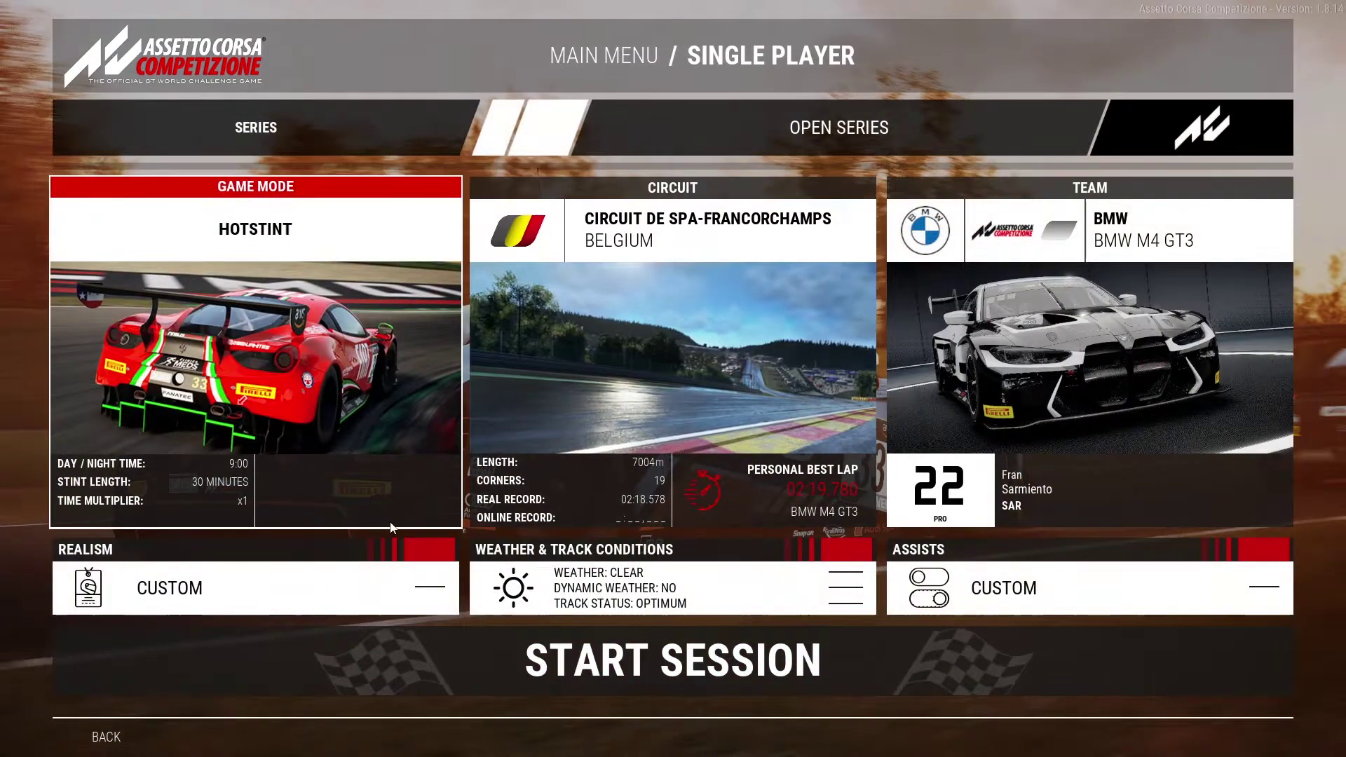
Step: Switch to File Explorer, sort the Customs > Liveries folder by modification date and open the "test 22" folder
key(alt+Tab)
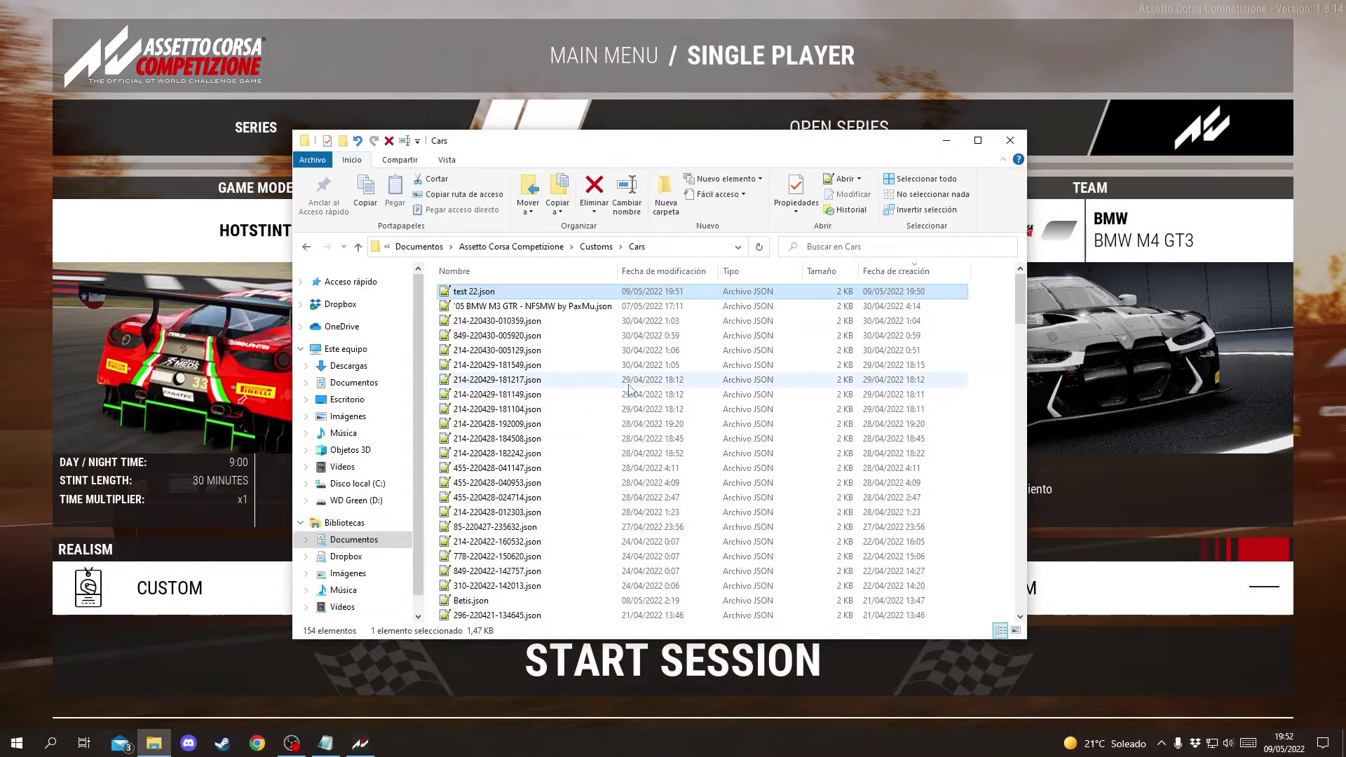
click(595, 246)
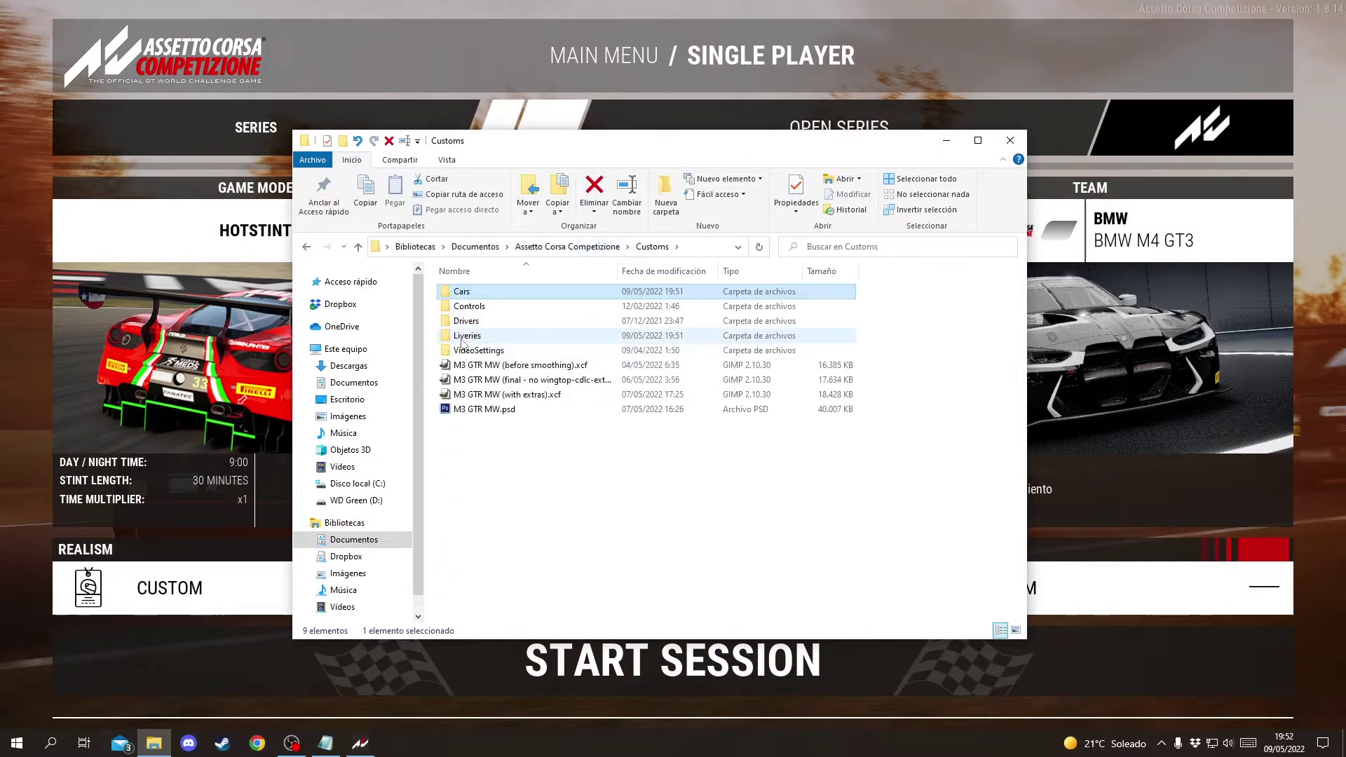
double_click(463, 338)
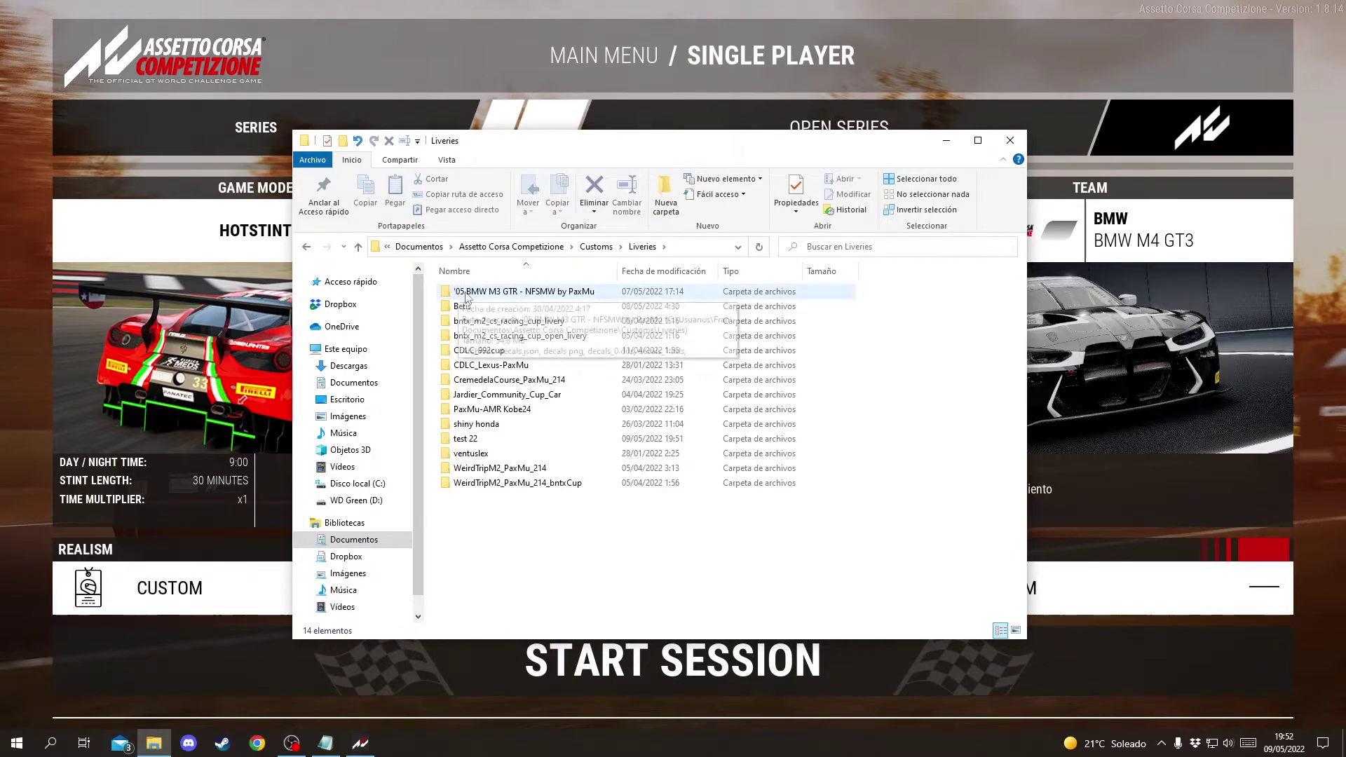
click(468, 440)
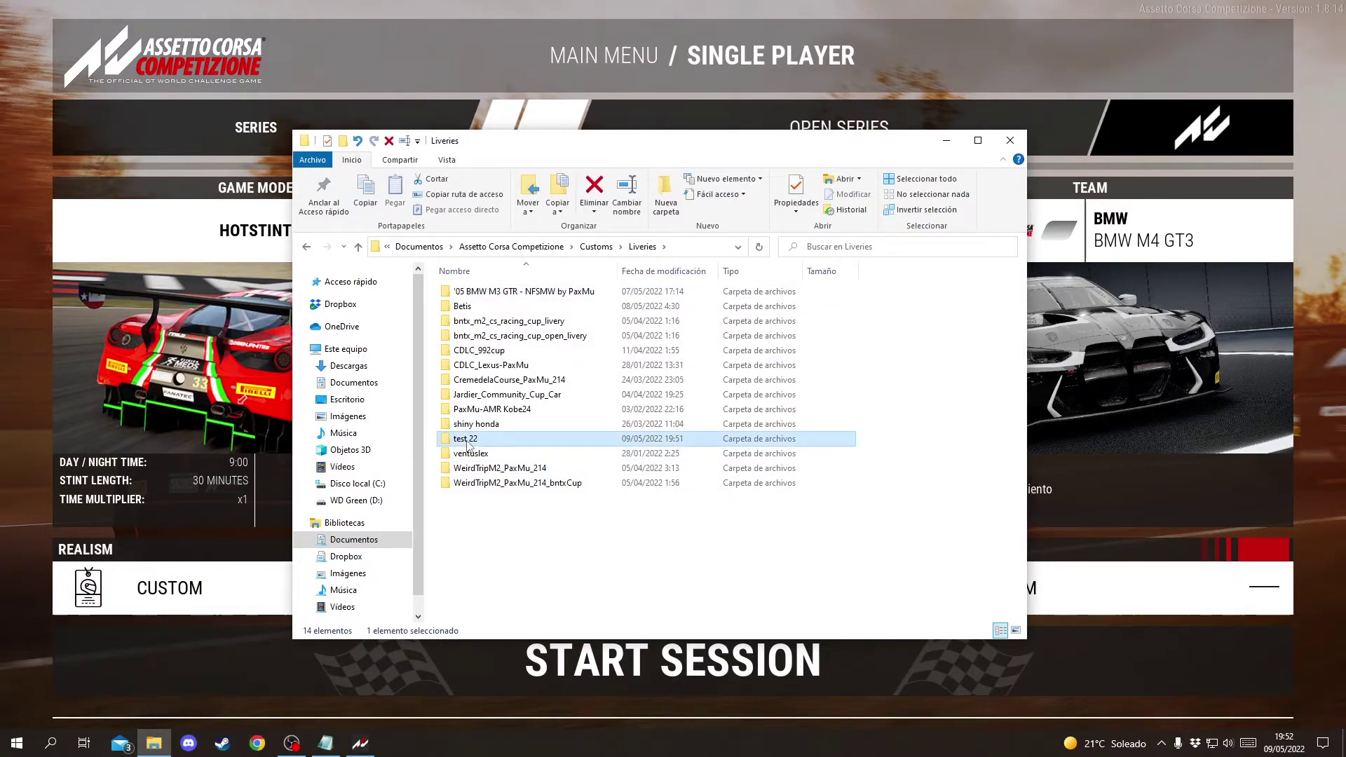
click(659, 271)
double_click(464, 292)
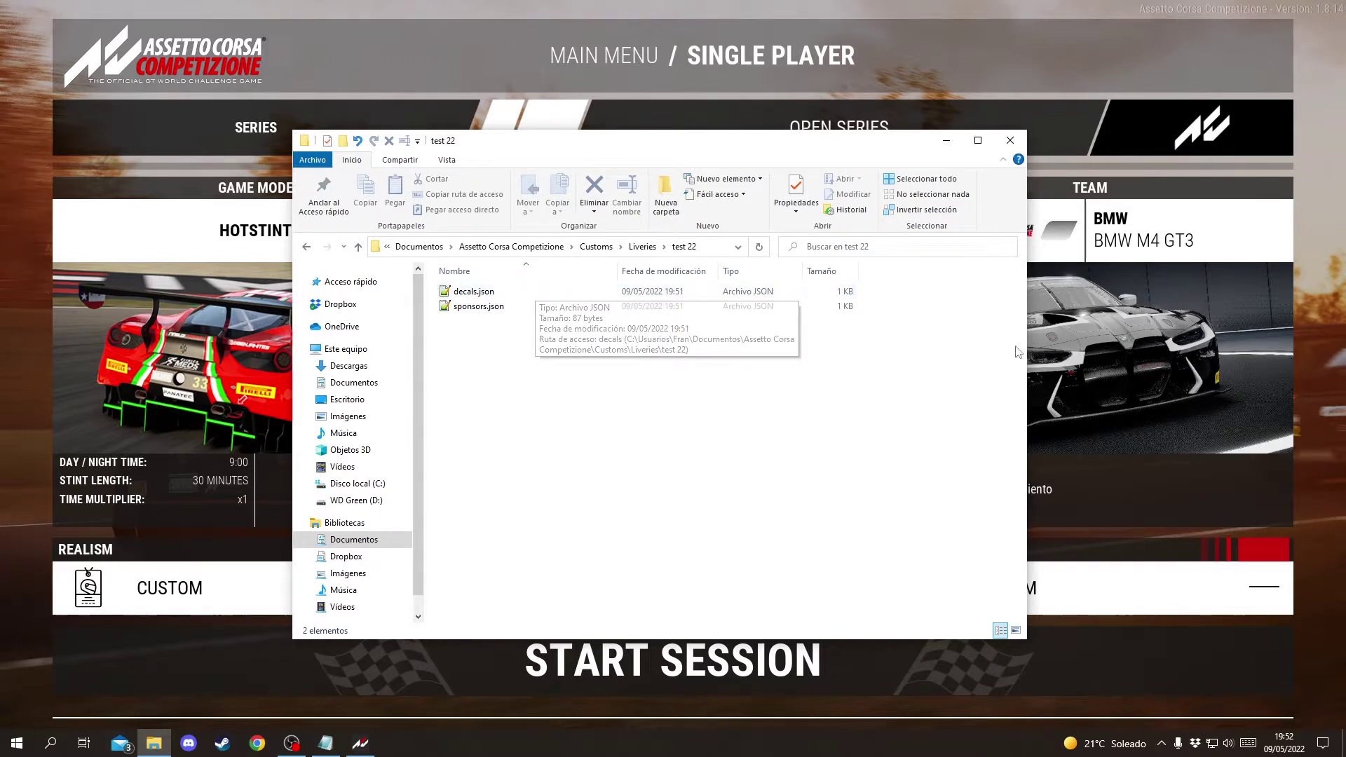
Step: Return to the game's car selection and inspect the "test 22" BMW M4 GT3 from different angles
click(1031, 392)
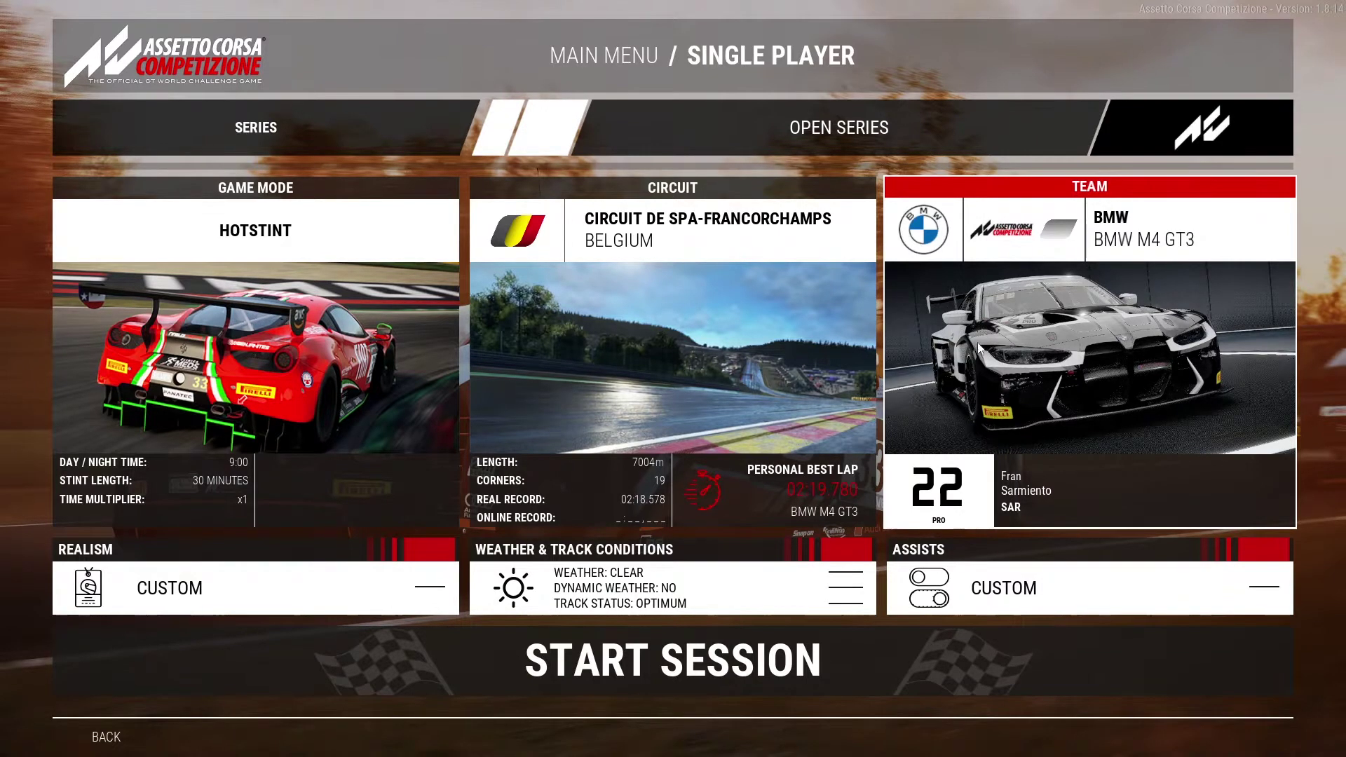
click(991, 421)
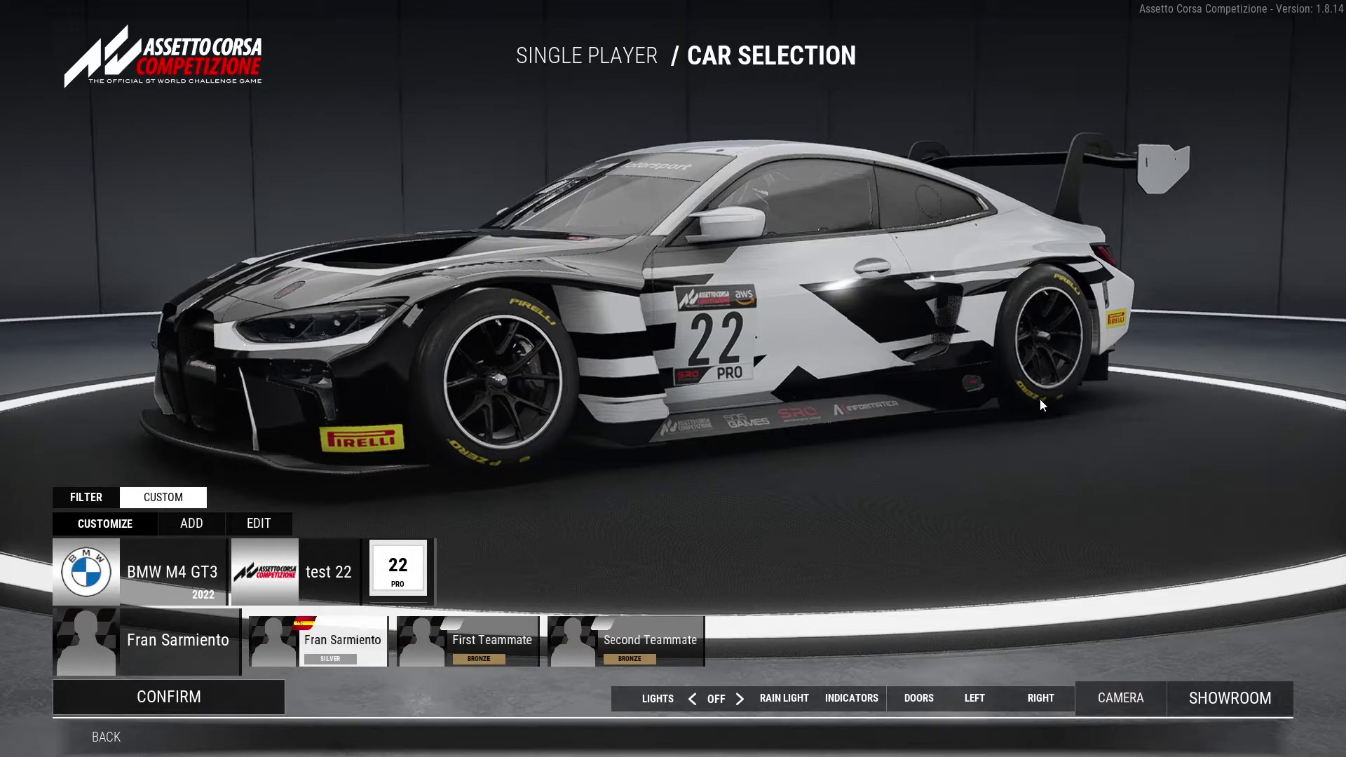
drag(1040, 398, 492, 427)
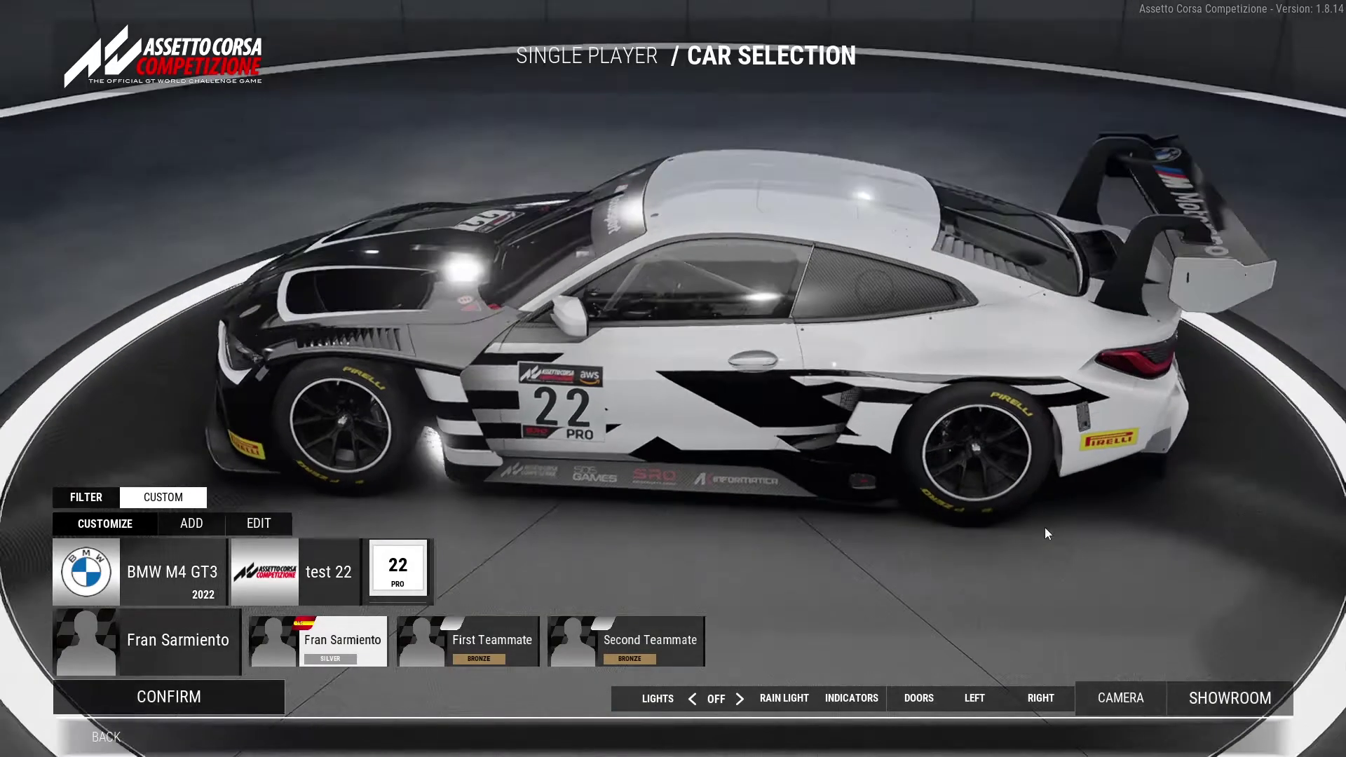
Step: Orbit around the "test 22" BMW M4 GT3 to view the livery on its side and front
drag(1045, 527, 632, 397)
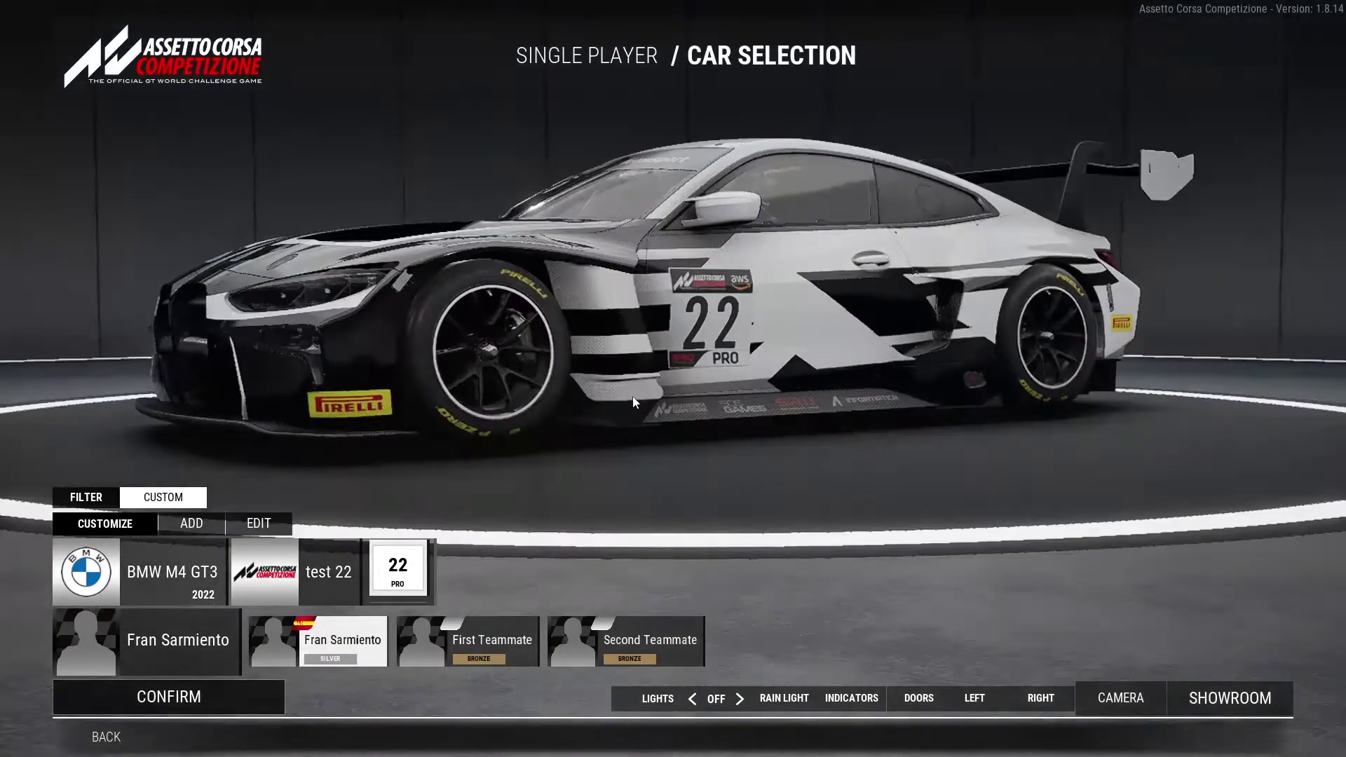
click(245, 712)
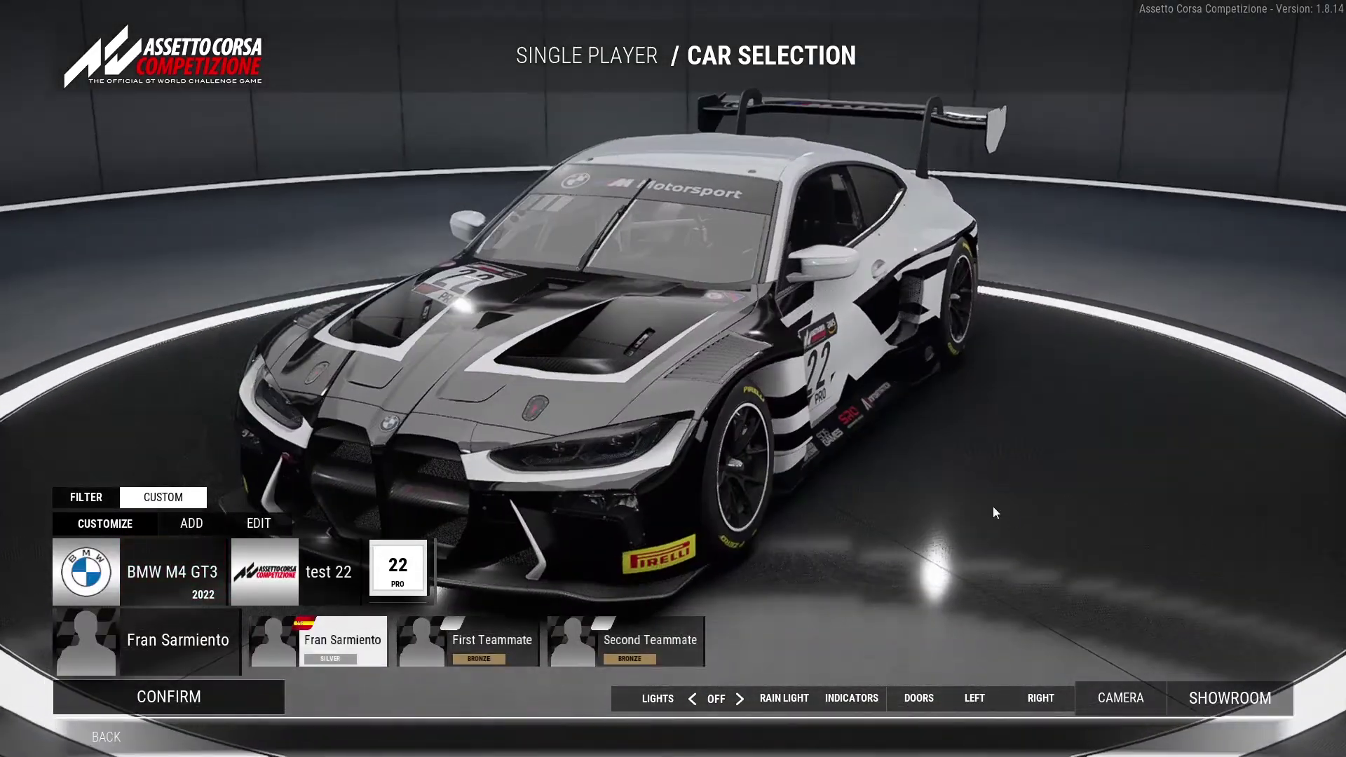
drag(993, 506, 627, 448)
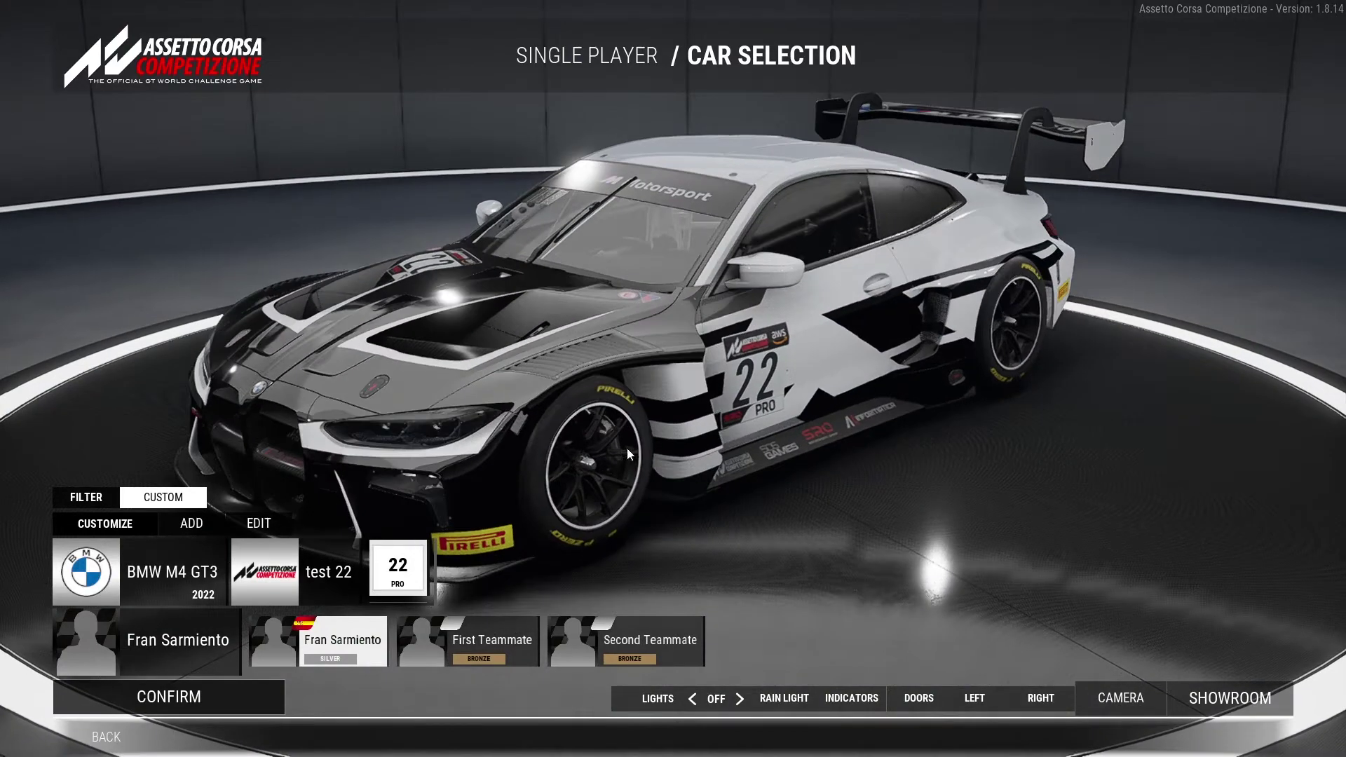
Step: Switch to File Explorer and open the "tut22" folder on the desktop
key(alt+Tab)
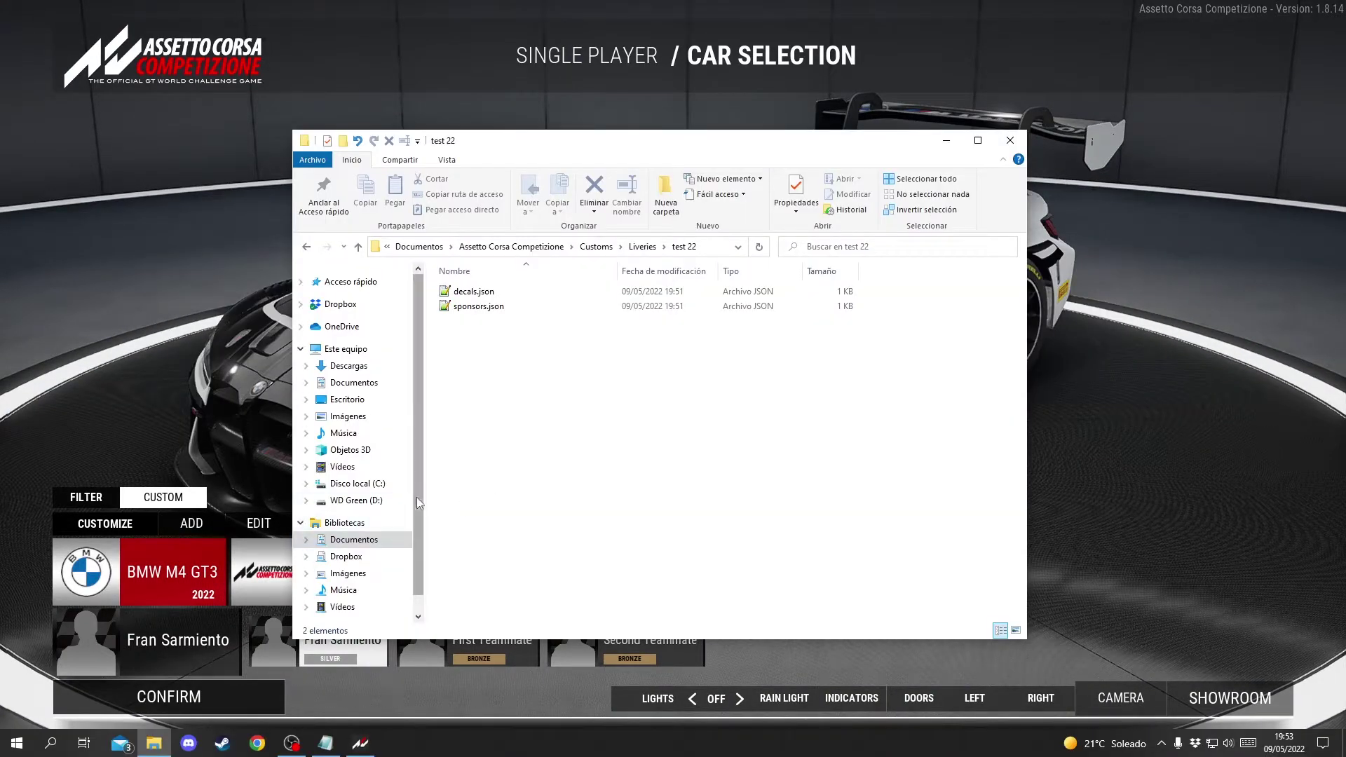
click(343, 399)
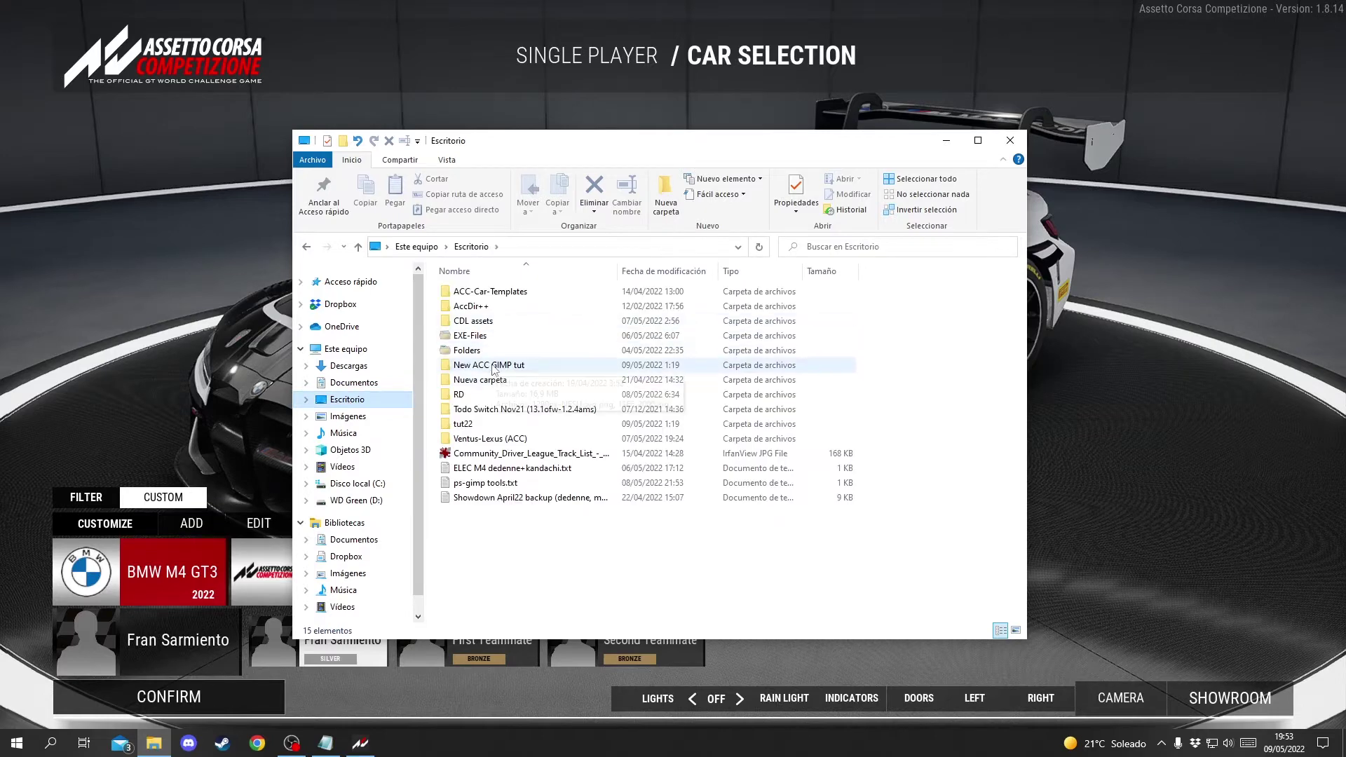
click(487, 428)
double_click(488, 428)
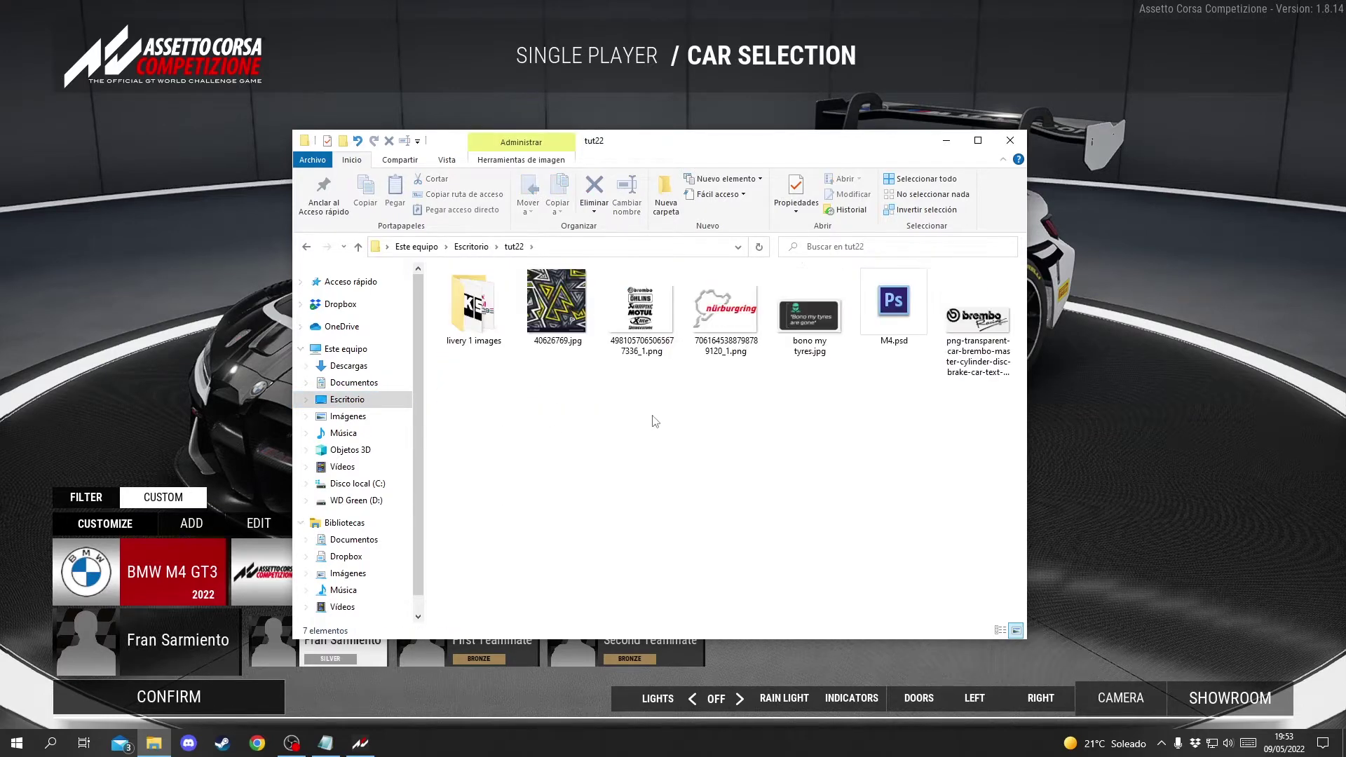
Step: Open M4.psd with GIMP and convert it to the GIMP built-in sRGB color profile
right_click(881, 308)
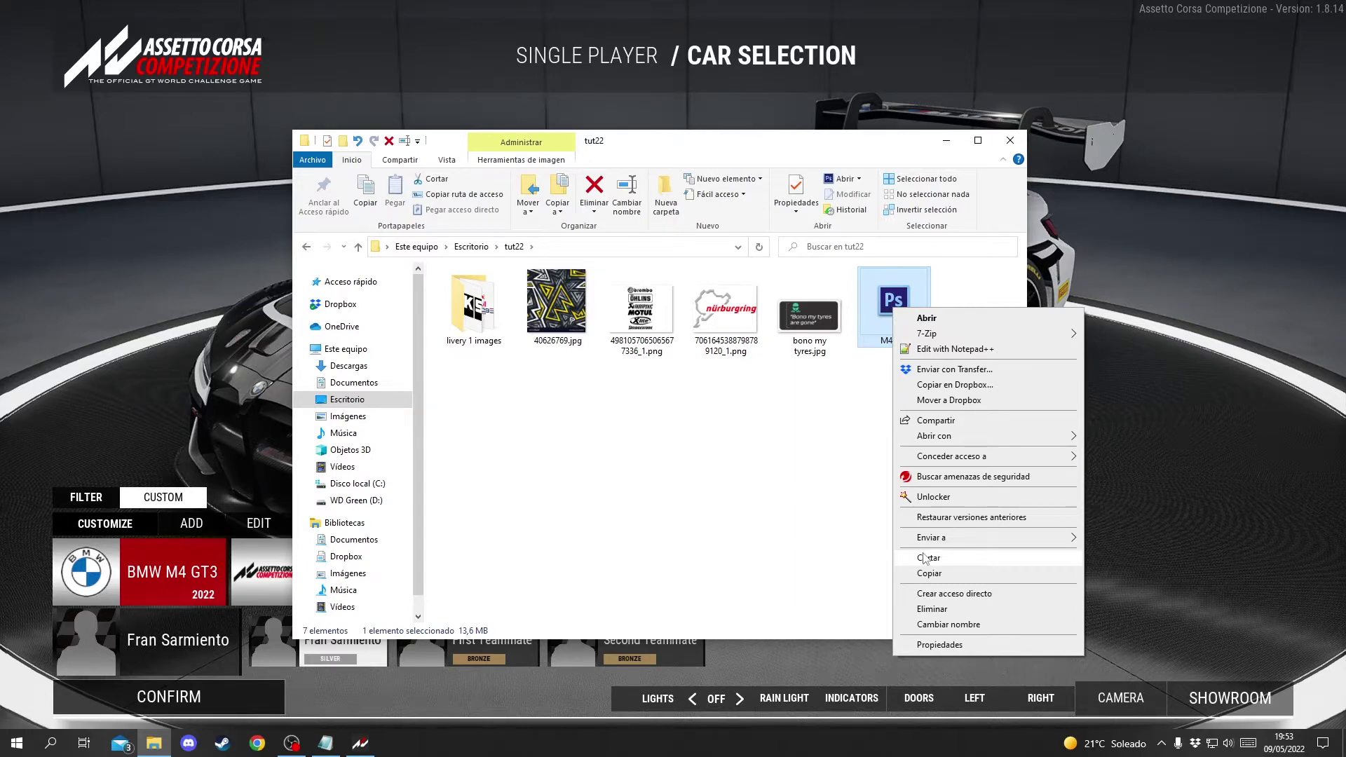
mouse_move(940, 439)
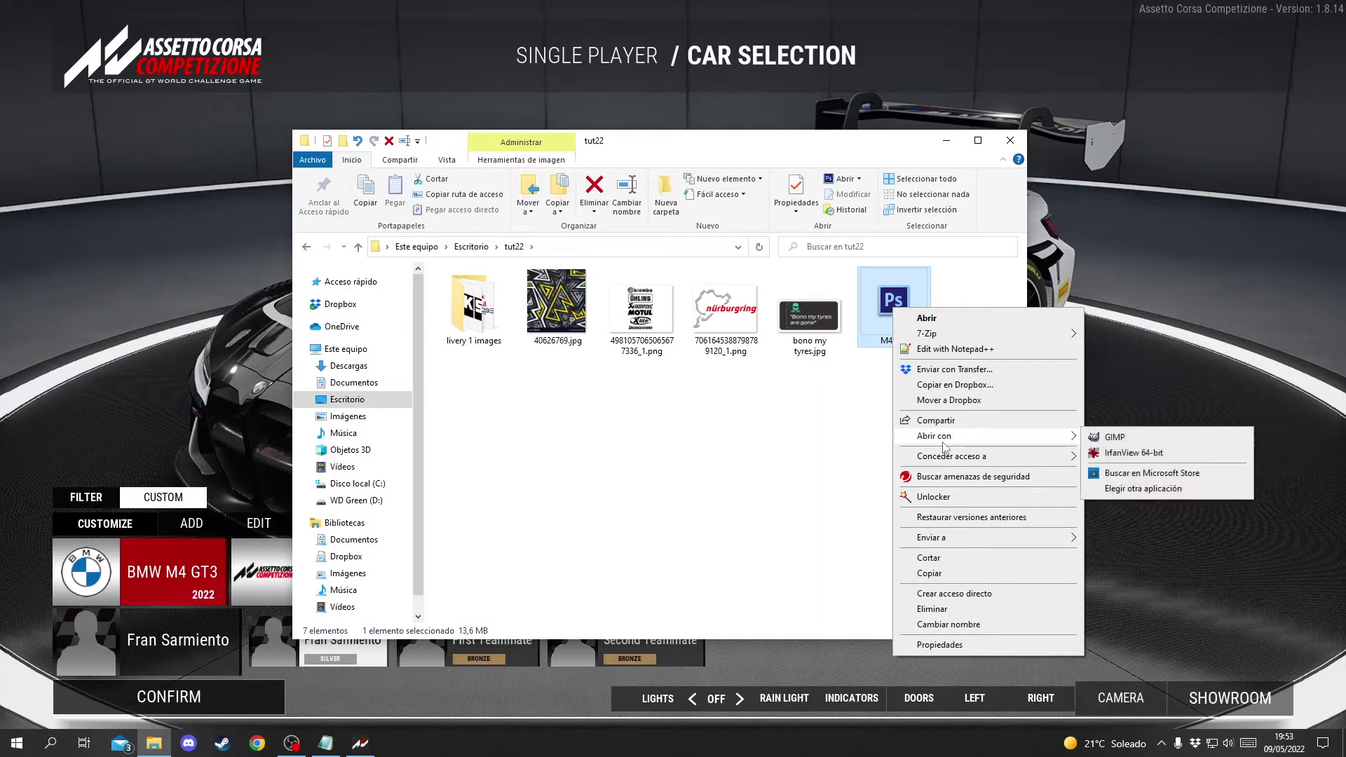
click(1110, 441)
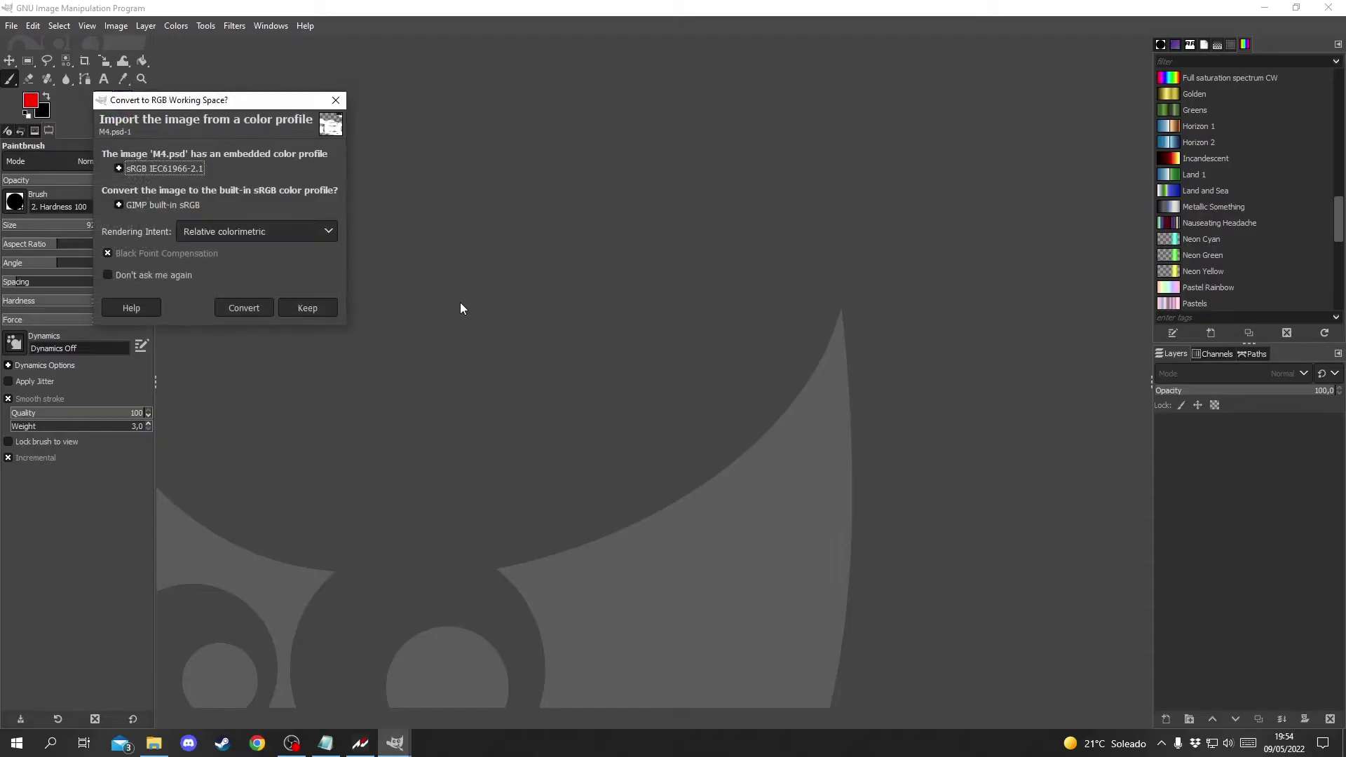
click(243, 308)
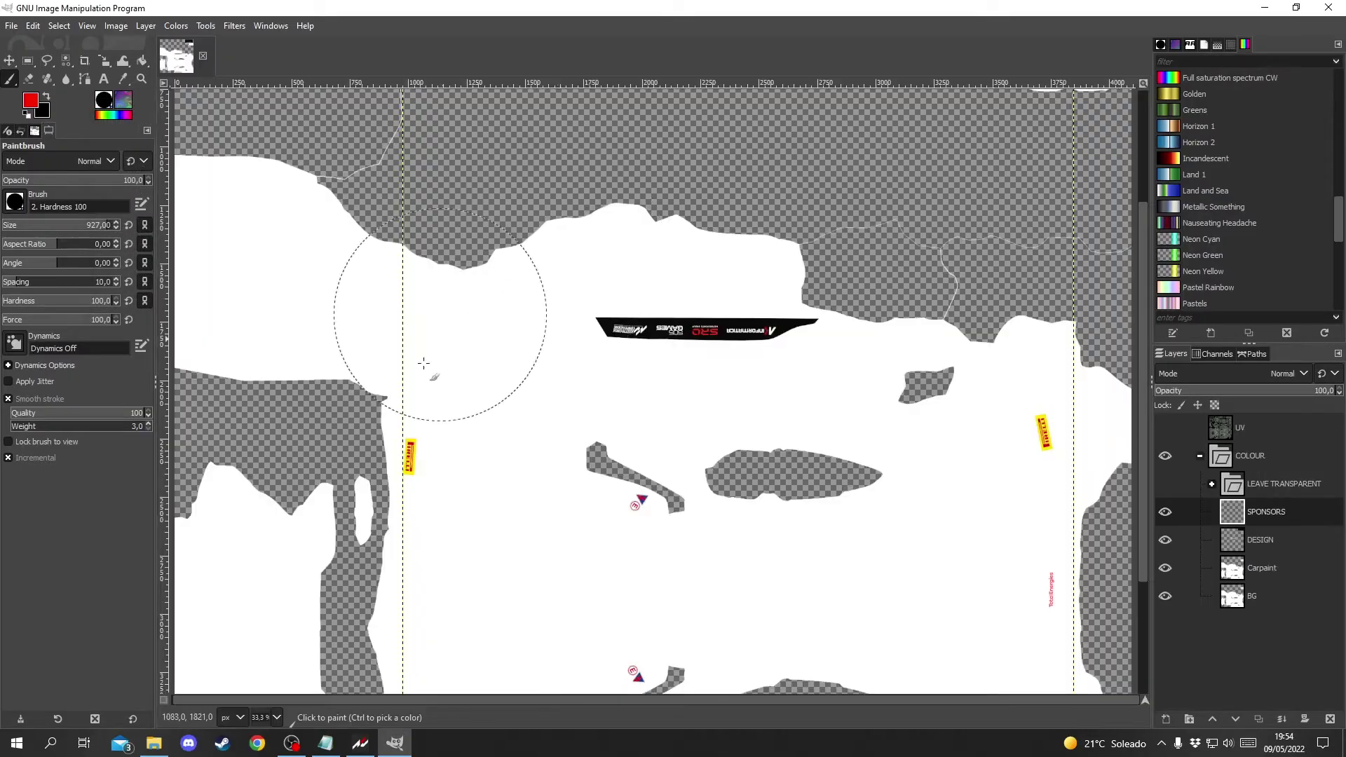
Step: Examine the M4 template, make the UV wireframe layer visible and select it
scroll(648, 476, down, 3)
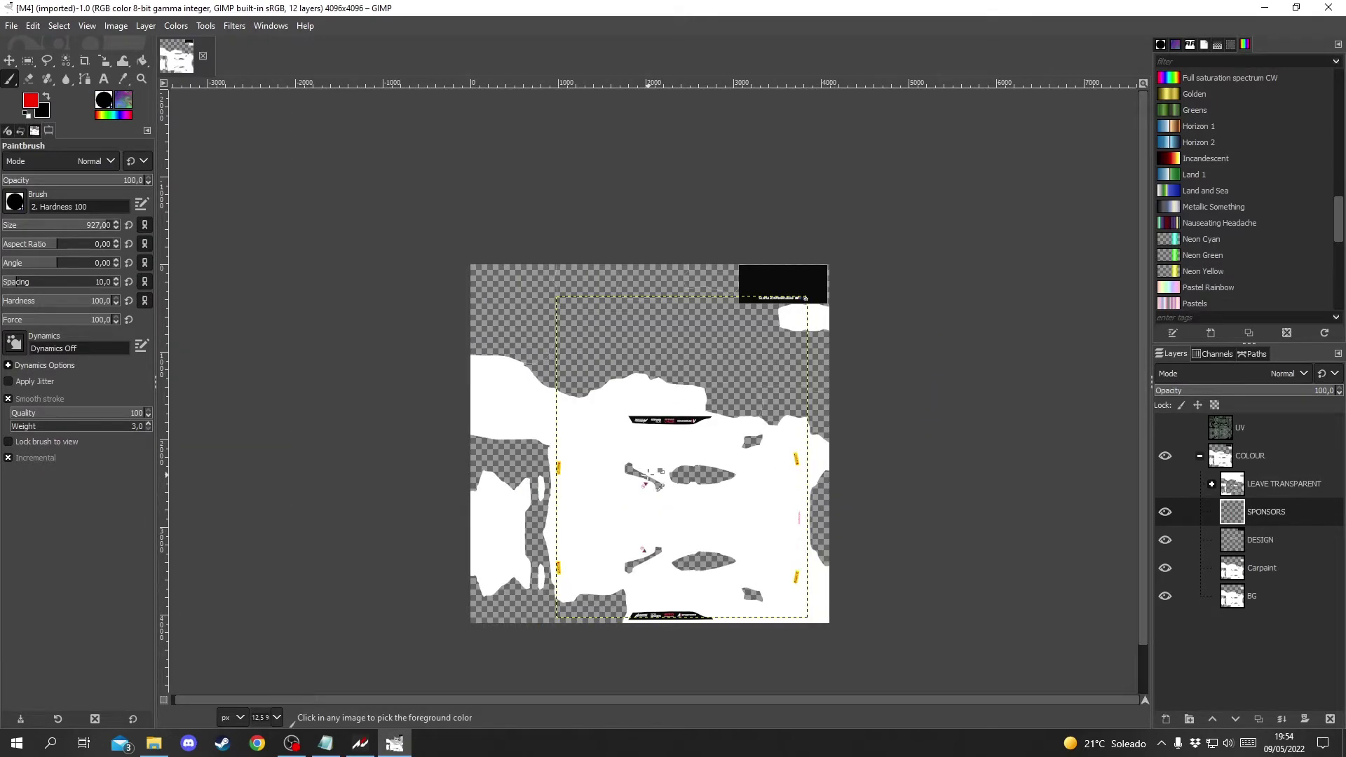
scroll(648, 475, up, 5)
scroll(649, 473, down, 4)
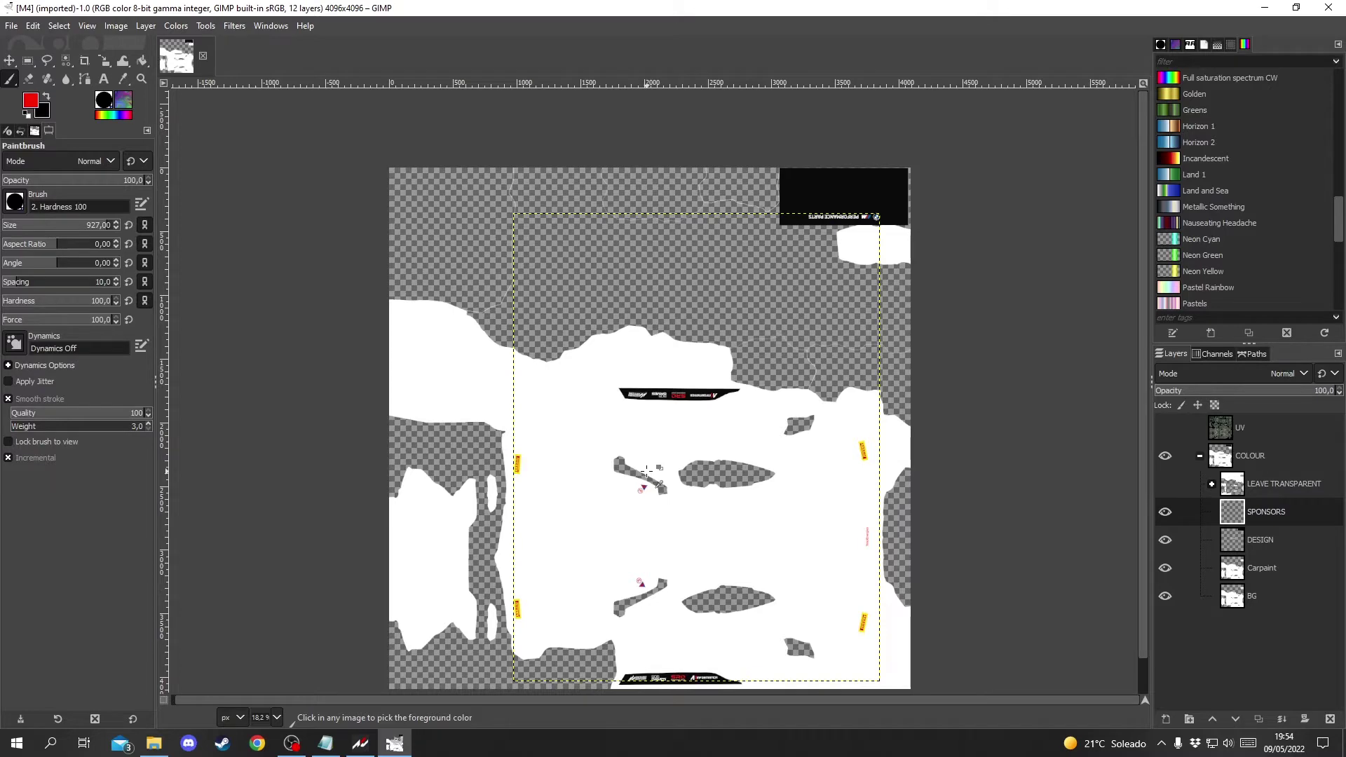
scroll(648, 475, up, 3)
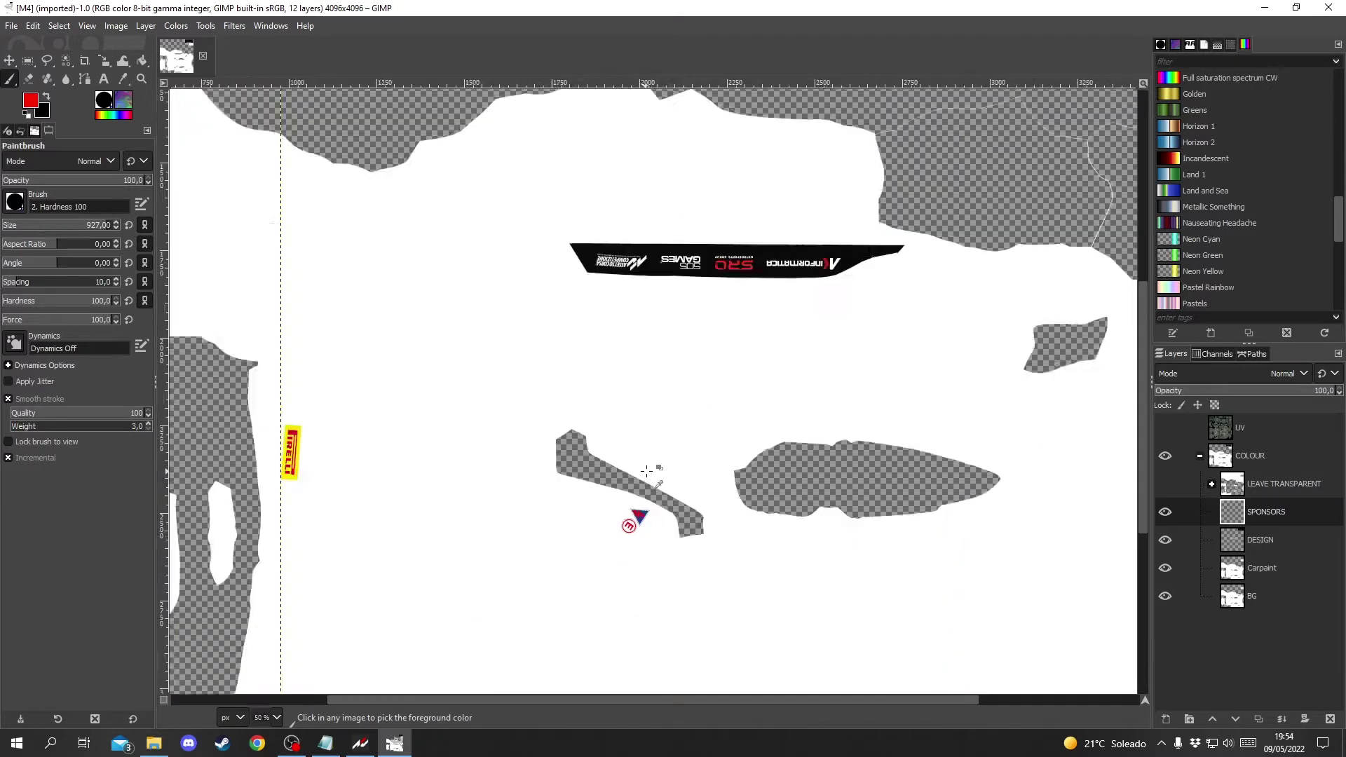
scroll(649, 475, down, 4)
scroll(649, 475, up, 1)
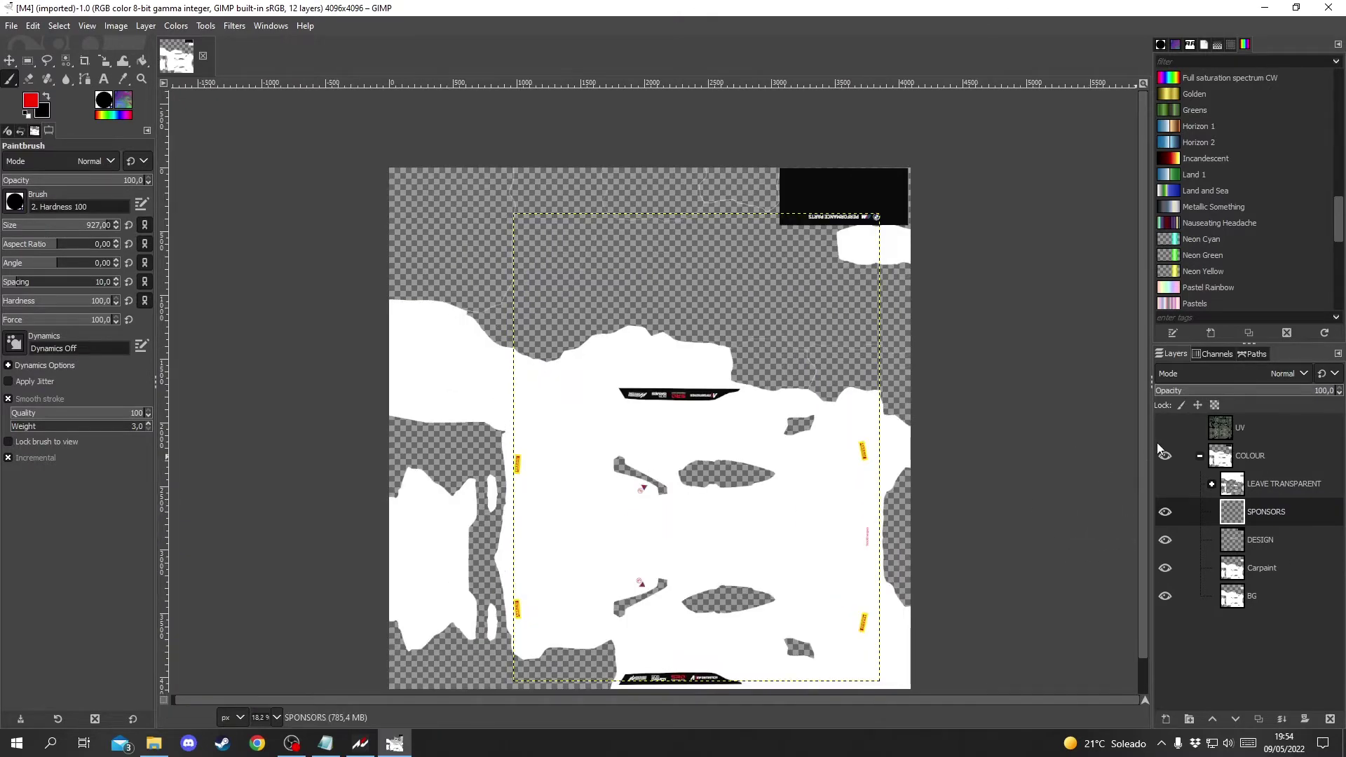
click(1164, 426)
click(1271, 433)
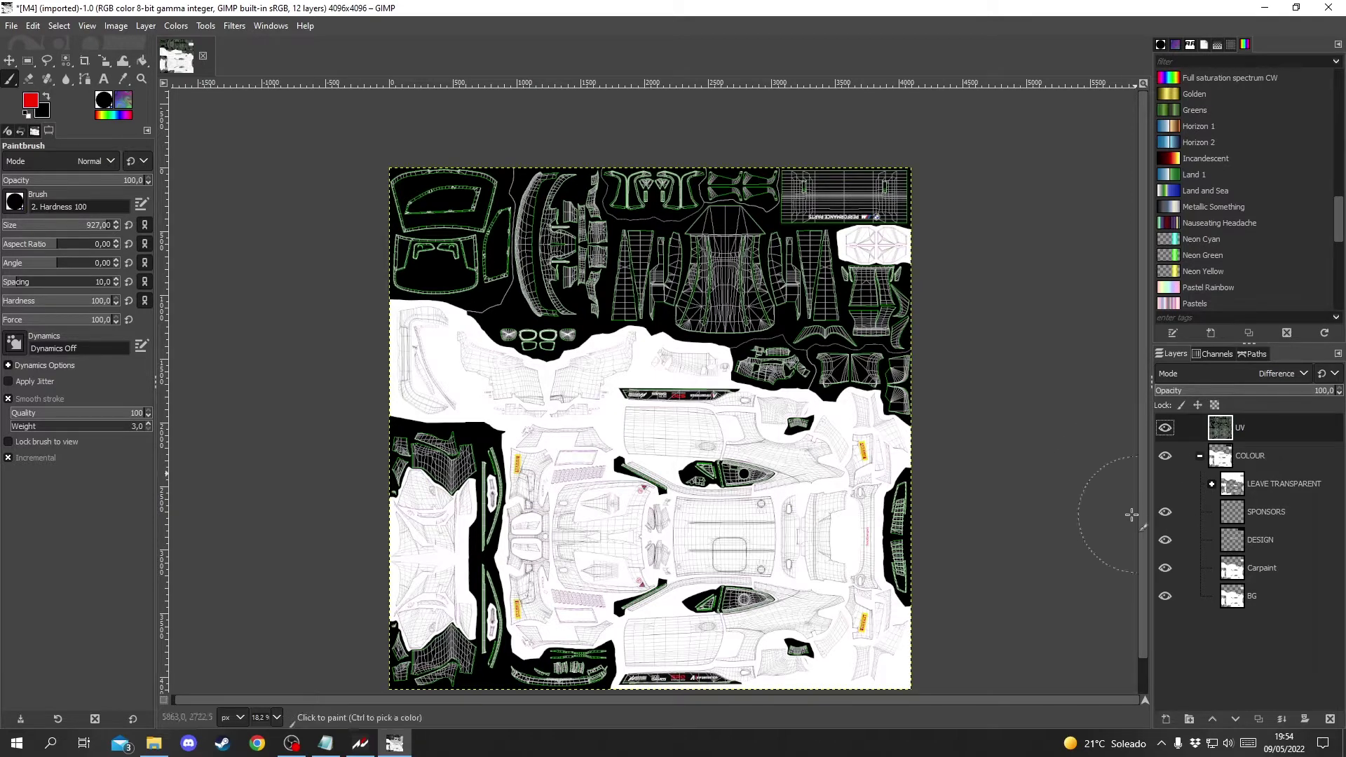
Step: Toggle the SPONSORS, DESIGN and Carpaint layers off and back on to compare them, and hide the BG layer
click(1165, 512)
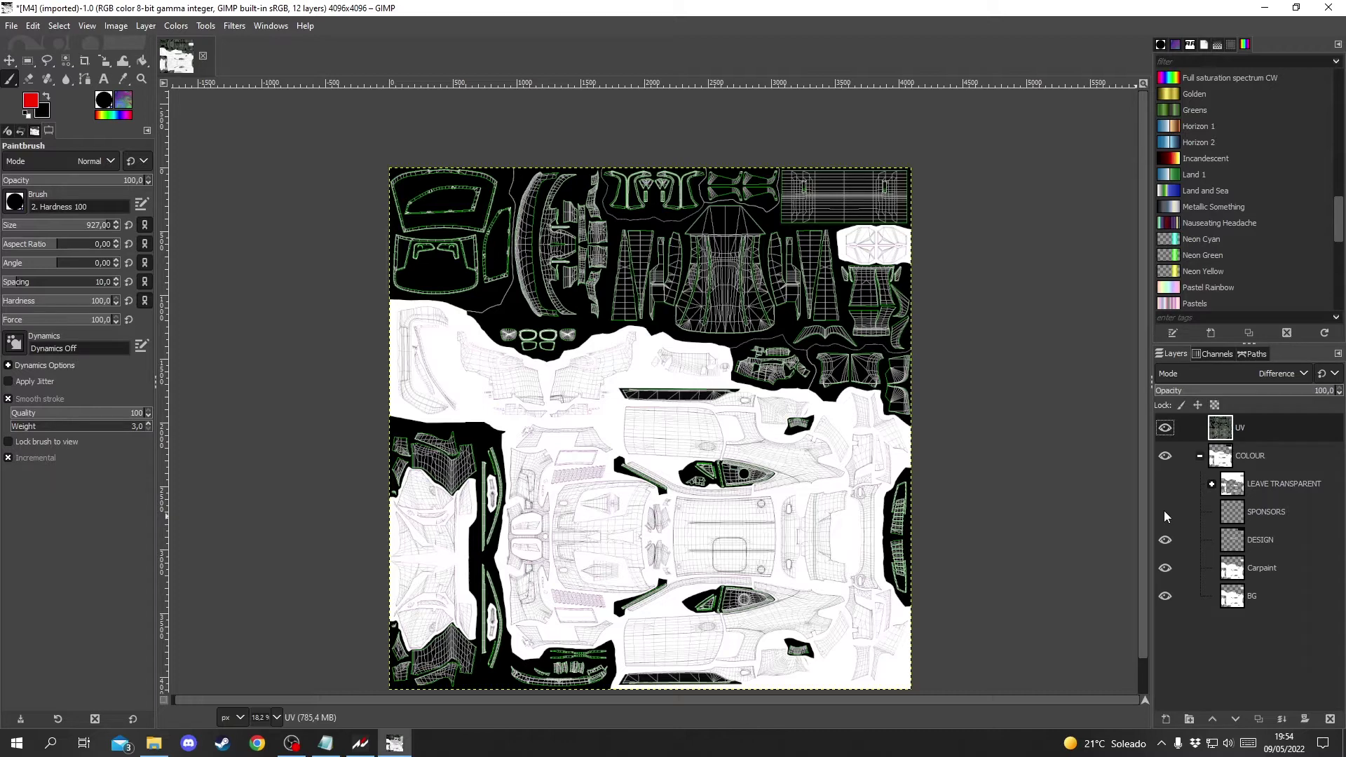
click(1165, 513)
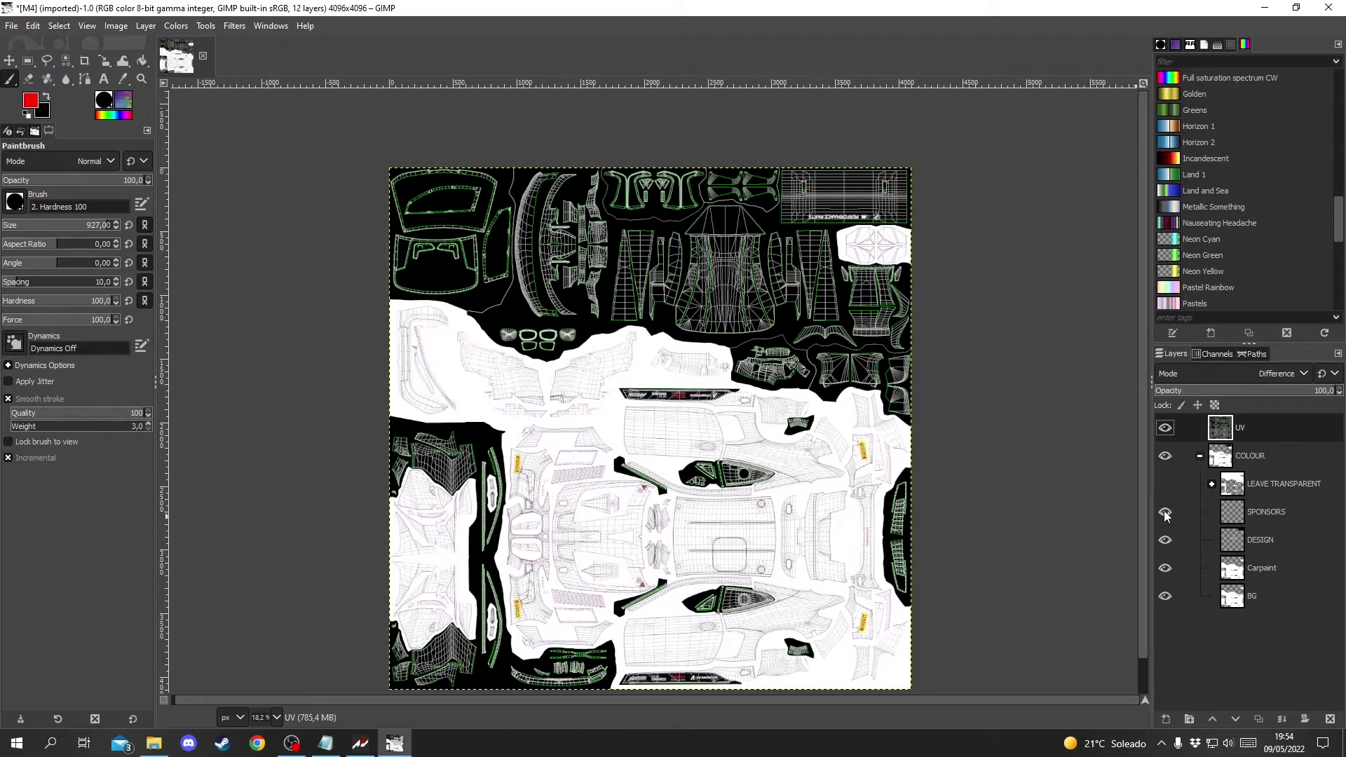
click(1165, 539)
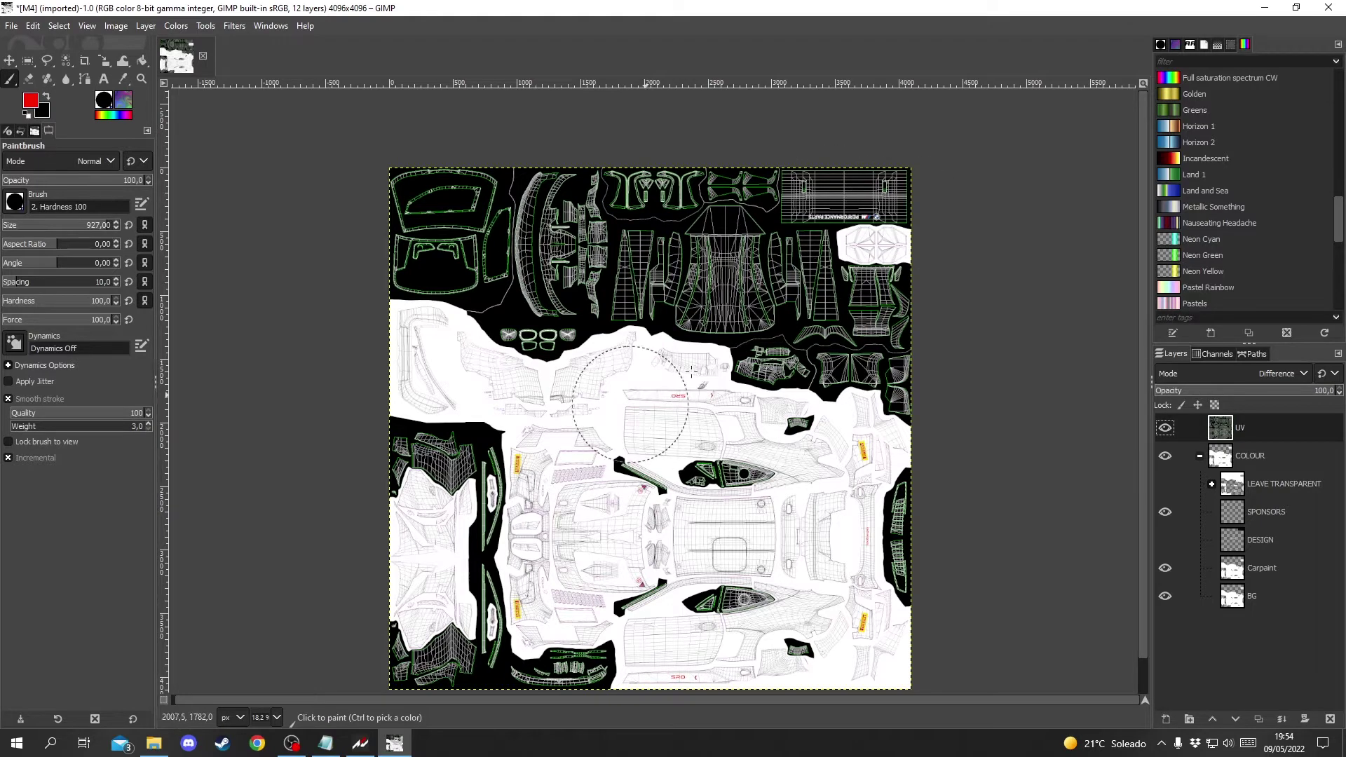
click(1165, 540)
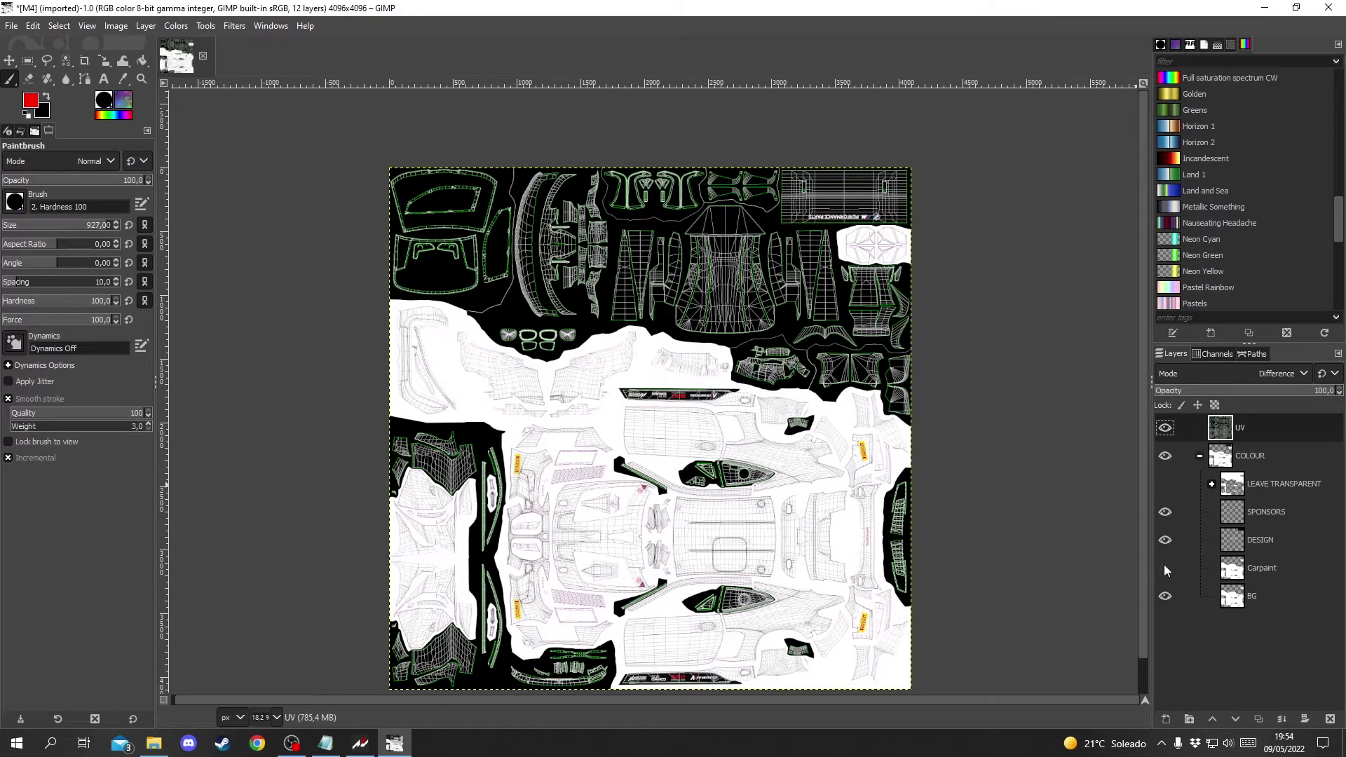
click(1164, 593)
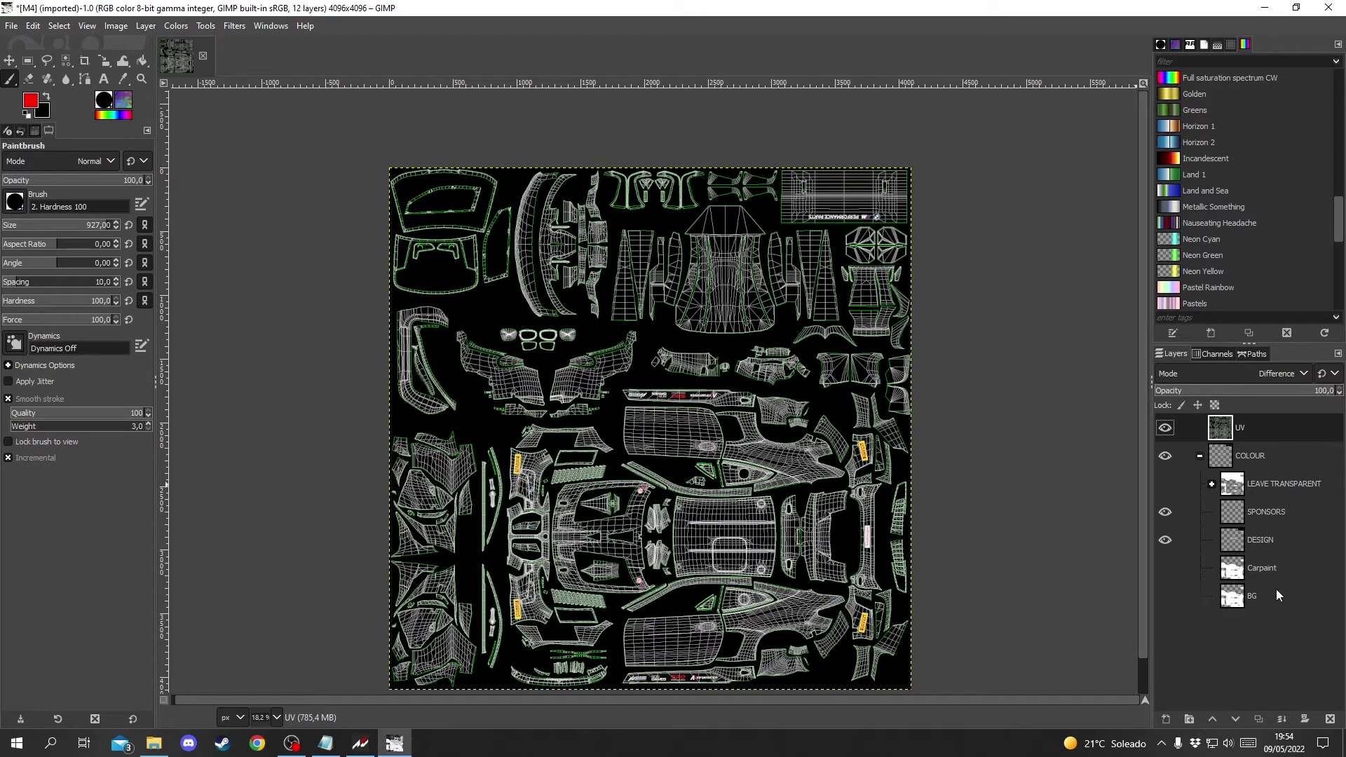
click(1158, 565)
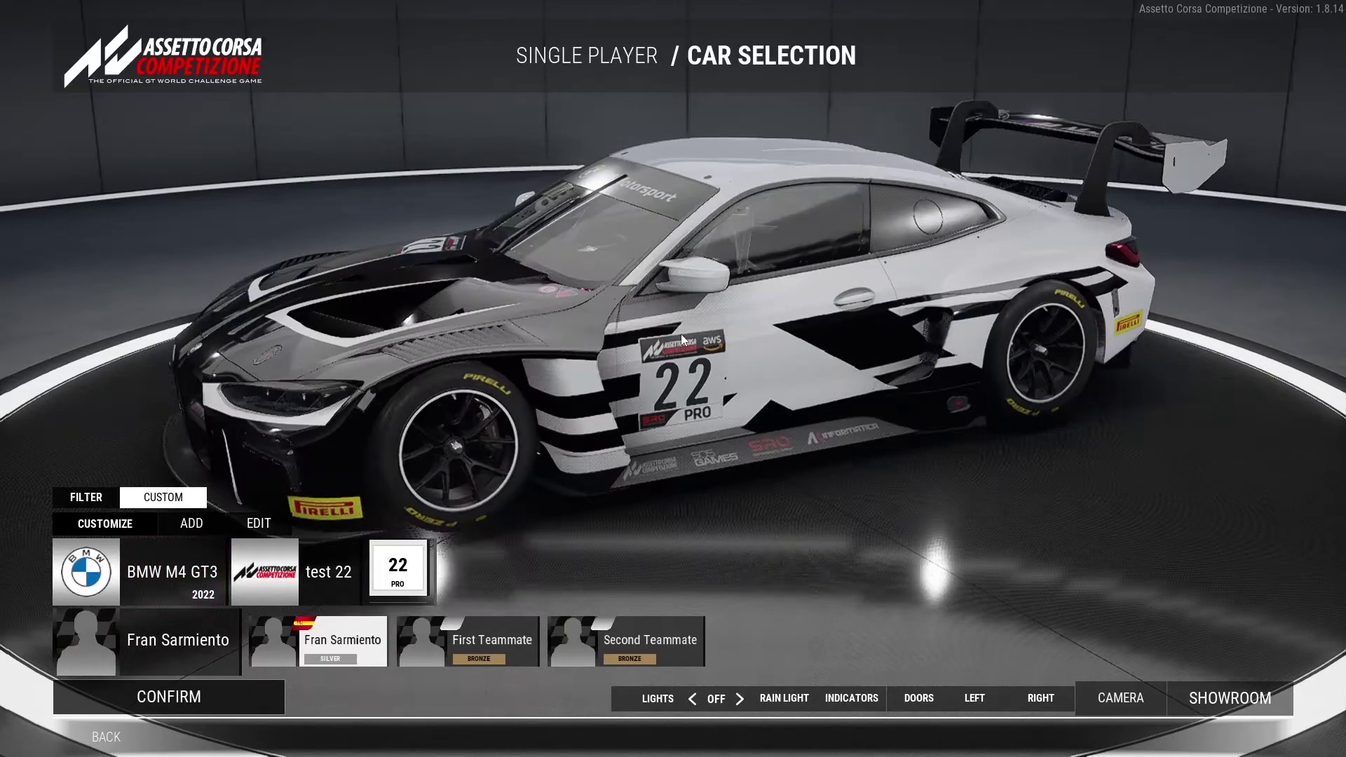
Step: Switch to the game to check the livery on the BMW M4 GT3's side and front, and return to GIMP
drag(682, 340, 666, 304)
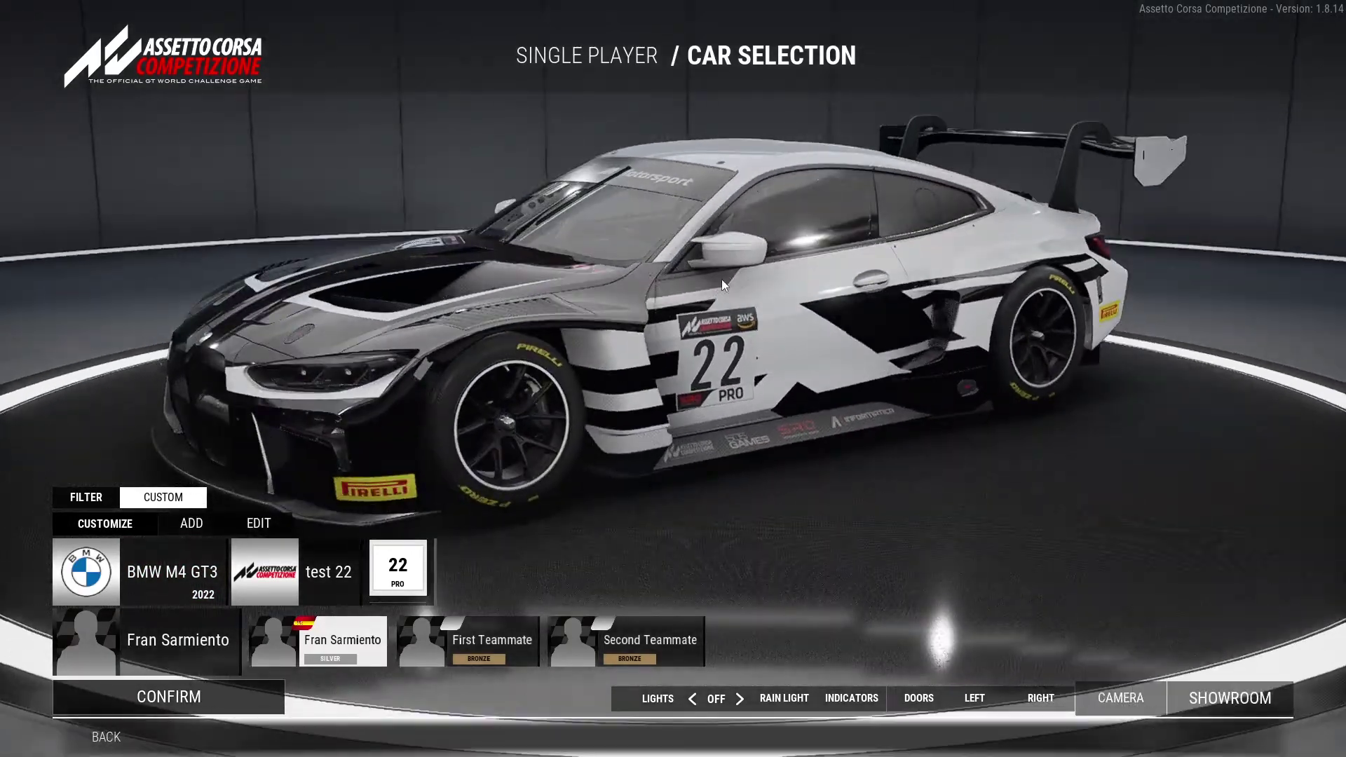
key(alt+Tab)
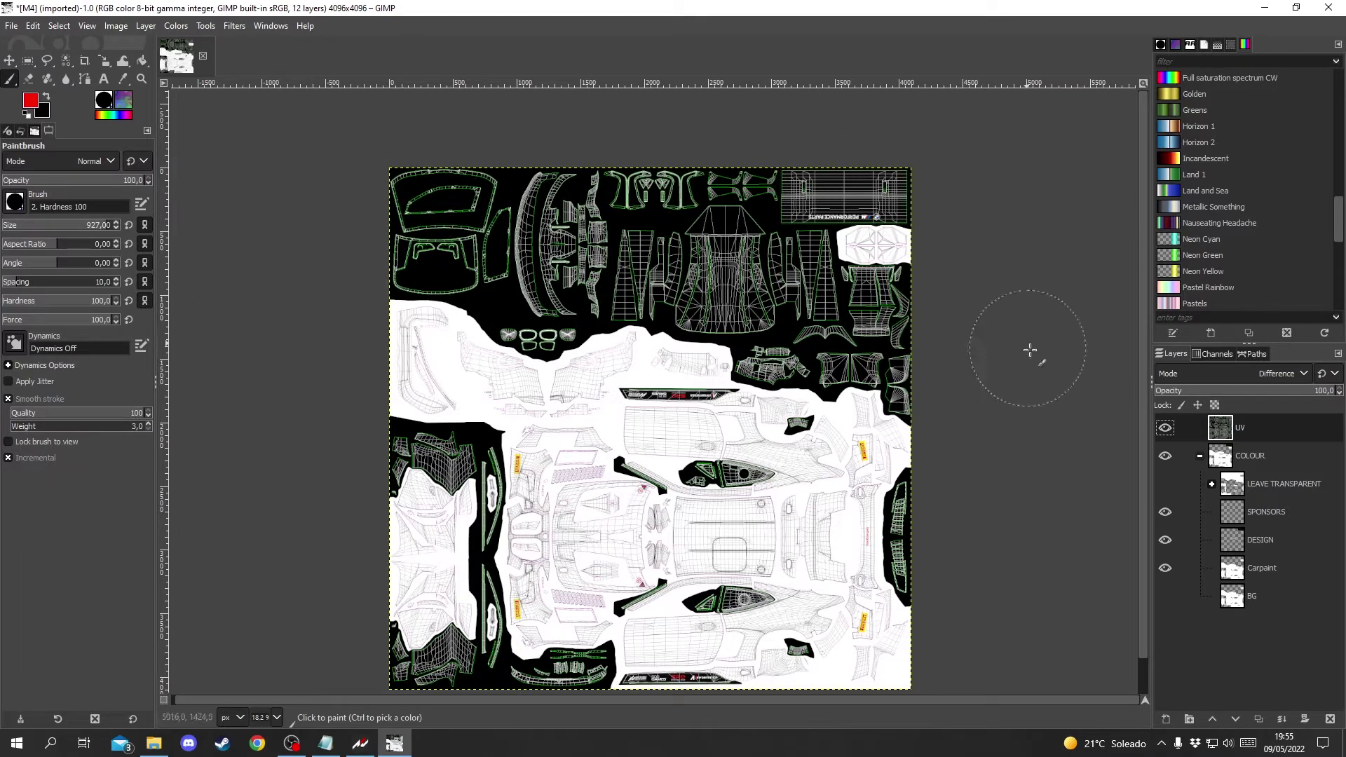
scroll(1037, 351, down, 1)
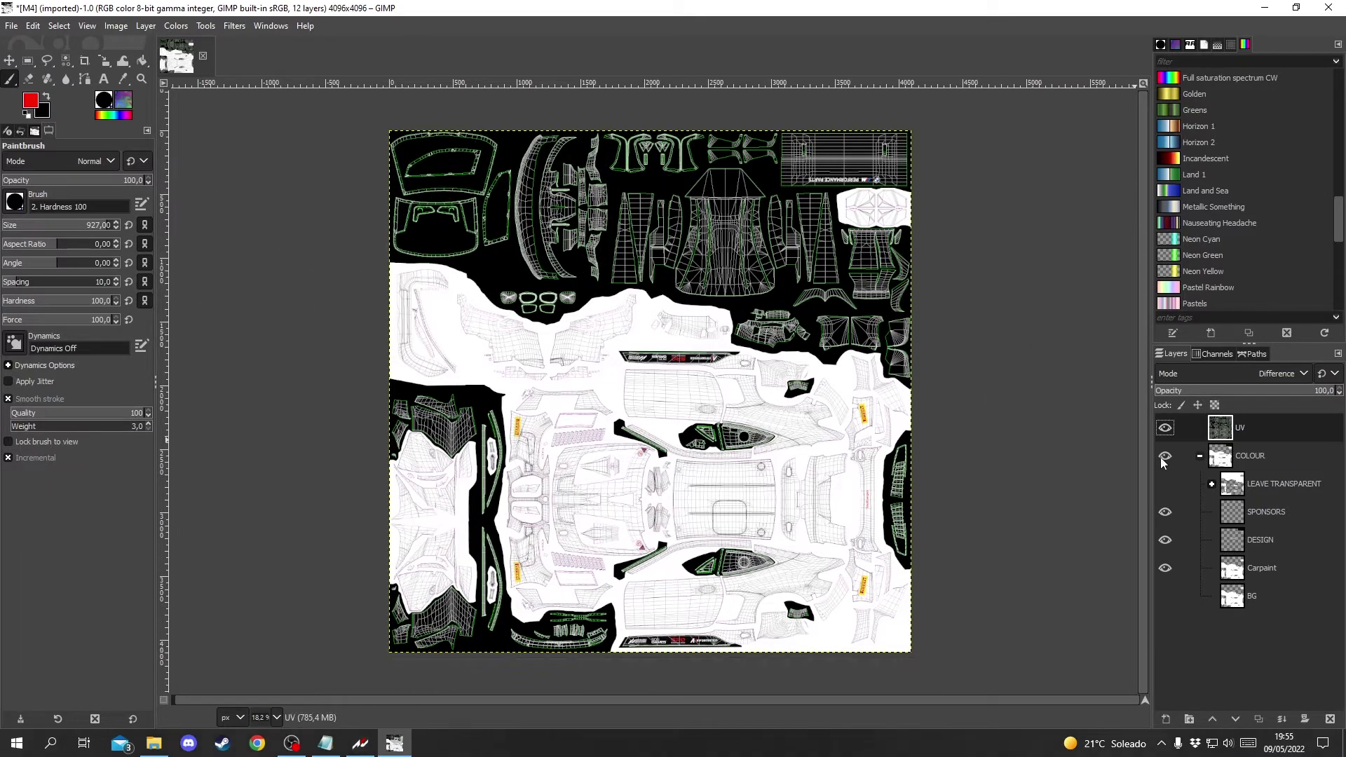
click(11, 25)
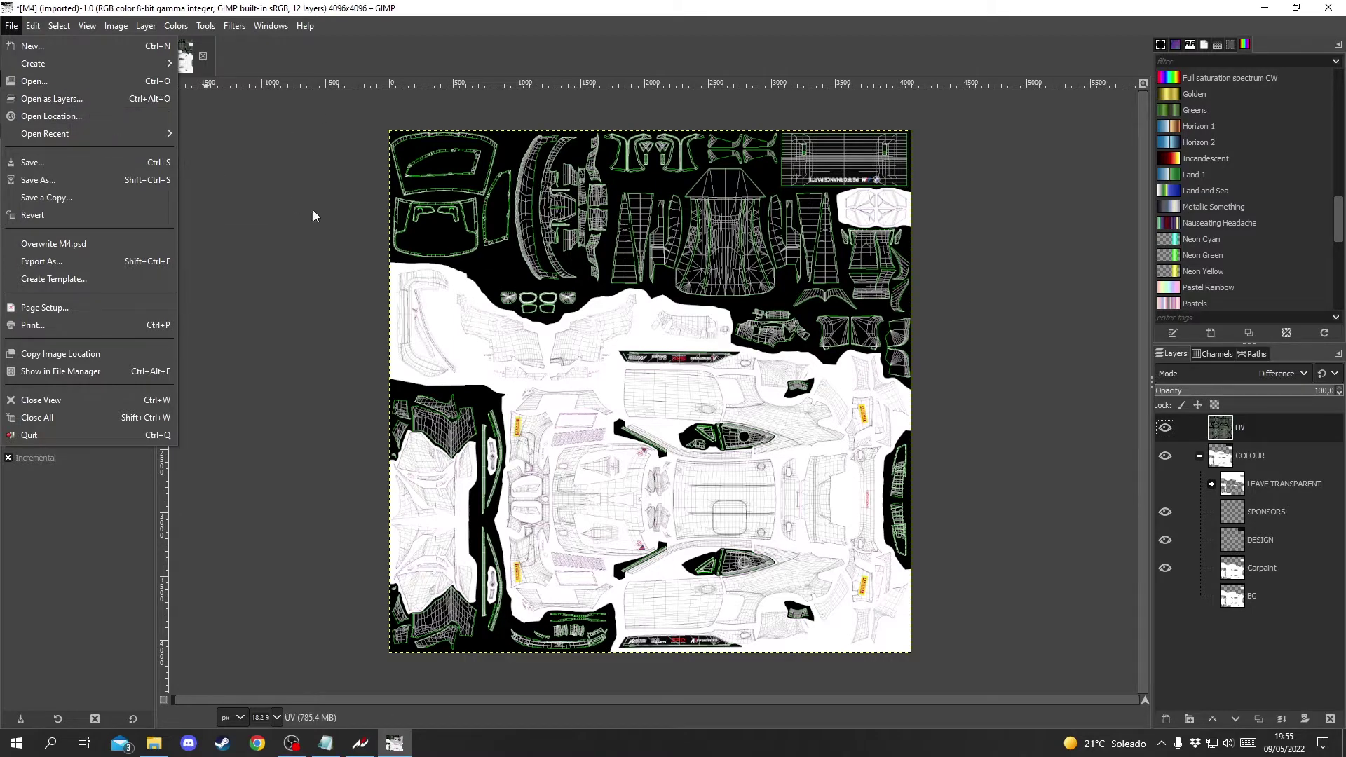
click(292, 43)
click(305, 25)
click(11, 25)
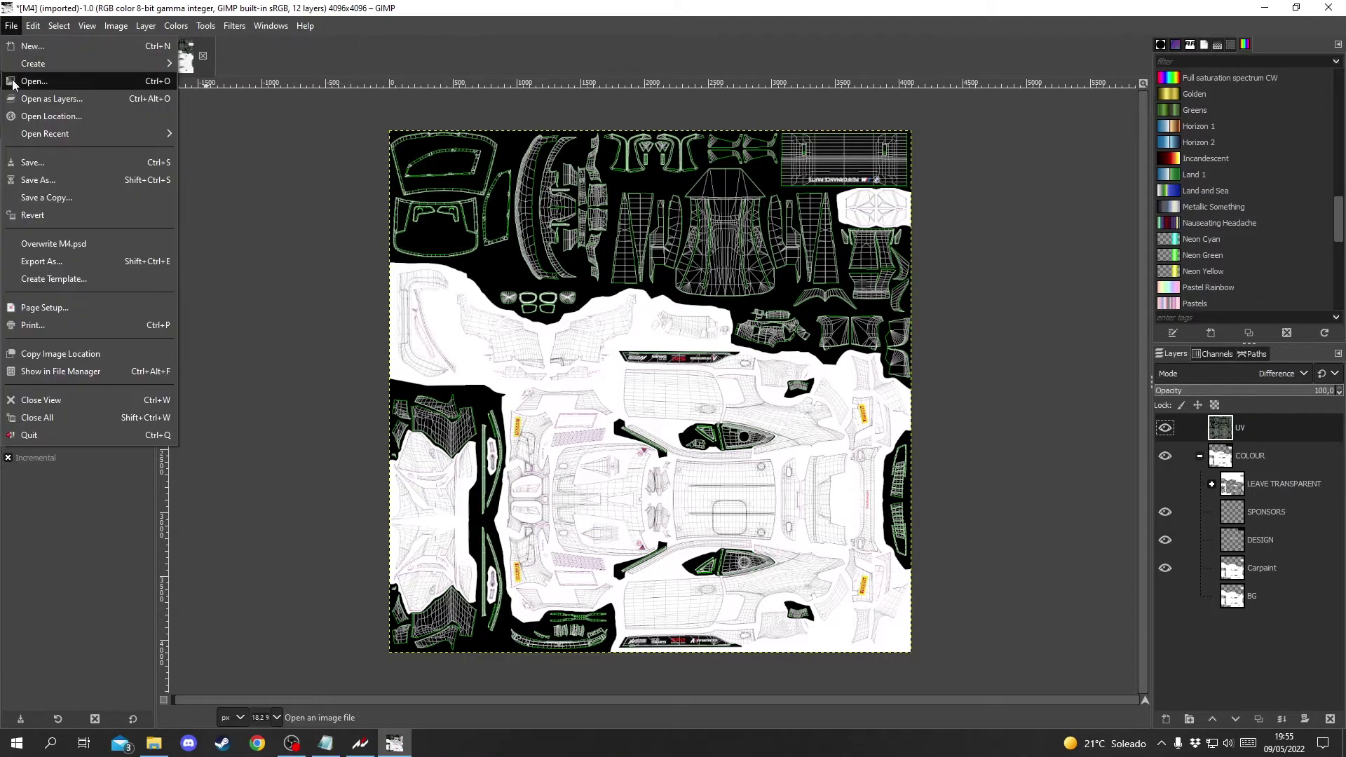
click(26, 100)
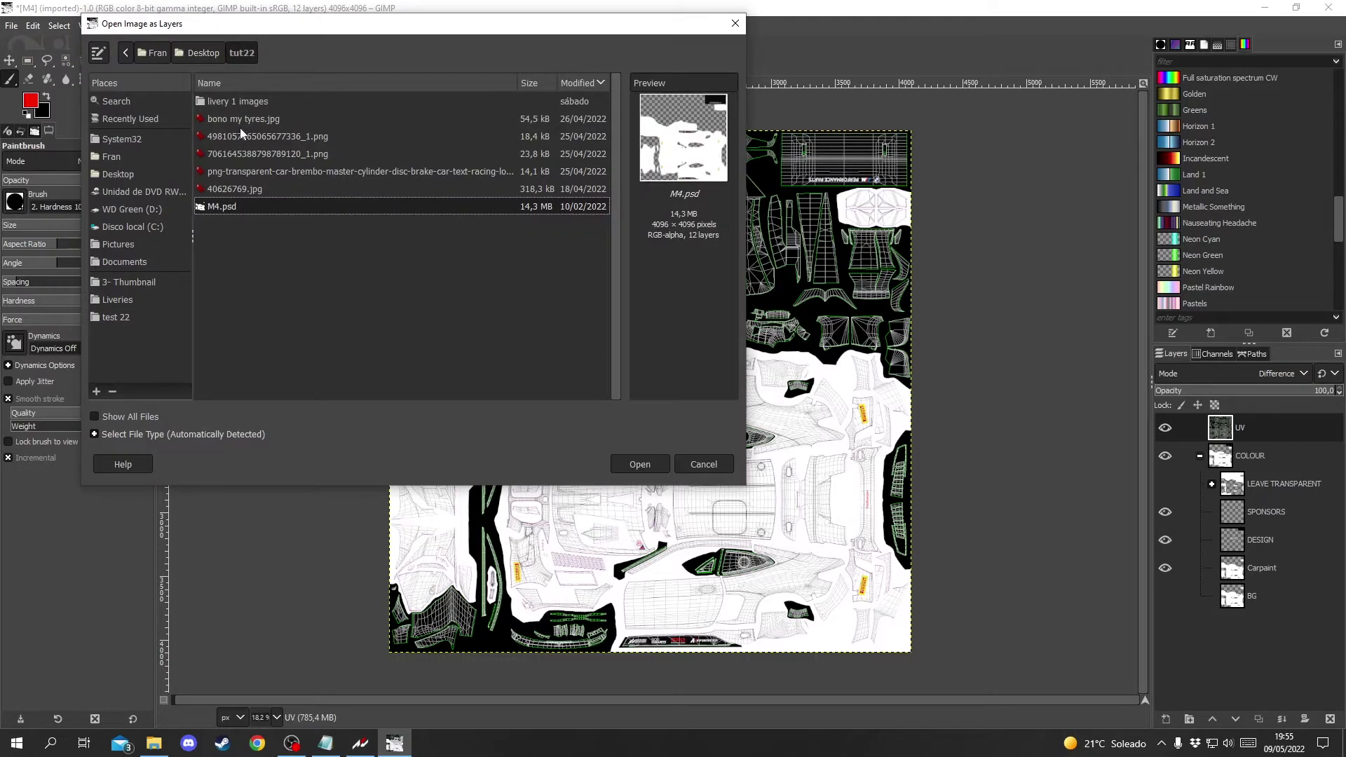
click(239, 125)
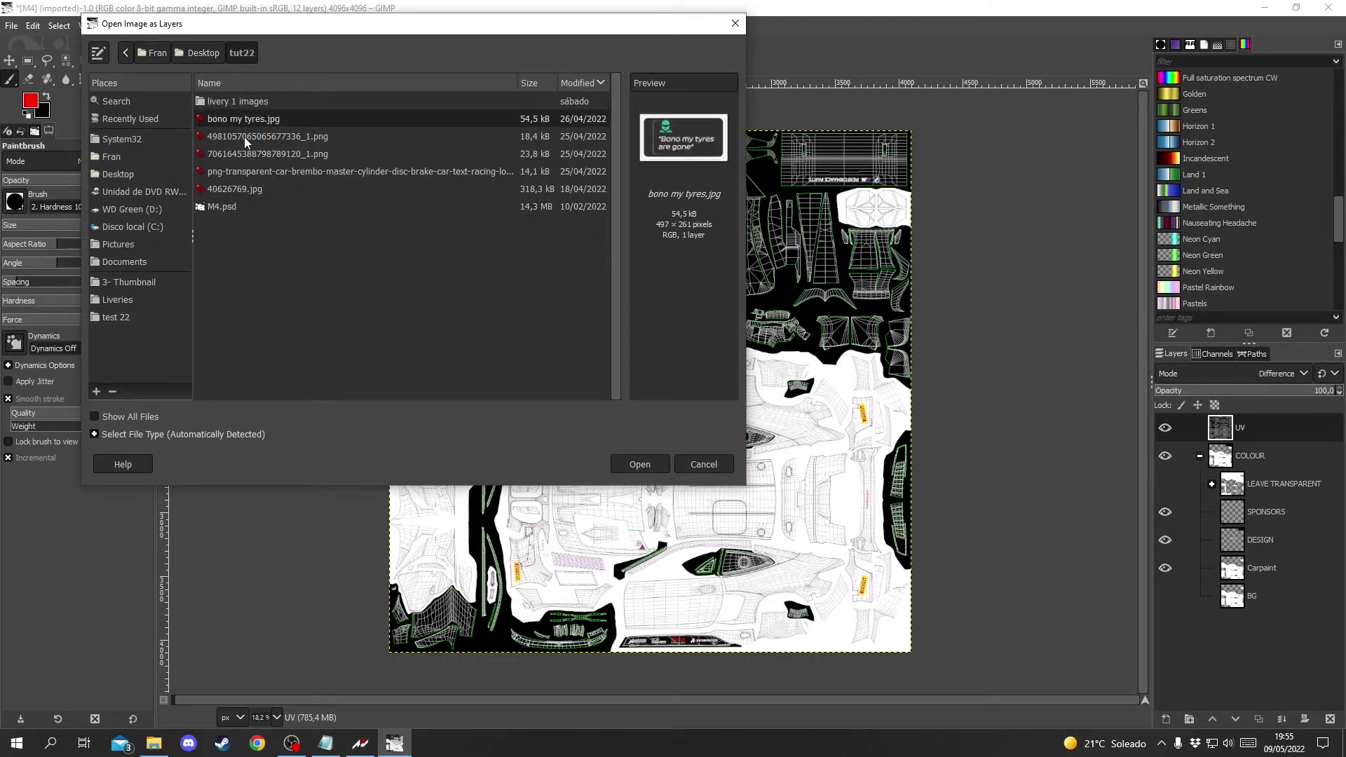
ctrl+click(244, 136)
ctrl+click(254, 156)
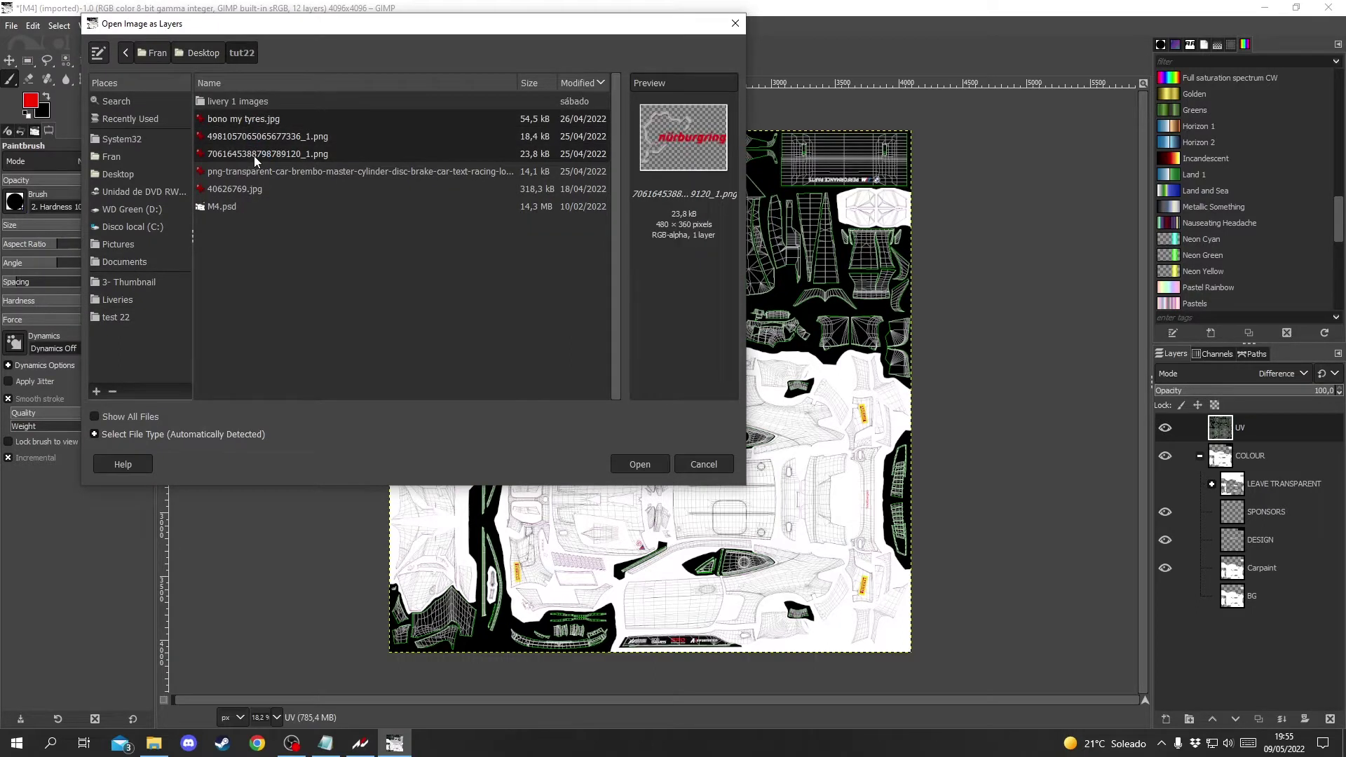
click(248, 120)
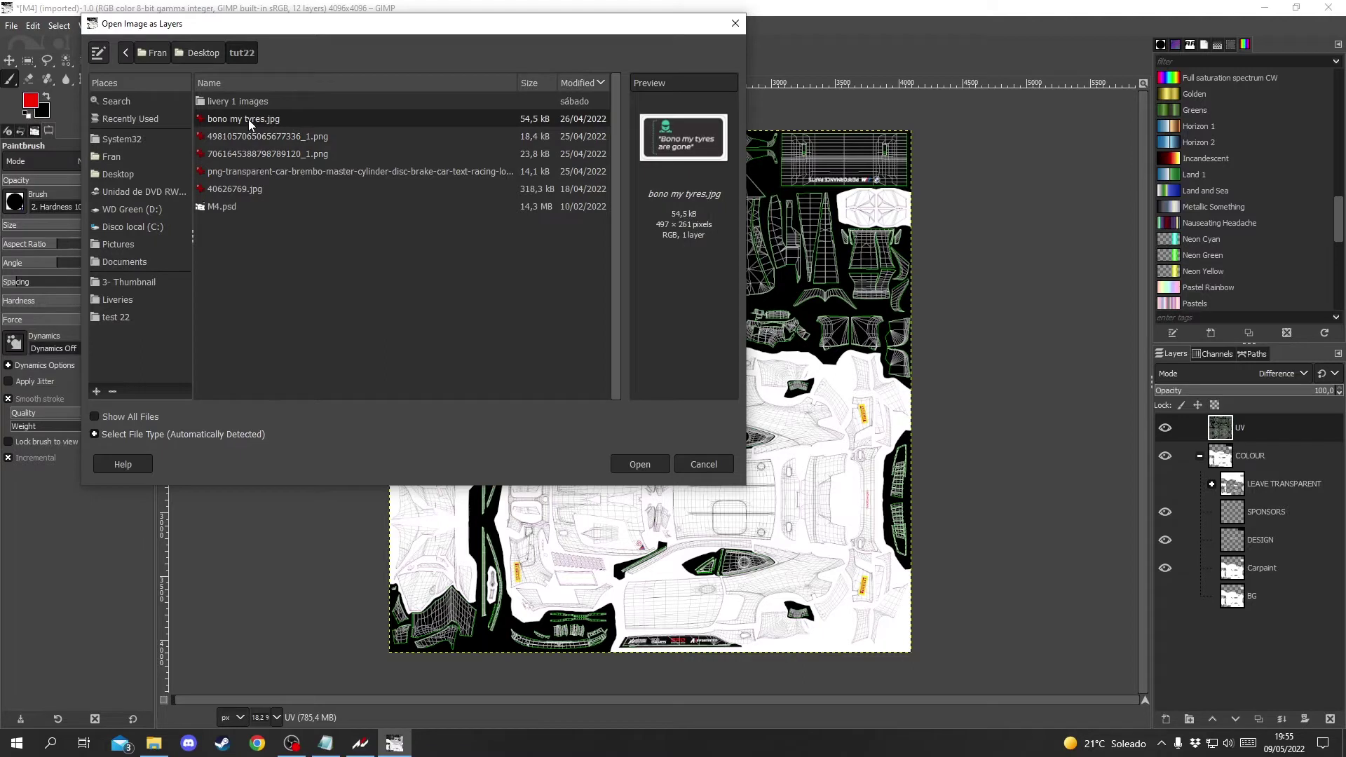
shift+click(238, 154)
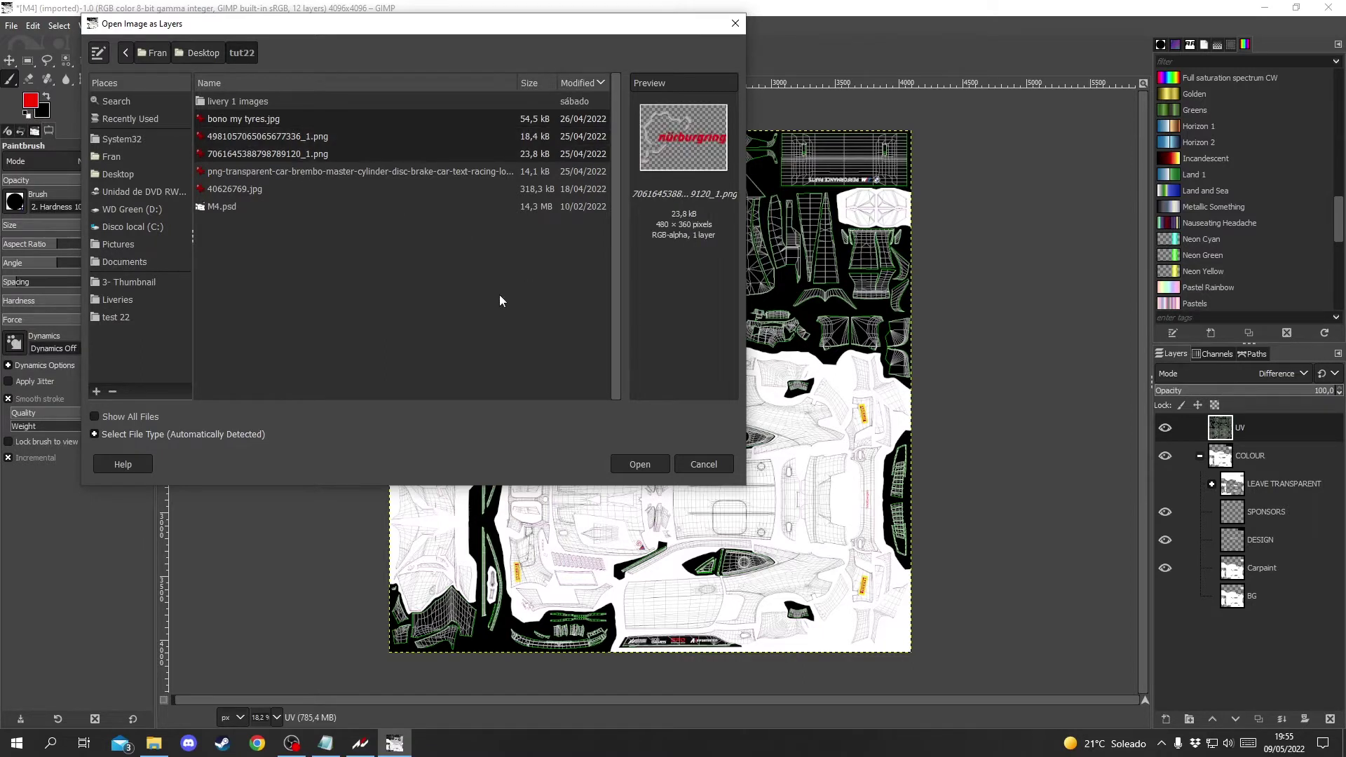
click(262, 170)
click(261, 122)
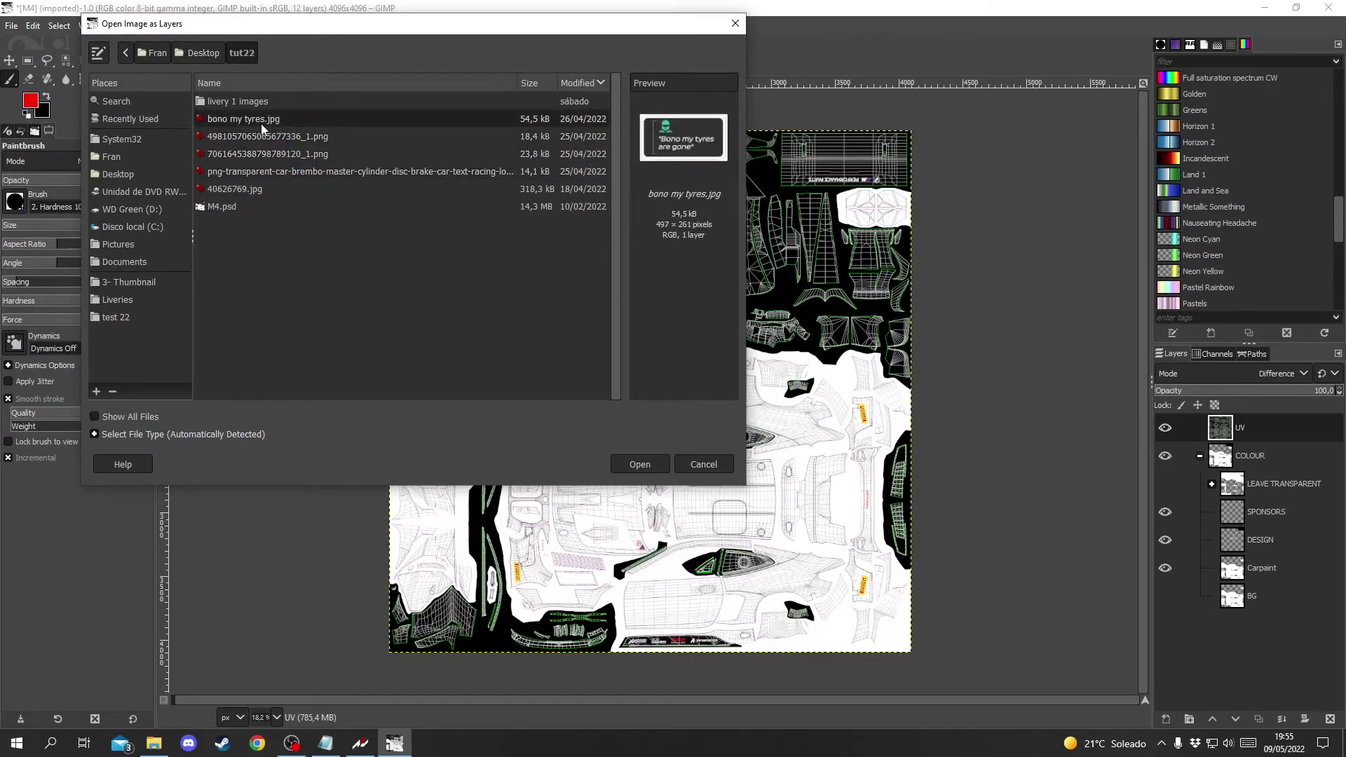
shift+click(287, 158)
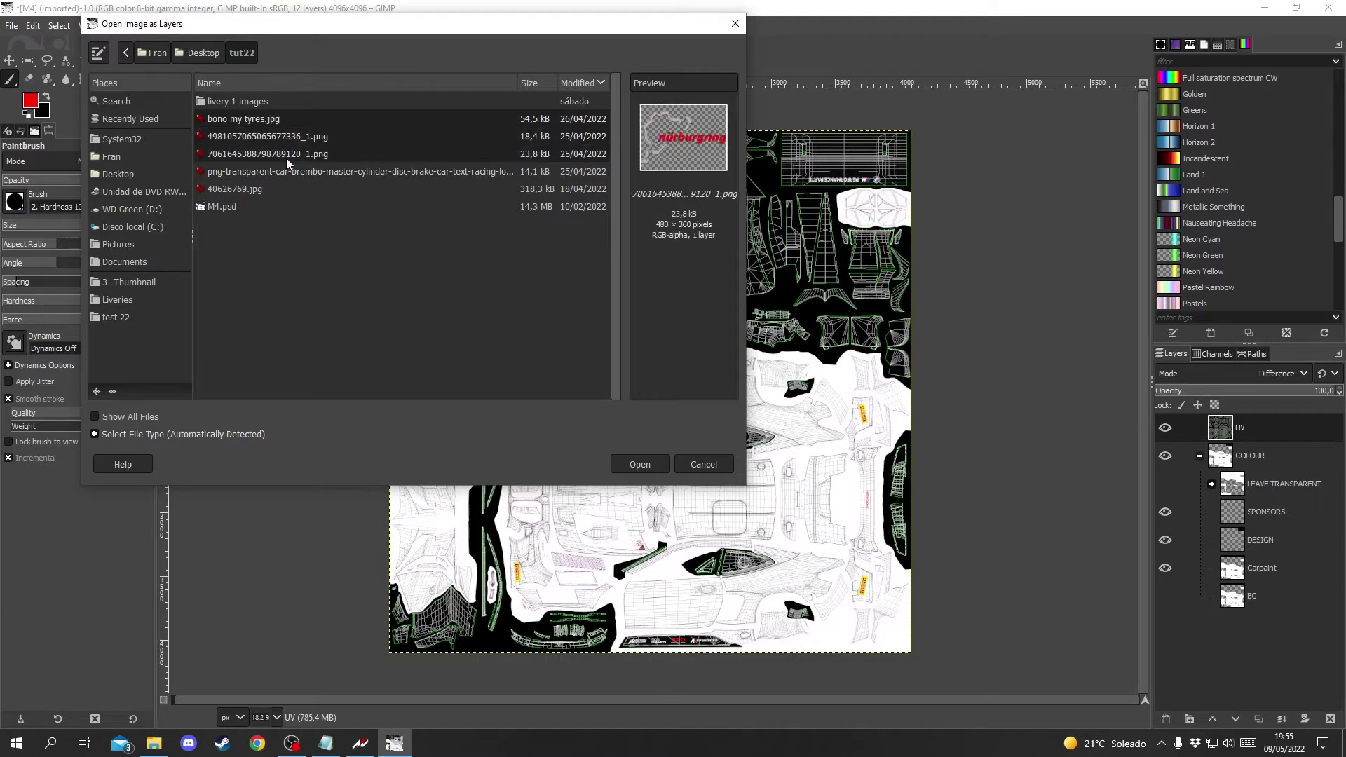
click(634, 465)
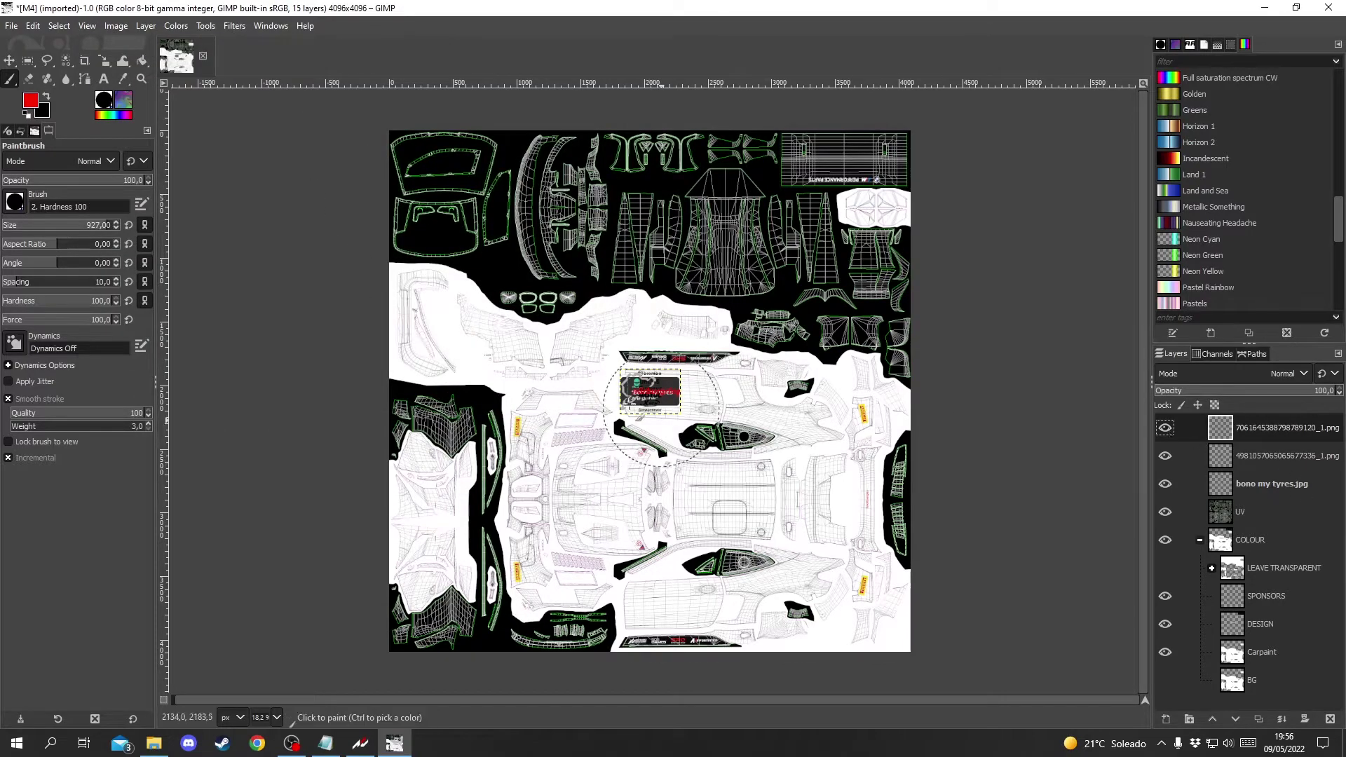
Step: Open png-transparent-car-brembo-master-cylinder-disc-brake-car-text-racing-logo.png from the tut22 folder and add it to the M4 template as a new layer
click(2, 27)
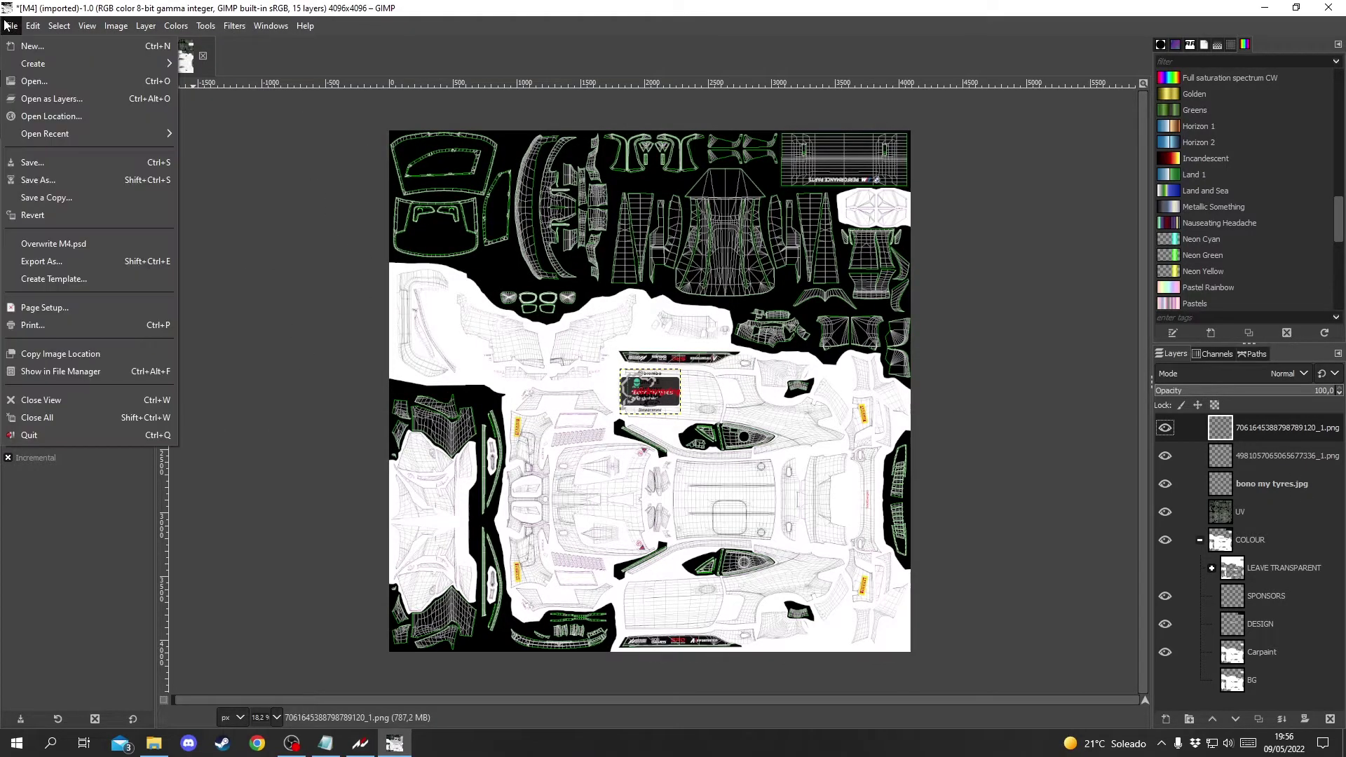
click(179, 79)
click(344, 175)
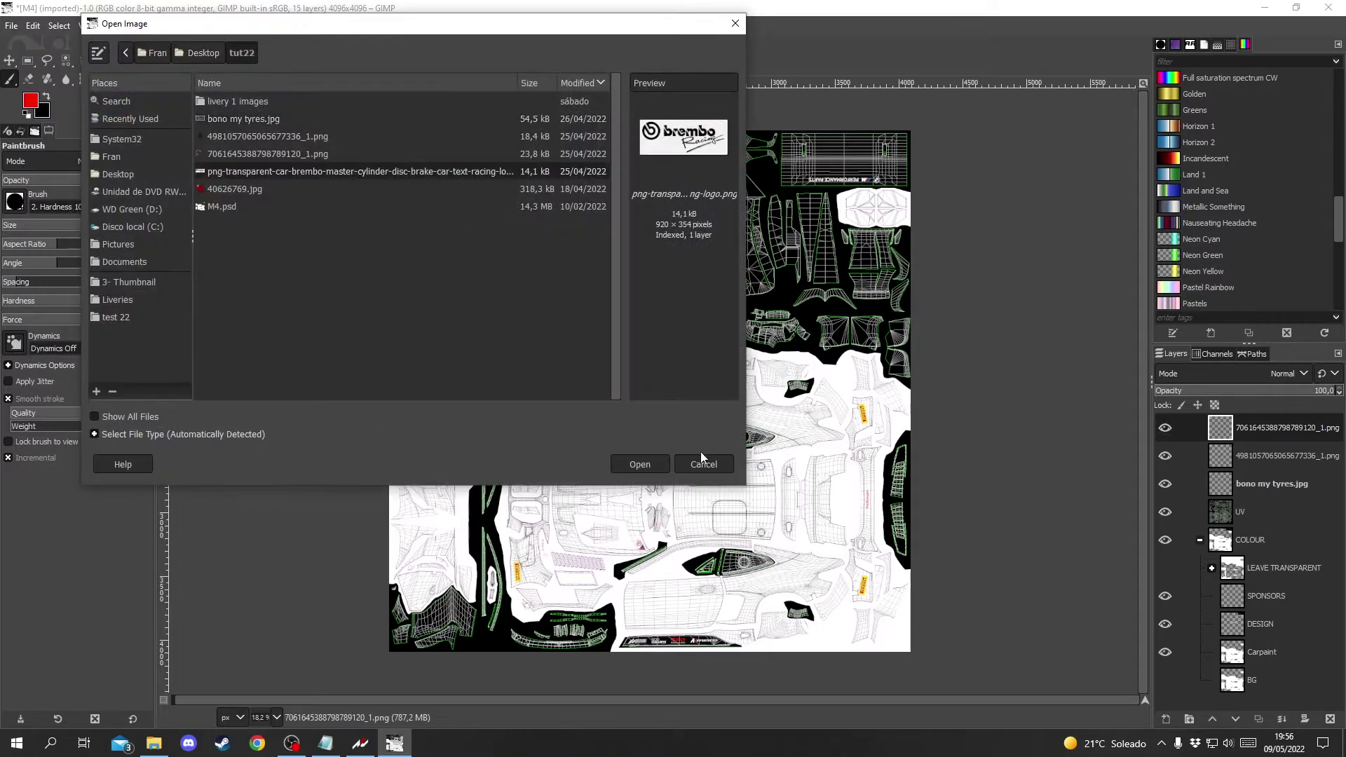
click(650, 468)
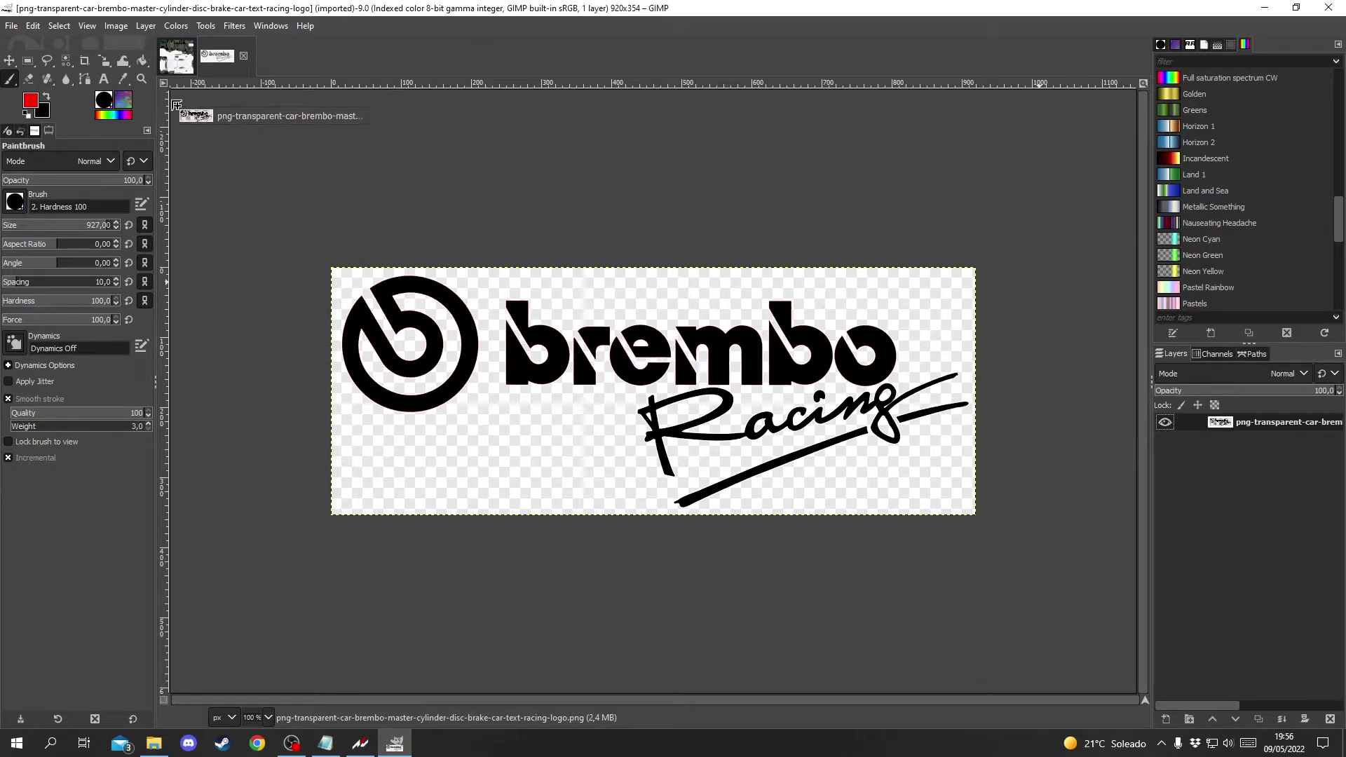
drag(174, 59, 640, 385)
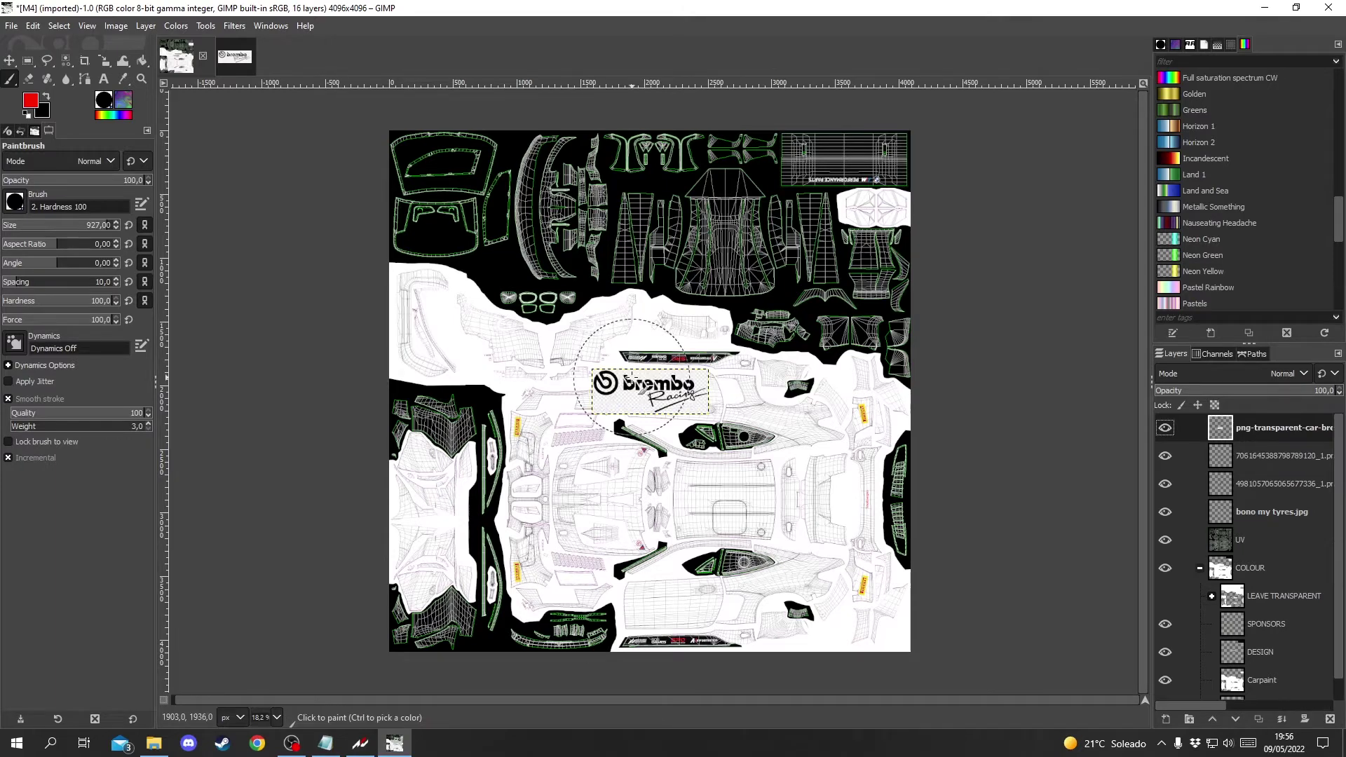
Step: Leave only the UV and bono my tyres.jpg layers visible, and move the sticker fully onto the large side panel of the wireframe
scroll(567, 509, up, 4)
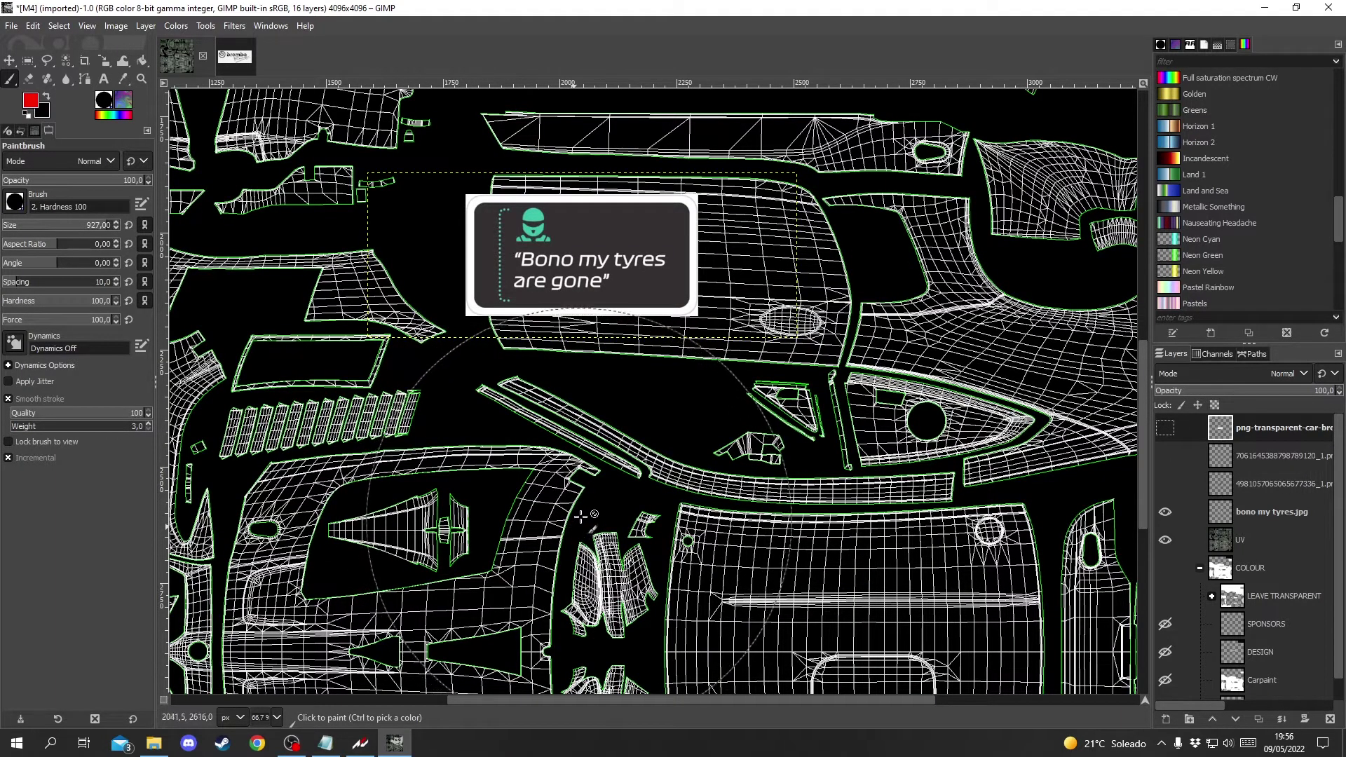
scroll(544, 413, up, 3)
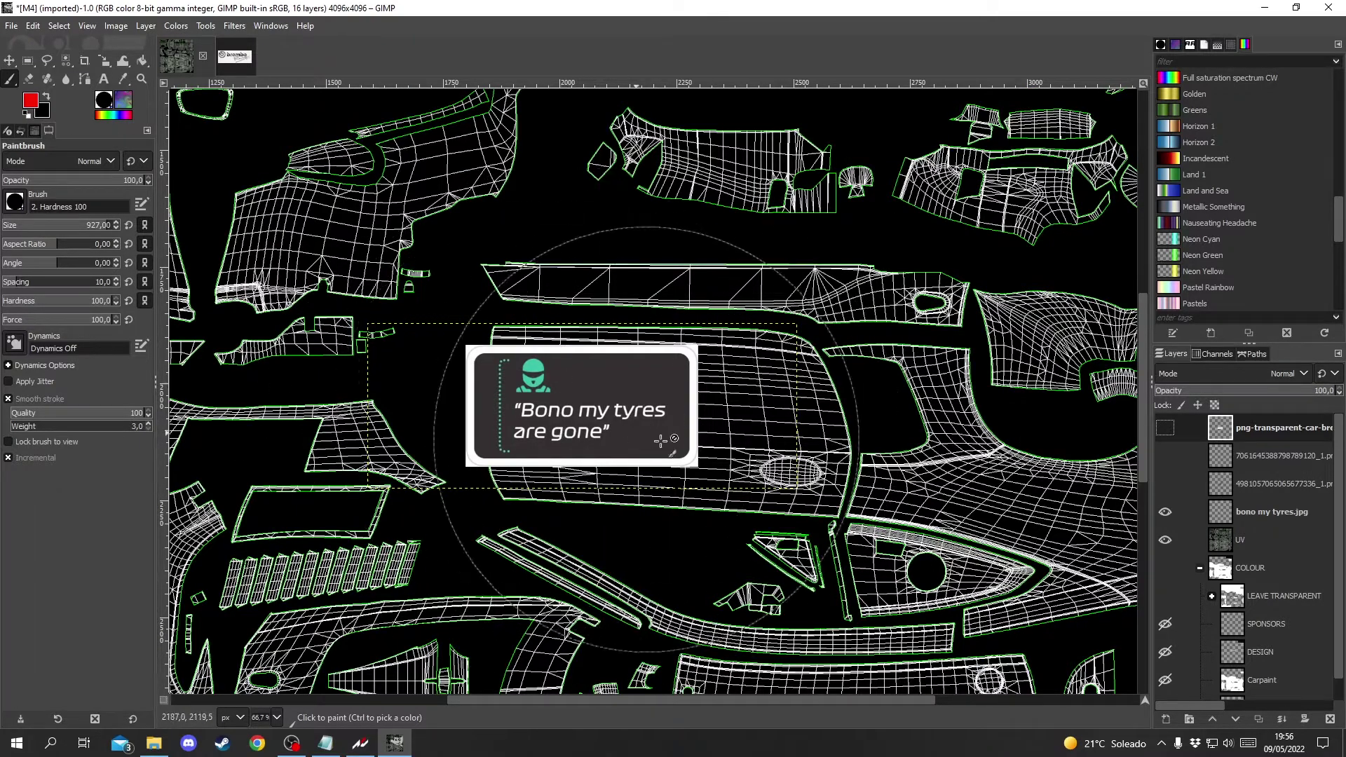
click(10, 62)
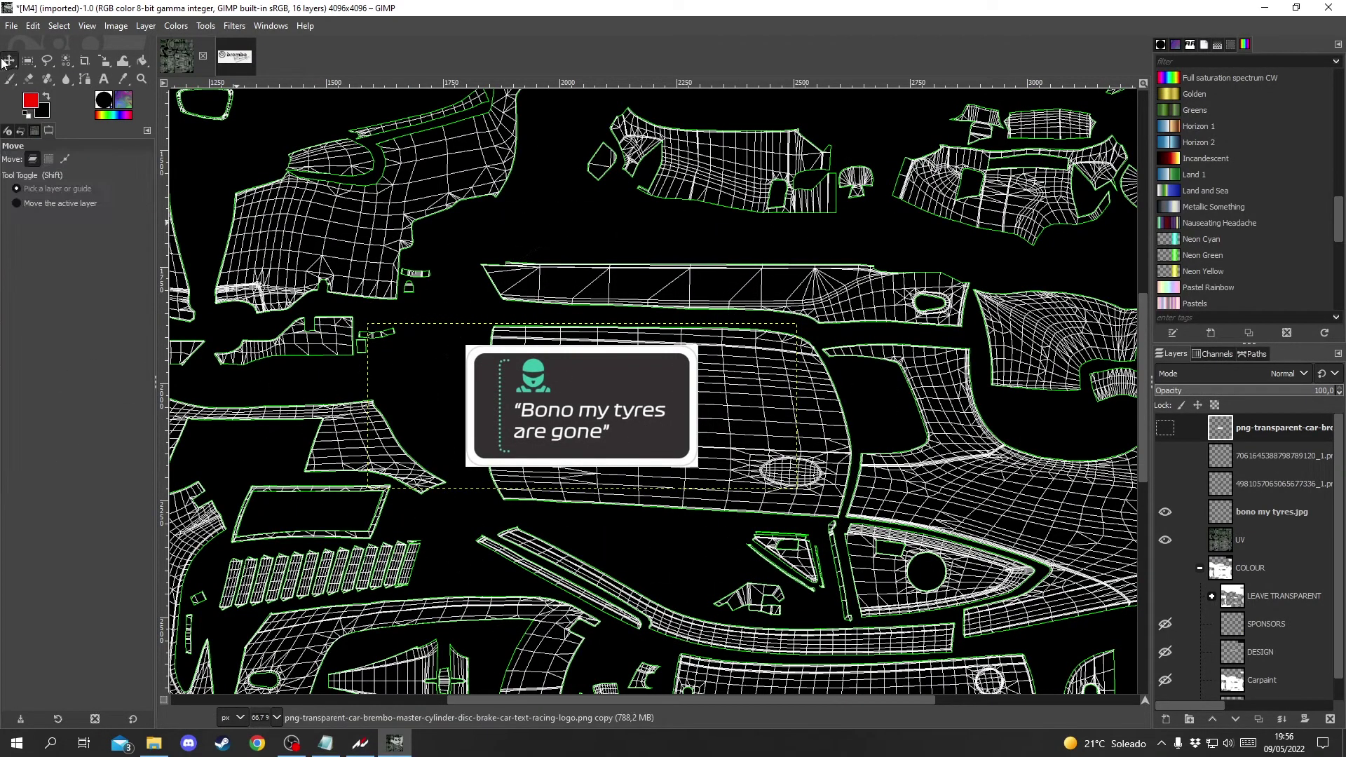
drag(463, 360, 627, 424)
click(1276, 521)
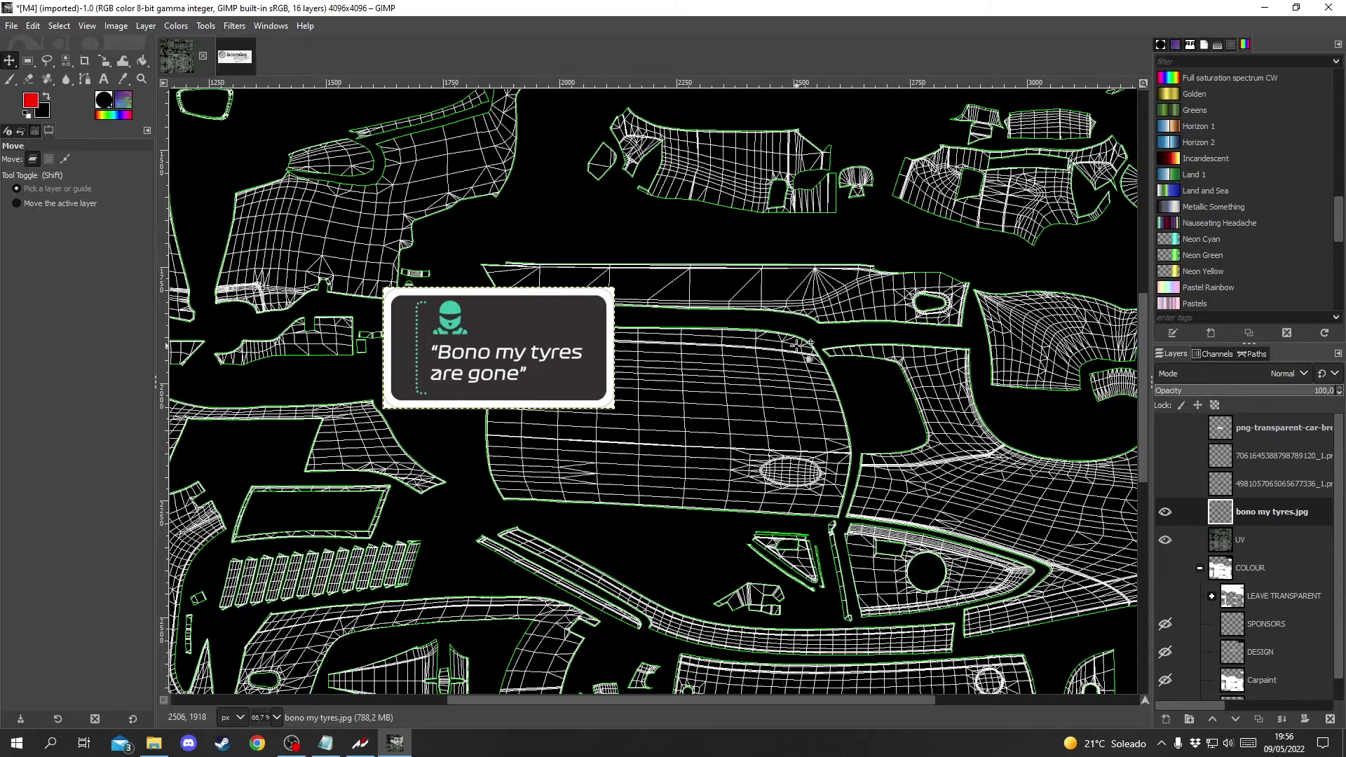
Step: Draw a rectangular selection of about 975 × 706 px around the sticker, and replace it with an elliptical one of about 1029 × 739 px
click(26, 62)
drag(425, 230, 881, 559)
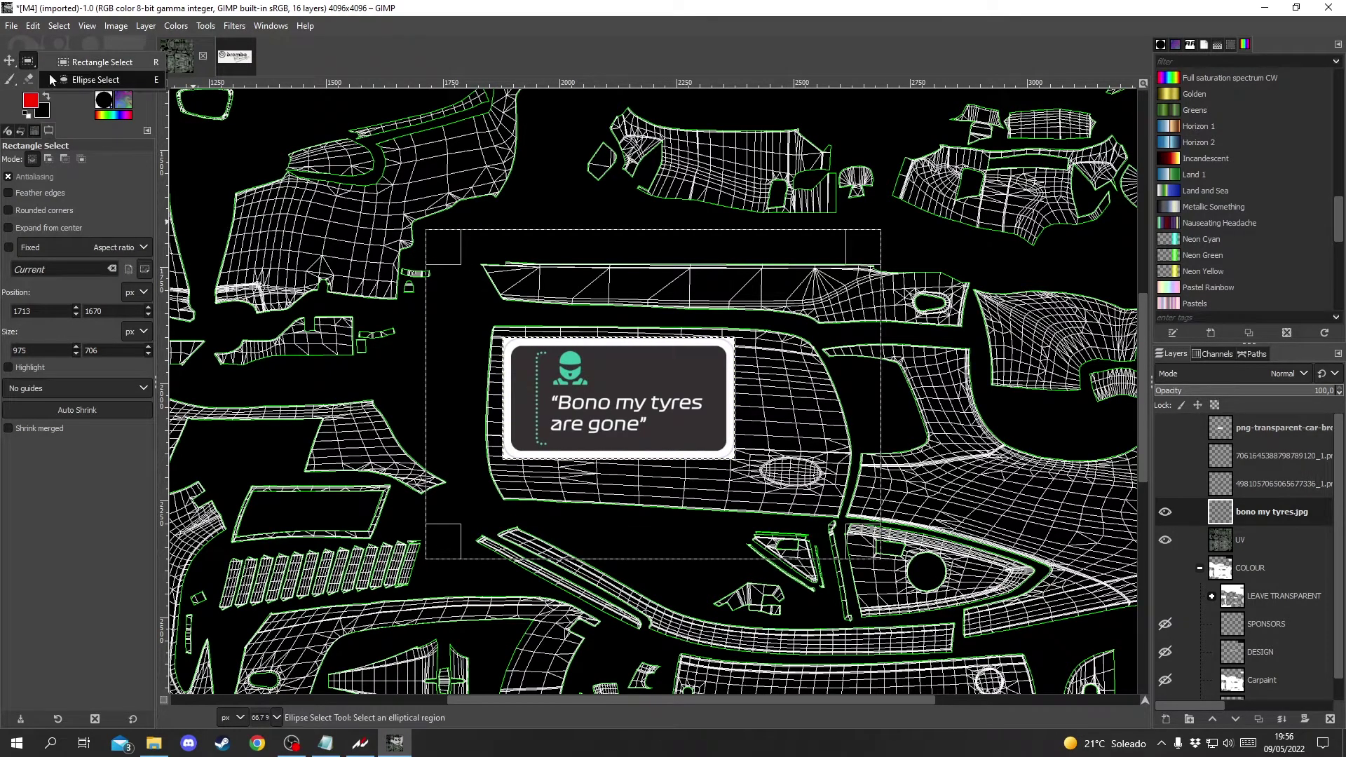
click(28, 61)
drag(367, 221, 848, 567)
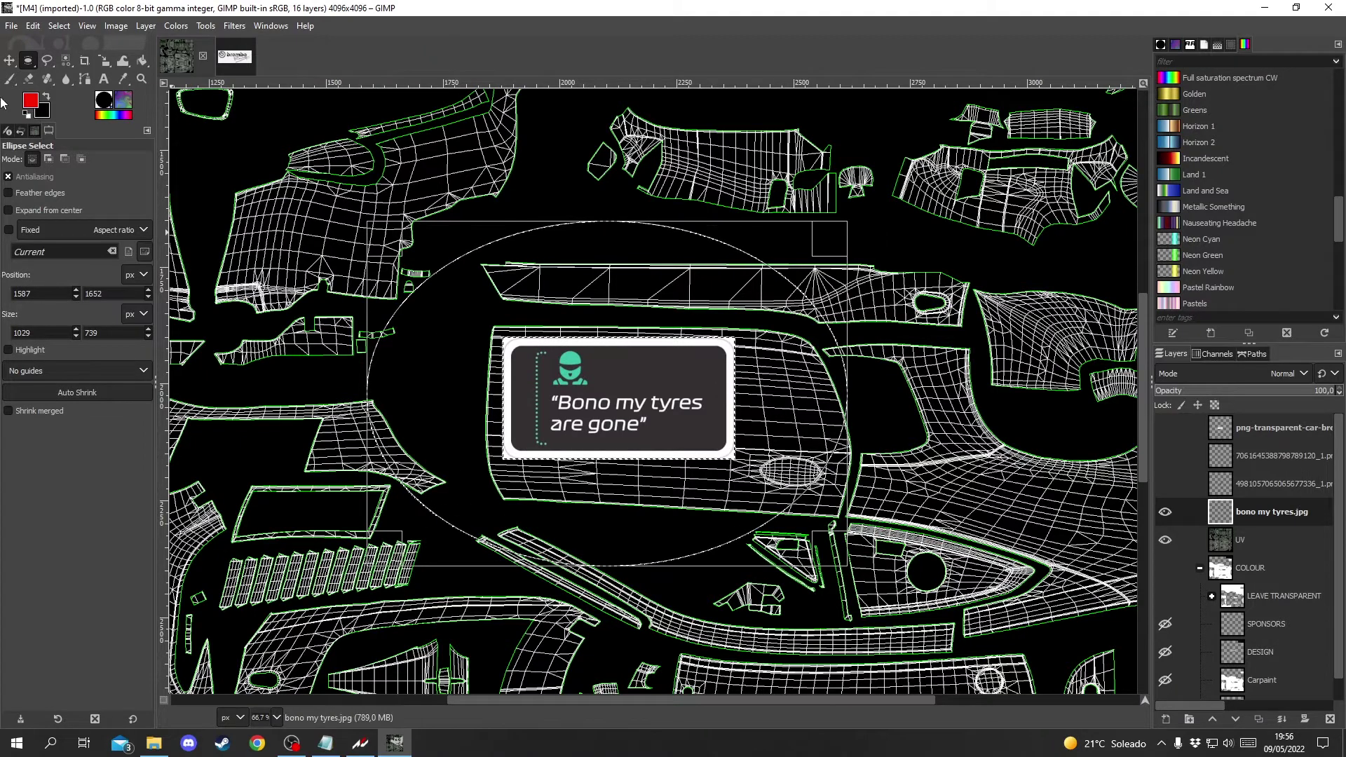
Step: Outline the bono my tyres sticker with a closed freehand selection using Free Select
click(47, 60)
mouse_move(370, 330)
mouse_down()
mouse_move(659, 261)
mouse_move(894, 517)
mouse_move(413, 382)
mouse_move(395, 357)
mouse_up()
click(363, 339)
key(Return)
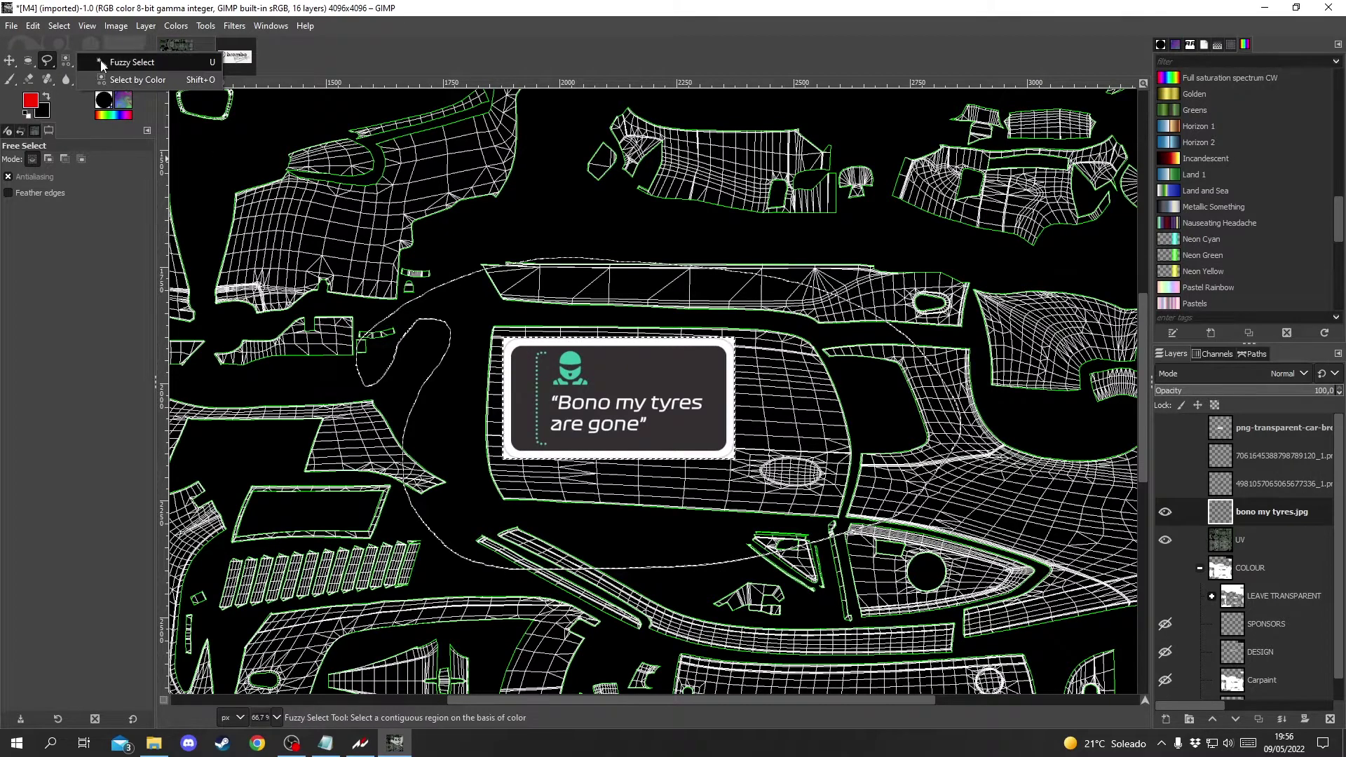
Step: Select the contiguous white border of the bono my tyres sticker with Fuzzy Select
click(66, 60)
click(515, 380)
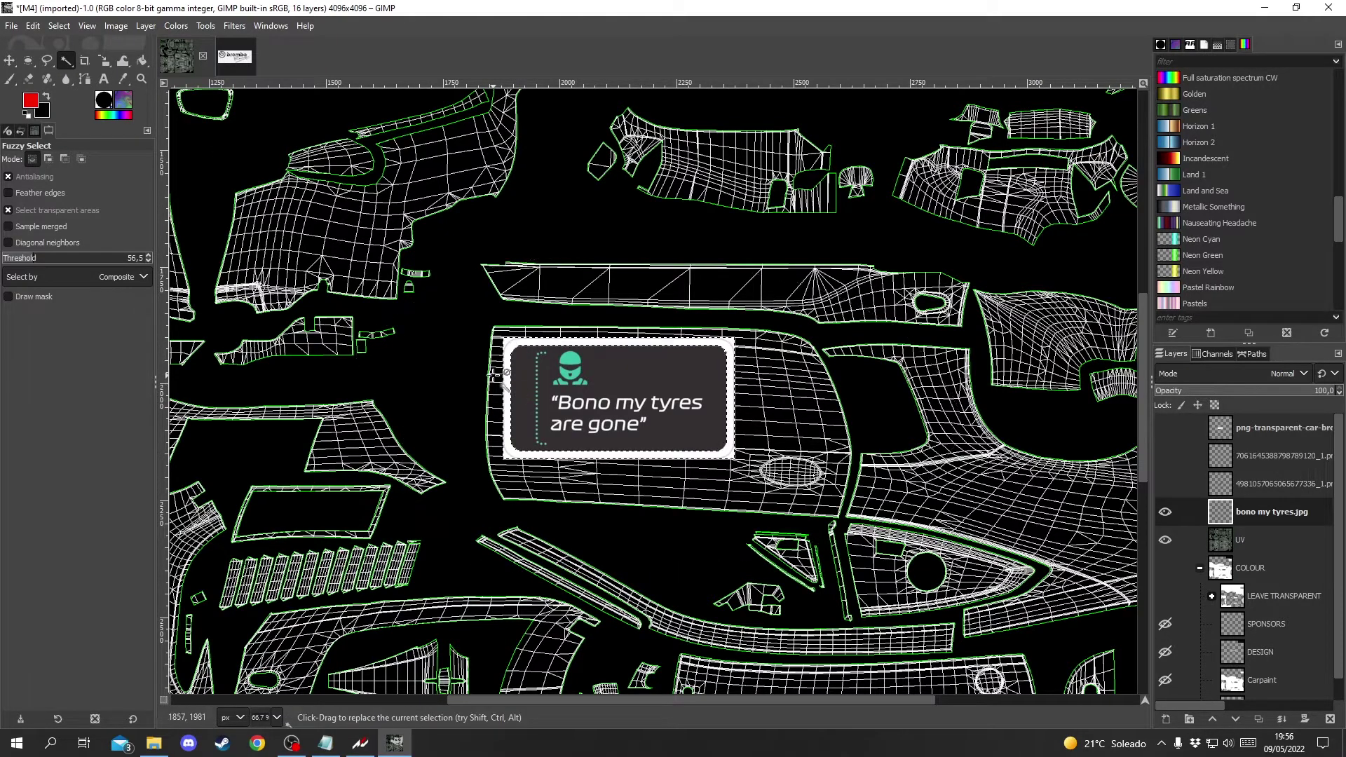
scroll(541, 366, up, 3)
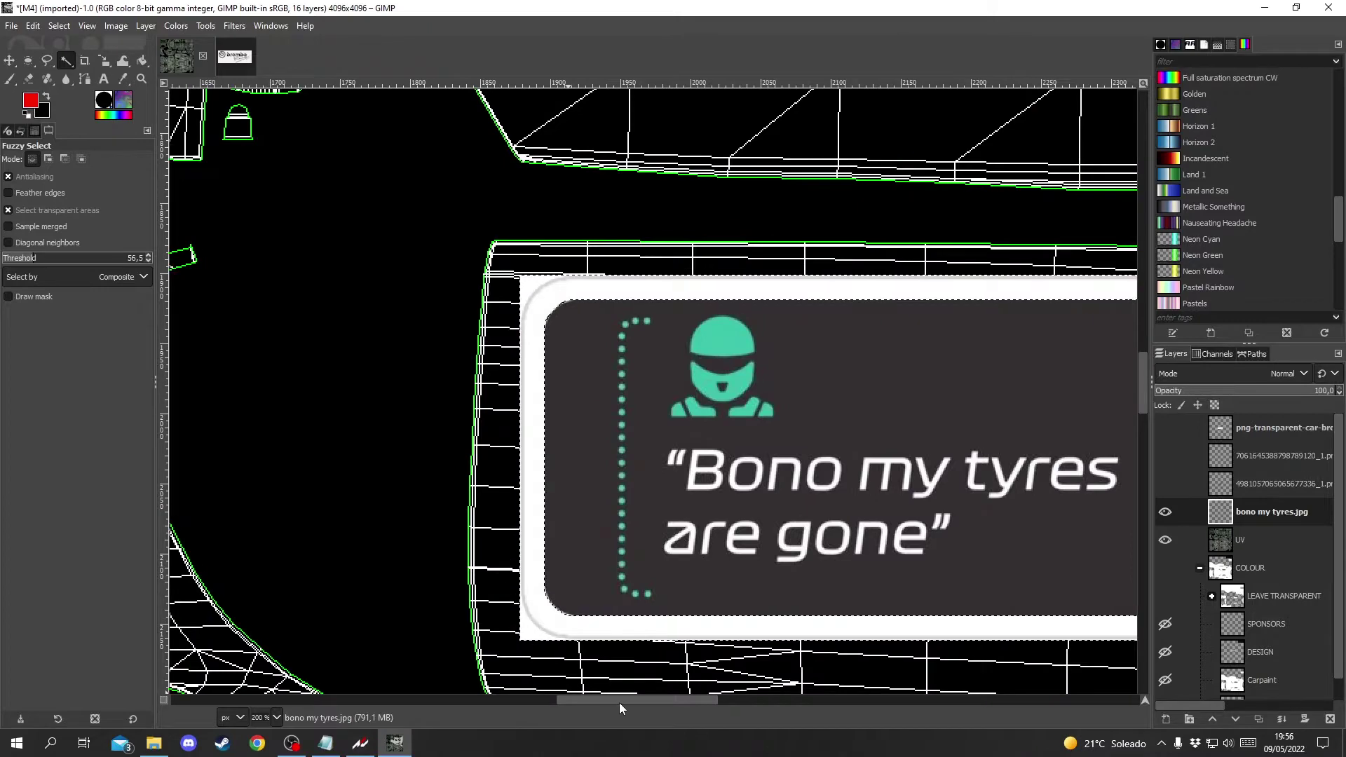
drag(620, 701, 662, 713)
Step: Select all the white areas of the bono my tyres sticker with Select by Color
click(66, 60)
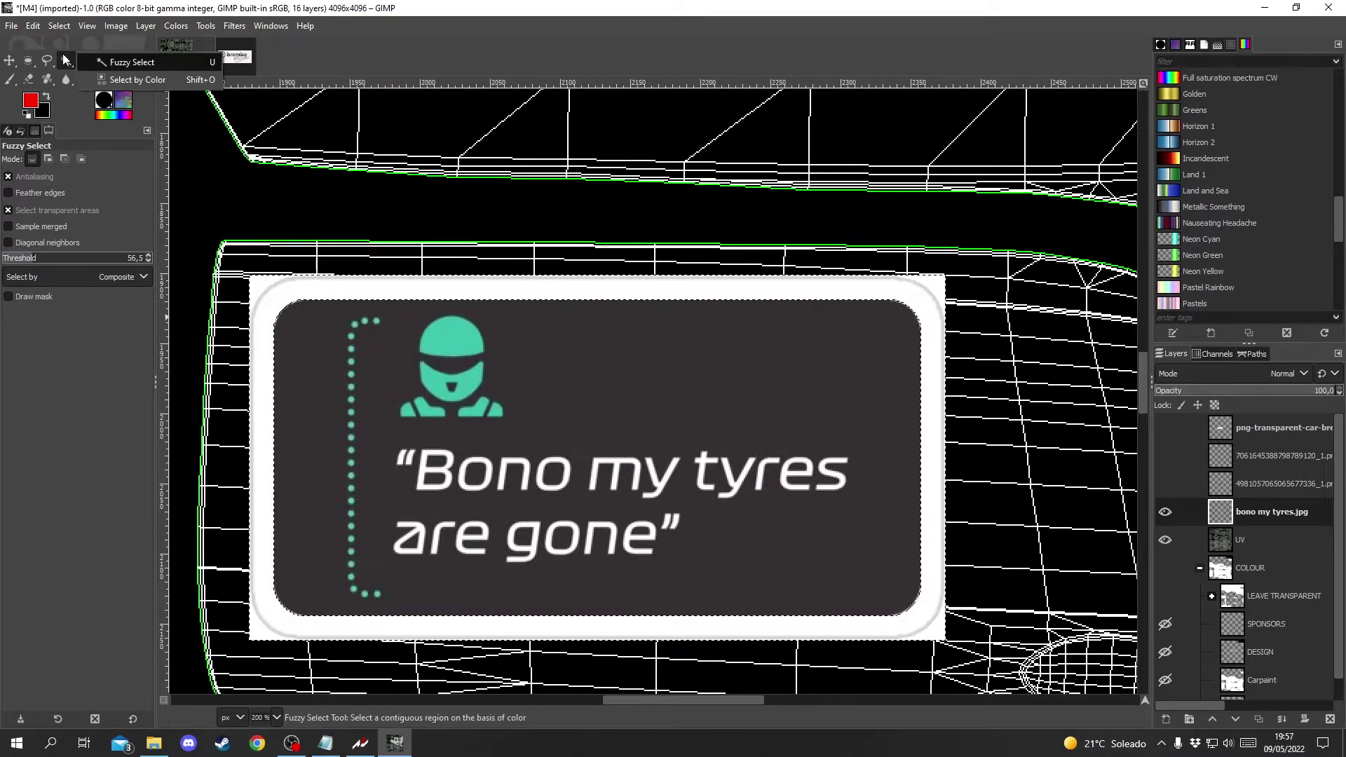
click(112, 79)
click(261, 326)
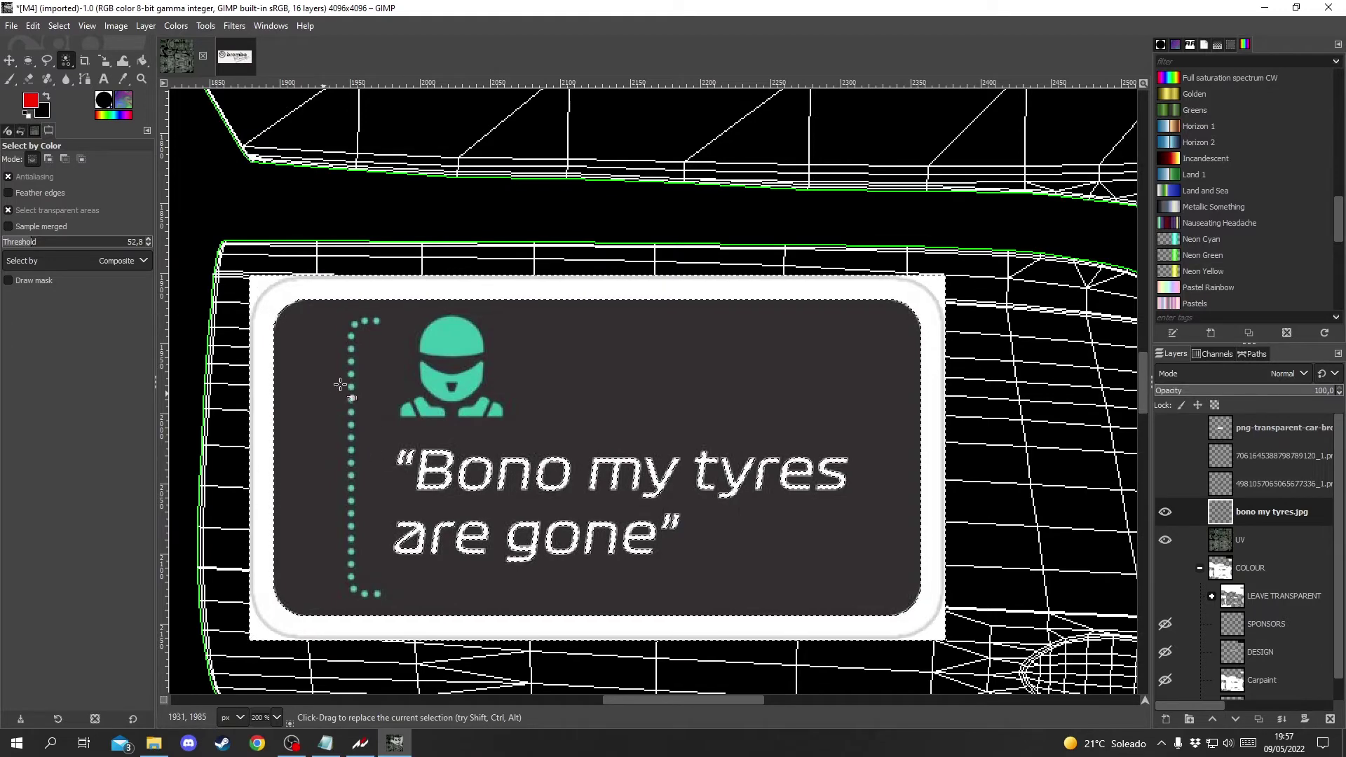
Step: Switch back to Fuzzy Select and select the sticker's contiguous dark background
click(67, 59)
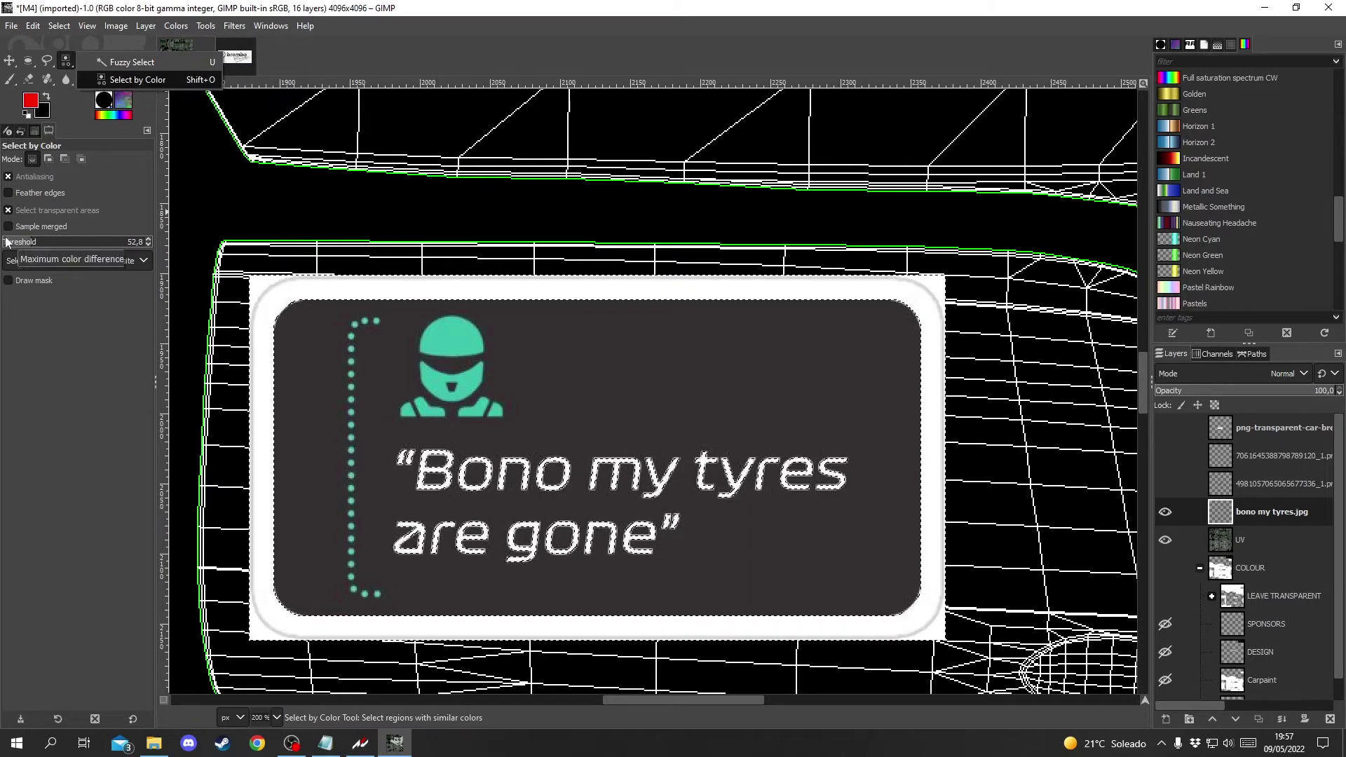
click(107, 81)
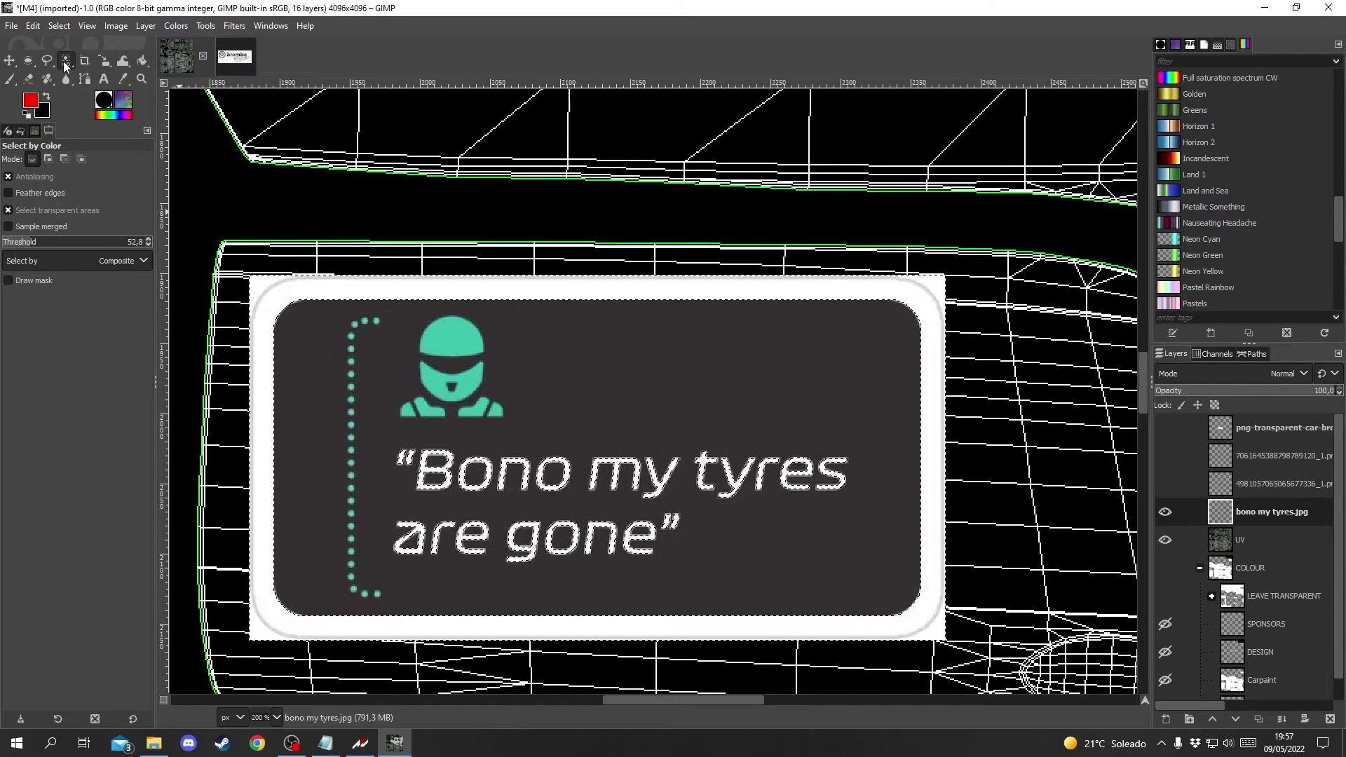
click(65, 60)
click(105, 63)
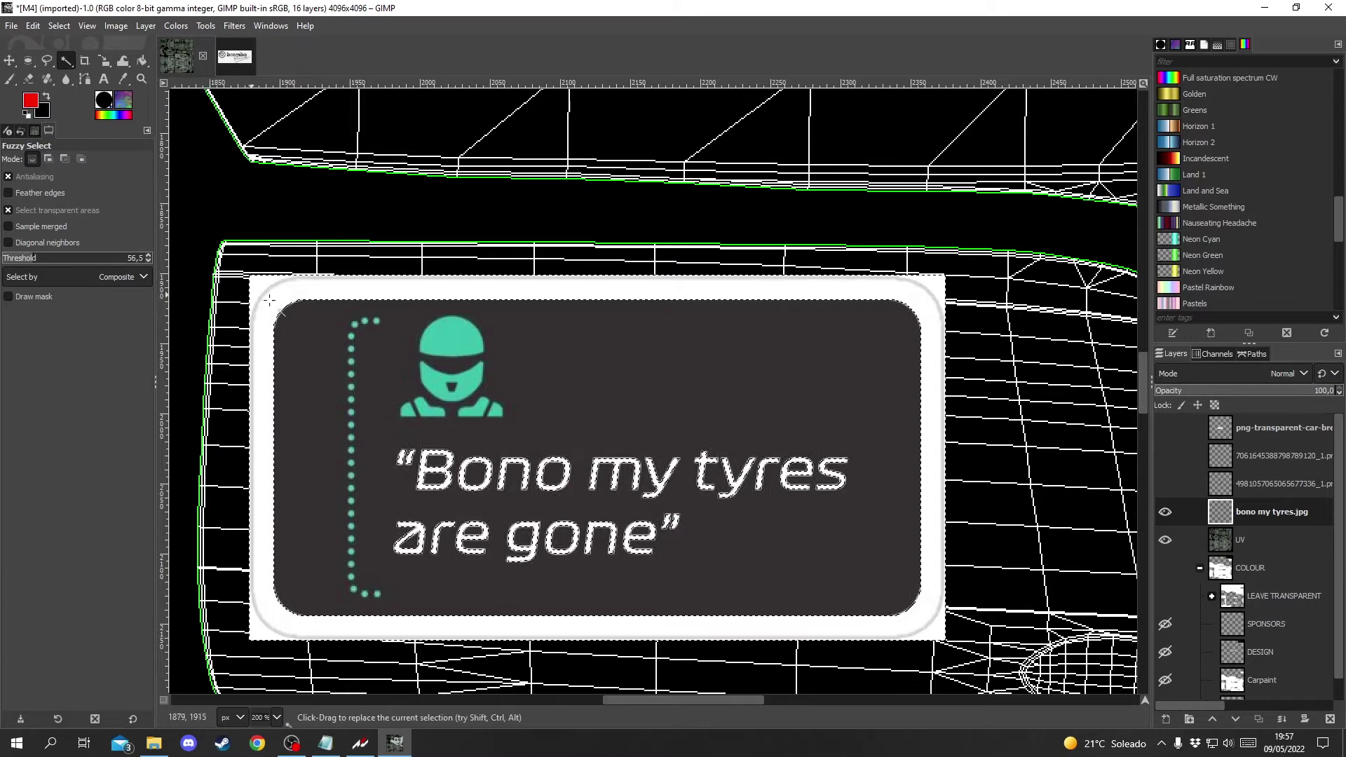
click(306, 351)
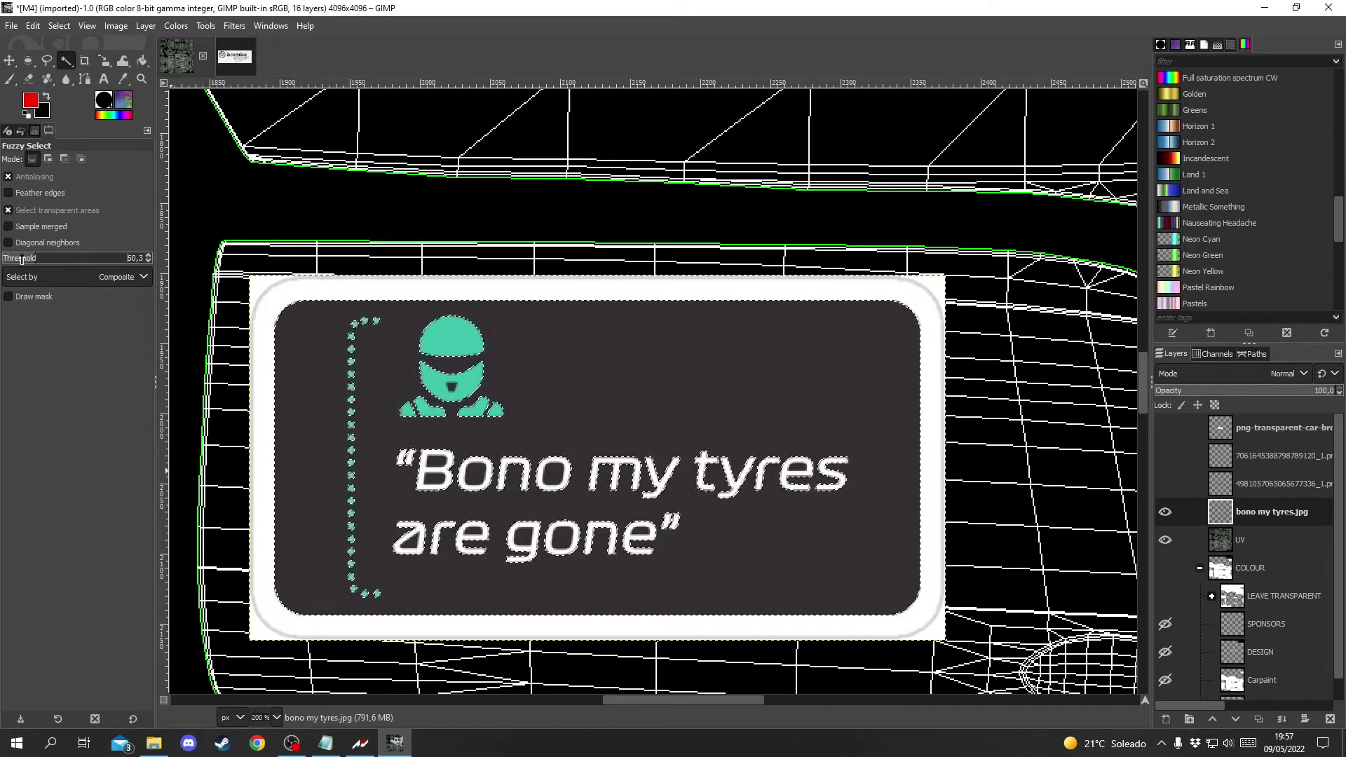
Step: Fuzzy-select the sticker's dark background at thresholds of 0, 255 and 33.9 to compare the extent of the selections
click(307, 366)
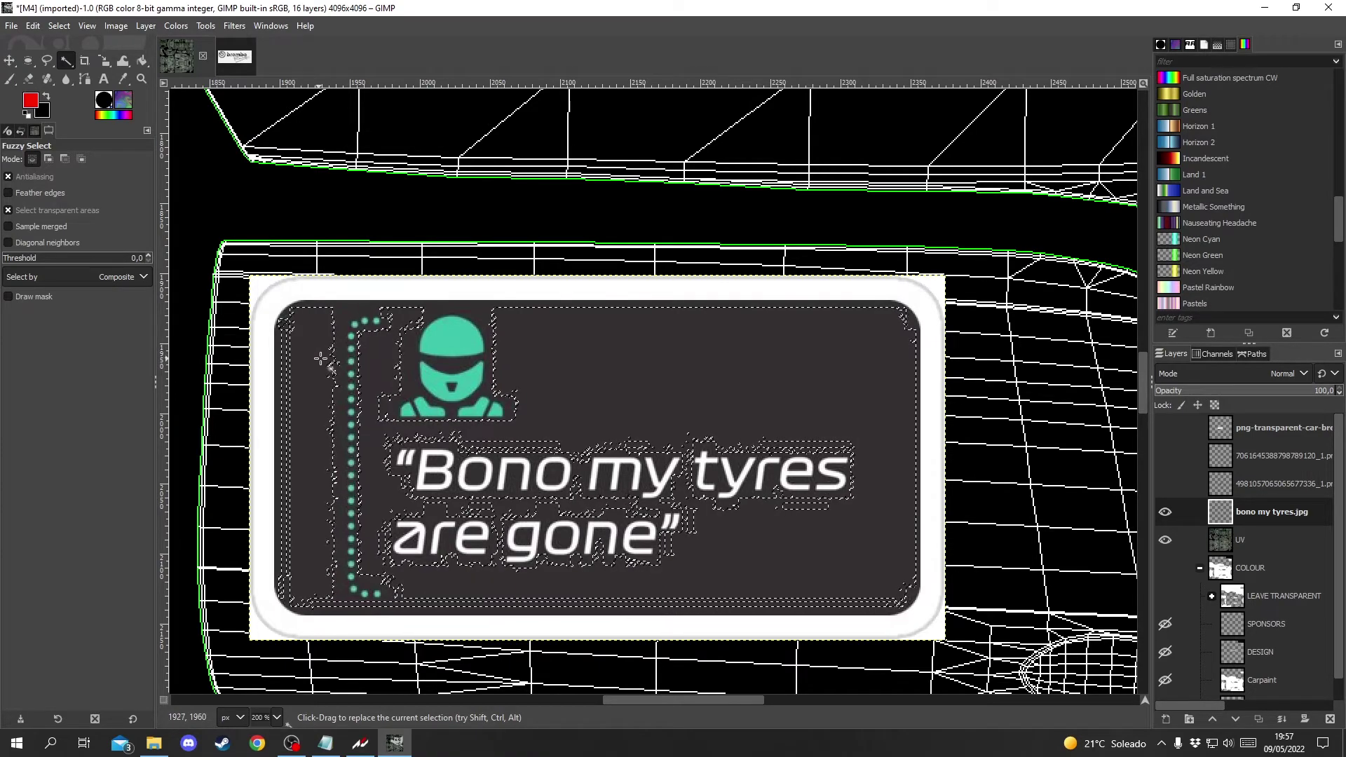
scroll(320, 359, up, 6)
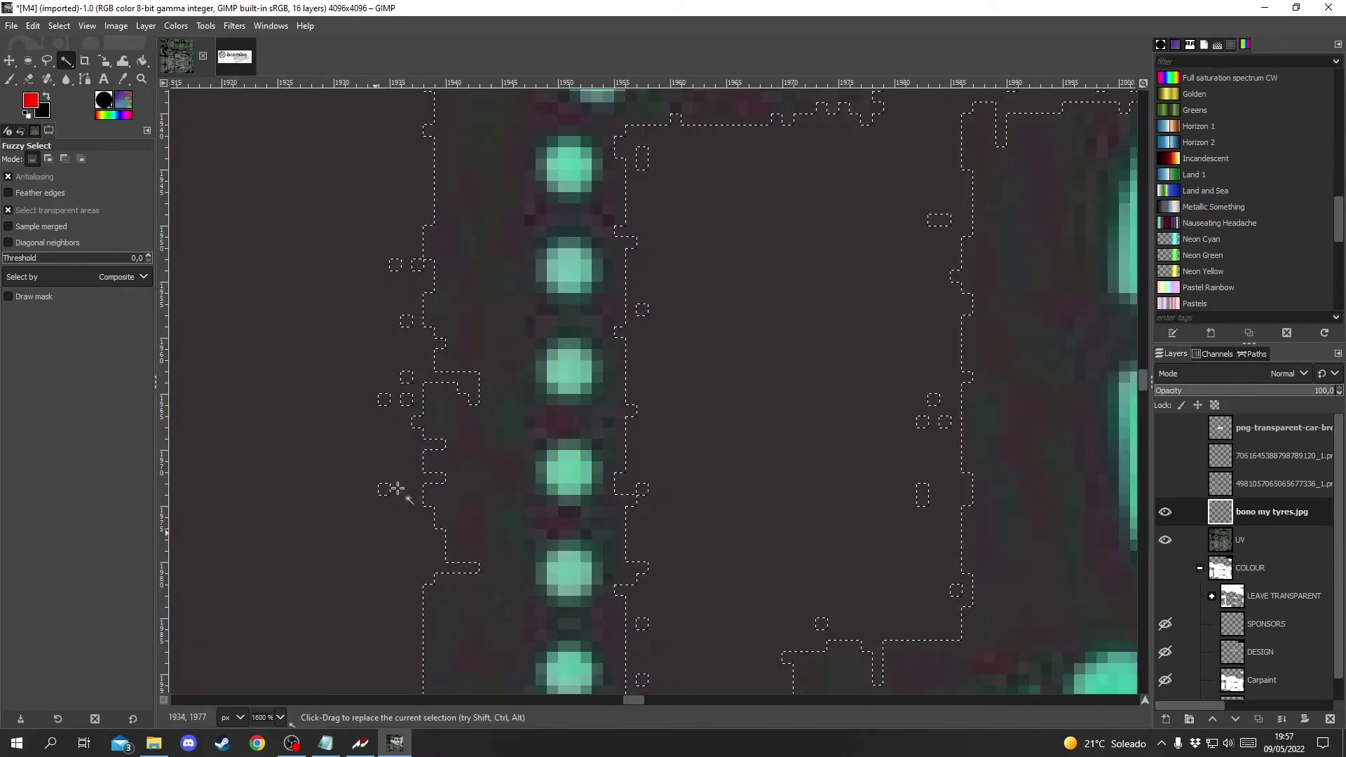
scroll(345, 429, down, 4)
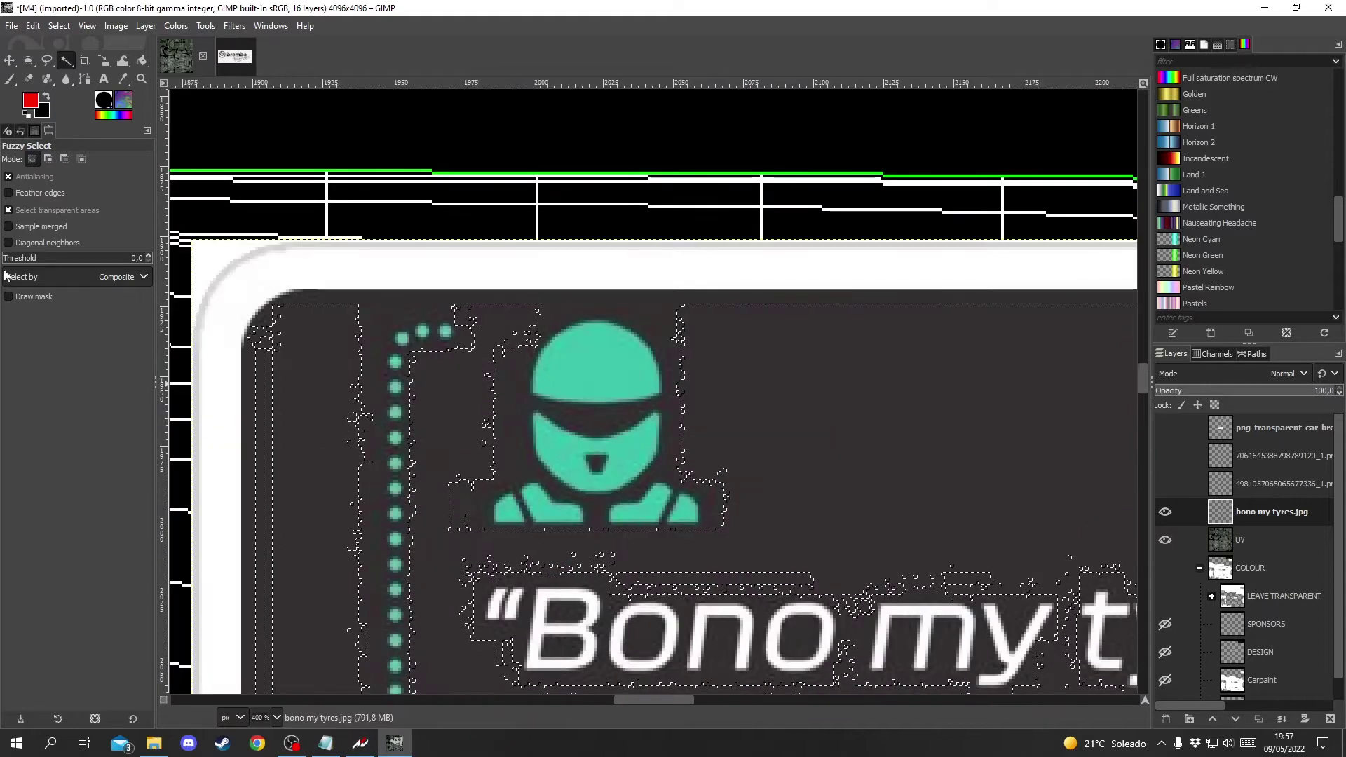
drag(8, 258, 150, 258)
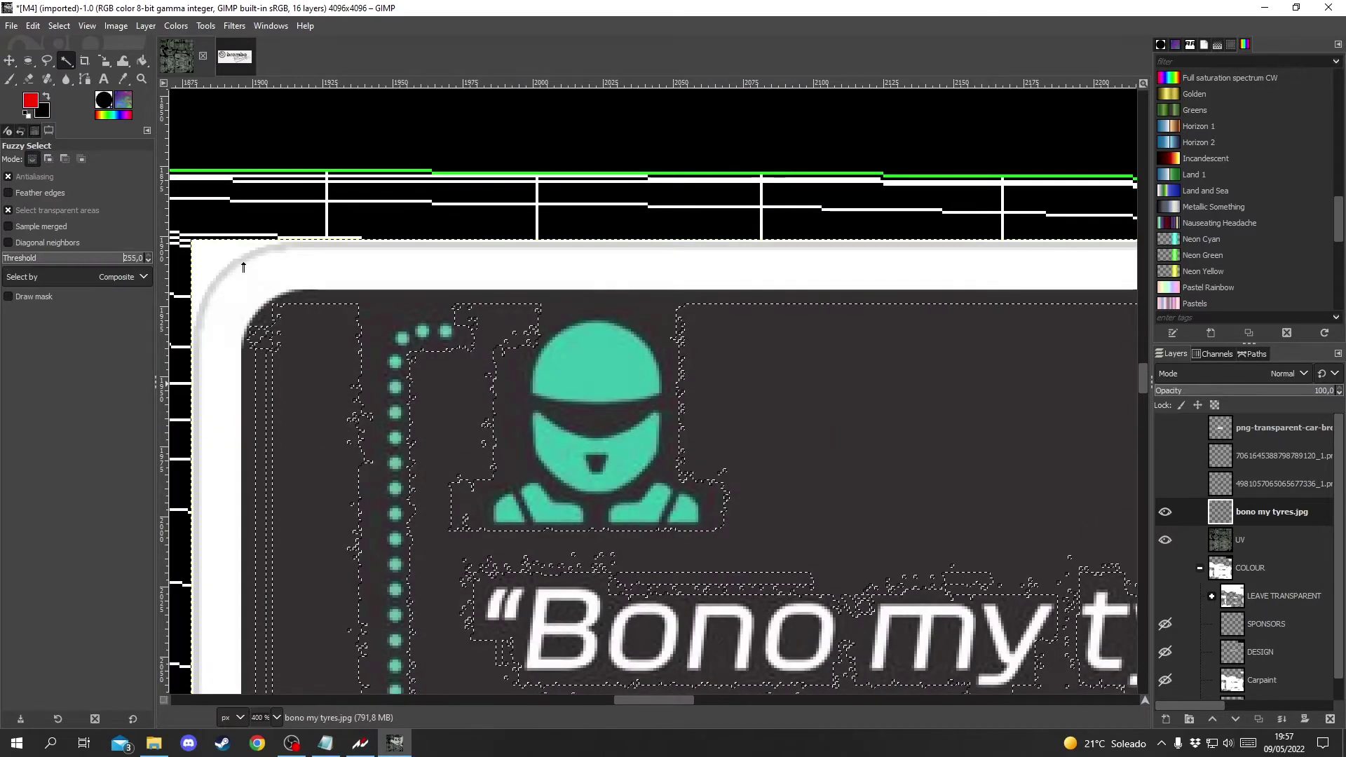
click(329, 391)
scroll(301, 387, down, 2)
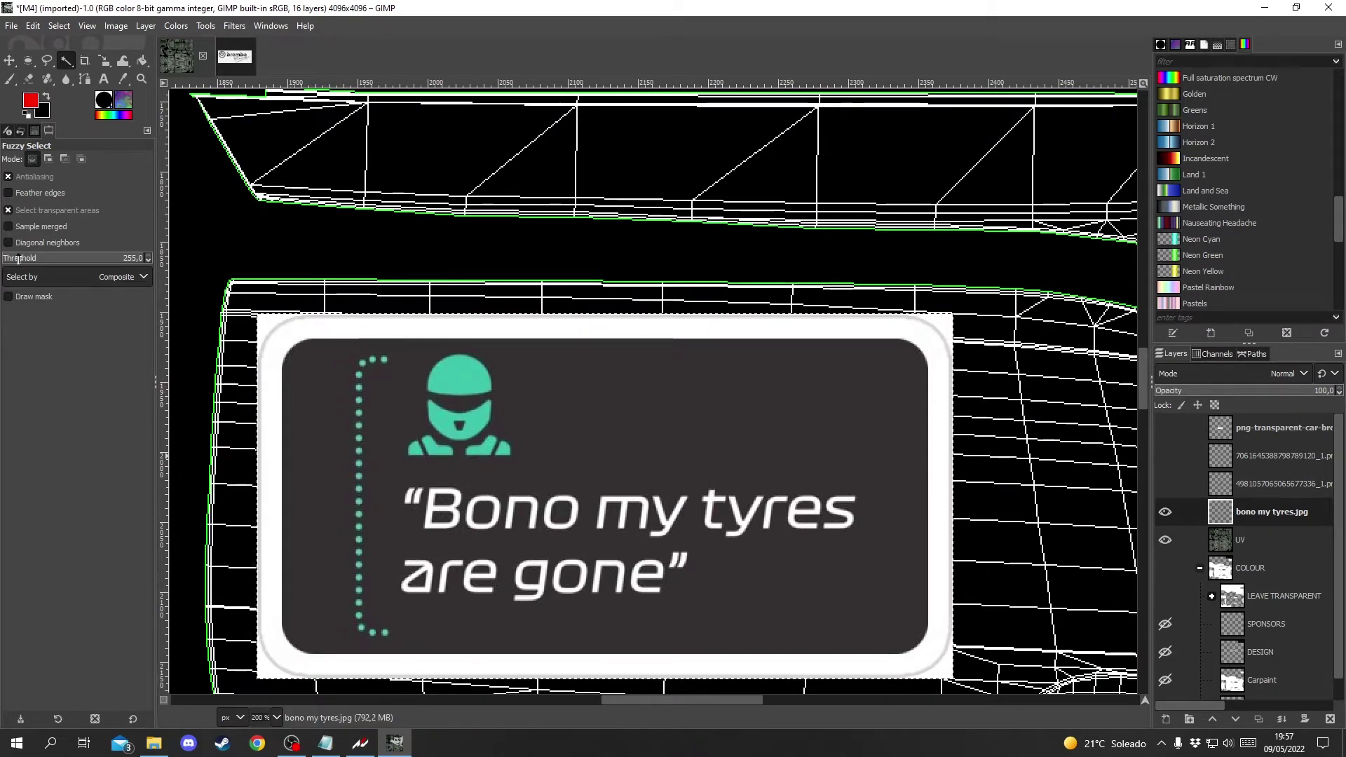
drag(116, 259, 2, 261)
click(326, 400)
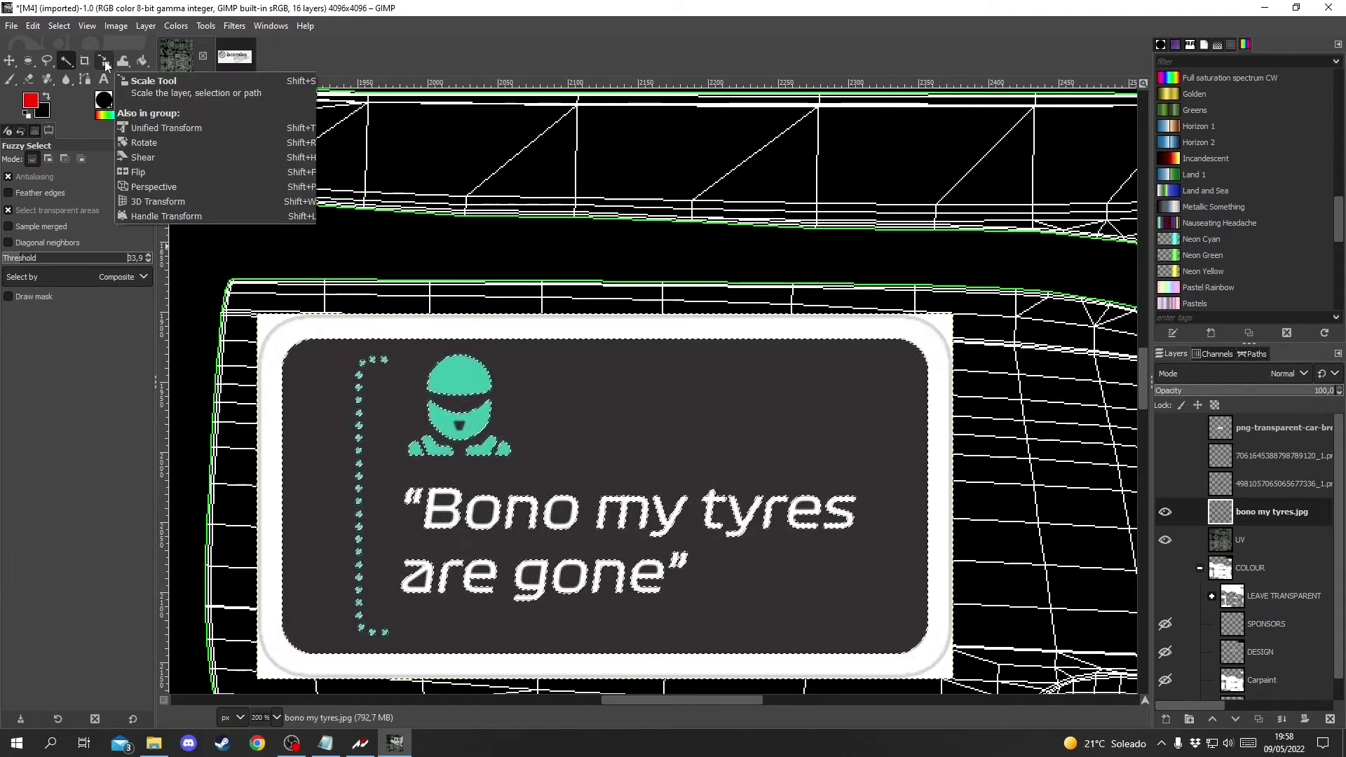
Step: Rotate the whole bono my tyres.jpg layer freehand to 60° in 15-degree increments, and turn that constraint off to rotate it to about 46°
click(105, 63)
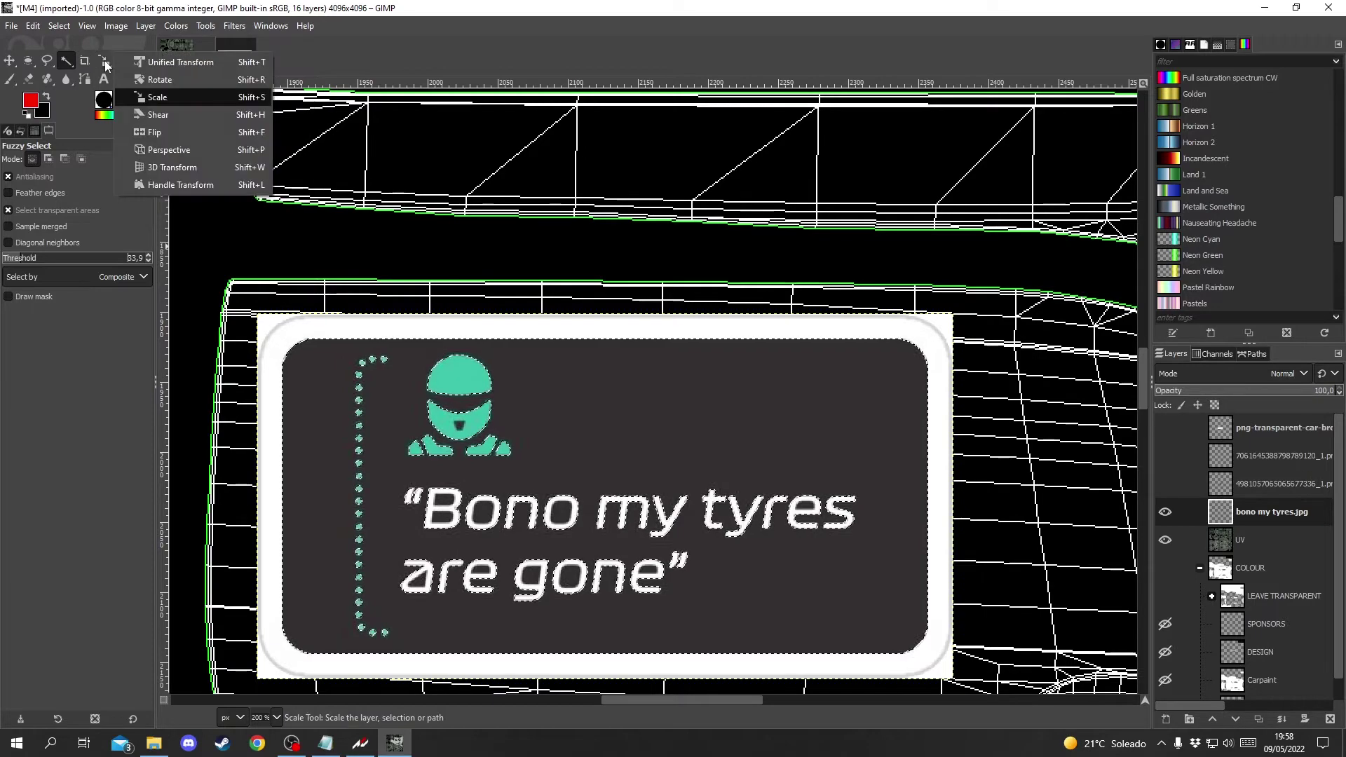
click(210, 79)
drag(460, 275, 364, 241)
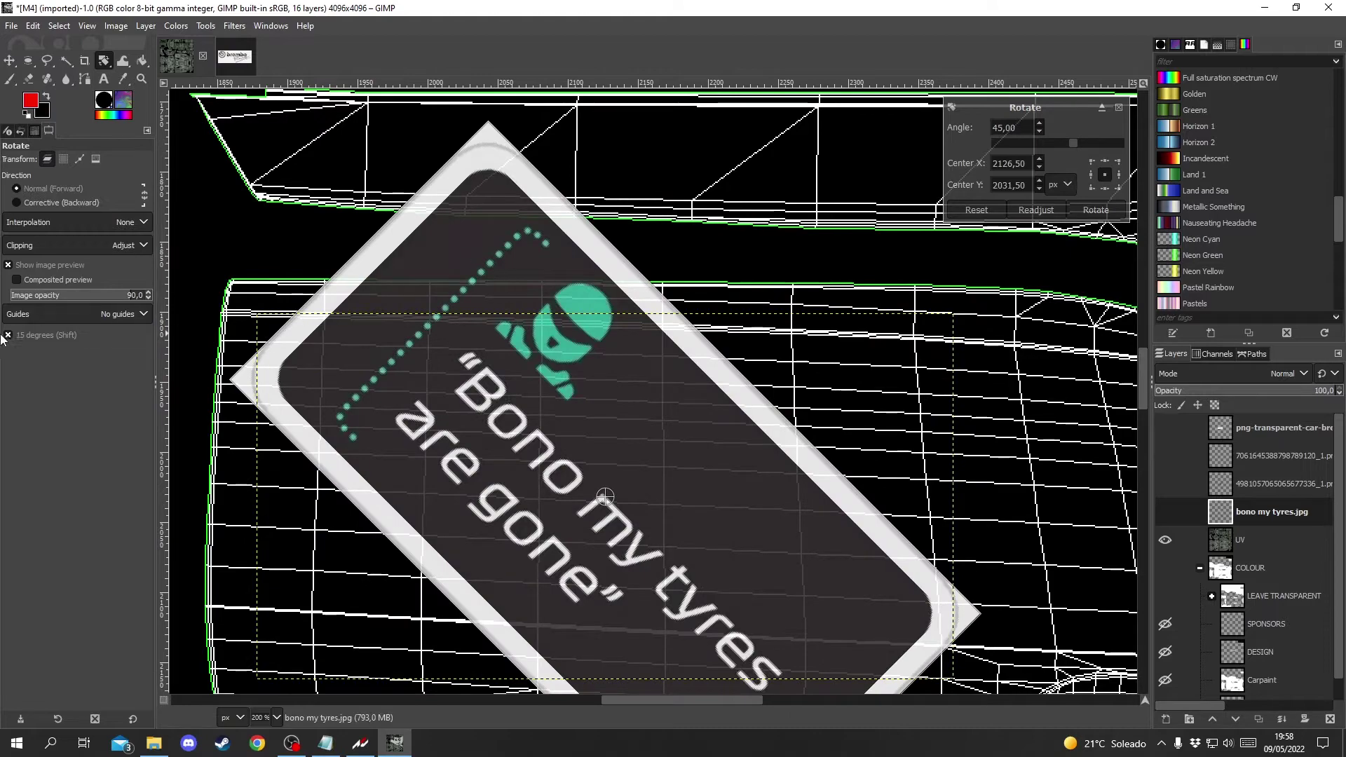
drag(391, 377, 449, 337)
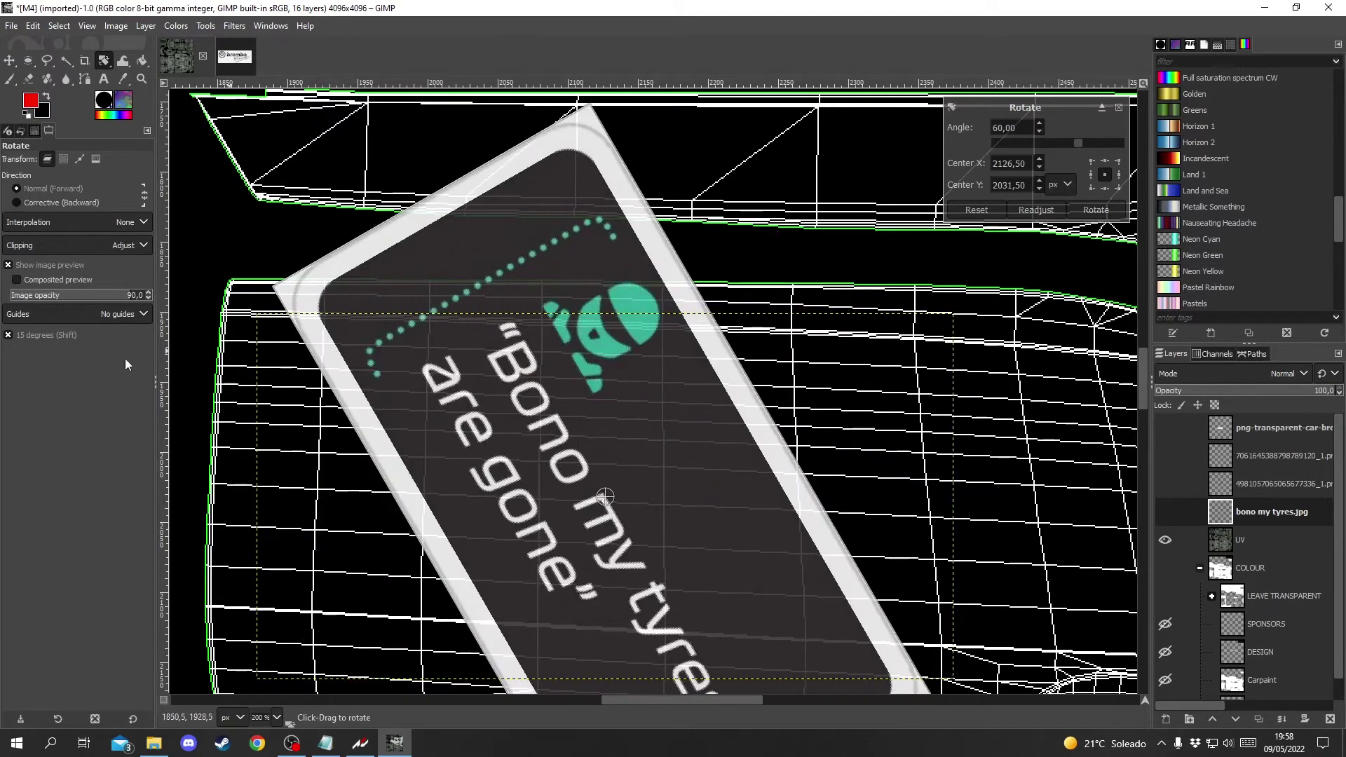
click(9, 336)
drag(421, 602, 883, 287)
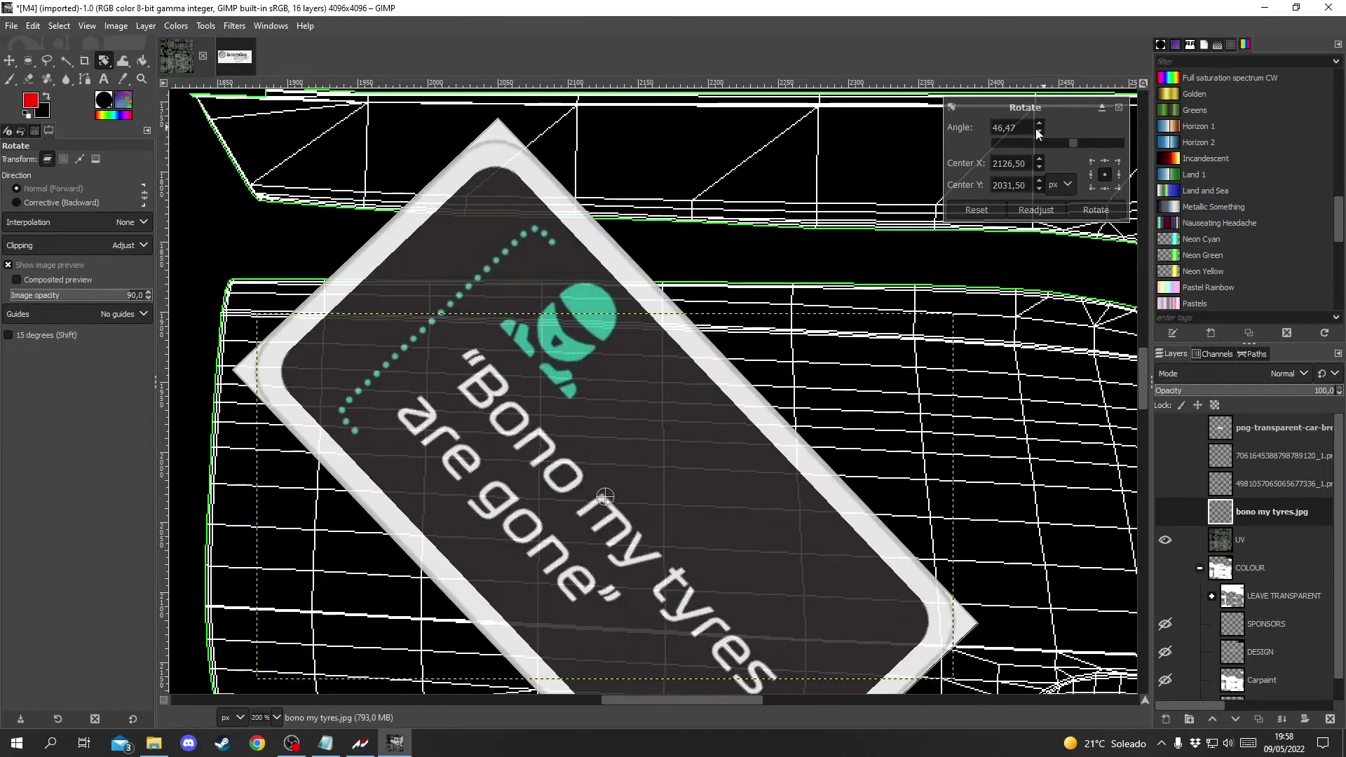
Step: Set the rotation angle of the bono my tyres.jpg layer to 90° and apply the rotation
key(BackSpace)
key(BackSpace)
key(BackSpace)
key(BackSpace)
key(BackSpace)
text(90)
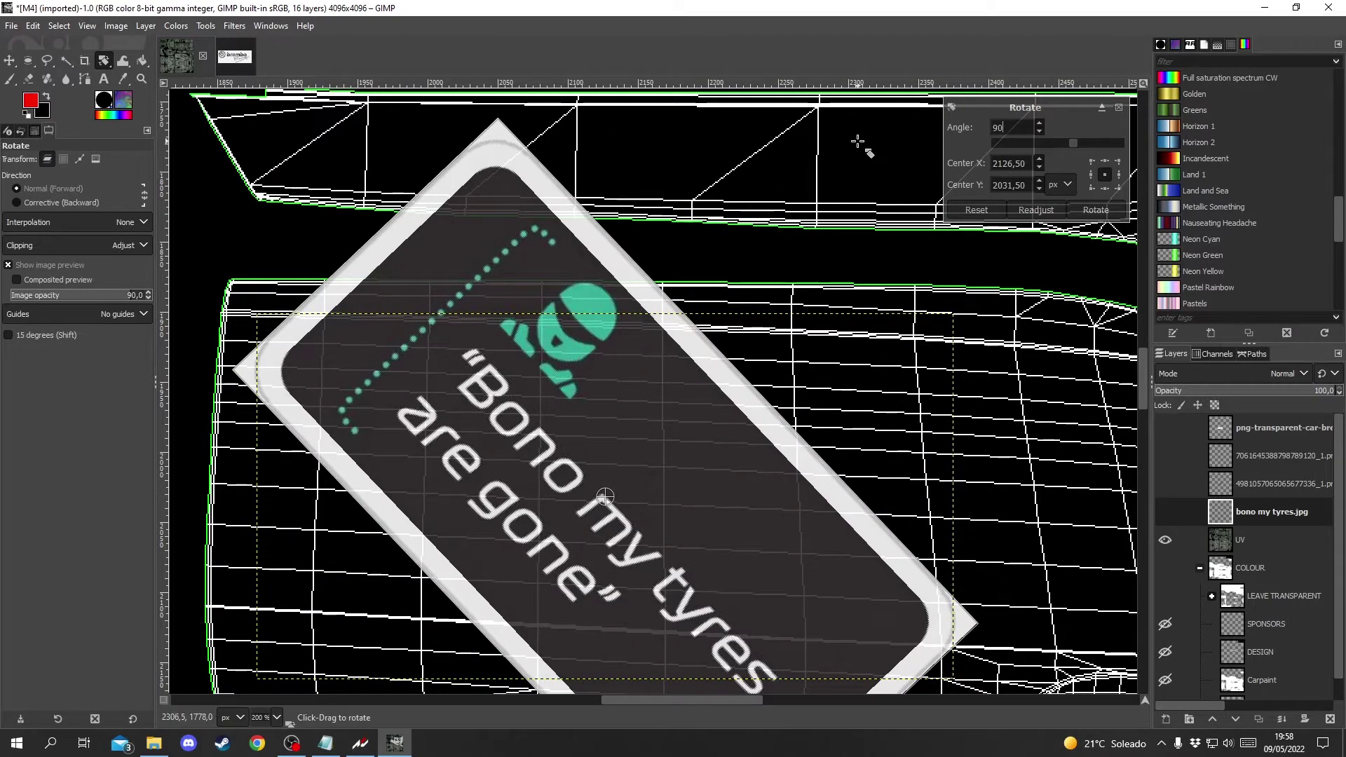
key(Return)
click(1079, 209)
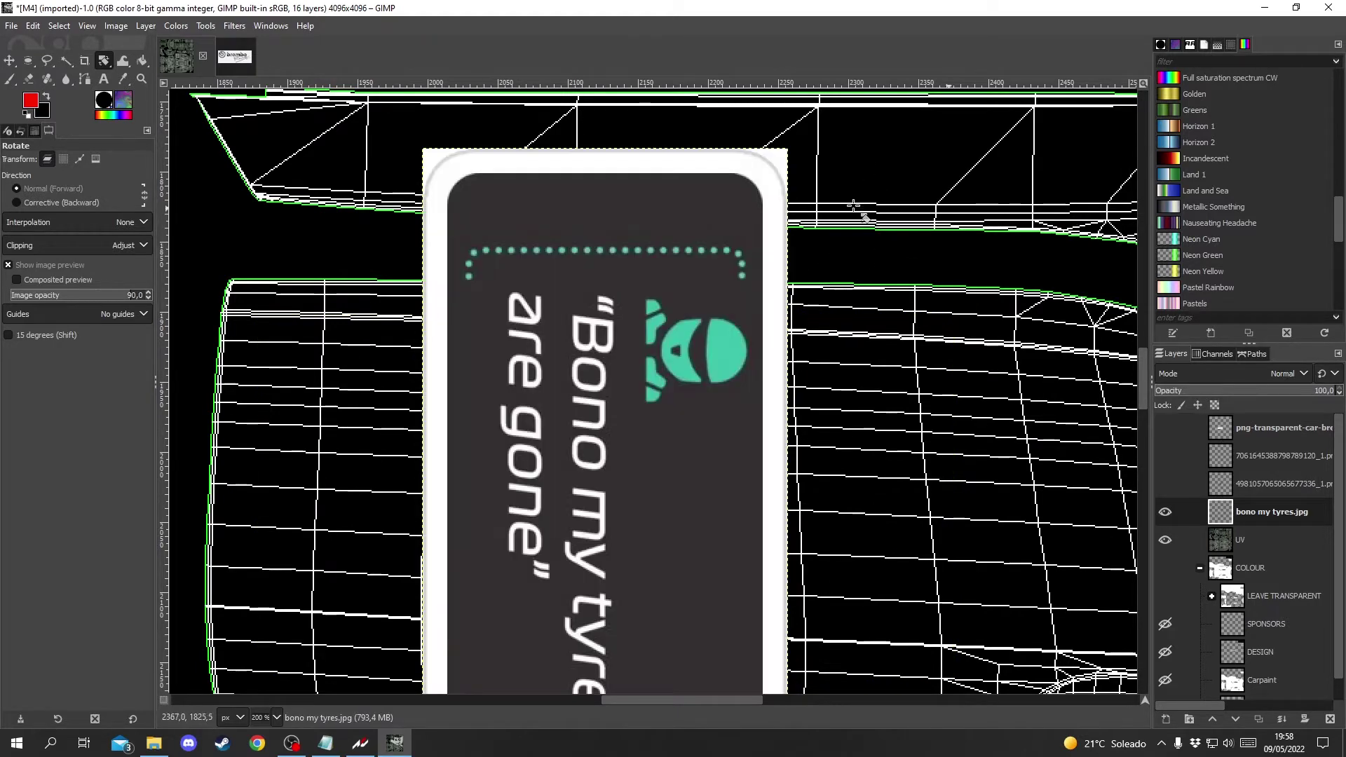
Step: Try scaling the bono my tyres.jpg layer freehand to about 251 × 478 px
mouse_move(102, 62)
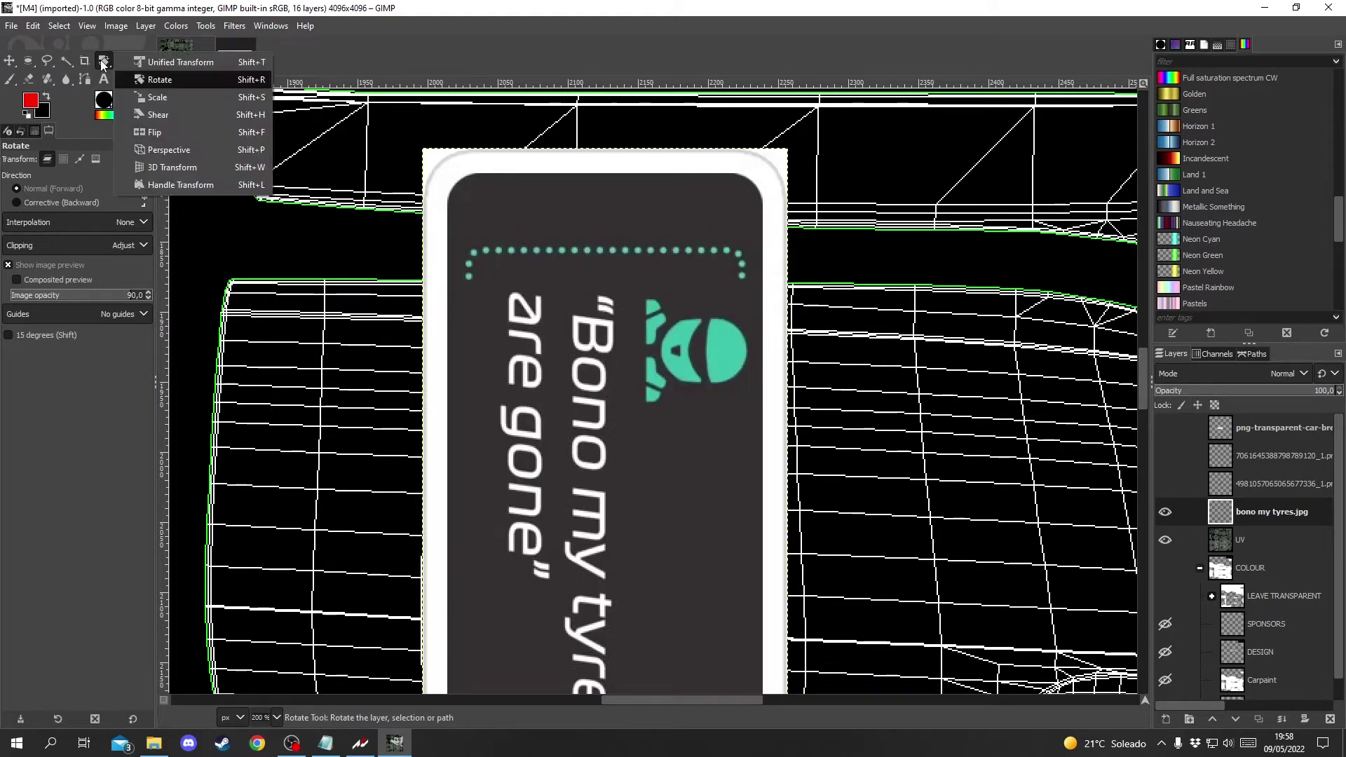
click(144, 91)
click(648, 479)
drag(649, 479, 827, 504)
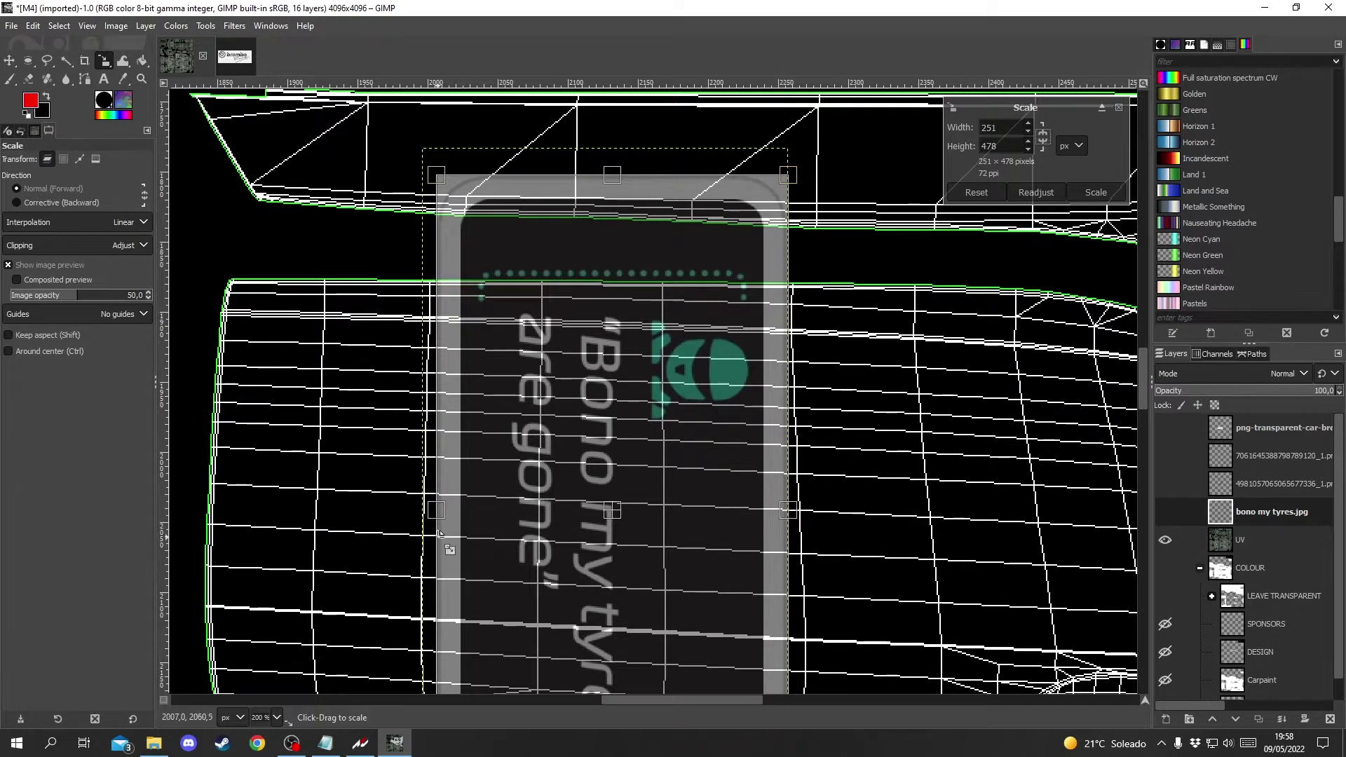
drag(433, 516, 690, 510)
key(ctrl+z)
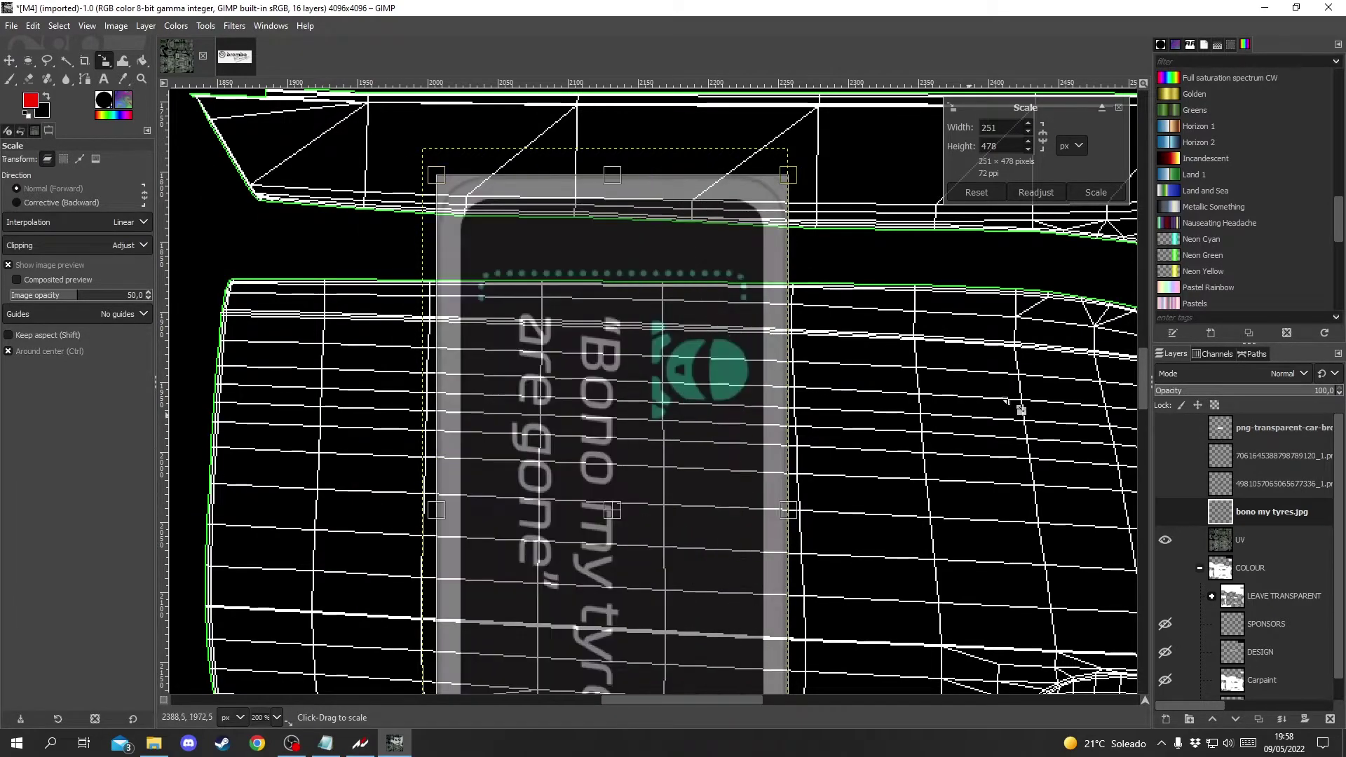
Step: Switch the layer's scale units from pixels to percent, and discard the scaling
click(1066, 147)
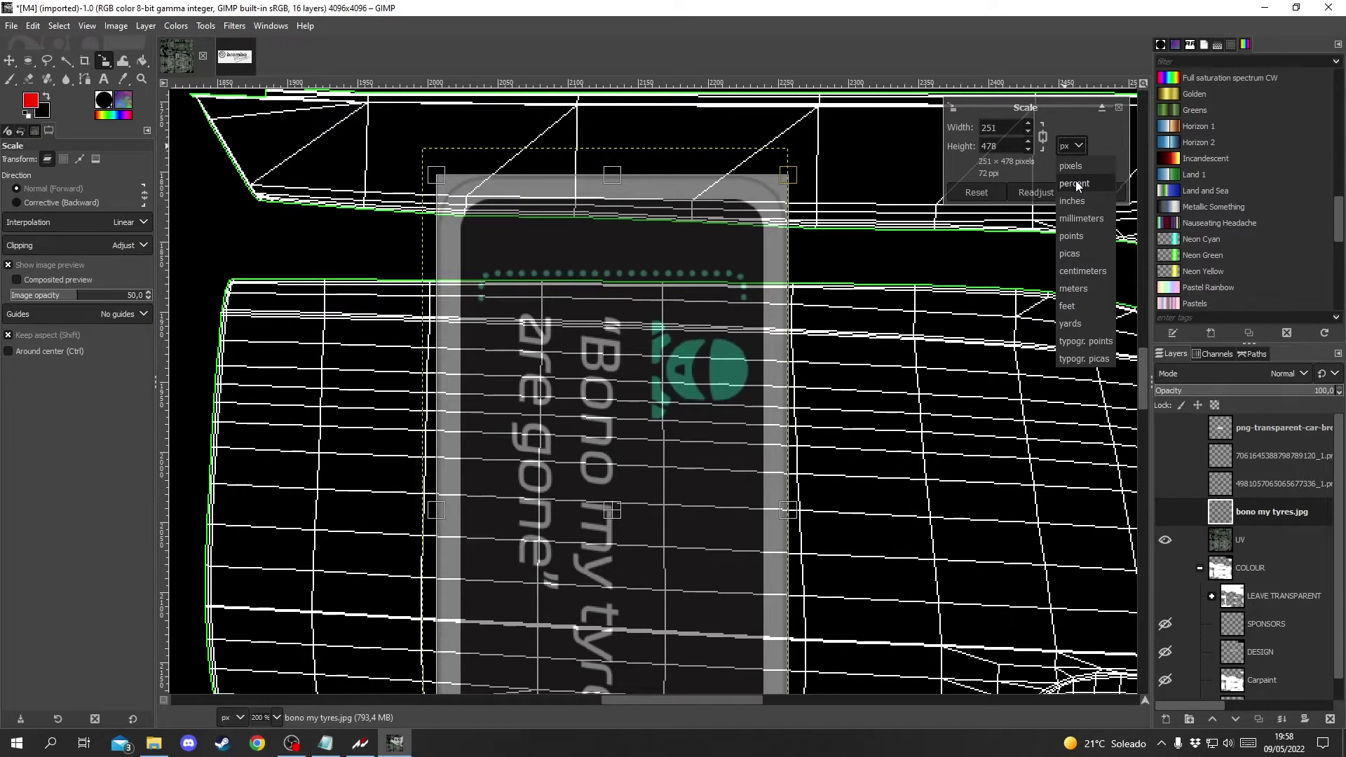
click(1075, 183)
click(1071, 145)
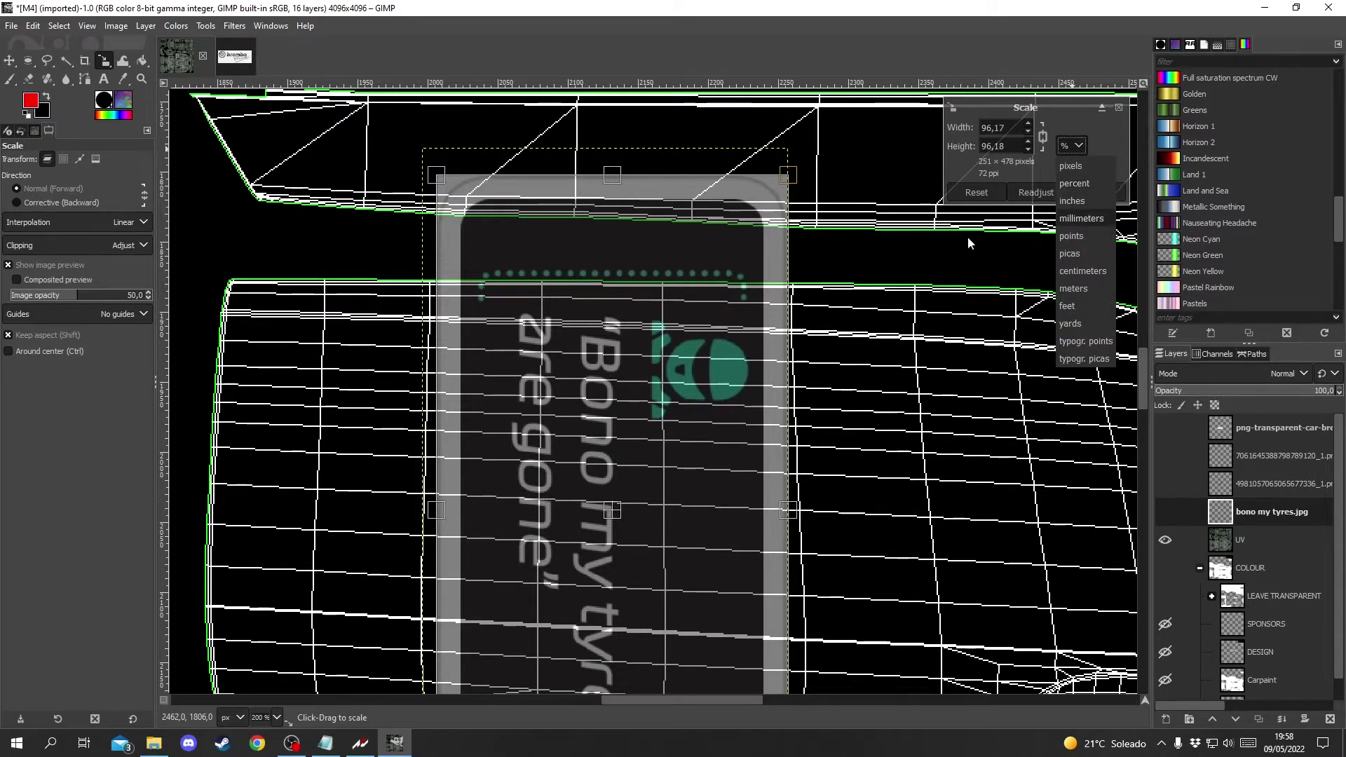
click(530, 474)
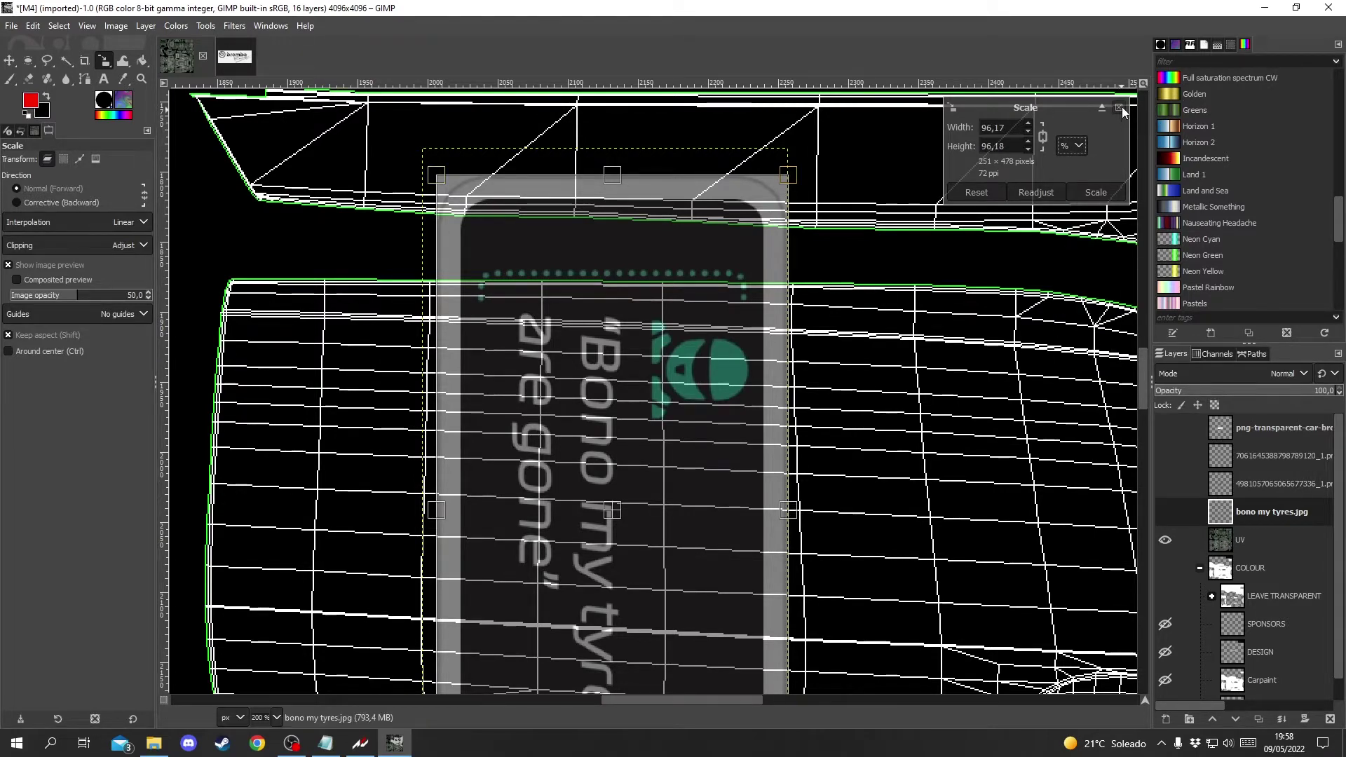
key(Return)
Step: Bucket-fill the whole bono my tyres.jpg layer with red and undo the fill
click(143, 61)
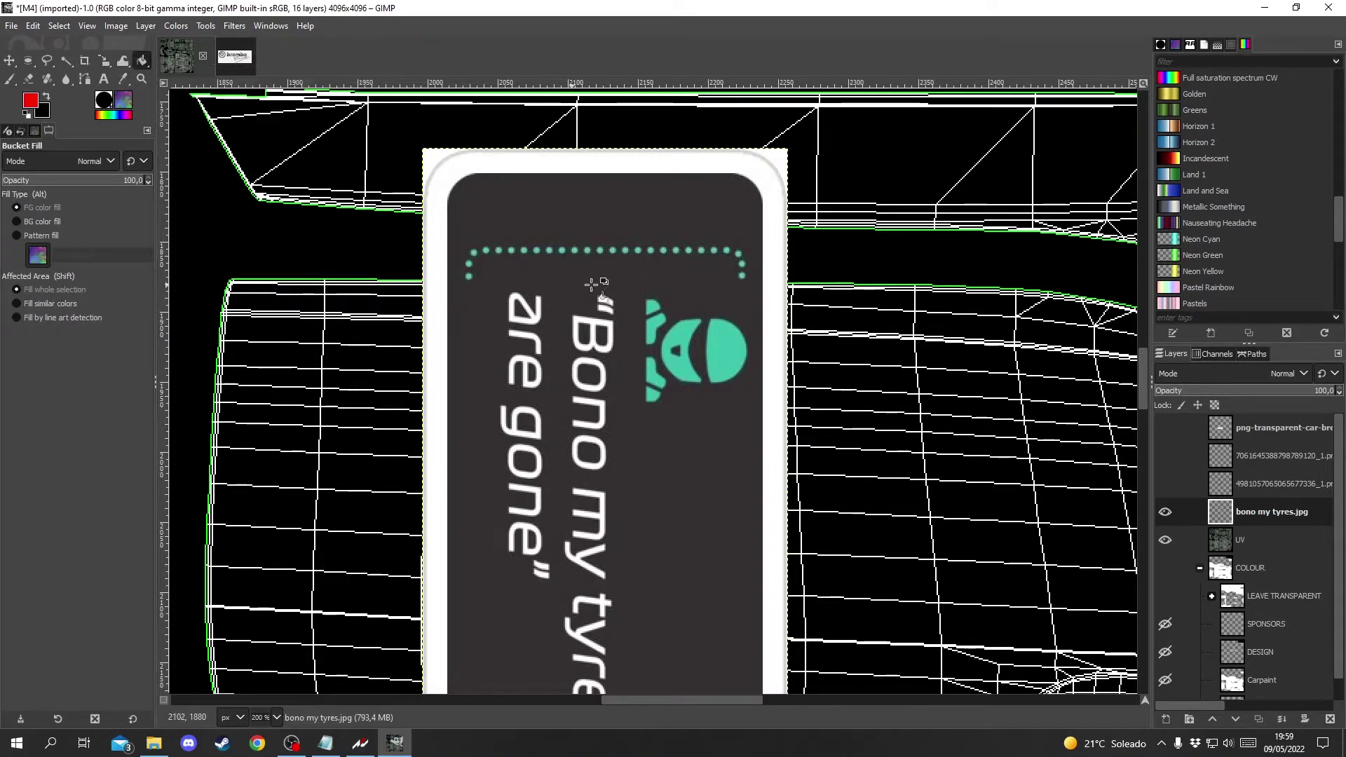
click(718, 162)
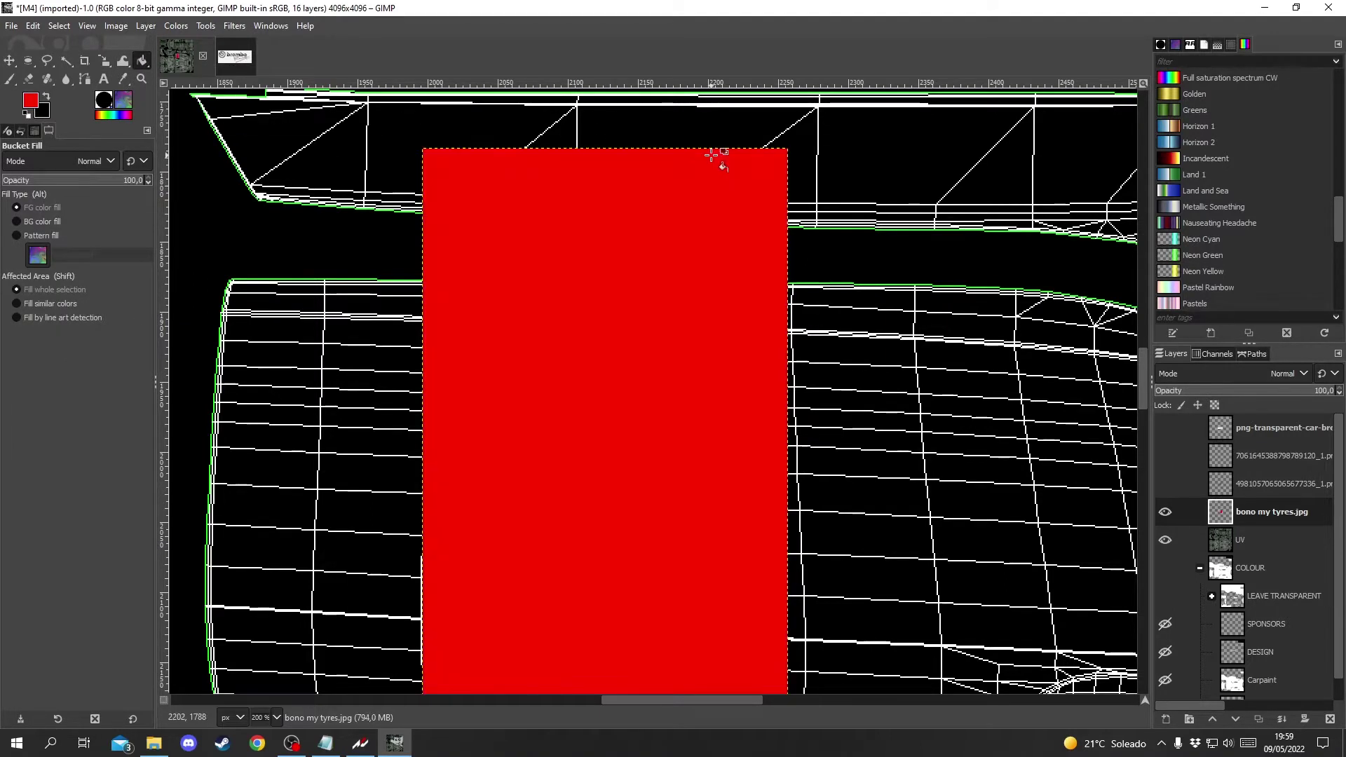
key(ctrl+z)
Step: Paint a freehand red stroke across the sticker with the size 34 Paintbrush at full opacity, and inspect the stroke's edges up close
key(p)
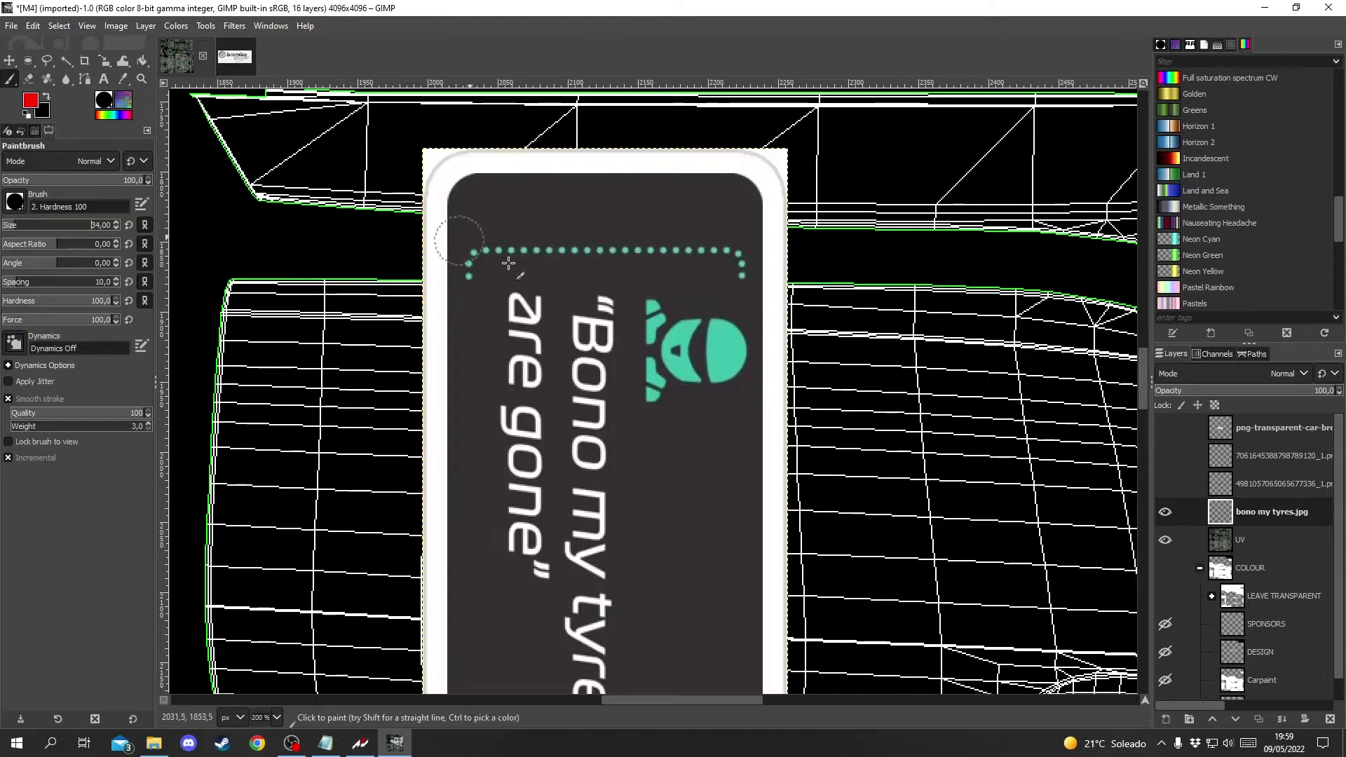
mouse_move(515, 260)
mouse_down()
mouse_move(790, 269)
mouse_move(604, 340)
mouse_move(328, 309)
mouse_up()
right_click(10, 80)
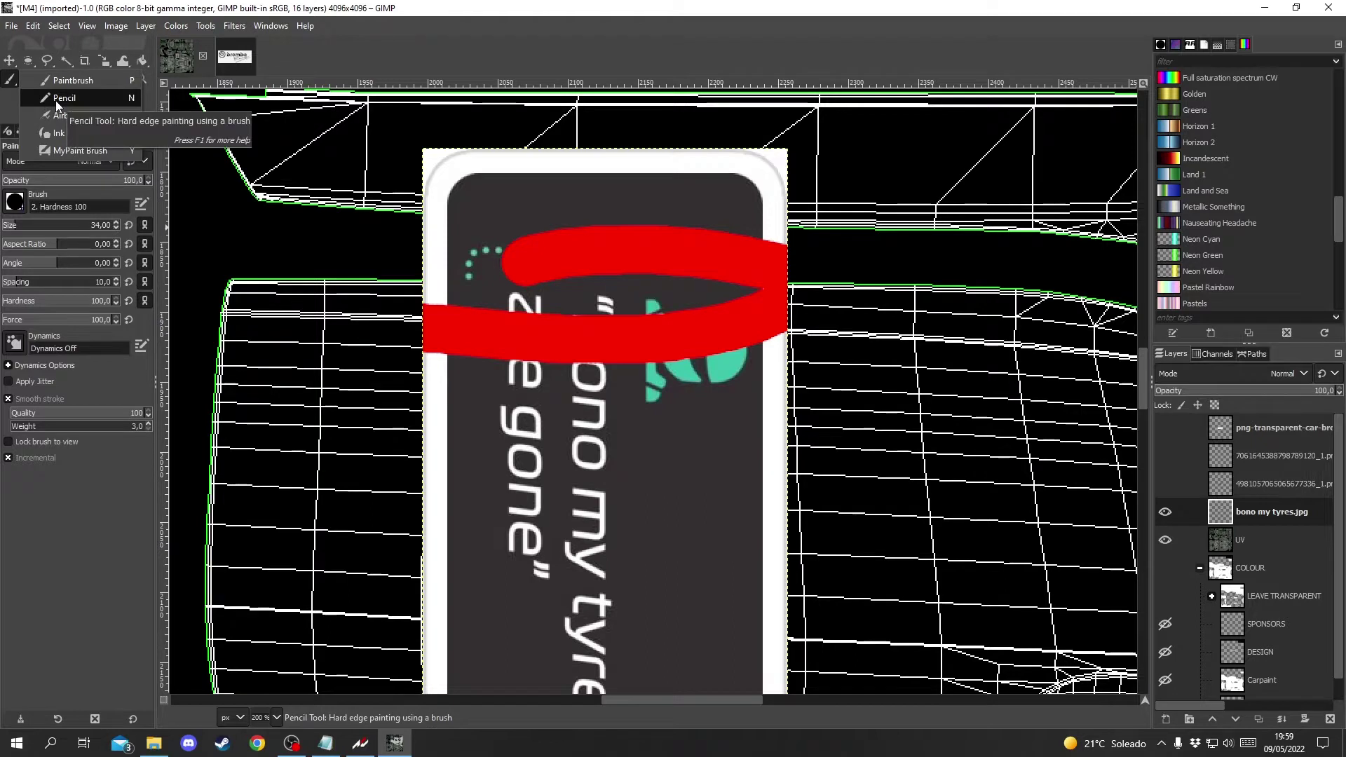
click(10, 80)
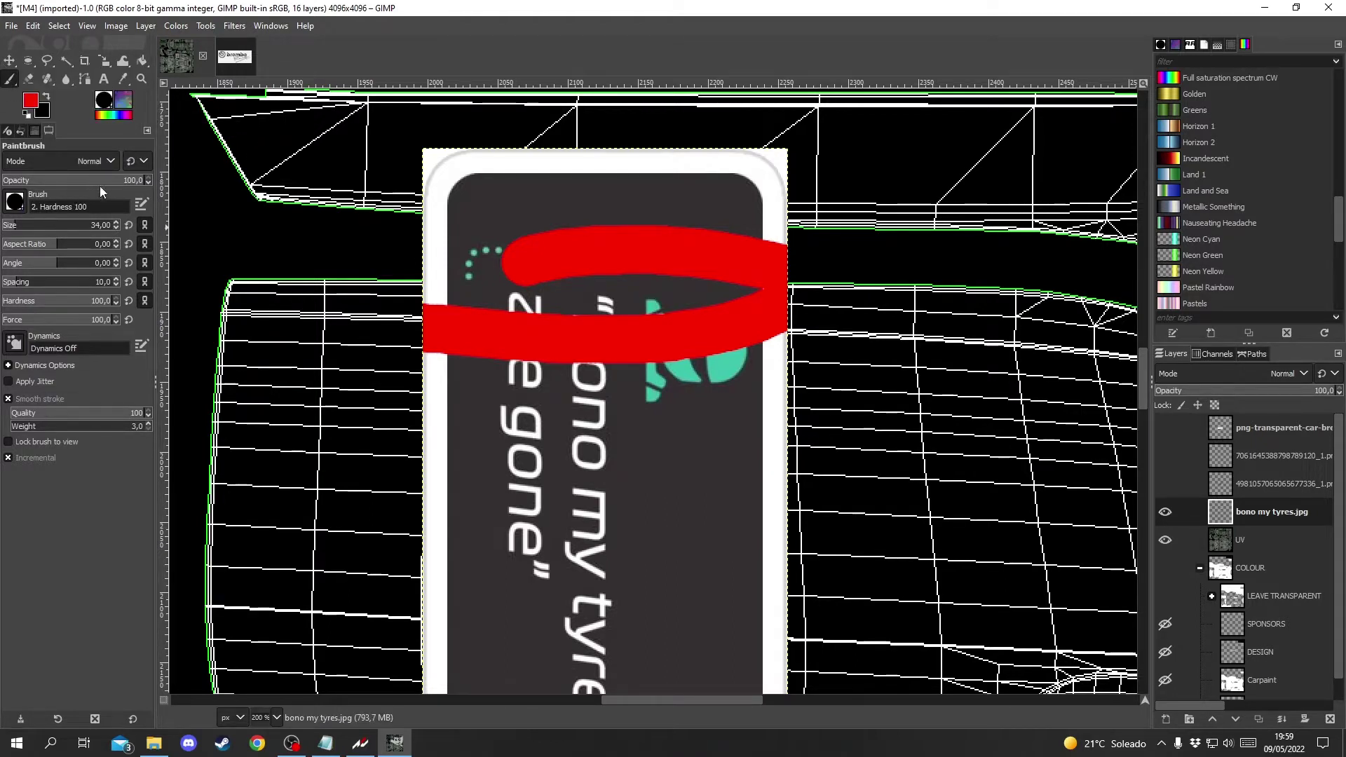
drag(99, 186, 171, 178)
scroll(535, 484, up, 4)
scroll(535, 484, up, 1)
scroll(517, 472, up, 3)
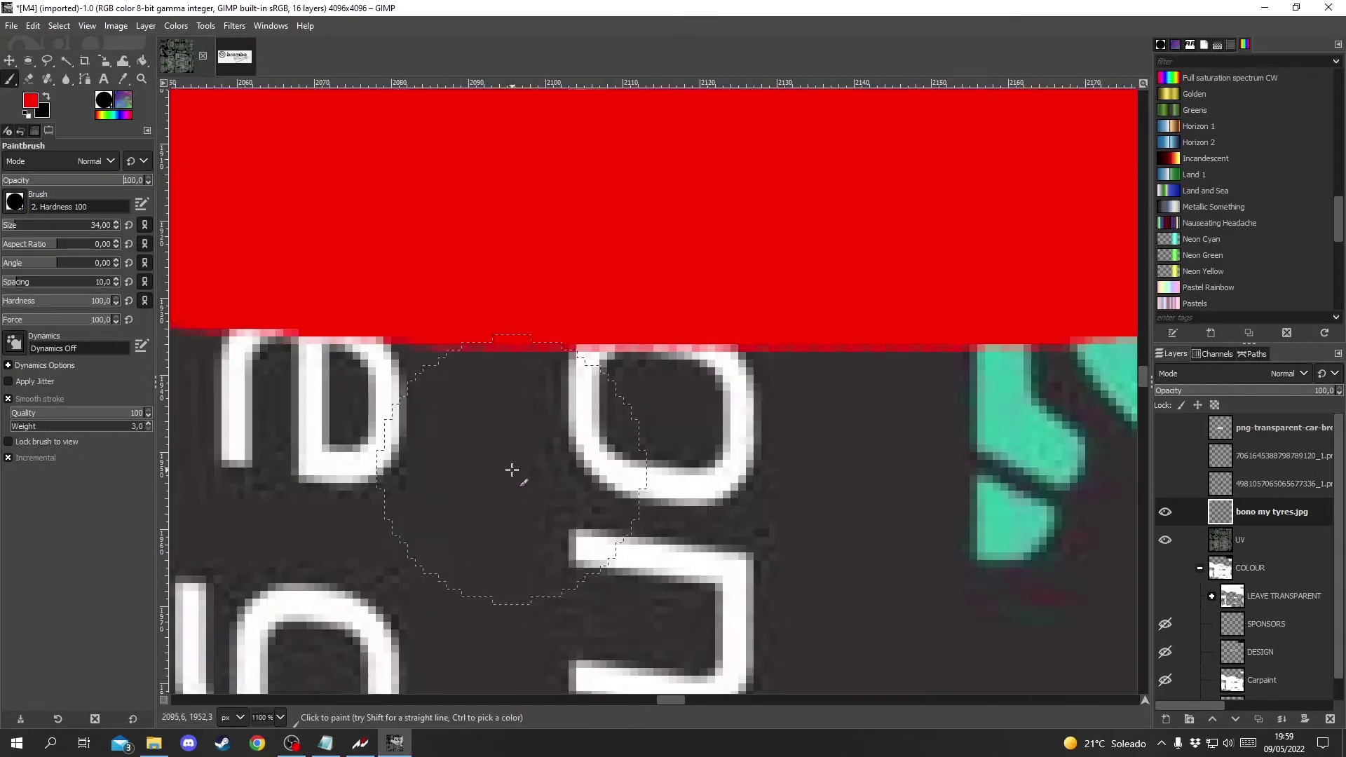
scroll(705, 474, down, 2)
scroll(694, 448, down, 3)
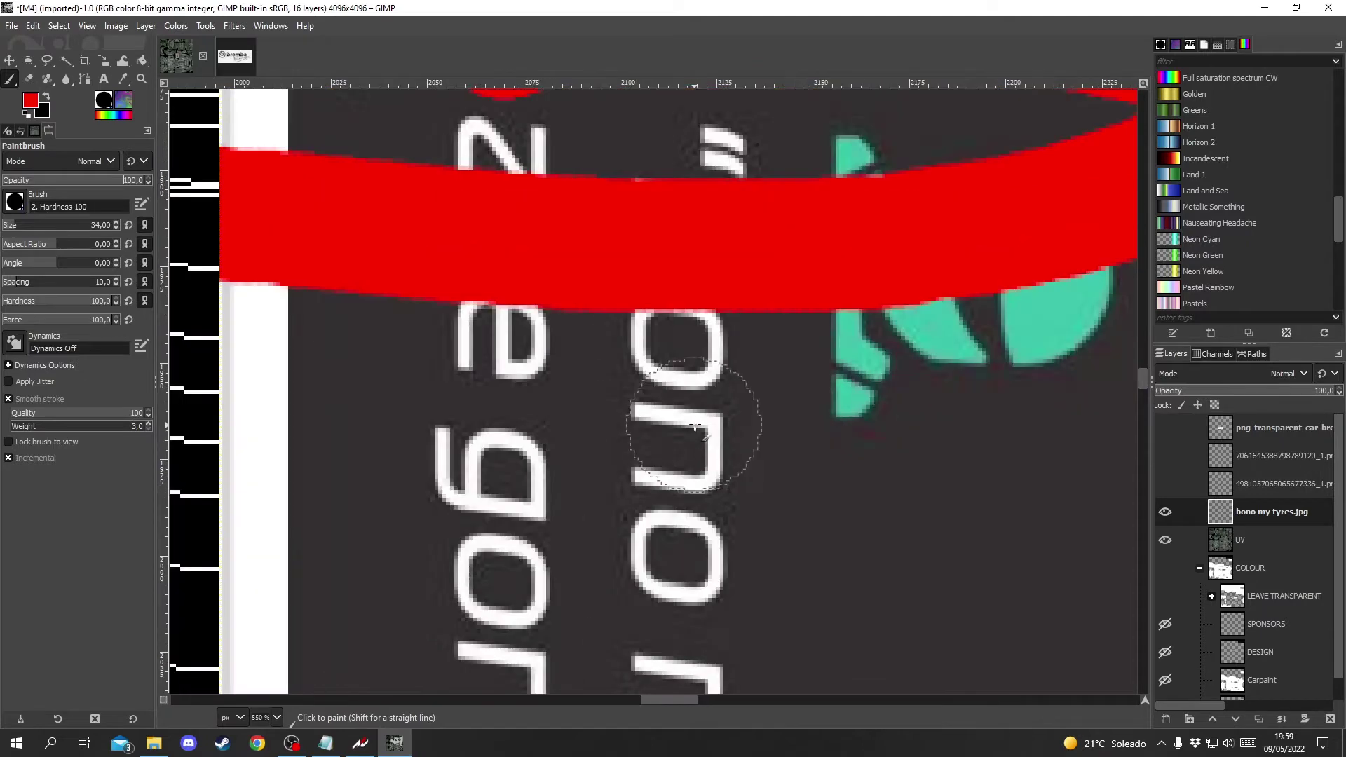
scroll(685, 420, up, 3)
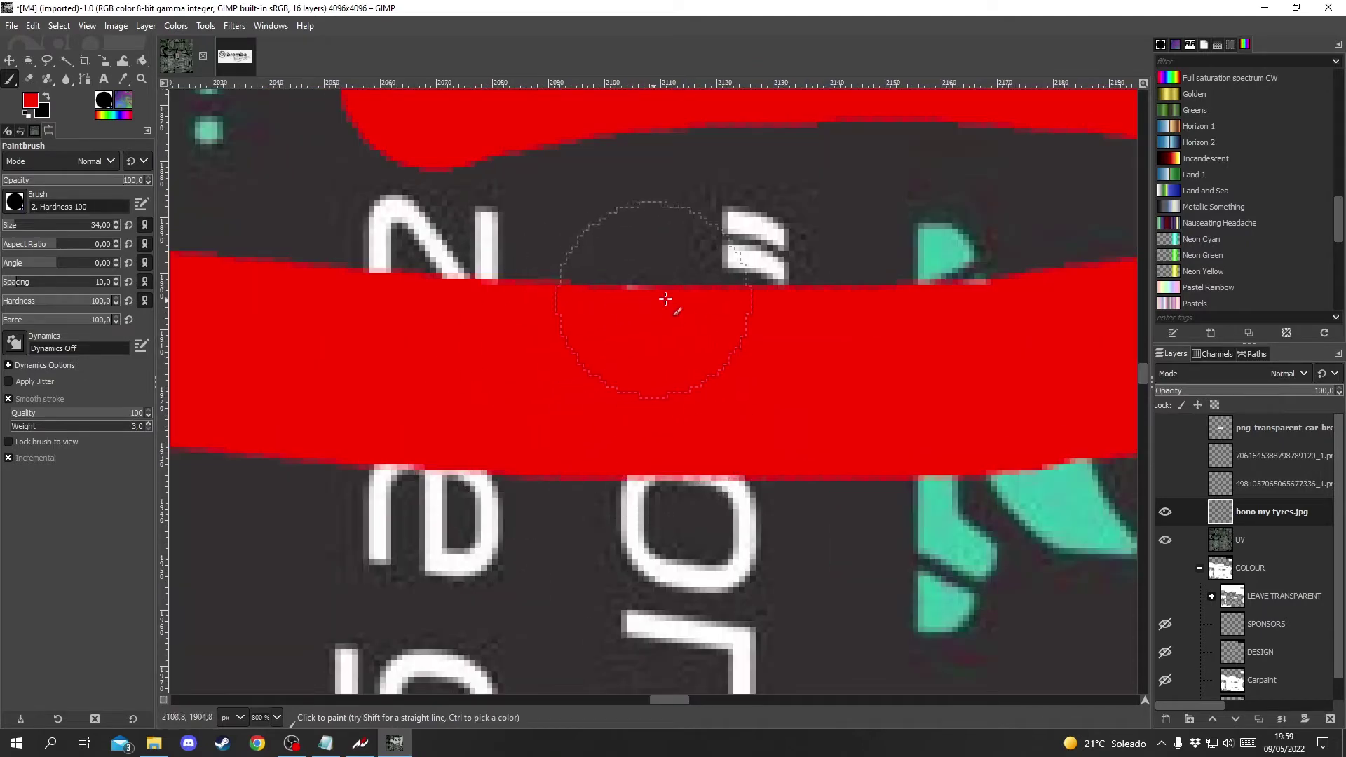
scroll(724, 381, down, 5)
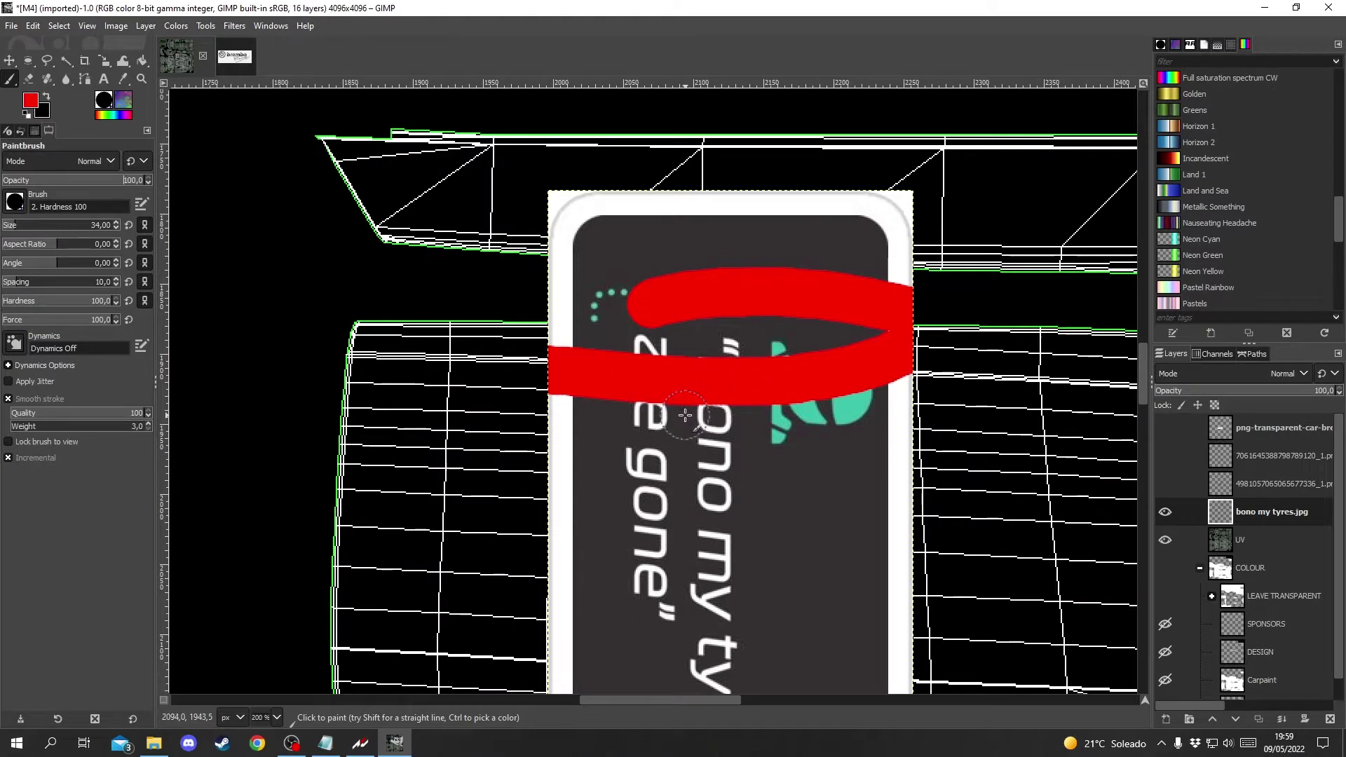
Step: Paint a red zigzag stroke over the sticker's lettering, and undo both brush strokes
drag(627, 480, 813, 620)
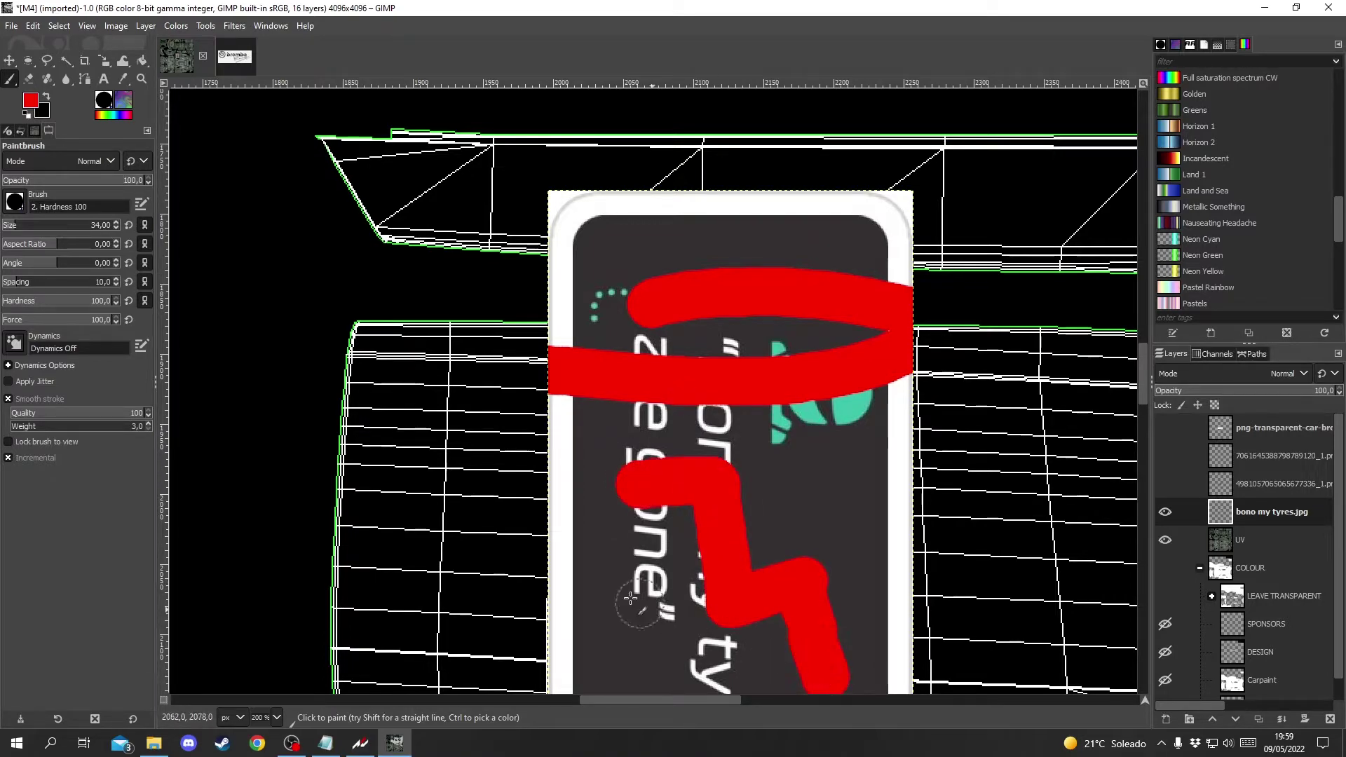
key(ctrl+z)
key(ctrl+z)
Step: Erase freehand over the upper part of the sticker with the size 34 hard-edged Eraser
key(1)
key(shift+e)
mouse_move(785, 538)
mouse_down()
mouse_move(628, 475)
mouse_move(783, 525)
mouse_move(638, 504)
mouse_move(653, 556)
mouse_move(617, 489)
mouse_move(714, 482)
mouse_move(681, 492)
mouse_move(708, 429)
mouse_move(657, 460)
mouse_move(709, 521)
mouse_move(691, 426)
mouse_move(723, 582)
mouse_move(678, 466)
mouse_move(705, 482)
mouse_move(719, 460)
mouse_move(696, 434)
mouse_move(738, 506)
mouse_move(701, 471)
mouse_move(564, 498)
mouse_move(707, 500)
mouse_move(715, 550)
mouse_move(625, 538)
mouse_up()
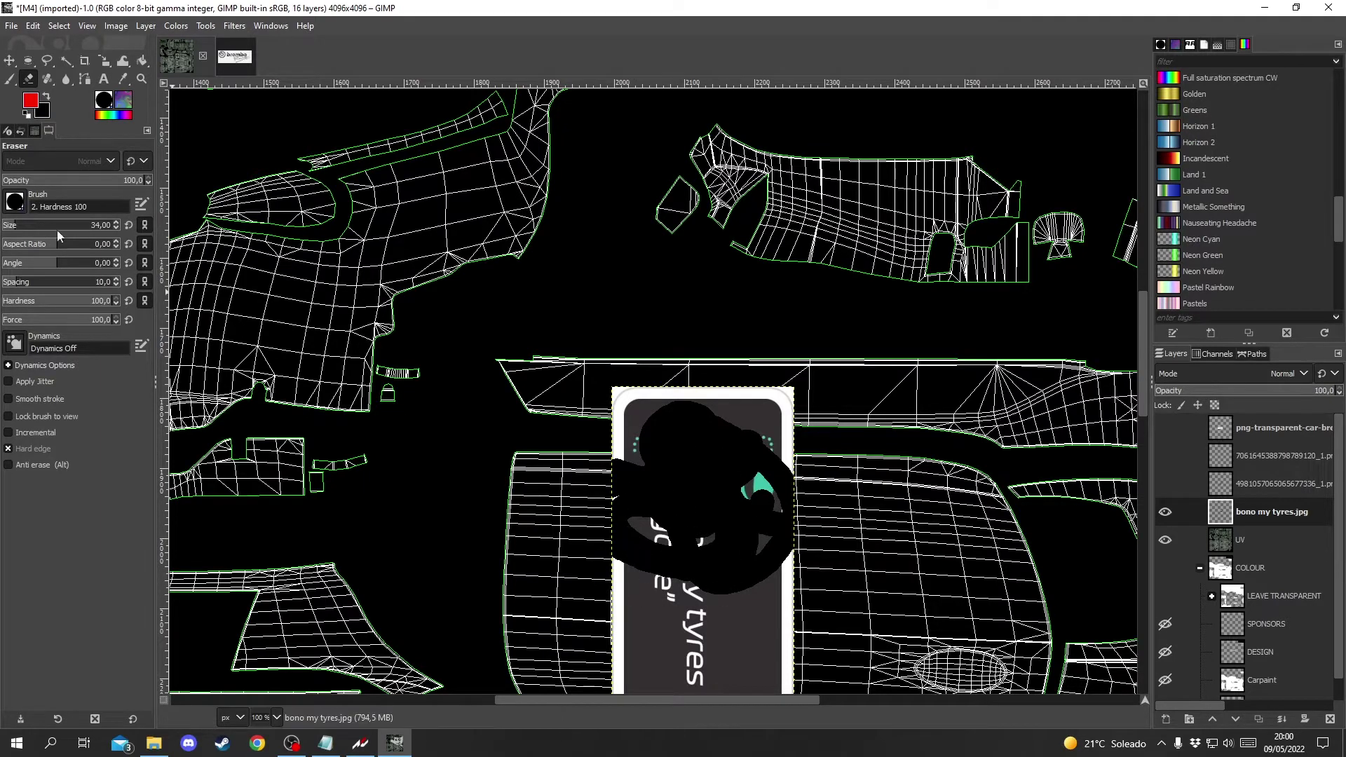
Step: Swap the foreground and background colours, try another eraser stroke on the sticker, and undo all the eraser strokes
click(47, 102)
mouse_move(691, 463)
mouse_down()
mouse_move(708, 532)
mouse_move(664, 485)
mouse_move(708, 464)
mouse_move(675, 482)
mouse_move(686, 484)
mouse_move(649, 443)
mouse_move(661, 404)
mouse_move(730, 437)
mouse_move(652, 415)
mouse_move(703, 456)
mouse_up()
key(ctrl+z)
key(ctrl+z)
key(ctrl+z)
key(ctrl+z)
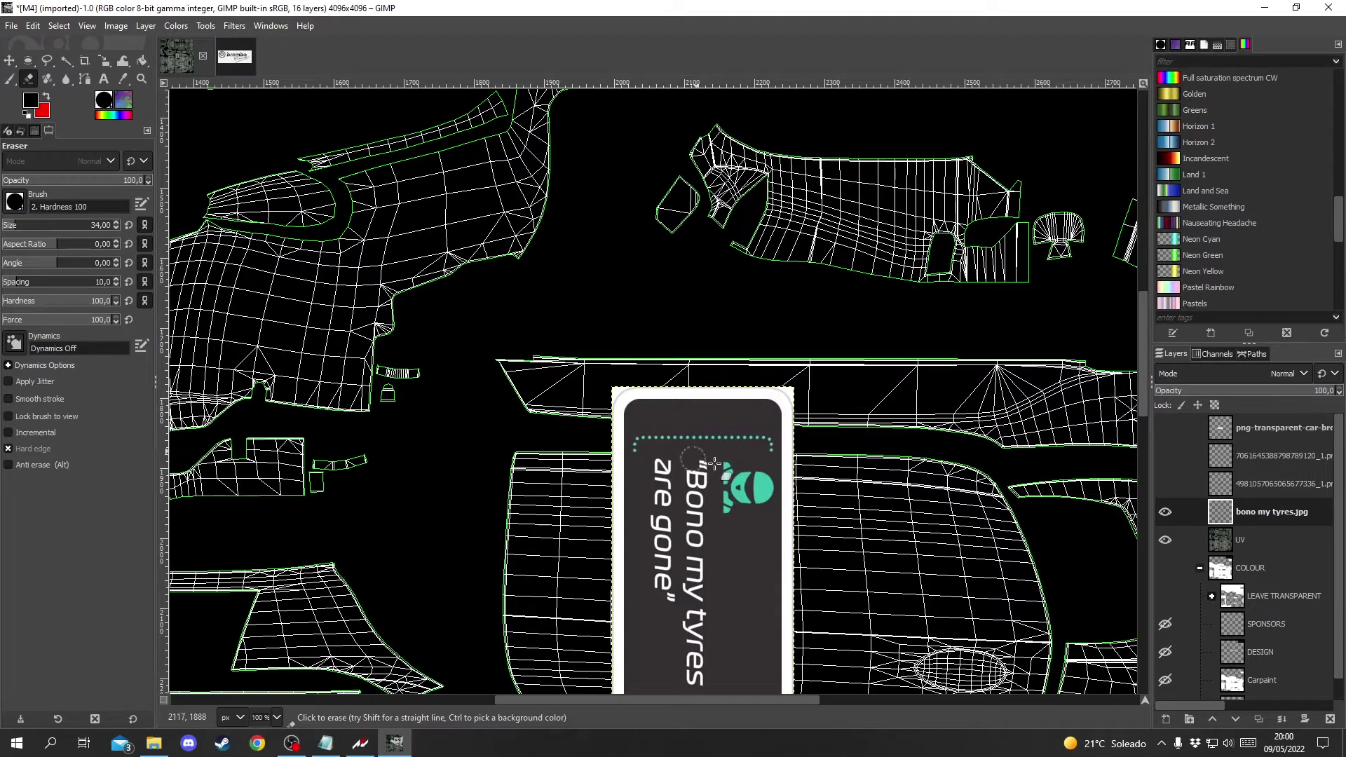
Step: Add an alpha channel to the bono my tyres.jpg layer and try the Eraser on it
right_click(1277, 513)
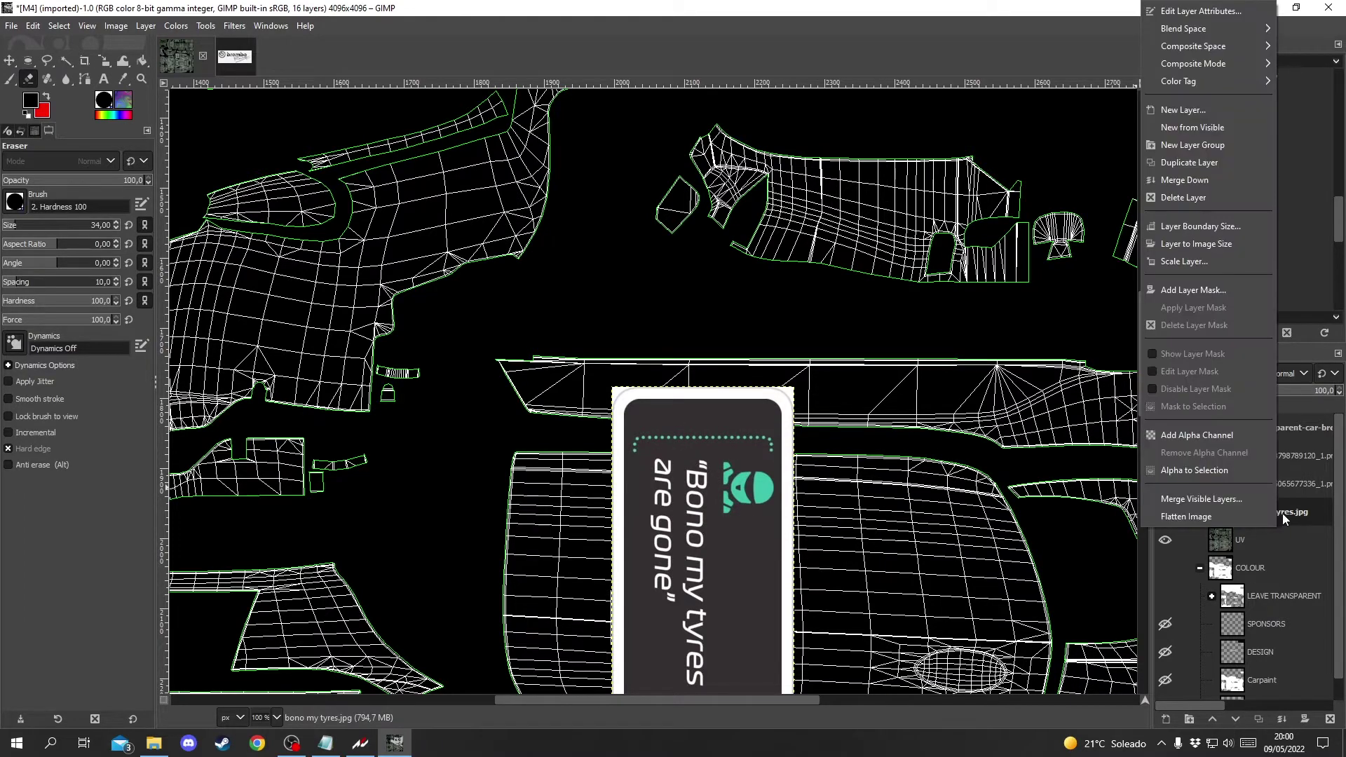
click(1200, 436)
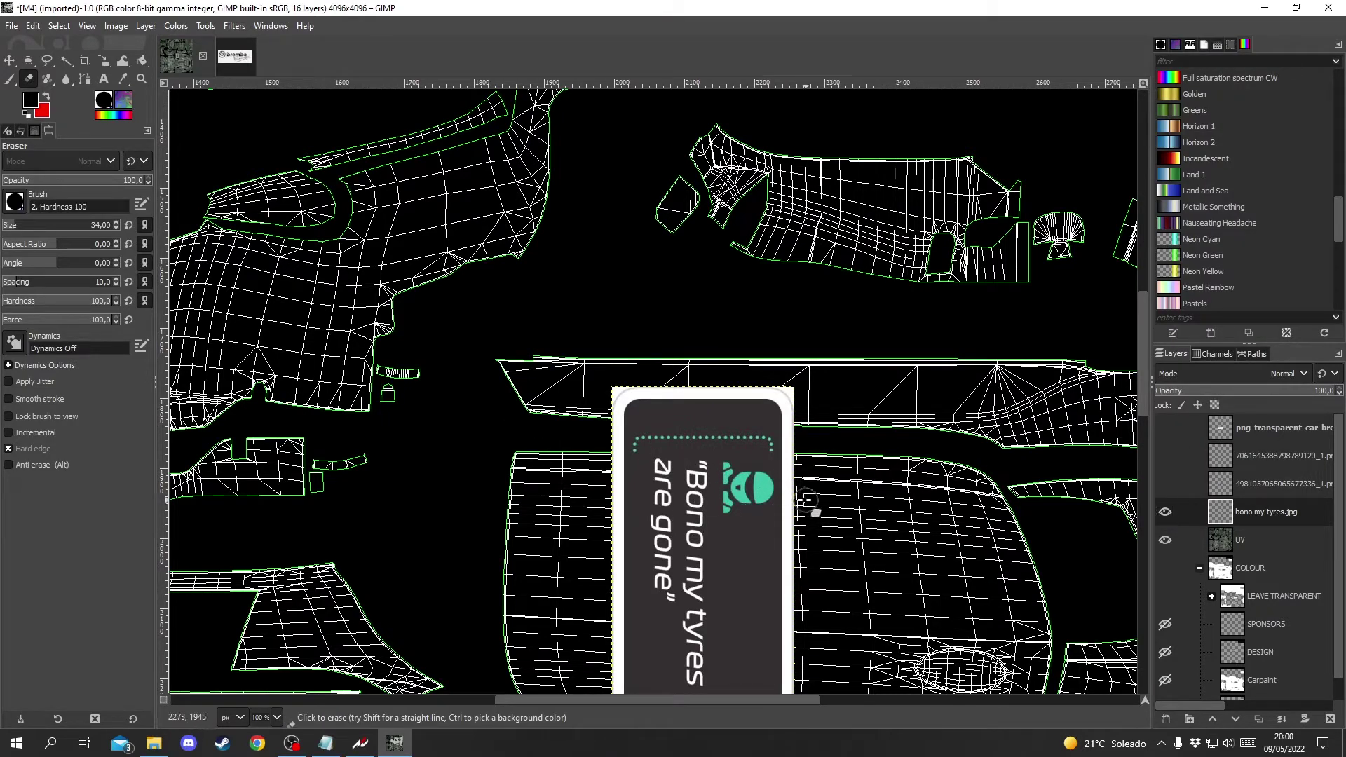
mouse_move(807, 501)
mouse_down()
mouse_move(517, 497)
mouse_move(521, 483)
mouse_move(844, 471)
mouse_move(459, 454)
mouse_move(856, 444)
mouse_up()
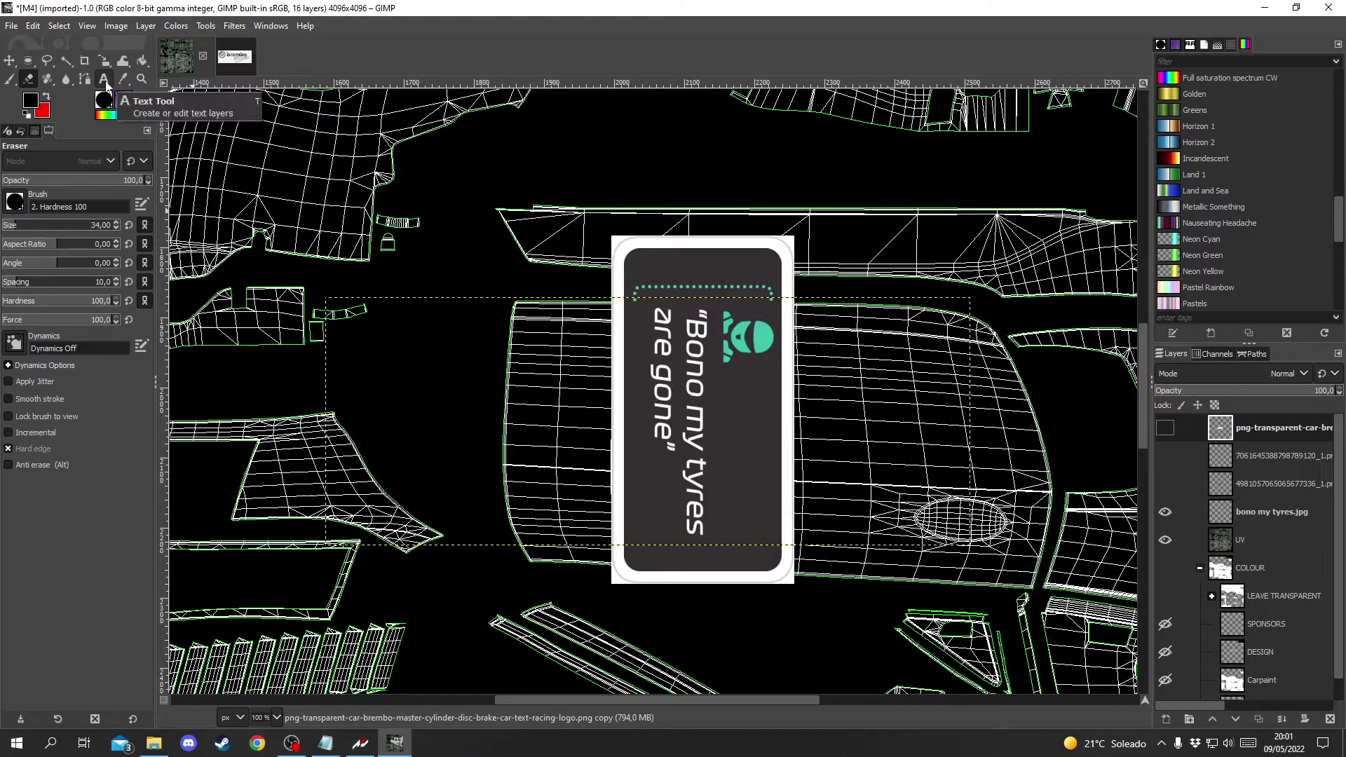
Step: Draw a nine-anchor open path over the word "tyres" on the bono my tyres.jpg layer and bend one segment into a curve
click(87, 75)
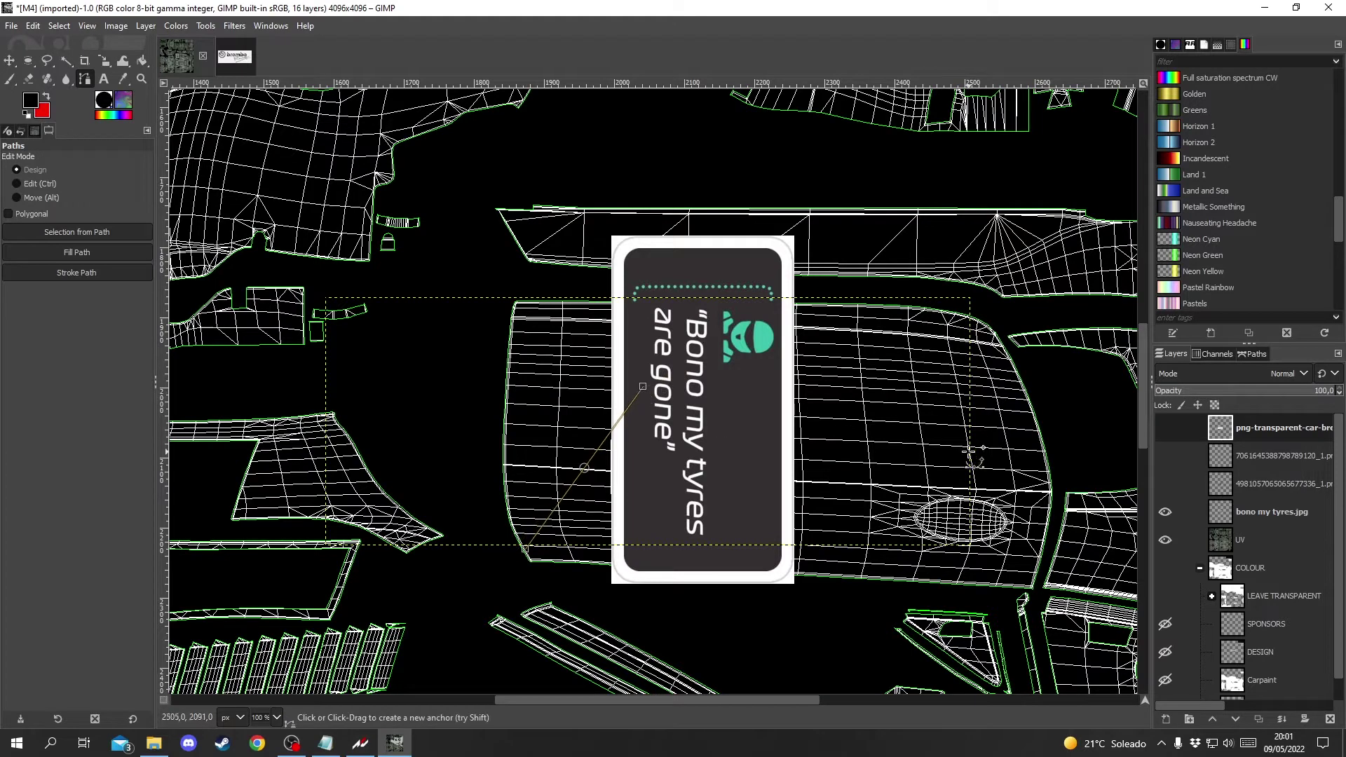
click(1188, 524)
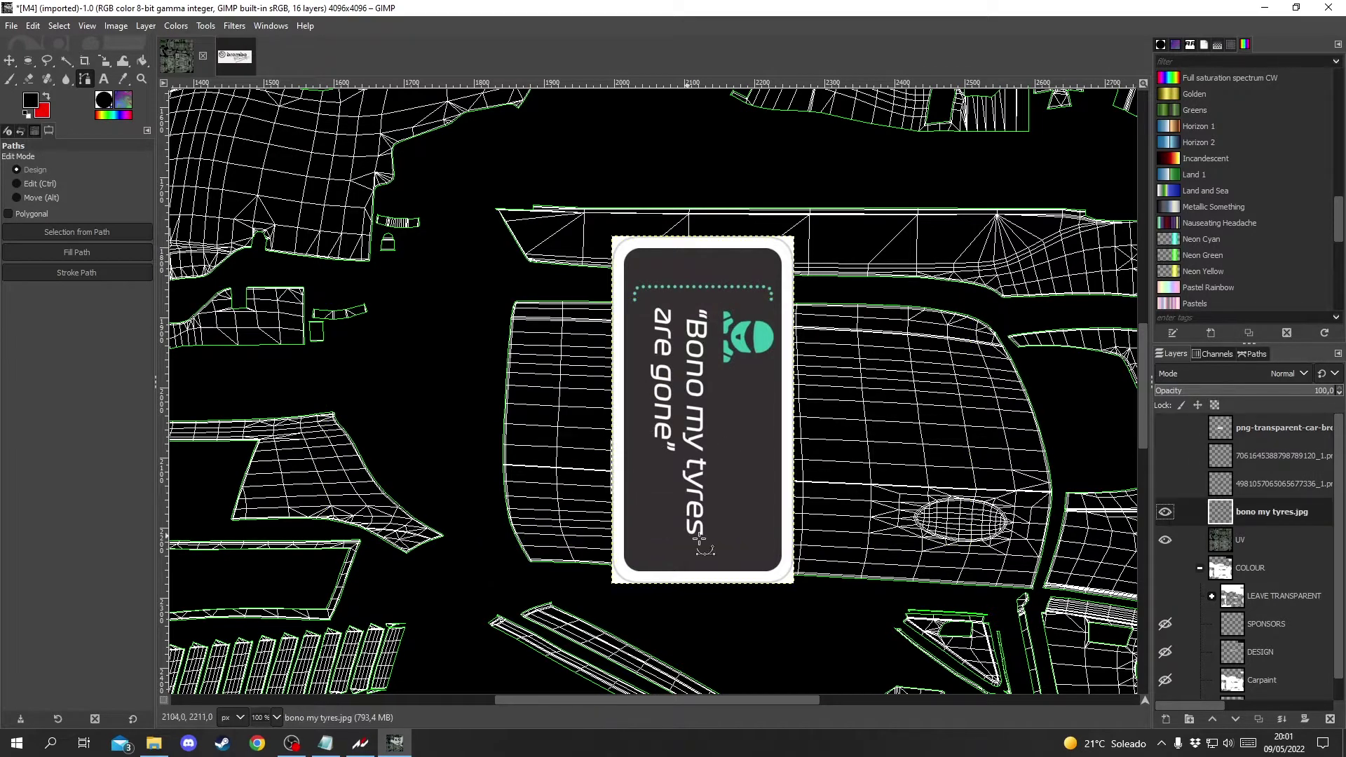
click(719, 542)
click(670, 518)
click(673, 452)
click(733, 439)
click(746, 499)
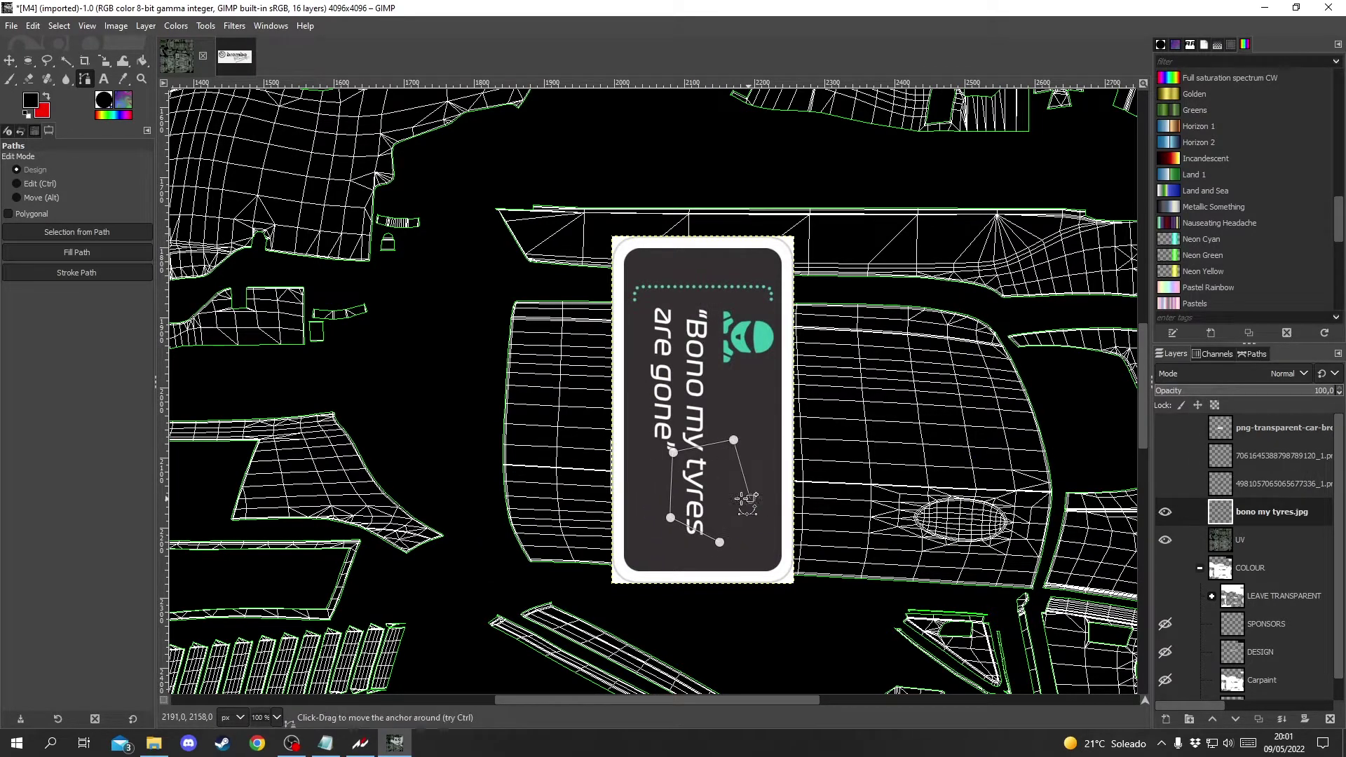
click(700, 483)
click(770, 535)
click(744, 558)
click(720, 521)
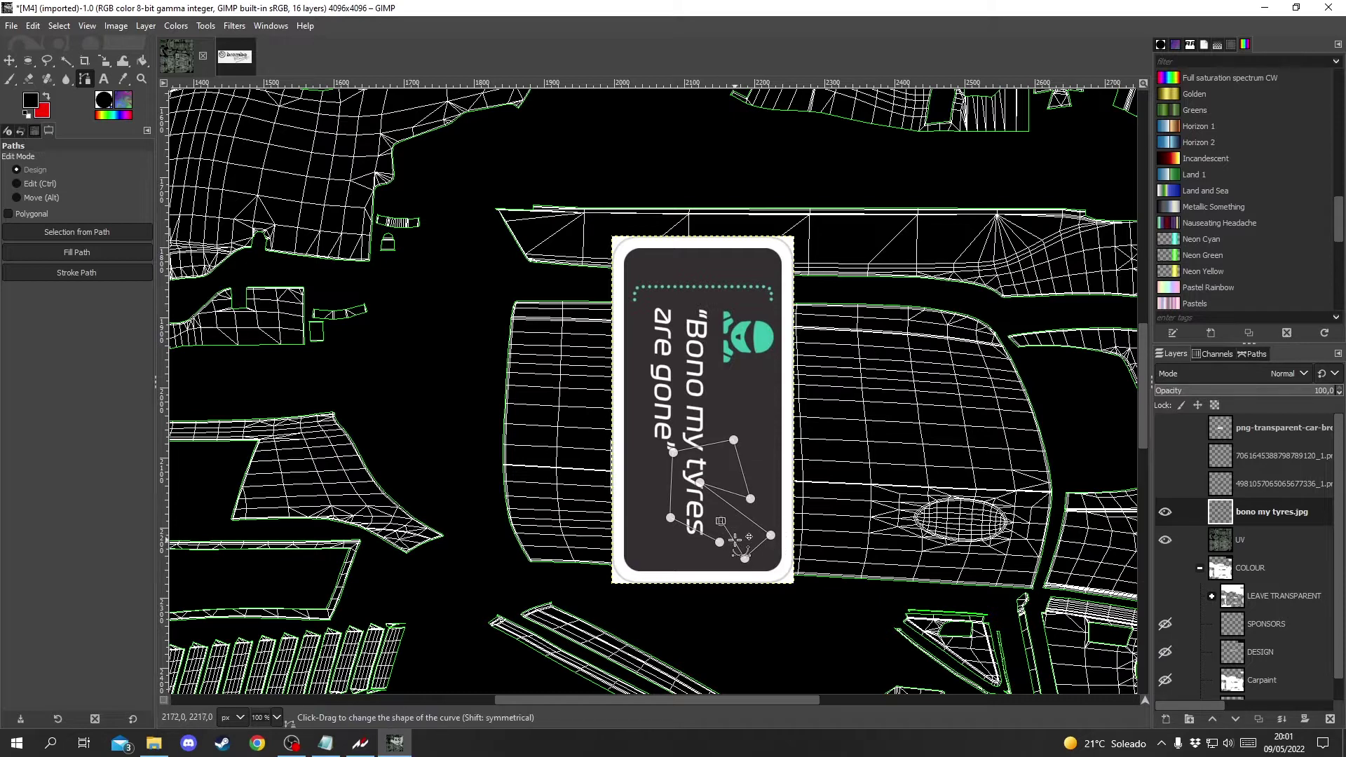
drag(703, 446, 607, 435)
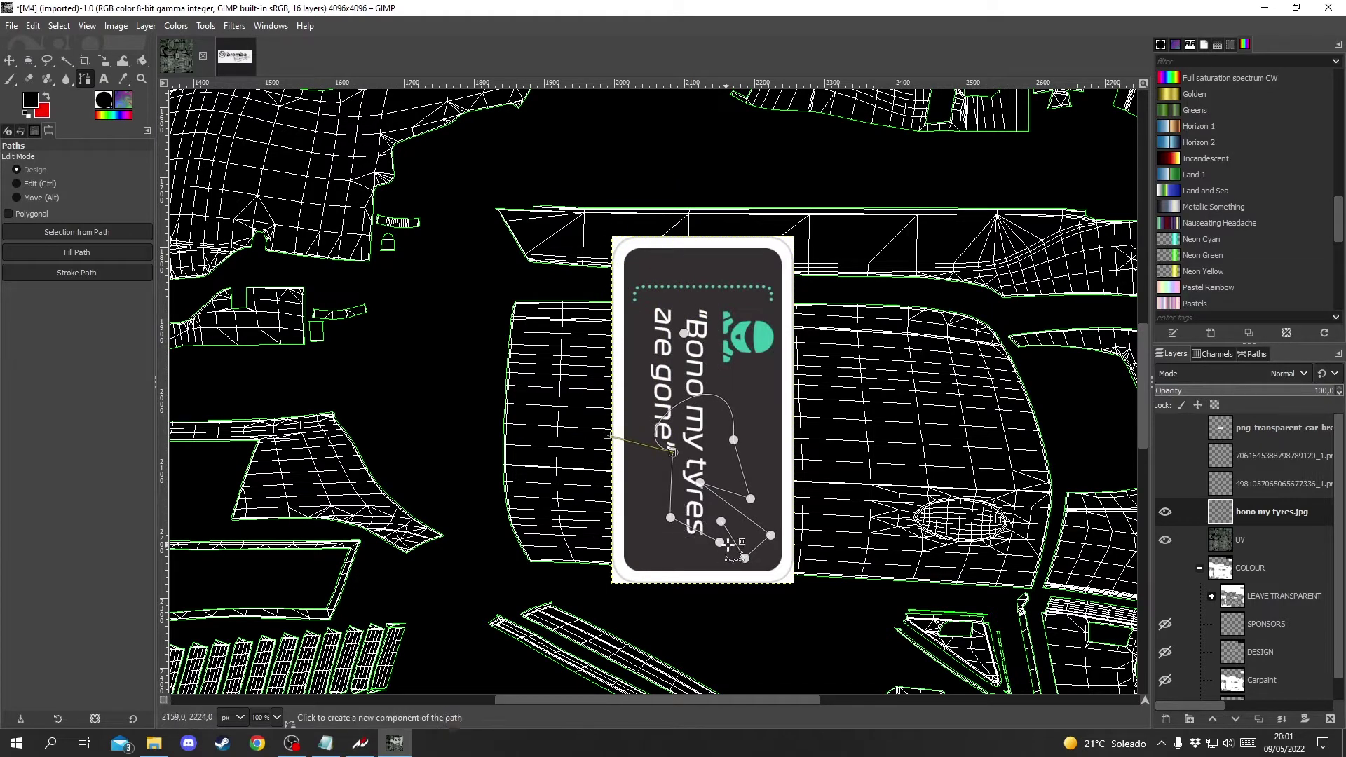
Step: Convert the drawn path on the sticker into a selection
key(ctrl)
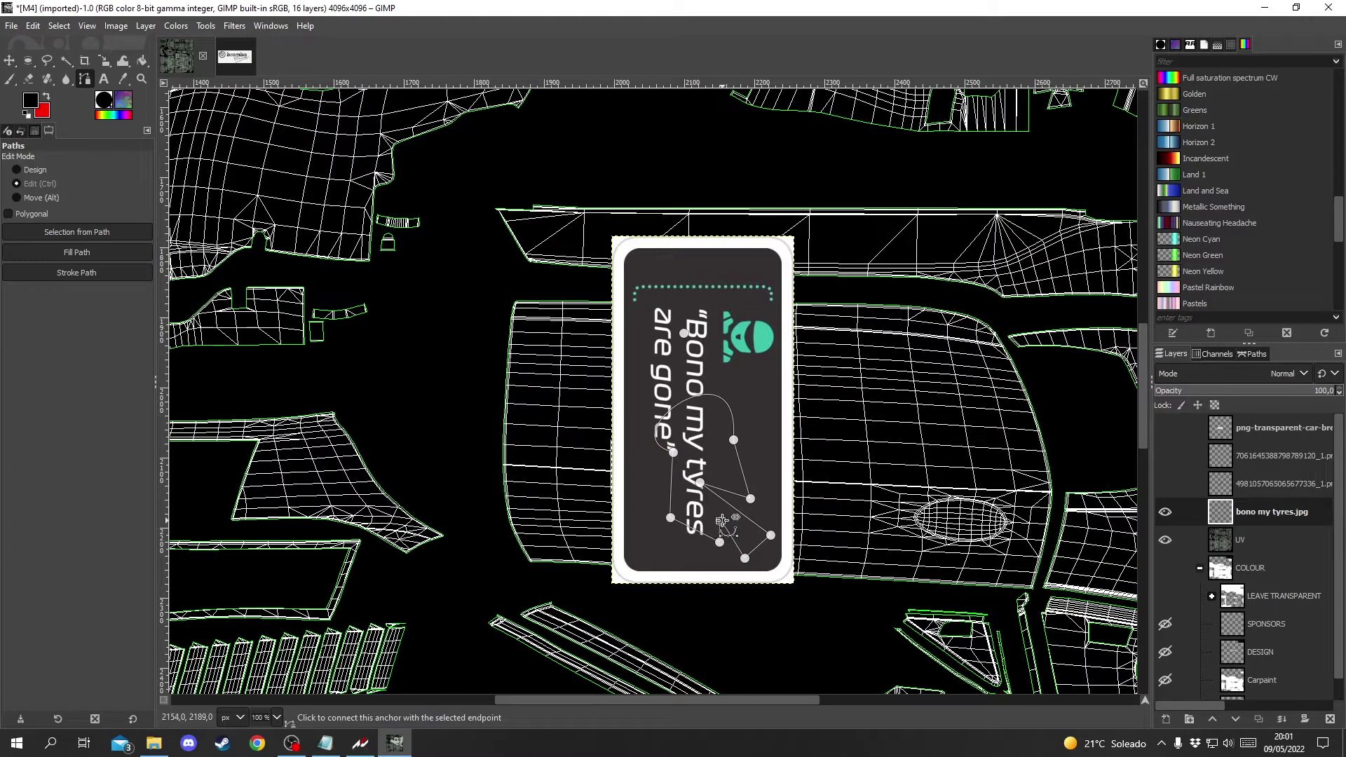
right_click(687, 451)
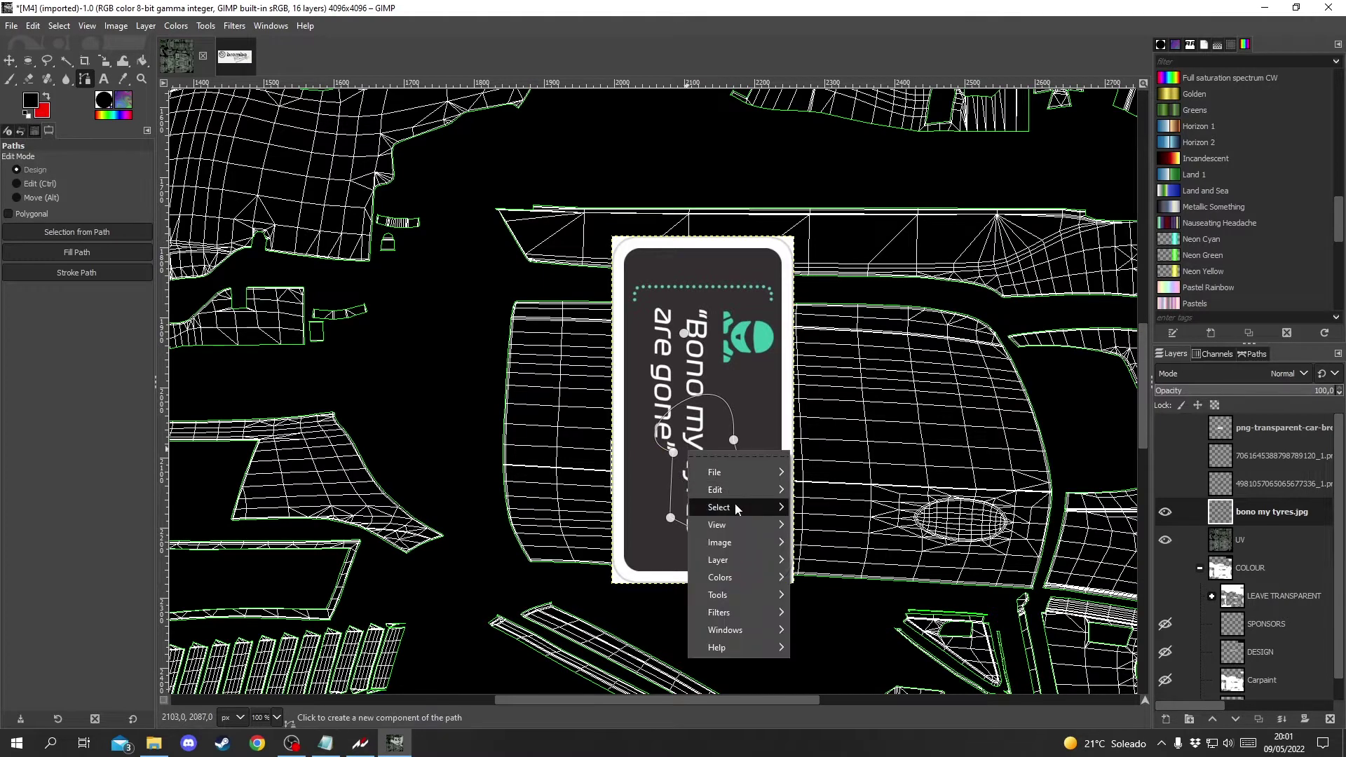
mouse_move(734, 508)
click(811, 519)
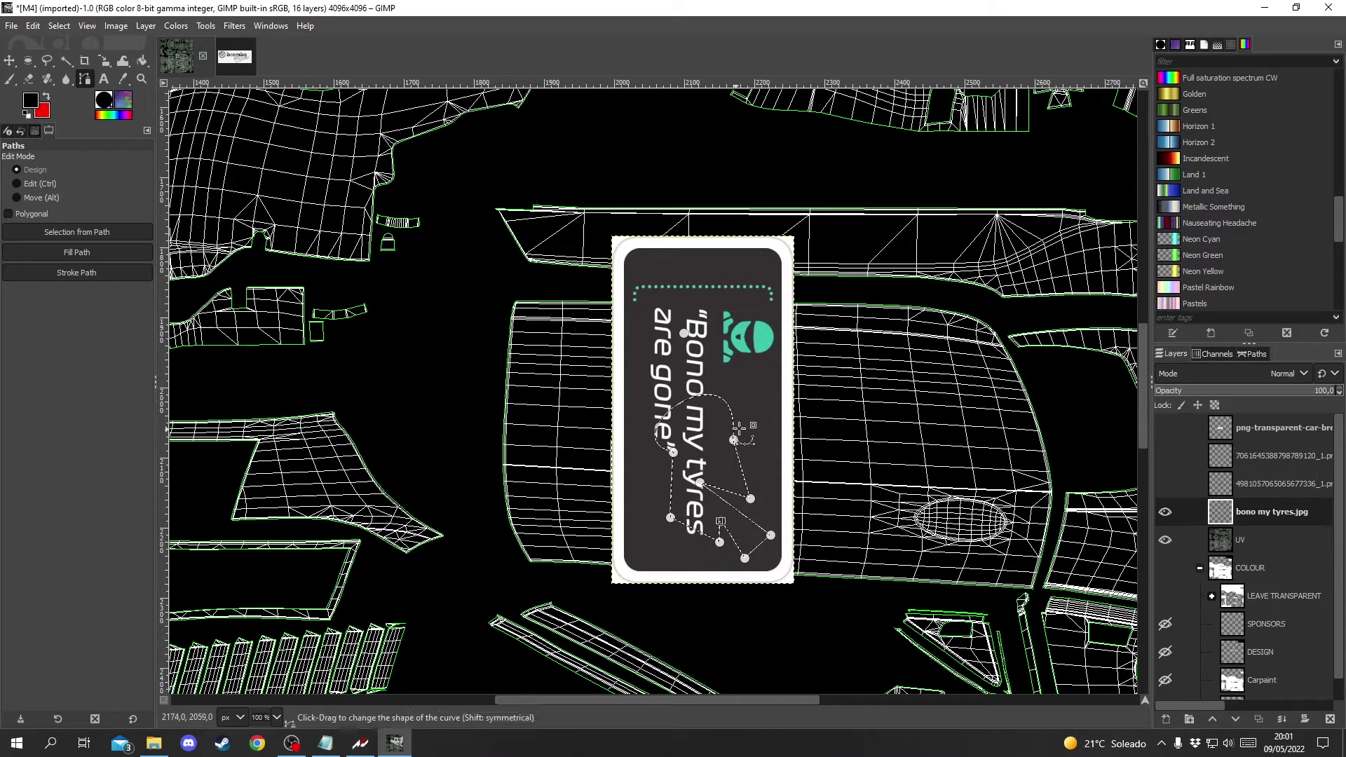
Step: Create a text box across the middle of the sticker containing the placeholder text "ugfjhgfhjgfjhfjhgf"
key(t)
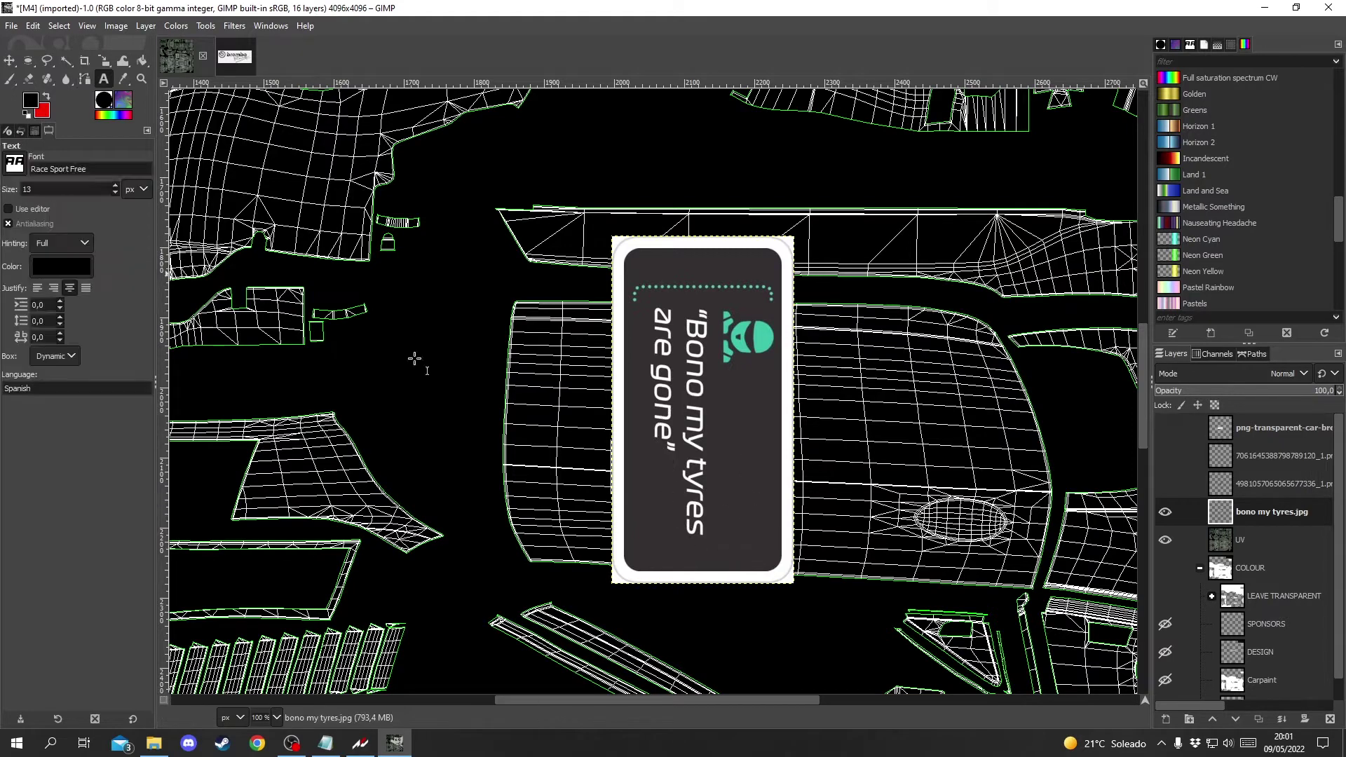
drag(581, 368, 800, 523)
text(ugfjhgfhjgfjhfjhgf)
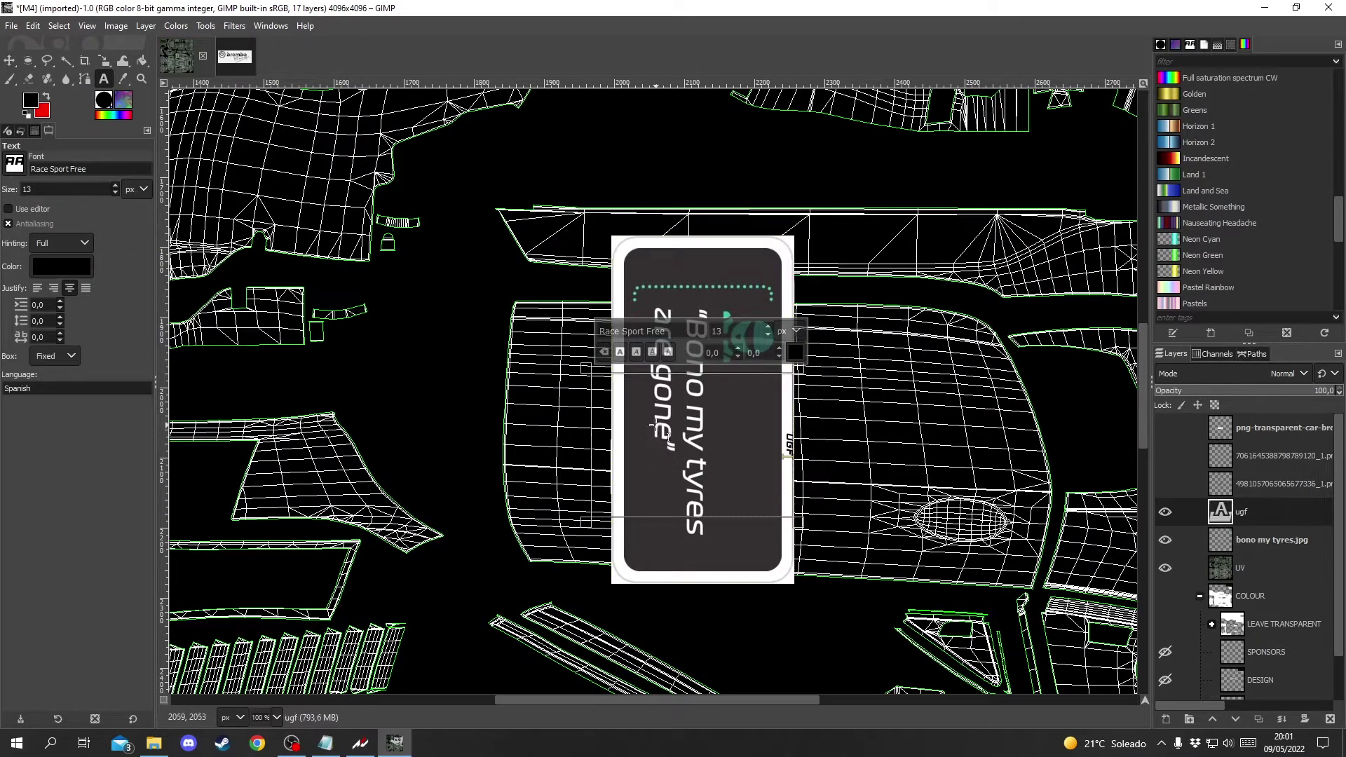
Step: Make the placeholder text run horizontally, try a font size of 100, and set the size to 51 px
click(9, 209)
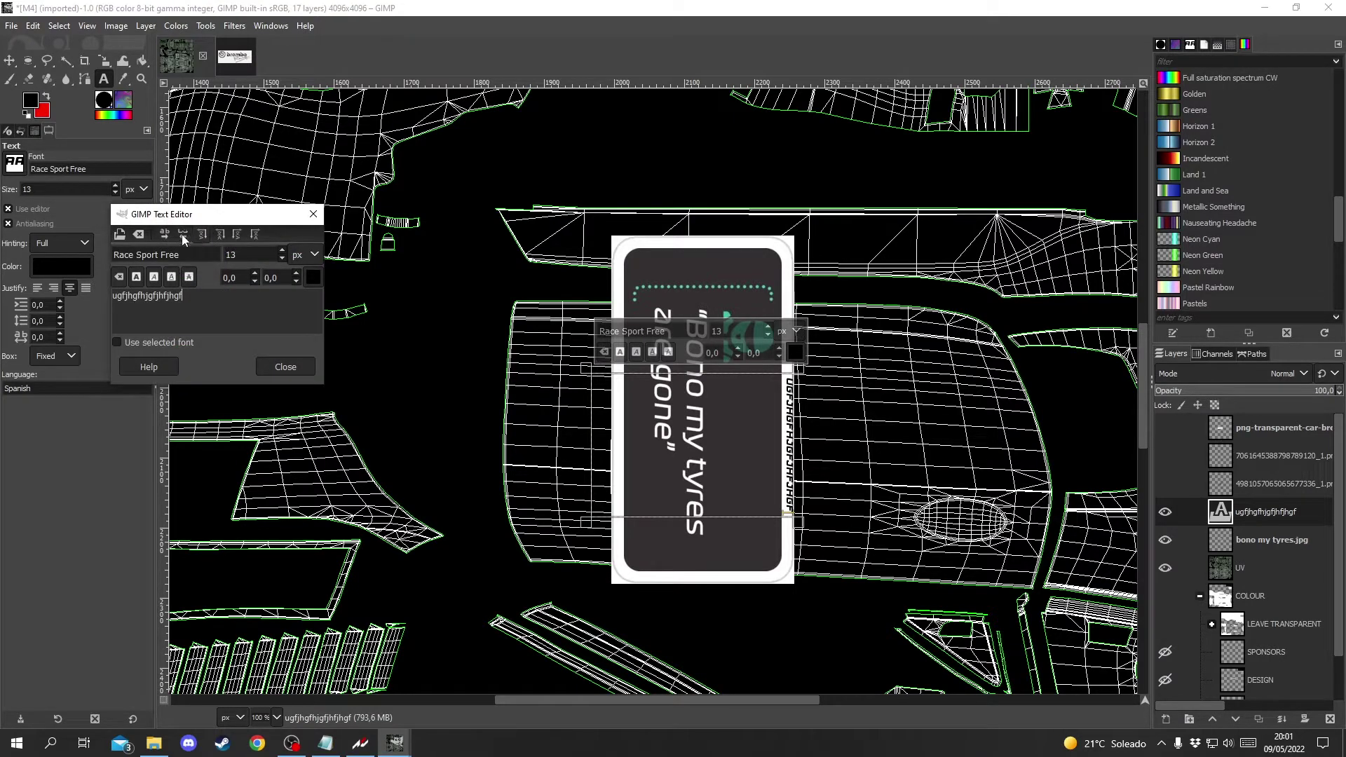
double_click(238, 255)
text(100)
click(284, 367)
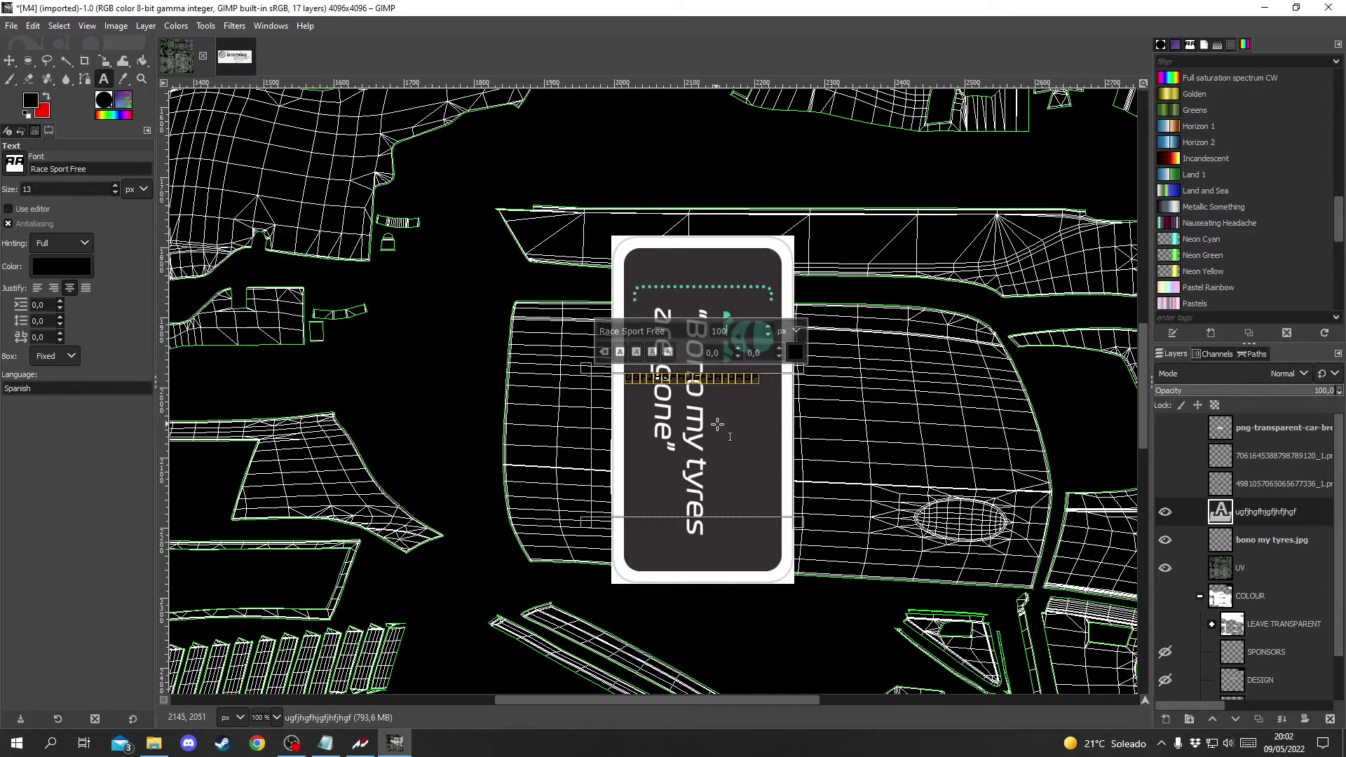
click(116, 187)
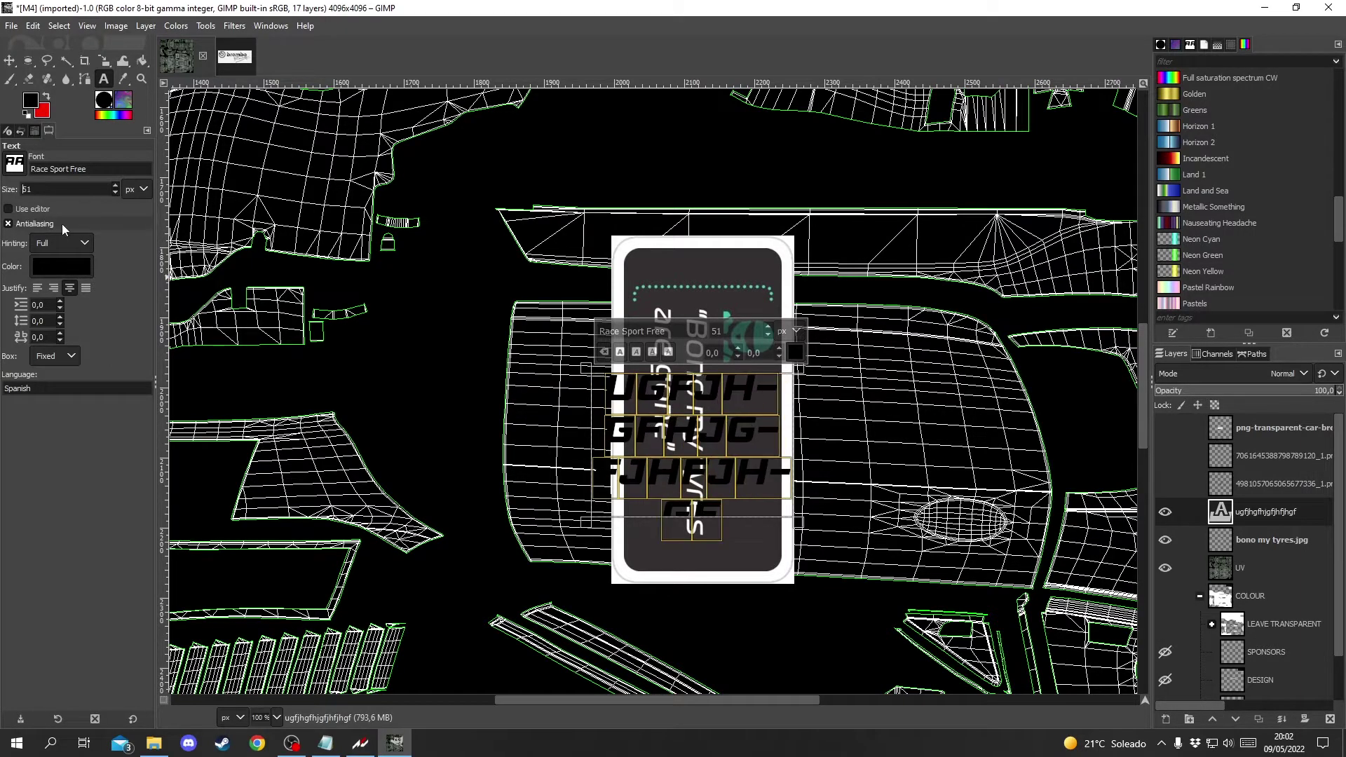
Step: Change the colour of the placeholder text to red (ff0000)
click(63, 265)
click(174, 343)
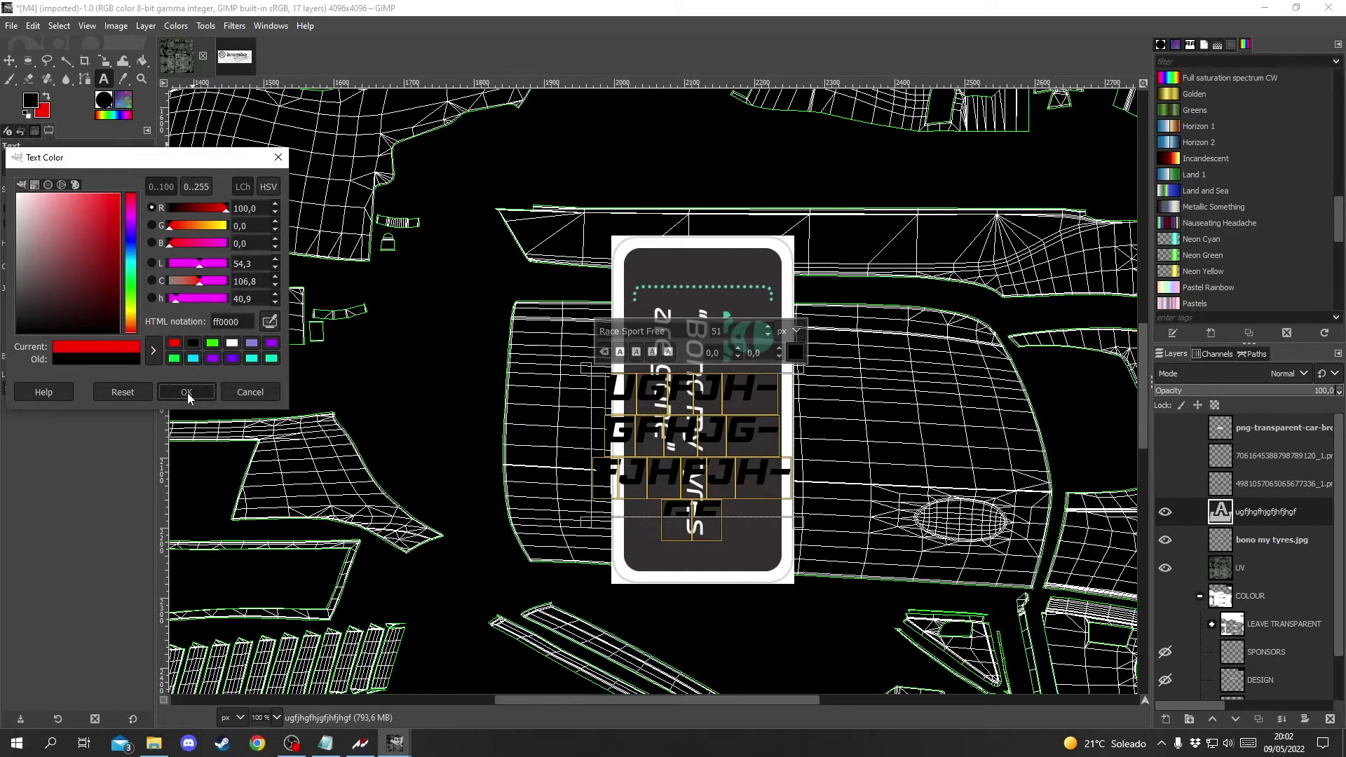
click(187, 392)
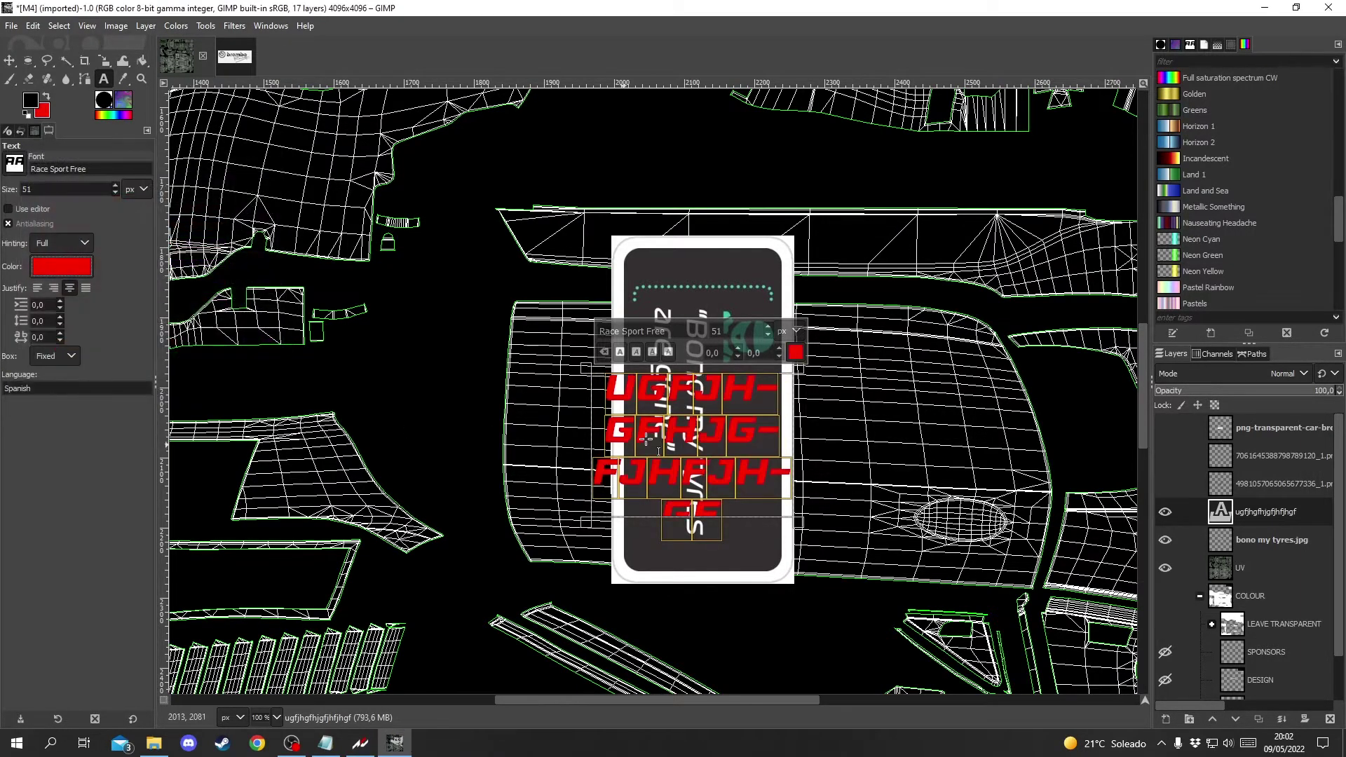
Step: Try the right-to-left, vertical and left-to-right directions on the placeholder text in the text editor, then close the editor
click(20, 209)
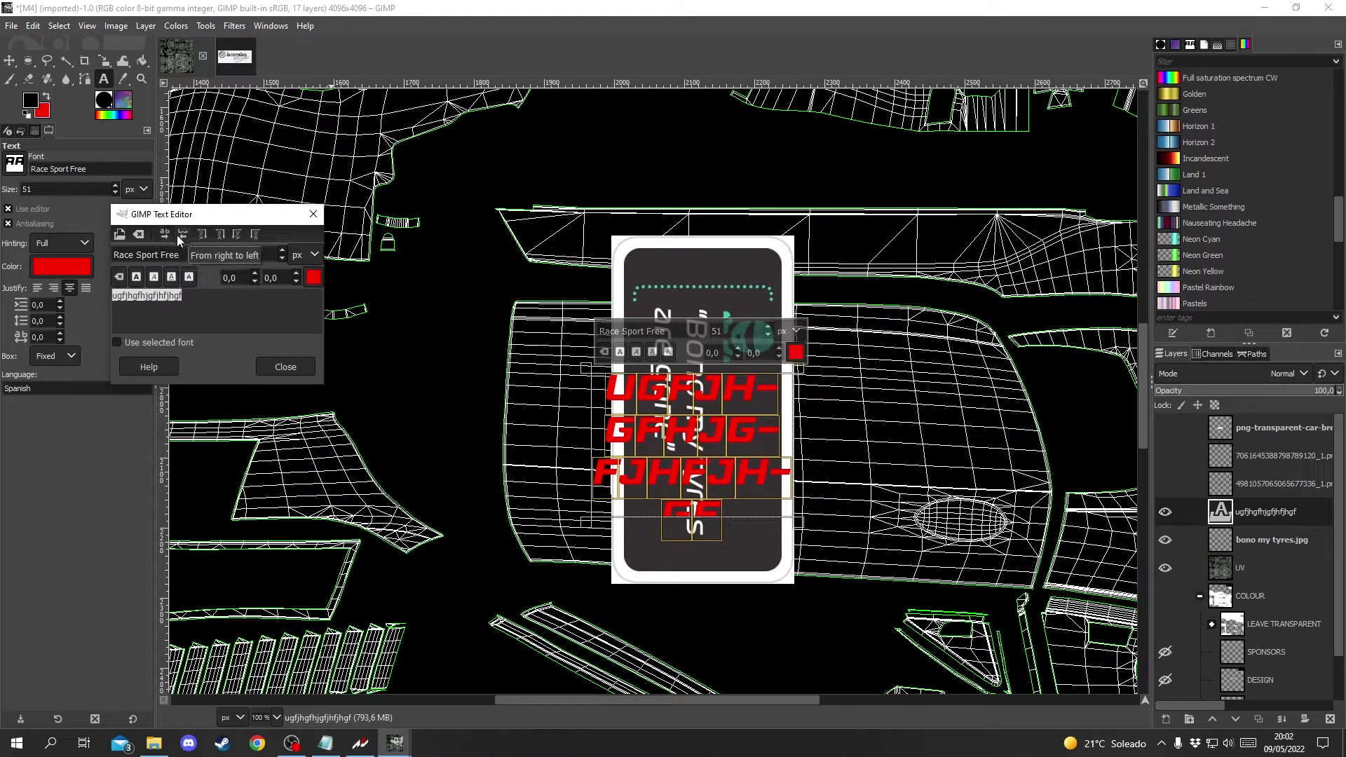
click(180, 237)
click(221, 235)
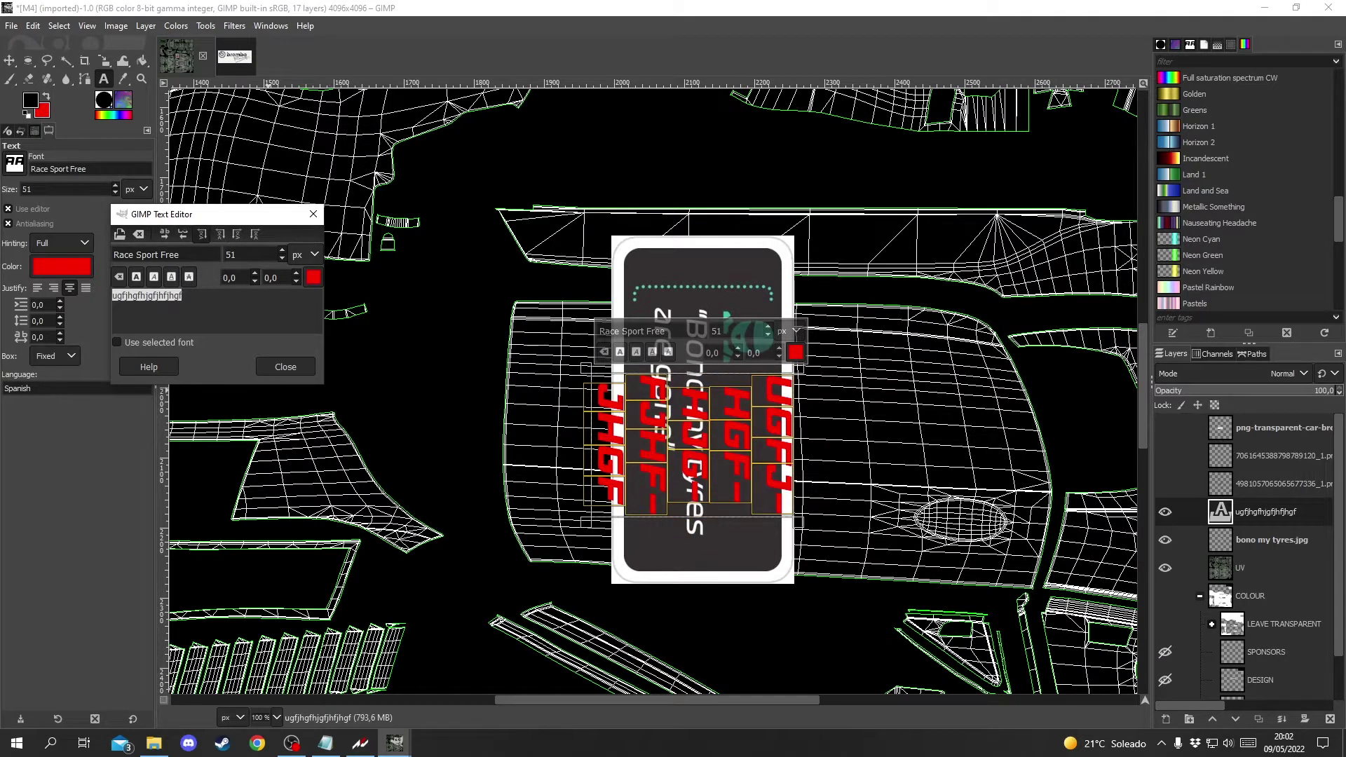
click(236, 235)
click(254, 235)
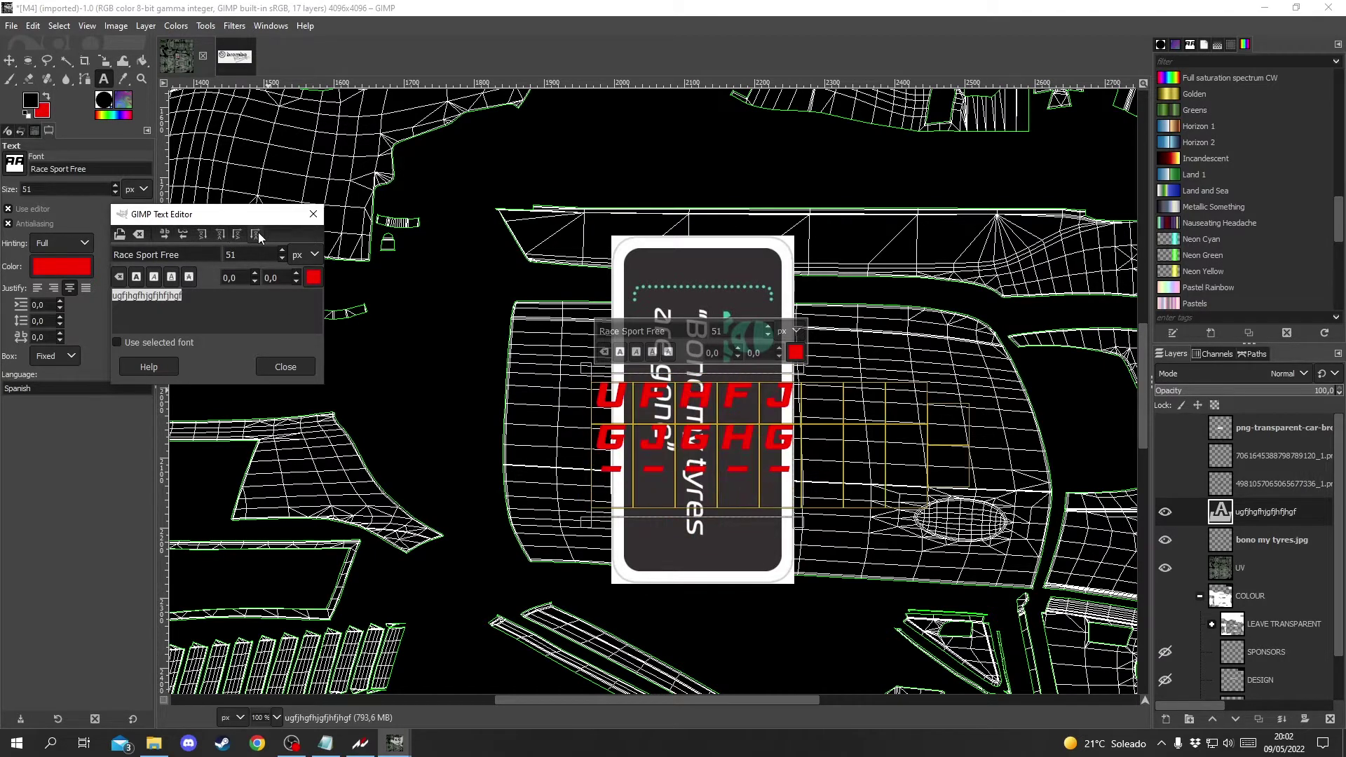
click(164, 234)
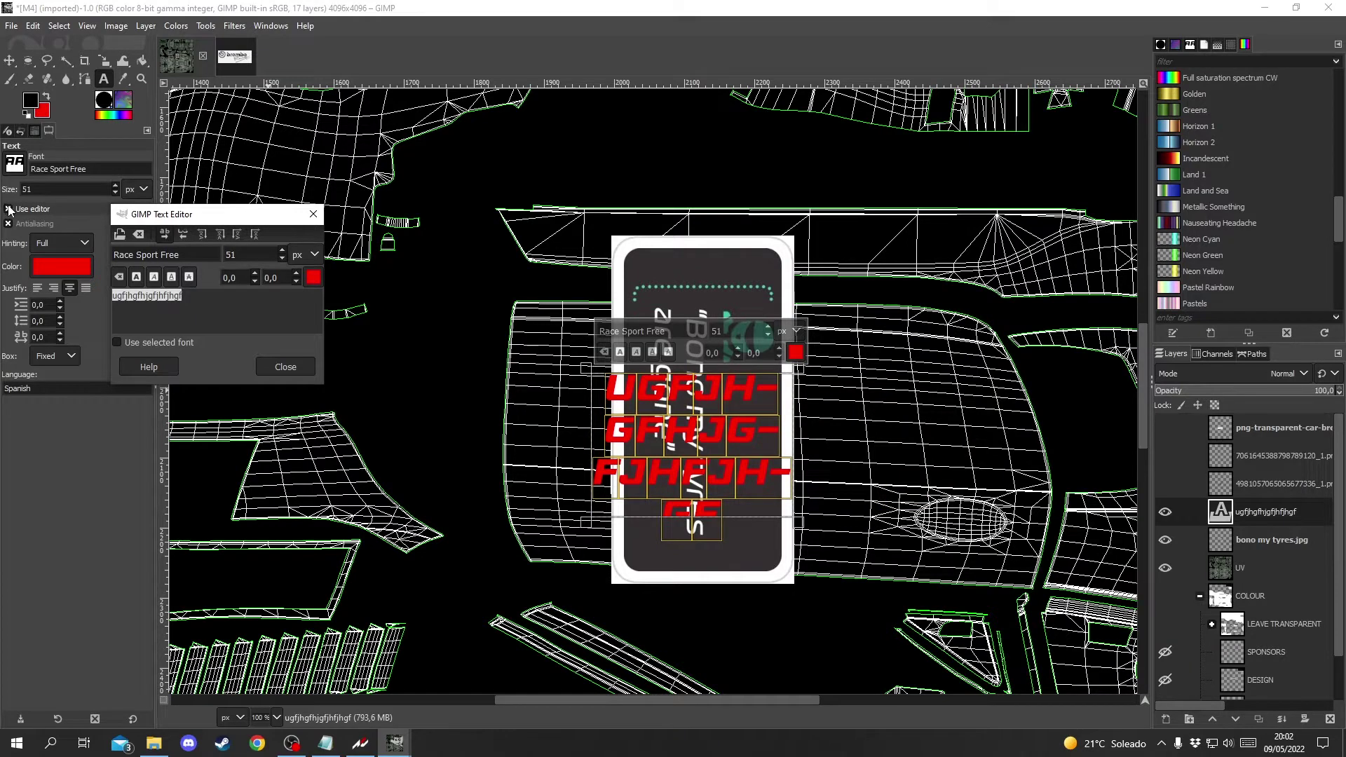
click(314, 214)
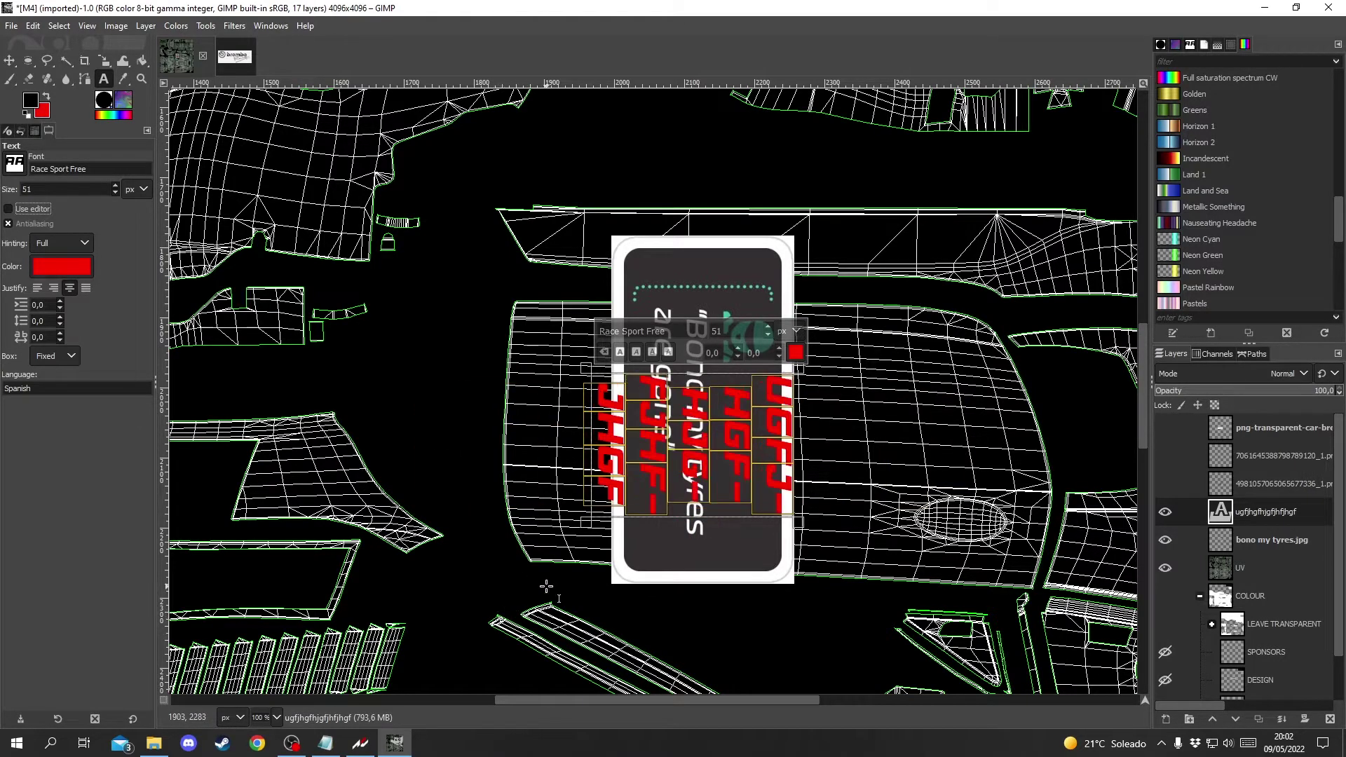
Step: Undo the text edits until the placeholder text layer is removed
key(ctrl+z)
key(ctrl+z)
key(ctrl+z)
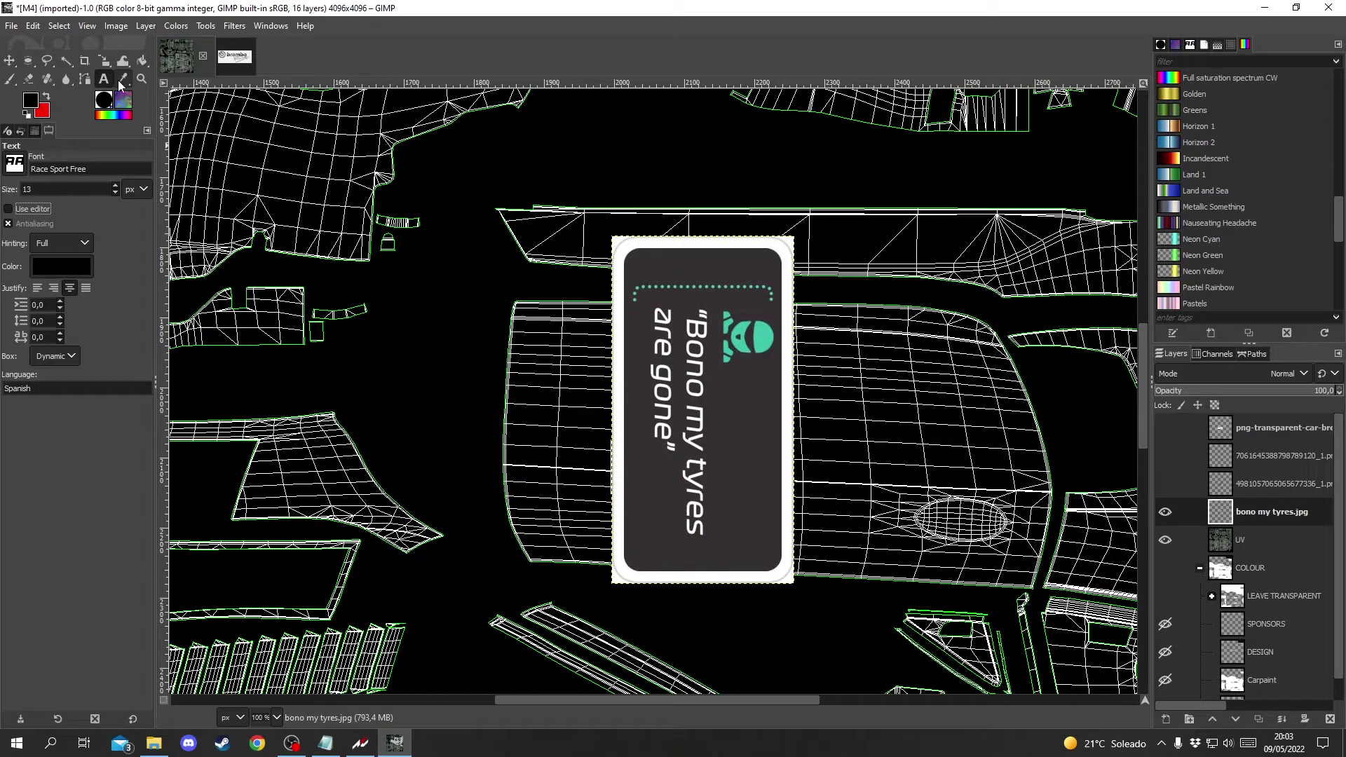
Step: Sample the sticker's dark grey as the foreground colour and switch to the Flip tool with horizontal direction
click(121, 80)
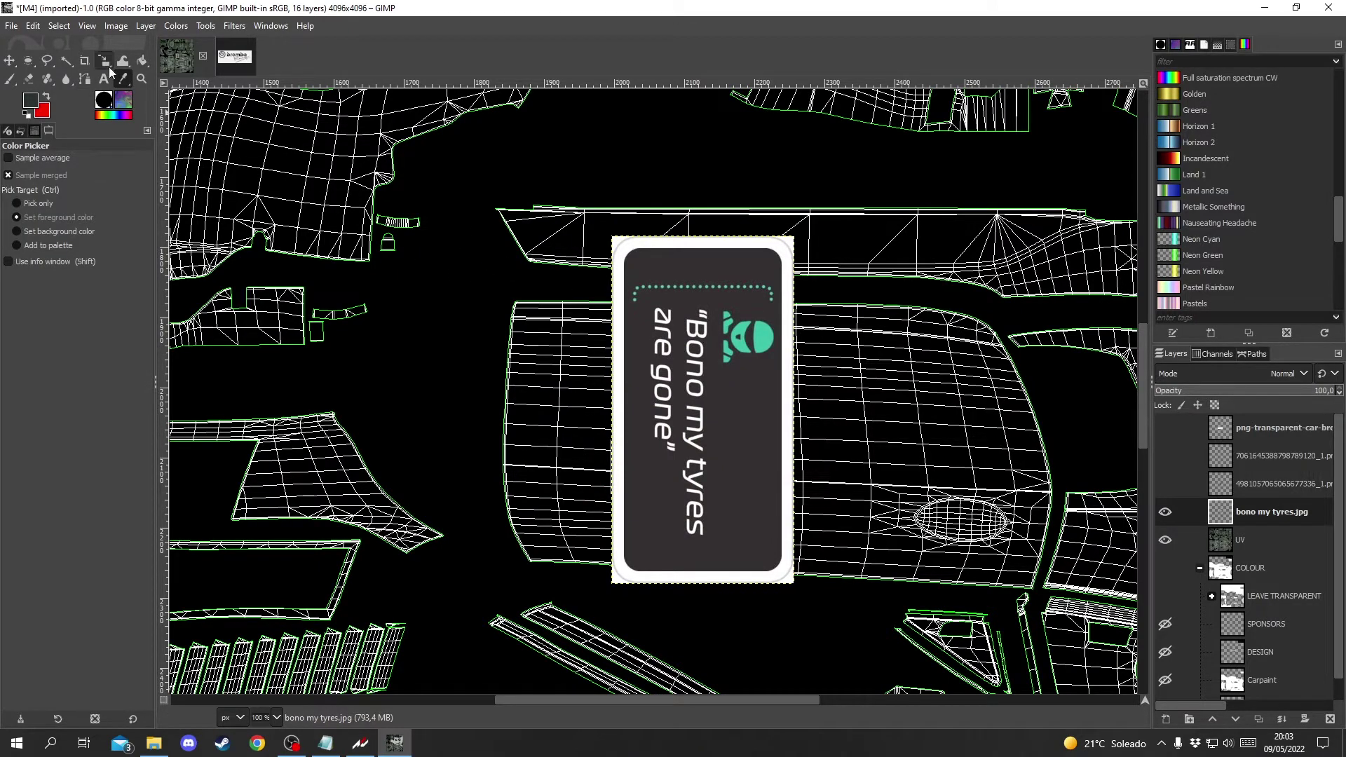
right_click(108, 68)
click(150, 129)
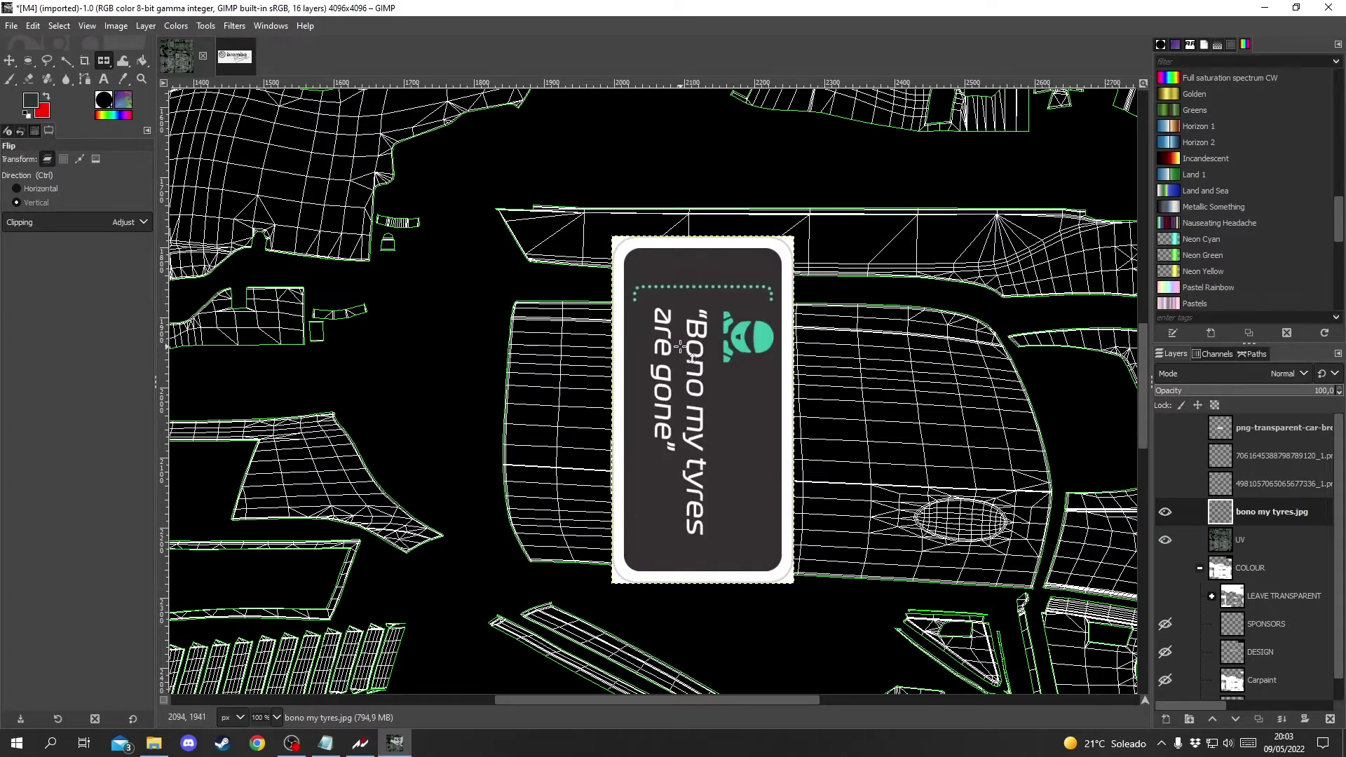
key(ctrl)
click(146, 26)
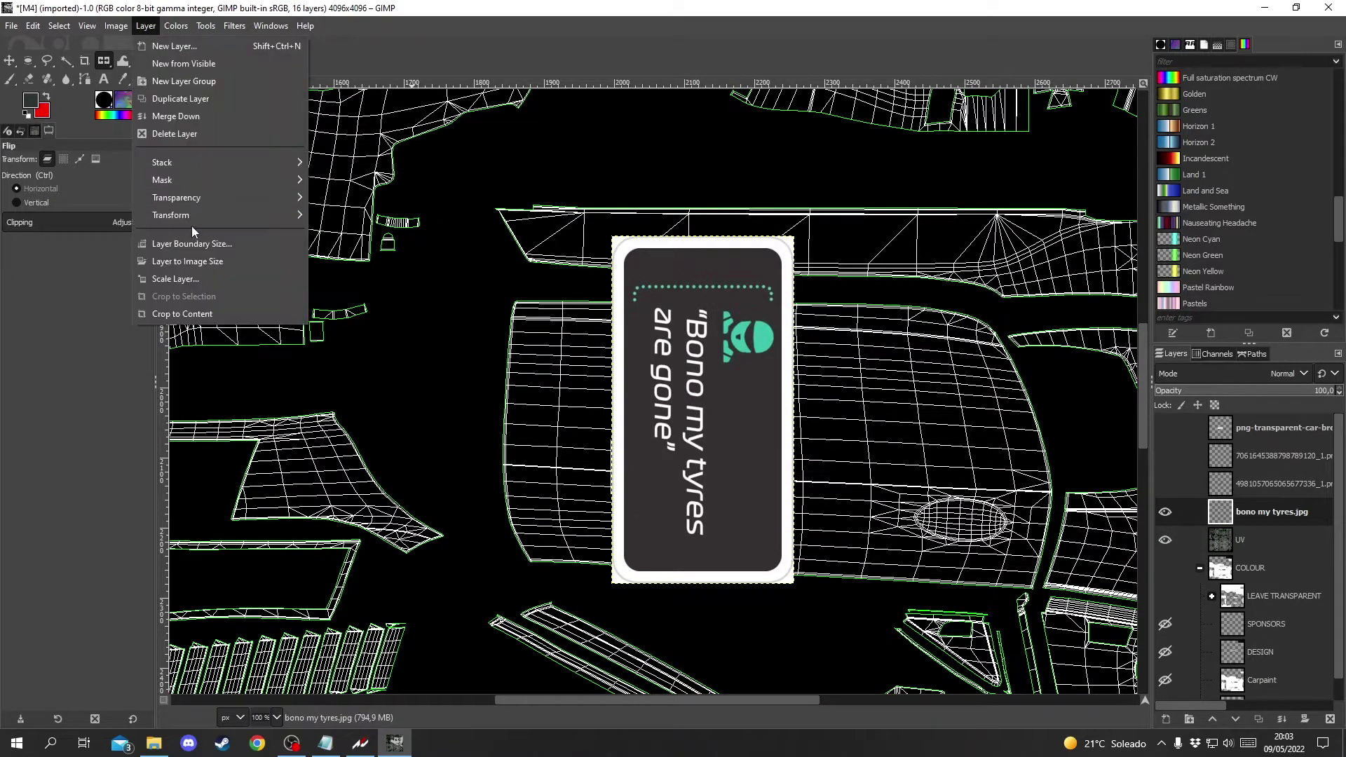
mouse_move(211, 221)
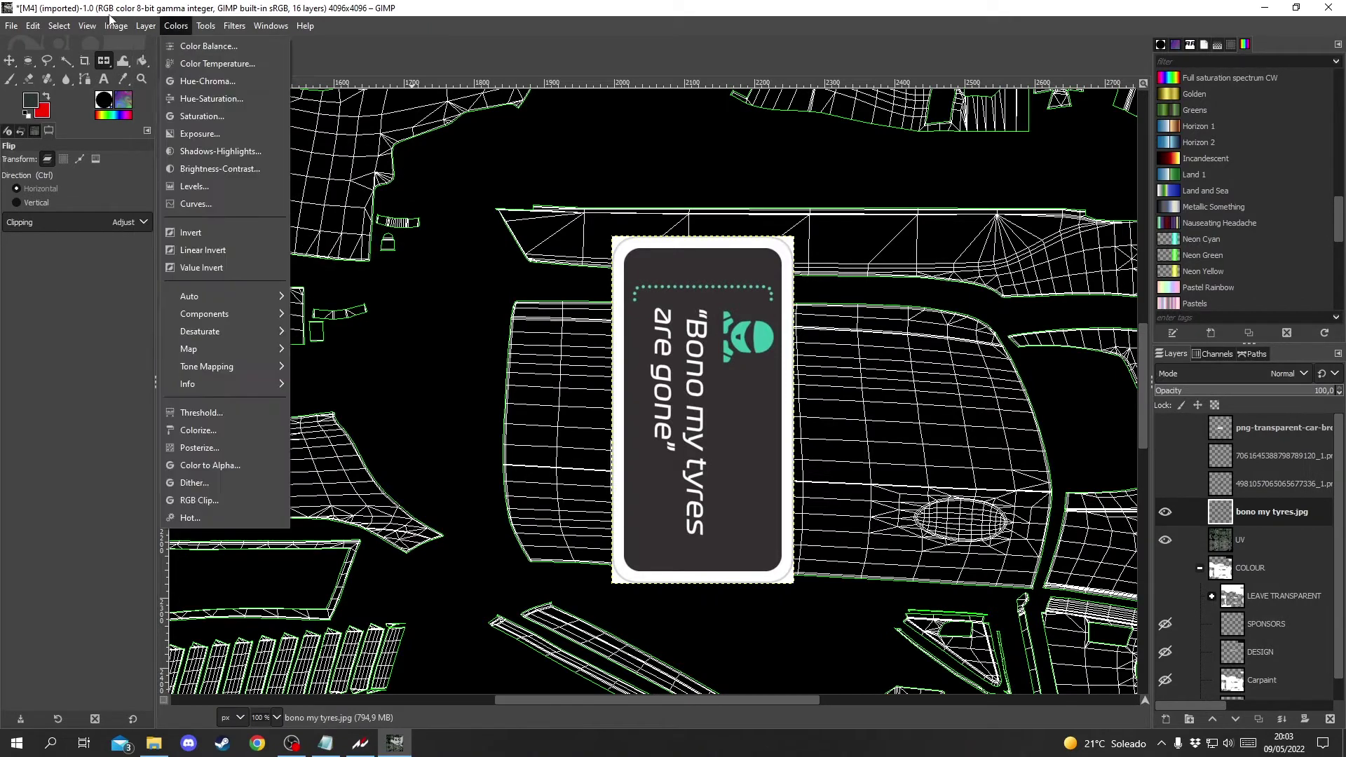
mouse_move(115, 26)
mouse_move(139, 140)
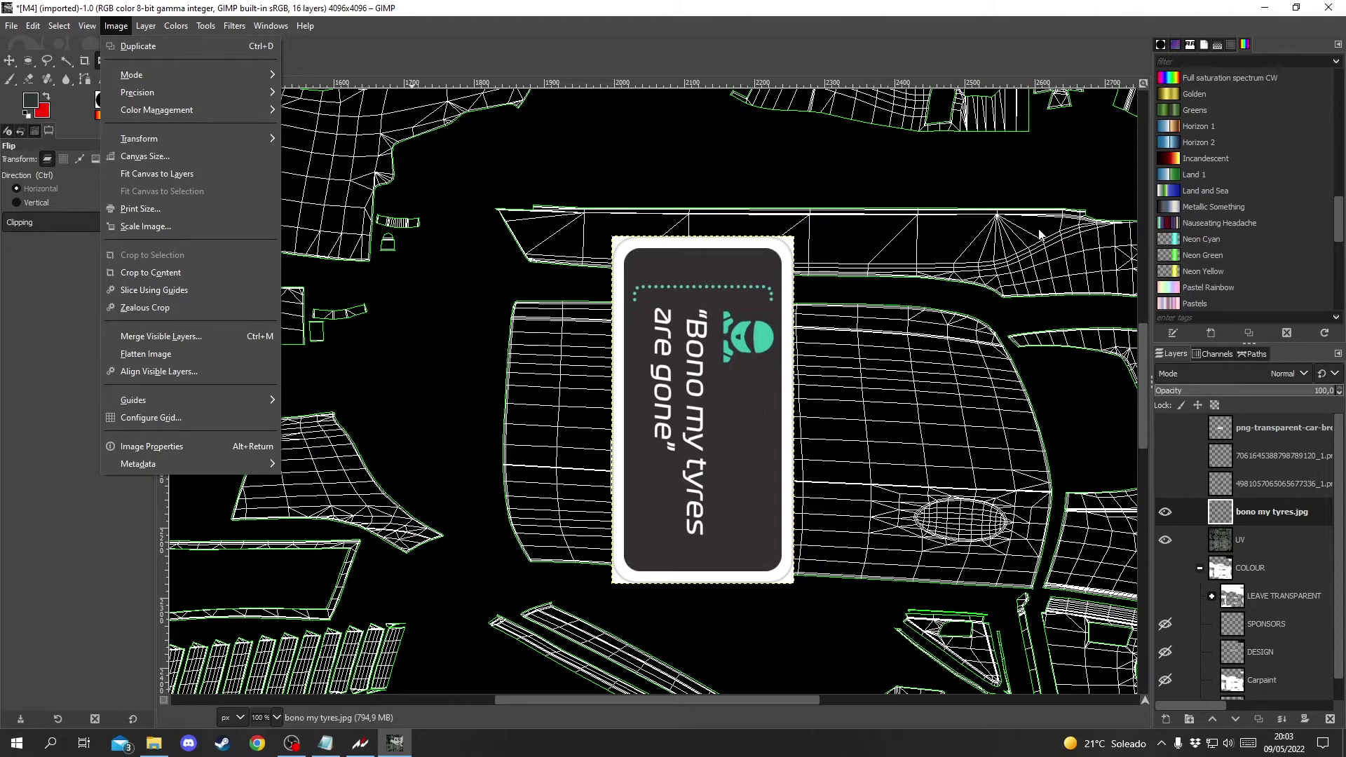
key(Escape)
Step: Rotate the entire image, including the UV template, by 180°
key(minus)
key(minus)
key(minus)
key(minus)
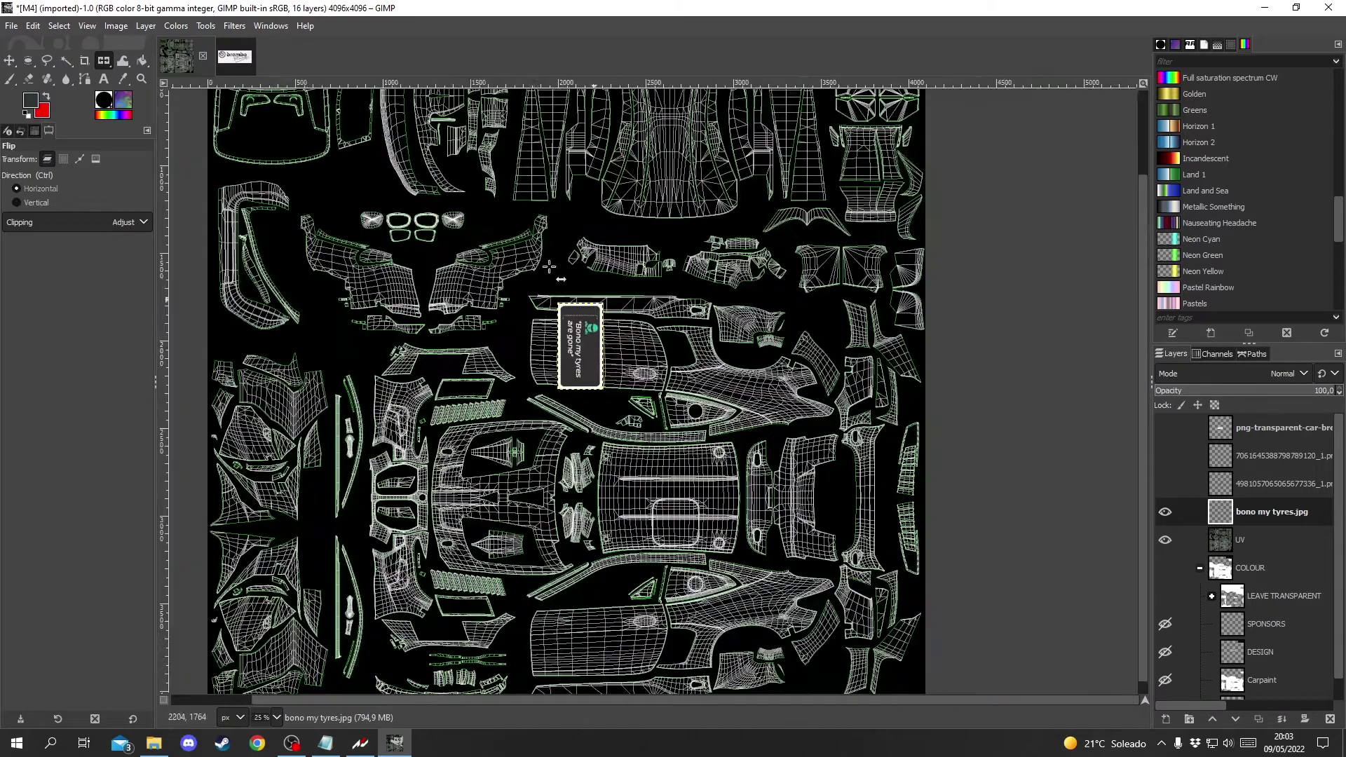
click(115, 26)
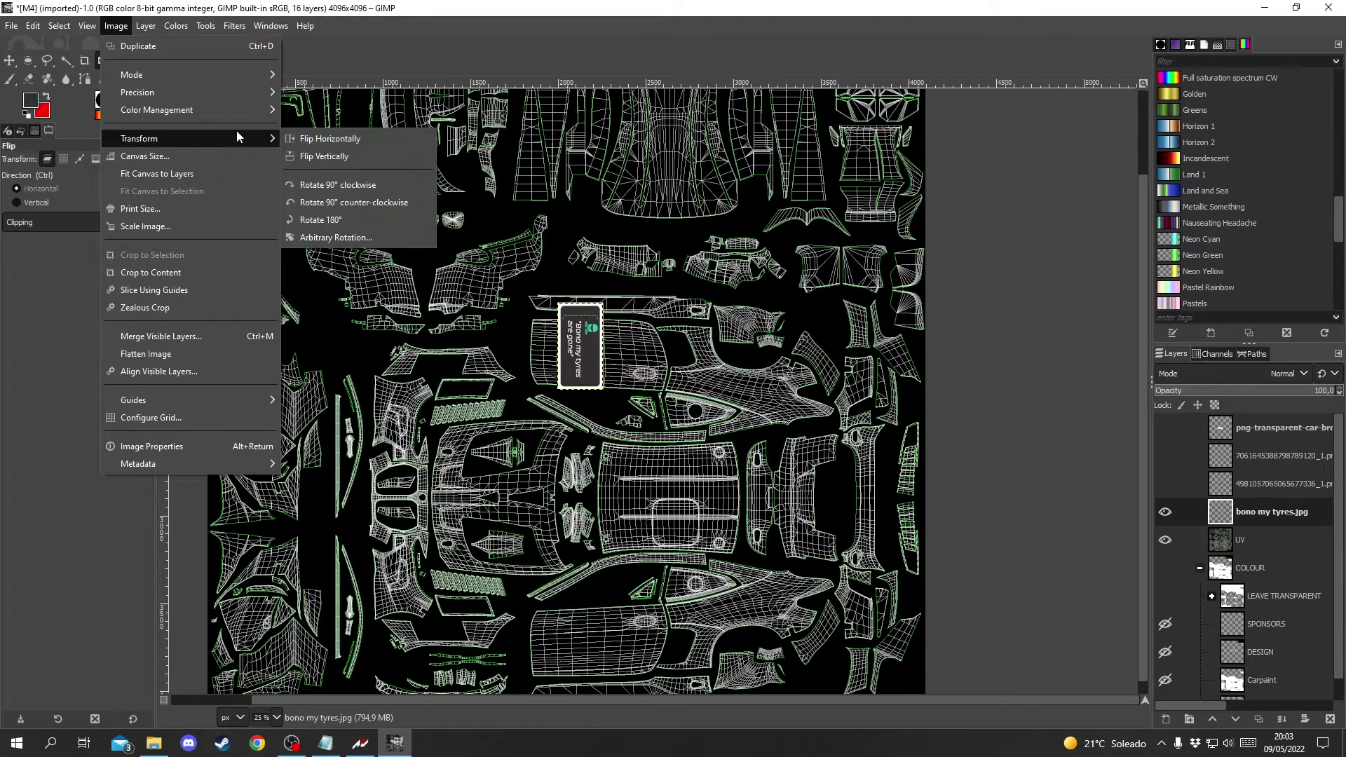
click(354, 203)
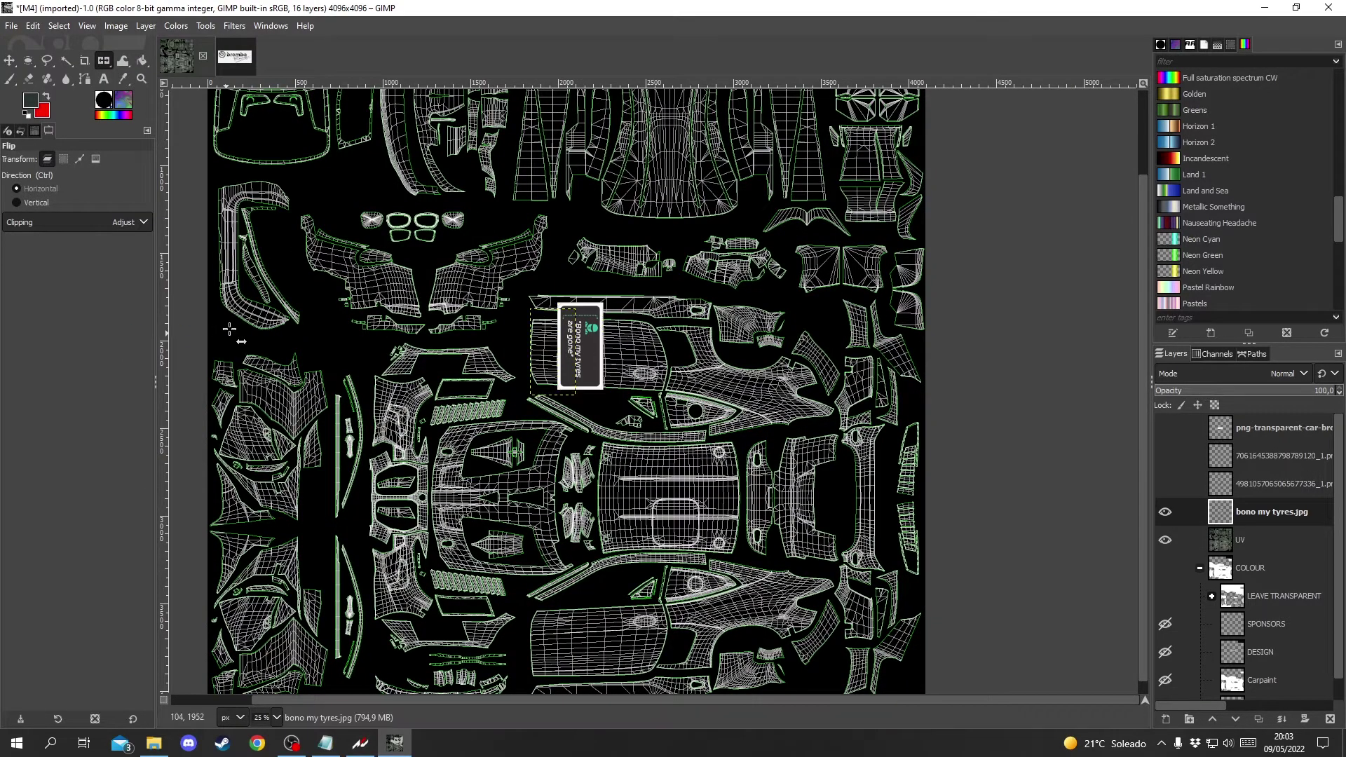
scroll(234, 323, up, 3)
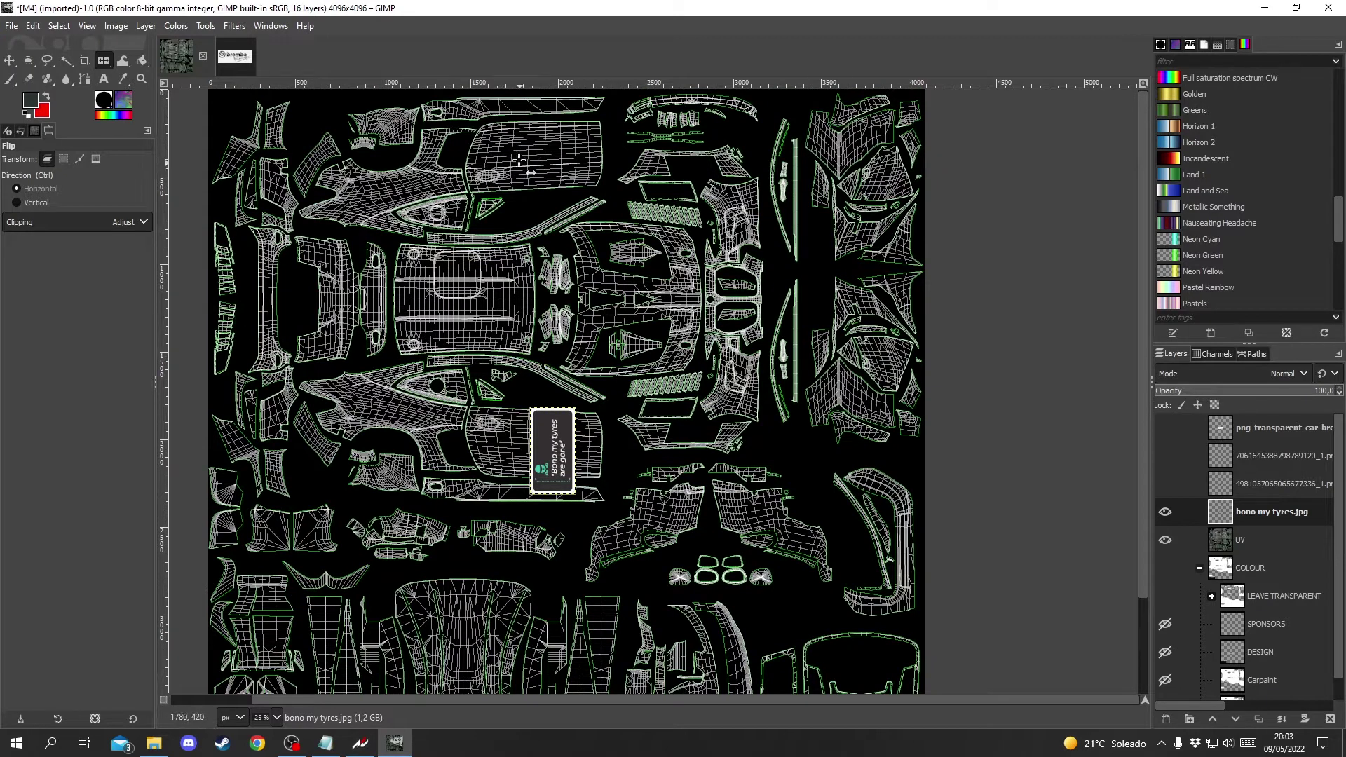
scroll(501, 144, down, 3)
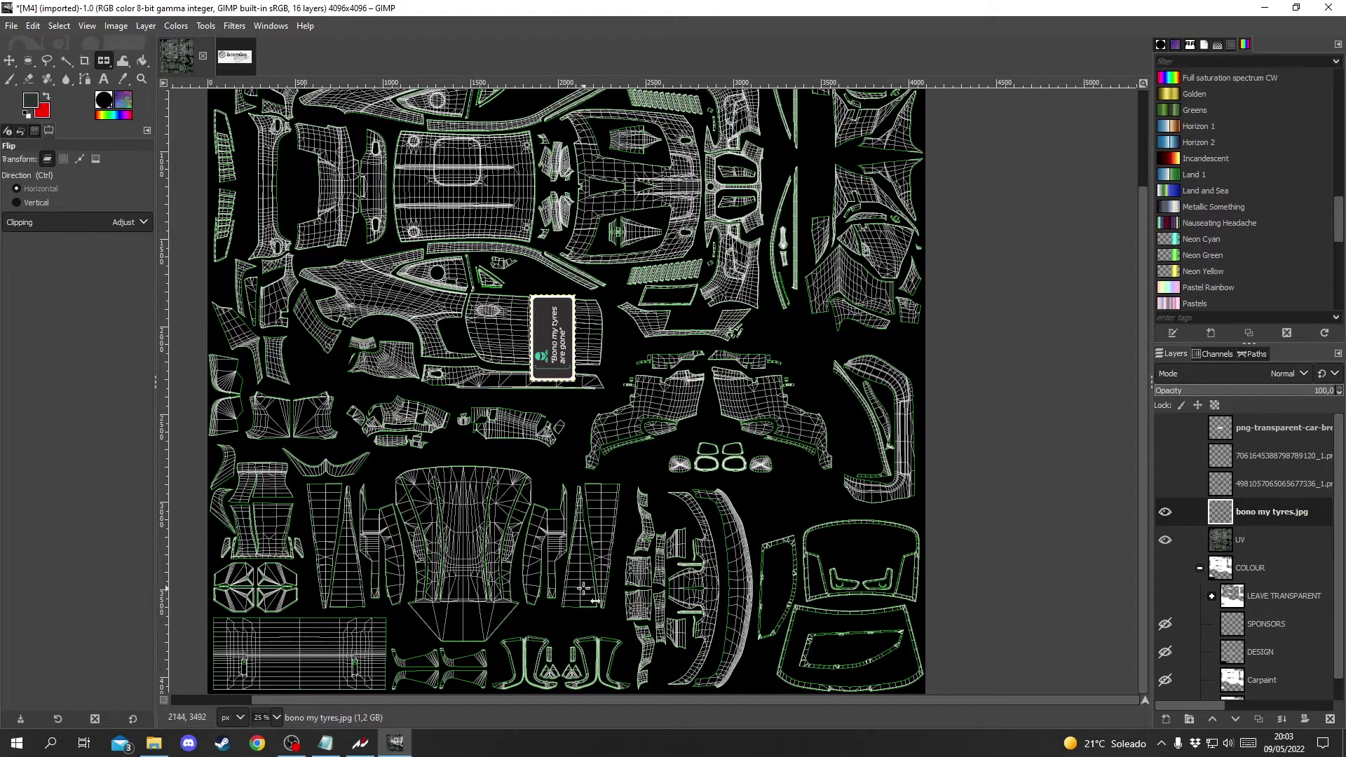
scroll(554, 586, up, 3)
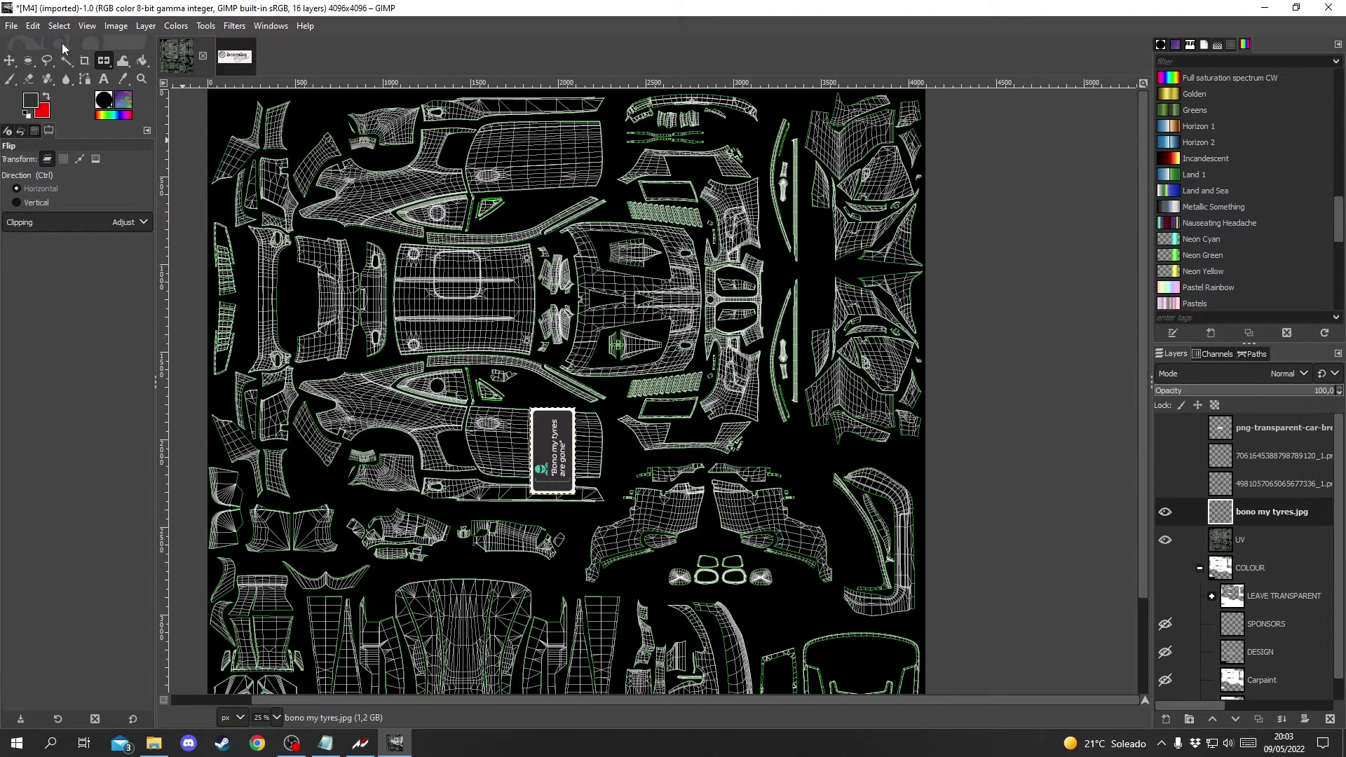
Step: Undo the rotation of the entire image
click(147, 26)
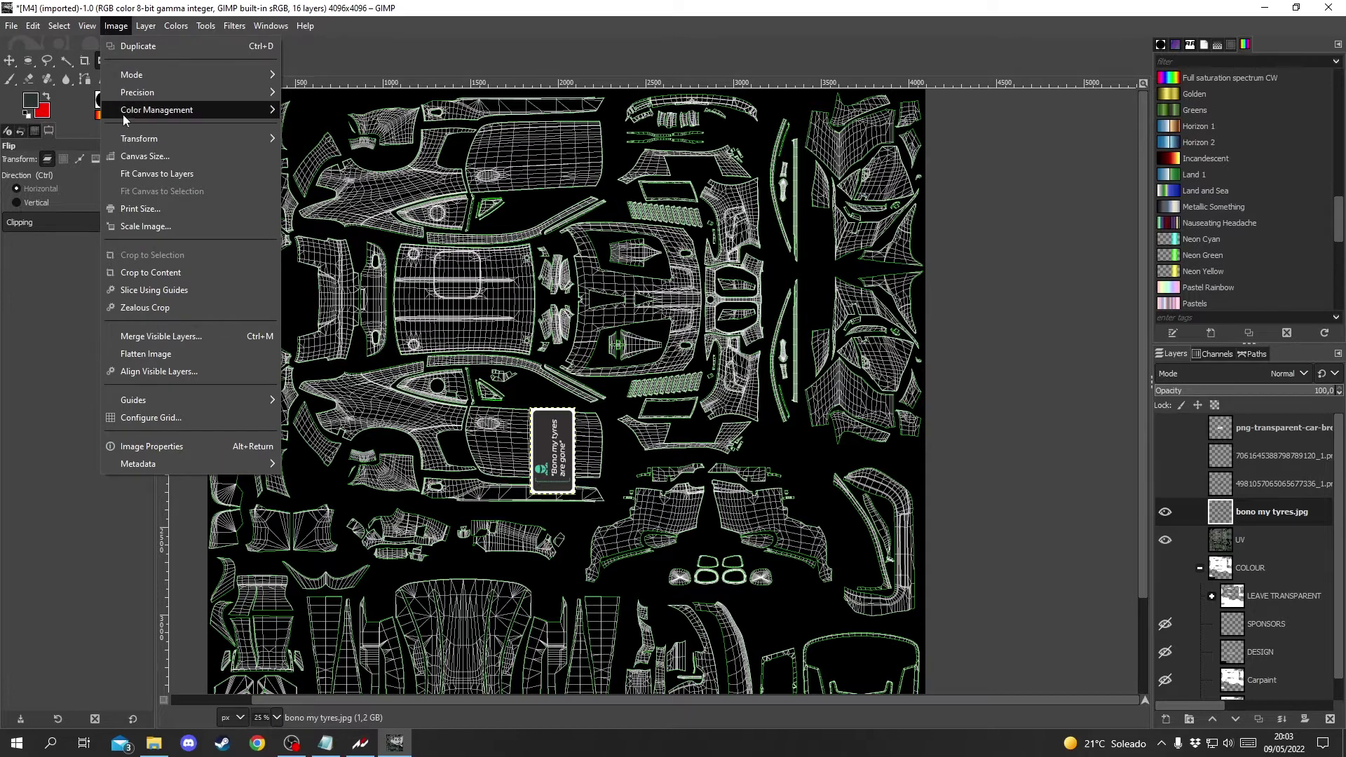
click(305, 26)
key(Escape)
ctrl+click(805, 411)
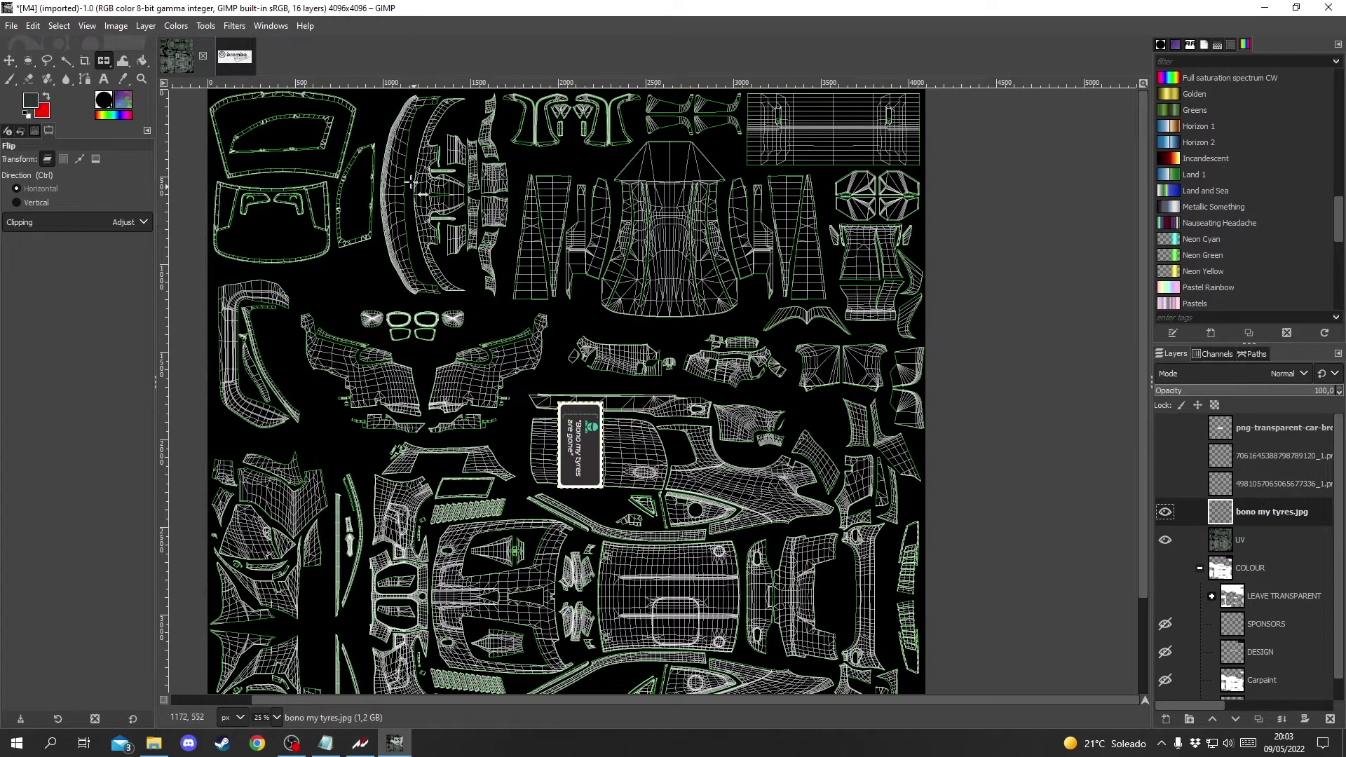
Step: Rotate only the bono my tyres.jpg layer 90° clockwise
click(146, 26)
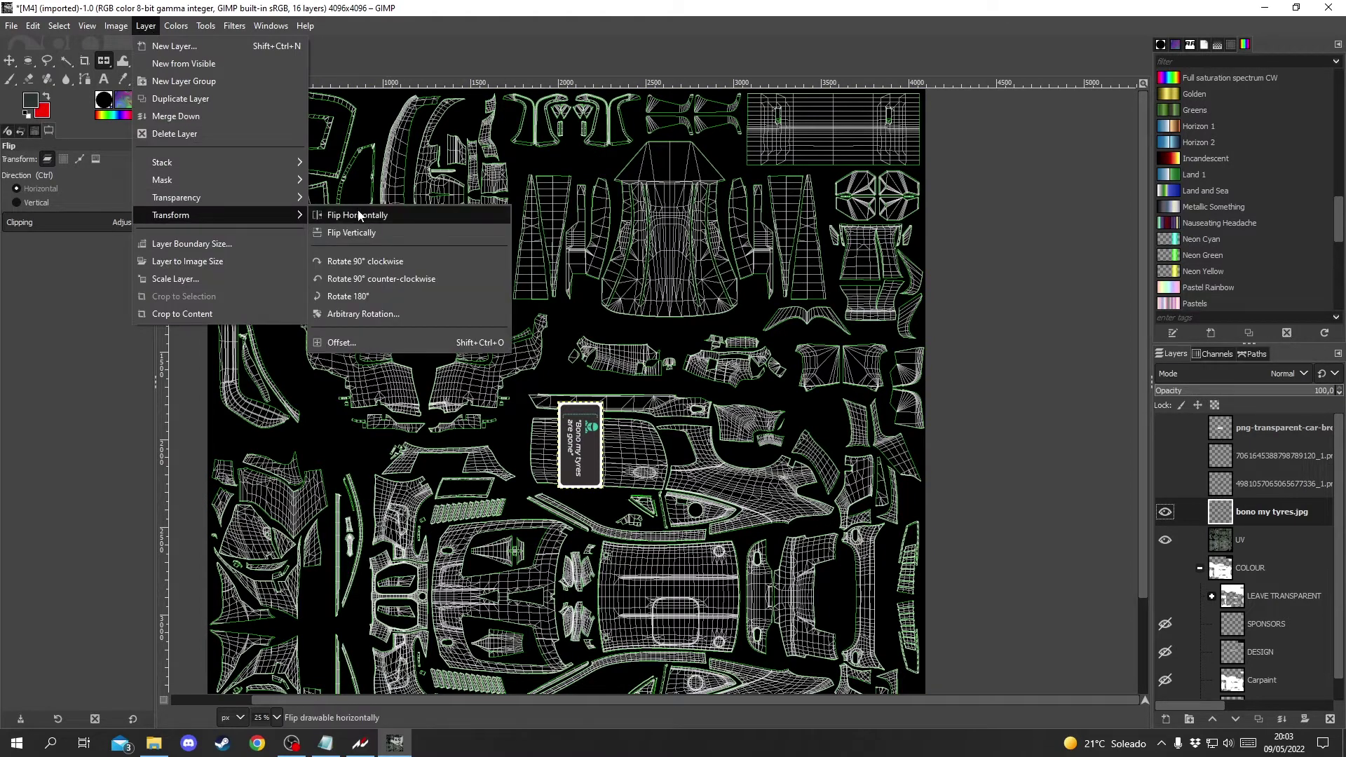
click(371, 261)
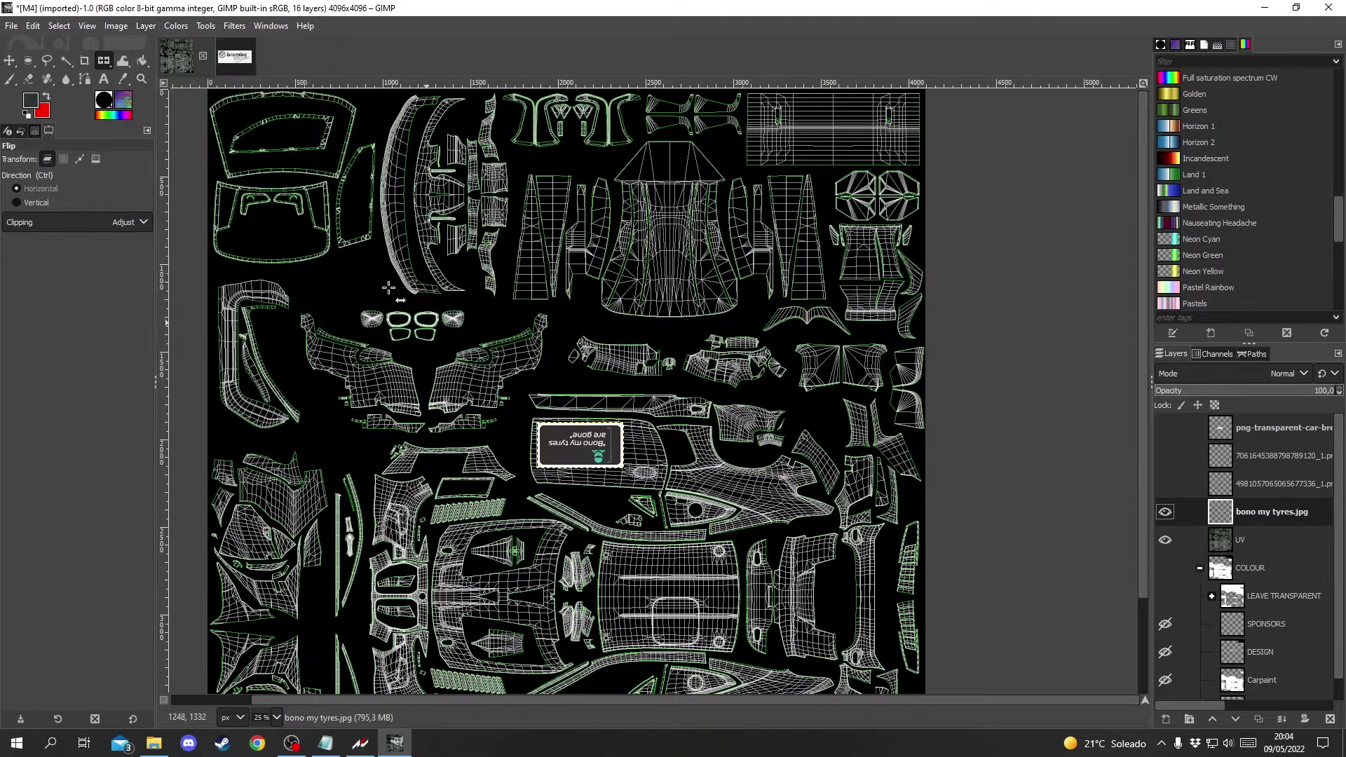
click(103, 62)
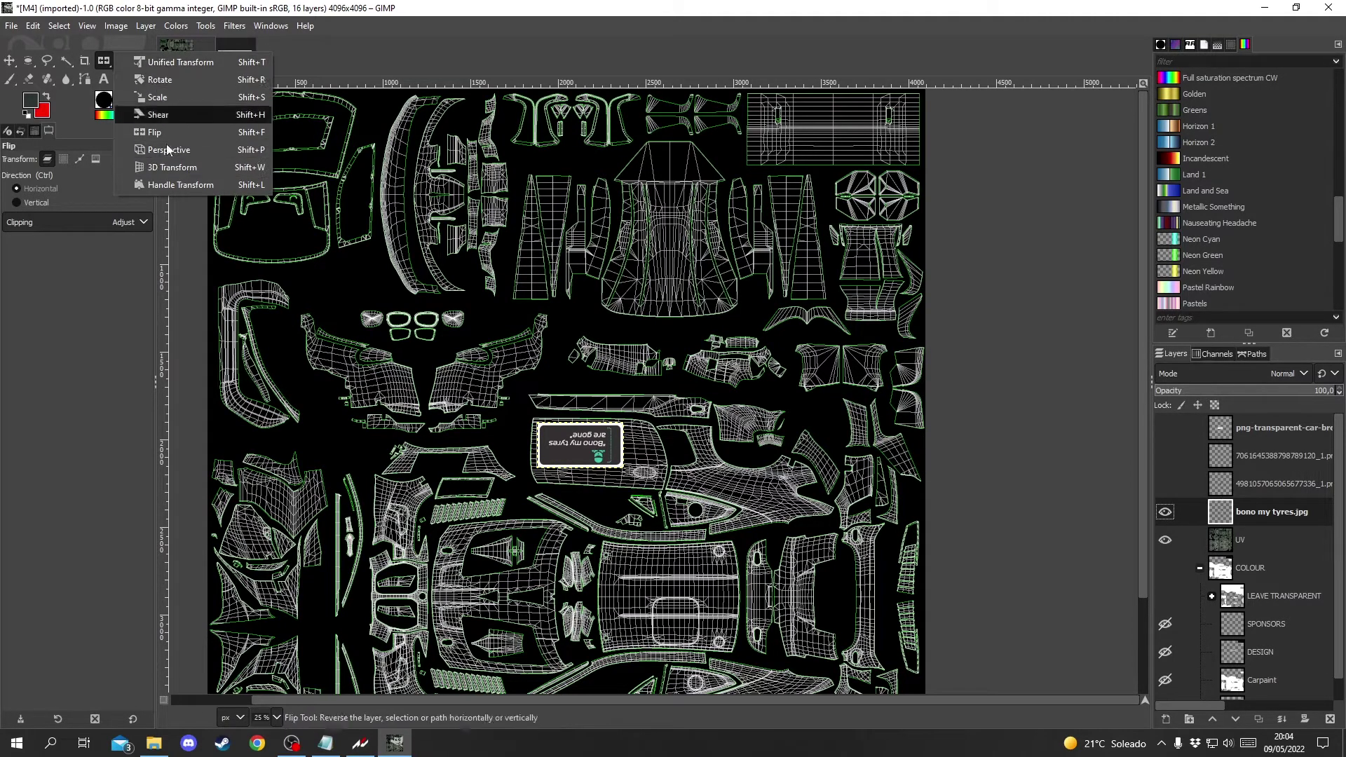
Step: Start a Color Exchange on the bono my tyres.jpg layer, replacing white (ffffff) with red
click(207, 26)
click(176, 26)
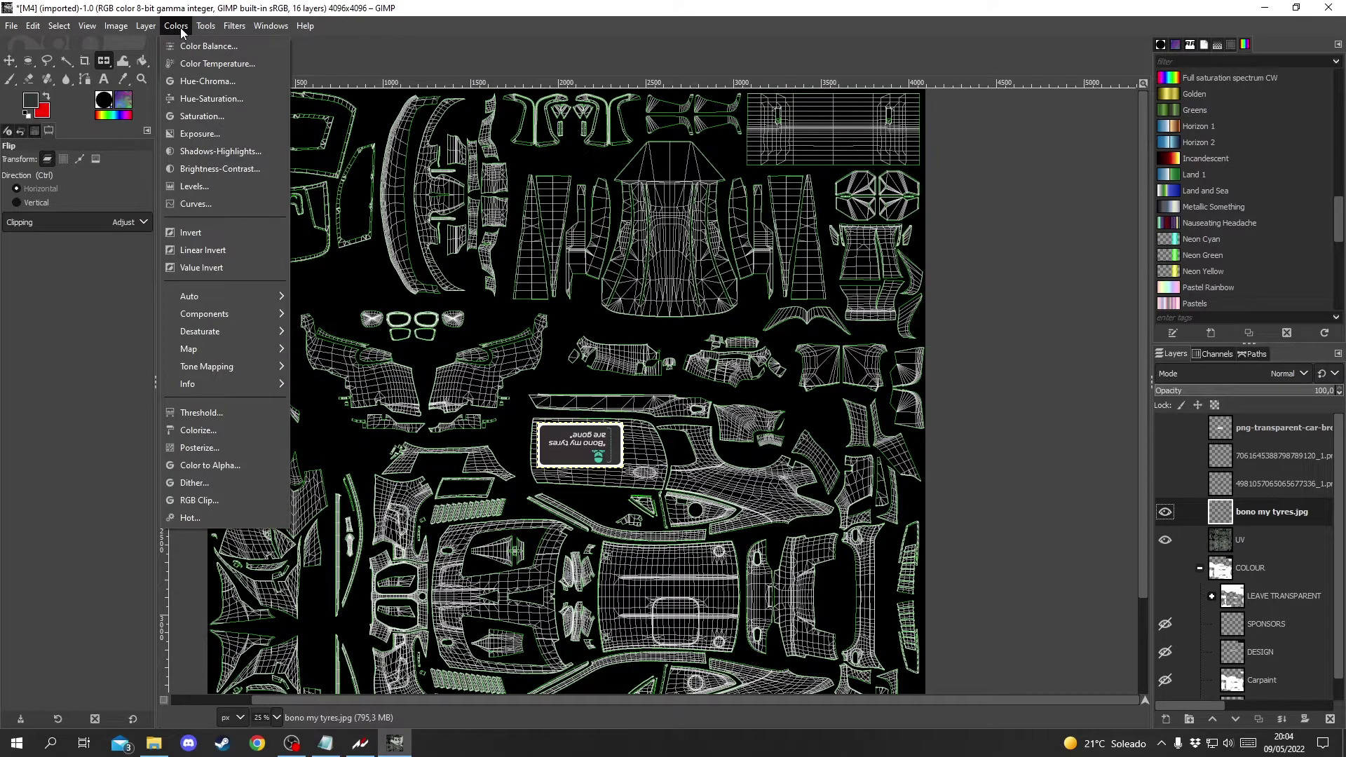
mouse_move(270, 348)
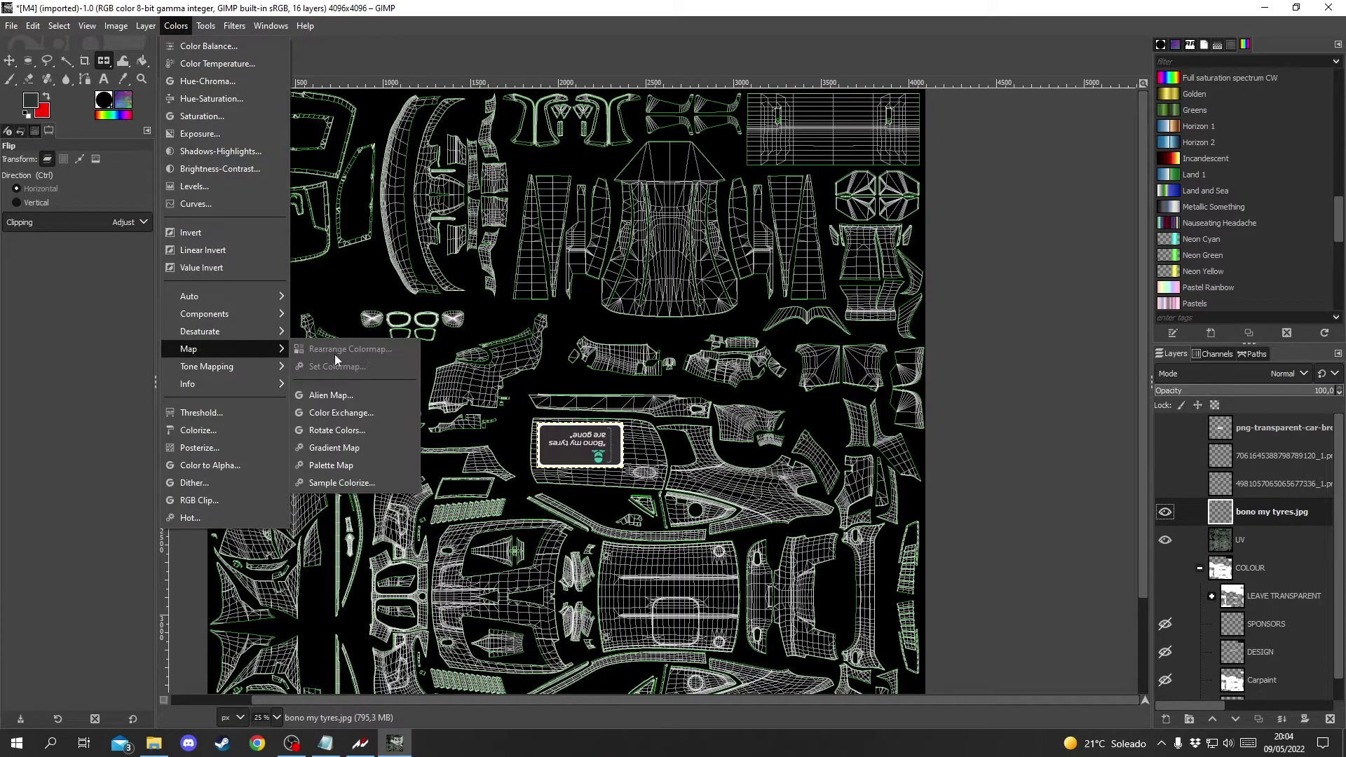
click(364, 419)
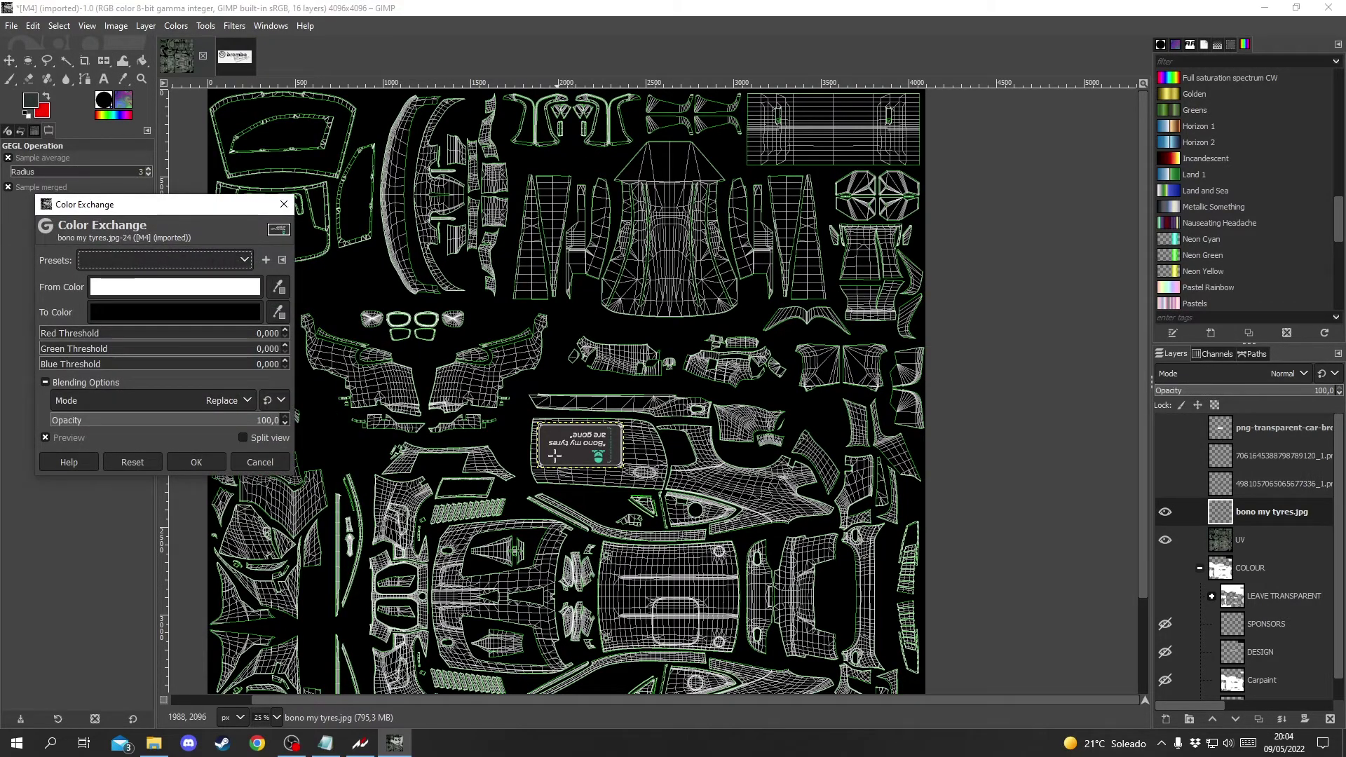
scroll(546, 436, up, 6)
drag(598, 703, 637, 701)
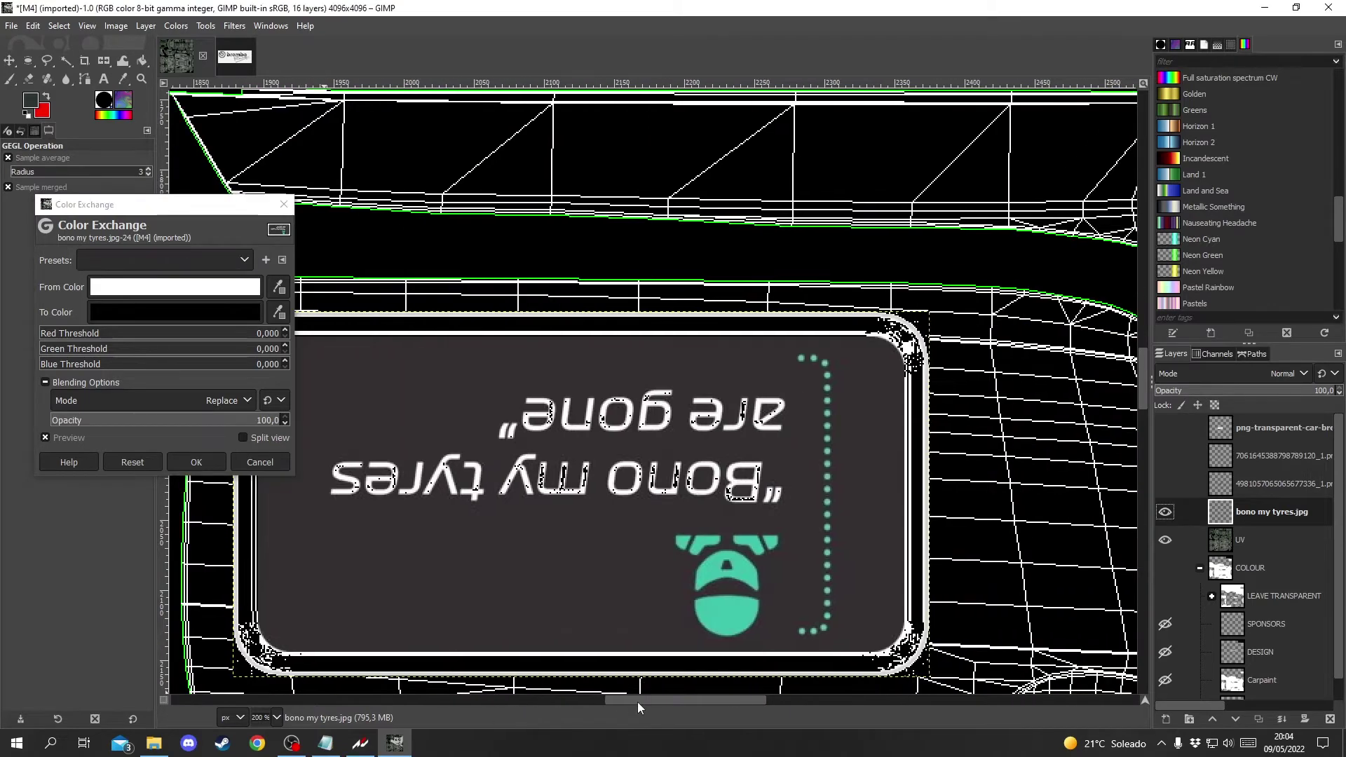
click(207, 288)
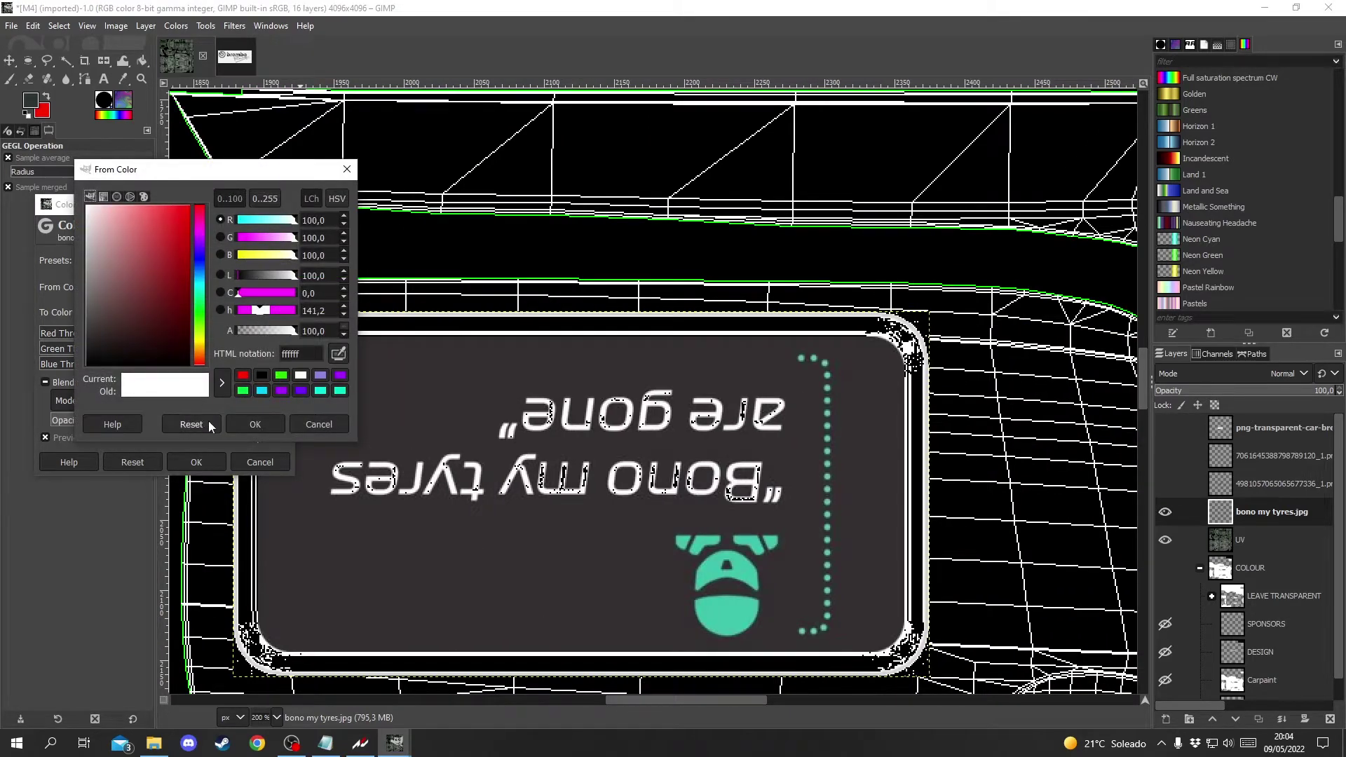
click(246, 429)
click(175, 308)
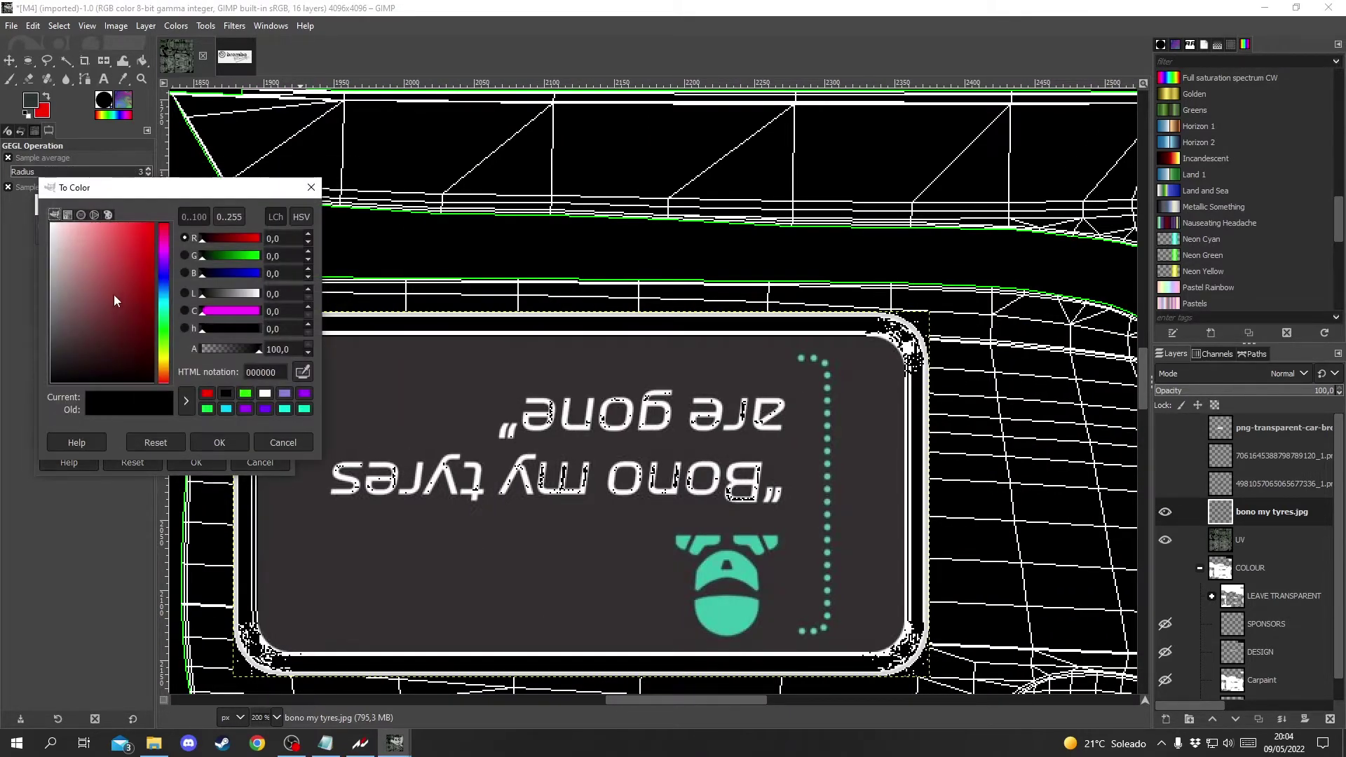
click(207, 394)
click(226, 443)
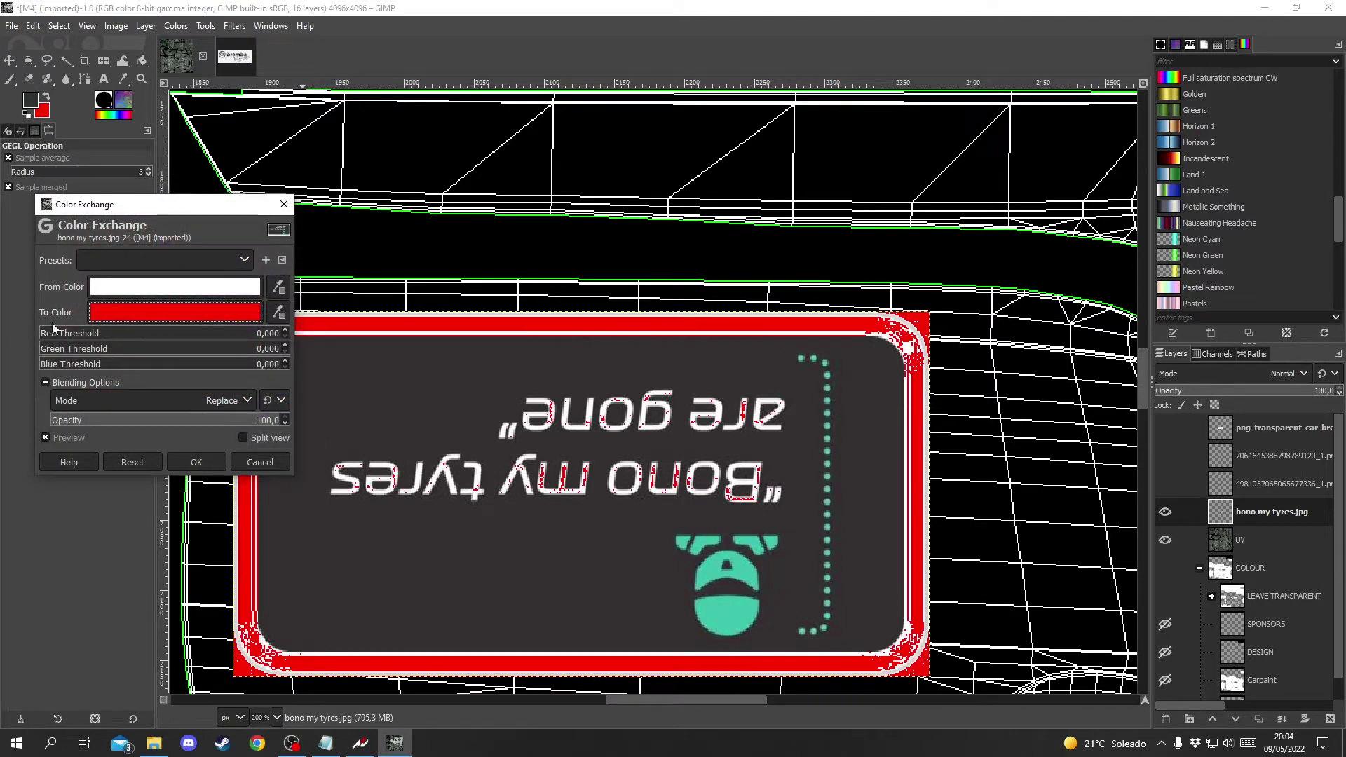
Step: Try raising the red, green and blue thresholds of the colour exchange to 1,000
click(188, 336)
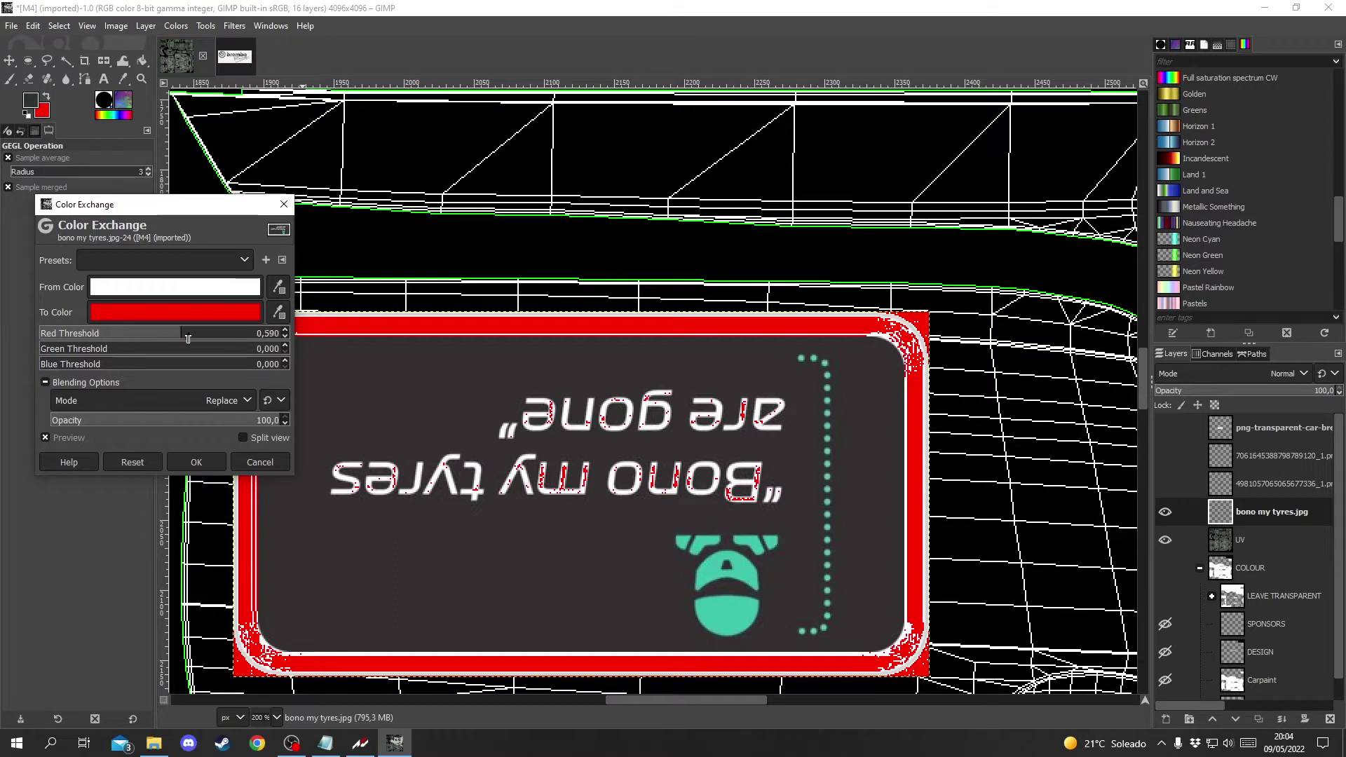
drag(188, 338, 295, 351)
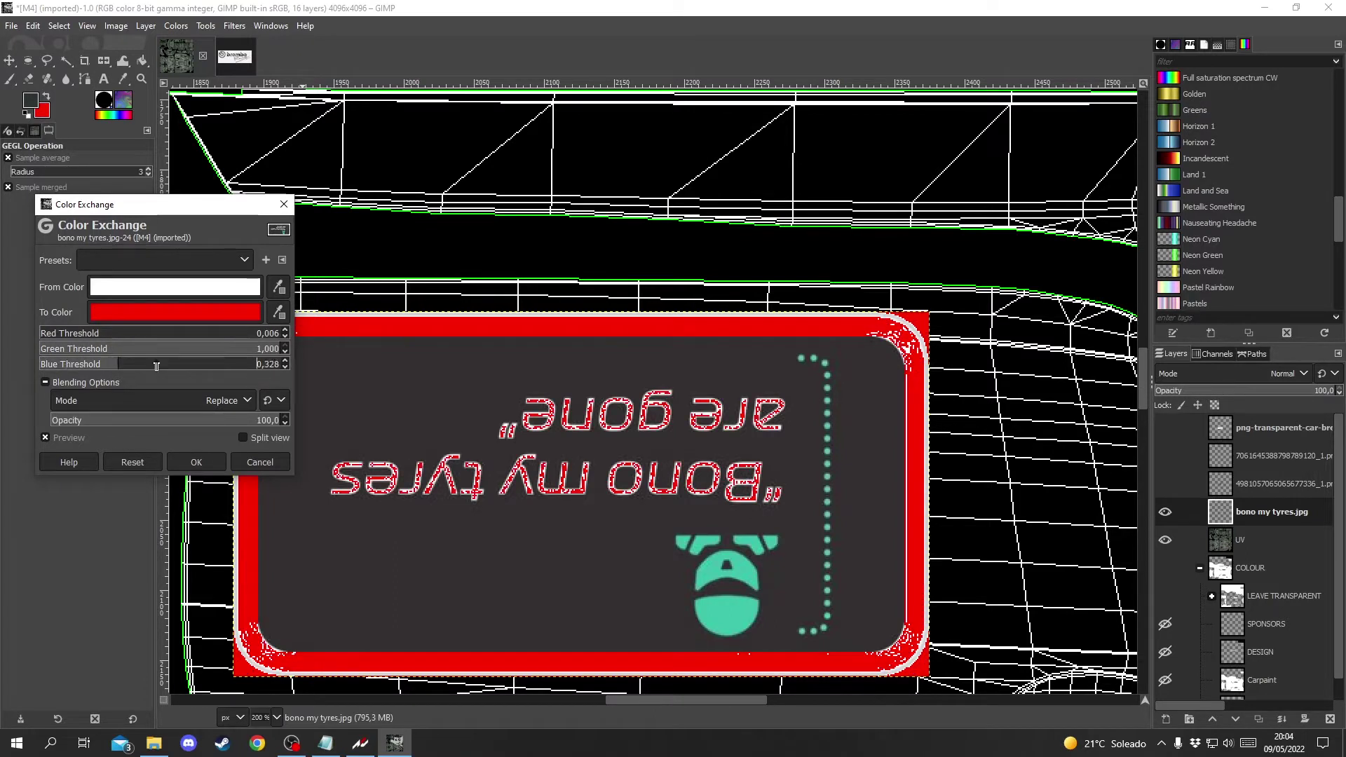
drag(81, 364, 387, 367)
drag(48, 333, 405, 340)
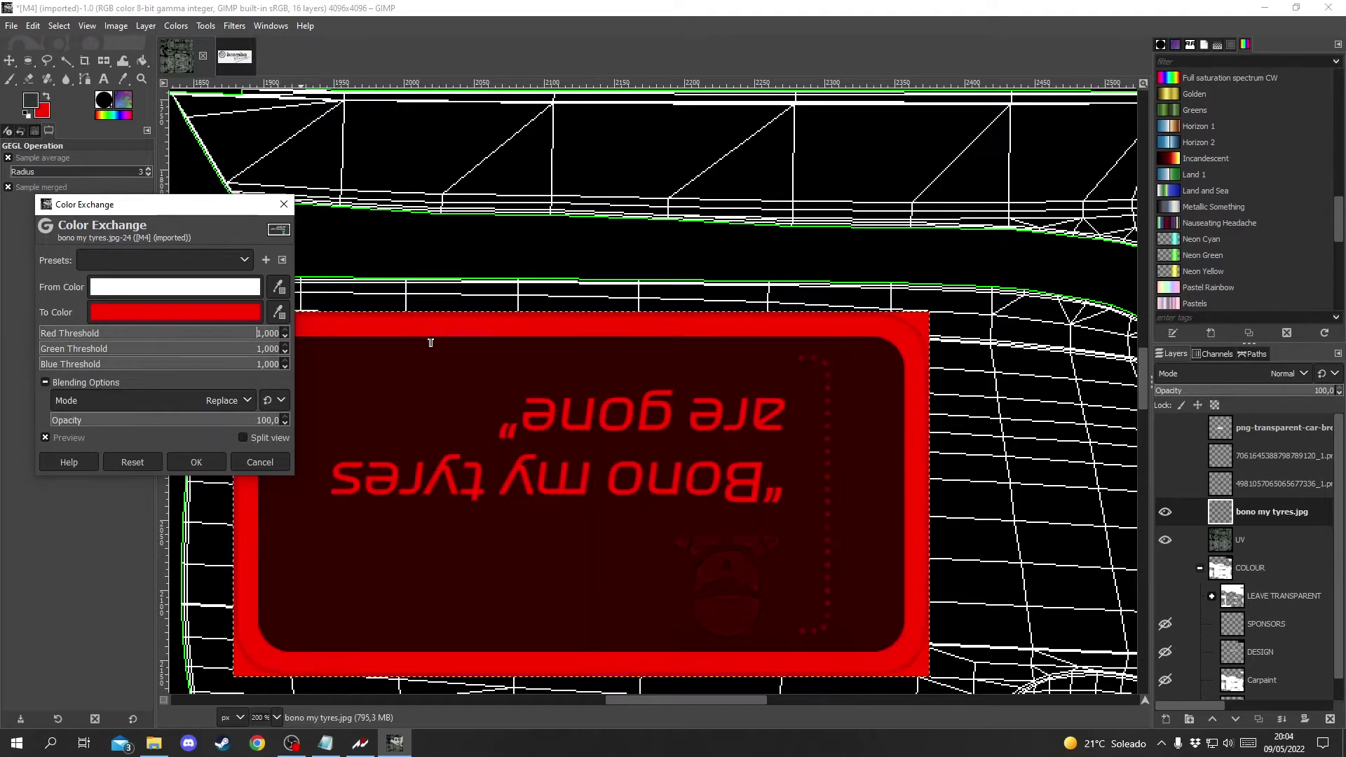
Step: Set the colour exchange thresholds to 0,369 for red, 0,297 for green and 0,715 for blue
drag(248, 336, 129, 336)
click(111, 348)
drag(114, 361, 211, 359)
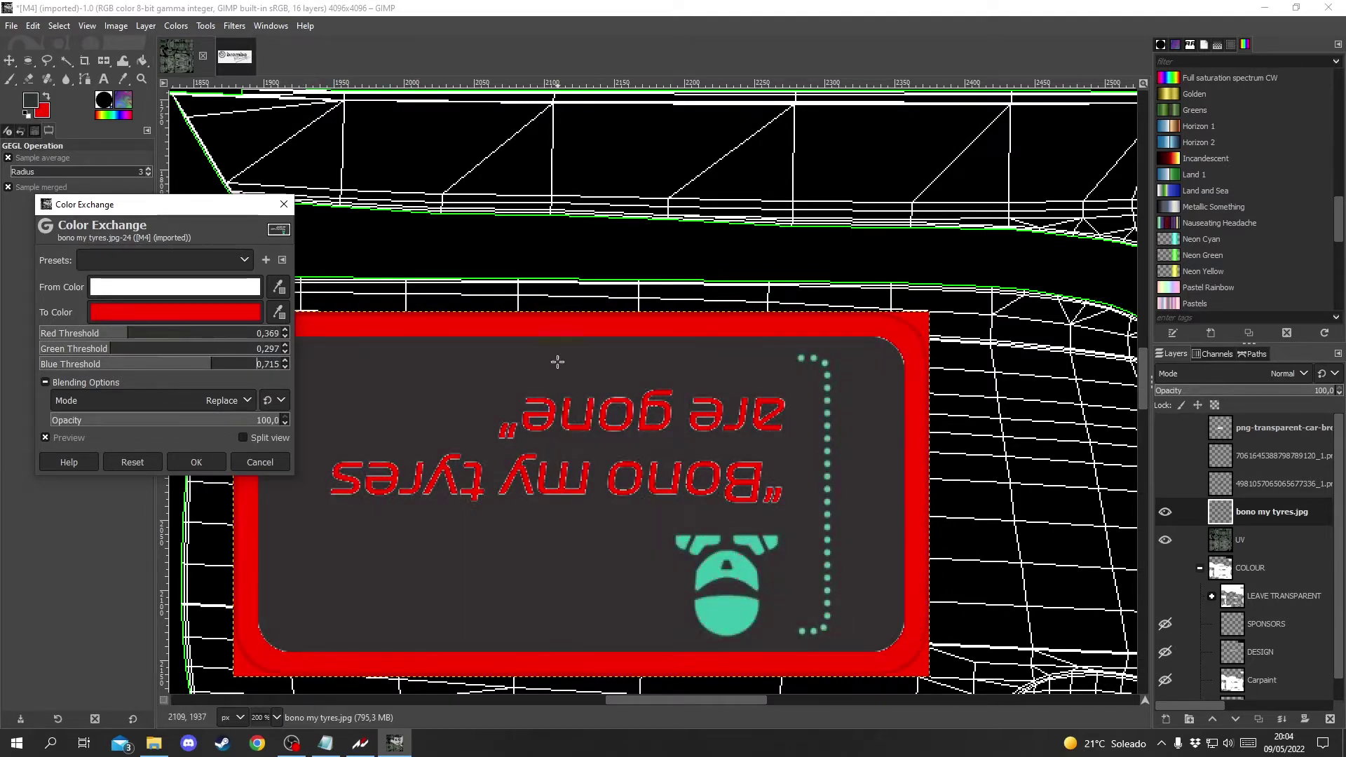
Step: Cancel the colour exchange and select all white areas of the bono my tyres.jpg layer by colour
click(274, 464)
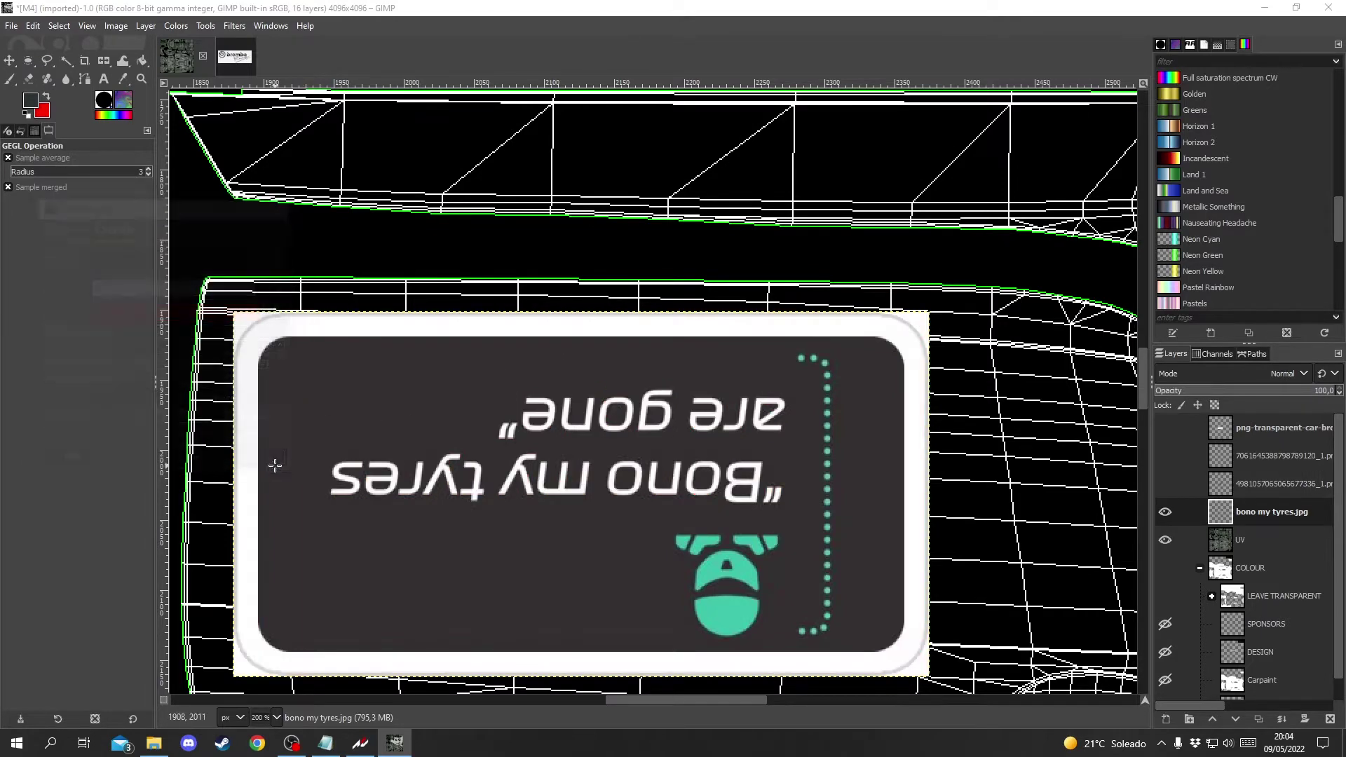
click(66, 60)
click(468, 336)
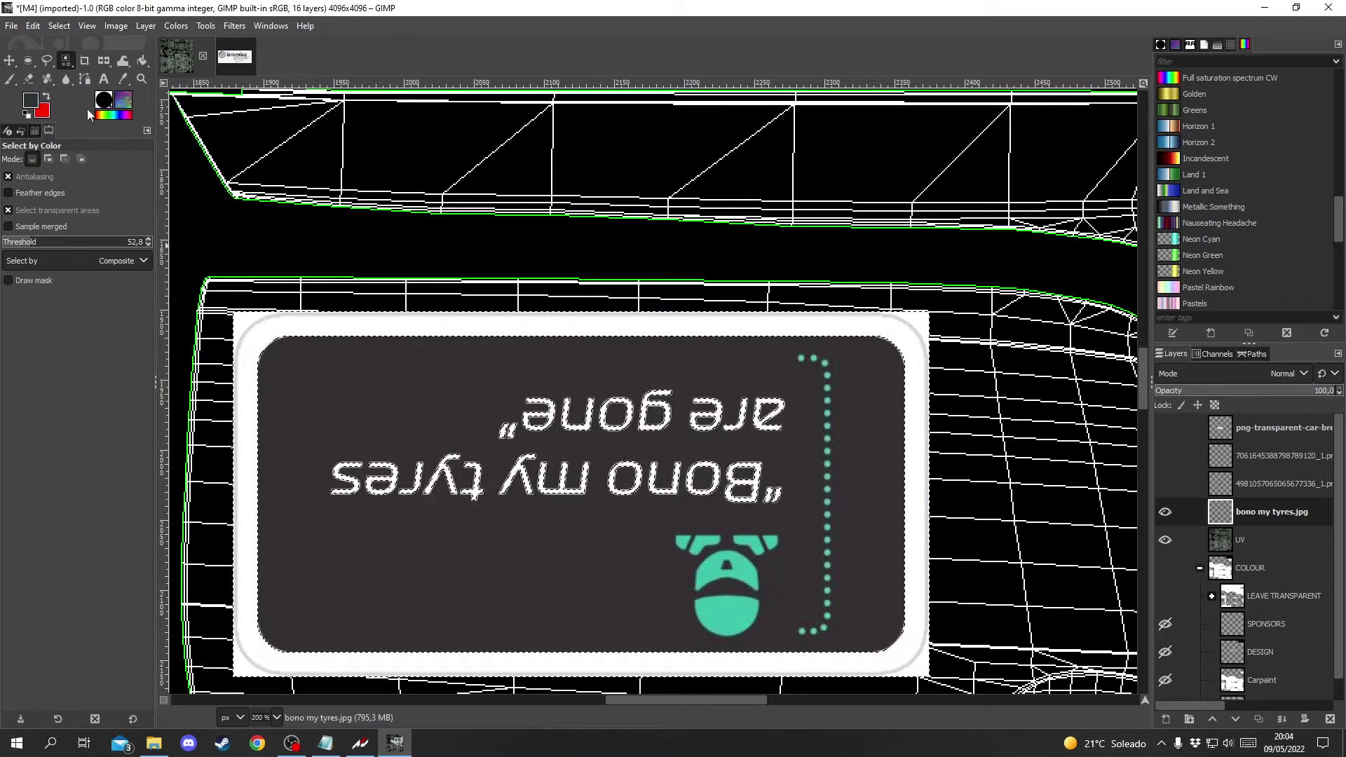
Step: Swap the foreground colour to red and paint the selected white areas with a 2167 px Paintbrush
click(12, 82)
key(x)
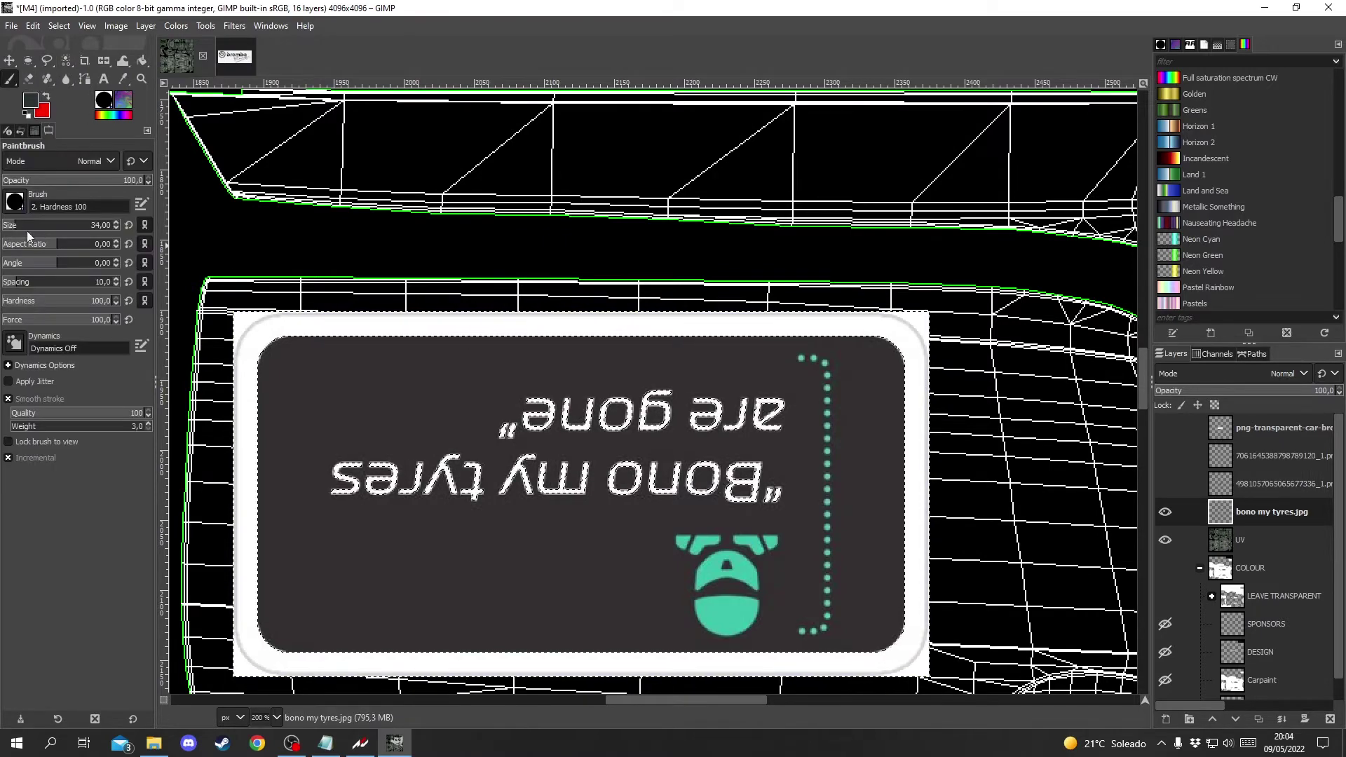
key(ctrl+i)
key(ctrl+comma)
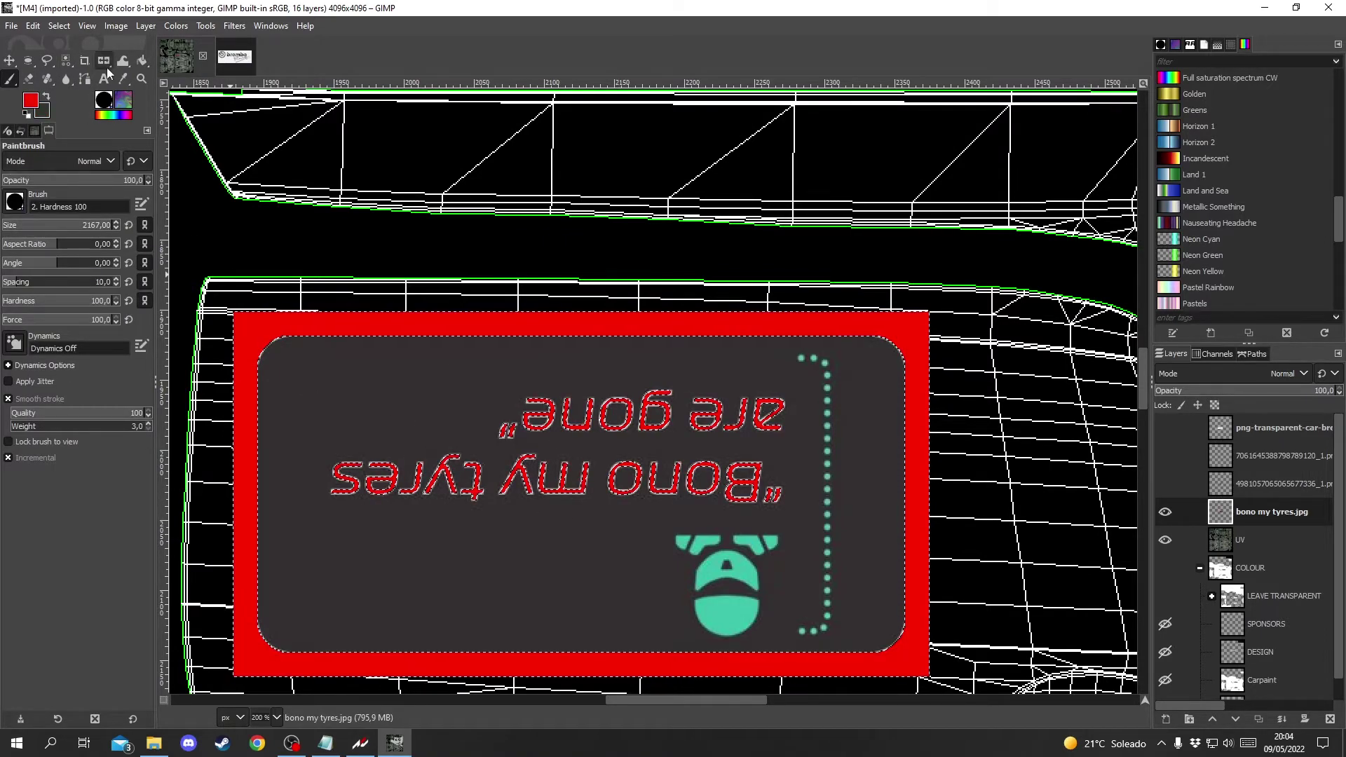
click(143, 60)
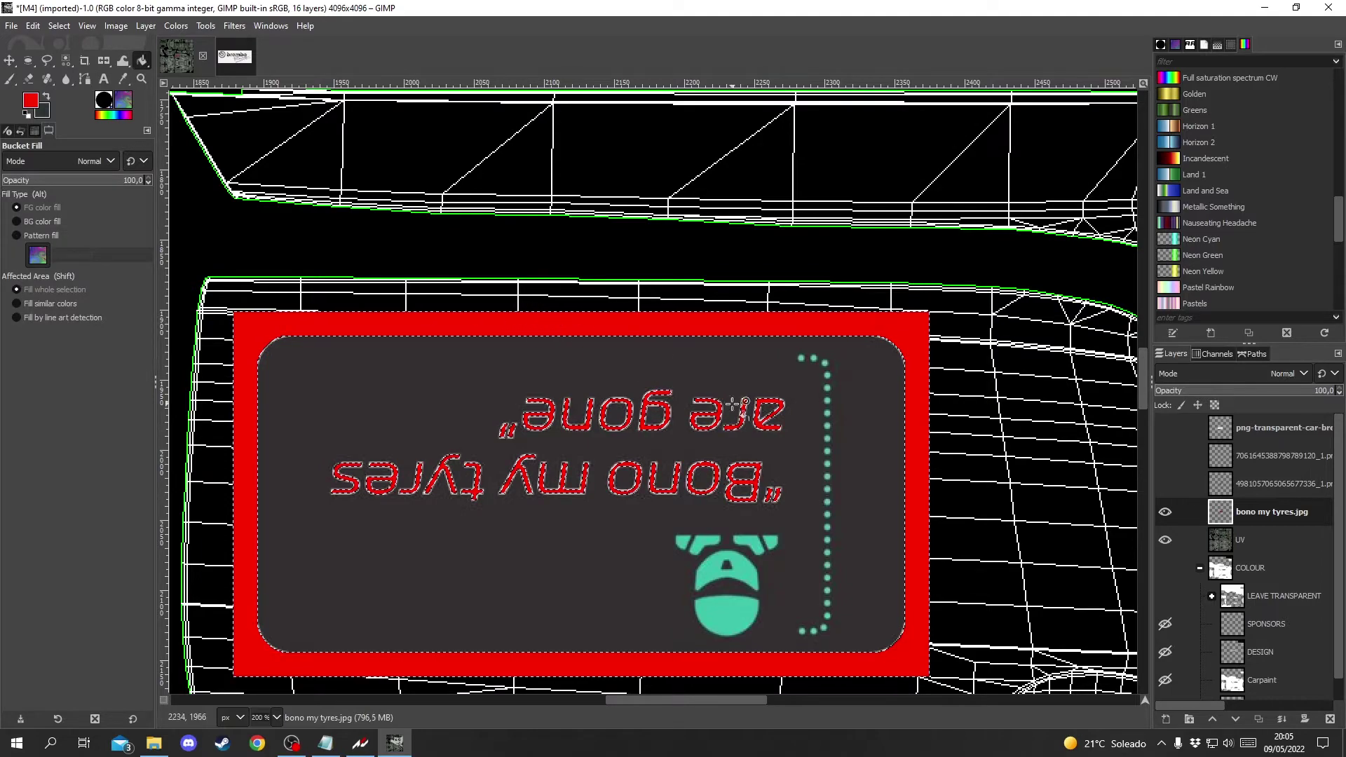
Step: Undo the red painting, the colour selection and the recent transforms of the bono my tyres.jpg layer
scroll(699, 423, down, 3)
key(ctrl+z)
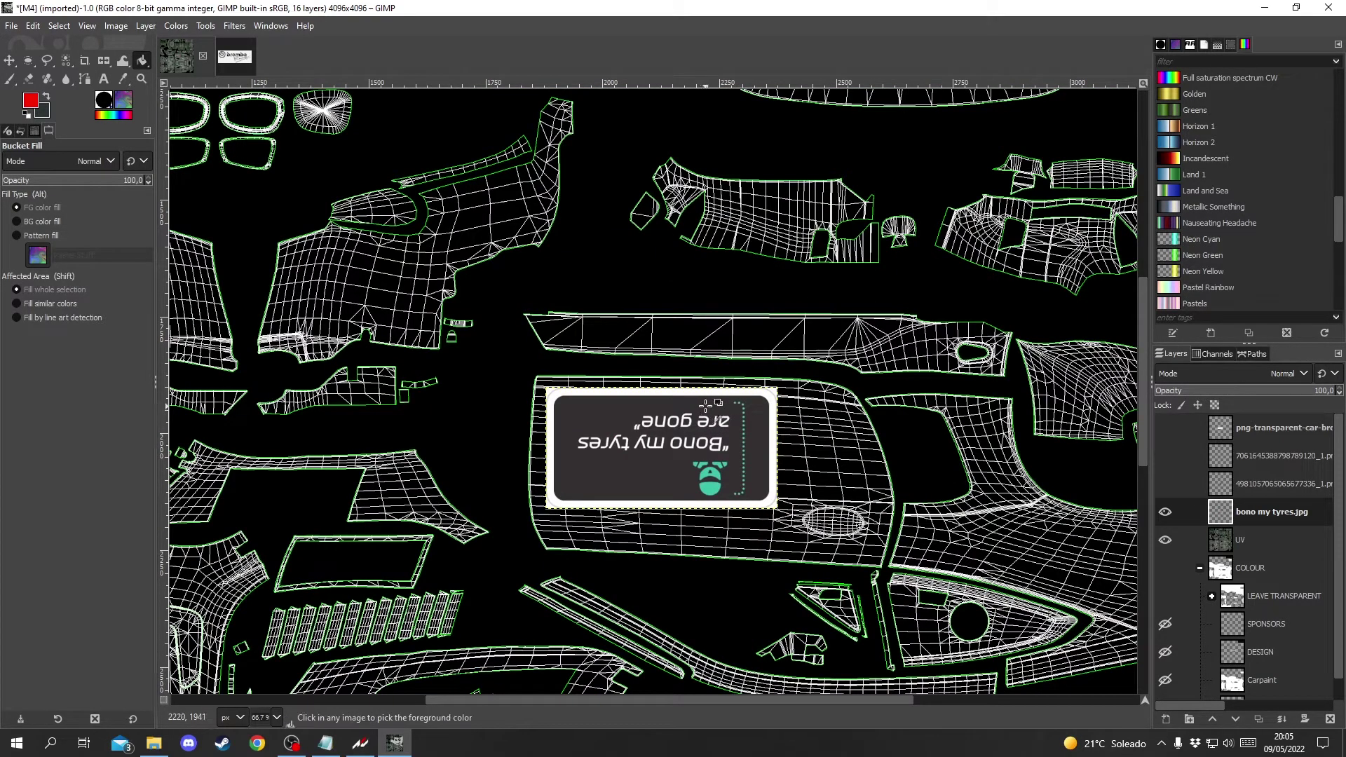
key(ctrl+z)
scroll(645, 432, down, 3)
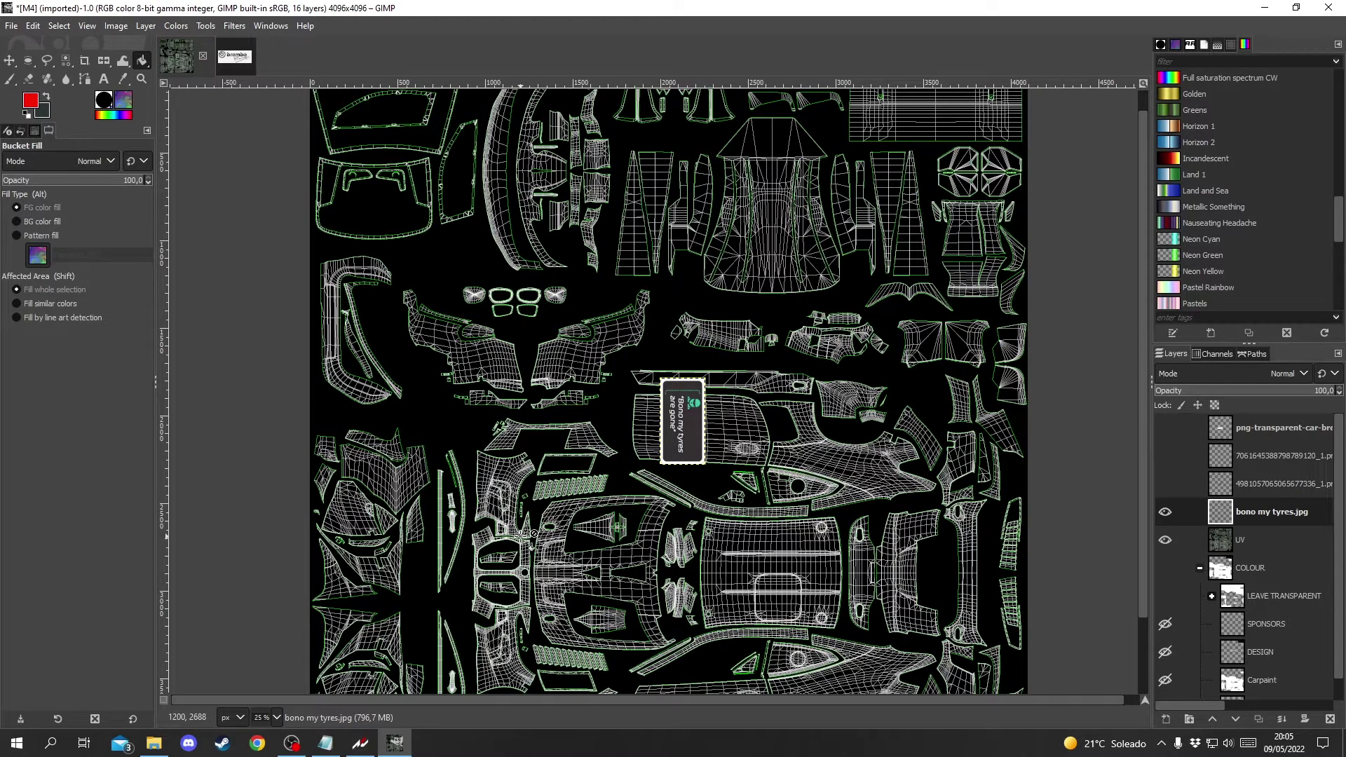
Step: Move the bono my tyres.jpg layer from the door panel onto the bonnet's front section beside the grille
key(m)
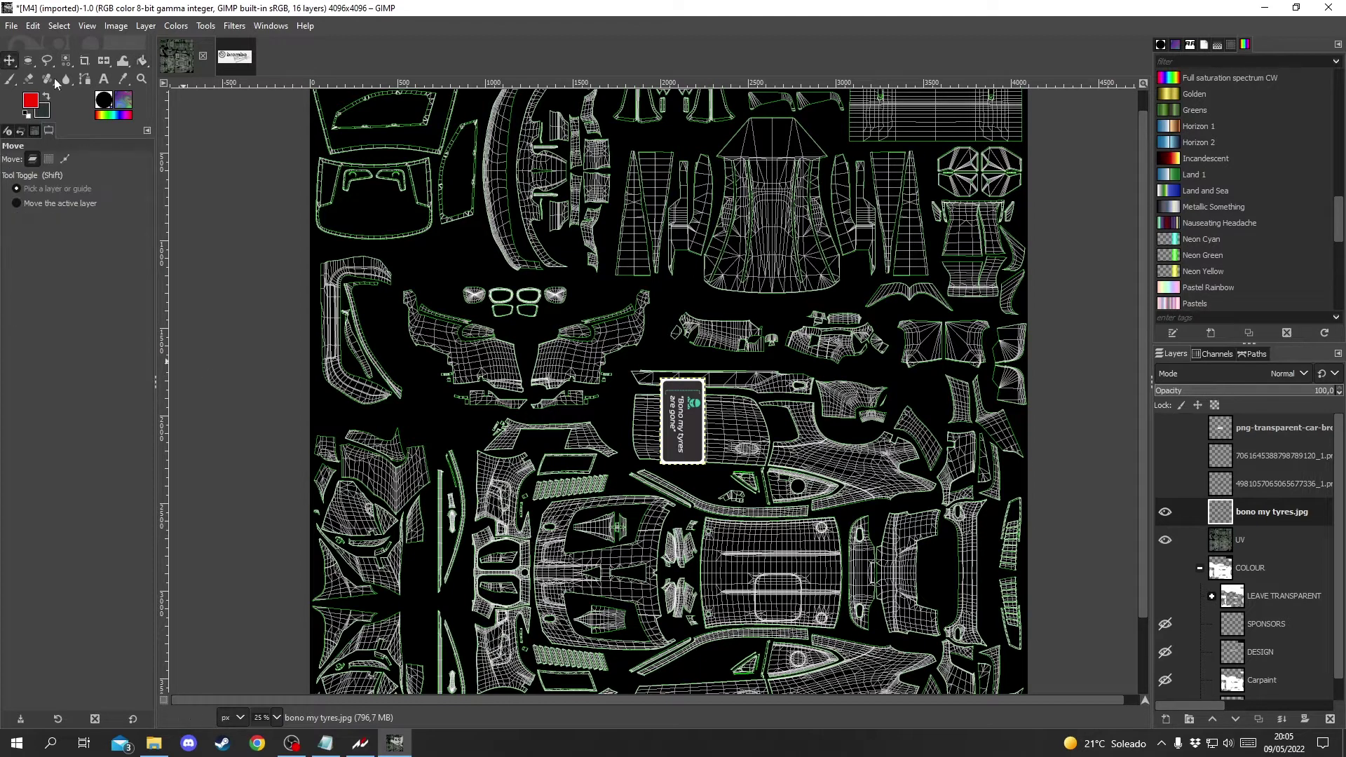
drag(703, 435, 572, 596)
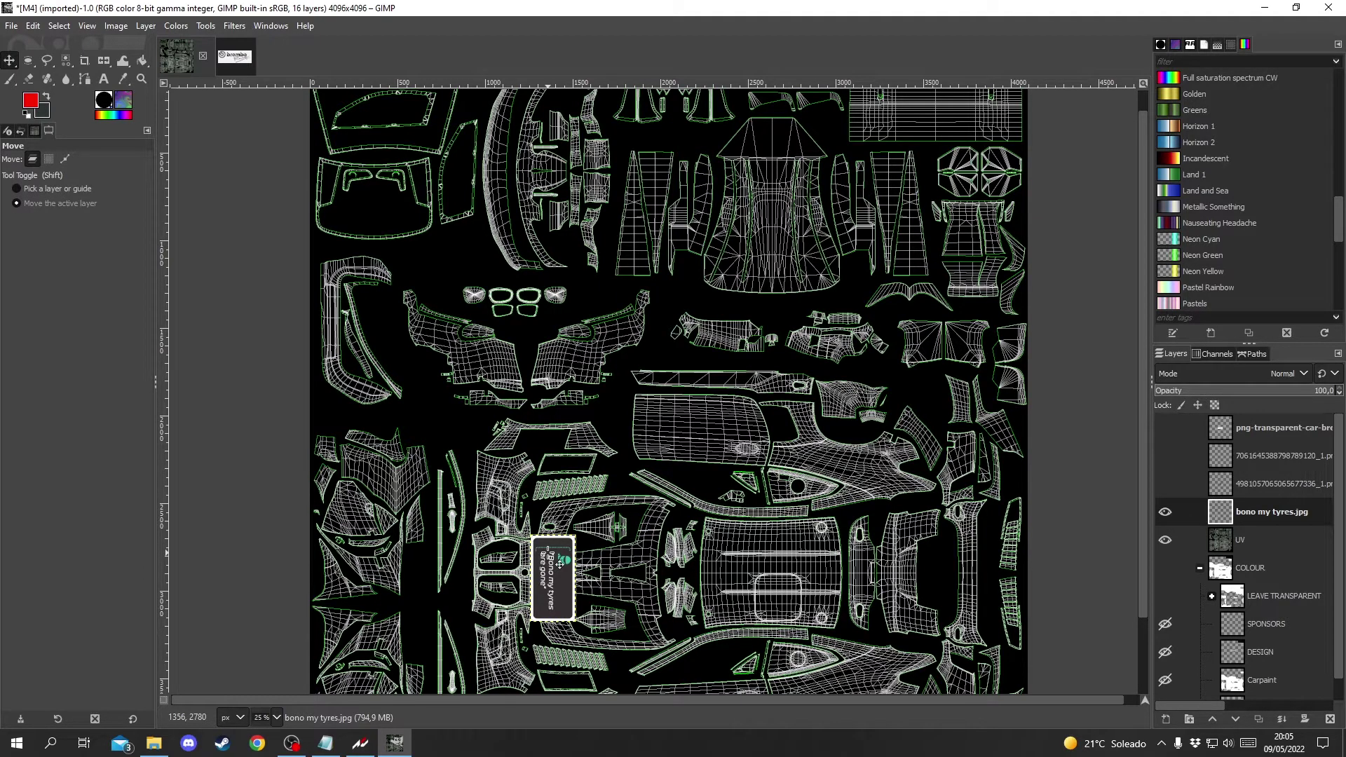
key(shift+r)
click(554, 579)
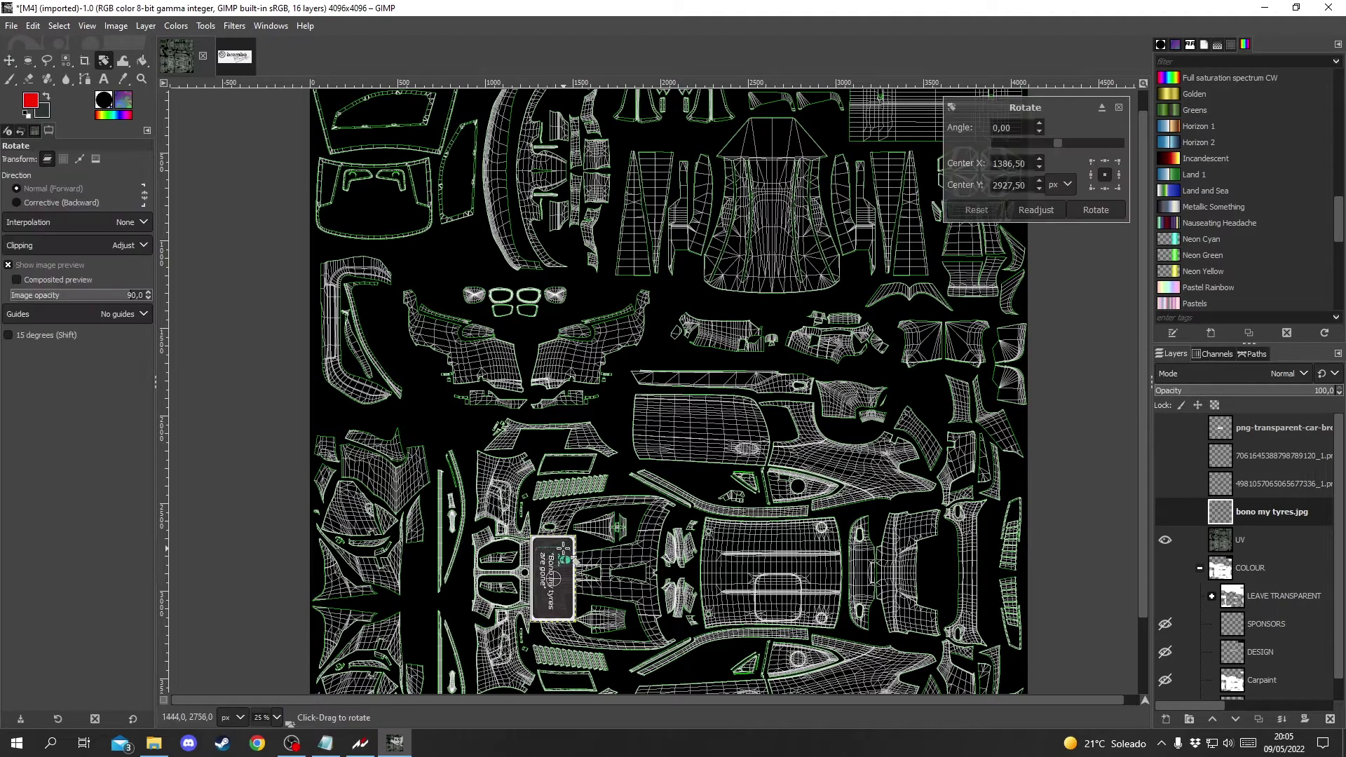
click(1119, 107)
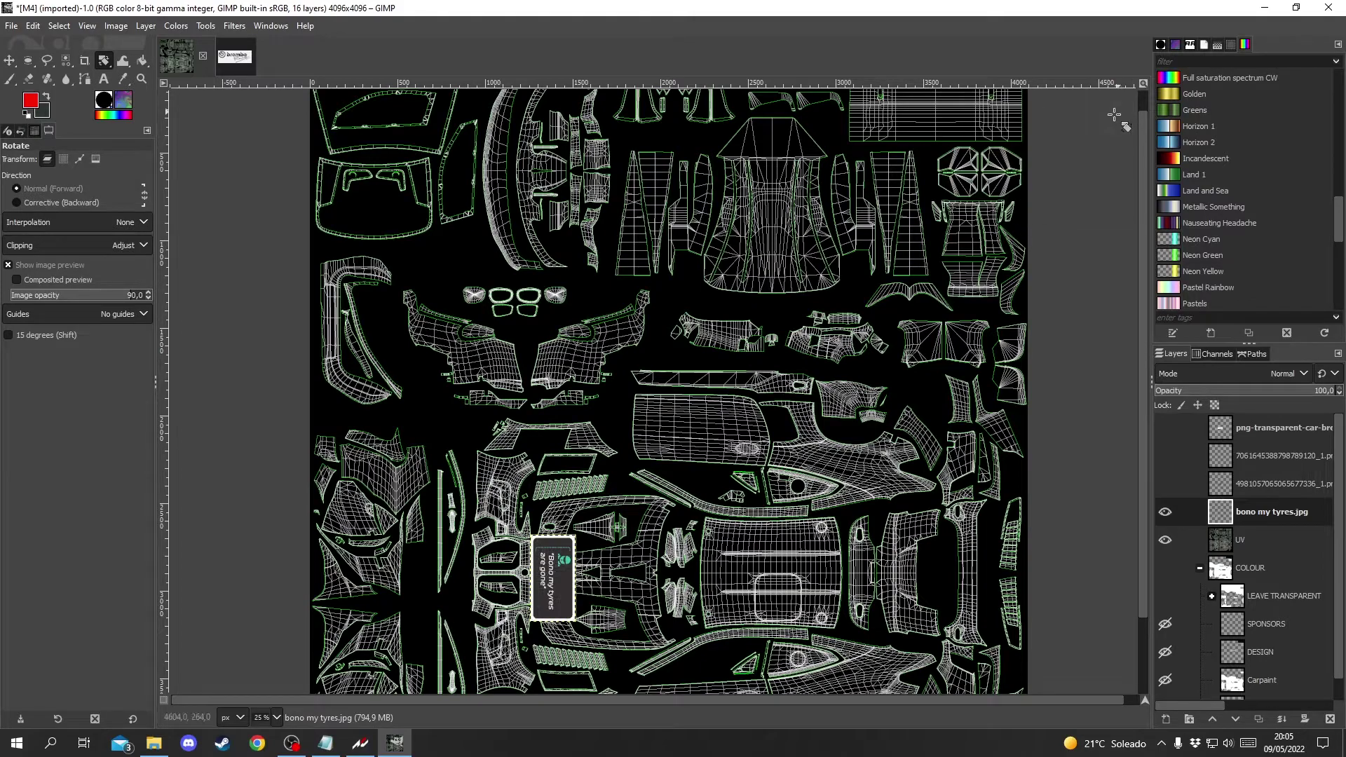
Step: Scale the bono my tyres.jpg layer to 144 × 275 px with its aspect kept and position it on the bonnet's front edge
key(shift+s)
click(554, 526)
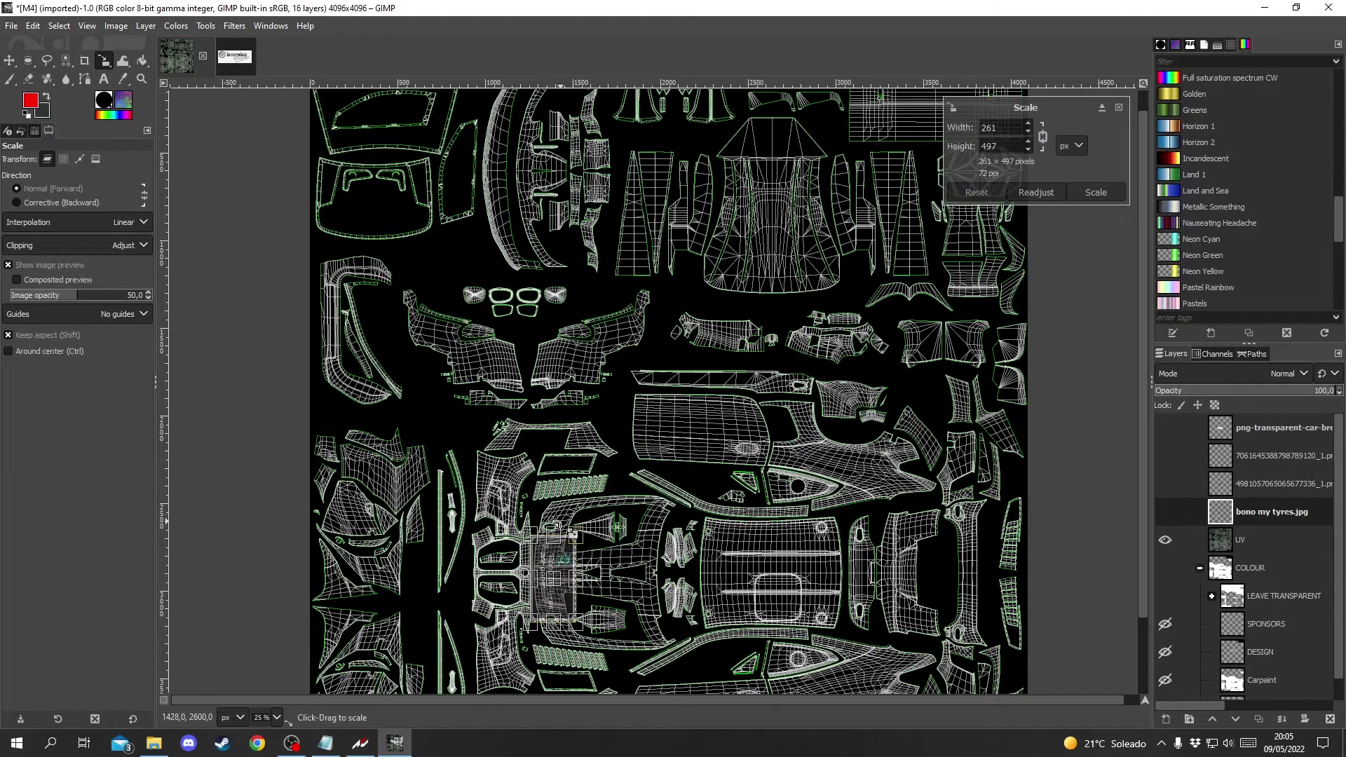
scroll(573, 532, up, 5)
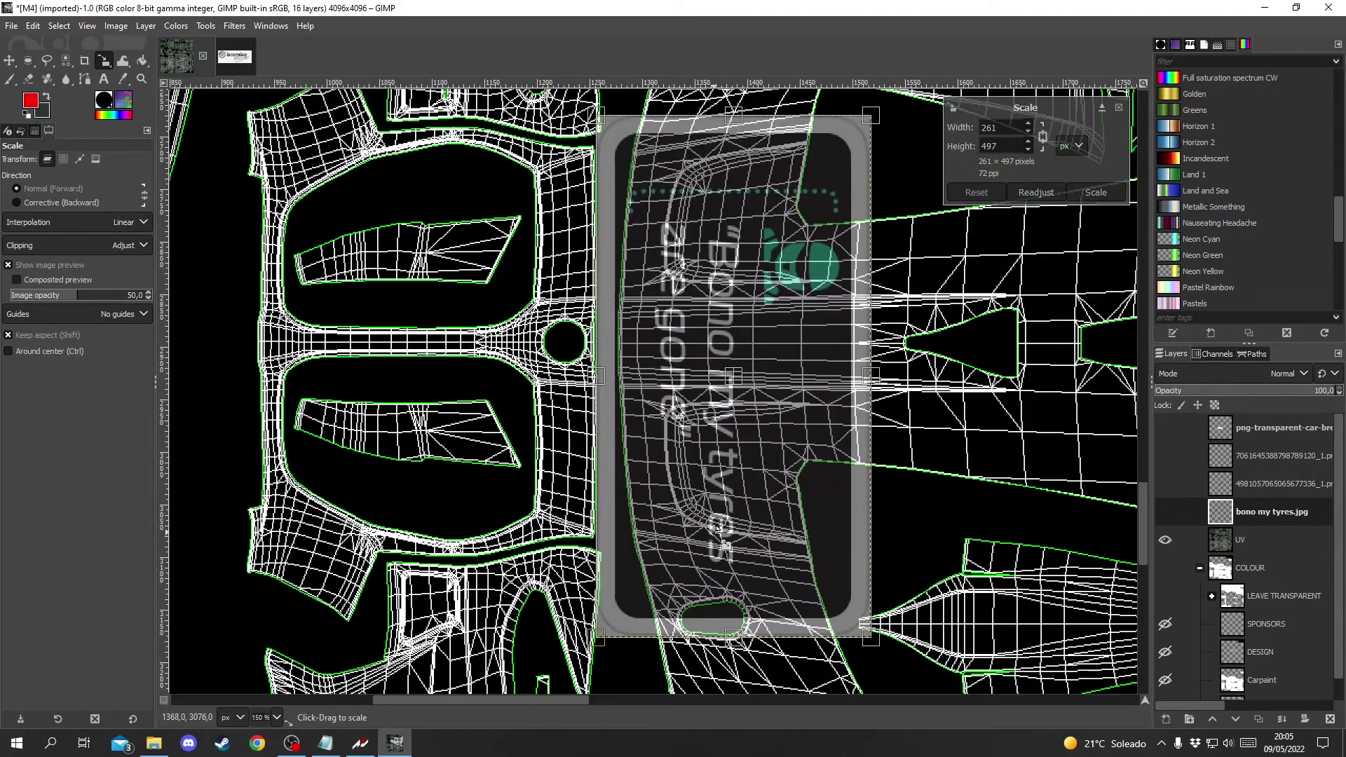
drag(871, 376, 767, 404)
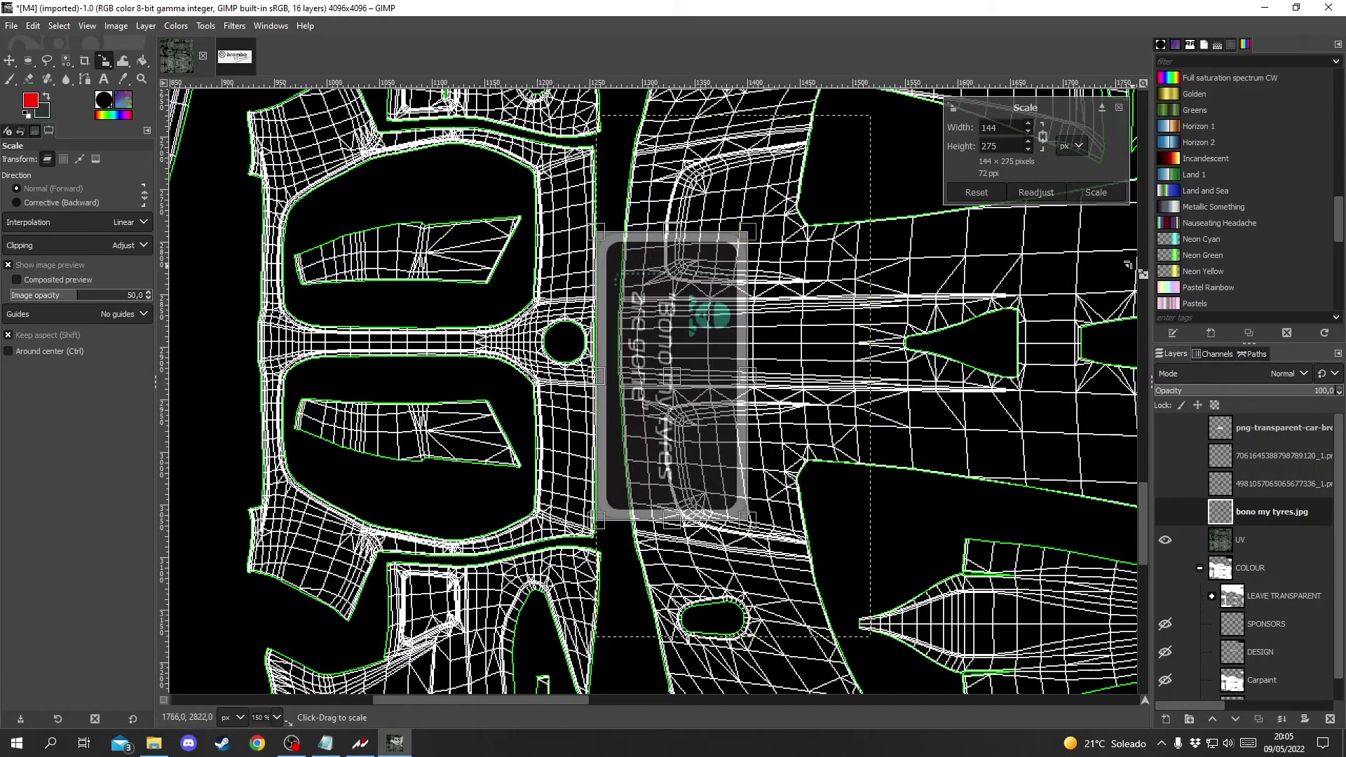
click(1096, 192)
key(m)
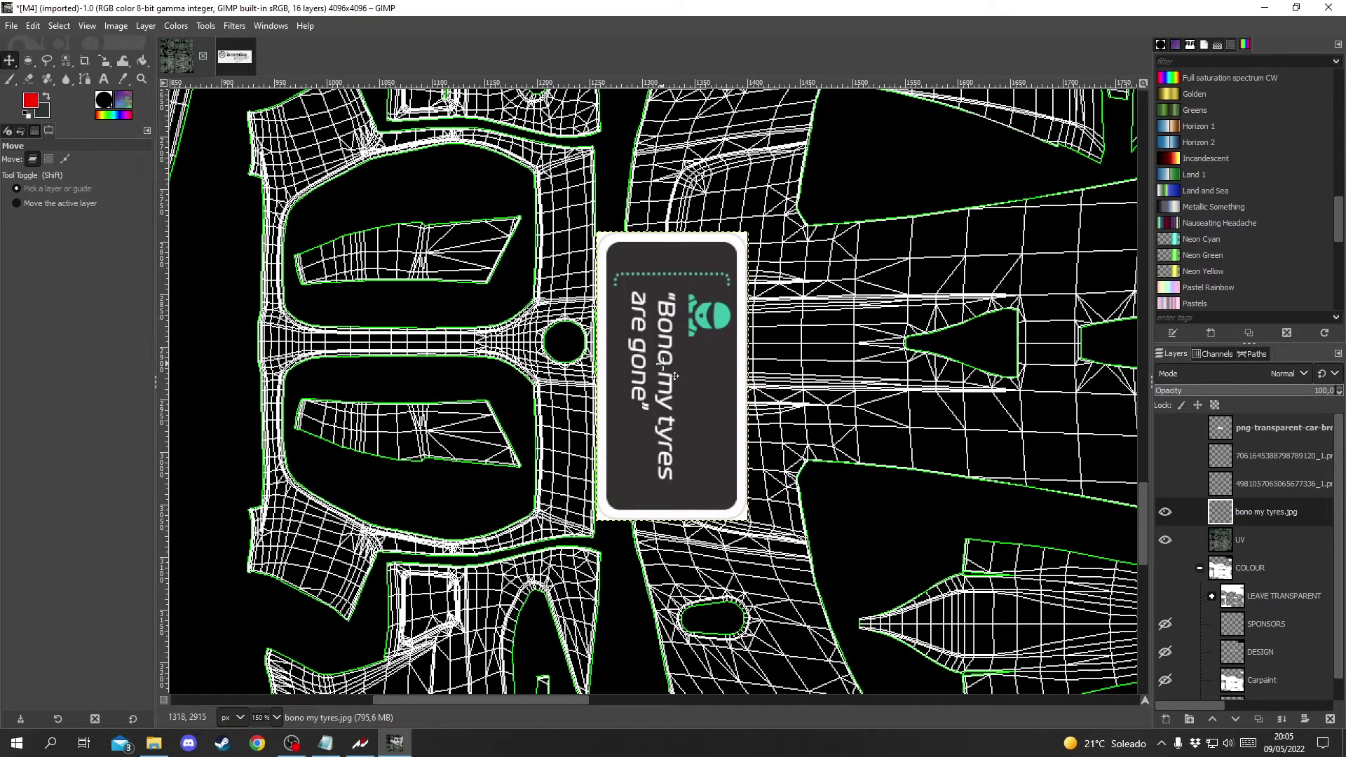
drag(674, 376, 715, 358)
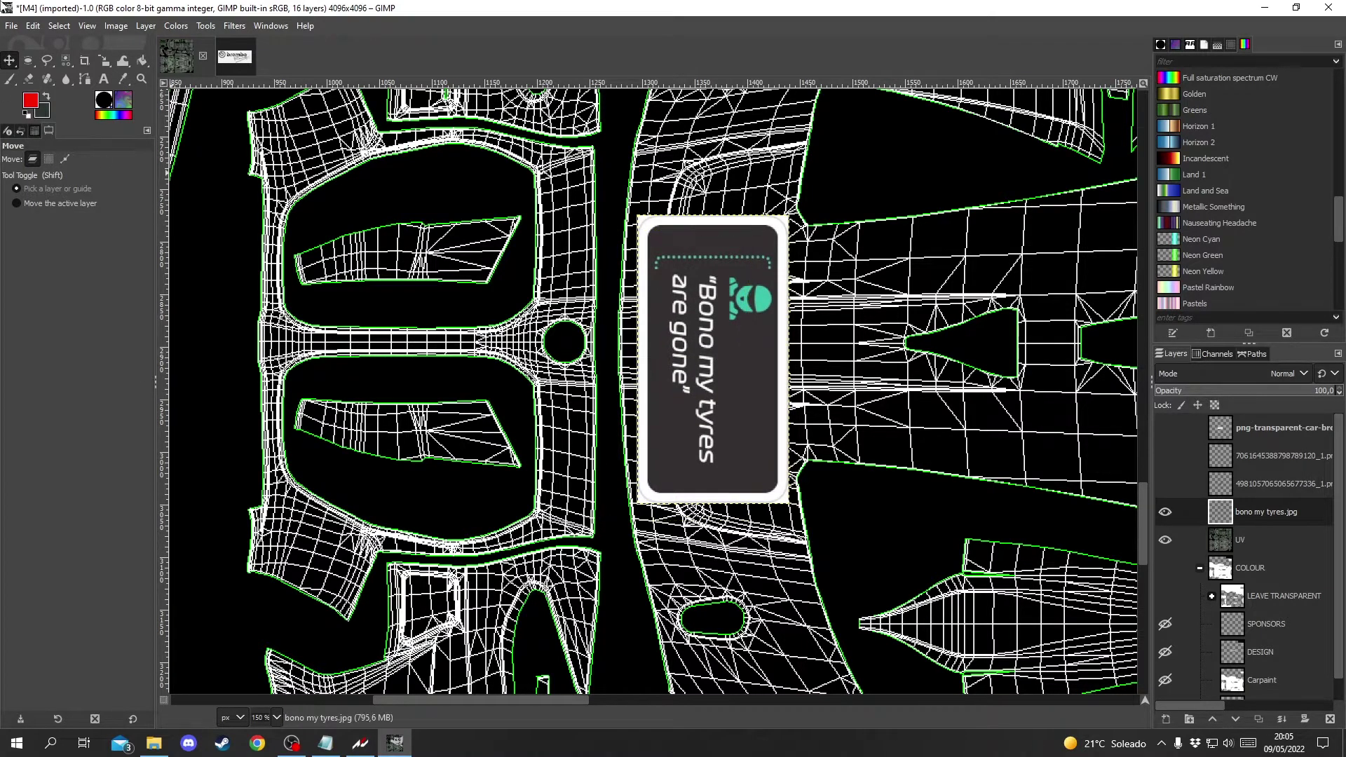
Step: Select the white border around the dark bono my tyres panel with Fuzzy Select and inspect its corner edges
right_click(64, 62)
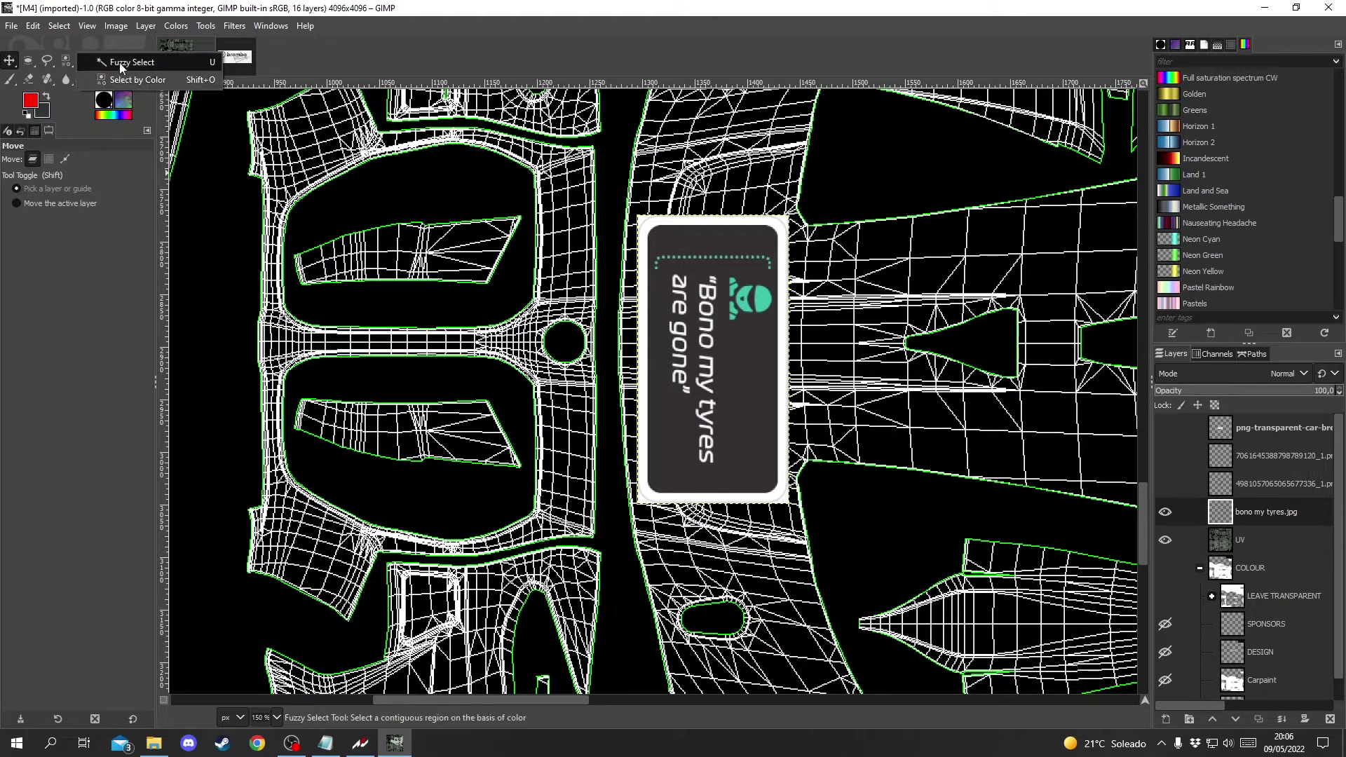
click(140, 67)
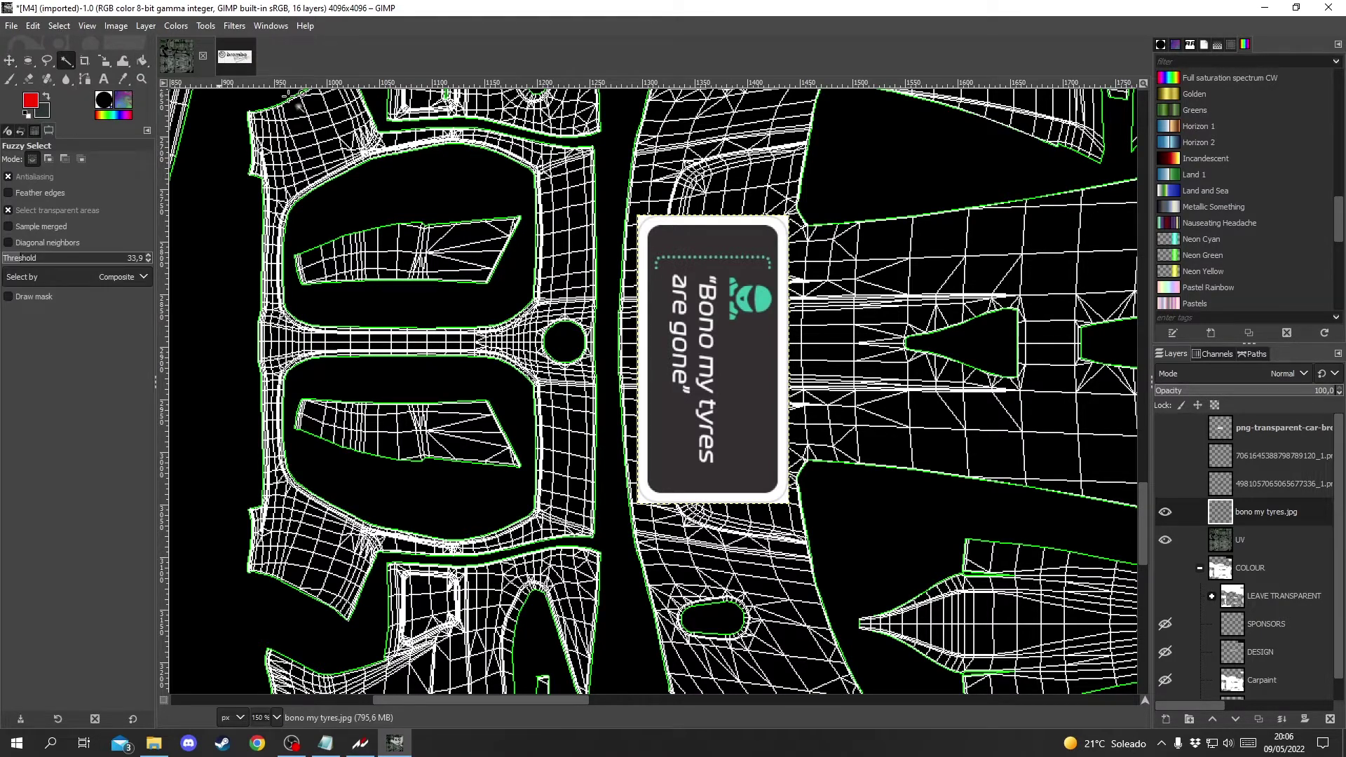
click(783, 282)
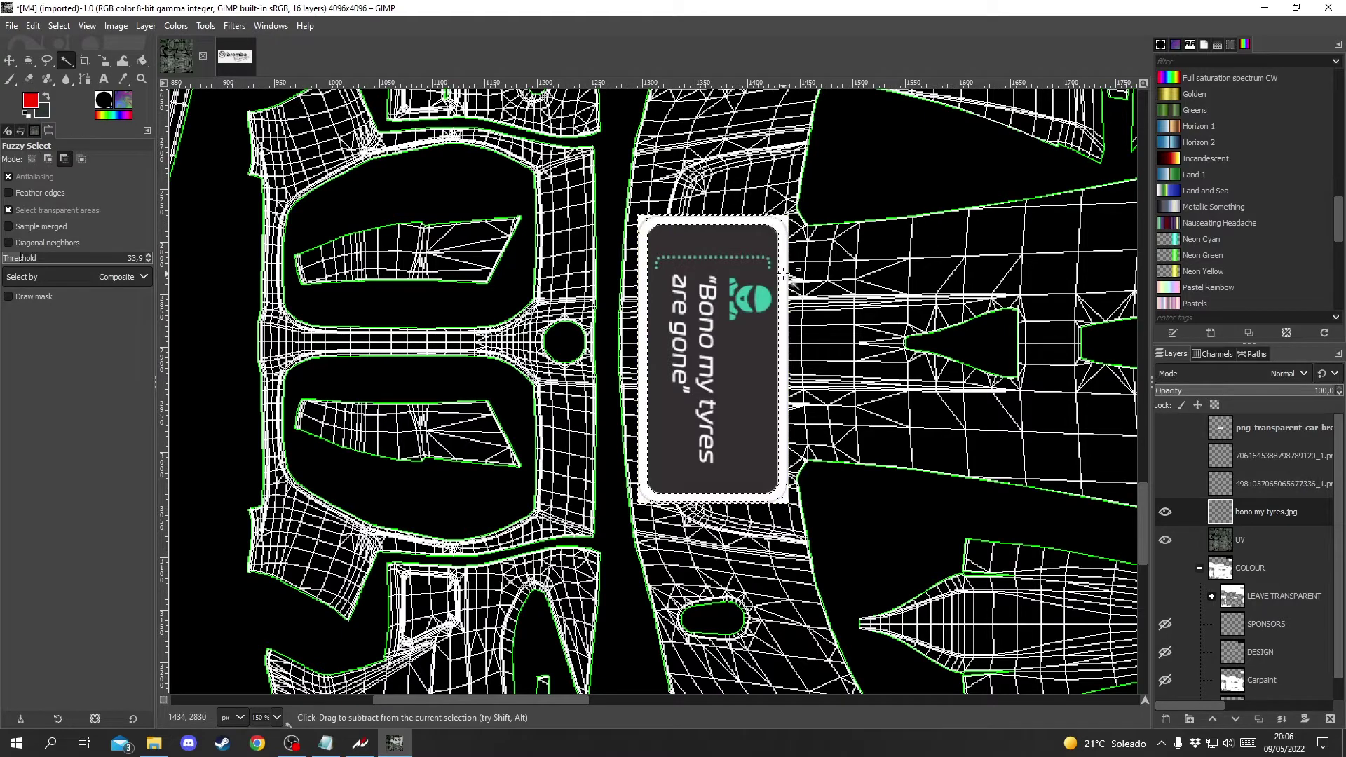
scroll(783, 282, up, 5)
scroll(719, 335, up, 3)
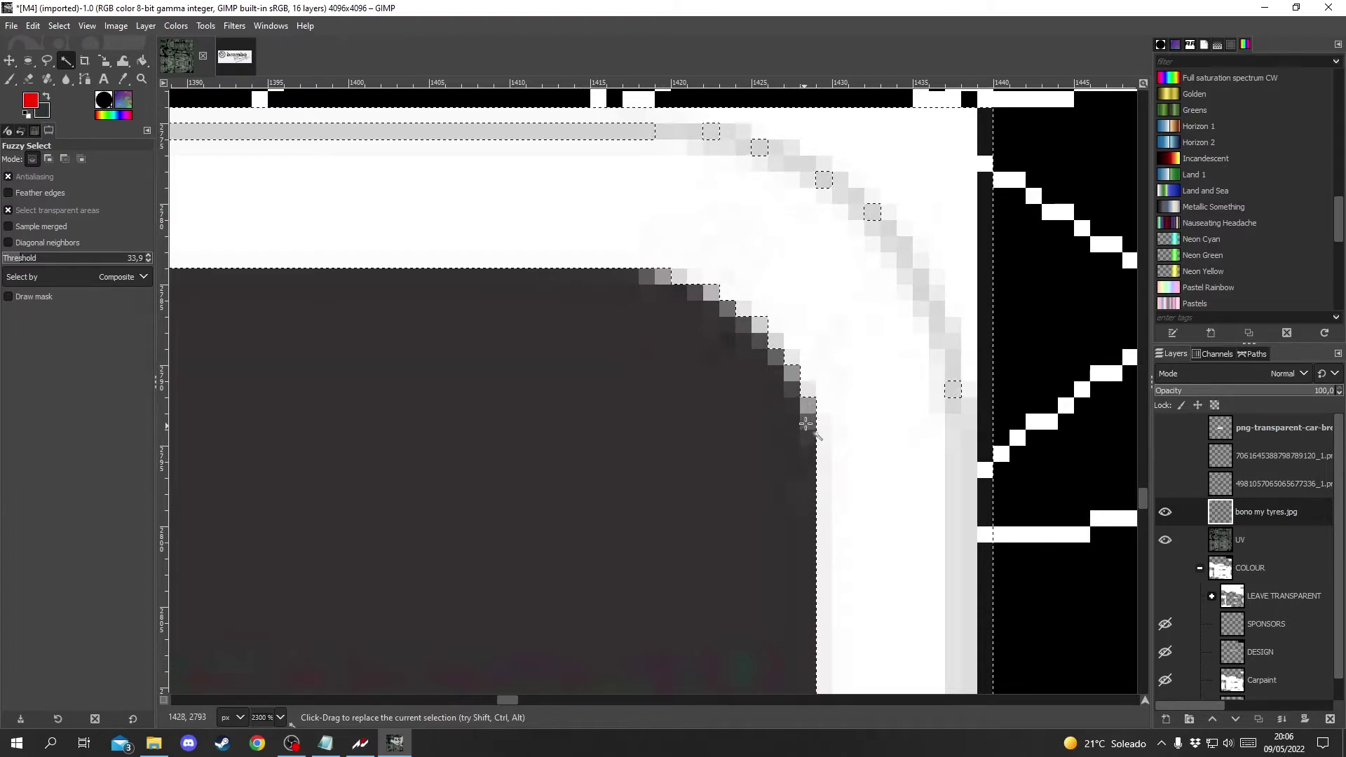
scroll(814, 378, down, 3)
scroll(818, 348, down, 2)
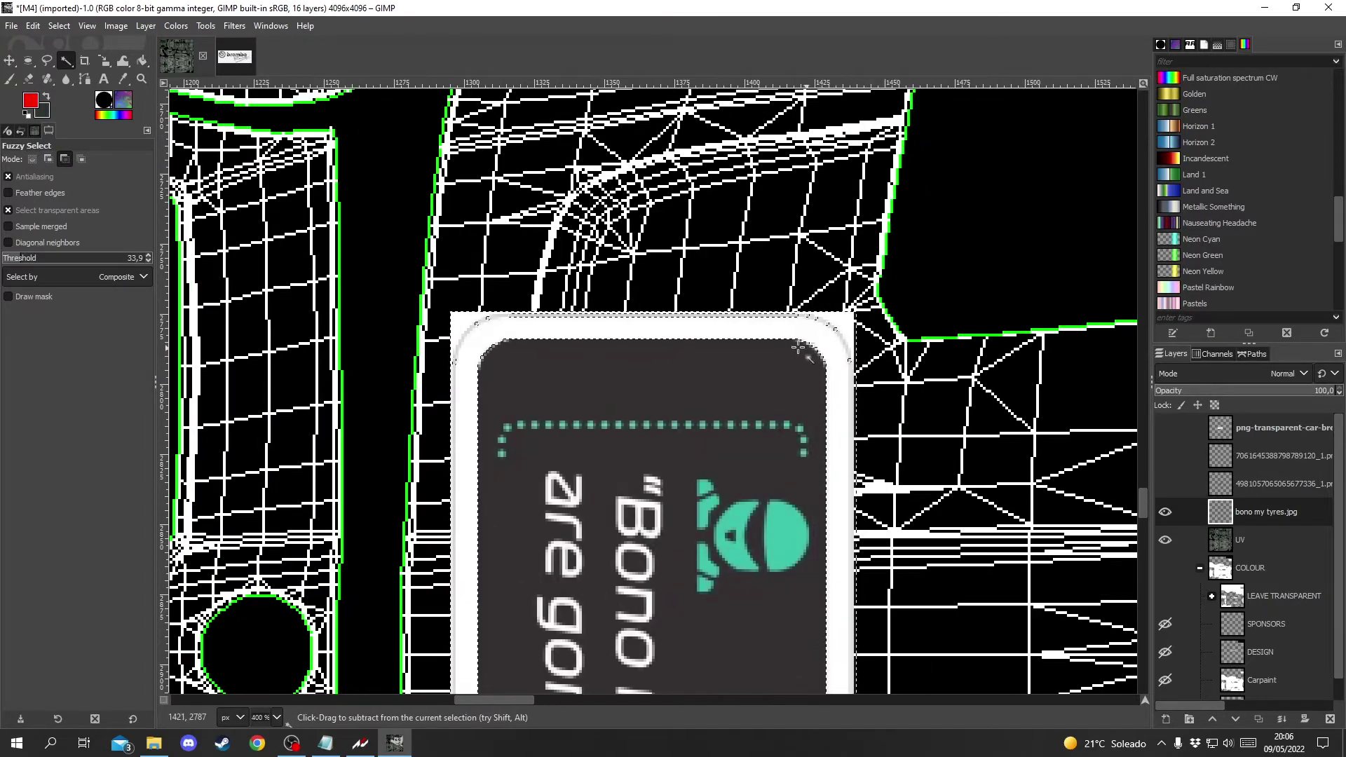
scroll(476, 336, down, 2)
Step: Grow the white border selection by 1 px to include the blended edge pixels
click(59, 25)
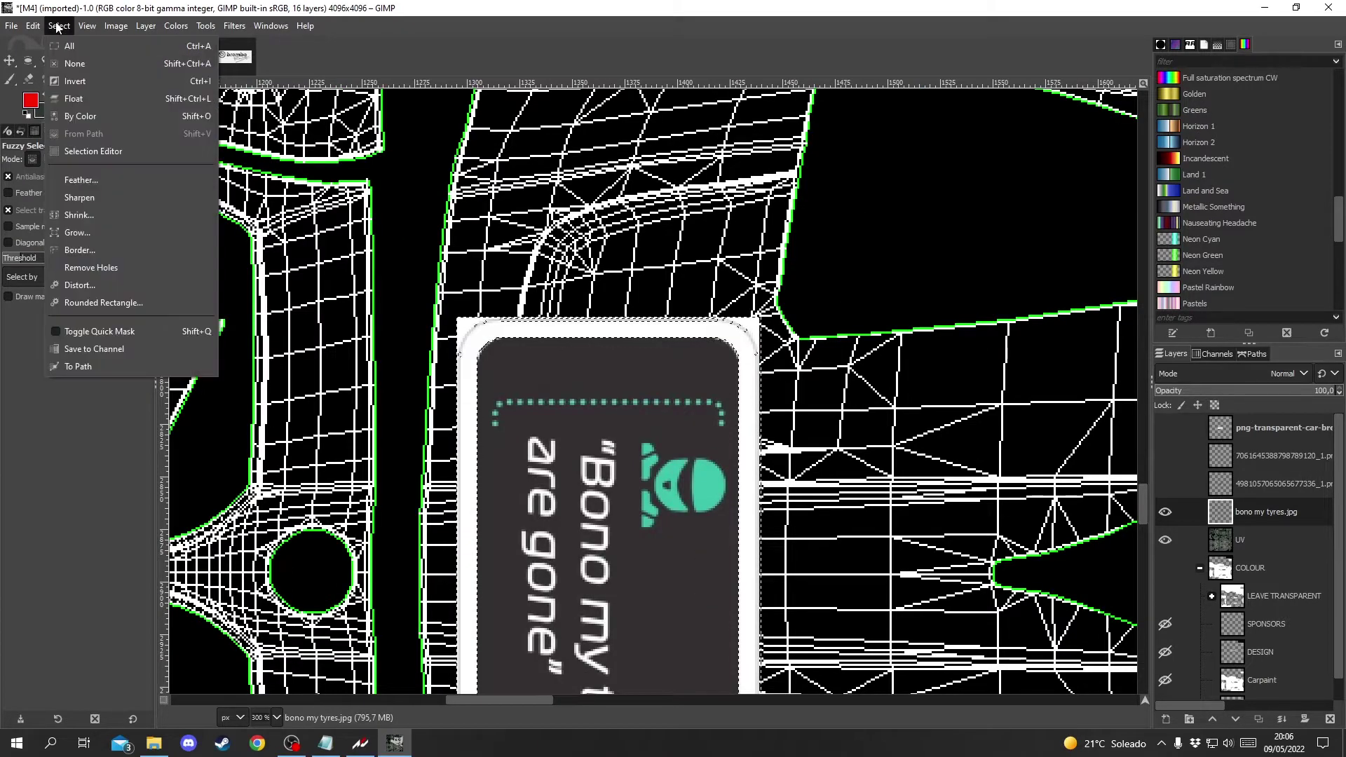
click(98, 230)
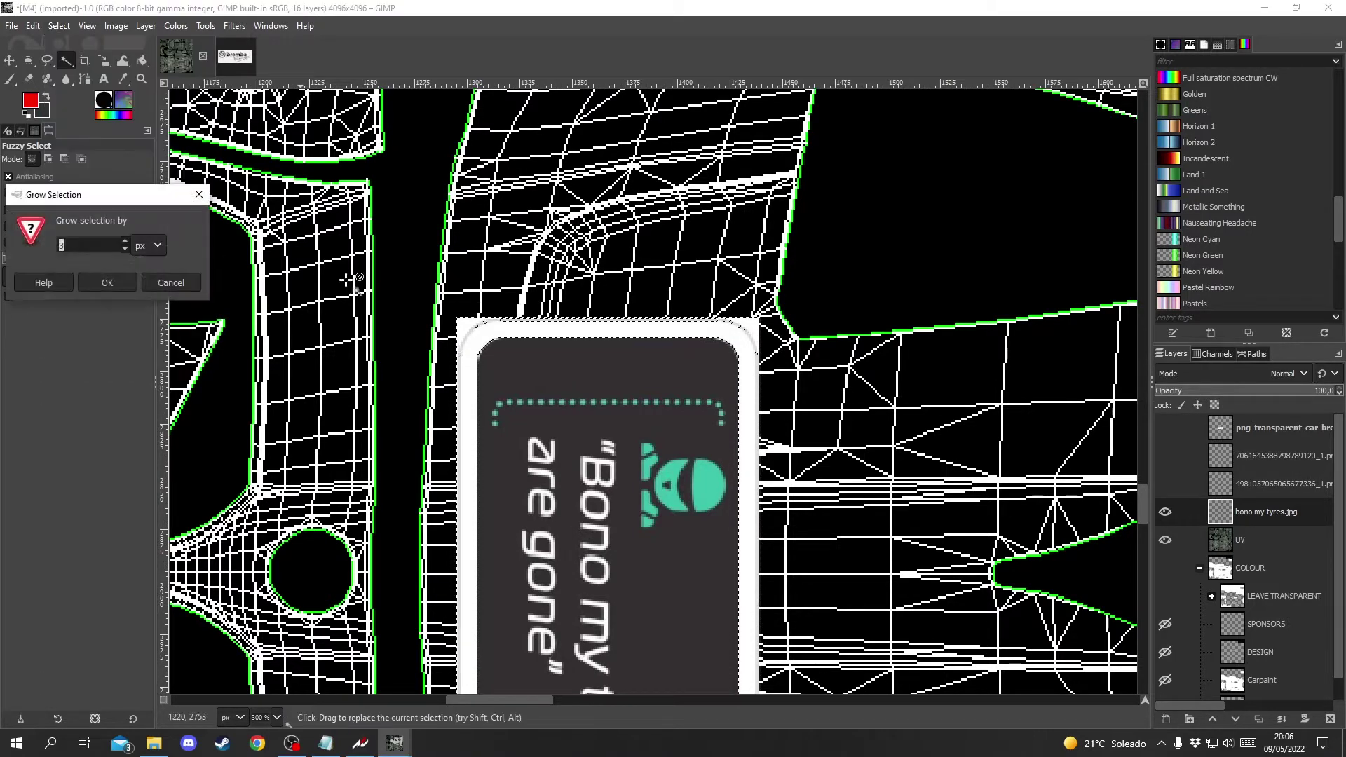
double_click(125, 249)
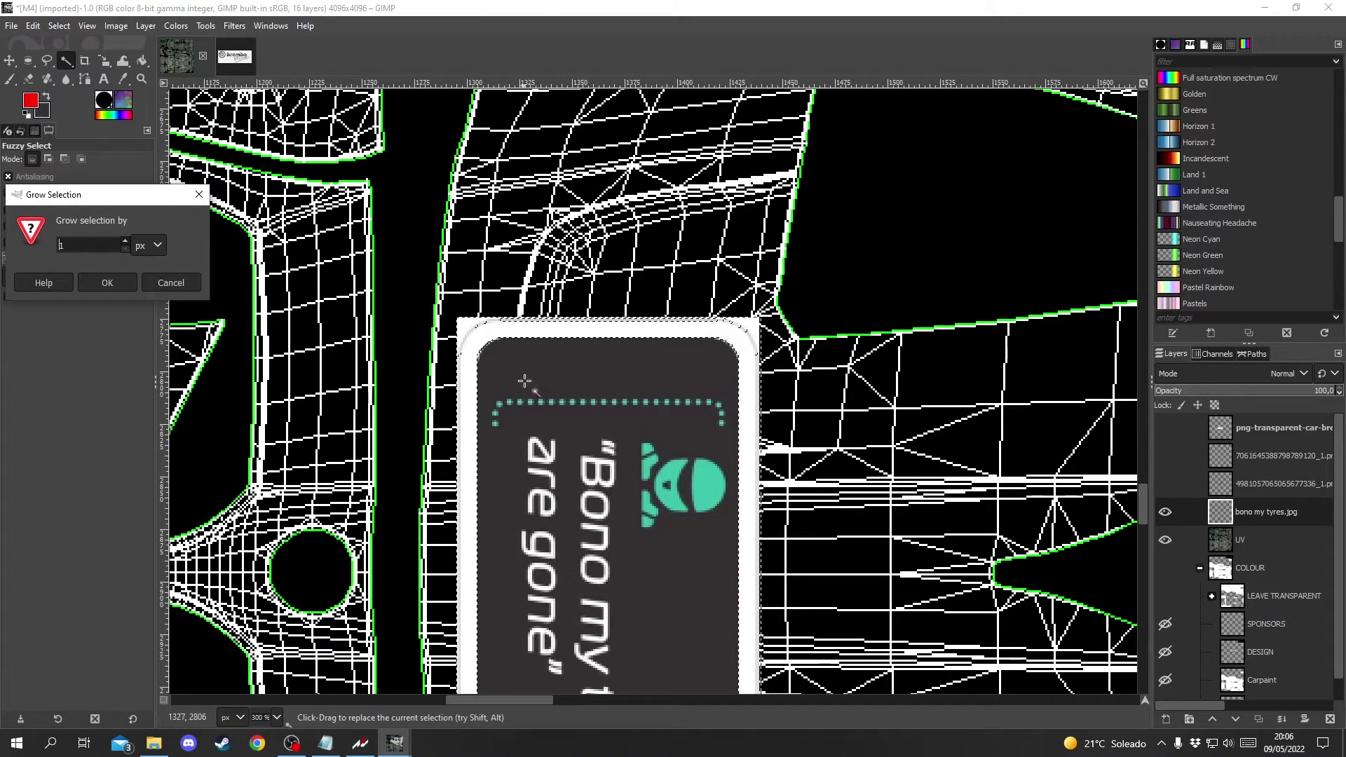
scroll(511, 362, up, 4)
scroll(455, 348, up, 1)
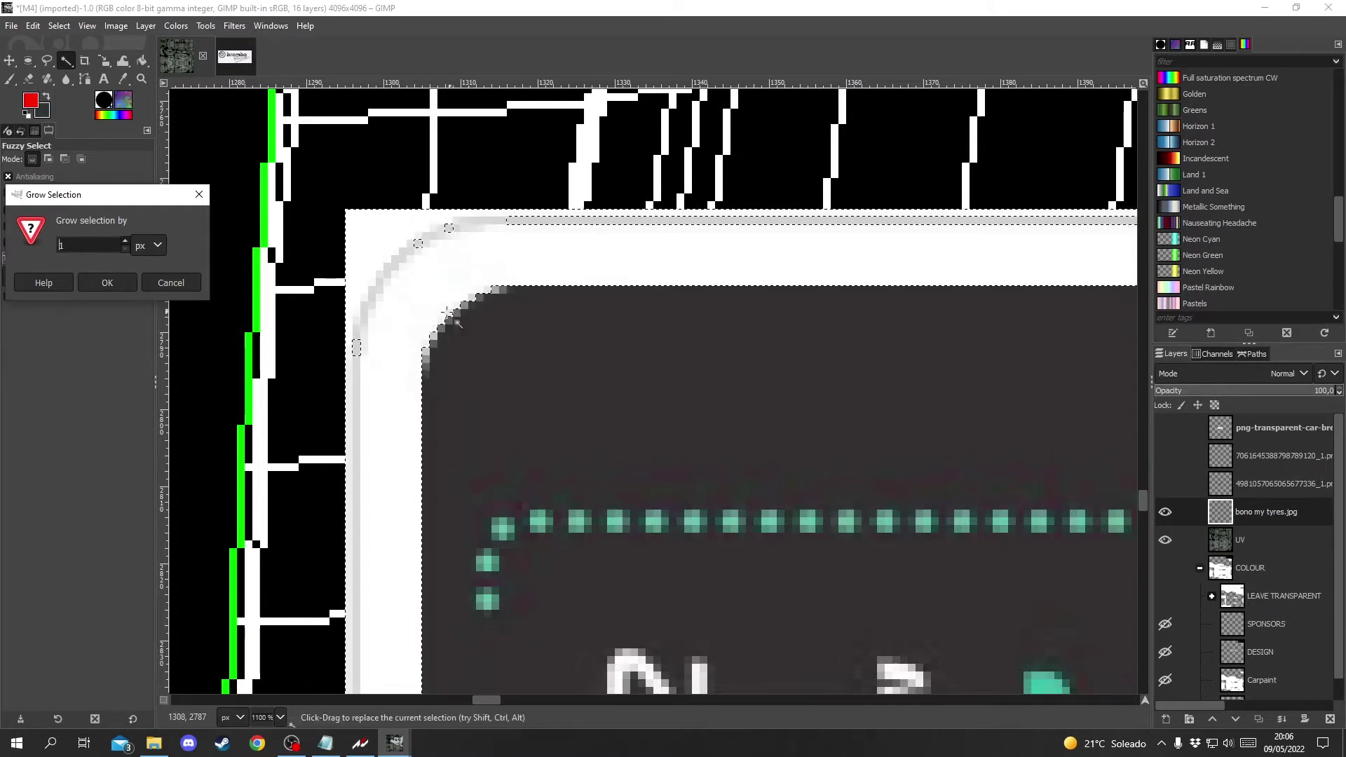
click(91, 279)
Step: Set the Eraser size to 128 and erase the selected white border around the upper part of the sticker
ctrl+scroll(569, 303, down, 3)
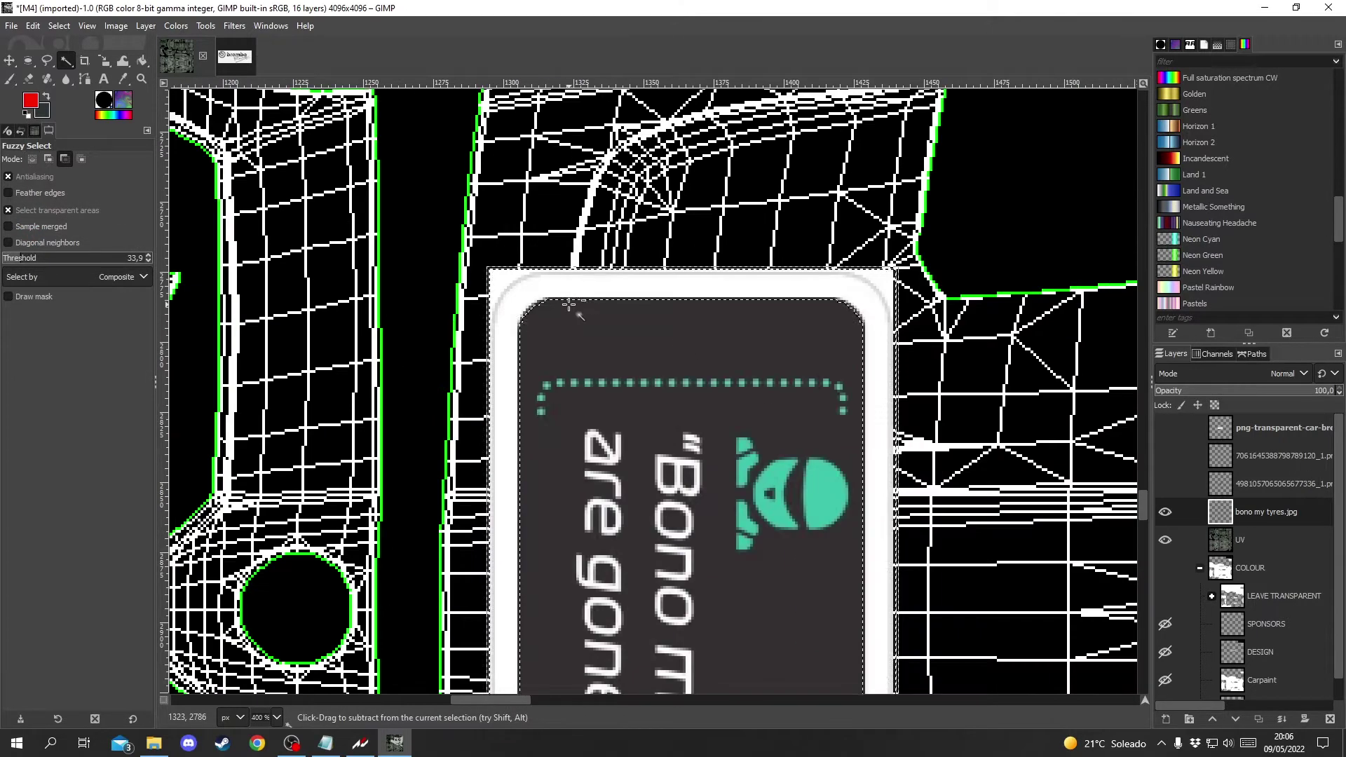
ctrl+scroll(575, 306, down, 3)
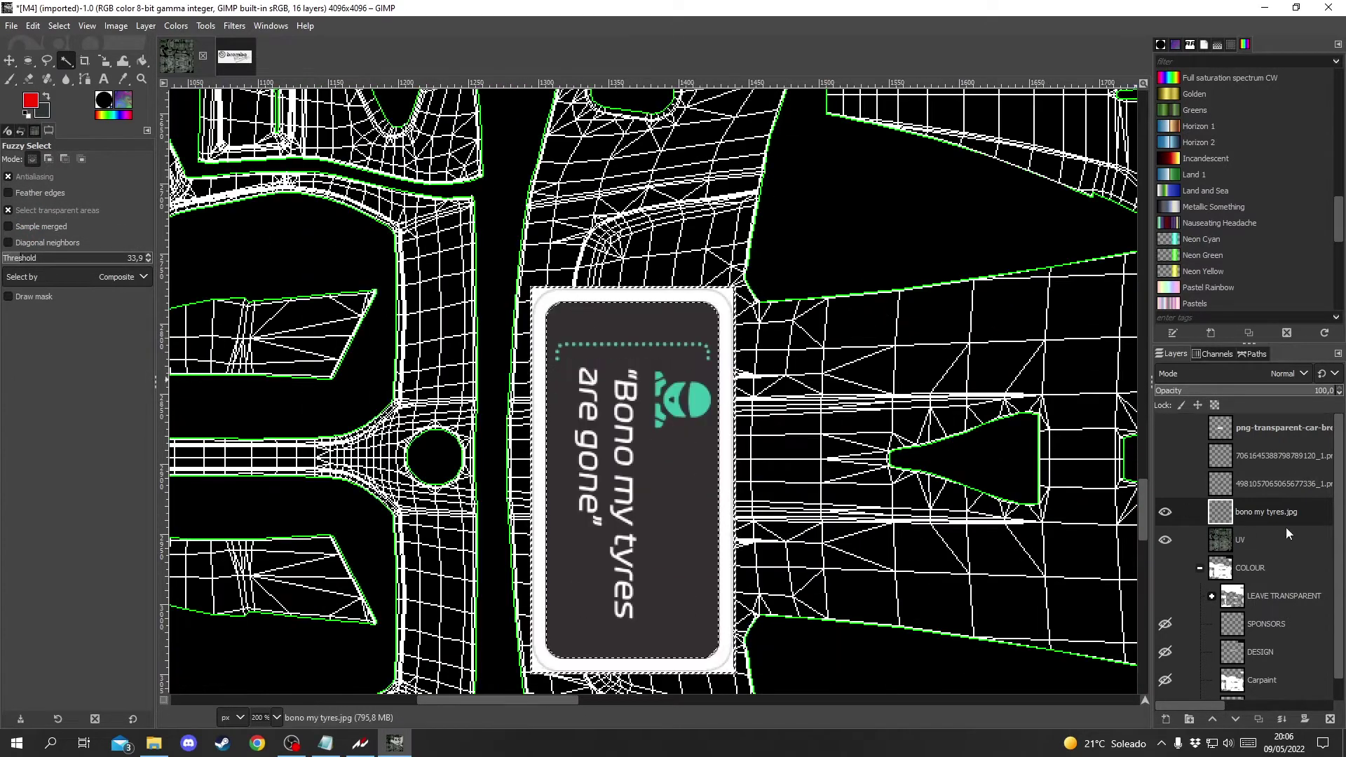
right_click(1285, 513)
click(1316, 513)
click(28, 78)
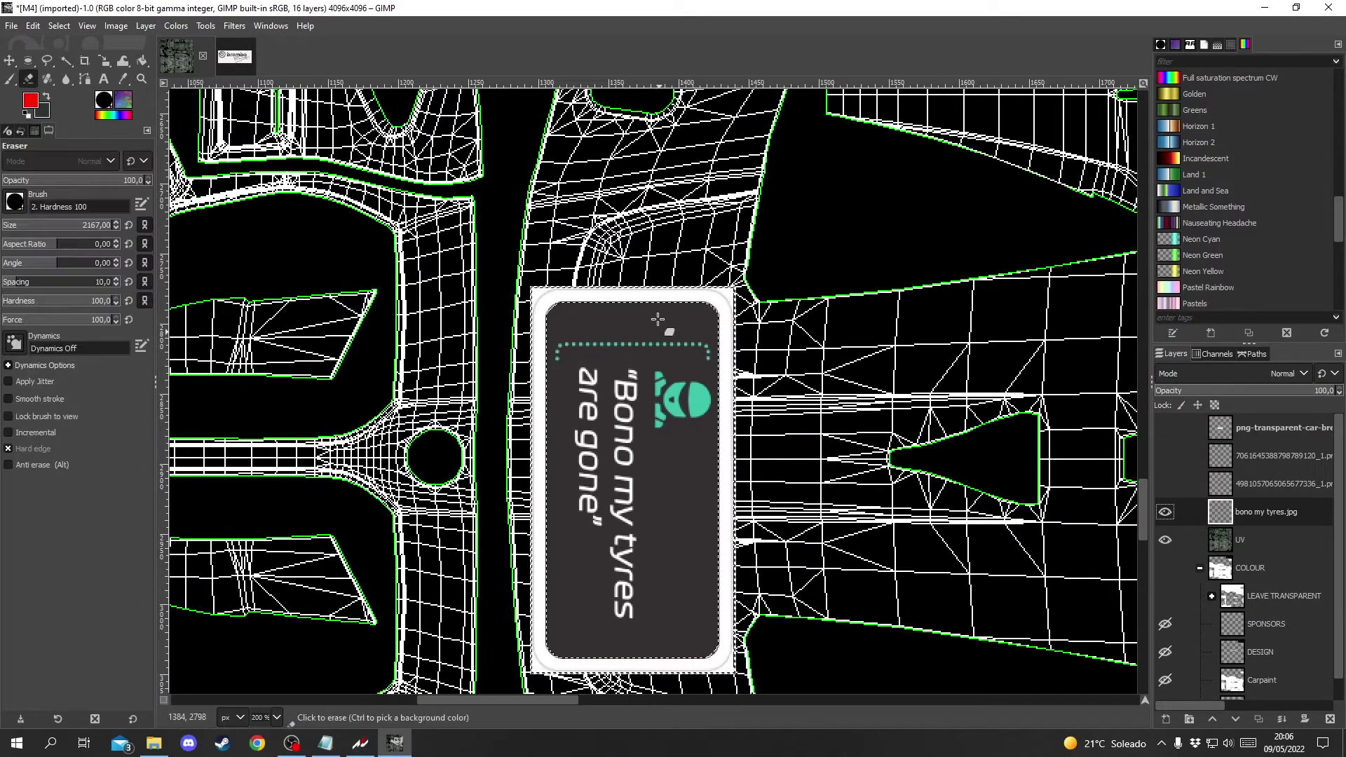
click(42, 226)
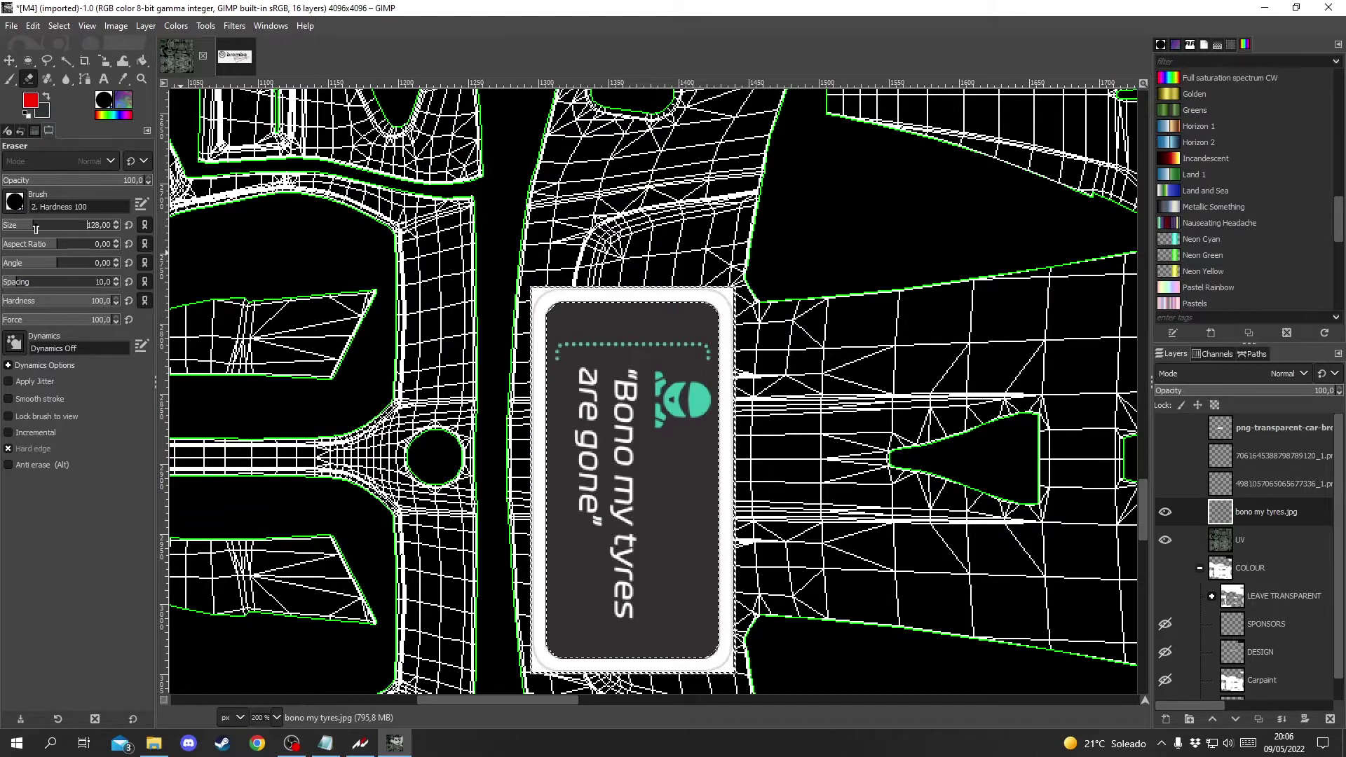
drag(484, 291, 799, 281)
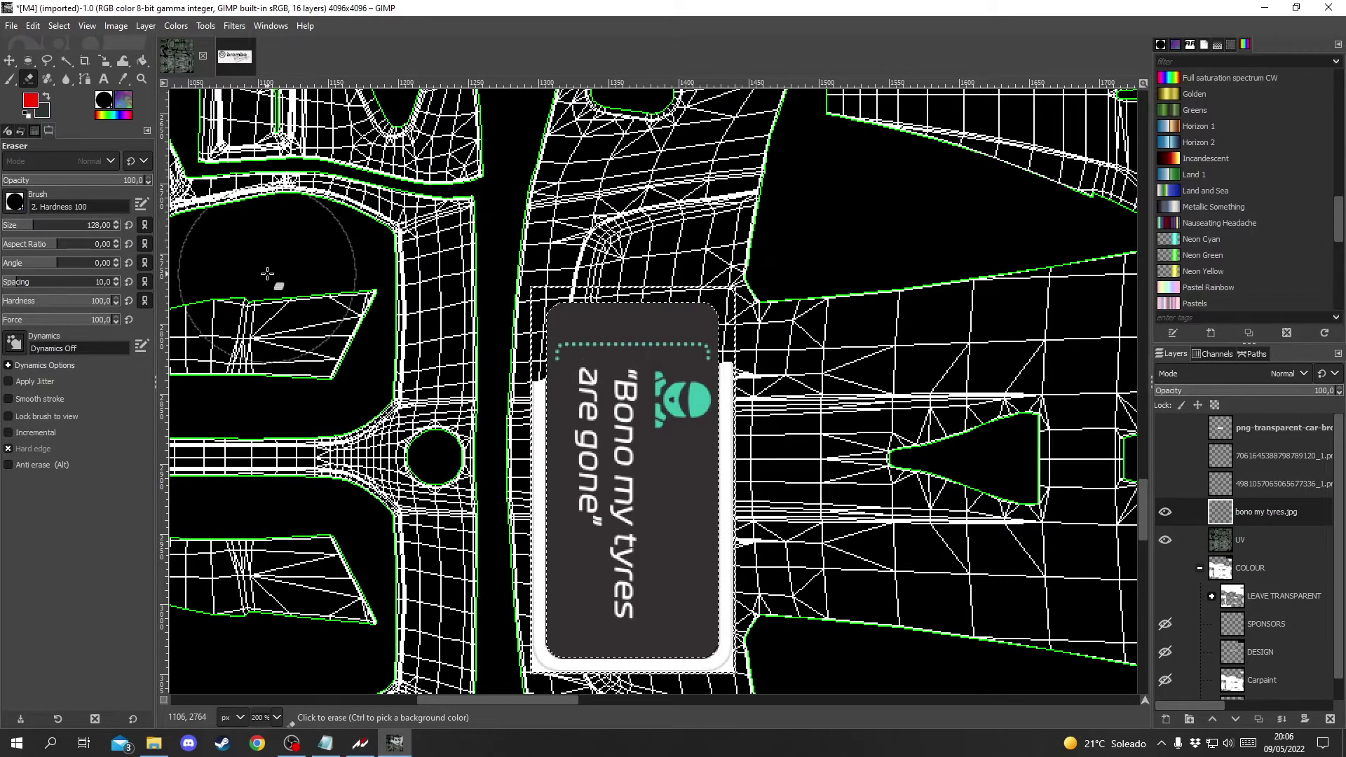
Step: Enlarge the Eraser to 2849 and erase the rest of the selected white border around the sticker
drag(32, 226, 114, 226)
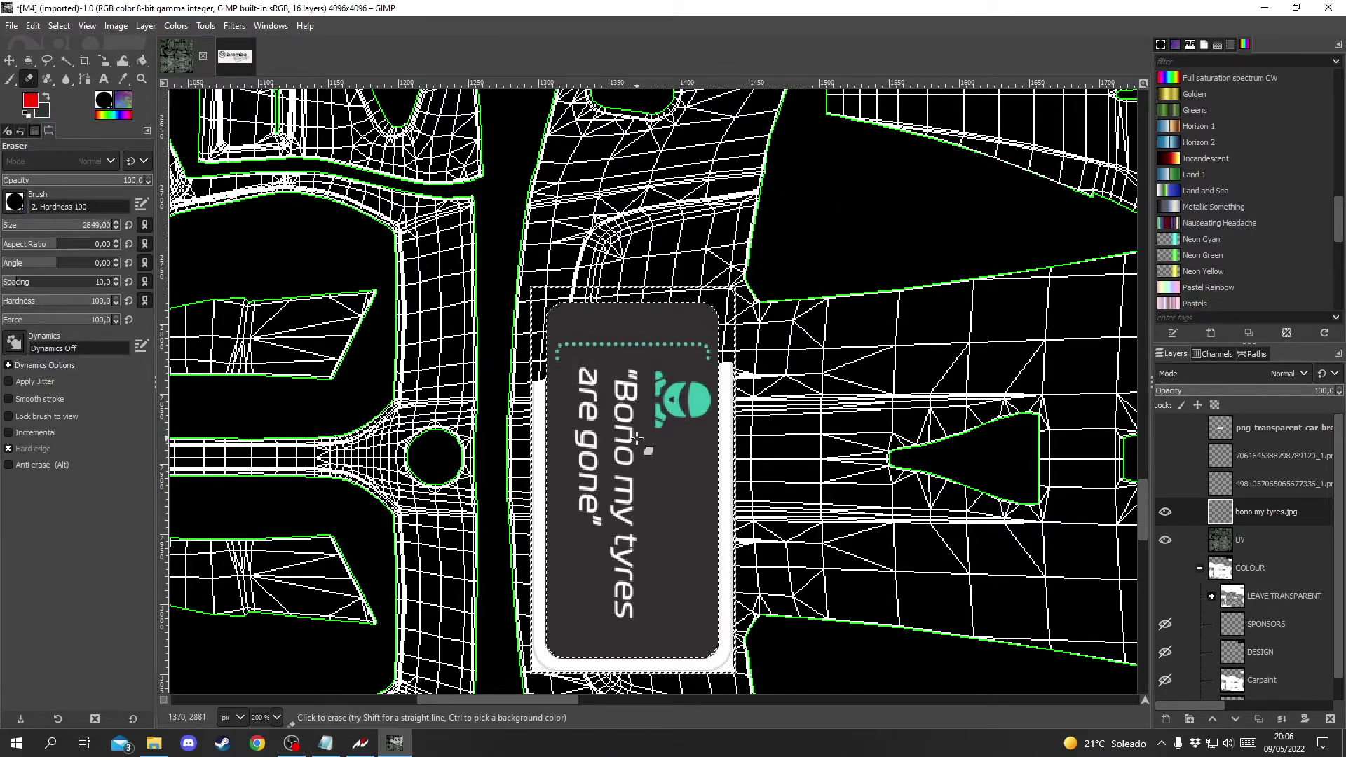
scroll(594, 419, down, 6)
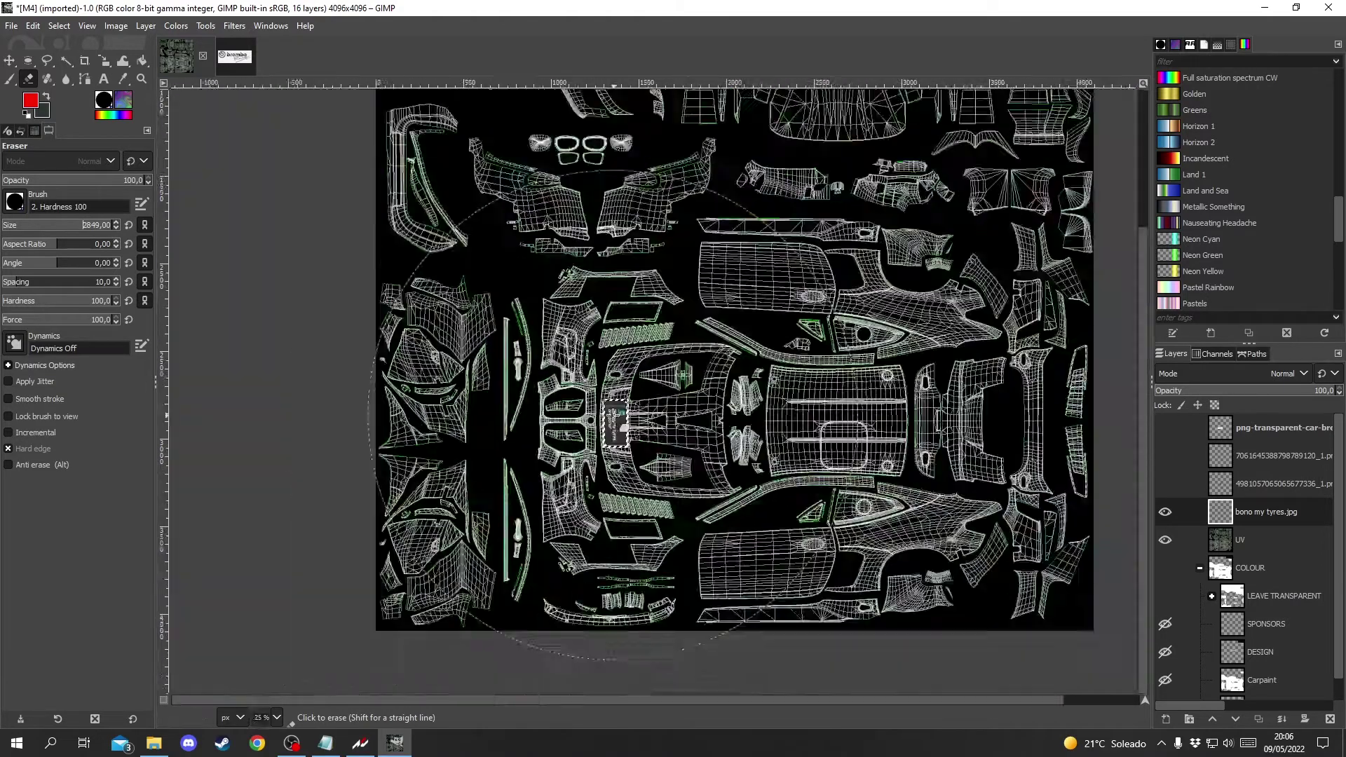
scroll(644, 427, up, 5)
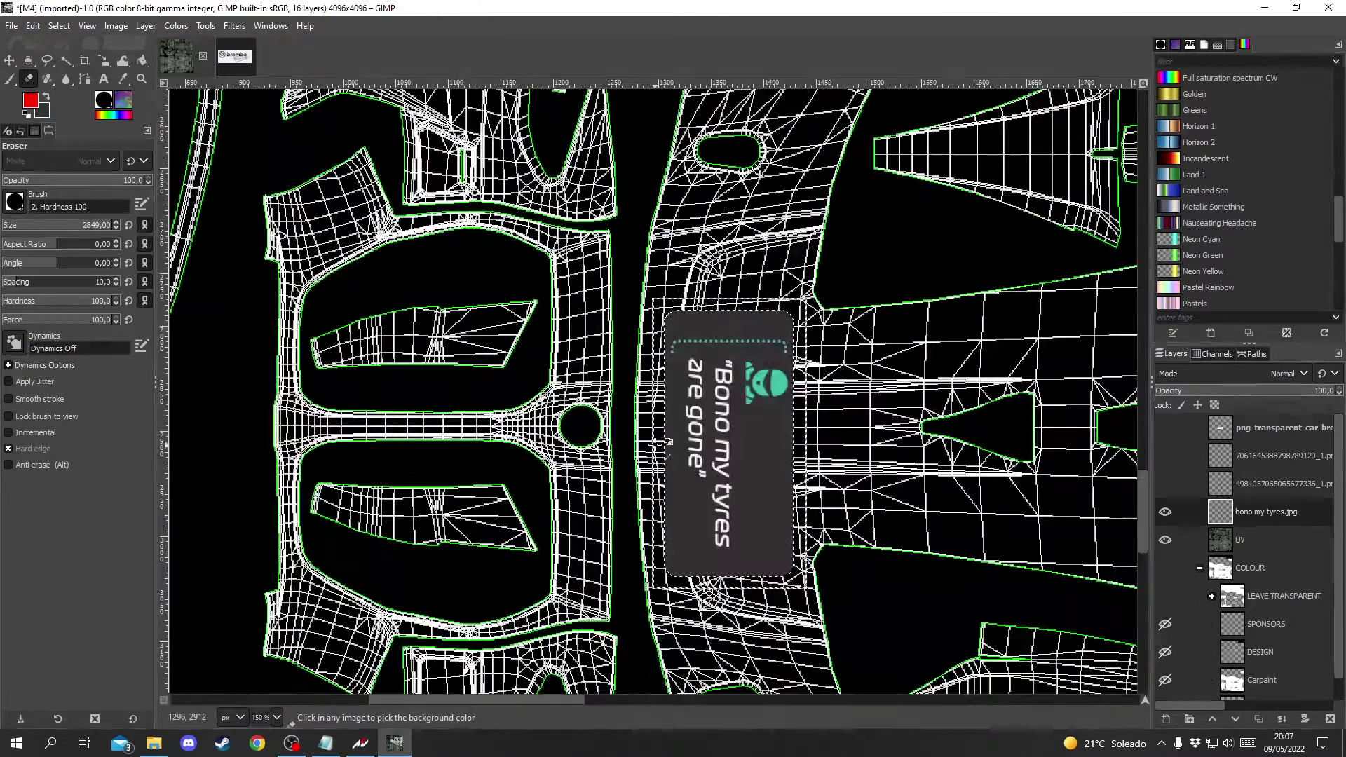
click(629, 418)
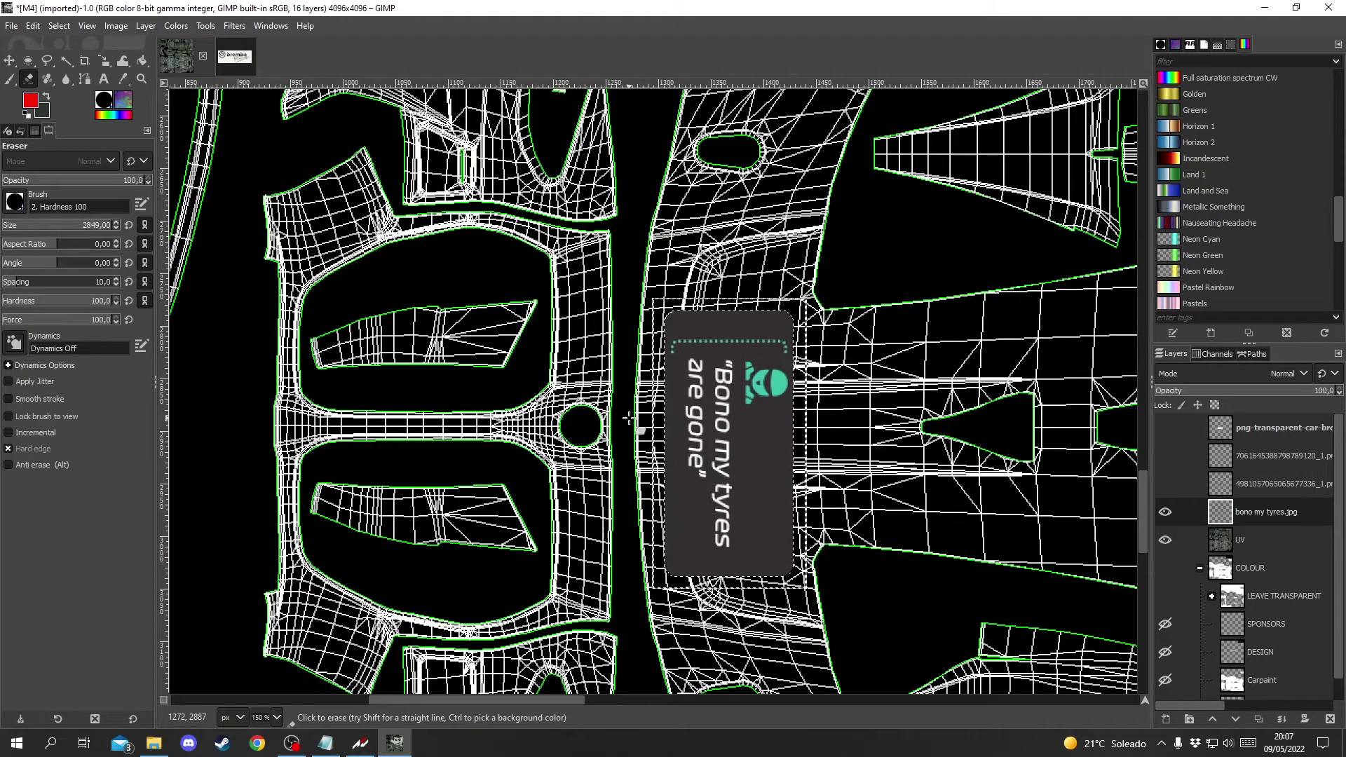
scroll(629, 418, up, 4)
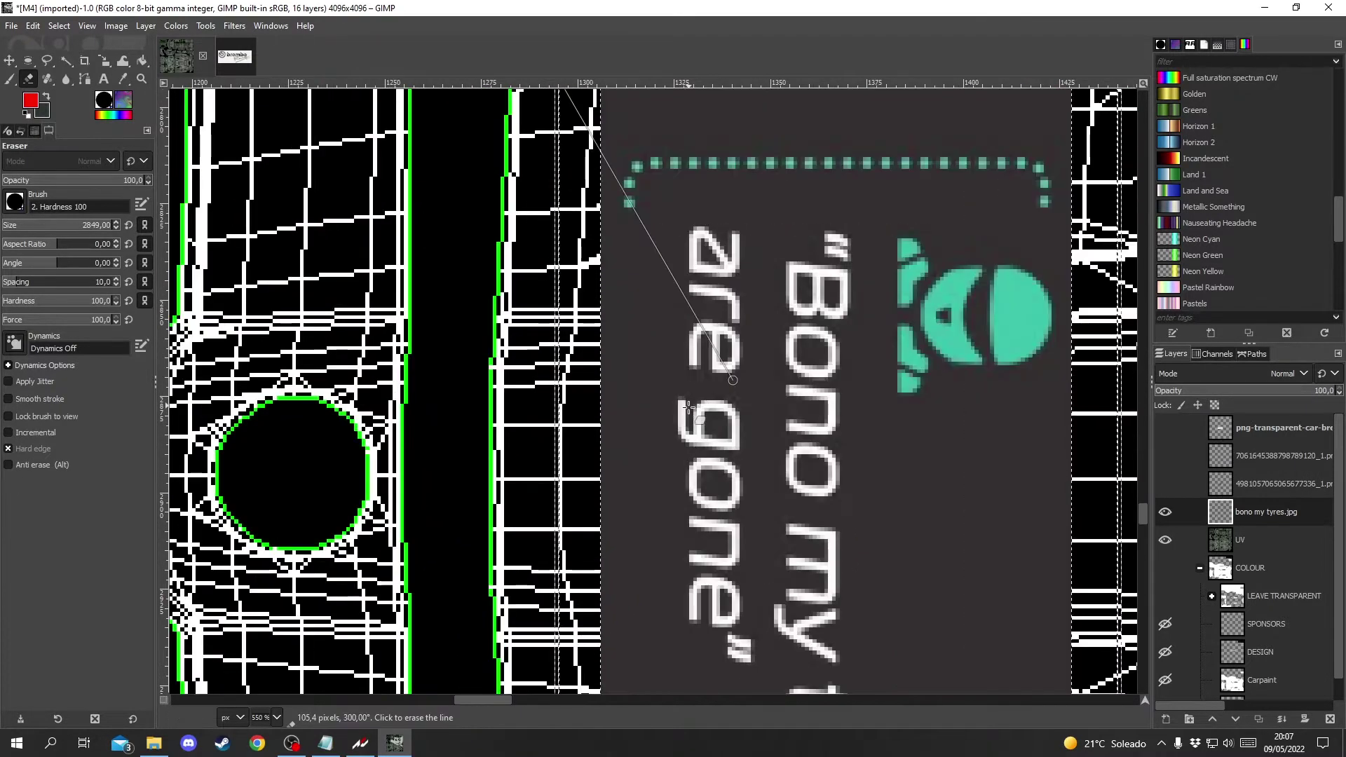
scroll(685, 406, up, 3)
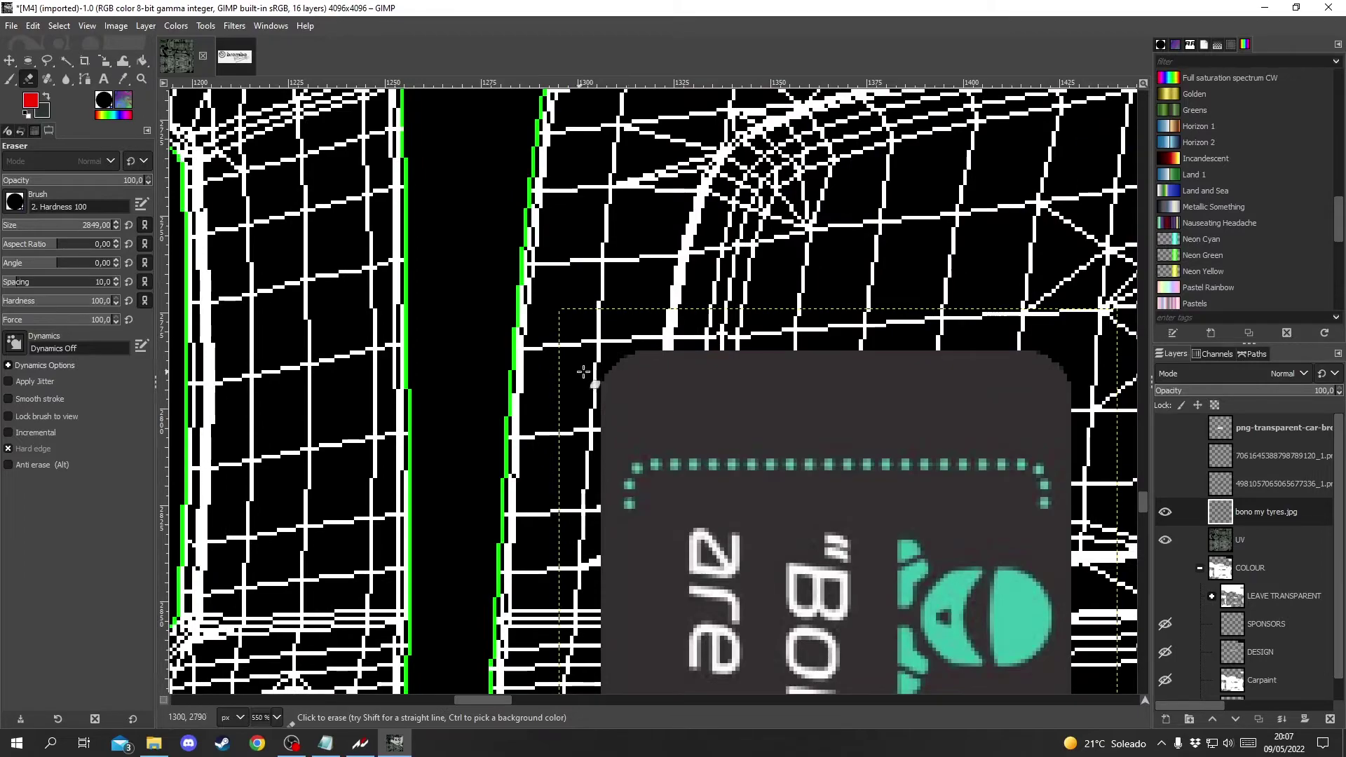
scroll(998, 353, down, 2)
scroll(806, 381, down, 5)
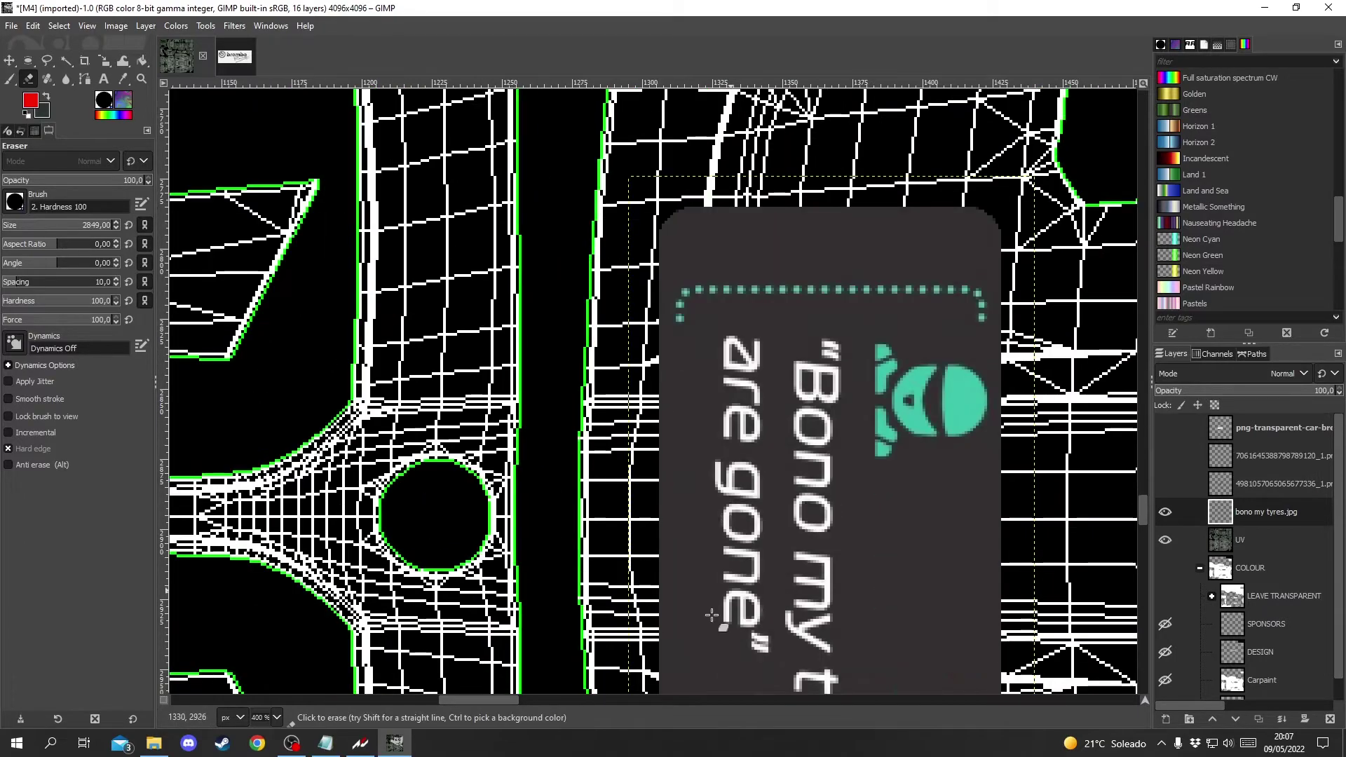
scroll(746, 475, down, 6)
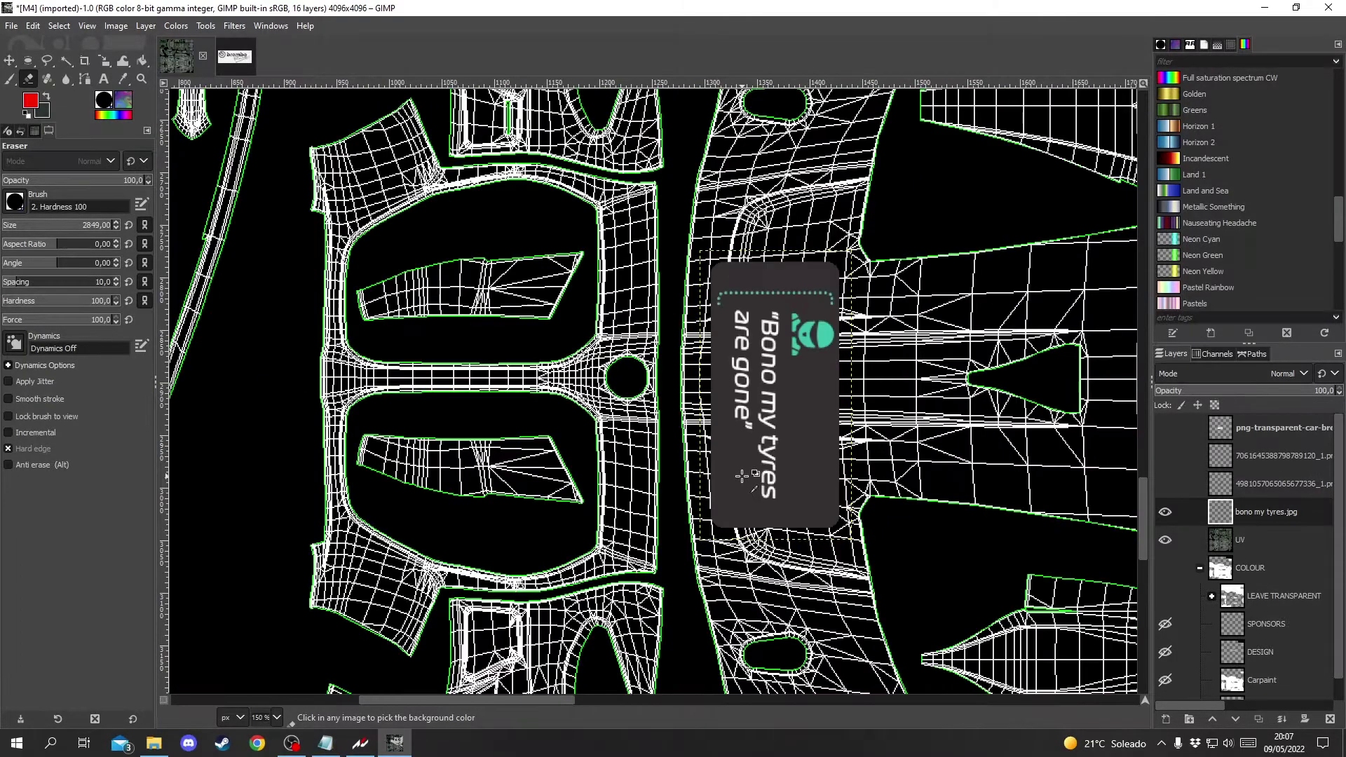
drag(524, 702, 617, 702)
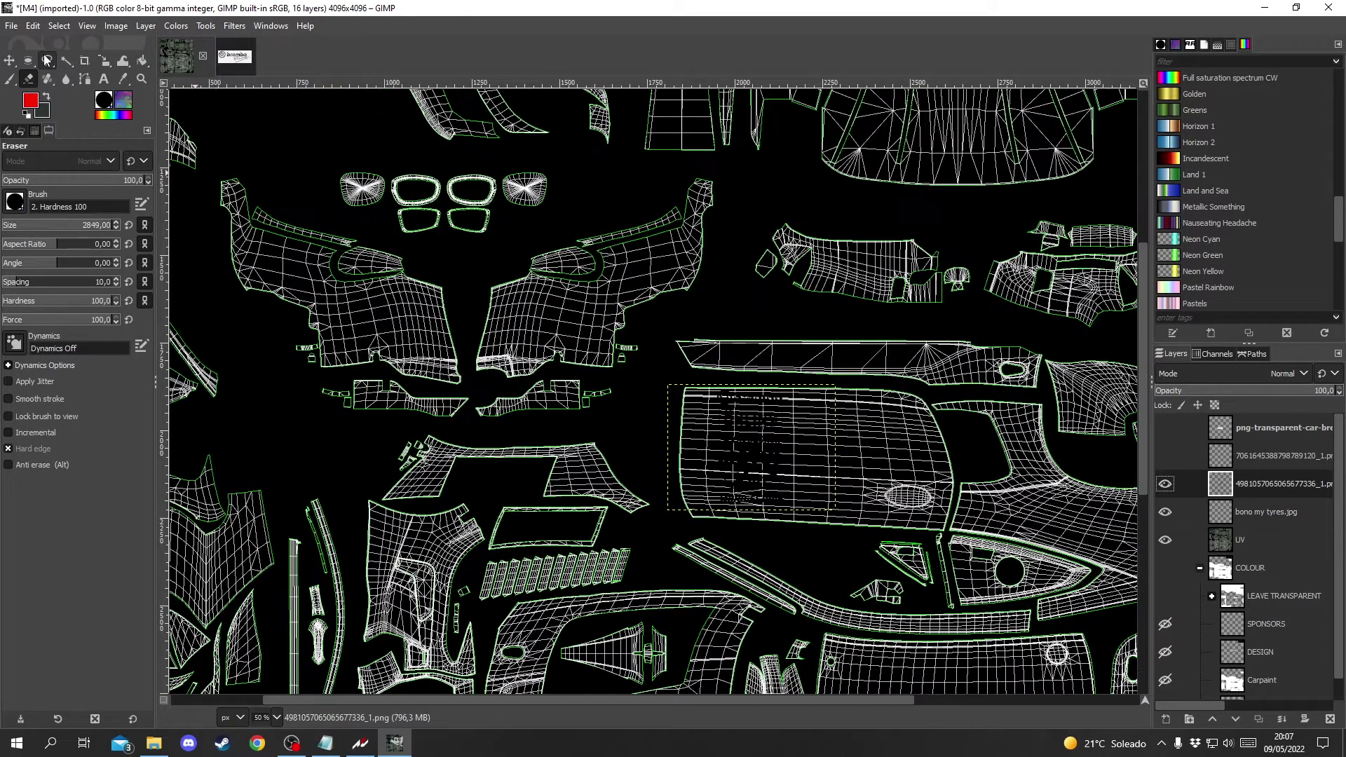
key(u)
scroll(764, 438, up, 4)
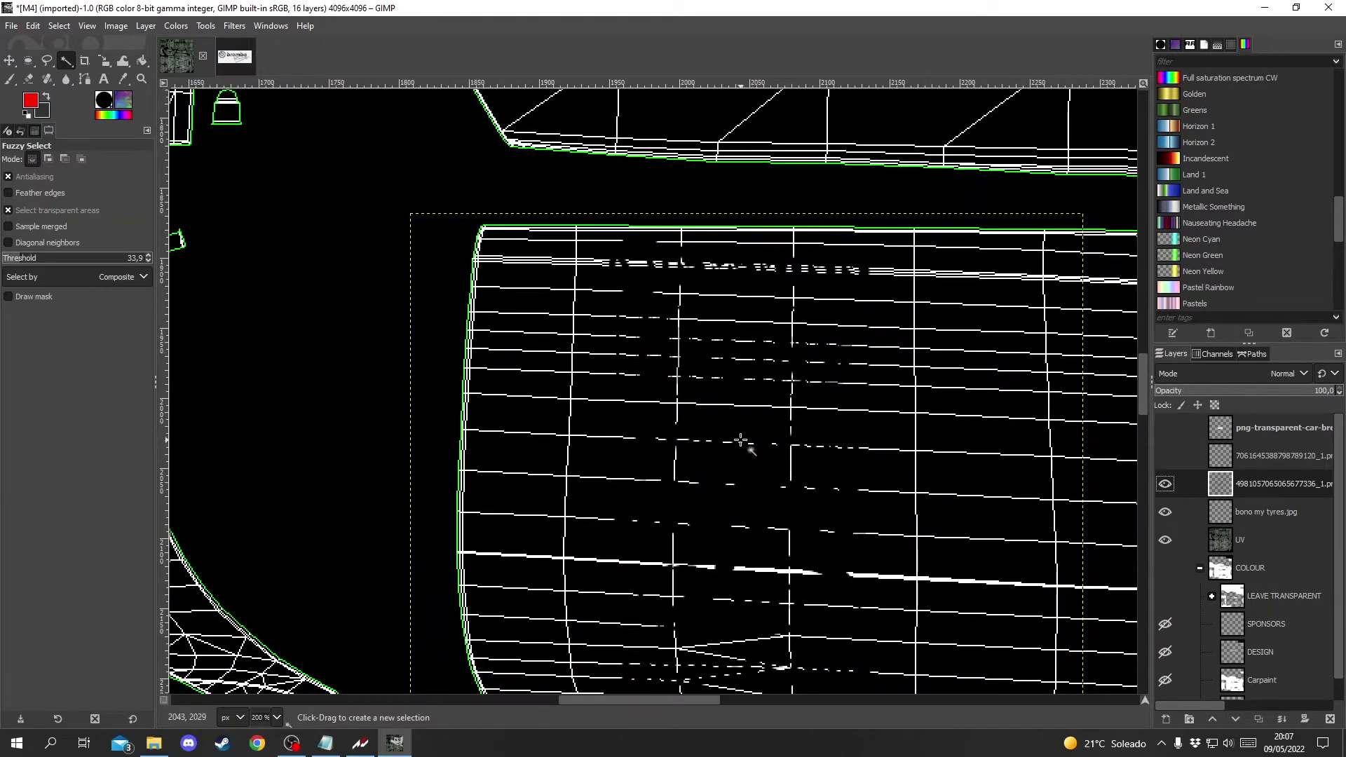
click(1164, 568)
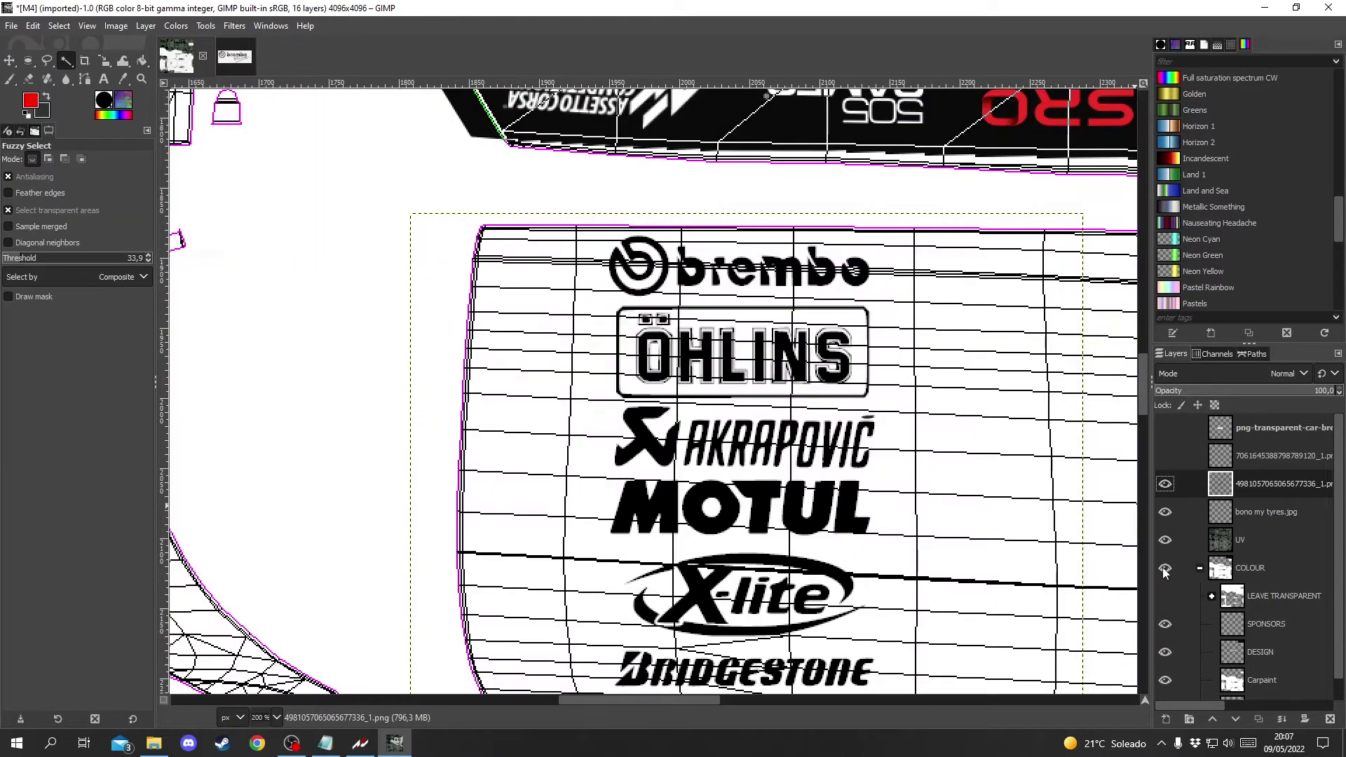
scroll(902, 525, down, 2)
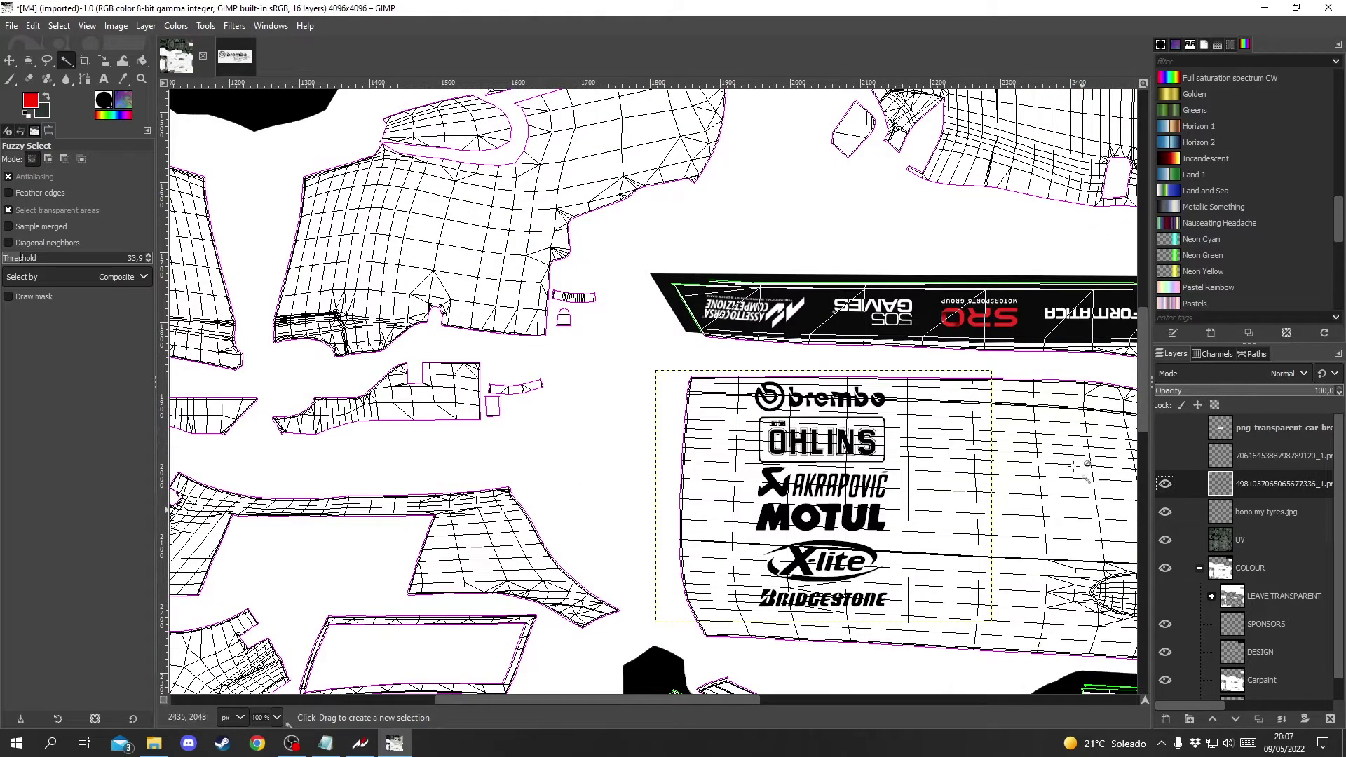
scroll(771, 490, up, 3)
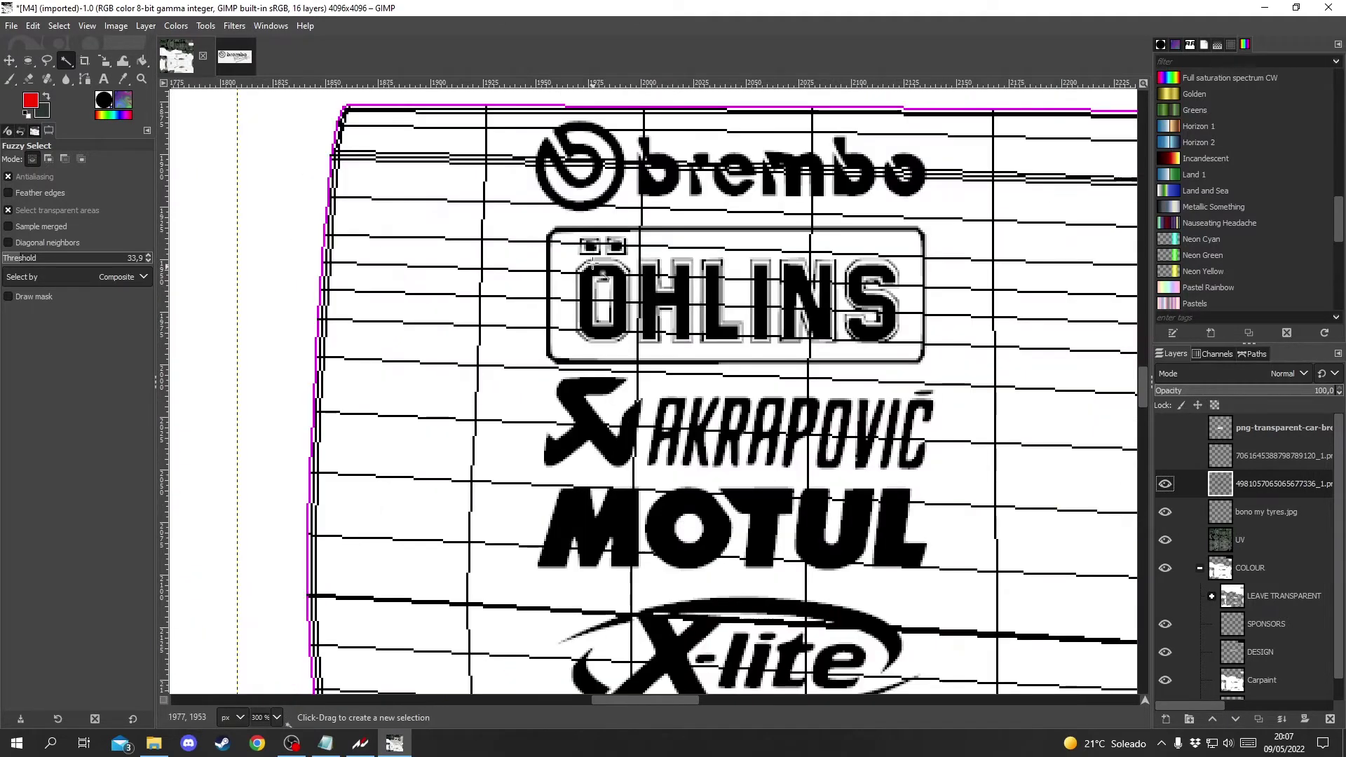
Step: Select all the black sponsor logos on the layer with Select by Color at a threshold of 52.8
right_click(67, 61)
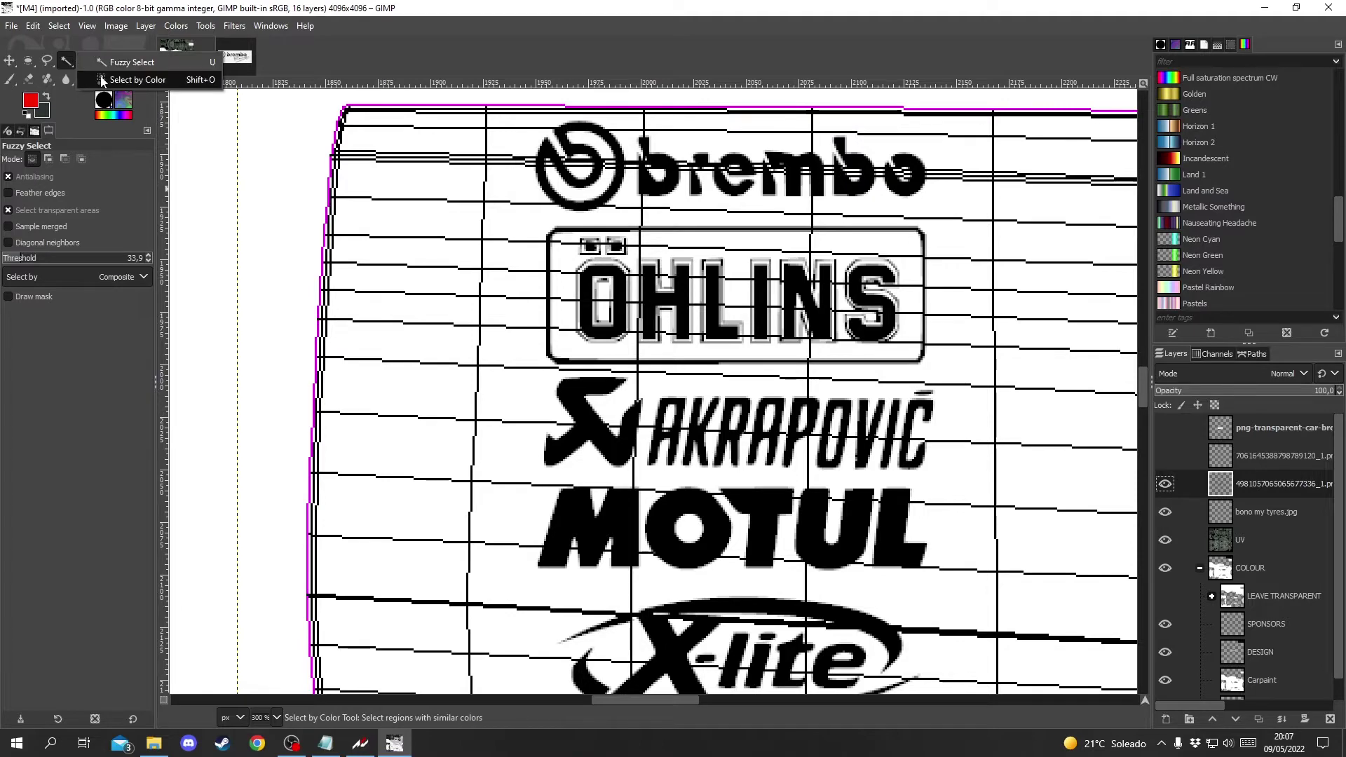
click(133, 79)
scroll(552, 151, down, 1)
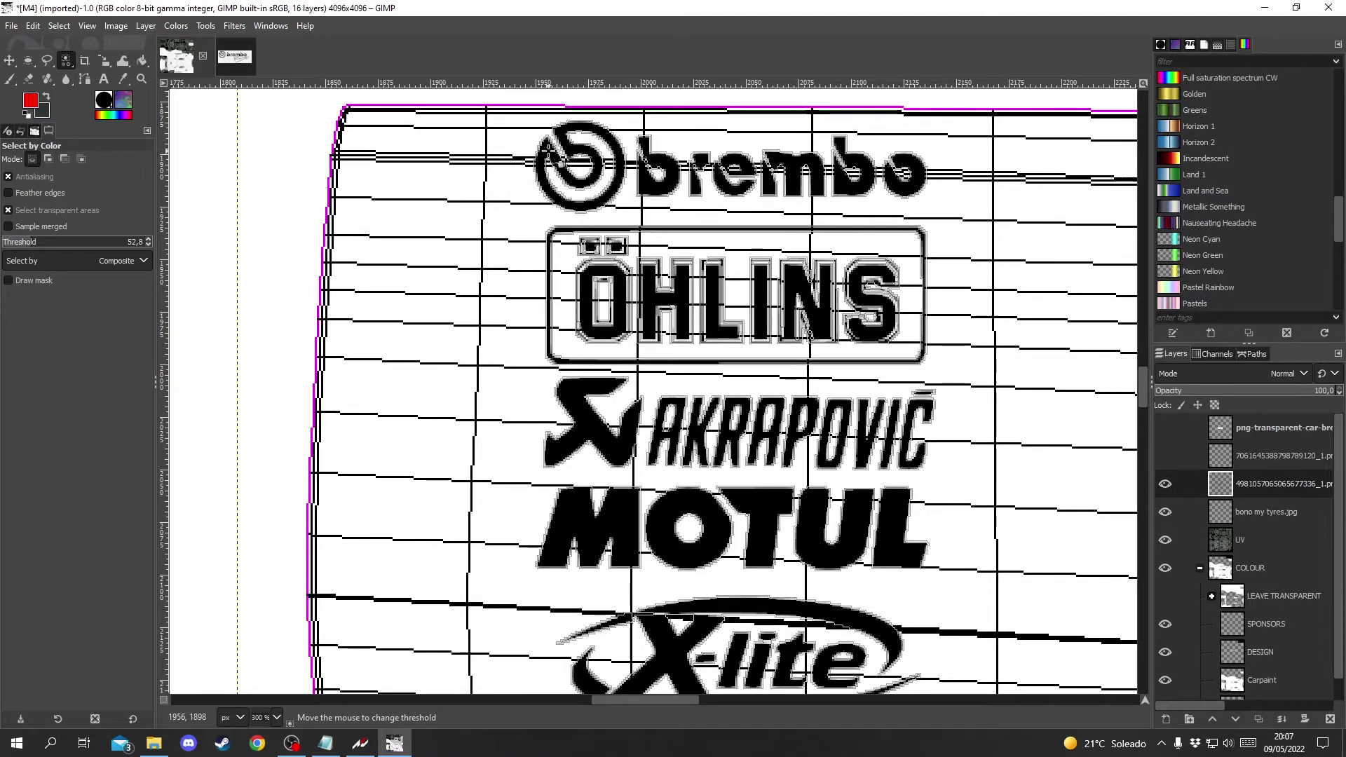
click(596, 315)
scroll(596, 350, down, 1)
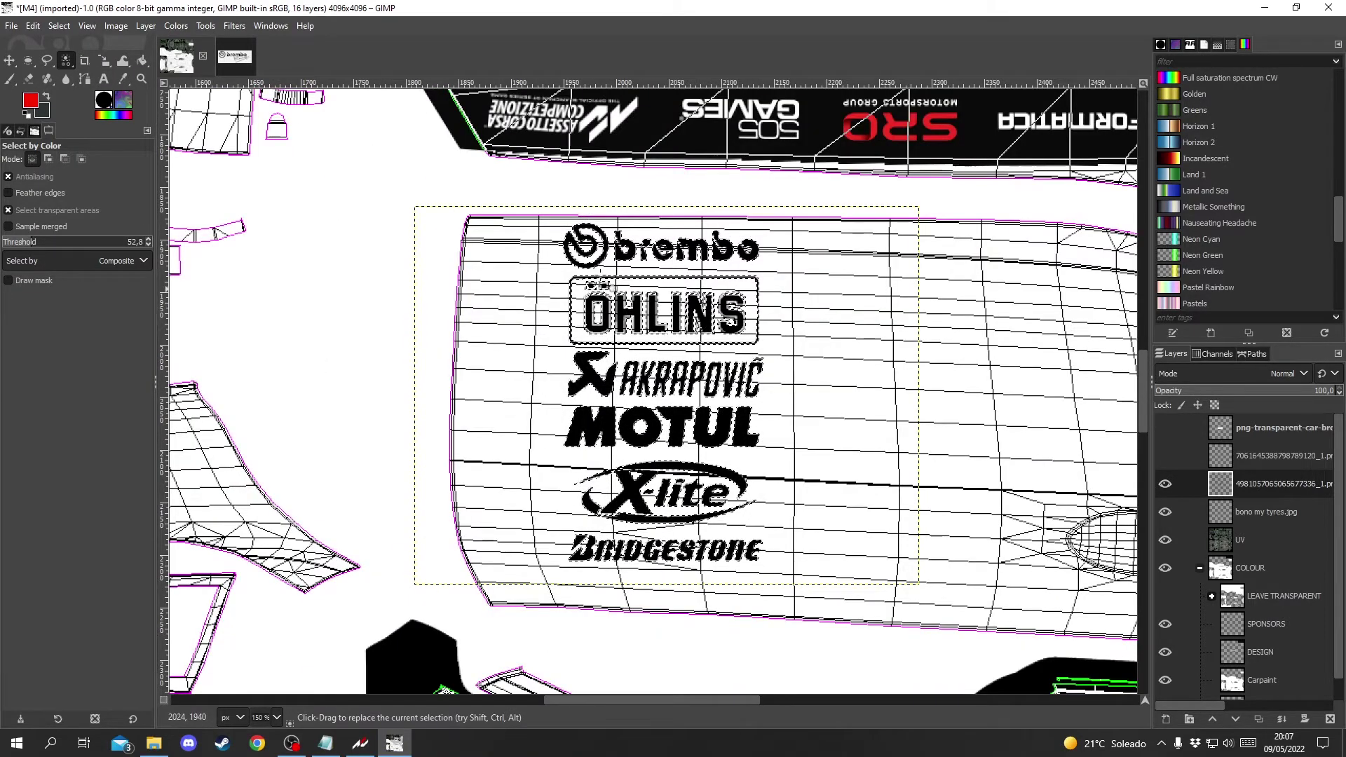
Step: Try to paint the selected sponsor logos red with the Paintbrush at size 334, and undo the painting
click(10, 79)
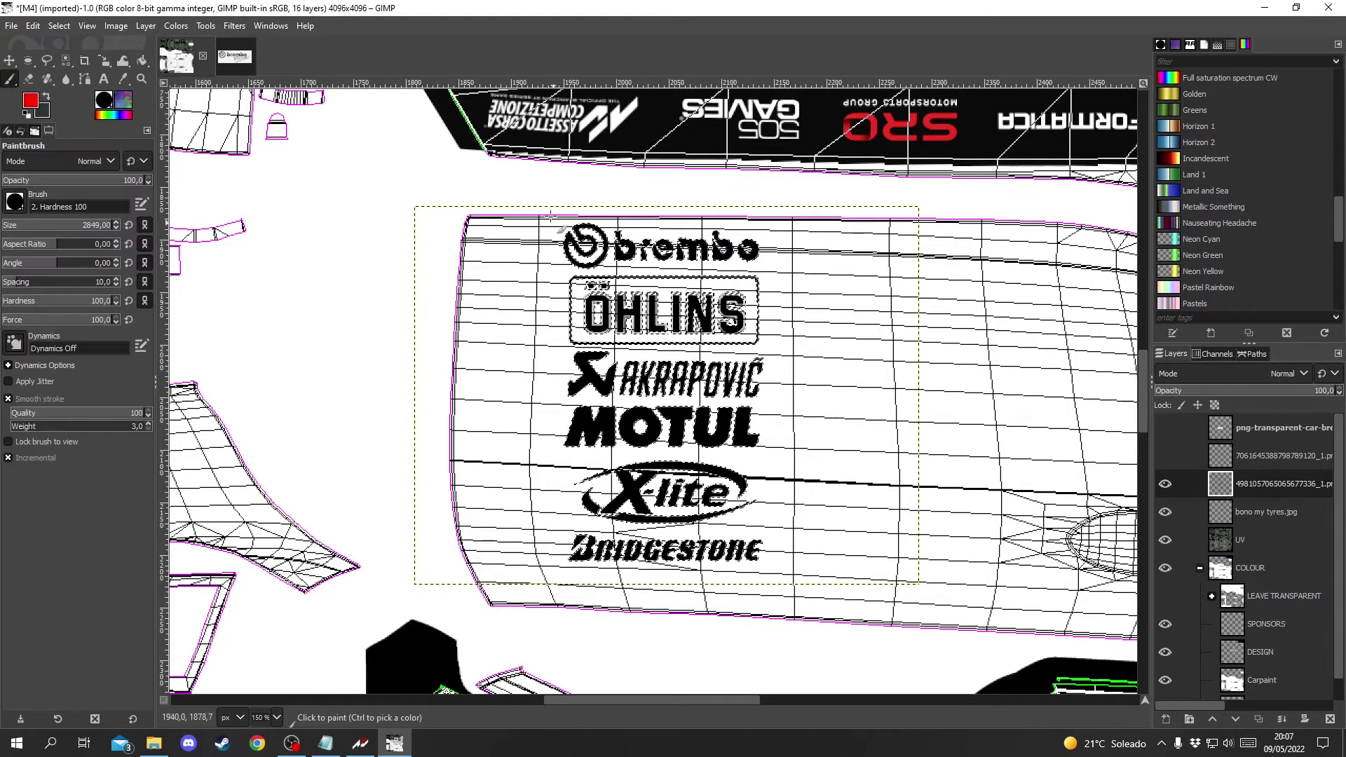
drag(55, 228, 42, 228)
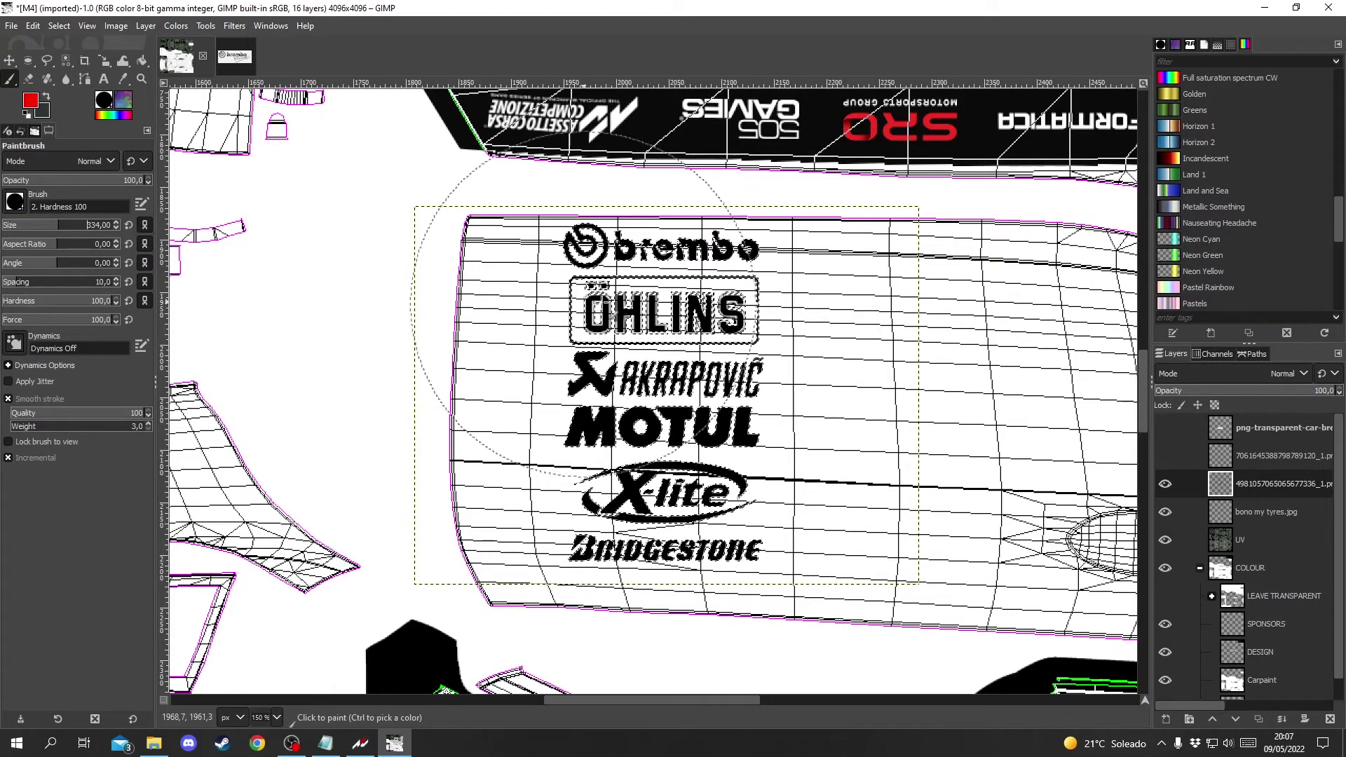
click(709, 343)
scroll(673, 326, up, 3)
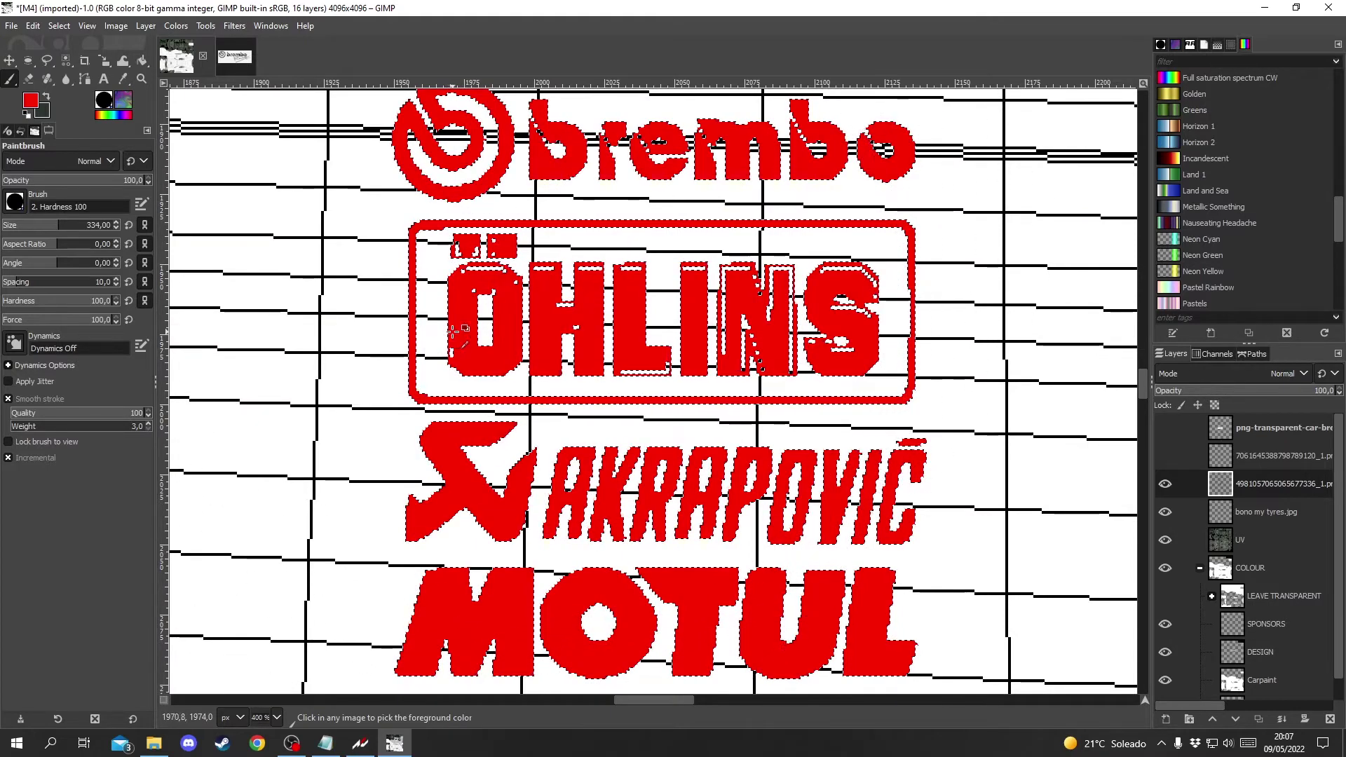
key(ctrl+z)
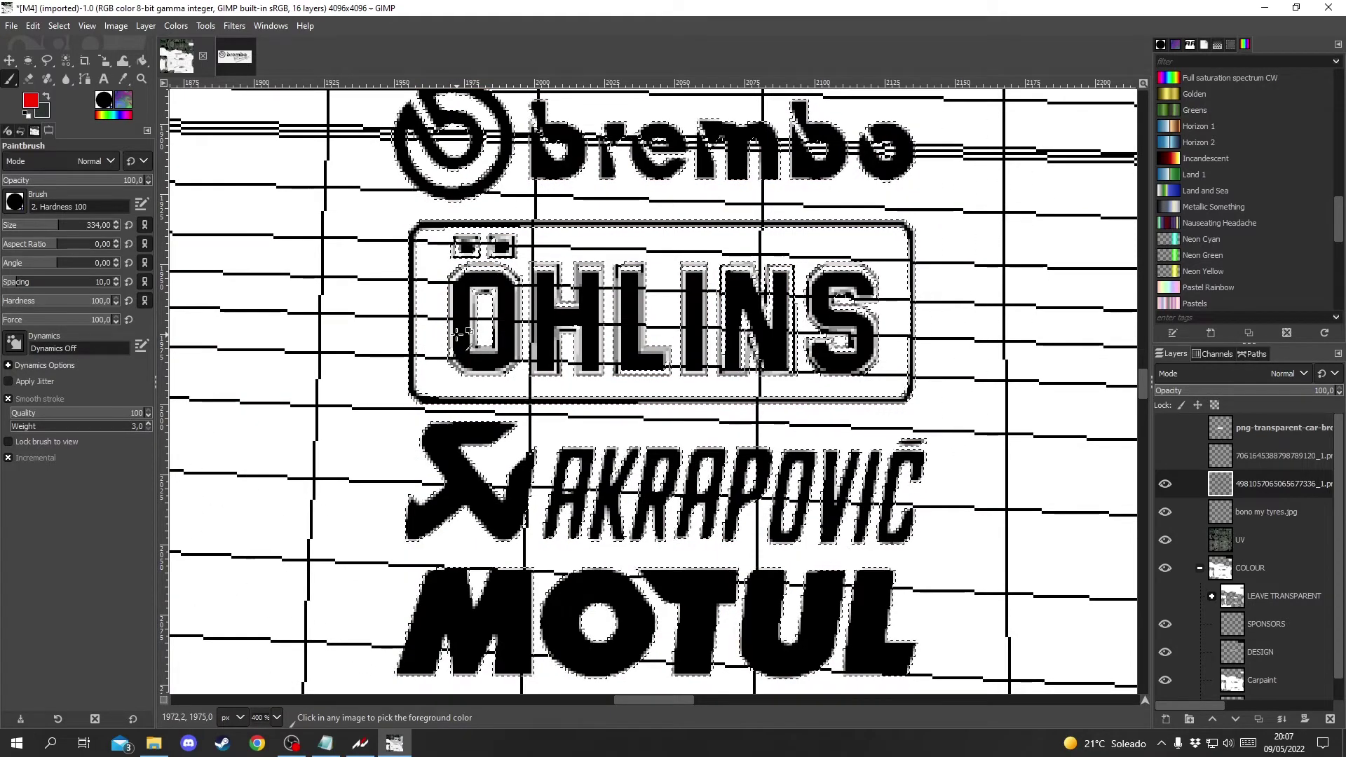
Step: Start a Color Exchange on the selected sponsor logos and set its From Color to black (000000)
click(145, 26)
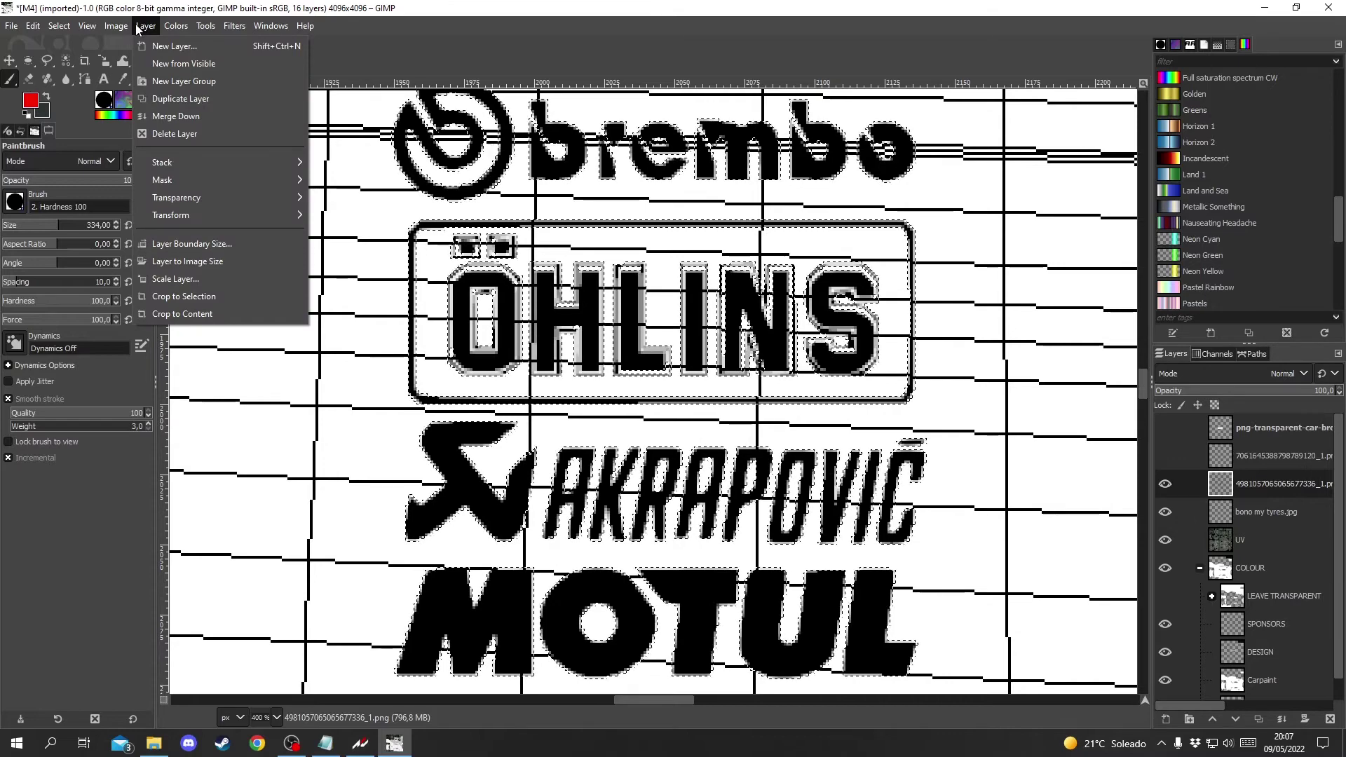
mouse_move(176, 26)
mouse_move(227, 350)
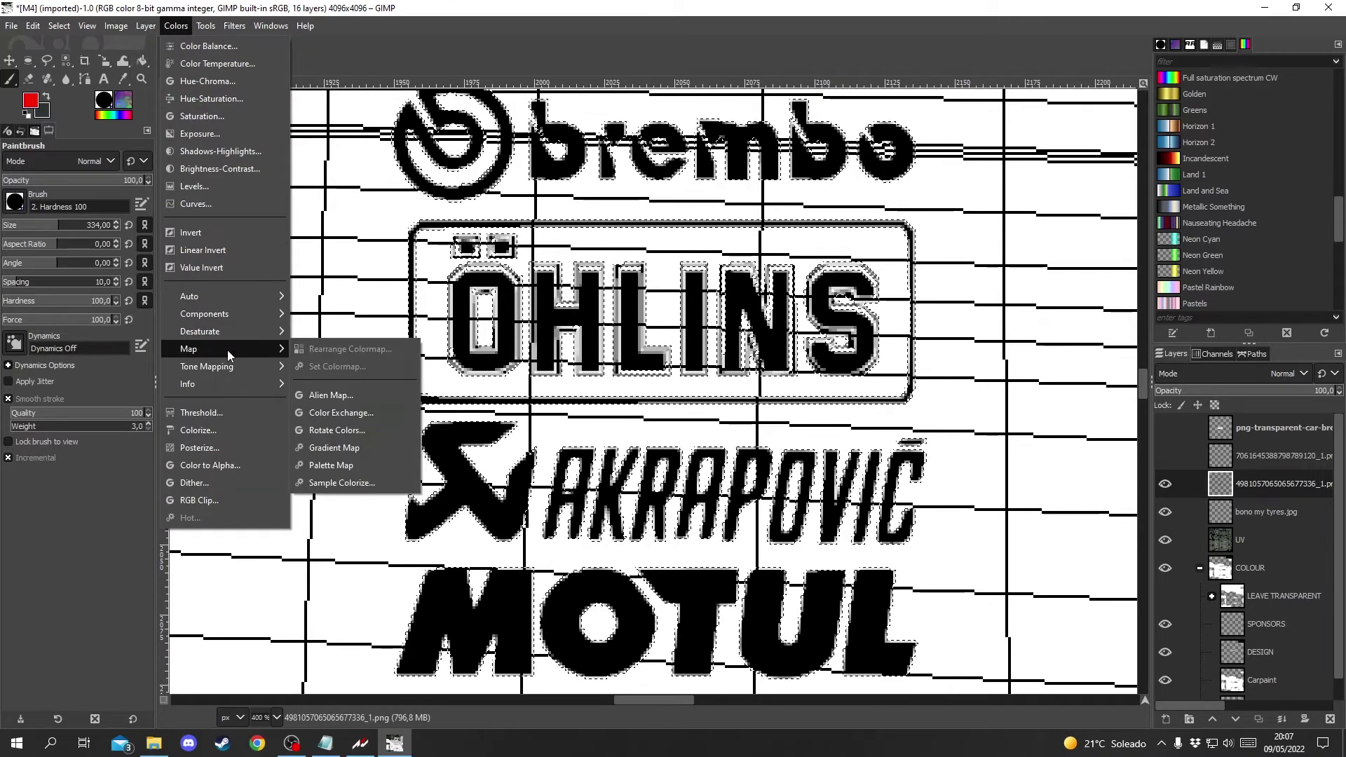
click(338, 414)
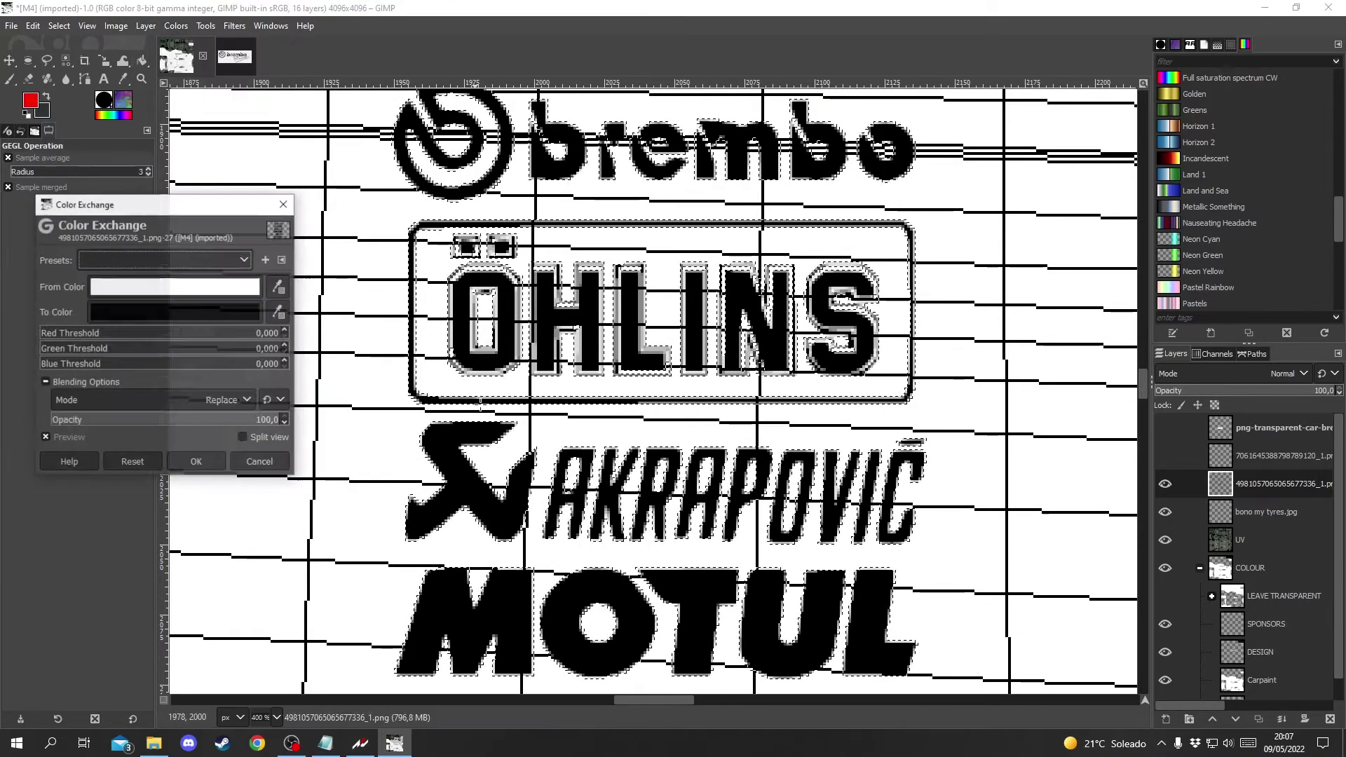
click(157, 286)
click(146, 220)
click(116, 296)
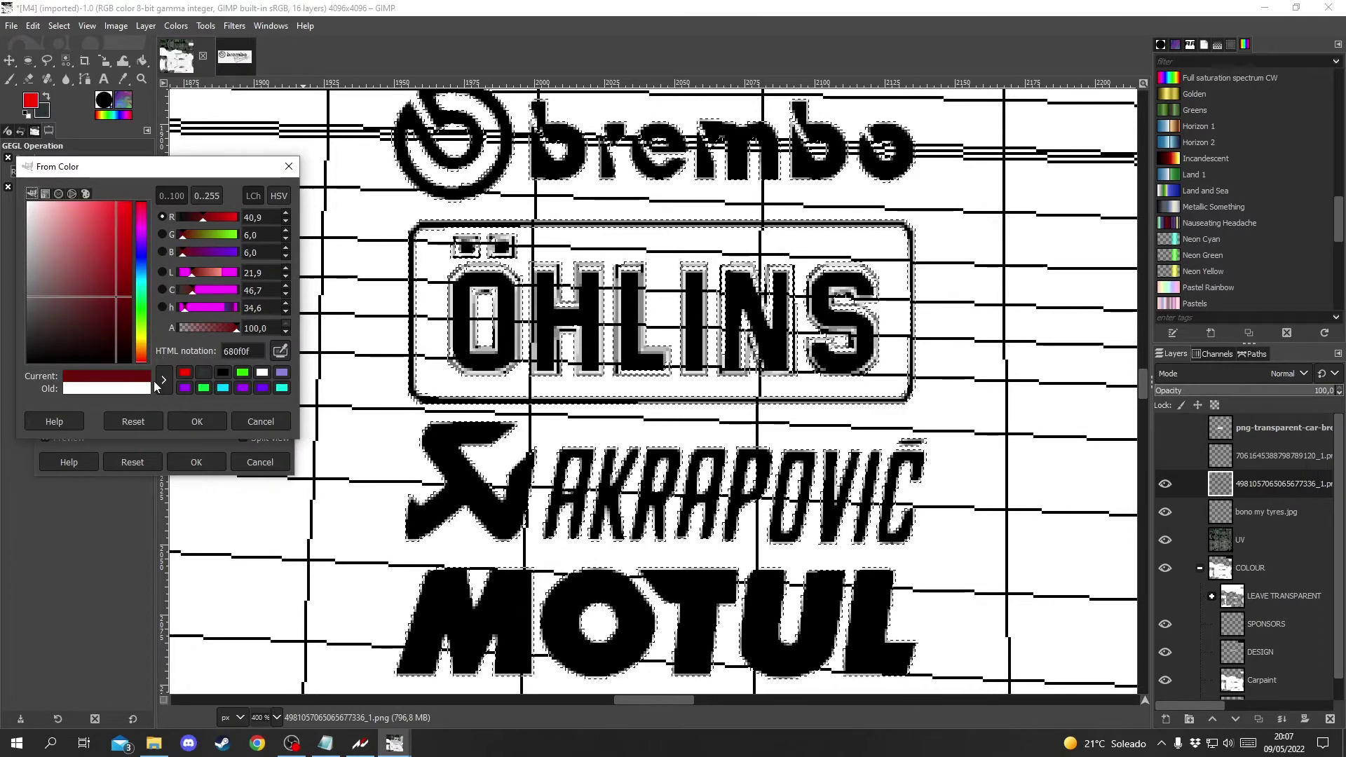
drag(85, 275, 82, 362)
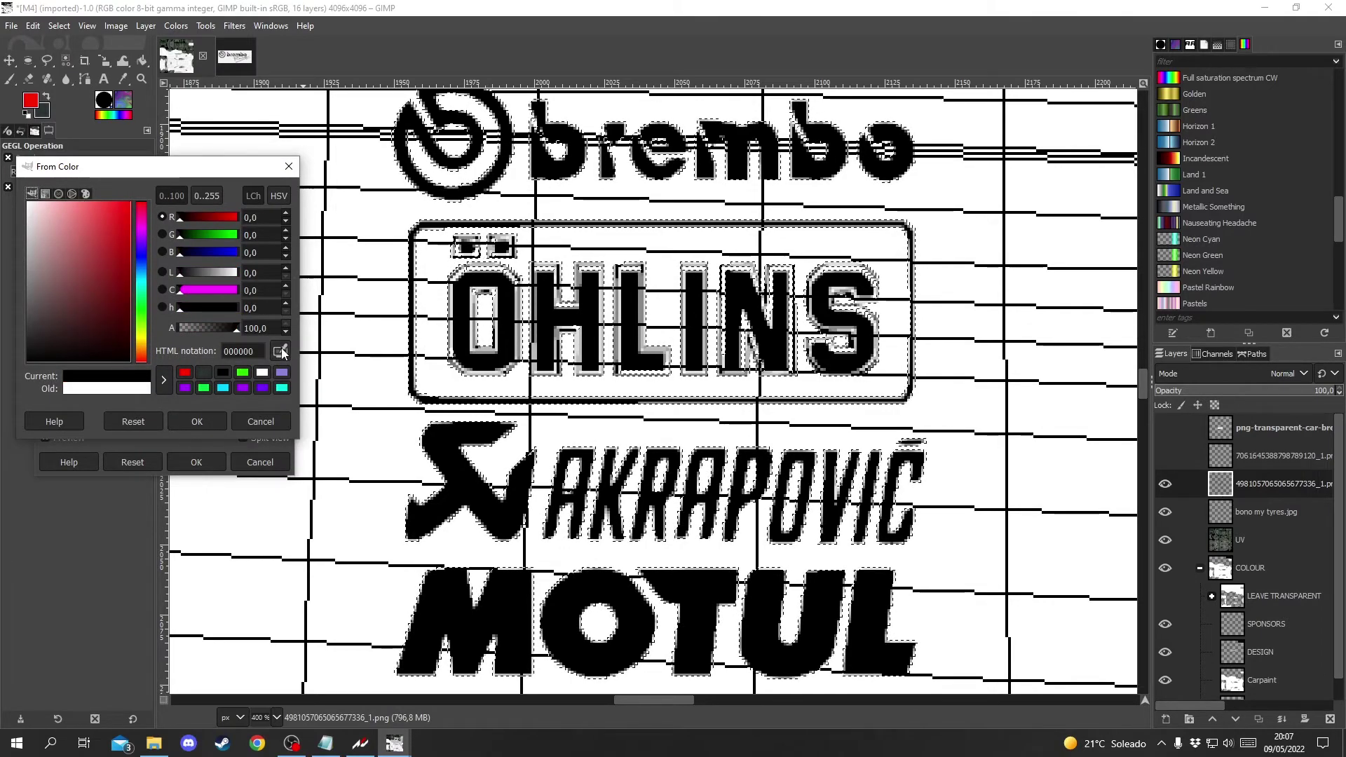
click(280, 352)
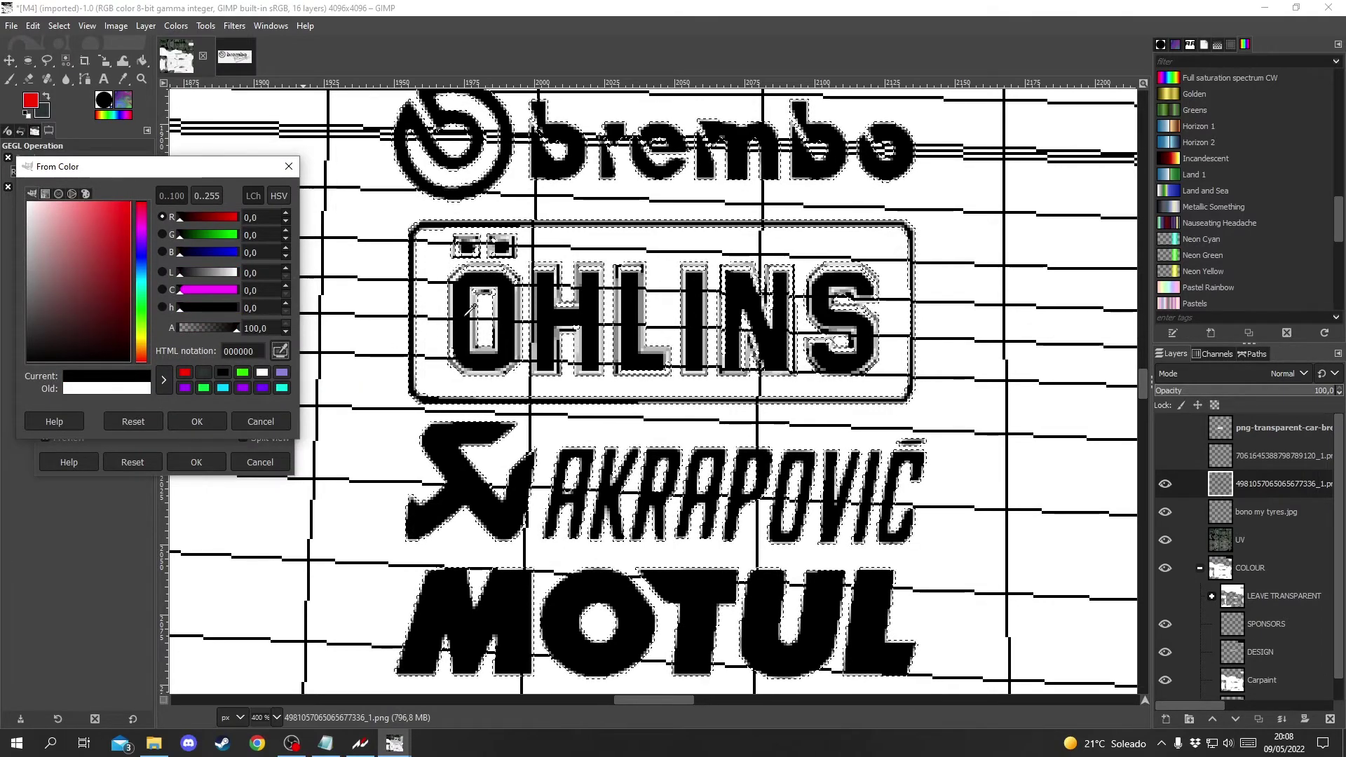
click(185, 422)
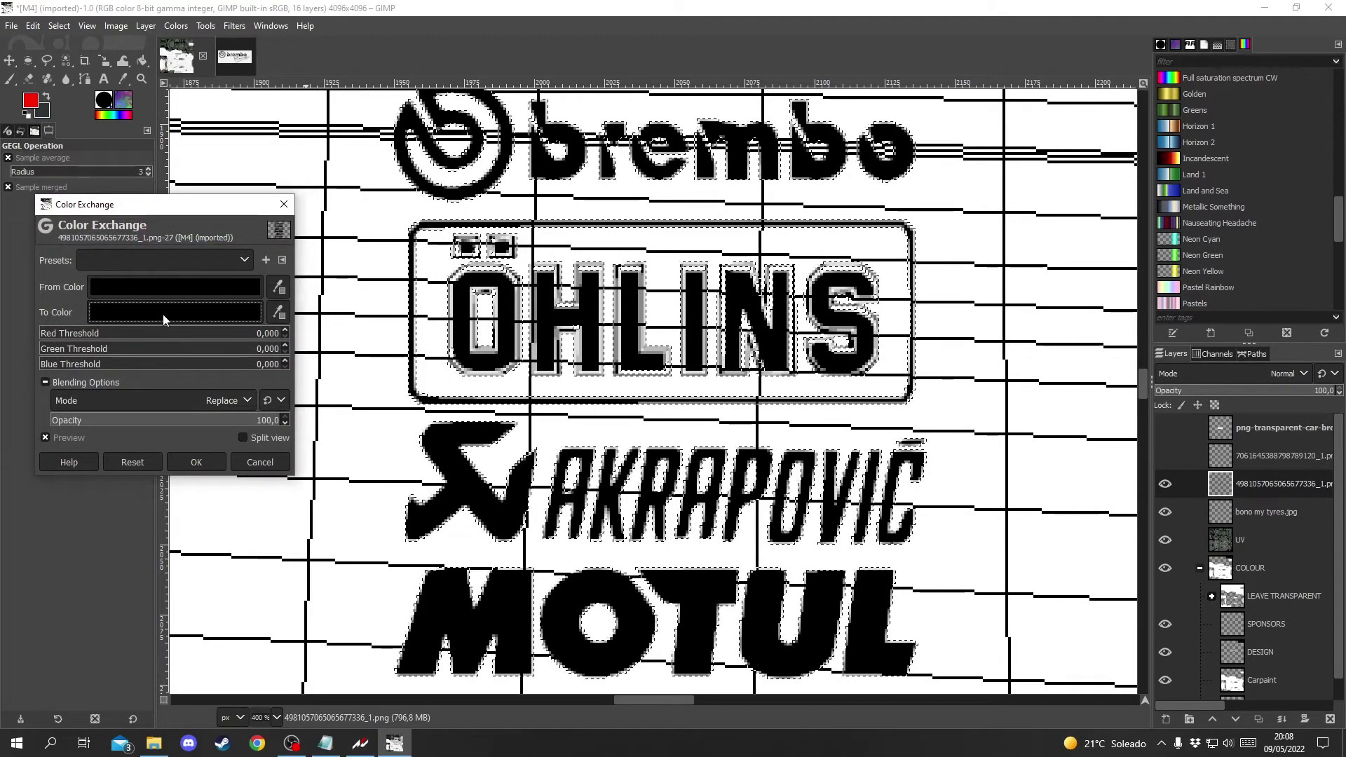
Step: Set the To Color to red (ff0000) and apply the colour exchange to the sponsor logos
click(162, 314)
click(195, 400)
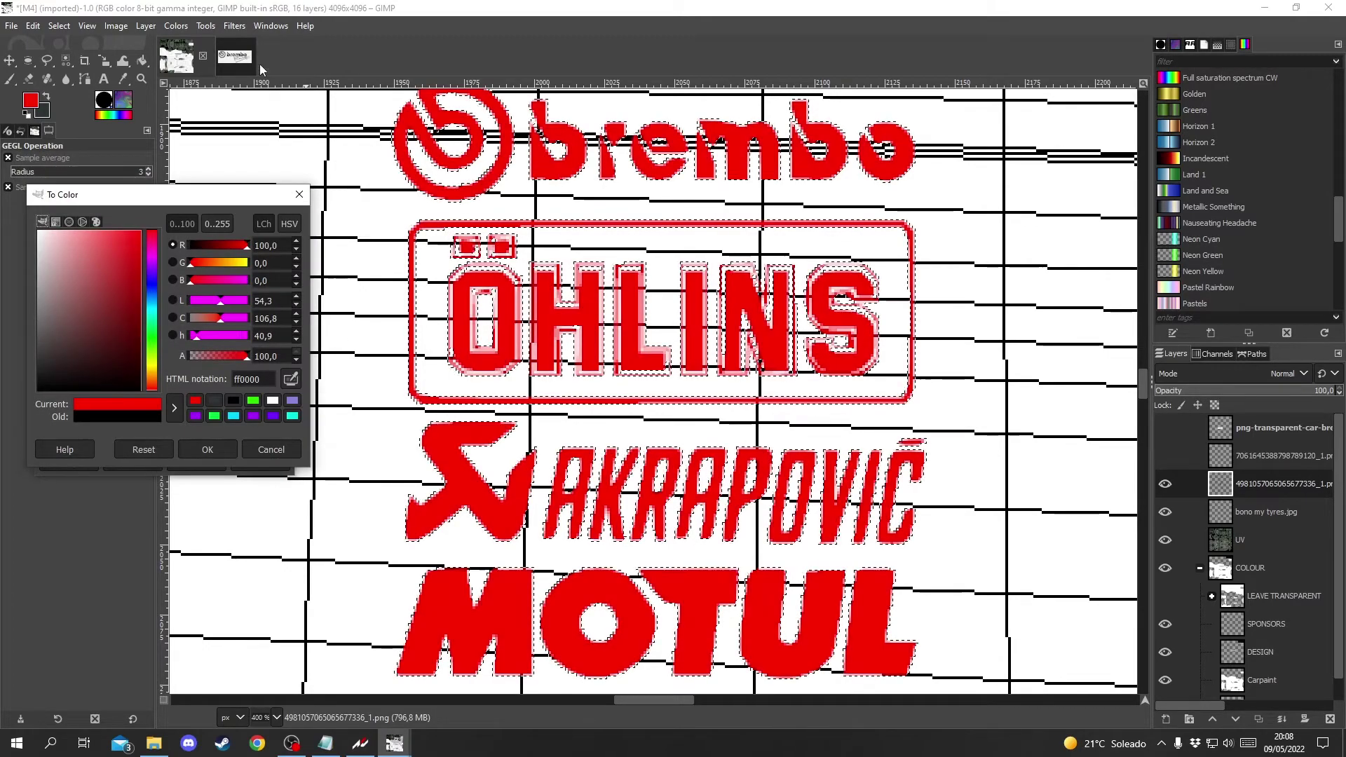
click(208, 449)
scroll(690, 165, up, 4)
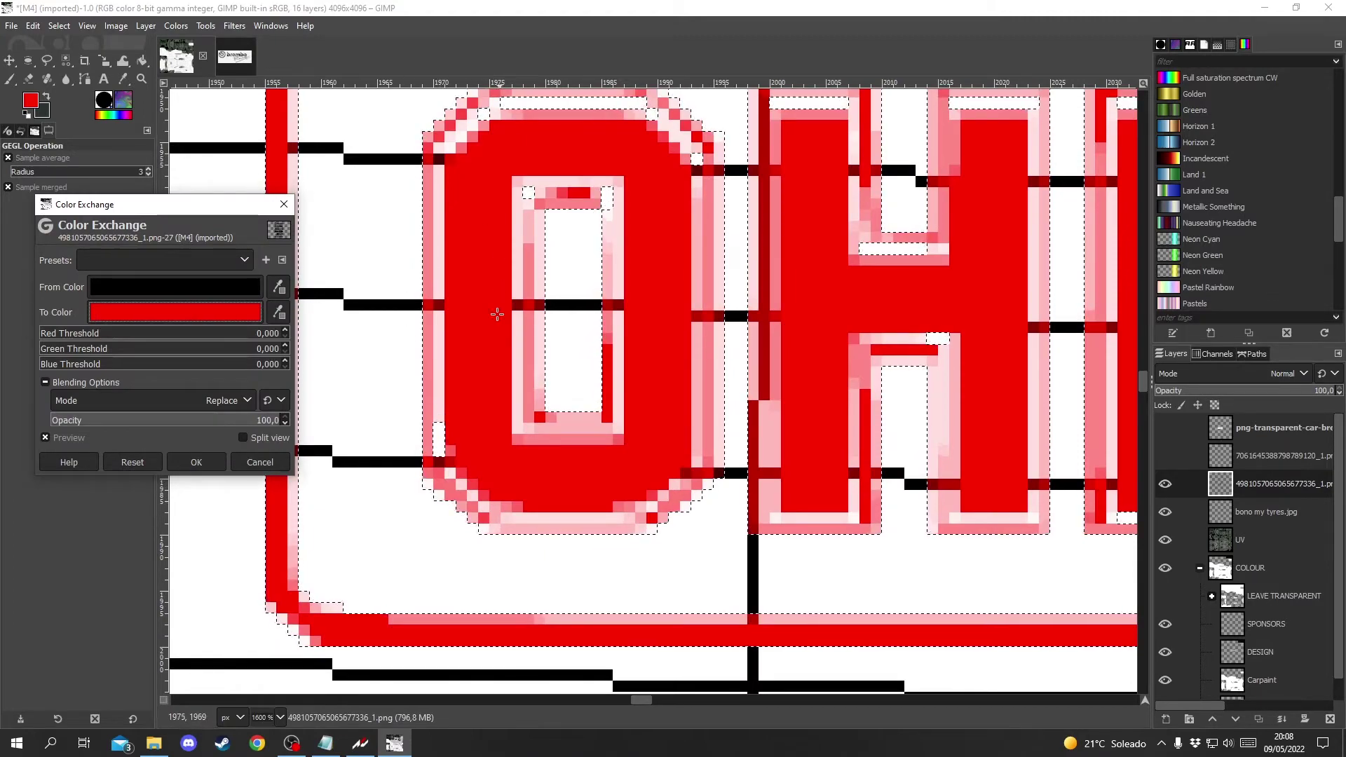
scroll(497, 314, down, 4)
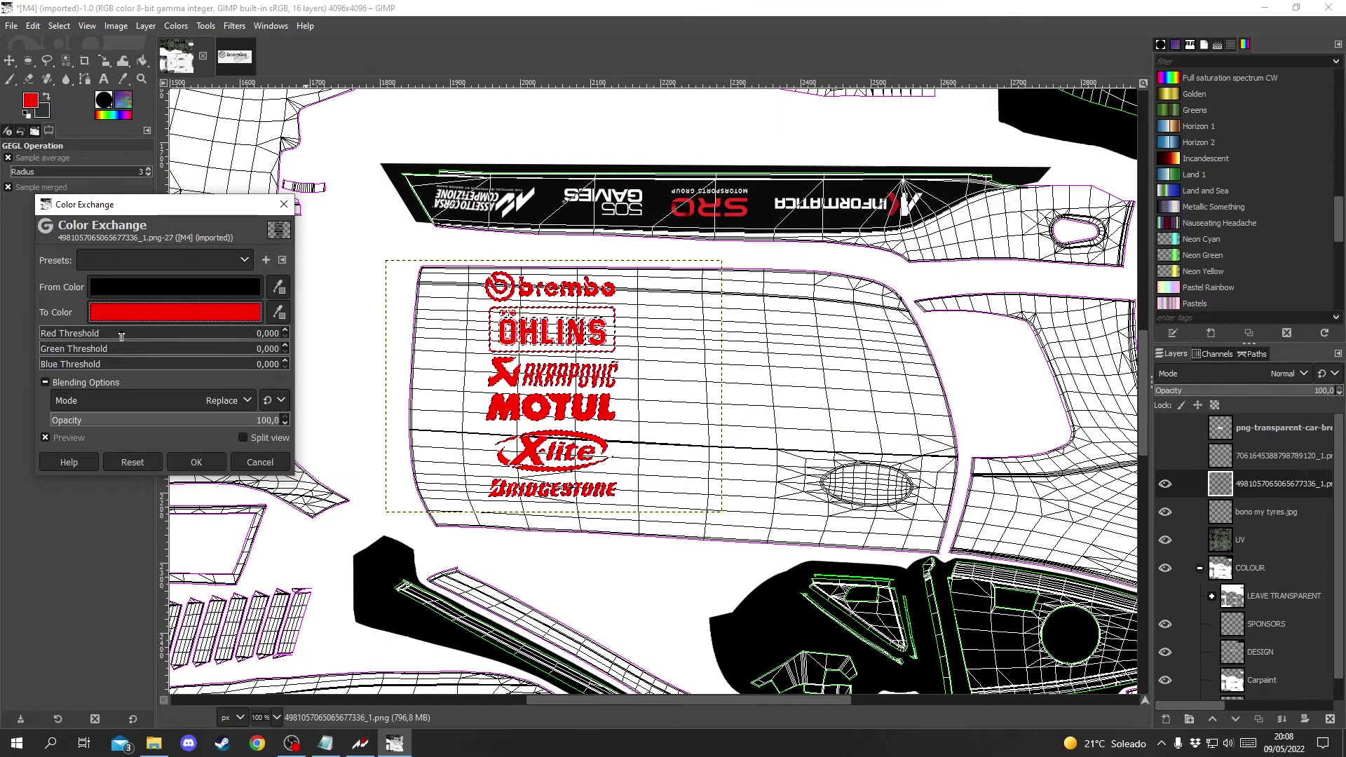
click(191, 462)
Step: Clear the selection and move the red sponsor logo layer onto the left of the two mirrored body panels above the front bumper pieces
scroll(615, 382, down, 8)
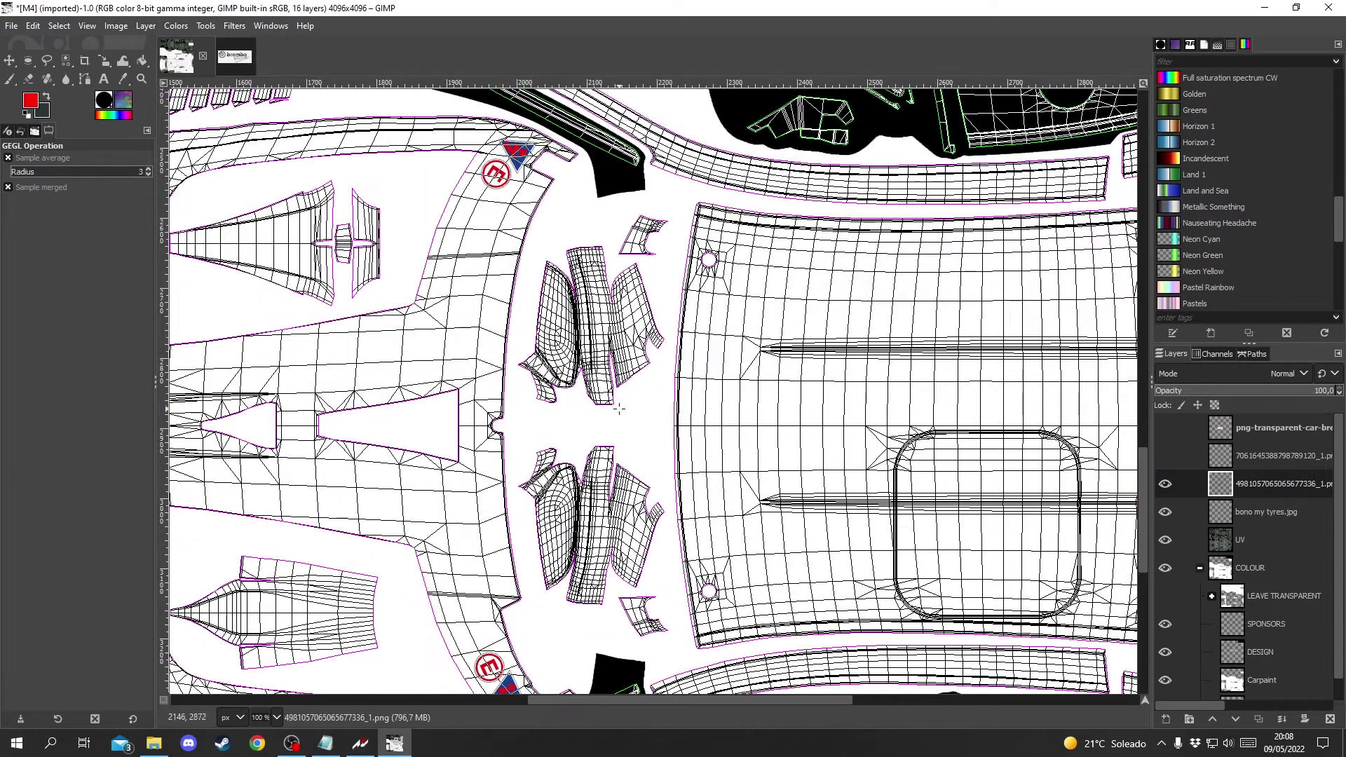
scroll(616, 382, up, 4)
scroll(615, 382, up, 3)
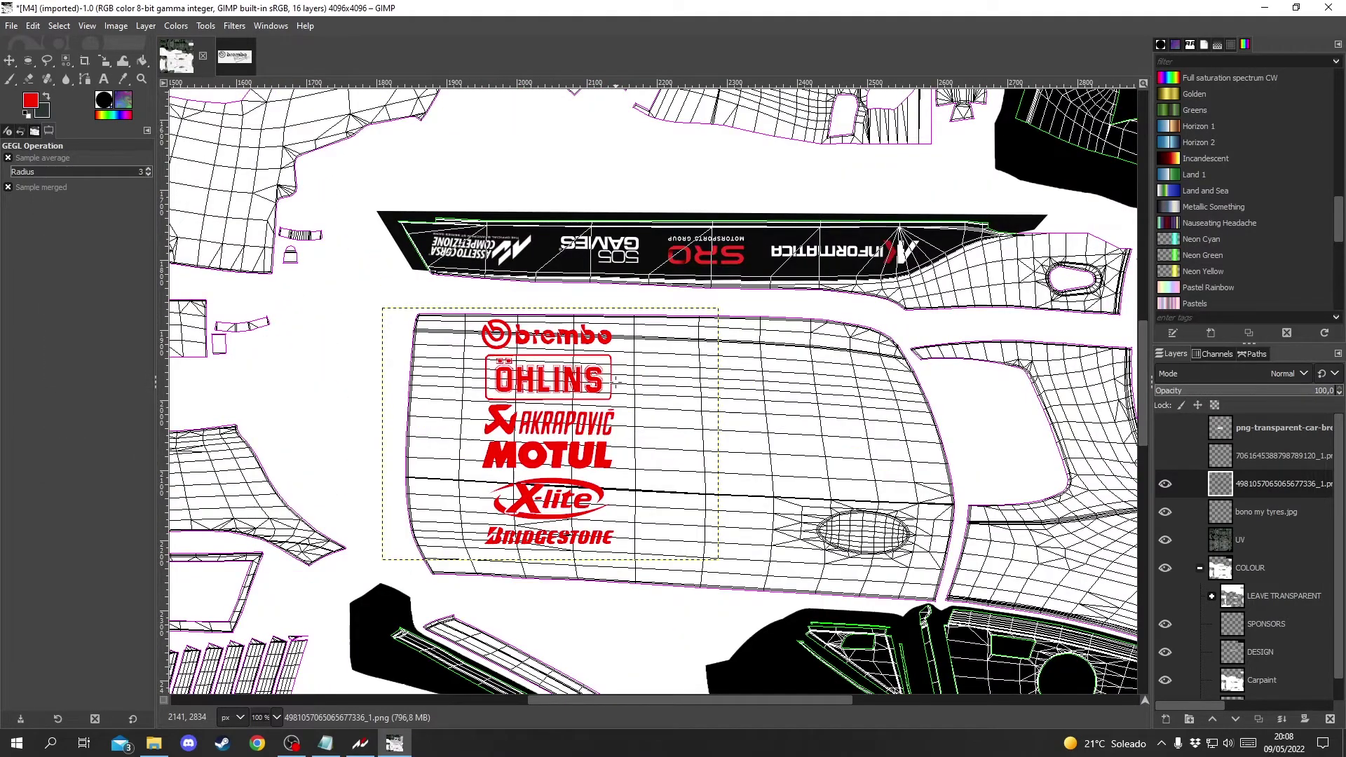
scroll(615, 382, down, 3)
scroll(616, 382, down, 1)
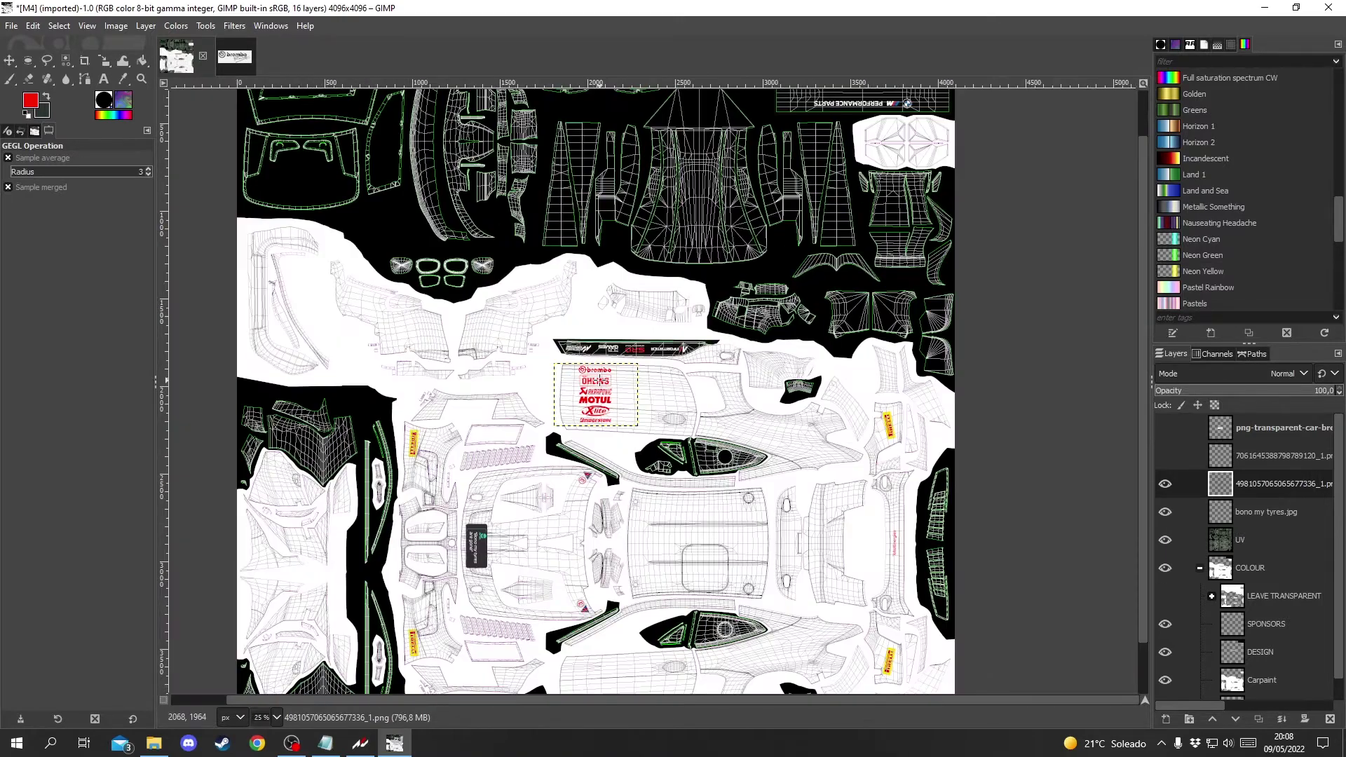
click(9, 61)
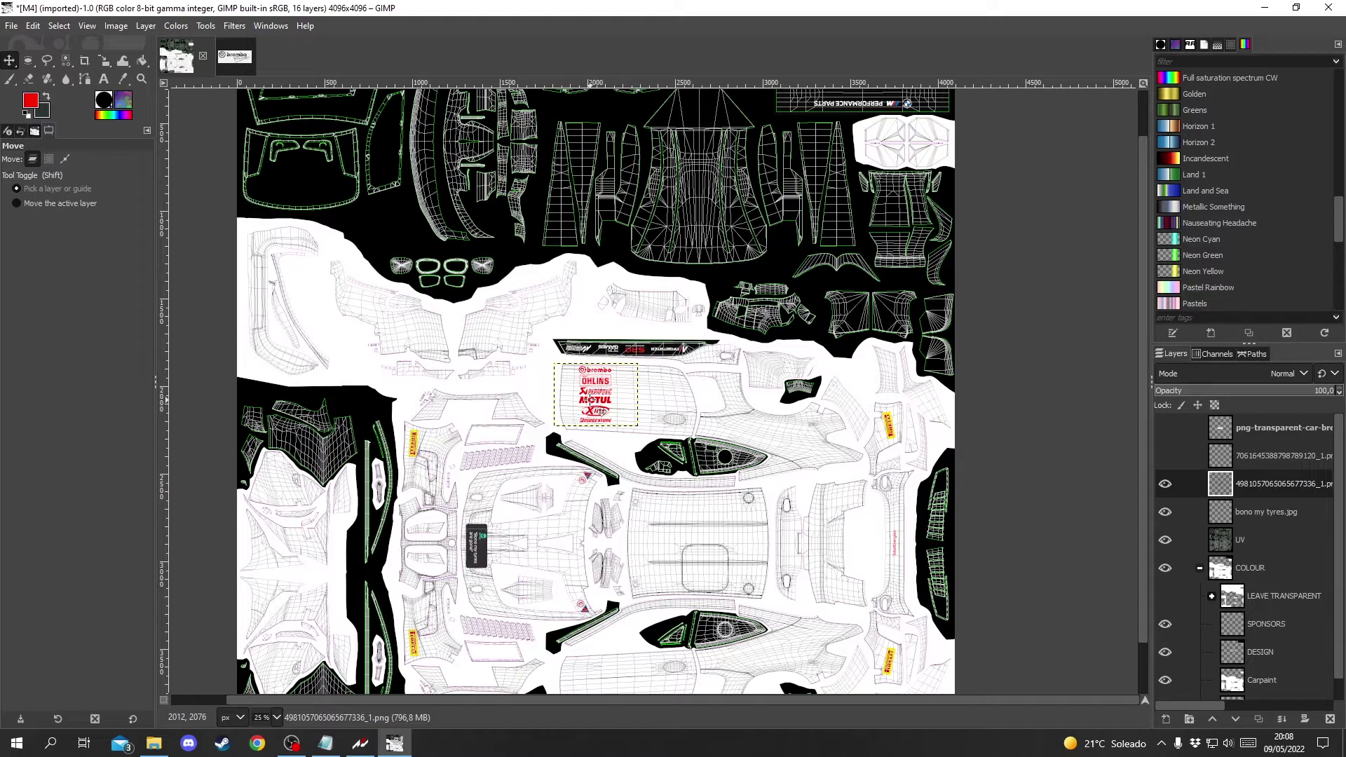
drag(591, 400, 419, 339)
scroll(418, 339, up, 4)
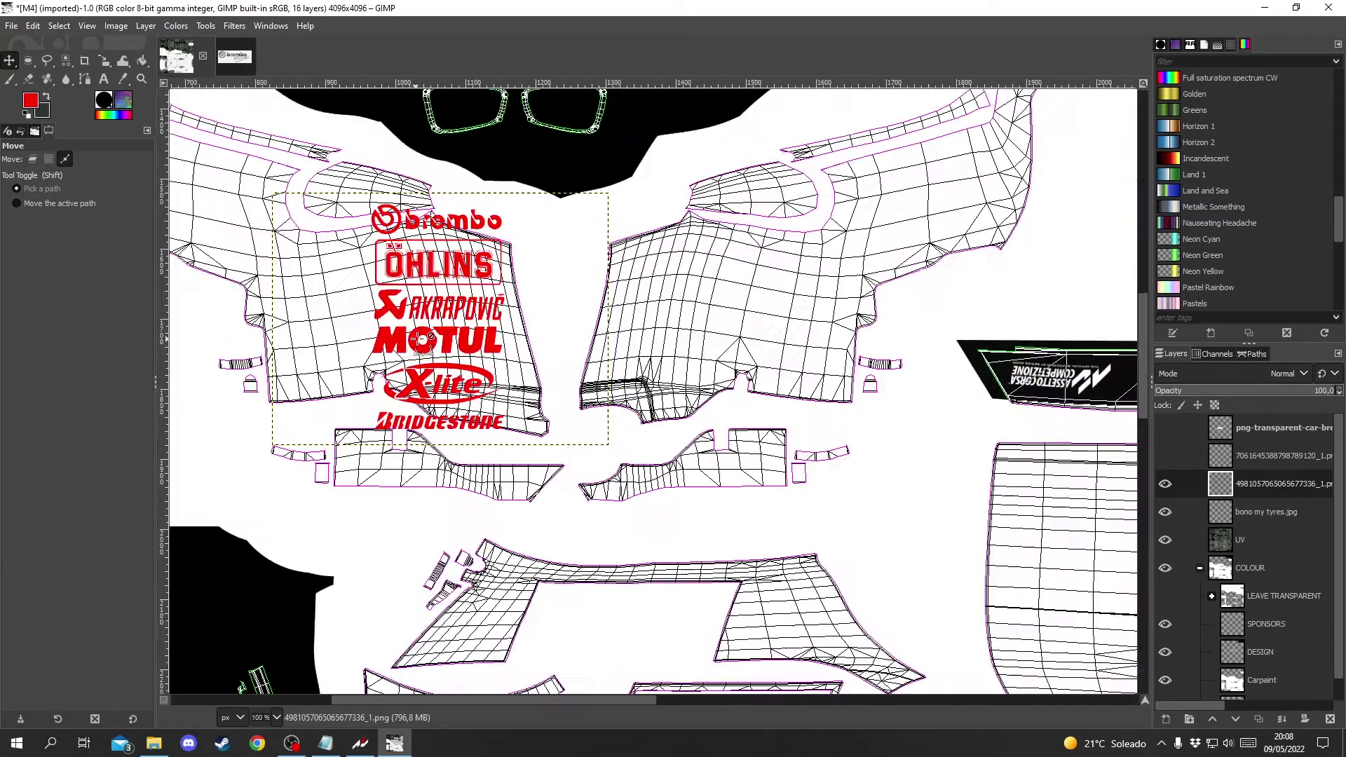
Step: Scale the red sponsor logo layer down to 285 × 214 px, placing it near the inner edge of the left mirrored body panel
scroll(421, 340, up, 1)
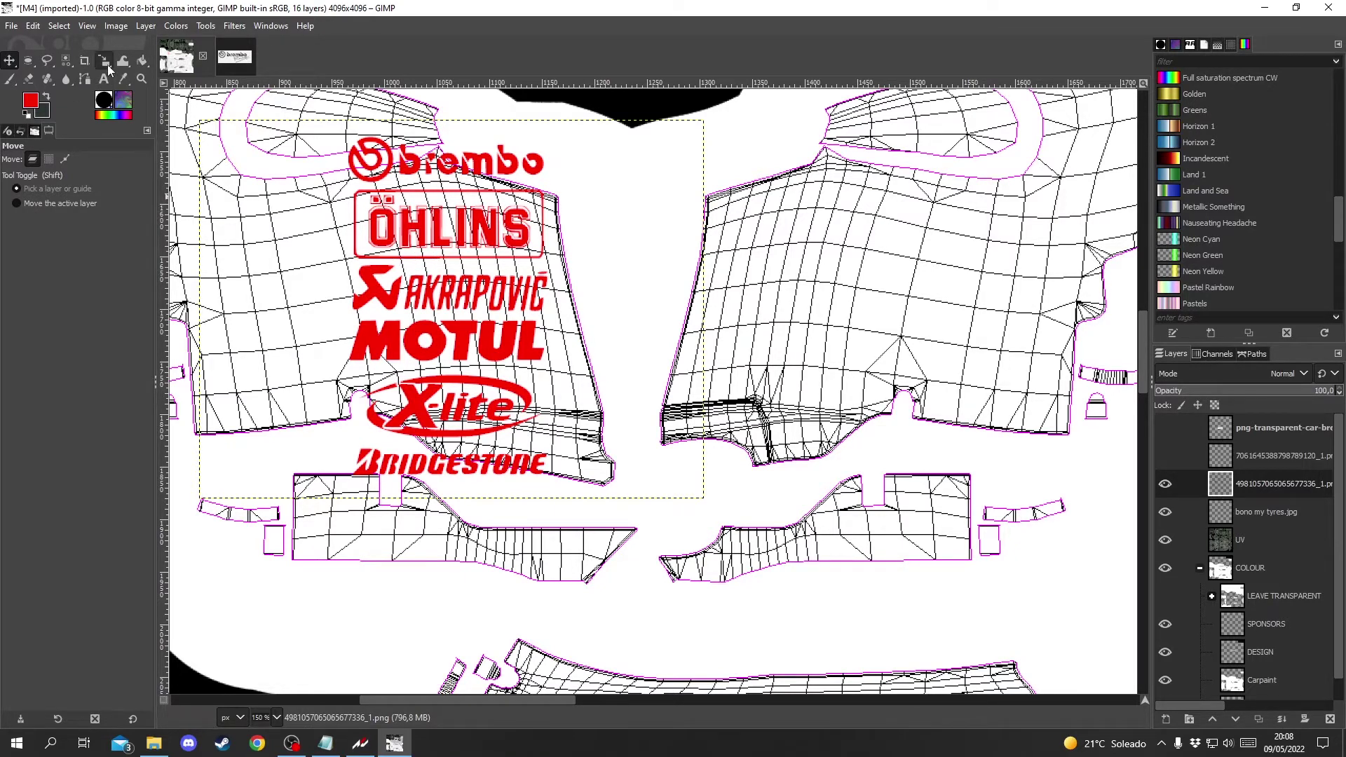
click(104, 62)
click(448, 114)
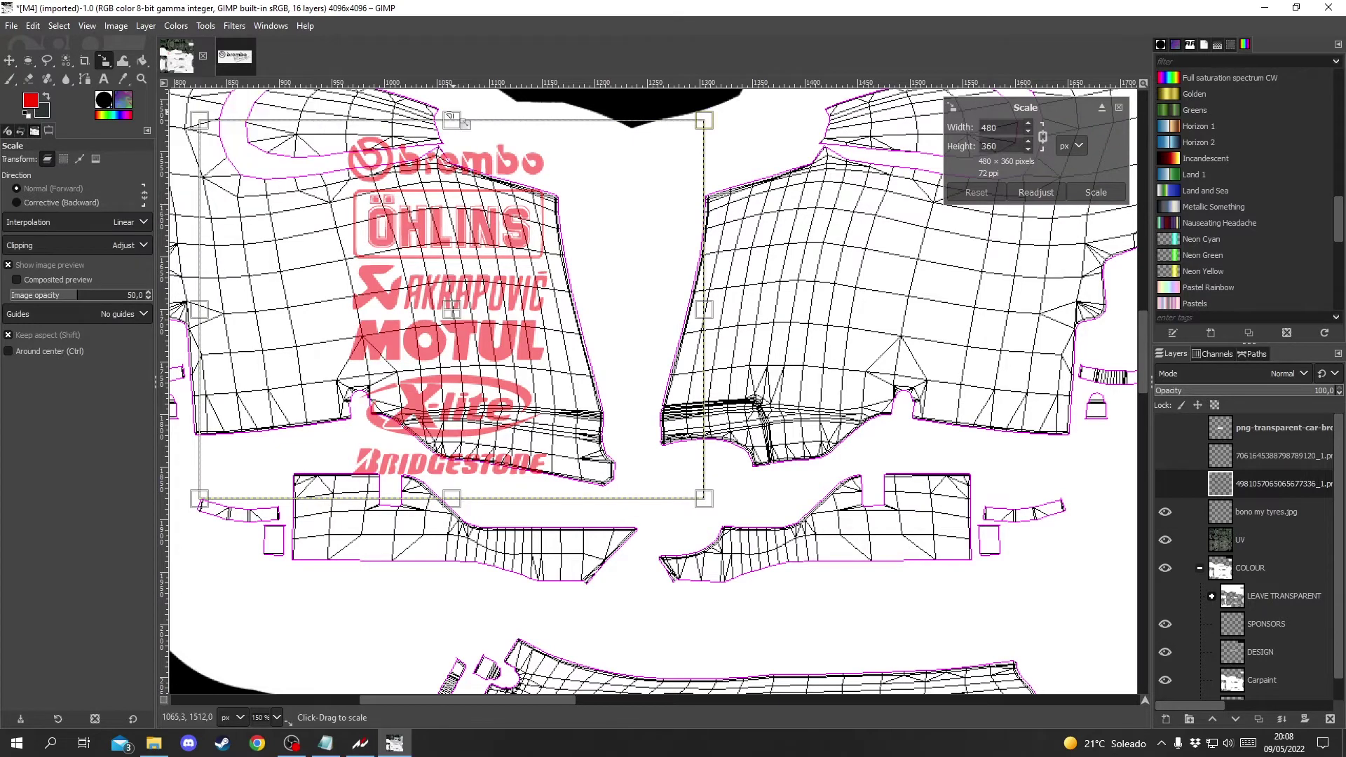
drag(449, 113, 415, 454)
drag(519, 261, 721, 136)
drag(203, 114, 448, 300)
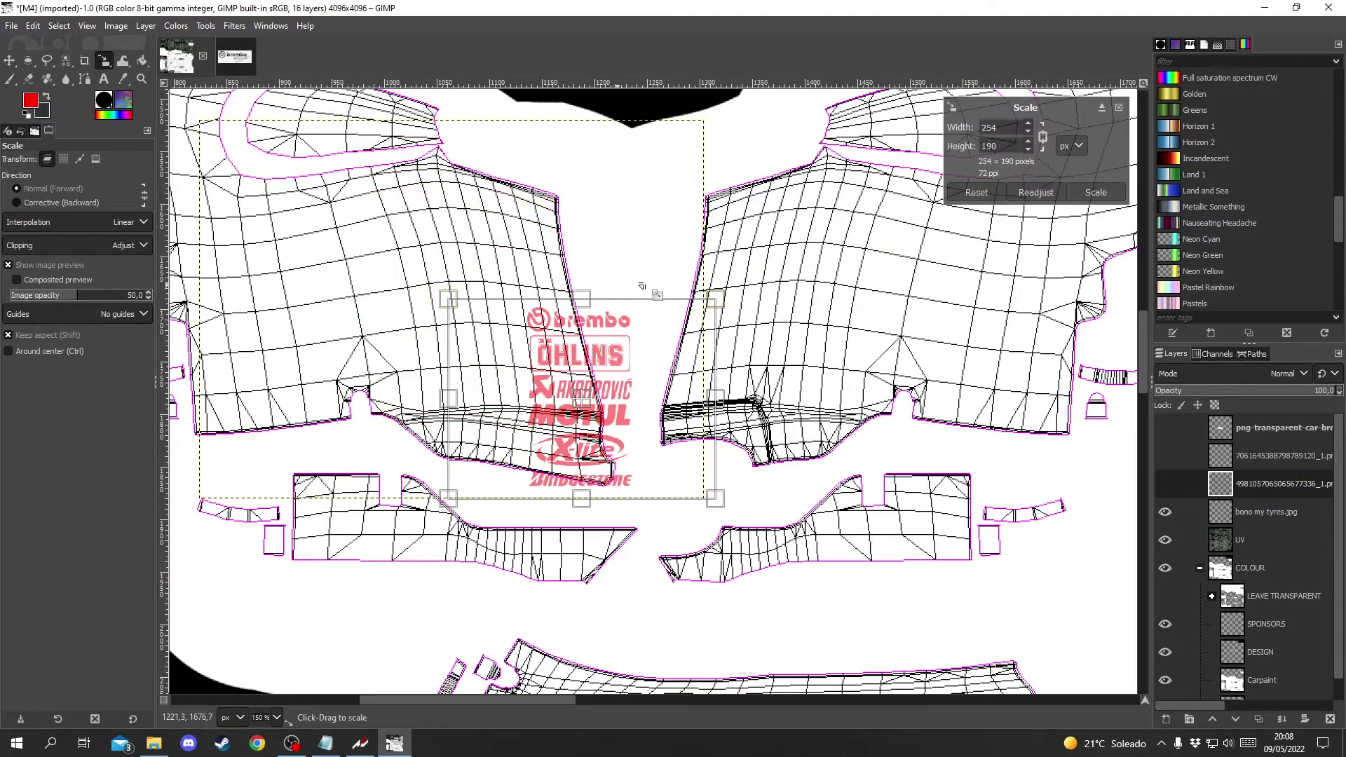
drag(586, 300, 544, 177)
drag(805, 347, 621, 361)
drag(498, 253, 472, 122)
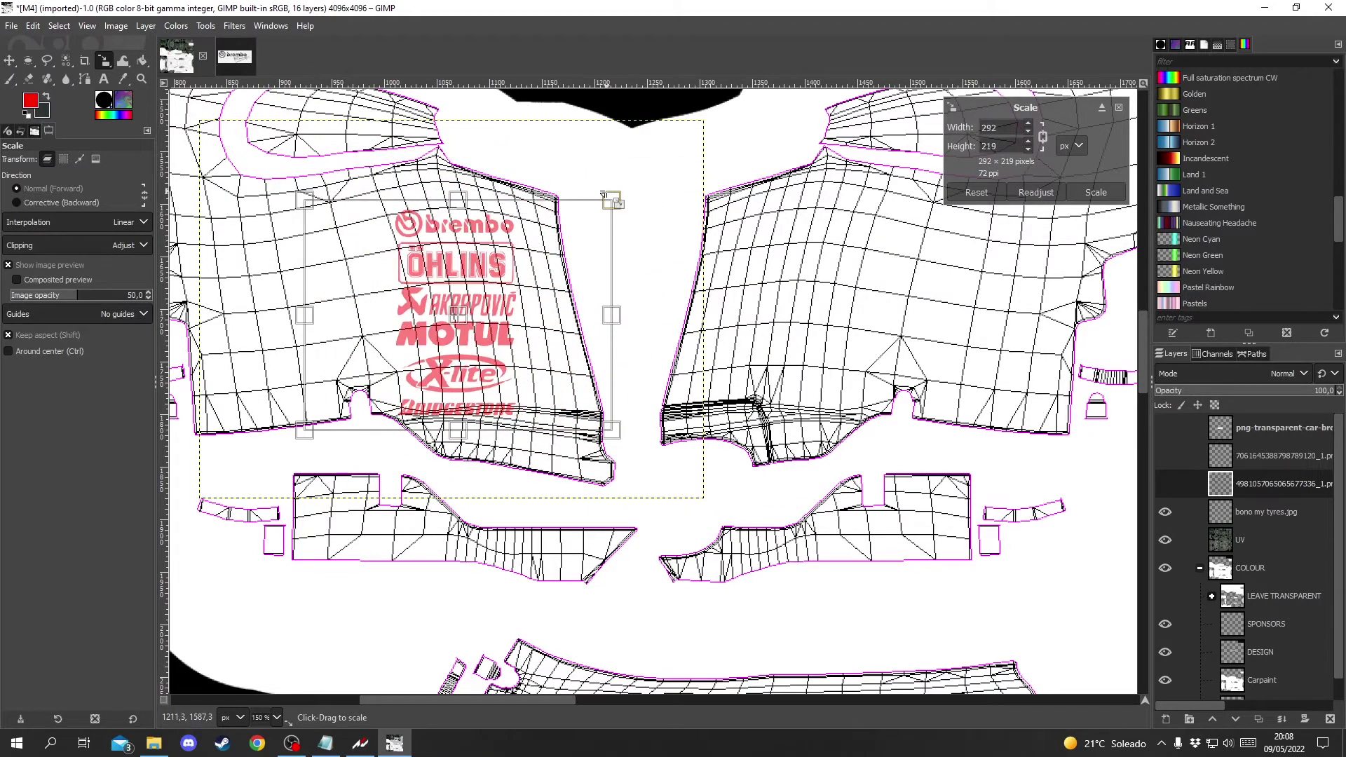
drag(612, 200, 636, 181)
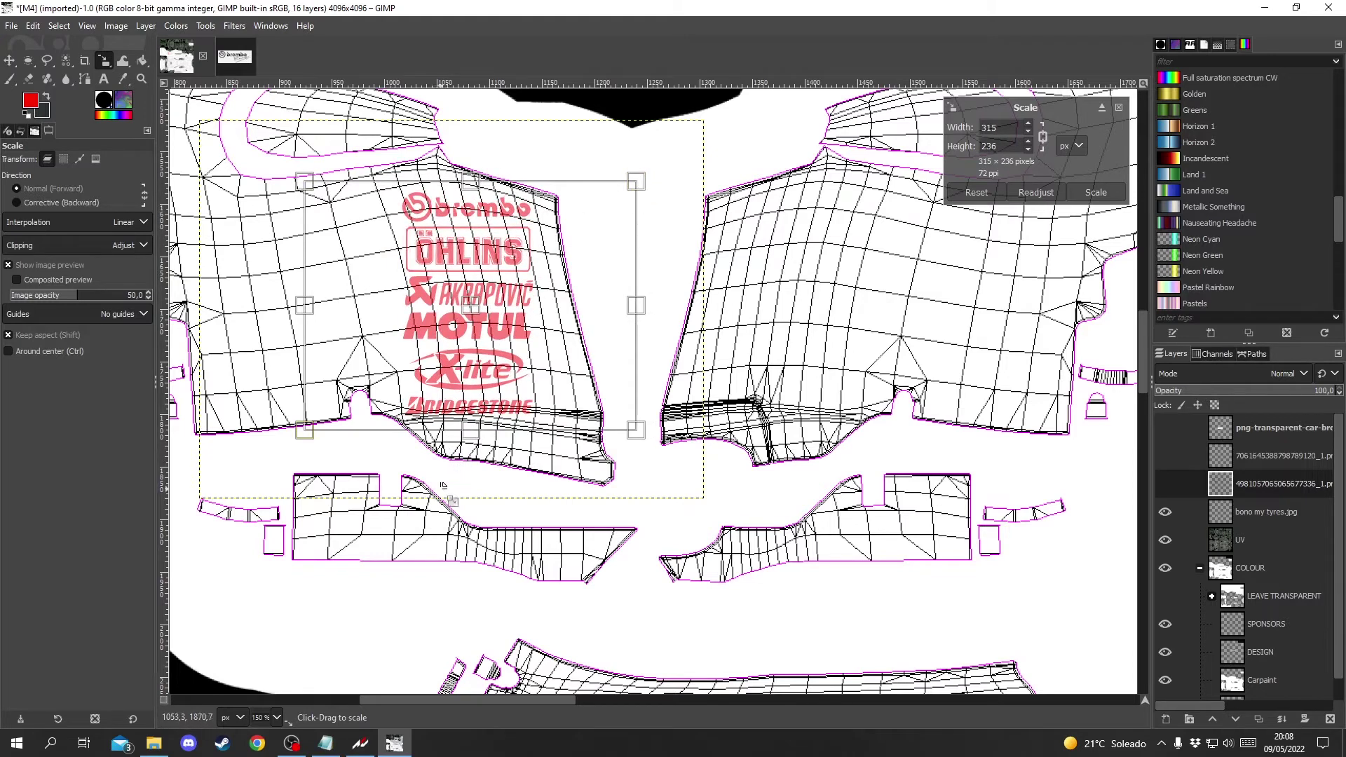
drag(307, 440, 343, 419)
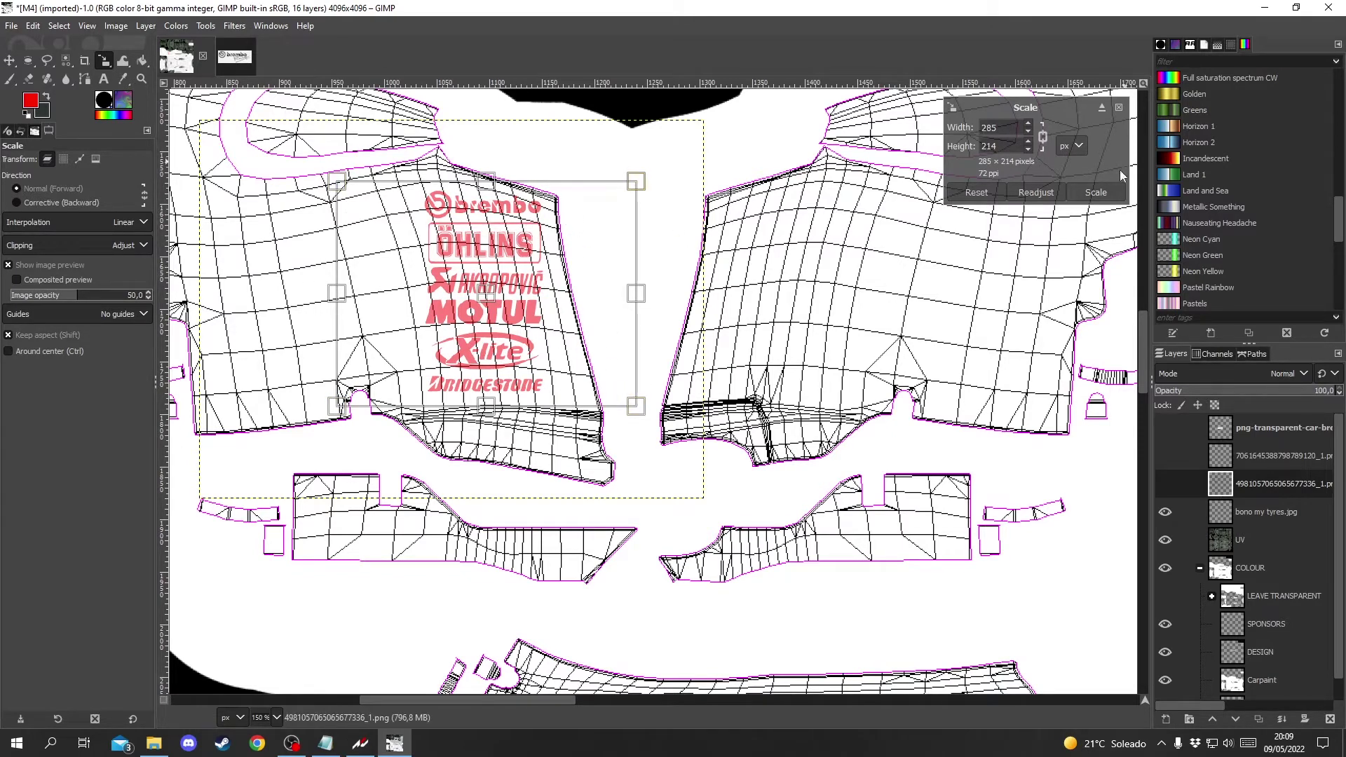
click(1096, 192)
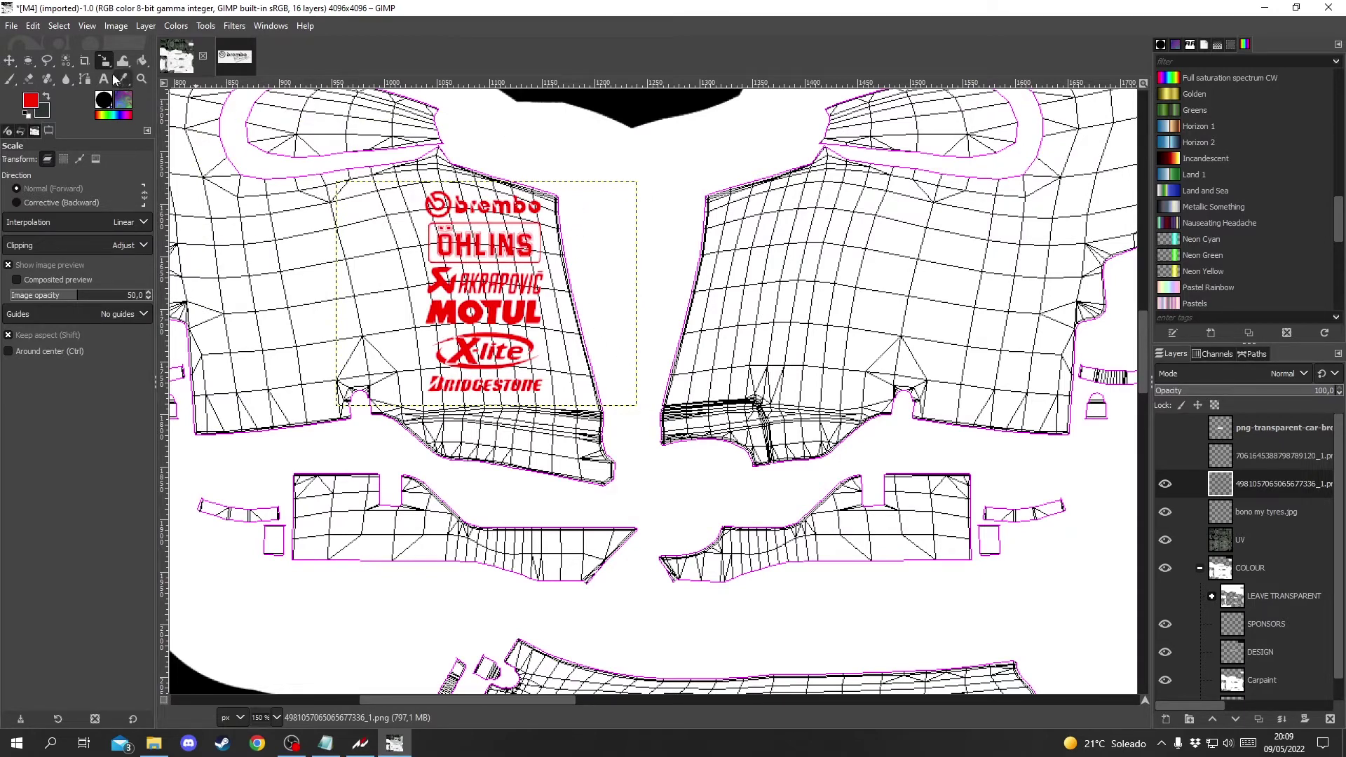
Step: Shear the sponsor logos with an X magnitude of 58 and shift them closer to the panel's slanted inner edge
mouse_move(101, 61)
click(156, 114)
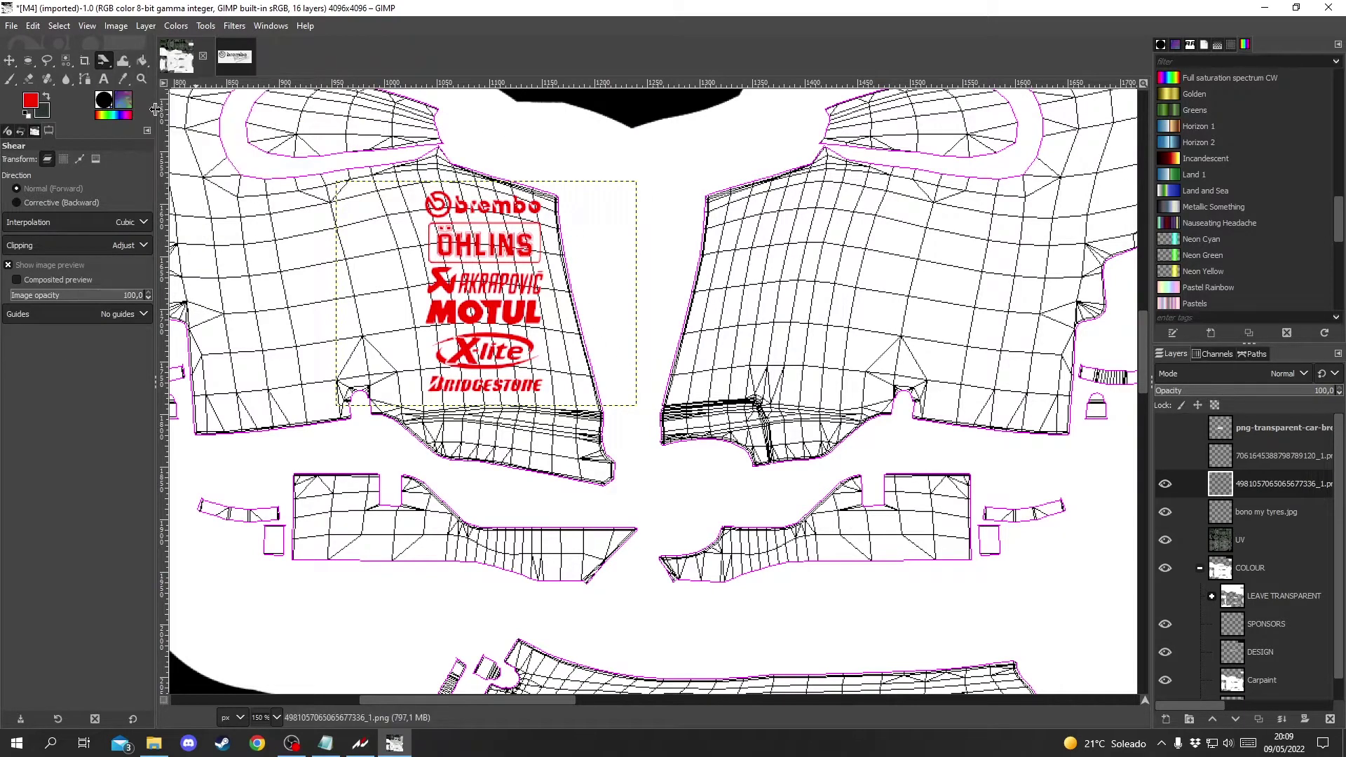
click(487, 397)
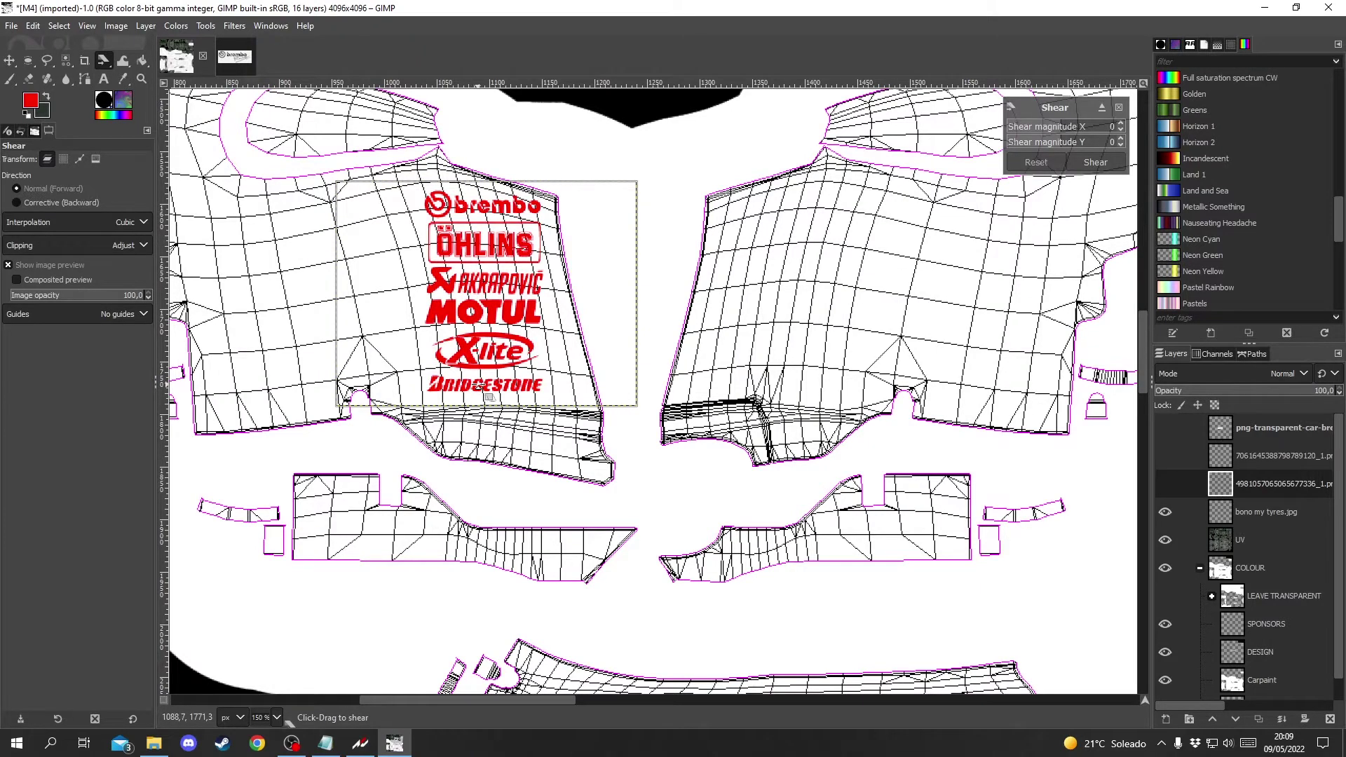
drag(488, 396, 549, 405)
click(1096, 162)
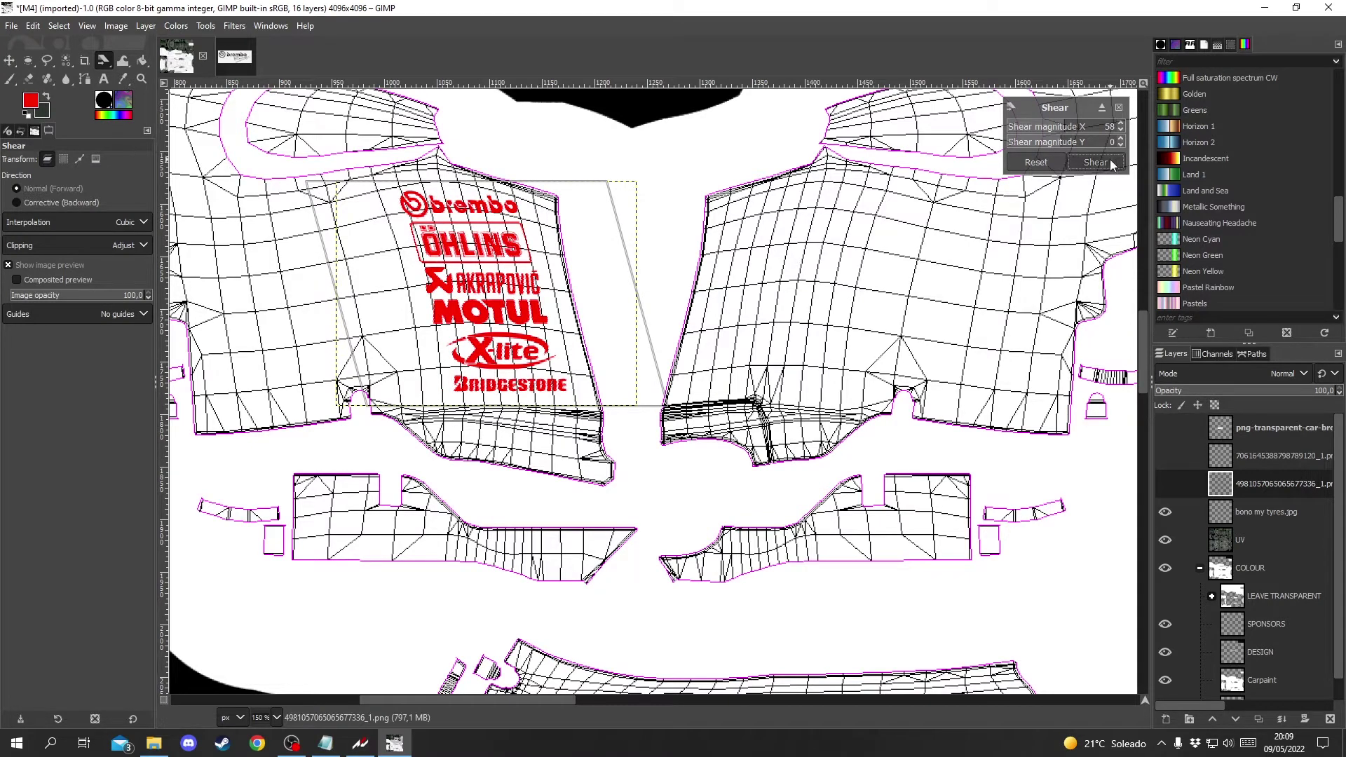
click(5, 61)
drag(502, 311, 526, 321)
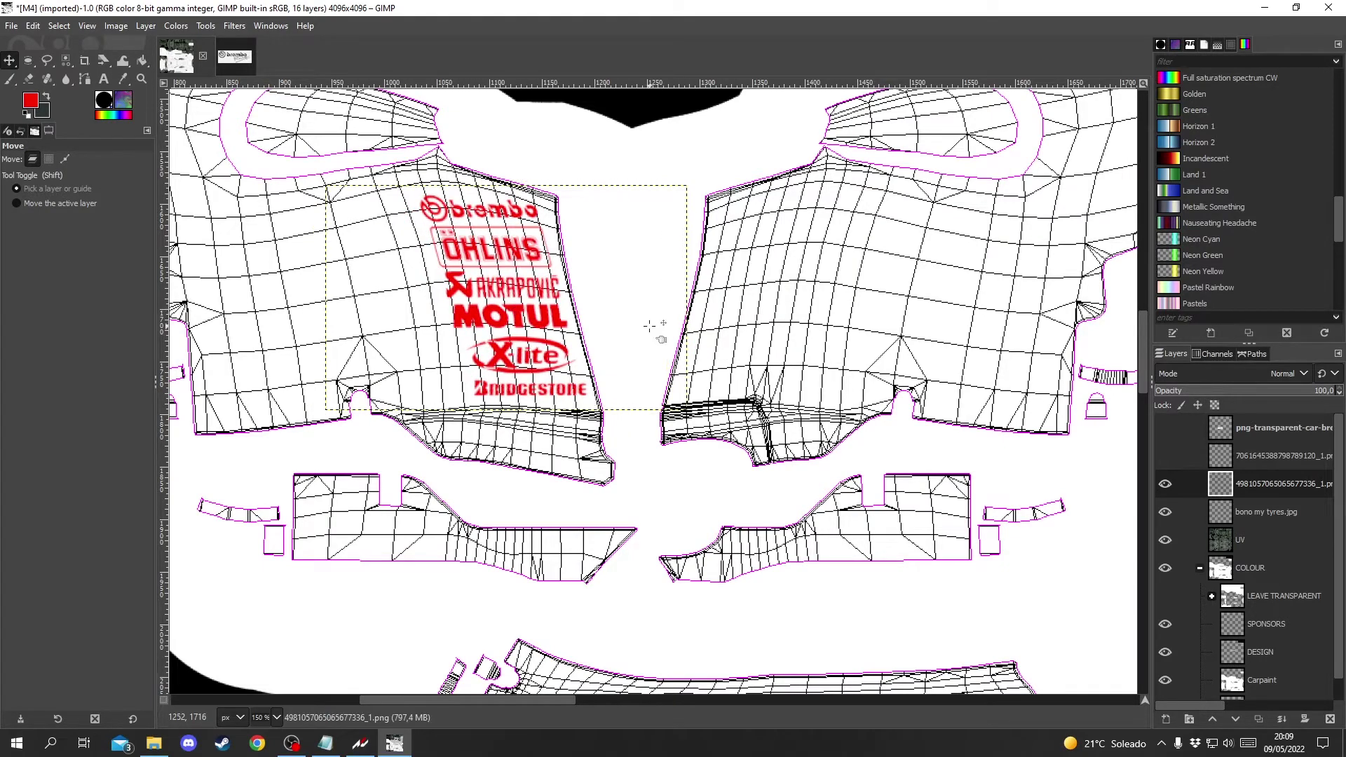
Step: Show the nürburgring logo layer and move it onto the lower rear side panel, just behind the side window
ctrl+scroll(723, 300, down, 2)
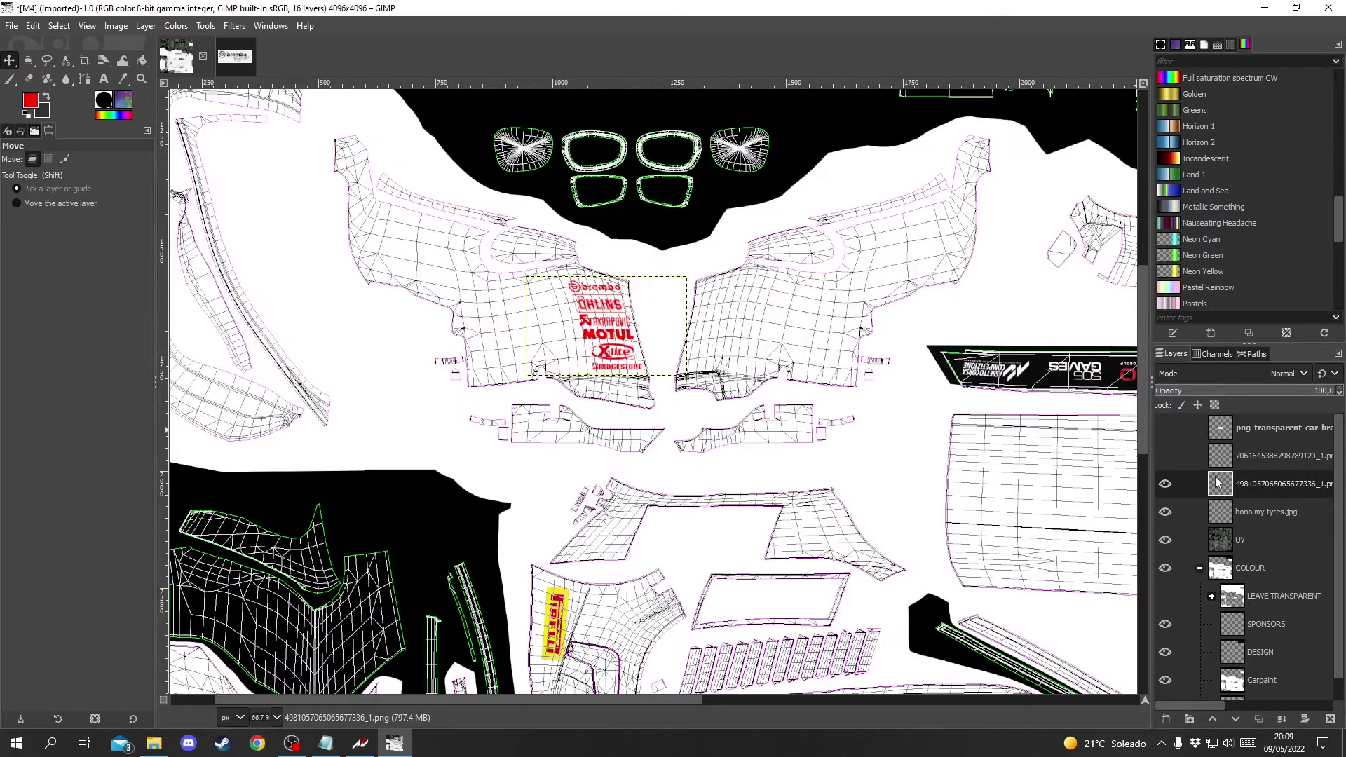
click(1165, 456)
scroll(865, 507, down, 3)
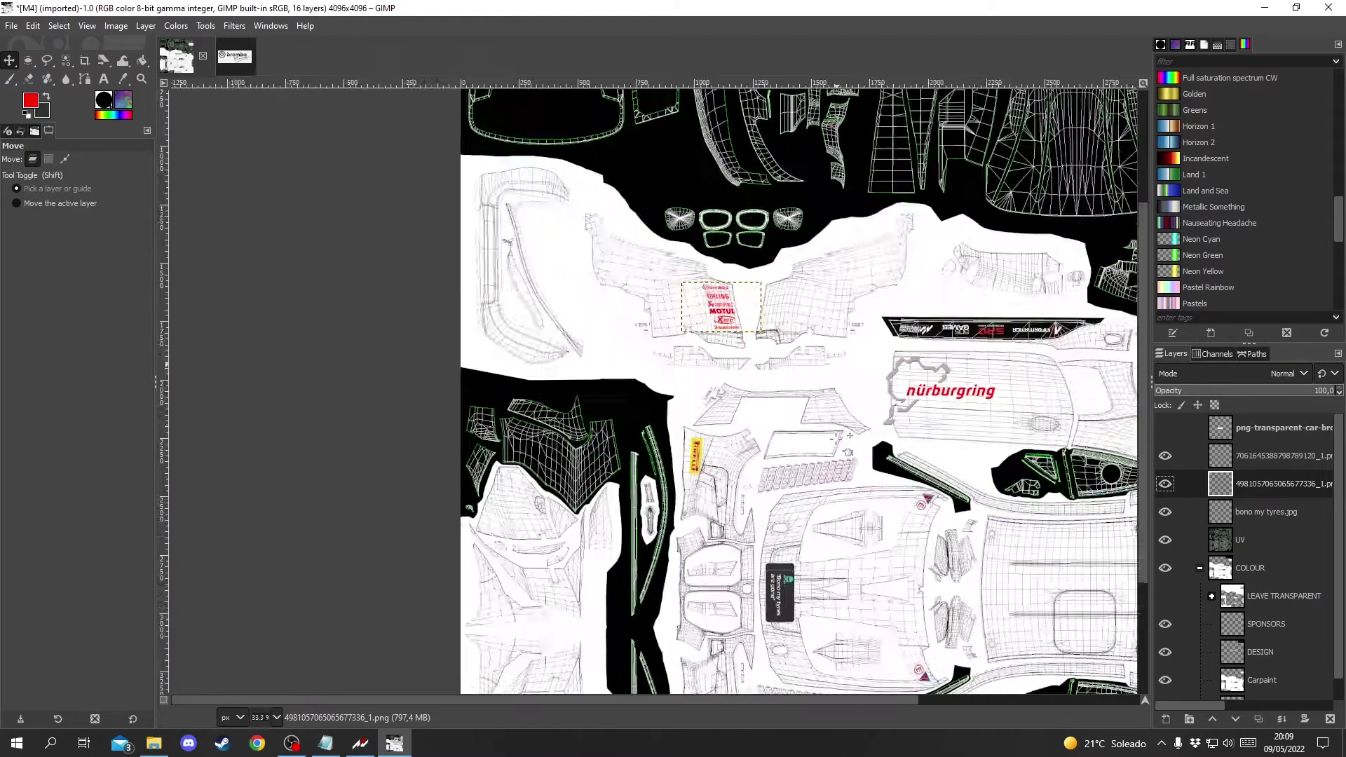
drag(658, 704, 1003, 437)
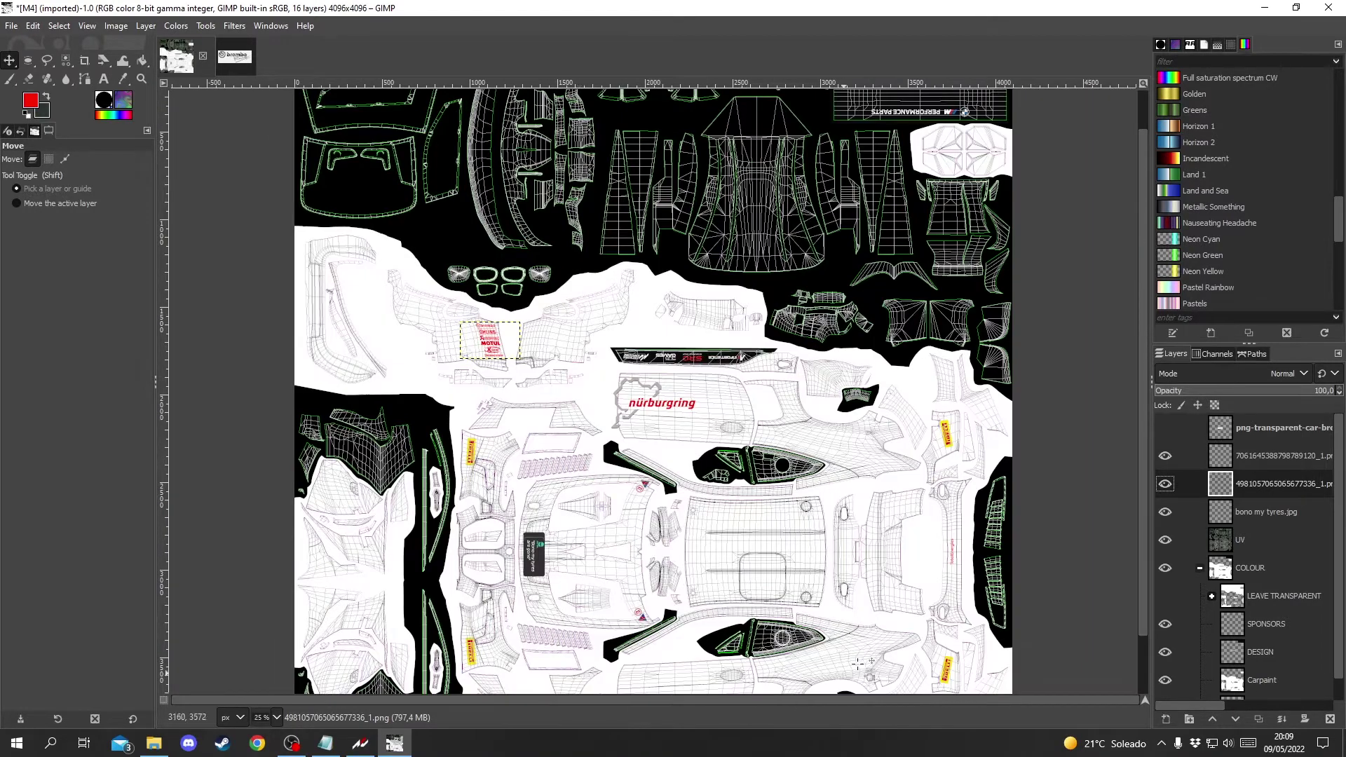
scroll(1003, 438, down, 1)
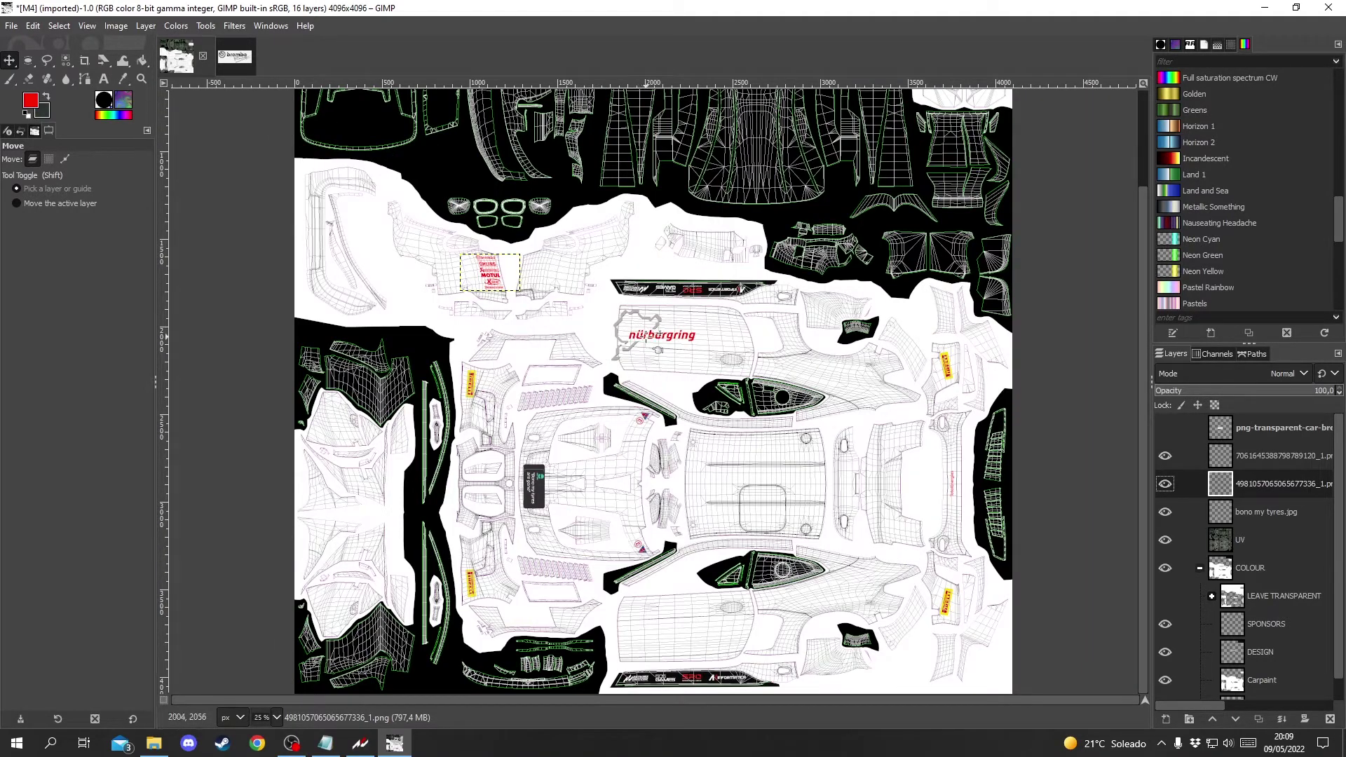
drag(657, 349, 858, 597)
click(827, 588)
scroll(827, 588, up, 4)
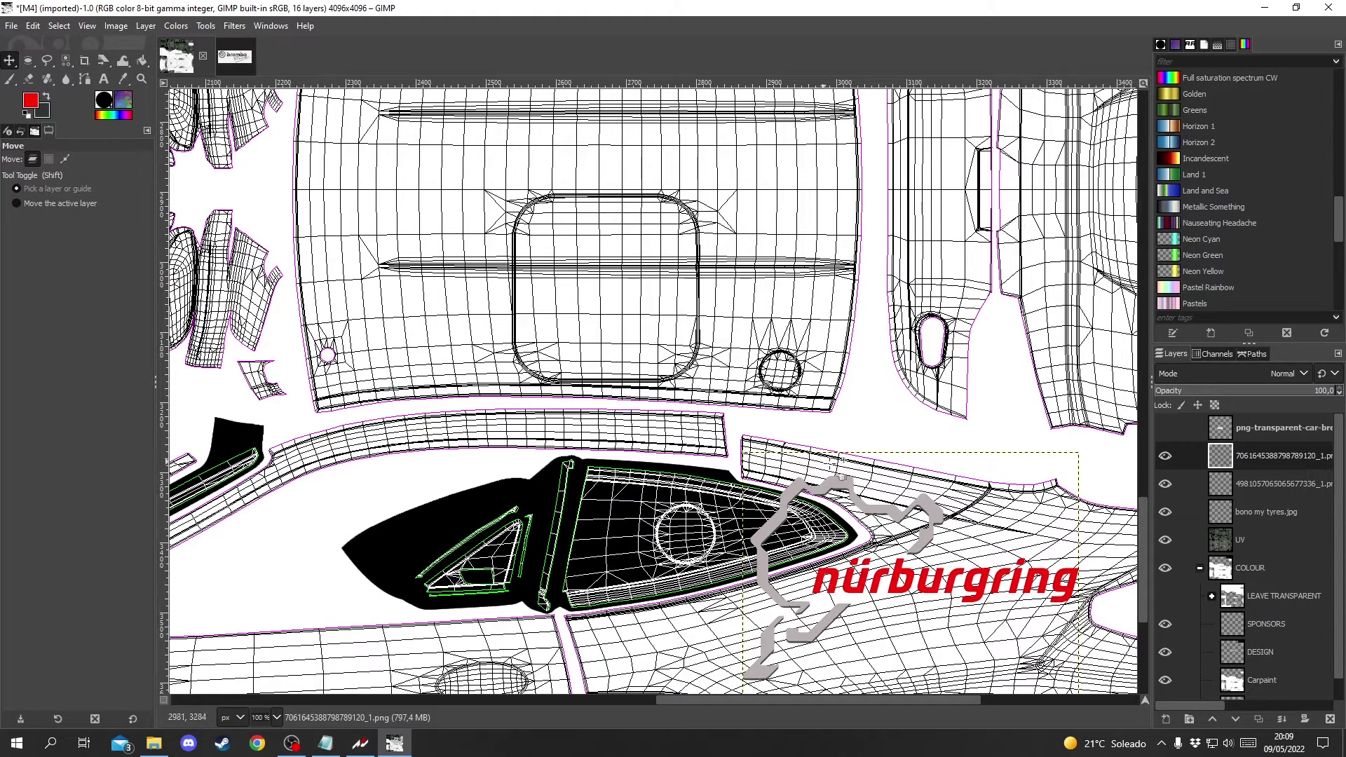
Step: Duplicate the nürburgring logo layer
scroll(854, 564, down, 2)
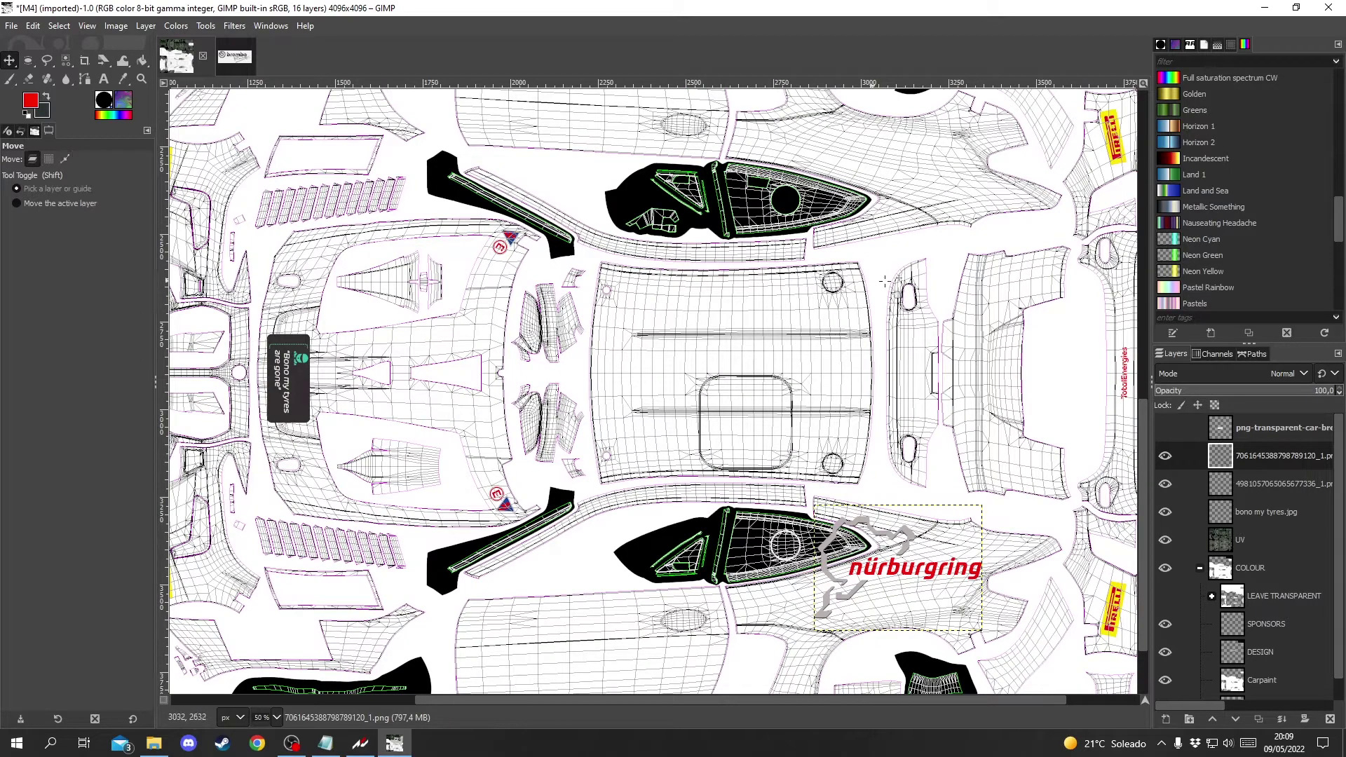
right_click(1268, 461)
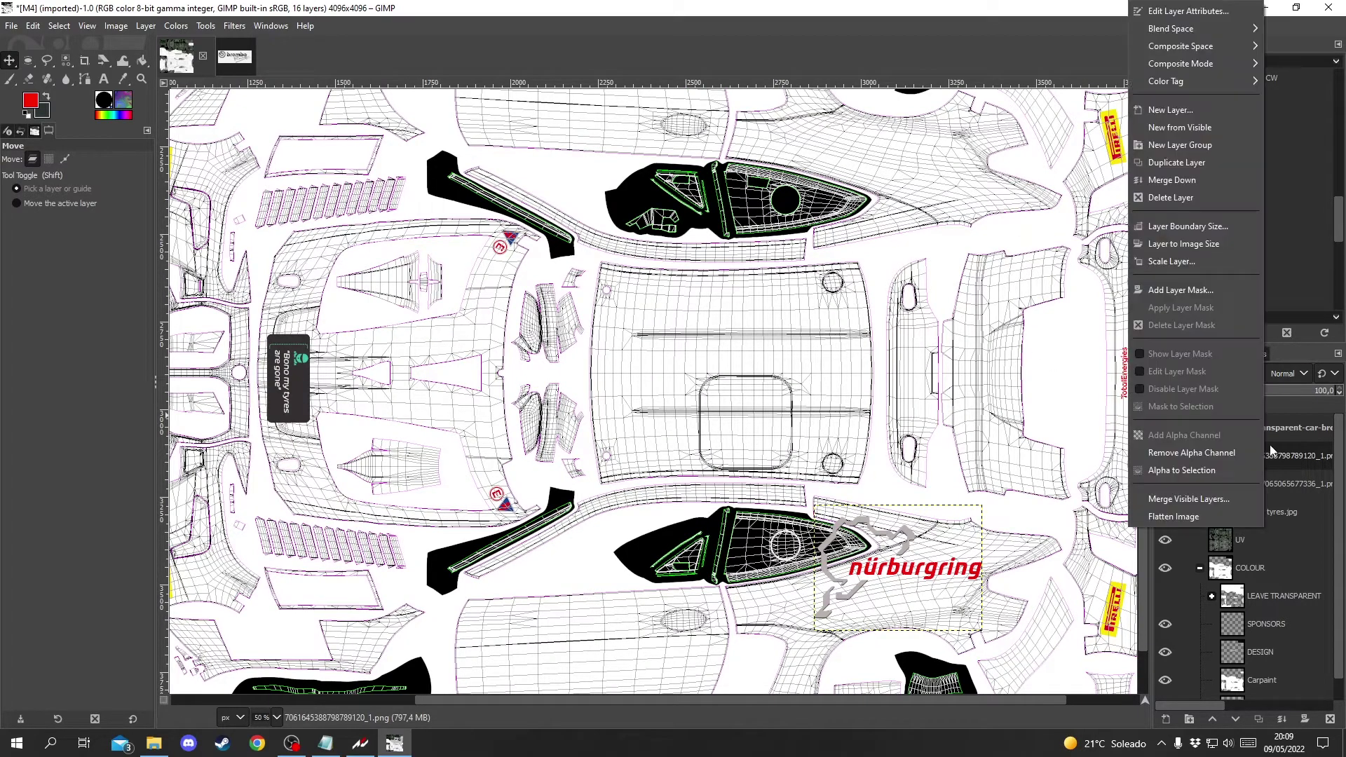
click(1177, 163)
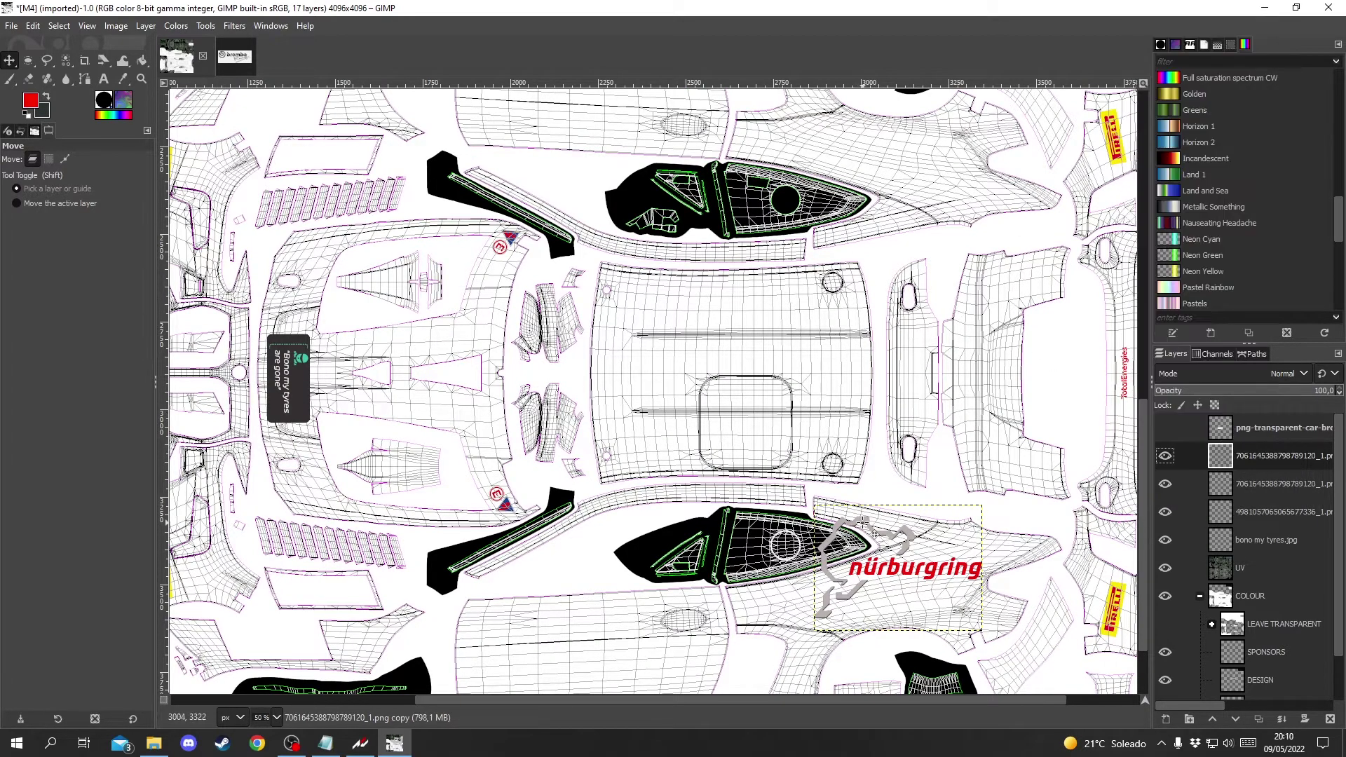
drag(875, 531, 343, 734)
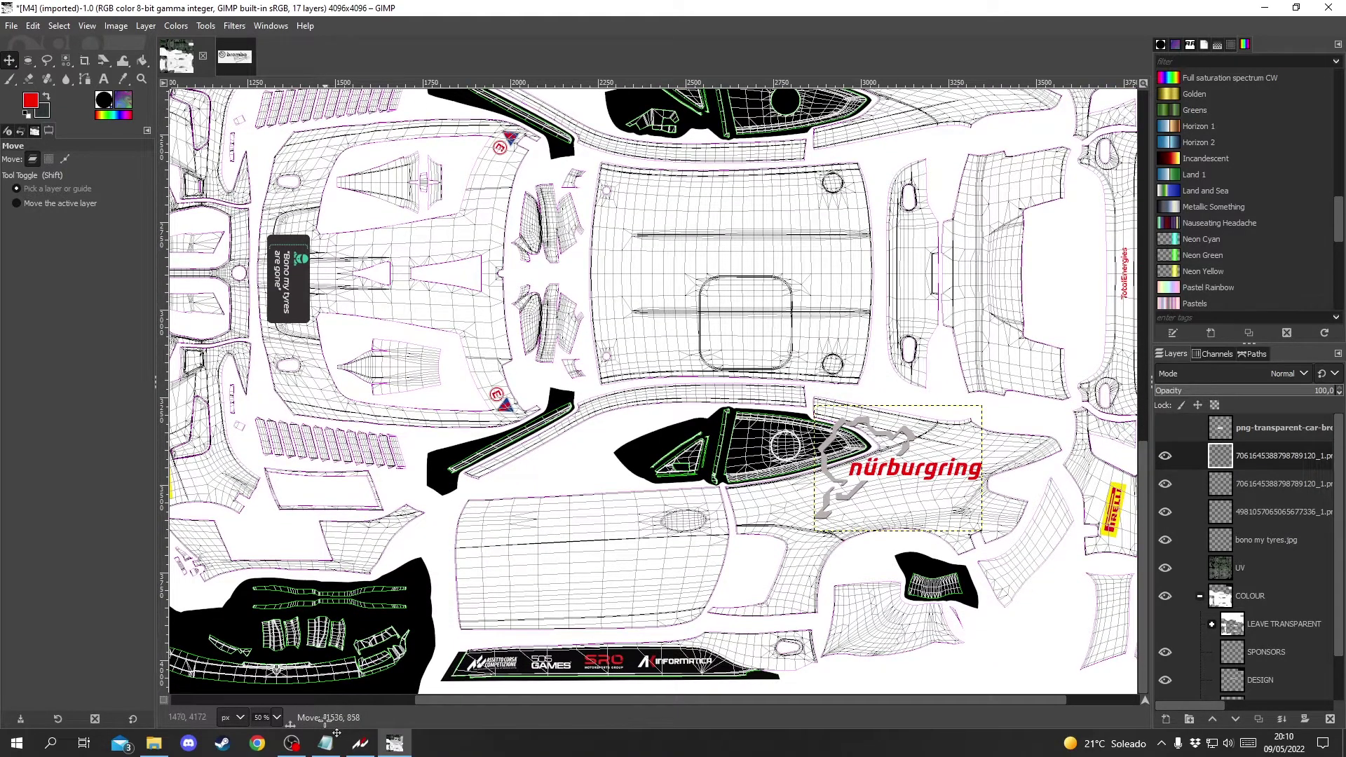
drag(364, 732, 773, 259)
key(ctrl+z)
key(ctrl+z)
key(ctrl+z)
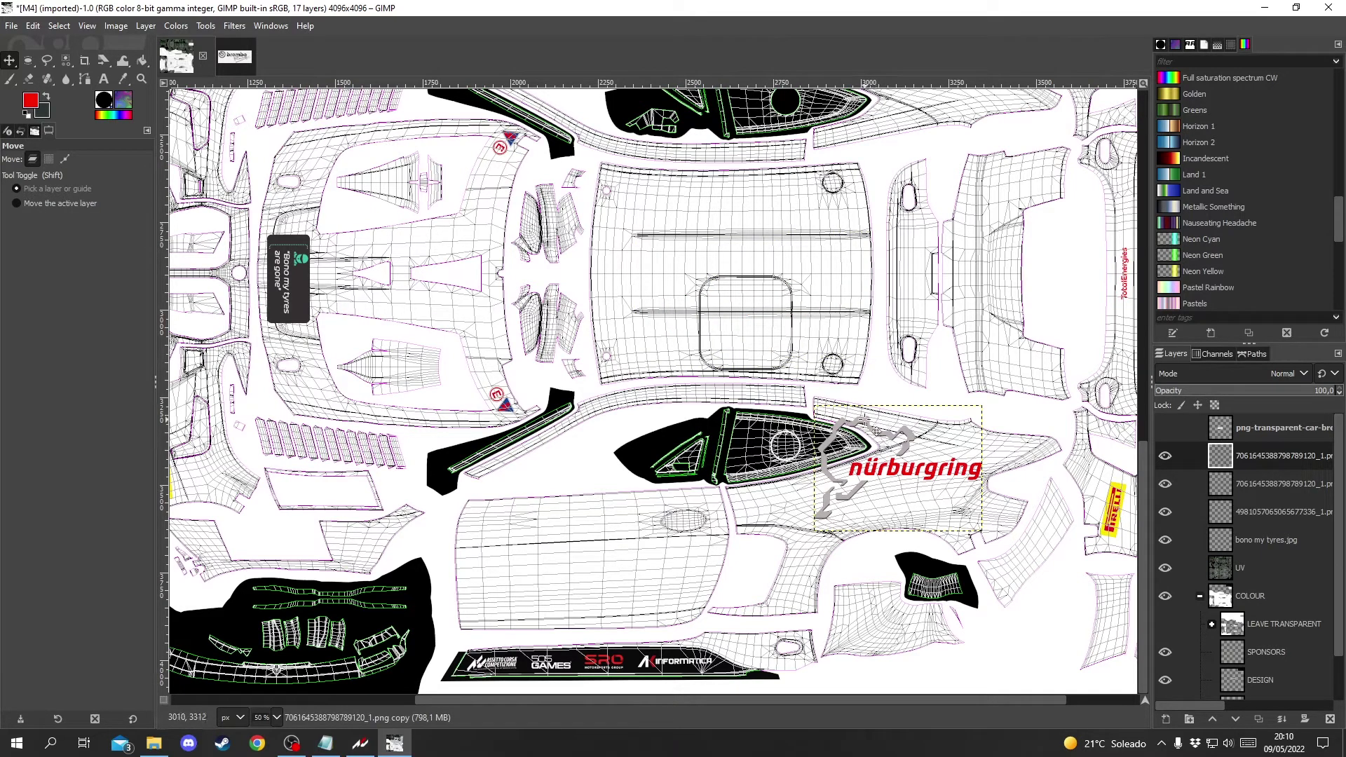
Step: Move the duplicate nürburgring logo straight up onto the mirrored rear side panel on the opposite side of the car
drag(876, 429, 877, 296)
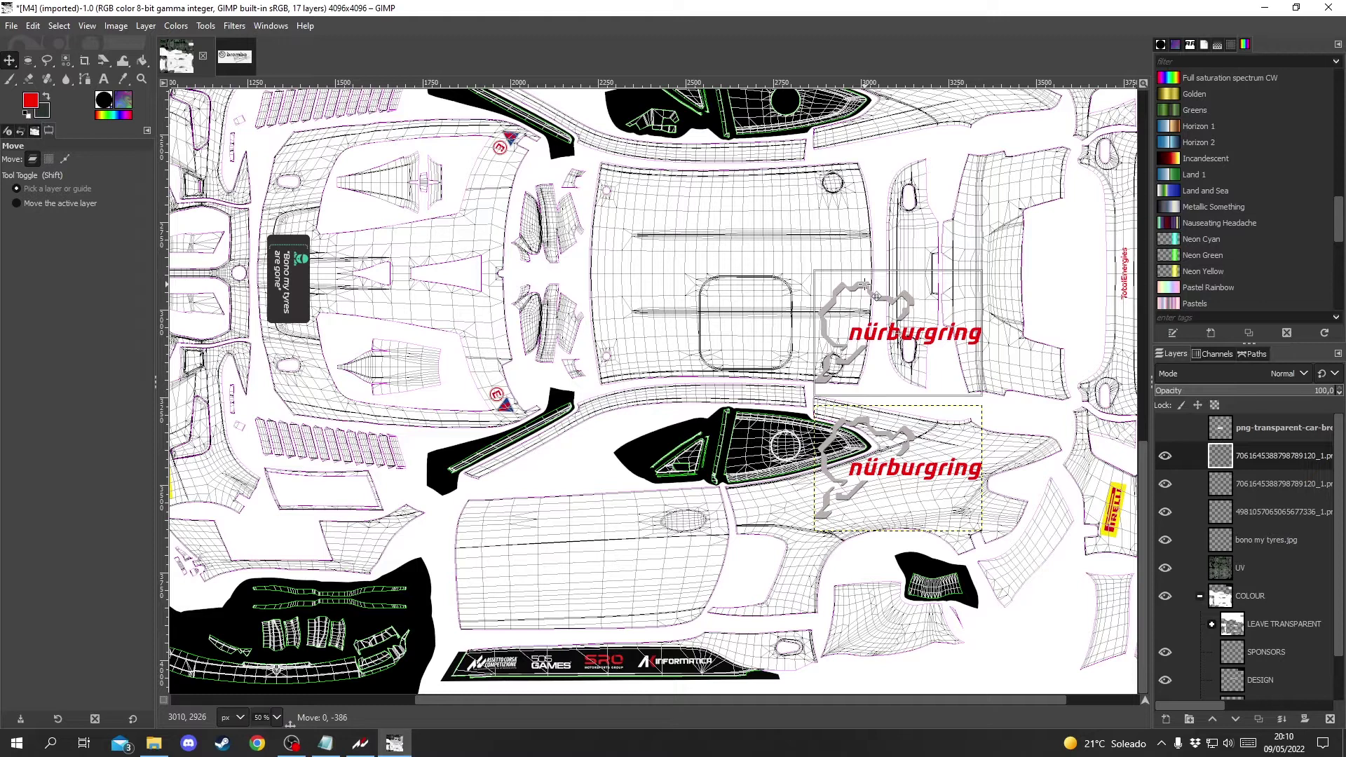
drag(877, 296, 876, 187)
scroll(880, 198, up, 5)
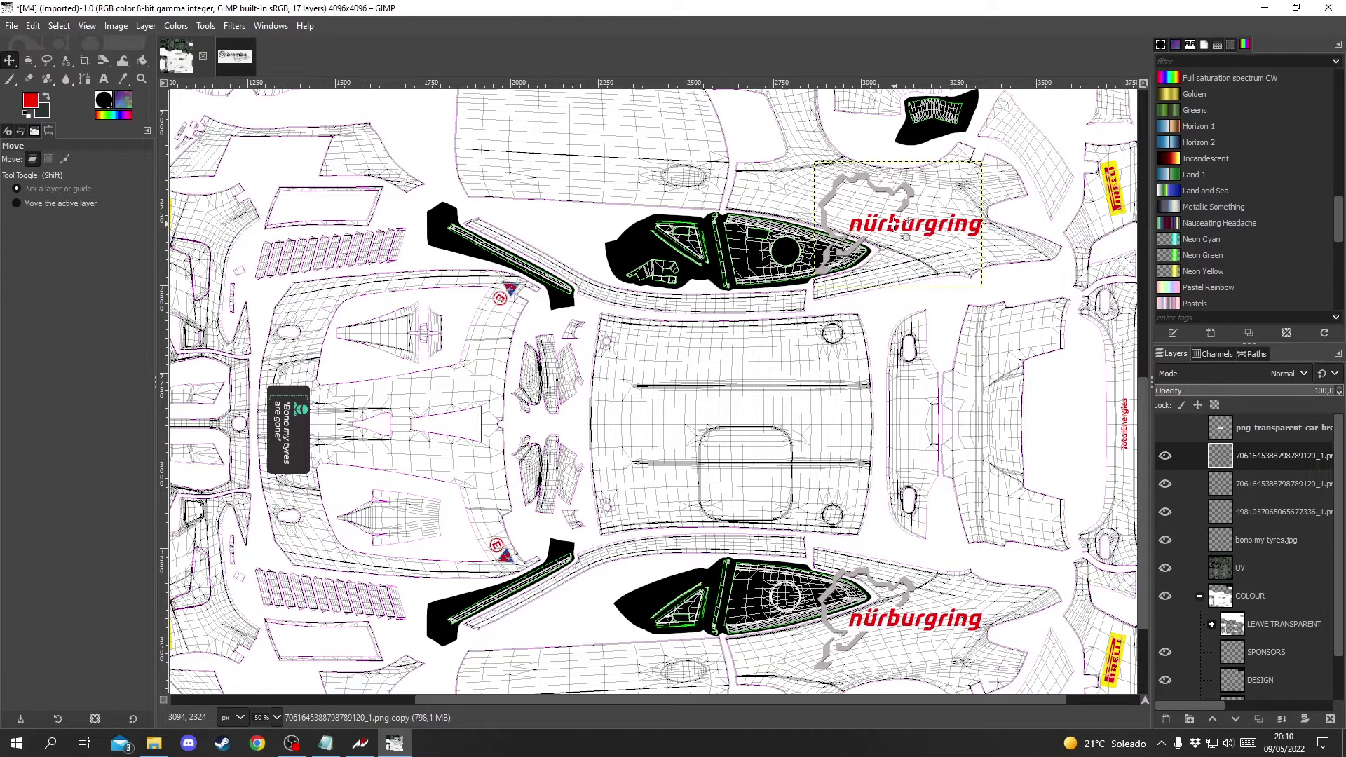
Step: Flip the duplicate nürburgring logo vertically with the Flip tool
scroll(877, 221, up, 3)
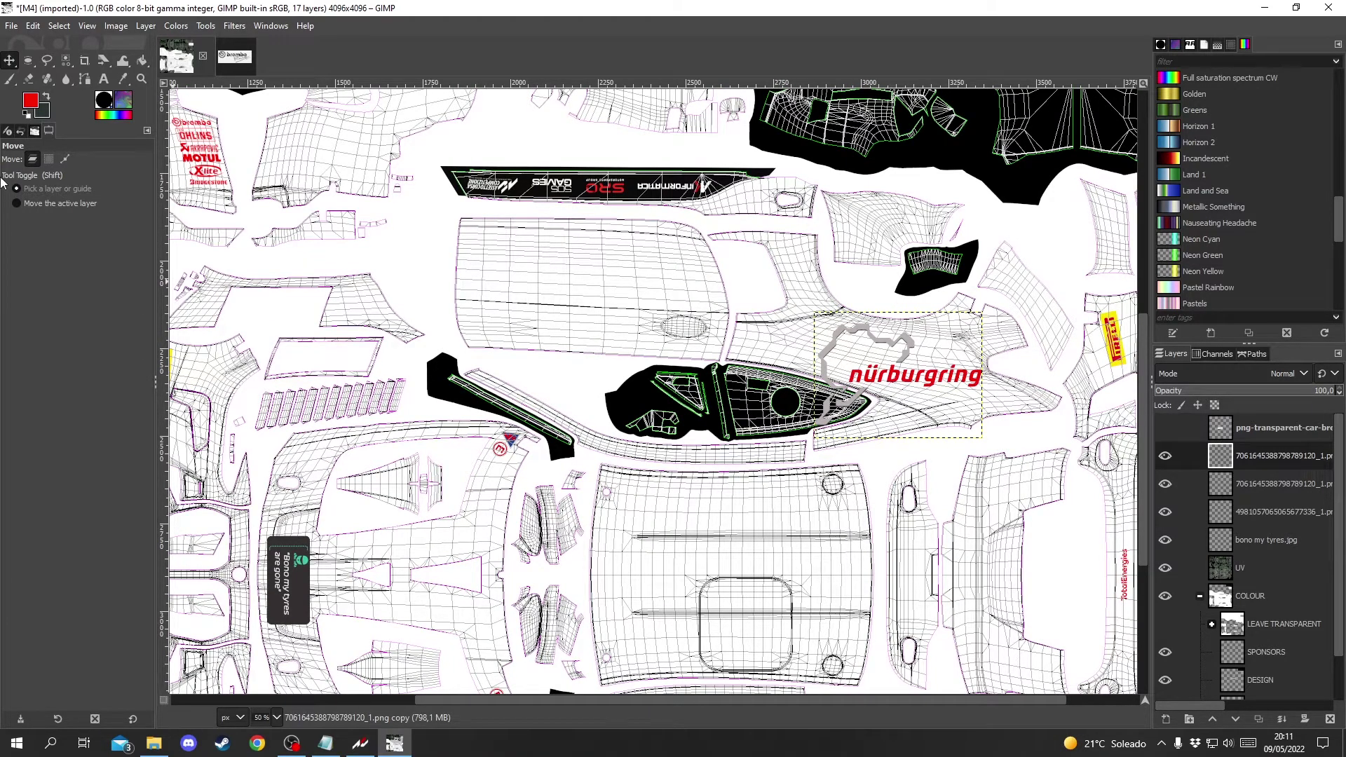
click(105, 62)
drag(105, 63, 143, 129)
click(153, 27)
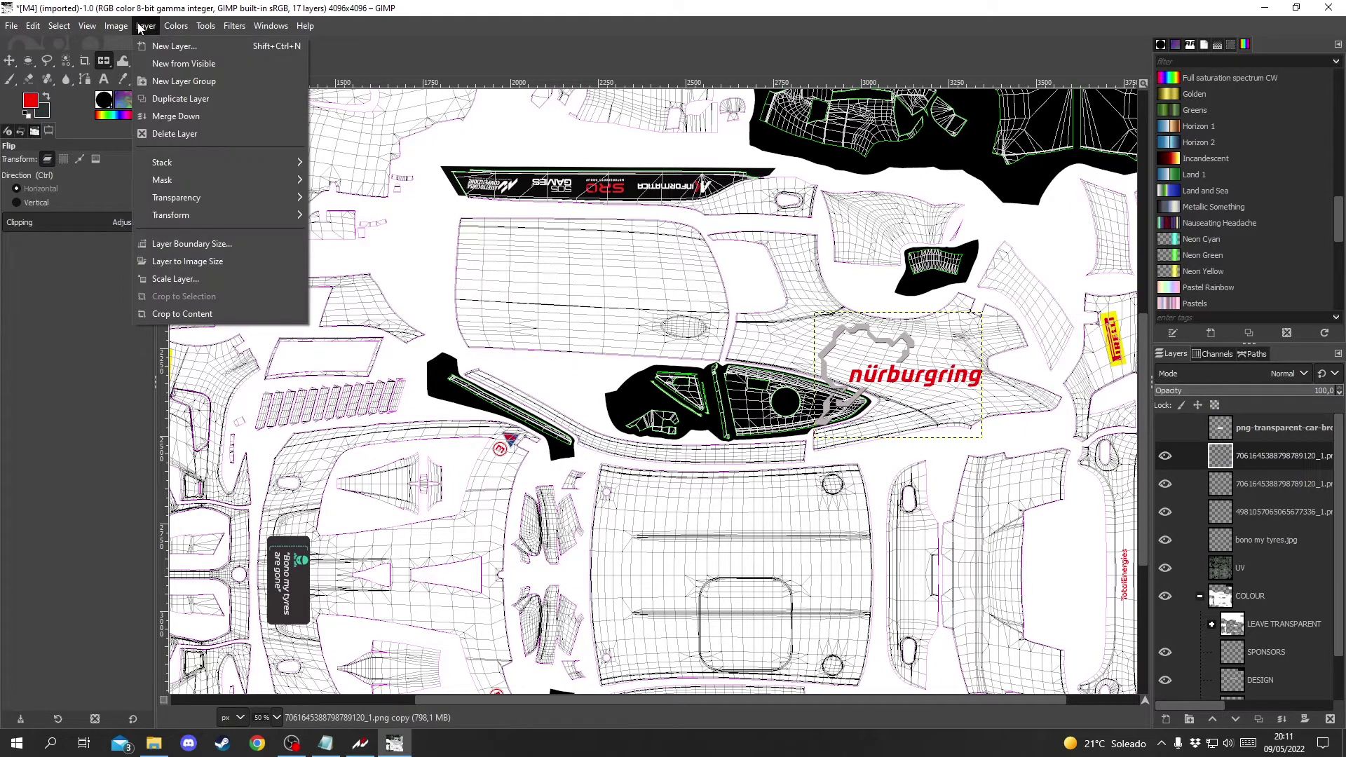
mouse_move(199, 217)
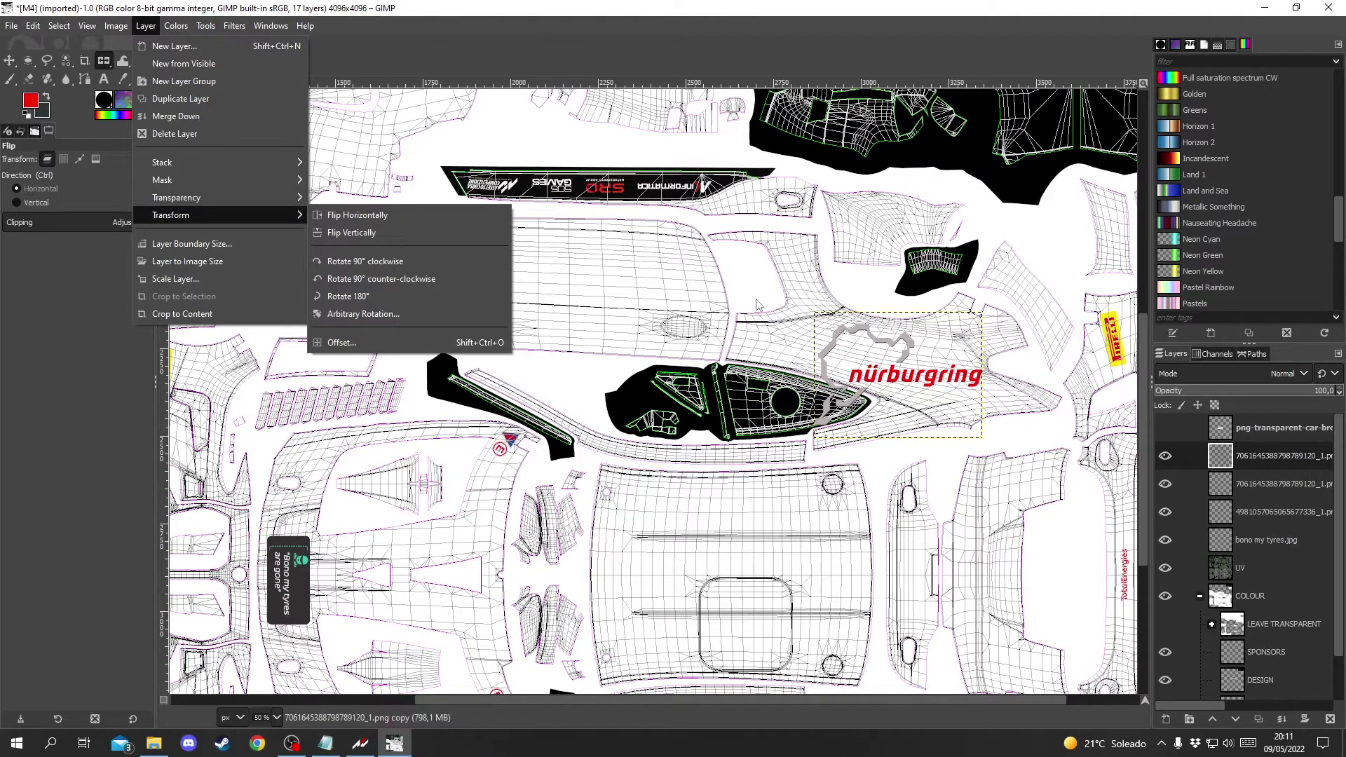
click(272, 21)
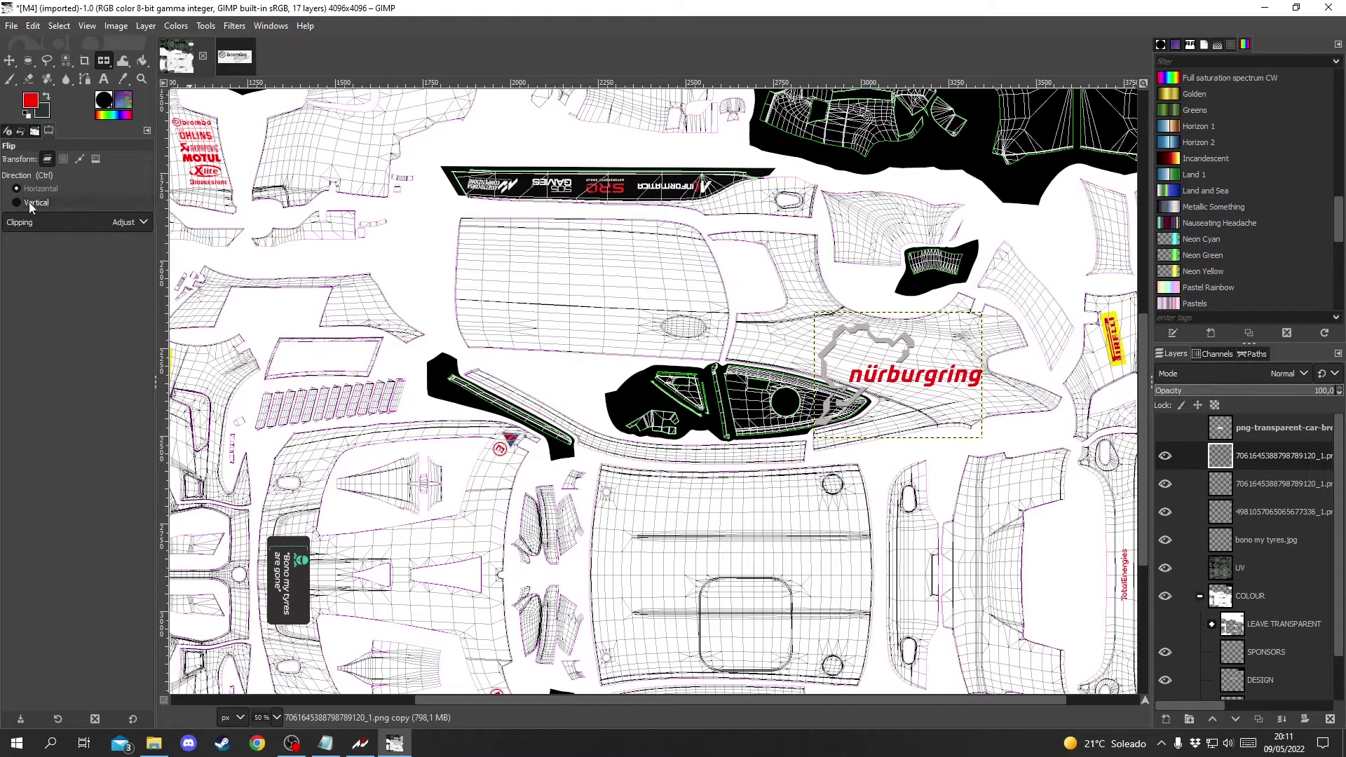
key(ctrl)
click(892, 359)
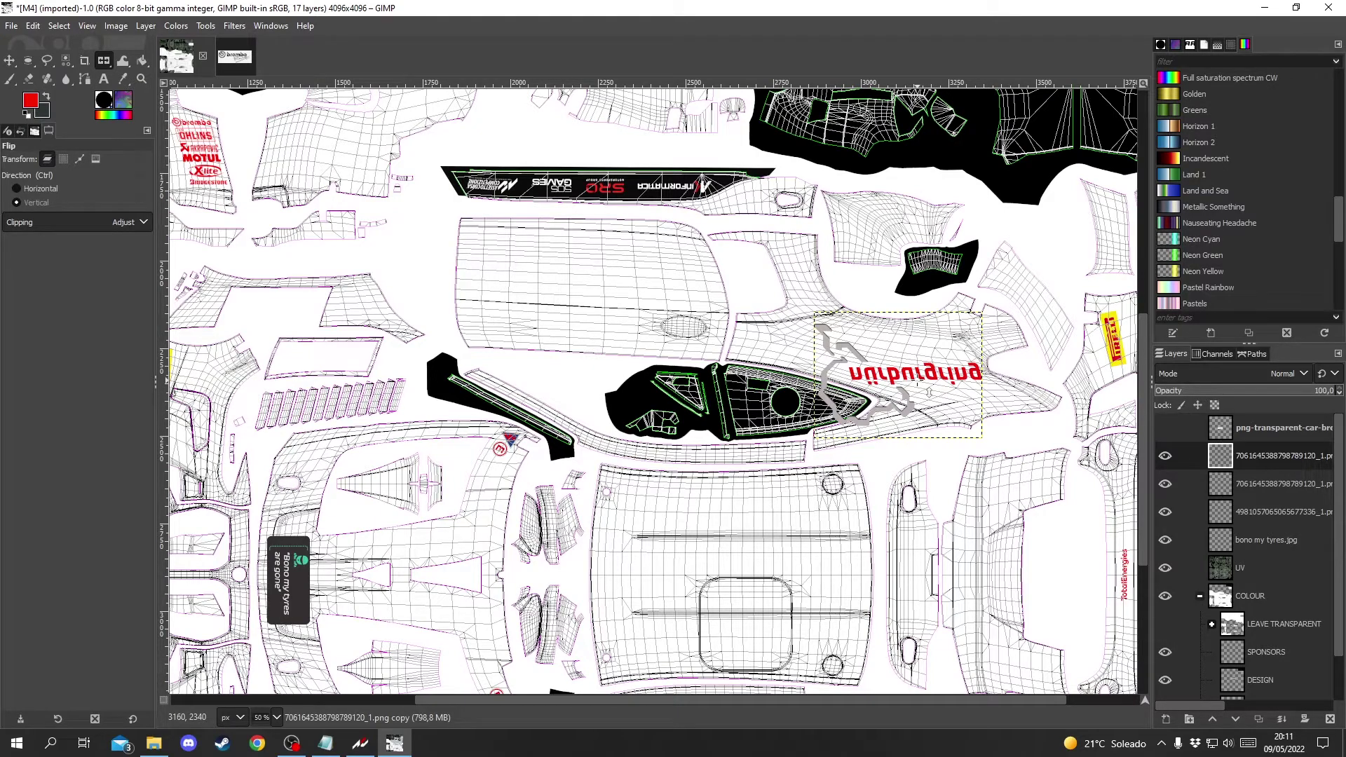
Step: Try to isolate the flipped nürburgring lettering with a rectangular selection of about 410 × 85 px
key(f)
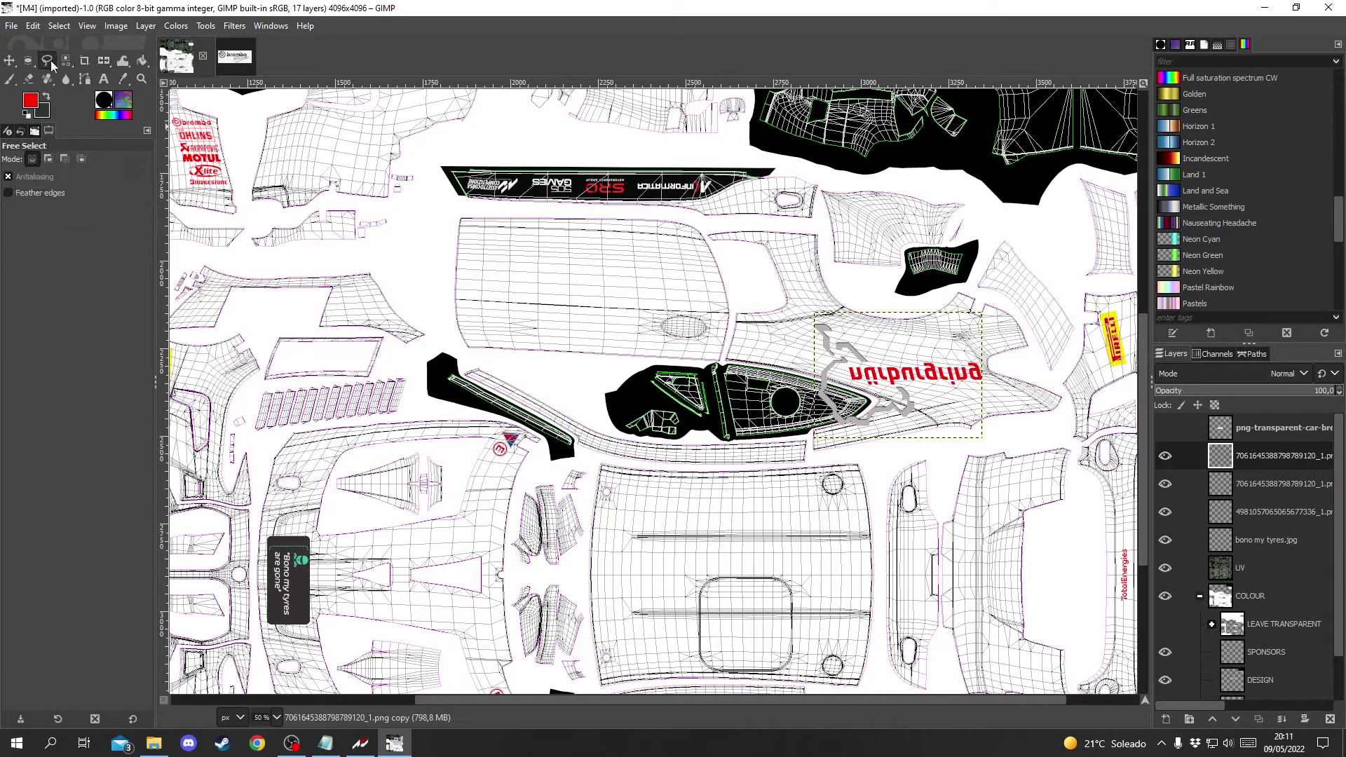
ctrl+scroll(951, 348, up, 3)
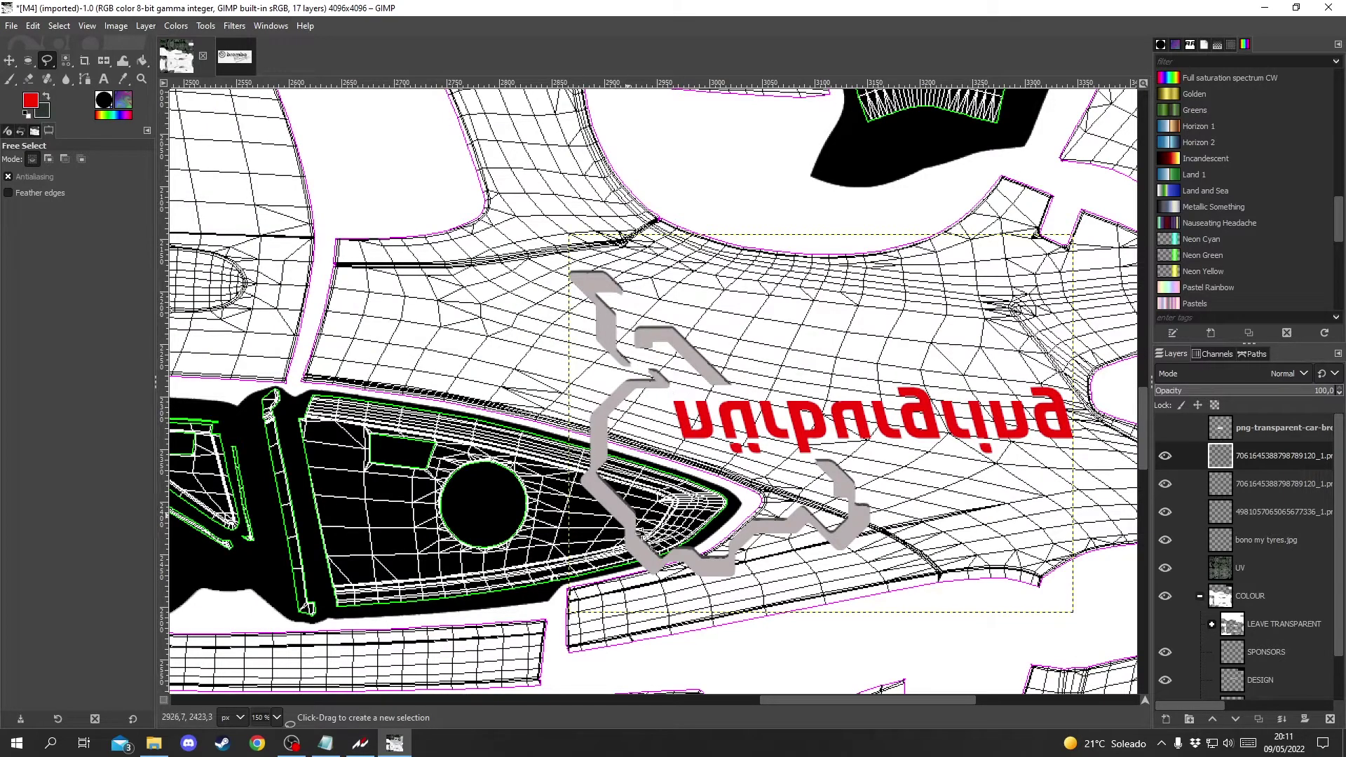
click(29, 62)
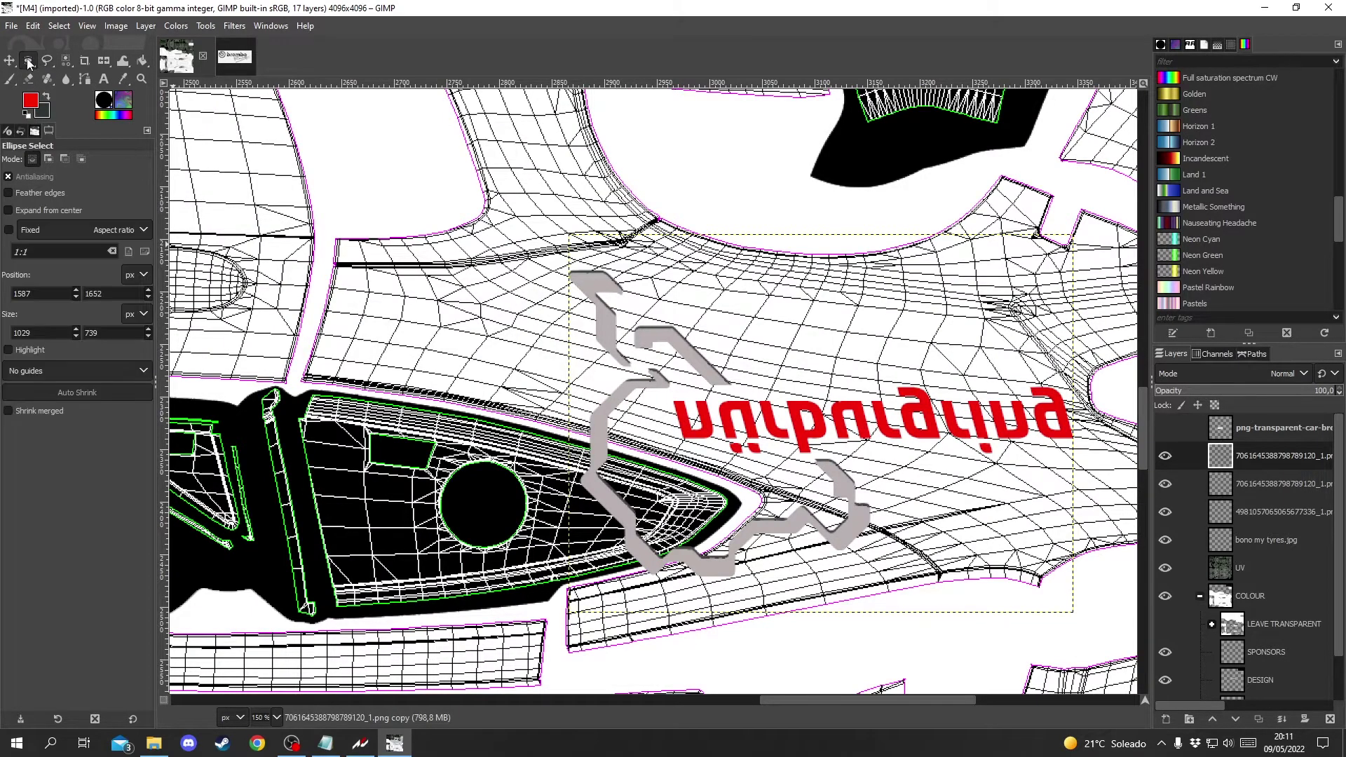
key(r)
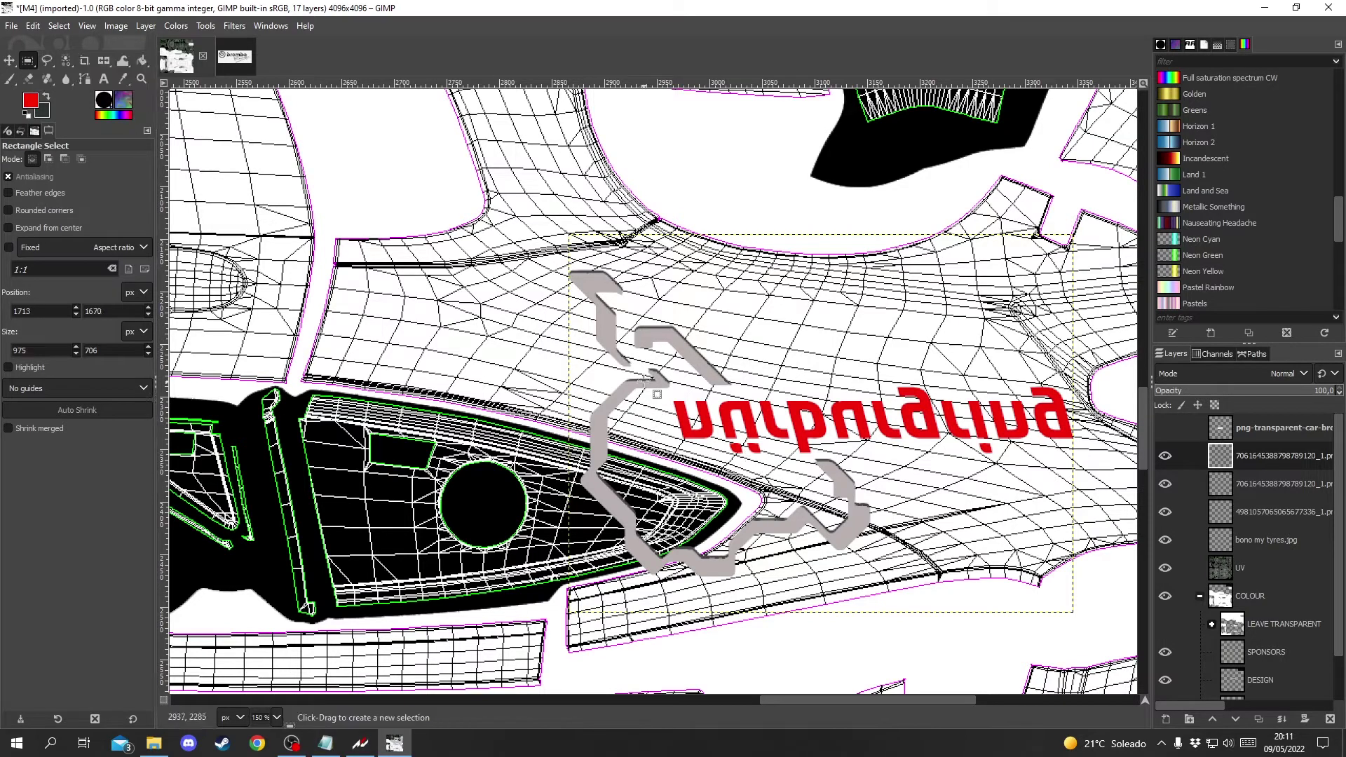
drag(652, 380, 1083, 470)
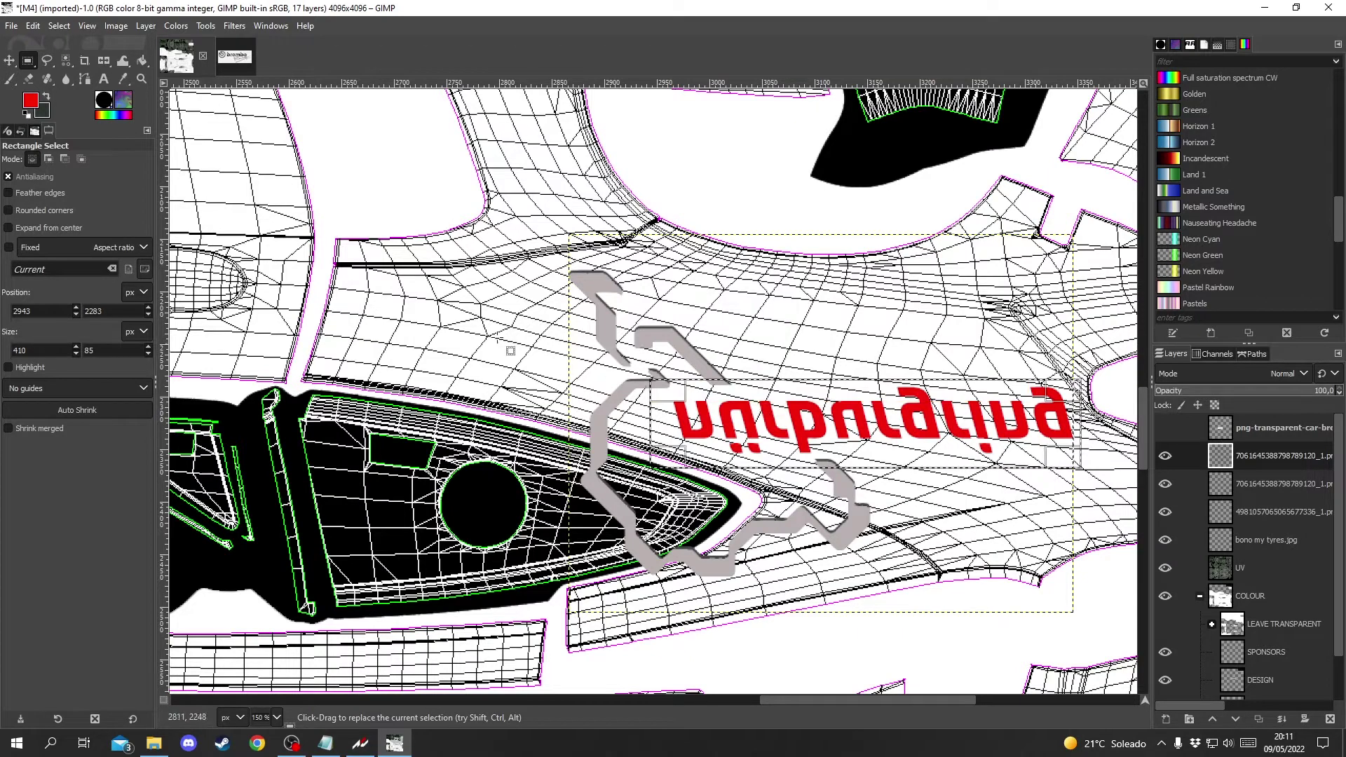
click(42, 61)
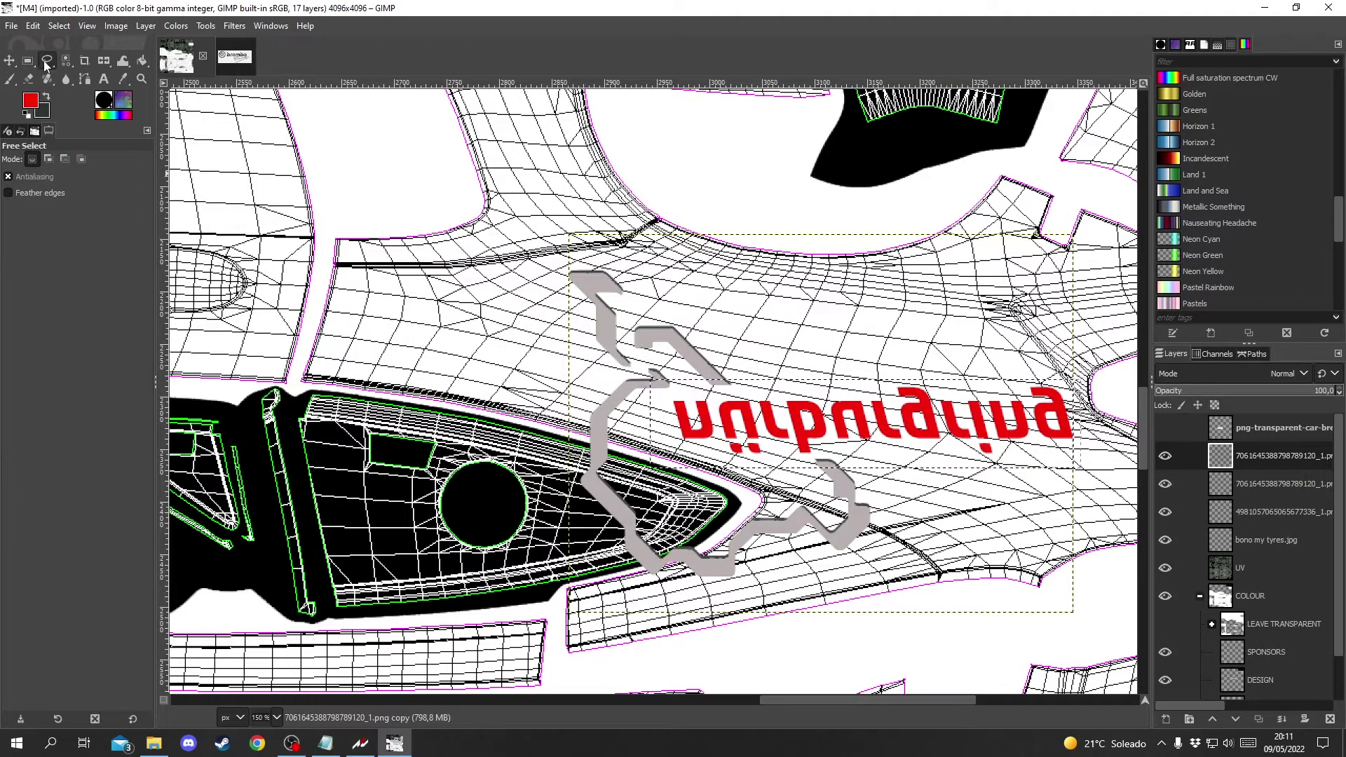
click(85, 79)
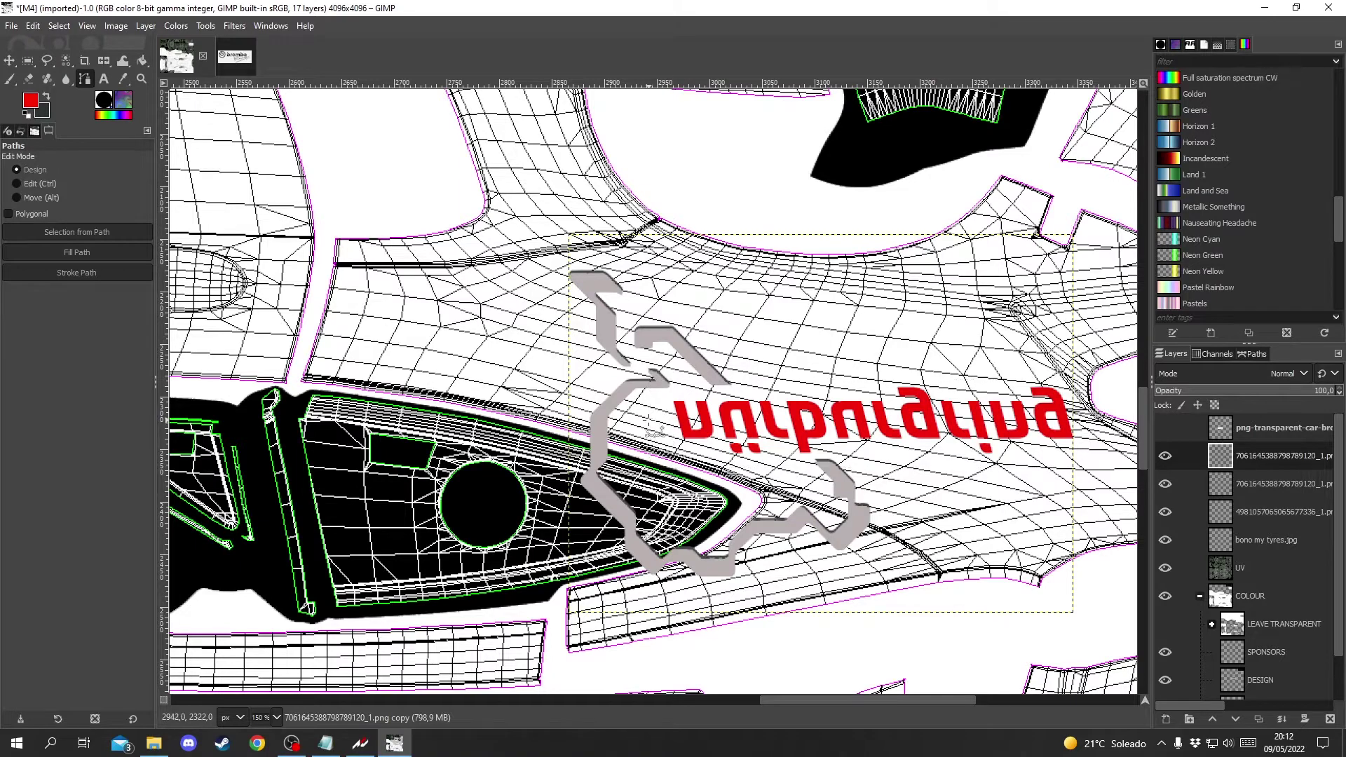
click(810, 386)
click(932, 358)
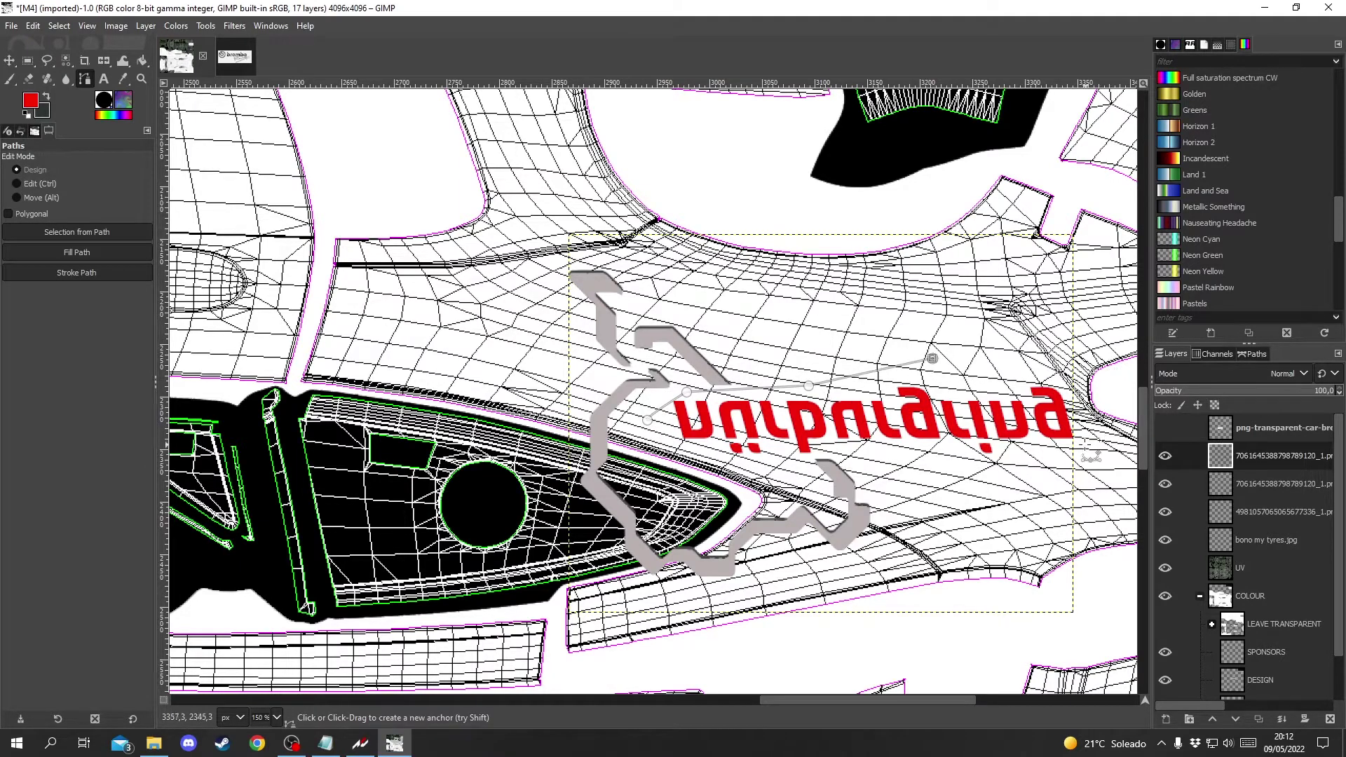
click(1083, 463)
click(928, 457)
key(ctrl+z)
key(ctrl+z)
key(ctrl+z)
key(ctrl+z)
key(ctrl+z)
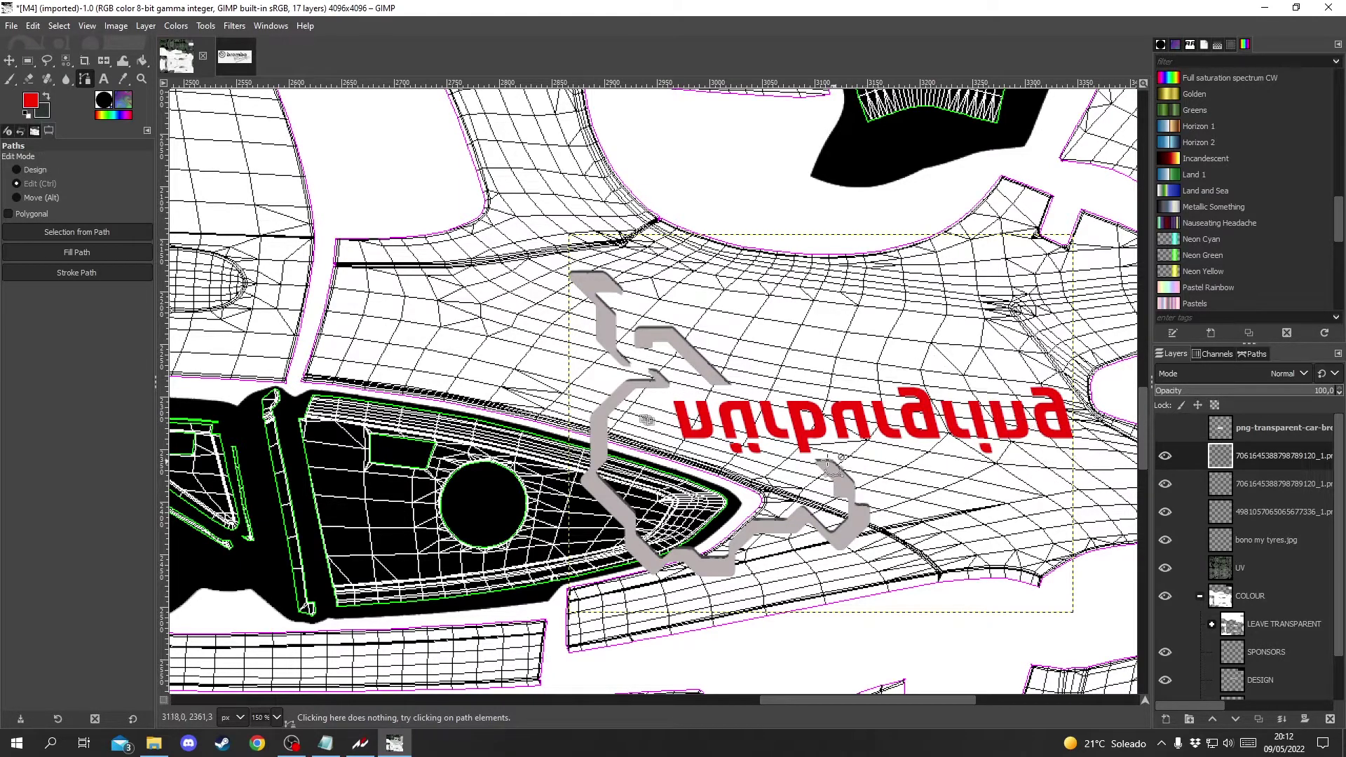
Step: Try to outline the flipped nürburgring lettering with a freehand Free Select selection, then discard that selection
click(47, 60)
mouse_move(652, 397)
mouse_down()
mouse_move(790, 387)
mouse_move(995, 340)
mouse_move(1091, 403)
mouse_move(1085, 463)
mouse_move(961, 483)
mouse_move(857, 456)
mouse_up()
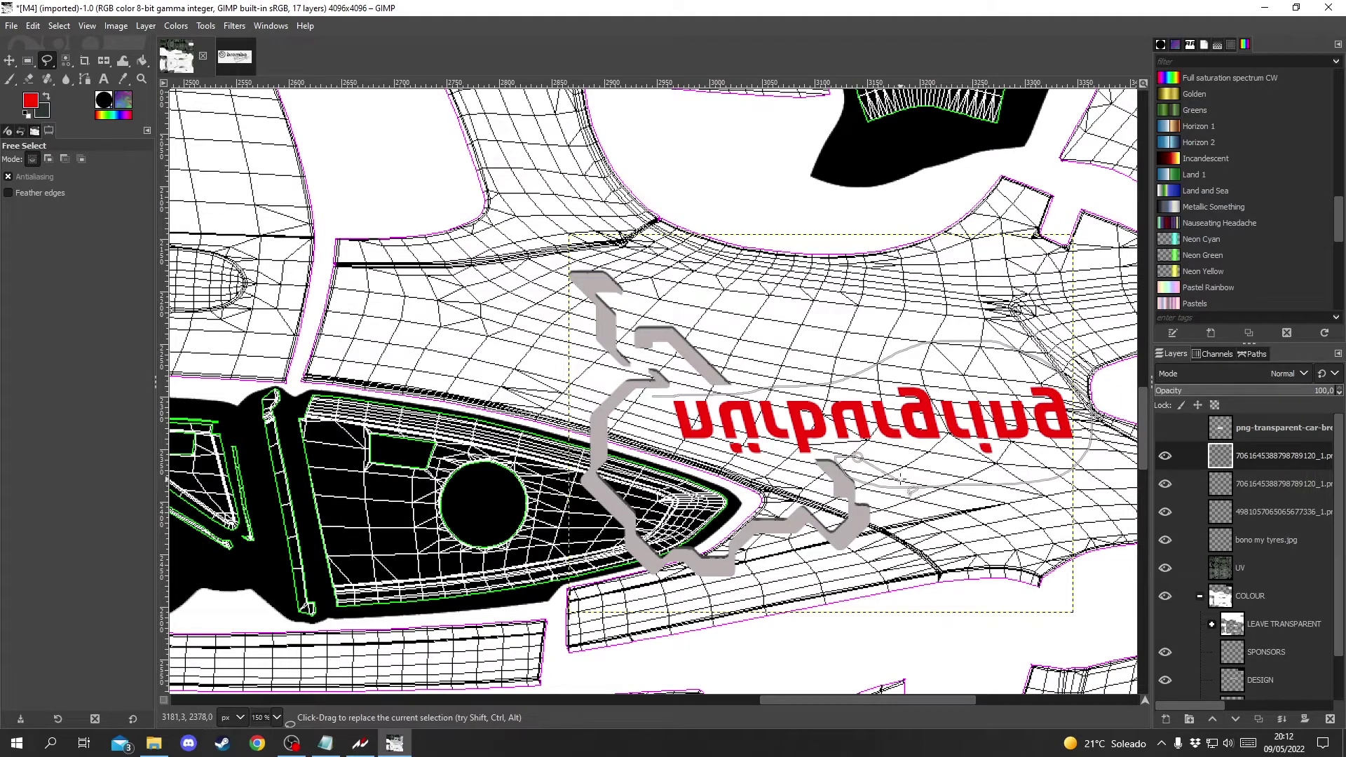
key(Escape)
mouse_move(645, 409)
mouse_down()
mouse_move(870, 383)
mouse_move(886, 354)
mouse_move(949, 354)
mouse_move(833, 345)
mouse_move(1009, 349)
mouse_move(1096, 386)
mouse_move(1109, 412)
mouse_move(1098, 404)
mouse_move(1080, 493)
mouse_move(1042, 473)
mouse_move(952, 503)
mouse_move(890, 463)
mouse_move(889, 490)
mouse_move(849, 449)
mouse_move(781, 477)
mouse_move(652, 459)
mouse_up()
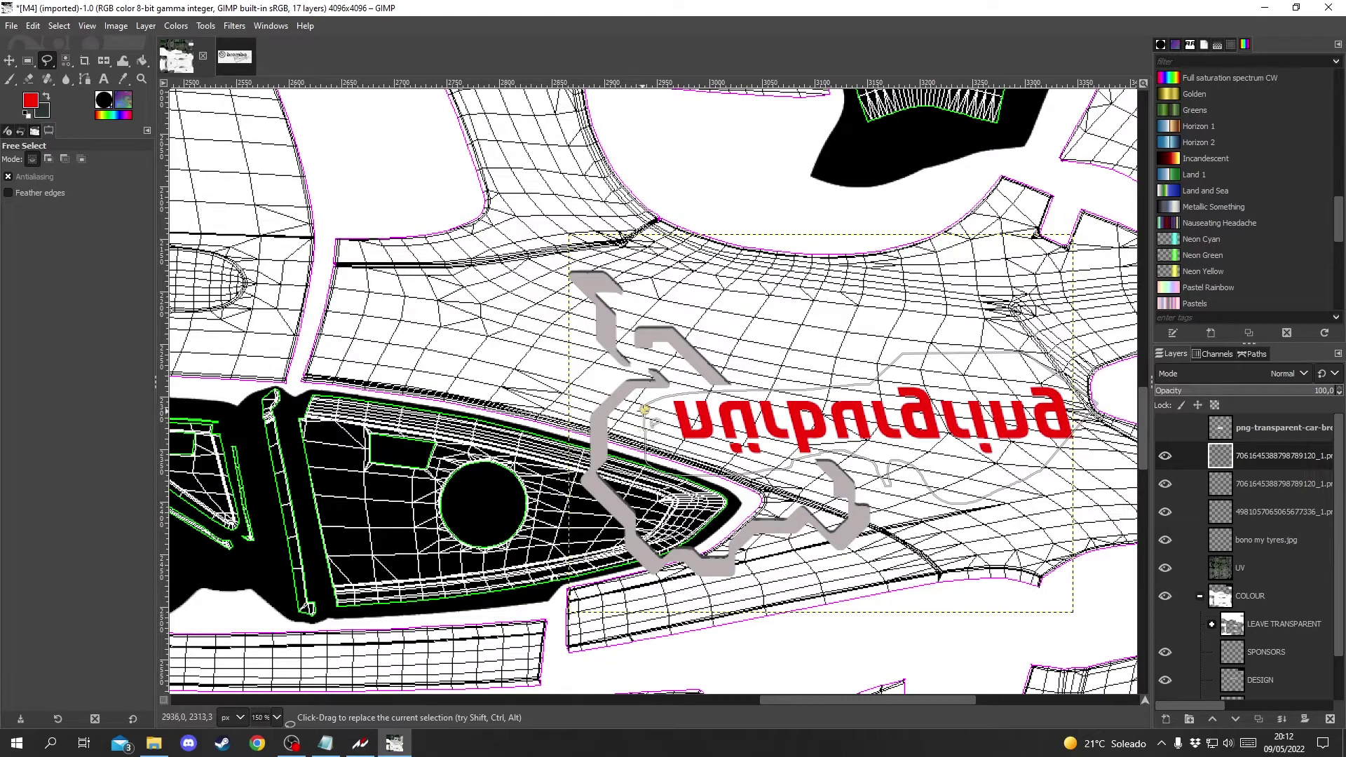
click(644, 409)
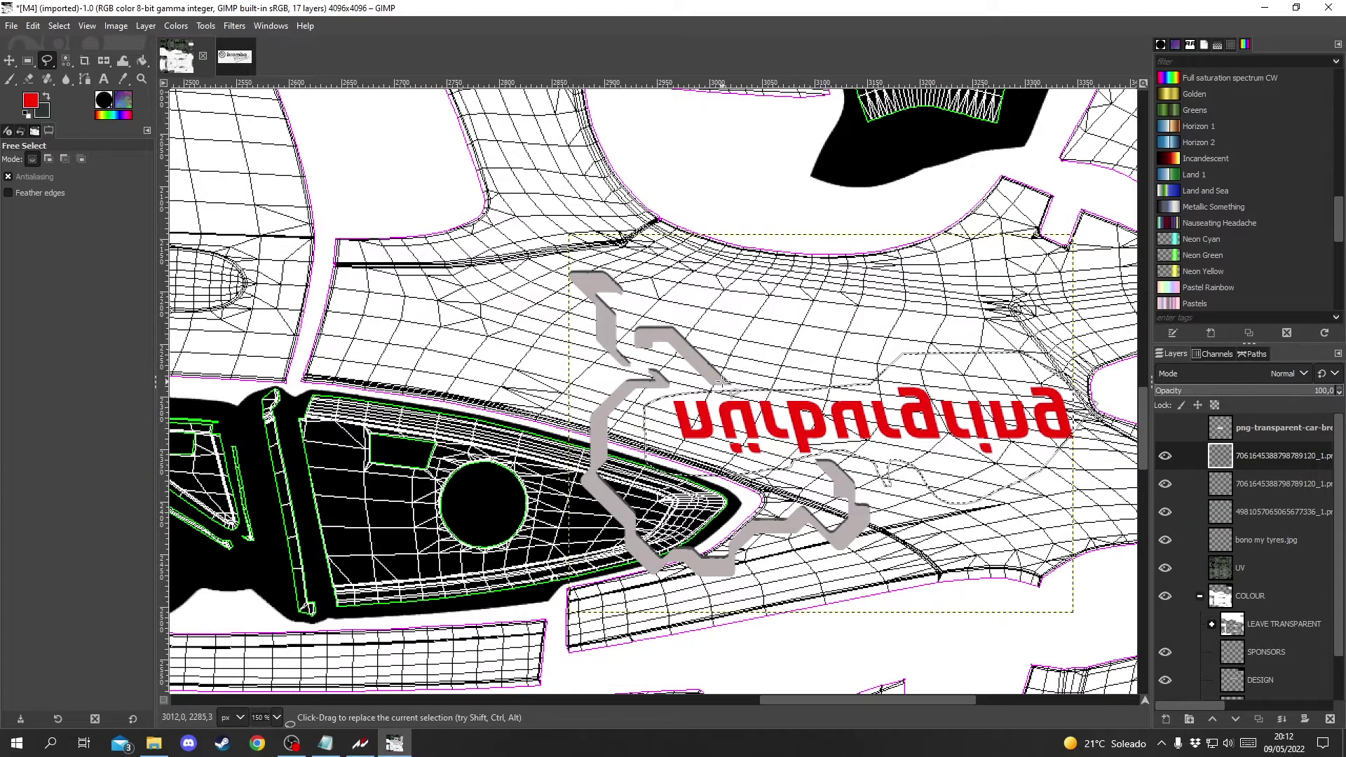
key(ctrl+shift+a)
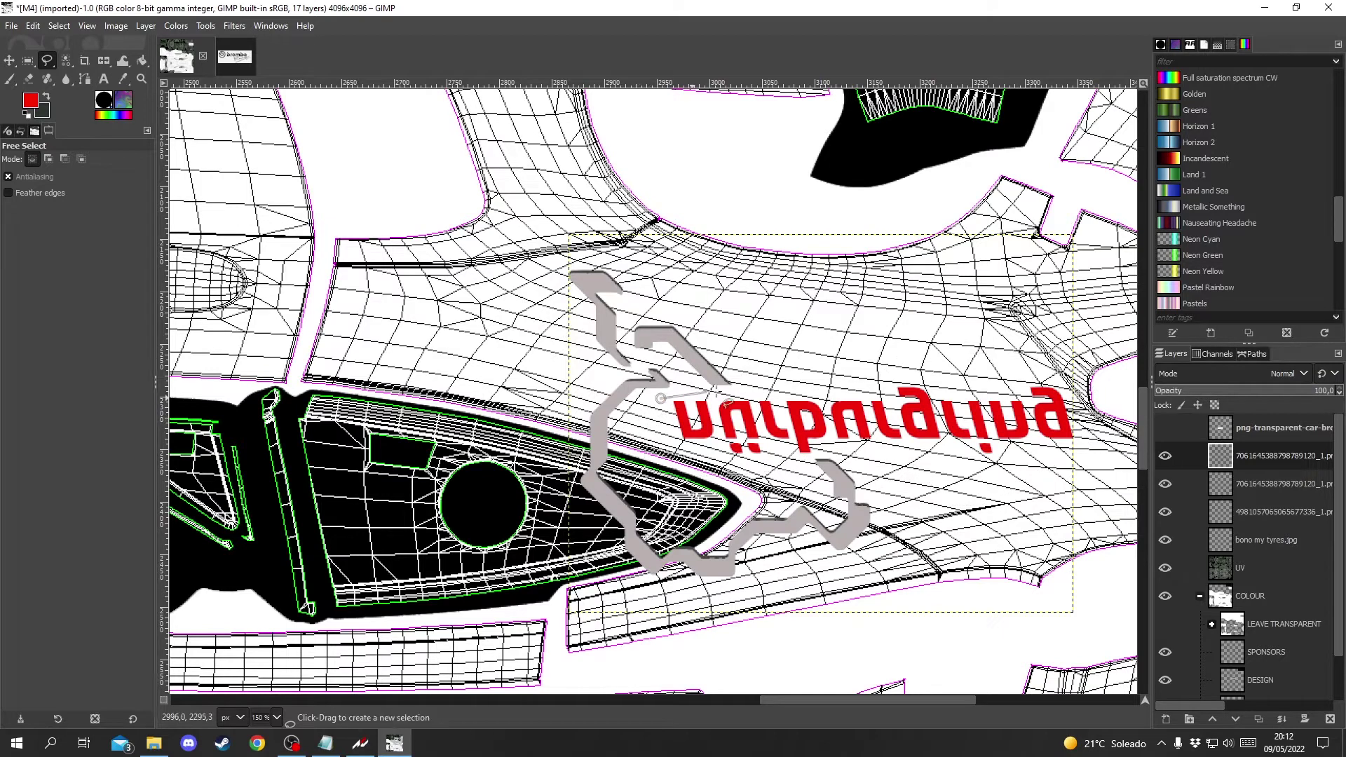
Step: Enclose only the flipped nürburgring lettering in a closed polygonal Free Select outline that leaves out the grey circuit shape
click(876, 345)
click(1072, 328)
click(1094, 487)
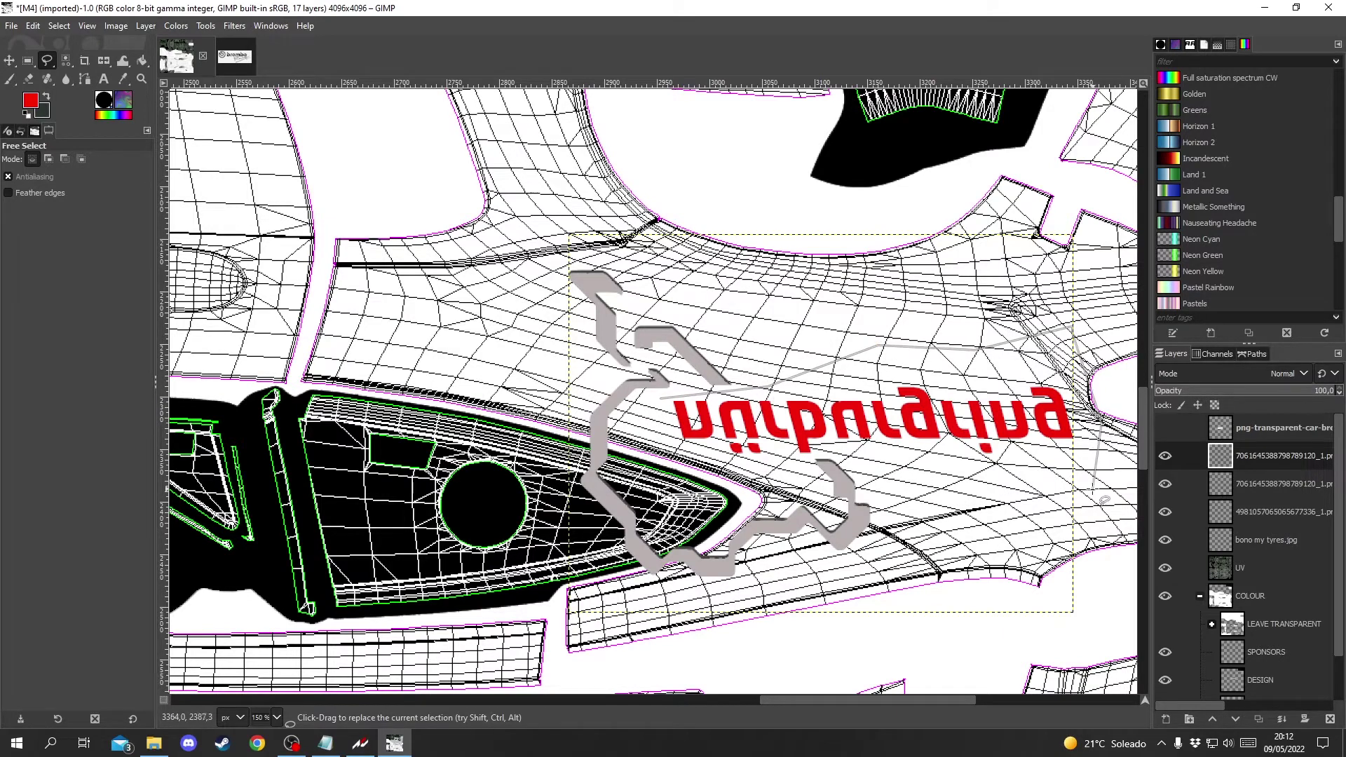
click(895, 484)
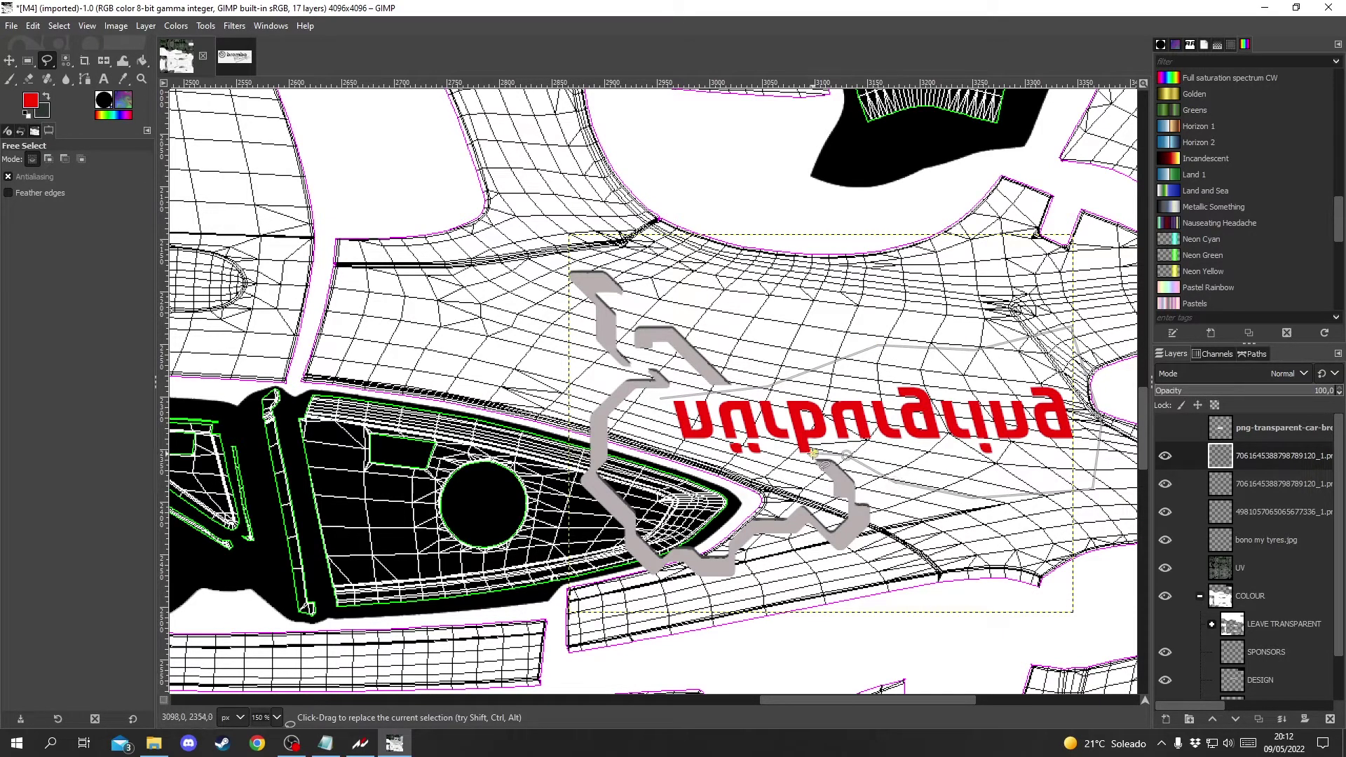
click(787, 471)
click(652, 451)
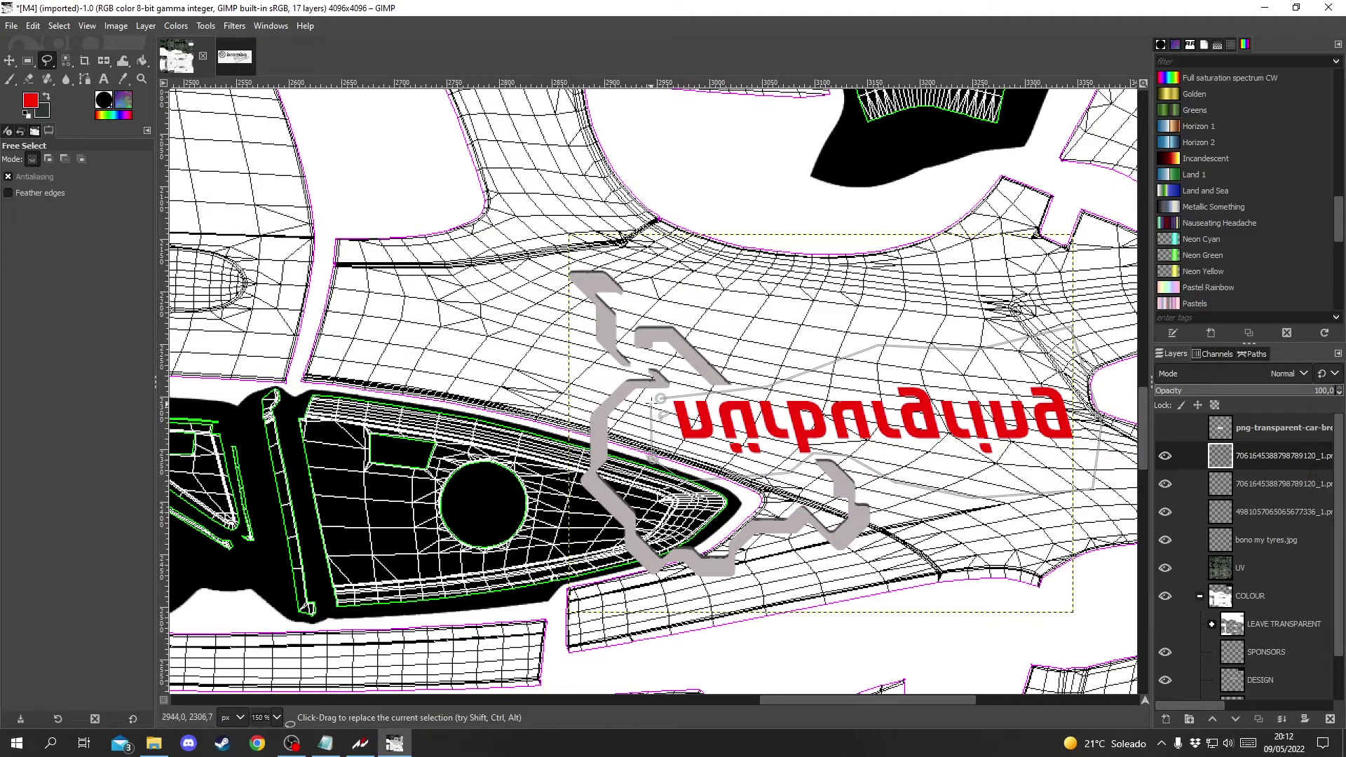
click(659, 399)
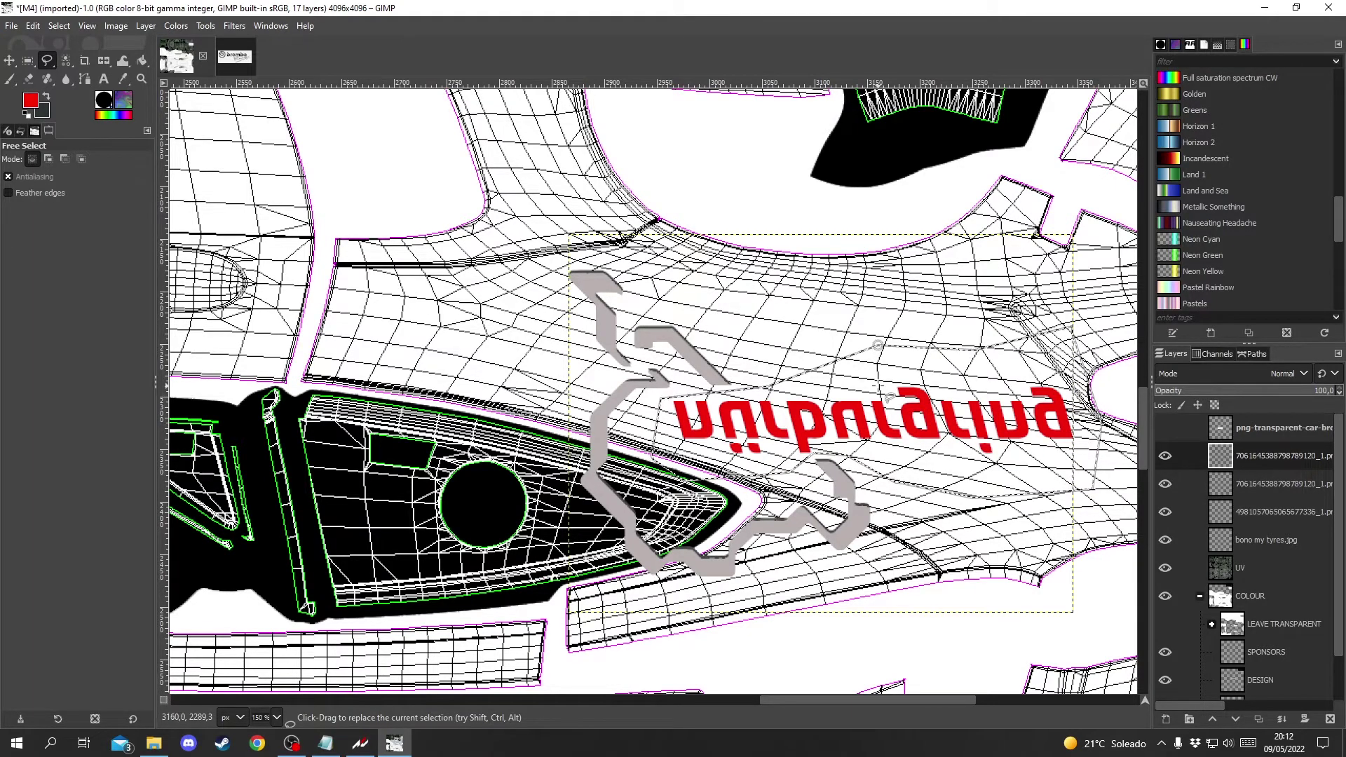
Step: Cut the selected nürburgring lettering, paste it into its own new layer and check that layer by toggling its visibility
key(ctrl+x)
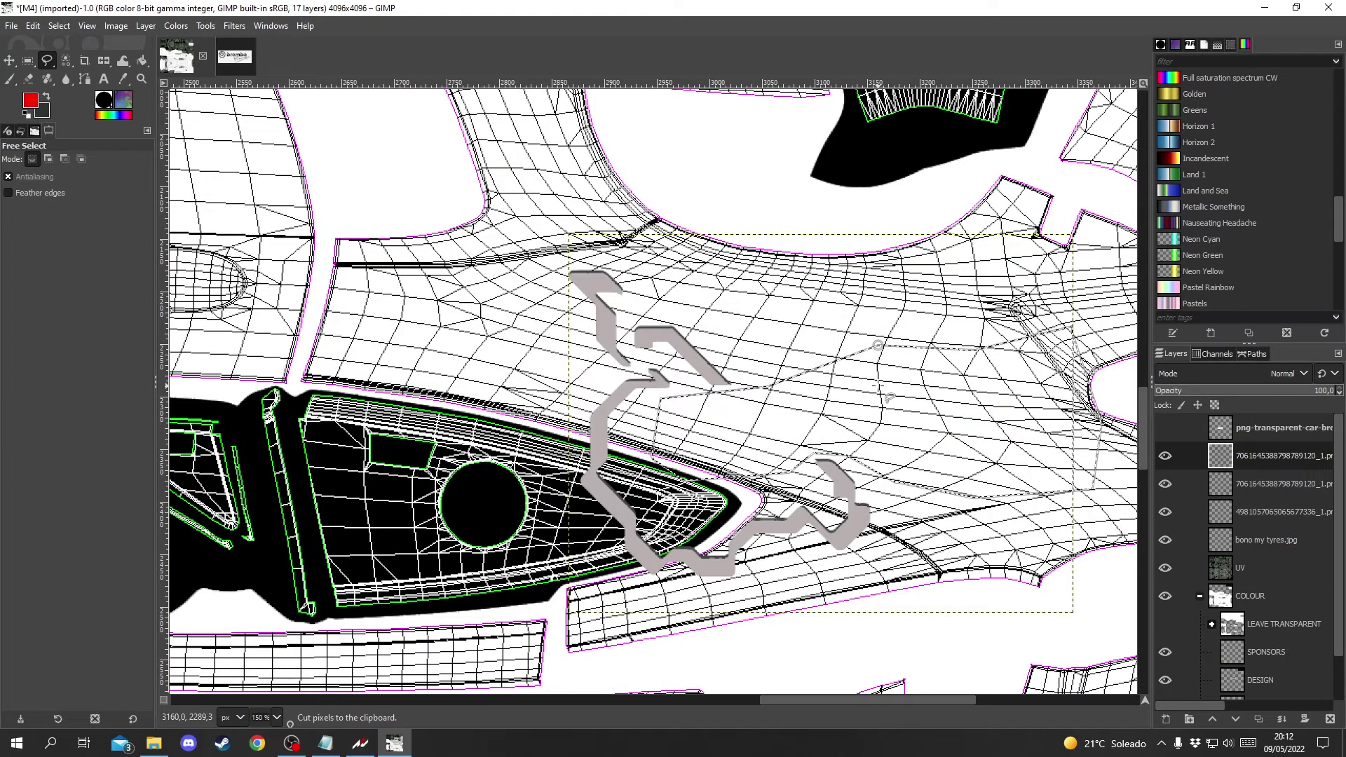
key(ctrl+v)
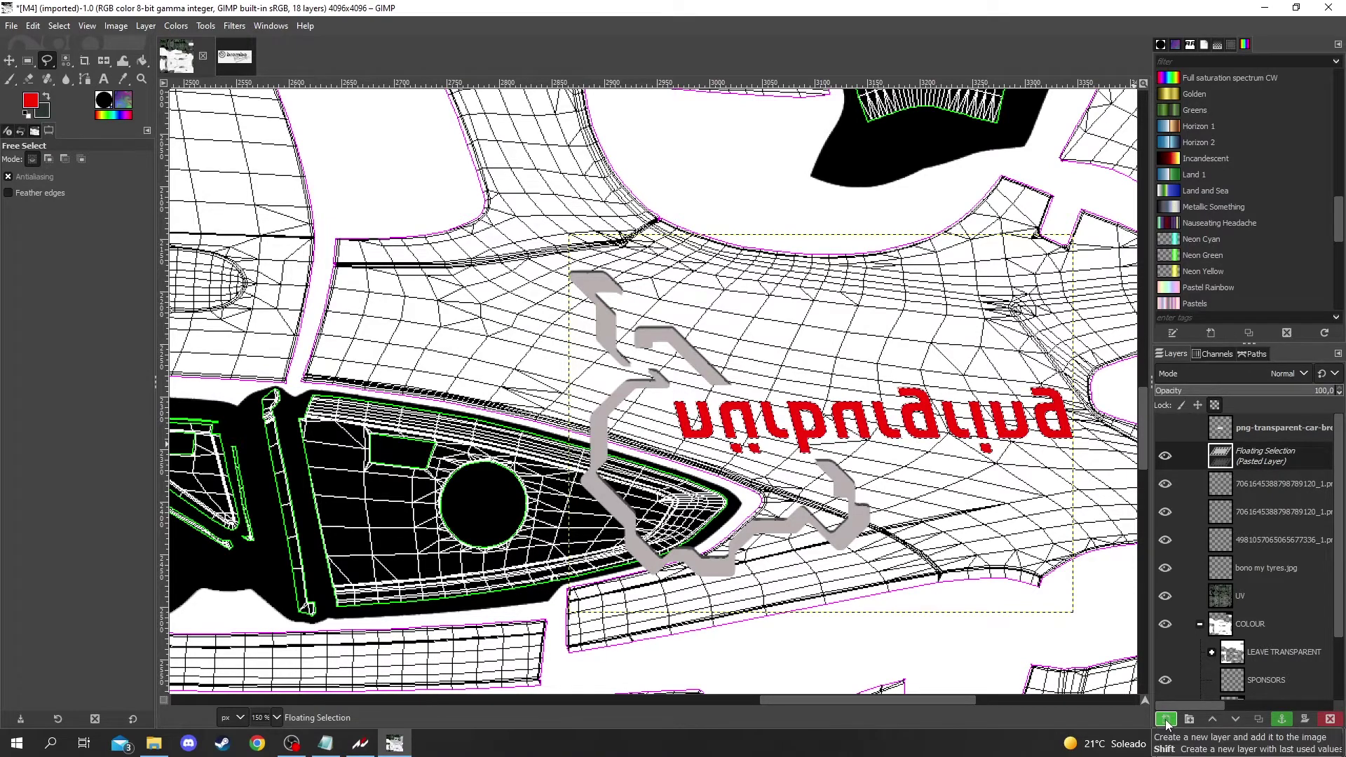
right_click(1261, 463)
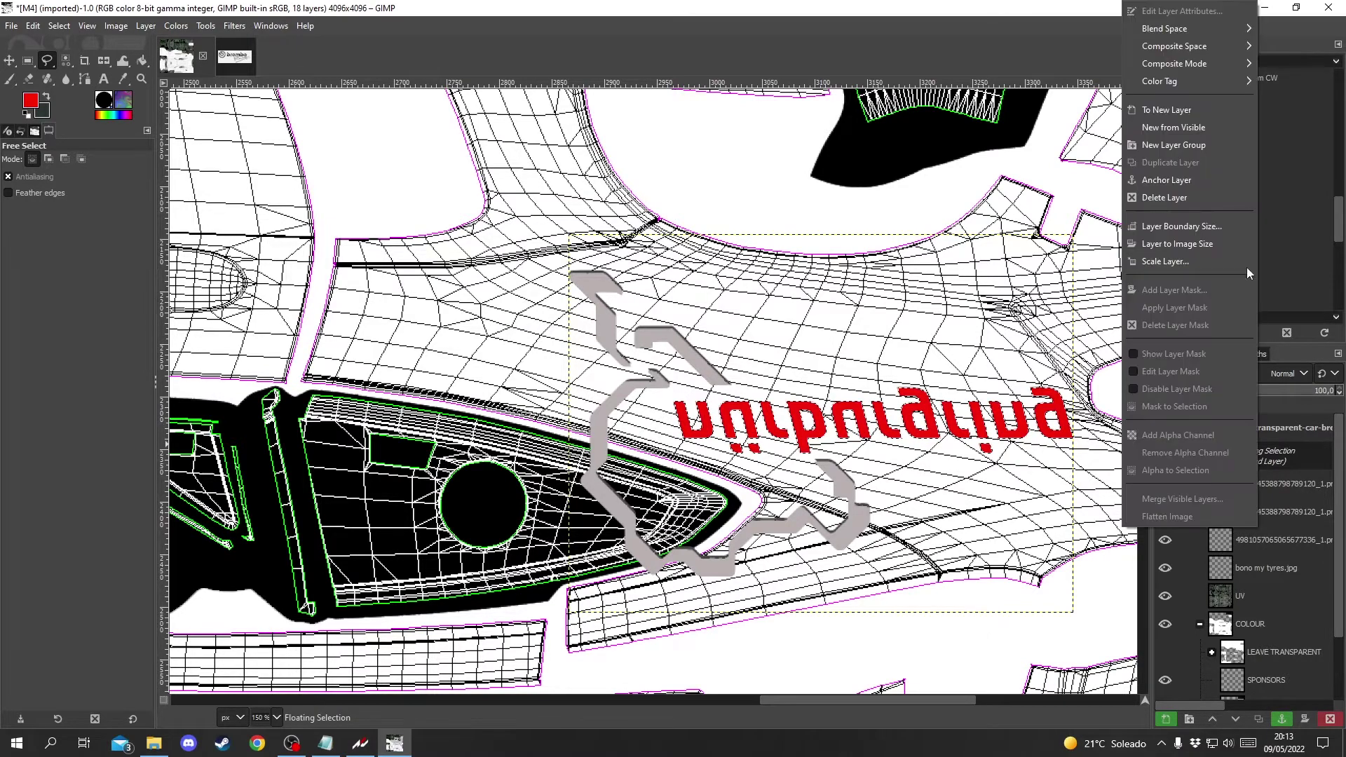
click(1167, 110)
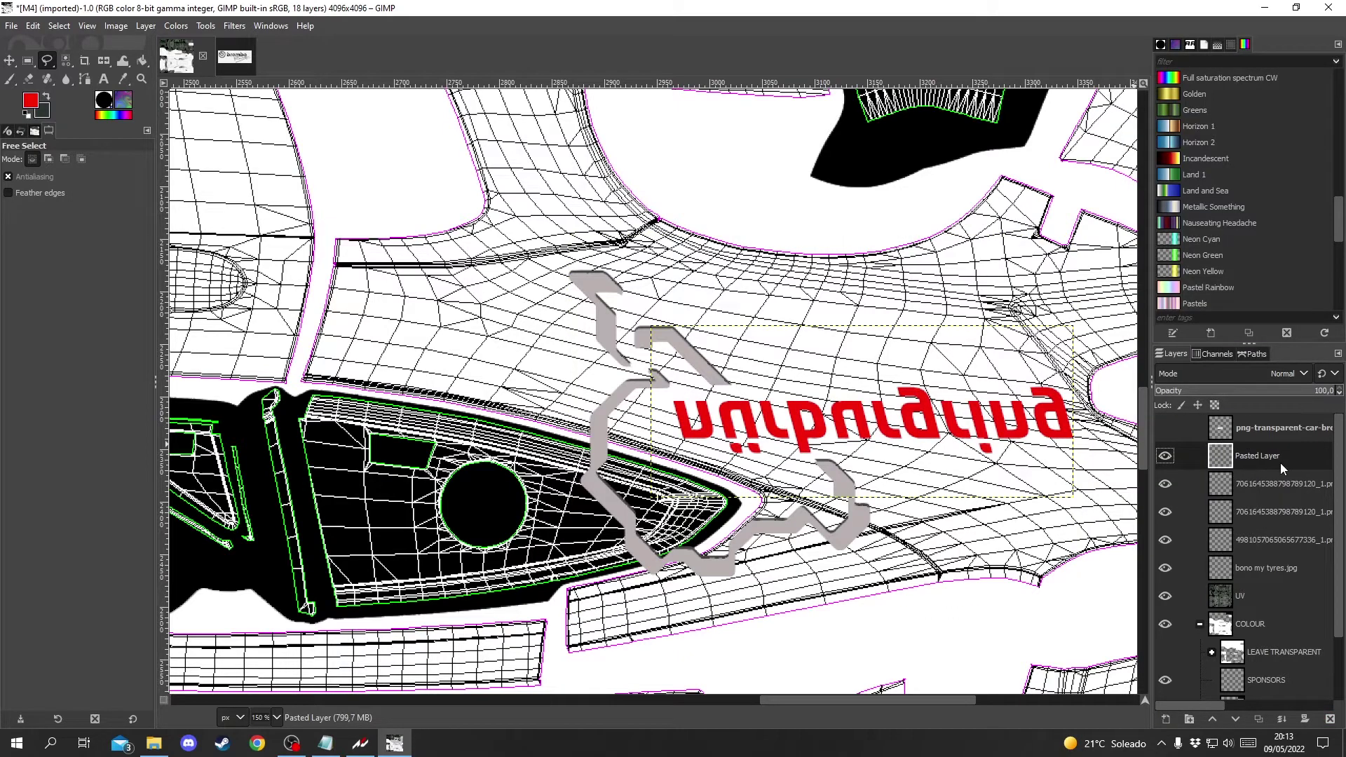
click(1163, 456)
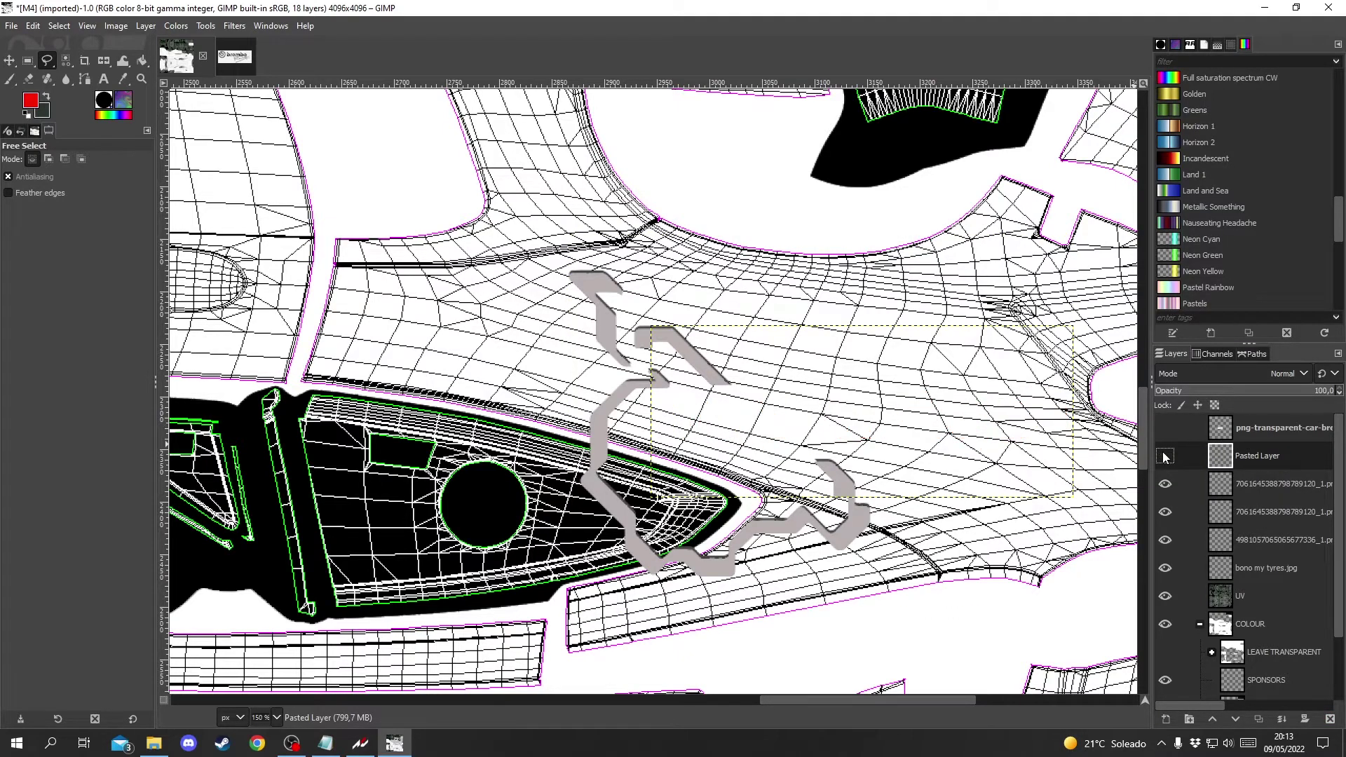
click(1164, 455)
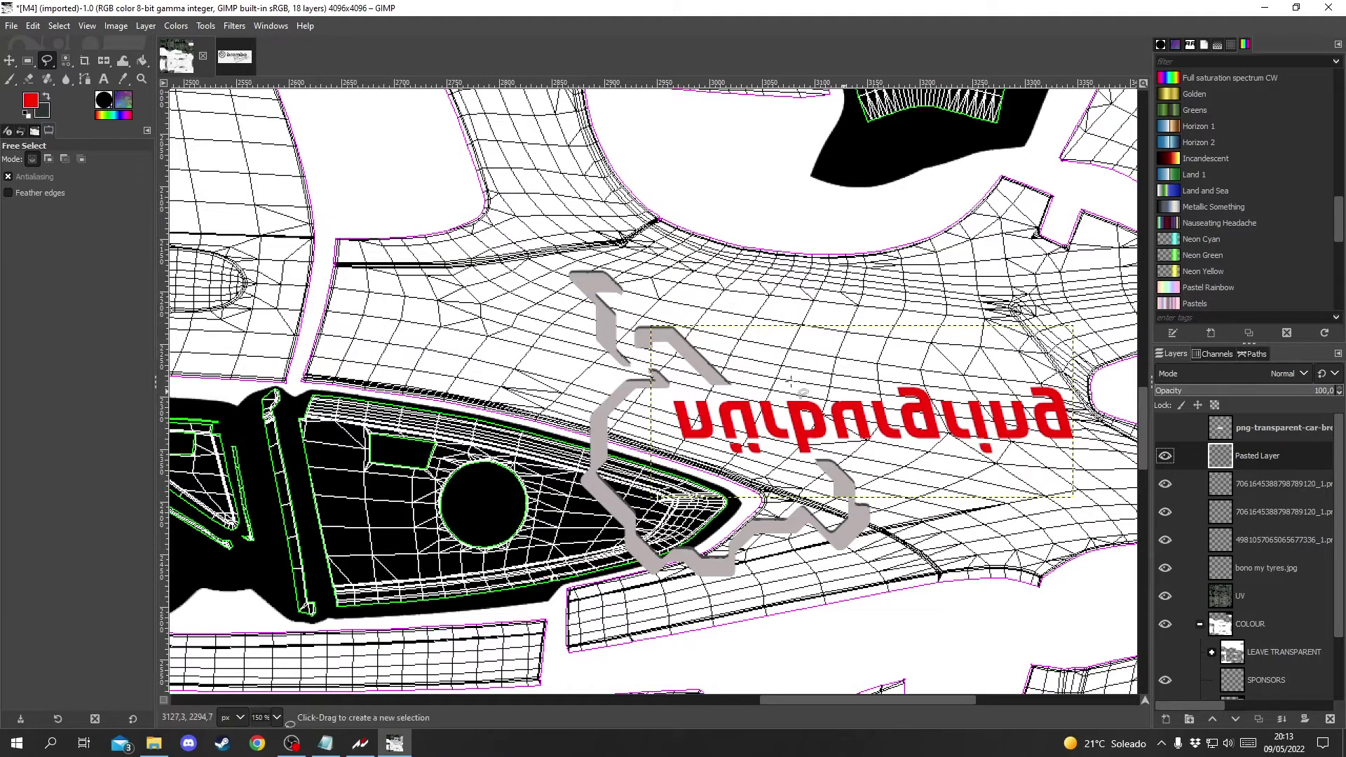
Step: Flip the pasted nürburgring lettering horizontally and move it slightly right and down beside the circuit shape
click(104, 60)
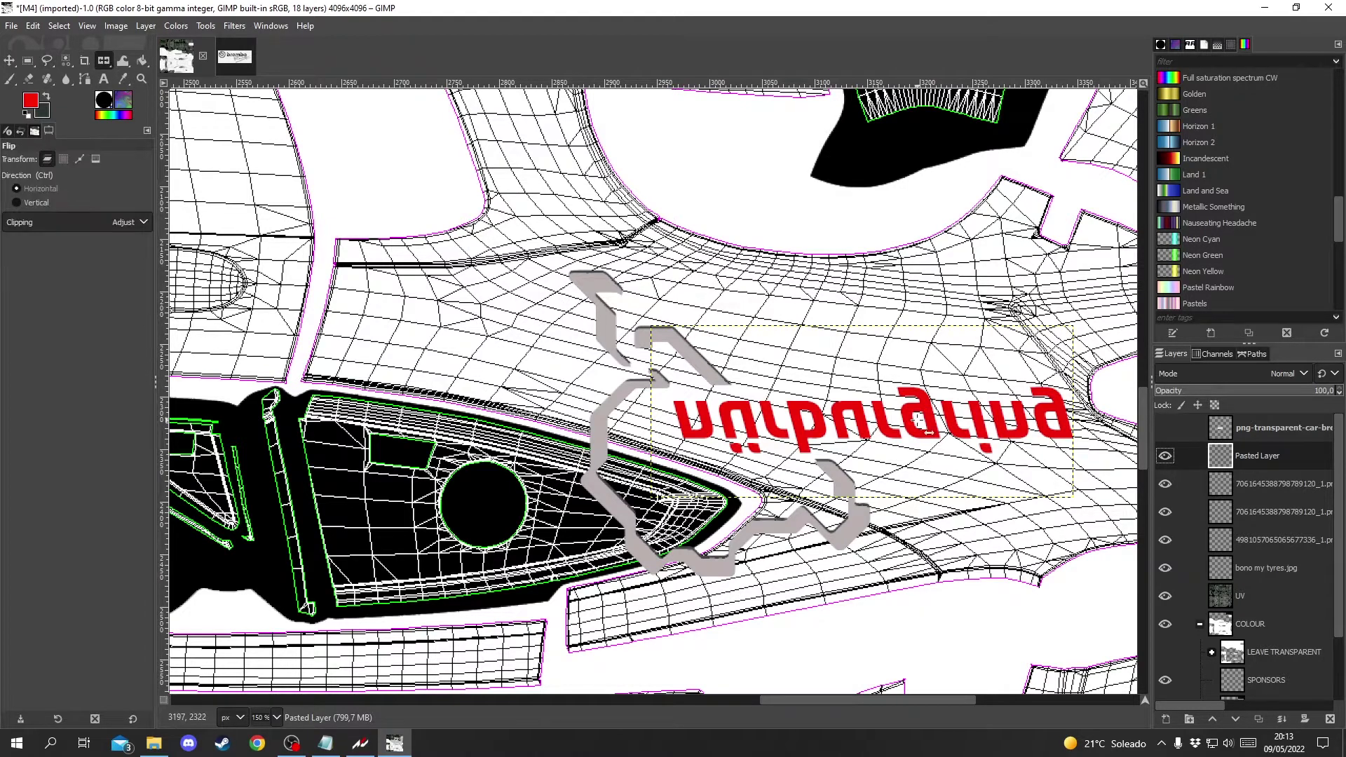
click(844, 418)
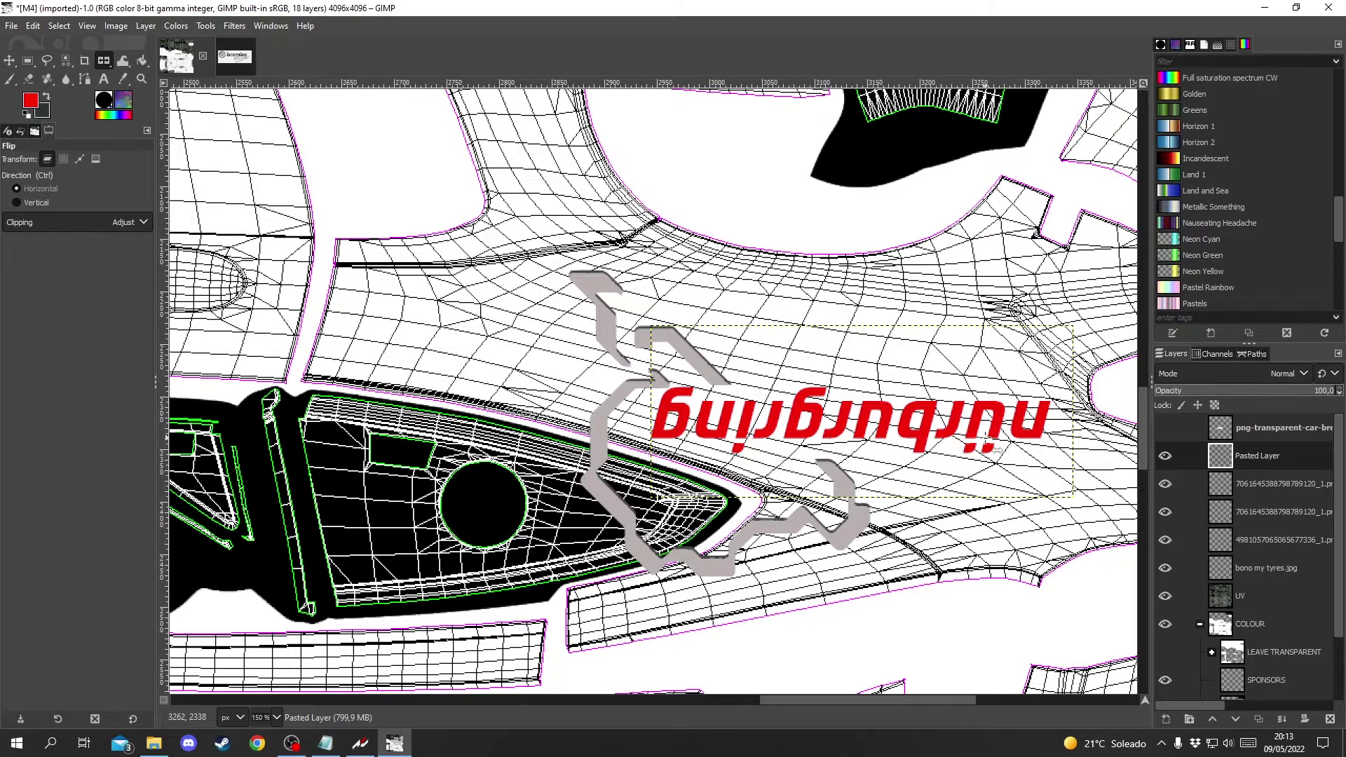
key(m)
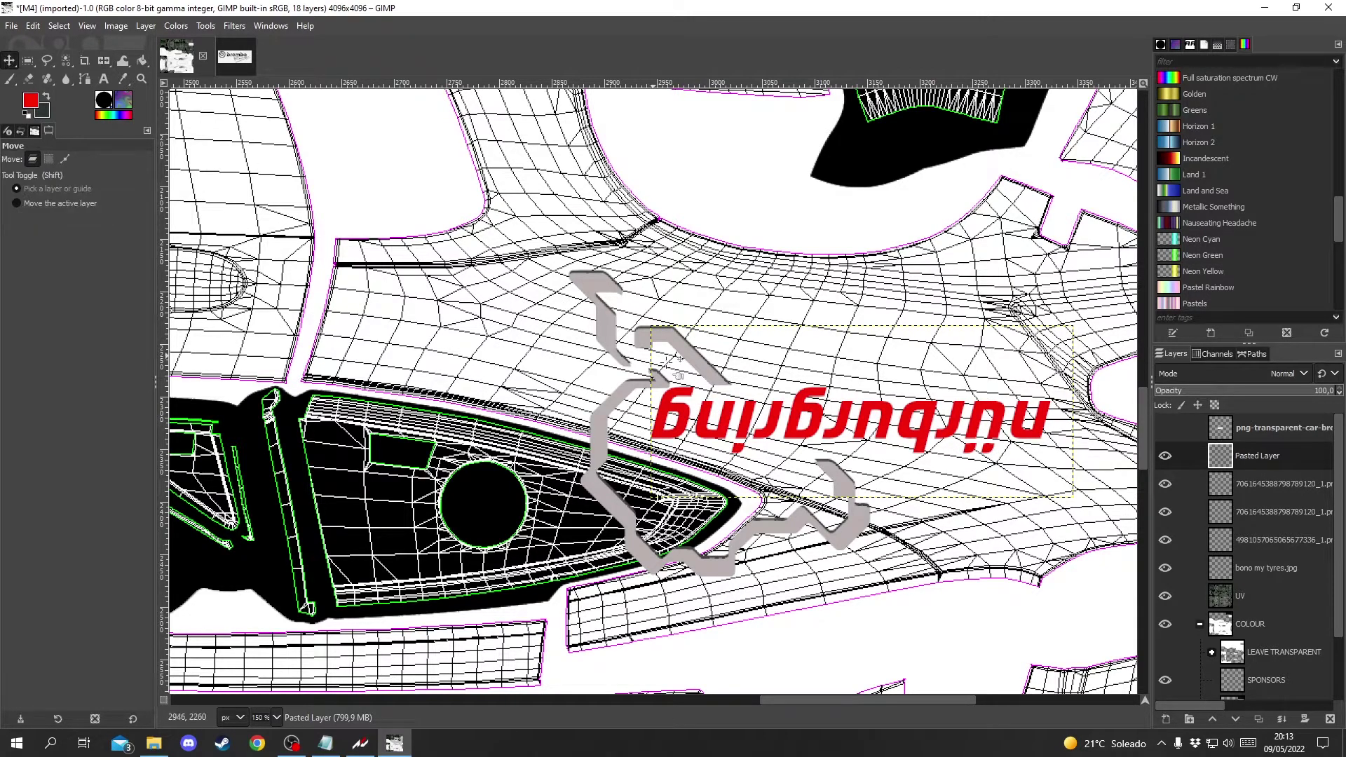
drag(783, 432, 821, 441)
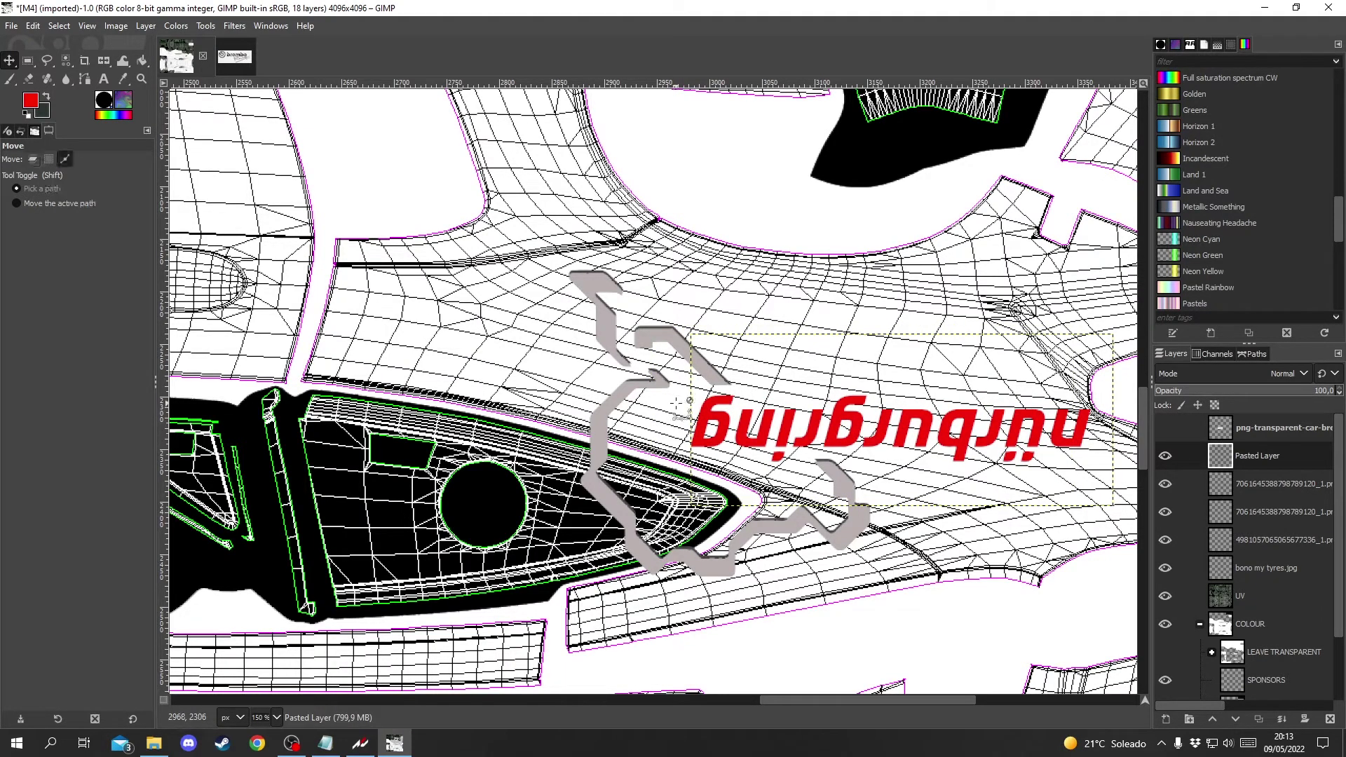
ctrl+scroll(671, 399, down, 2)
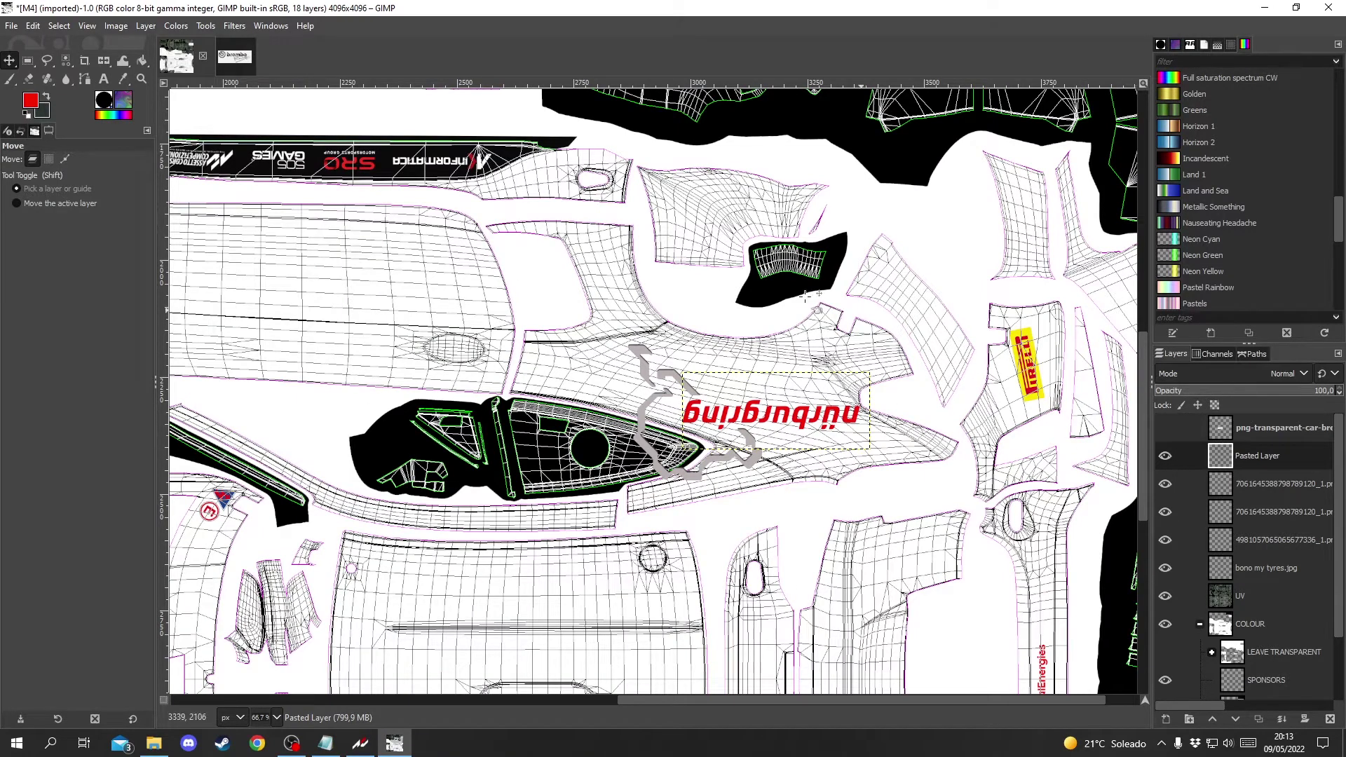
Step: Merge the pasted lettering layer down into the duplicate nürburgring logo layer, keeping the merged logo in its current position
right_click(1273, 454)
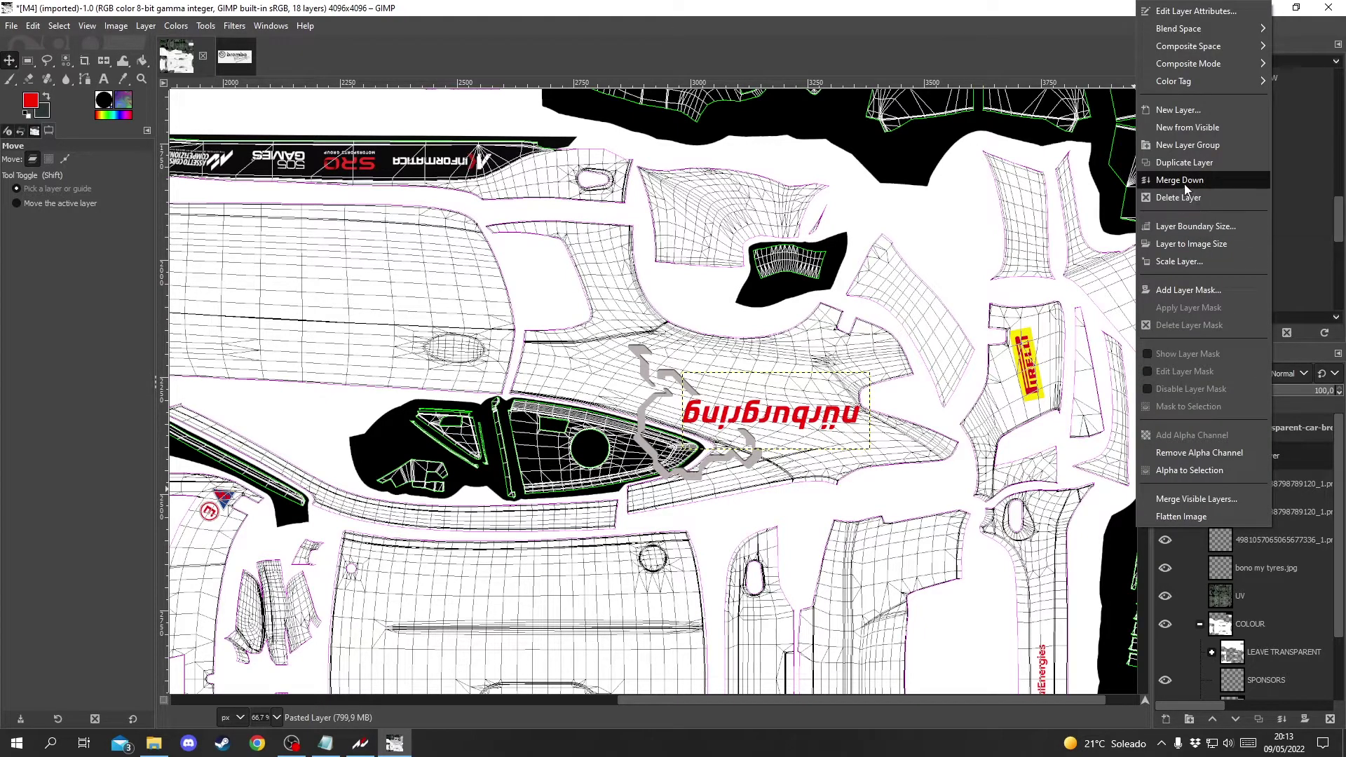
click(1301, 501)
click(1201, 486)
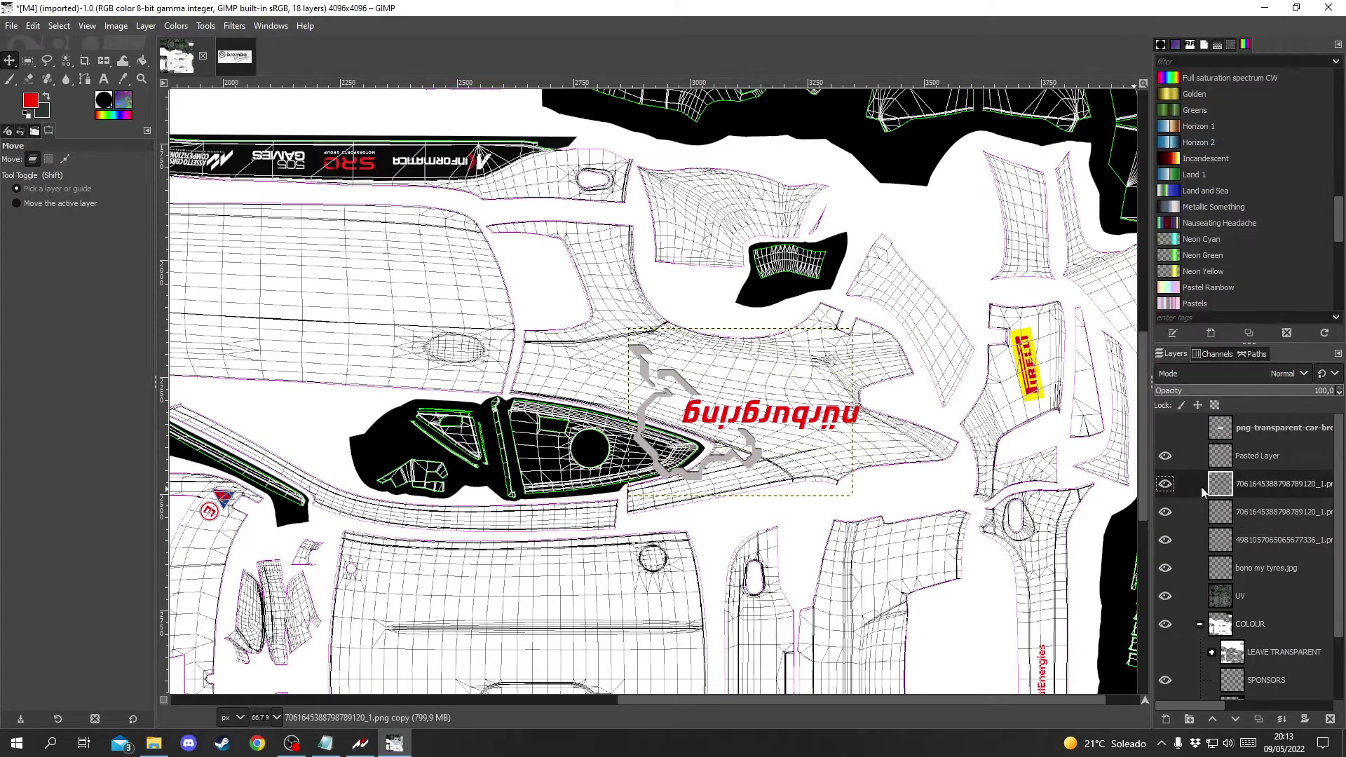
click(1174, 485)
click(1173, 485)
double_click(1261, 456)
mouse_move(1230, 456)
mouse_down()
mouse_move(1241, 490)
mouse_move(1244, 460)
mouse_up()
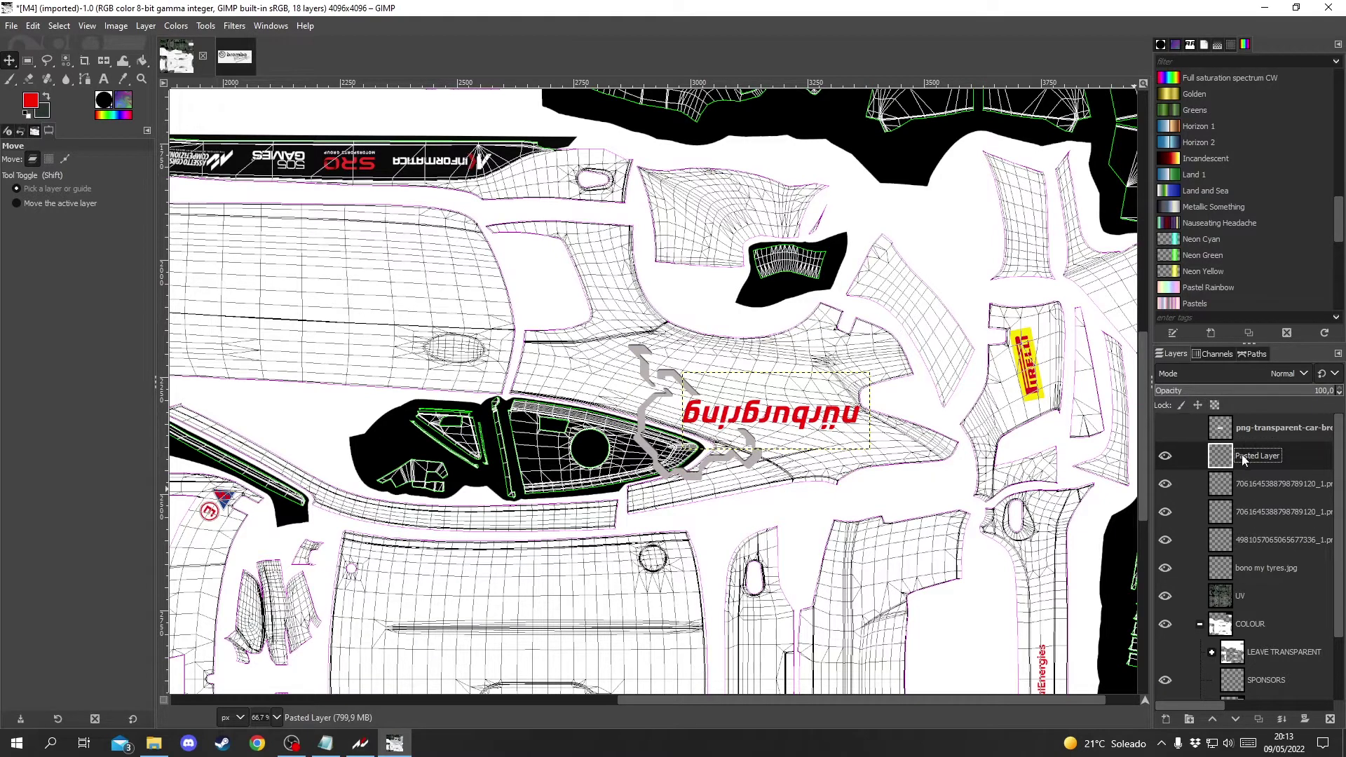
right_click(1238, 452)
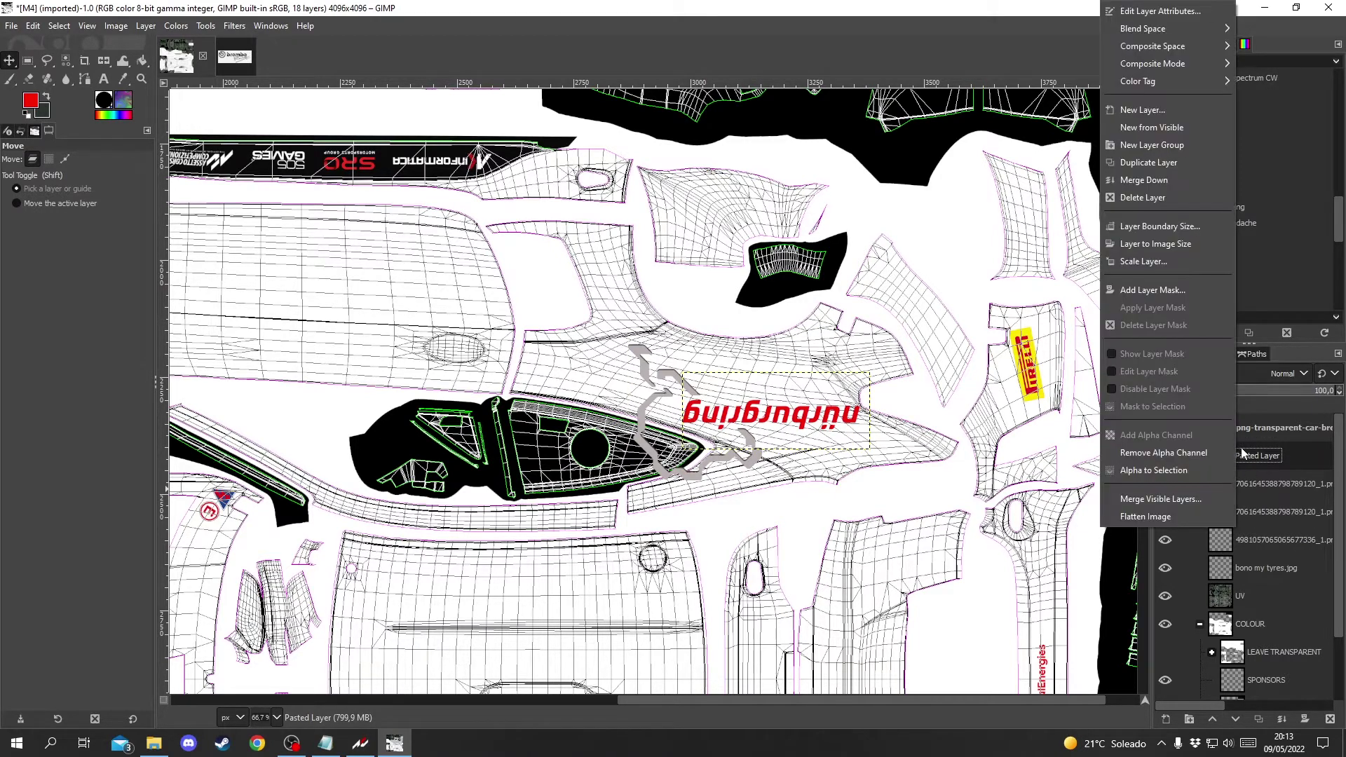
click(1144, 180)
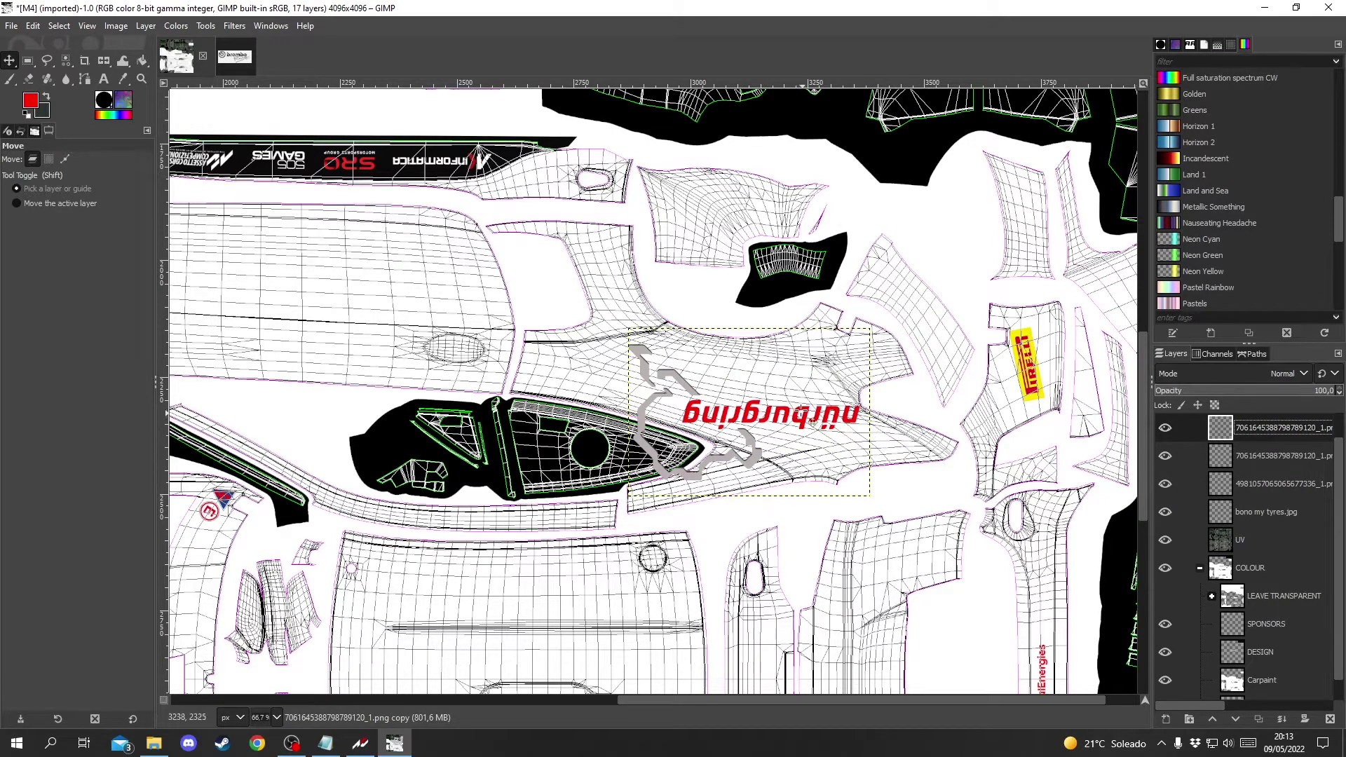
drag(755, 417, 767, 335)
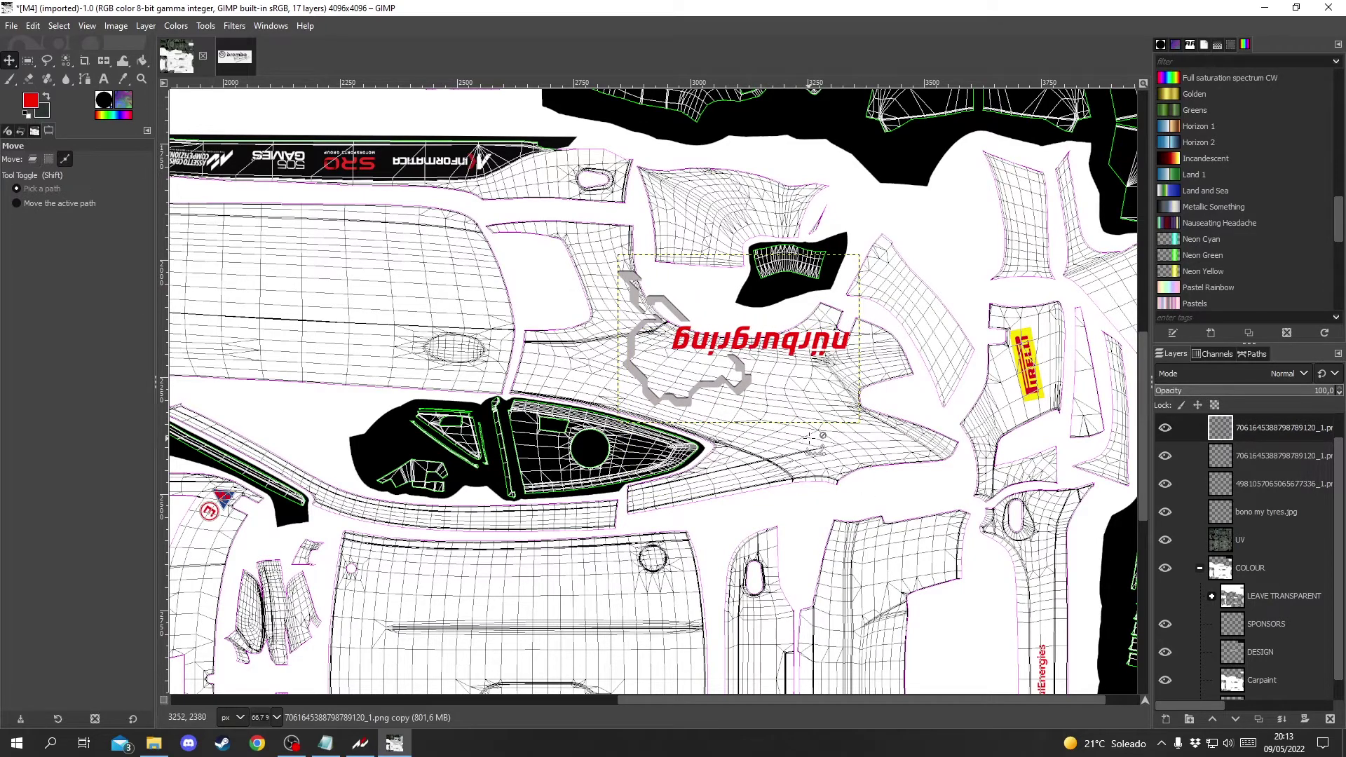
key(ctrl+z)
Step: Show the hidden Brembo Racing logo layer and make it the active layer
scroll(640, 444, down, 4)
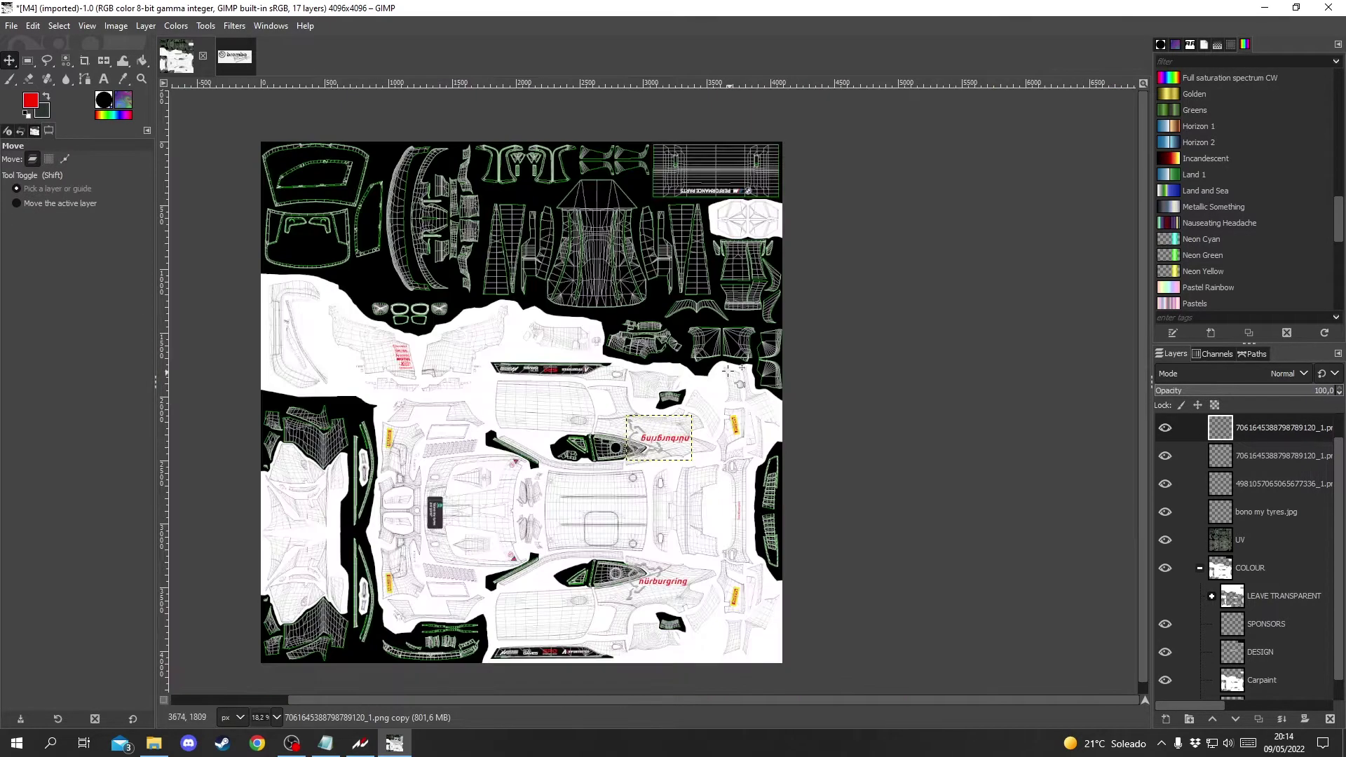
scroll(1241, 526, up, 1)
click(1165, 425)
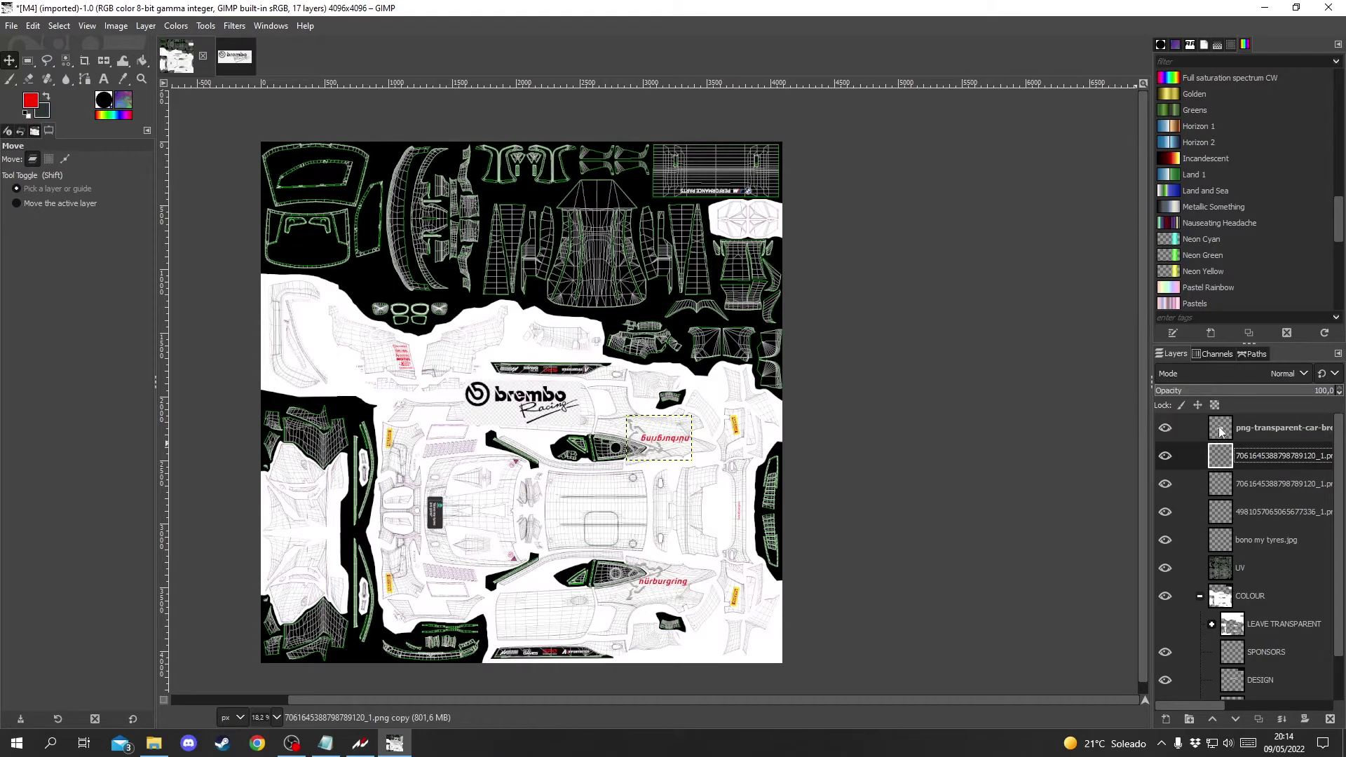
click(1221, 429)
scroll(520, 445, up, 4)
scroll(521, 445, up, 1)
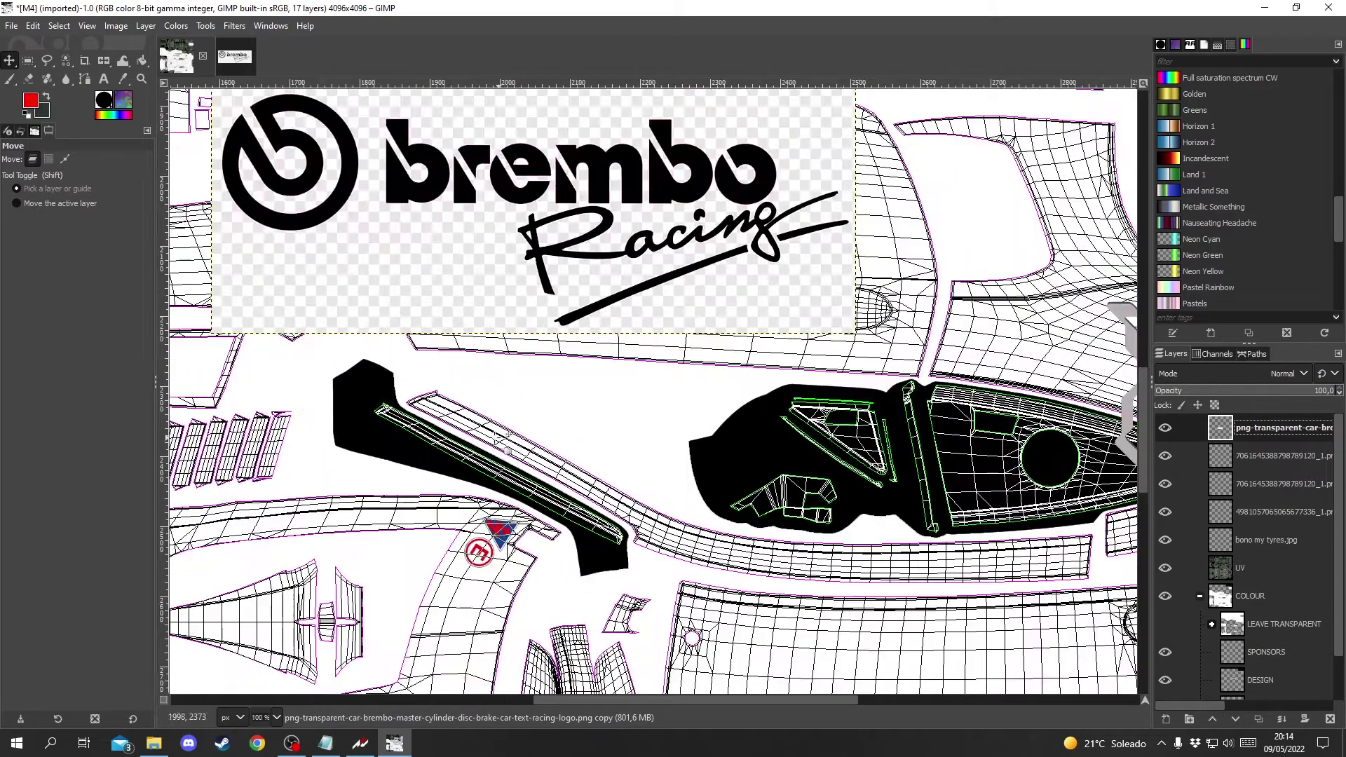
scroll(415, 429, up, 5)
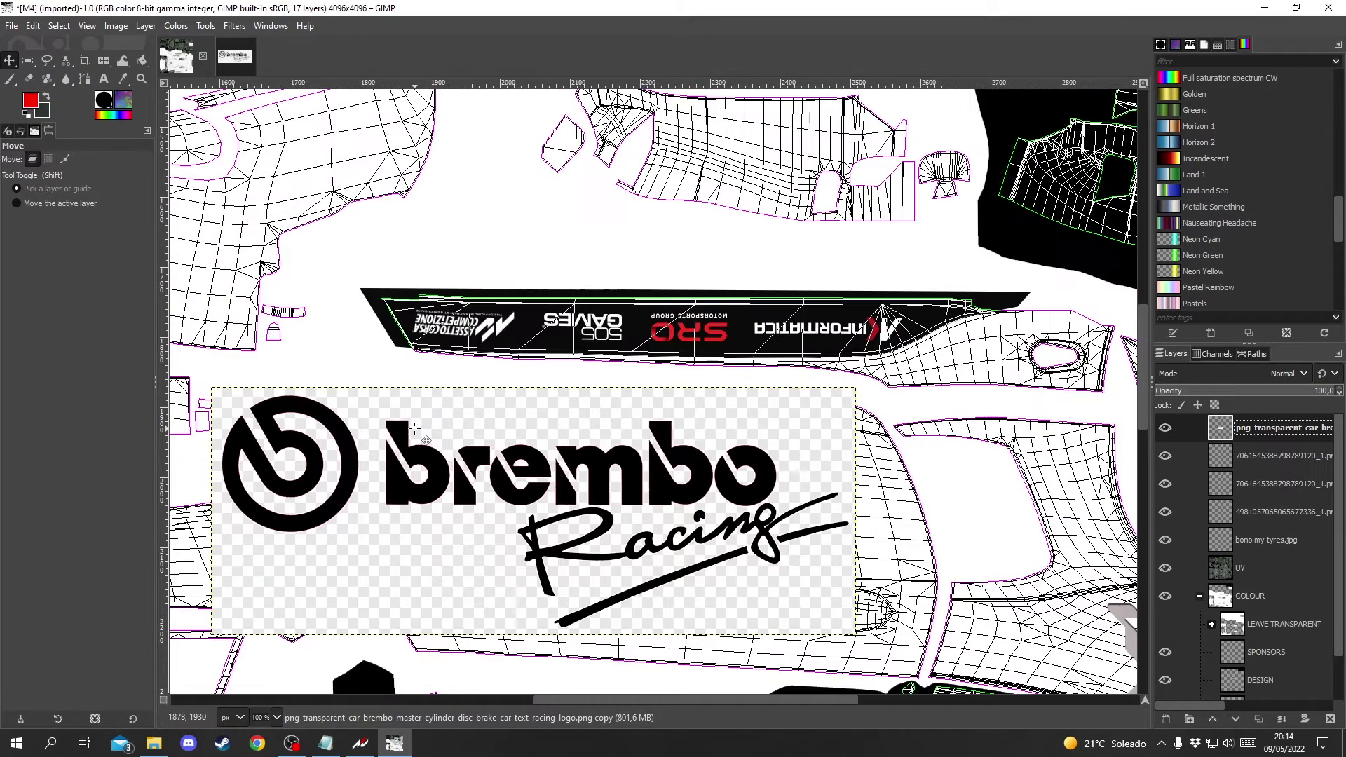
Step: Select the black lettering and emblem of the Brembo Racing logo by color with a threshold of 52.8
click(66, 60)
scroll(421, 457, up, 7)
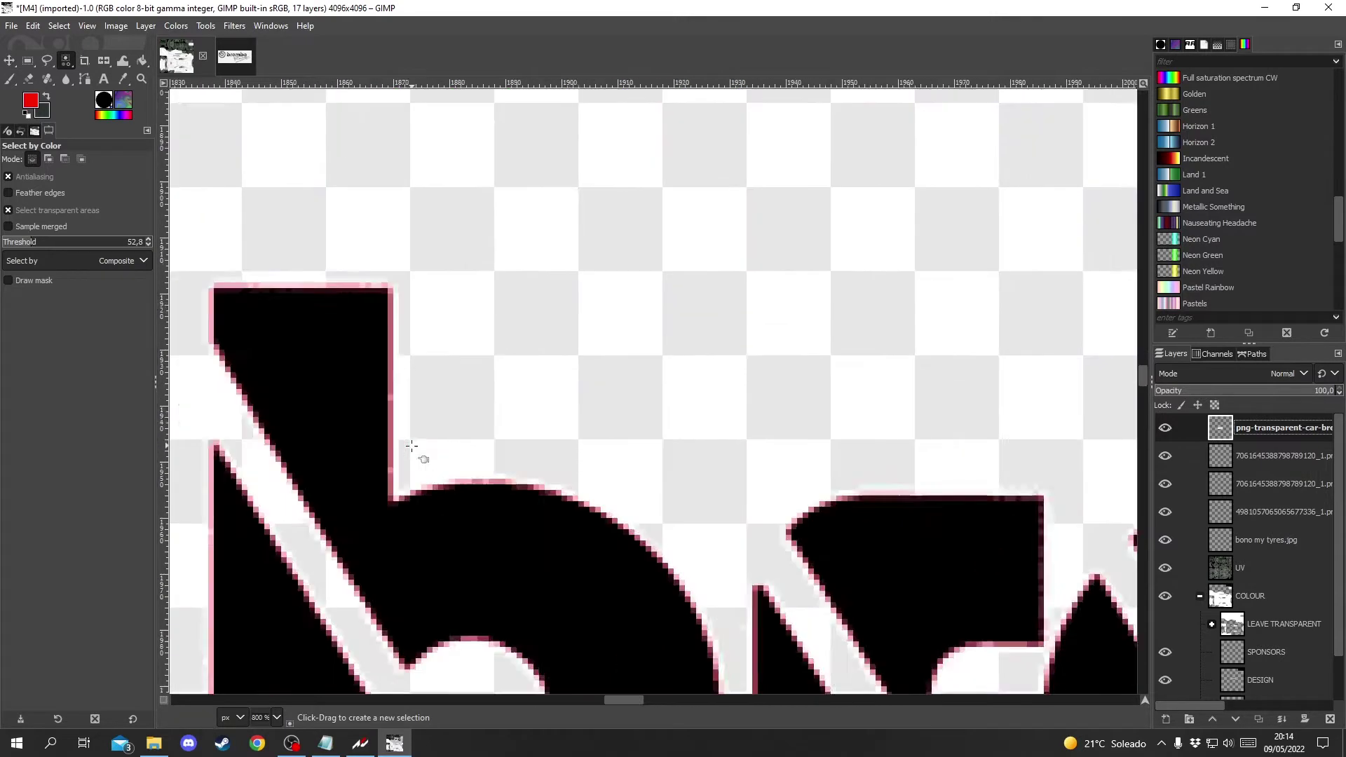
scroll(373, 400, down, 4)
scroll(374, 405, down, 3)
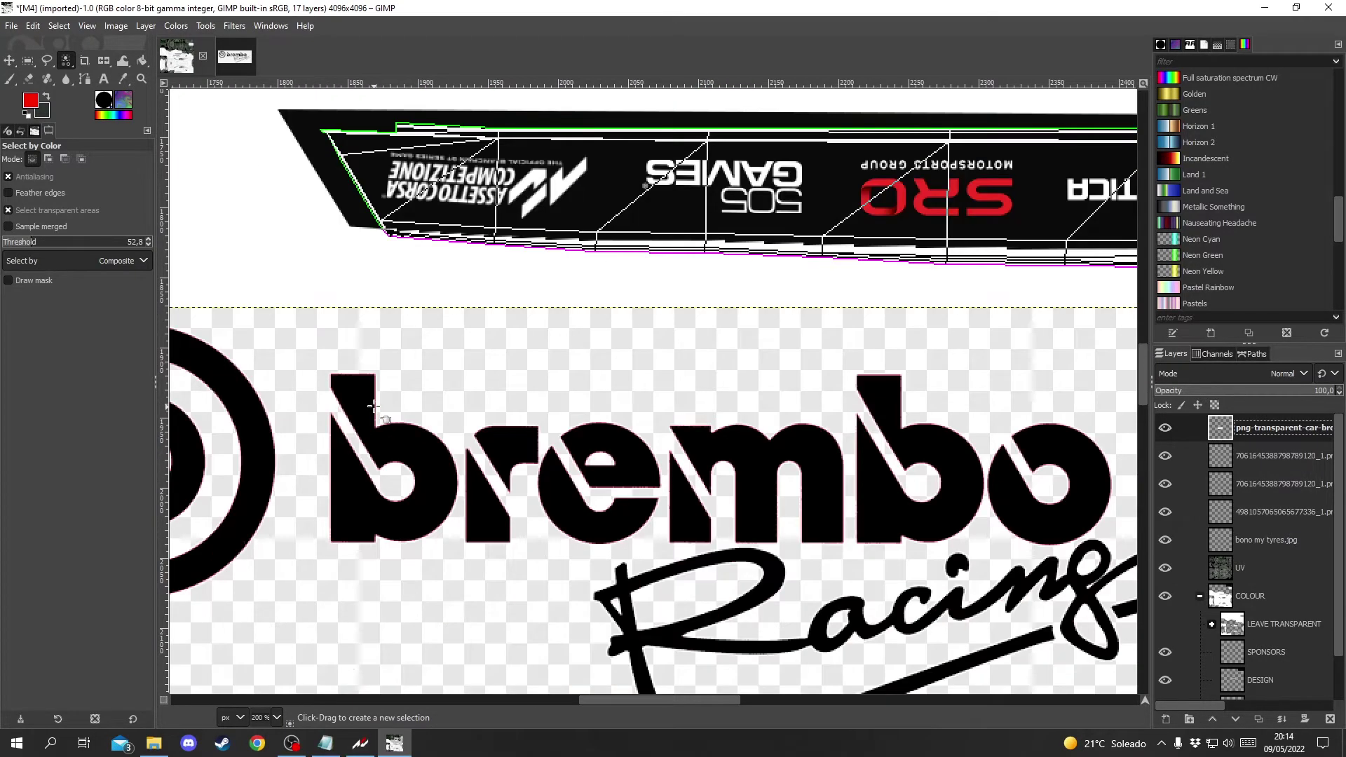
click(366, 403)
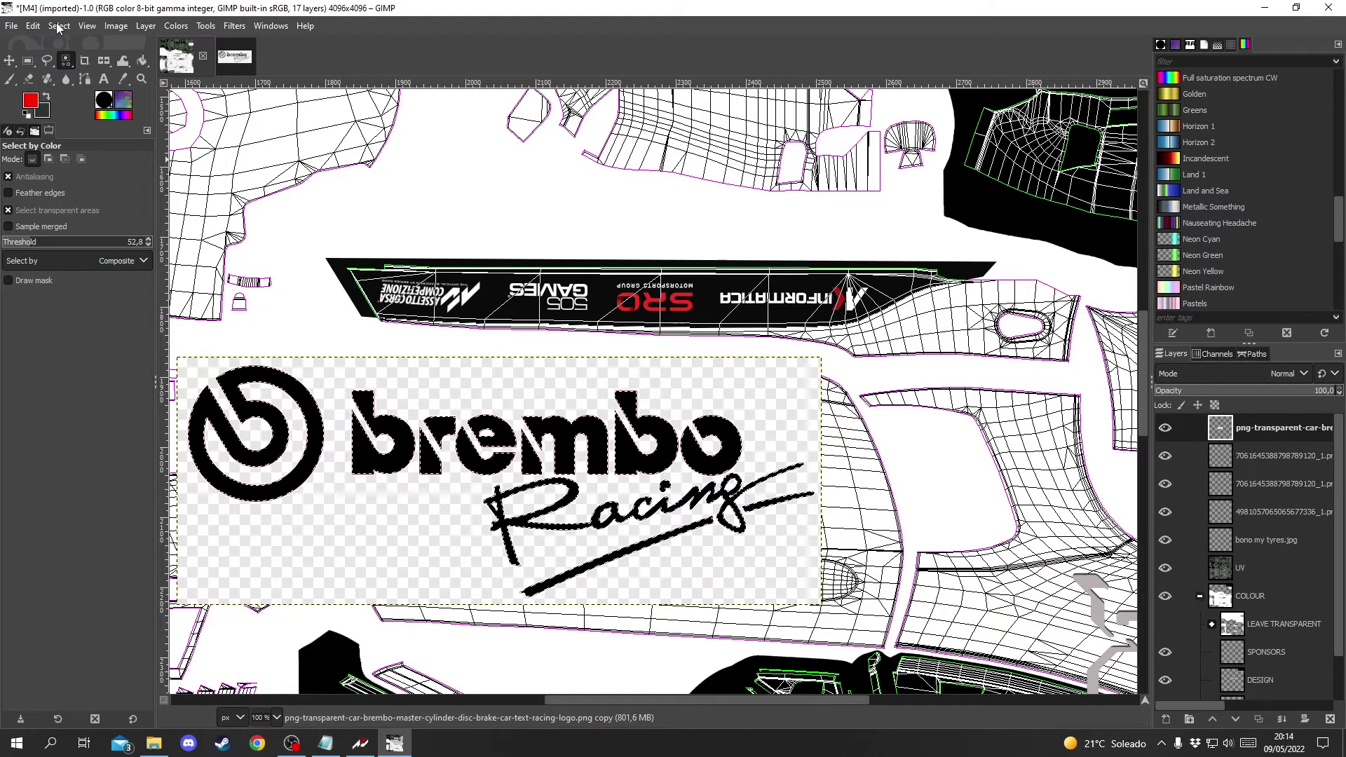
Step: Add an alpha channel to the Brembo Racing logo layer and invert the selection to cover the checkered background
right_click(1266, 434)
click(1170, 436)
click(58, 26)
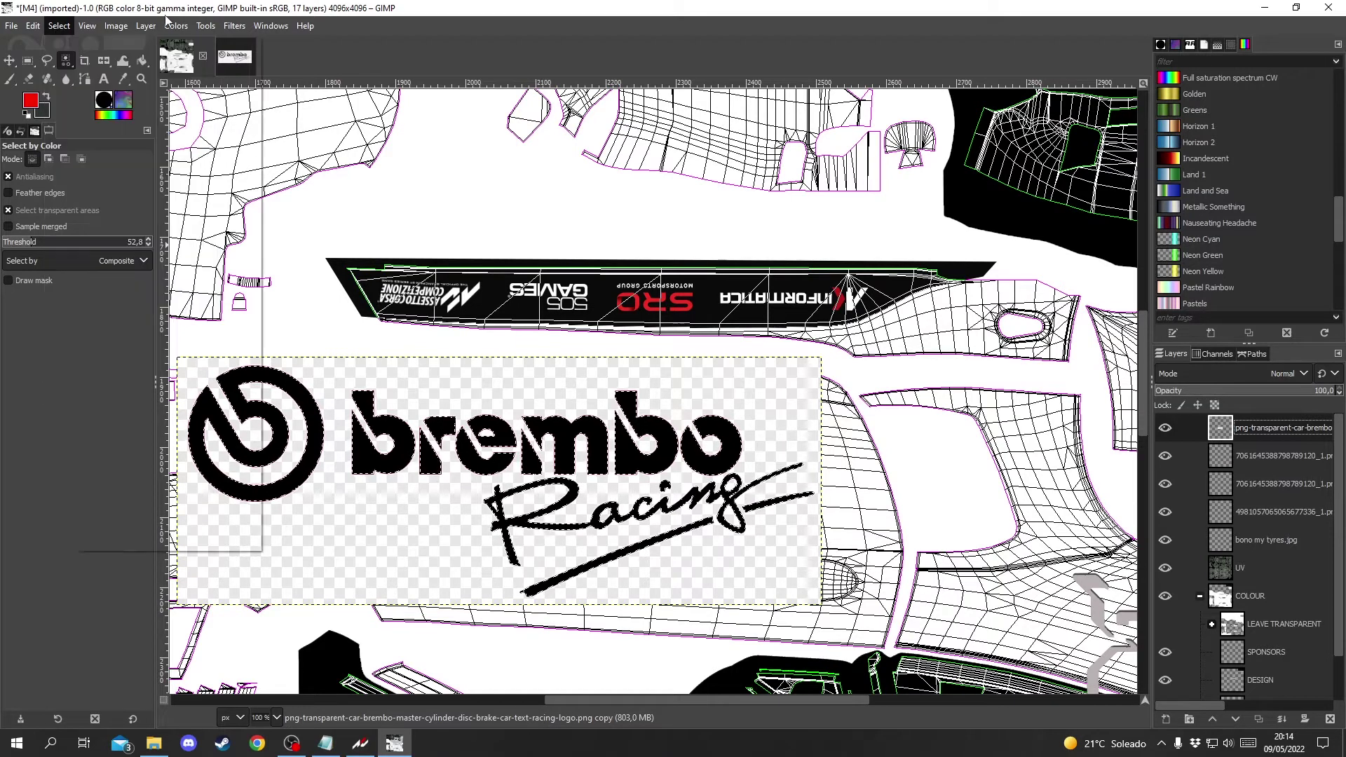
click(215, 14)
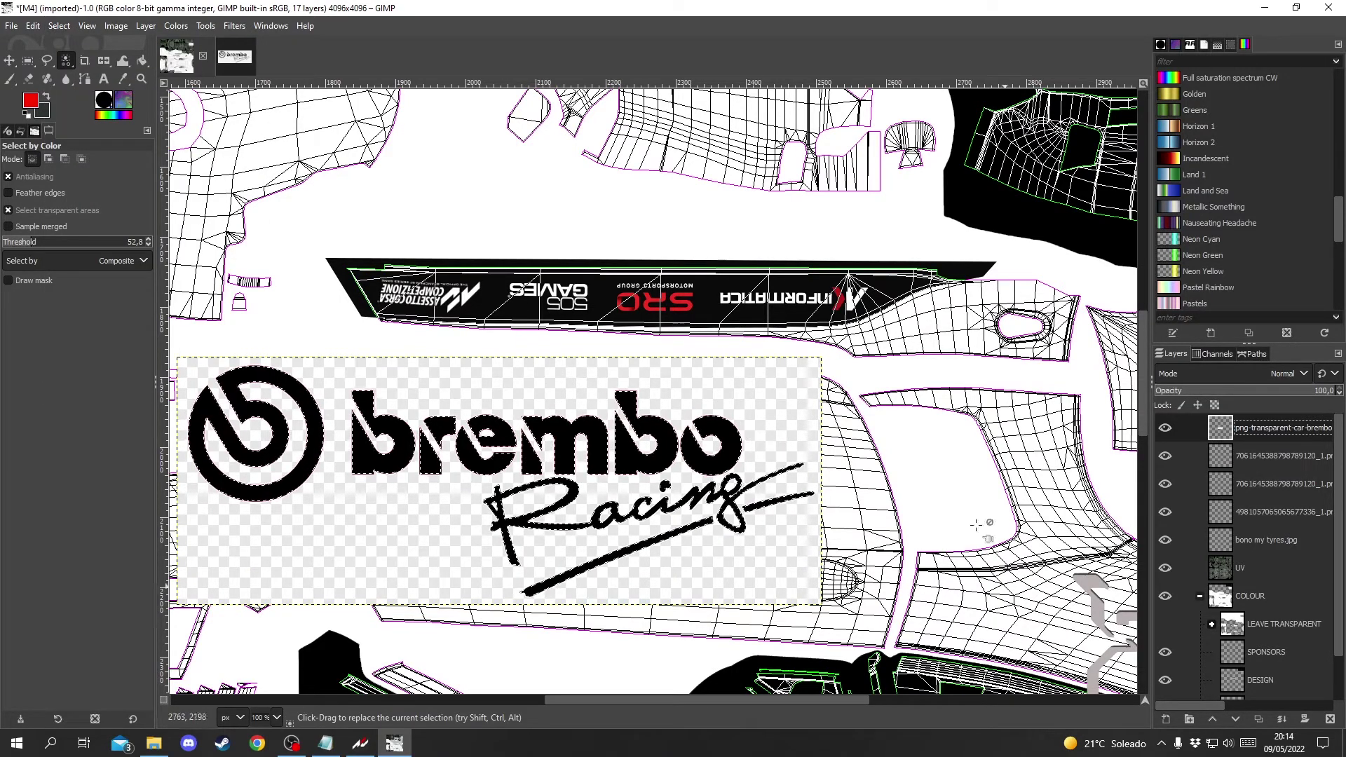
click(58, 26)
click(126, 134)
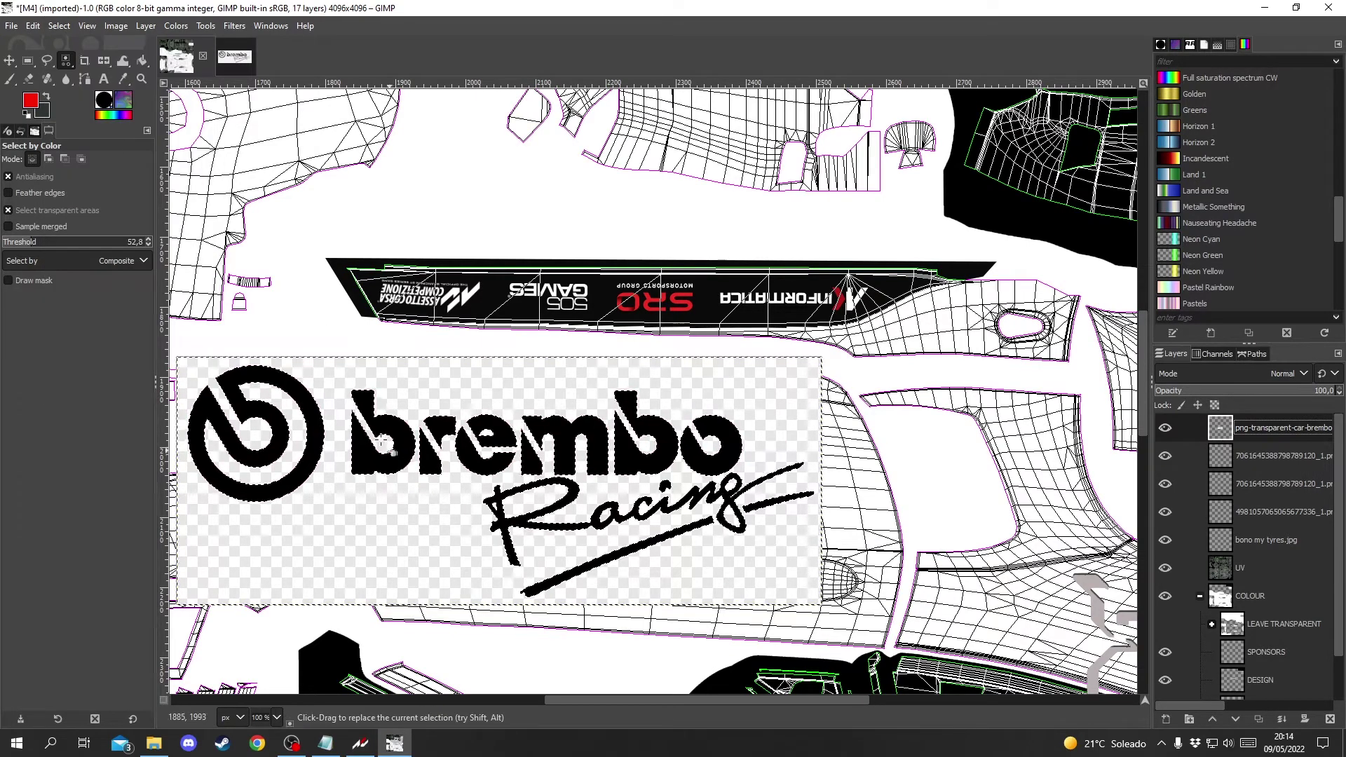
Step: Erase the checkered background around the Brembo Racing logo with a 334 px hard Eraser
ctrl+scroll(384, 443, up, 5)
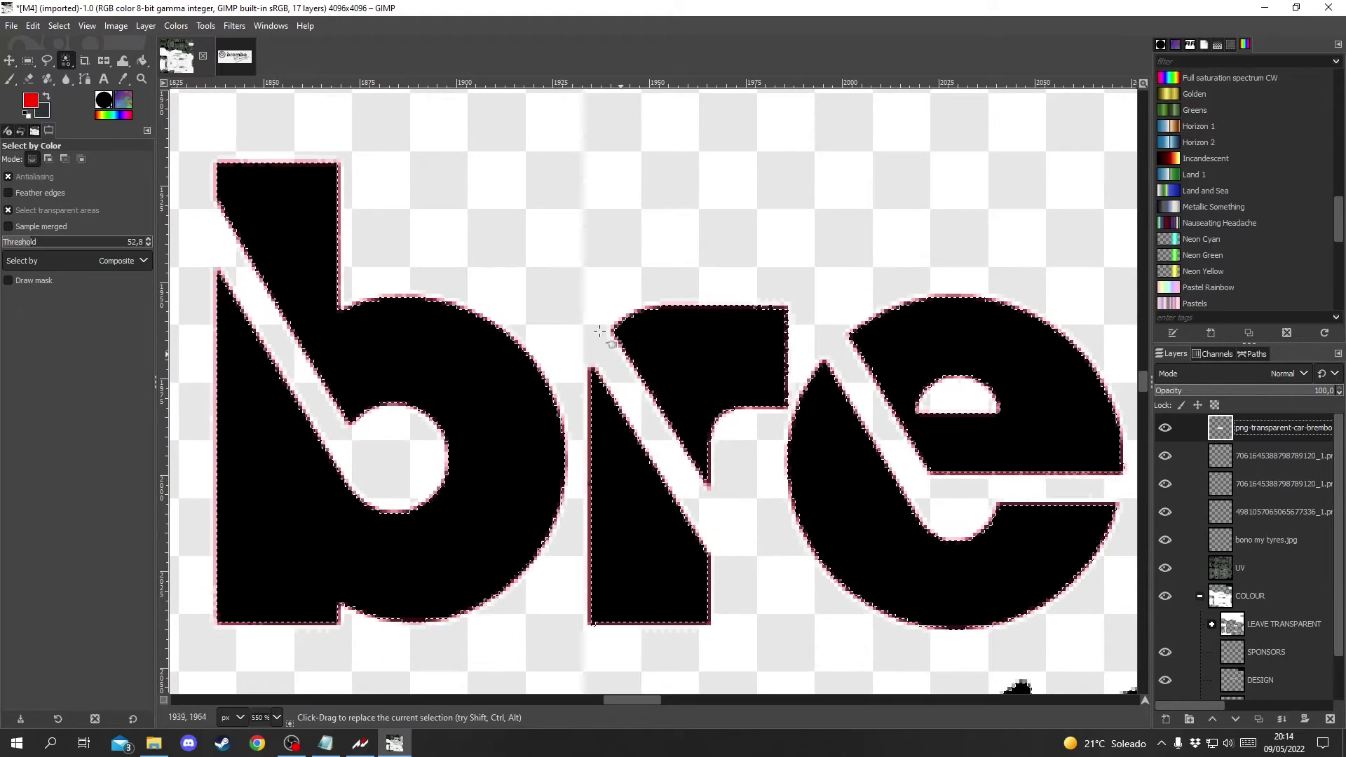
ctrl+scroll(600, 331, down, 5)
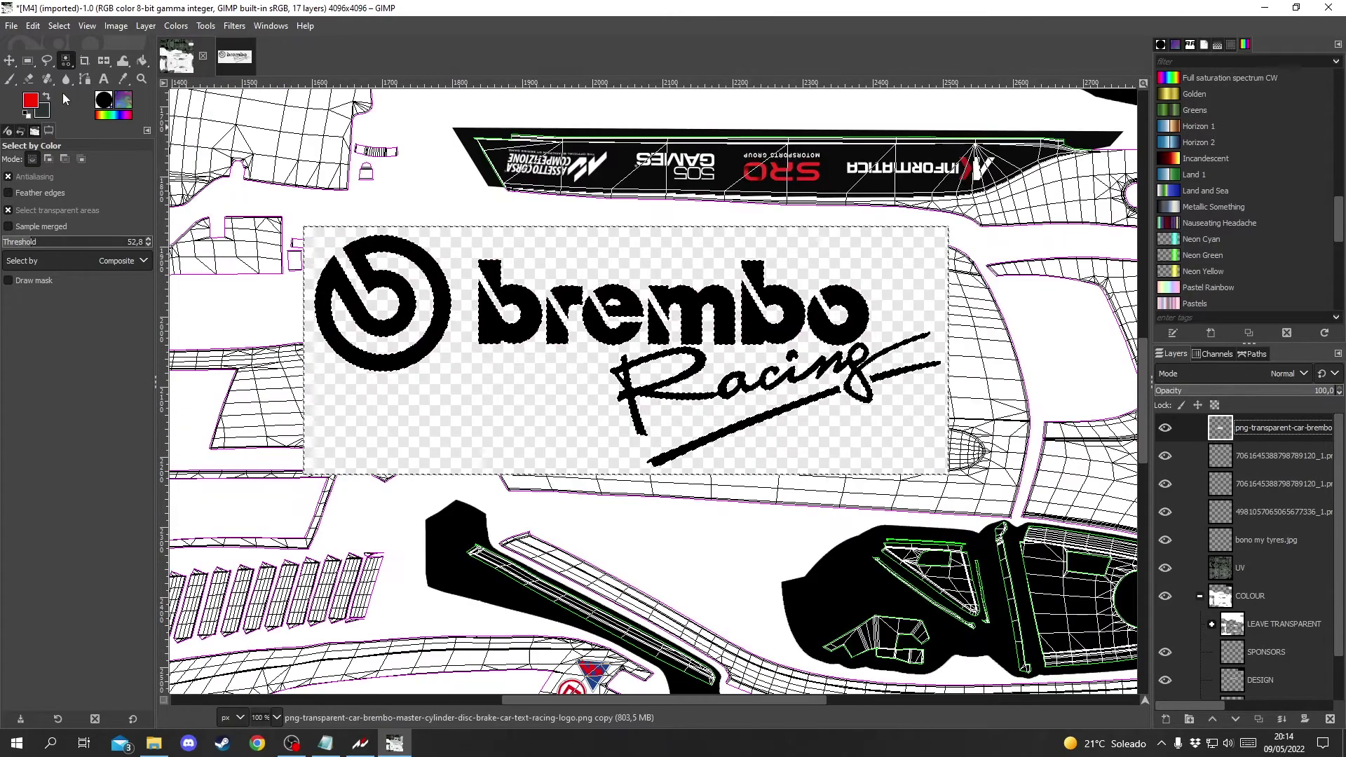
click(28, 79)
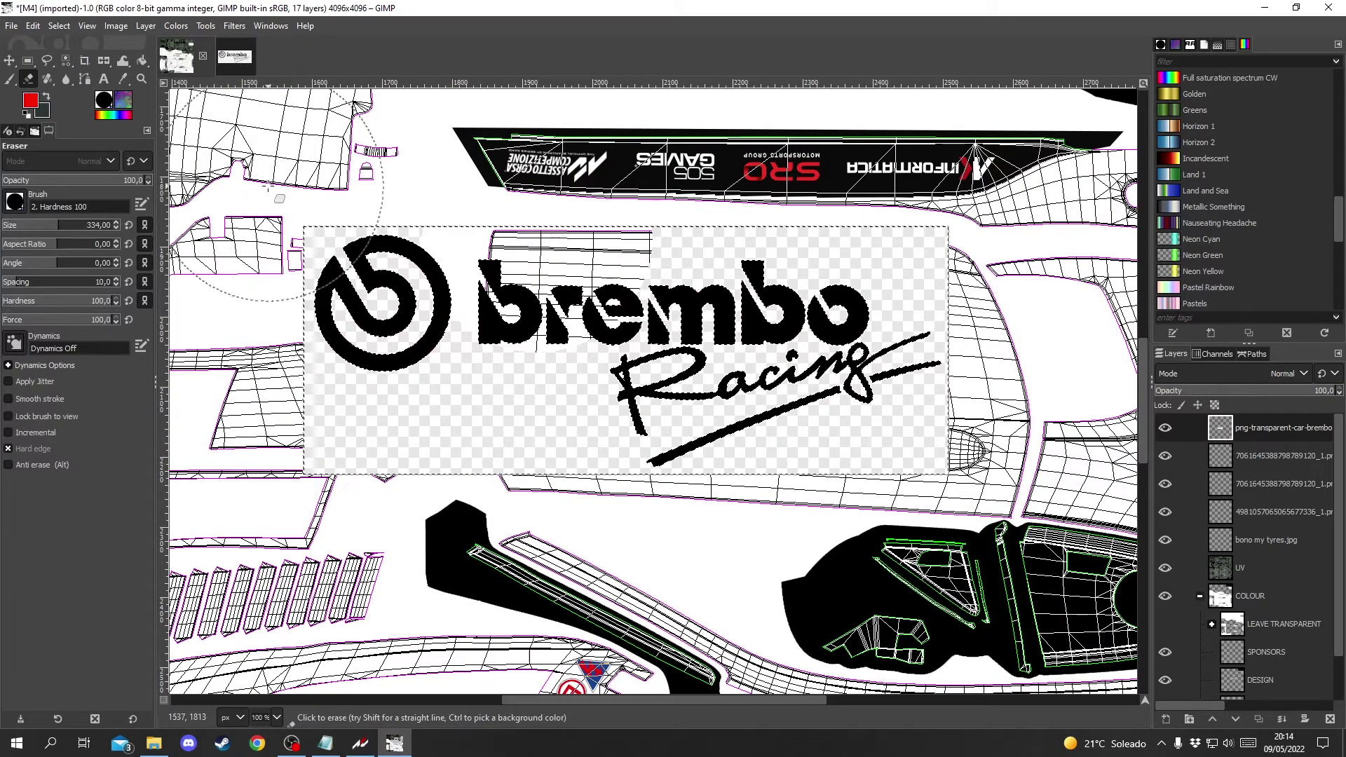
click(9, 60)
ctrl+scroll(810, 312, down, 2)
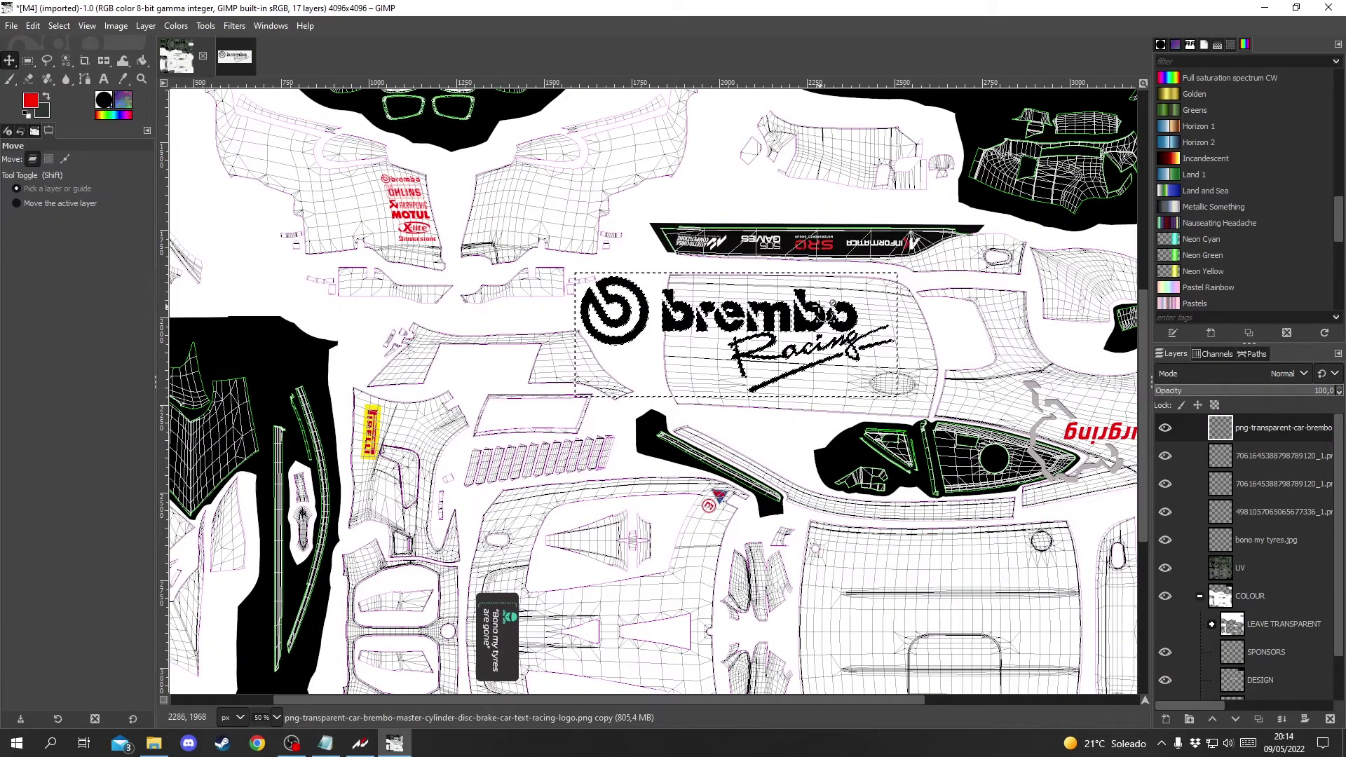
ctrl+scroll(815, 312, up, 2)
Step: Select all the black parts of the cleaned Brembo Racing logo using Select by Color
click(66, 60)
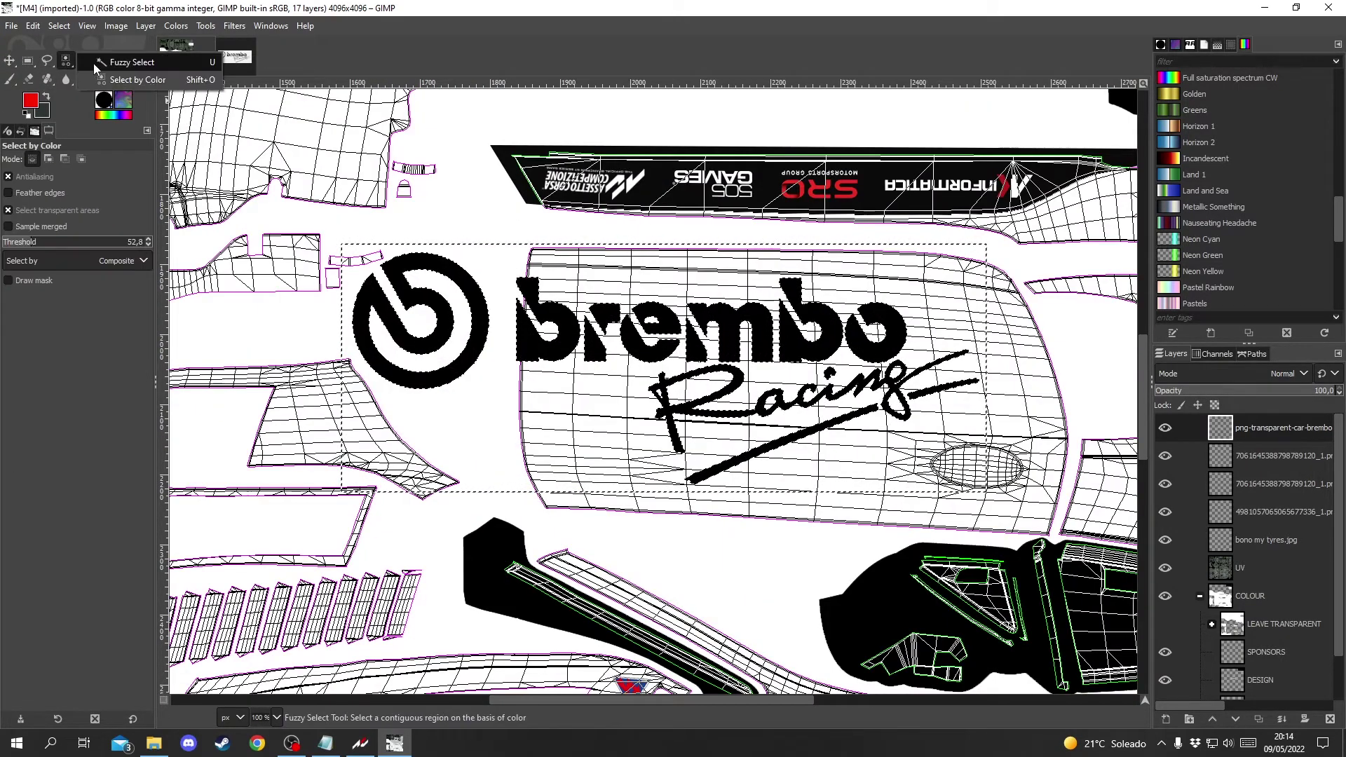
click(99, 64)
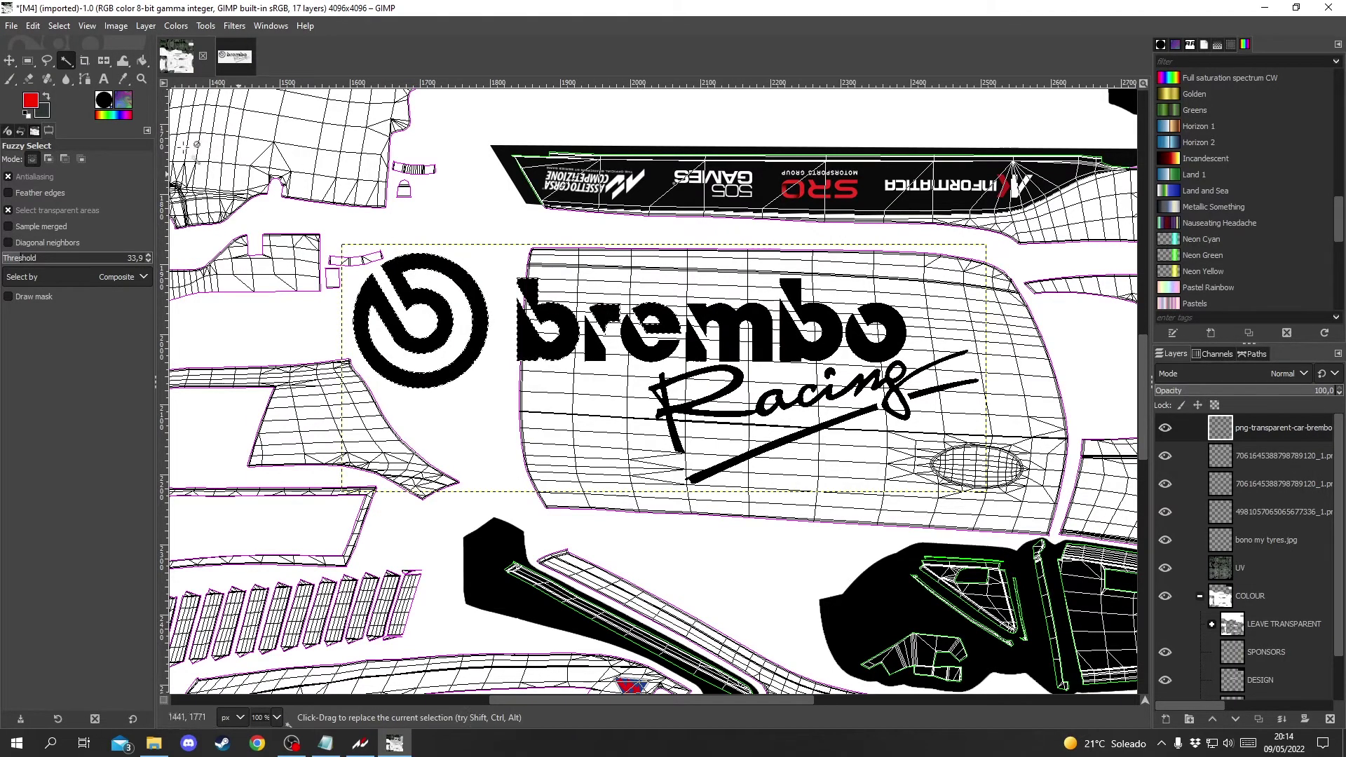
click(66, 60)
click(99, 78)
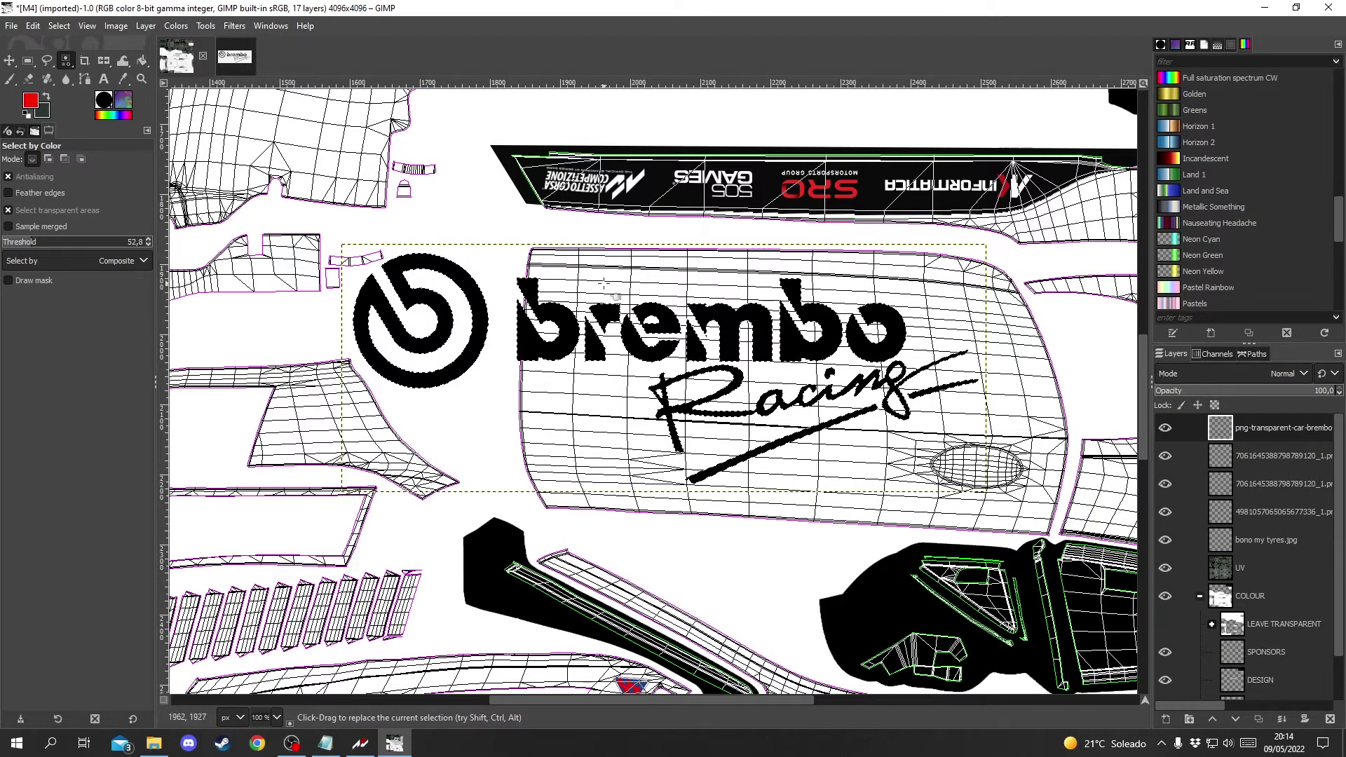
key(ctrl)
scroll(573, 282, down, 3)
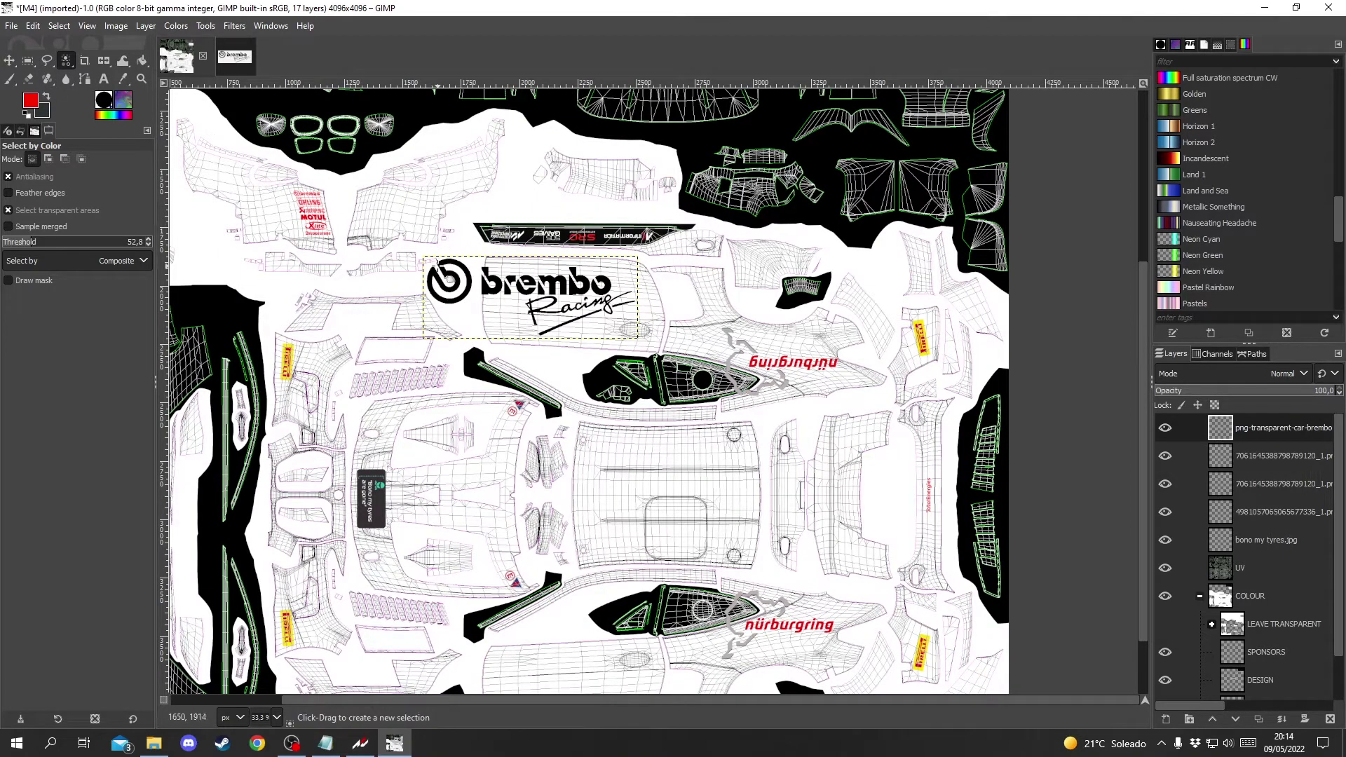
Step: Paint the selected Brembo Racing lettering and emblem completely with the red foreground color
click(9, 81)
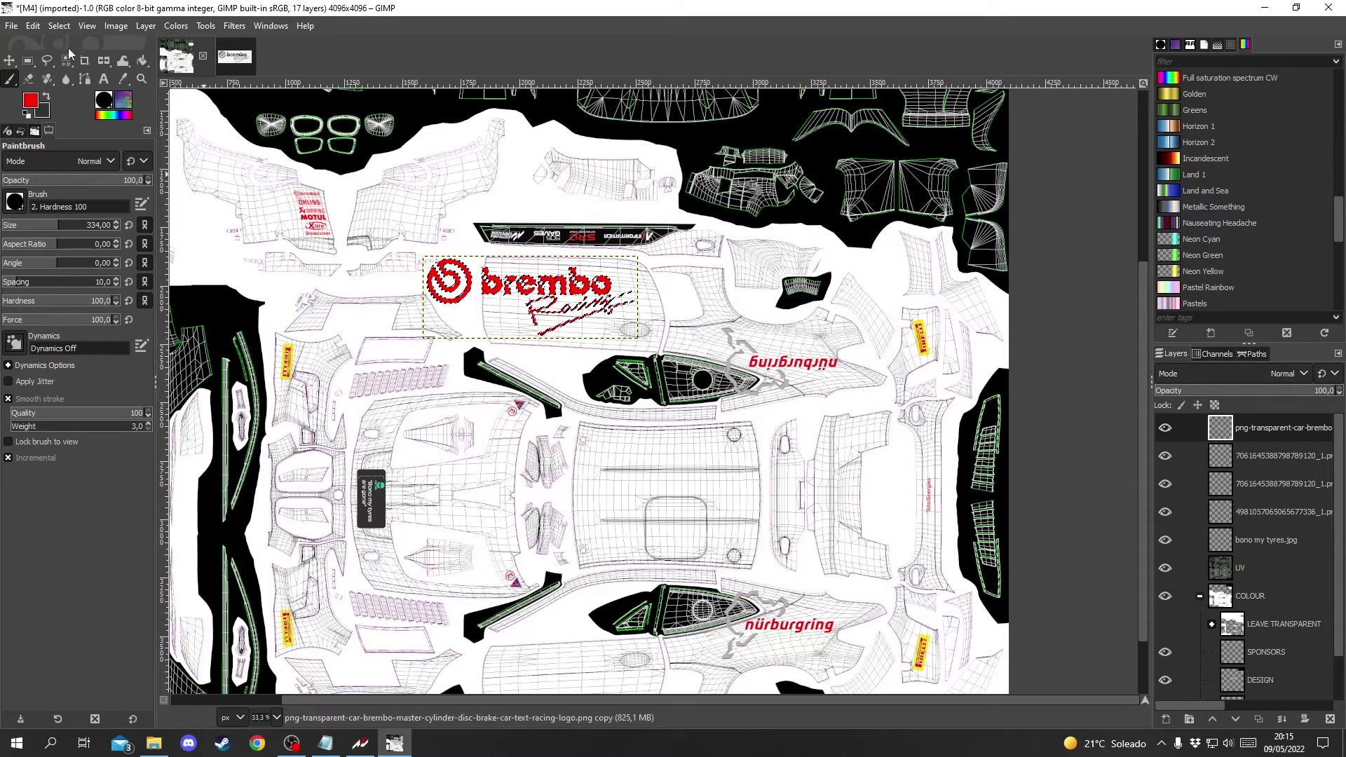
click(141, 62)
scroll(470, 294, up, 3)
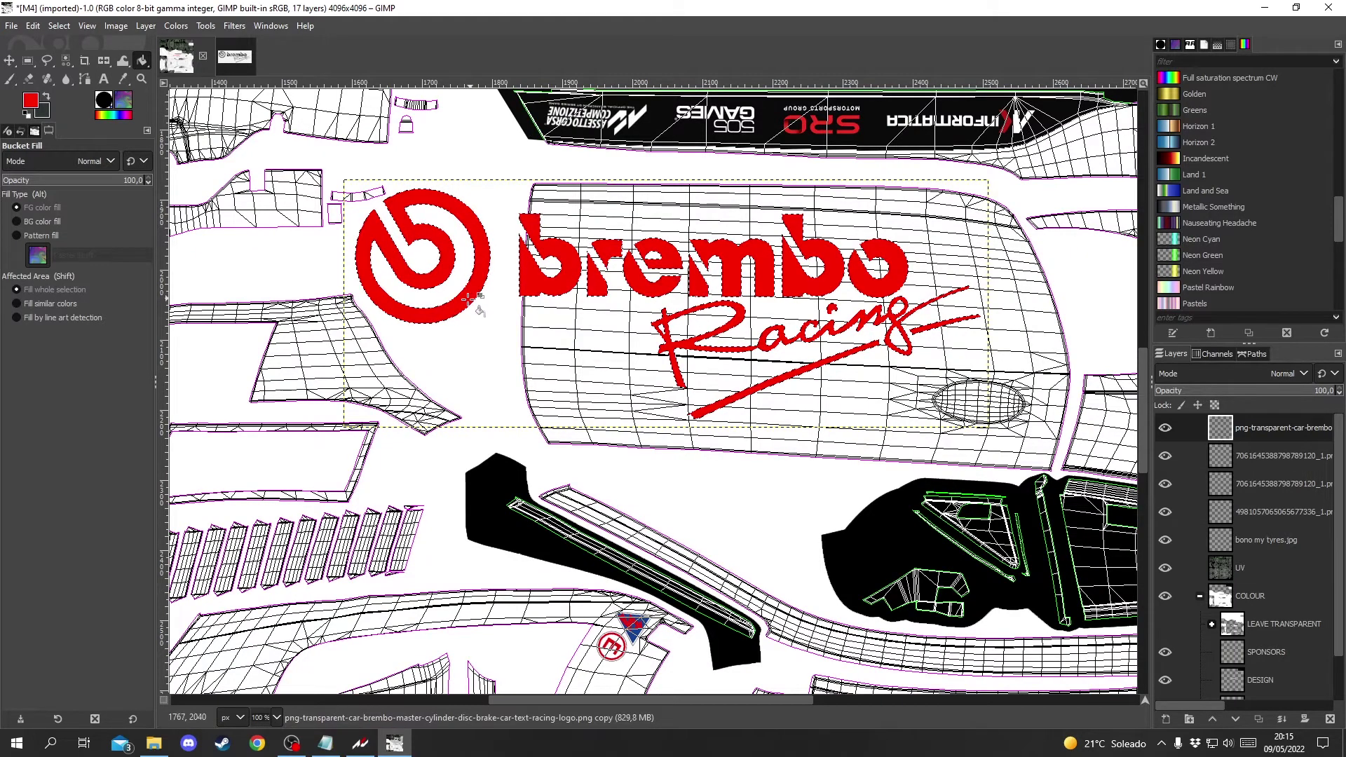
click(176, 25)
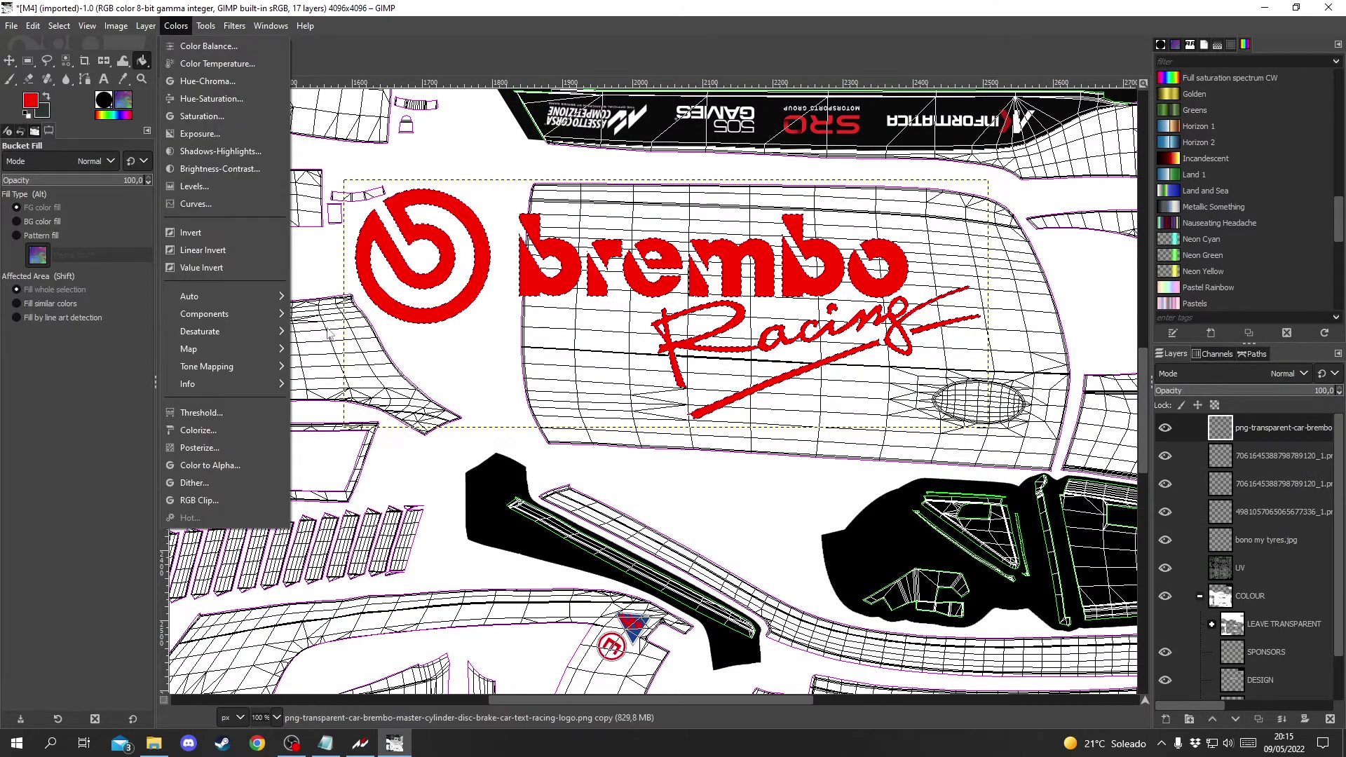
mouse_move(244, 348)
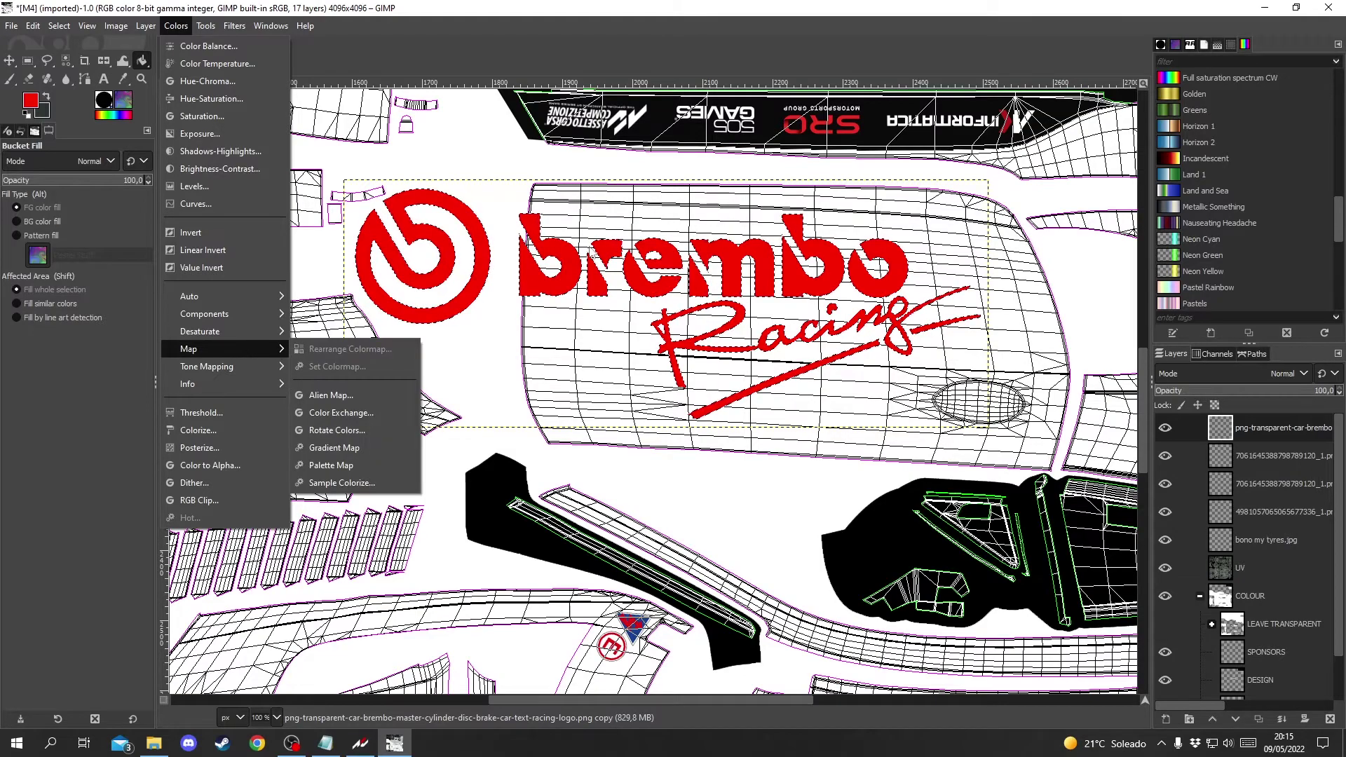
click(537, 247)
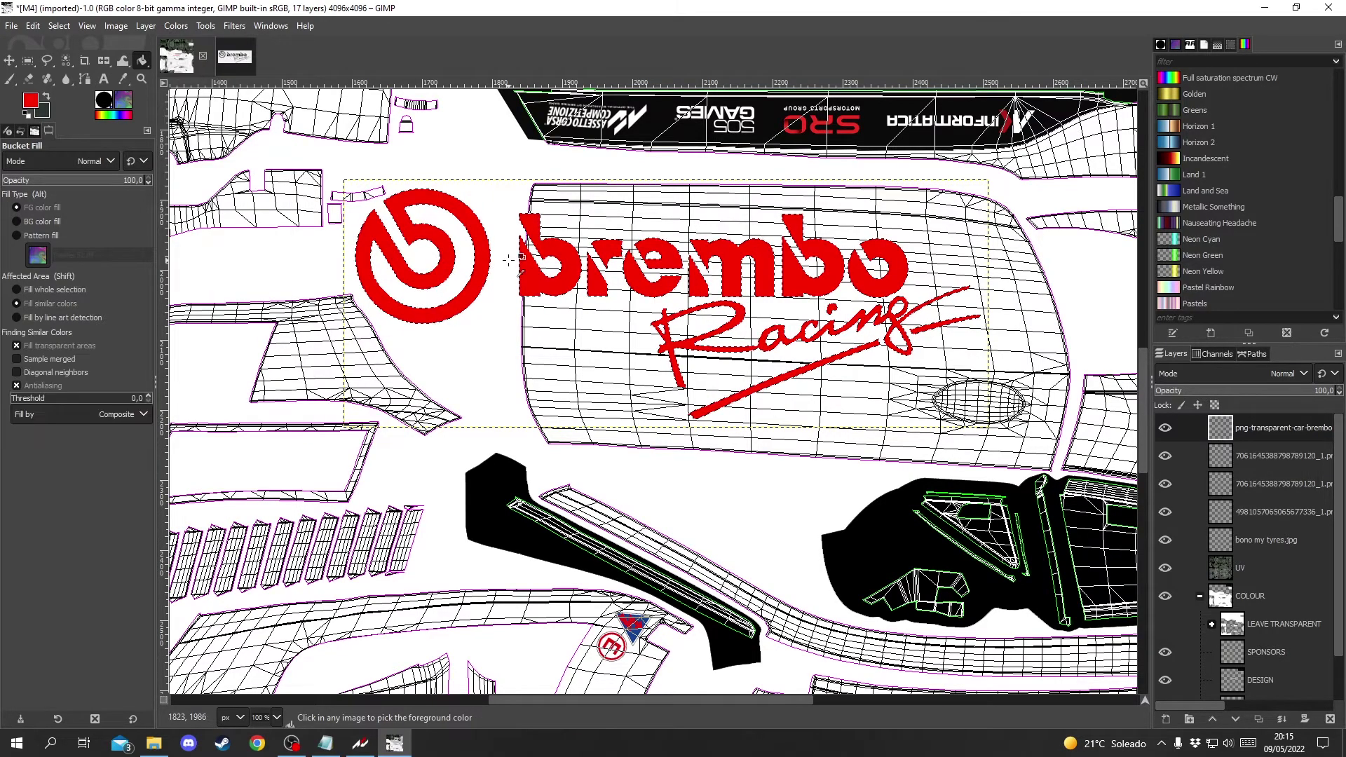
Step: Clear the selection and move the red Brembo Racing logo onto the black panel above the M Performance Parts lettering
scroll(510, 259, down, 5)
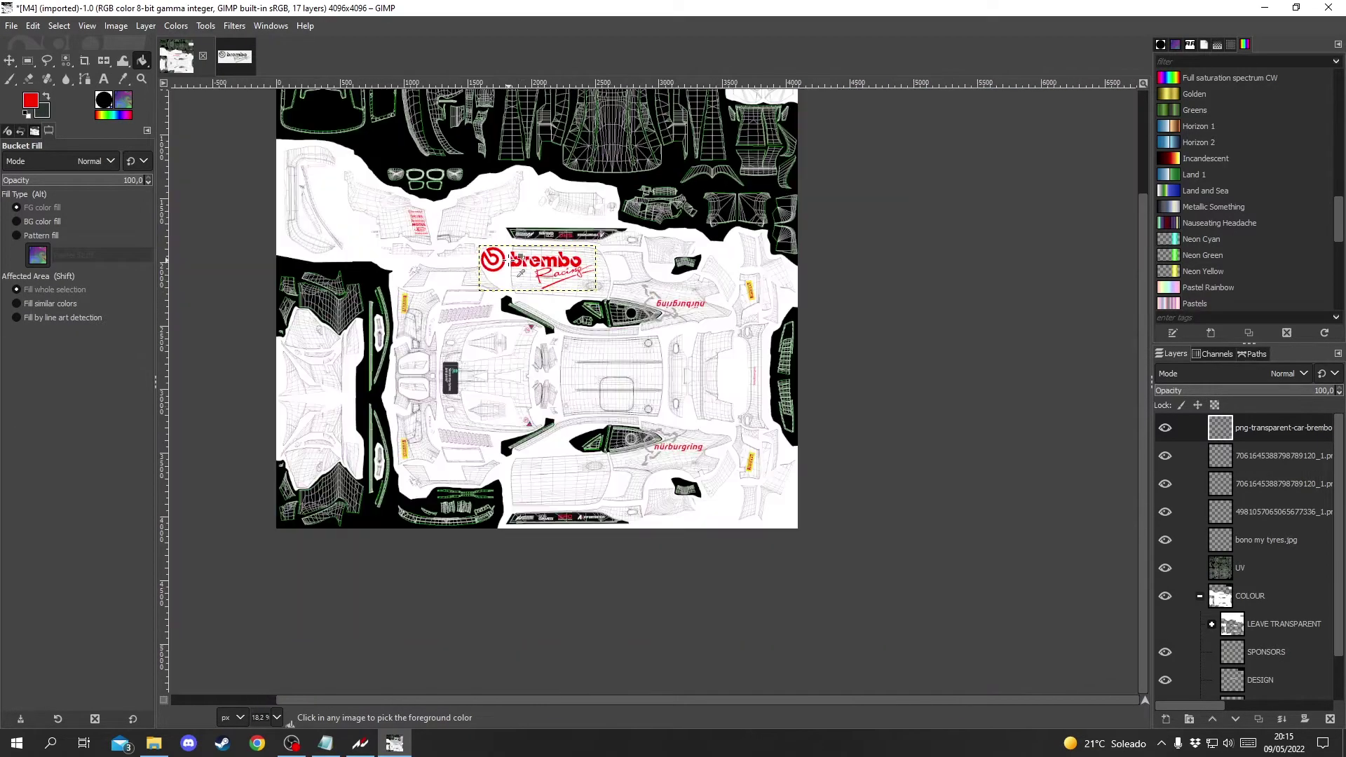
key(m)
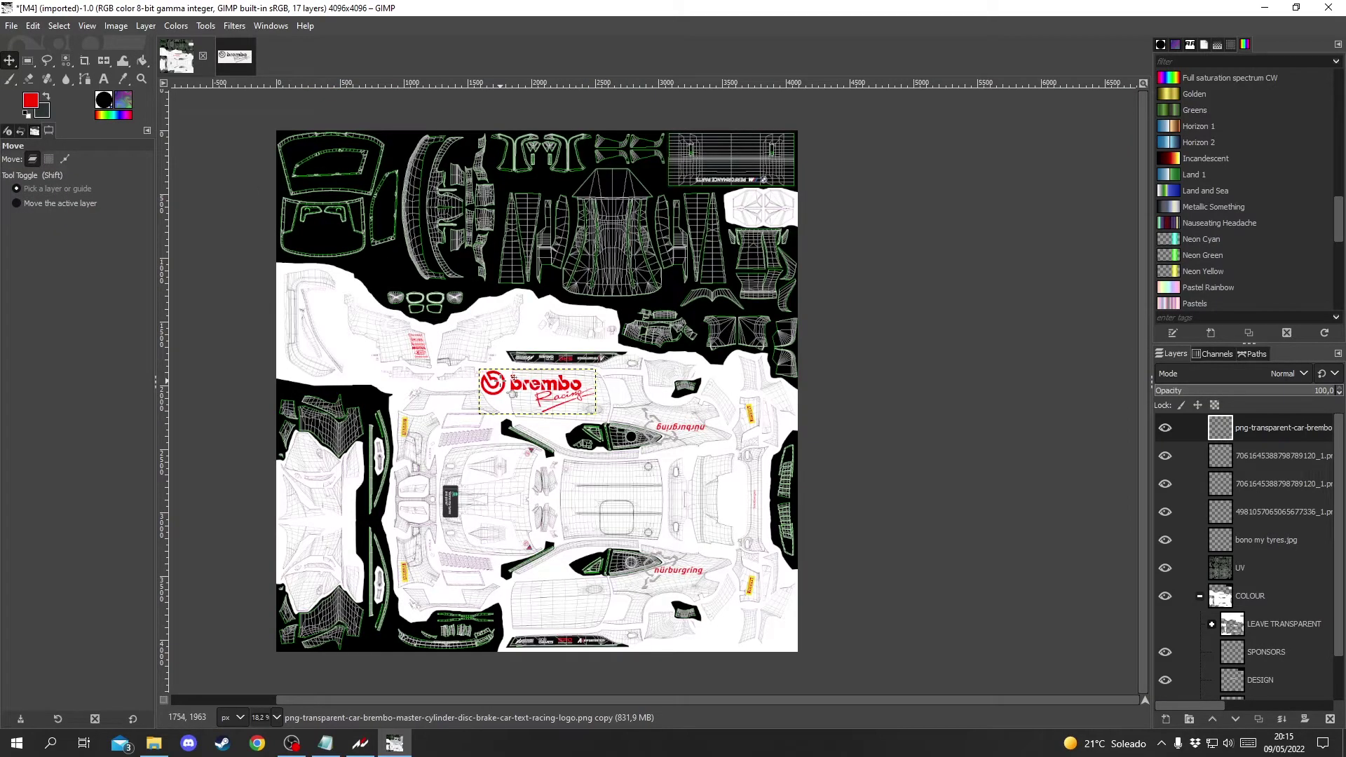
drag(526, 398, 720, 163)
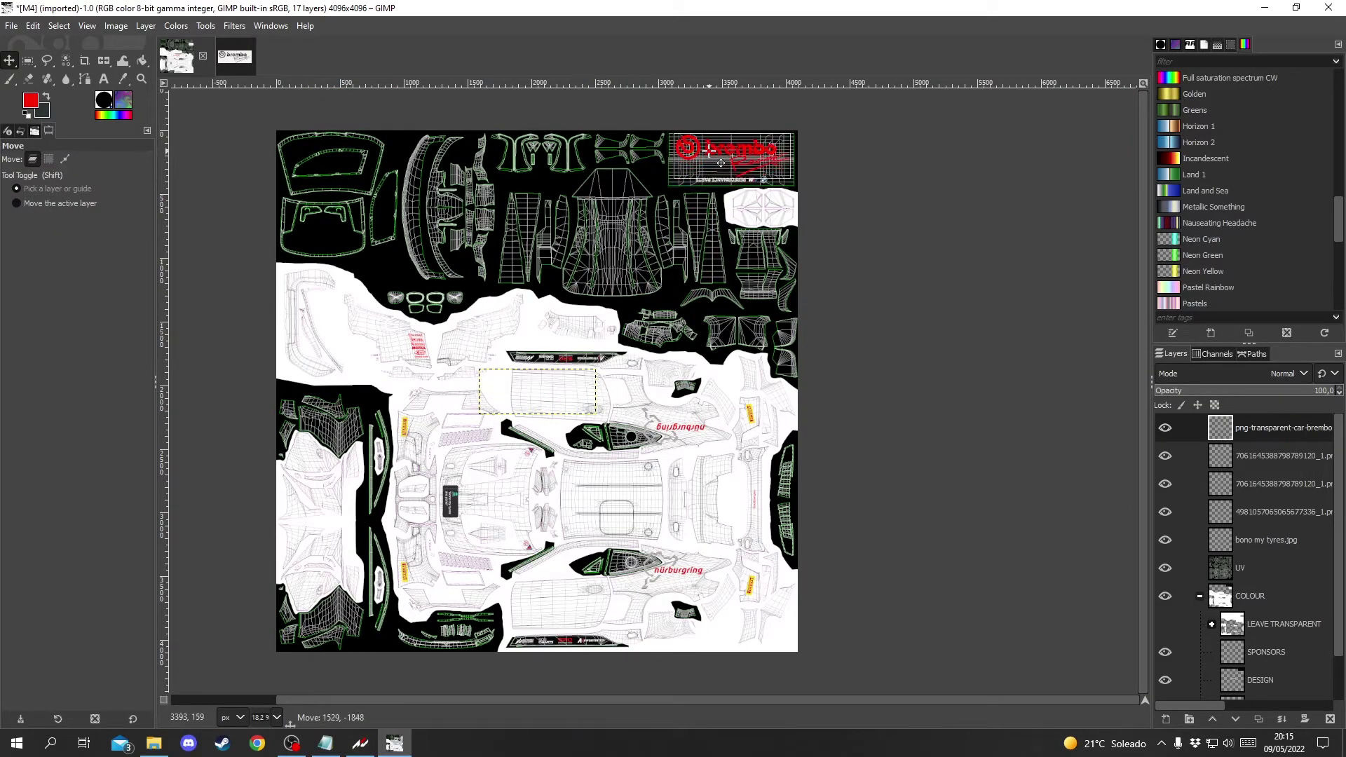
key(1)
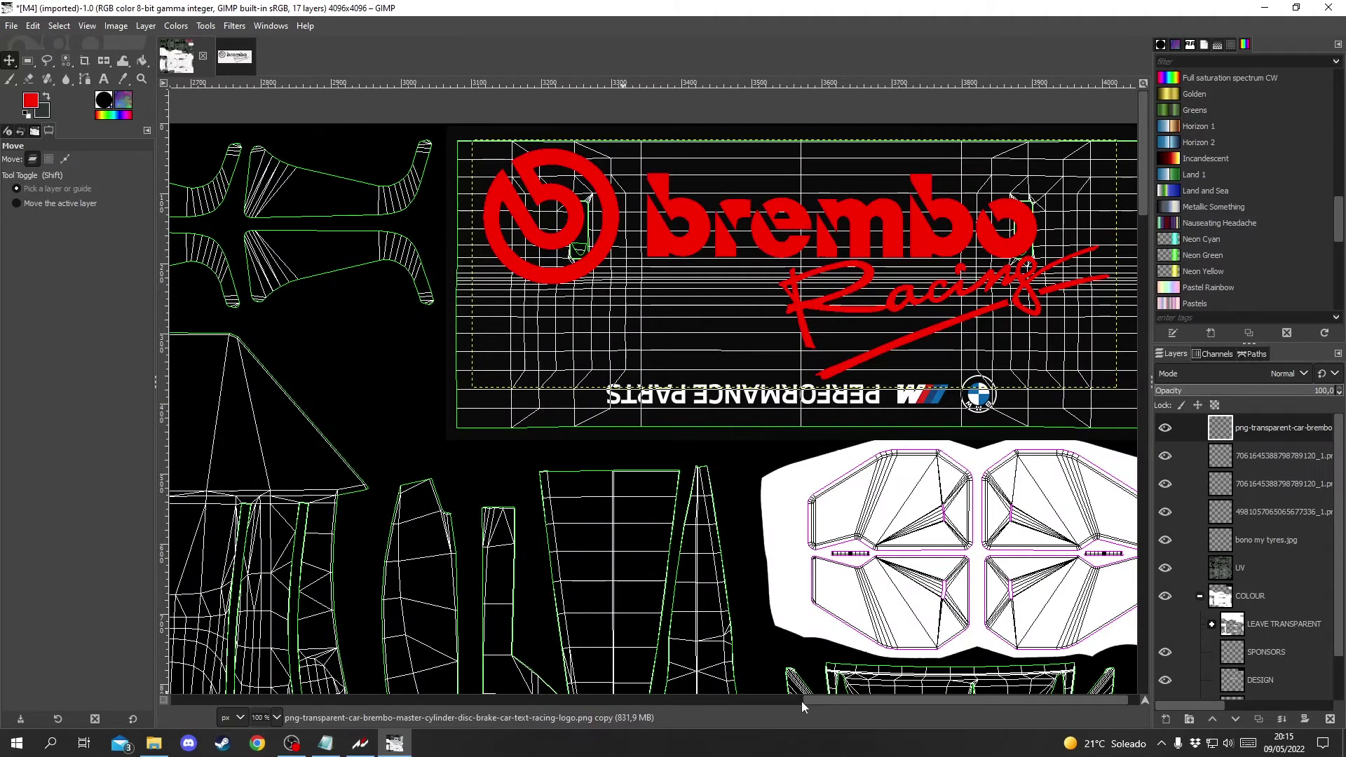
drag(801, 701, 865, 700)
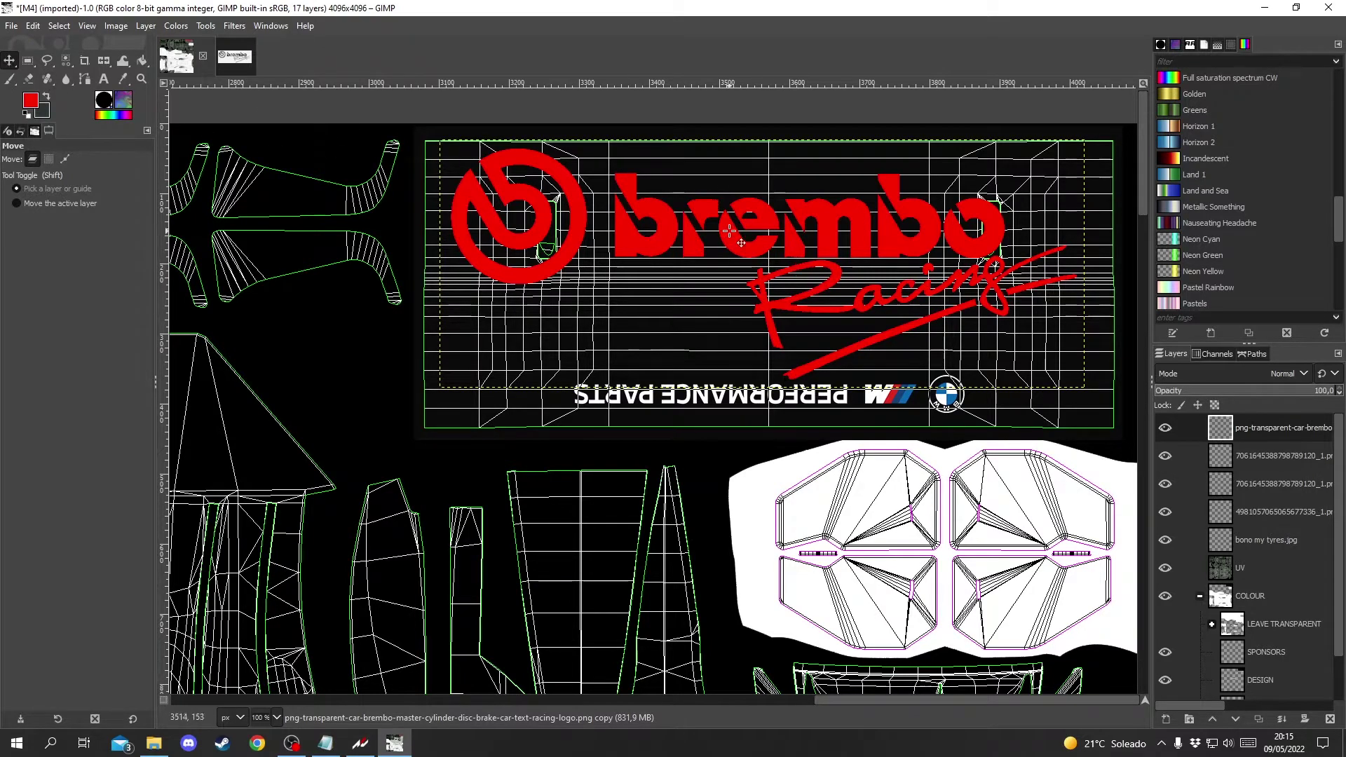
drag(729, 227, 735, 226)
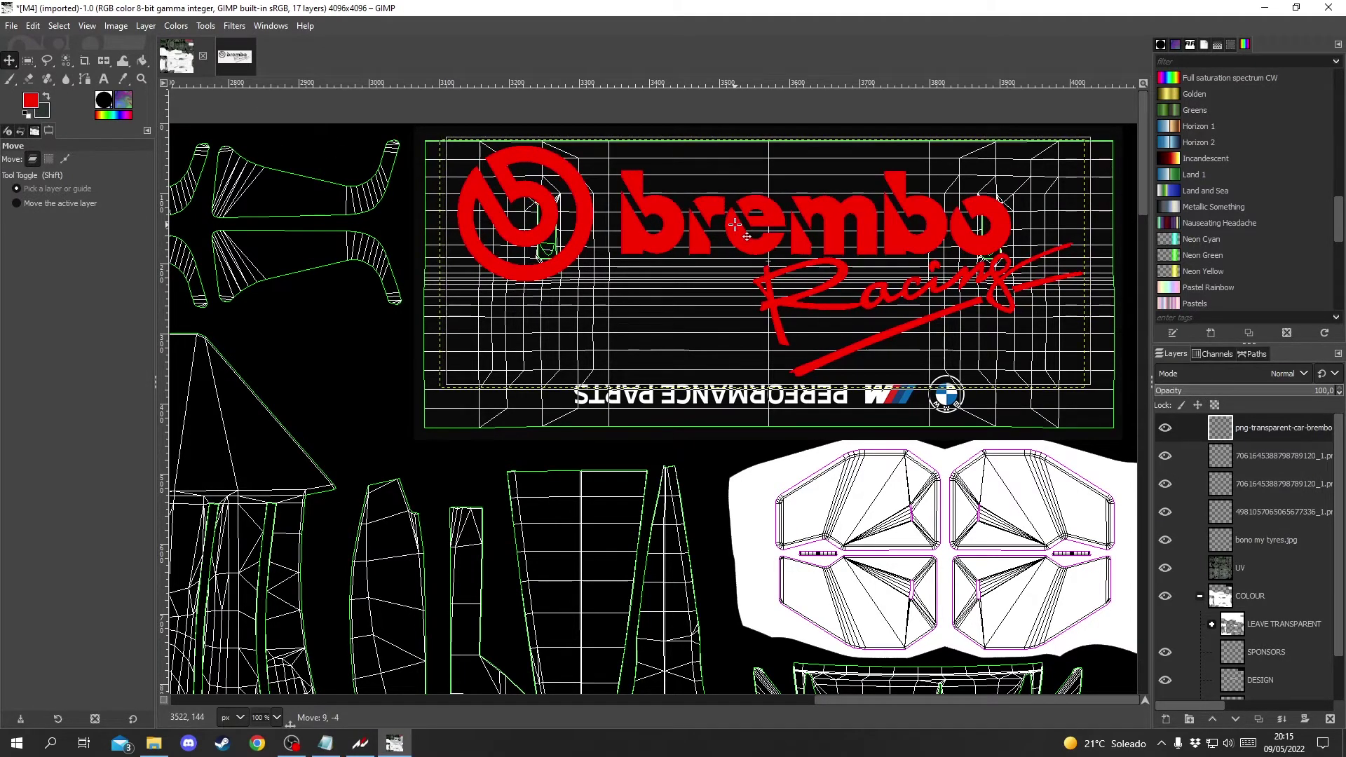
Step: Scale the Brembo Racing logo with the aspect ratio unlocked to 920 × 191 px, keeping its upper edge in place
right_click(105, 61)
click(157, 97)
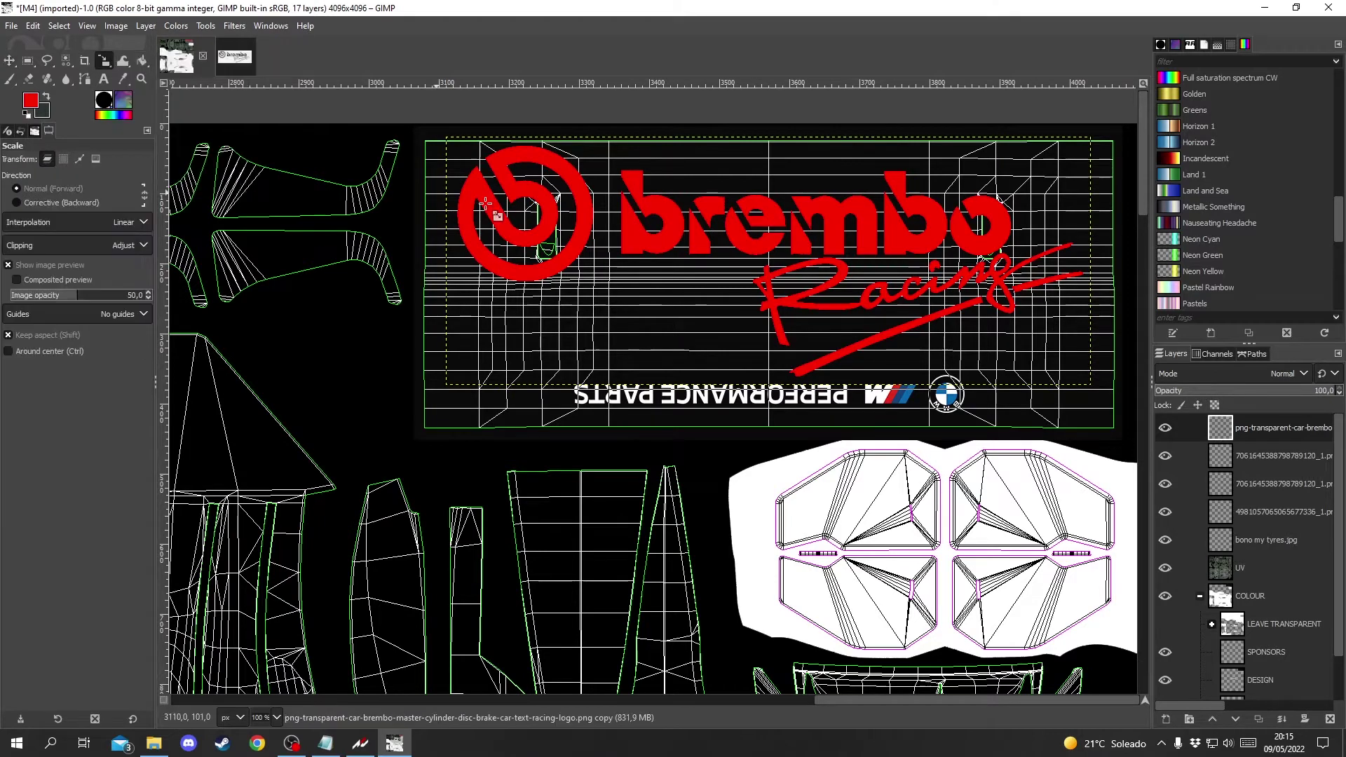
click(699, 234)
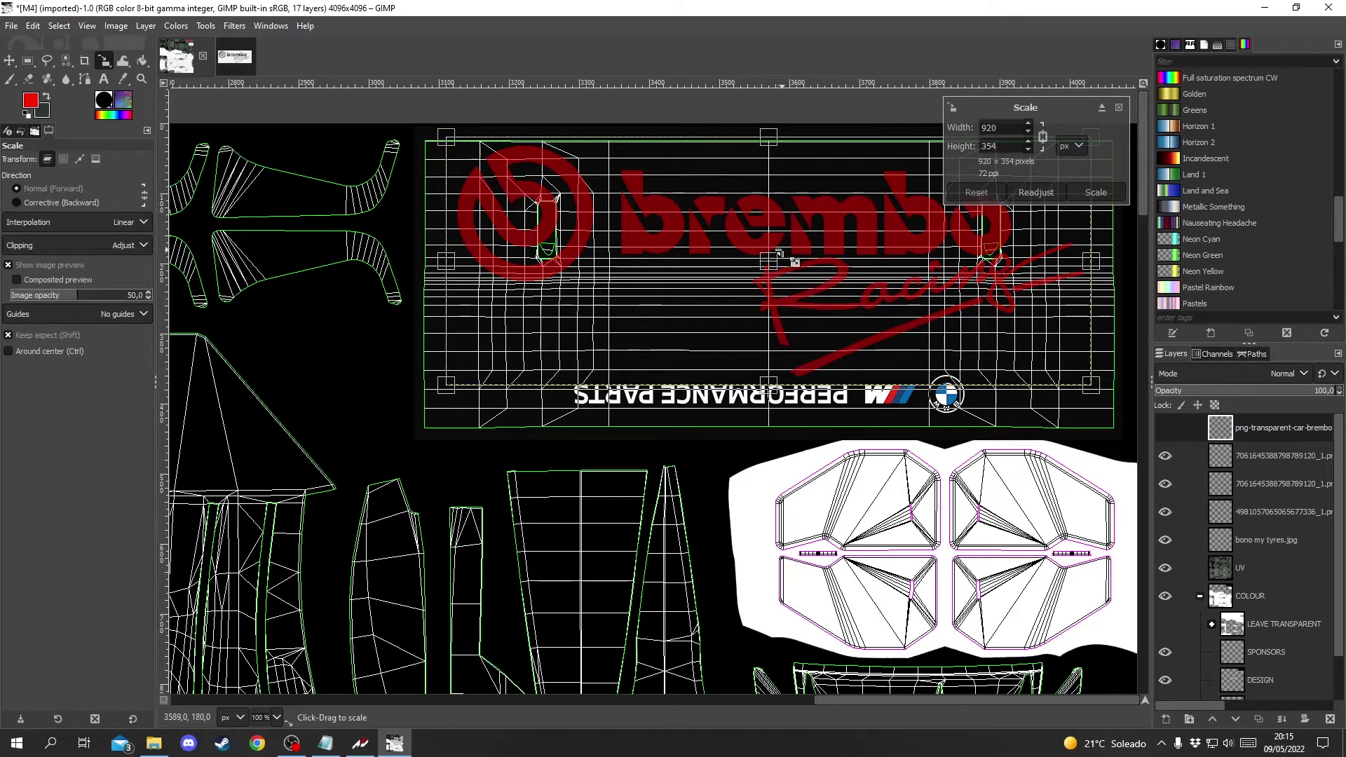
drag(775, 383, 774, 252)
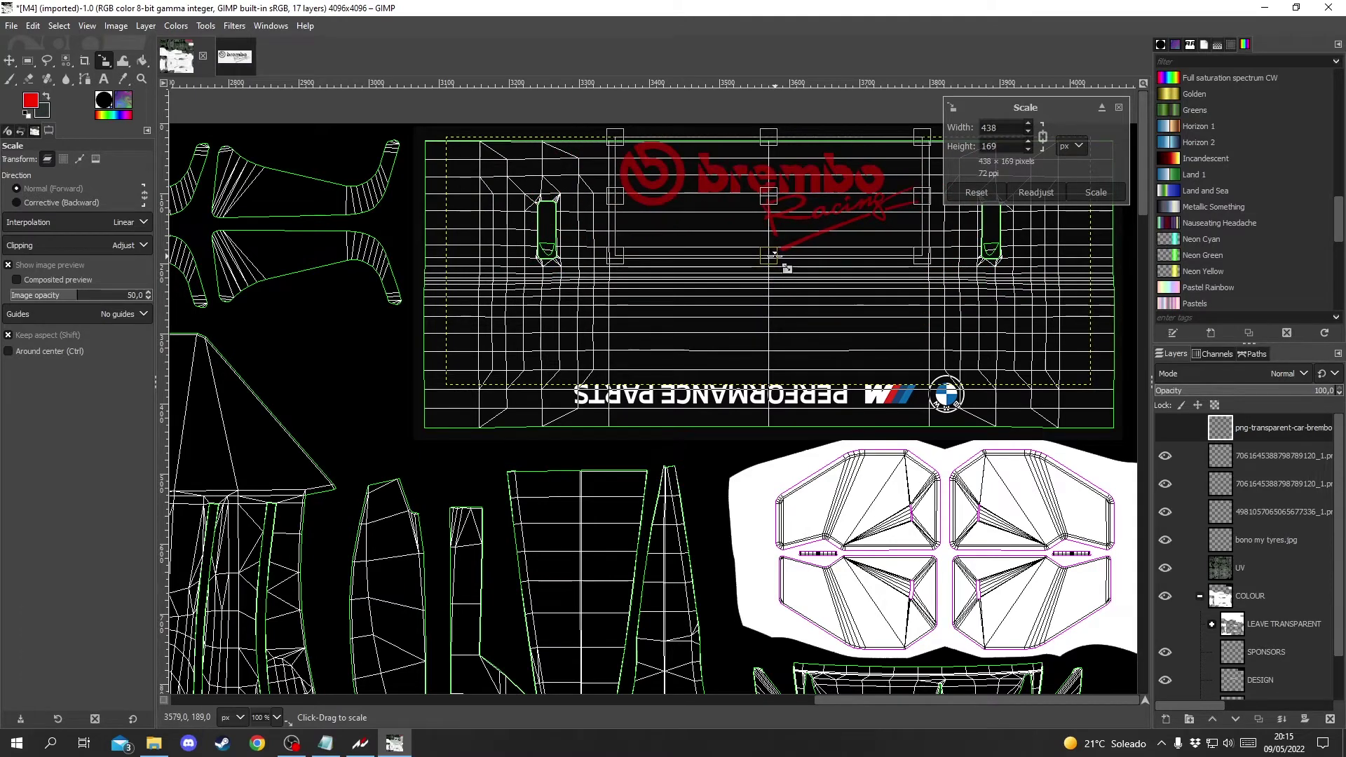
click(978, 193)
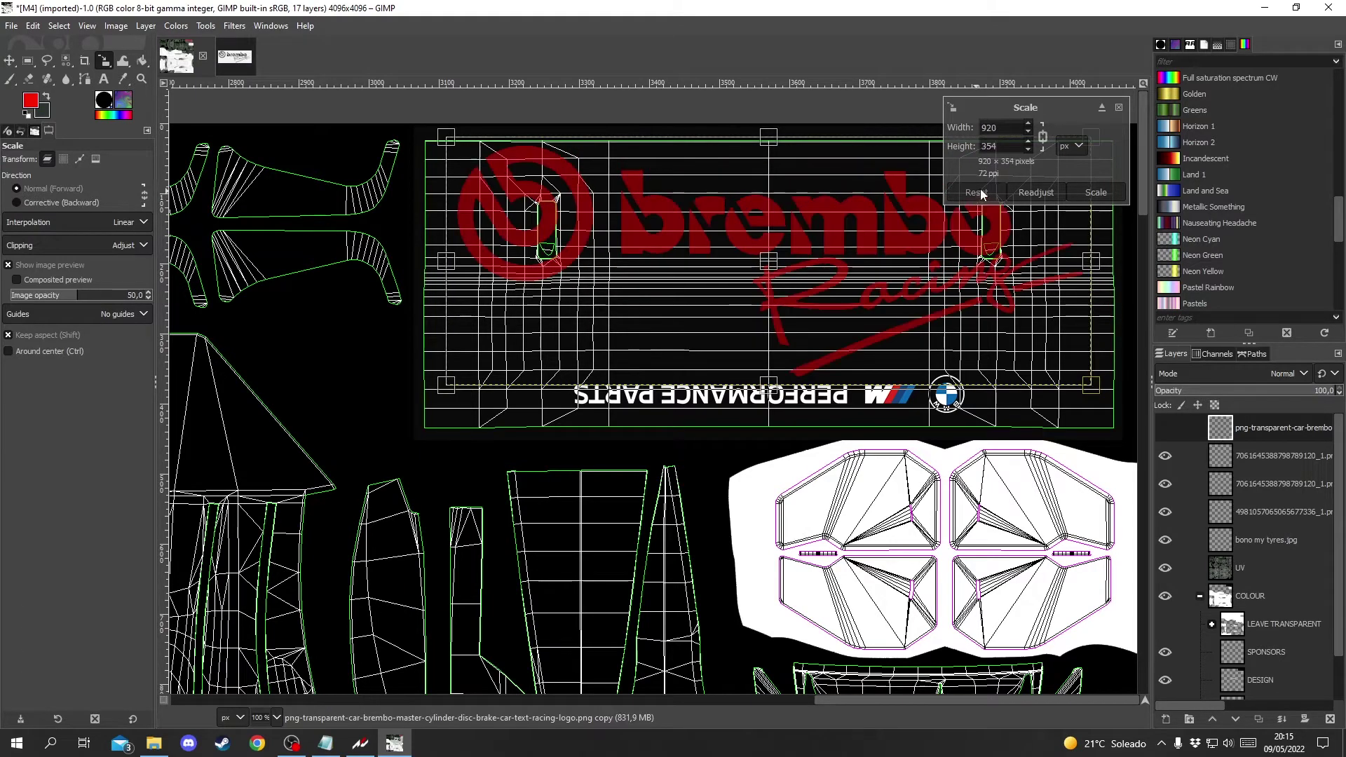
click(1043, 138)
drag(775, 383, 774, 267)
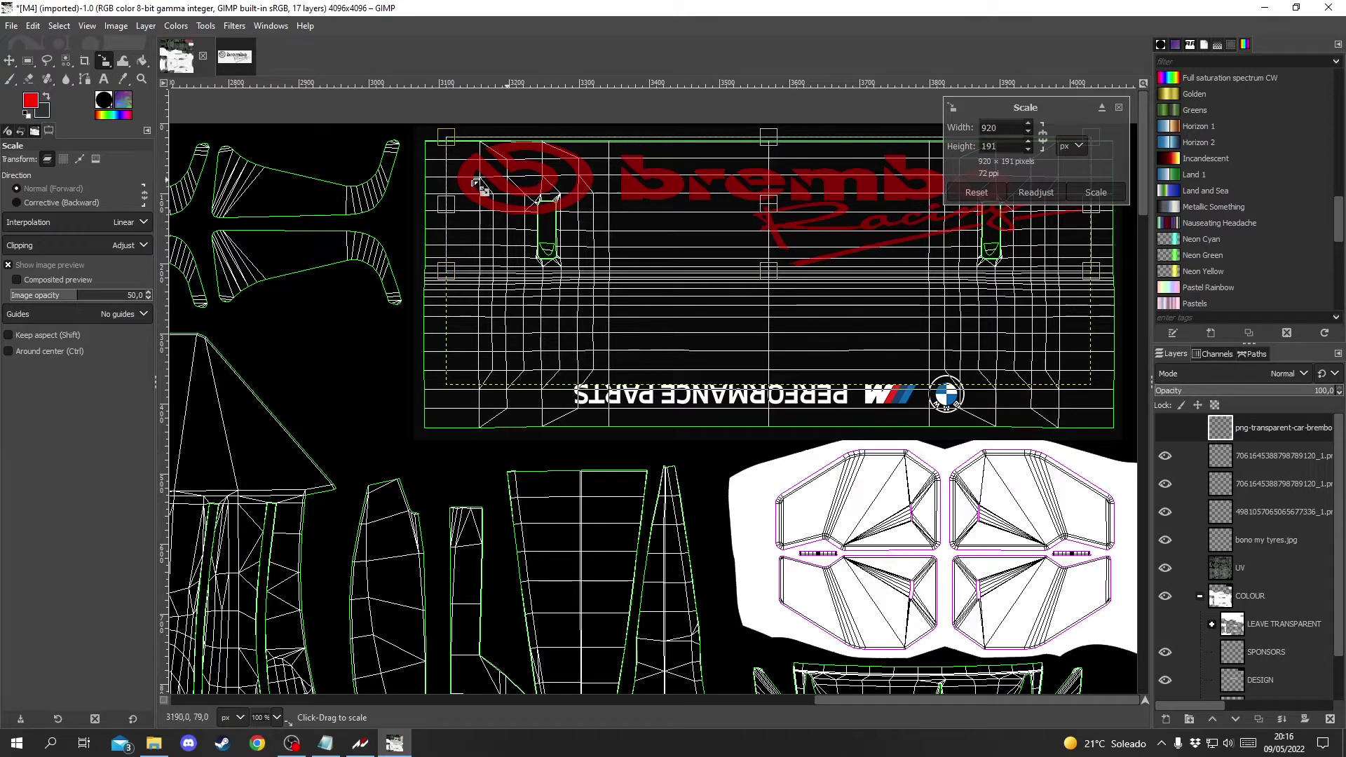
click(1097, 194)
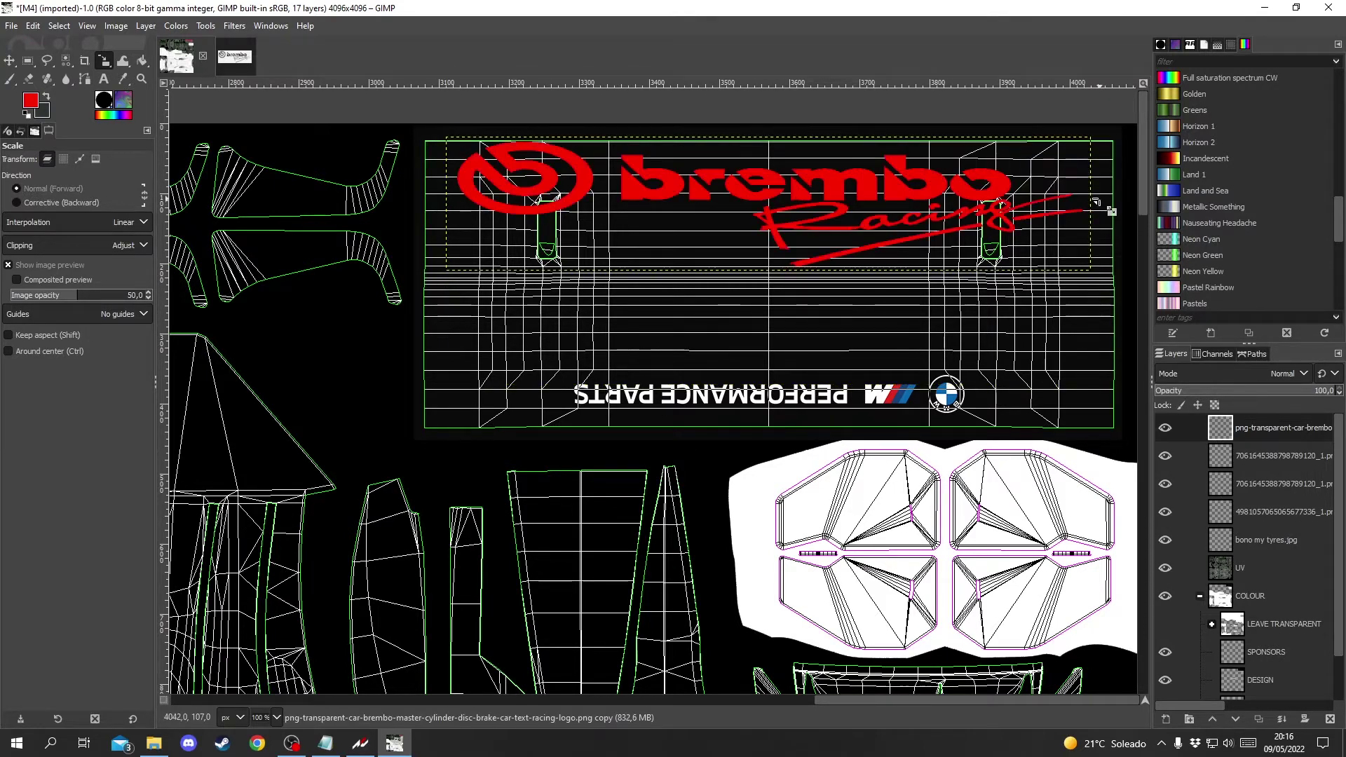
Step: Hide the UV wireframe layer and the COLOUR group so that only the sponsor logo layers remain shown
click(1165, 568)
scroll(802, 495, down, 4)
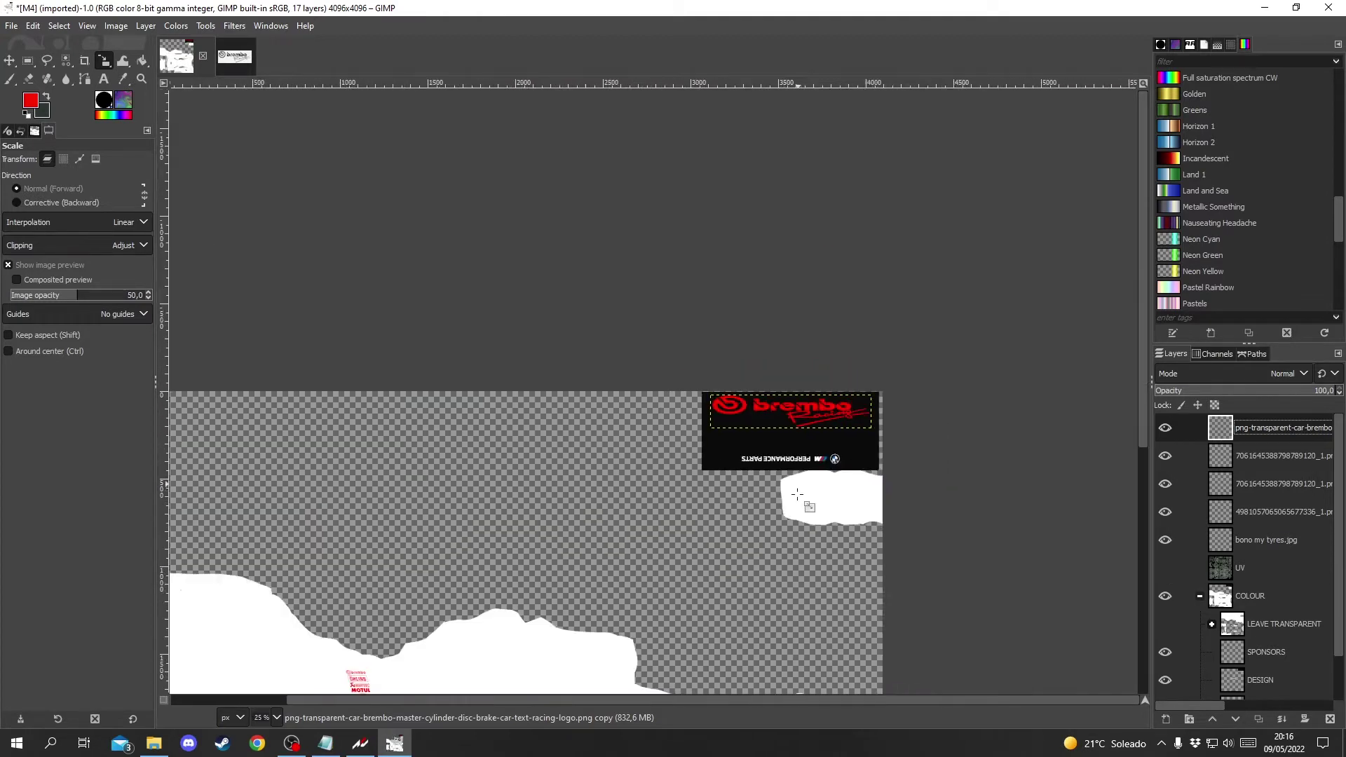
click(1165, 596)
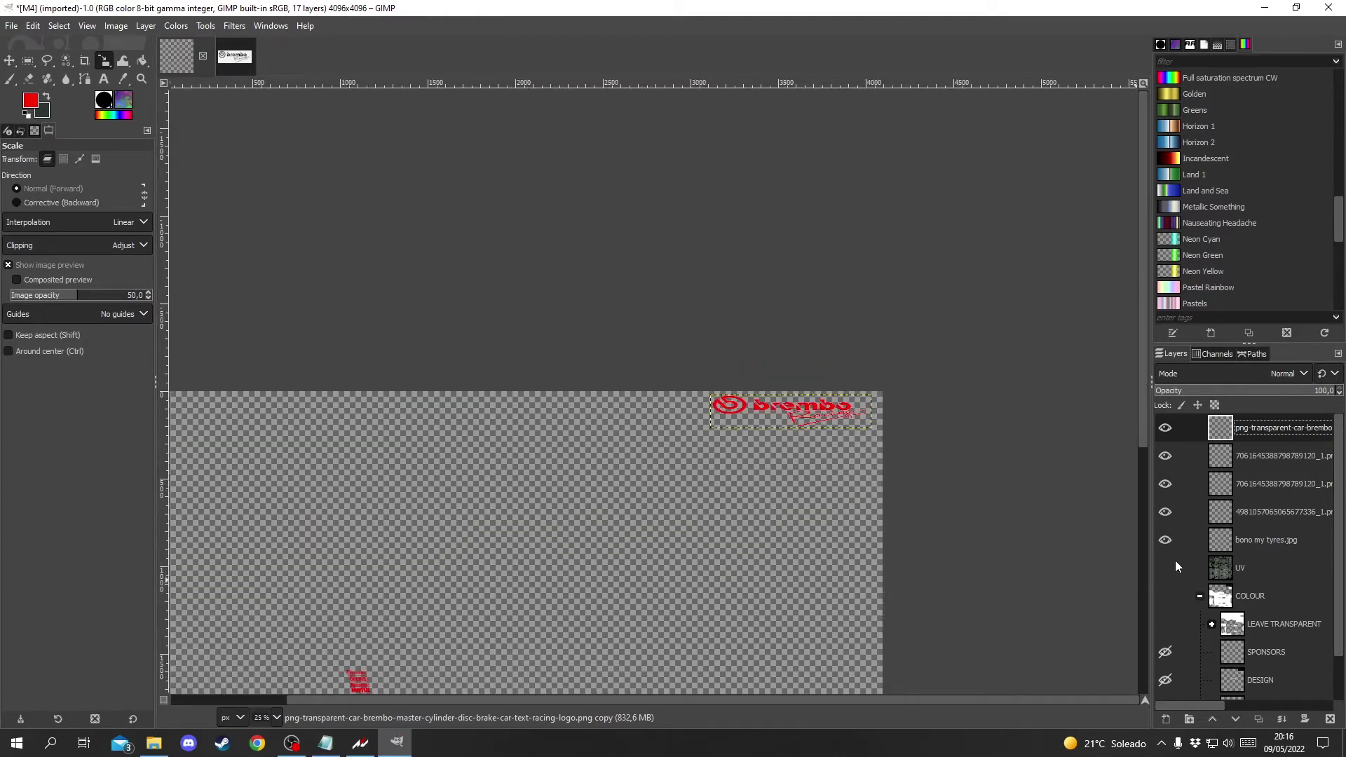
scroll(1200, 620, down, 1)
scroll(565, 553, down, 2)
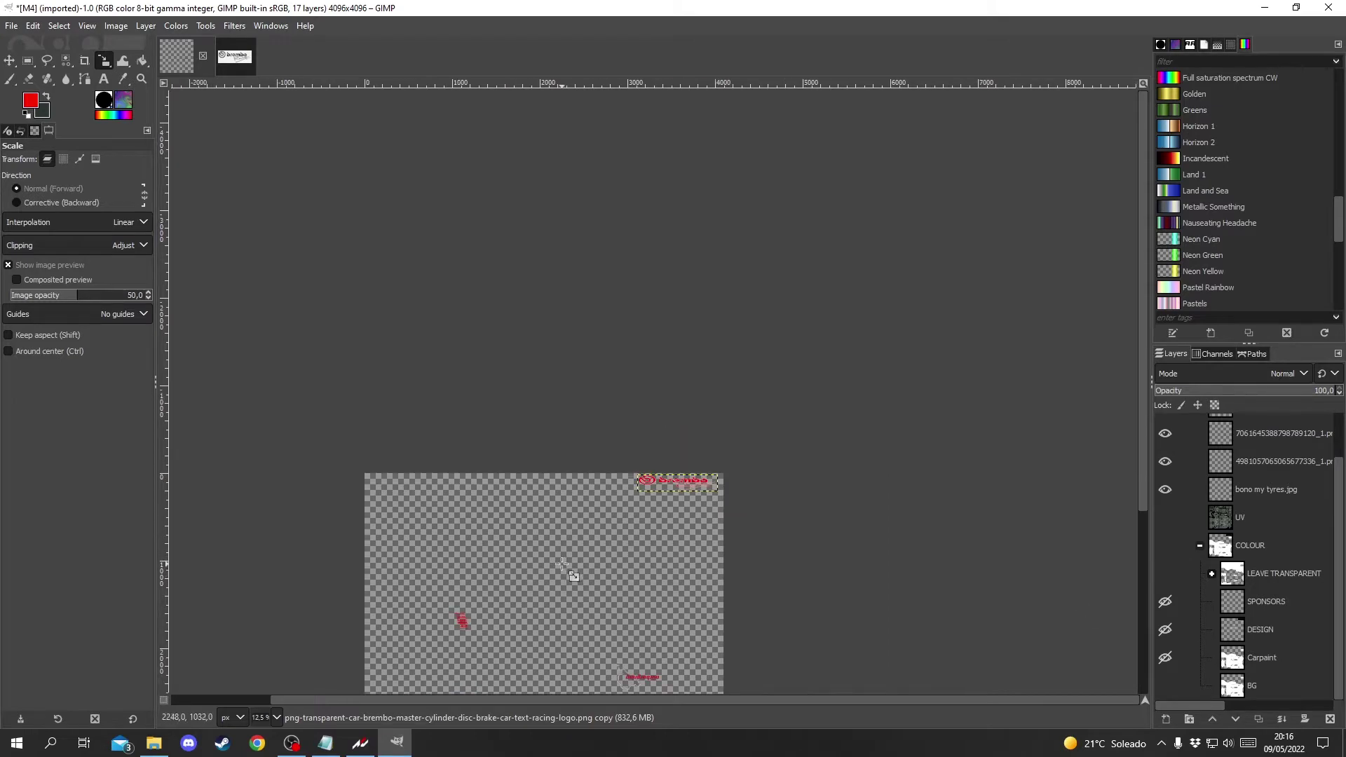
scroll(660, 696, left, 3)
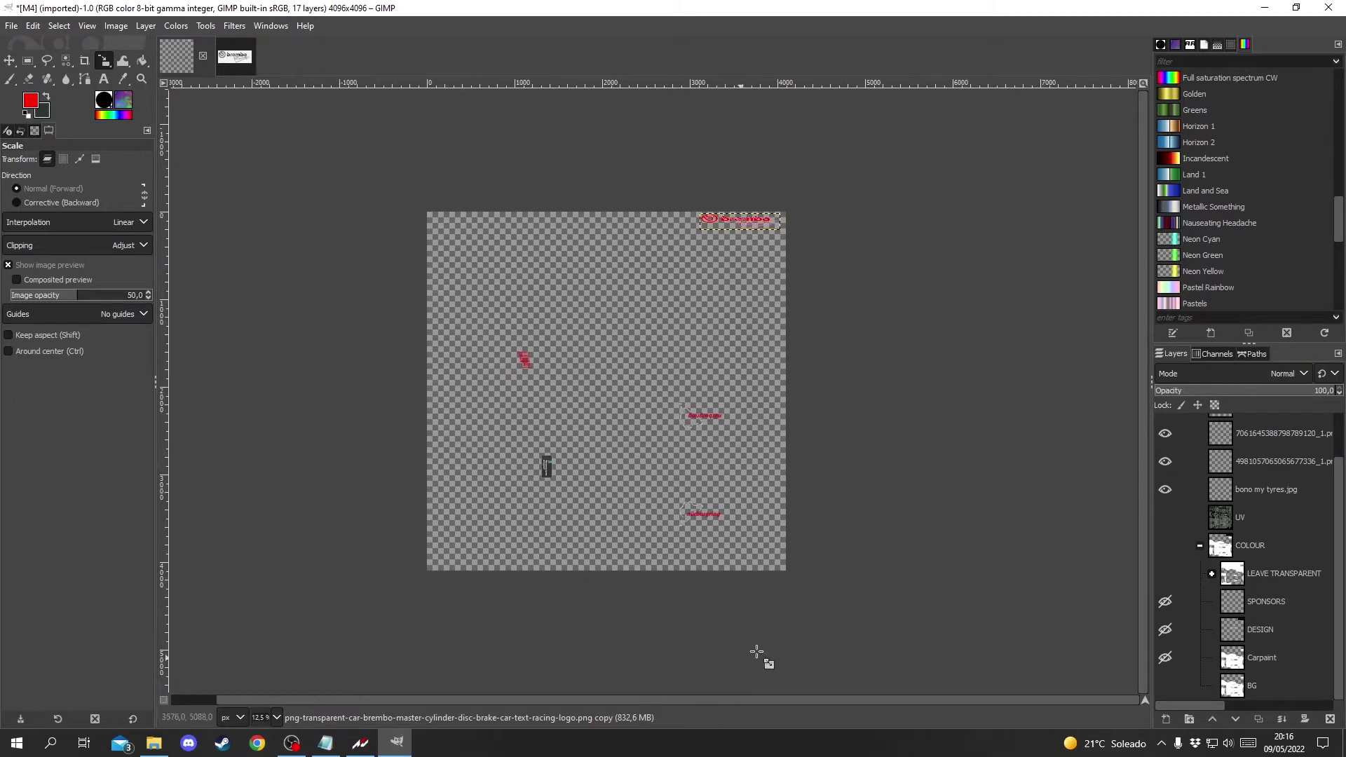
Step: Start exporting the image, choose the Documents > Assetto Corsa Competizione > Customs > Liveries > test 22 folder and bookmark it
scroll(1234, 520, up, 1)
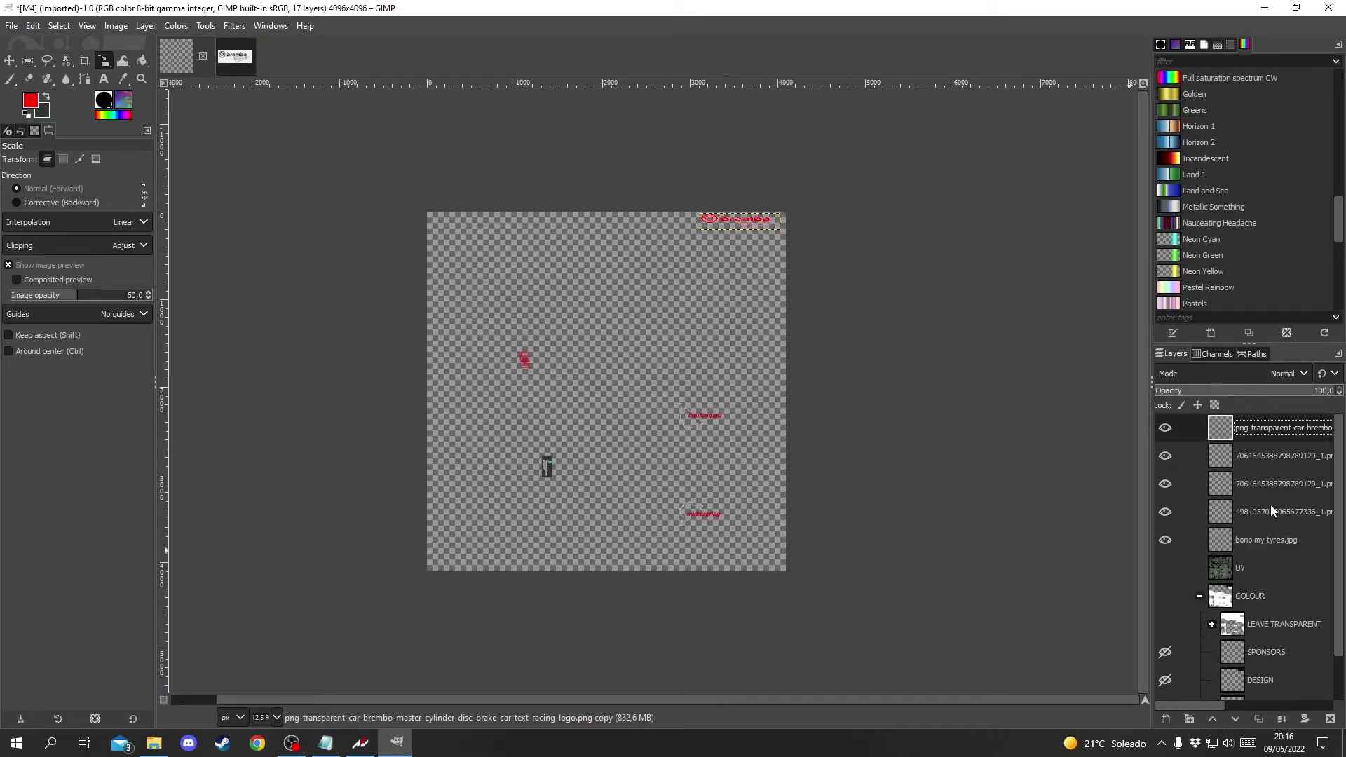
click(12, 28)
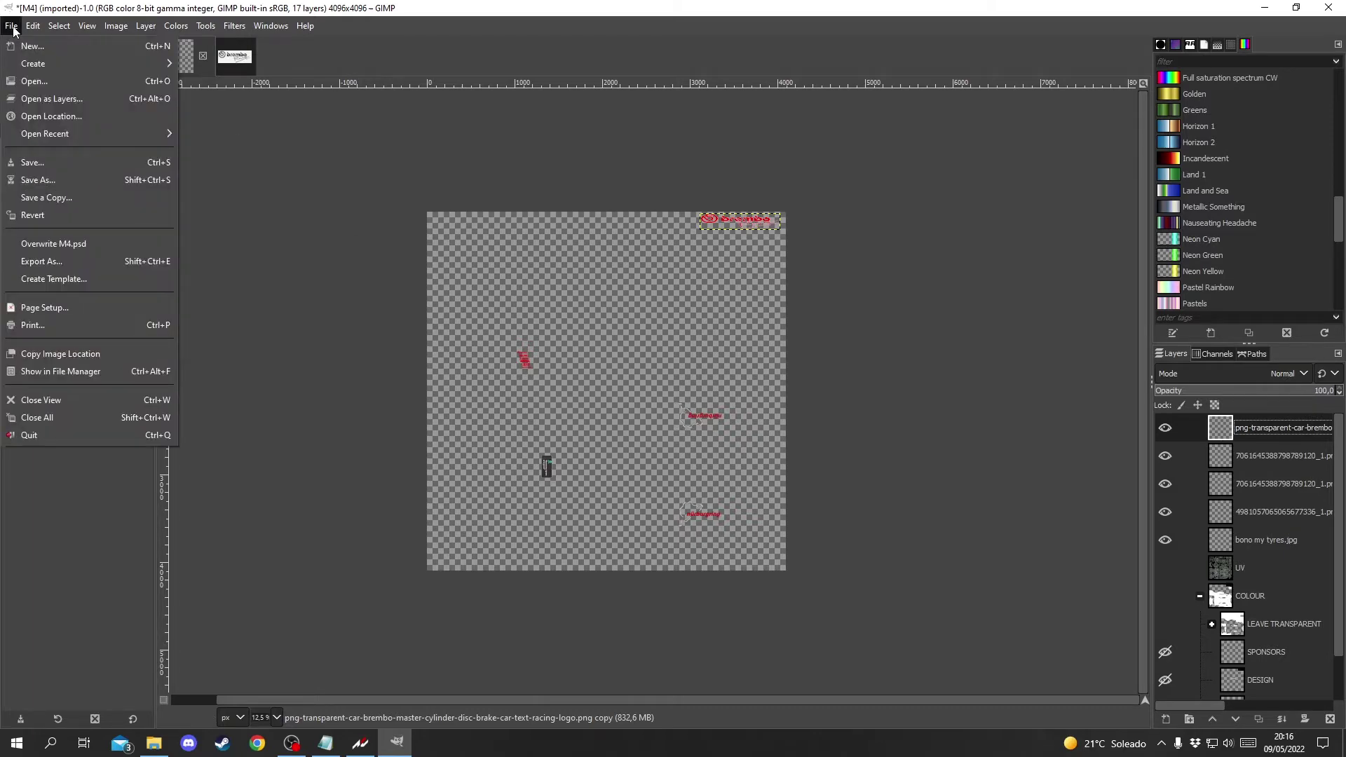
click(70, 262)
click(330, 412)
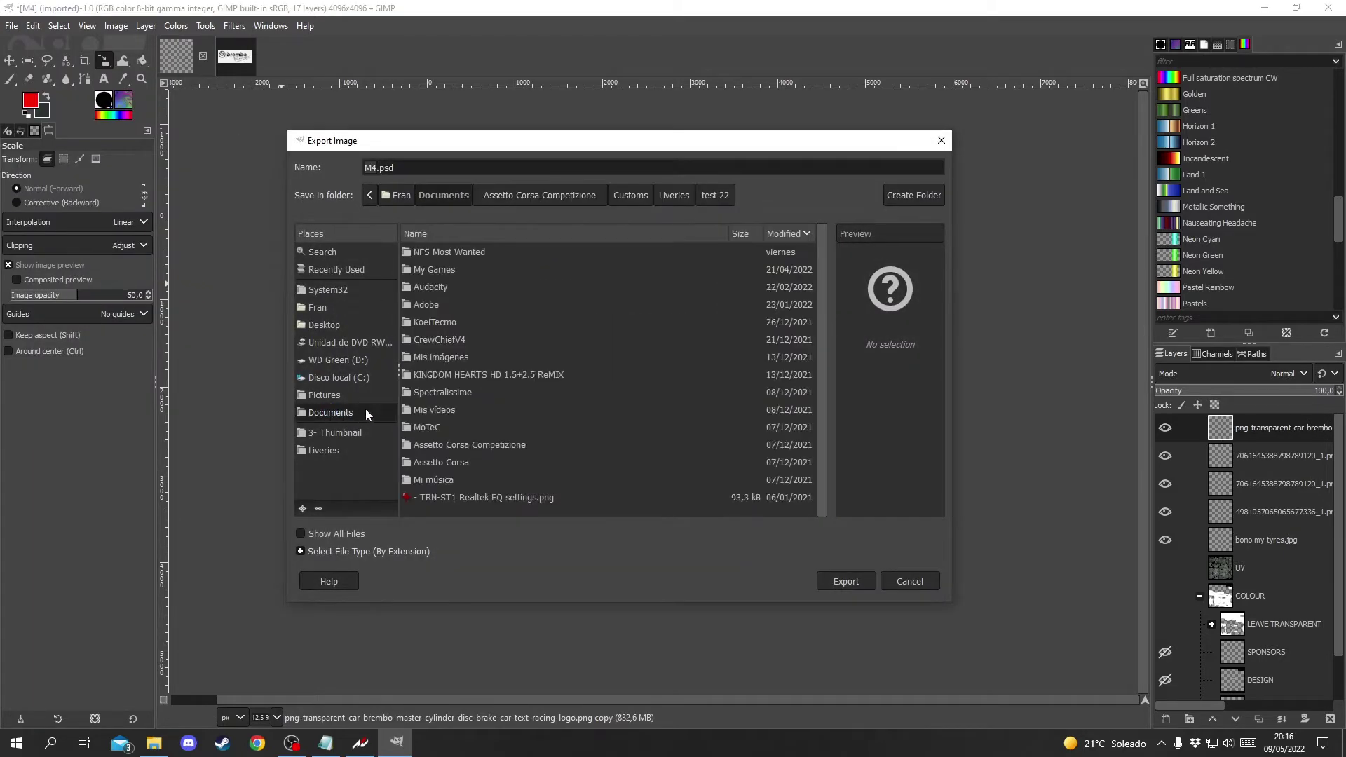
double_click(453, 445)
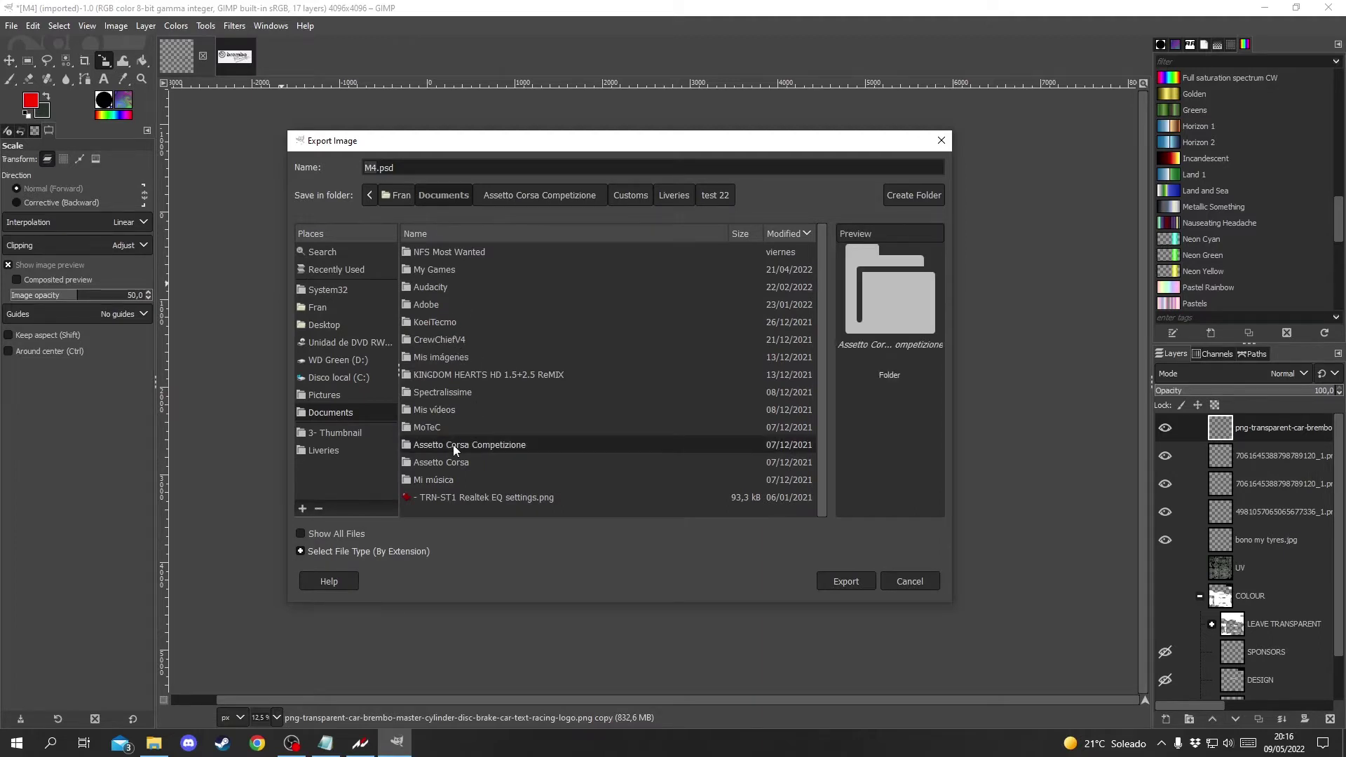
double_click(436, 251)
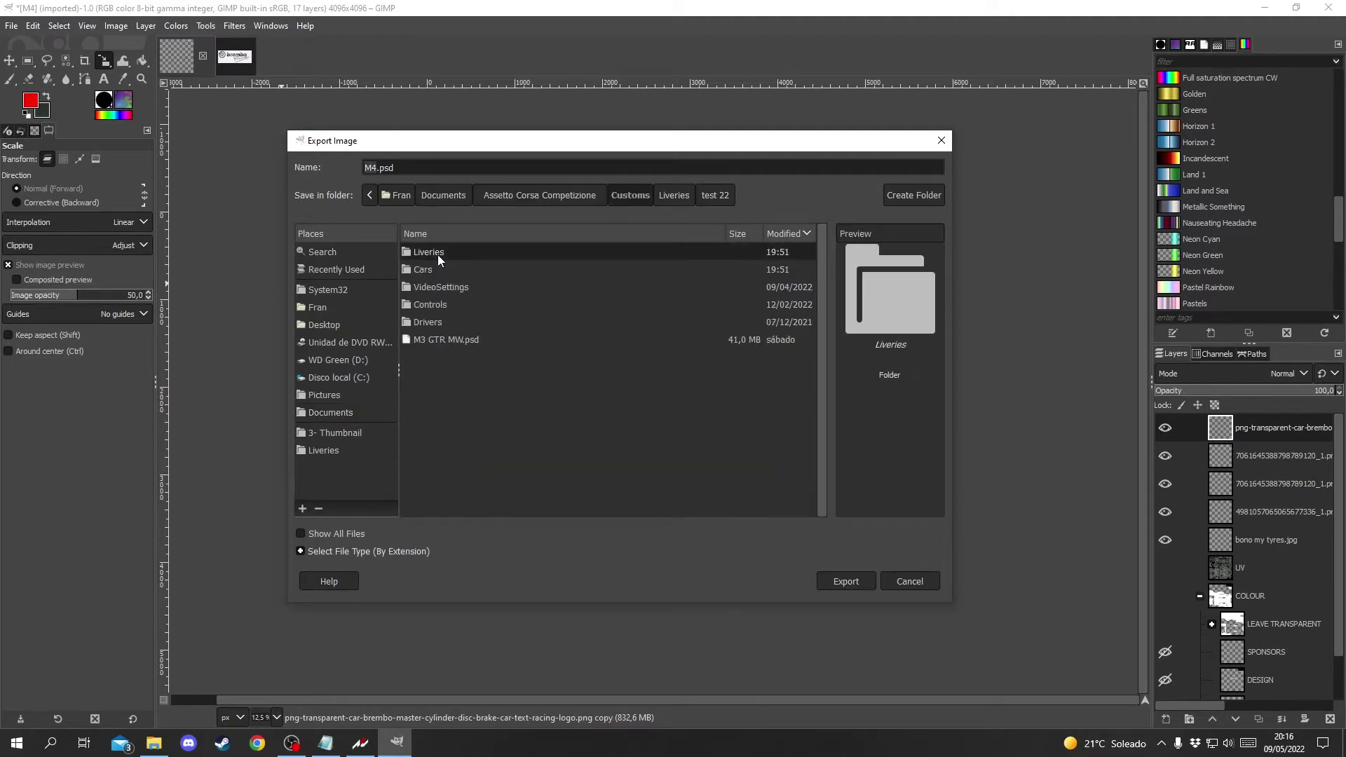
double_click(437, 254)
double_click(428, 252)
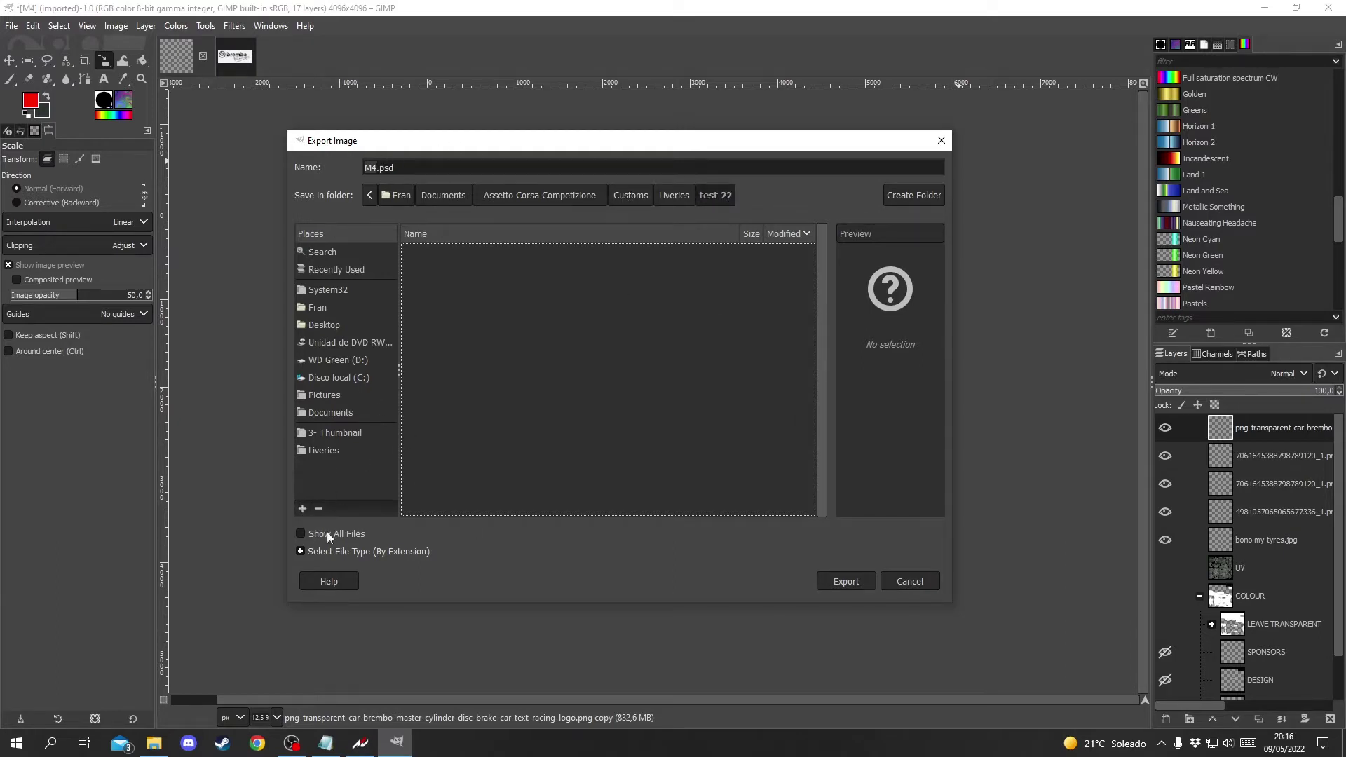
click(302, 509)
Step: Export the sponsor logos as sponsors.png with a reduced PNG compression level
drag(492, 170, 315, 169)
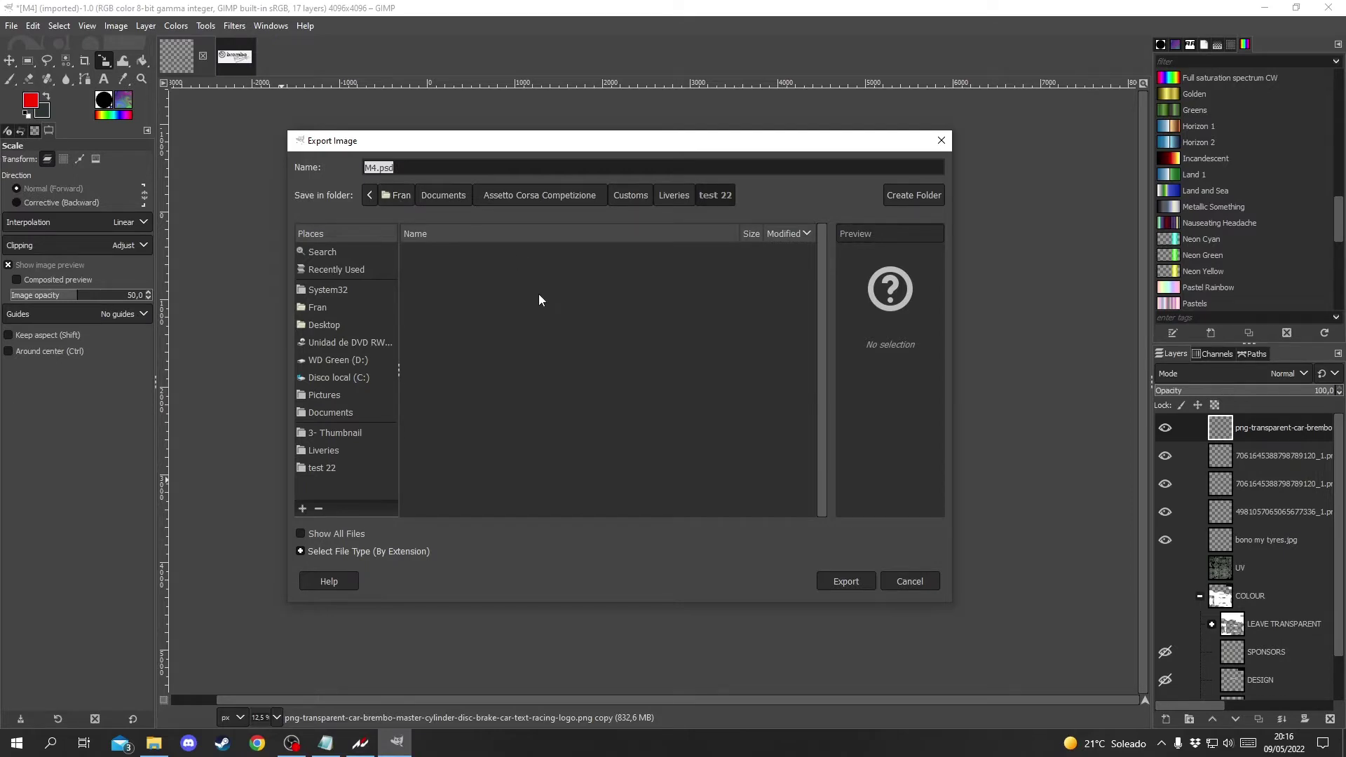
text(sponsors.png)
click(834, 582)
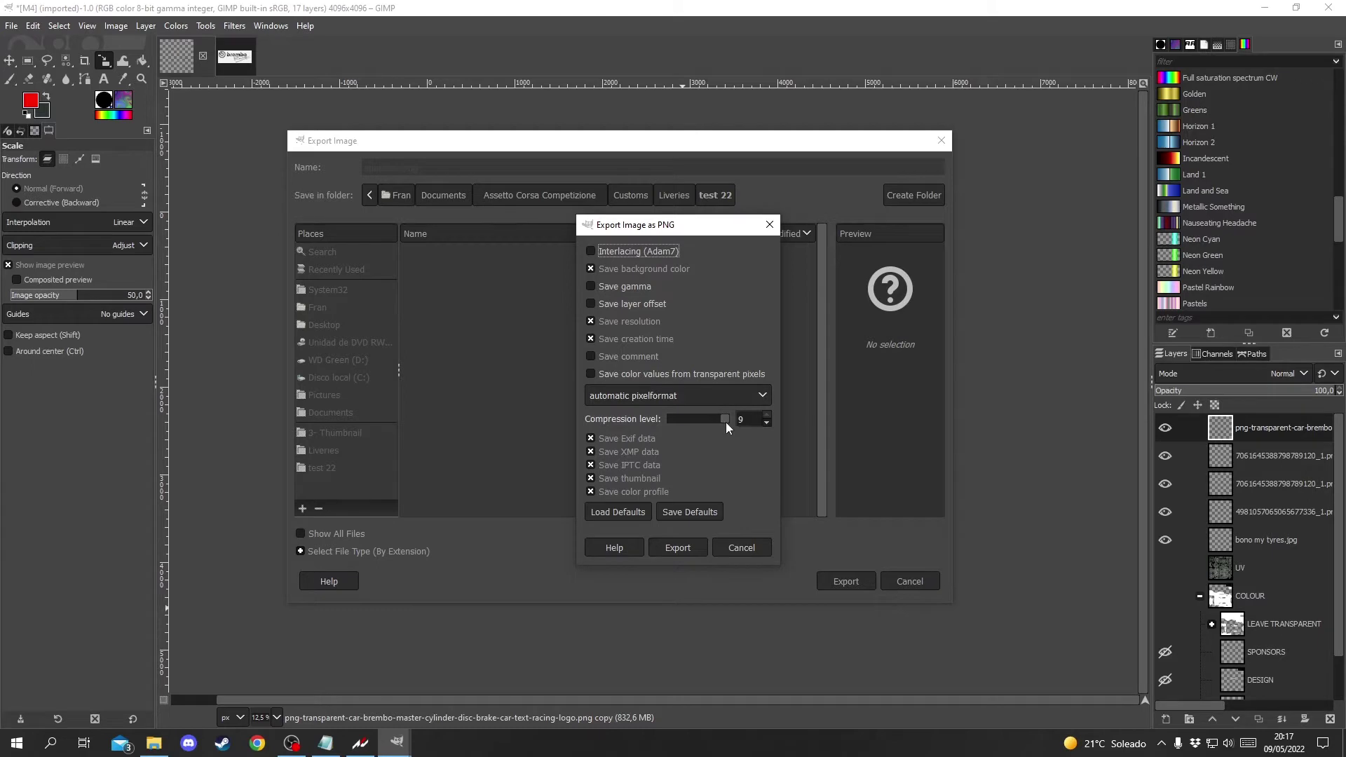
drag(725, 422, 586, 410)
click(767, 415)
click(677, 552)
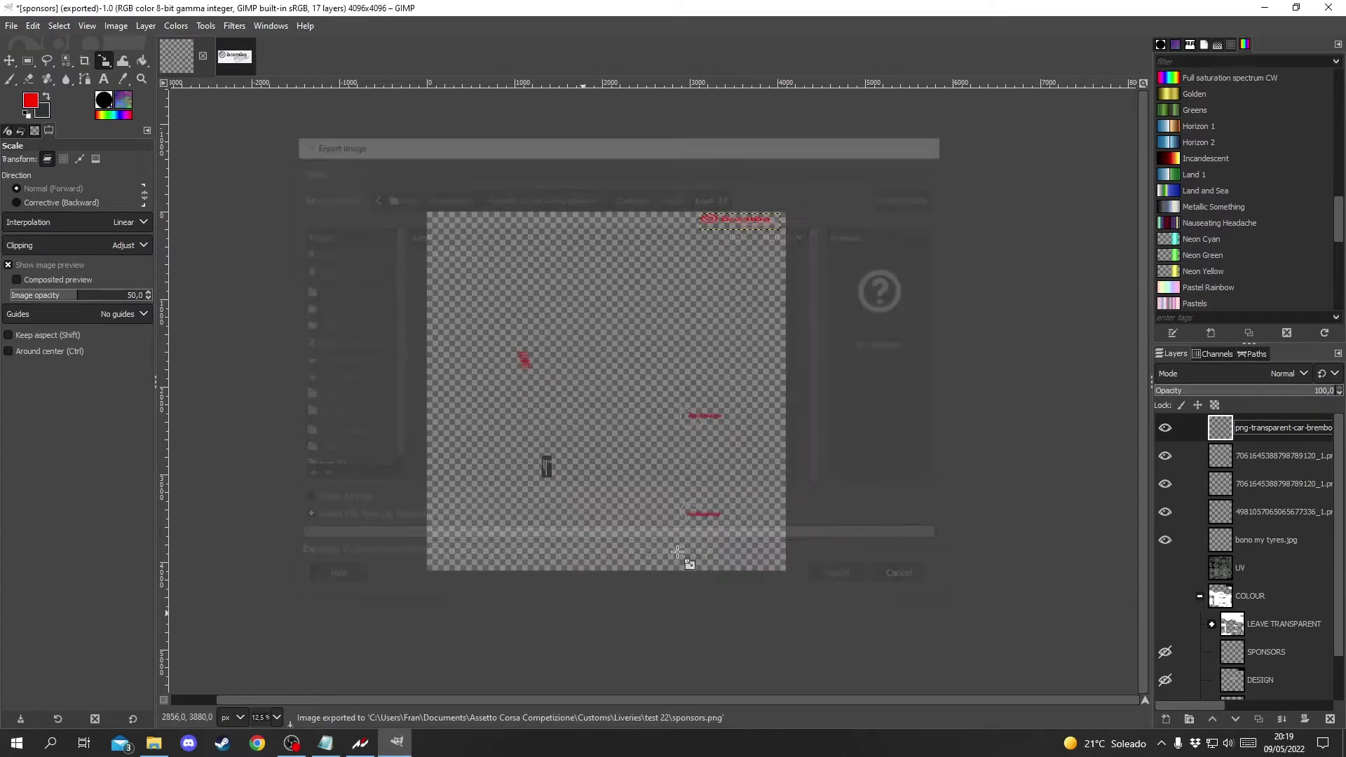
Step: Switch to File Explorer and check the exported sponsors.png in the test 22 livery folder
click(154, 743)
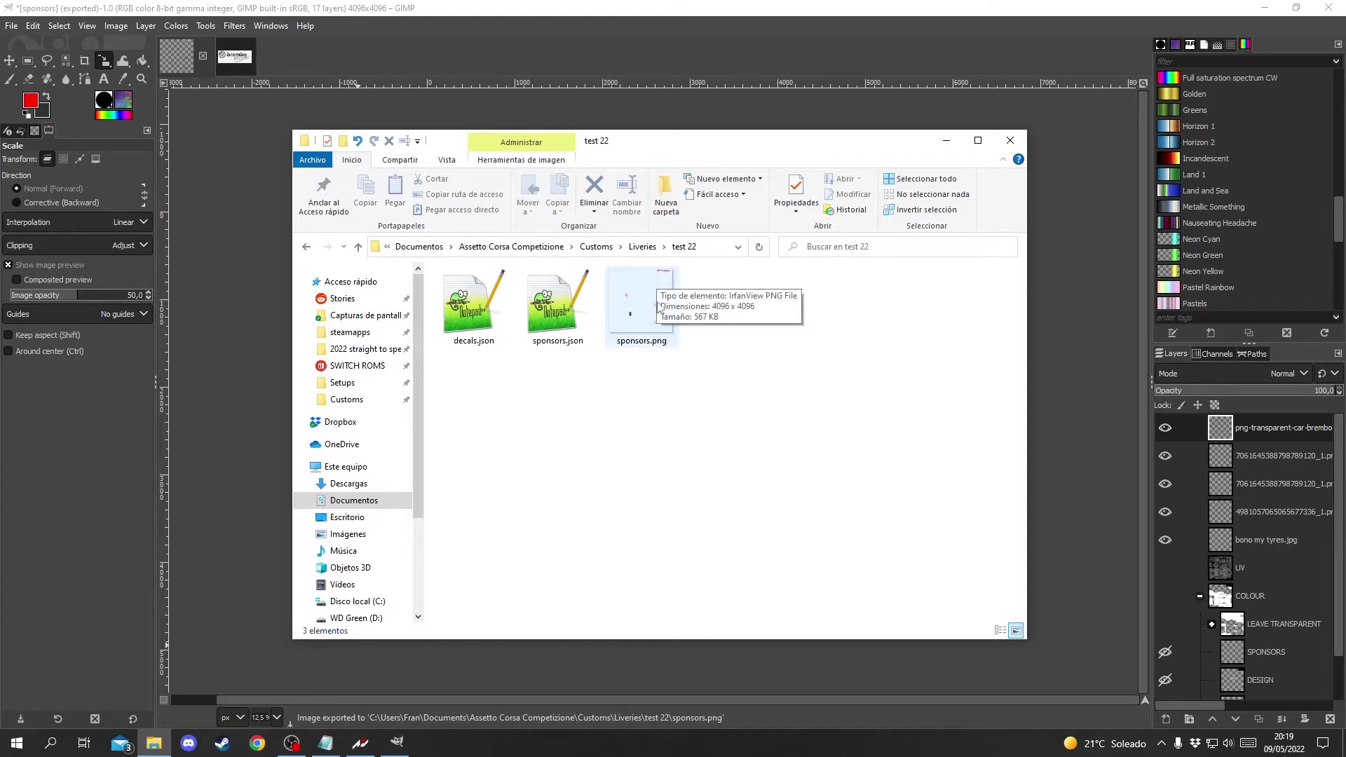
mouse_move(663, 327)
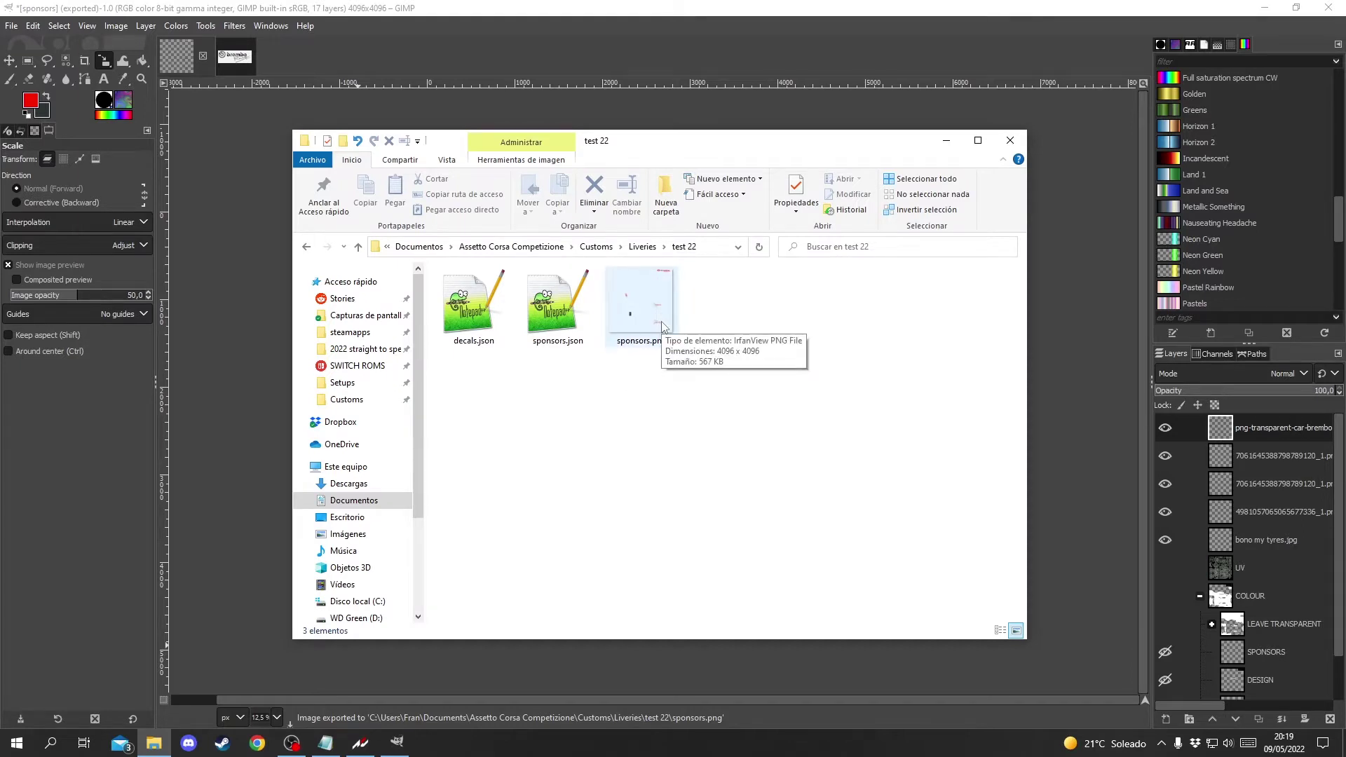
Step: Switch to Assetto Corsa Competizione, reload the test 22 BMW M4 GT3 by selecting another car and returning, and inspect its sponsors from both sides
click(396, 742)
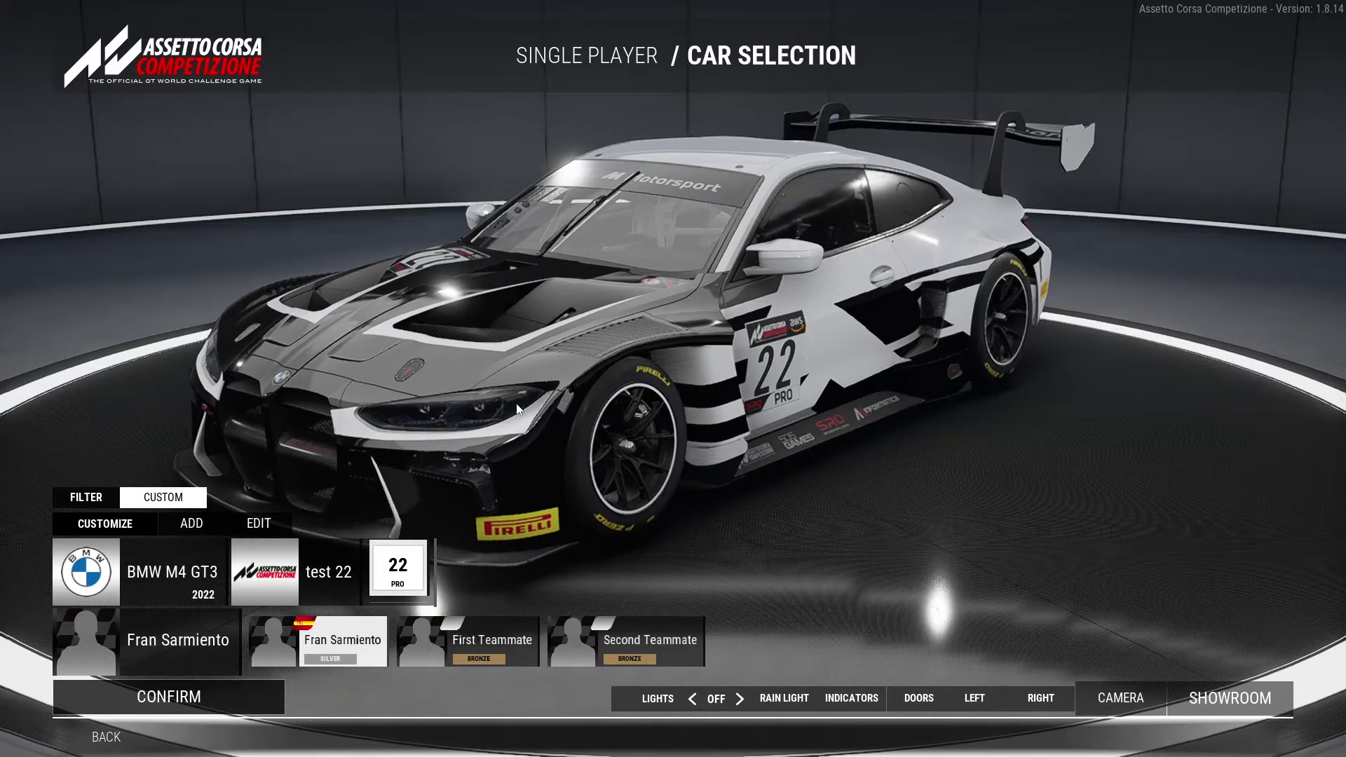
drag(503, 388, 583, 400)
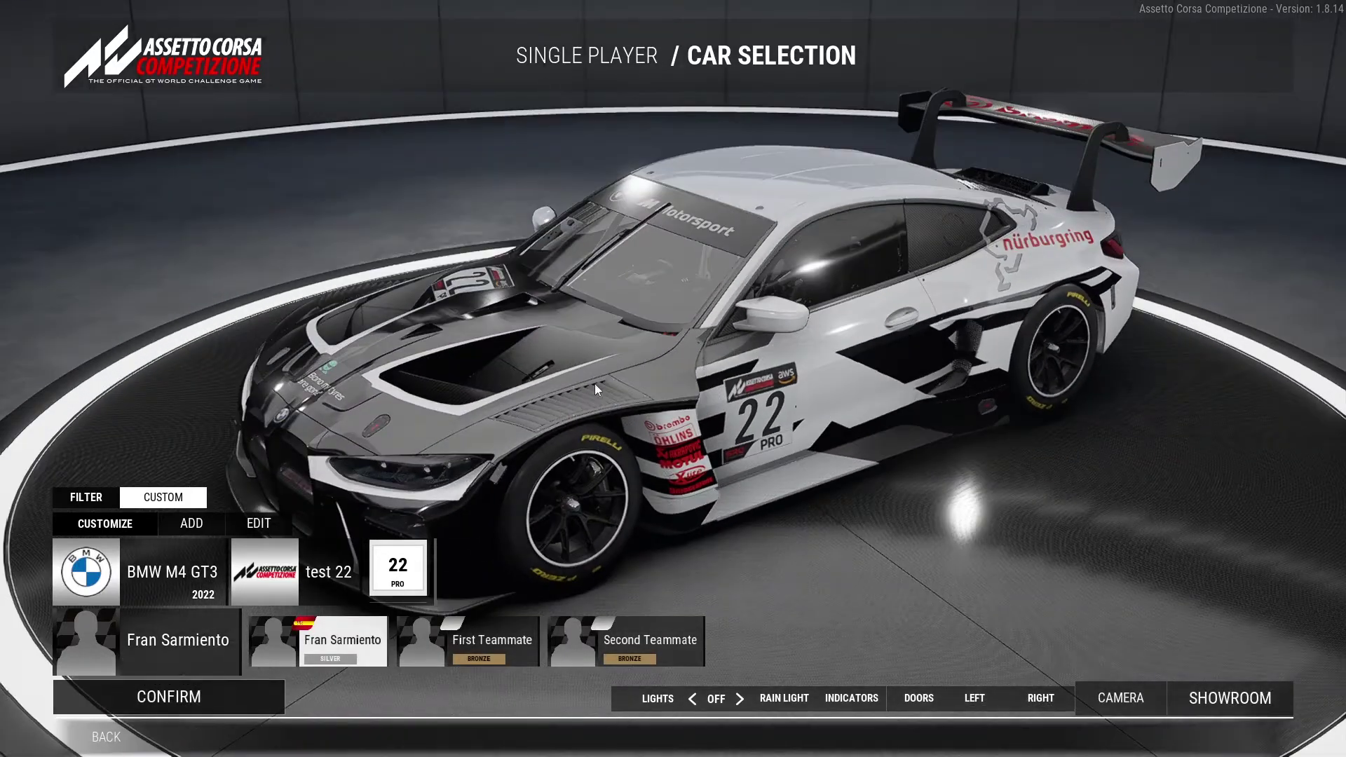
click(412, 589)
click(411, 591)
click(492, 409)
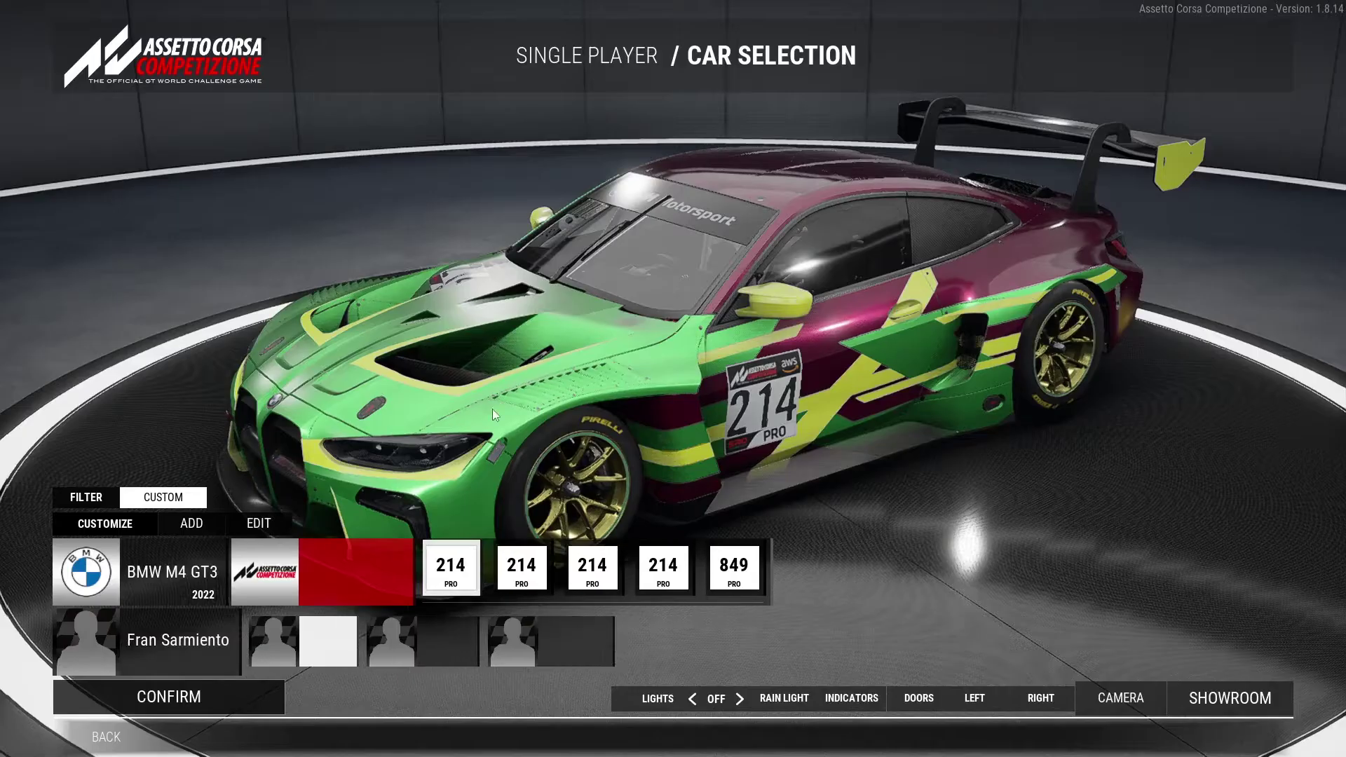
click(659, 451)
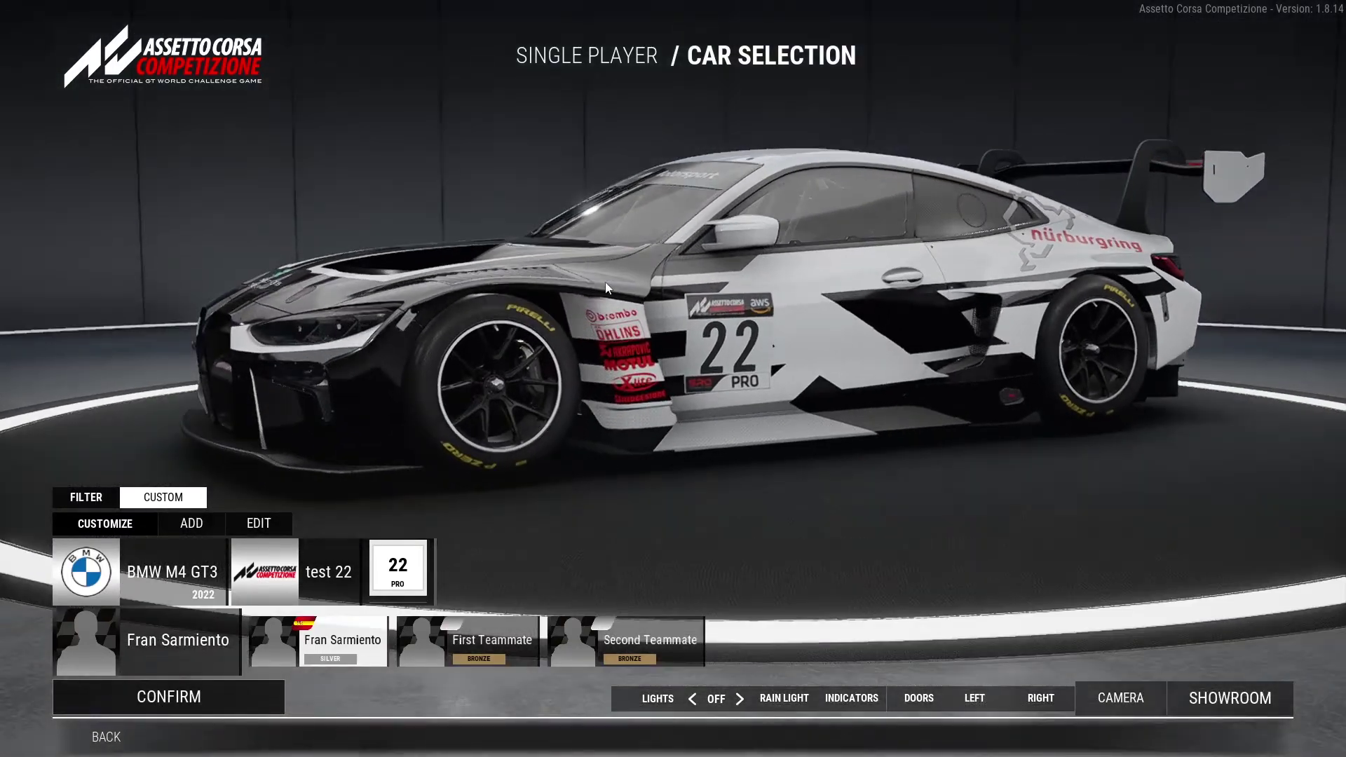
drag(611, 322, 303, 285)
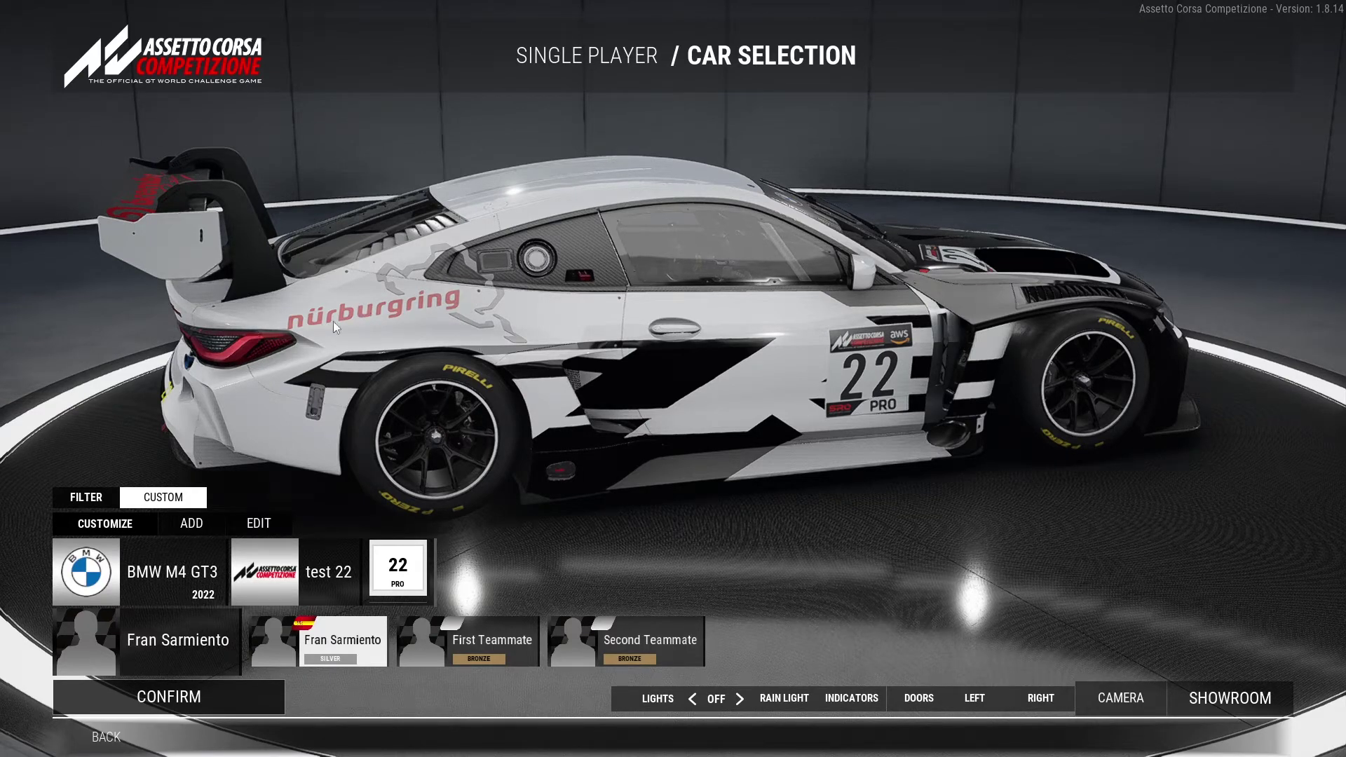
Step: Examine the BMW M4 GT3 custom livery from the front and both sides of the car
drag(346, 310, 954, 319)
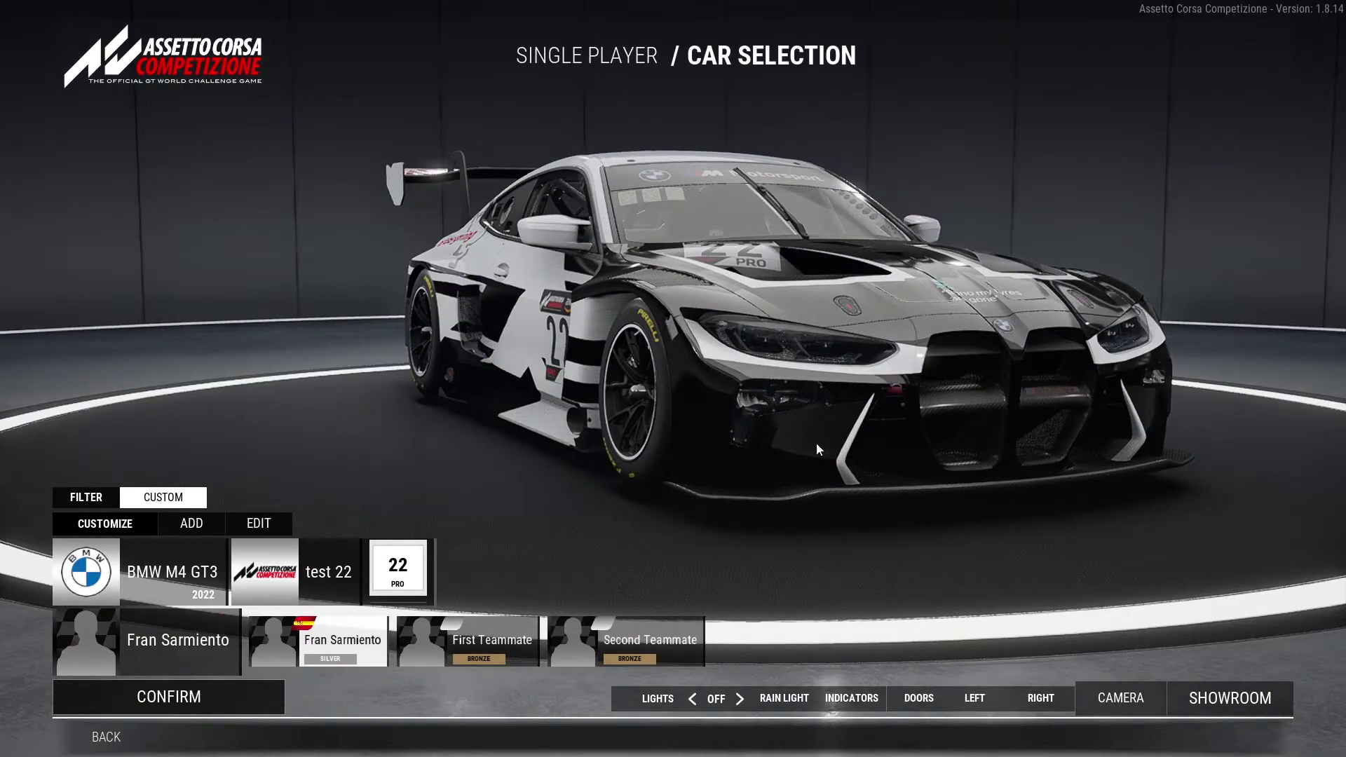
drag(816, 443, 645, 446)
drag(543, 446, 444, 347)
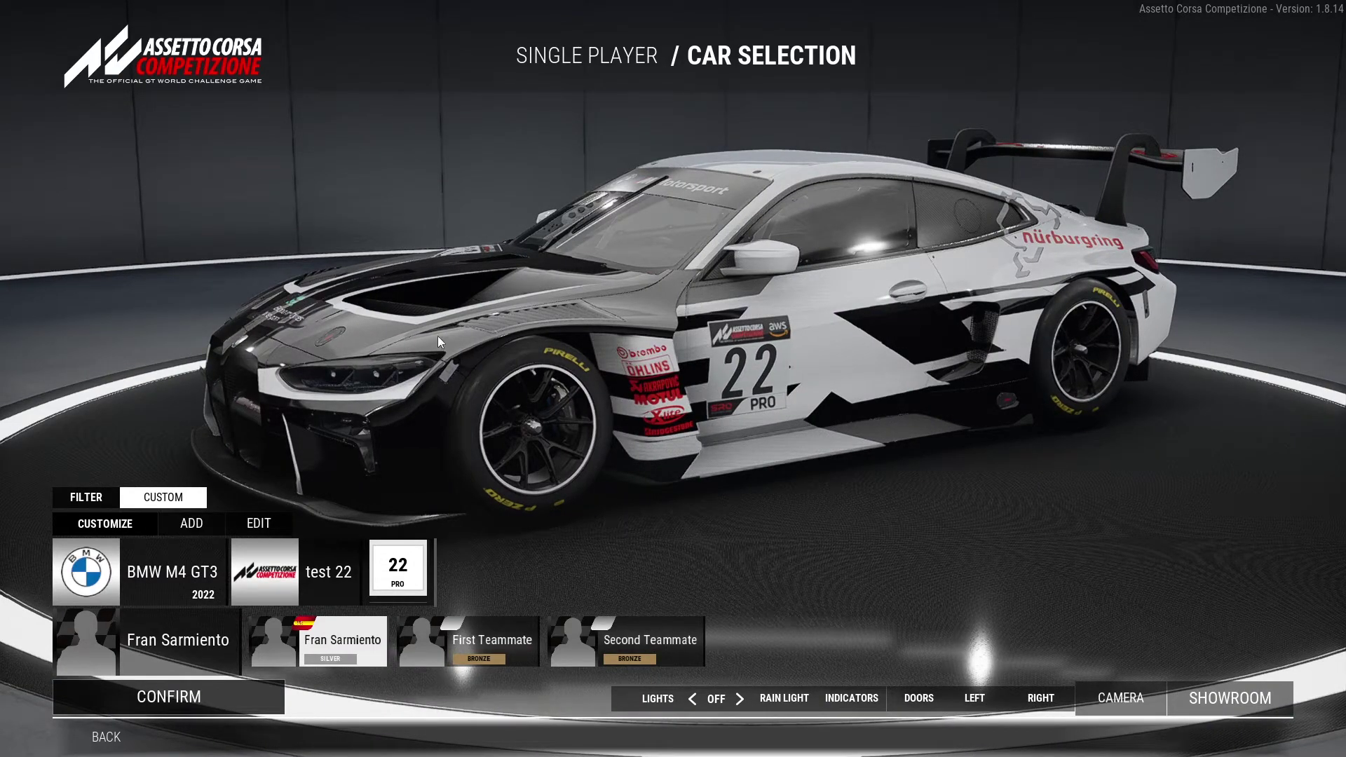
Step: Switch to GIMP and open 40626769.jpg as a layer in the sponsors image
key(alt+Tab)
key(alt+Tab)
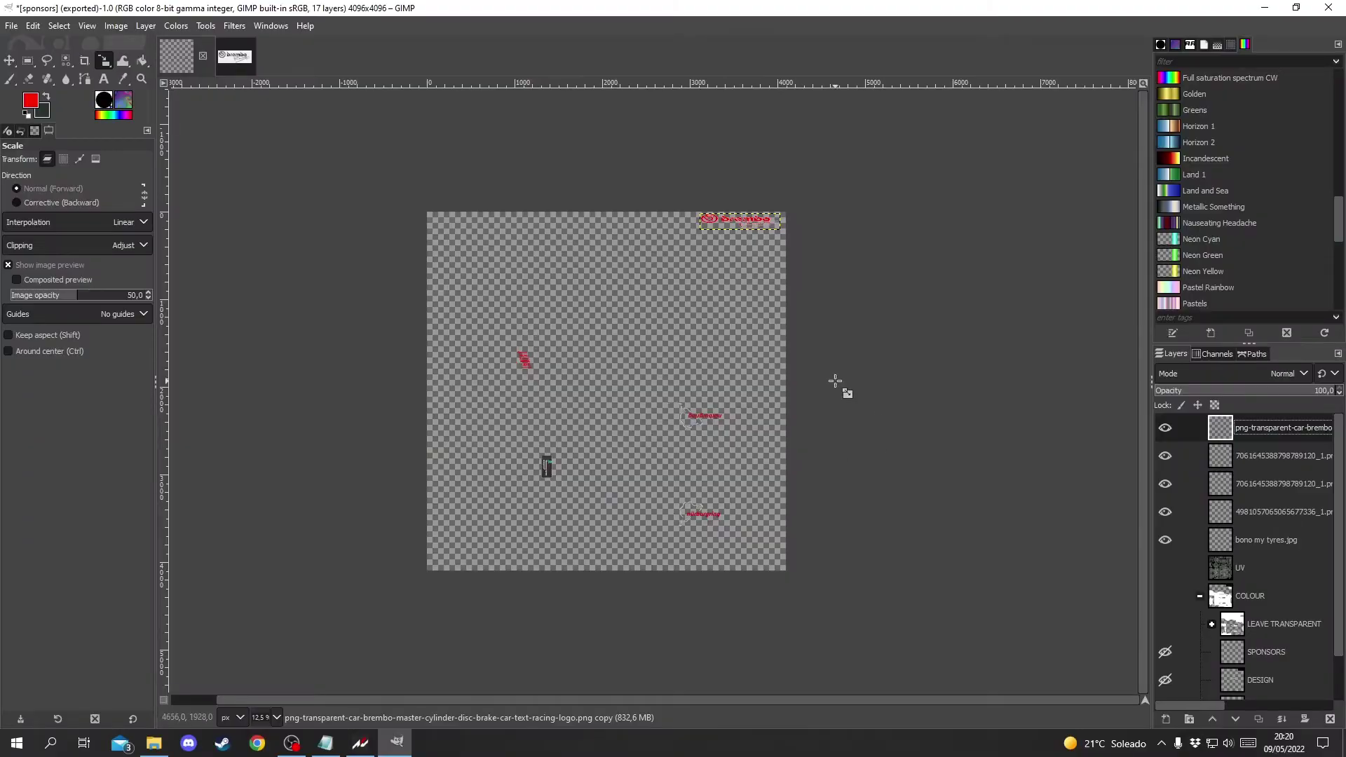
click(11, 25)
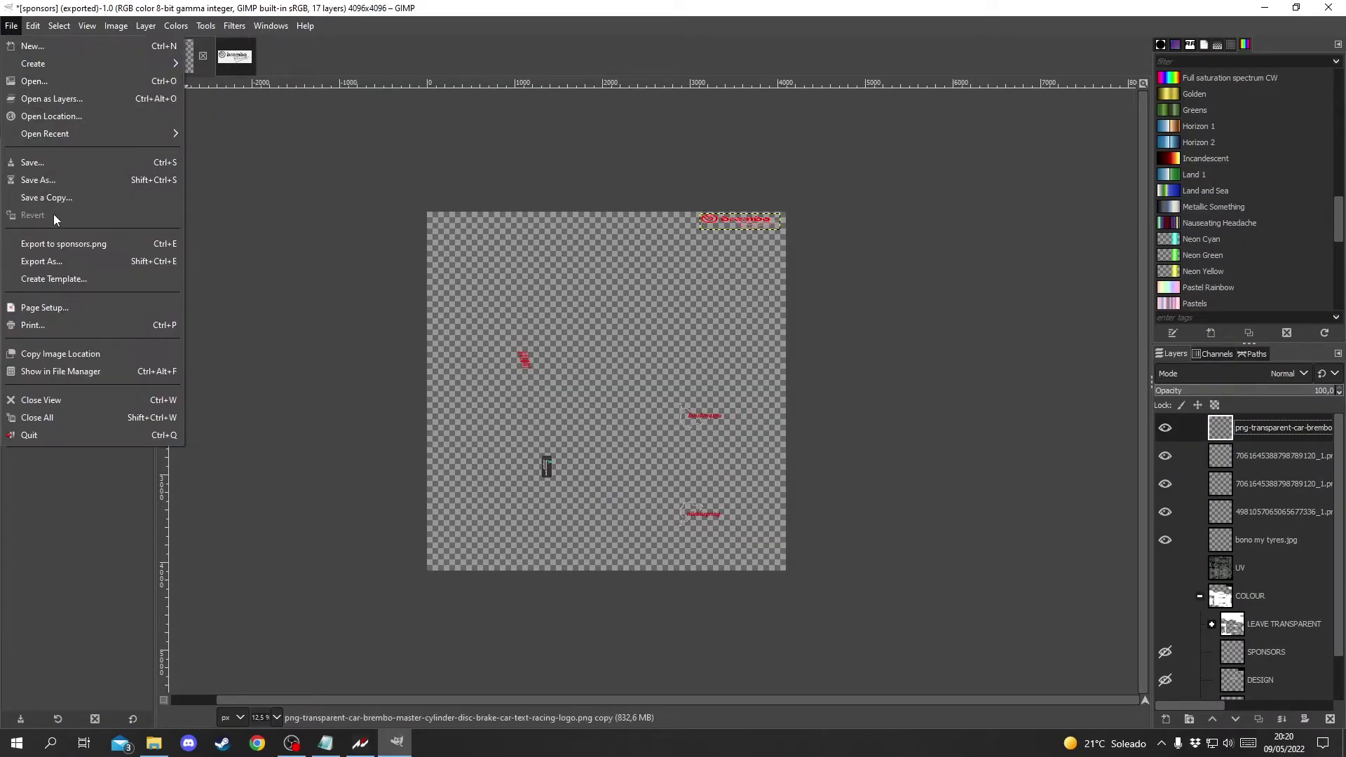
click(35, 99)
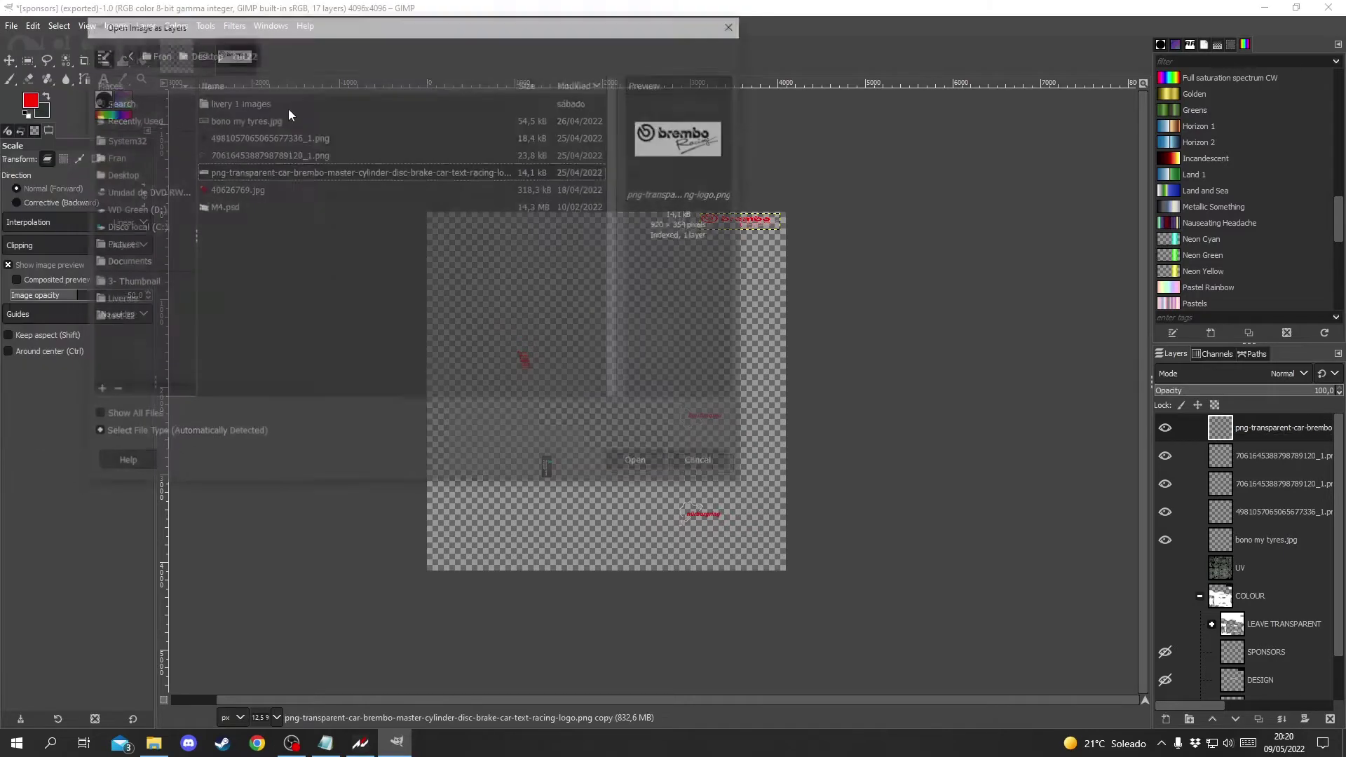
double_click(219, 144)
key(grave)
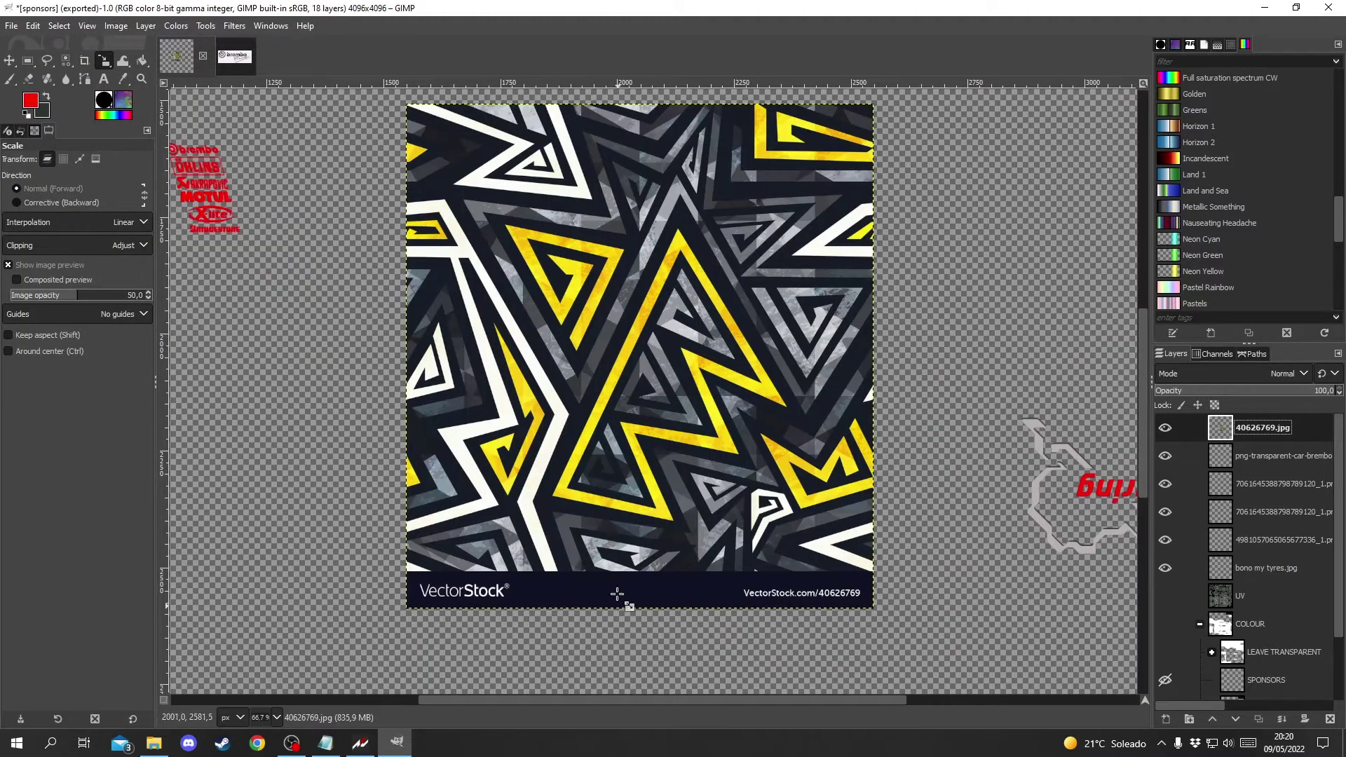
Step: Make a rectangular selection of about 1095 × 1015 px around the pattern, leaving out the VectorStock strip
click(28, 61)
drag(392, 98, 905, 579)
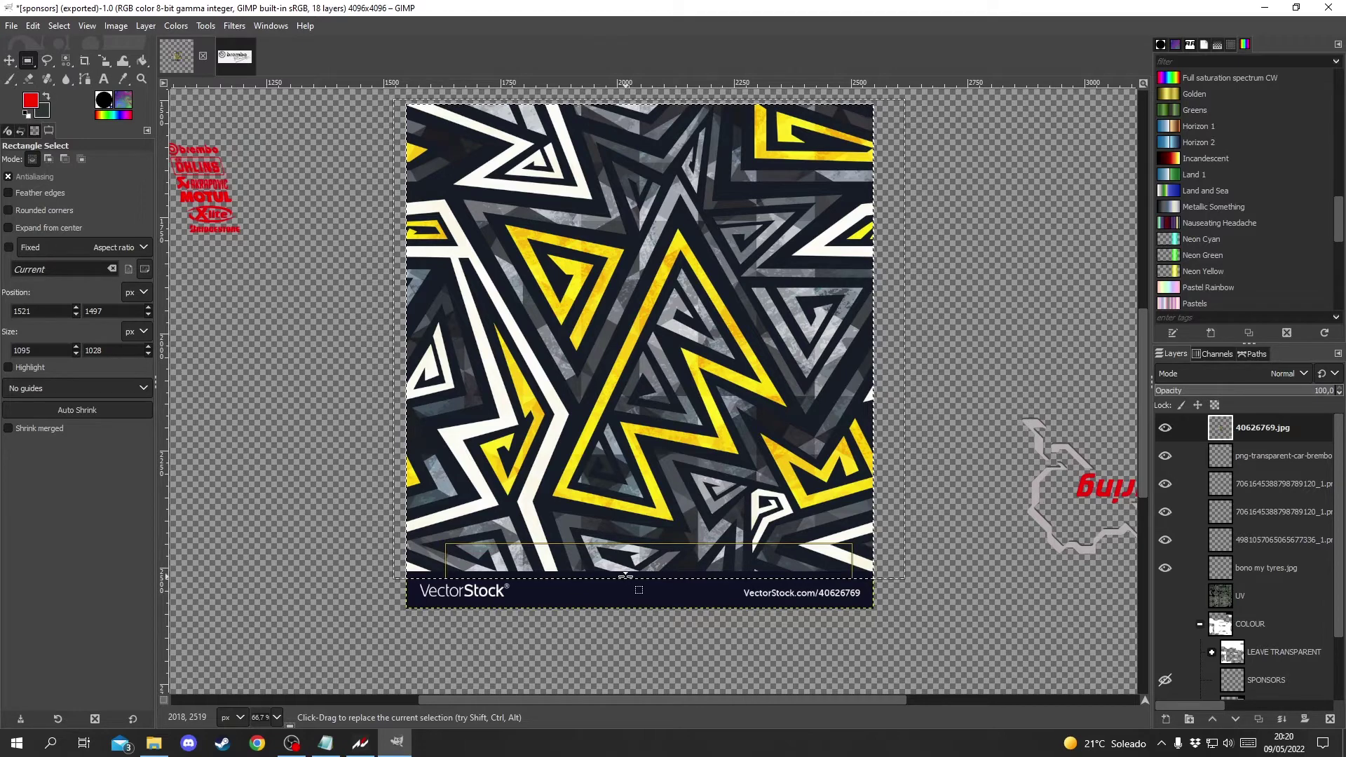
scroll(626, 577, up, 3)
drag(618, 563, 617, 544)
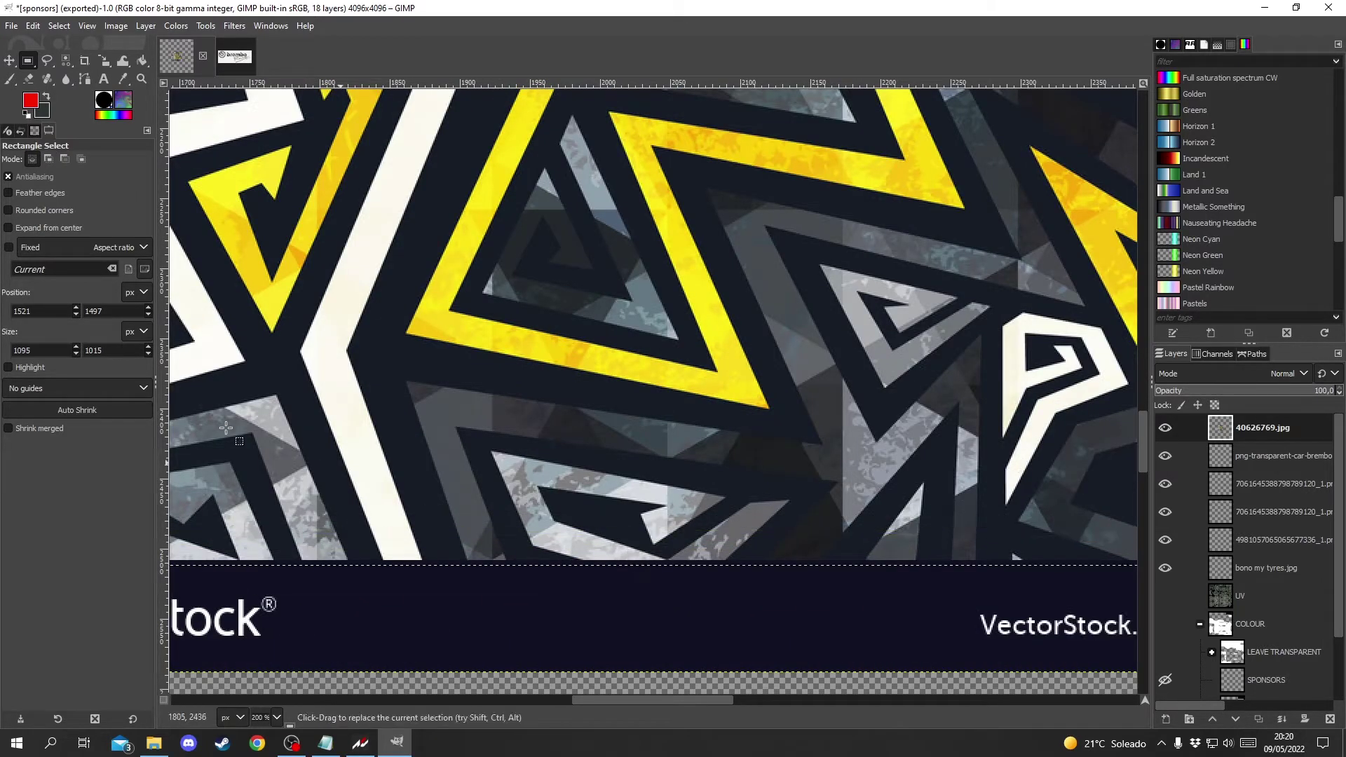
Step: Set the selection's height to 1011 px so it ends at the upper edge of the VectorStock strip
click(146, 355)
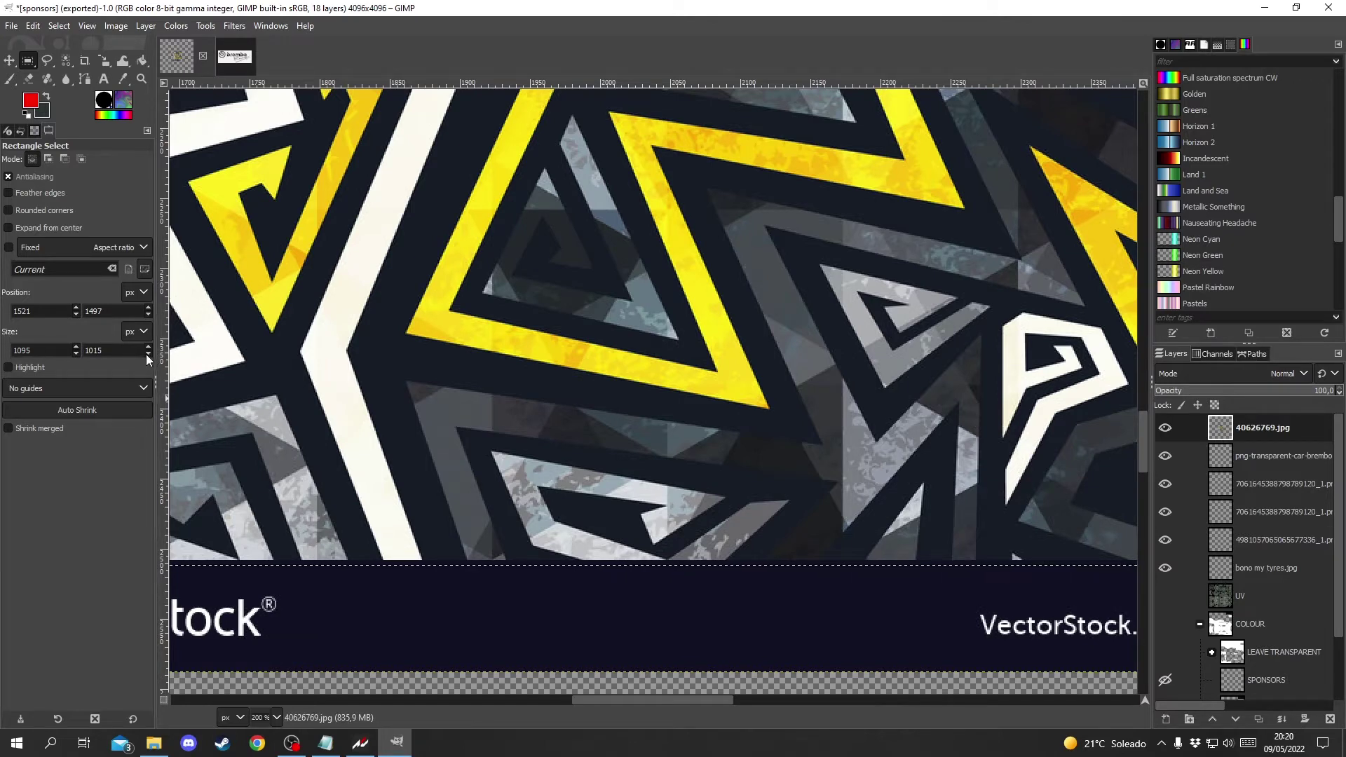
click(146, 355)
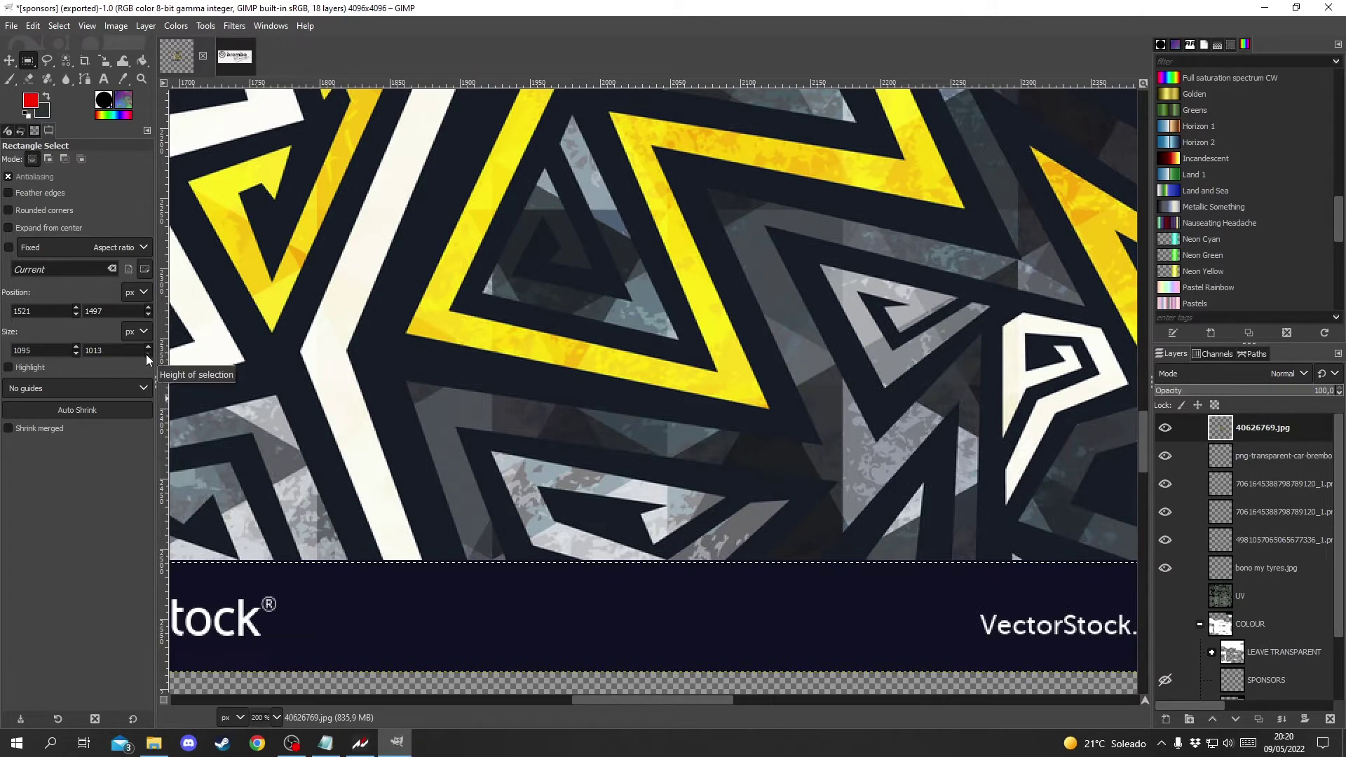
click(146, 354)
click(146, 354)
click(147, 355)
click(147, 355)
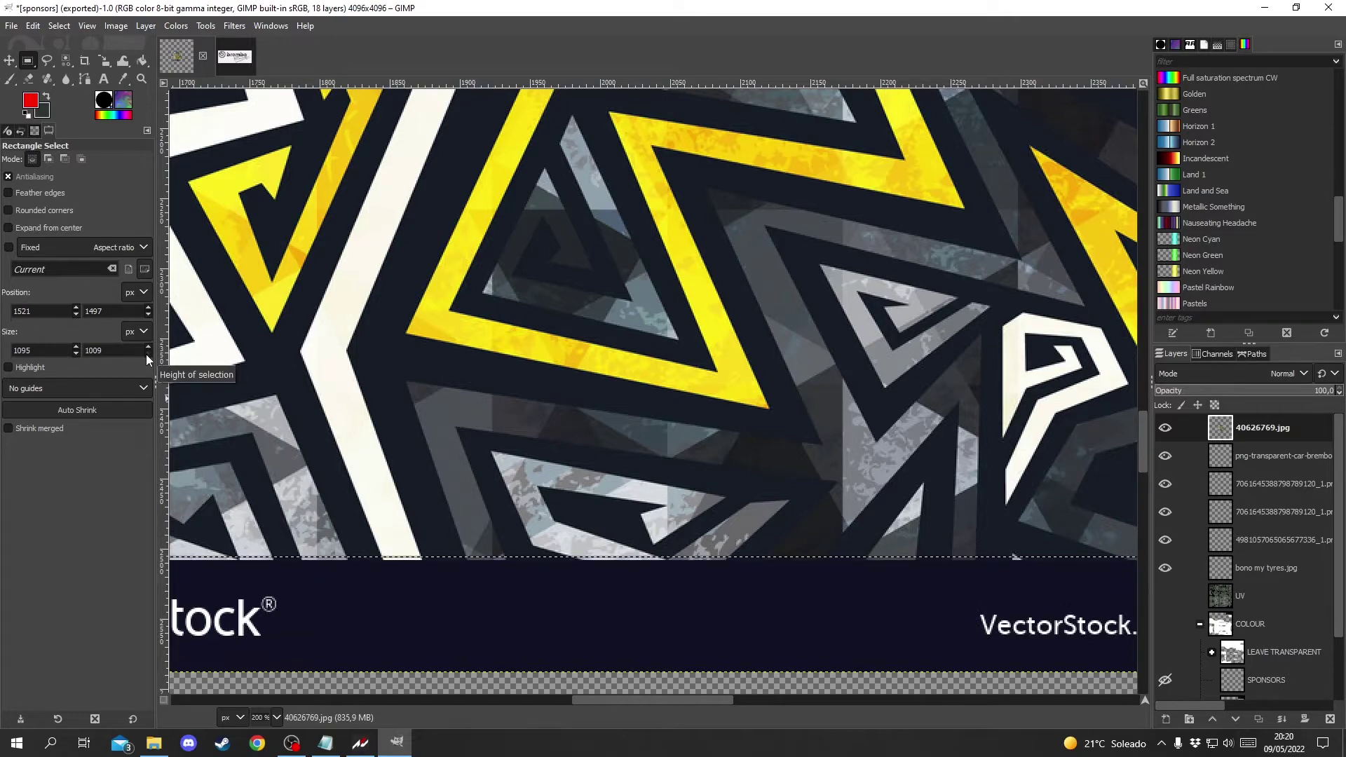
scroll(146, 355, up, 2)
scroll(429, 372, down, 4)
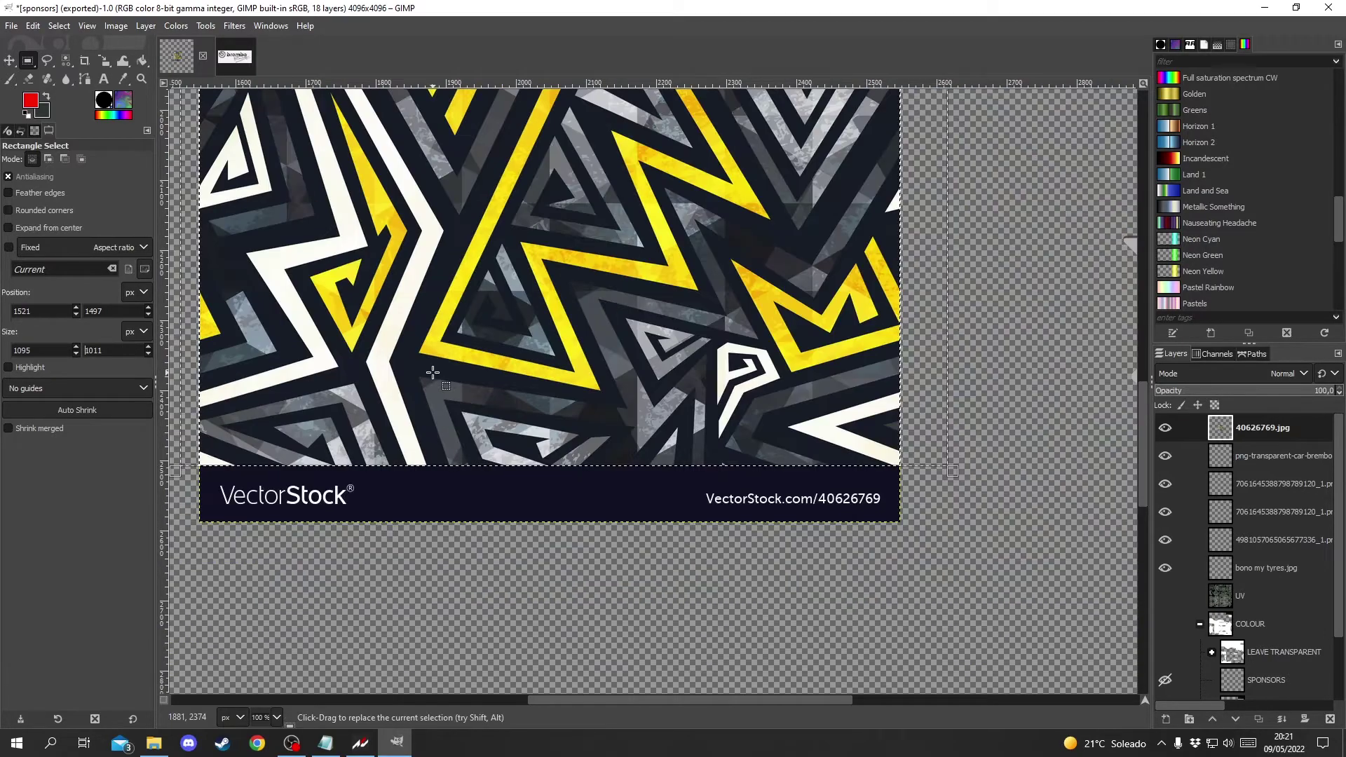
Step: Cut the selected pattern and paste it back in place as a floating selection
scroll(435, 368, up, 3)
scroll(437, 364, down, 1)
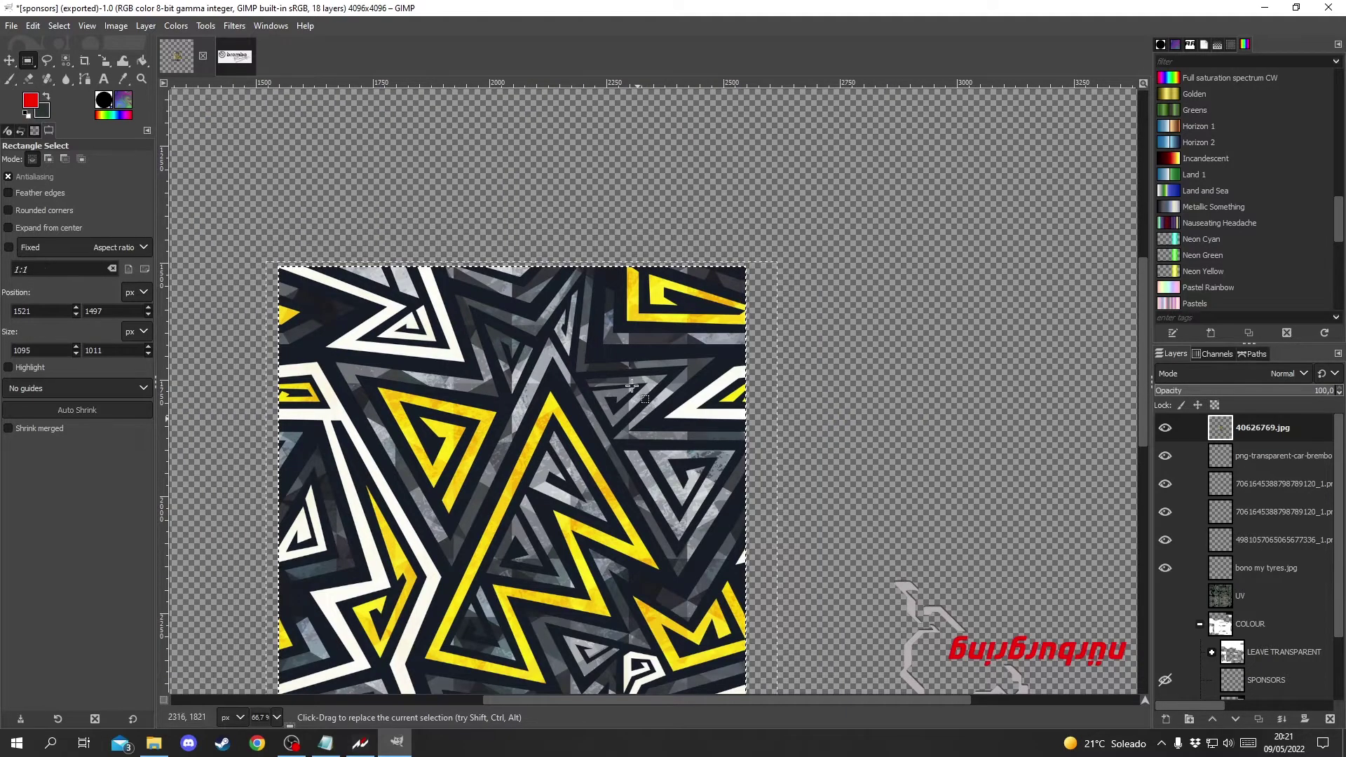
scroll(565, 452, down, 5)
scroll(520, 428, up, 3)
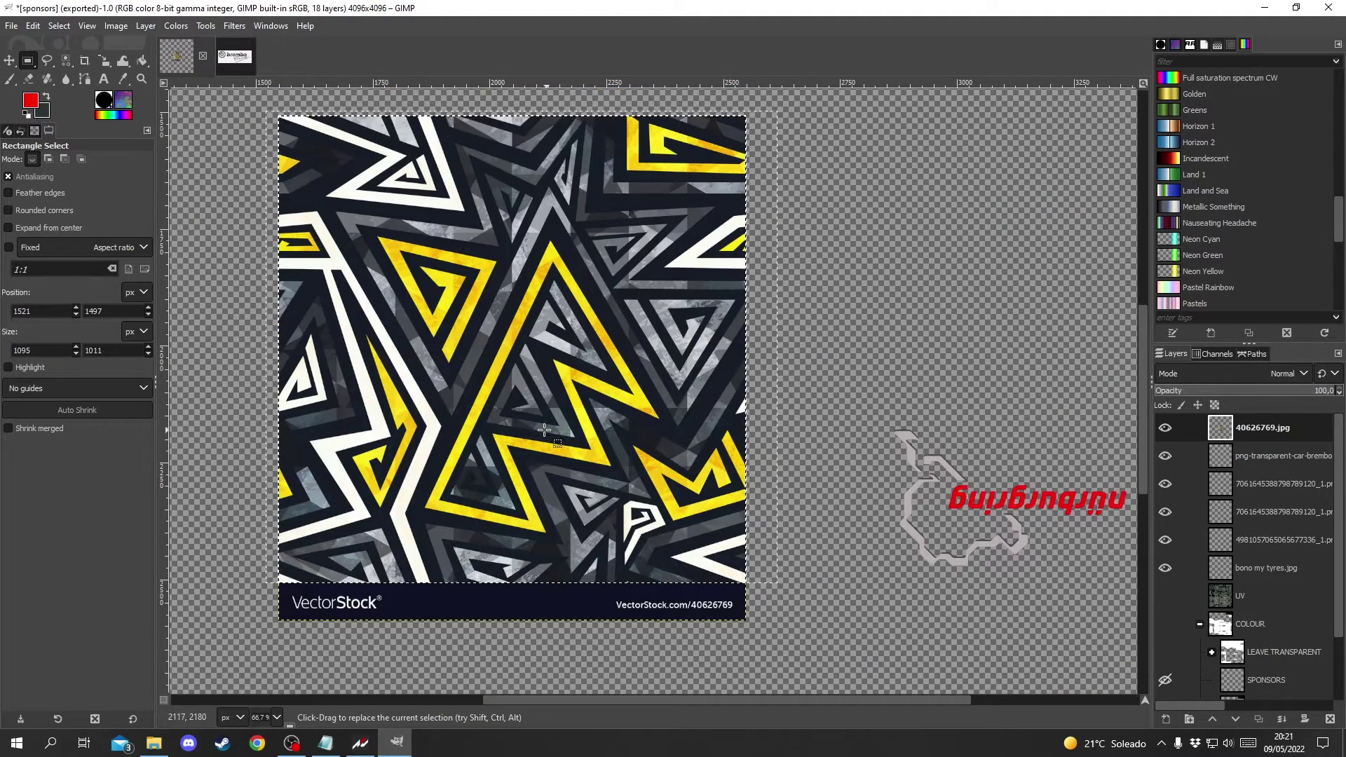
key(ctrl)
key(ctrl+x)
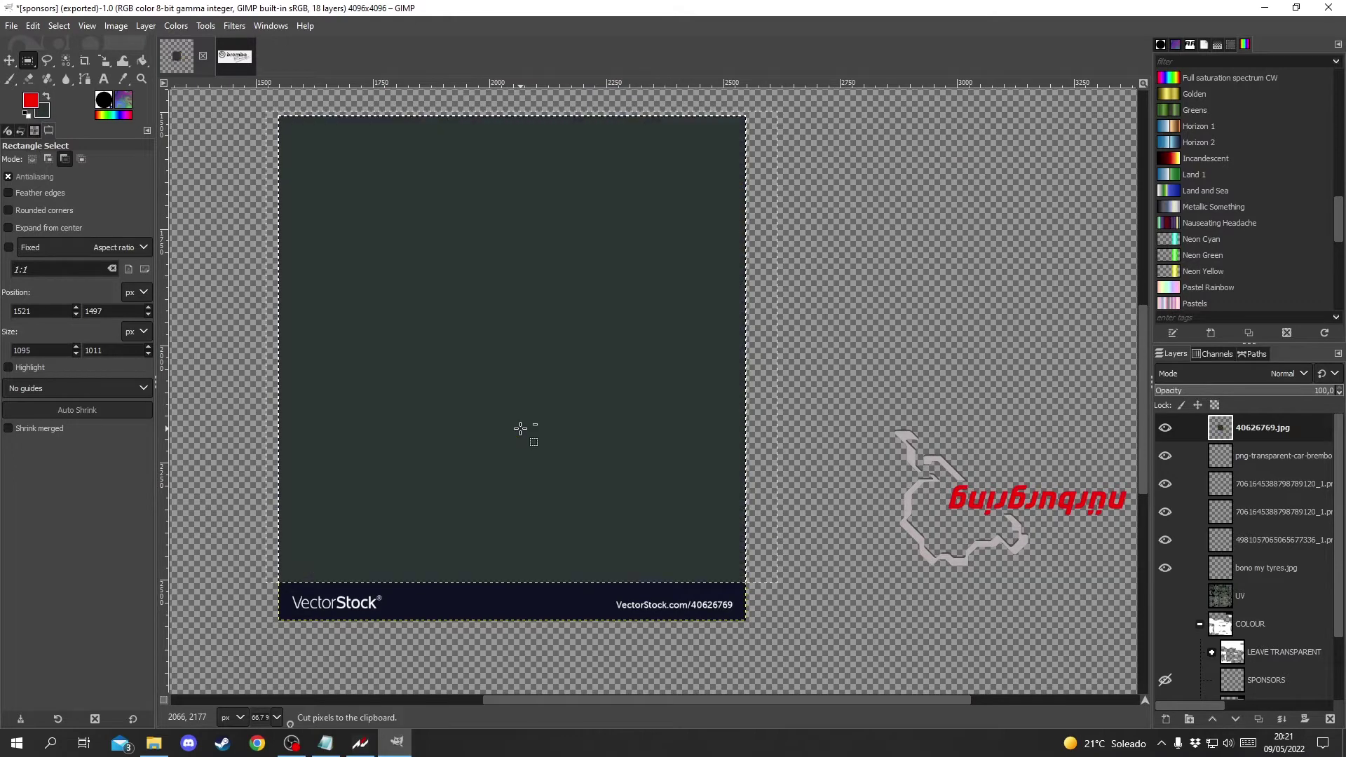
key(ctrl+v)
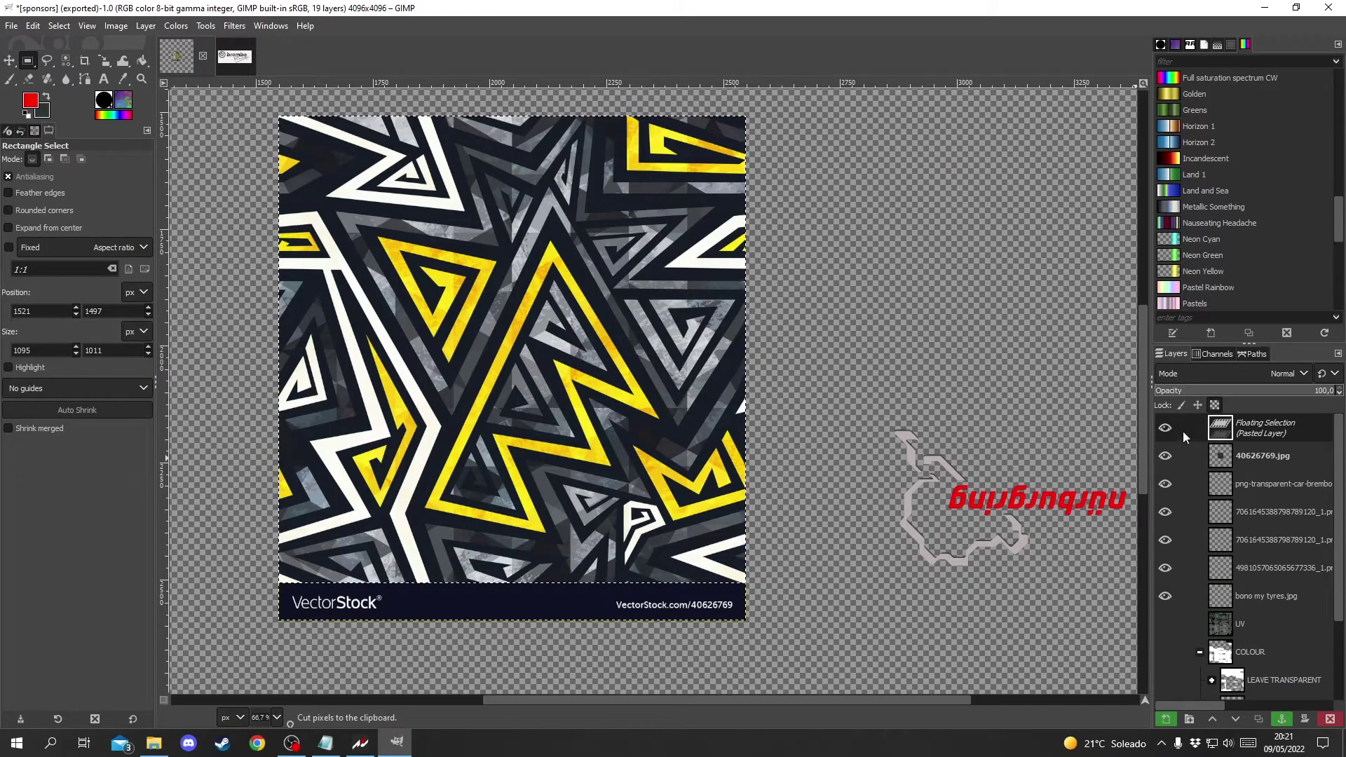
Step: Convert the floating pattern selection into a new layer
click(1272, 460)
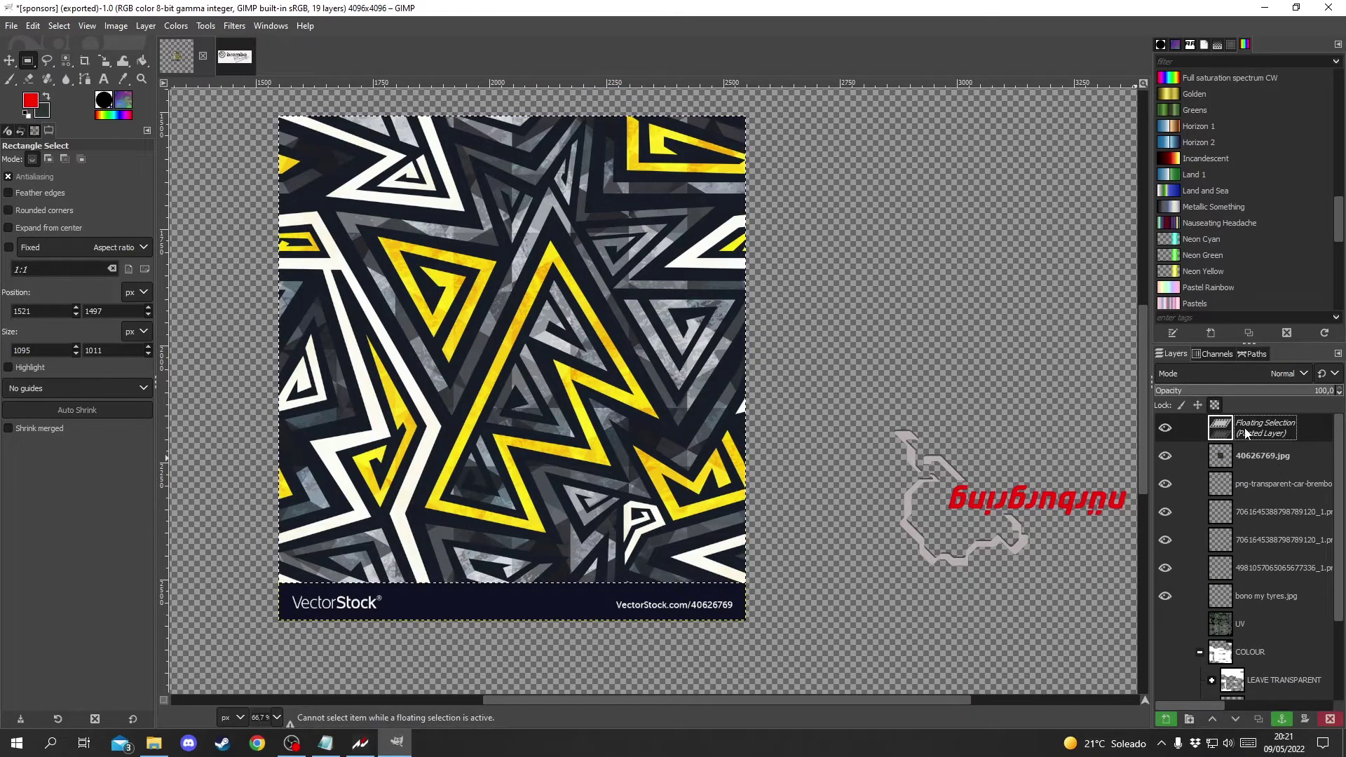
right_click(1255, 430)
click(1175, 111)
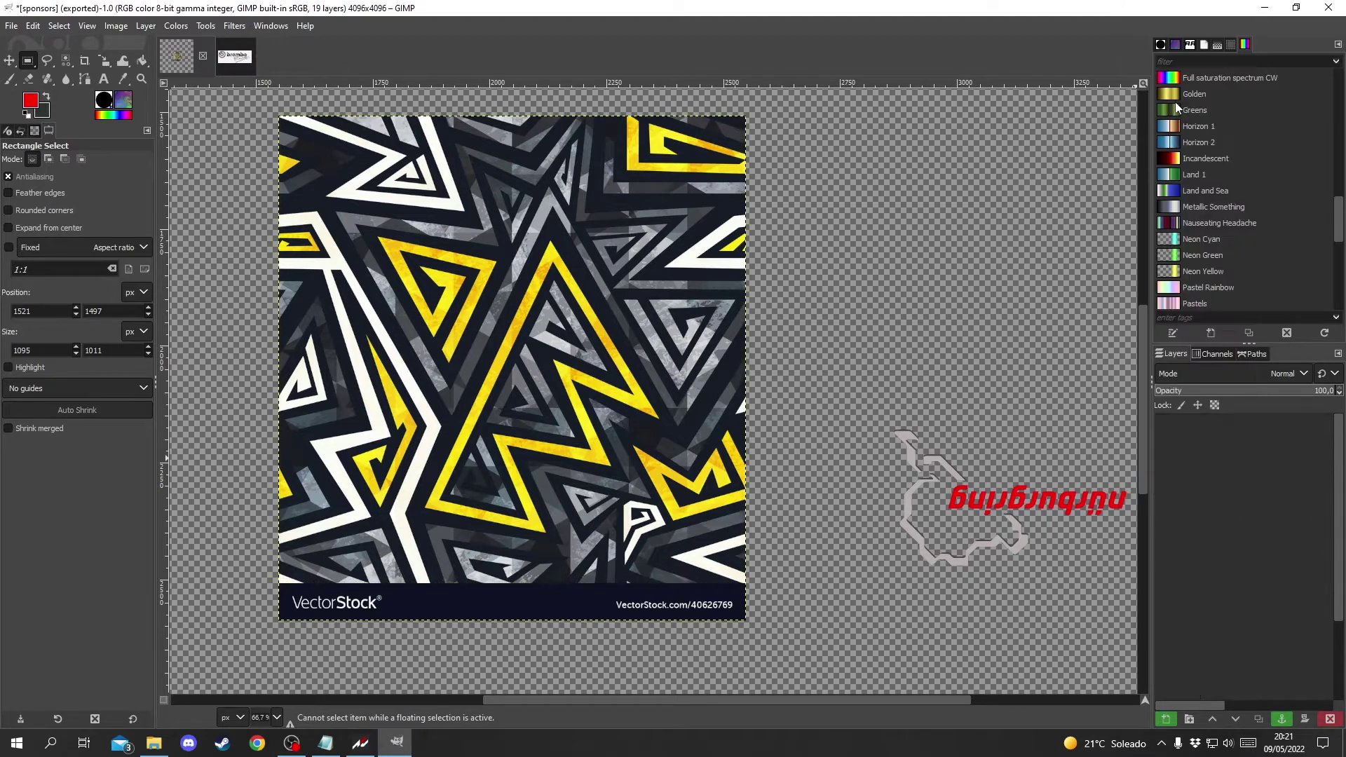
click(1165, 428)
click(1162, 426)
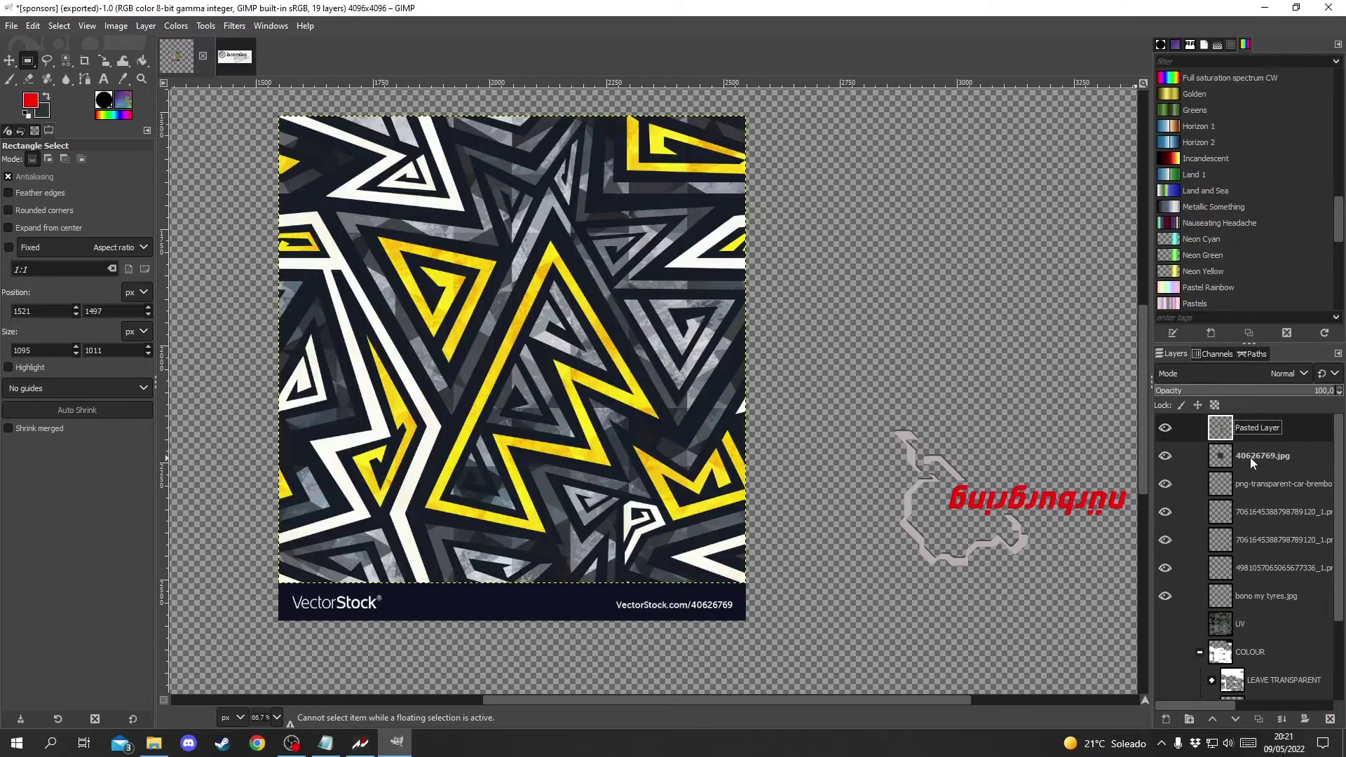
Step: Hide the pasted pattern, delete the leftover 40626769.jpg layer with the VectorStock strip, and show the pattern again
right_click(1251, 458)
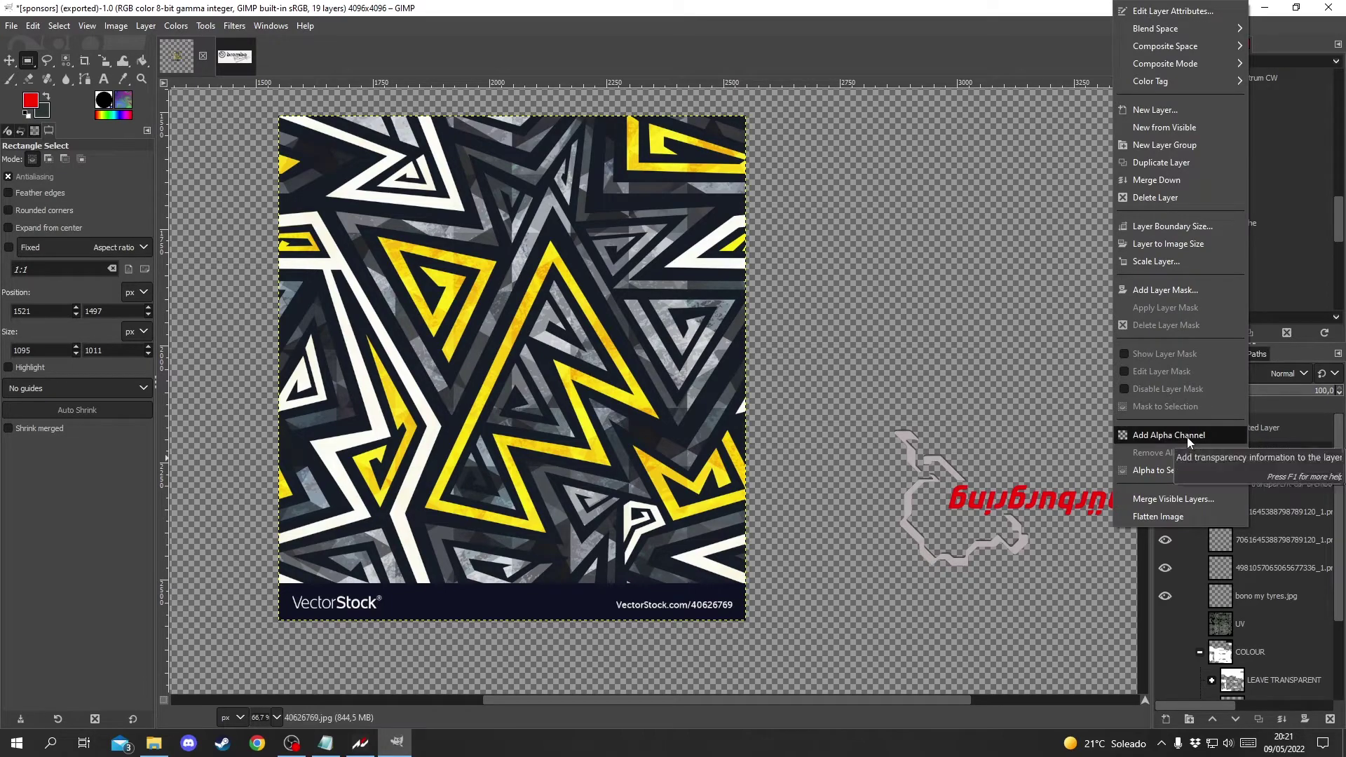
click(1288, 465)
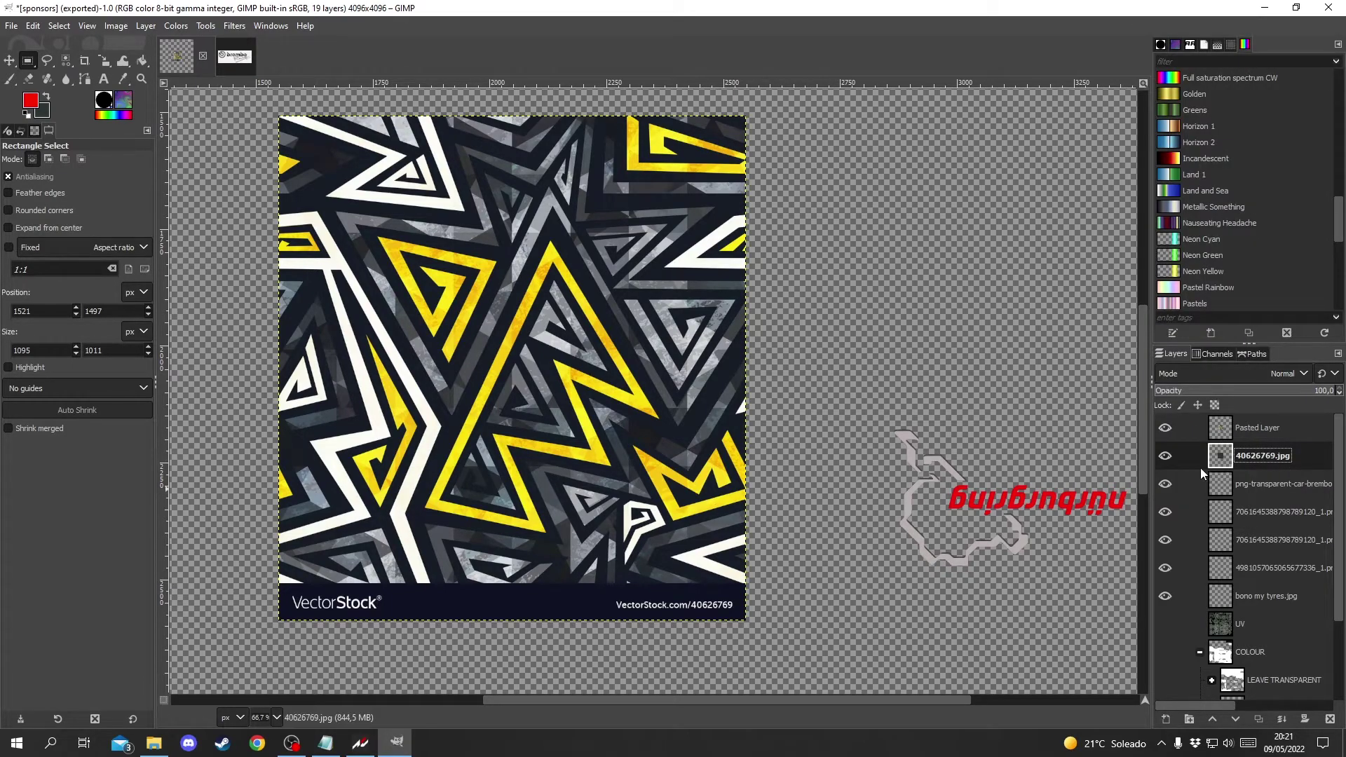
click(1165, 428)
right_click(1282, 461)
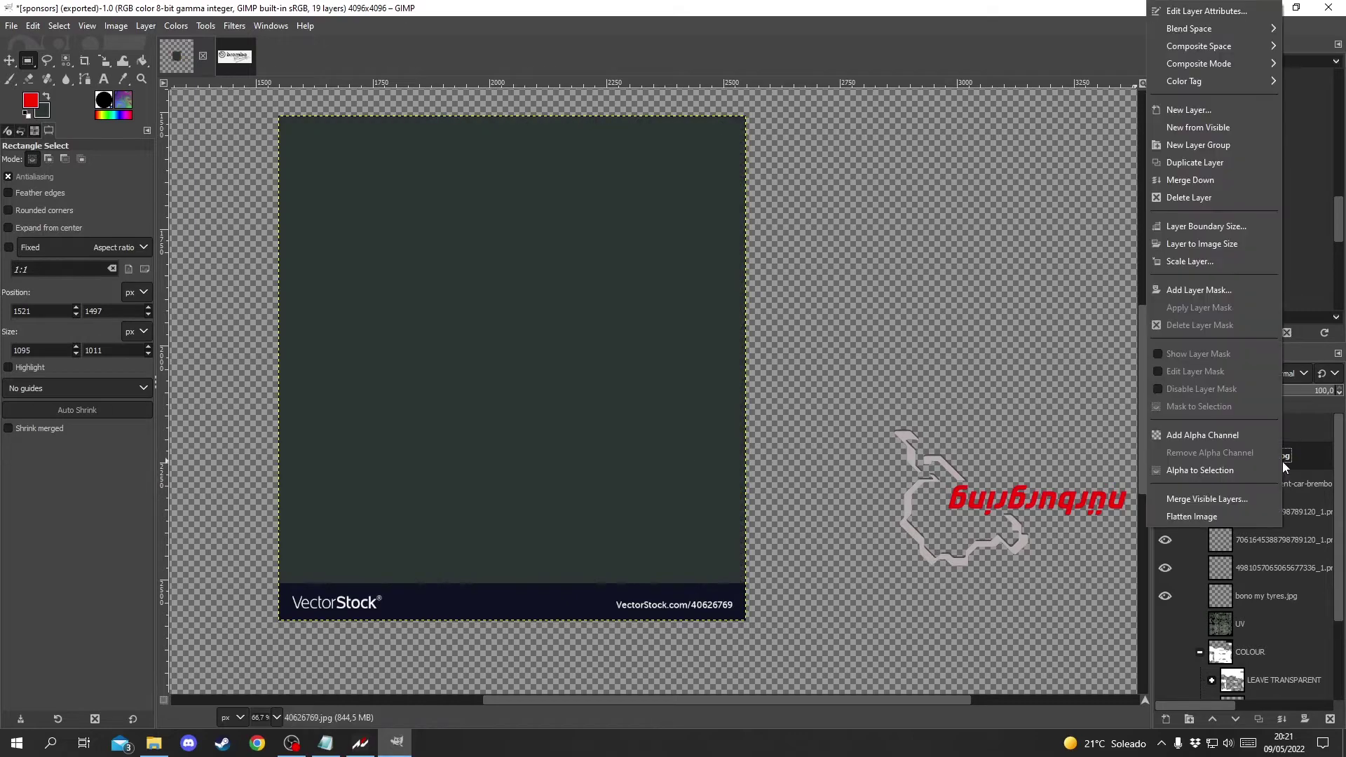
click(1189, 197)
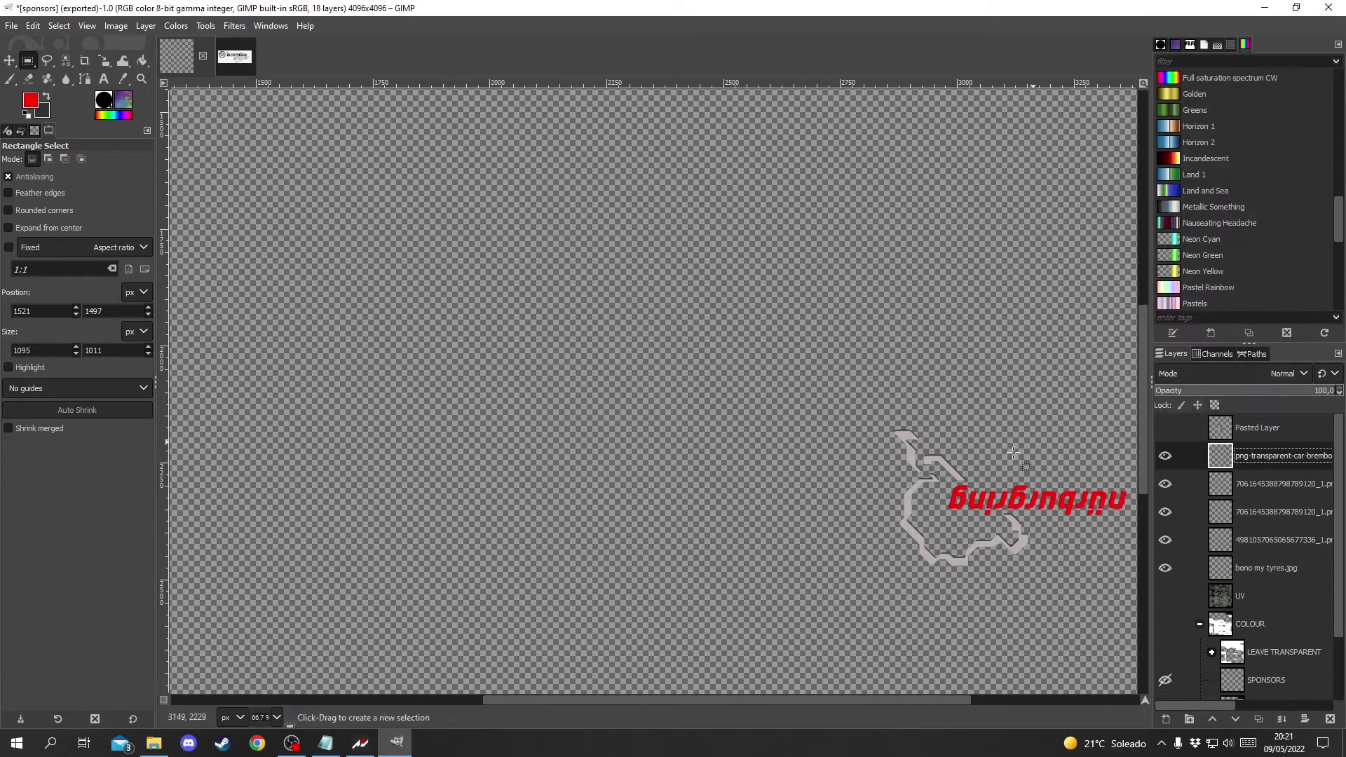
click(1266, 422)
click(1164, 428)
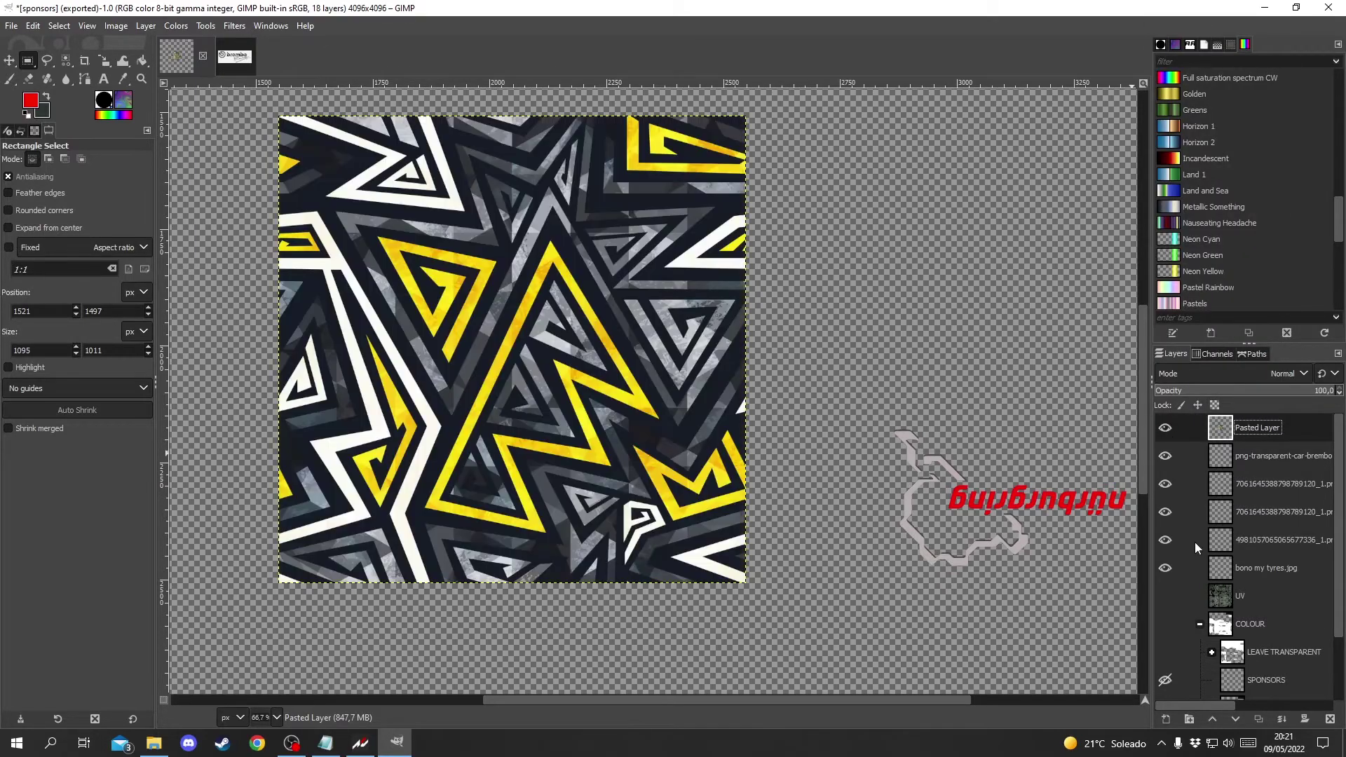
Step: Show the UV layer and move the pasted pattern down to the centre of the car template
click(1165, 596)
scroll(1161, 583, down, 1)
ctrl+scroll(418, 533, down, 2)
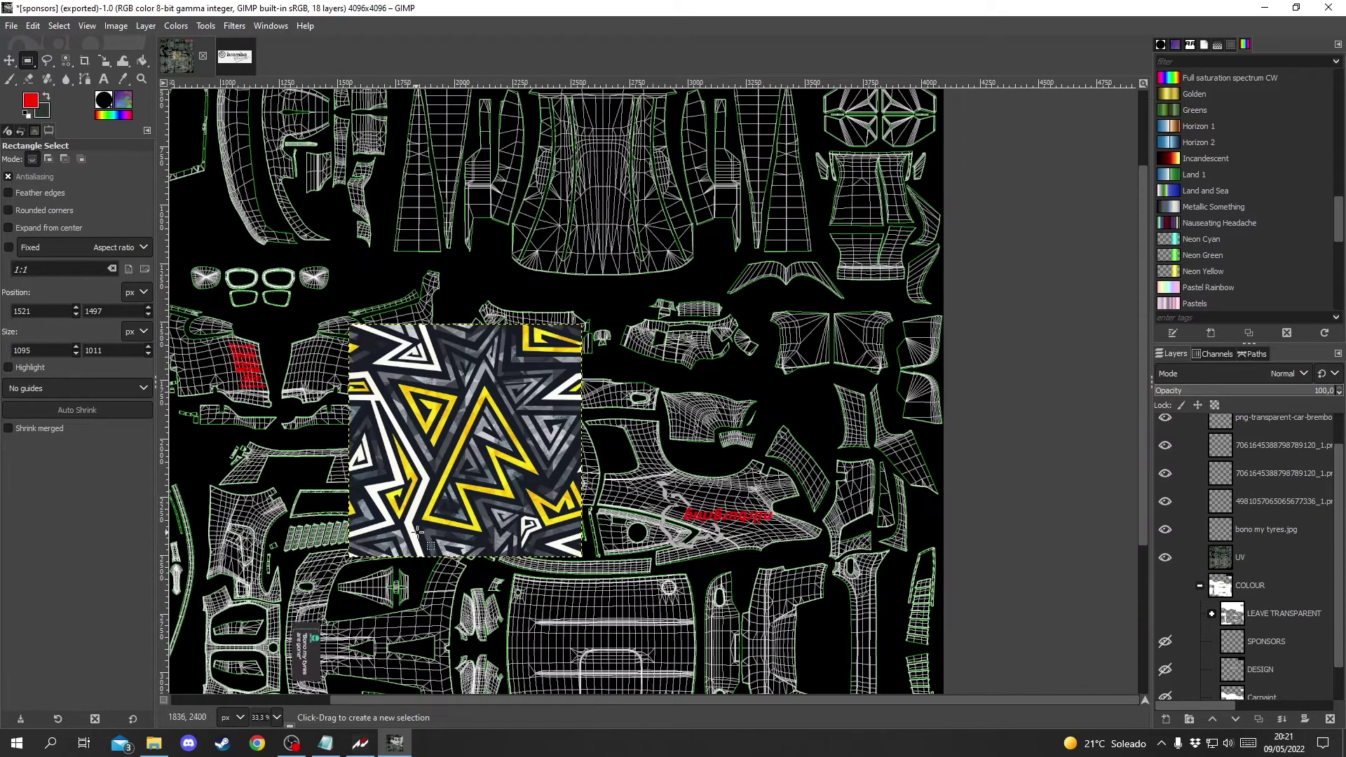
ctrl+scroll(418, 532, down, 1)
scroll(418, 533, down, 2)
scroll(1260, 502, up, 1)
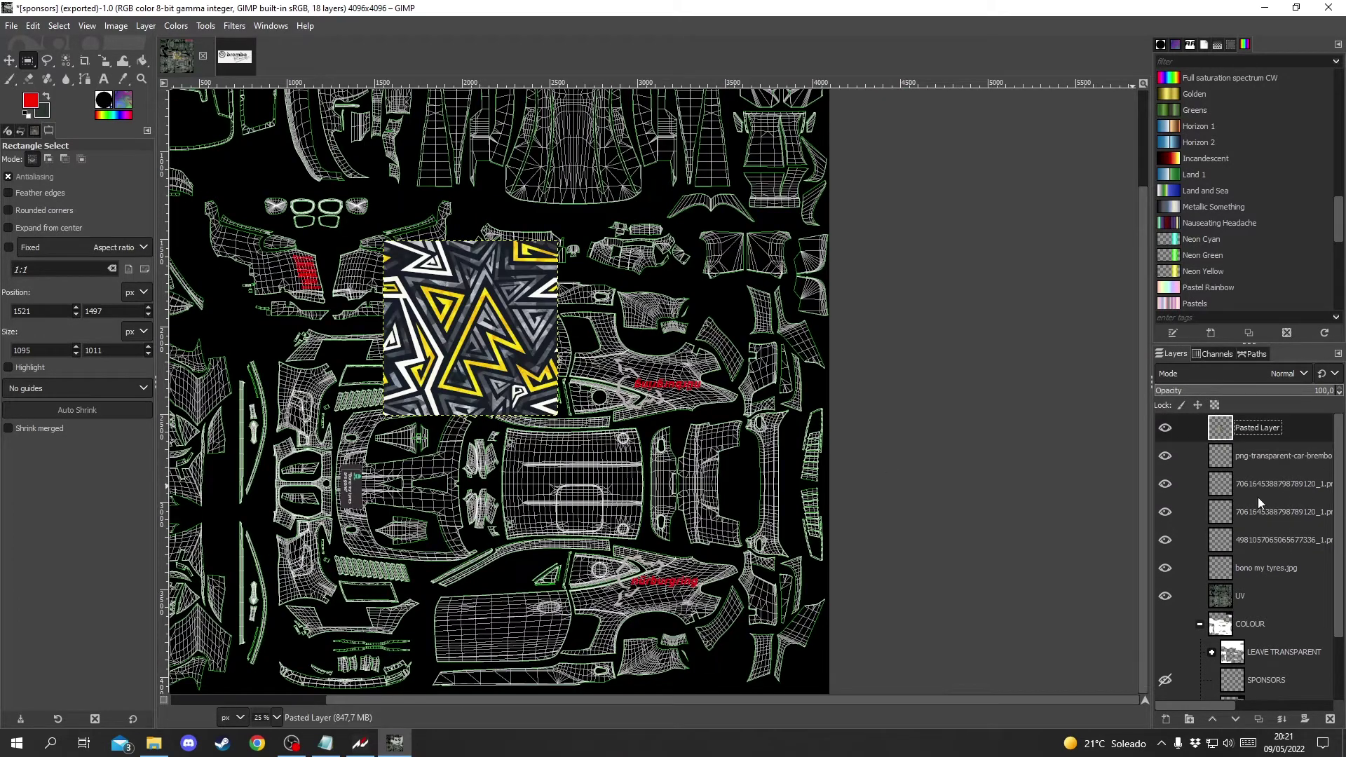
click(9, 60)
drag(455, 322, 463, 445)
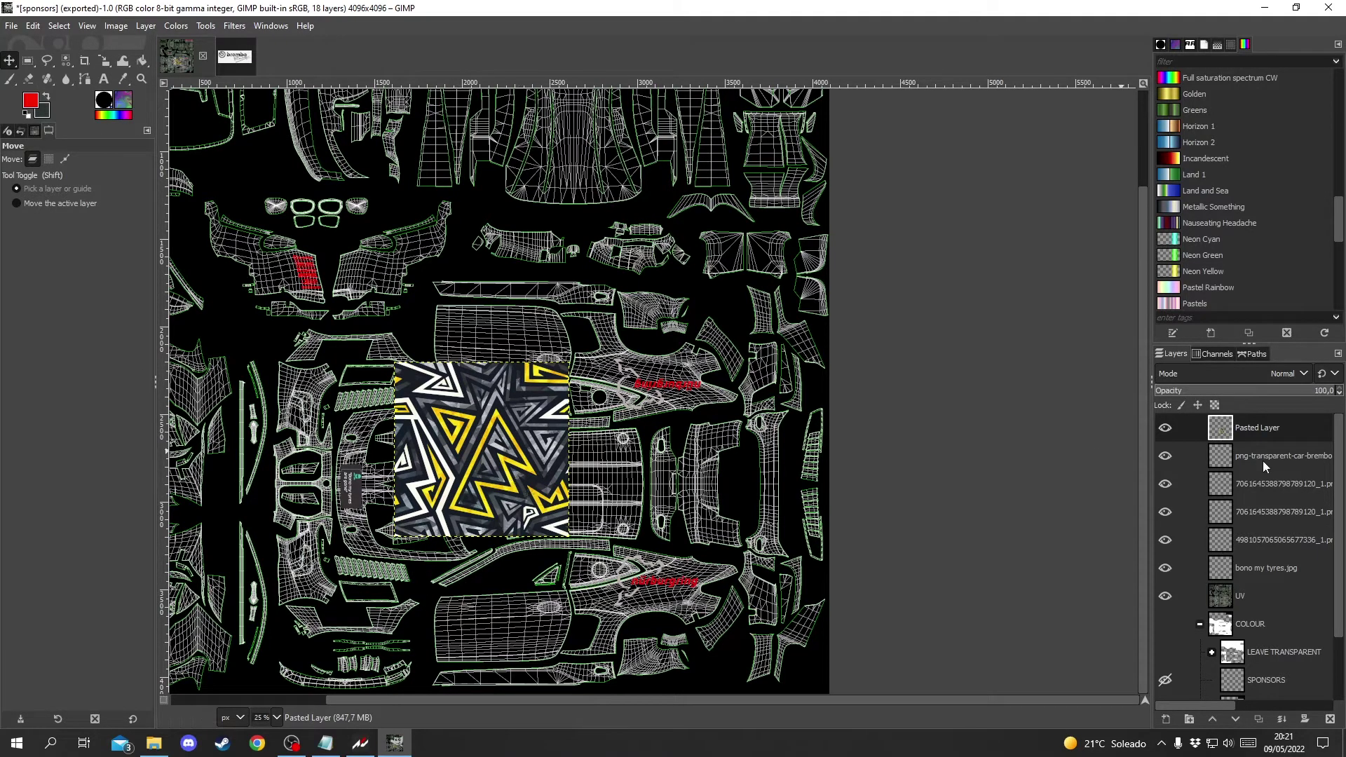
Step: Duplicate the pasted pattern layer four times
right_click(1279, 439)
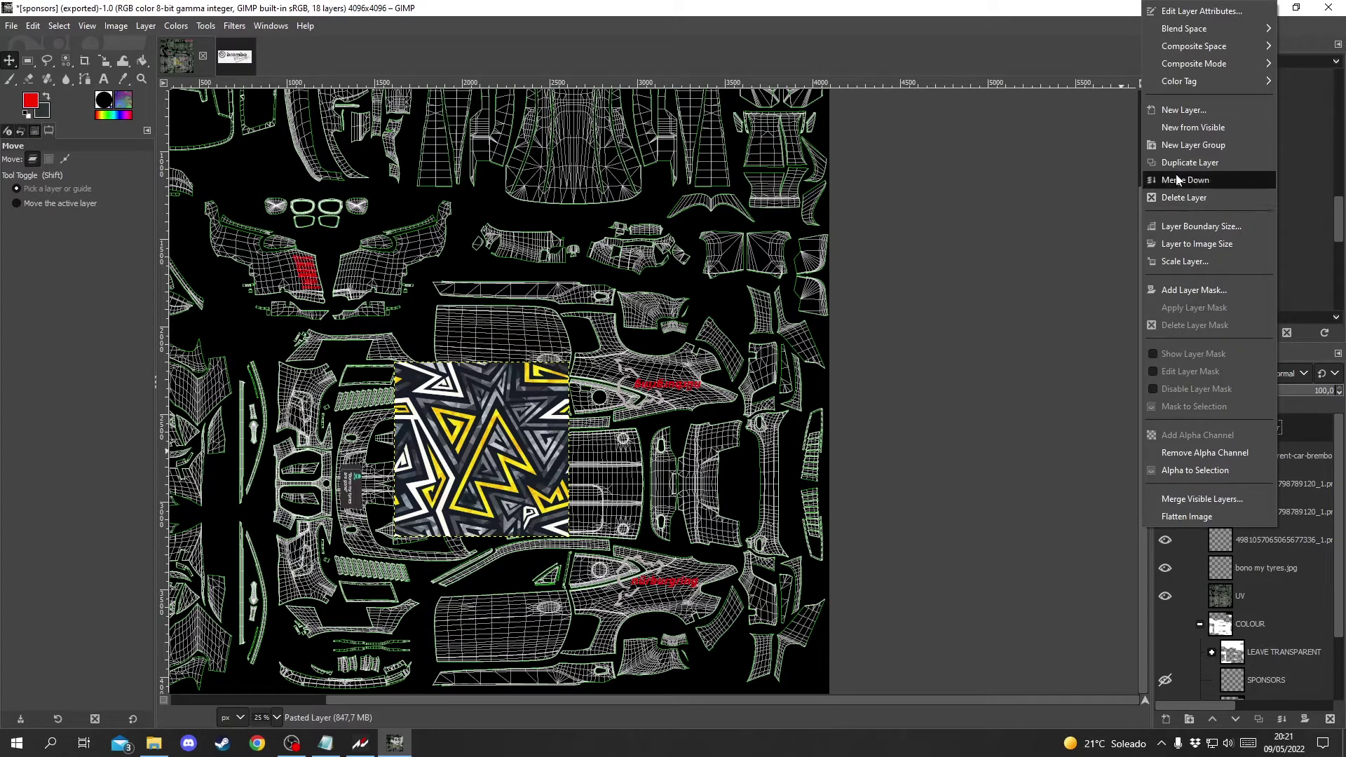
click(1192, 162)
right_click(1259, 429)
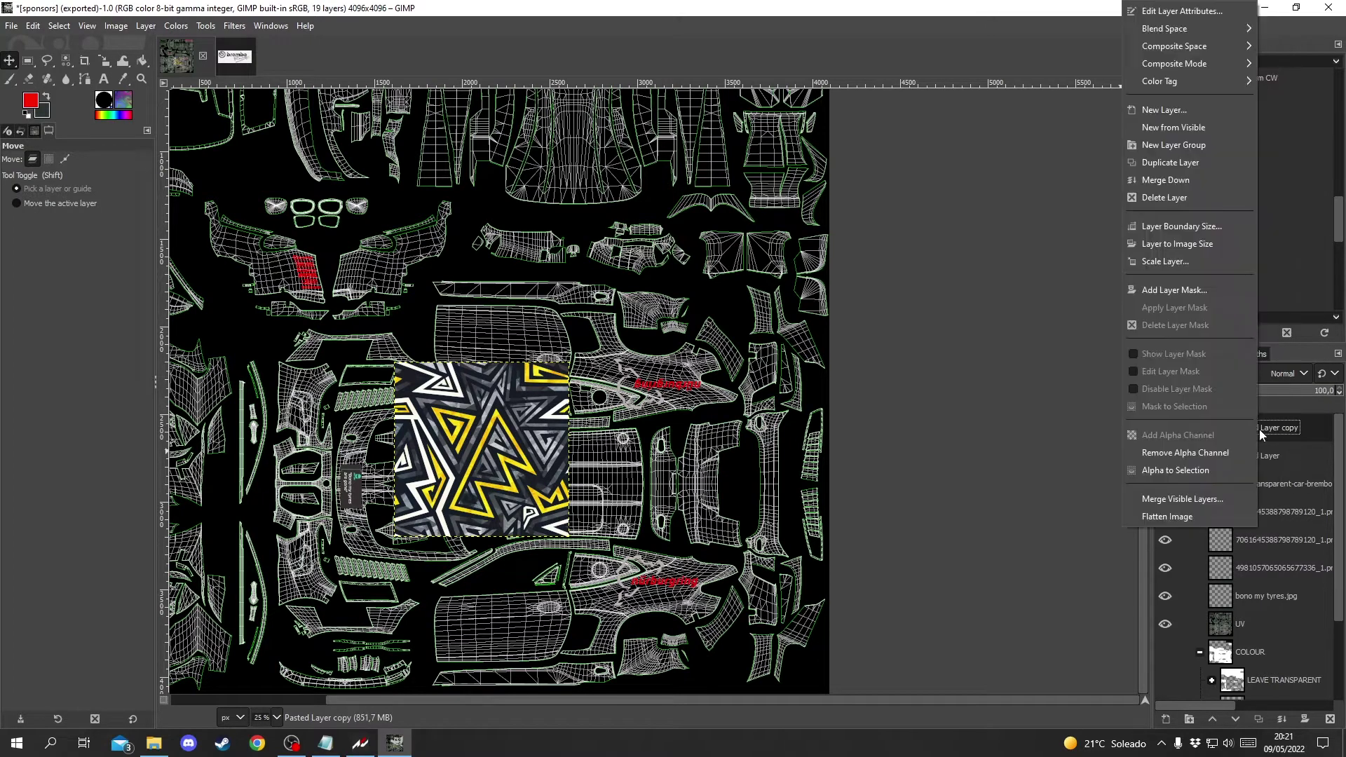
click(1200, 163)
right_click(1279, 437)
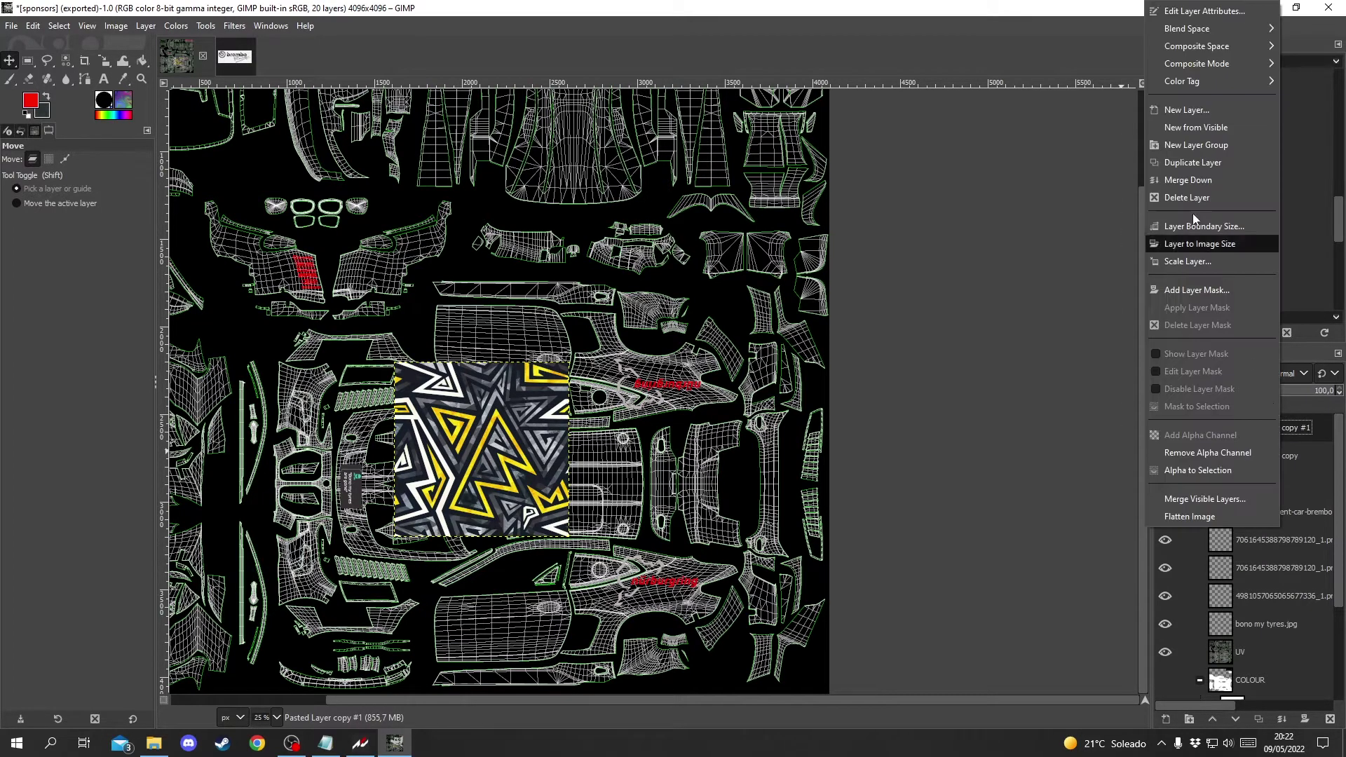
click(1192, 163)
right_click(1251, 429)
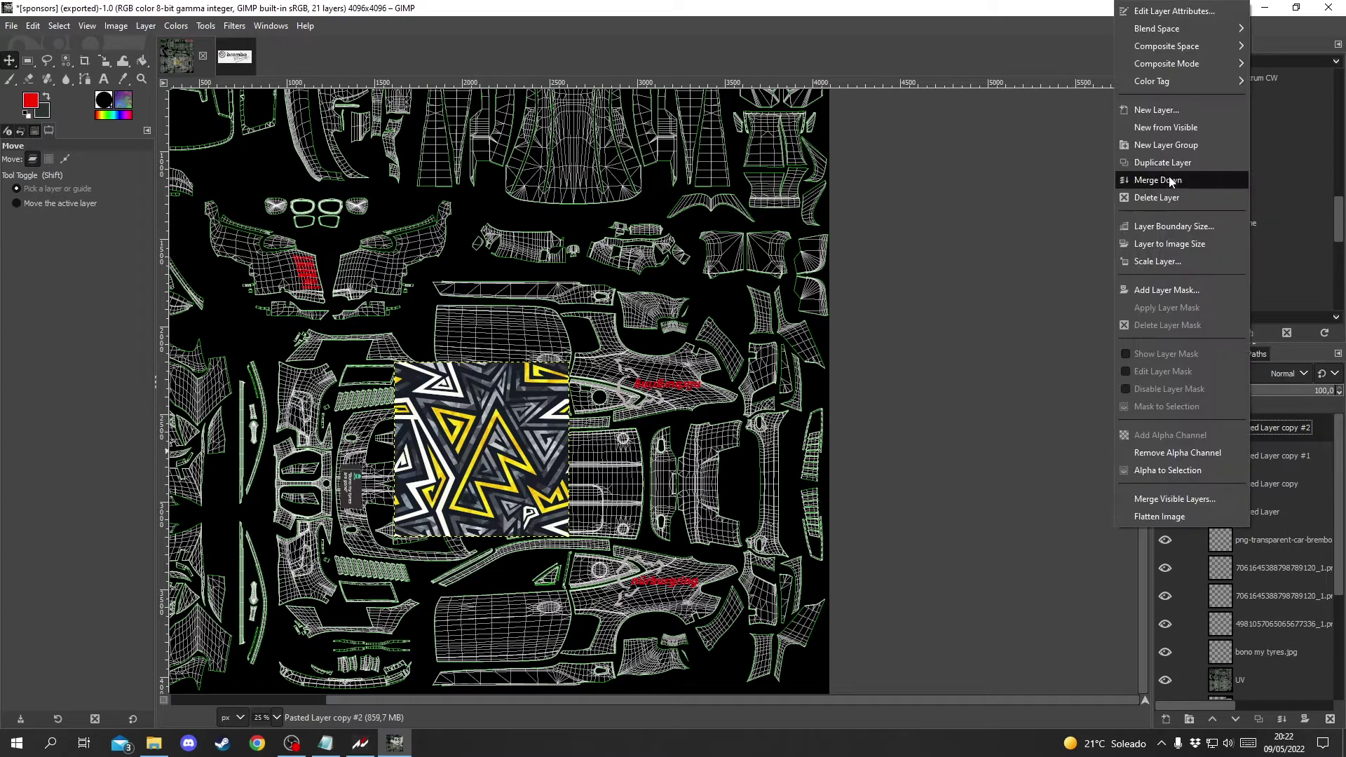
click(1192, 163)
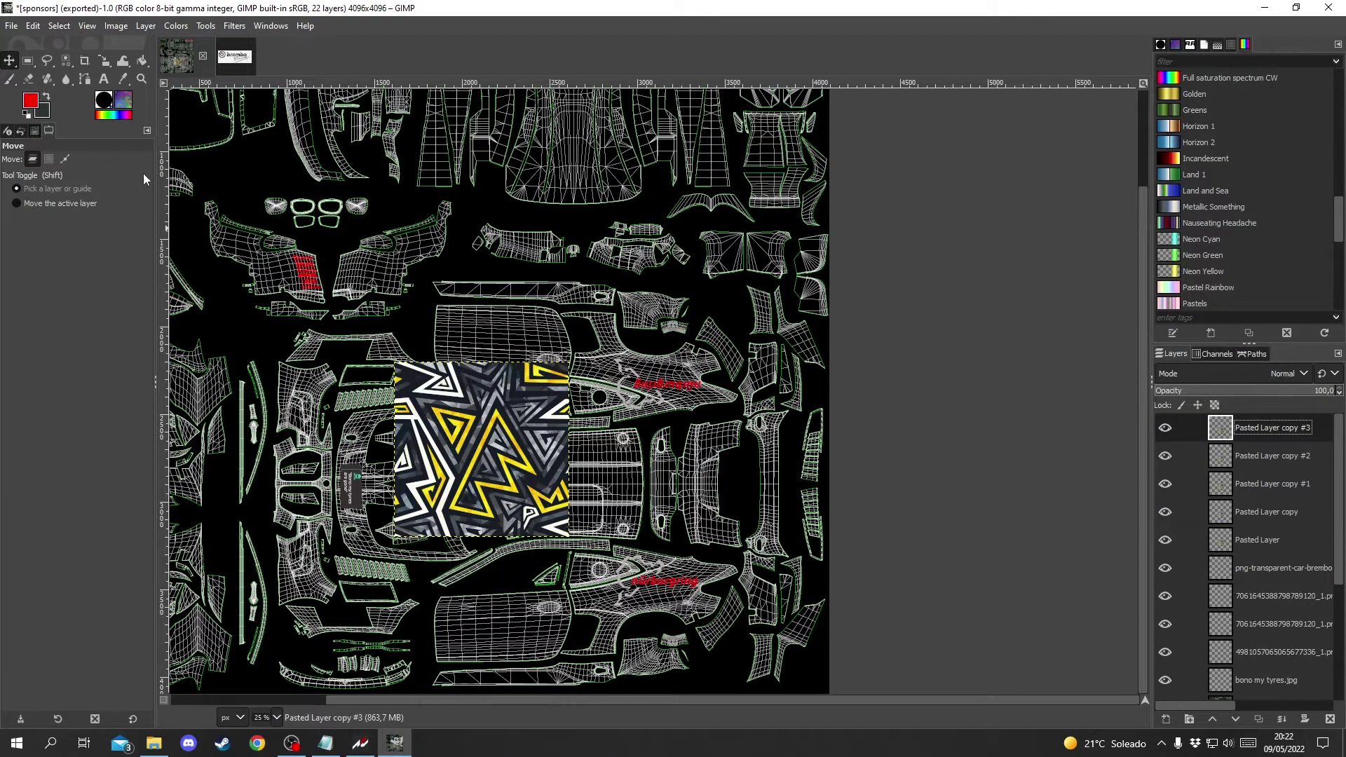
Step: Move the four pattern copies edge to edge above, below and on either side of the original, forming a cross
drag(467, 427, 468, 604)
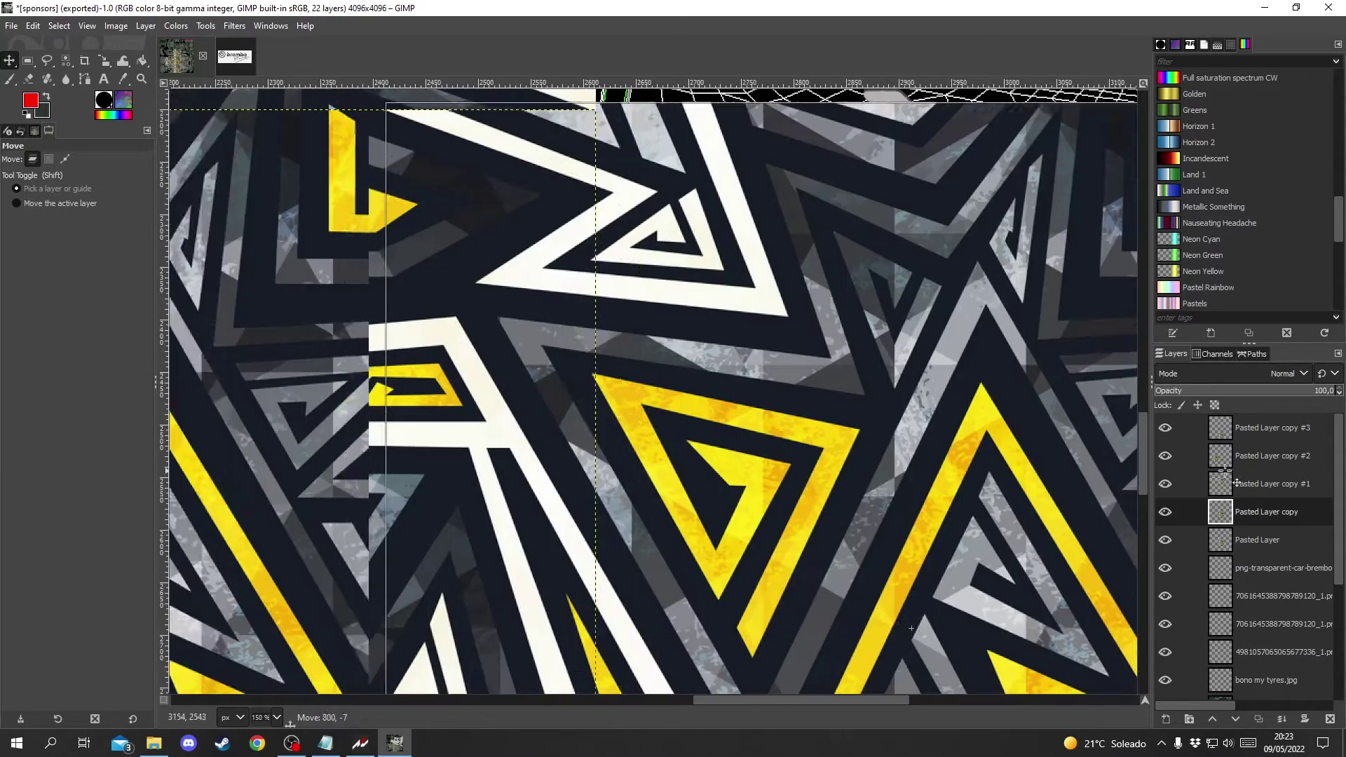
drag(325, 485, 1150, 460)
drag(1150, 459, 1152, 459)
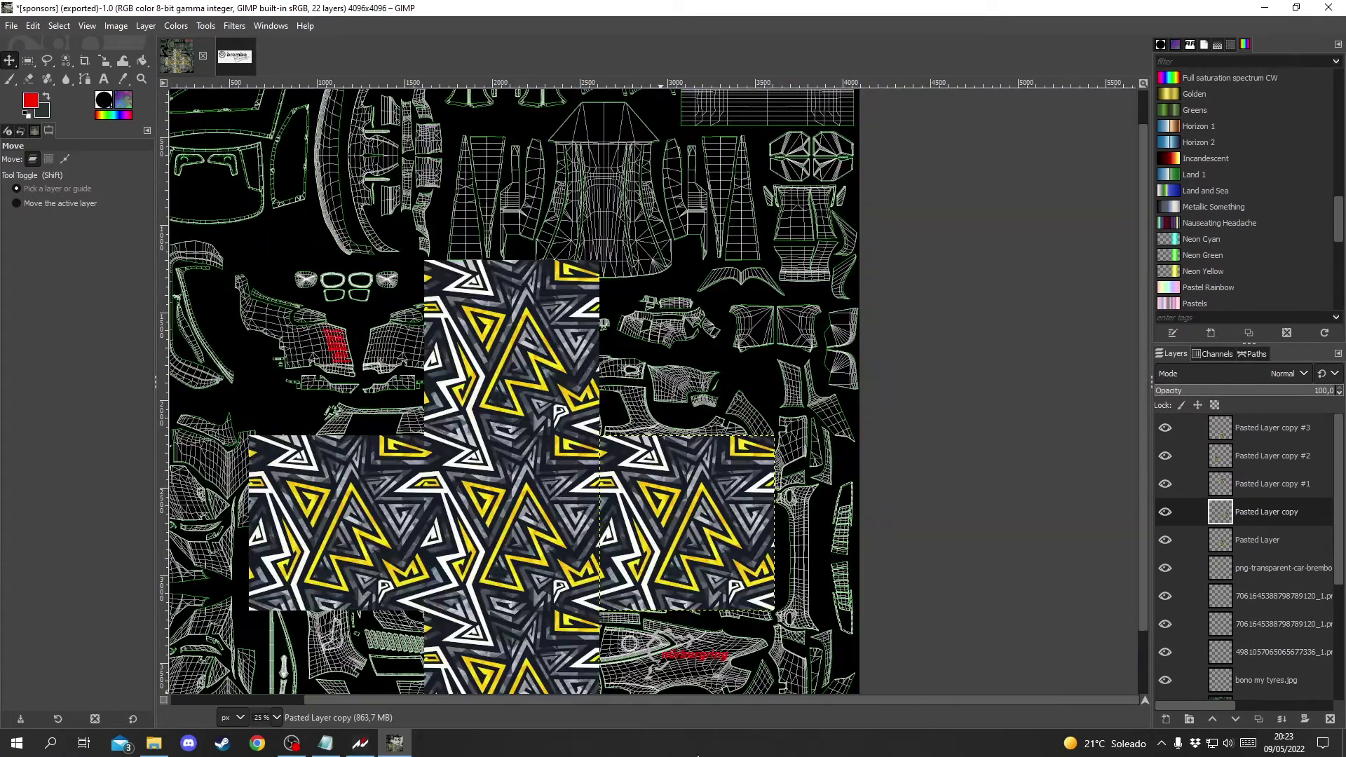
drag(705, 701, 634, 701)
click(189, 429)
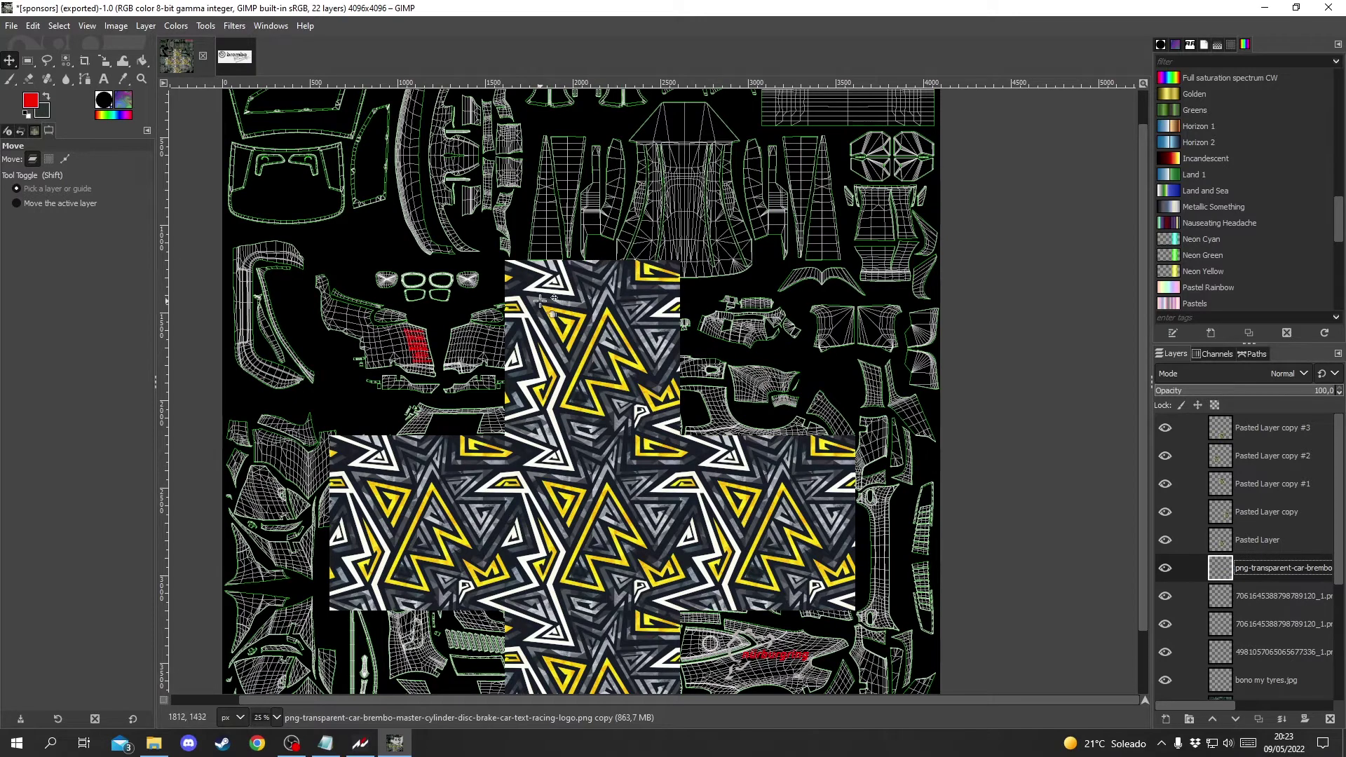
Step: Flip the pattern copy on the right arm of the cross horizontally so it mirrors the centre tile
scroll(732, 466, down, 2)
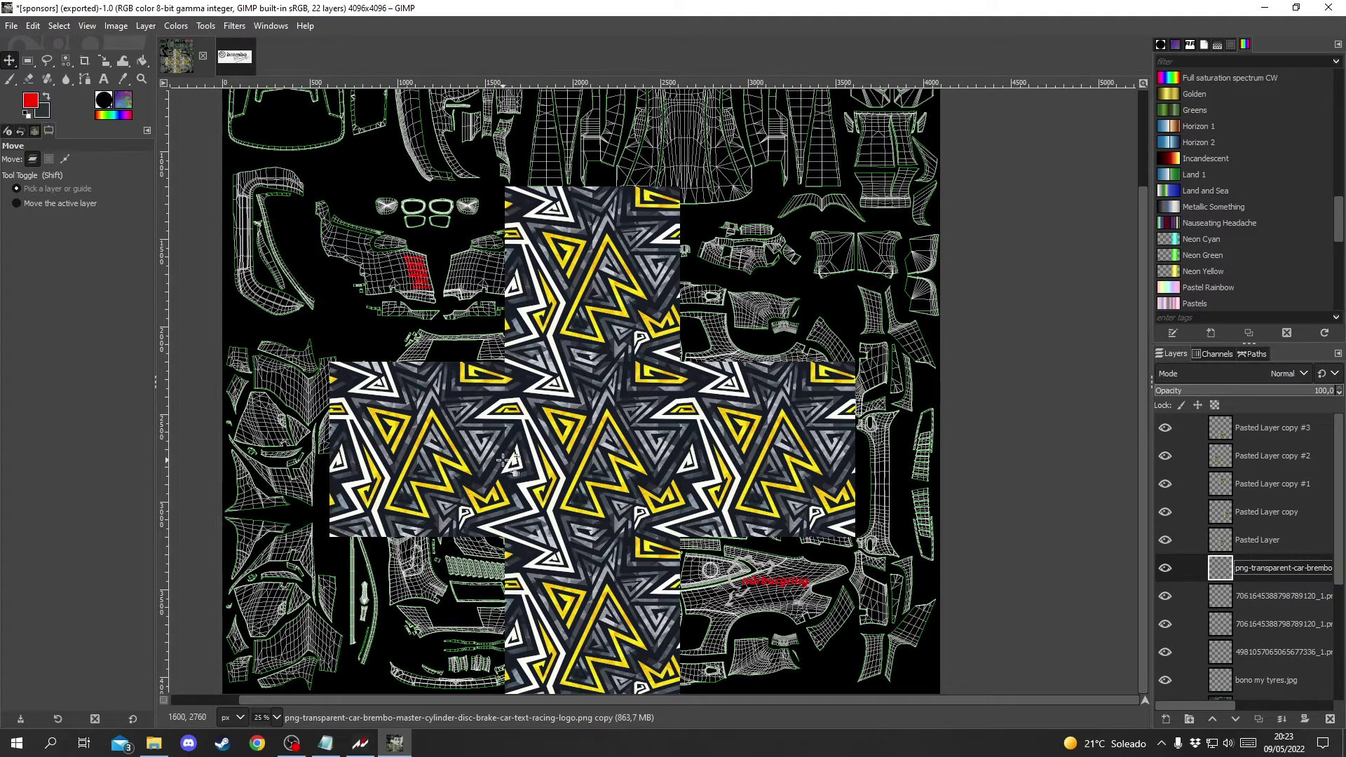
click(1283, 512)
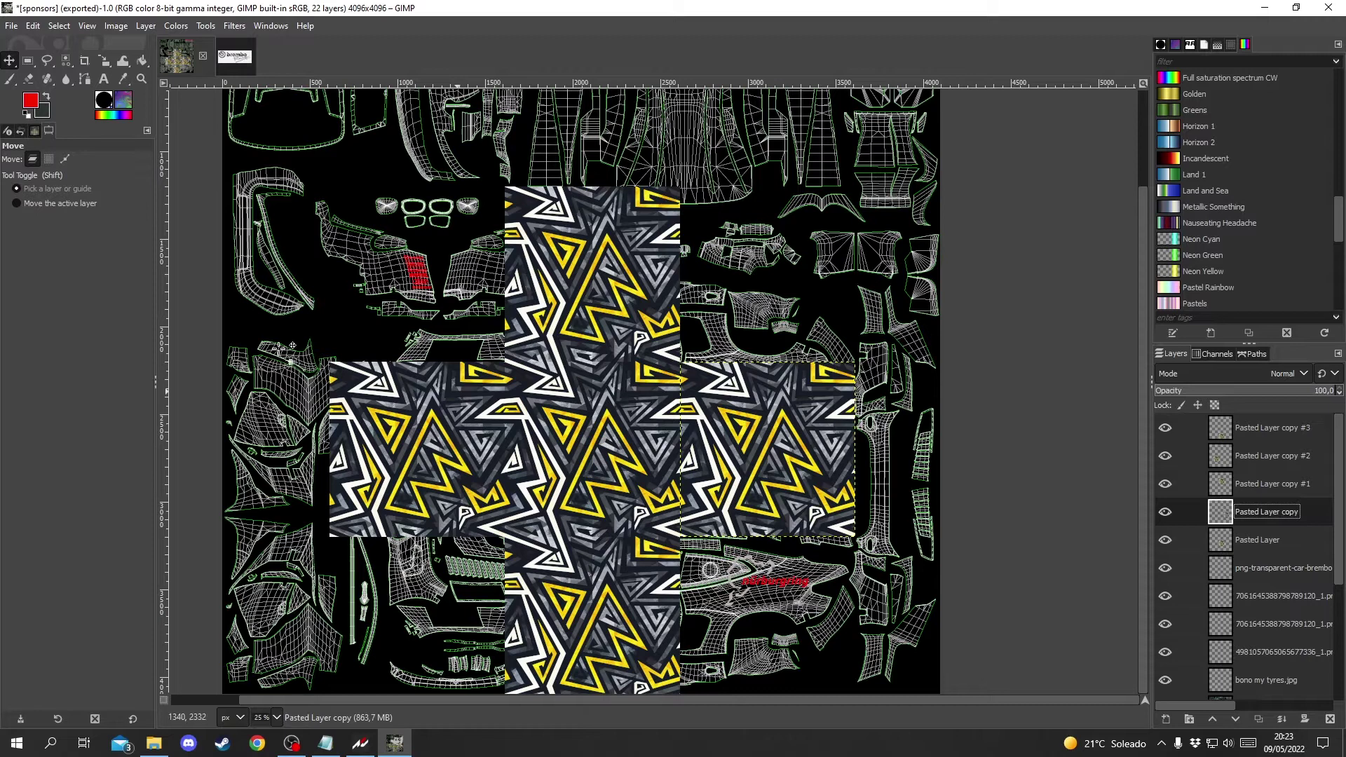
click(103, 62)
right_click(103, 69)
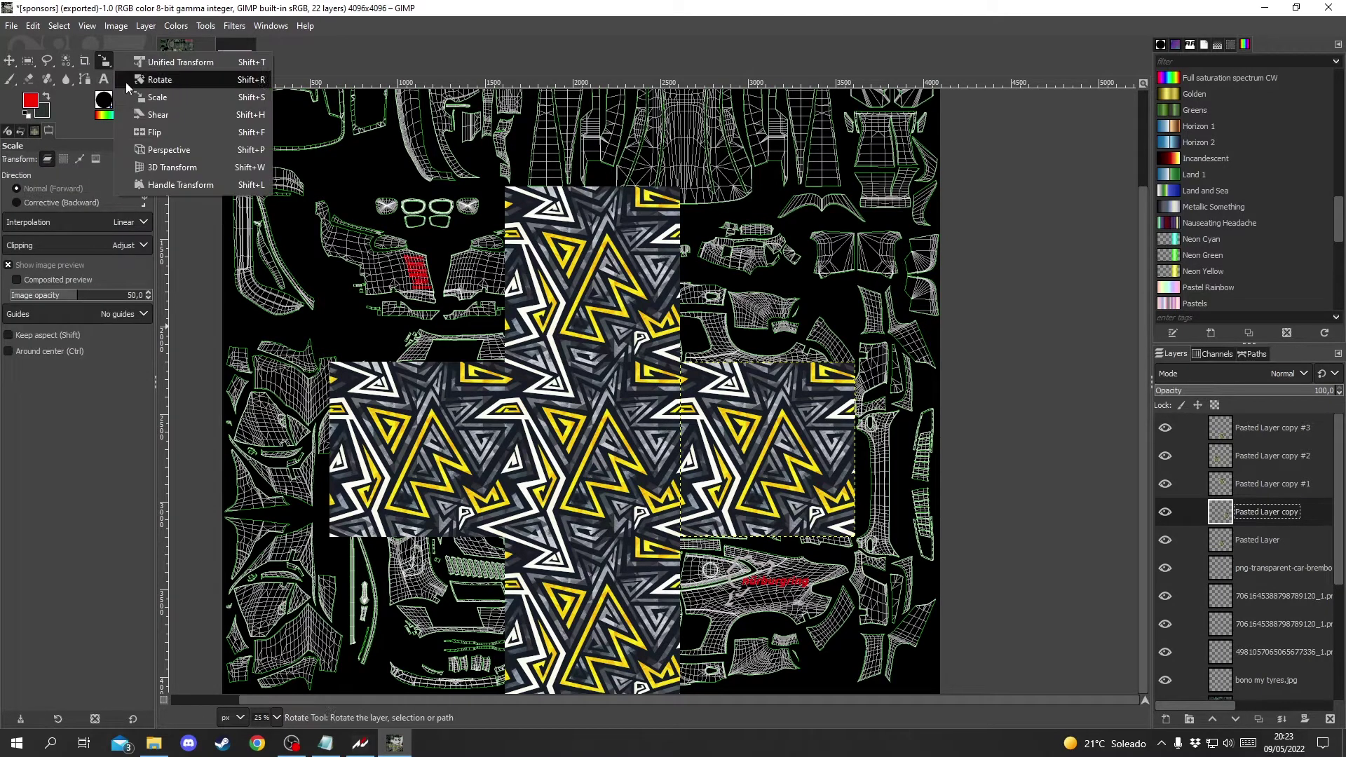
click(158, 132)
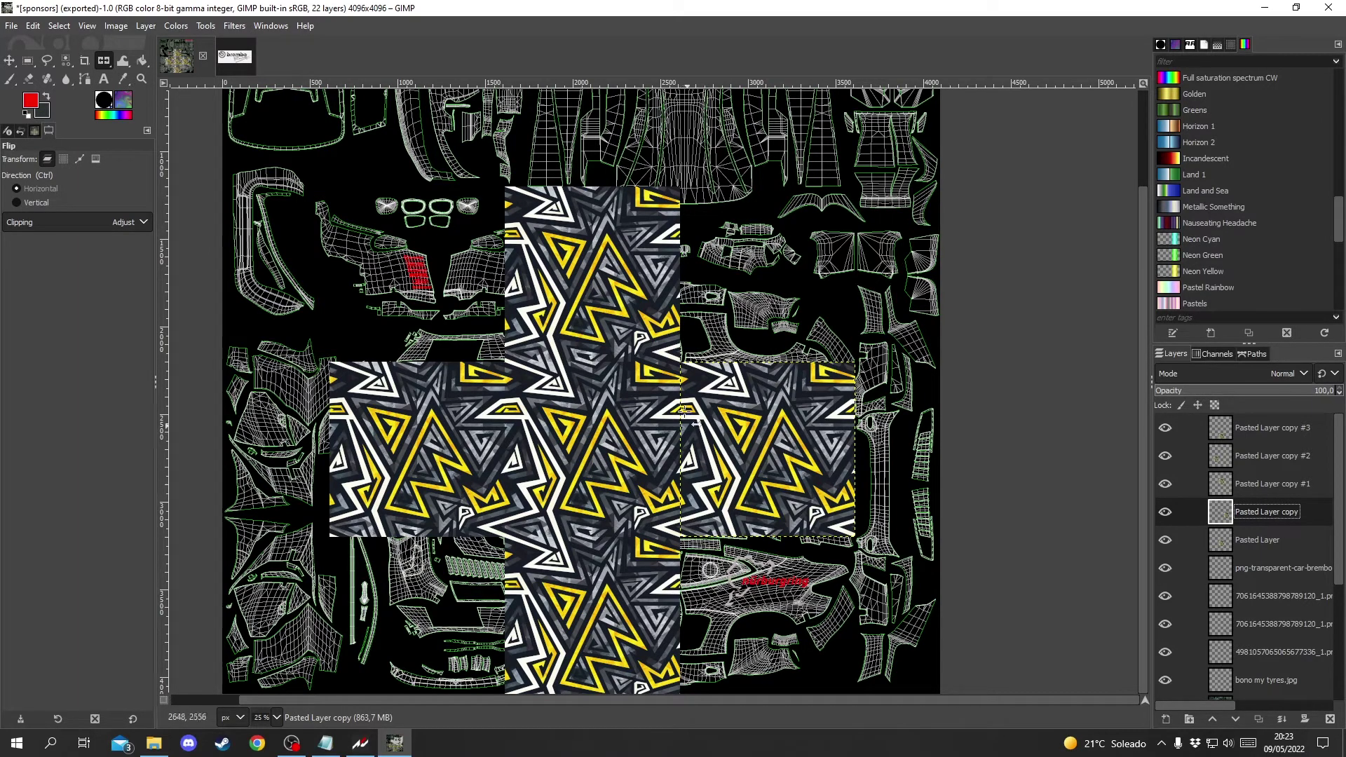
click(771, 460)
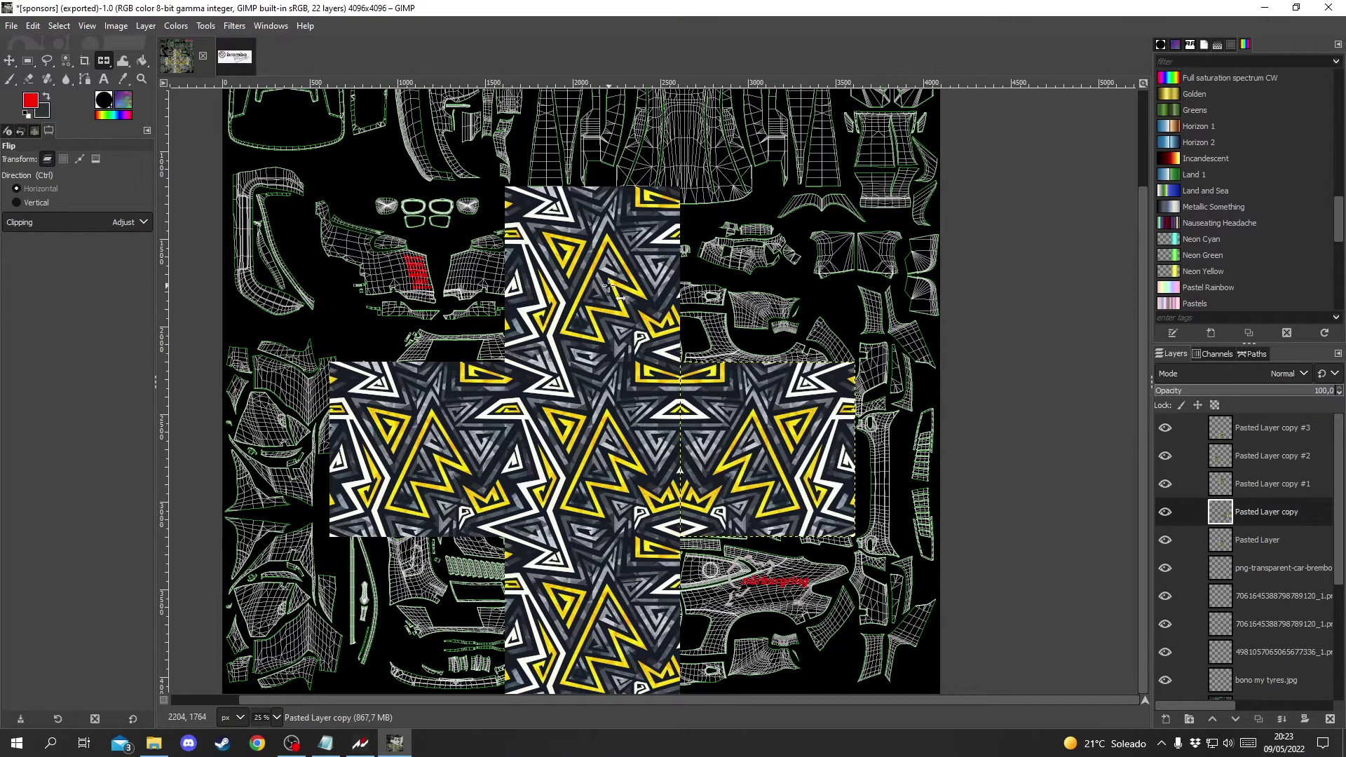
click(346, 437)
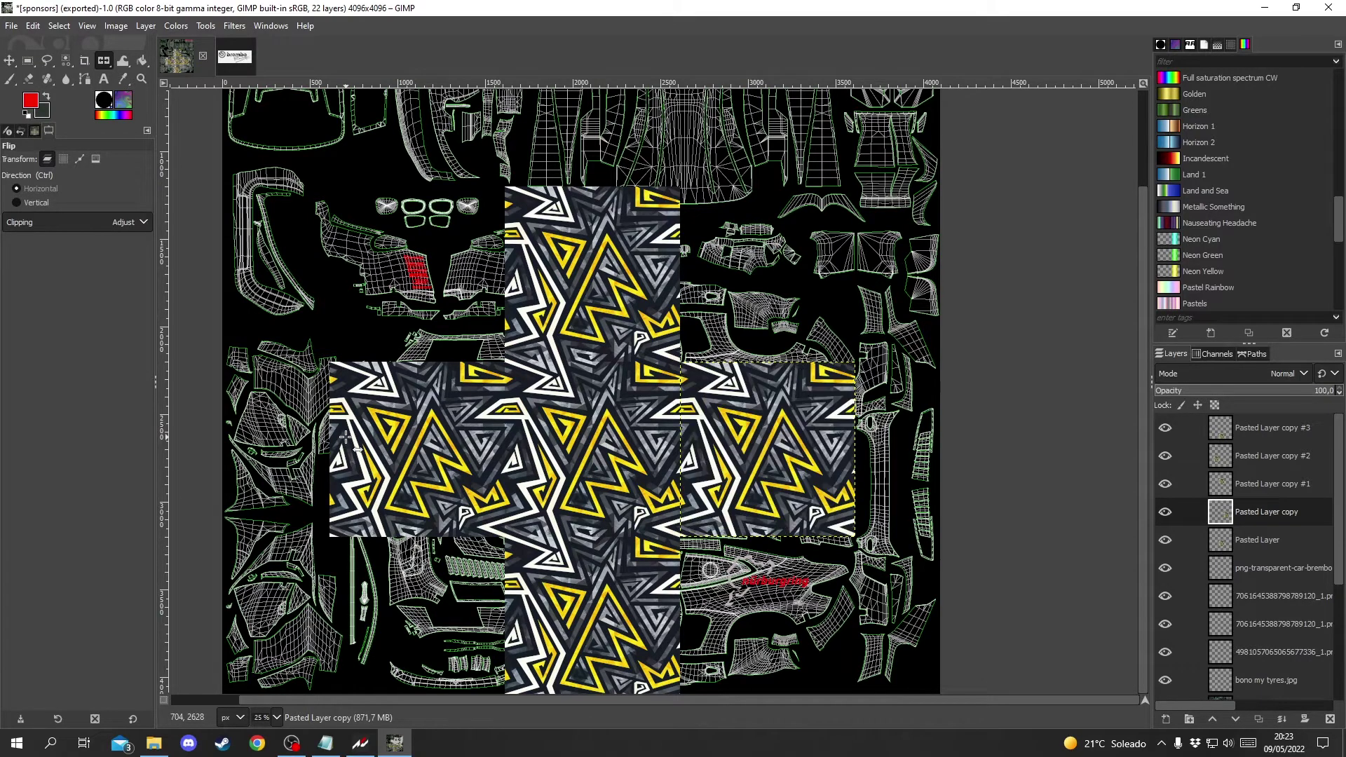
click(759, 442)
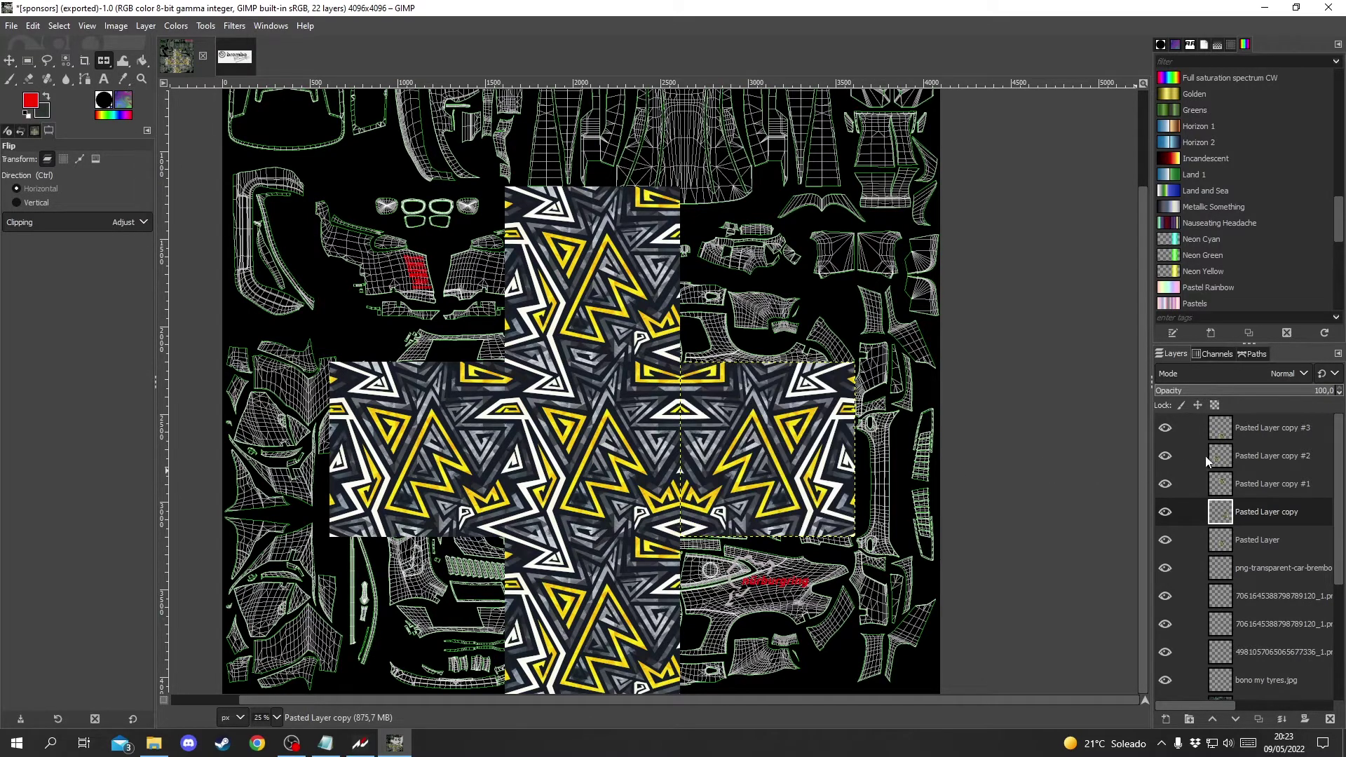
Step: Flip the left pattern copy horizontally and the upper and lower copies vertically to mirror the centre tile
click(1262, 457)
click(834, 447)
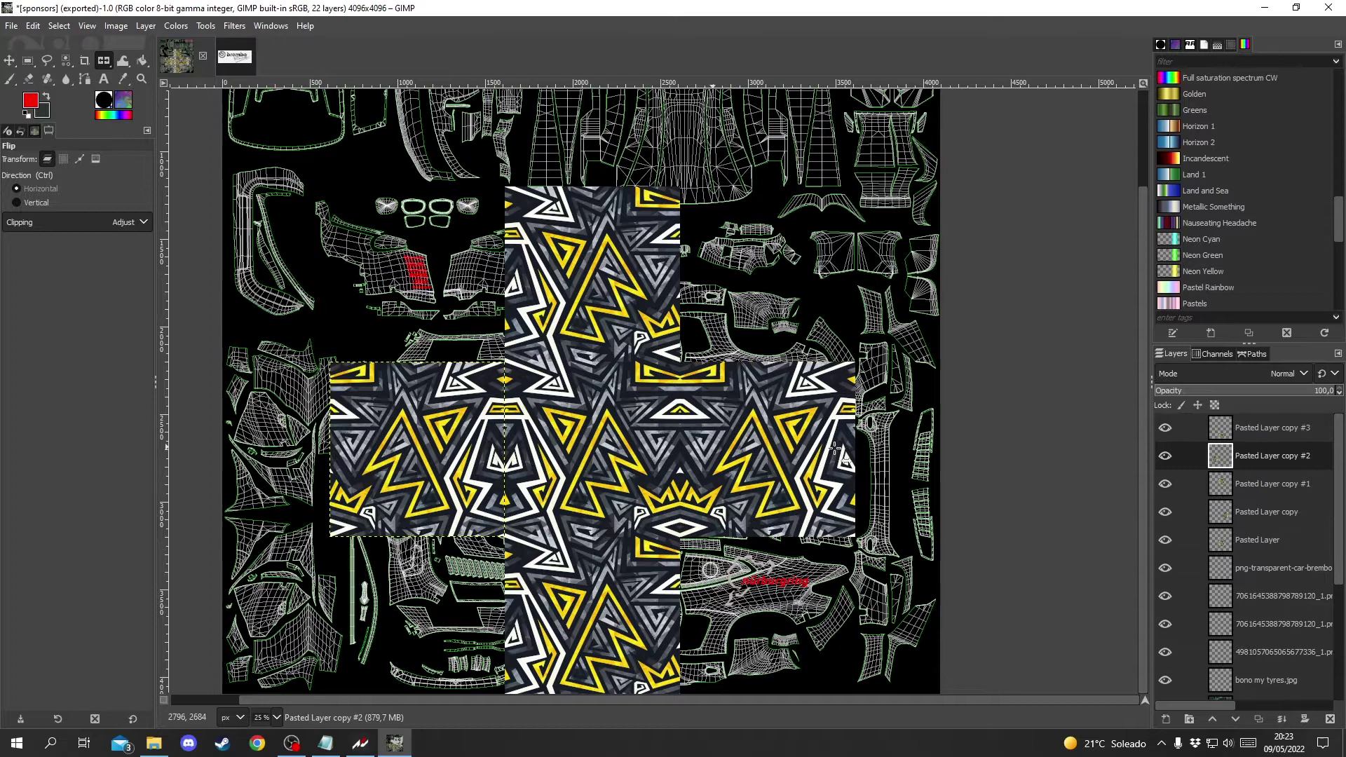
click(1292, 485)
click(588, 242)
click(1268, 436)
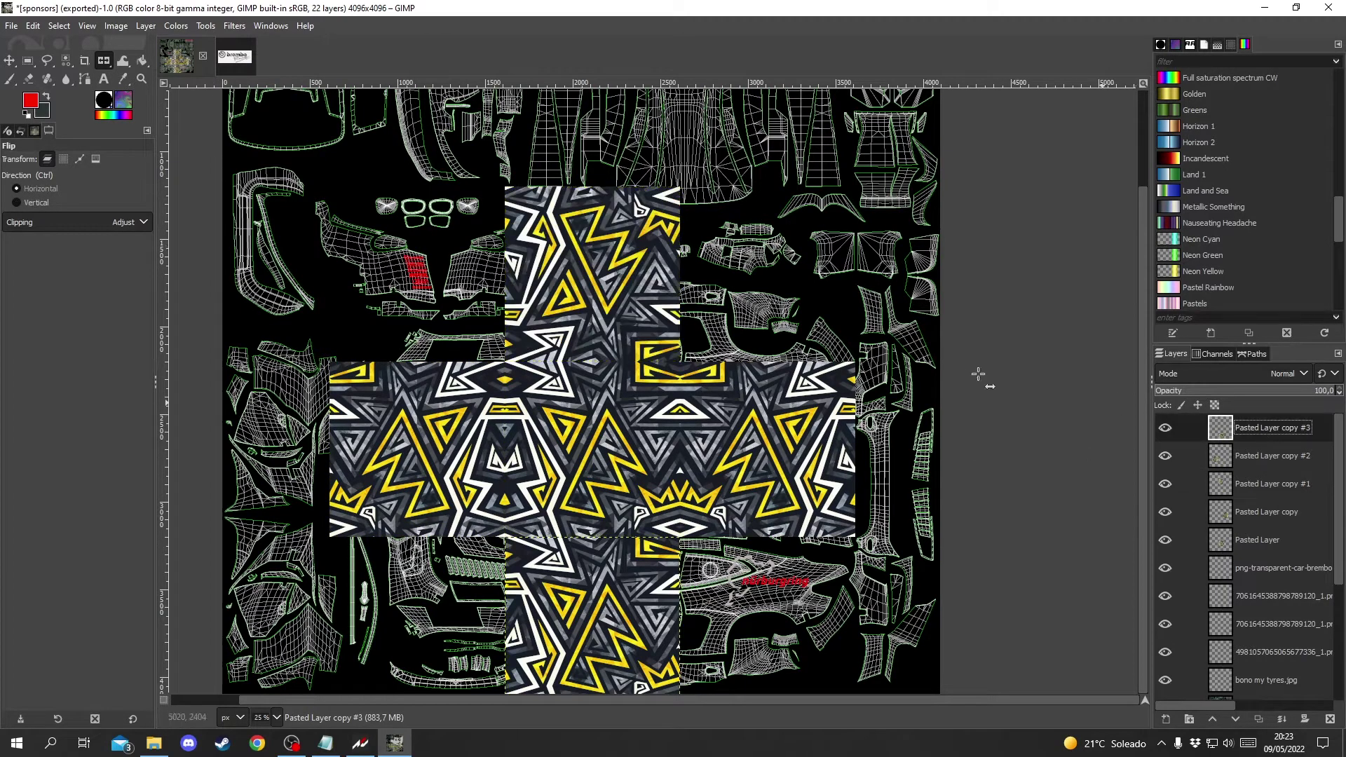
ctrl+click(651, 607)
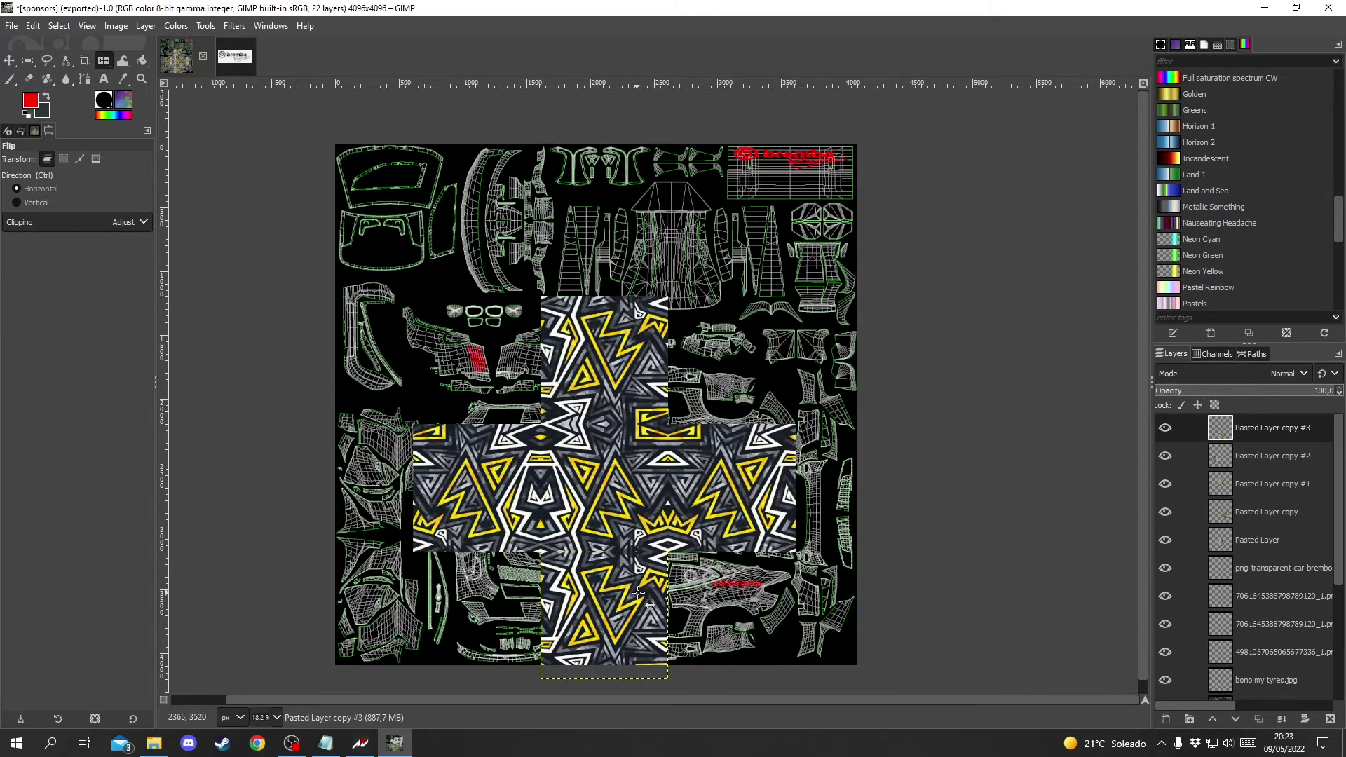
Step: Delete the pattern copies to the left of and above the centre tile
ctrl+scroll(649, 588, up, 1)
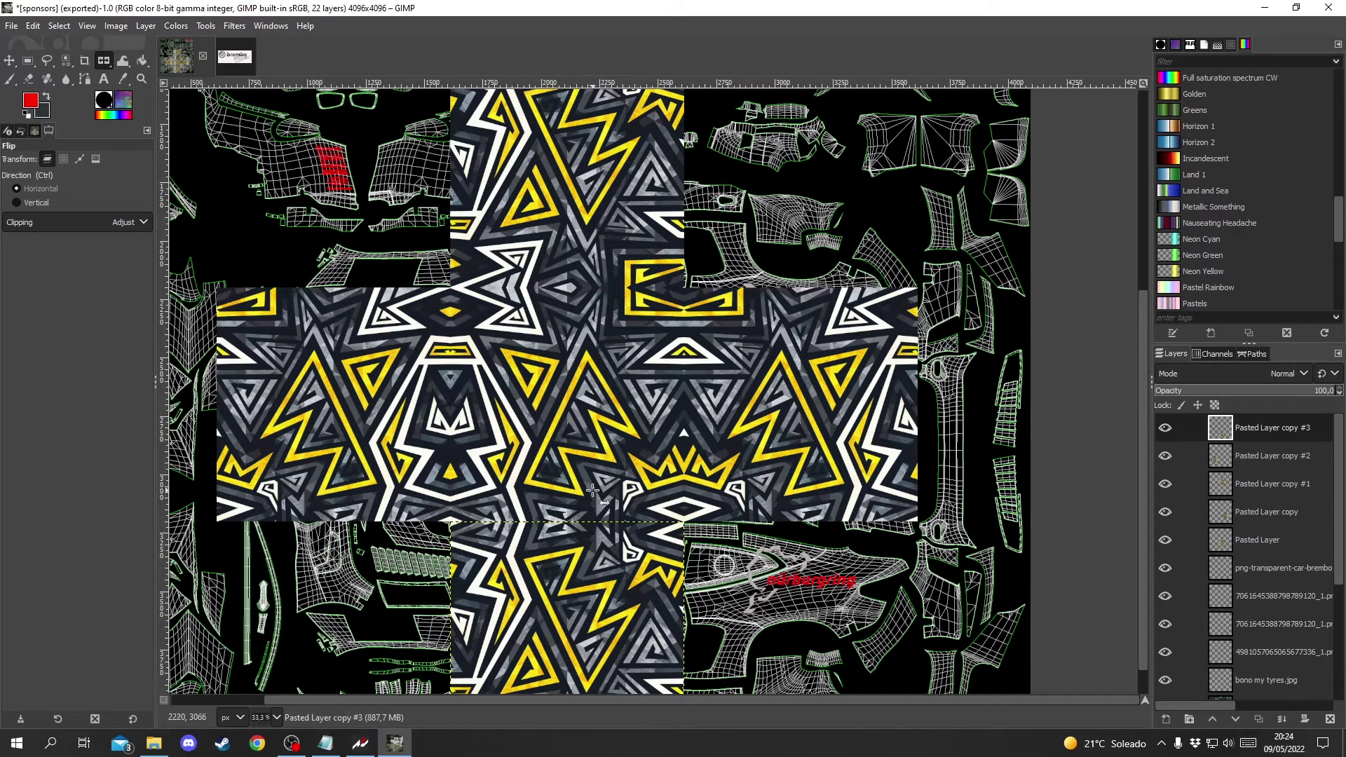
scroll(633, 486, down, 1)
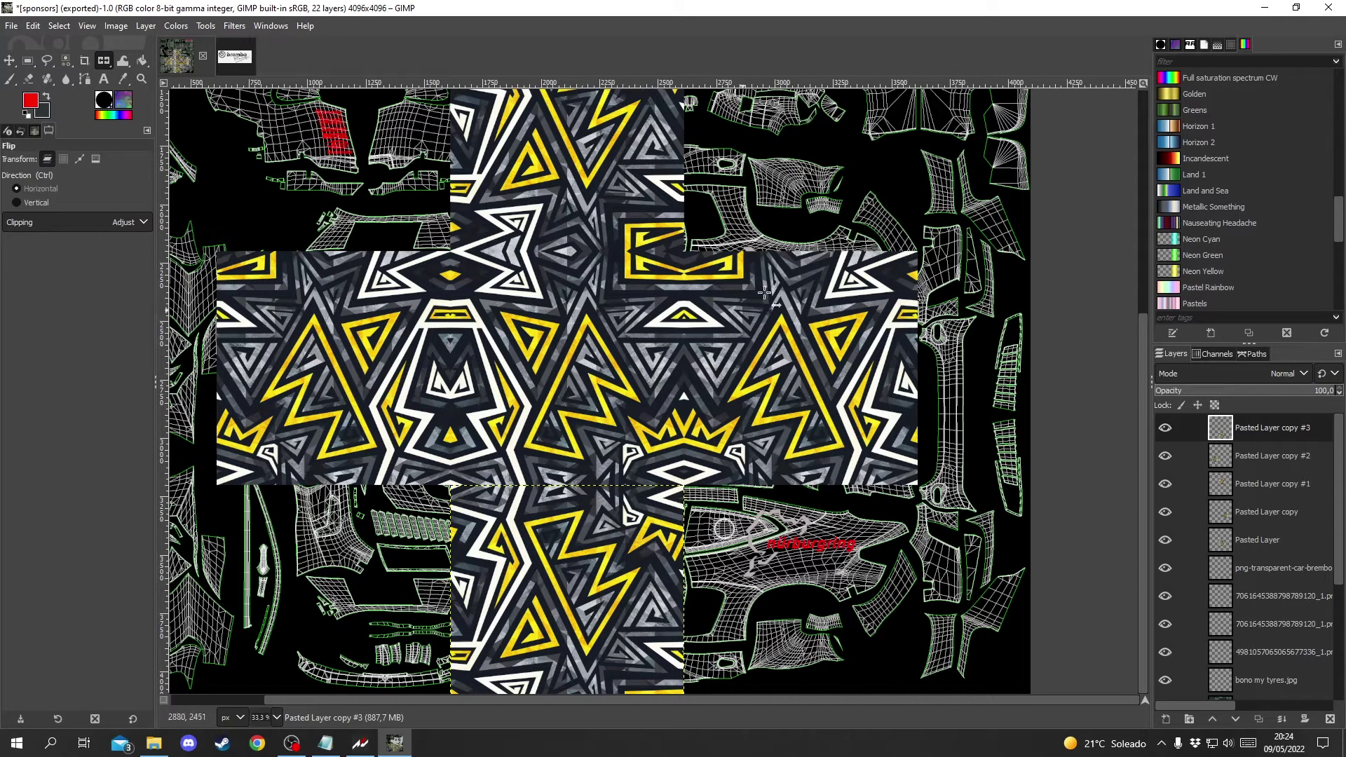
scroll(691, 481, down, 1)
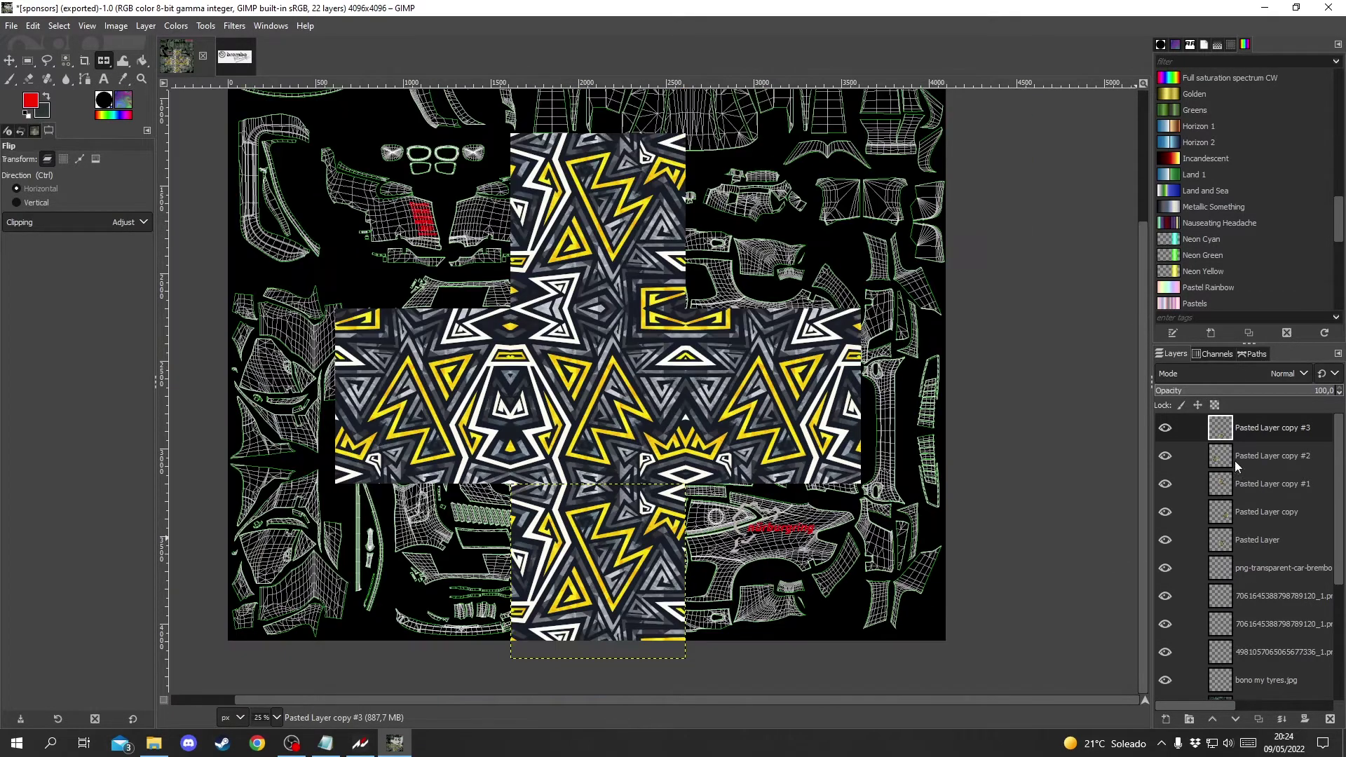
click(1269, 464)
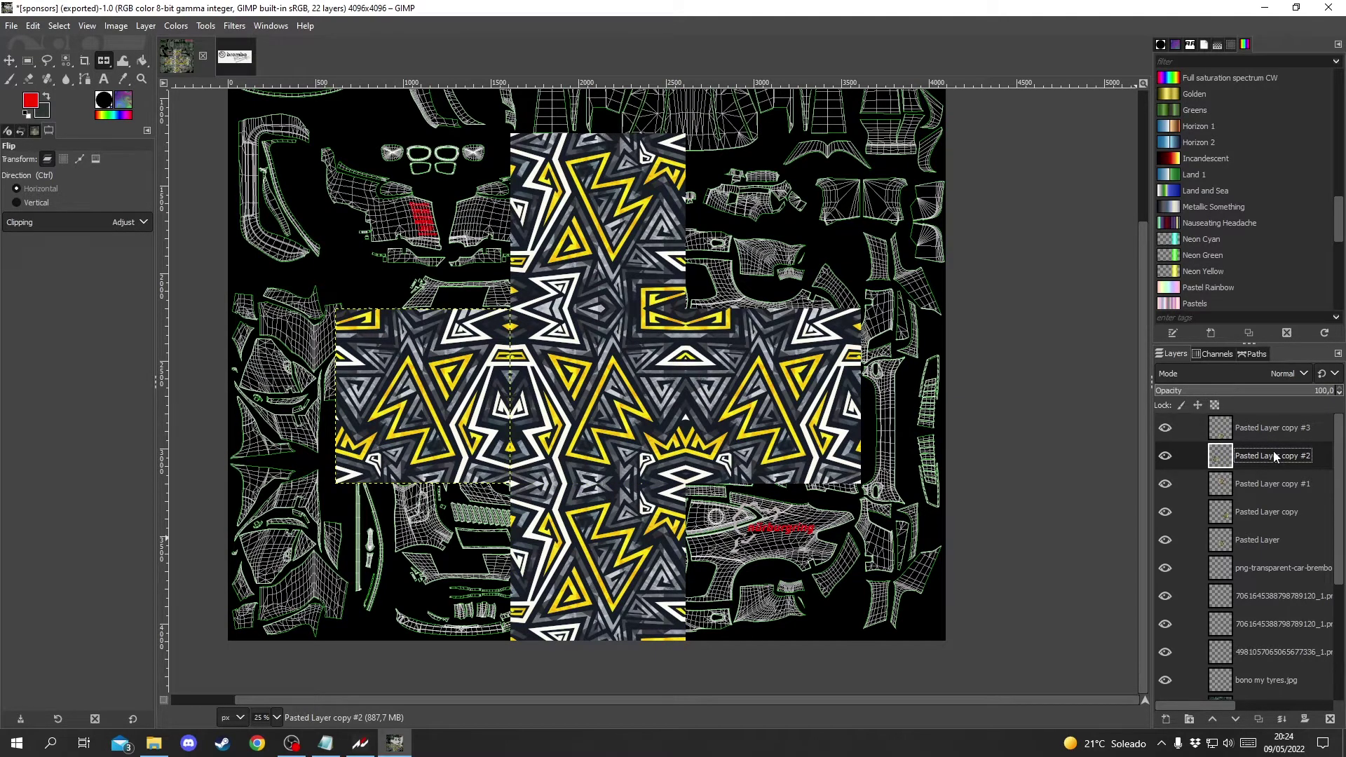
right_click(1274, 457)
click(1192, 197)
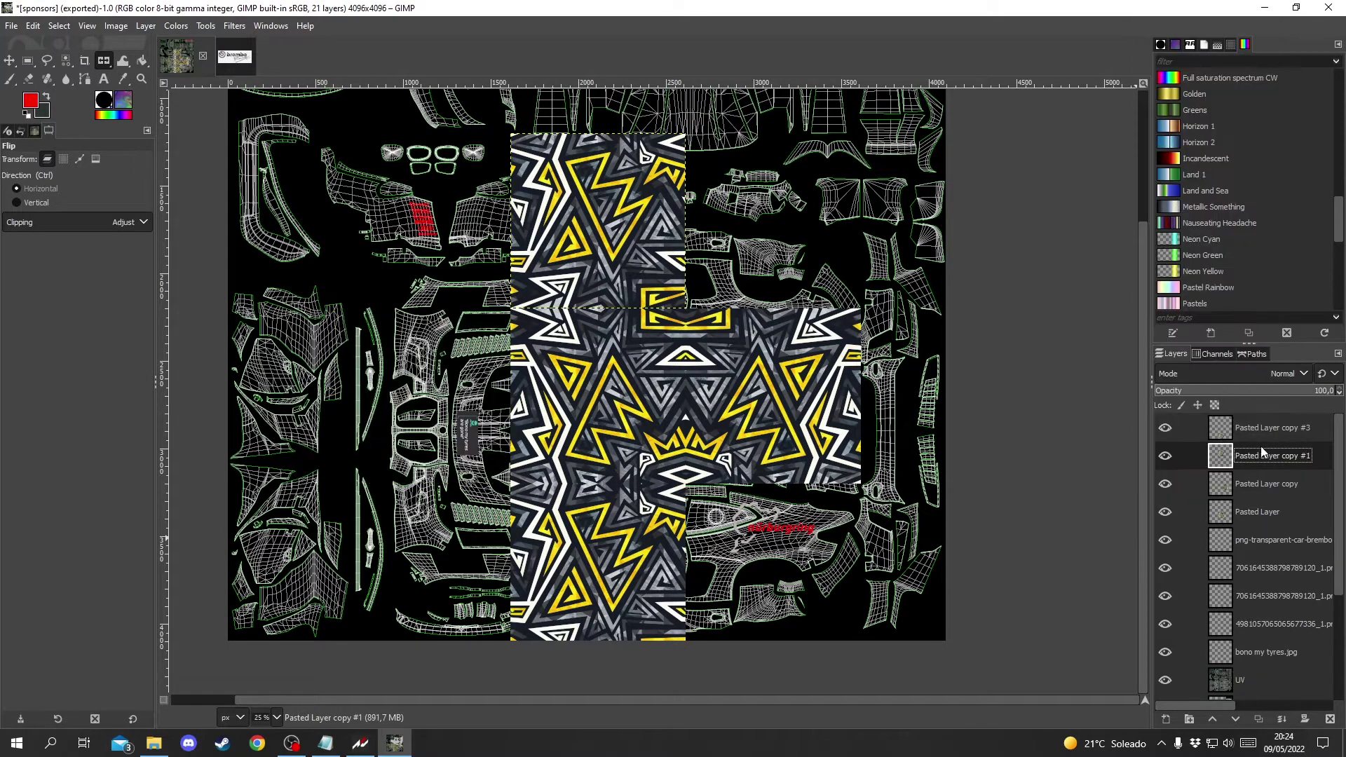
right_click(1260, 456)
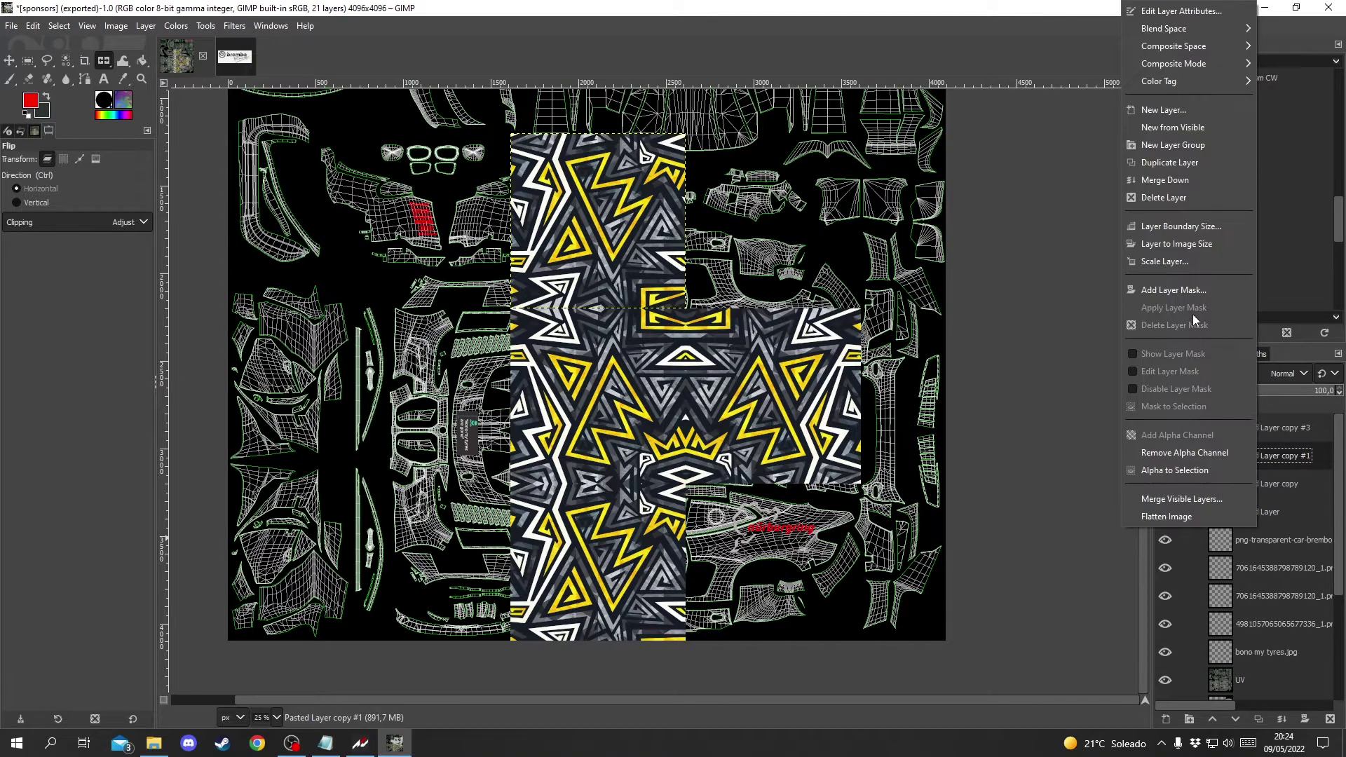
click(1178, 198)
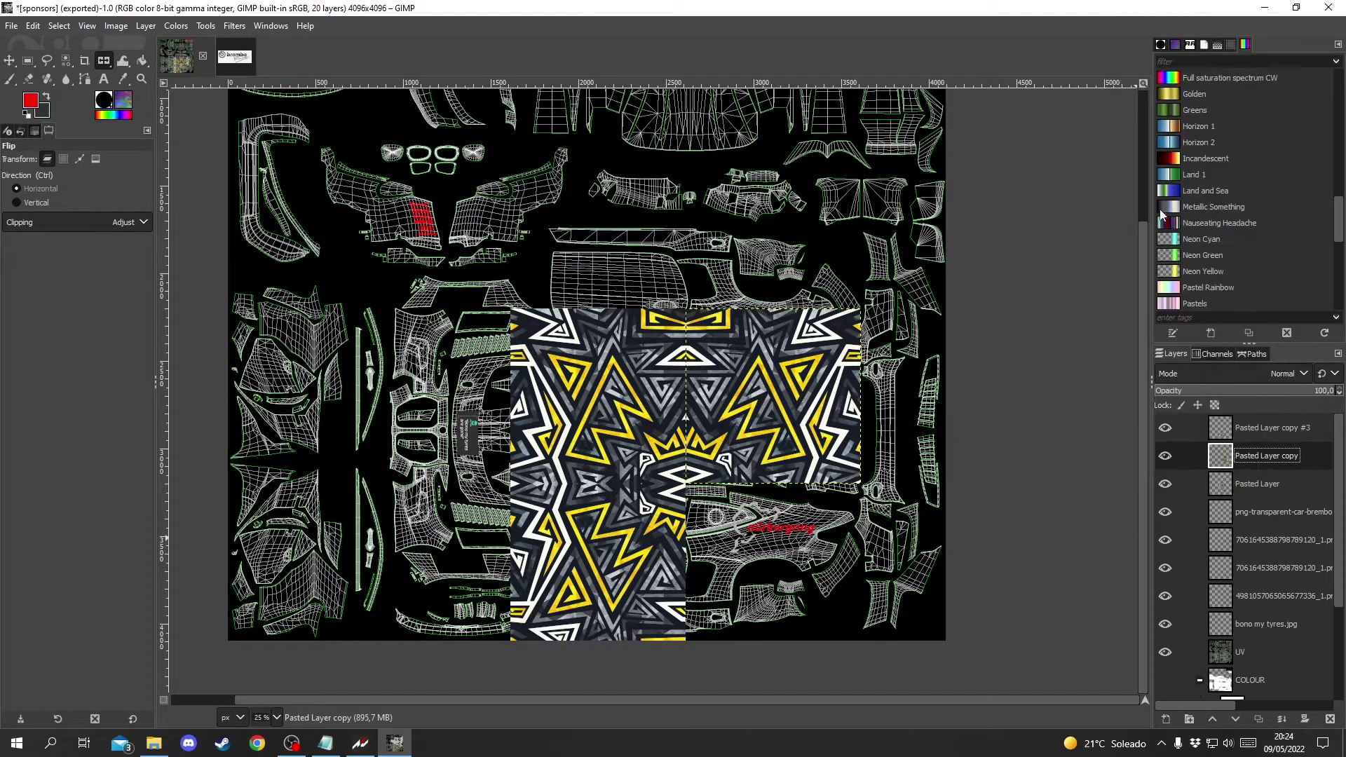
Step: Duplicate the lower pattern tile into the empty spot beneath the right-hand tile and flip the duplicate horizontally
click(1249, 429)
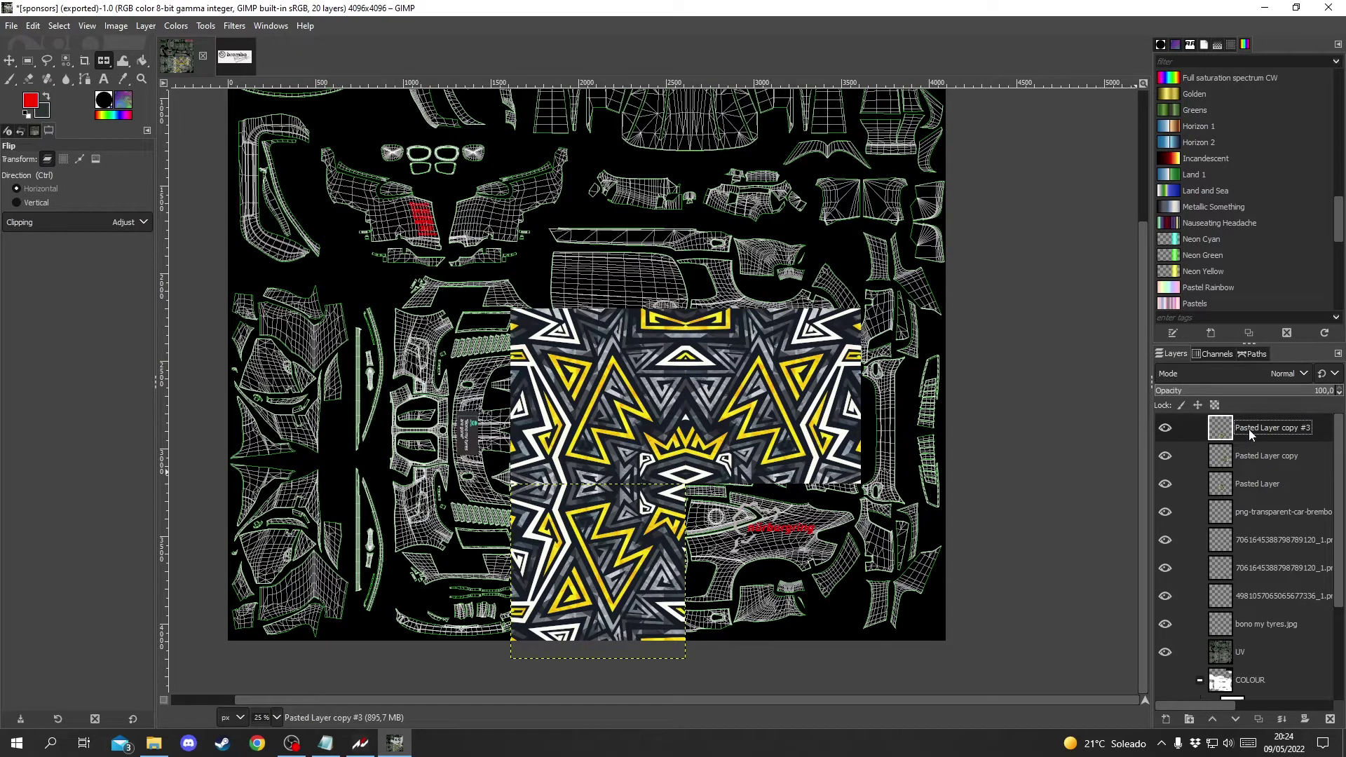
right_click(1250, 429)
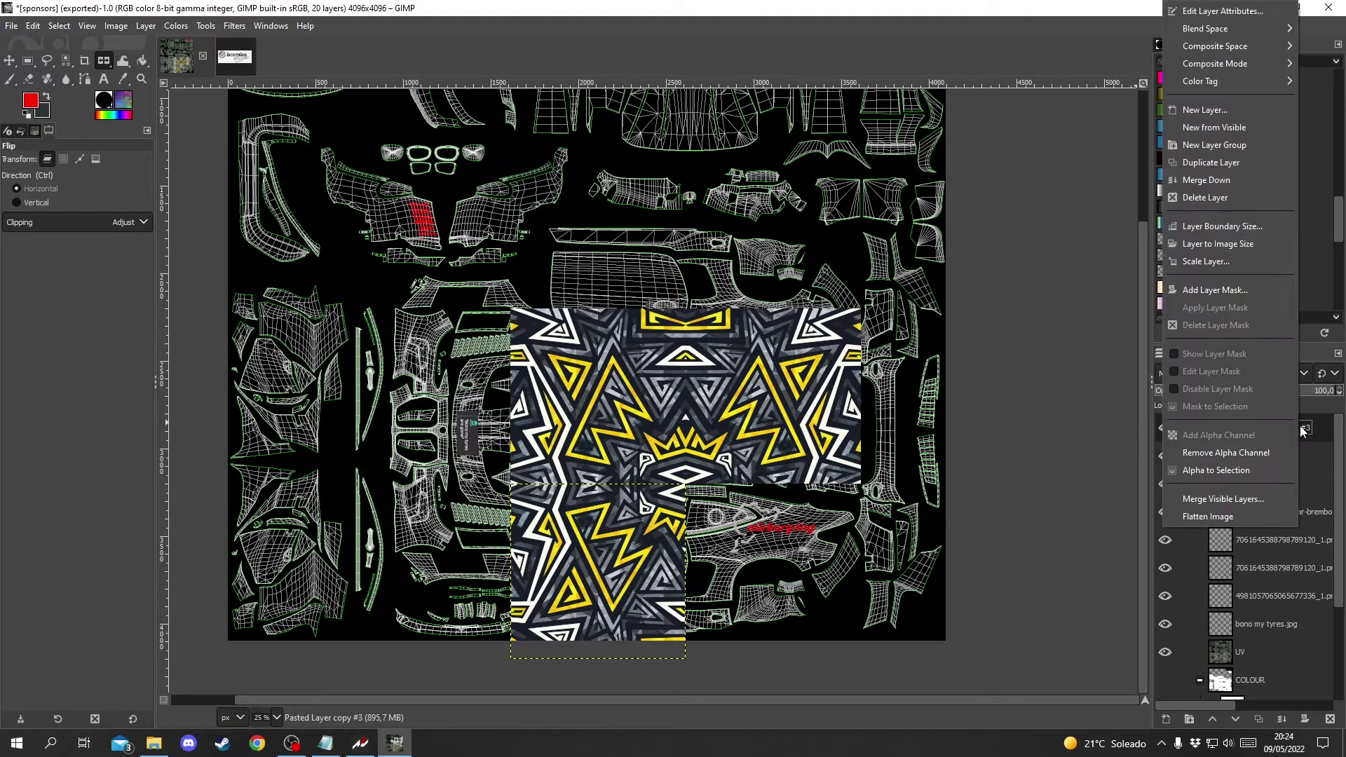
click(1184, 162)
click(9, 60)
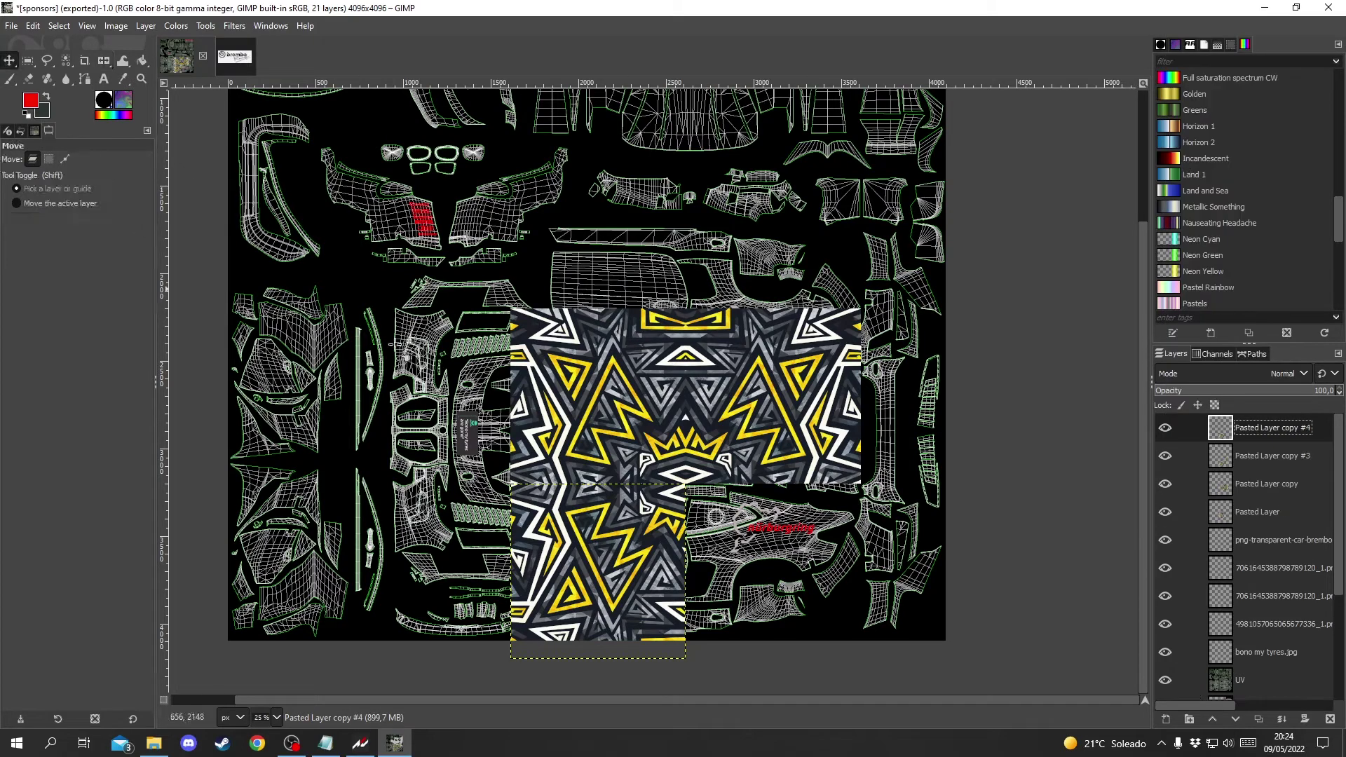
drag(570, 553, 752, 520)
key(1)
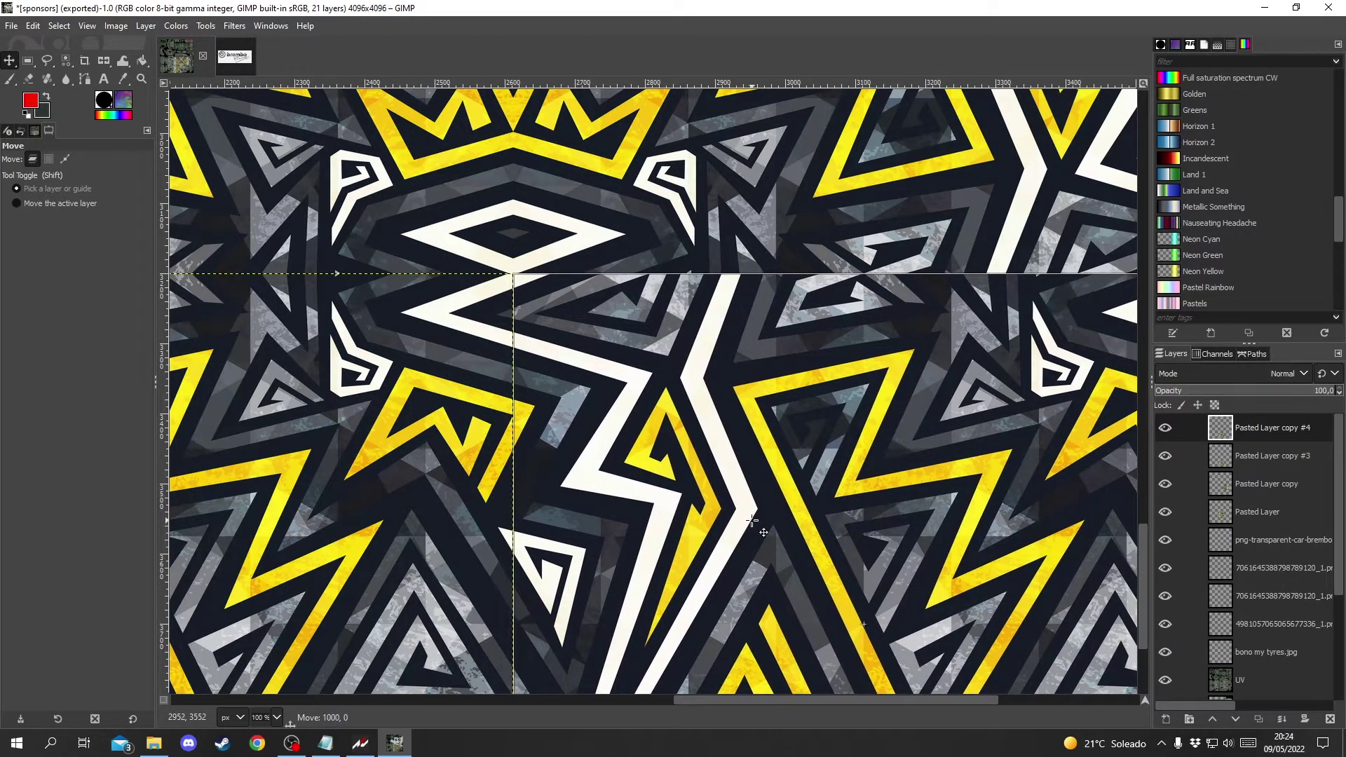
scroll(752, 520, down, 4)
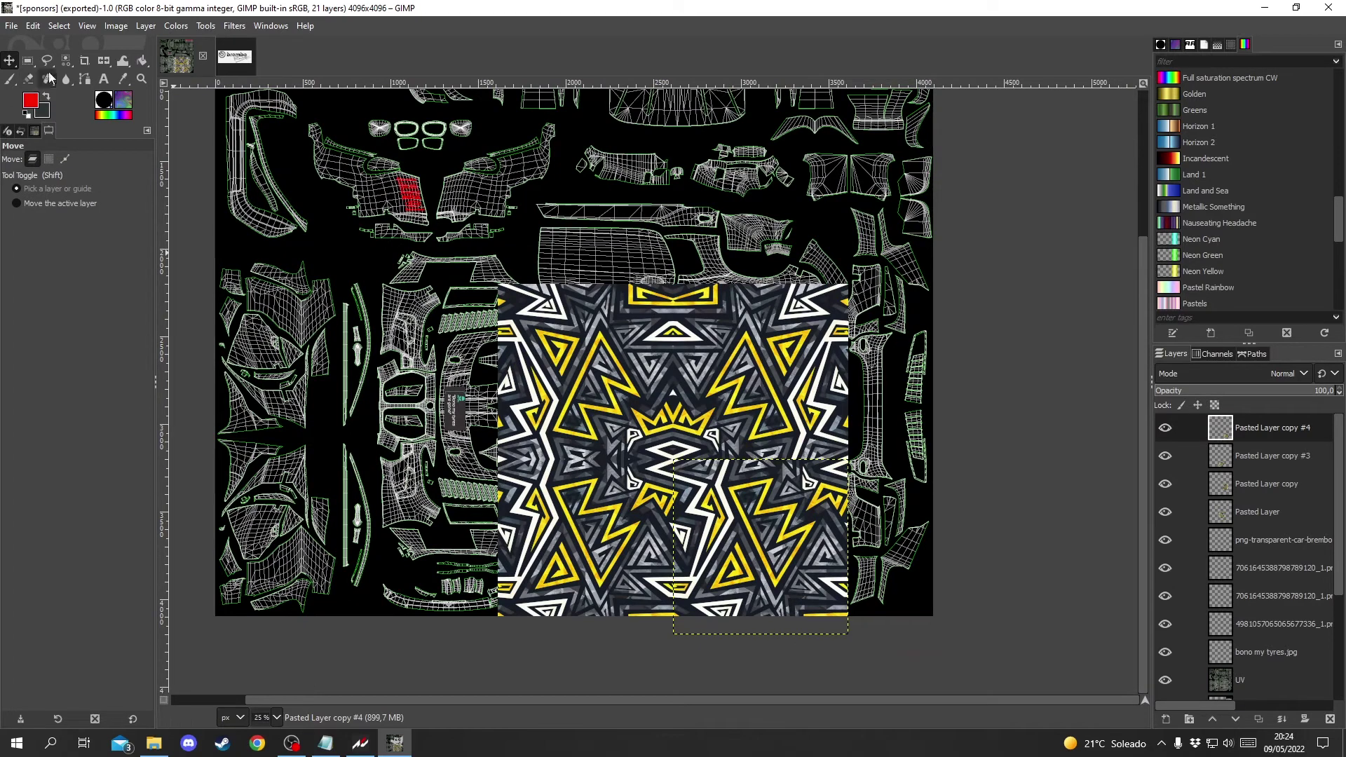
click(103, 60)
click(753, 542)
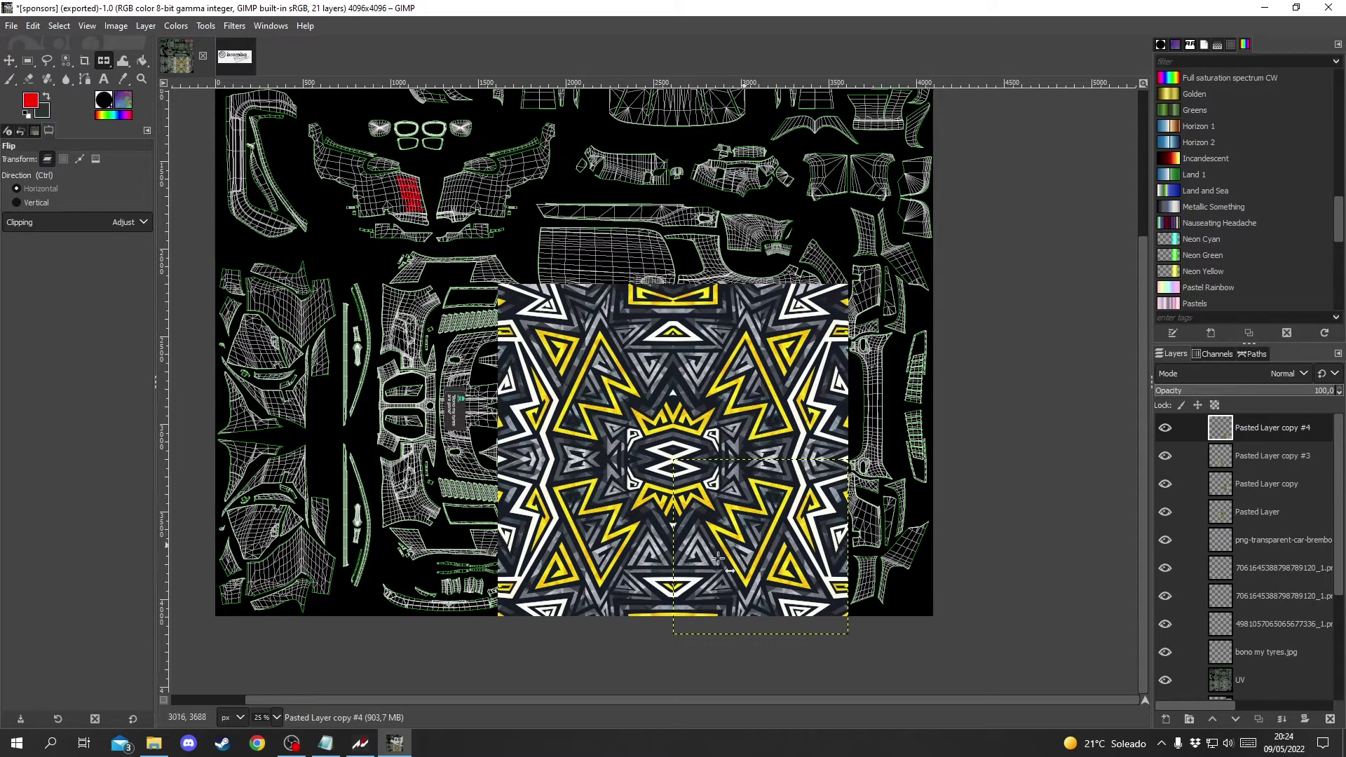
Step: Merge the pattern copies down one after another into the original pasted pattern layer
right_click(1260, 441)
click(1192, 198)
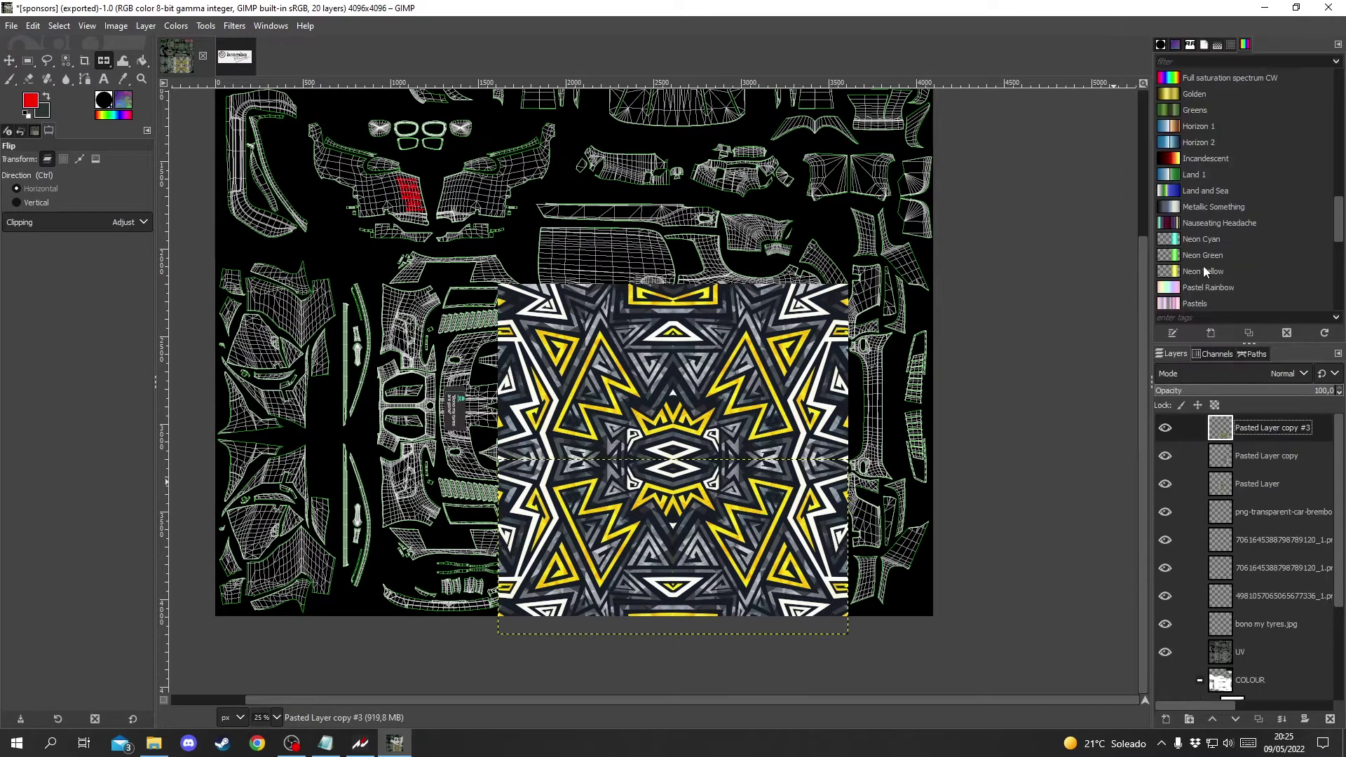
right_click(1274, 439)
click(1186, 197)
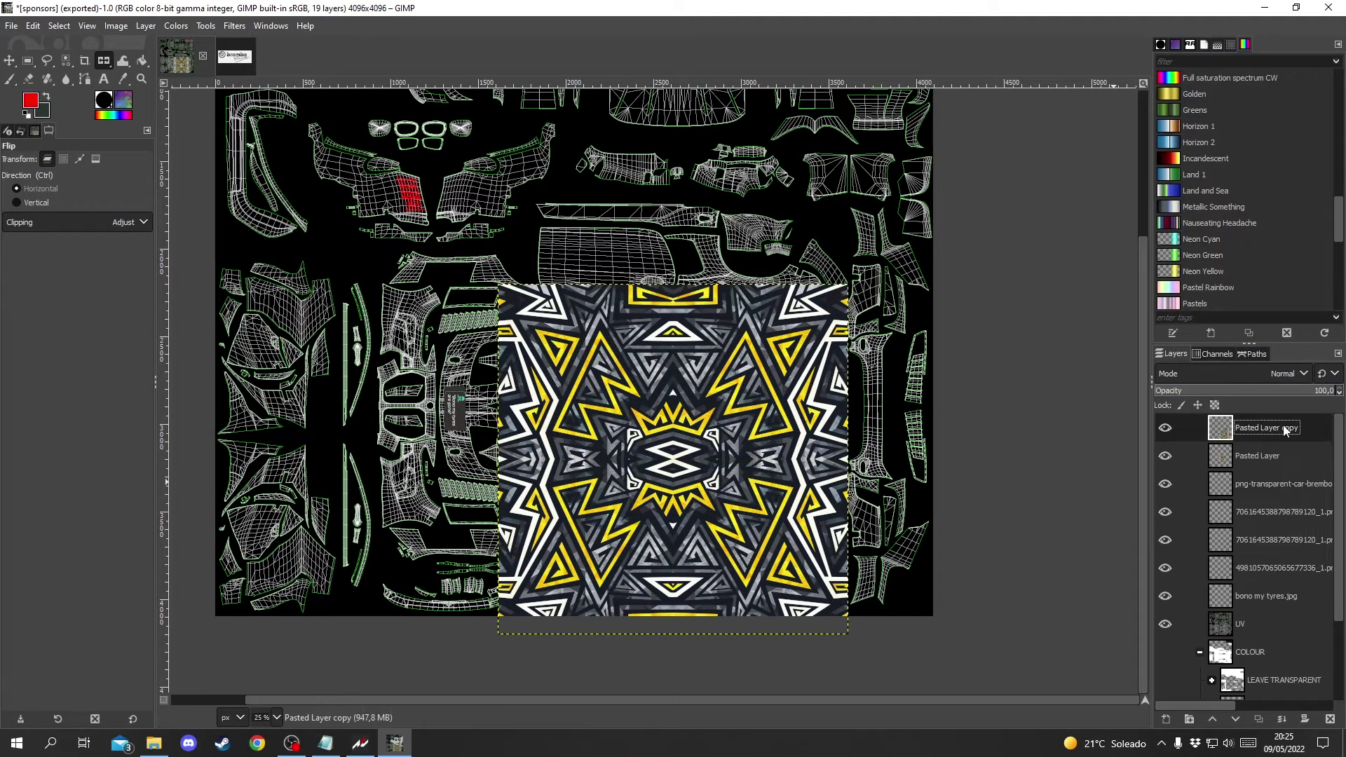
right_click(1272, 430)
click(1184, 198)
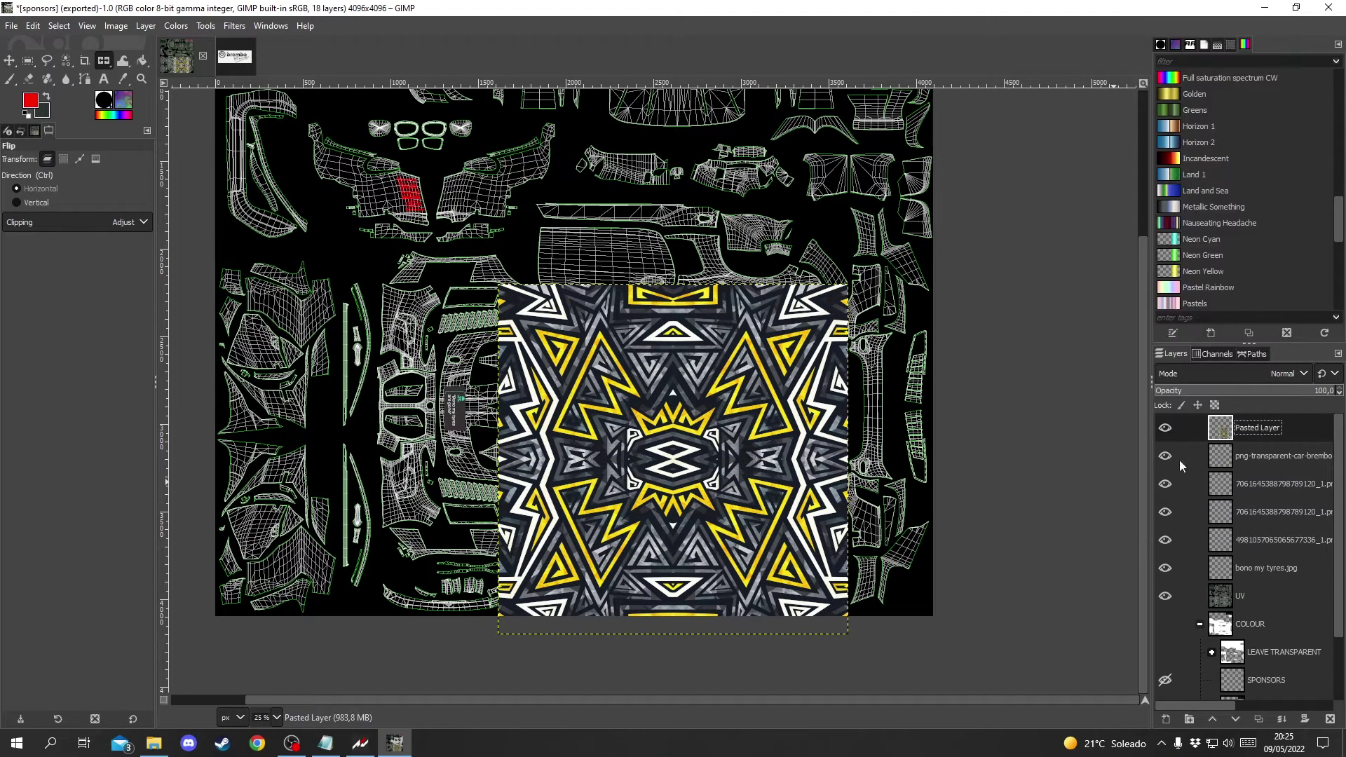
Step: Hide the sponsor logo layers listed between the merged pattern and the UV layer
right_click(1262, 434)
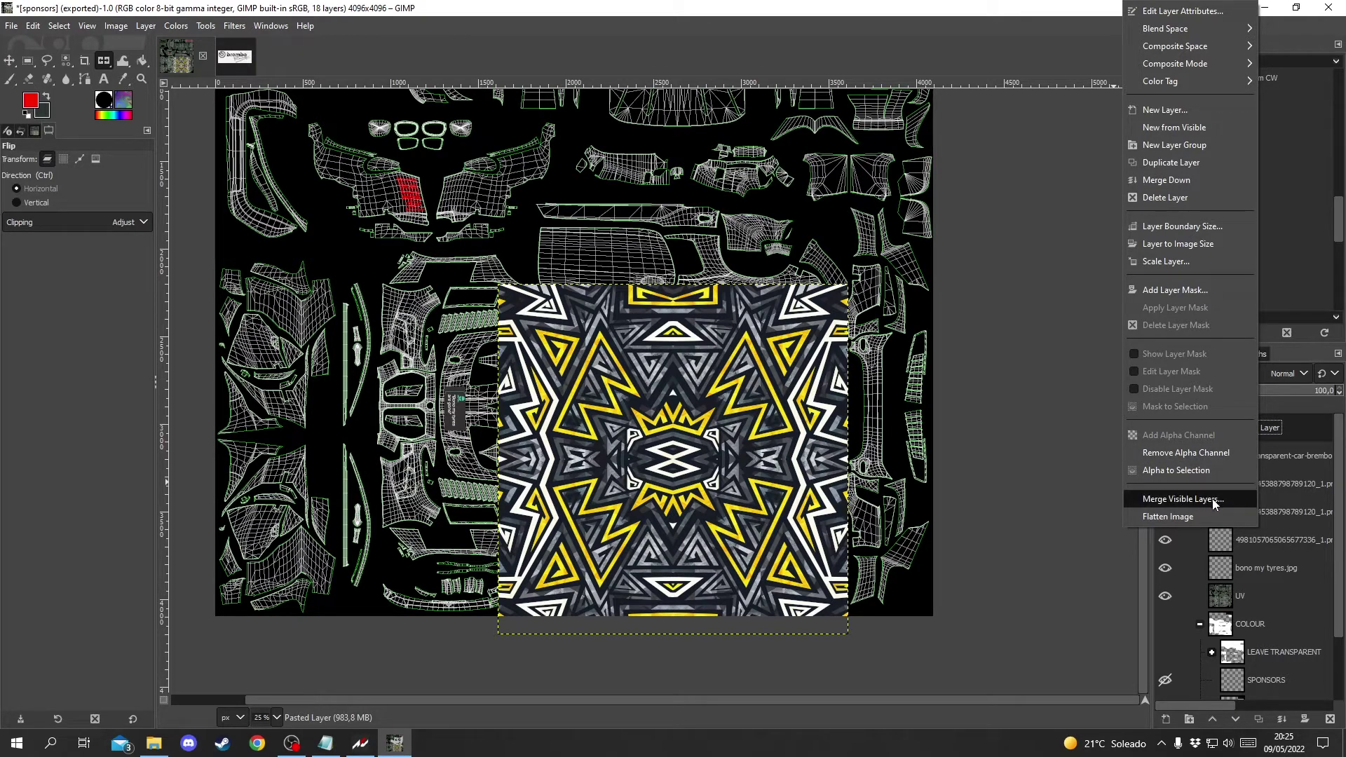
key(Escape)
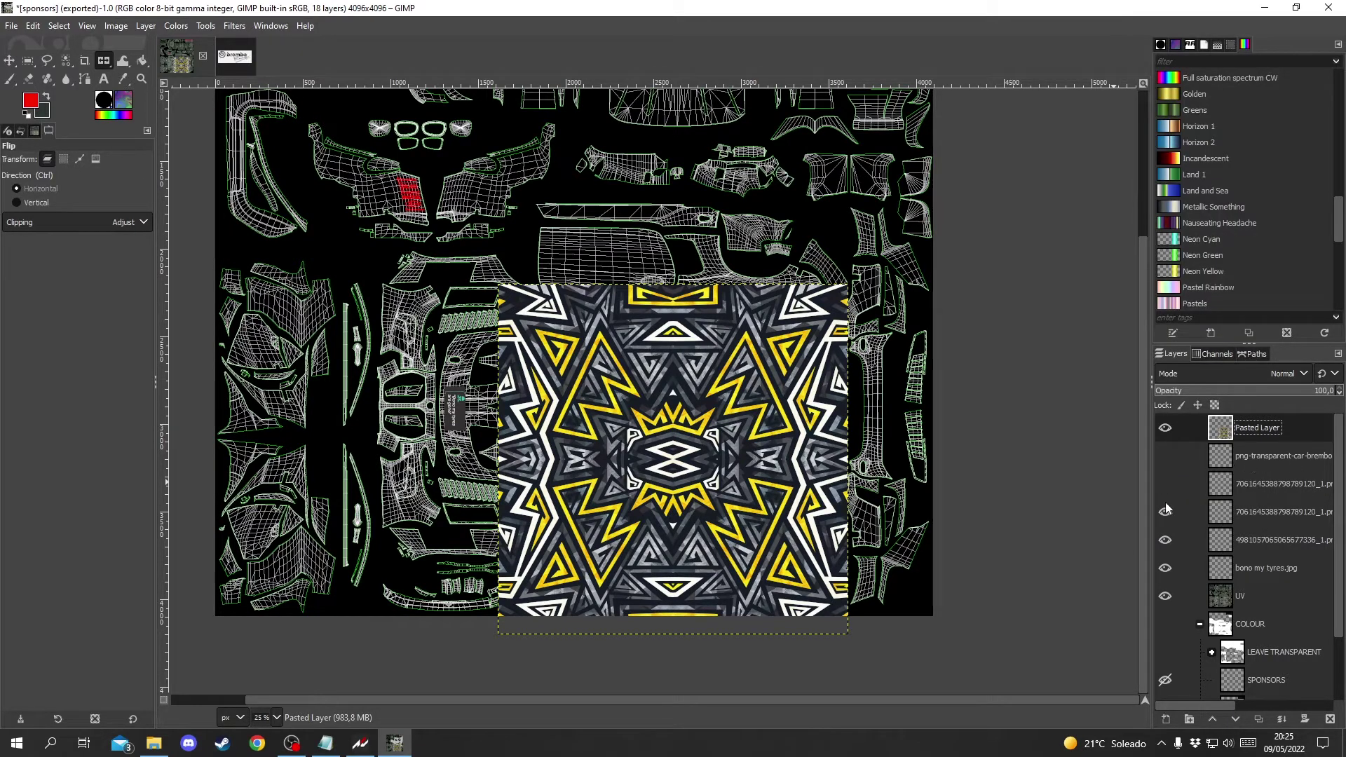
drag(1165, 502, 1167, 588)
click(1167, 588)
click(1167, 586)
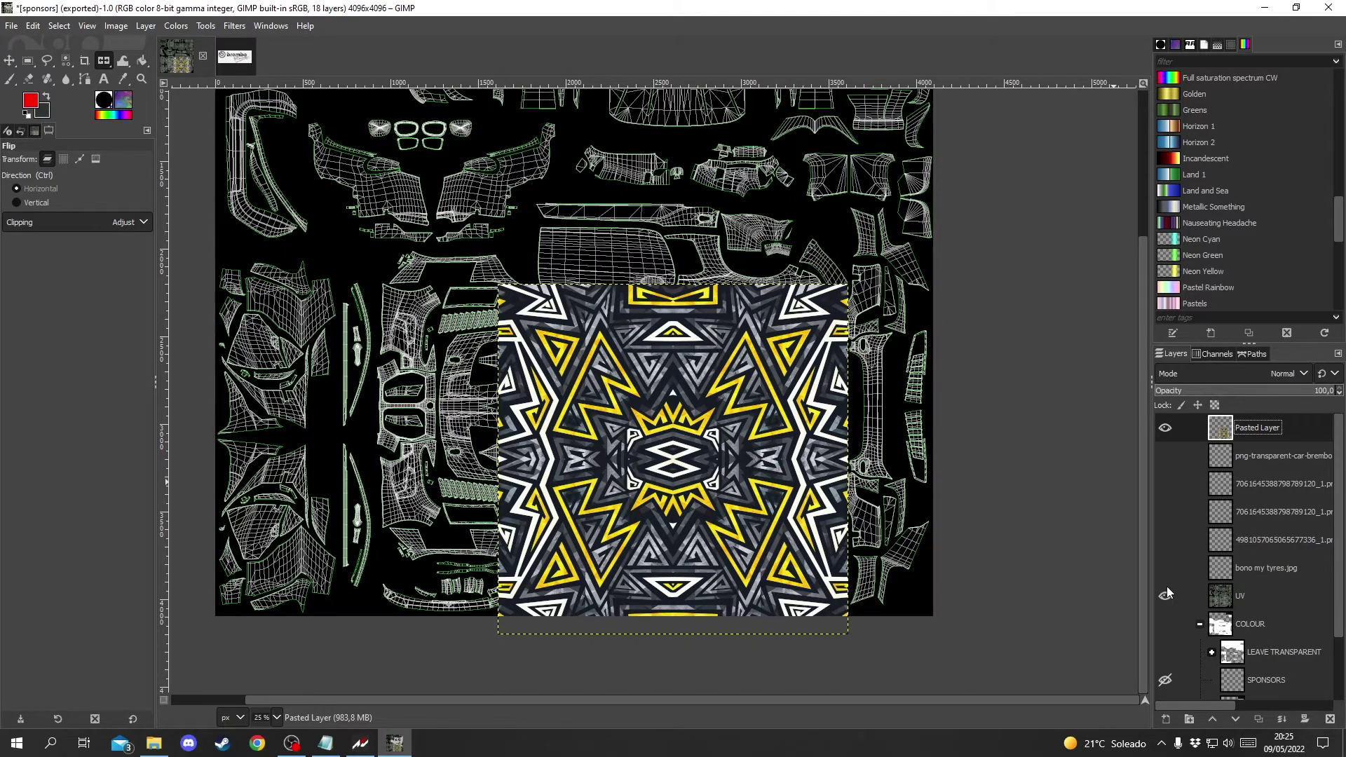
Step: Undo the hiding of the logo layers and the merges of the pattern copies
key(ctrl+z)
key(ctrl+z)
key(ctrl+z)
key(ctrl+z)
key(ctrl+z)
key(ctrl+z)
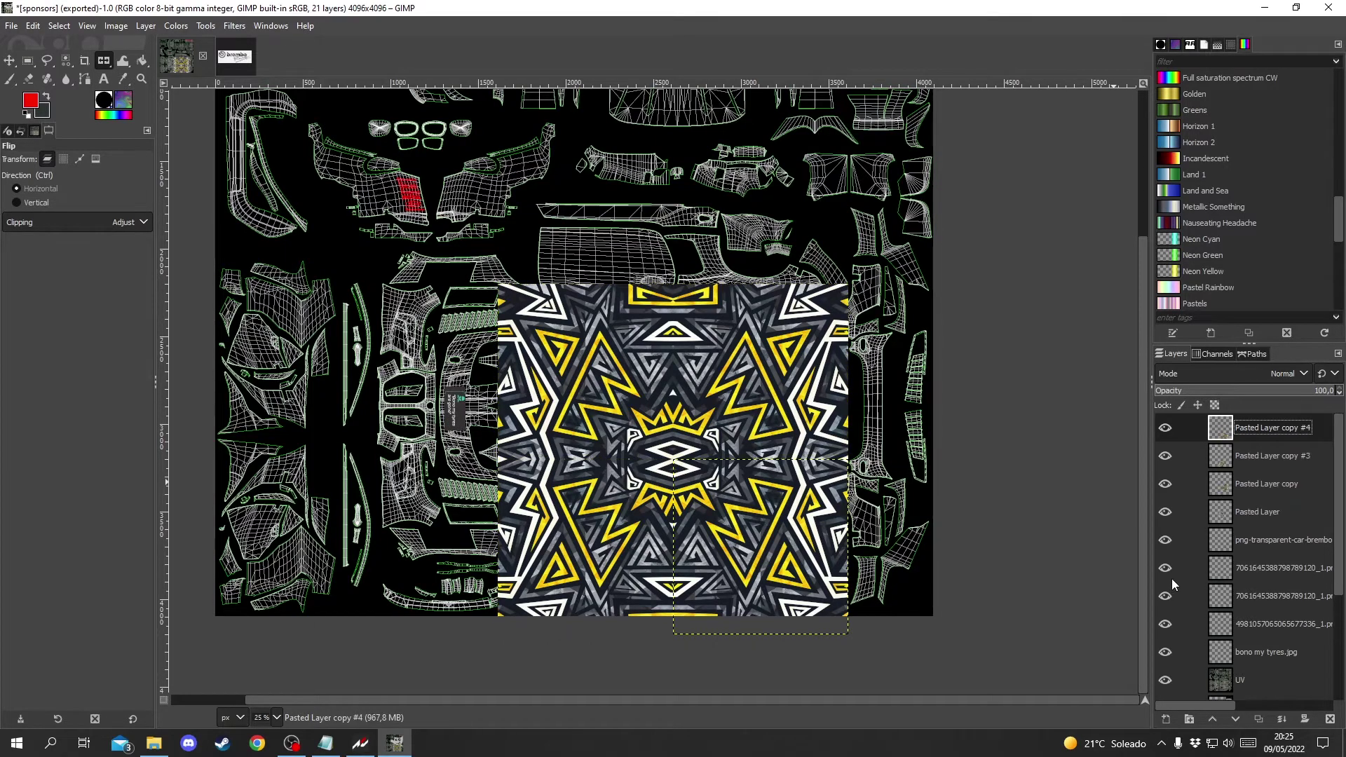
Step: Hide the sponsor logo layers and the UV layer, leaving only the four pattern tiles visible
click(1165, 540)
drag(1165, 624, 1165, 682)
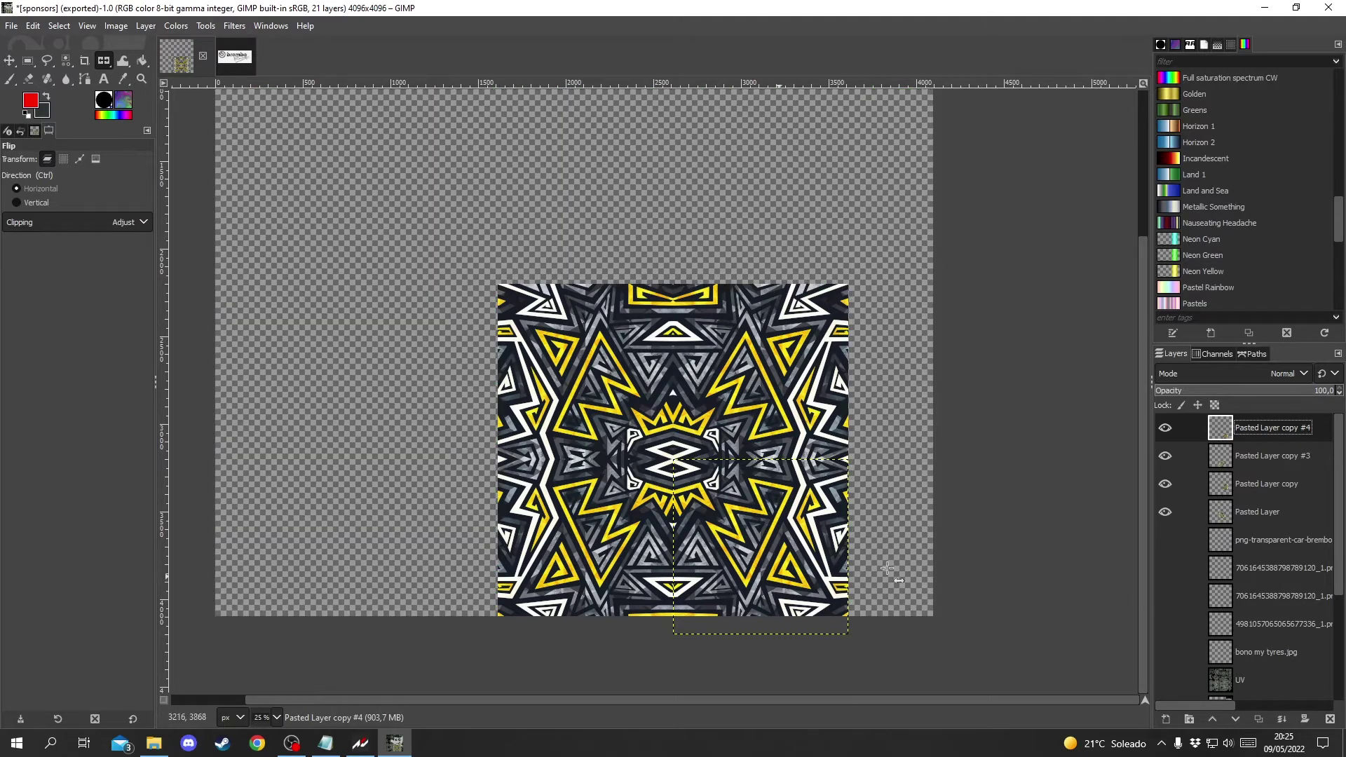
scroll(1227, 575, down, 3)
scroll(1215, 586, up, 3)
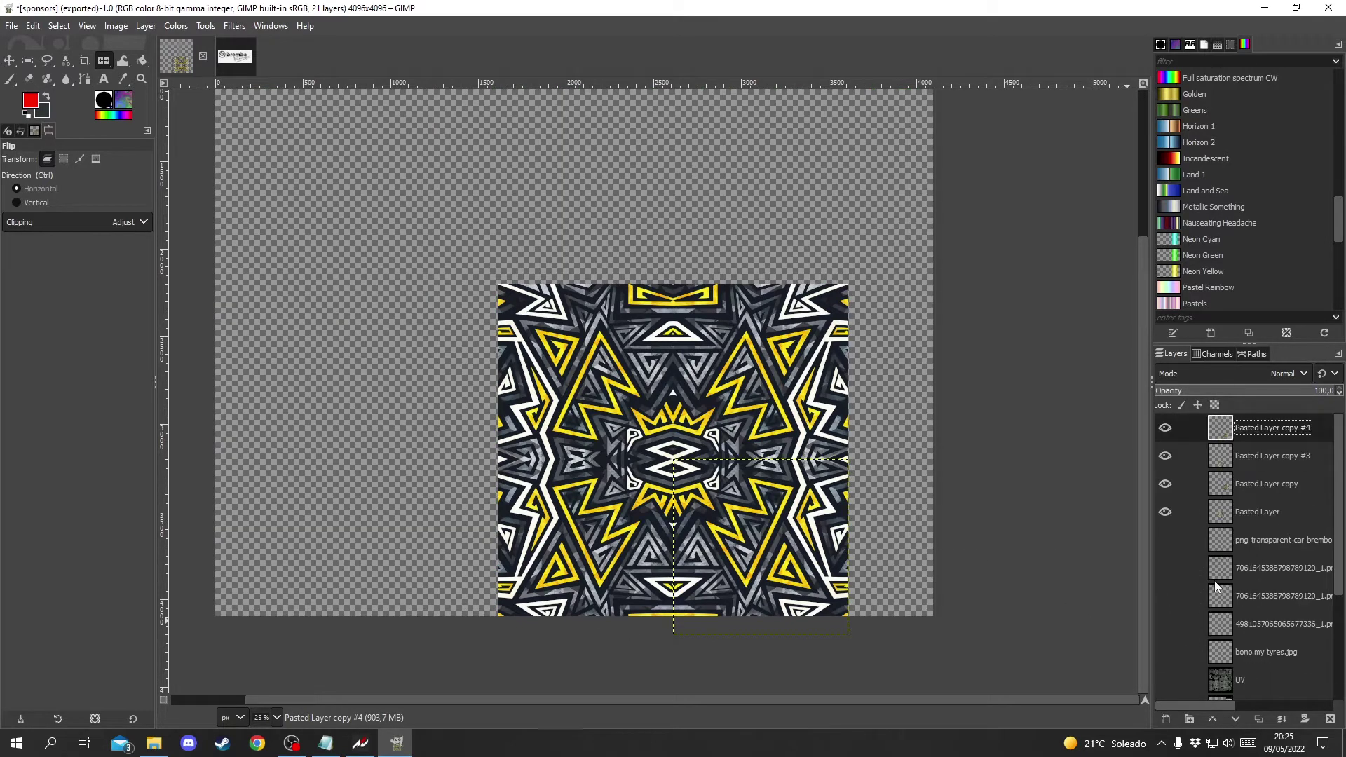
Step: Merge the visible pattern tiles into one layer, expanded as necessary, and move the block up and left toward the canvas centre
right_click(1220, 502)
click(1173, 495)
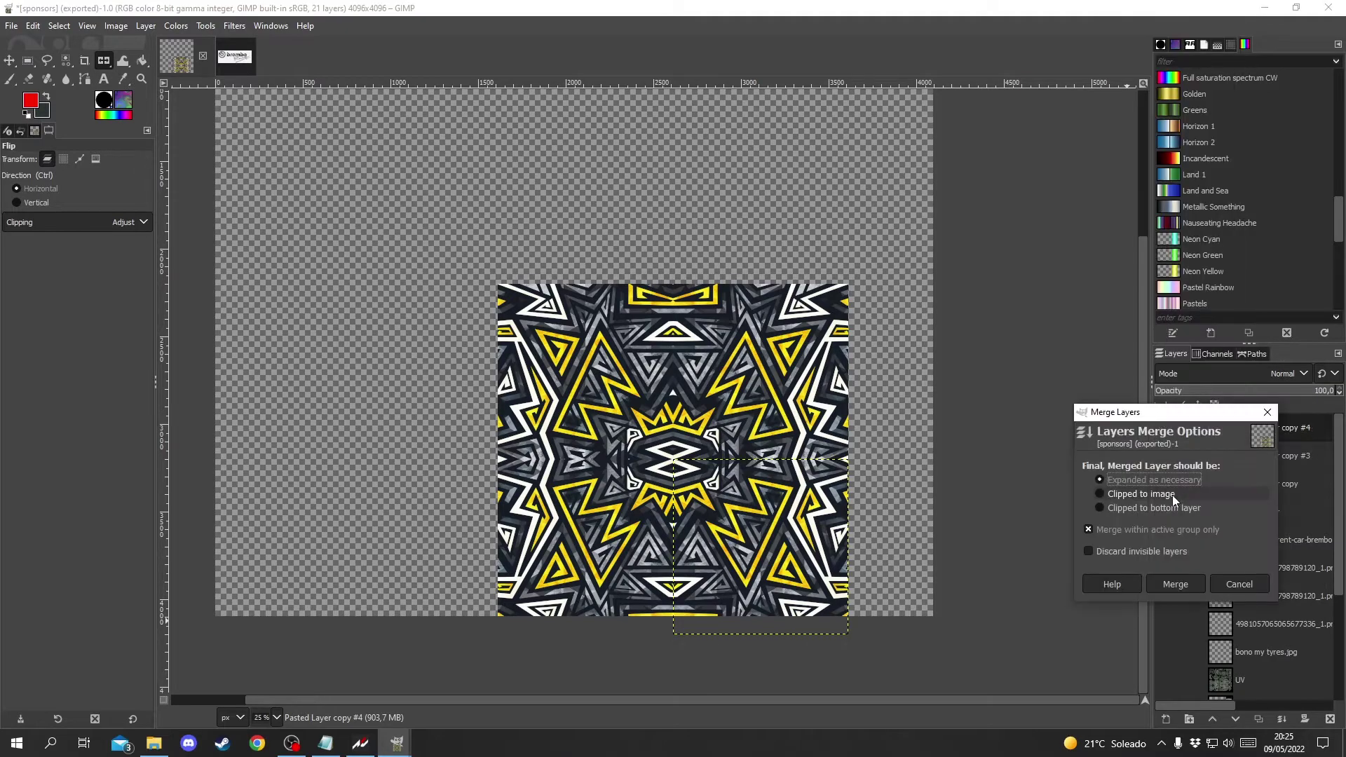
click(1172, 585)
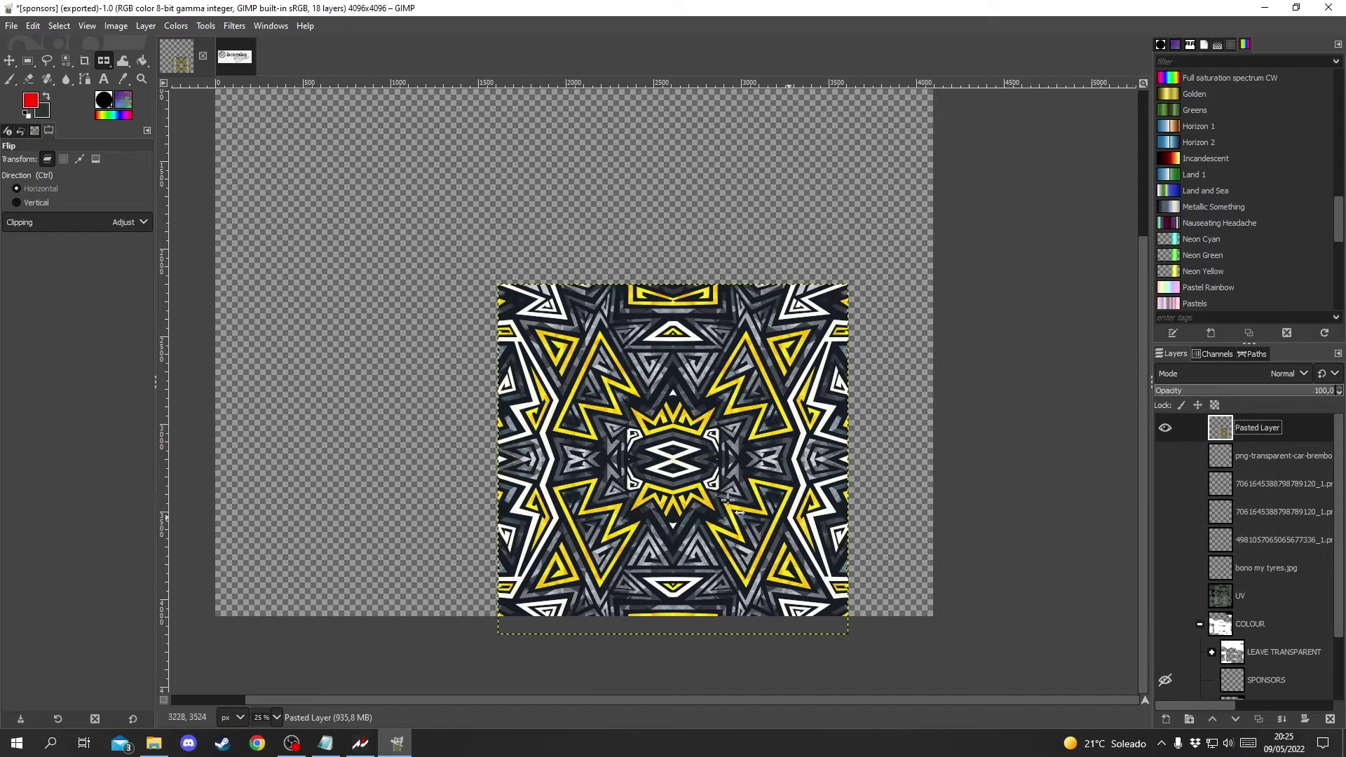
key(m)
drag(728, 499, 695, 388)
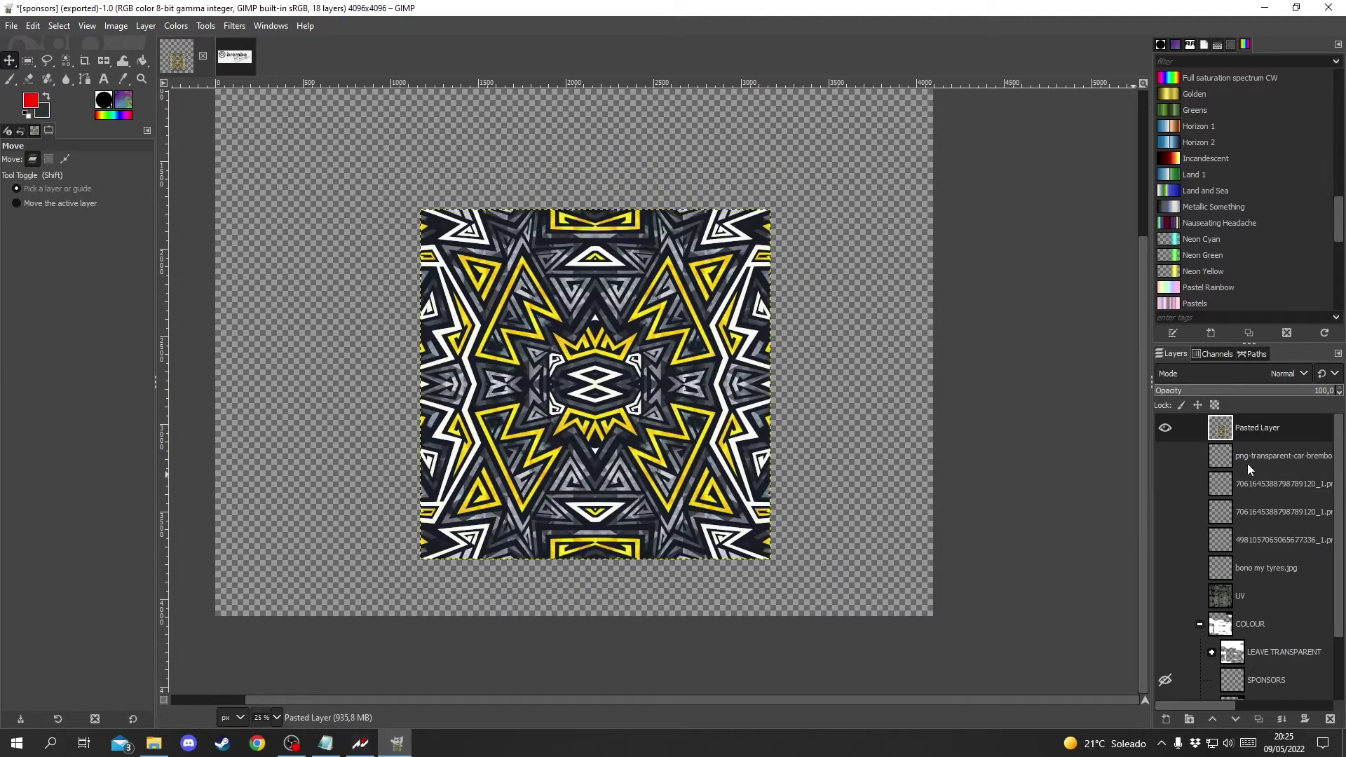
Step: Show the UV layer, place it directly beneath the pattern layer, and shift the pattern block down and right
click(1165, 596)
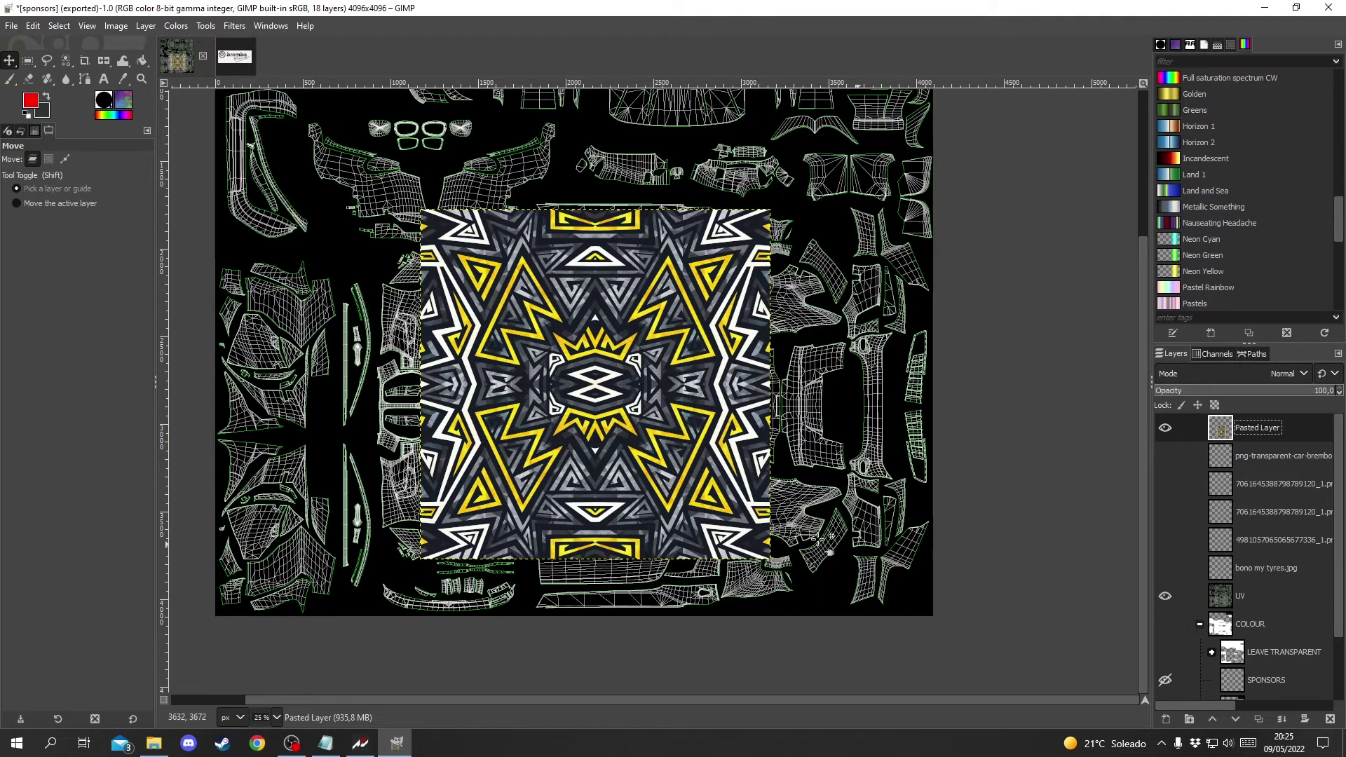
drag(677, 477, 730, 514)
drag(1240, 596, 1256, 431)
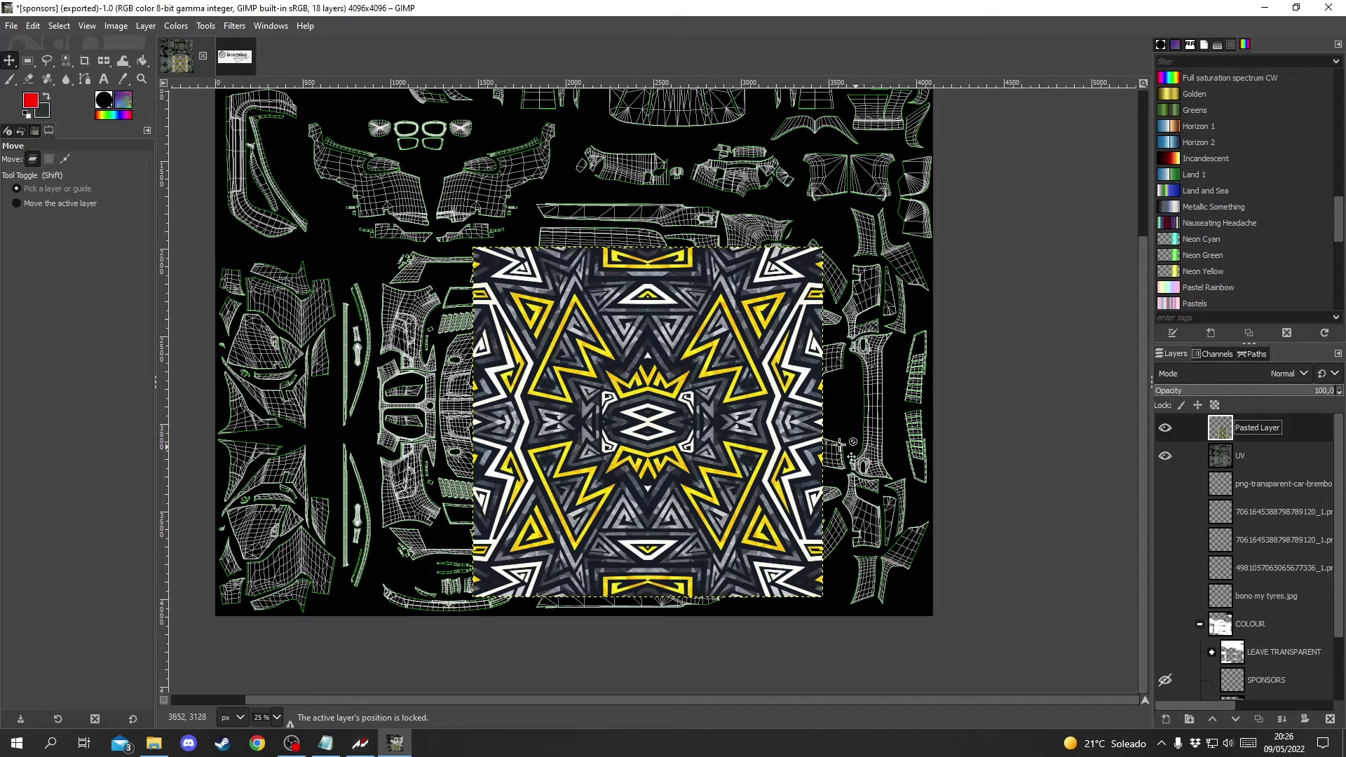
Step: Reduce the pattern layer's opacity to about 46 and move the pattern over the car's roof area on the UV template
mouse_move(846, 449)
mouse_down()
mouse_move(901, 449)
mouse_move(850, 424)
mouse_move(829, 433)
mouse_up()
mouse_move(1254, 393)
mouse_down()
mouse_move(1182, 393)
mouse_move(1230, 394)
mouse_up()
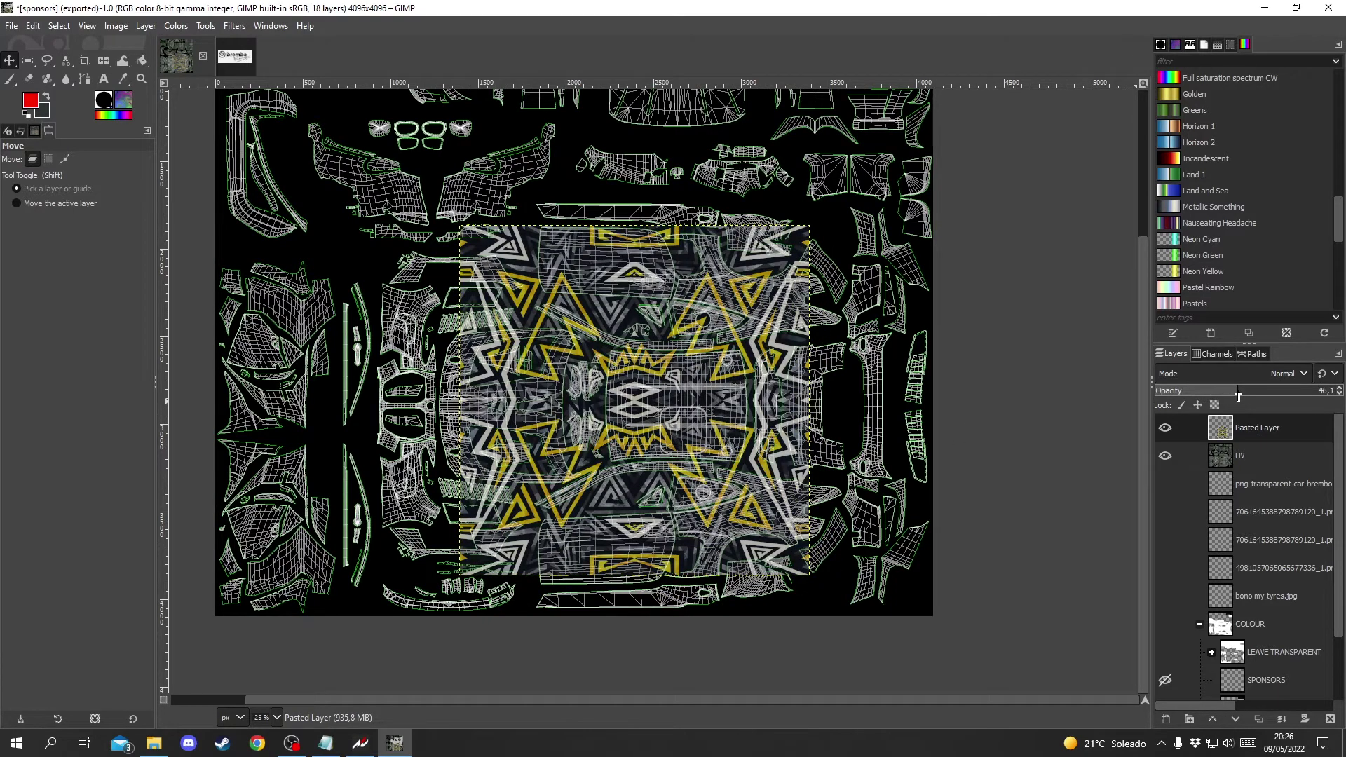
drag(622, 428, 661, 433)
Step: Rotate the pattern layer by -90 degrees about its centre, constraining the rotation to 15-degree steps
key(shift+r)
click(670, 396)
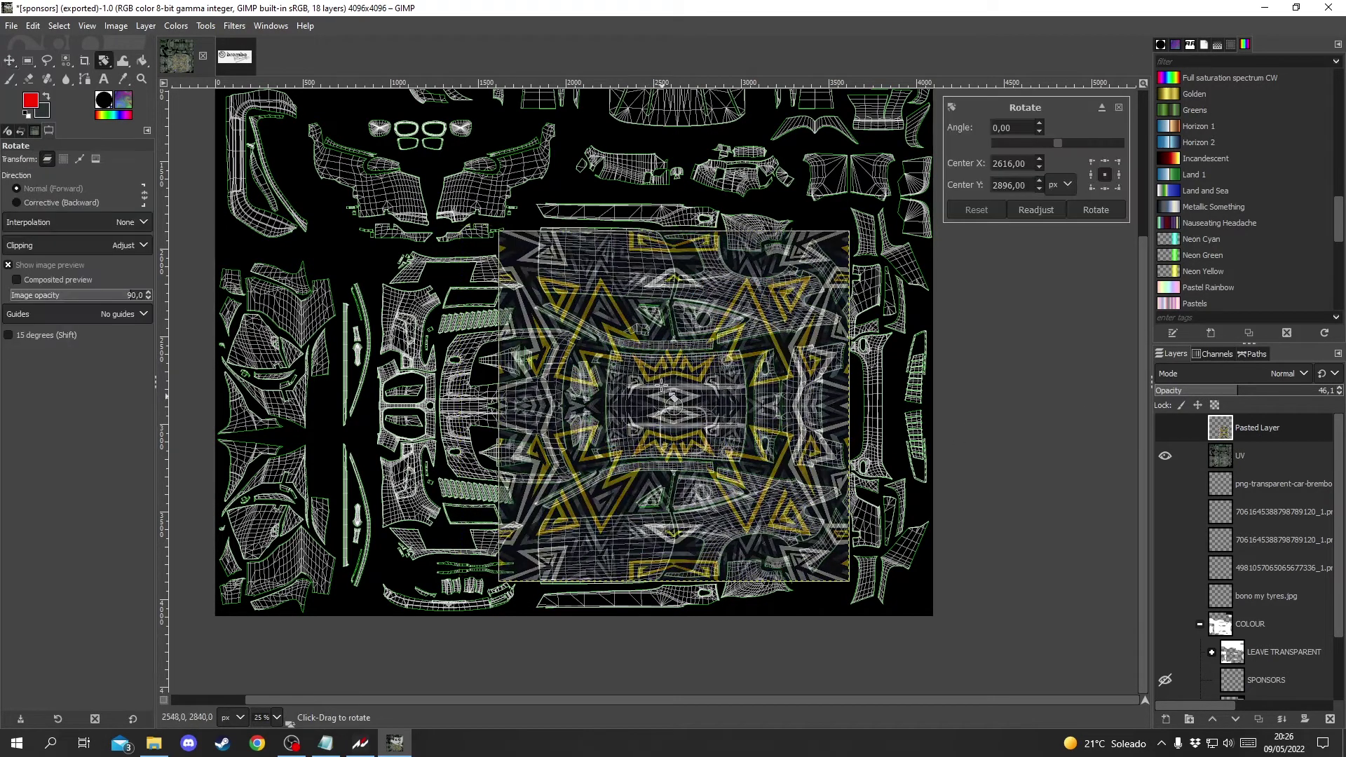
drag(484, 196, 561, 449)
key(shift)
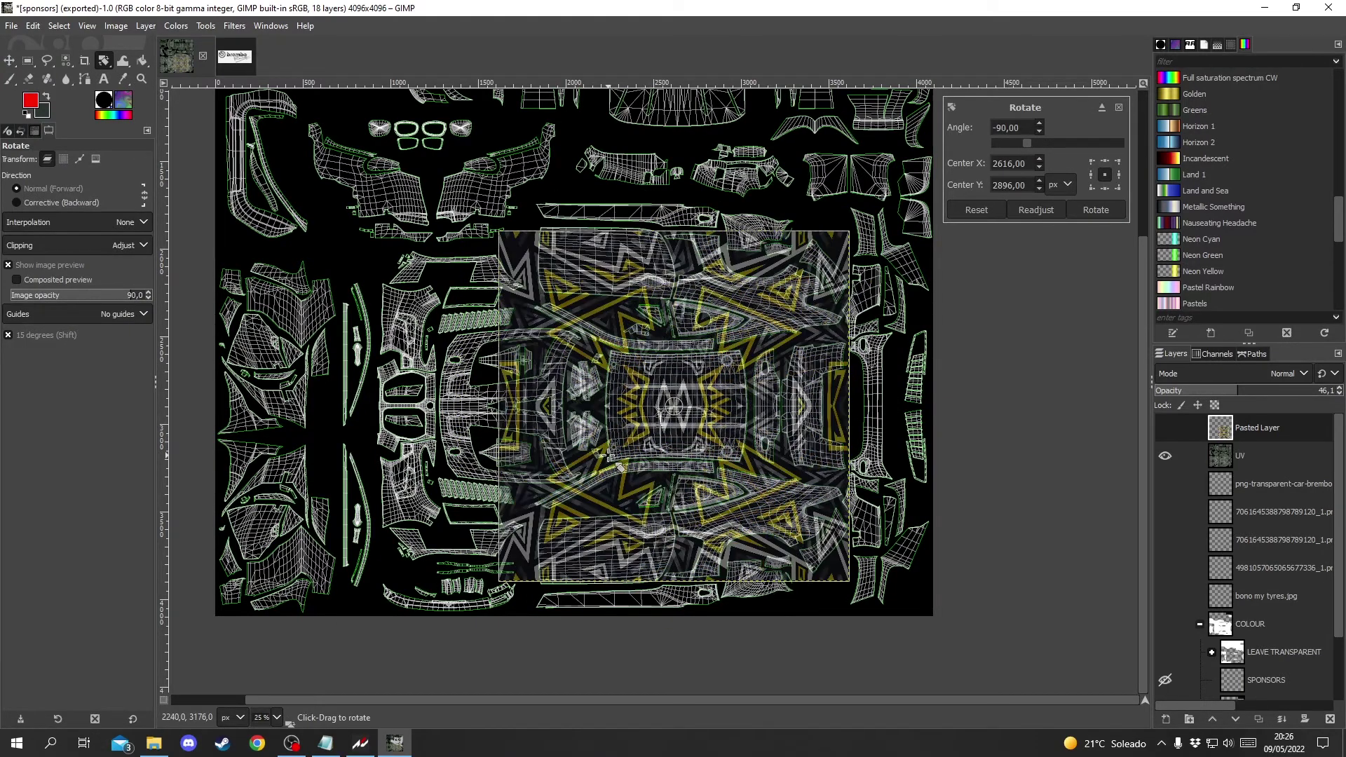
click(1096, 210)
Step: Fine-tune the rotated pattern's position so that its centre lines up with the roof panel on the UV template
ctrl+scroll(659, 452, up, 5)
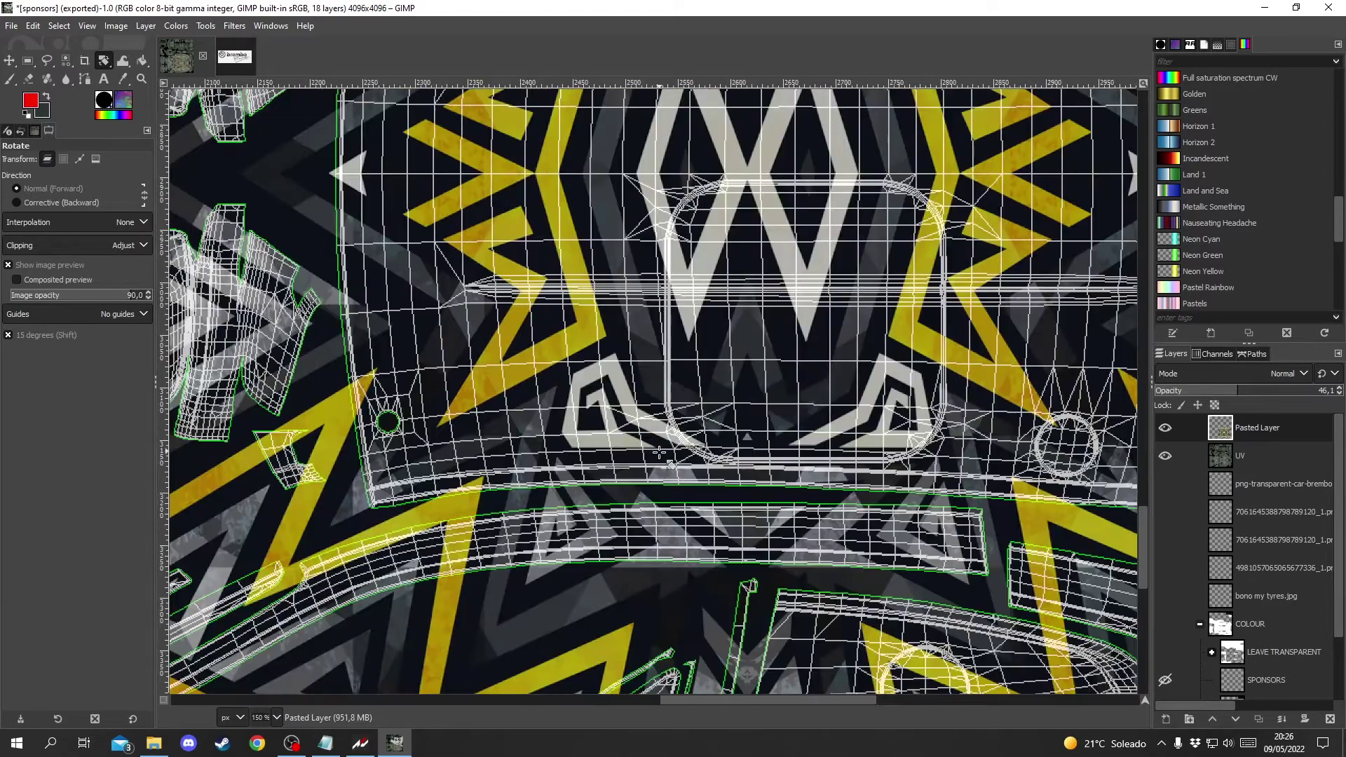
ctrl+scroll(659, 452, down, 1)
ctrl+scroll(661, 450, down, 4)
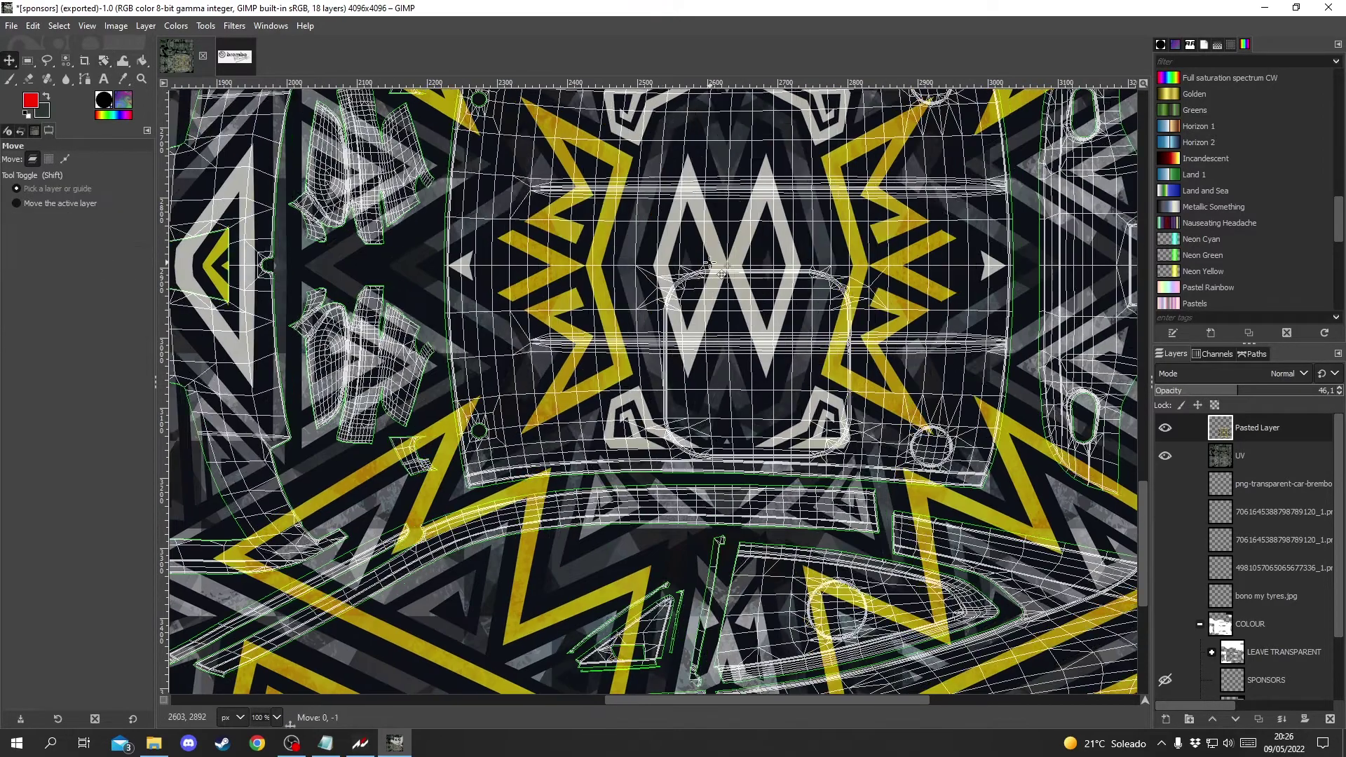
key(m)
ctrl+scroll(636, 262, up, 1)
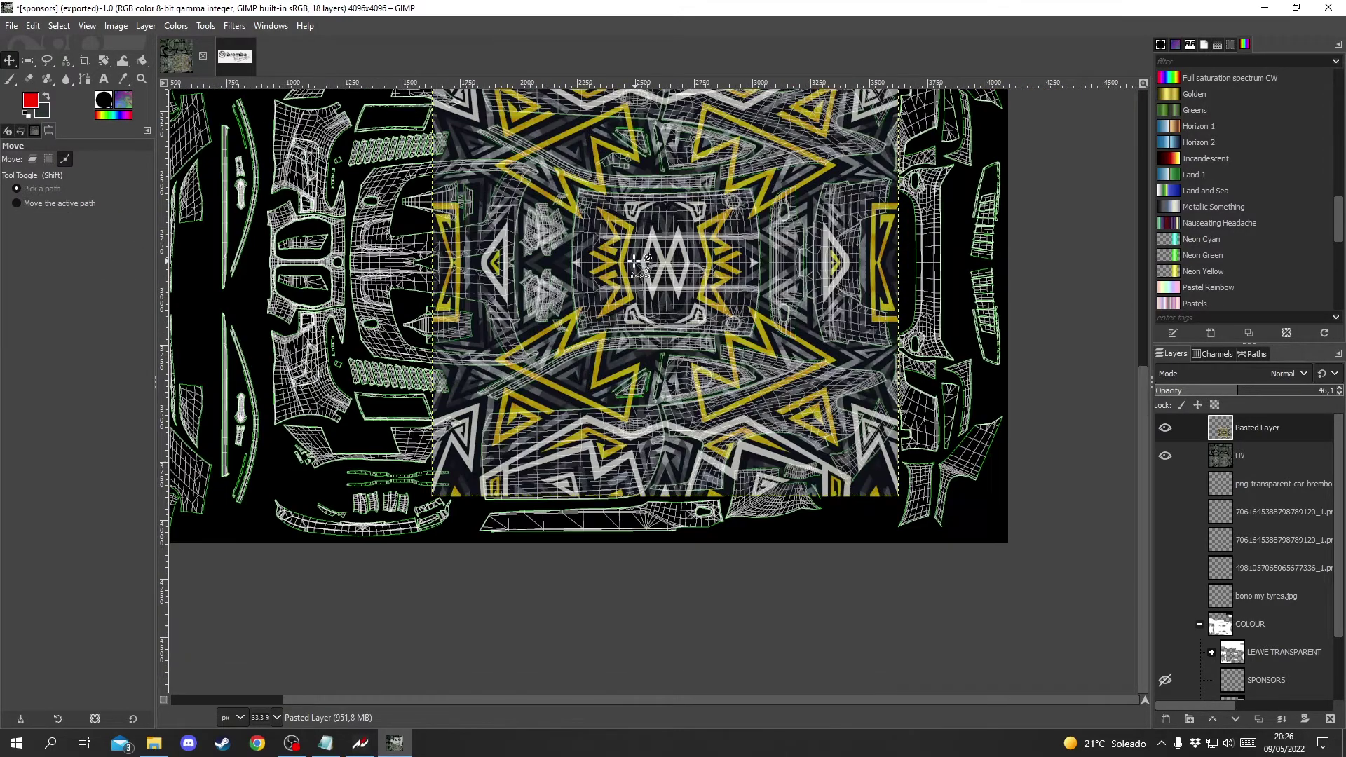
ctrl+scroll(635, 262, up, 1)
ctrl+scroll(656, 260, down, 3)
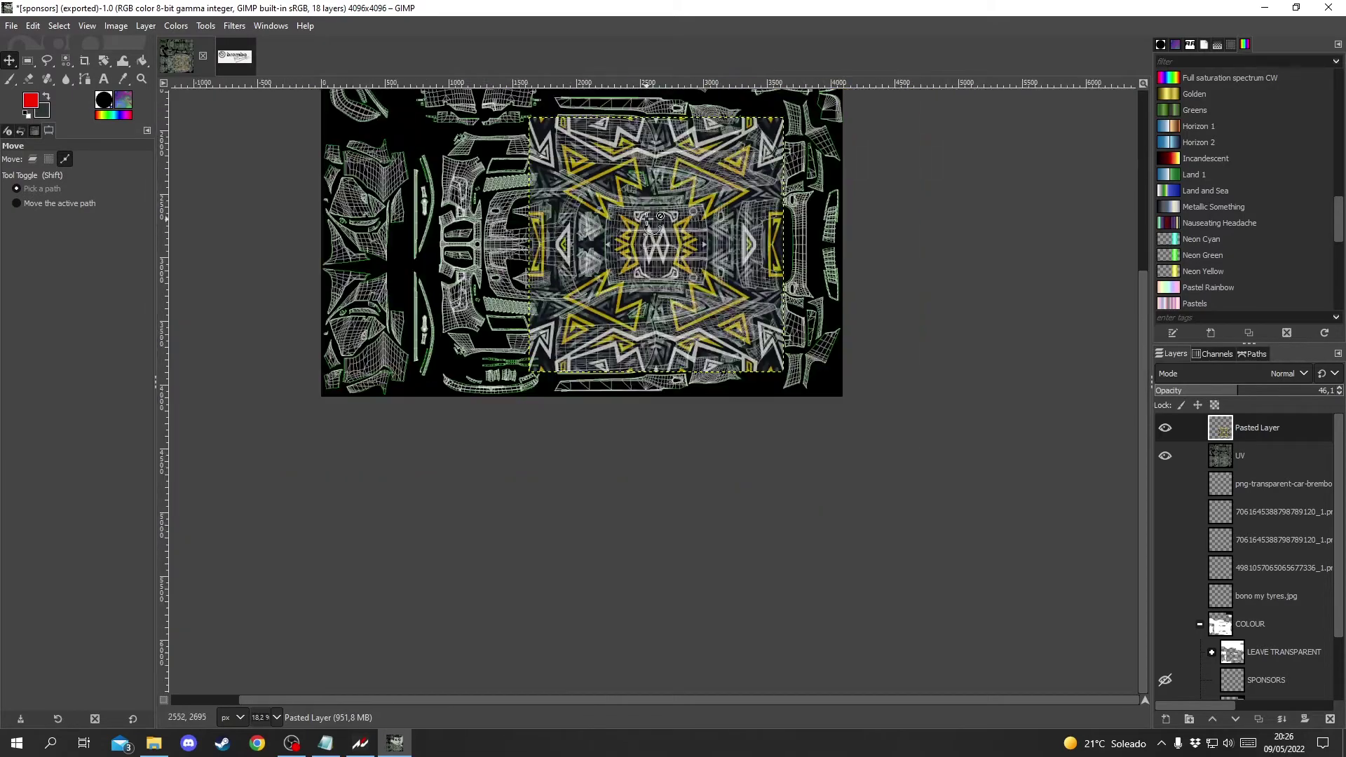
scroll(655, 261, up, 3)
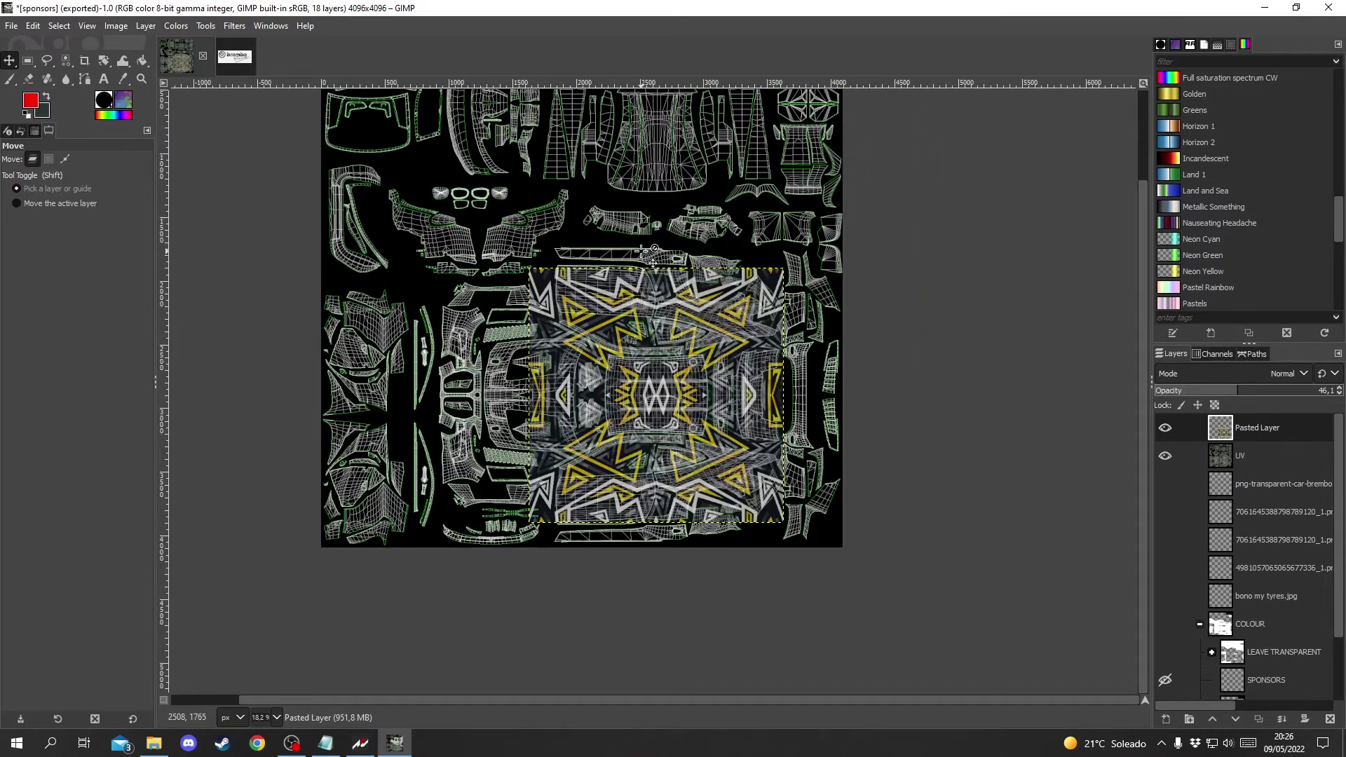
Step: Show the COLOUR layer group and set the pattern layer's opacity to 69
click(1257, 433)
click(110, 63)
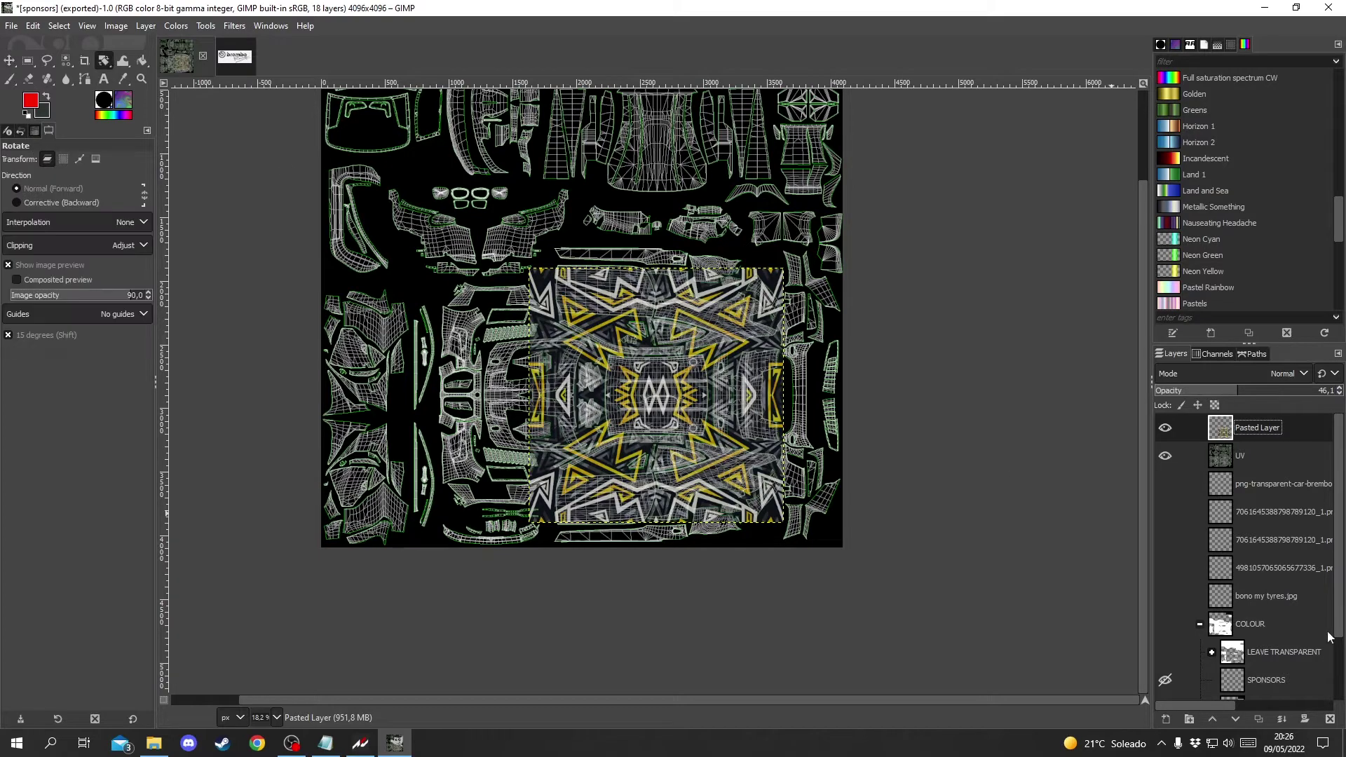
click(1165, 624)
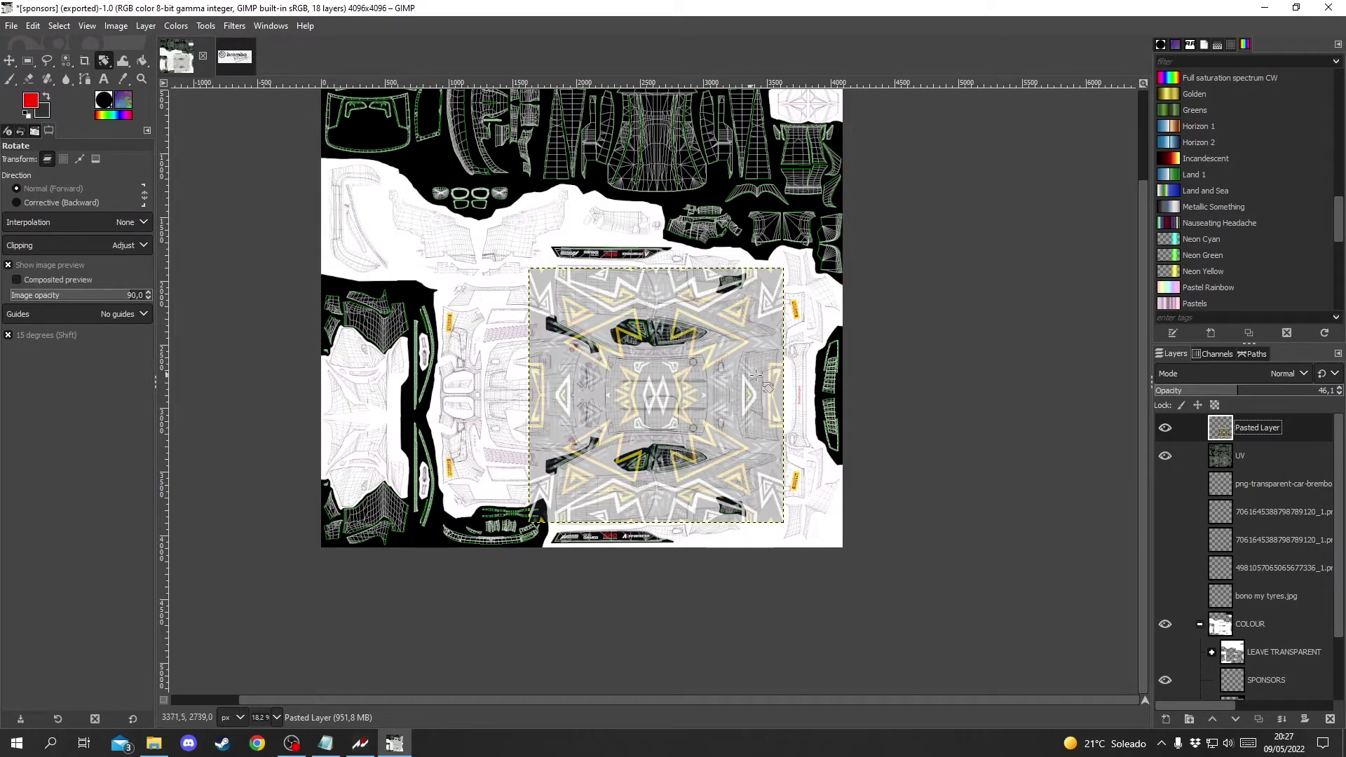
drag(1242, 391, 1280, 391)
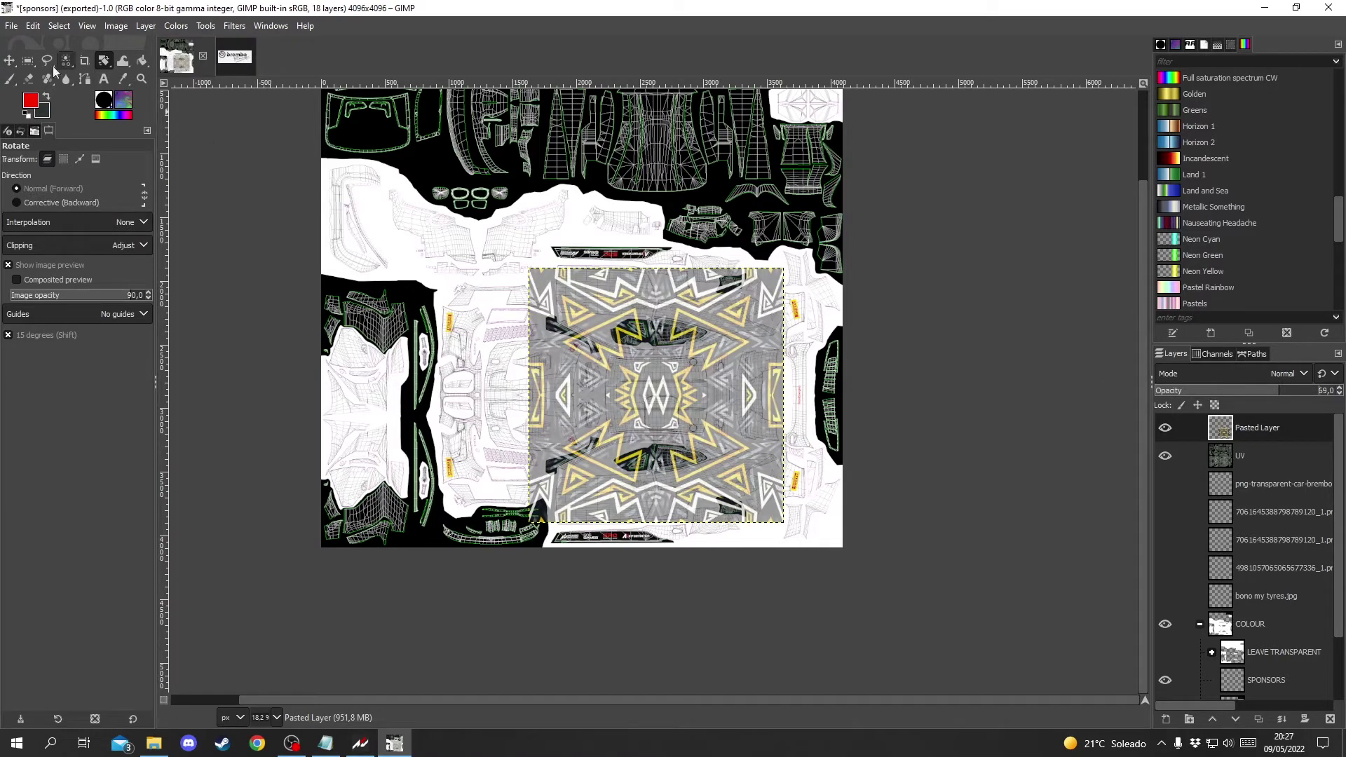
Step: Scale the pattern layer to 4156 × 3039 px so it spans the template's full width and reaches its bottom edge
right_click(104, 60)
click(133, 99)
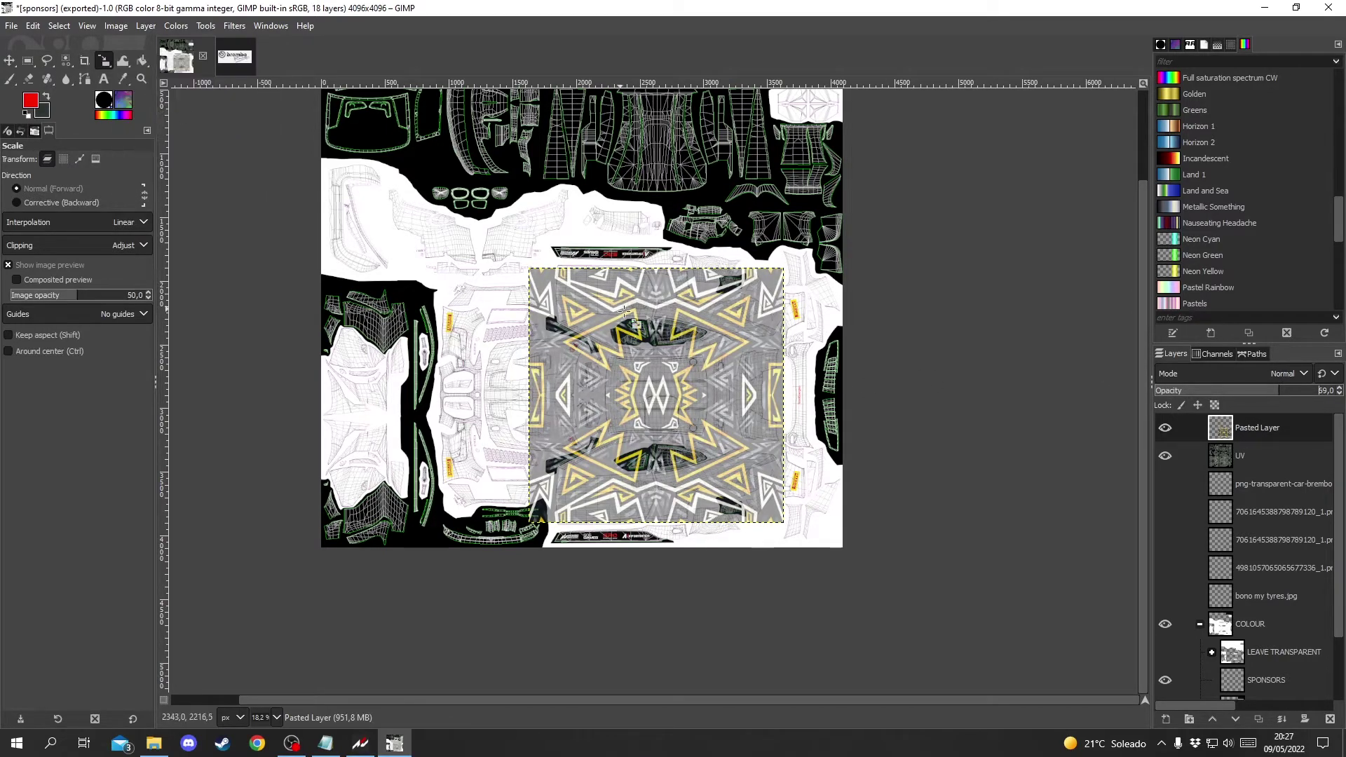
click(609, 325)
drag(525, 390, 290, 426)
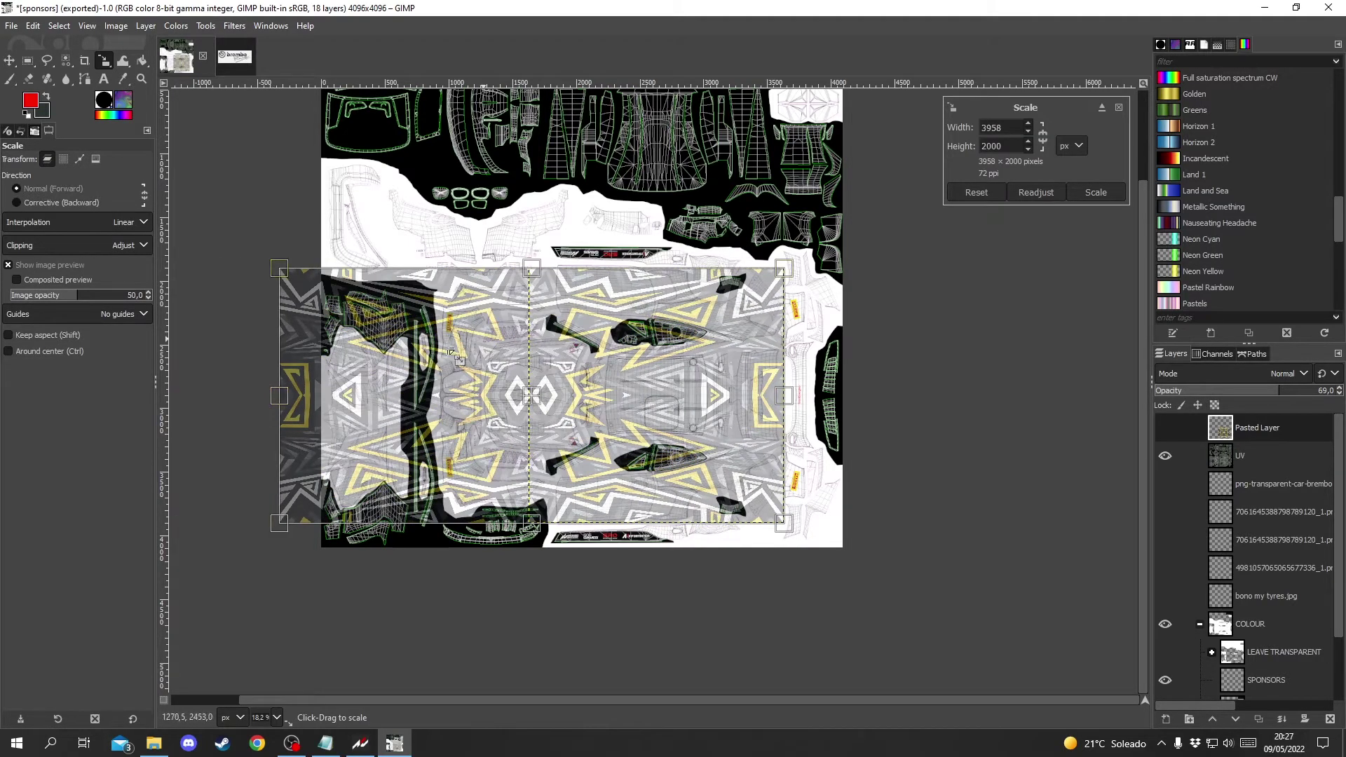
drag(785, 392, 850, 389)
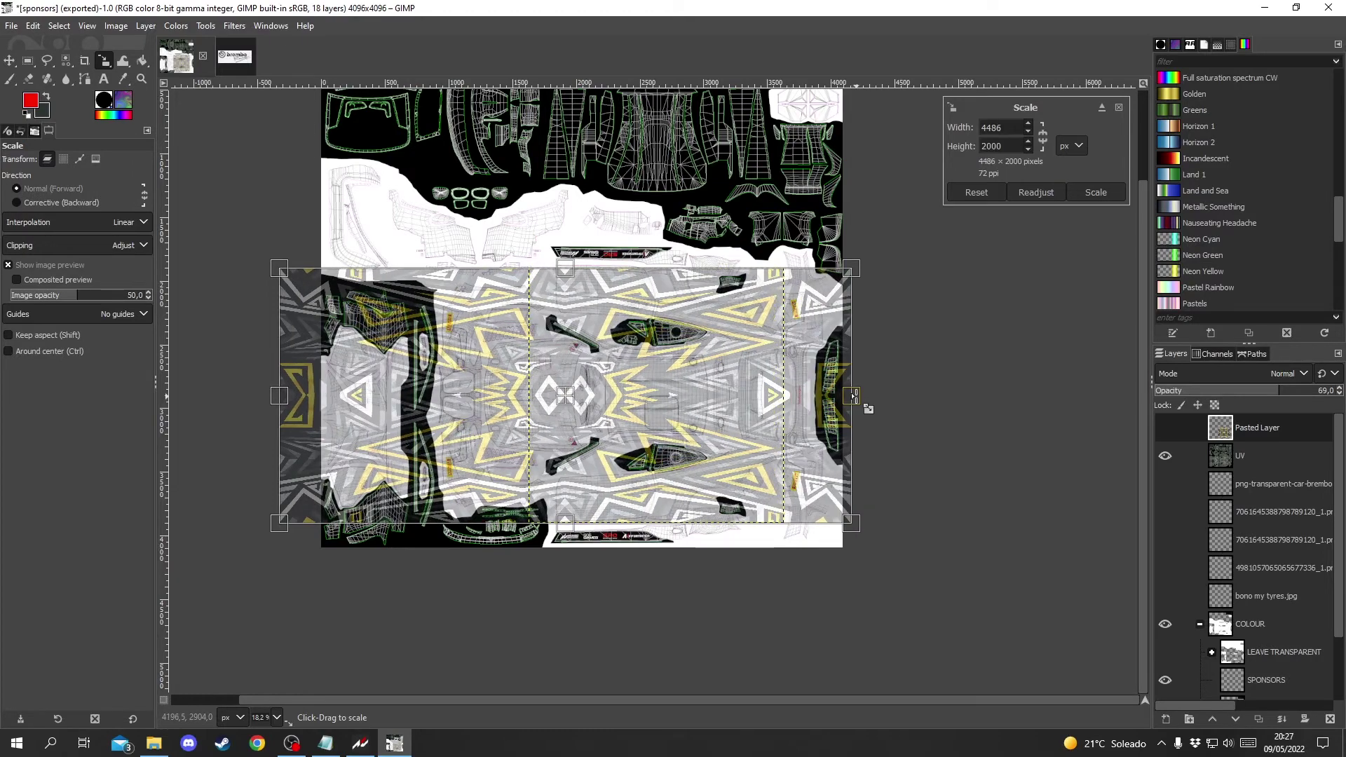
drag(564, 269, 564, 157)
drag(562, 518, 562, 544)
drag(279, 354, 314, 353)
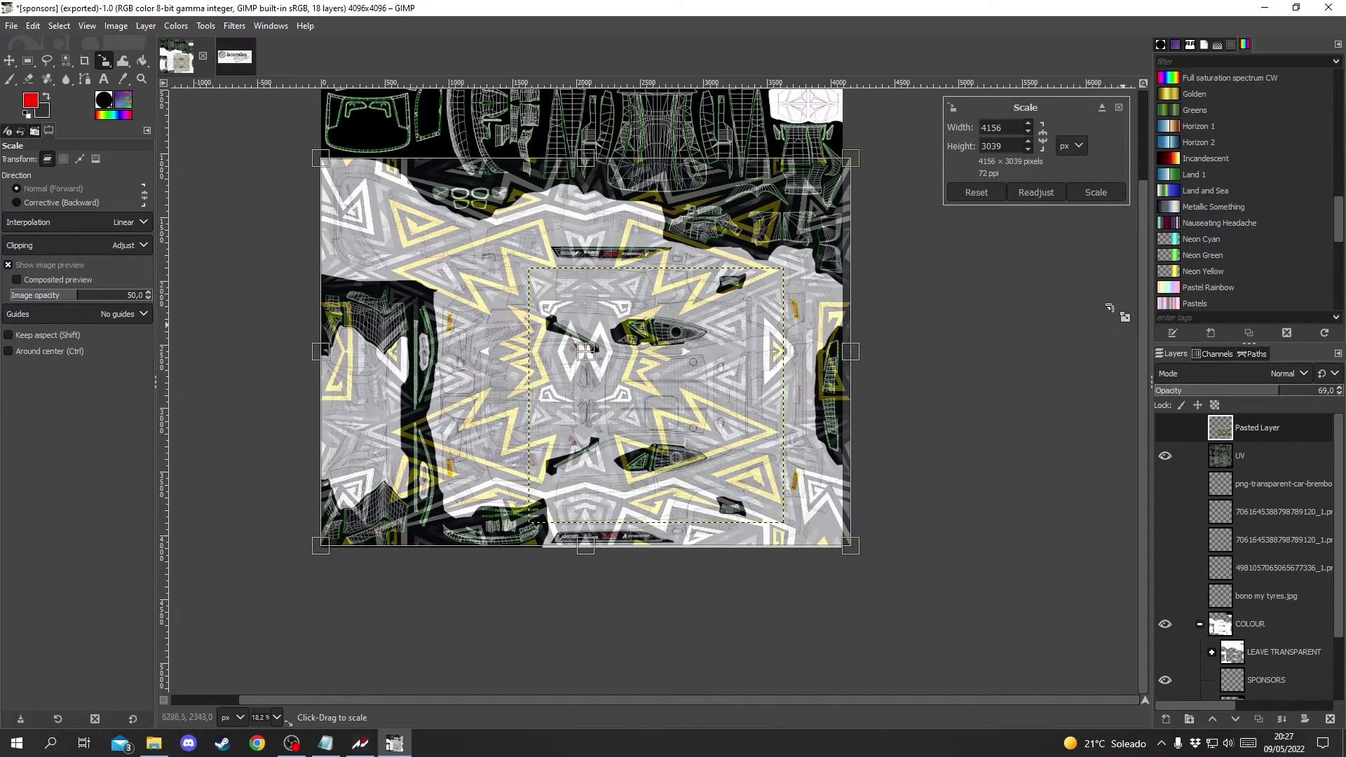
click(1095, 192)
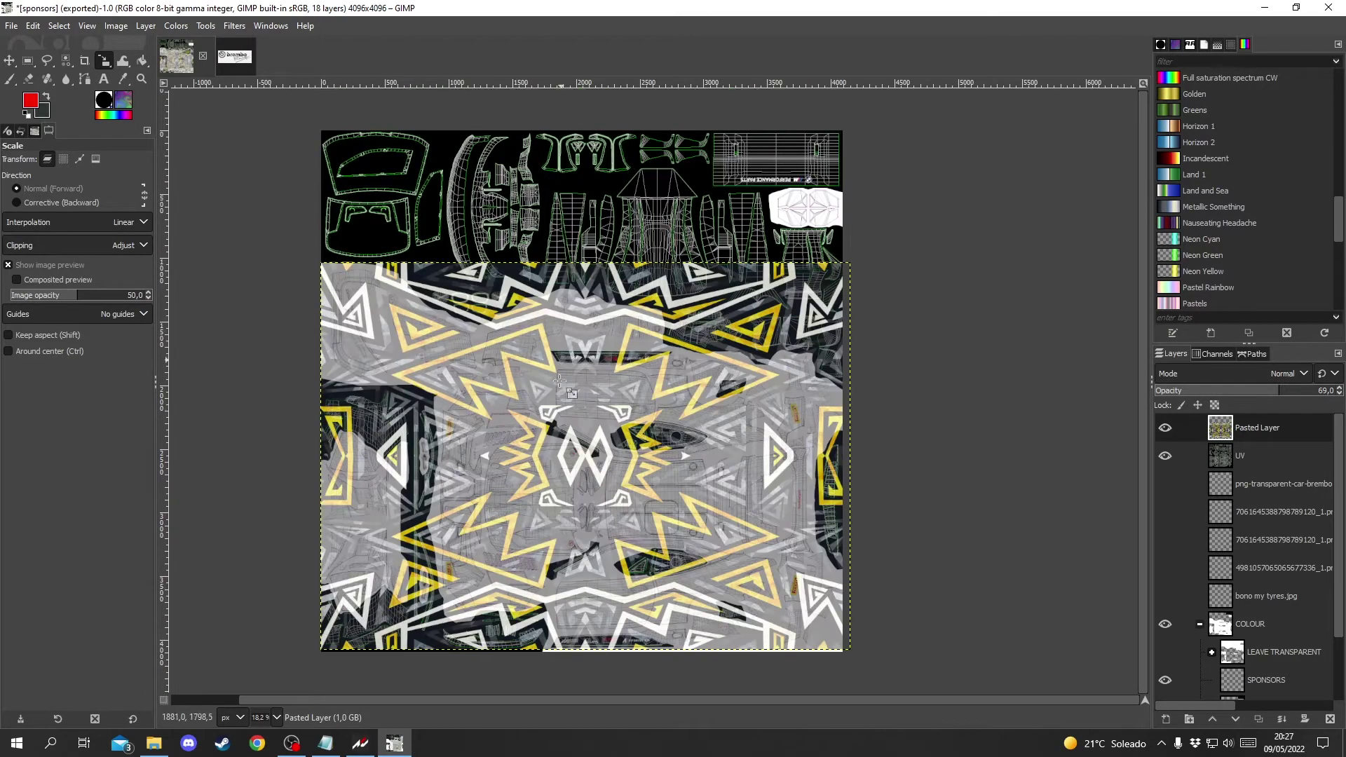
Step: Hide the pattern layer and fuzzy-select the empty background around the car panels on the UV layer
click(66, 62)
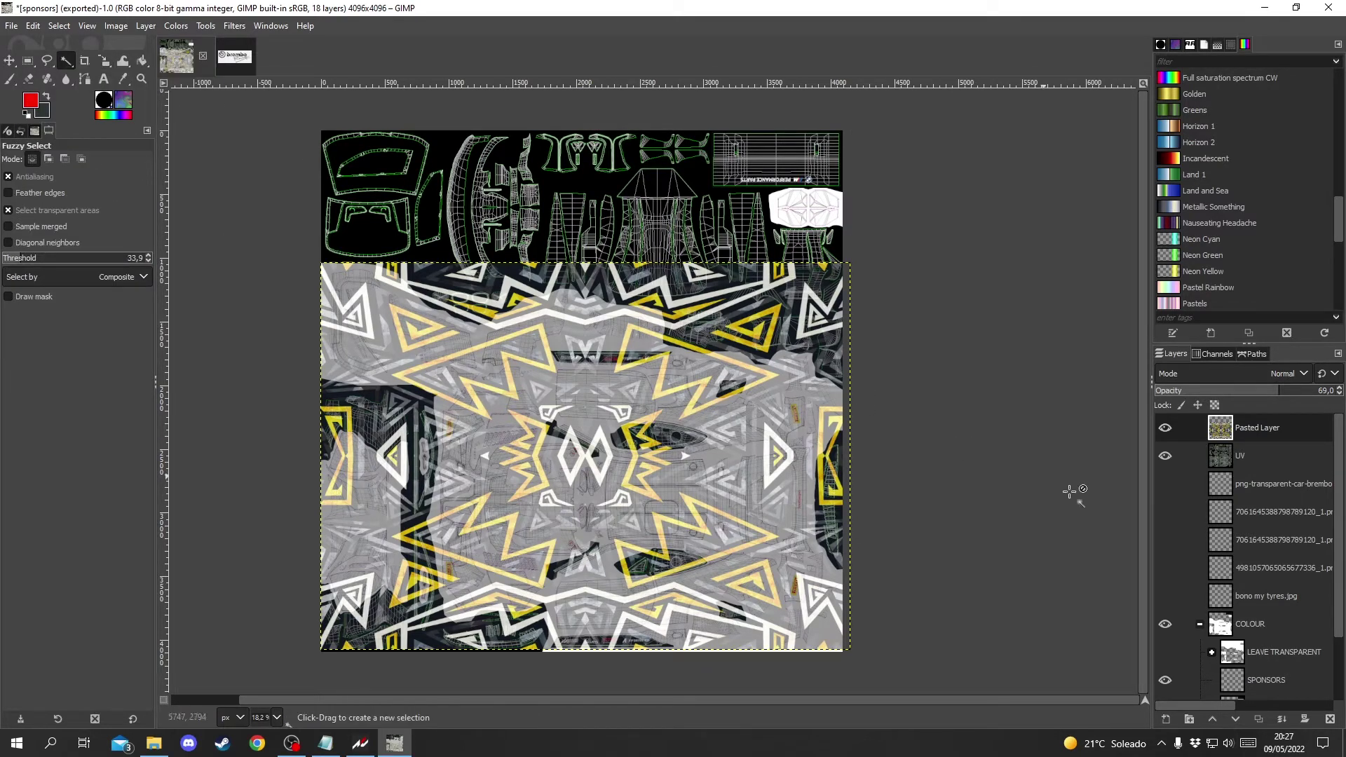
click(1165, 428)
click(1255, 454)
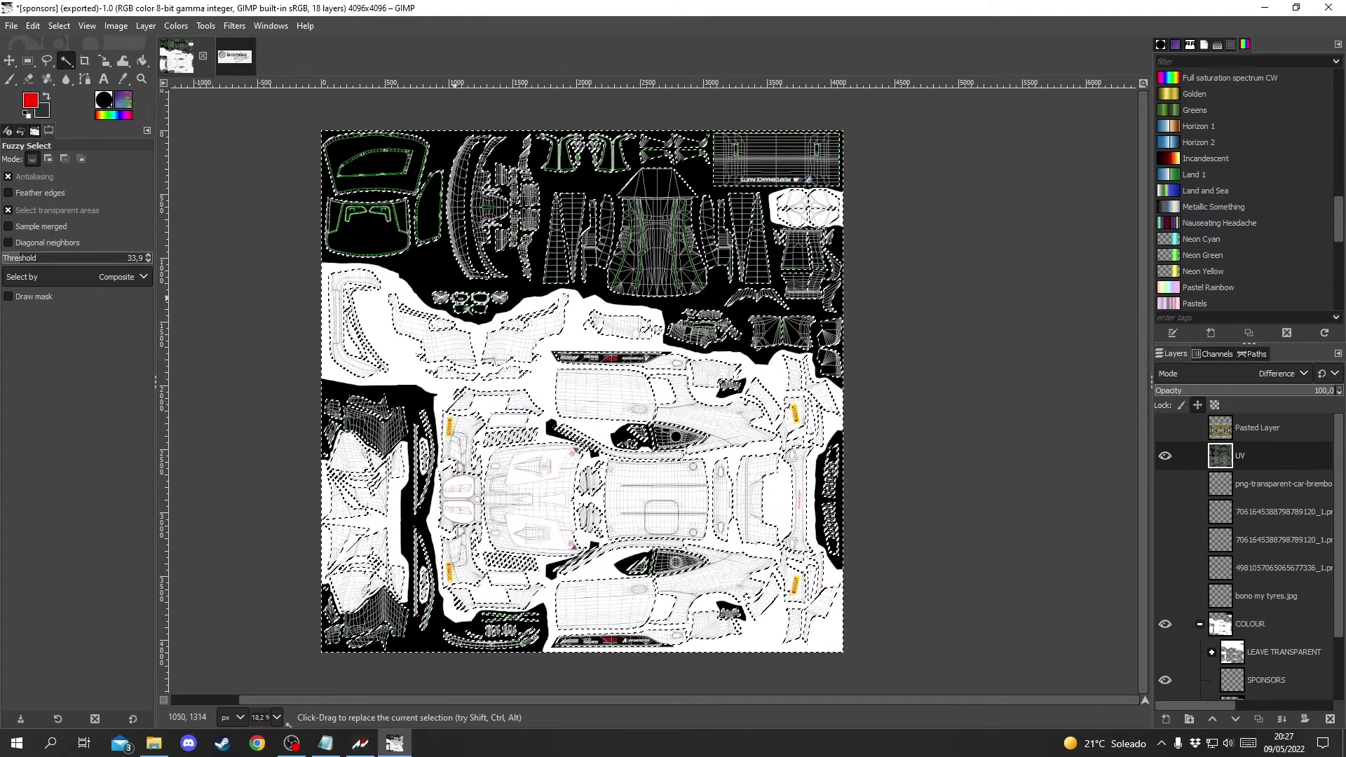
Step: Shrink the background selection so its edge sits slightly outside the panel outlines
key(ctrl)
scroll(445, 386, up, 7)
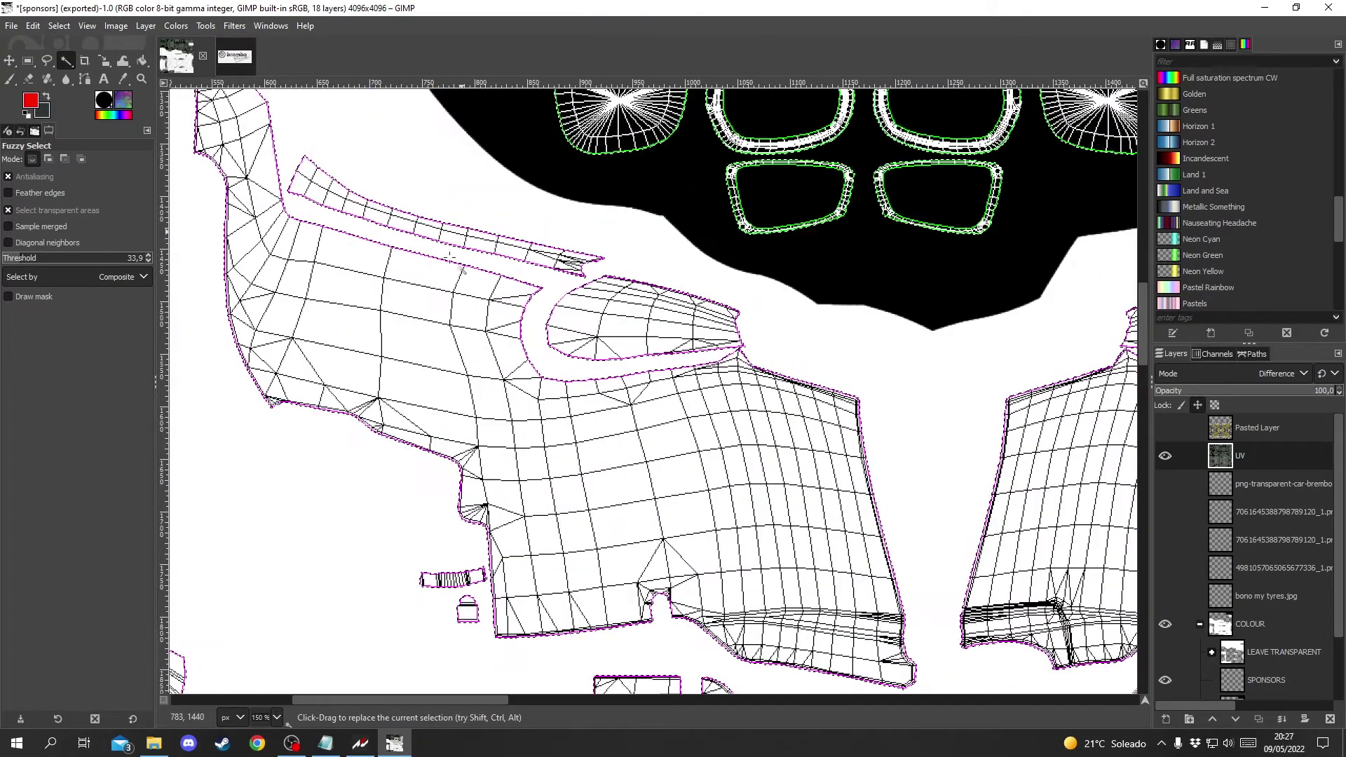
click(58, 26)
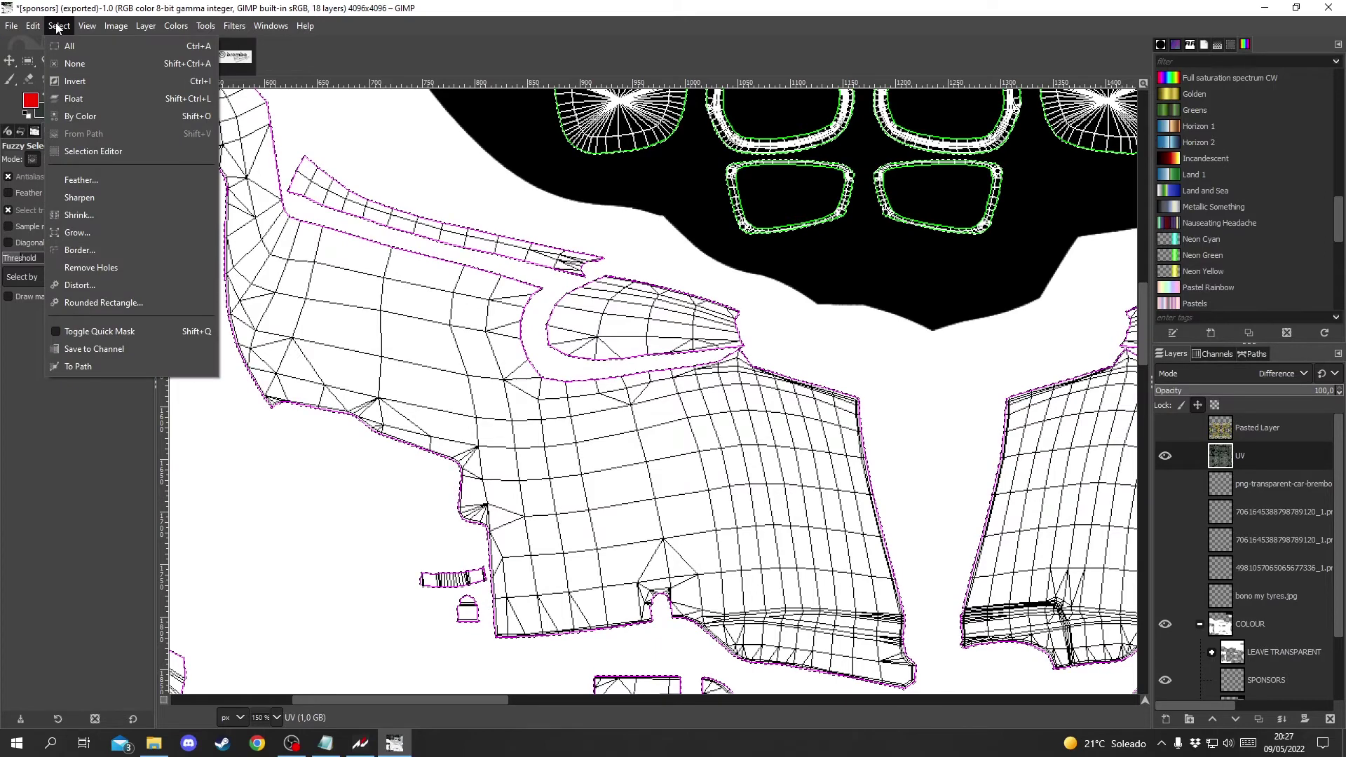
click(78, 215)
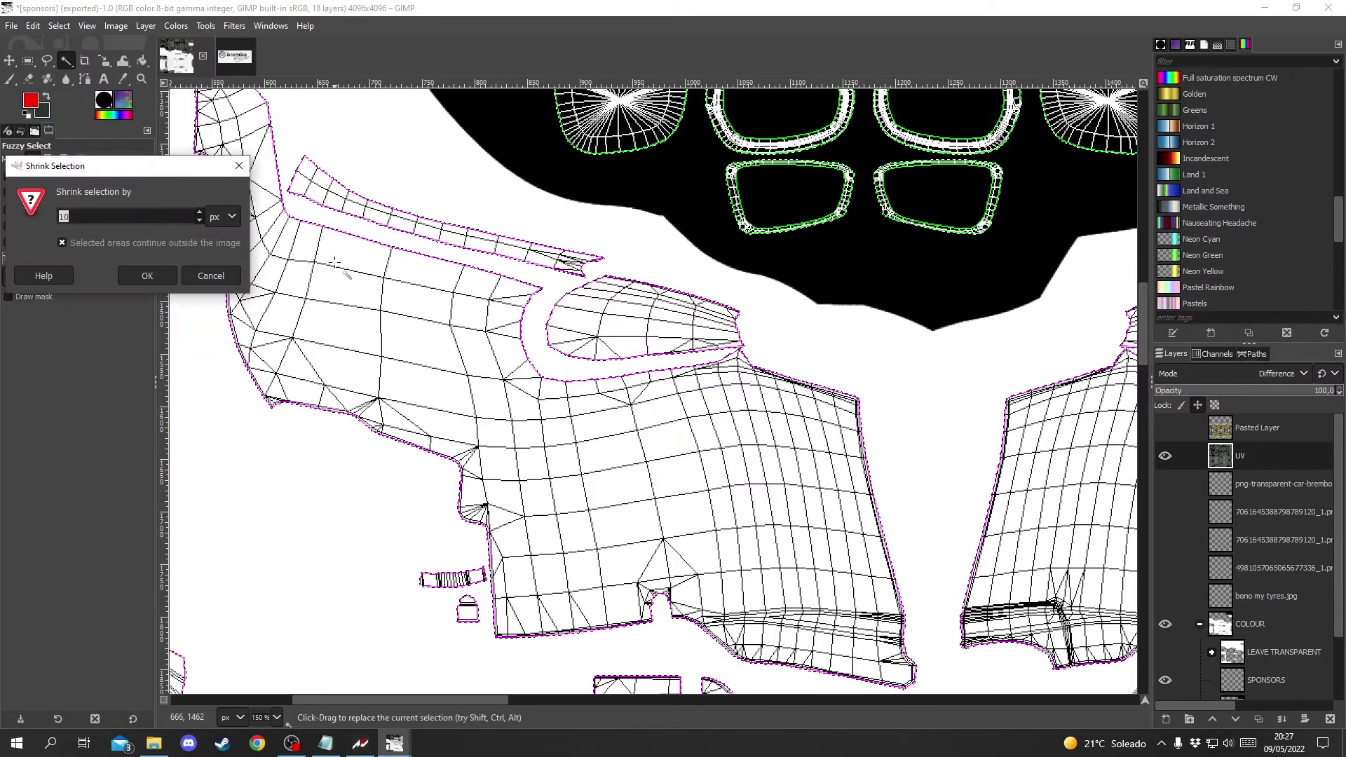
click(200, 212)
click(147, 276)
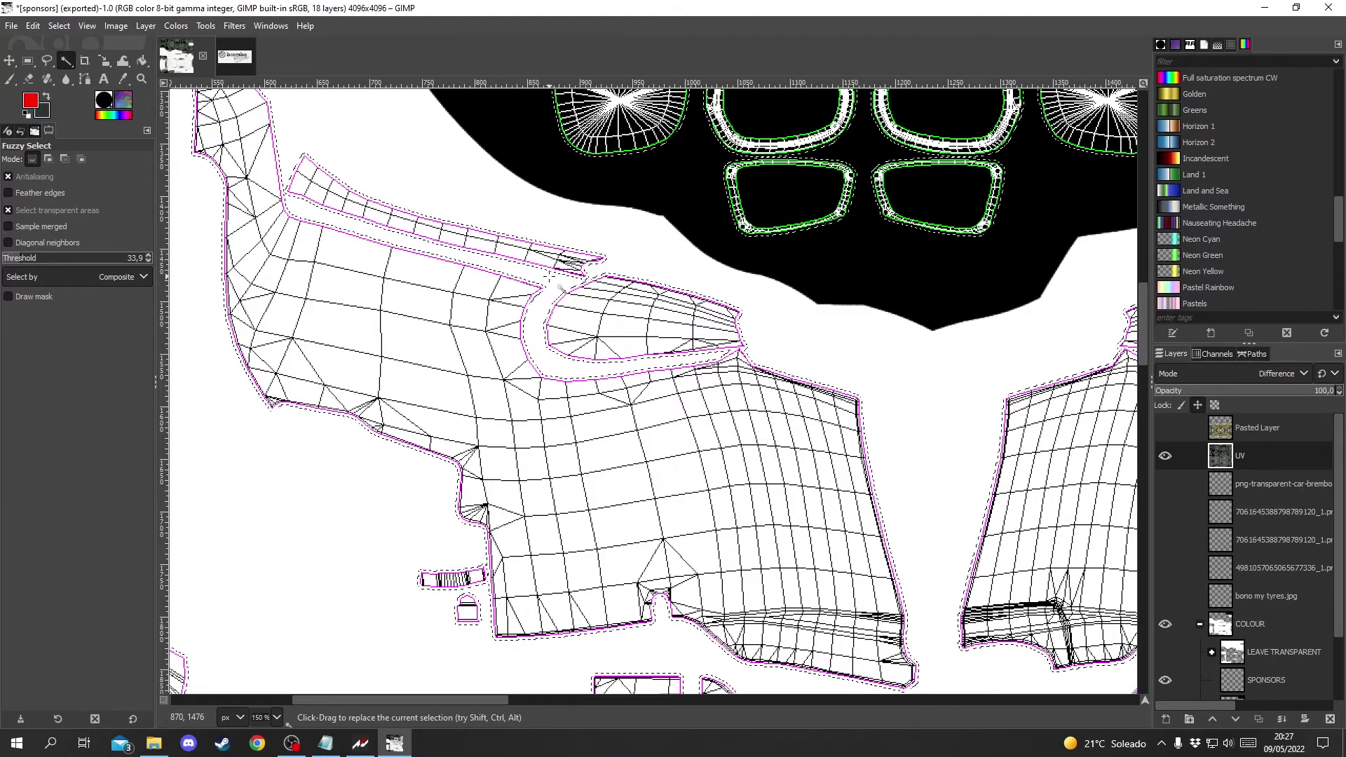
Step: Select and show the pattern layer again with the selection kept, and set its opacity to 100
scroll(547, 275, down, 3)
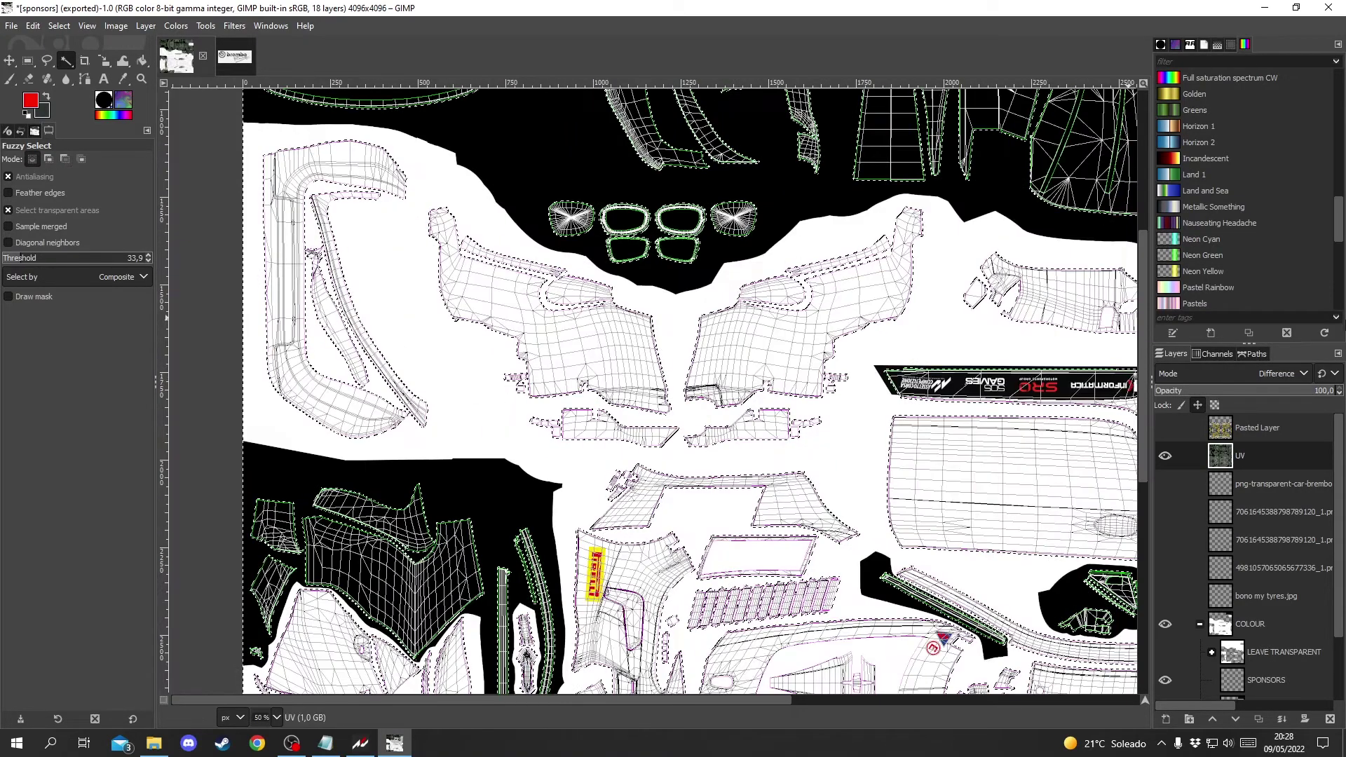
click(1220, 420)
click(1165, 428)
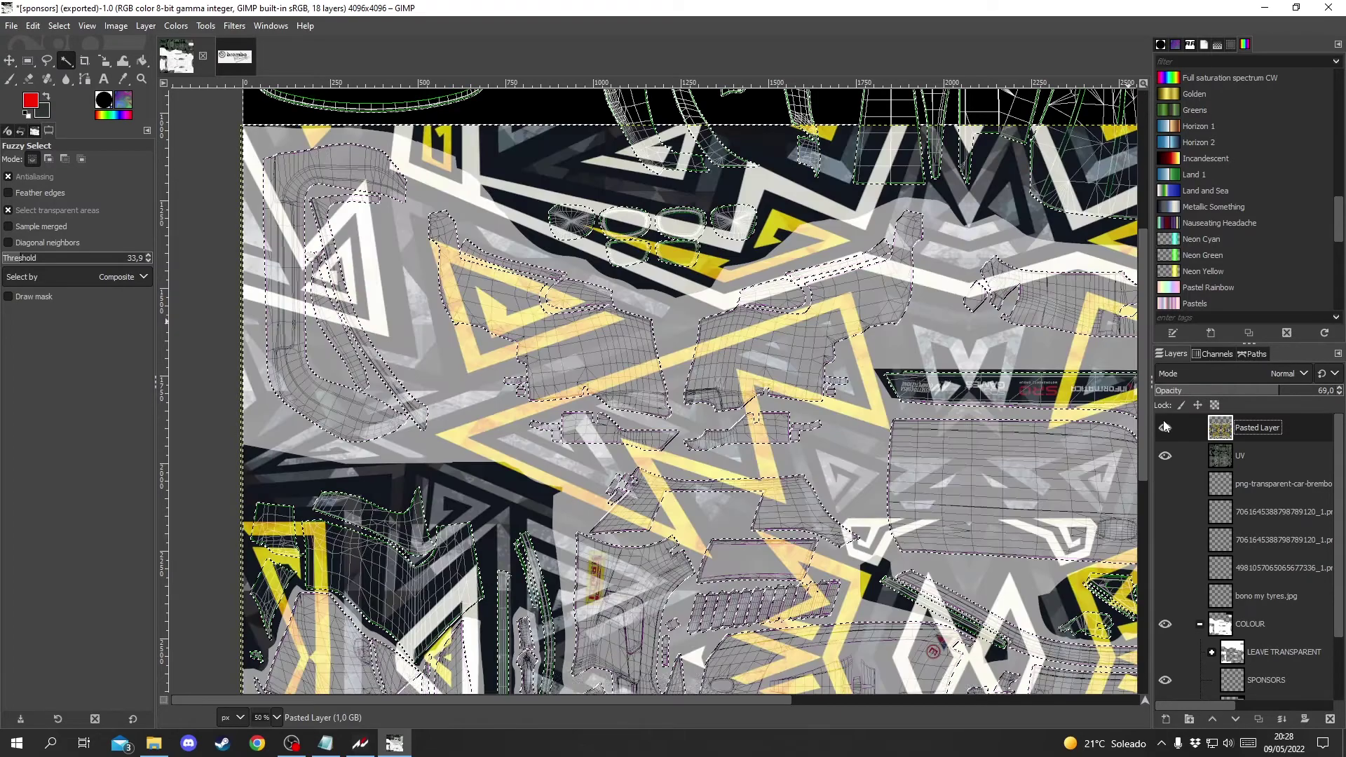
drag(1289, 389, 1335, 390)
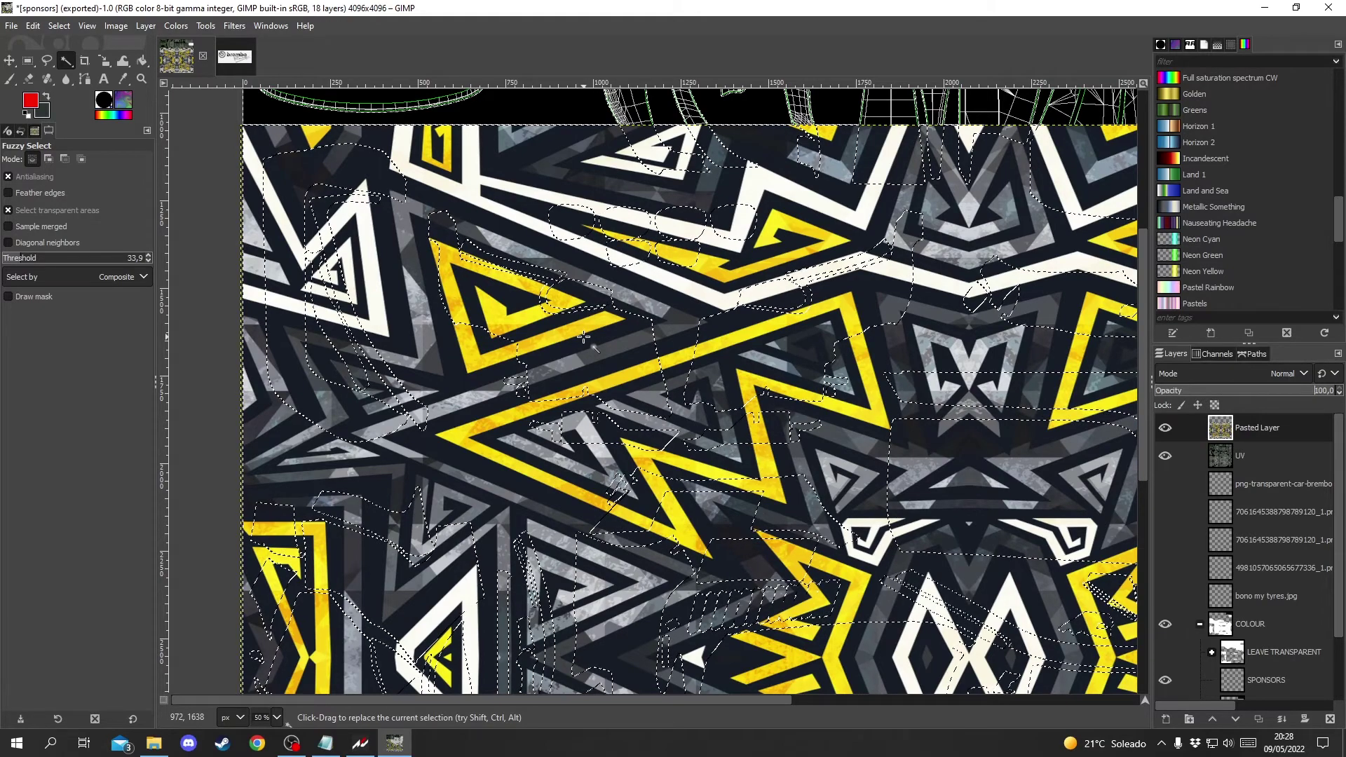
Step: Delete the selected background from the pattern layer so the pattern remains only on the car panels
key(shift+ctrl+j)
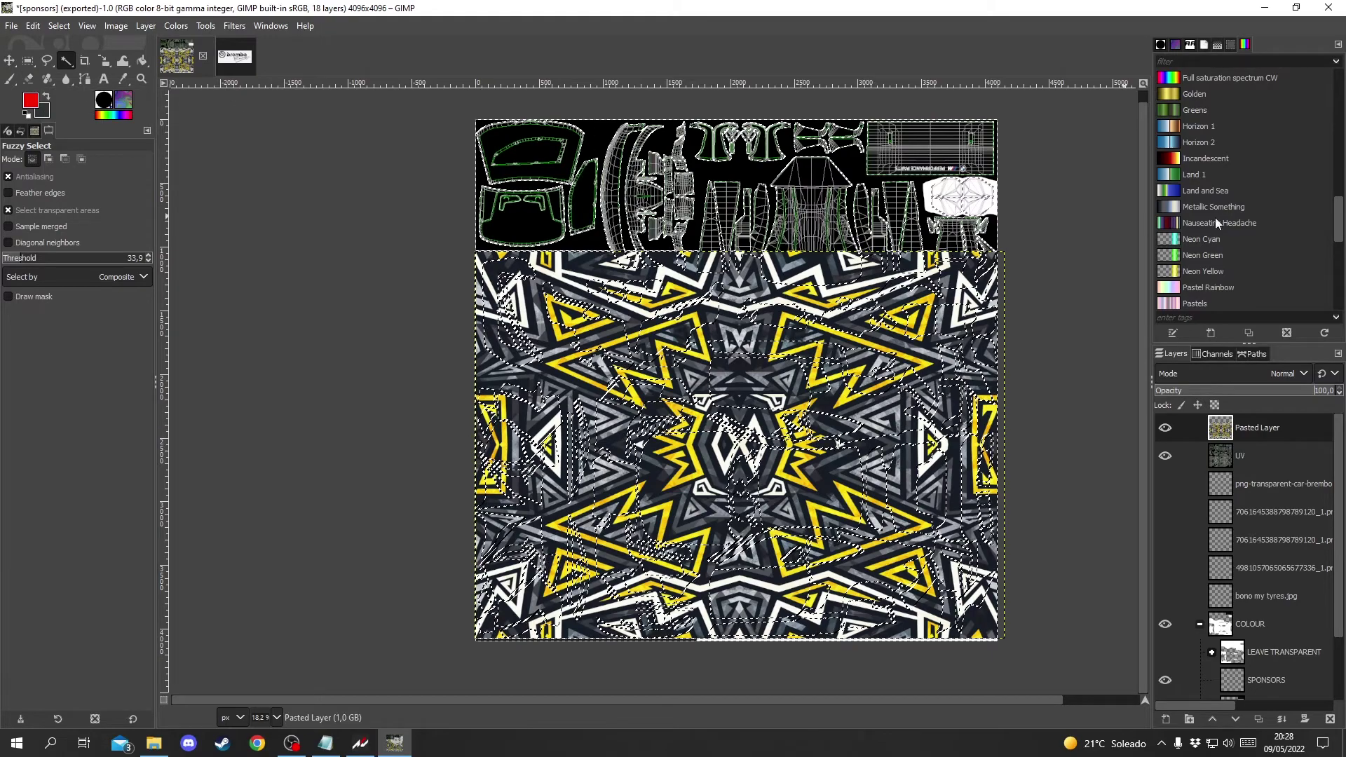
click(1253, 424)
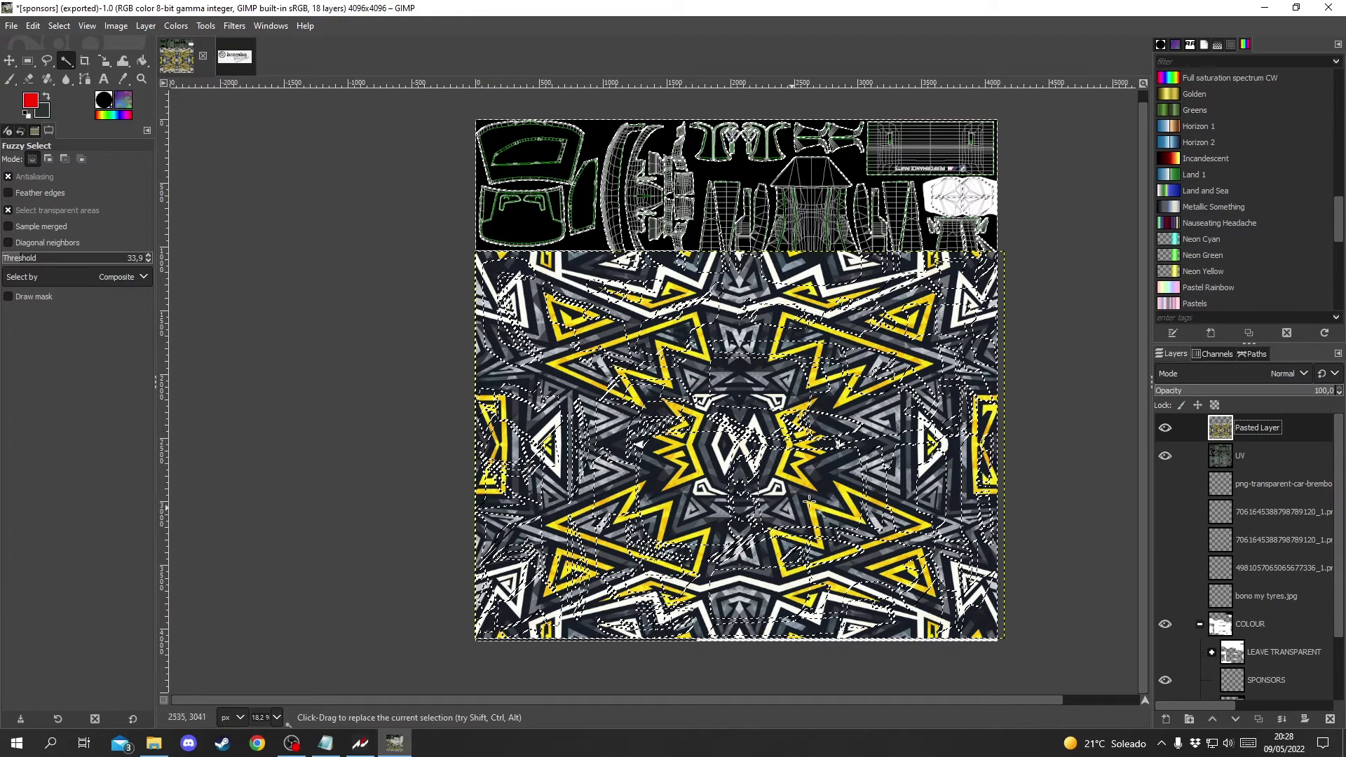
key(Delete)
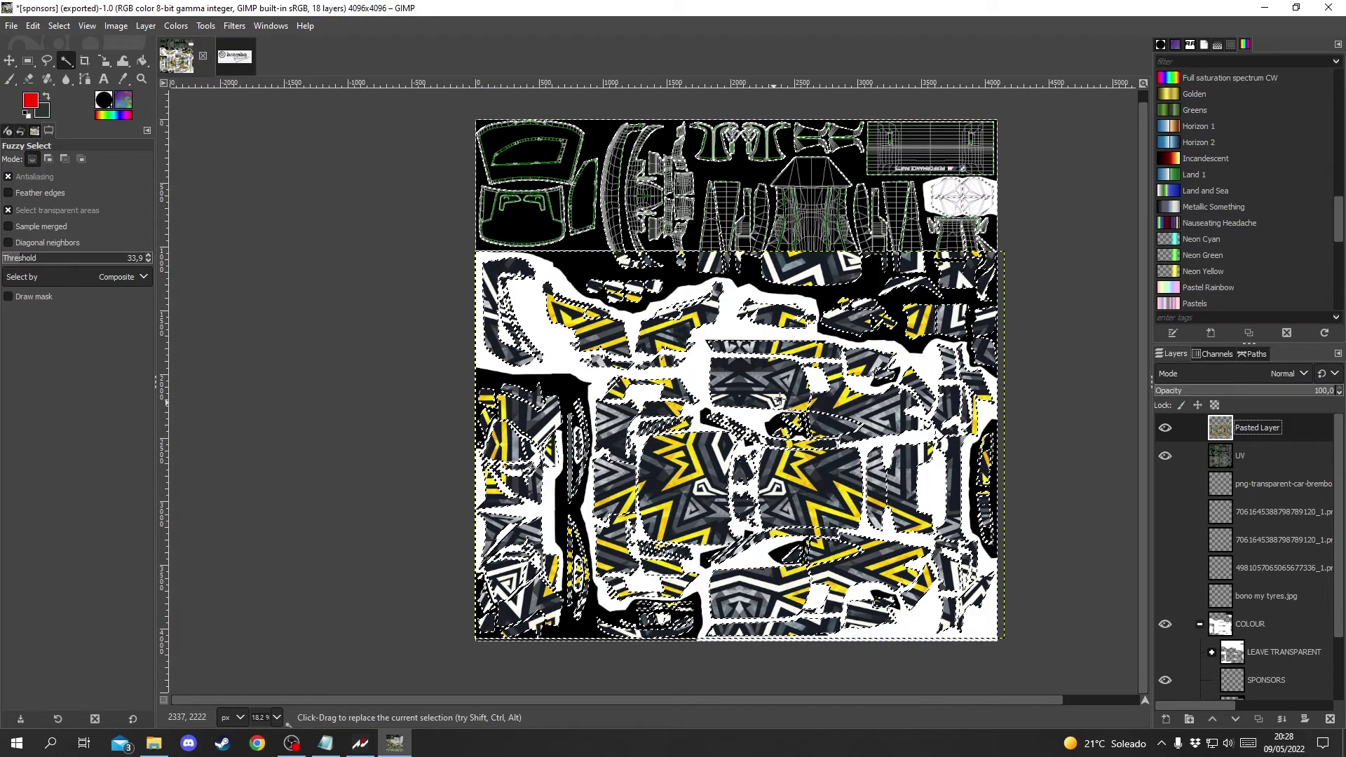
Step: Hide the UV layer and the COLOUR group, and clear the selection, leaving only the cut-out pattern in view
click(1165, 456)
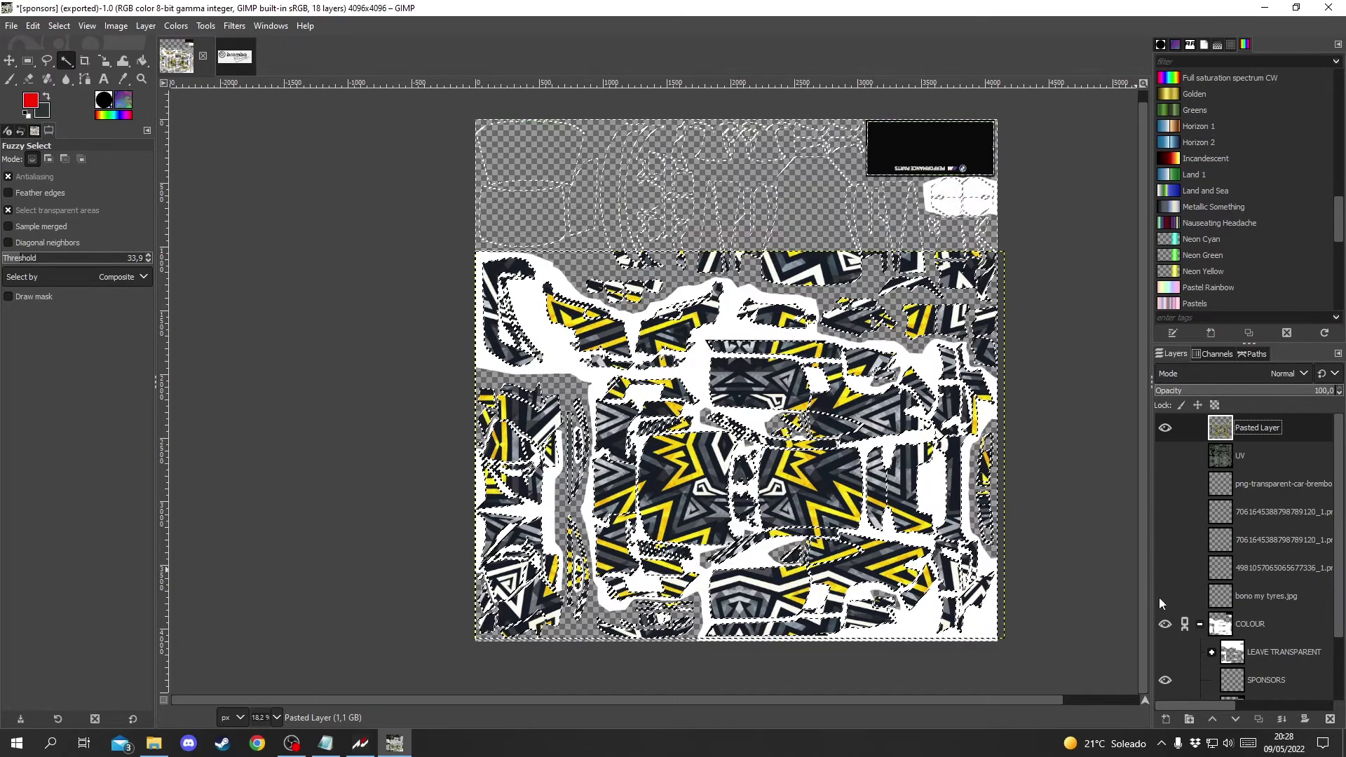
click(1165, 623)
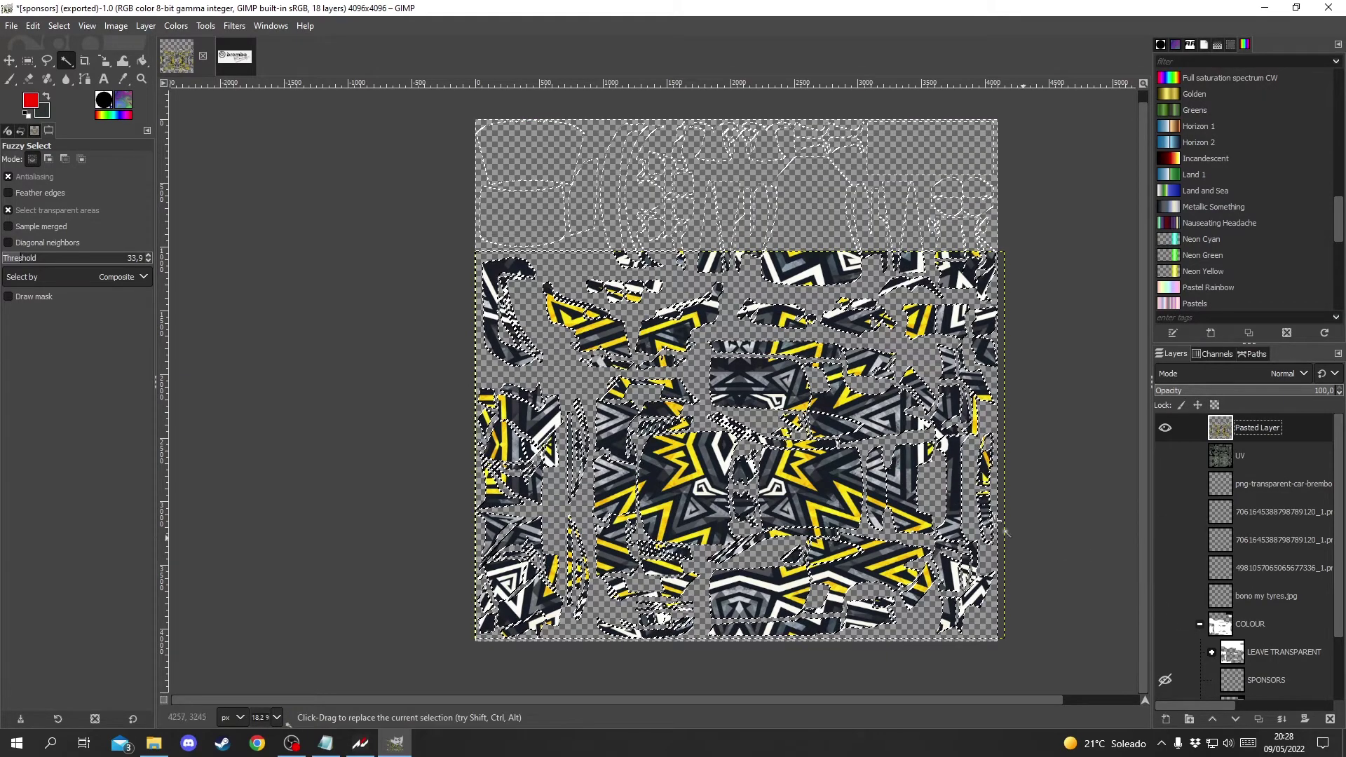
key(ctrl+shift+a)
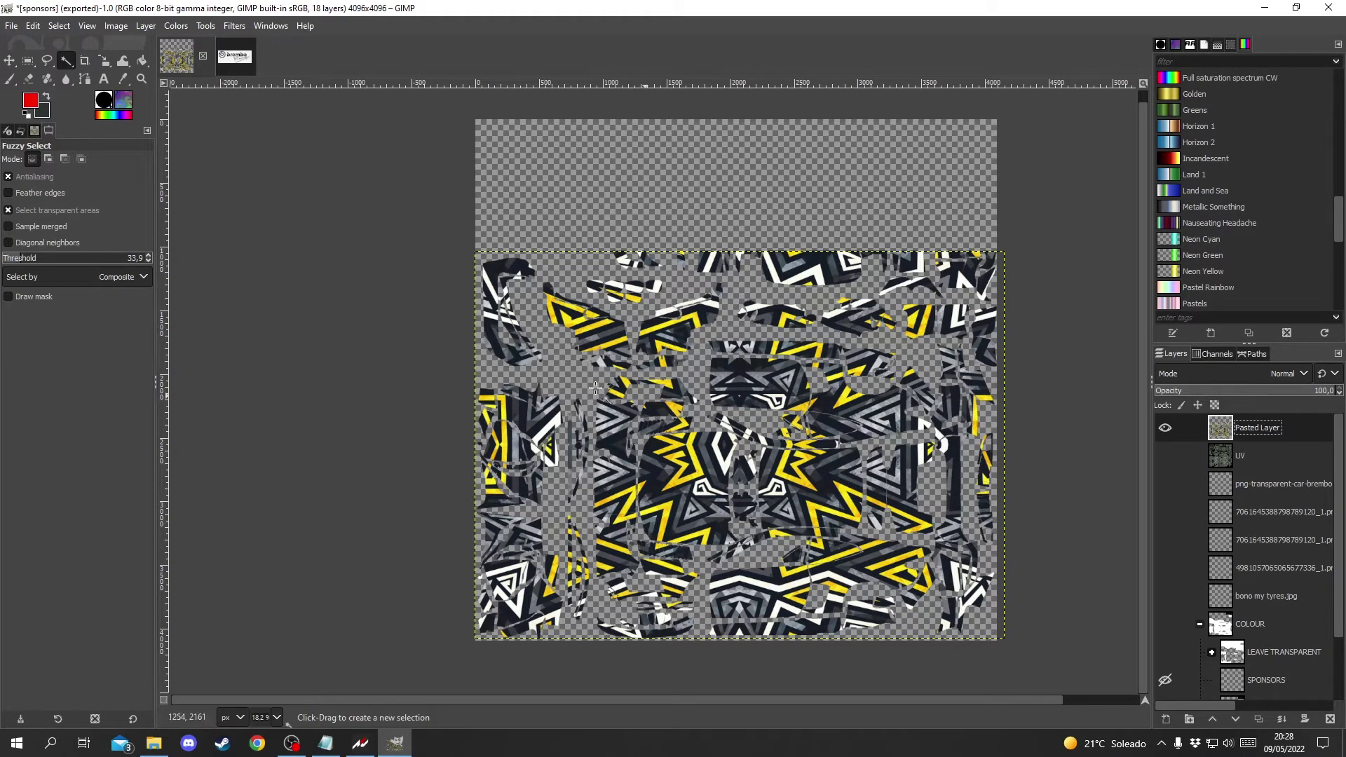
scroll(689, 494, up, 3)
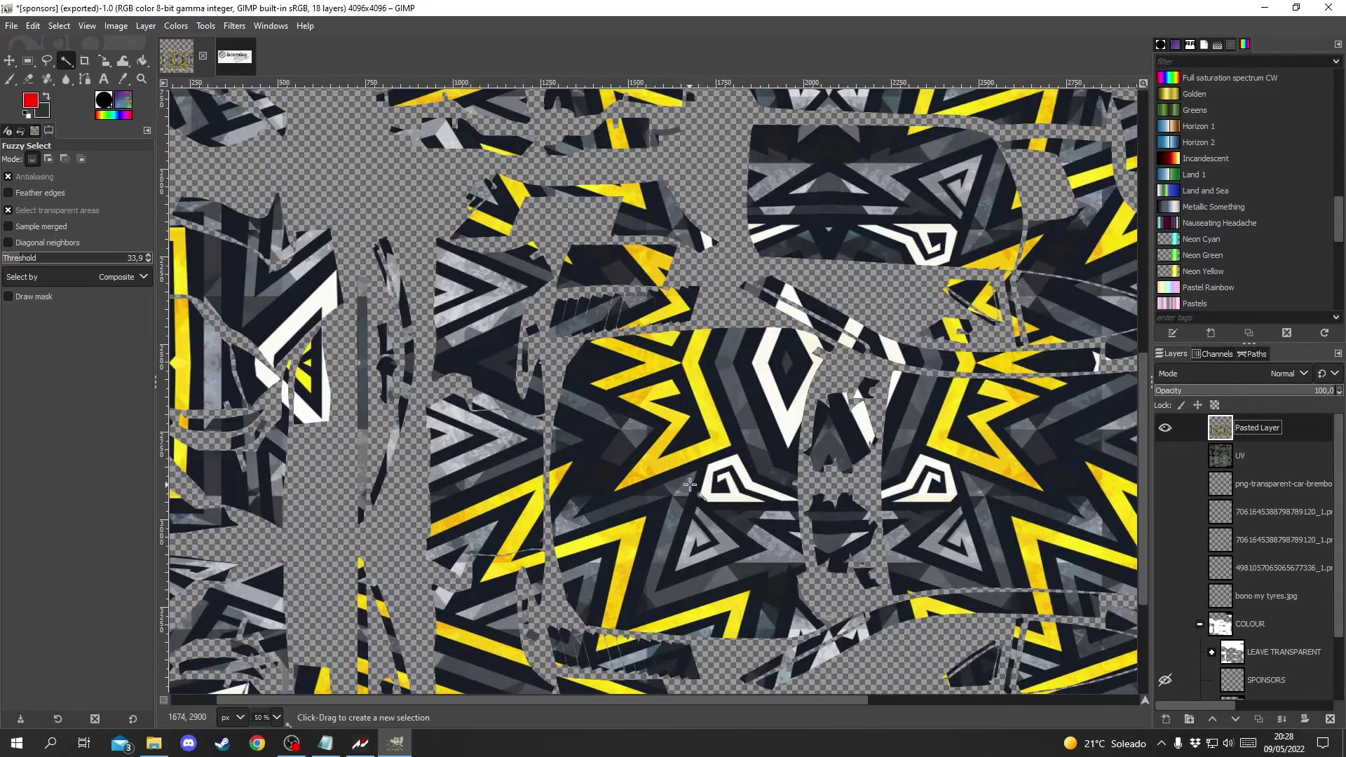
scroll(702, 475, down, 4)
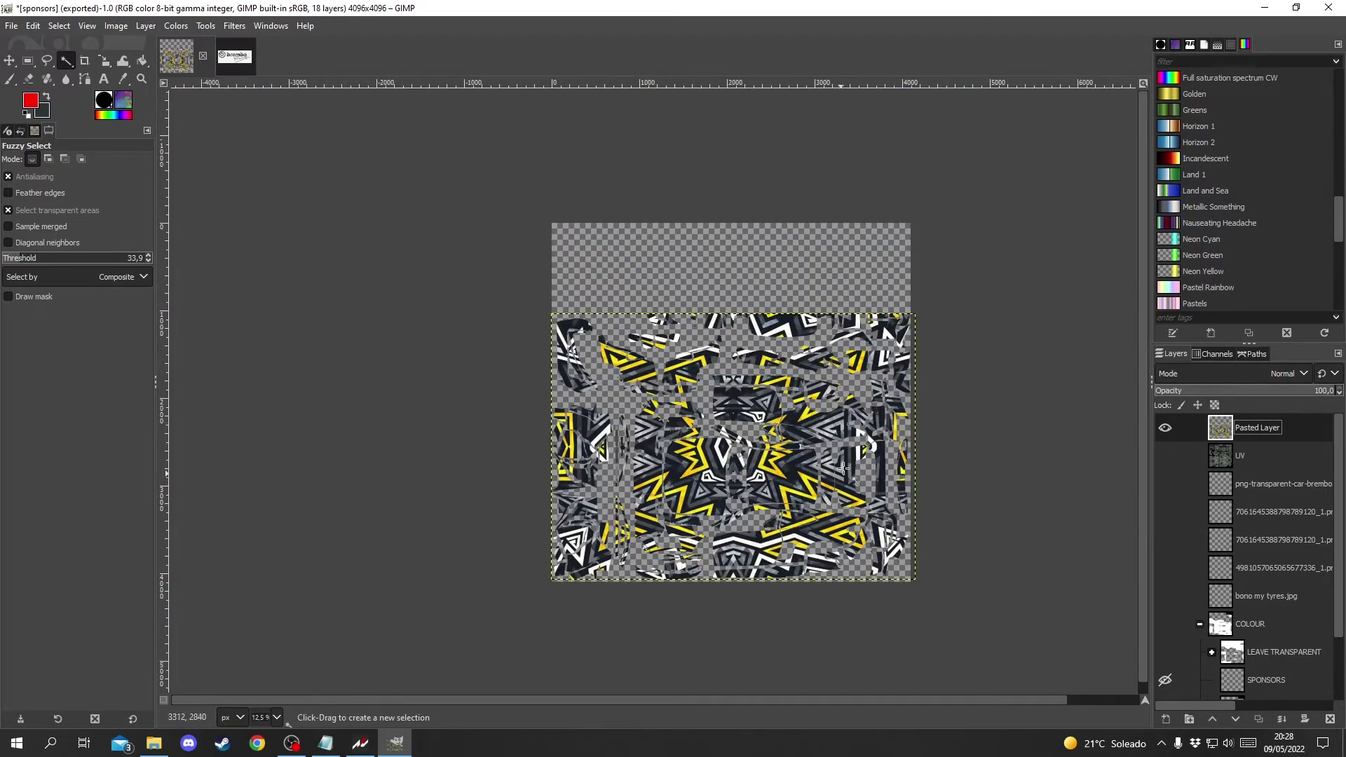
Step: Export the cut-out pattern as decals.png into the test 22 livery folder, and reload car 22 in Assetto Corsa Competizione
scroll(785, 506, up, 5)
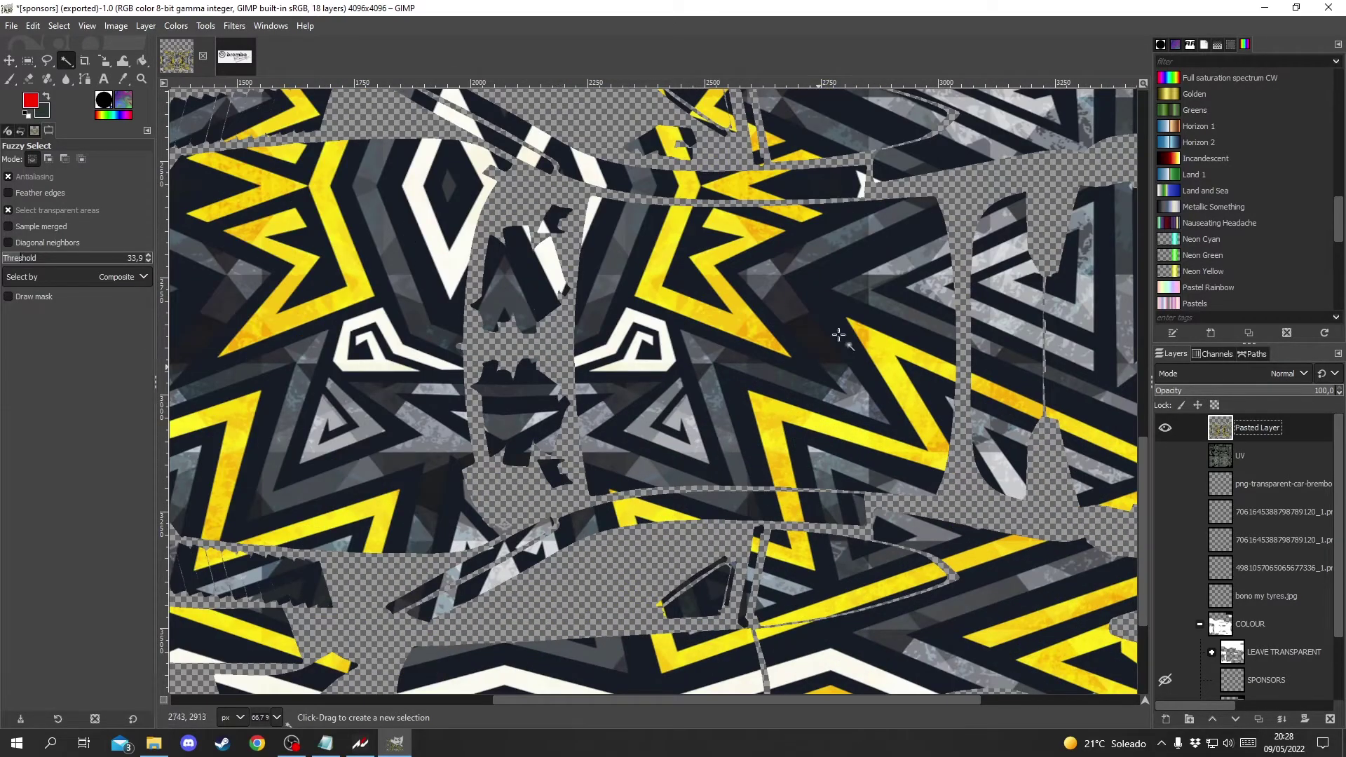
scroll(363, 316, down, 4)
click(12, 27)
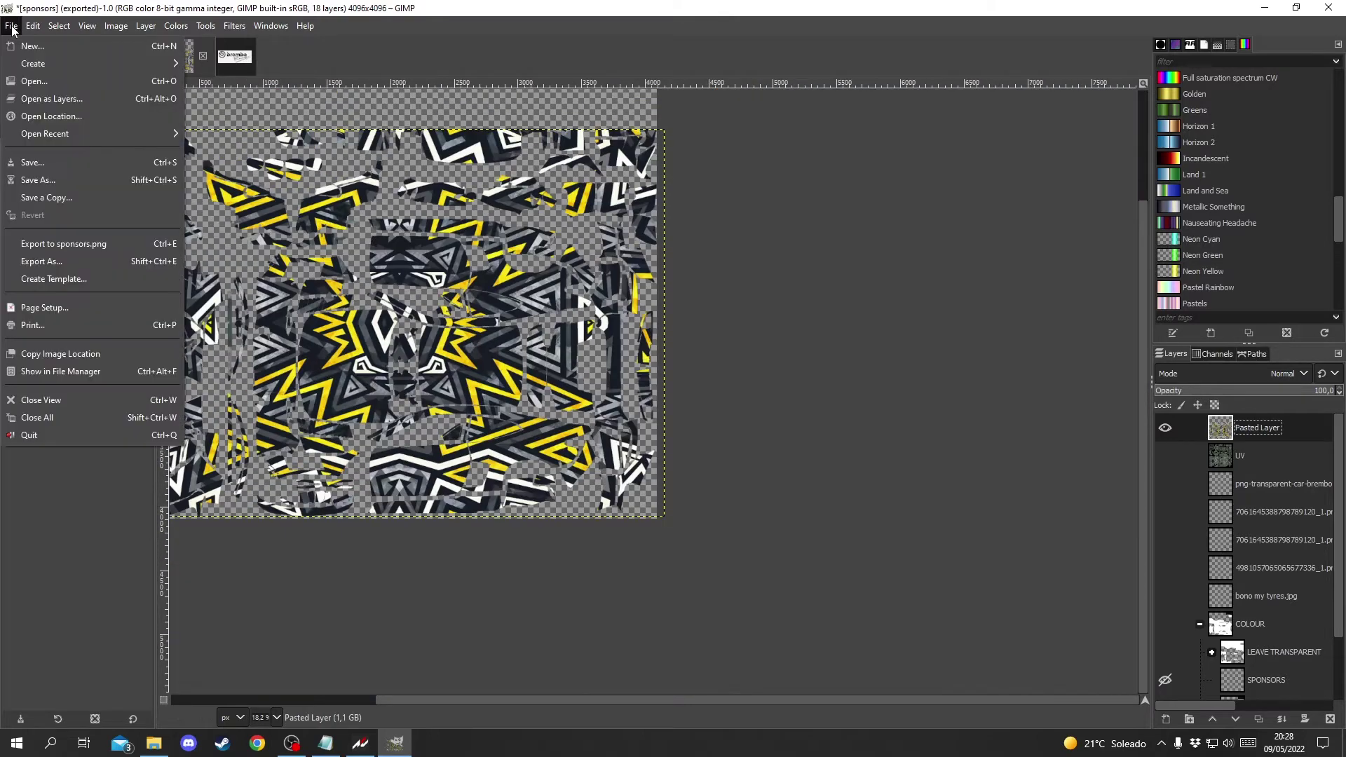
click(45, 256)
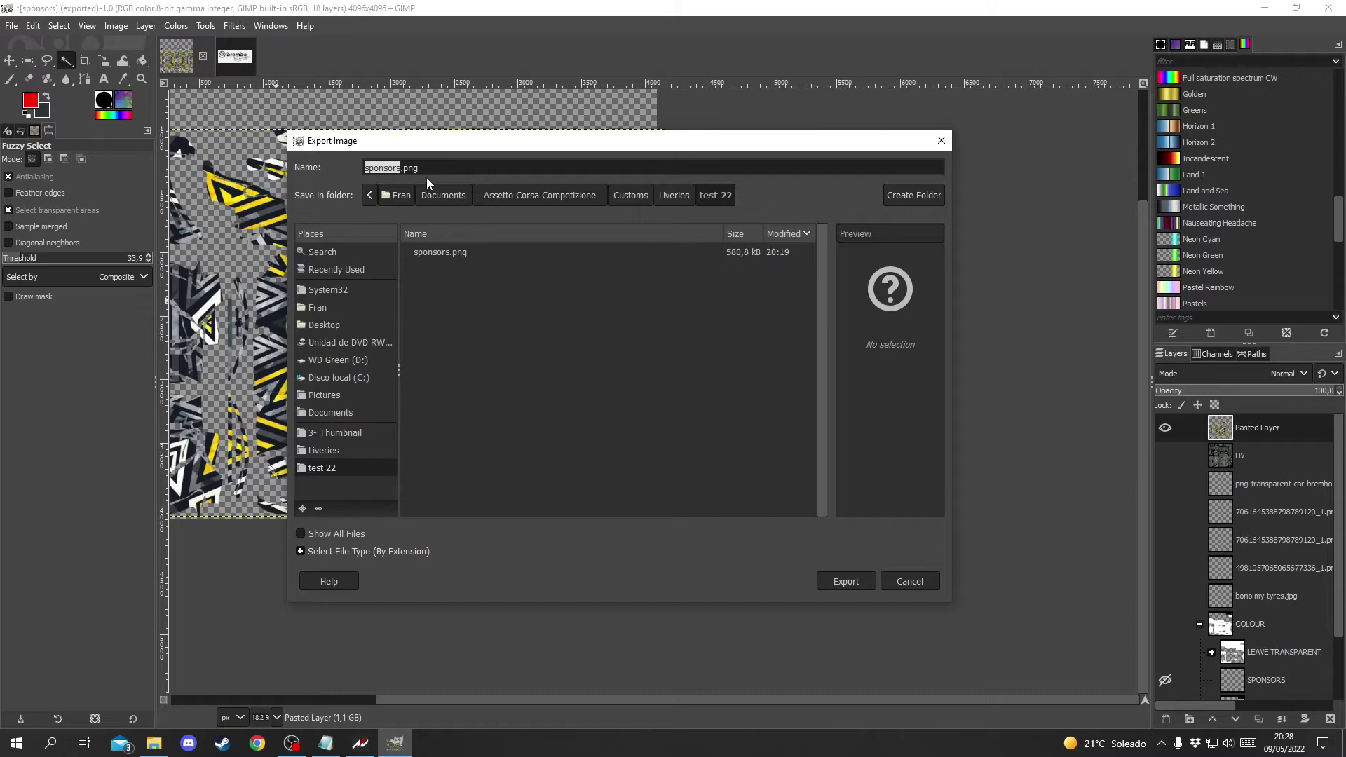
drag(419, 169, 350, 172)
text(decals)
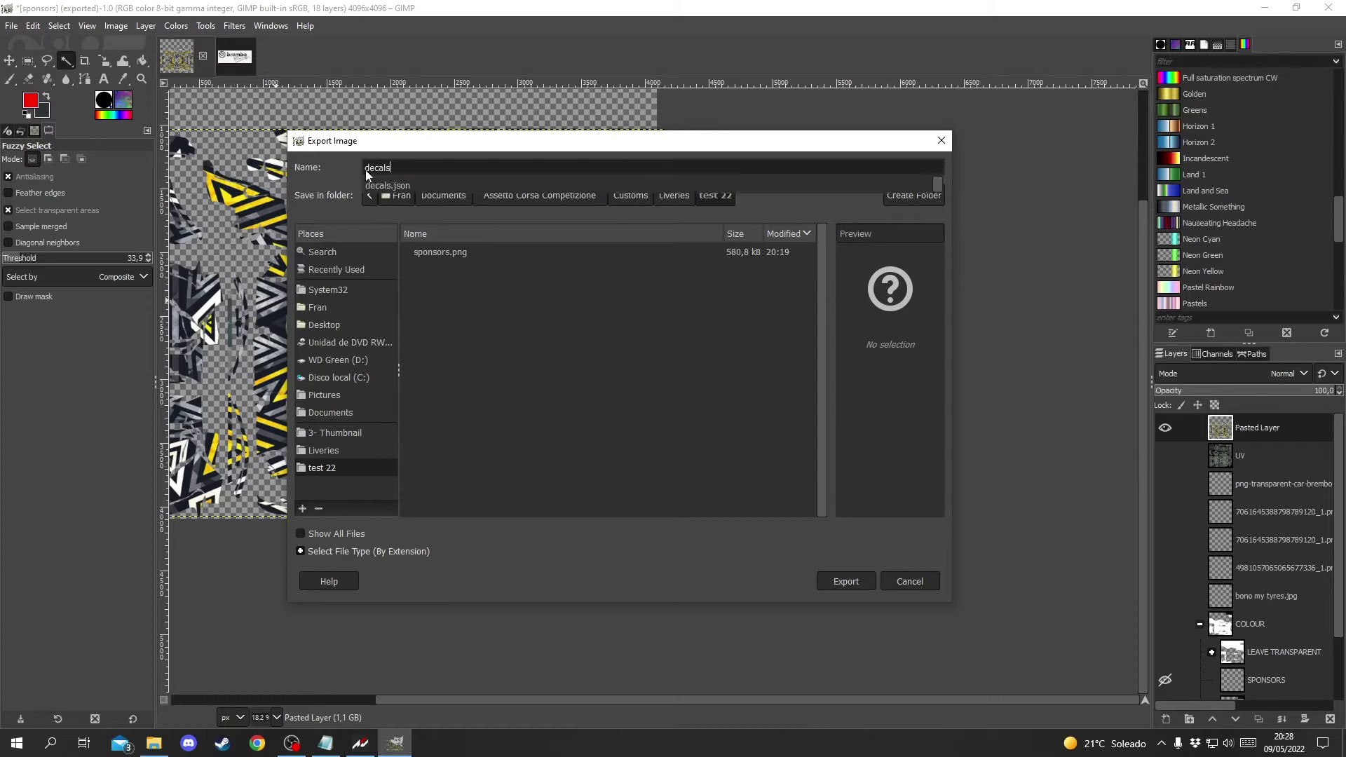
text(.png)
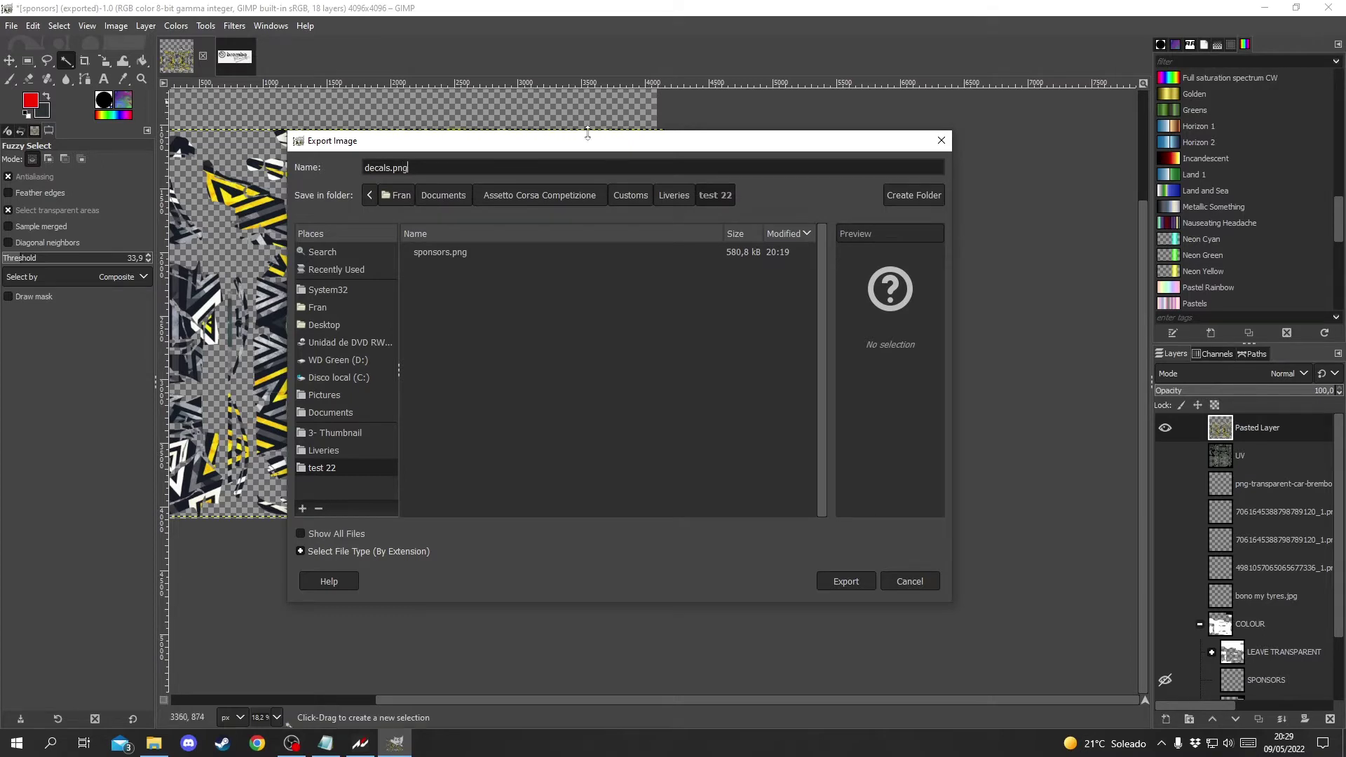
key(Return)
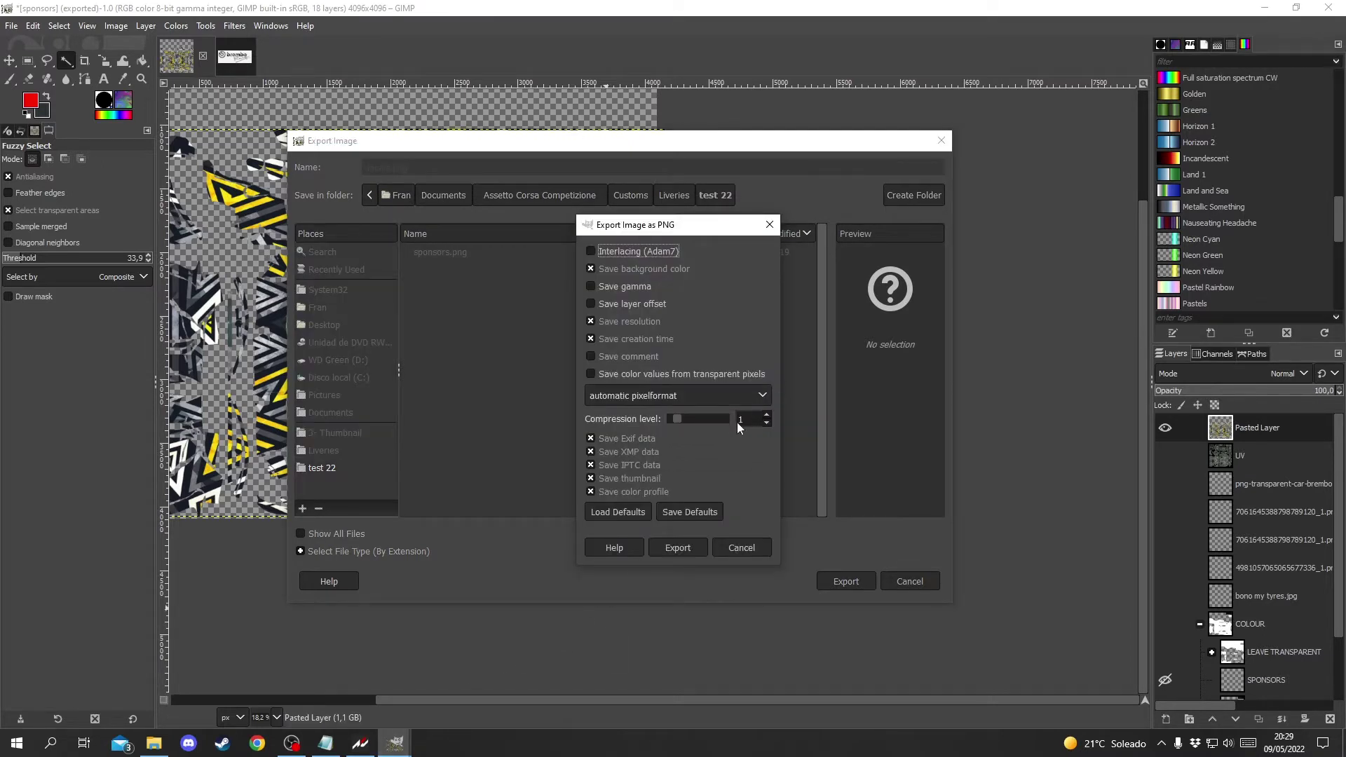
click(685, 552)
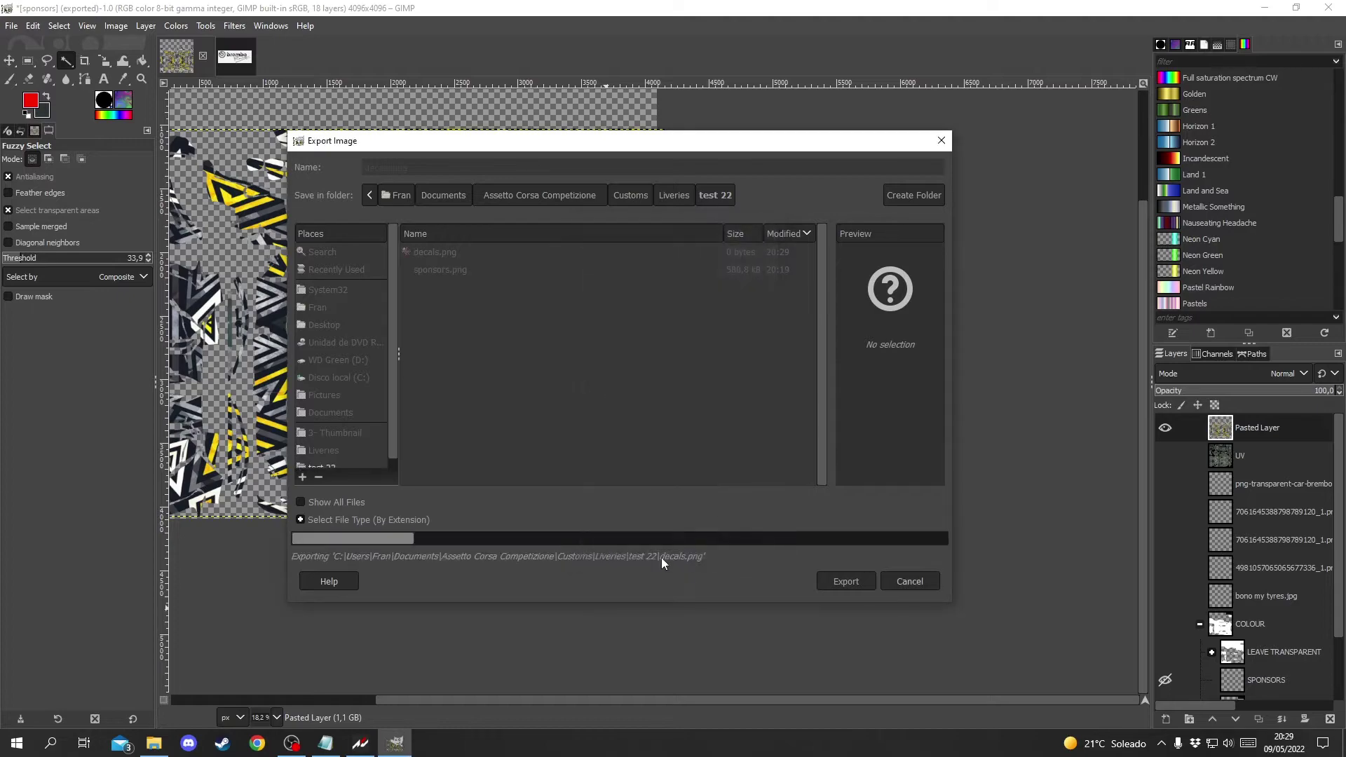
click(361, 743)
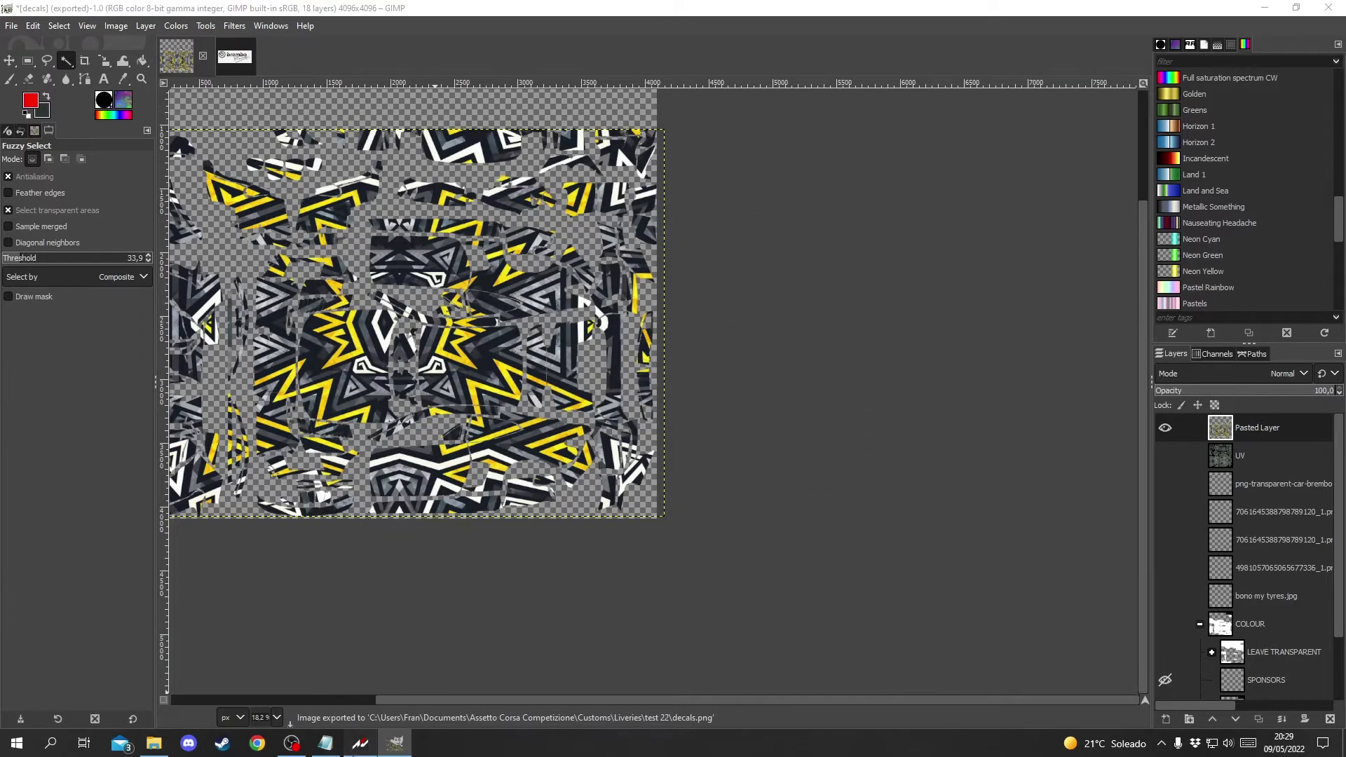
click(416, 579)
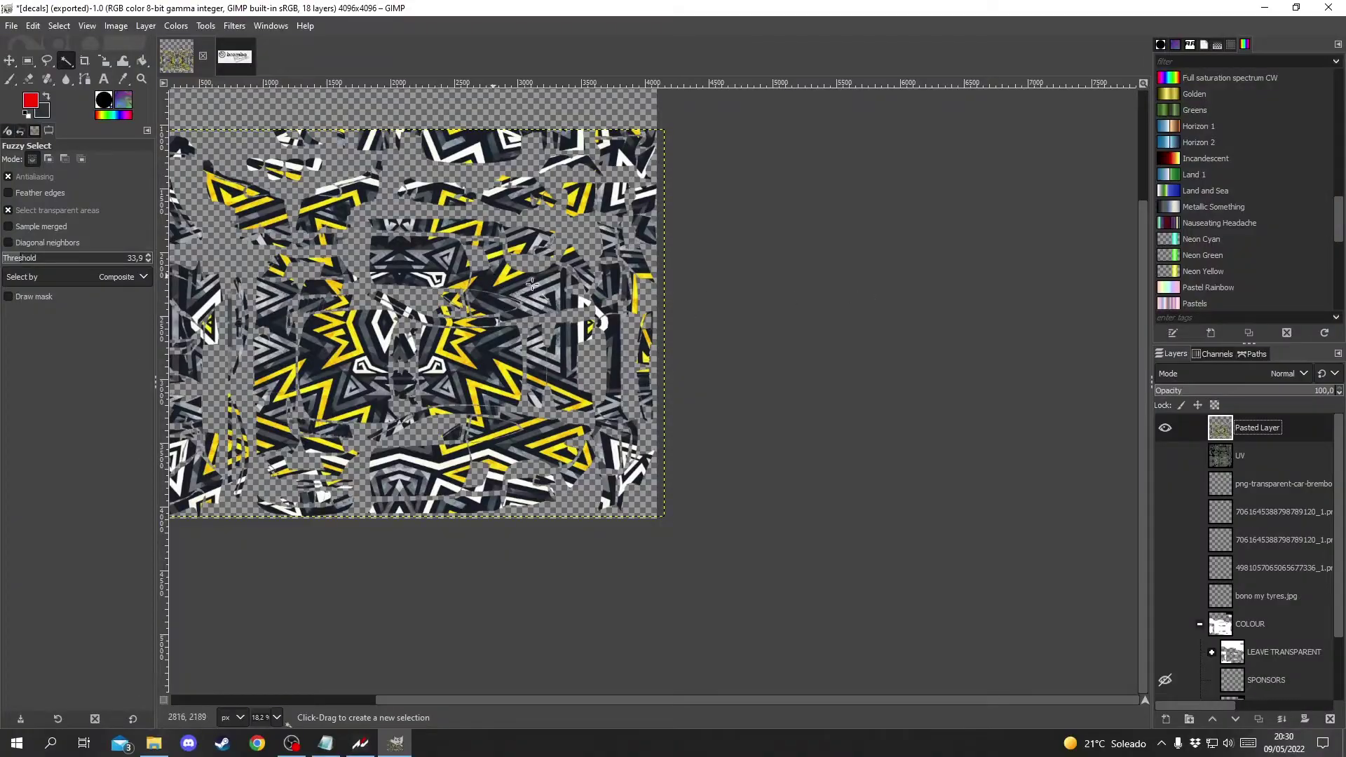
Step: Show the UV layer in GIMP and erase the pattern from the small panels along the pattern's upper edge with the Eraser
click(1165, 455)
scroll(401, 278, up, 3)
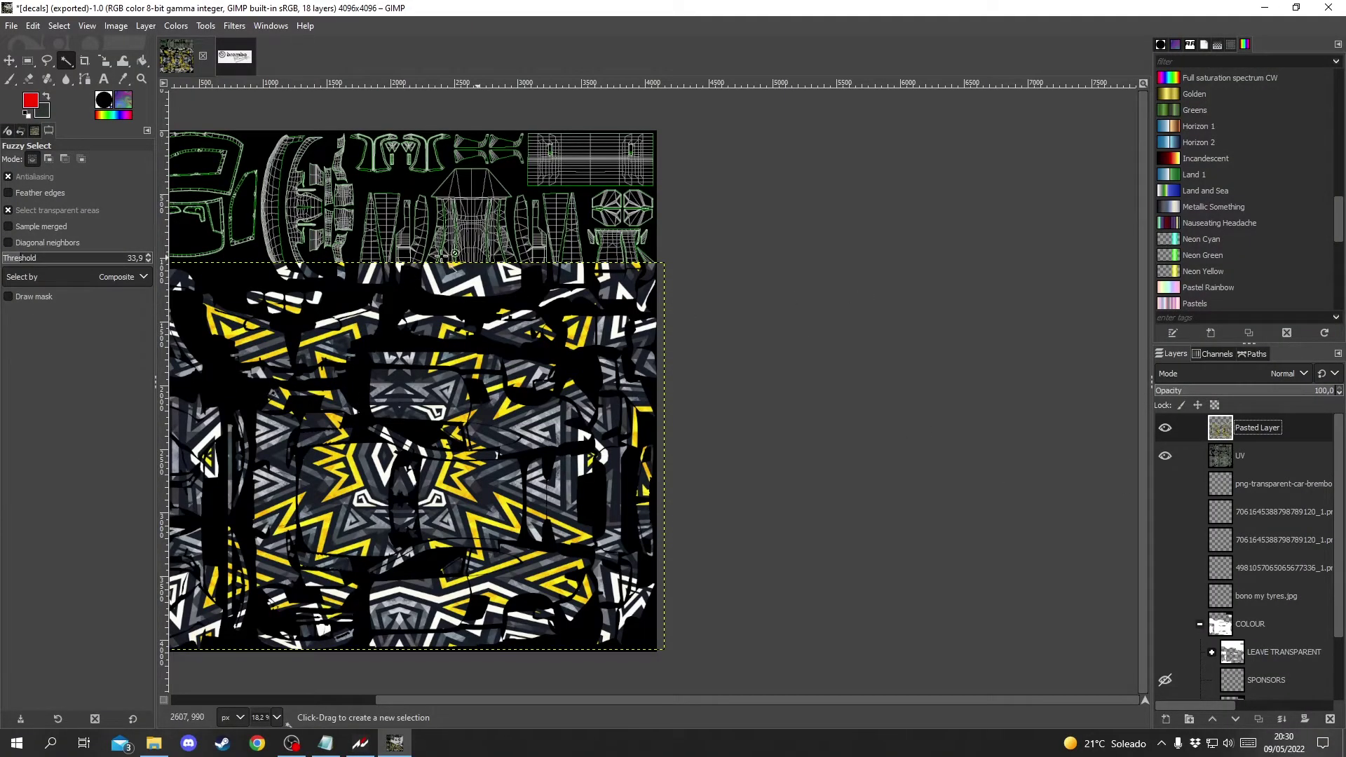
scroll(435, 267, up, 4)
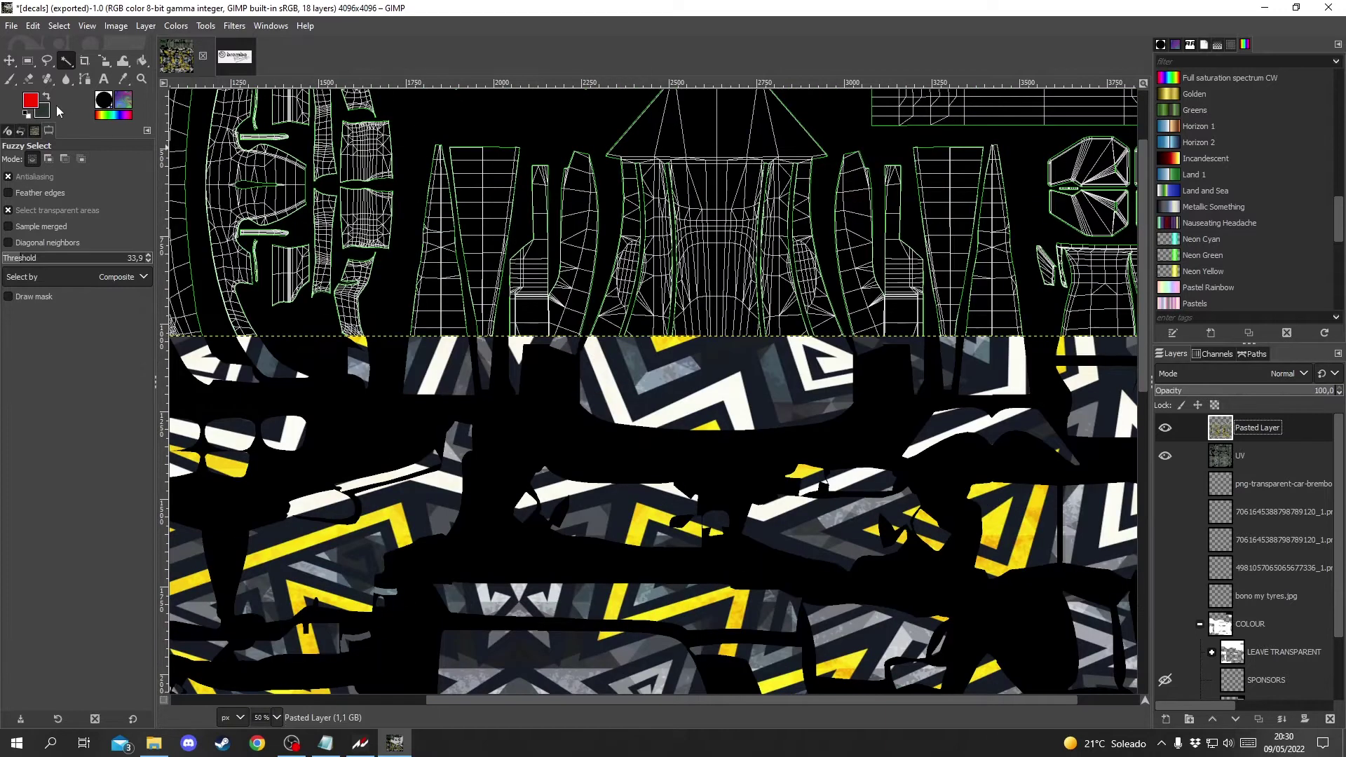
click(28, 79)
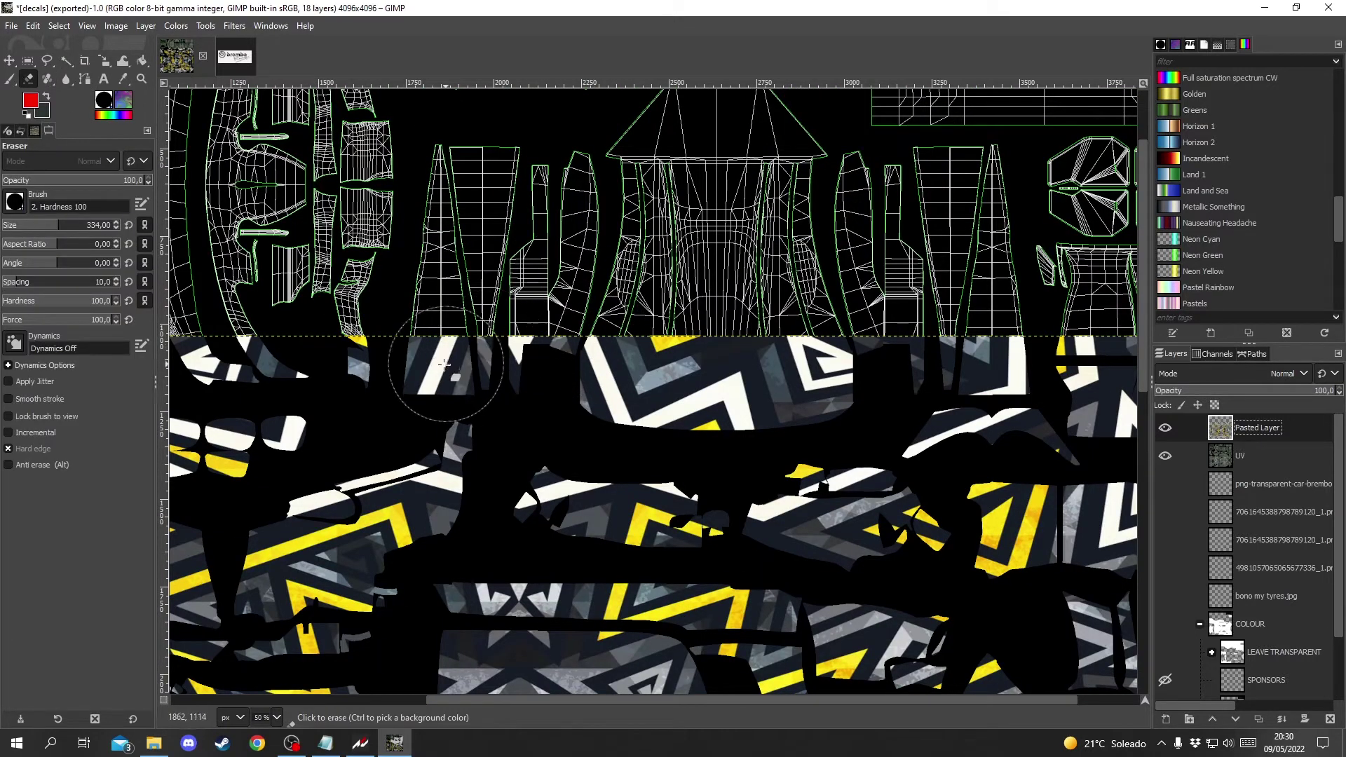
drag(449, 361, 599, 361)
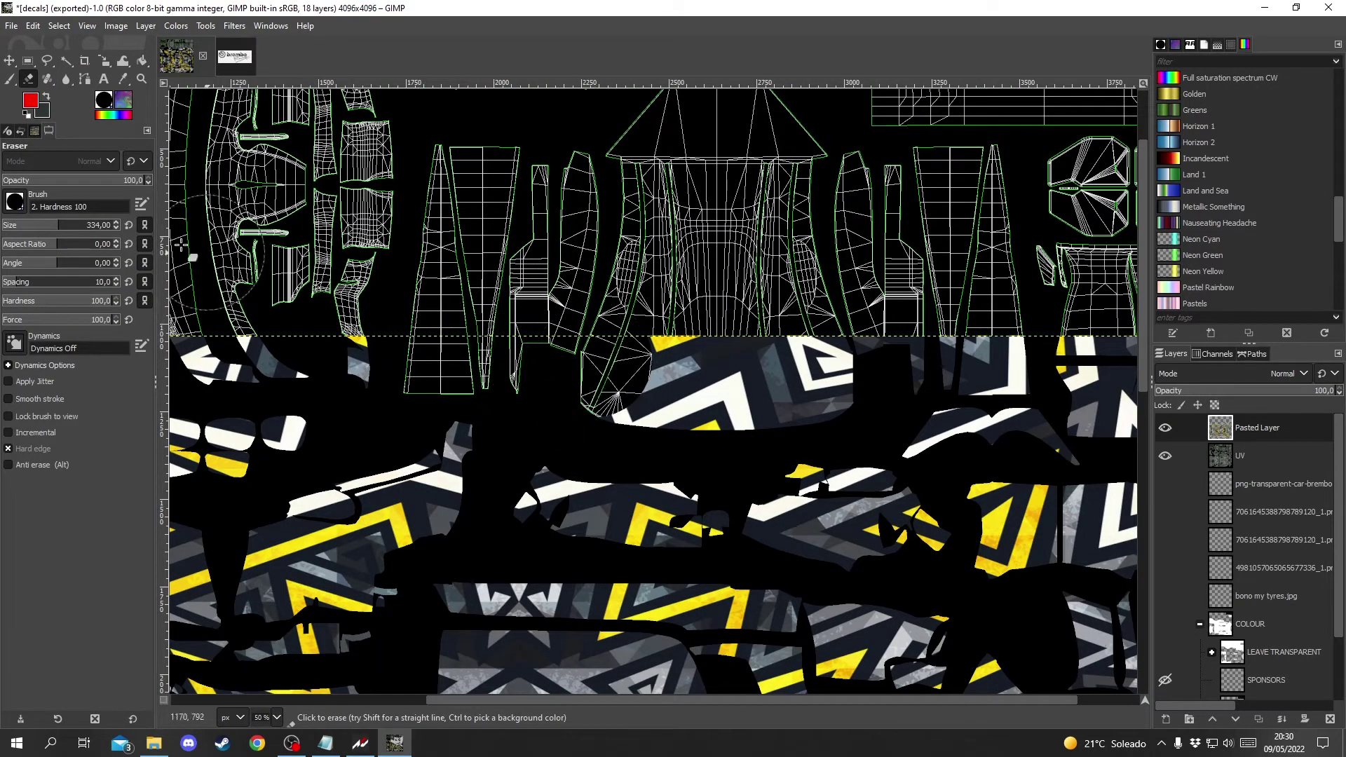
Step: Try Fuzzy Select on the remaining upper pattern piece and on the empty area around the panels of the pattern layer
click(66, 61)
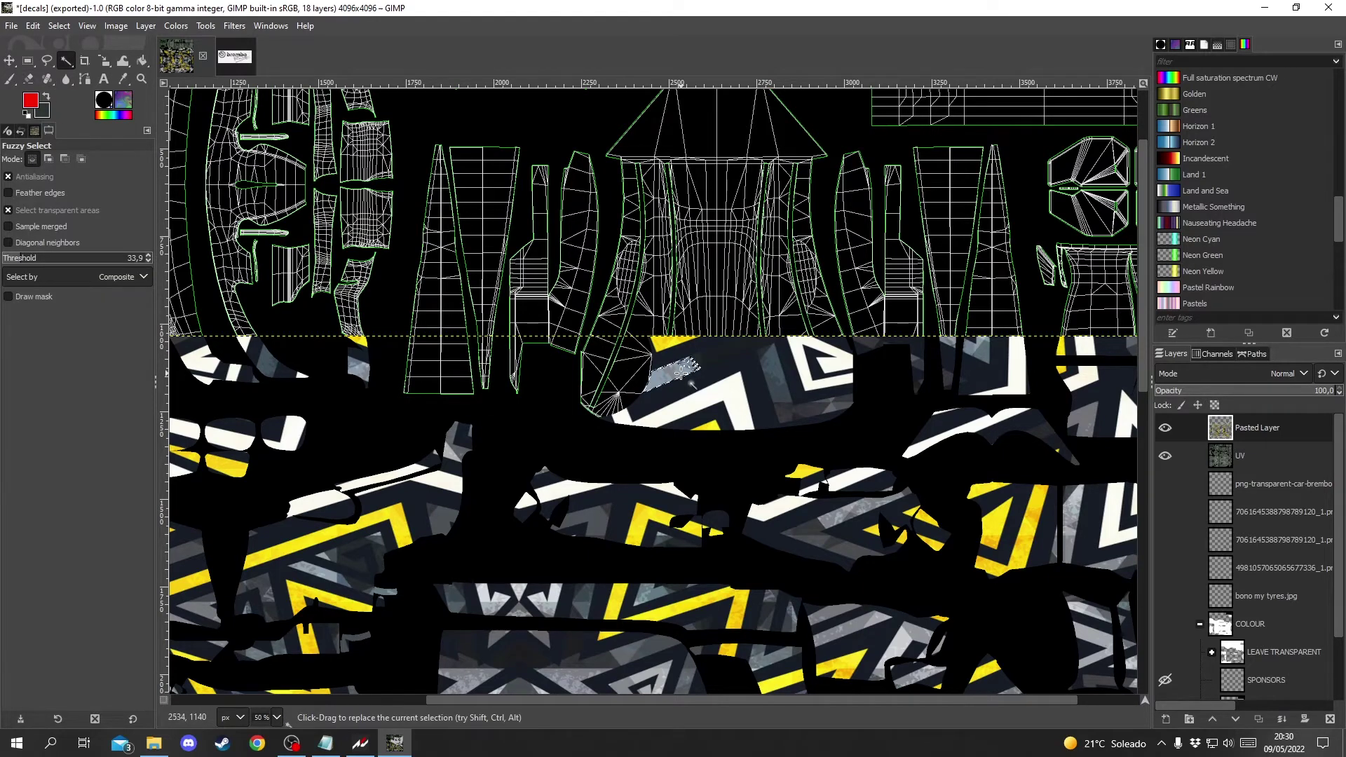
click(736, 437)
key(minus)
key(minus)
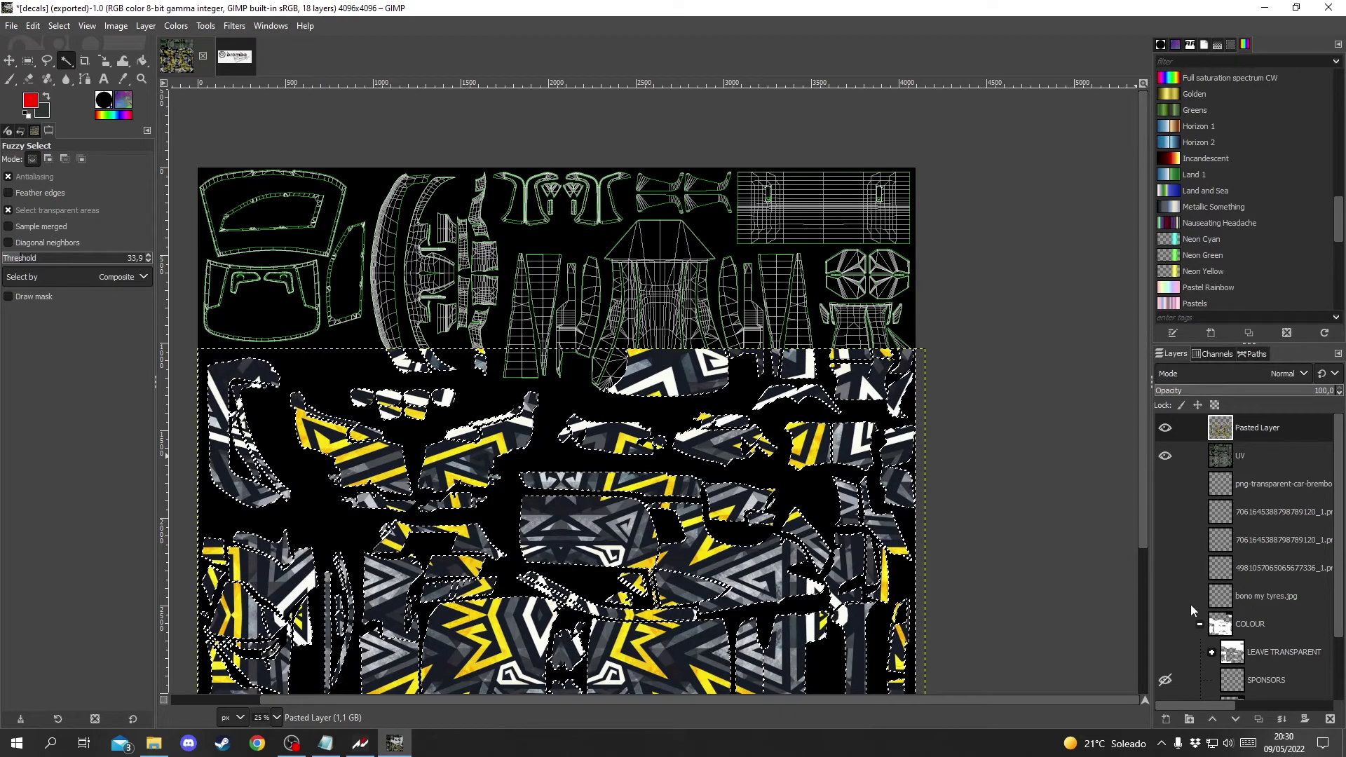
Step: Show the COLOUR group, hide the UV and pattern layers, and fuzzy-select the transparent area above the white bodywork on the Carpaint layer
scroll(1190, 604, down, 1)
click(1165, 585)
scroll(1167, 572, down, 1)
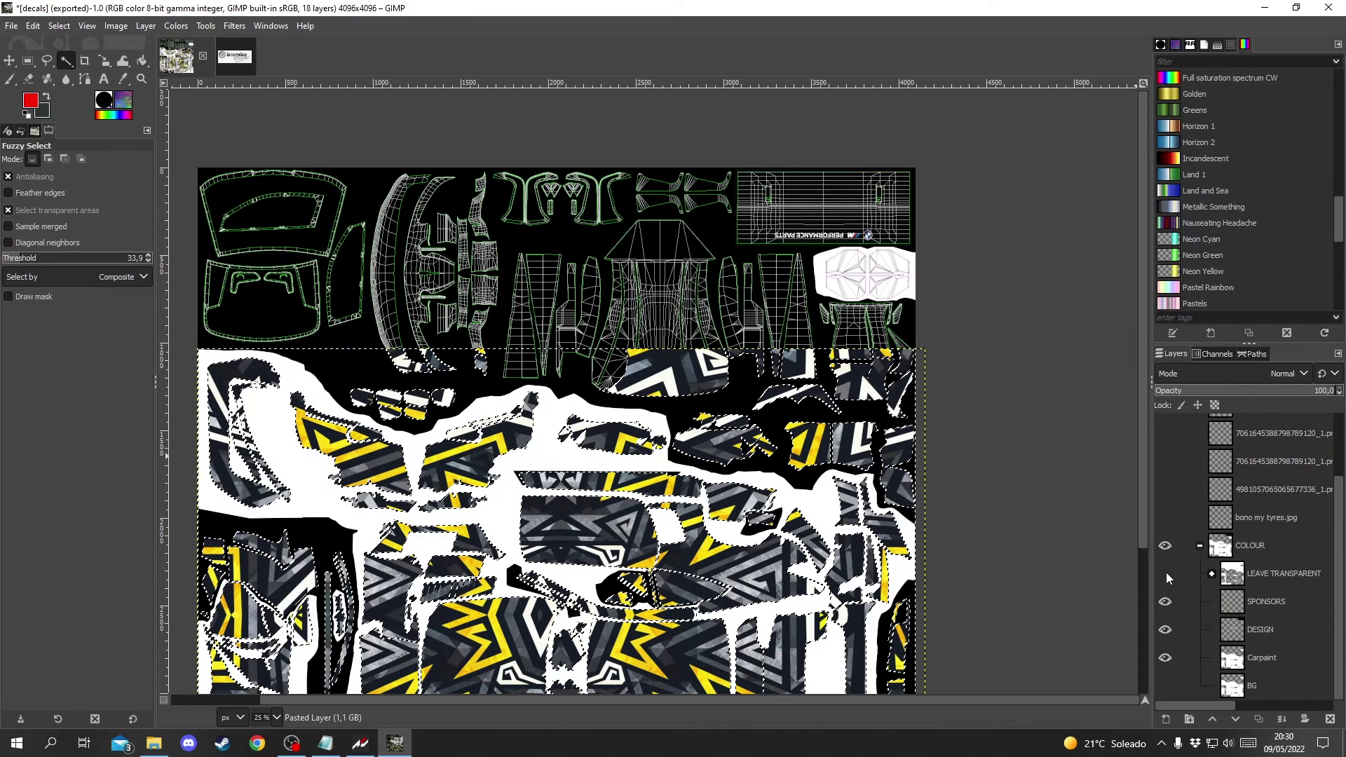
click(1260, 662)
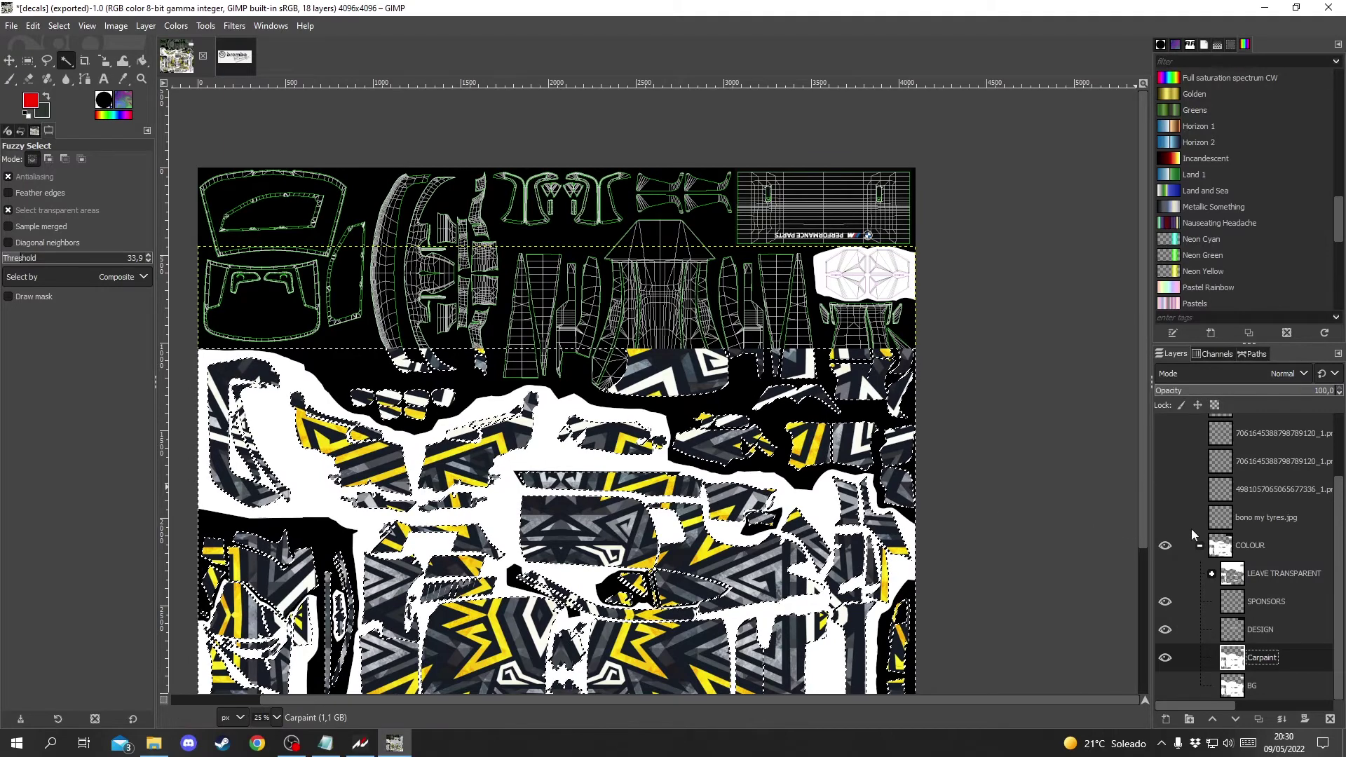
scroll(1192, 529, up, 3)
click(1165, 455)
click(1165, 427)
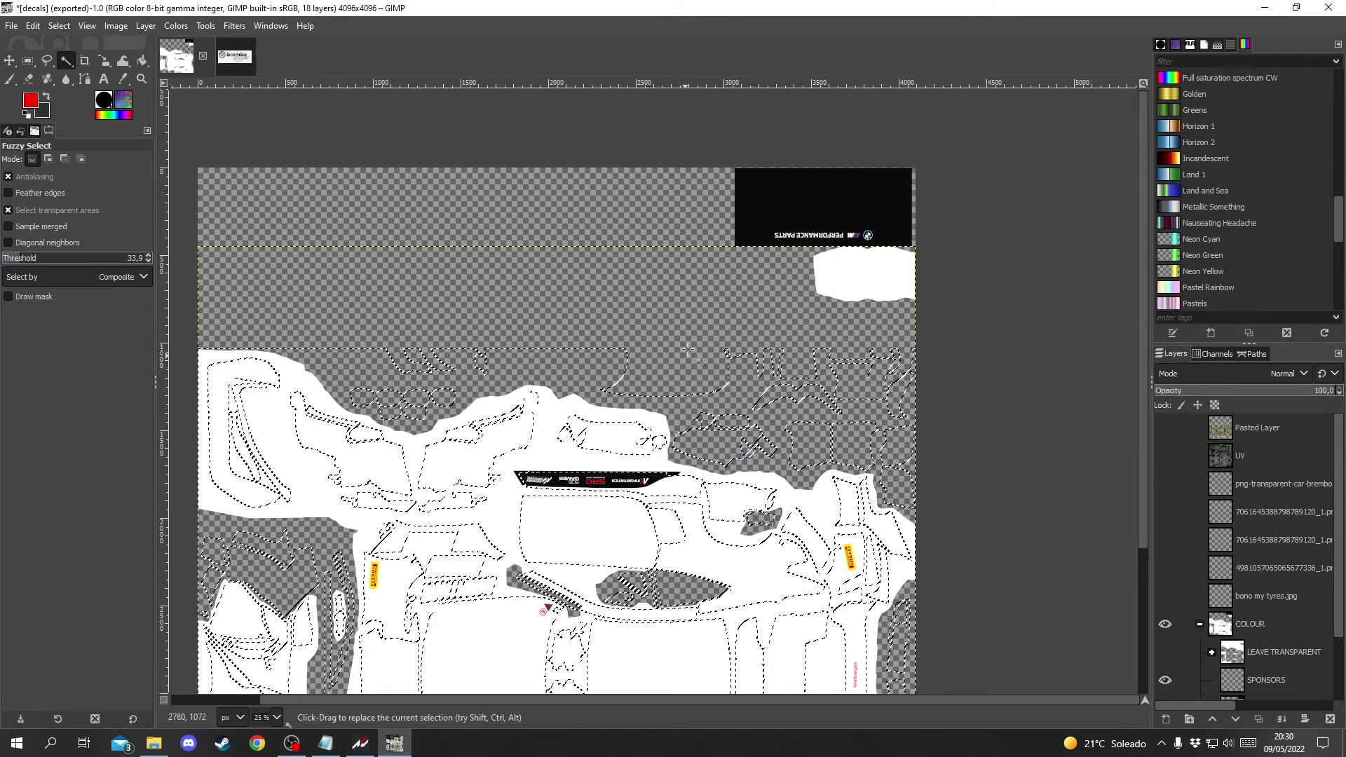
click(675, 328)
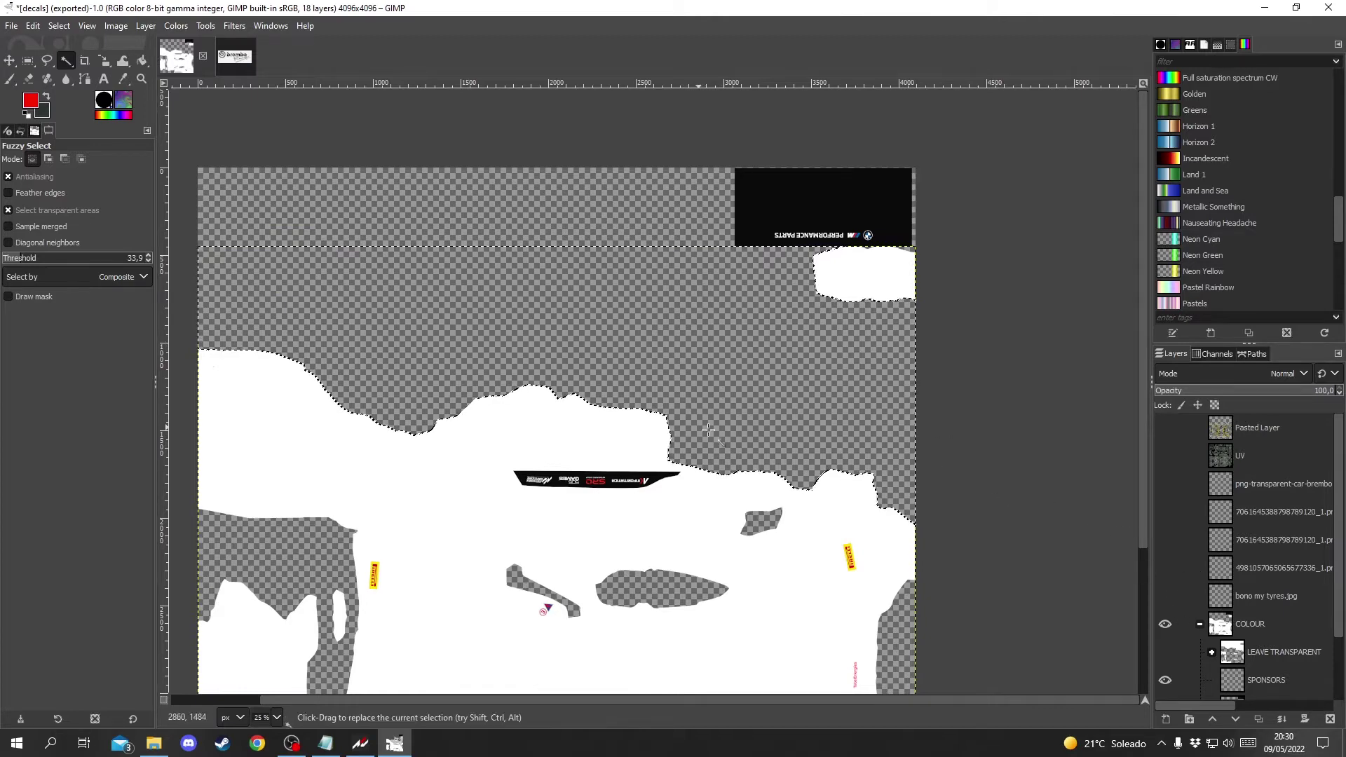
Step: Show the pattern layer again and delete the selected upper area from it
click(1166, 426)
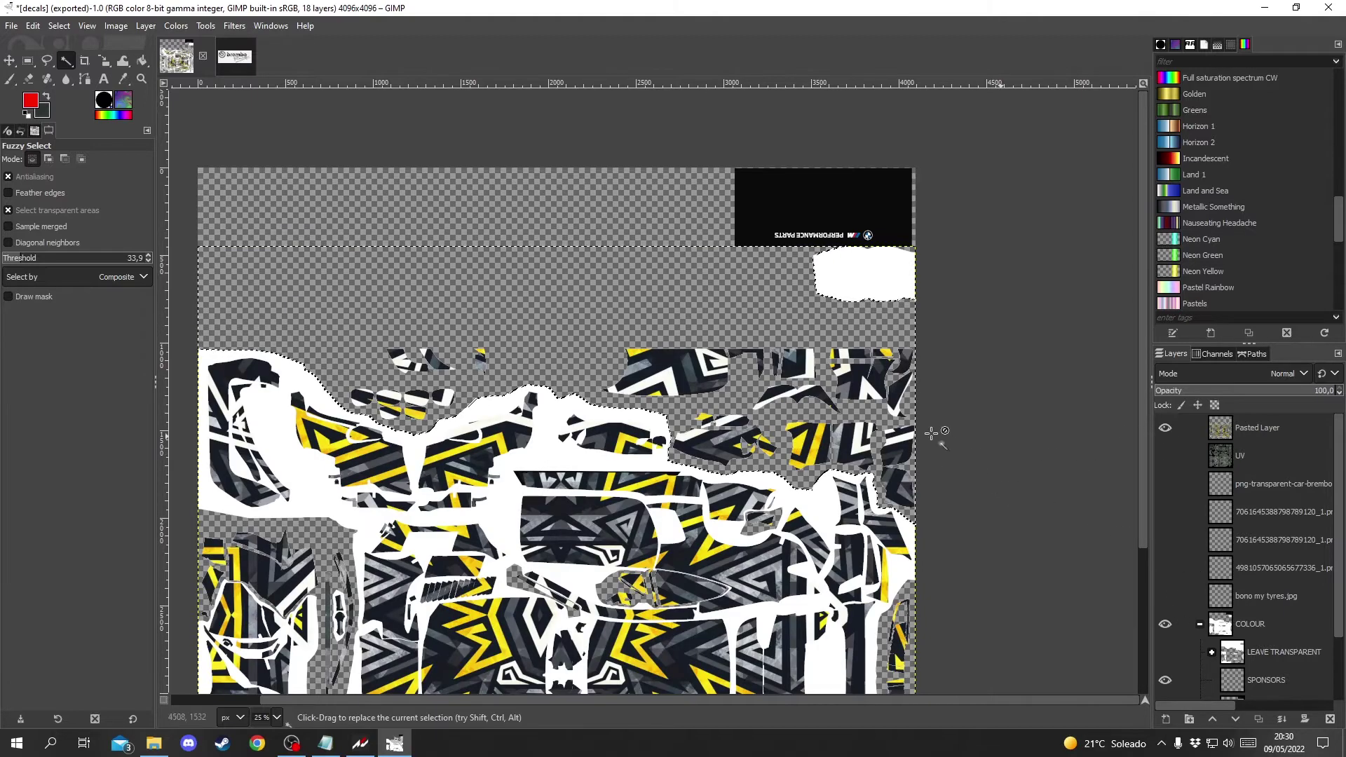
scroll(620, 366, down, 1)
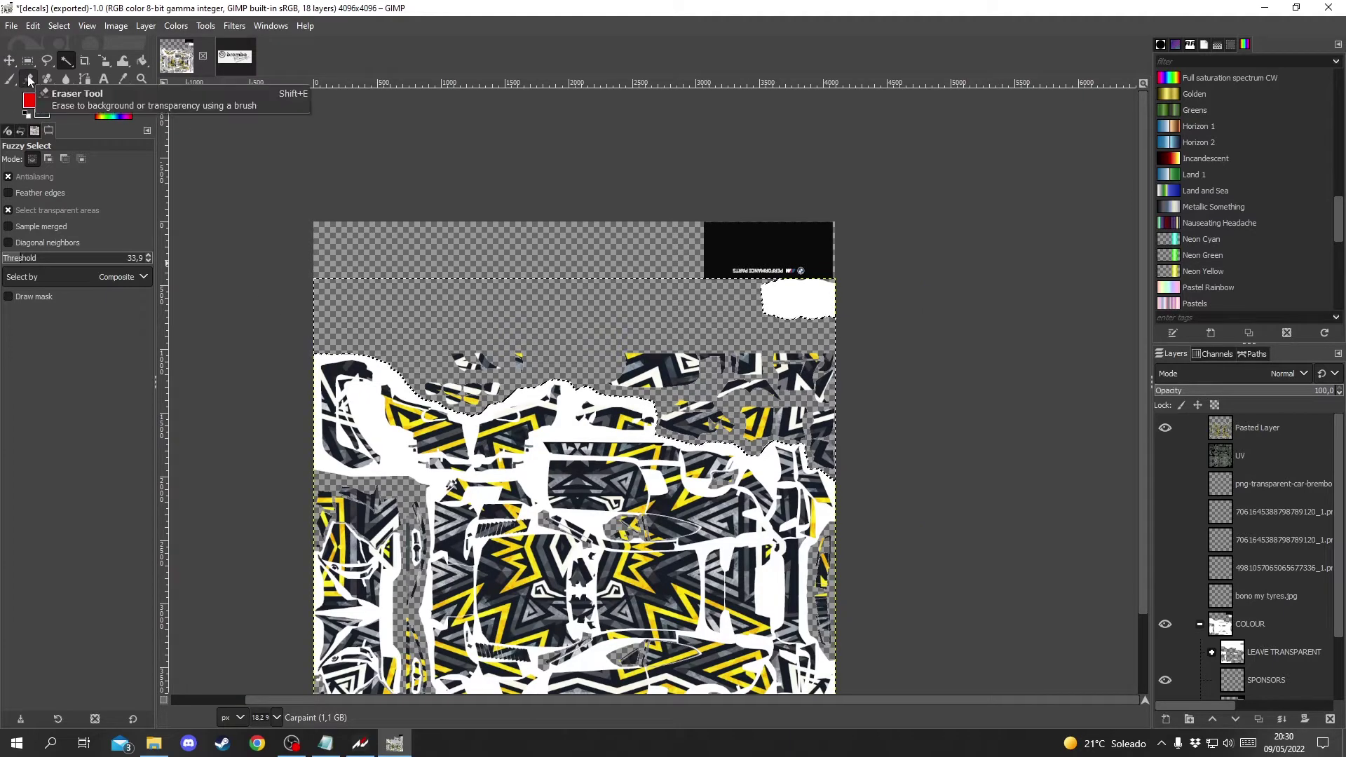
scroll(666, 431, down, 2)
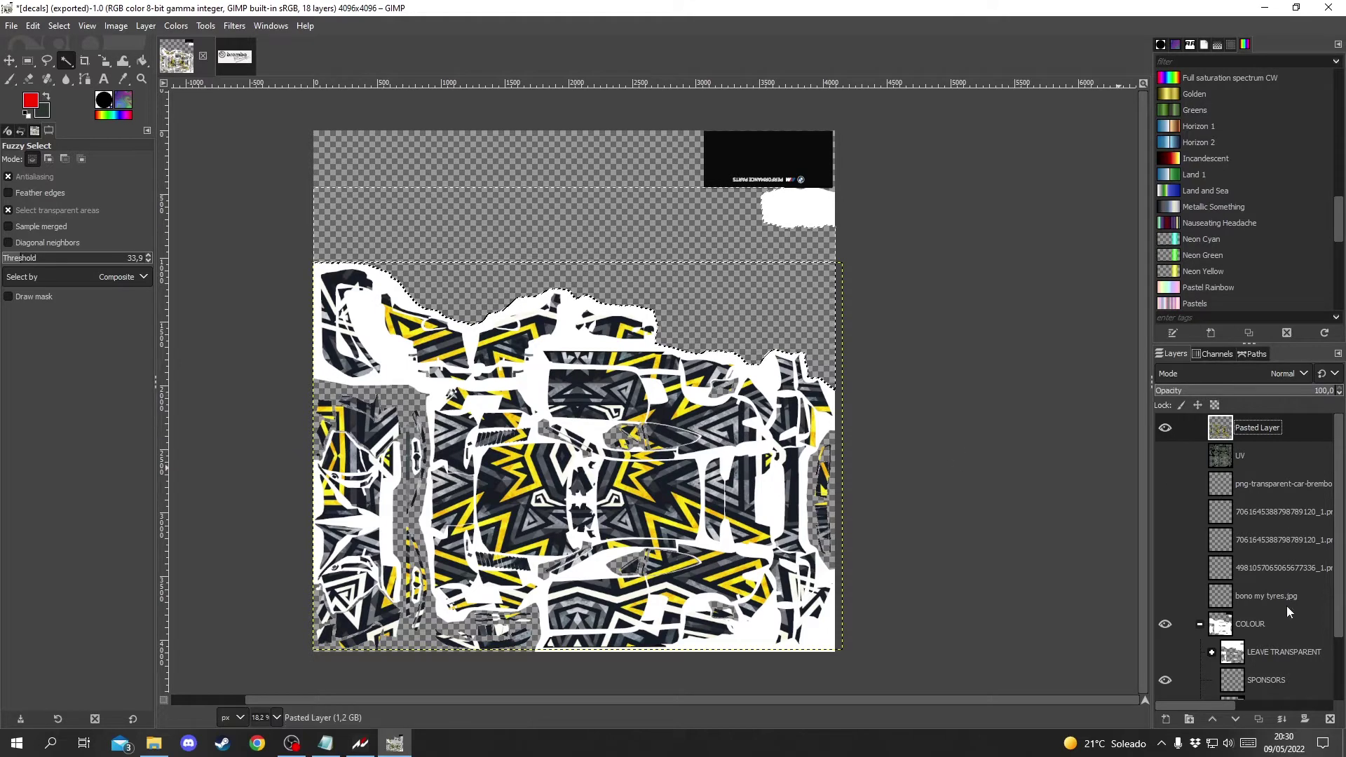
Step: Fuzzy-select the Carpaint layer's transparent areas along the lower left and right edges, adding the two lens-shaped gaps to the selection
scroll(1280, 635, down, 2)
click(1273, 656)
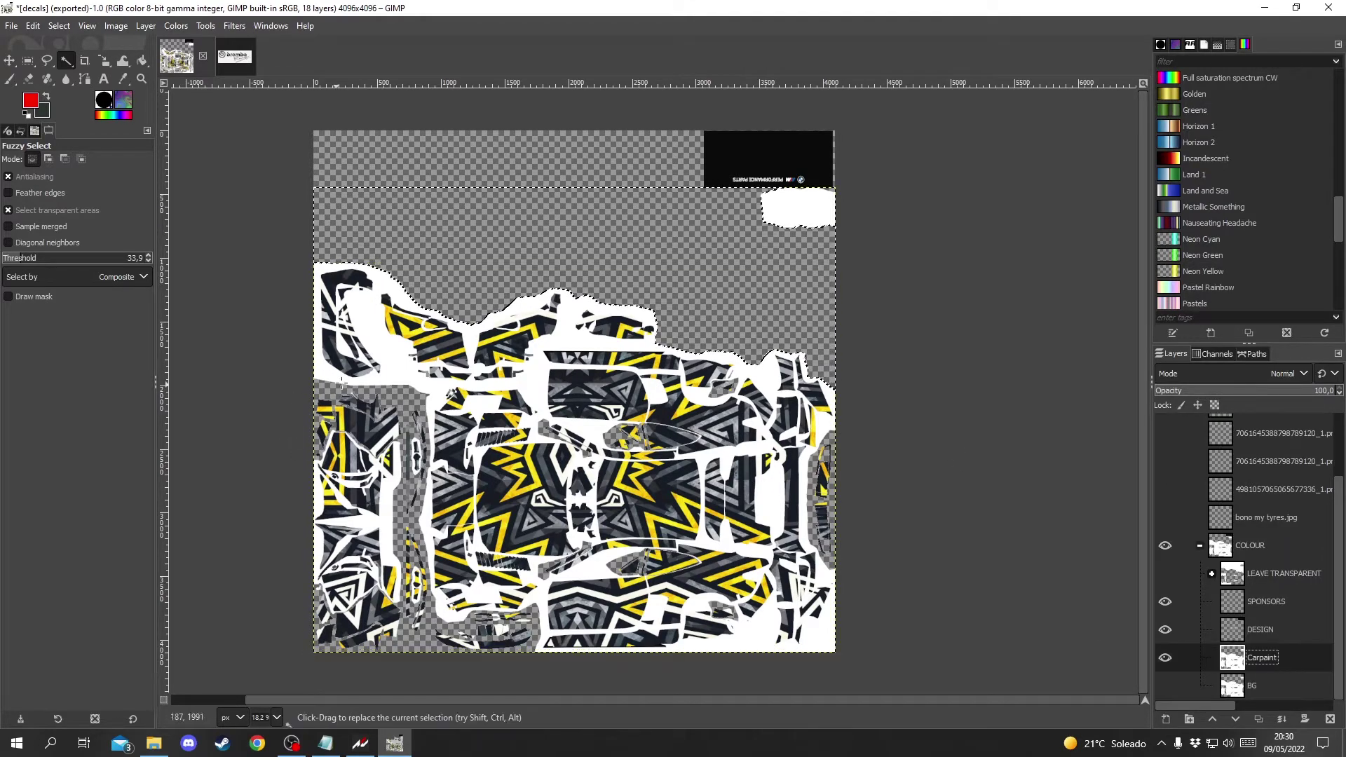
click(411, 396)
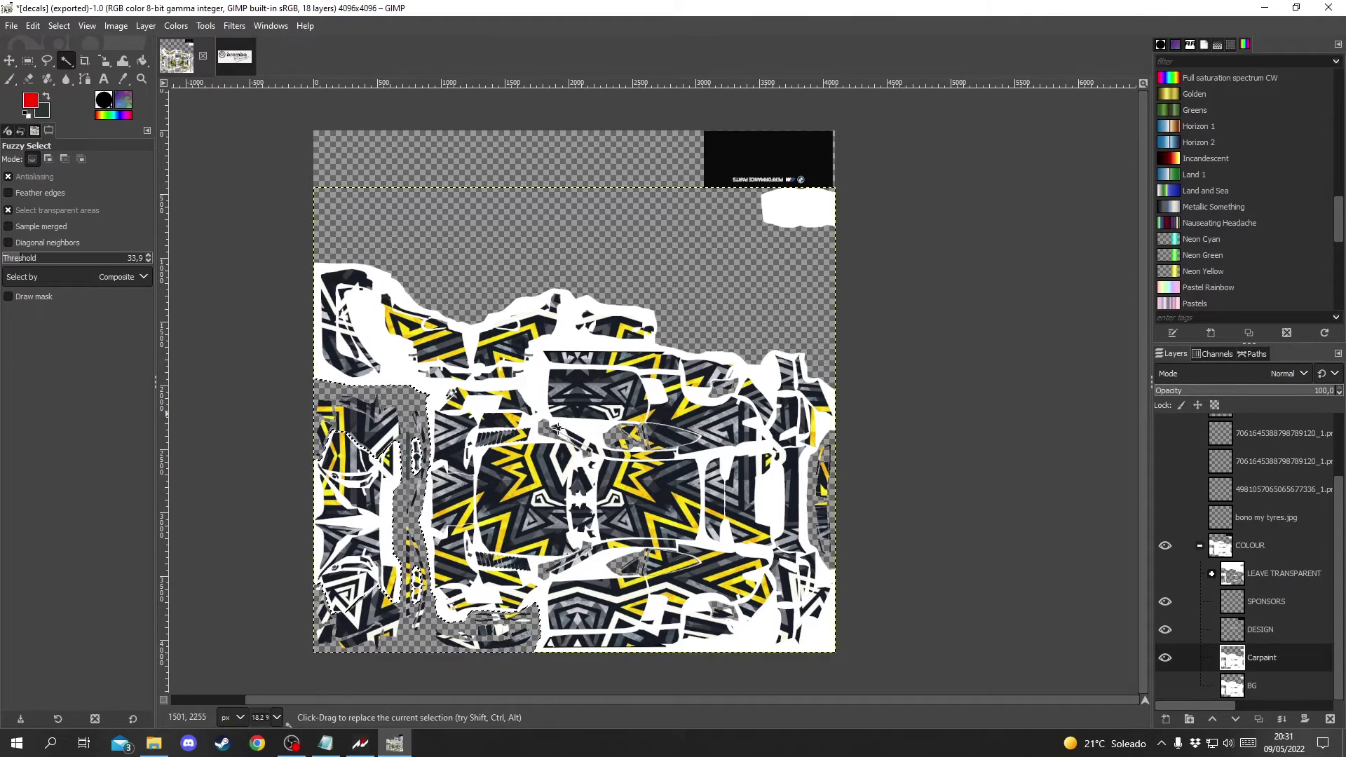
scroll(1229, 538, up, 2)
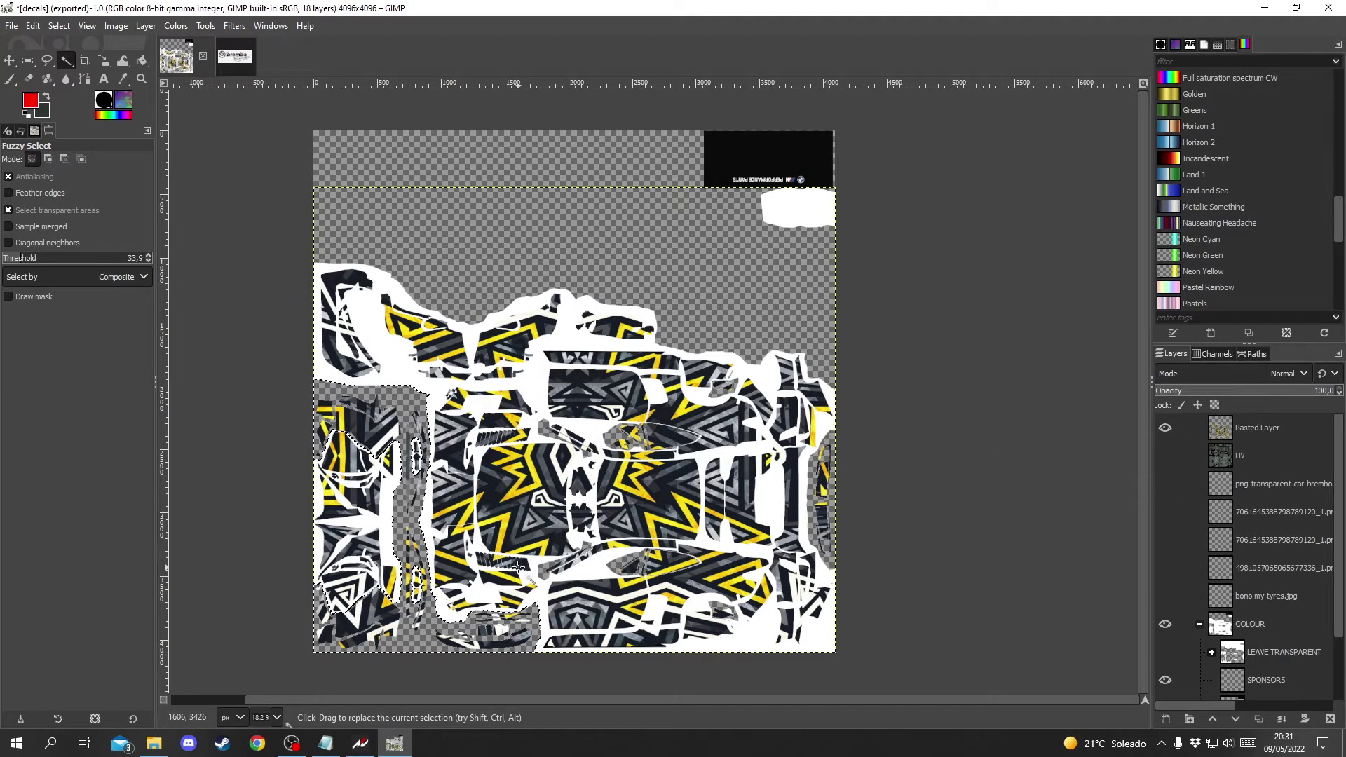
key(ctrl)
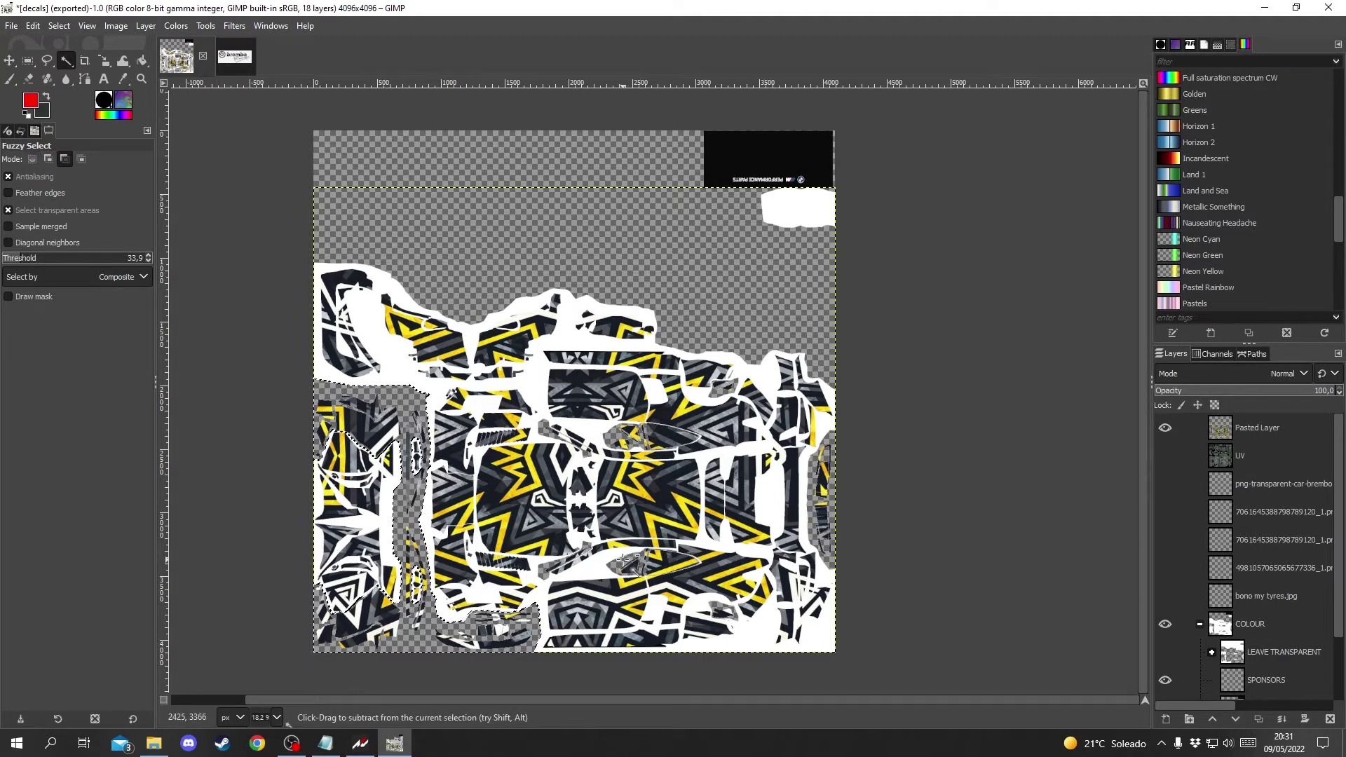
key(shift)
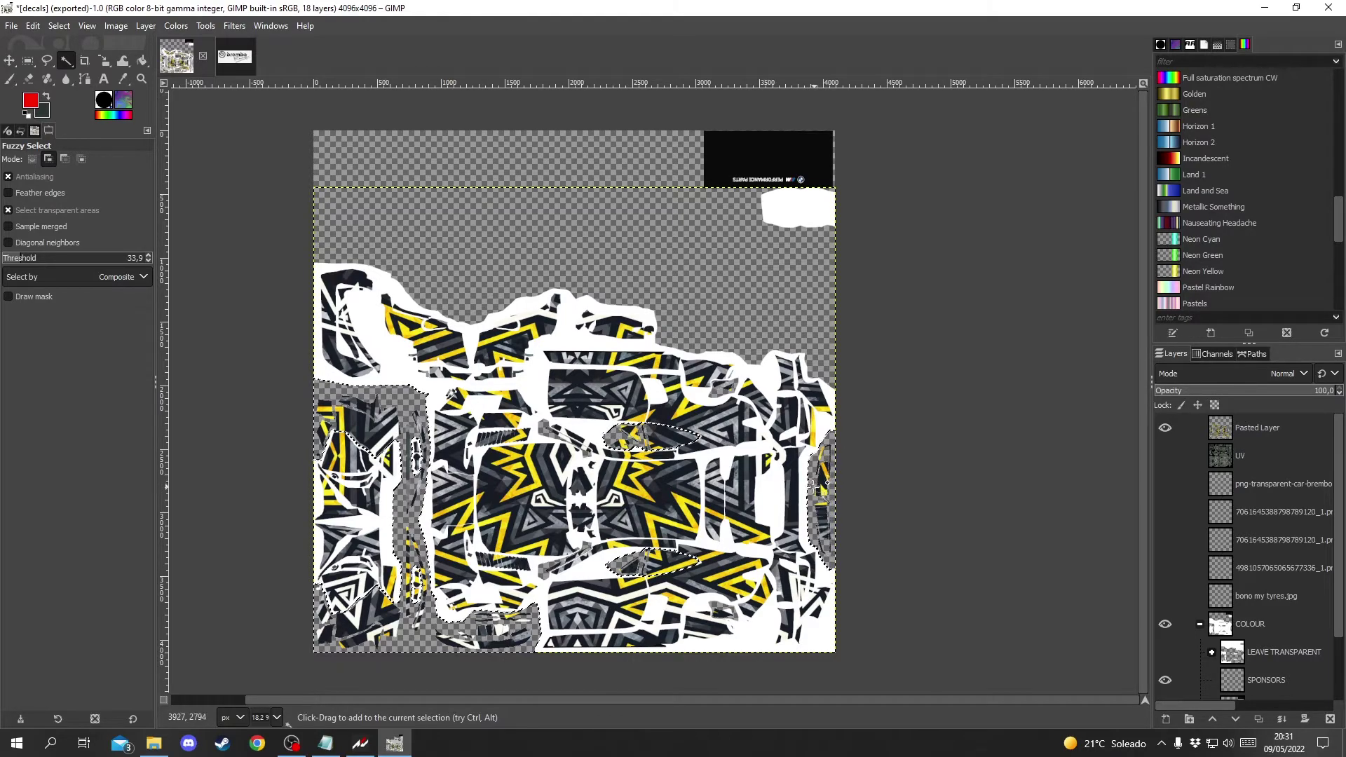
scroll(362, 522, up, 4)
scroll(359, 525, down, 3)
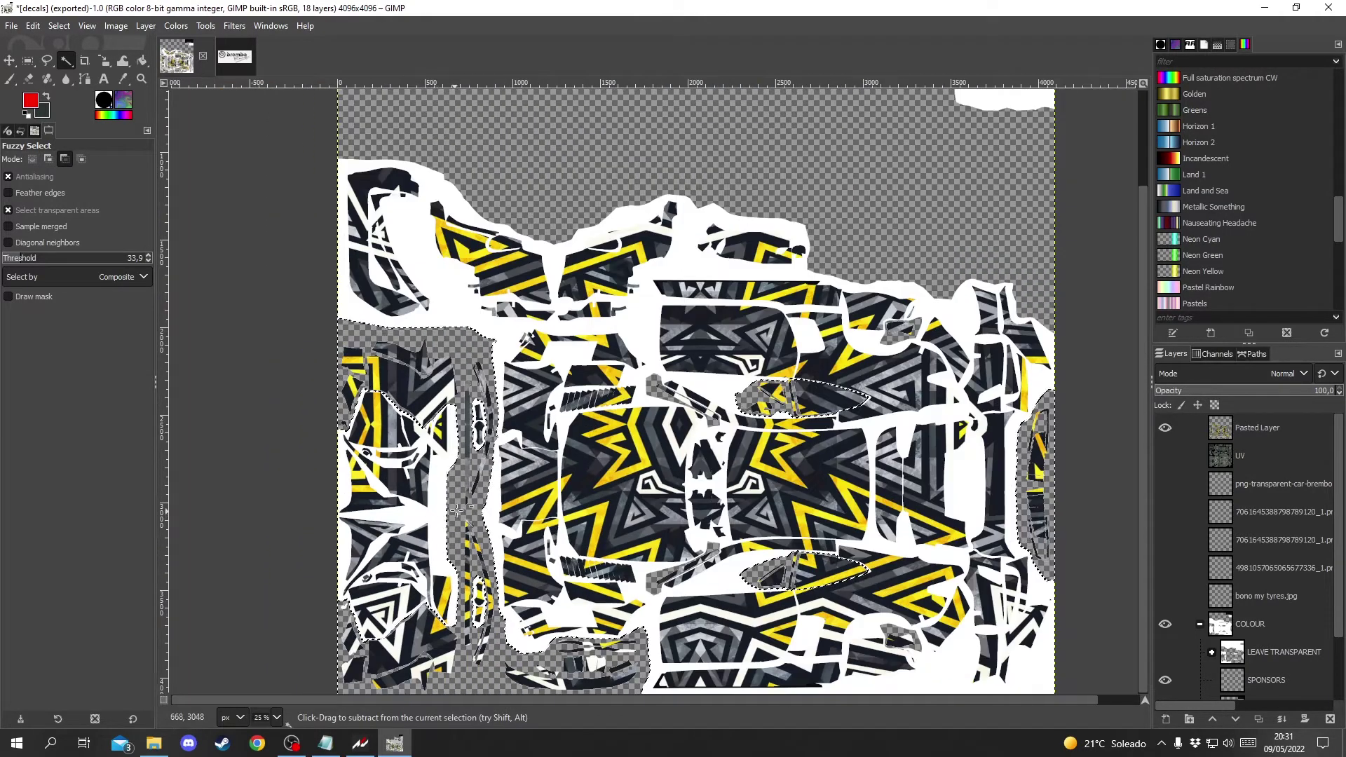
click(1167, 456)
click(1172, 460)
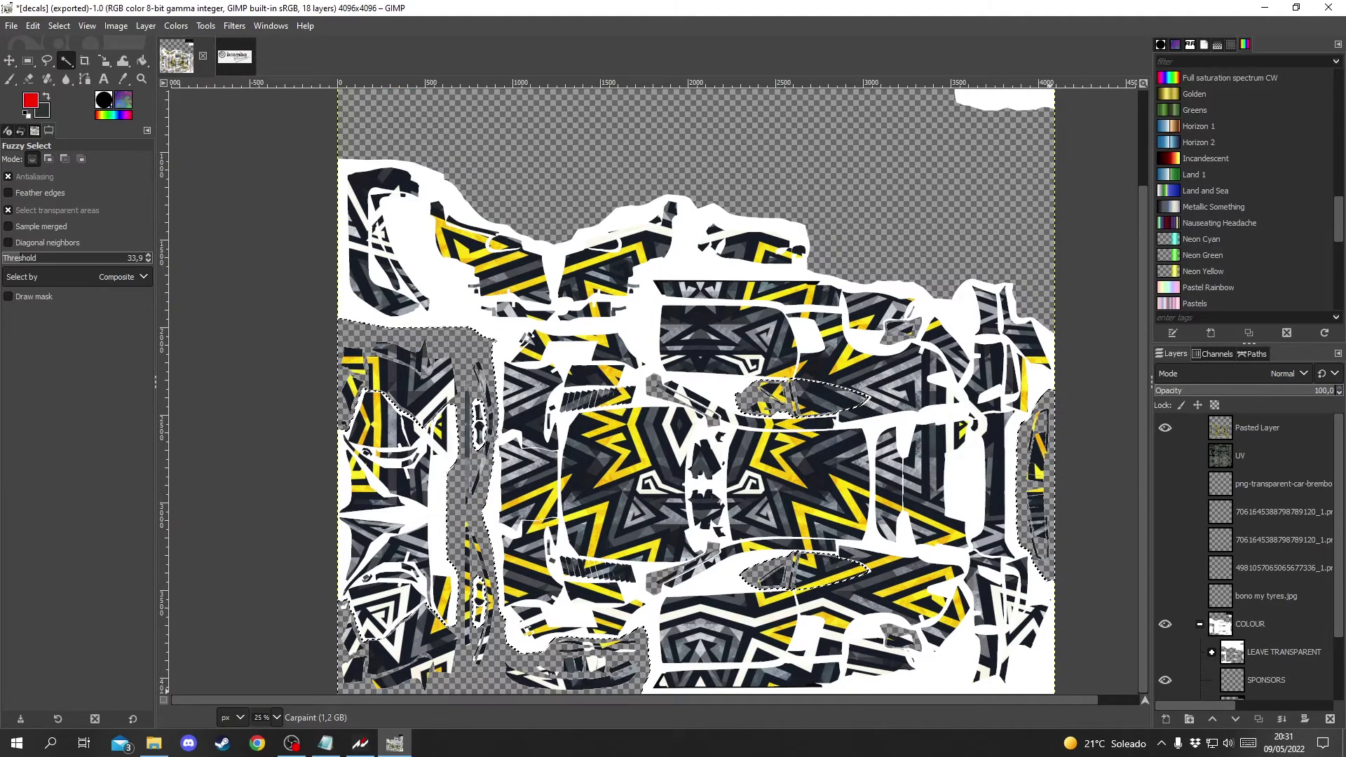
Step: Delete the selected side areas and lens-shaped gaps from the pattern layer
drag(759, 700, 898, 700)
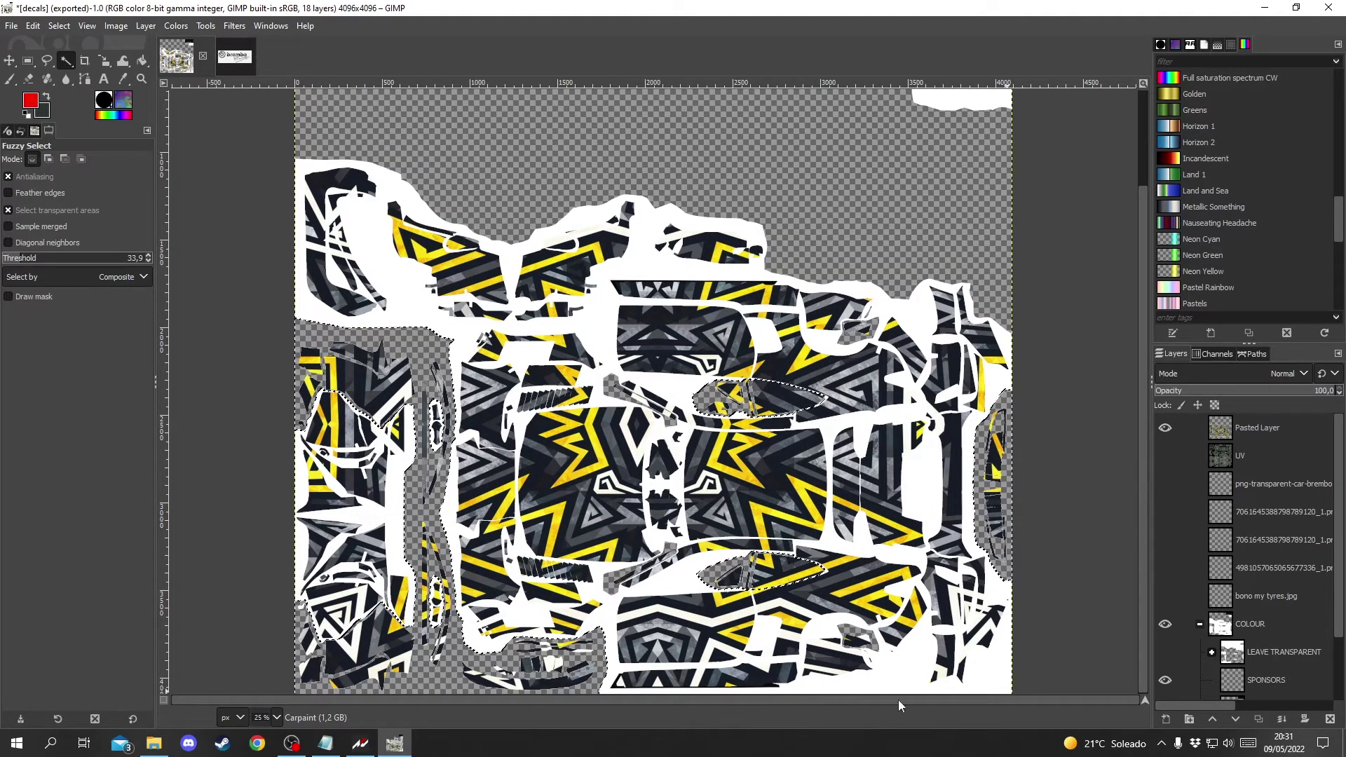
click(1257, 425)
key(Delete)
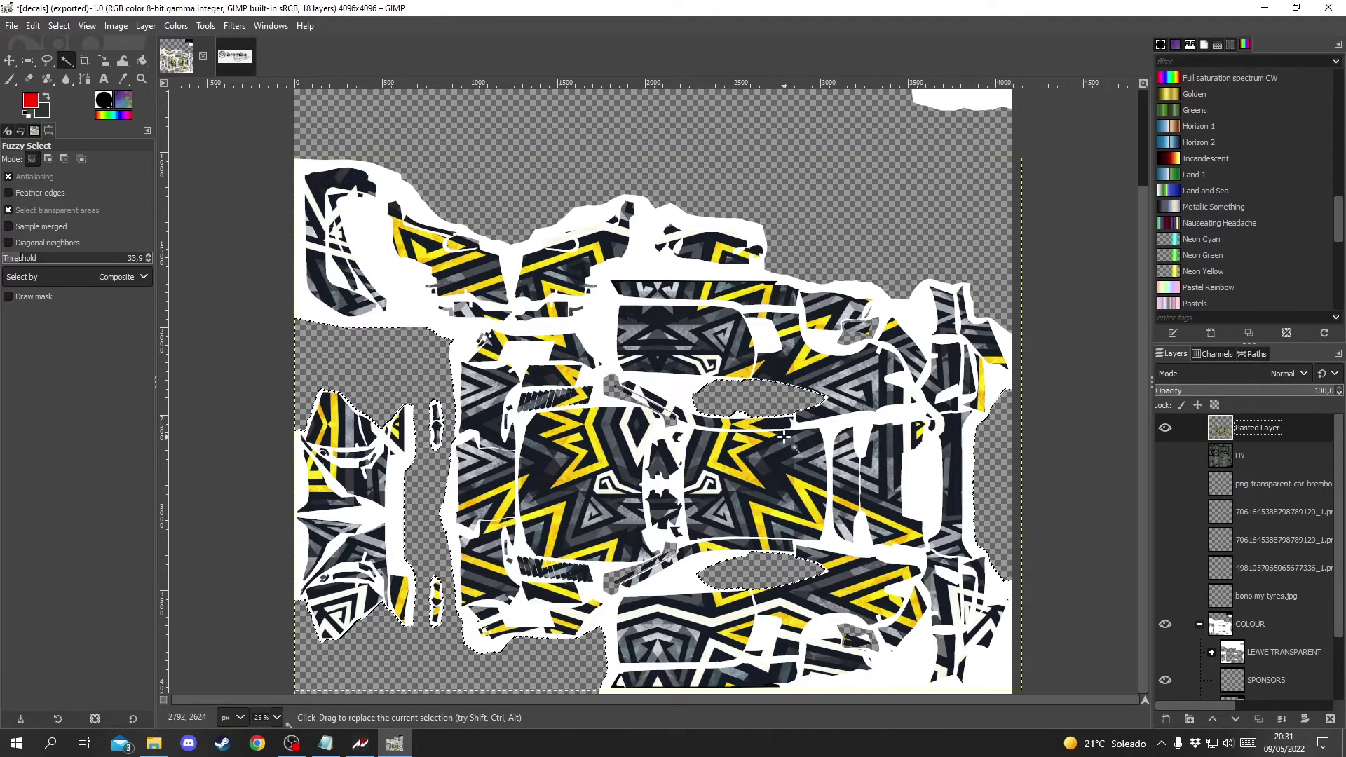
Step: Export the trimmed livery again to decals.png, and switch to Assetto Corsa Competizione to view it on the car
key(minus)
key(alt+f)
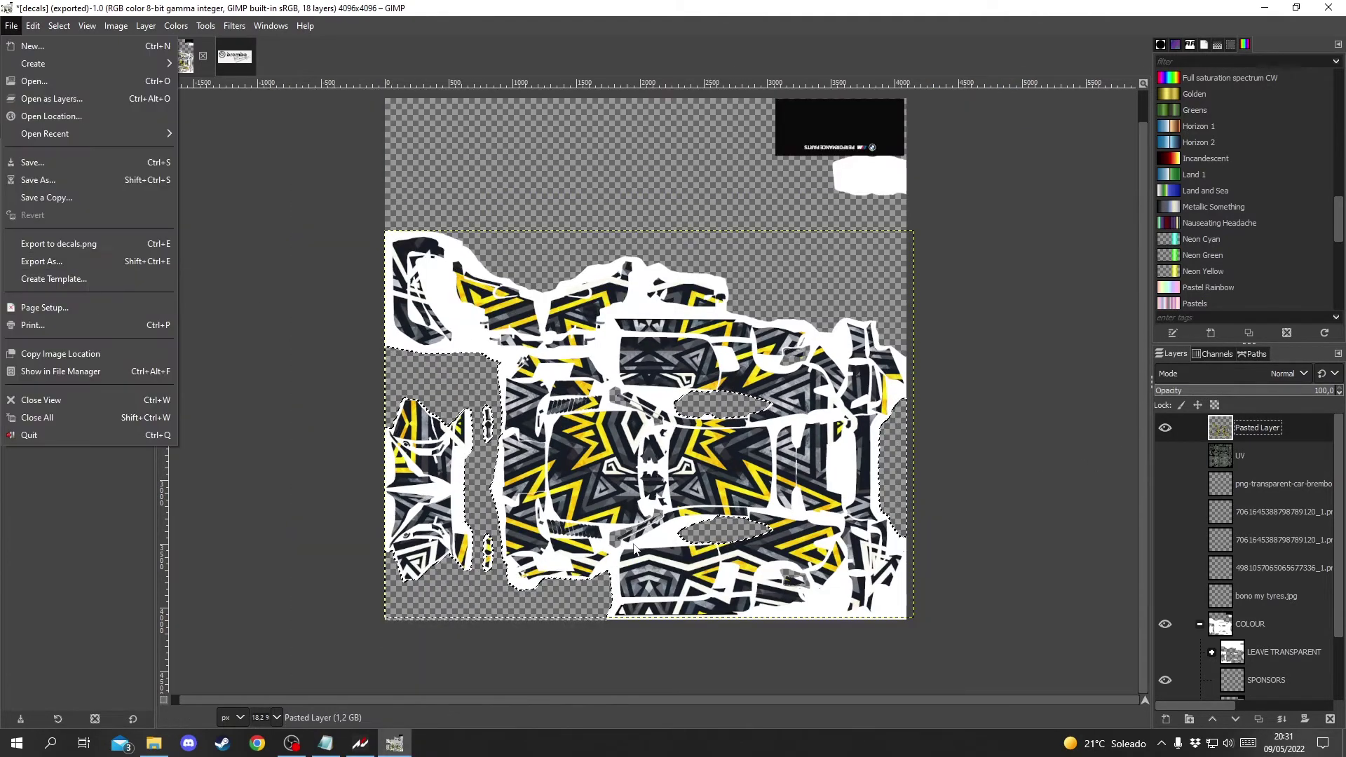
click(66, 244)
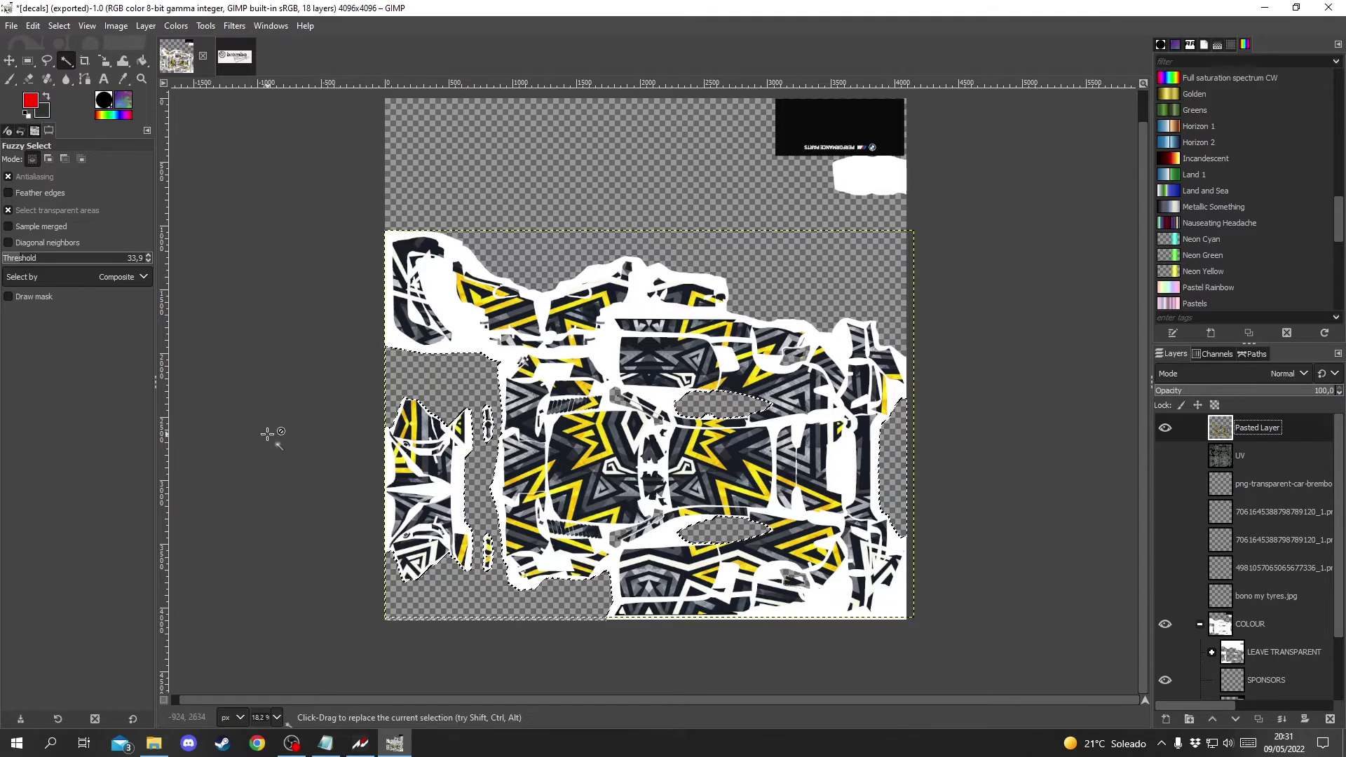
click(361, 745)
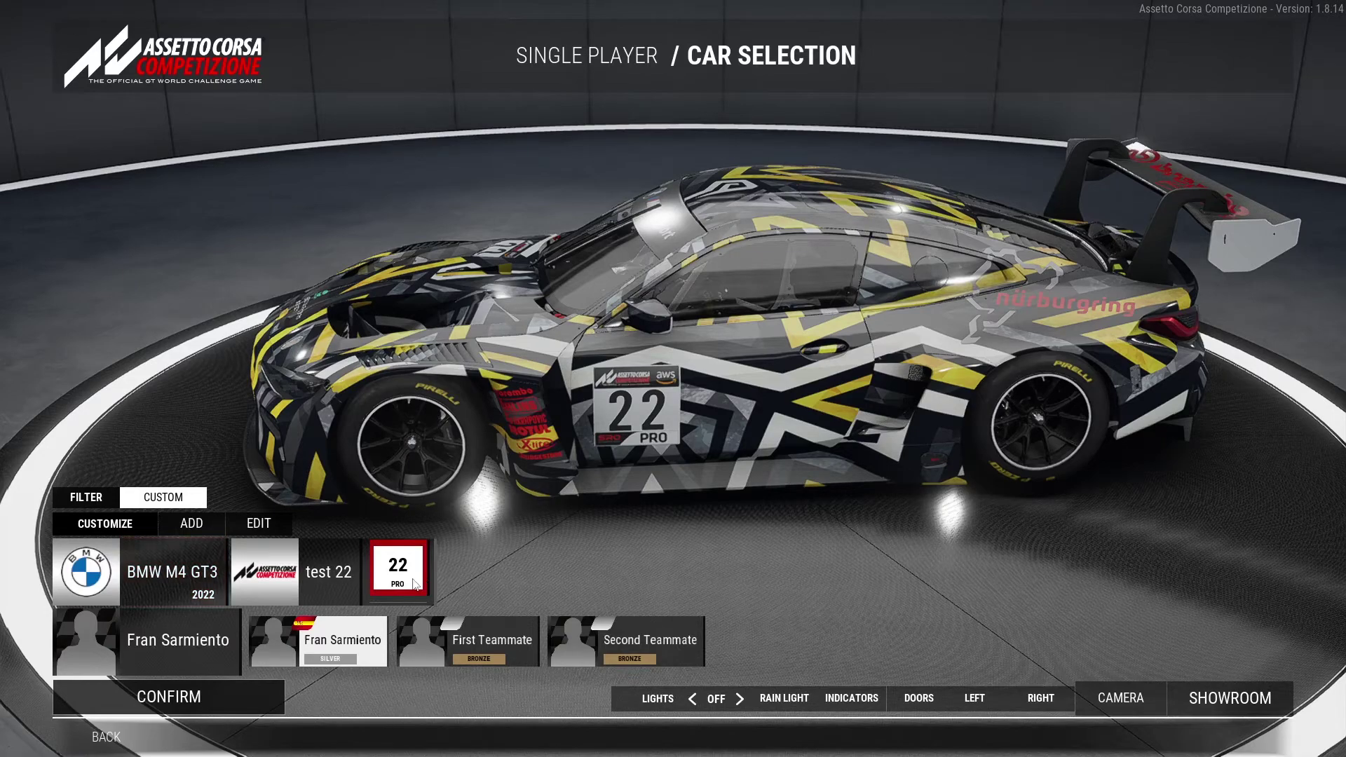
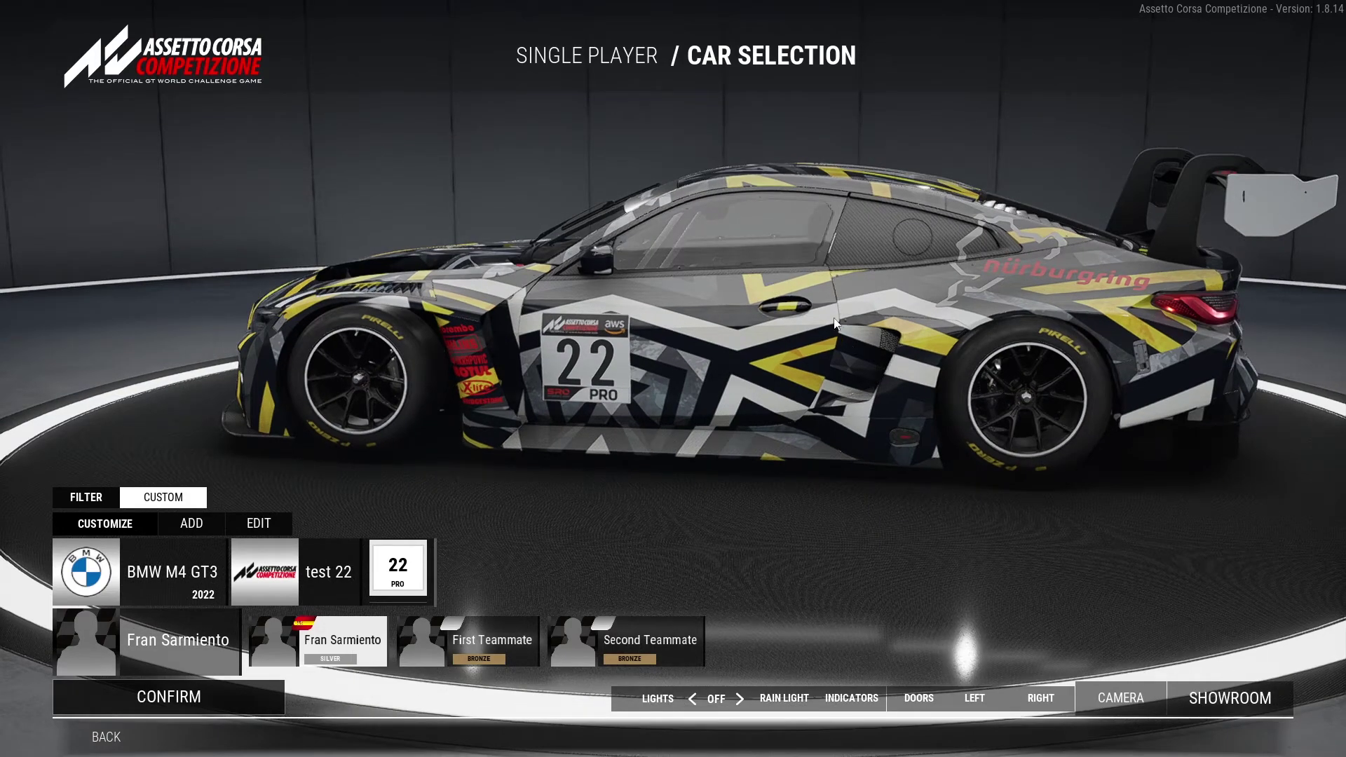
Step: Switch back to GIMP and undo the trimming and enlarging of the pattern layer, back to the small square tile
key(alt+Tab)
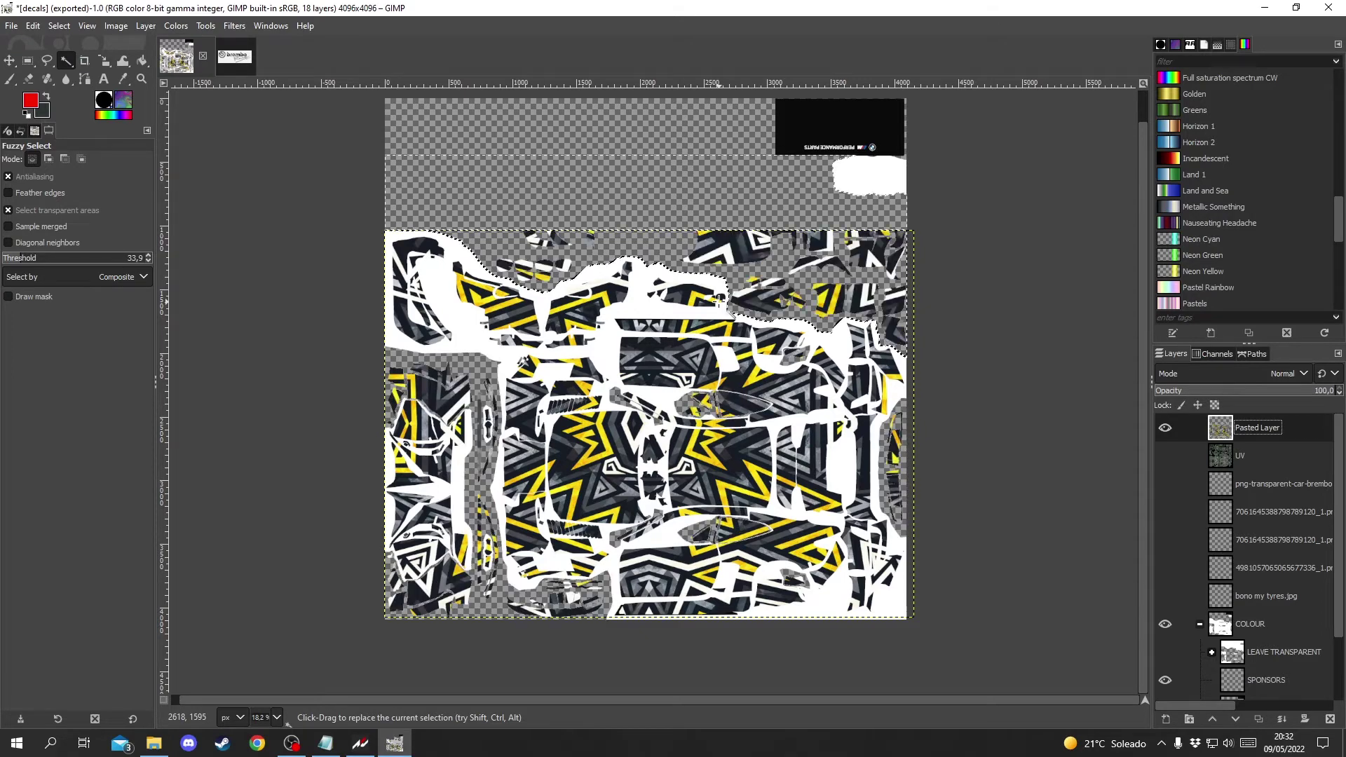
key(ctrl+z)
key(ctrl+z)
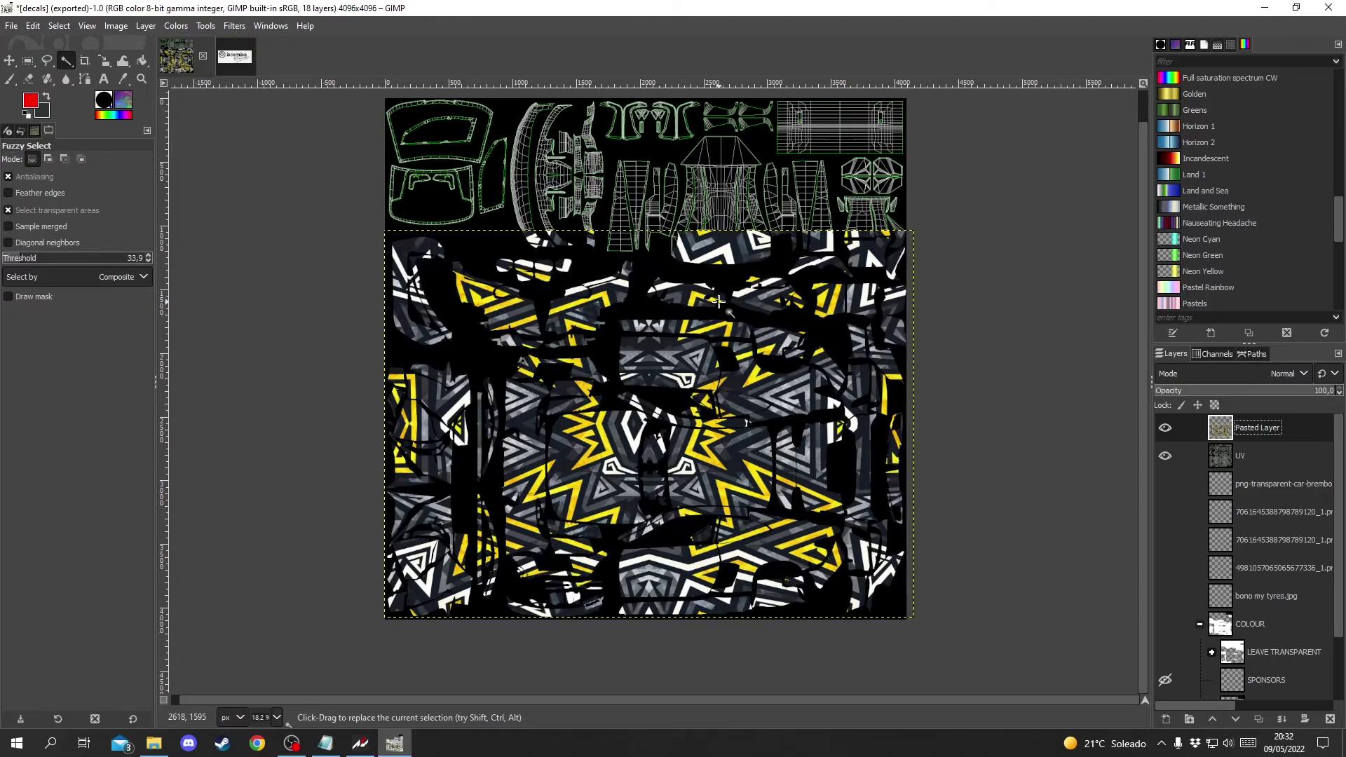
key(ctrl+y)
key(ctrl+y)
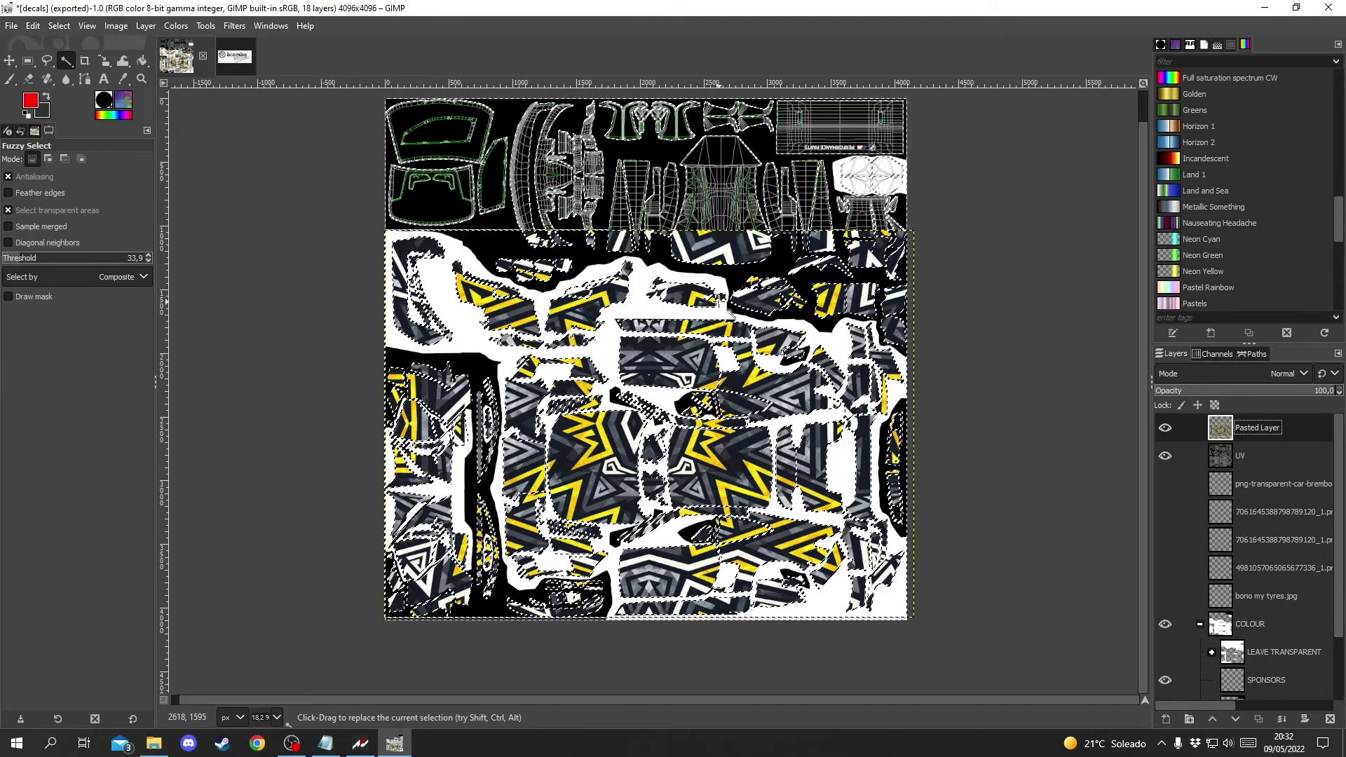
key(ctrl+z)
key(ctrl+z)
key(ctrl+z)
key(ctrl+z)
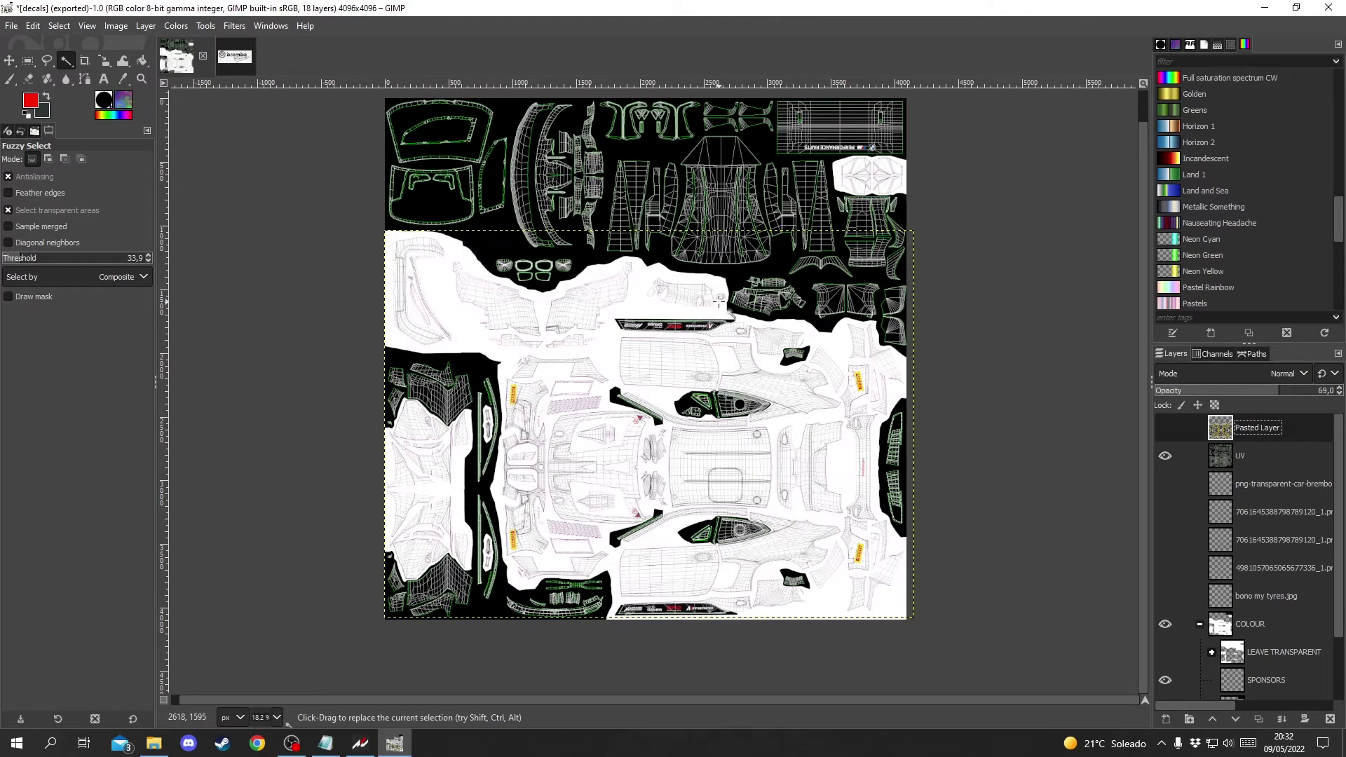
key(ctrl+z)
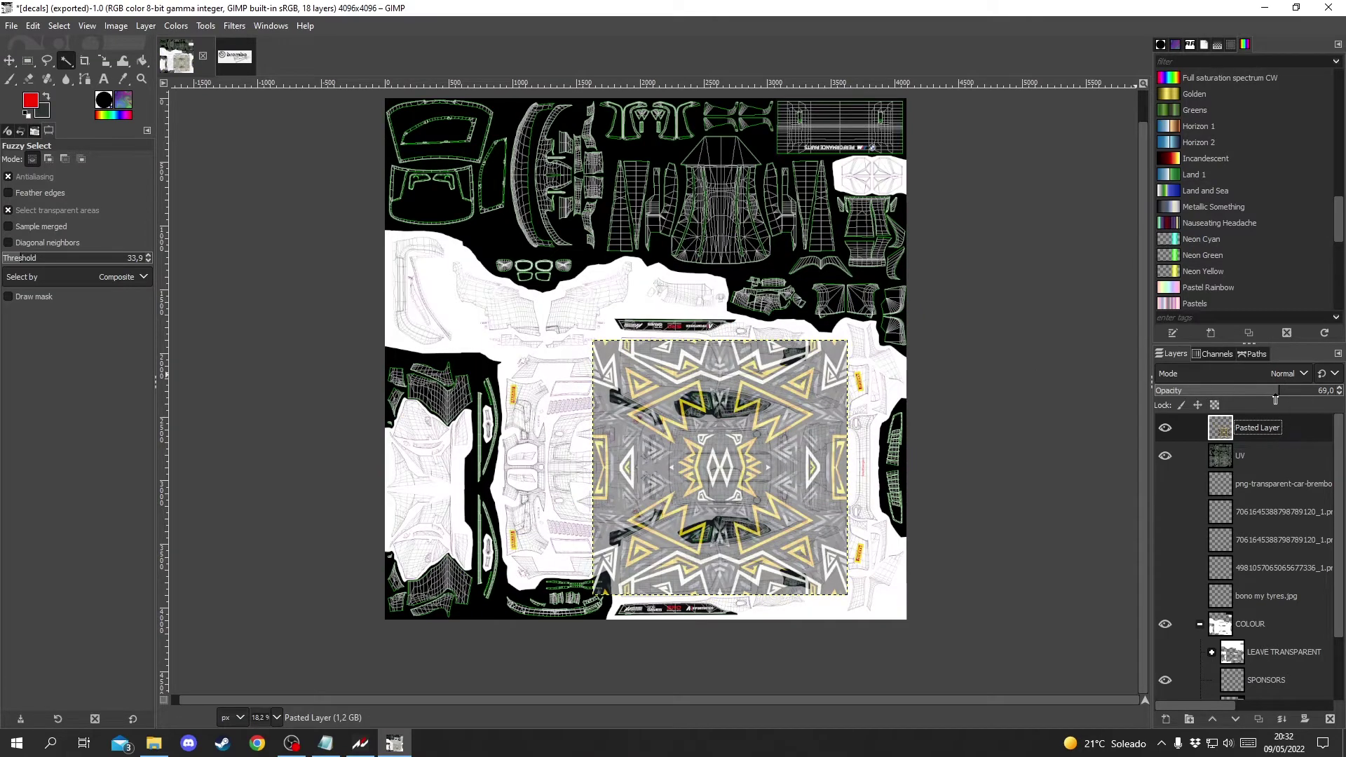
Step: Set the pattern layer's opacity to 100 and duplicate the layer three times
drag(1275, 400, 1342, 394)
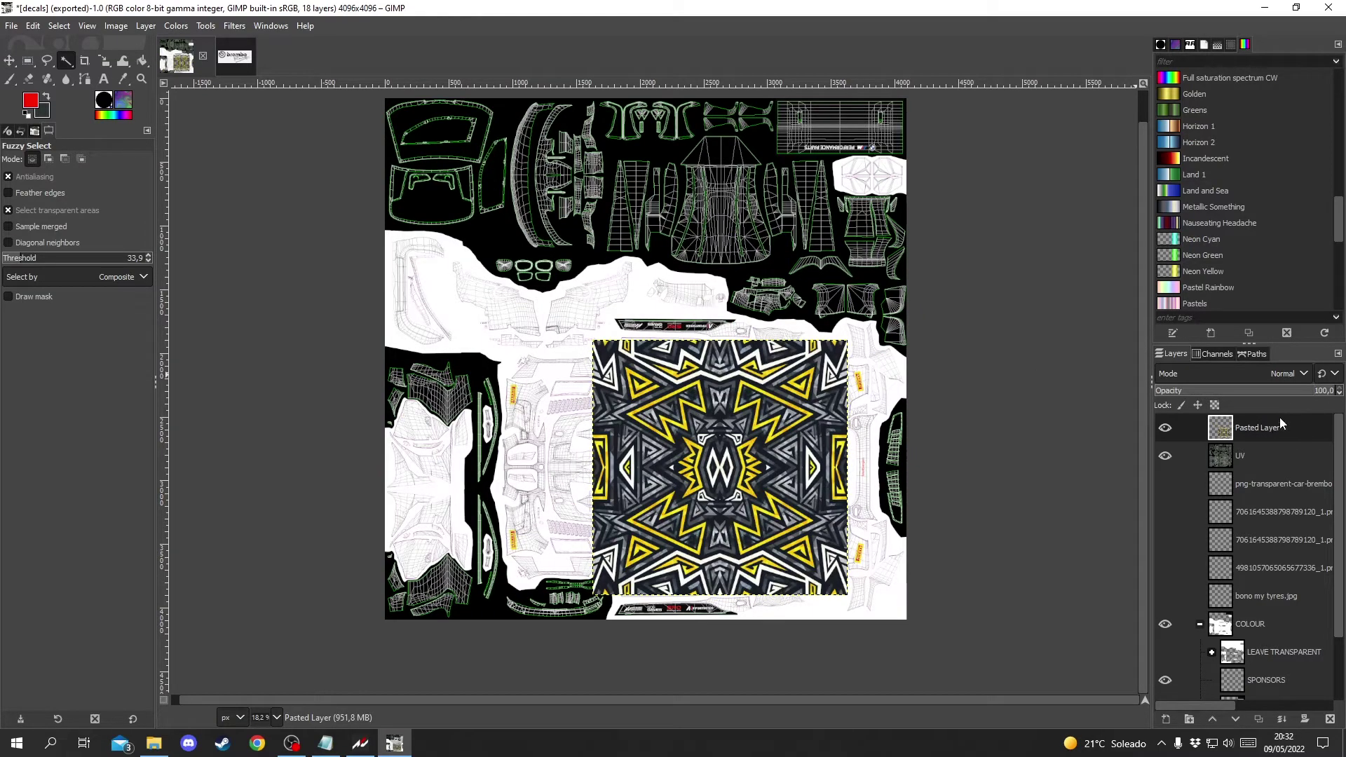
right_click(1260, 429)
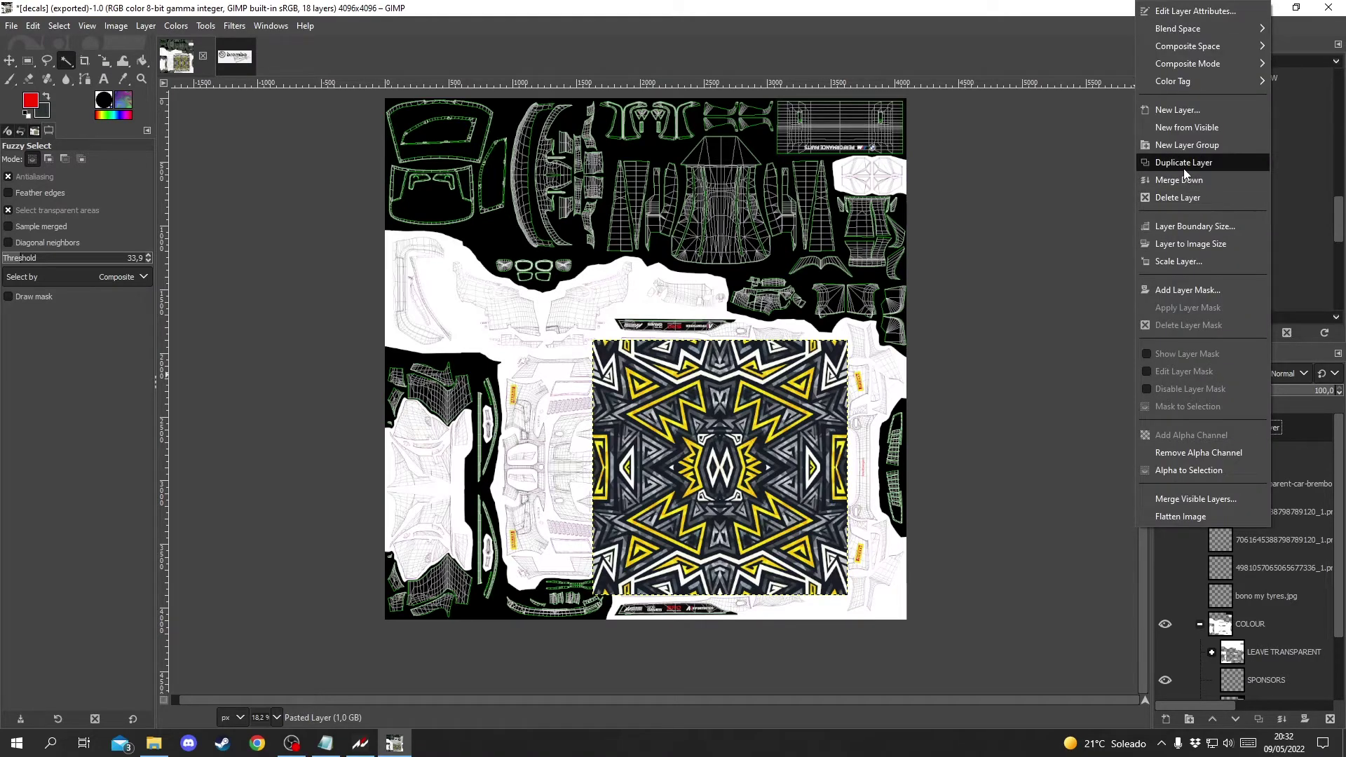
click(1185, 189)
right_click(1262, 429)
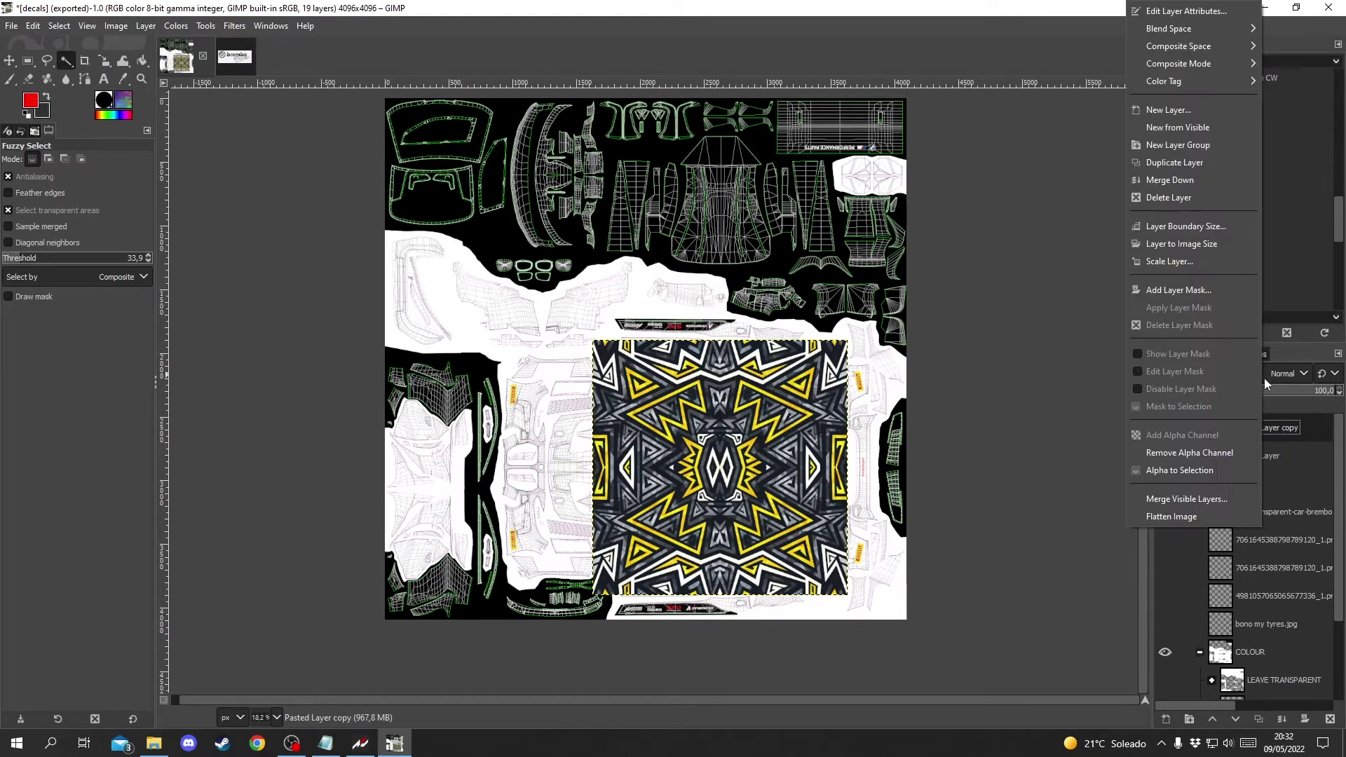
click(1185, 197)
right_click(1270, 432)
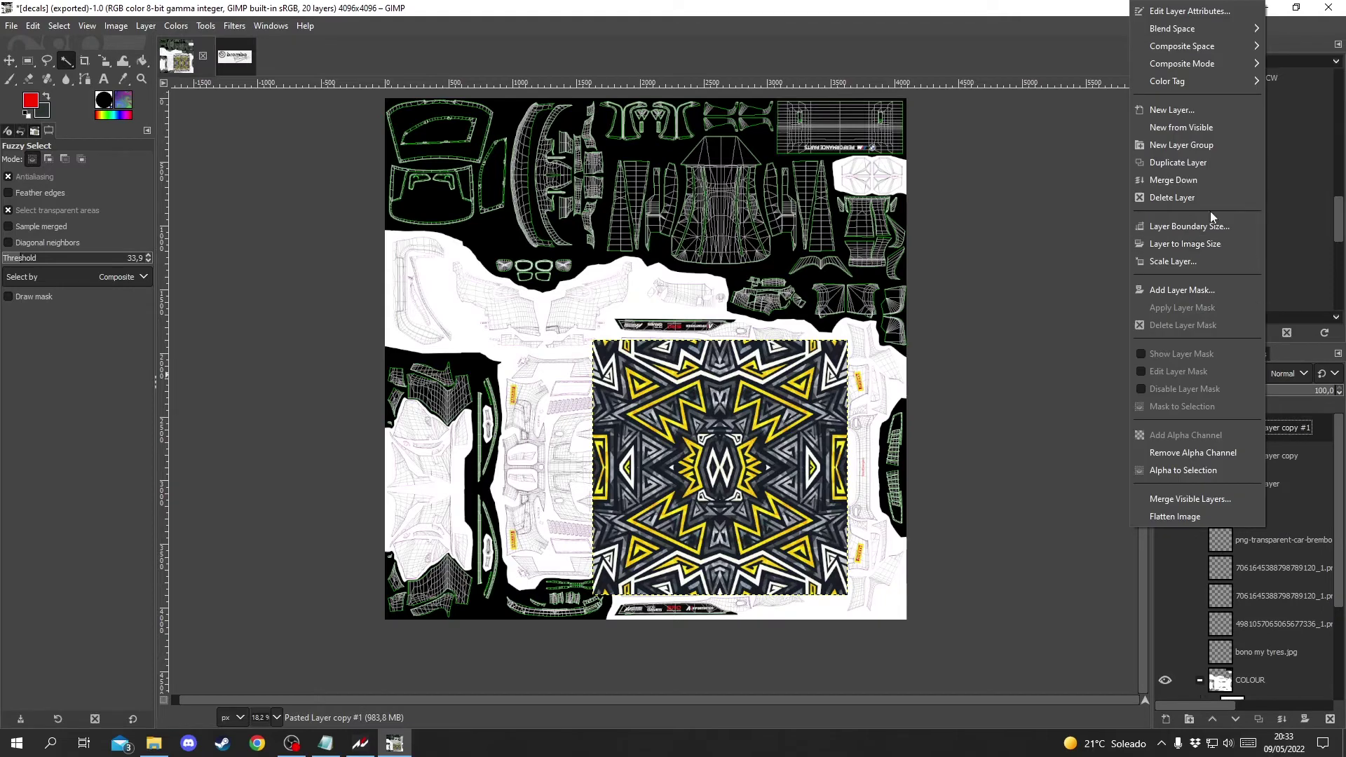
click(1178, 177)
Step: Arrange the pattern copies side by side to cover nearly the whole canvas, adding further duplicates up to copy #6
click(10, 60)
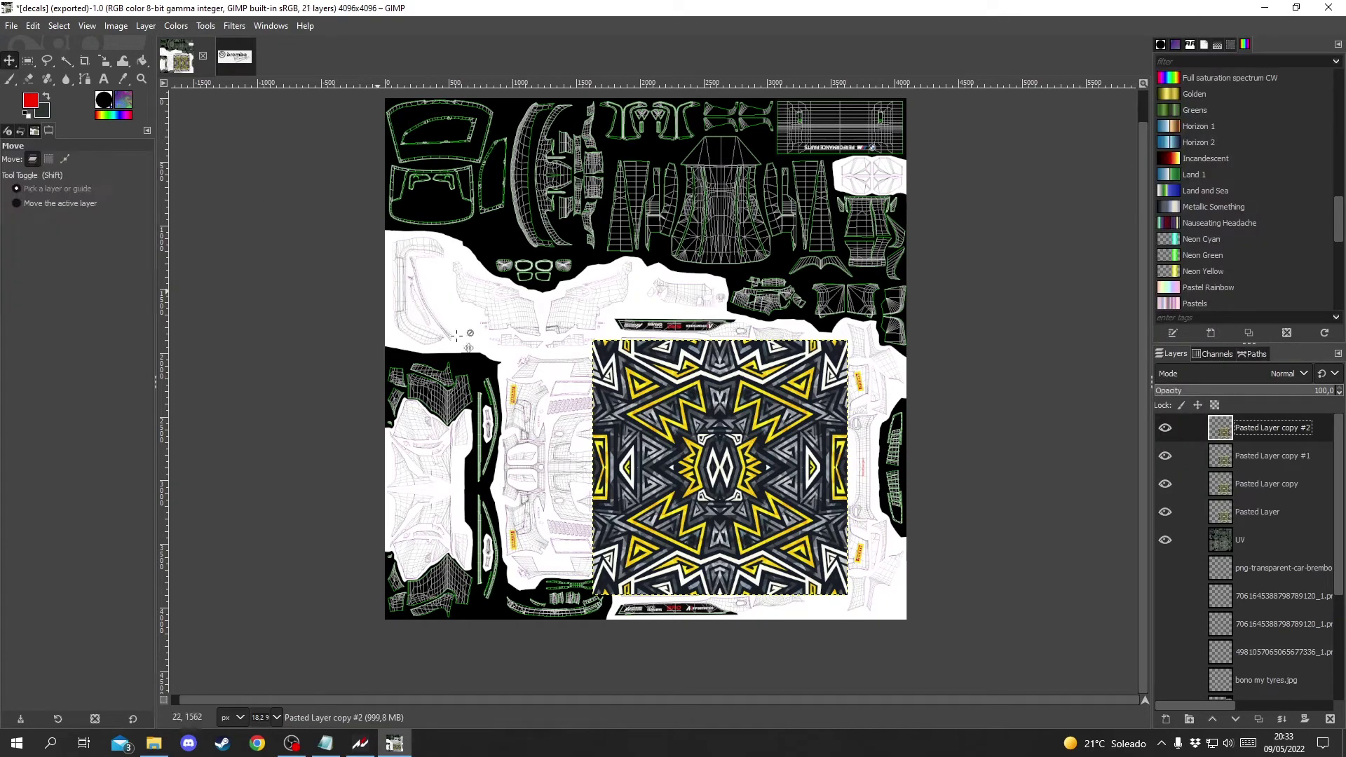
drag(704, 469, 452, 469)
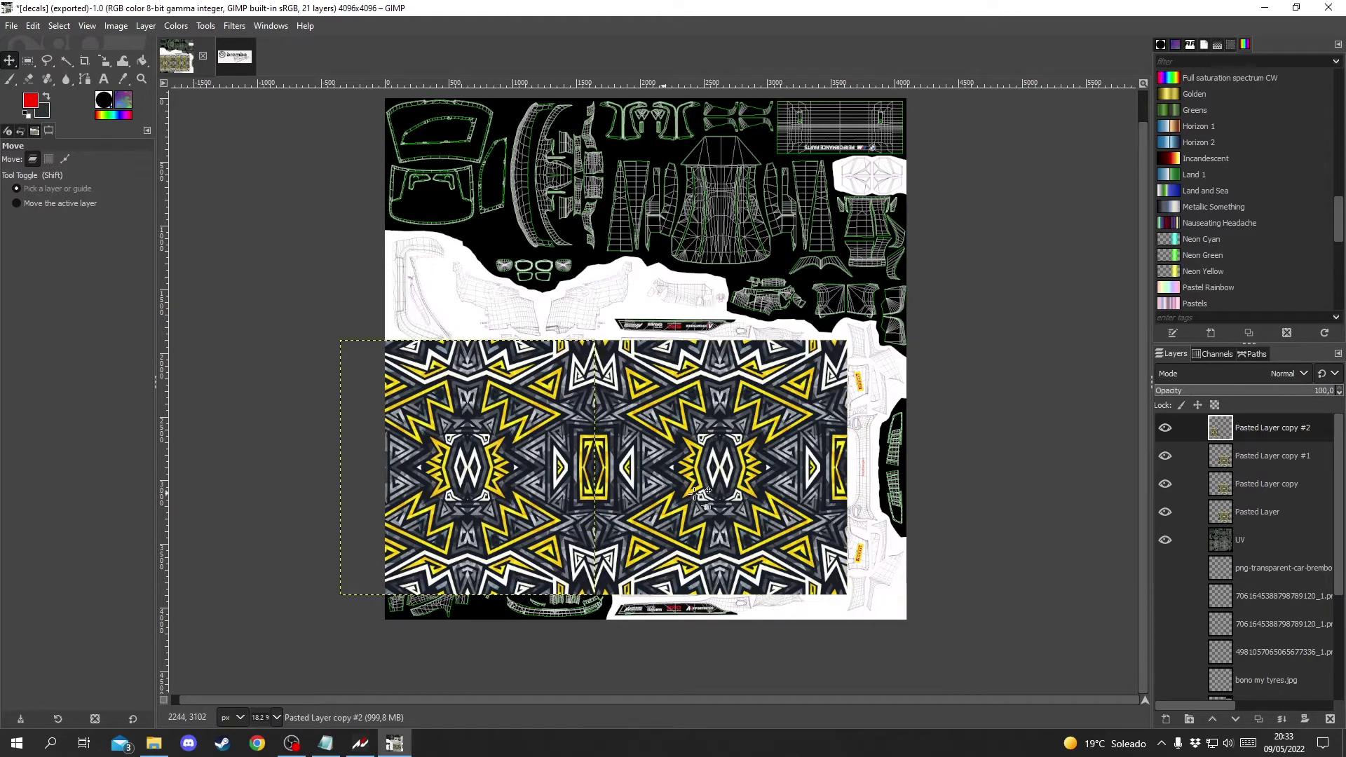
drag(751, 484, 500, 266)
drag(783, 500, 780, 263)
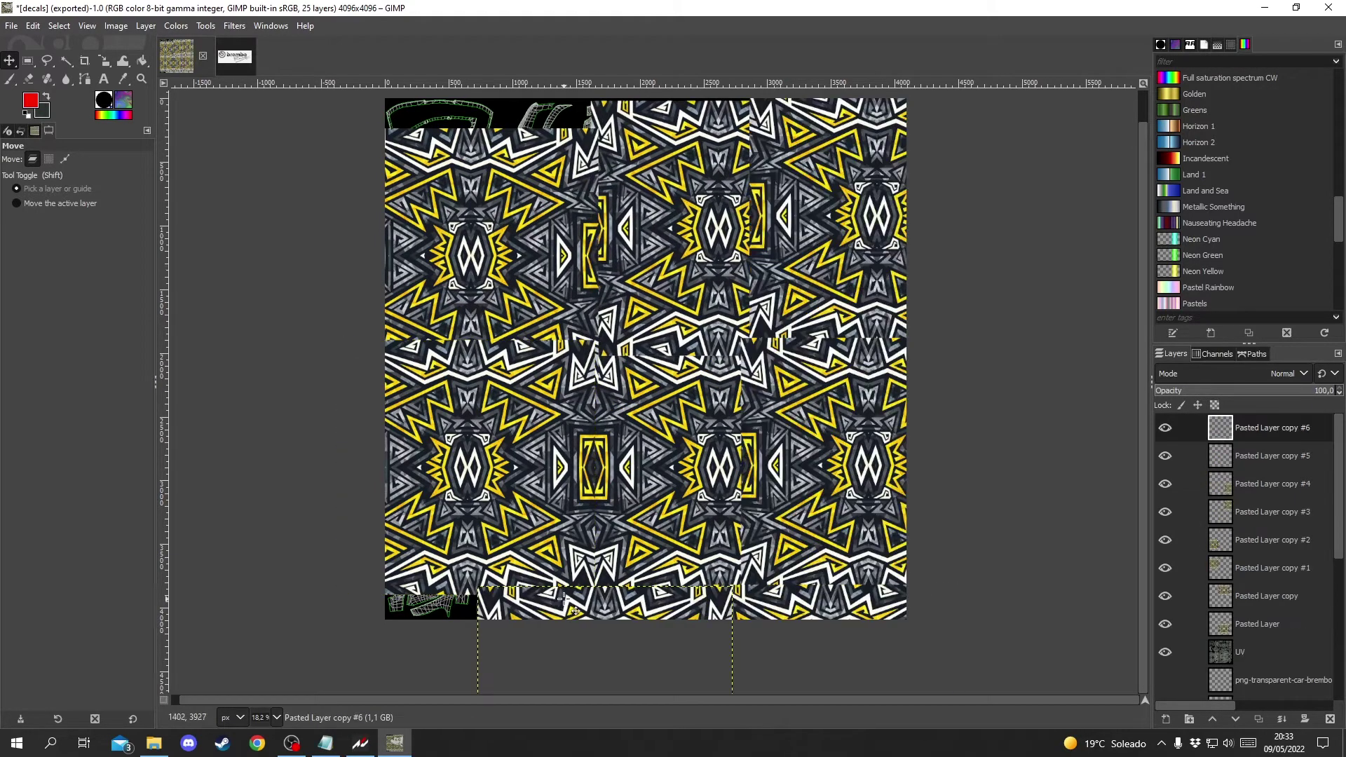
drag(575, 582, 574, 575)
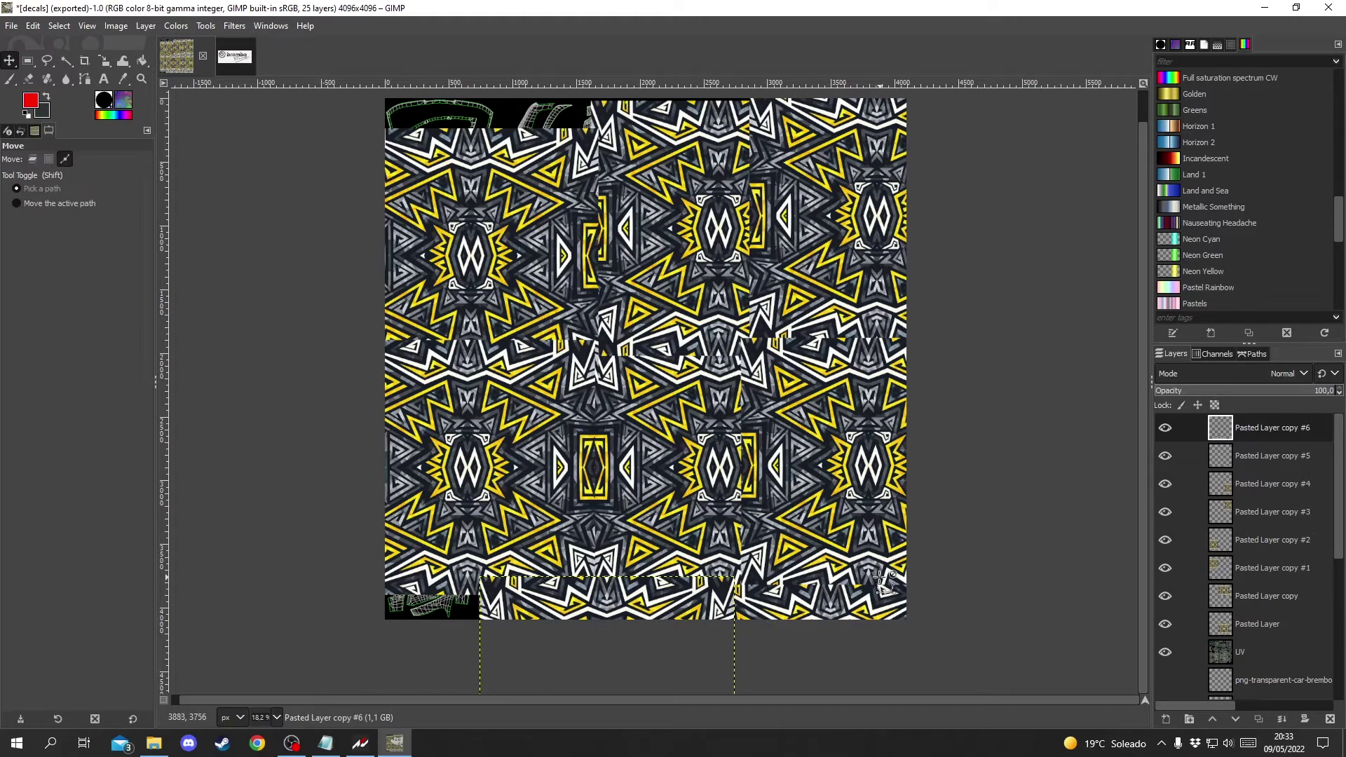
Step: Hide the UV layer and COLOUR group, and merge the visible pattern copies into one layer, expanded as necessary
scroll(877, 580, down, 2)
scroll(879, 580, down, 1)
scroll(1271, 555, down, 2)
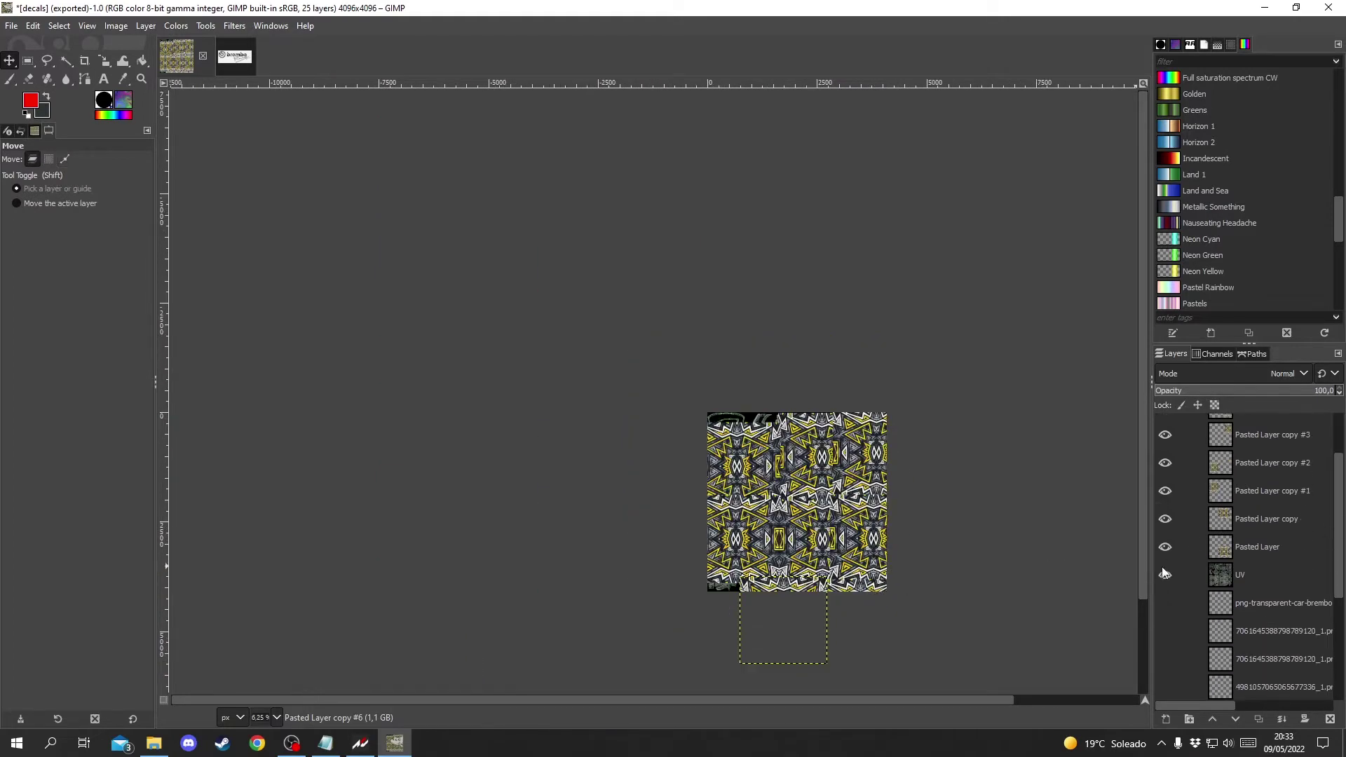
scroll(1162, 567, down, 5)
scroll(1172, 551, up, 7)
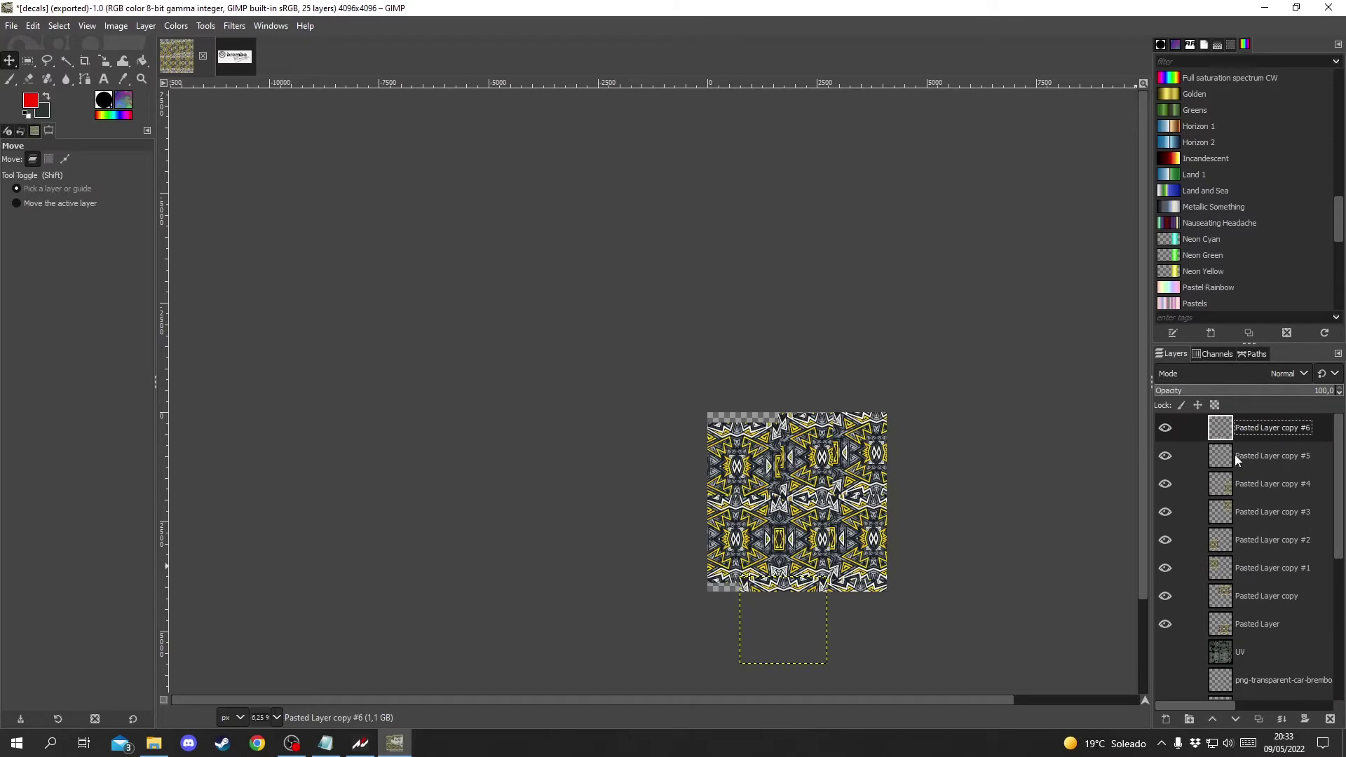
right_click(1267, 457)
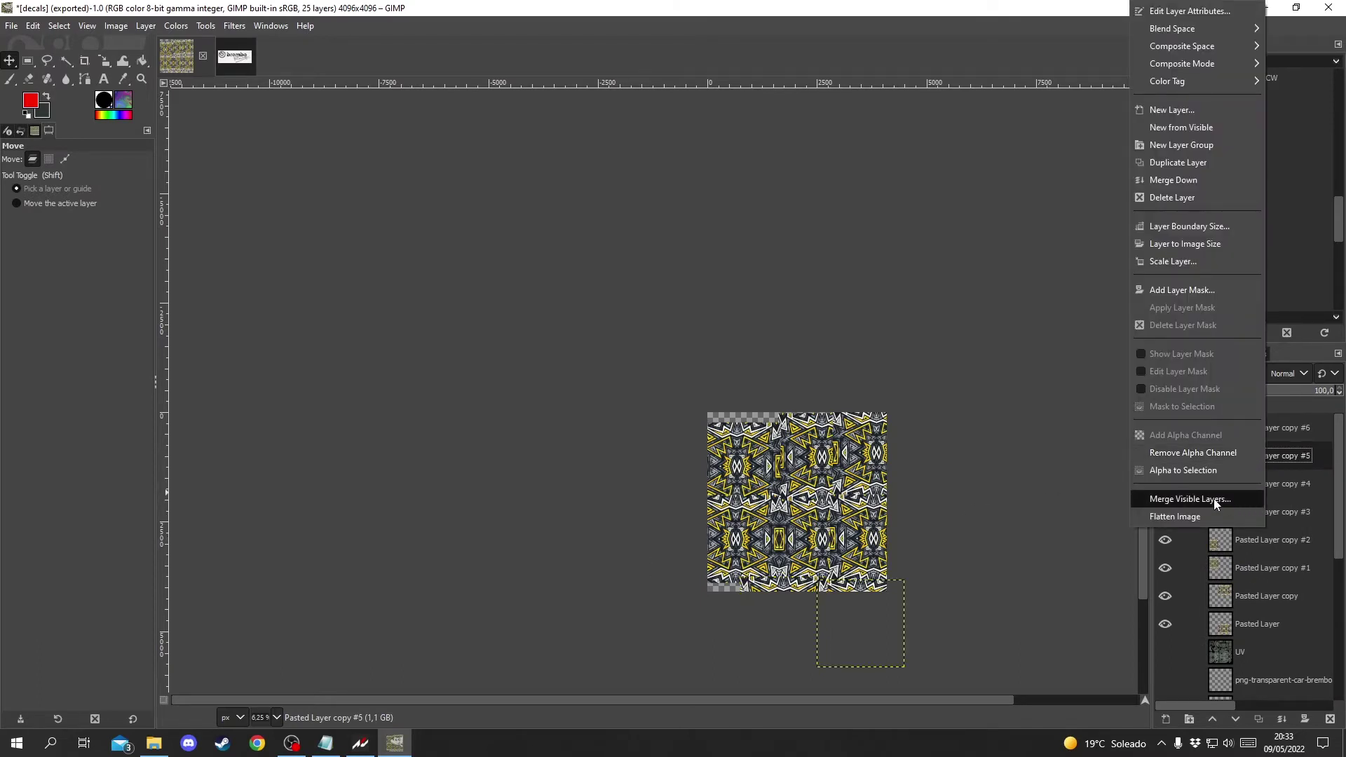
click(1153, 500)
click(1202, 589)
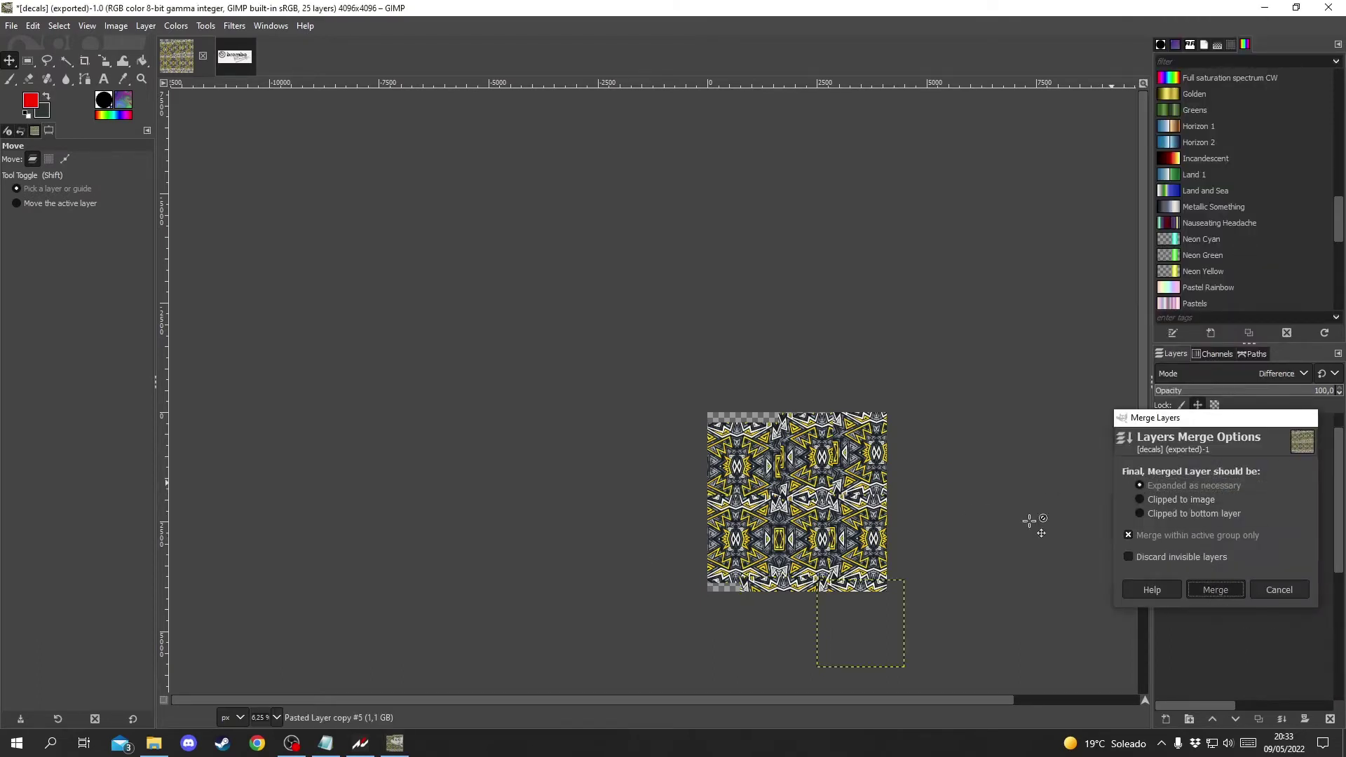
Step: Fit the canvas in view and show the UV layer and the COLOUR group again
scroll(811, 537, up, 5)
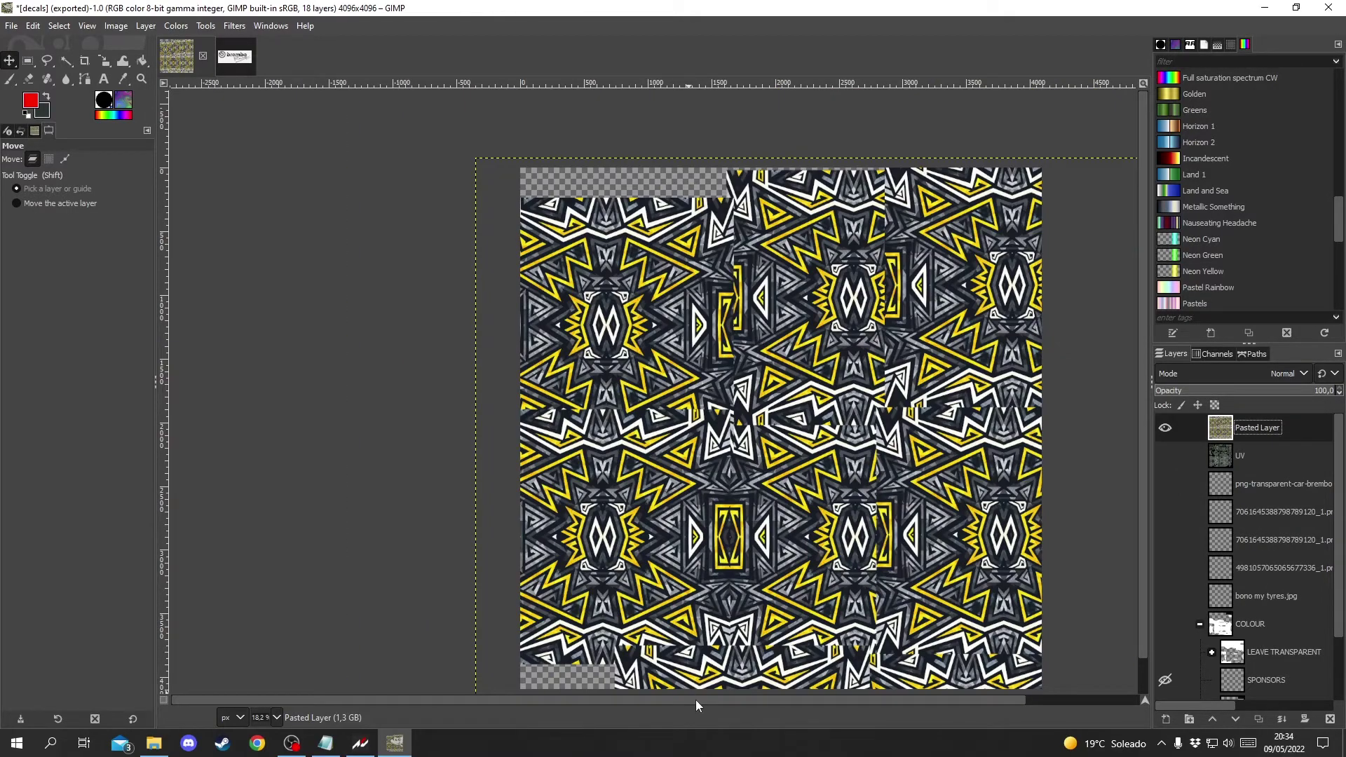
scroll(696, 699, right, 2)
scroll(877, 510, down, 1)
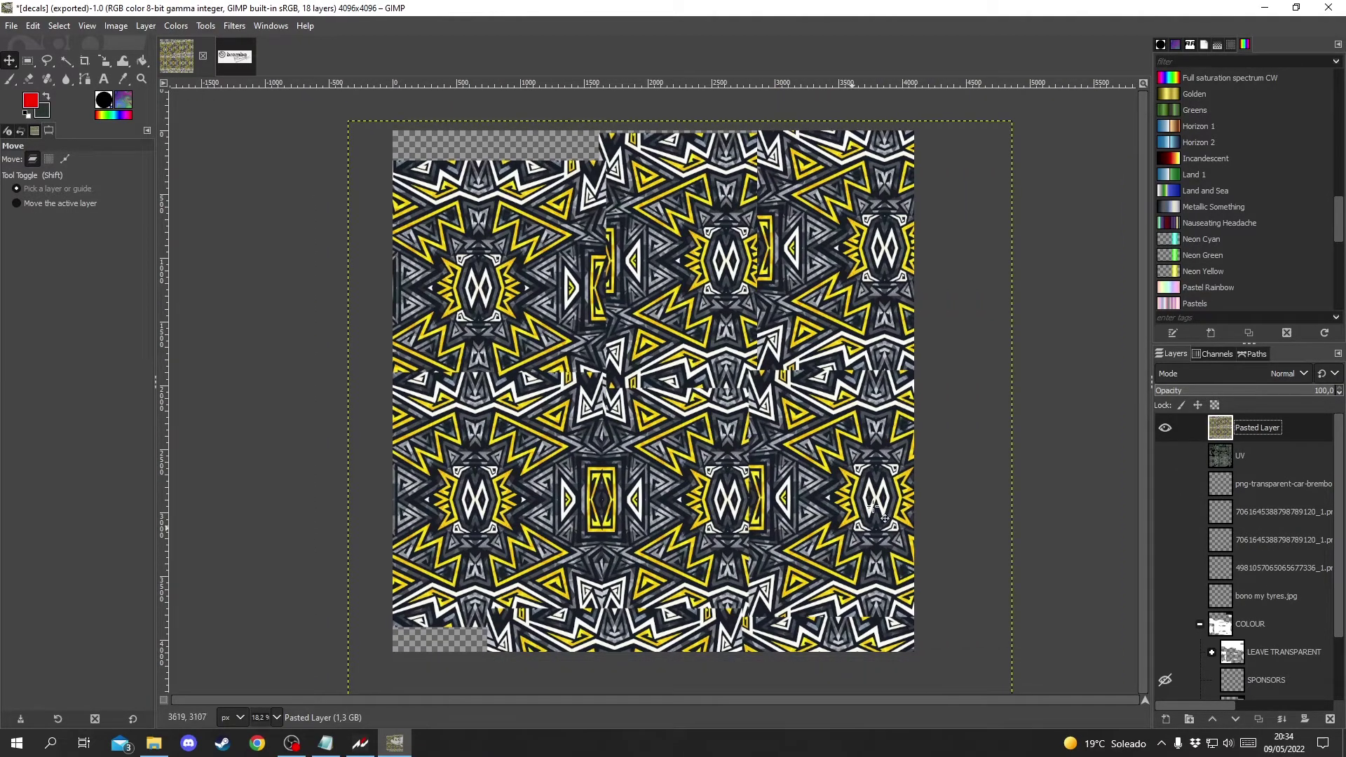
click(1144, 83)
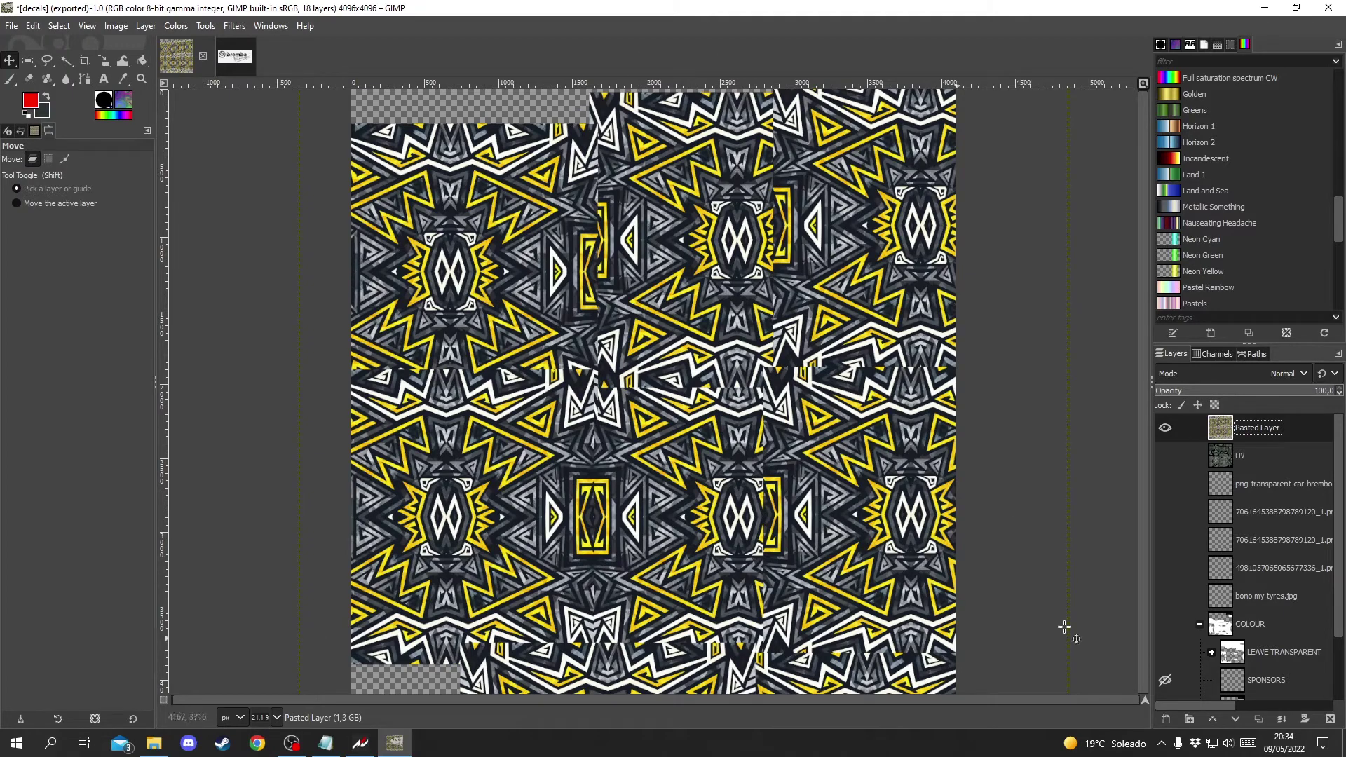
click(1165, 456)
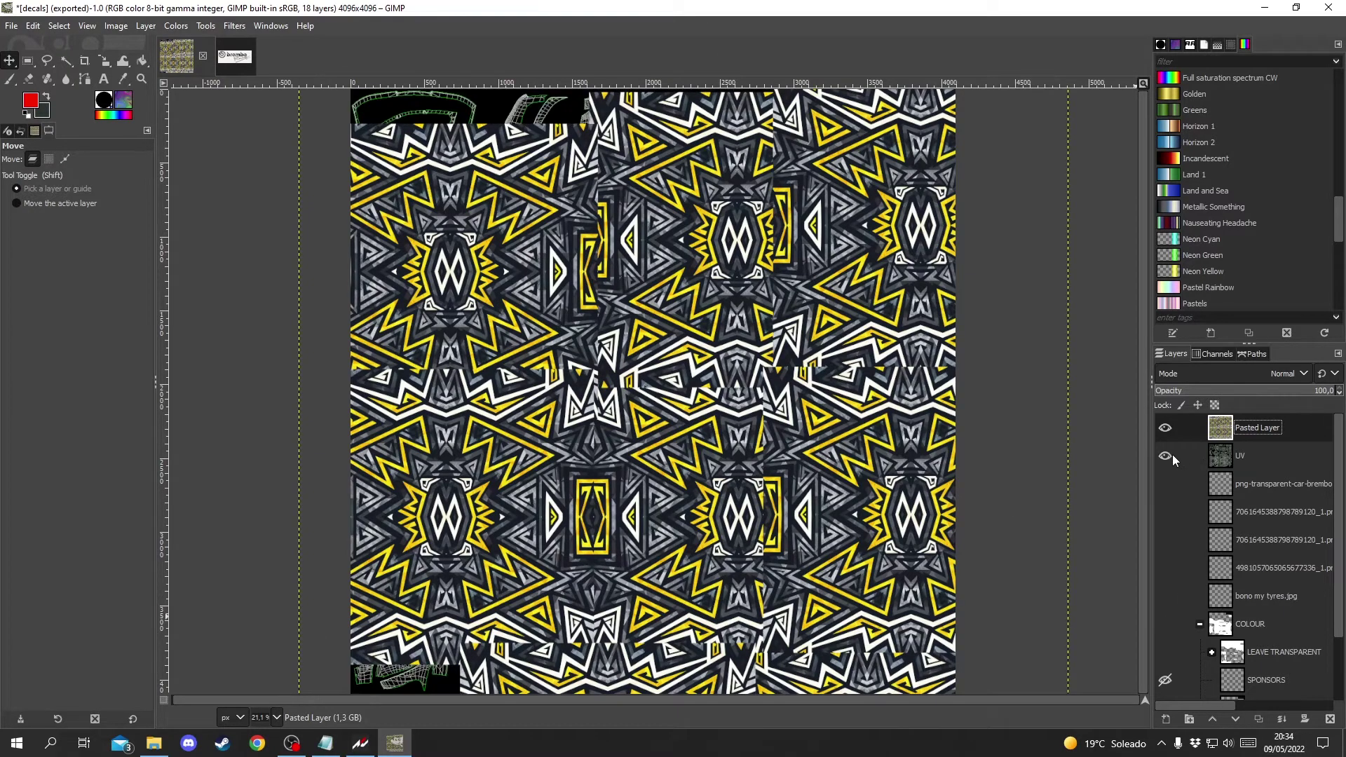
click(1165, 624)
Step: Make the Carpaint layer active, and hide the UV layer and the merged pattern layer
scroll(1172, 611, down, 2)
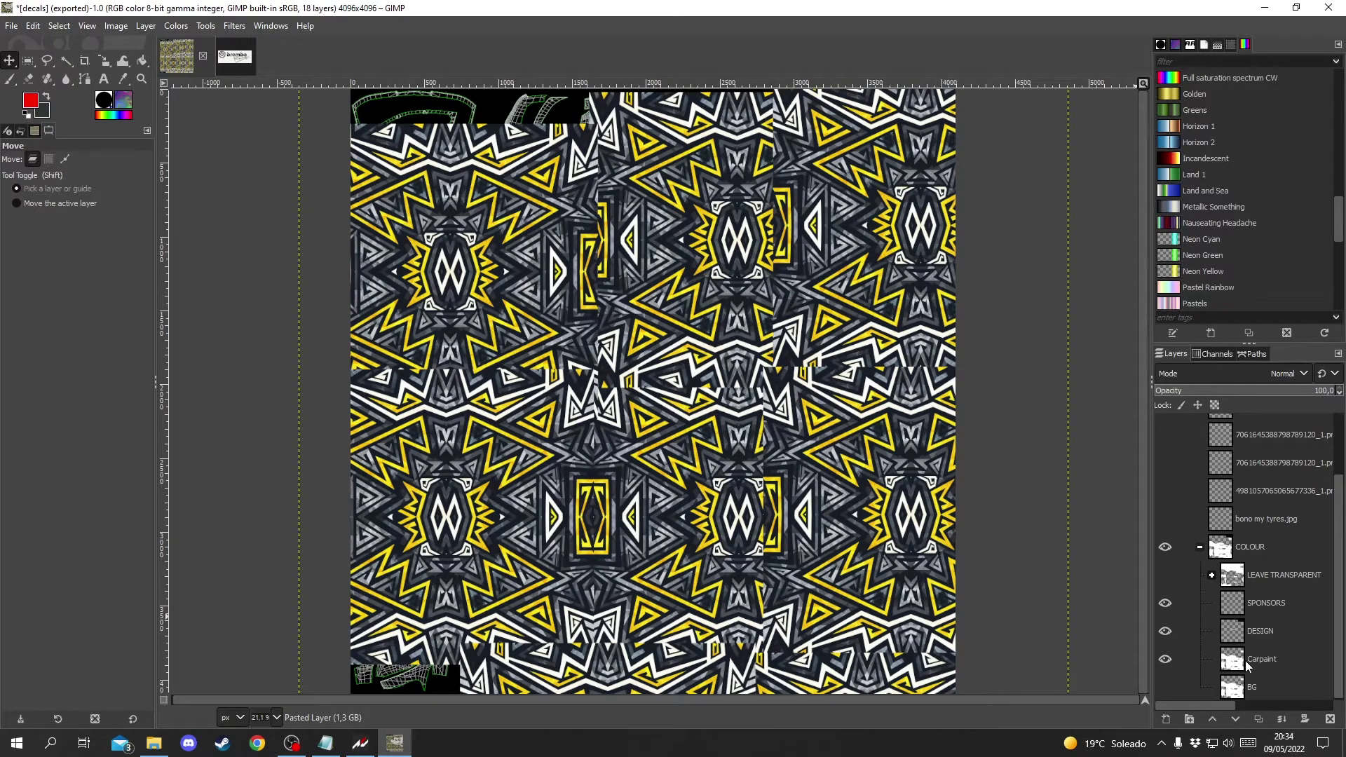
click(1247, 664)
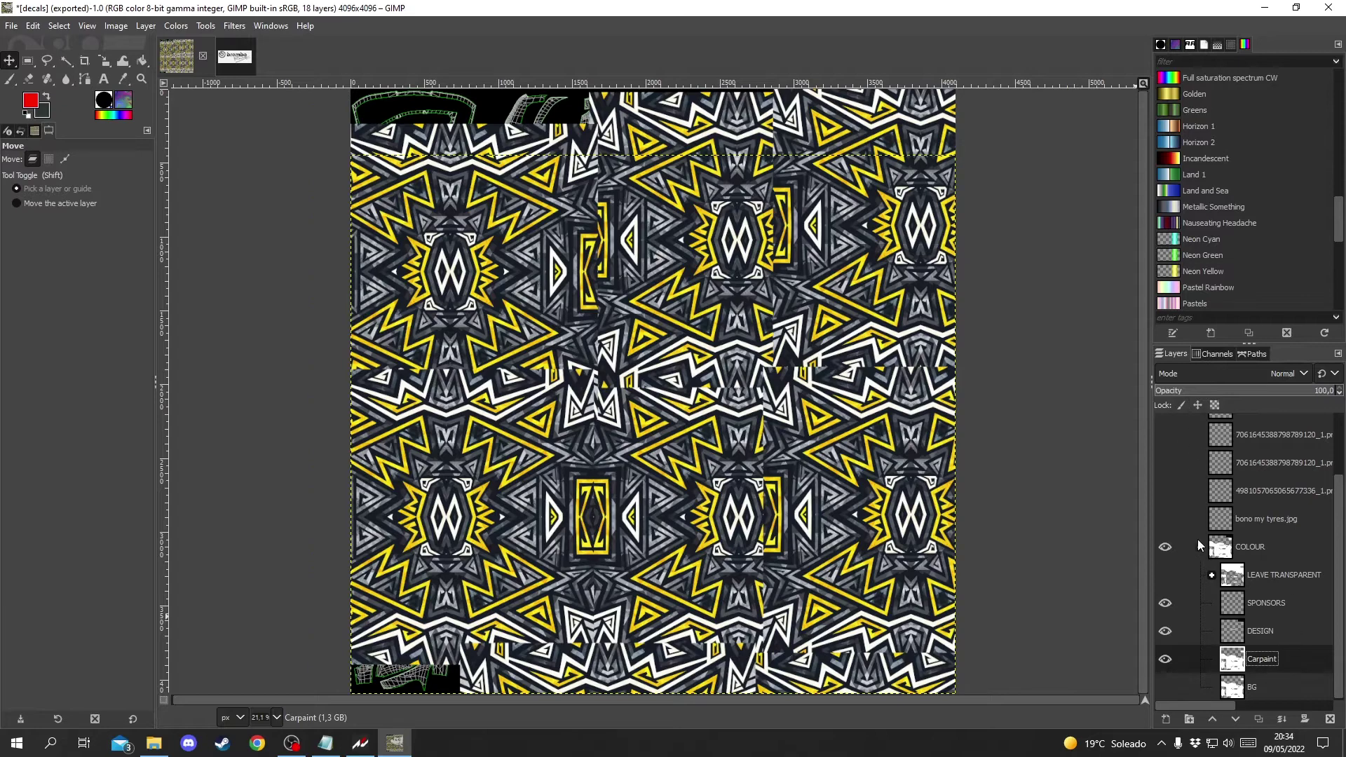
scroll(1215, 429, up, 2)
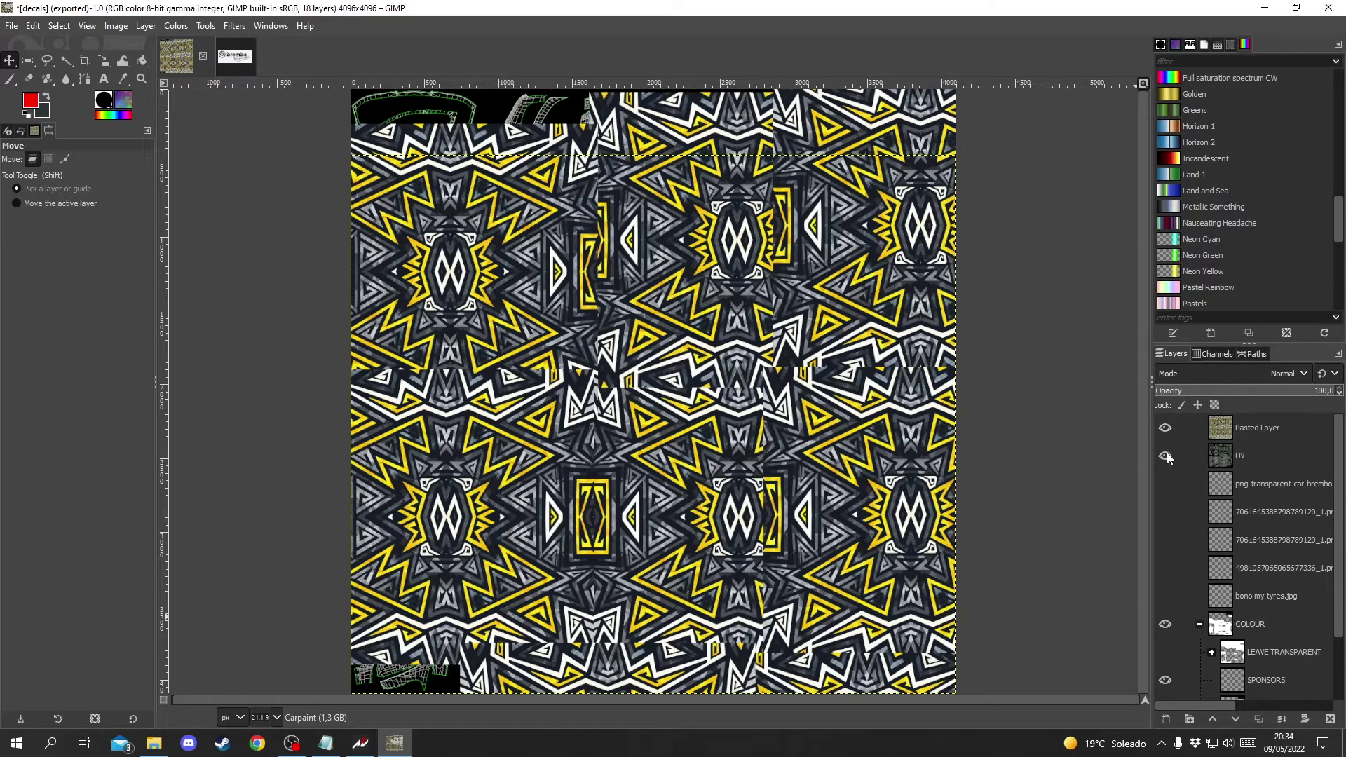
click(1166, 457)
click(1165, 428)
Step: Fuzzy-select the Carpaint layer's upper transparent area, adding the lens-shaped gaps, small gaps and side areas to the selection
click(65, 61)
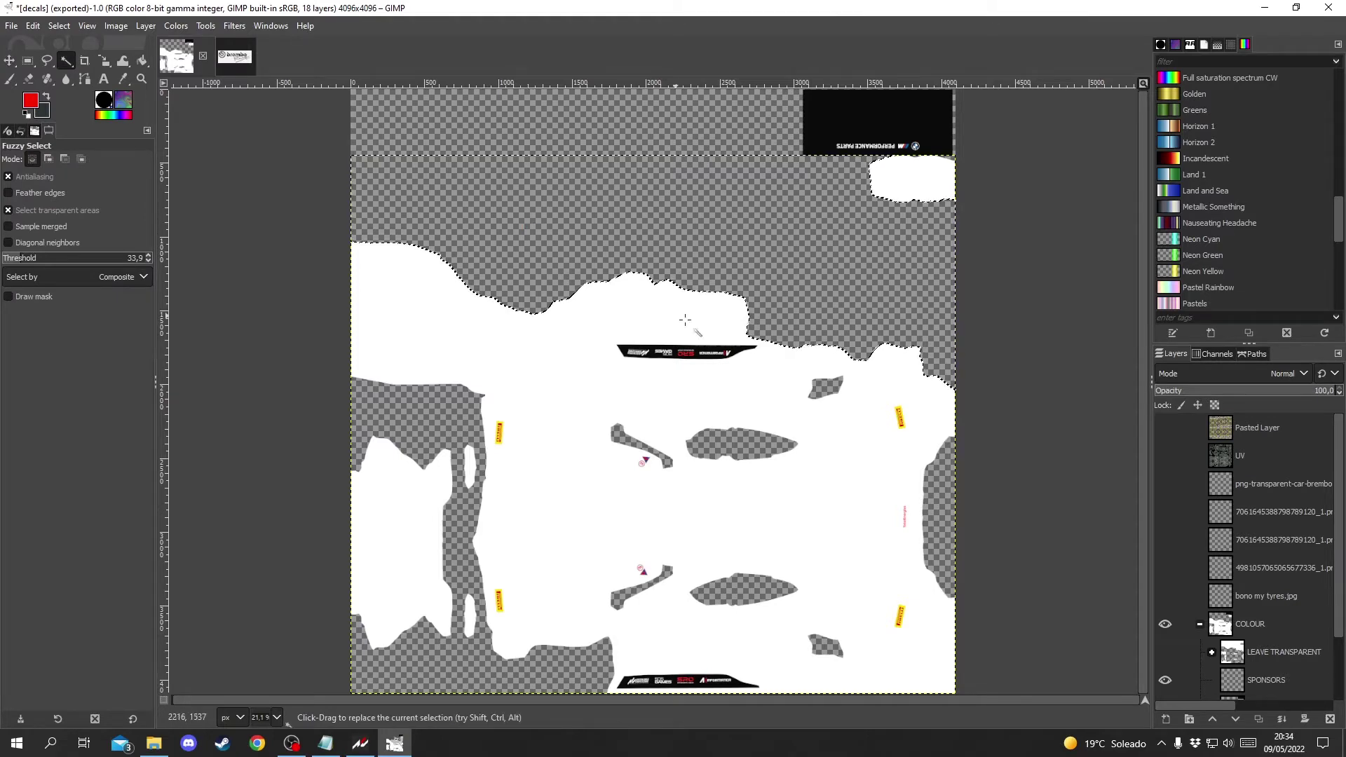
key(shift)
shift+click(741, 443)
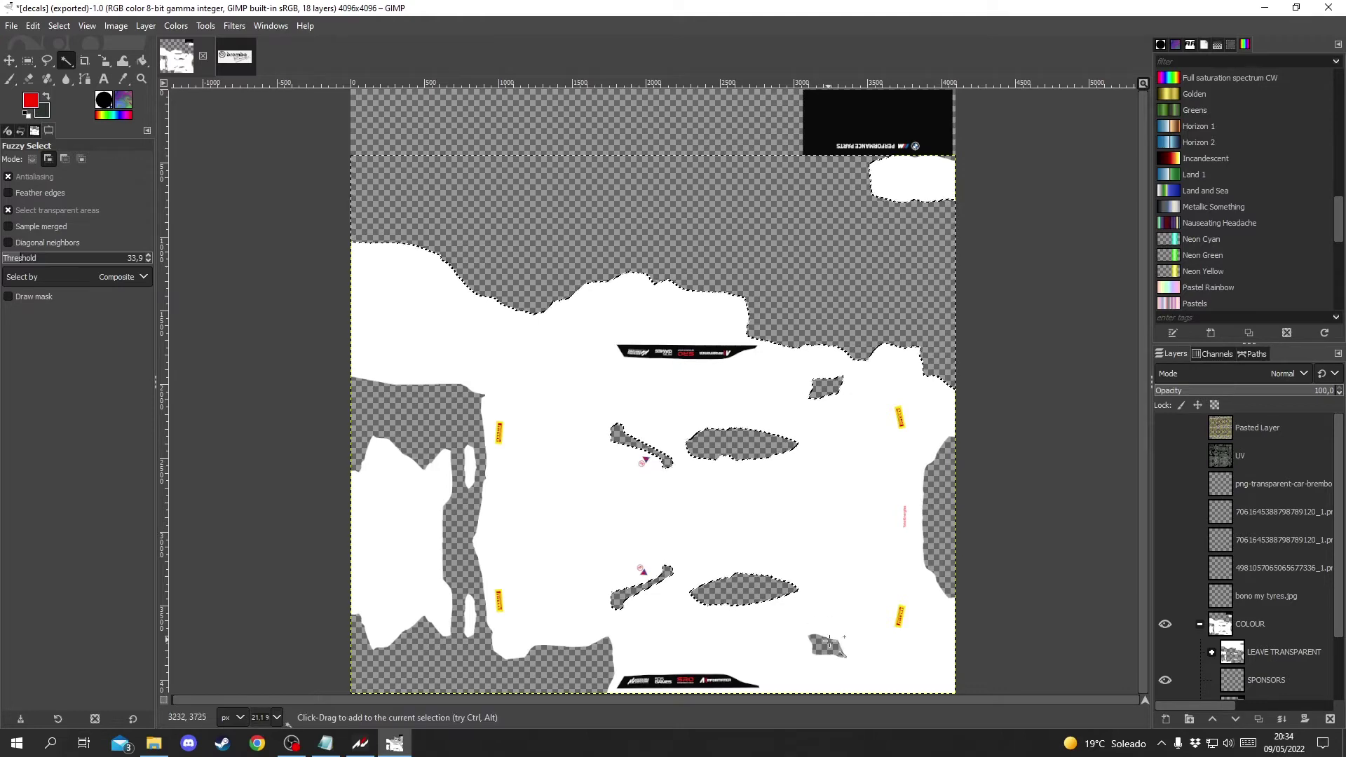
drag(829, 642, 774, 644)
Step: Show the merged pattern layer again and delete the selected areas from it
click(1257, 427)
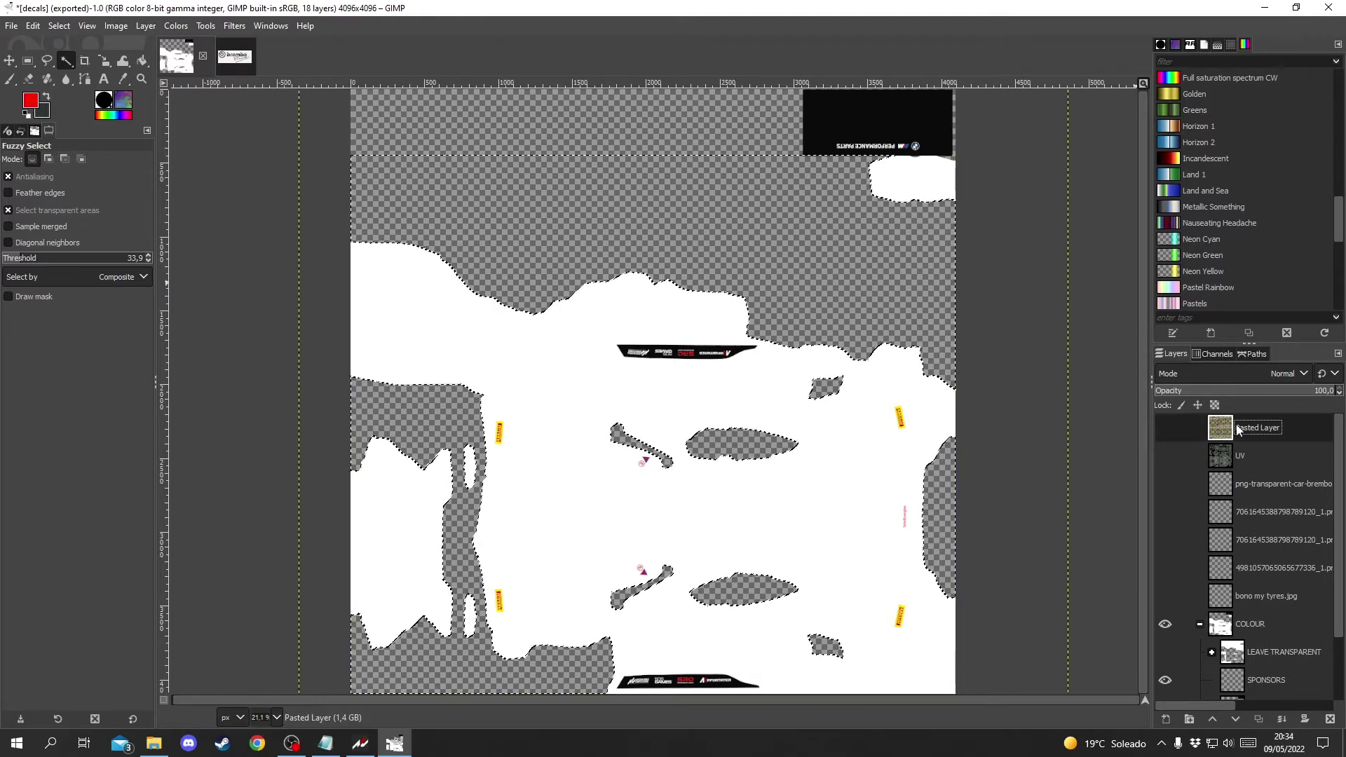
click(1165, 429)
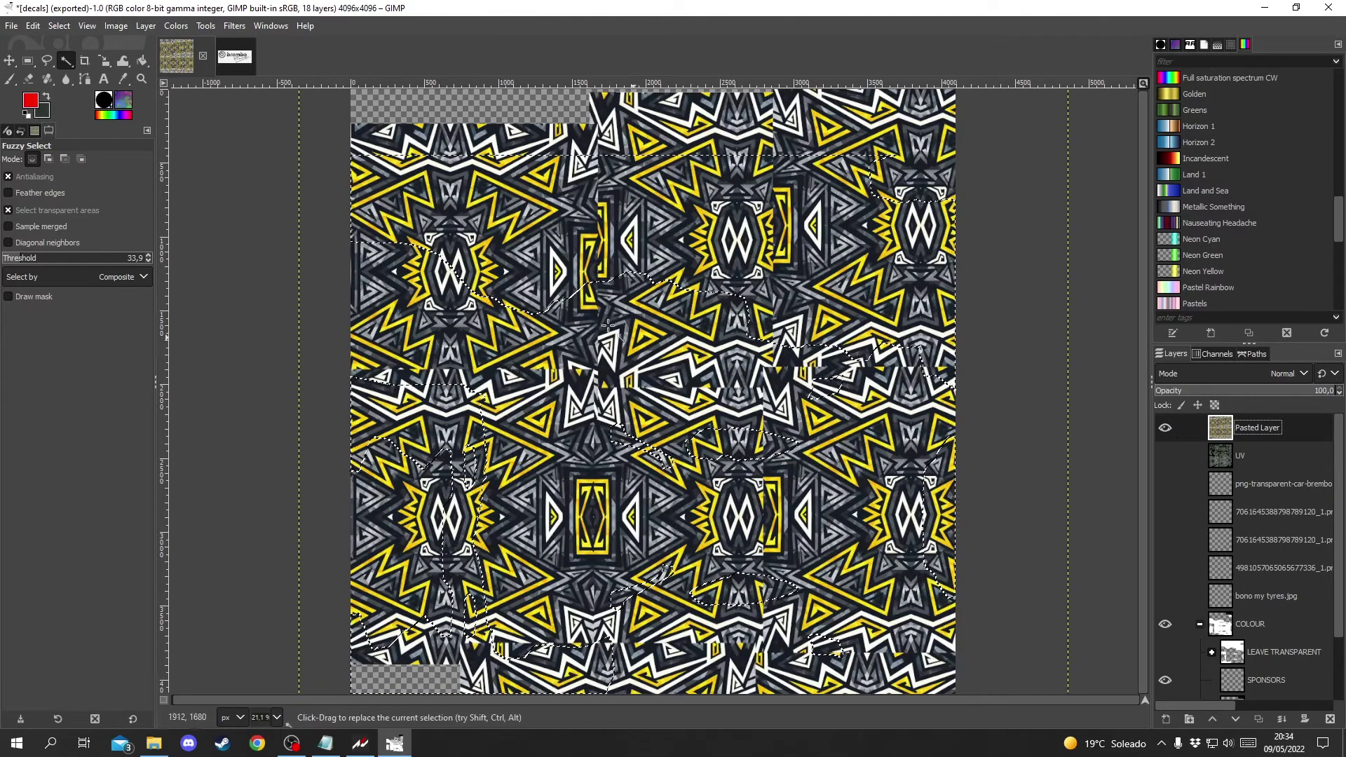
key(Delete)
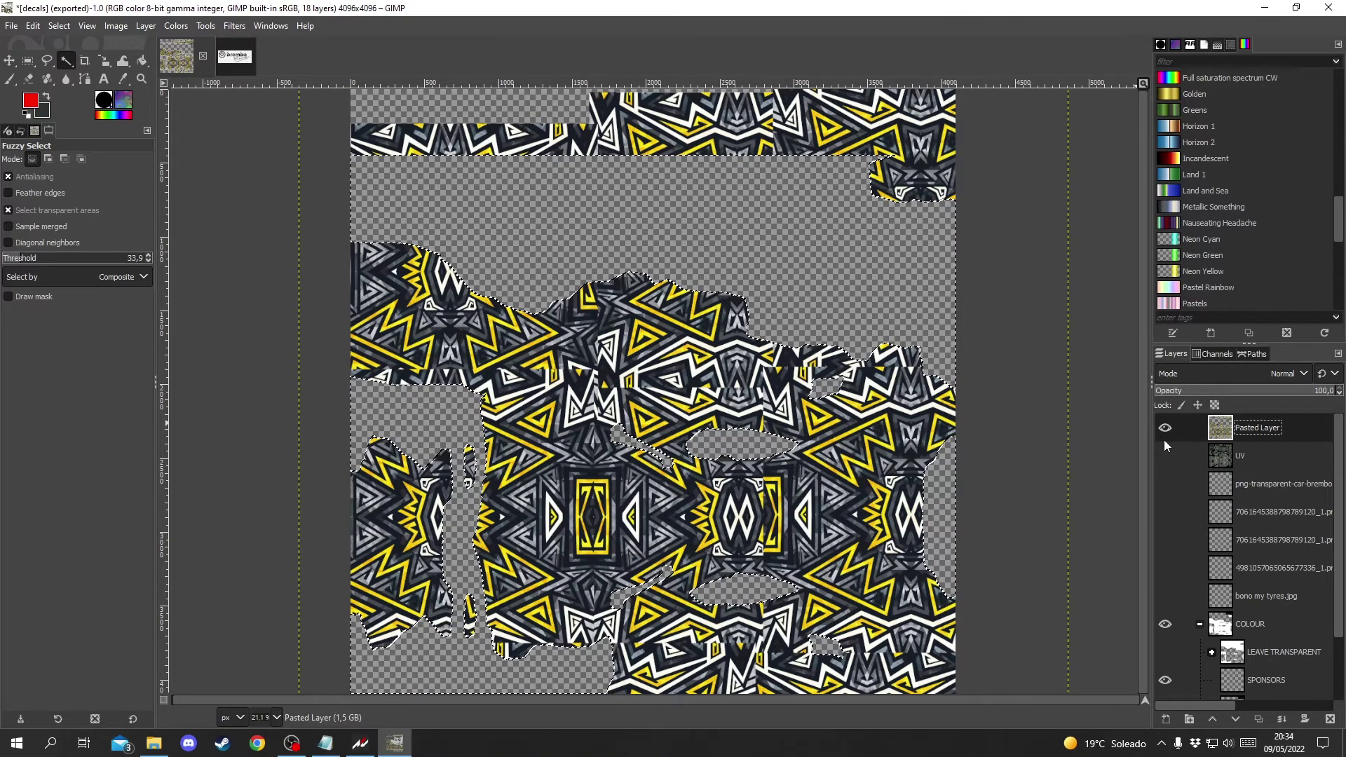
Step: With the pattern layer hidden and the UV layer shown, fuzzy-select the transparent area of the DESIGN layer
scroll(1192, 547, down, 3)
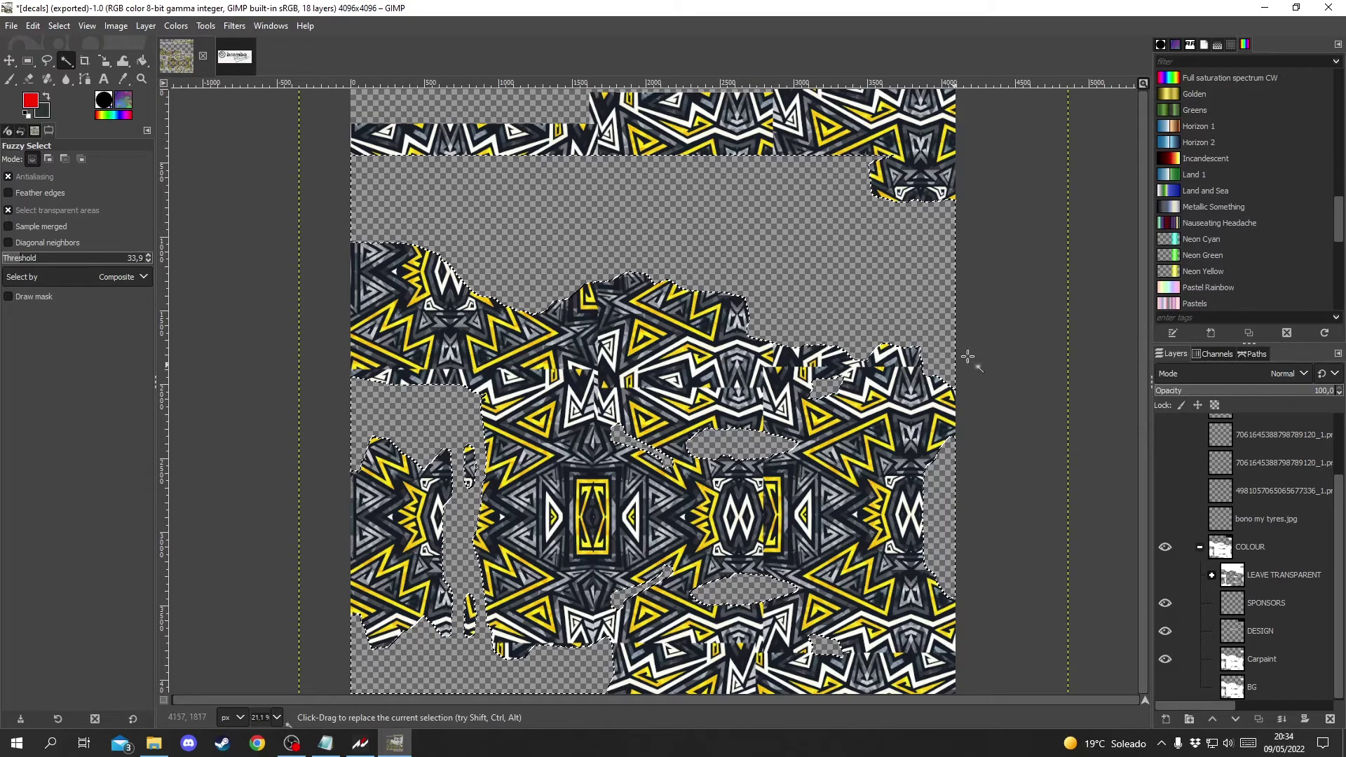
key(ctrl+z)
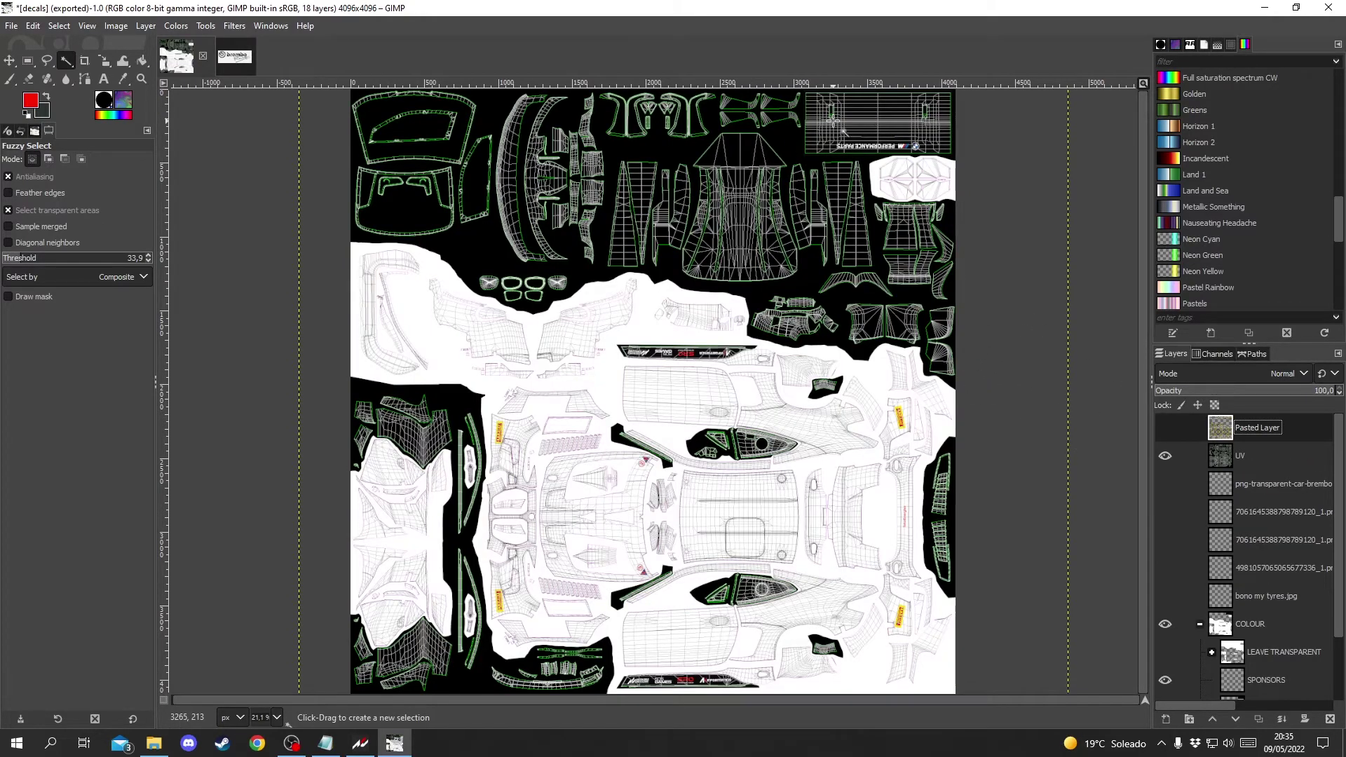
scroll(1282, 595, down, 2)
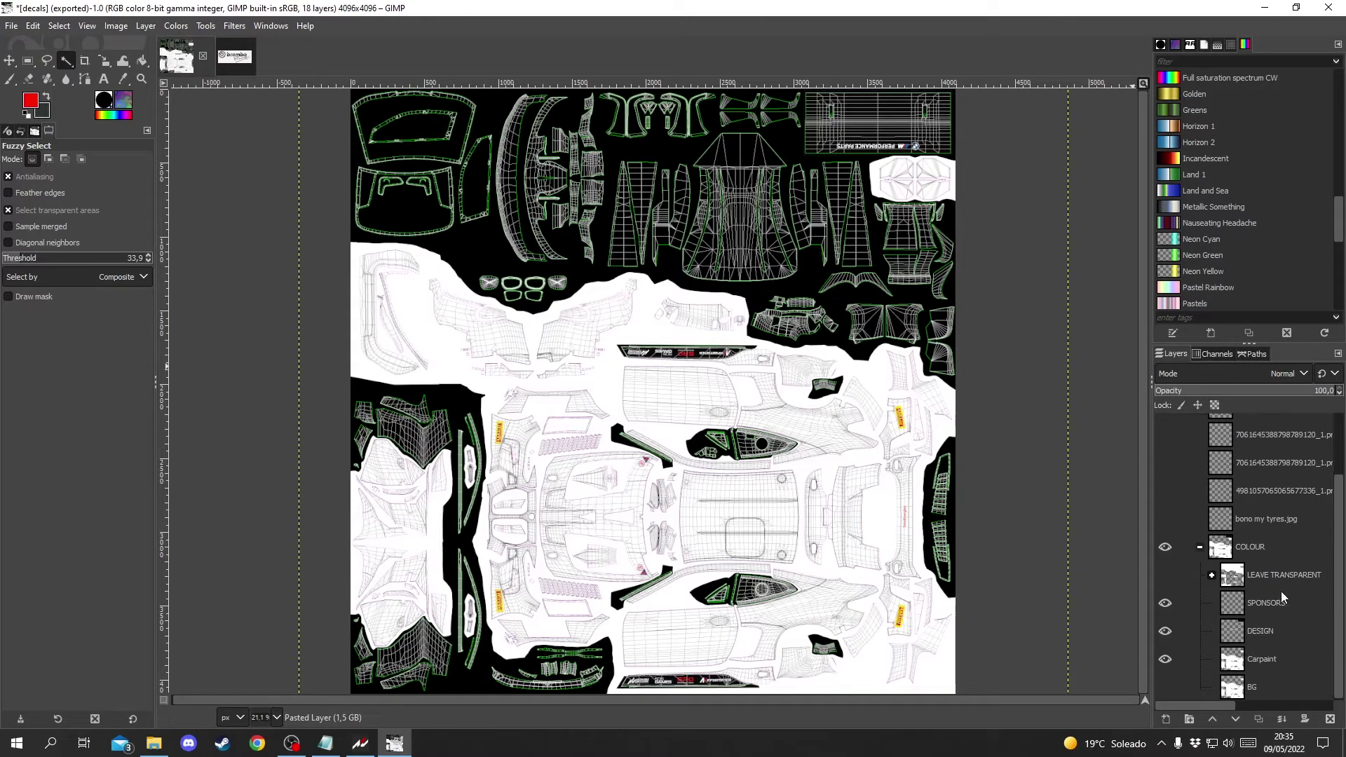
click(1260, 631)
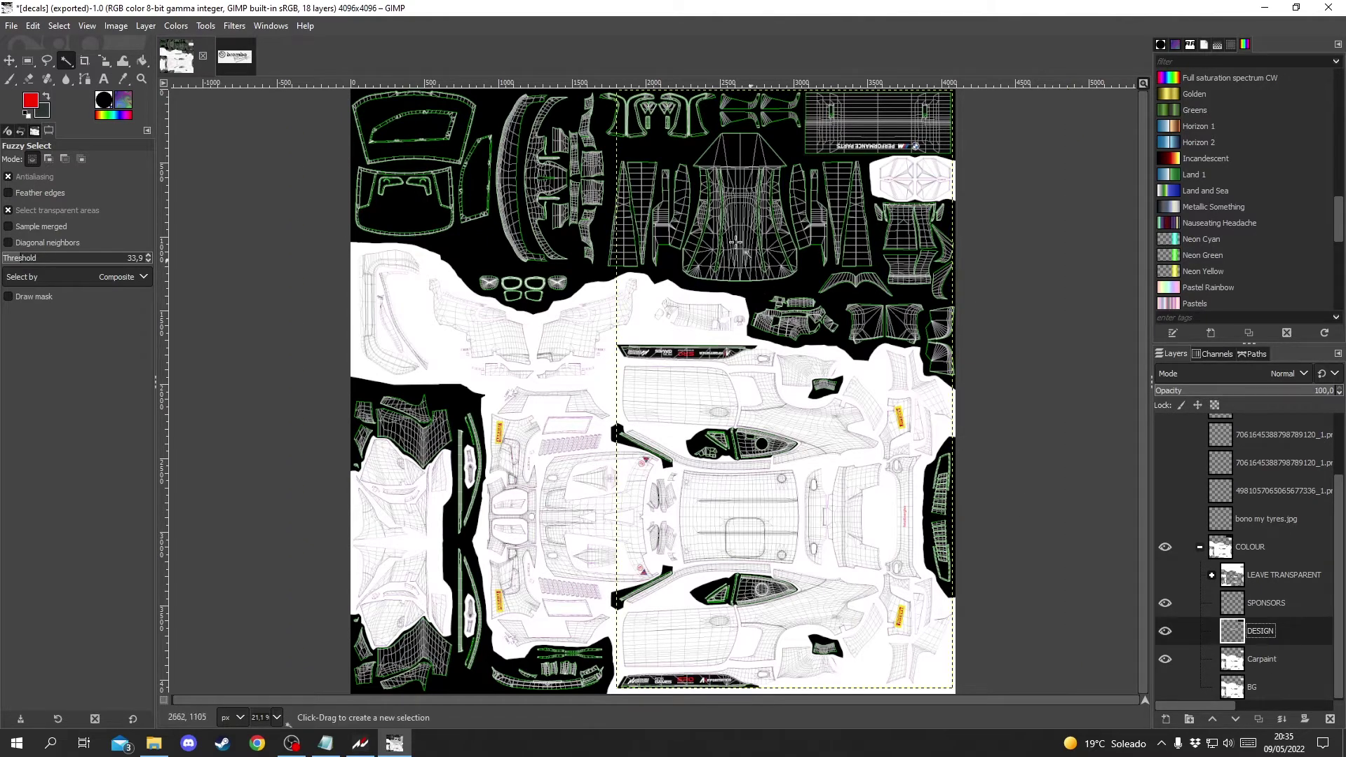
click(675, 151)
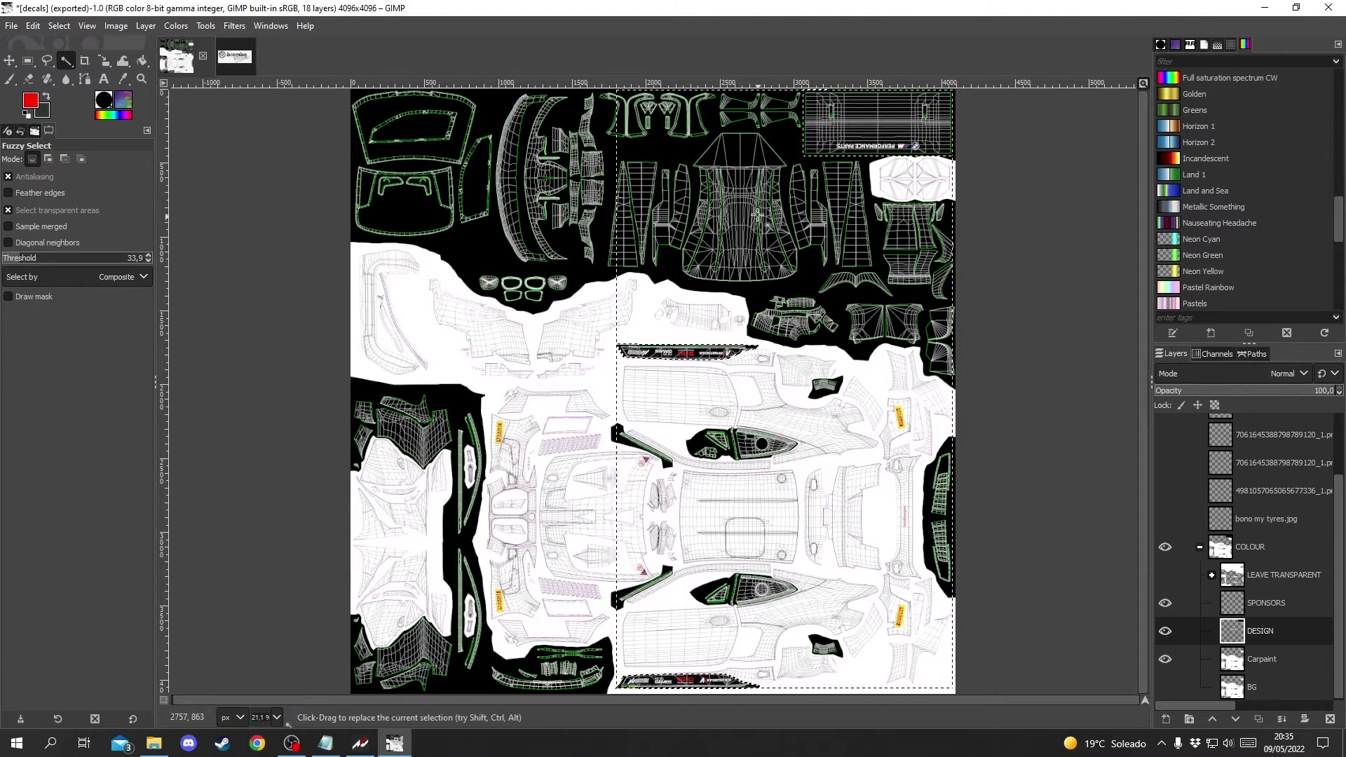
scroll(1178, 554, up, 2)
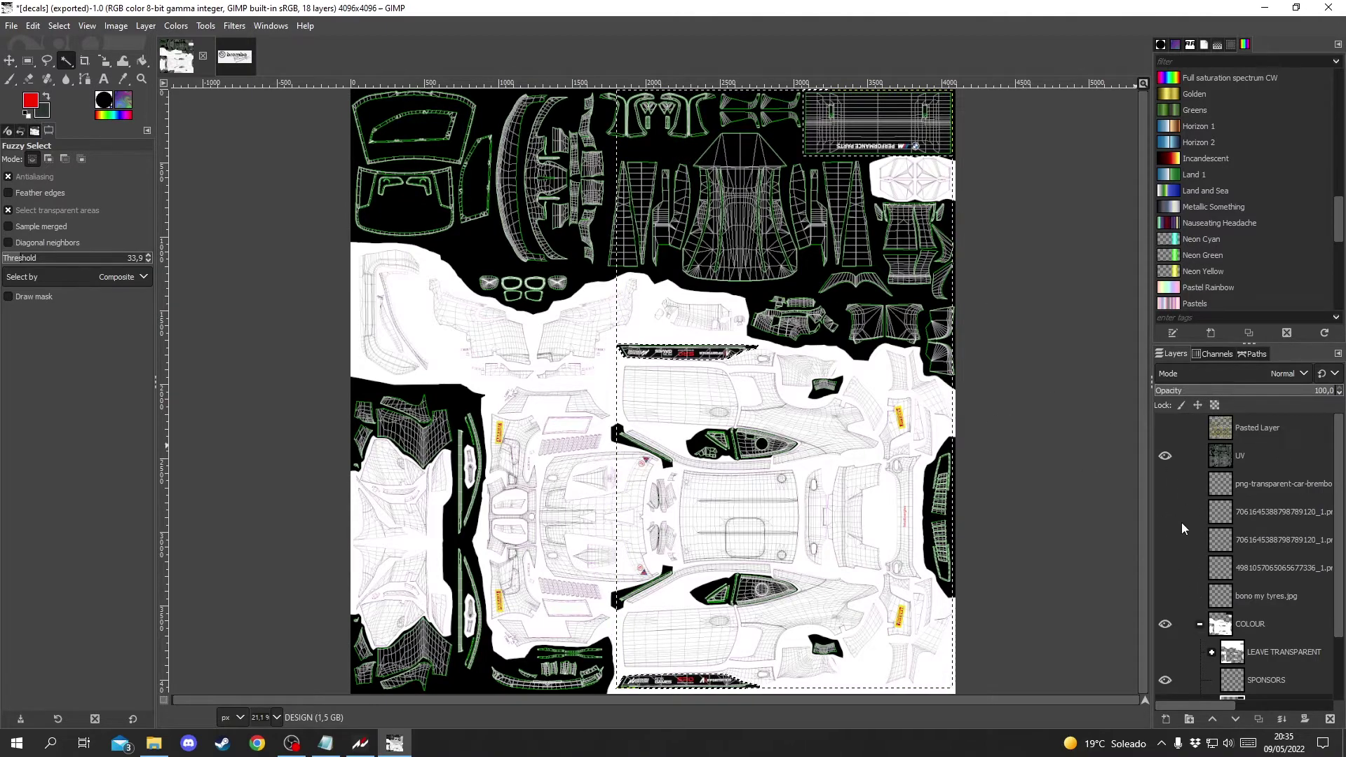
Step: Show the merged pattern layer, make it active, and erase its leftover pattern over the window and trim parts at the canvas's upper left and centre
click(1165, 428)
click(1255, 428)
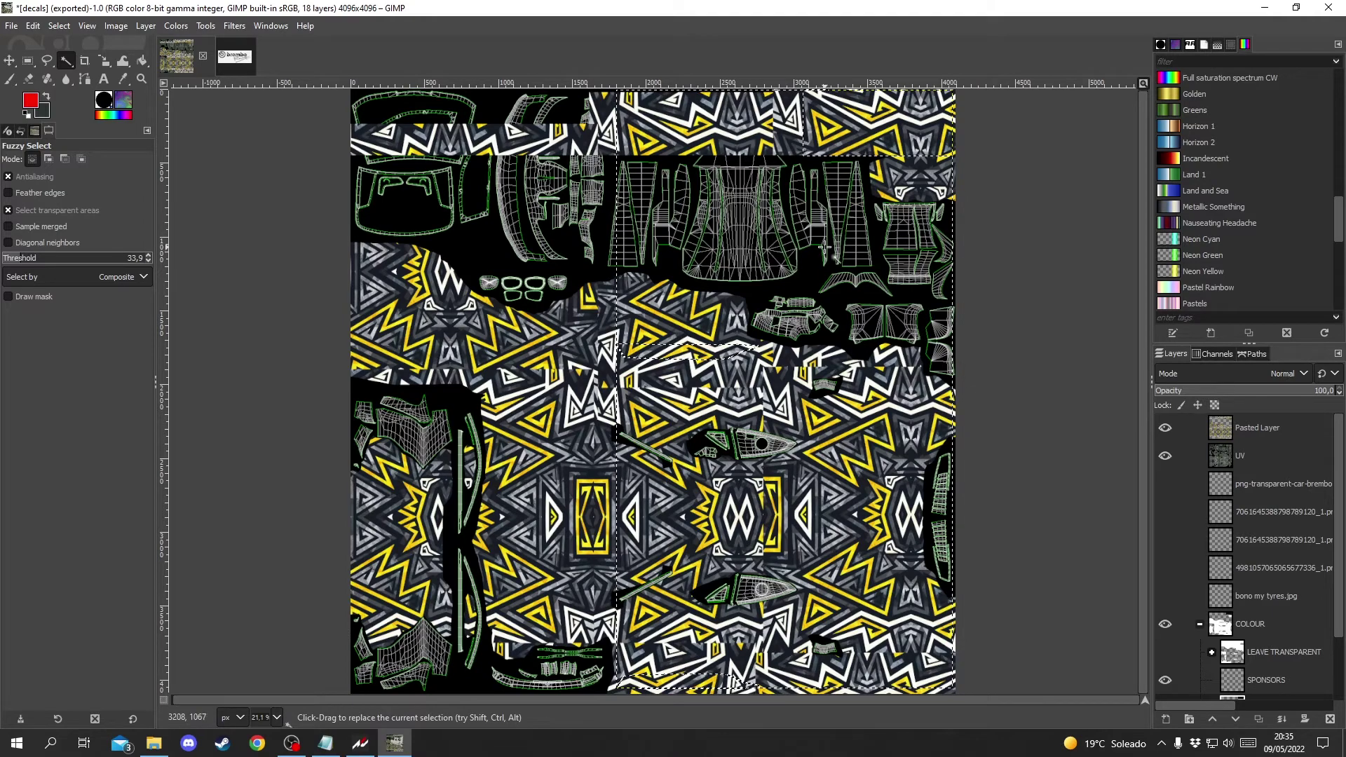
scroll(533, 645, down, 1)
key(shift+e)
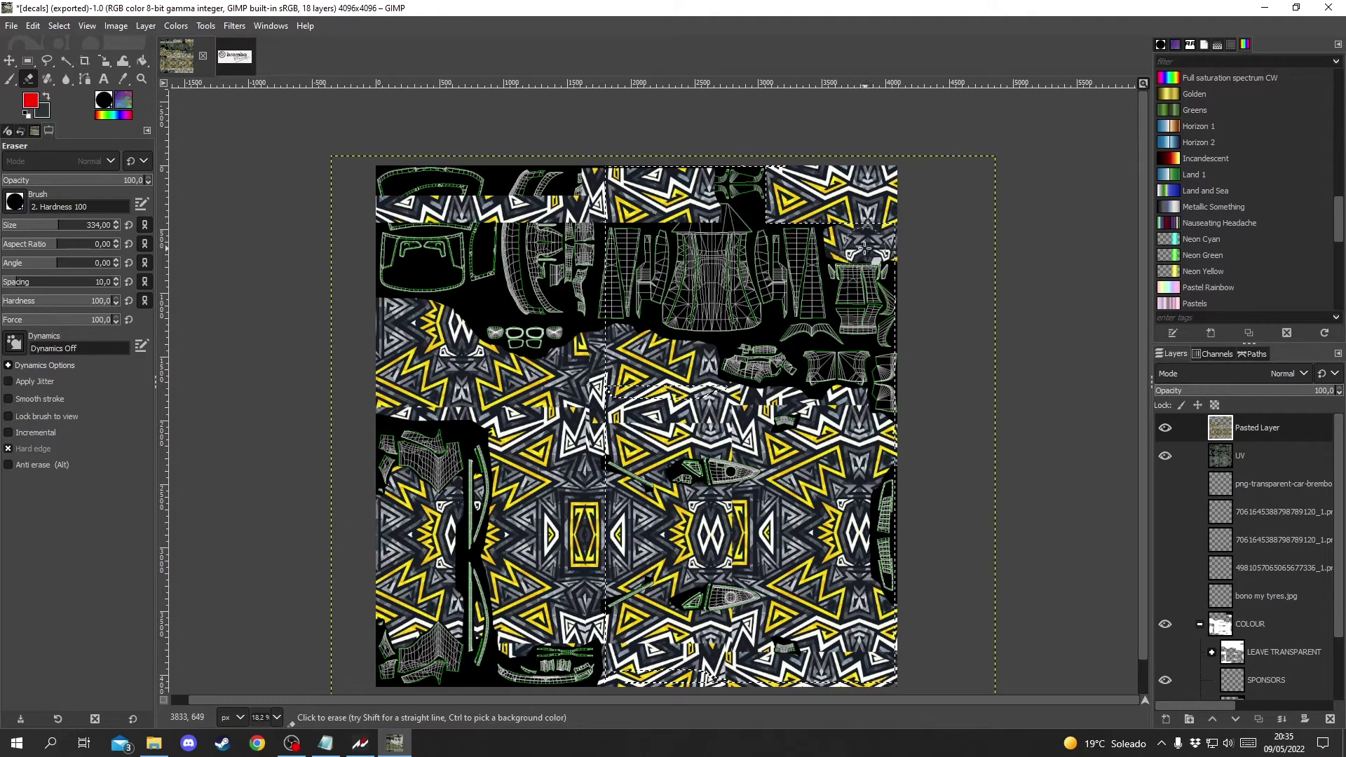
mouse_move(715, 228)
mouse_down()
mouse_move(717, 84)
mouse_move(620, 218)
mouse_move(629, 181)
mouse_move(614, 111)
mouse_up()
mouse_move(593, 229)
mouse_down()
mouse_move(551, 199)
mouse_move(568, 186)
mouse_move(594, 208)
mouse_move(590, 191)
mouse_move(641, 207)
mouse_move(347, 198)
mouse_up()
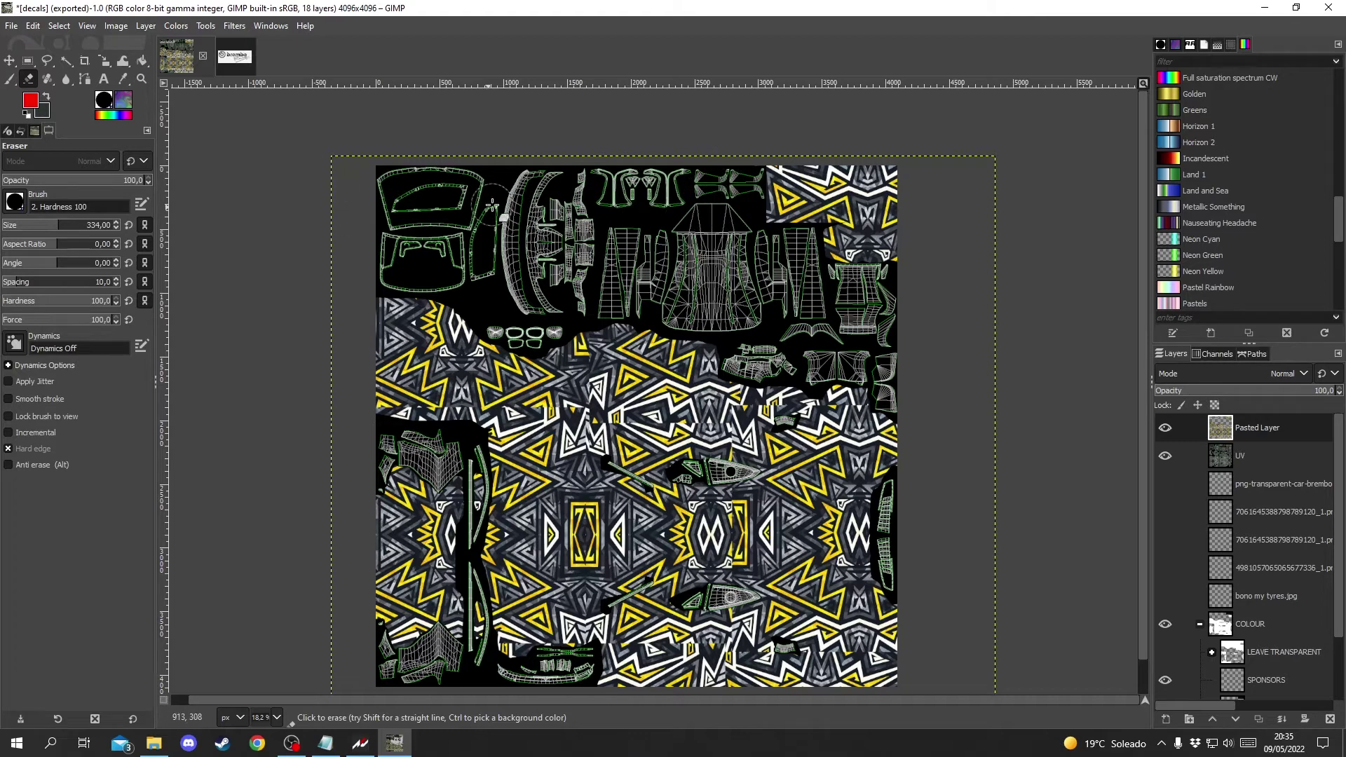
Step: Hide the UV layer and the COLOUR group, and export the image to decals.png
scroll(558, 221, down, 1)
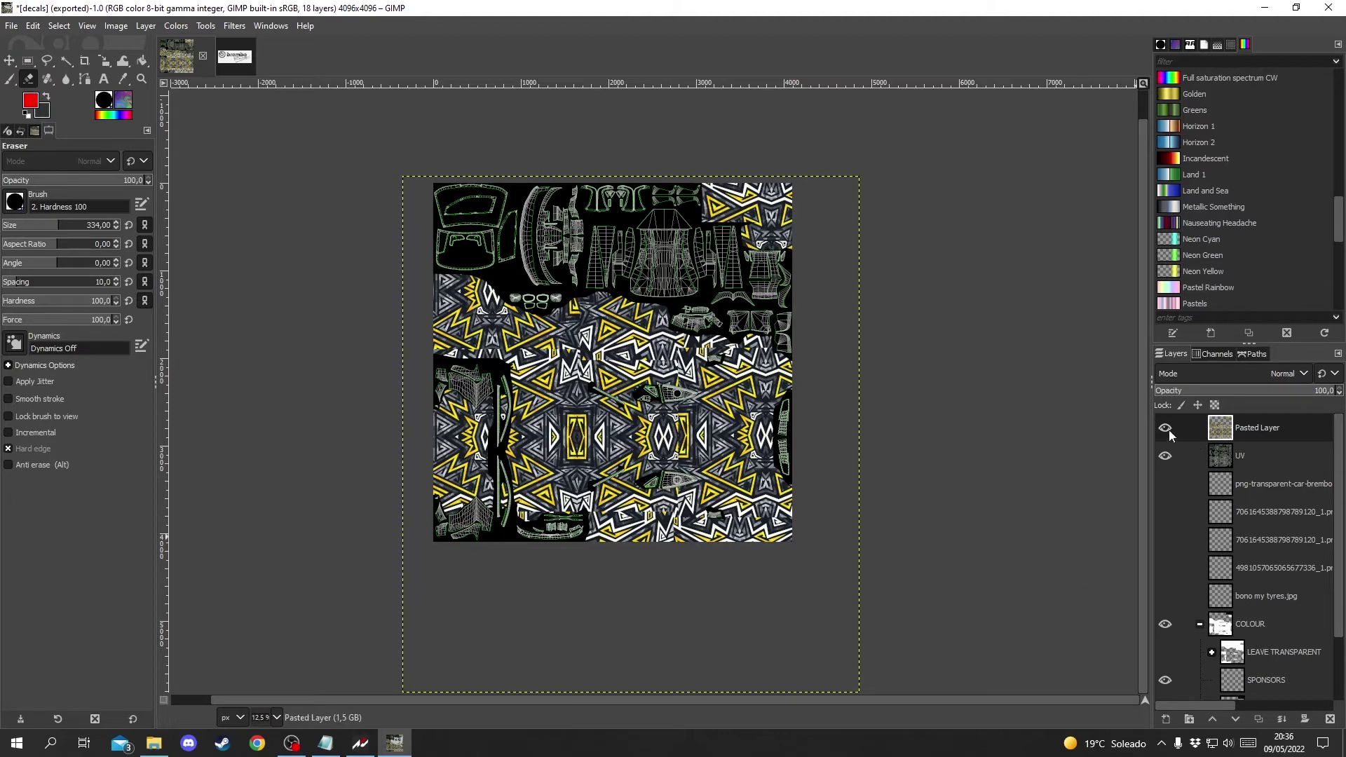
click(1165, 456)
click(1165, 624)
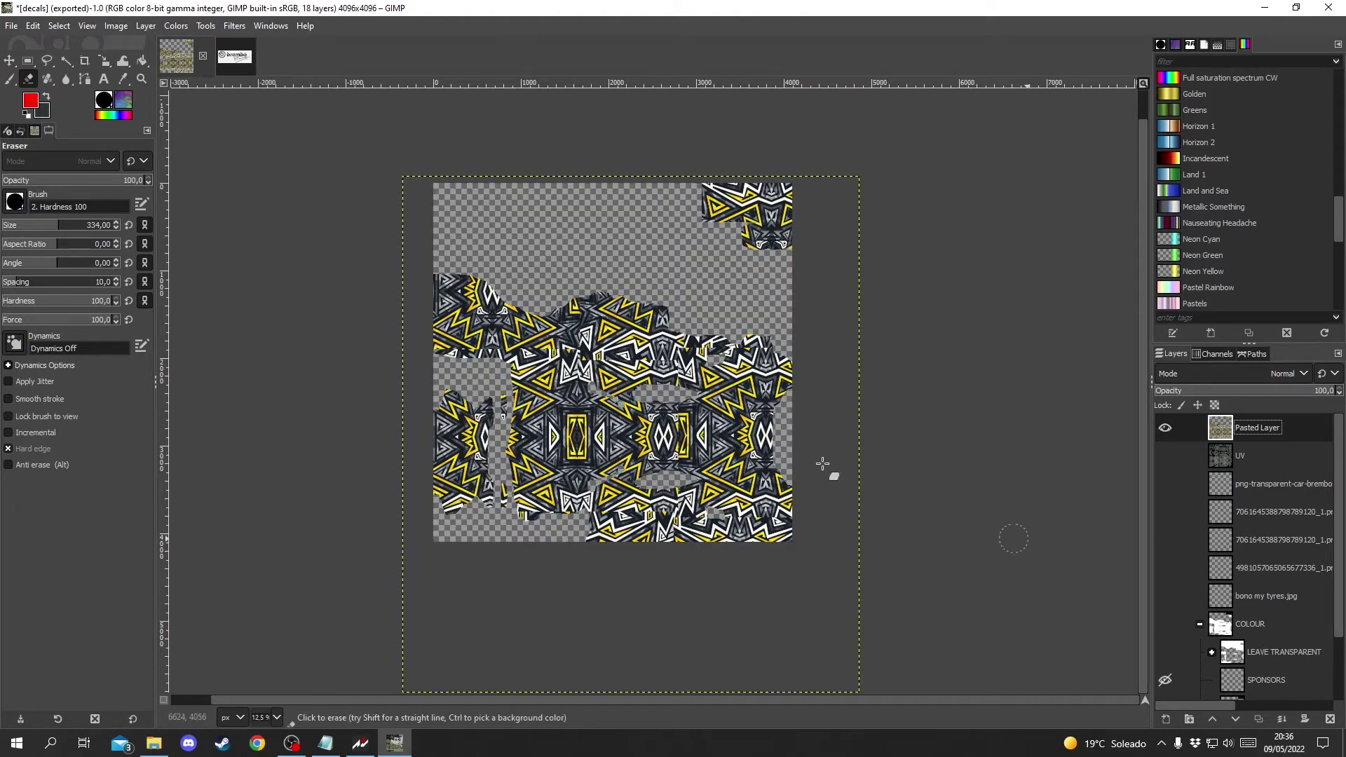
click(12, 26)
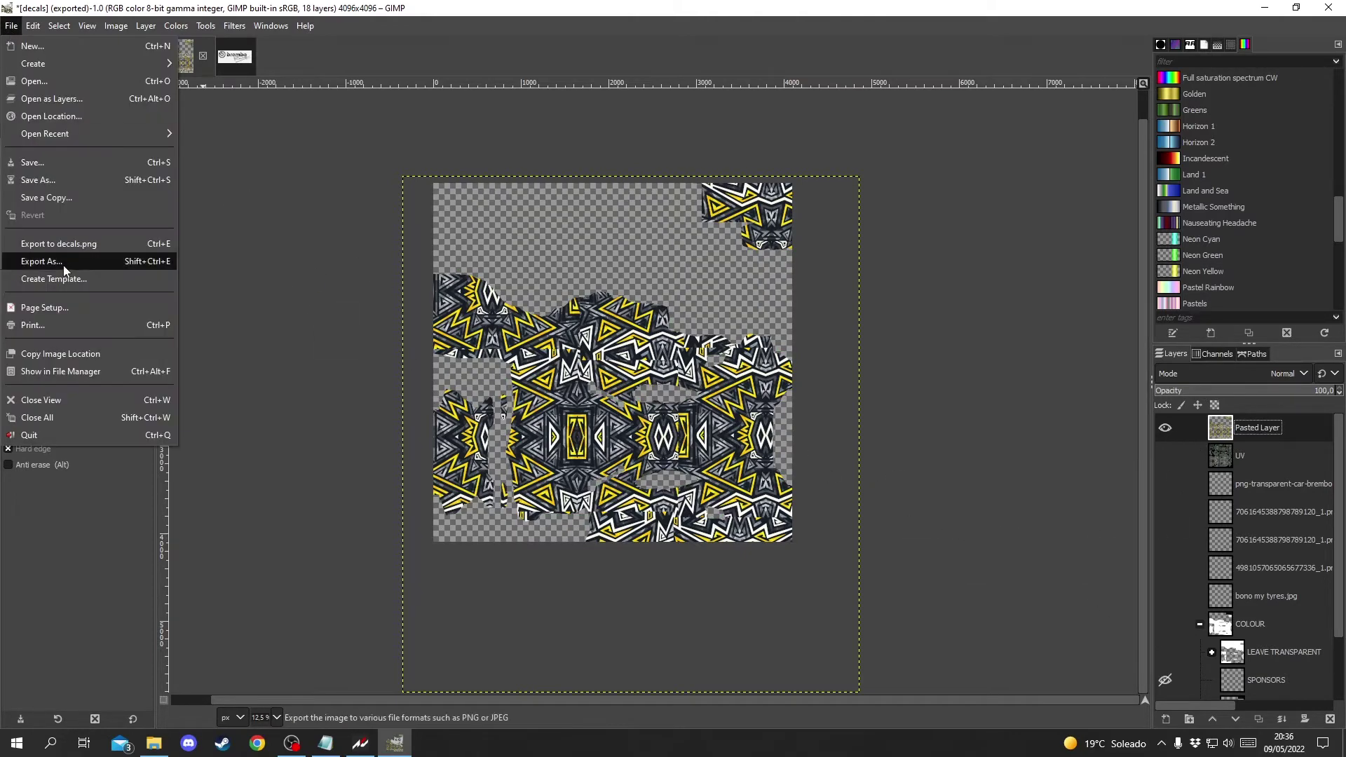
click(52, 246)
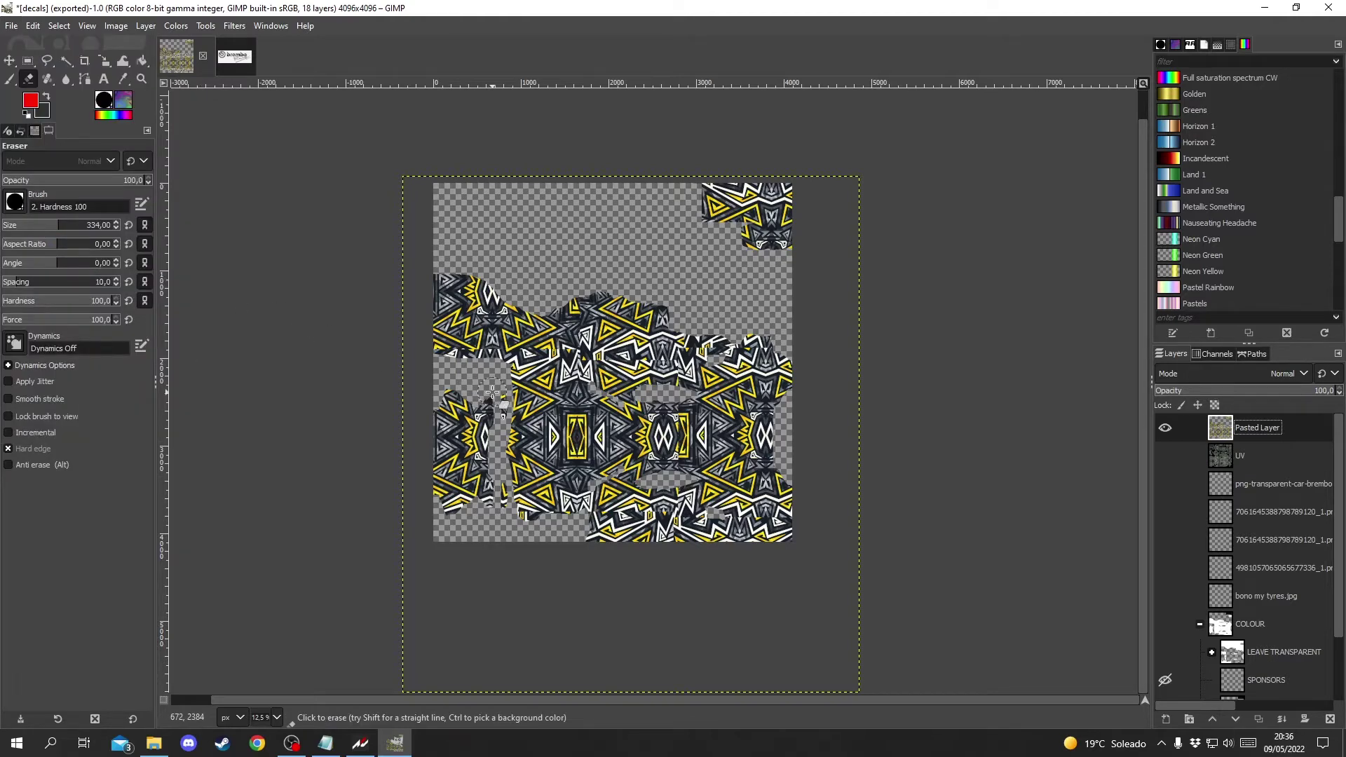
Step: Switch to Assetto Corsa Competizione and inspect the patterned livery on the BMW M4 GT3 from several angles
mouse_move(362, 749)
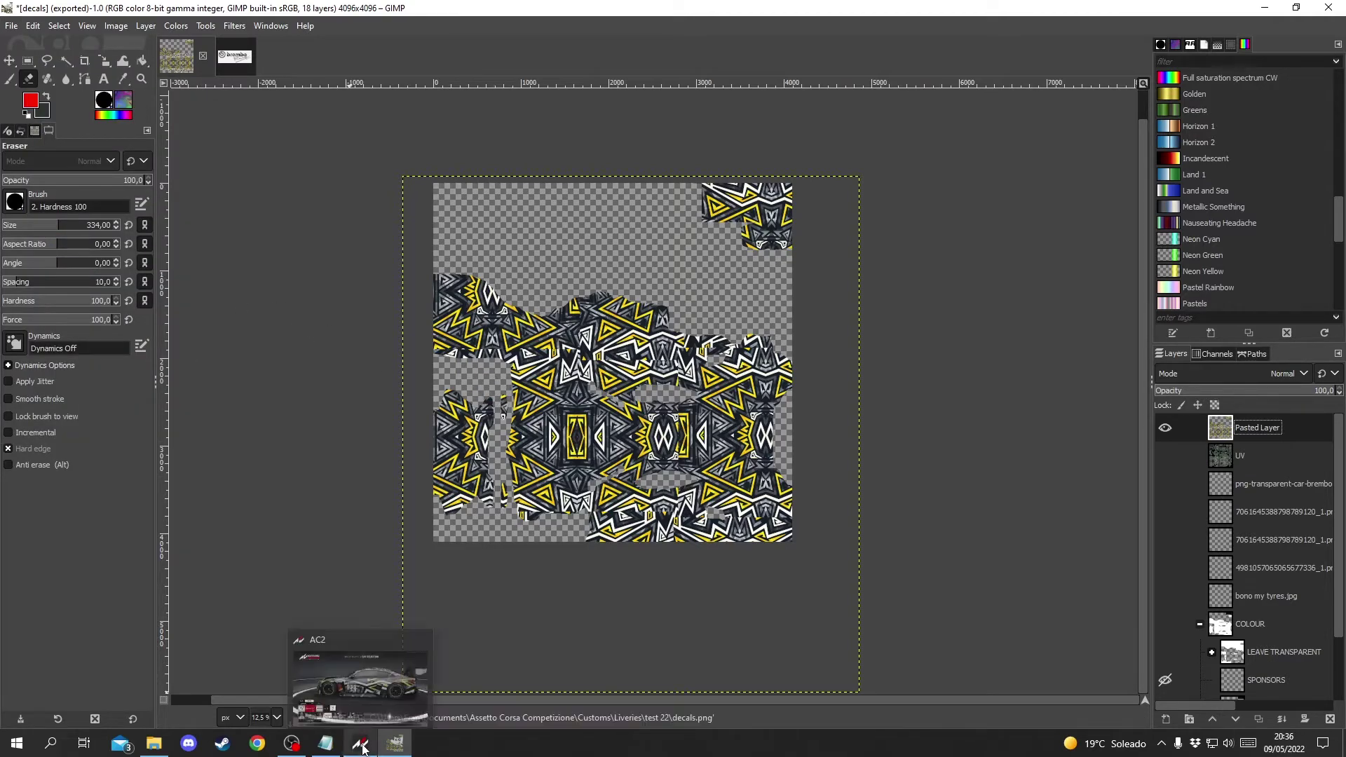
click(360, 683)
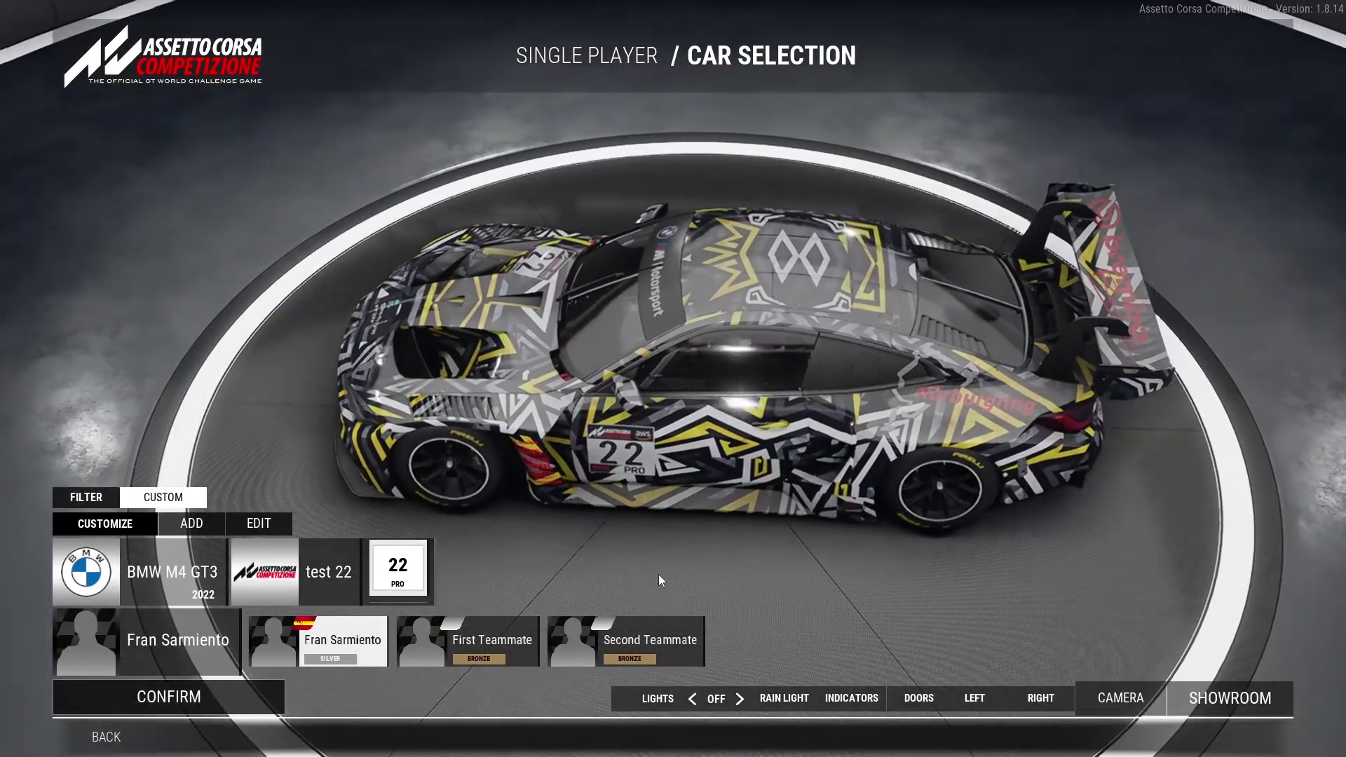
drag(658, 574, 820, 373)
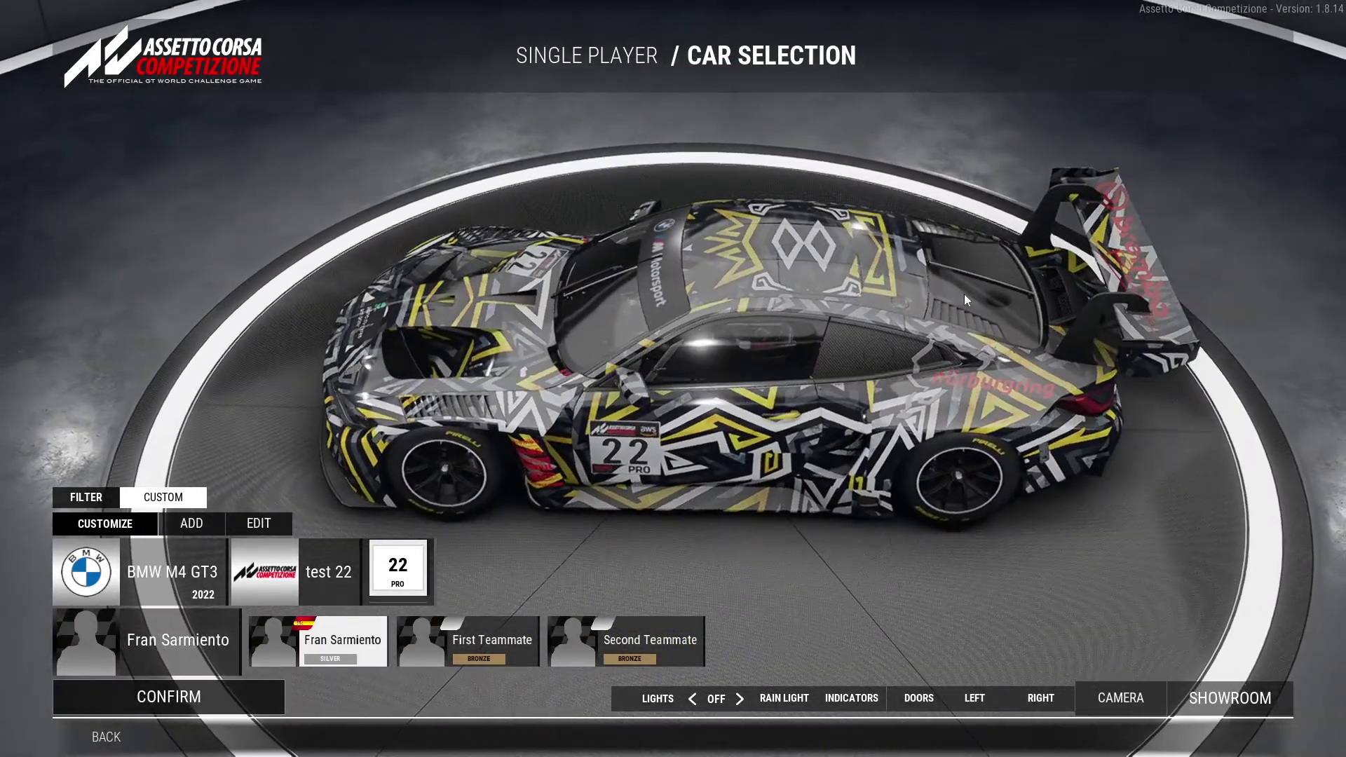
drag(877, 313, 687, 365)
drag(639, 452, 857, 300)
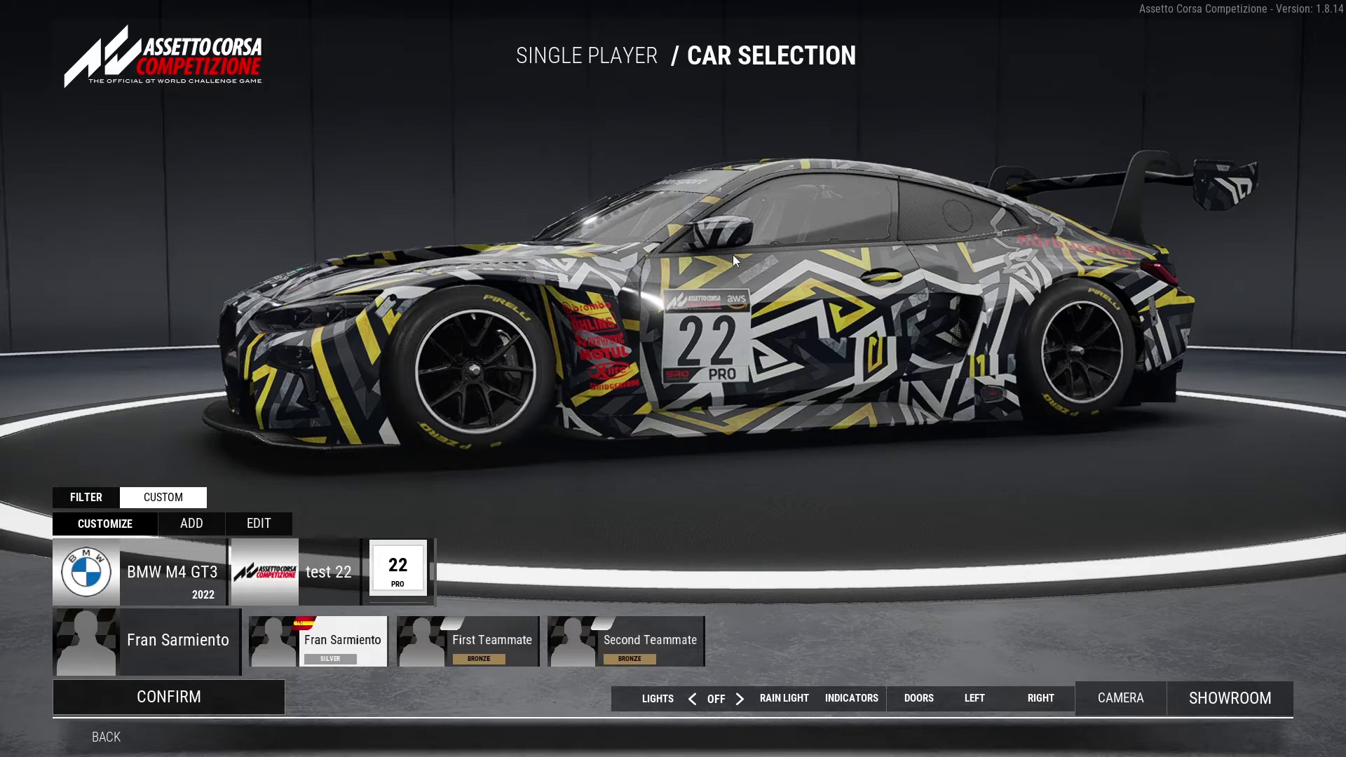
drag(734, 254, 986, 408)
Step: Return to GIMP, hide the merged pattern layer, and show the UV layer and the COLOUR group
key(alt+Tab)
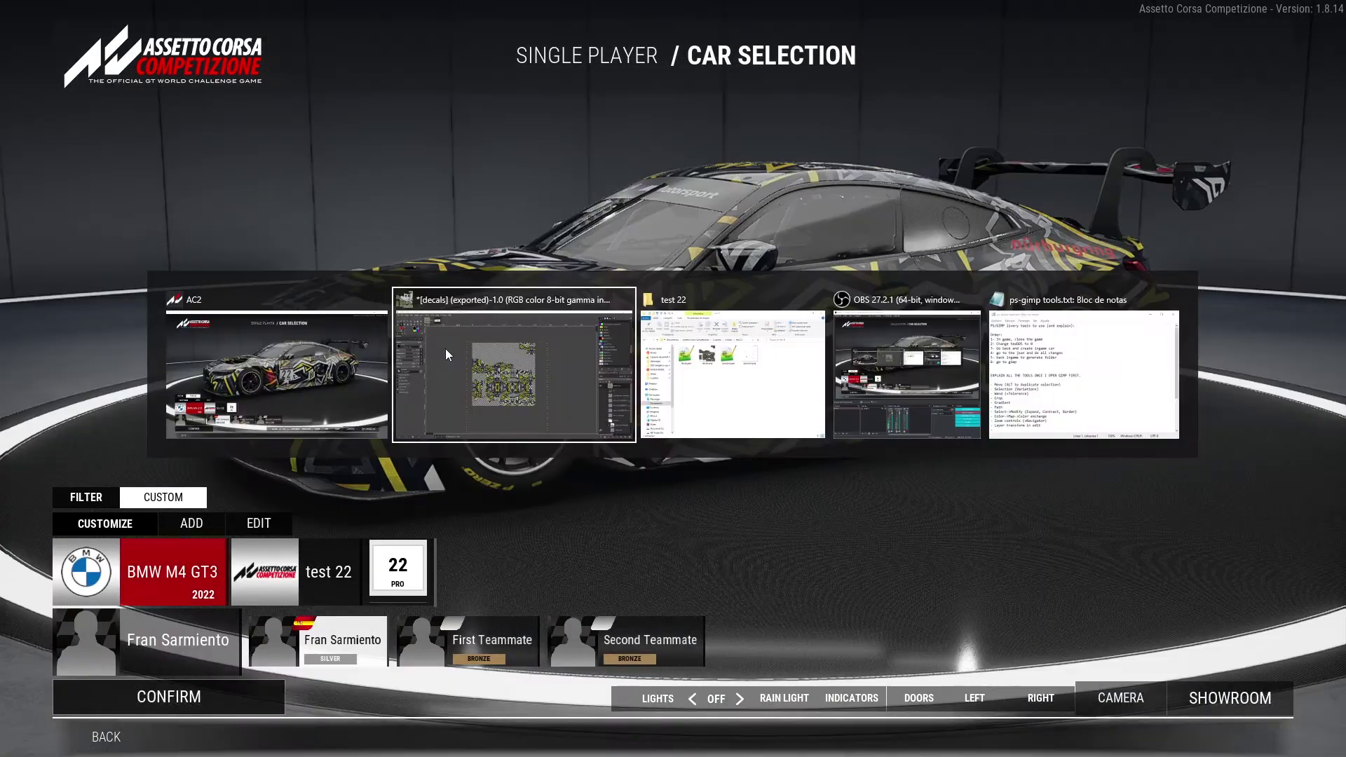
scroll(638, 522, up, 3)
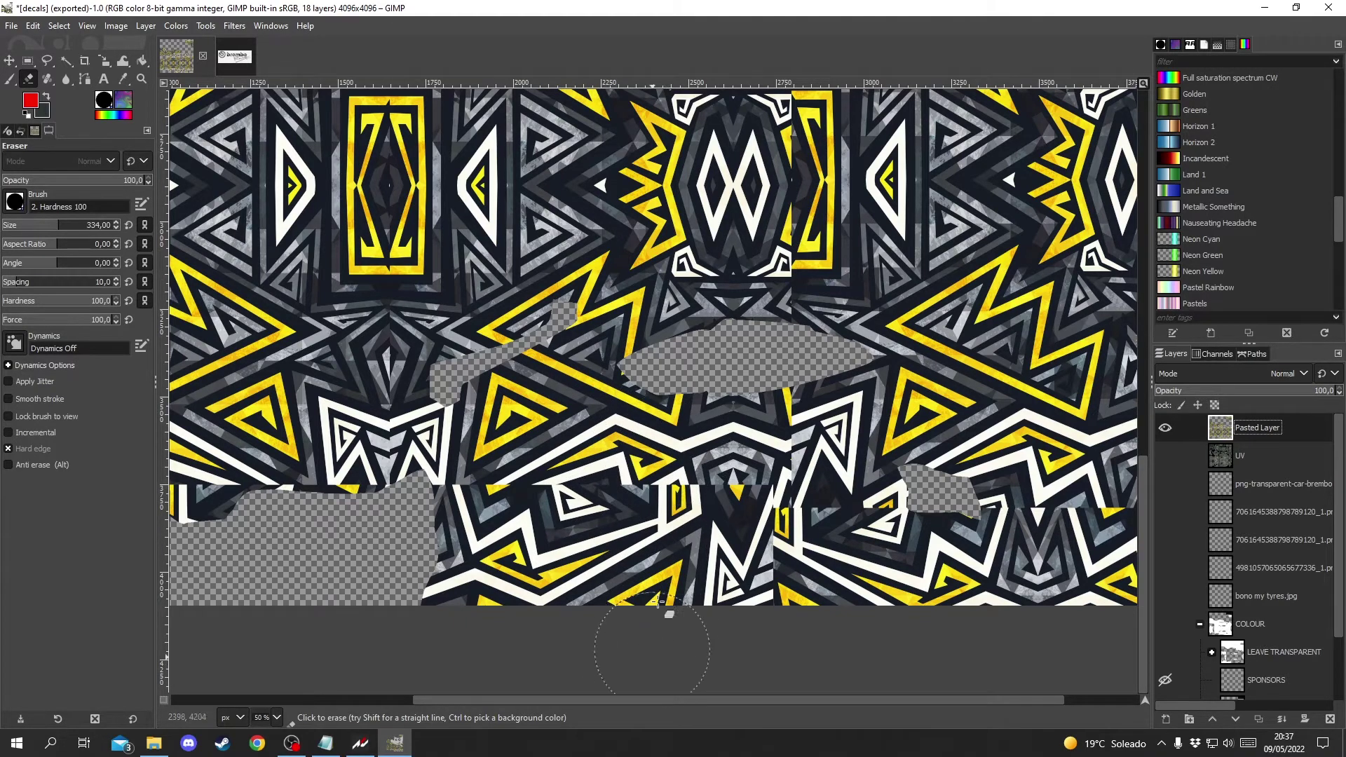
scroll(647, 526, down, 4)
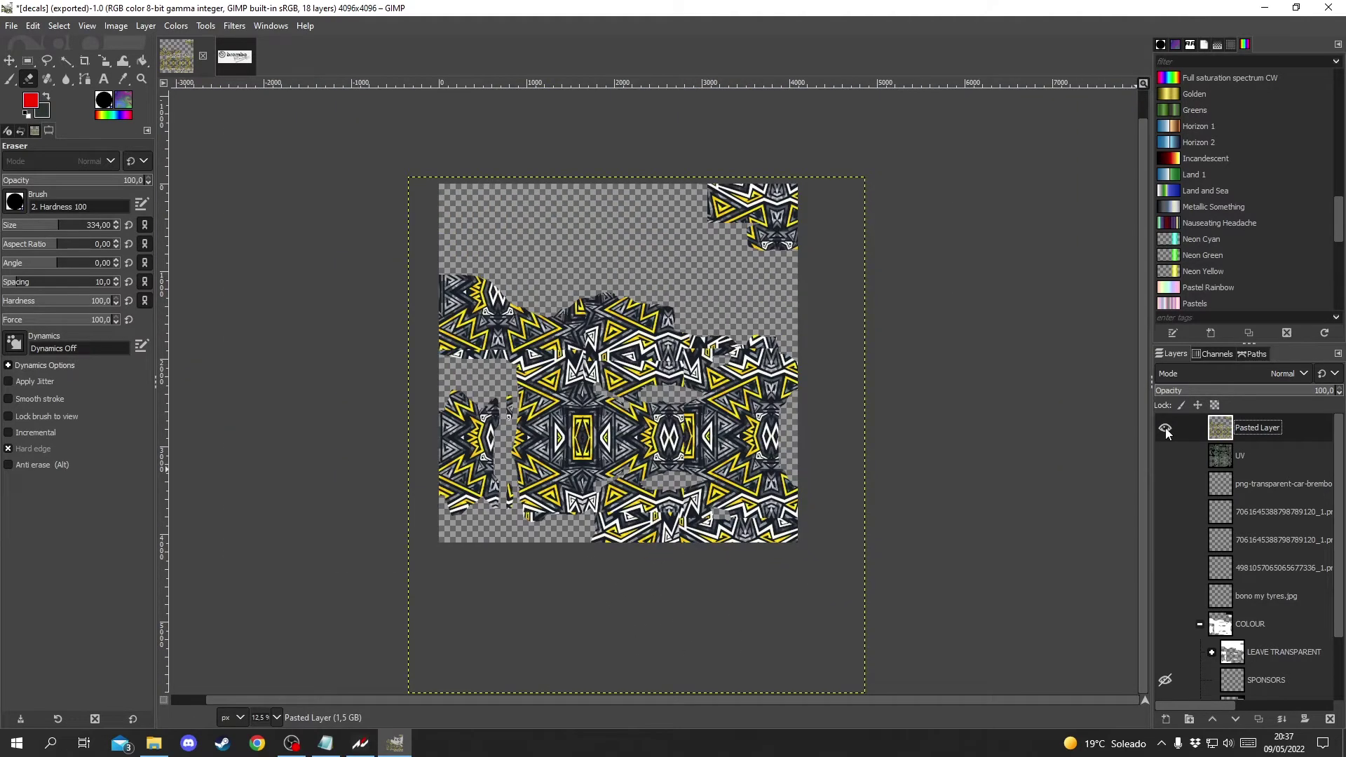
click(1165, 428)
click(1165, 456)
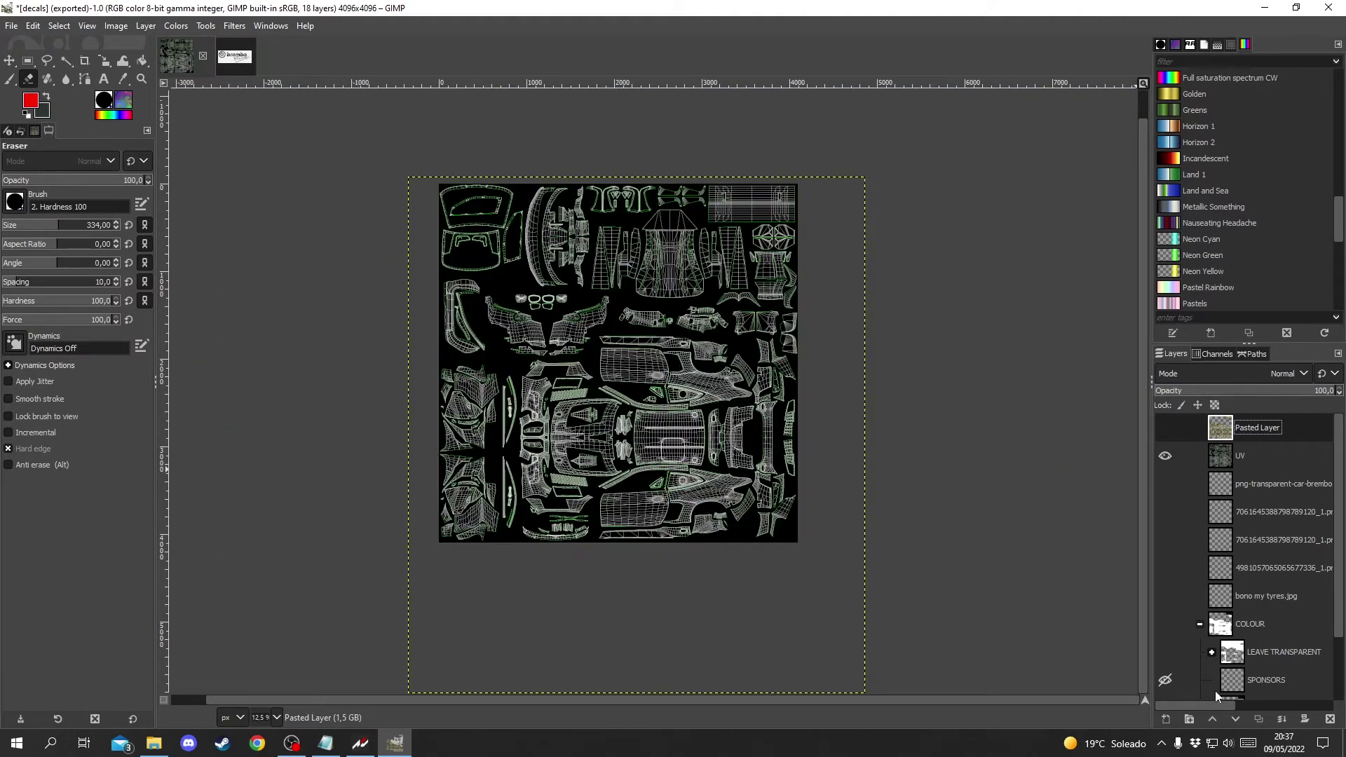
click(1164, 625)
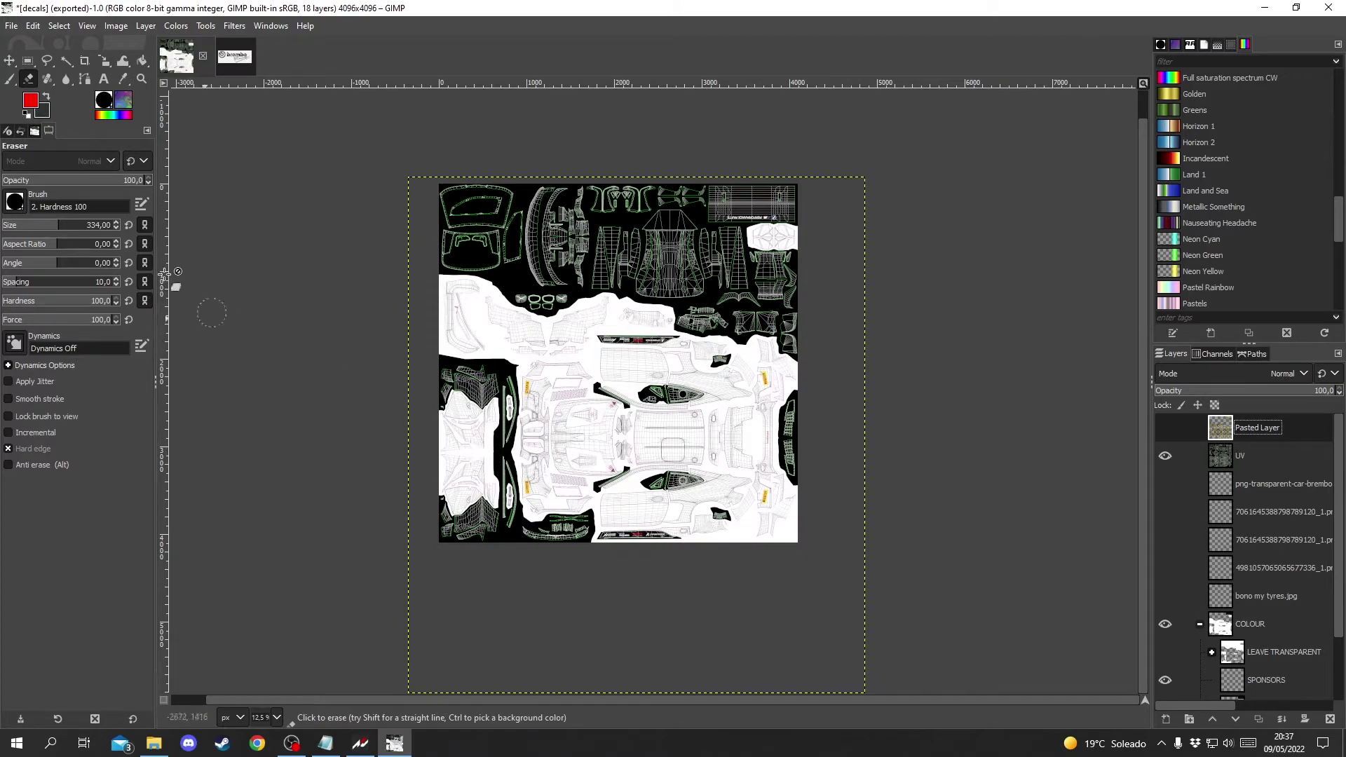
Step: Draw a closed six-anchor lightning bolt path with straight segments on the lower door panel using the Paths tool
click(85, 78)
scroll(622, 533, up, 5)
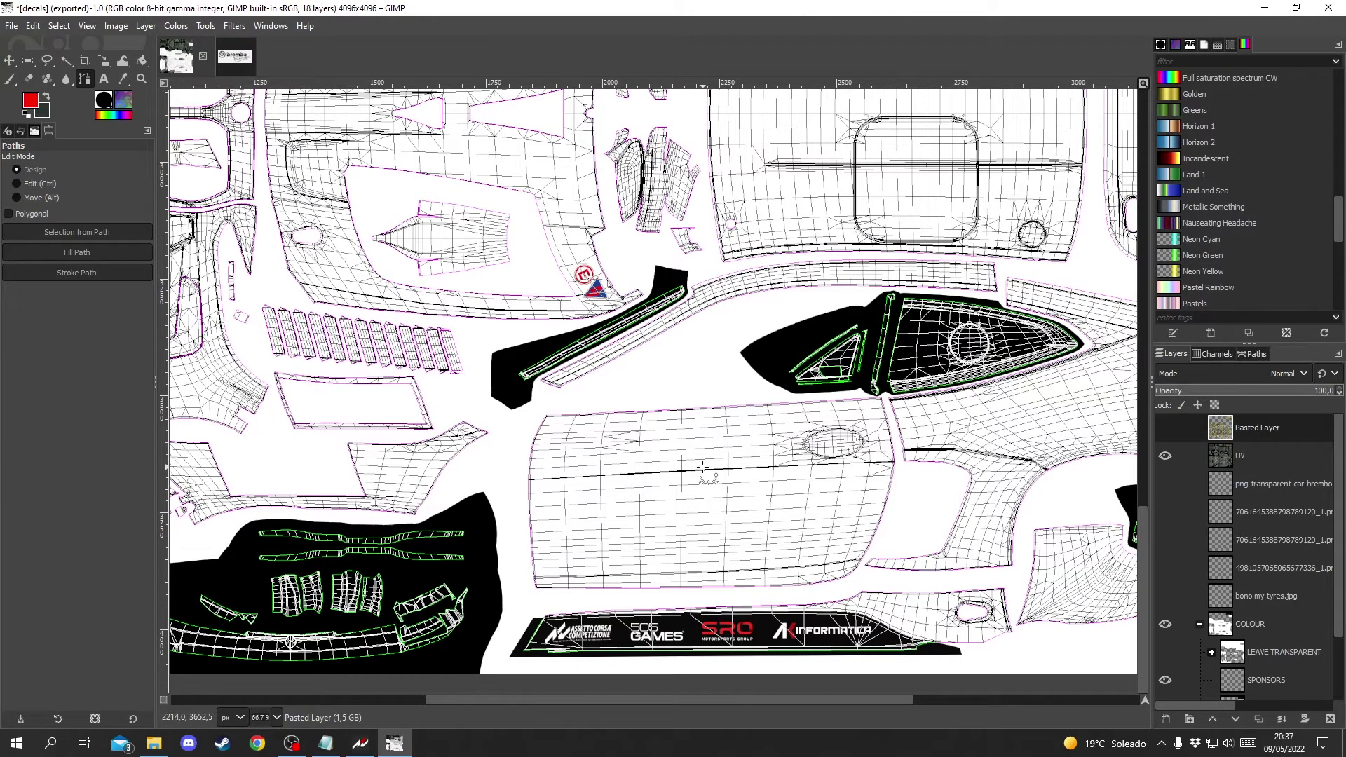
click(635, 584)
click(696, 484)
click(574, 497)
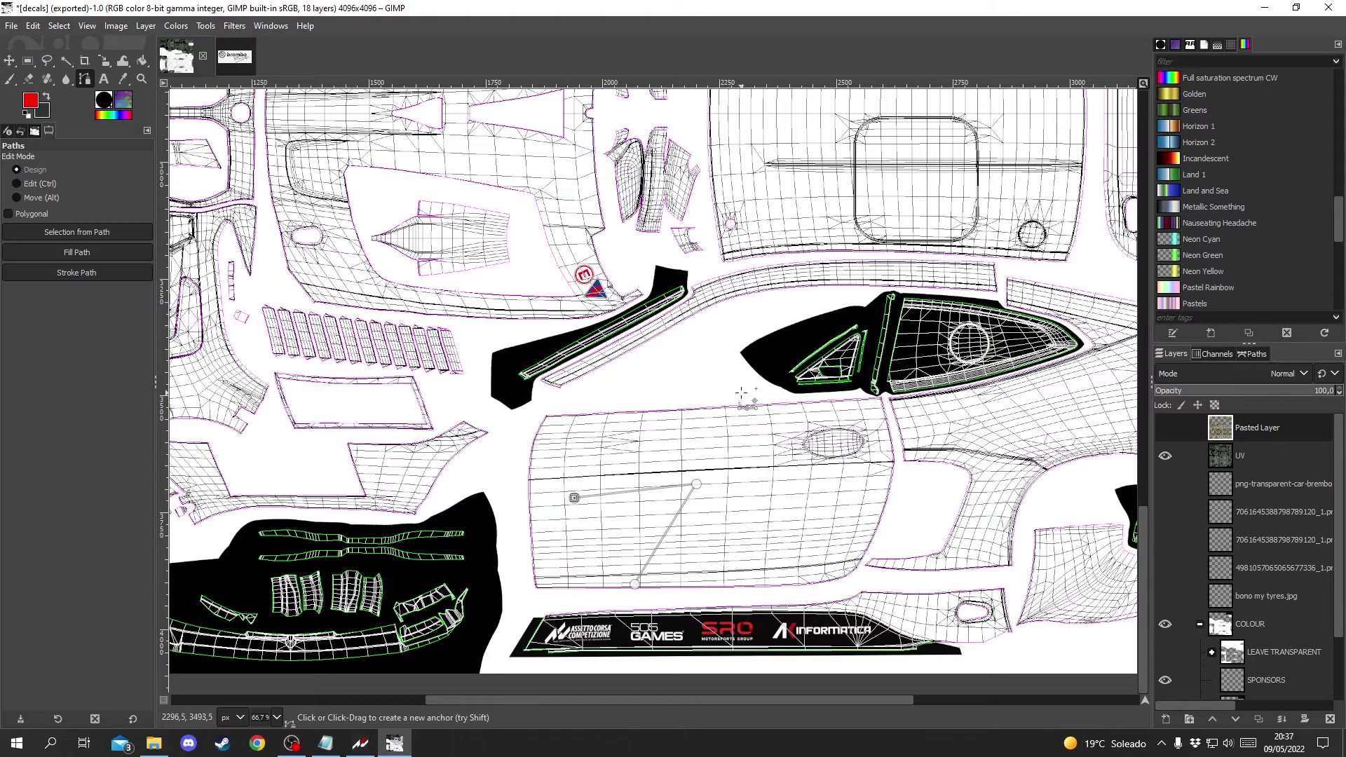
drag(696, 483, 680, 503)
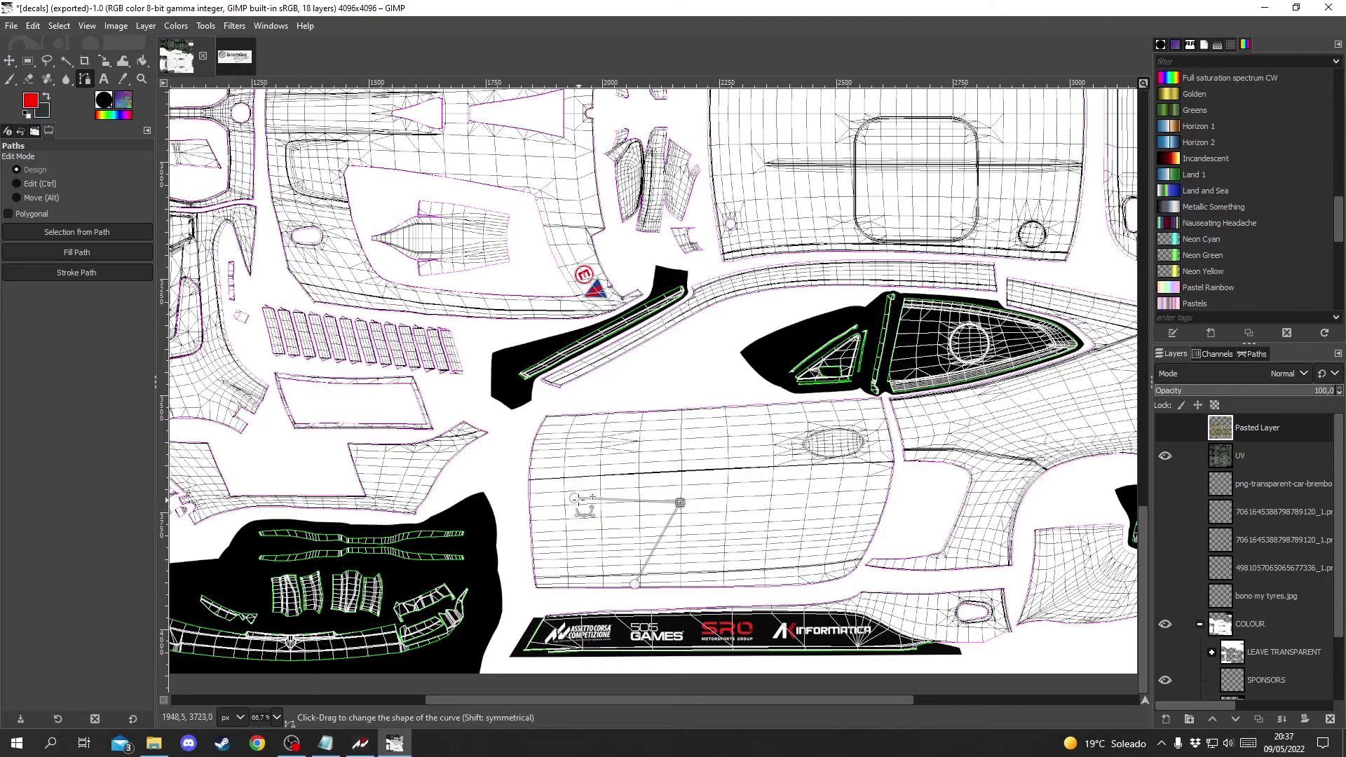
drag(574, 498, 613, 502)
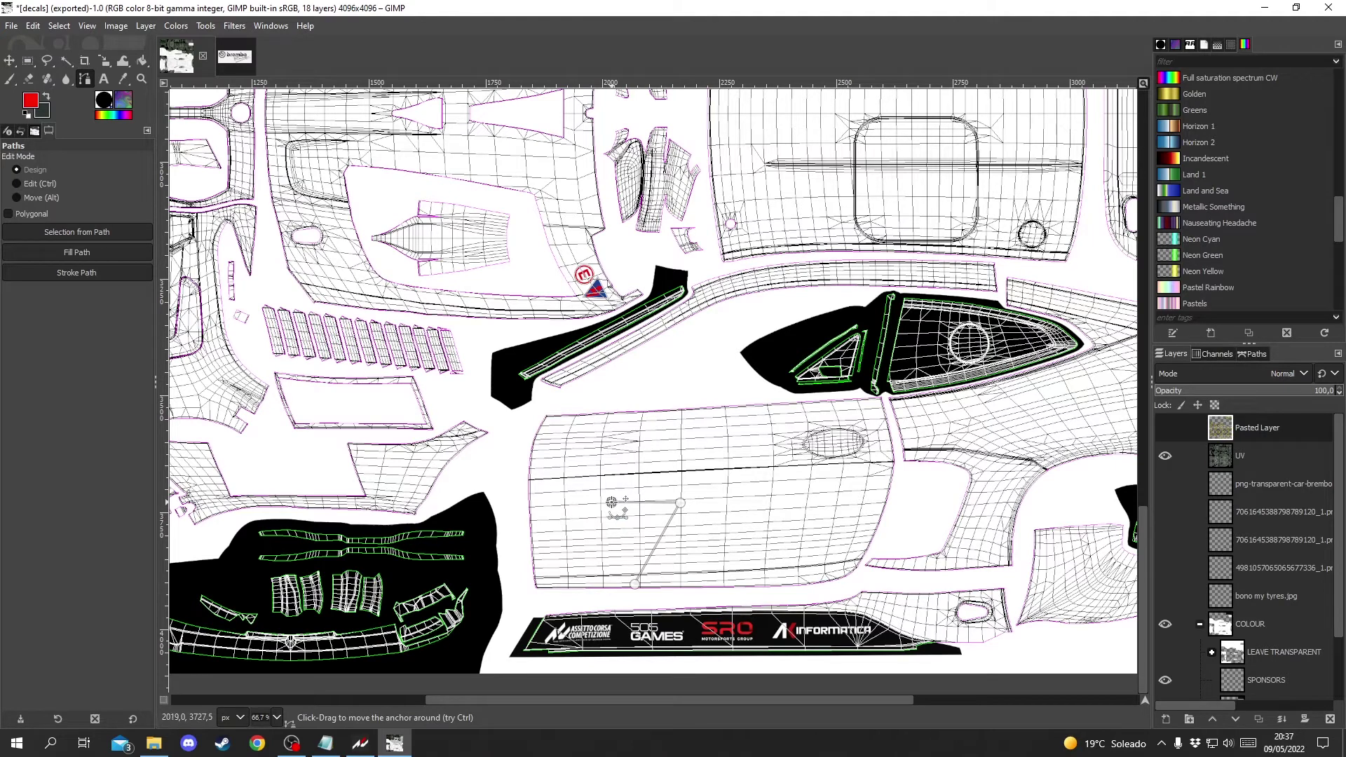
click(762, 409)
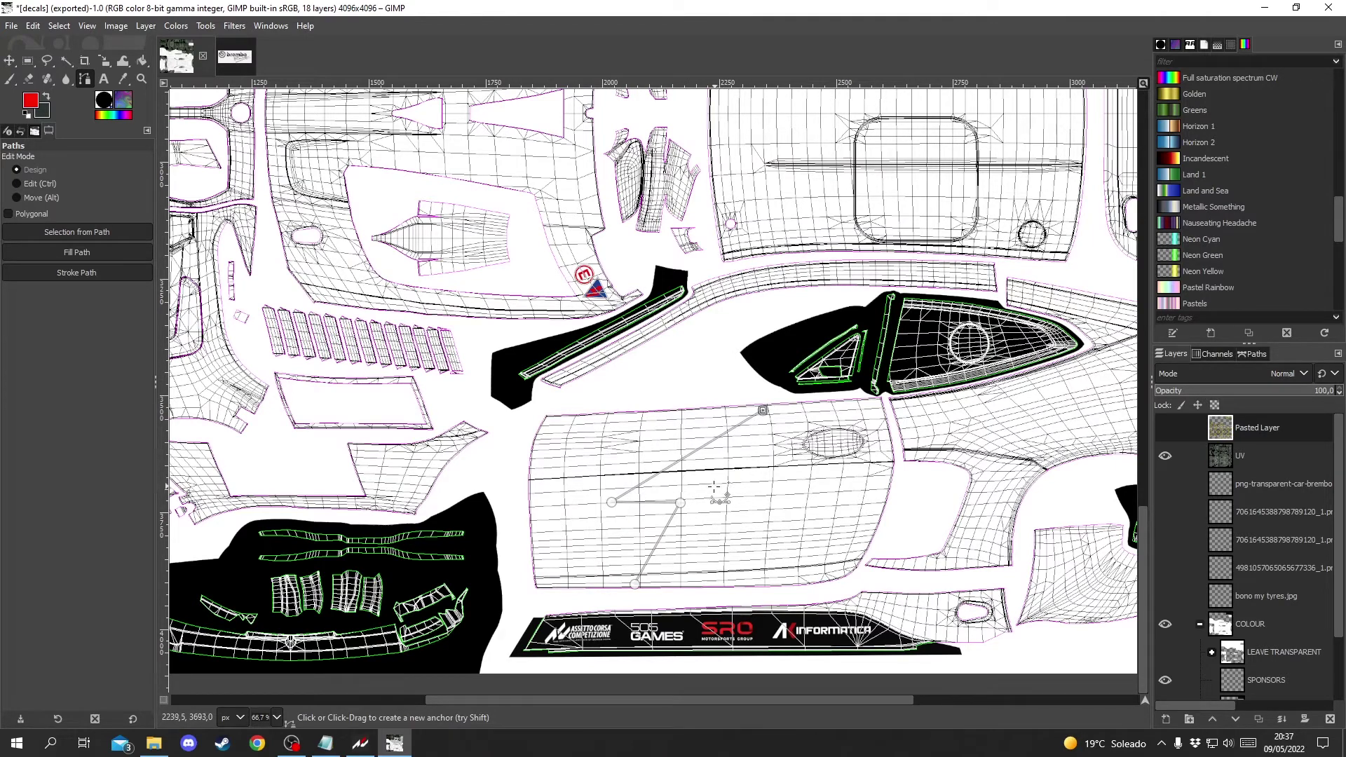
click(708, 480)
click(773, 488)
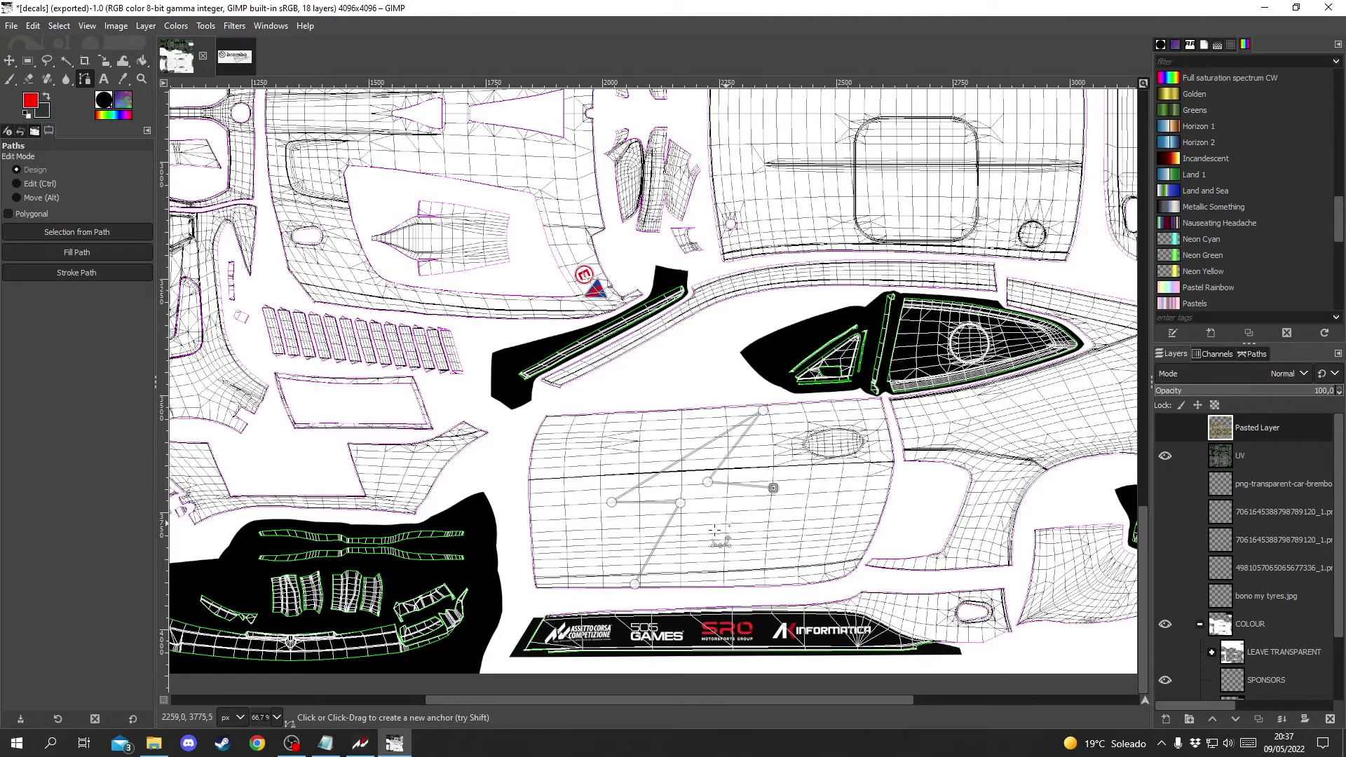
ctrl+click(634, 583)
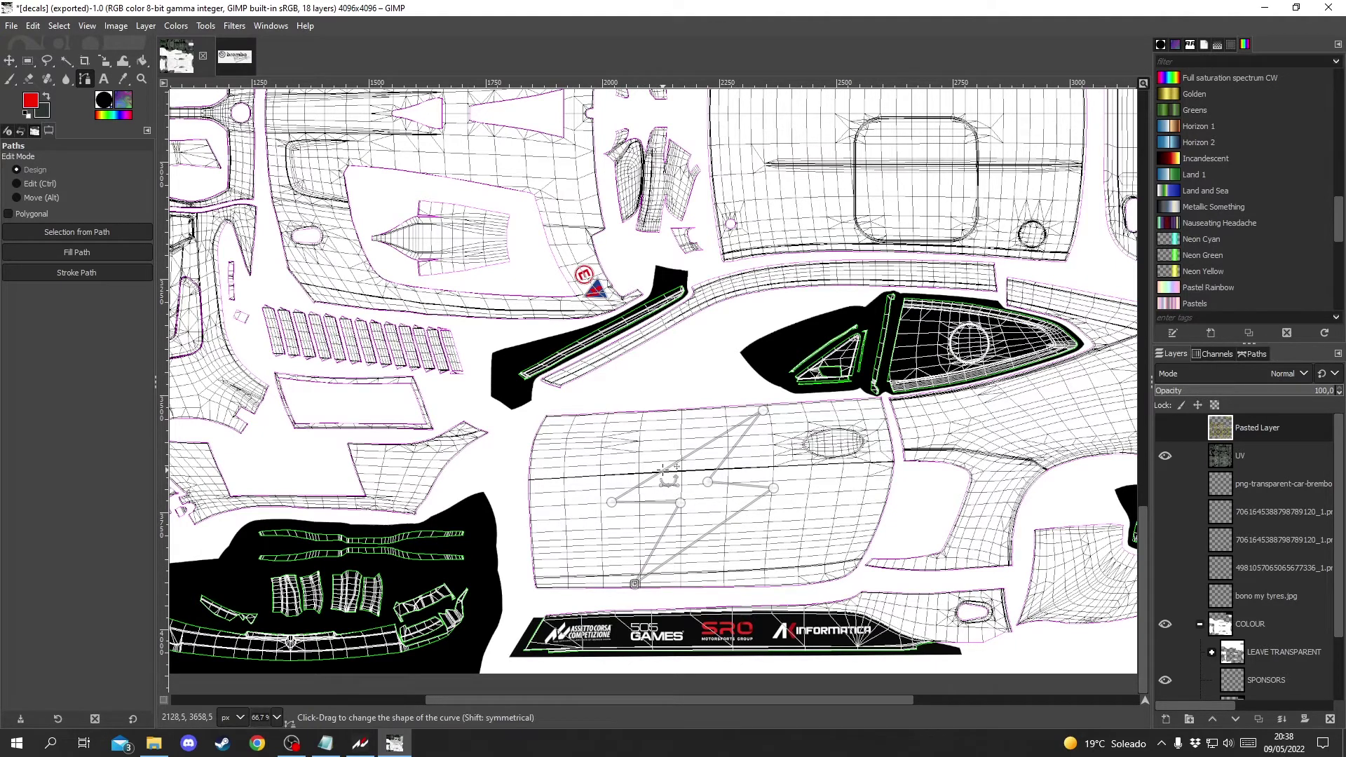
Step: Bend the lightning bolt path's long upper-left and lower-right segments into outward curves
mouse_move(663, 468)
mouse_down()
mouse_move(617, 452)
mouse_move(646, 453)
mouse_up()
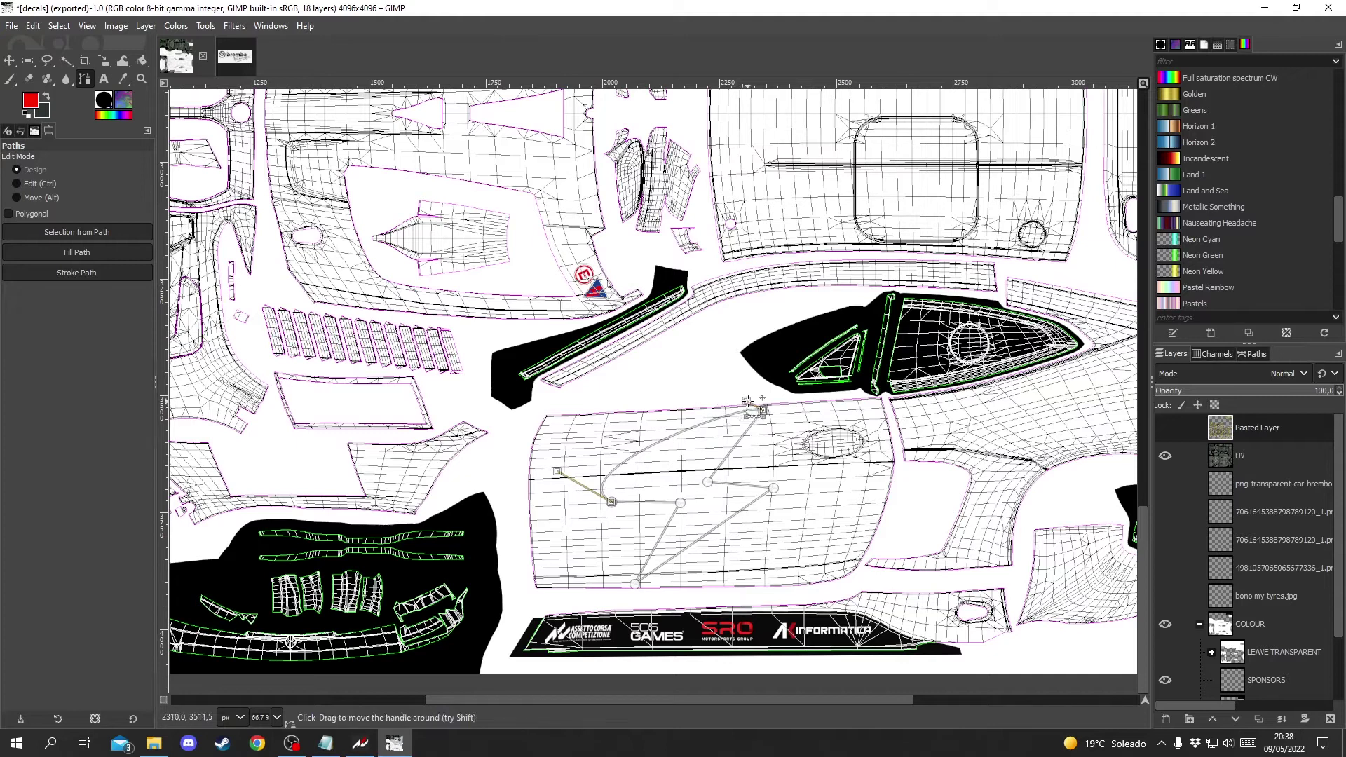
drag(747, 401, 596, 484)
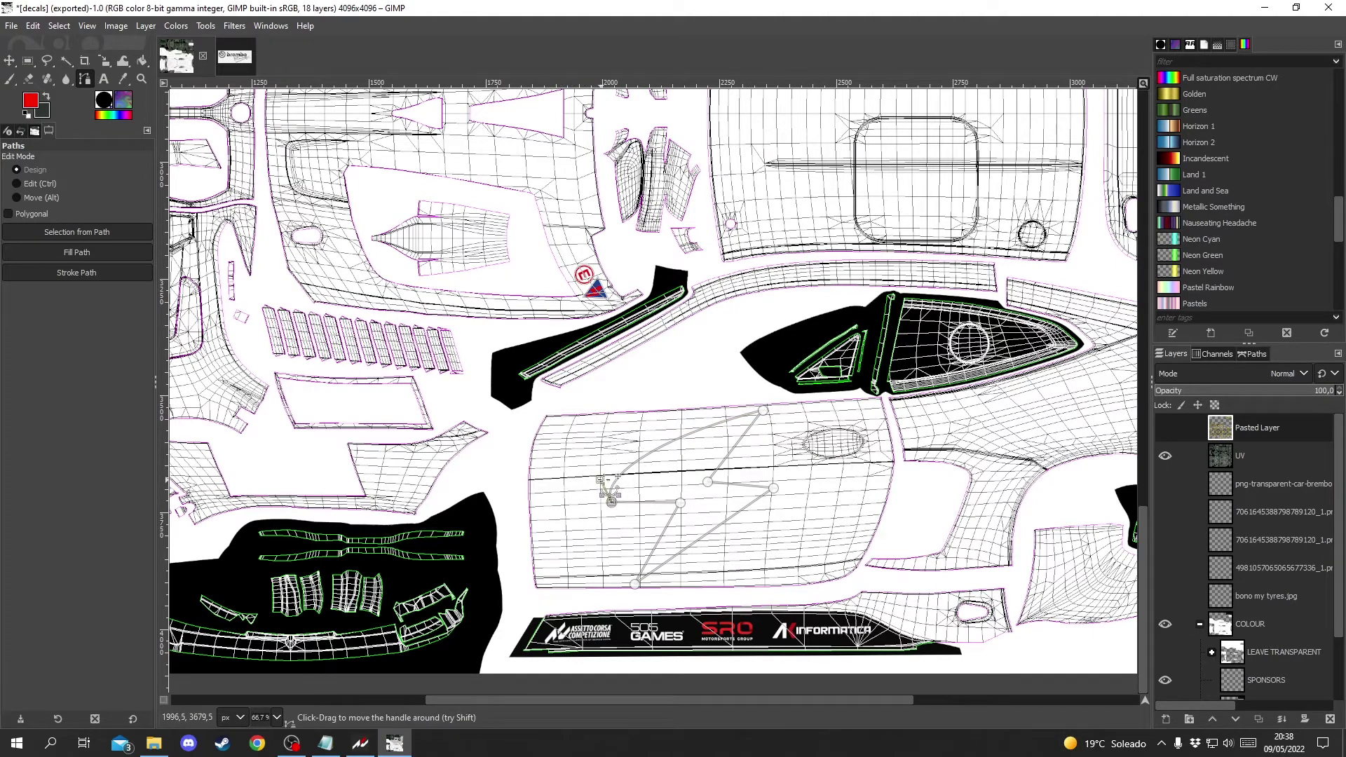
drag(722, 522, 784, 513)
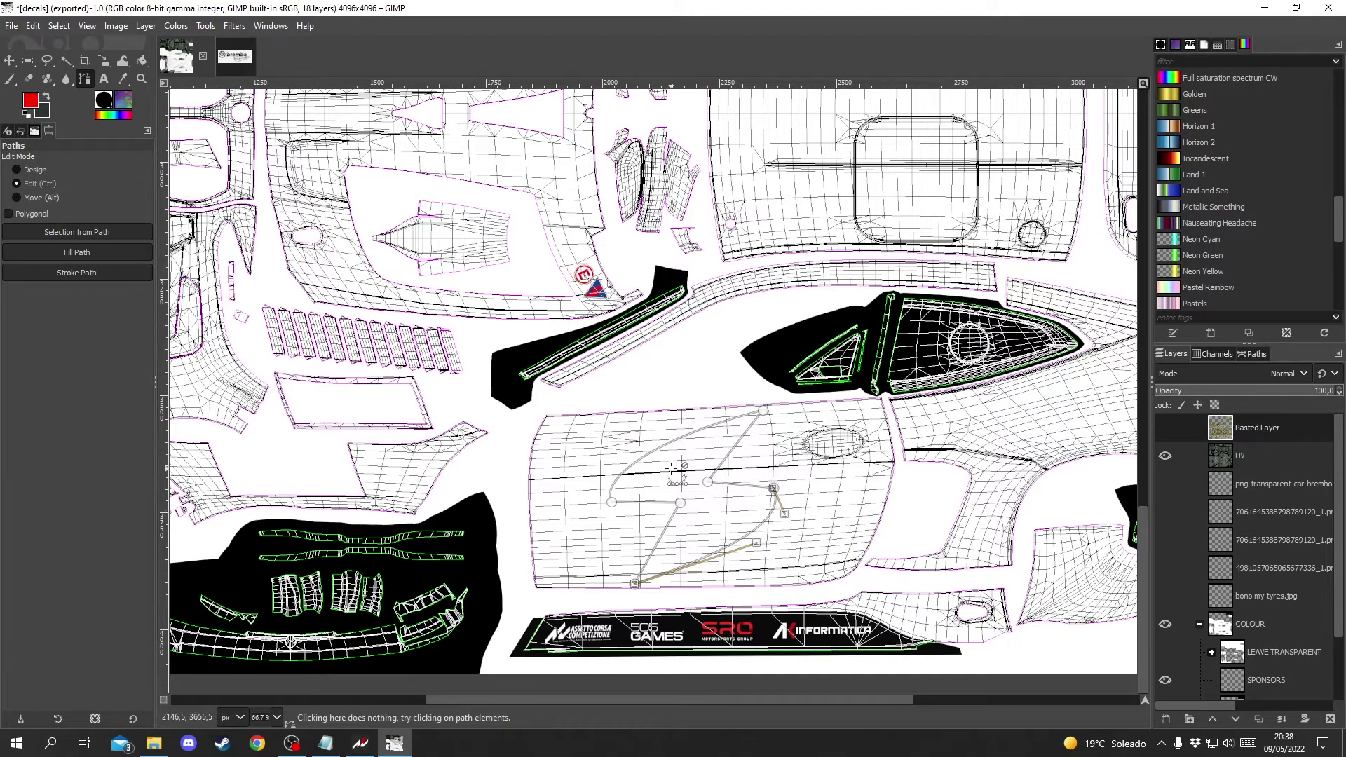
Step: Create a selection from the lightning bolt path on the door panel
ctrl+scroll(708, 509, up, 2)
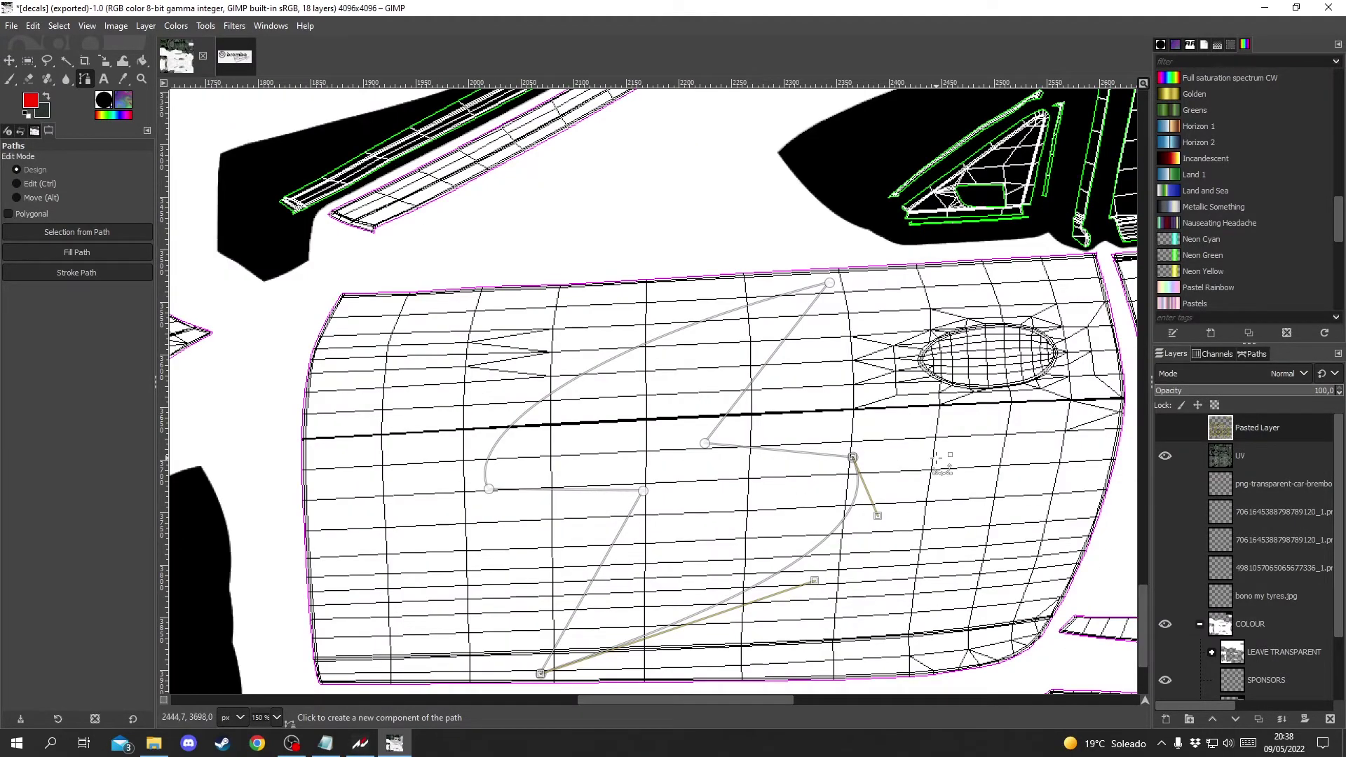
right_click(660, 409)
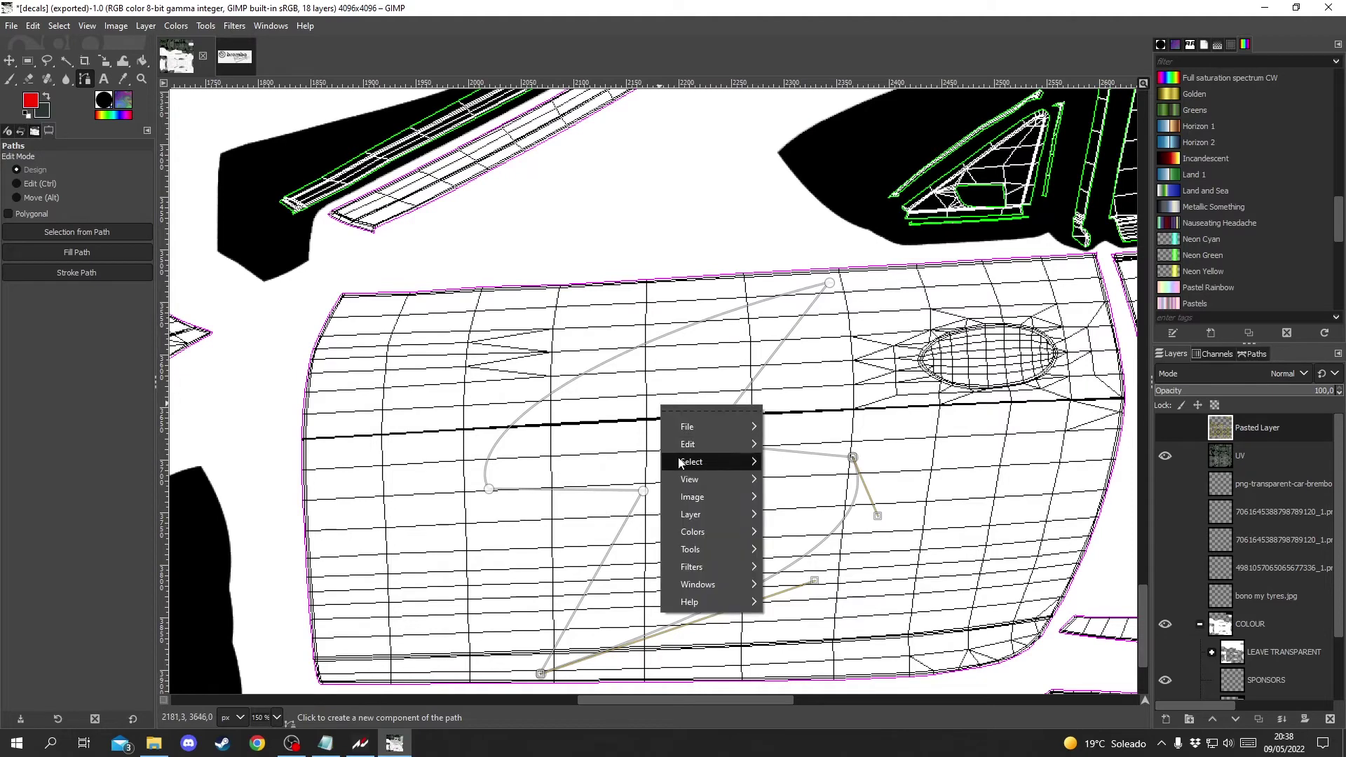
mouse_move(711, 462)
click(819, 514)
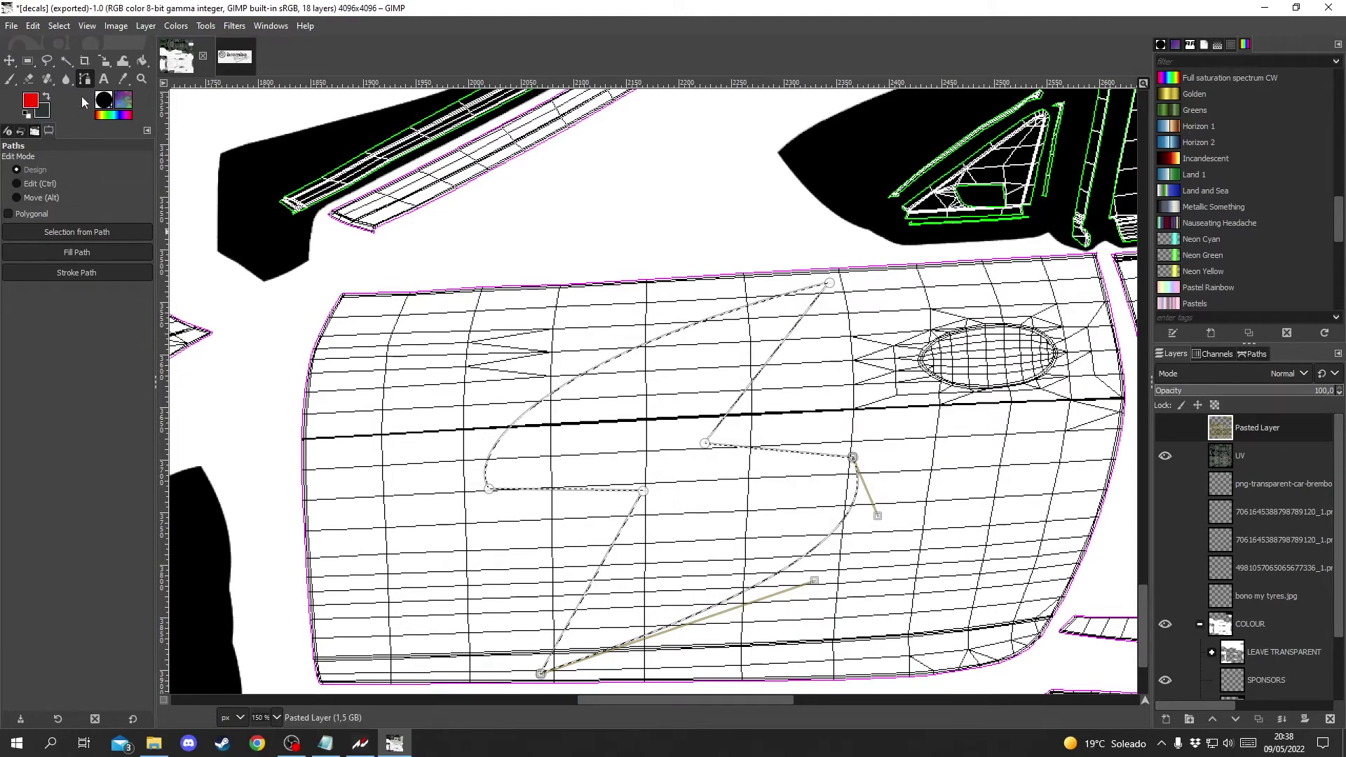
Step: Set the foreground colour to the yellow fce72a sampled from the temporarily shown pattern layer, and hide that layer again
click(30, 106)
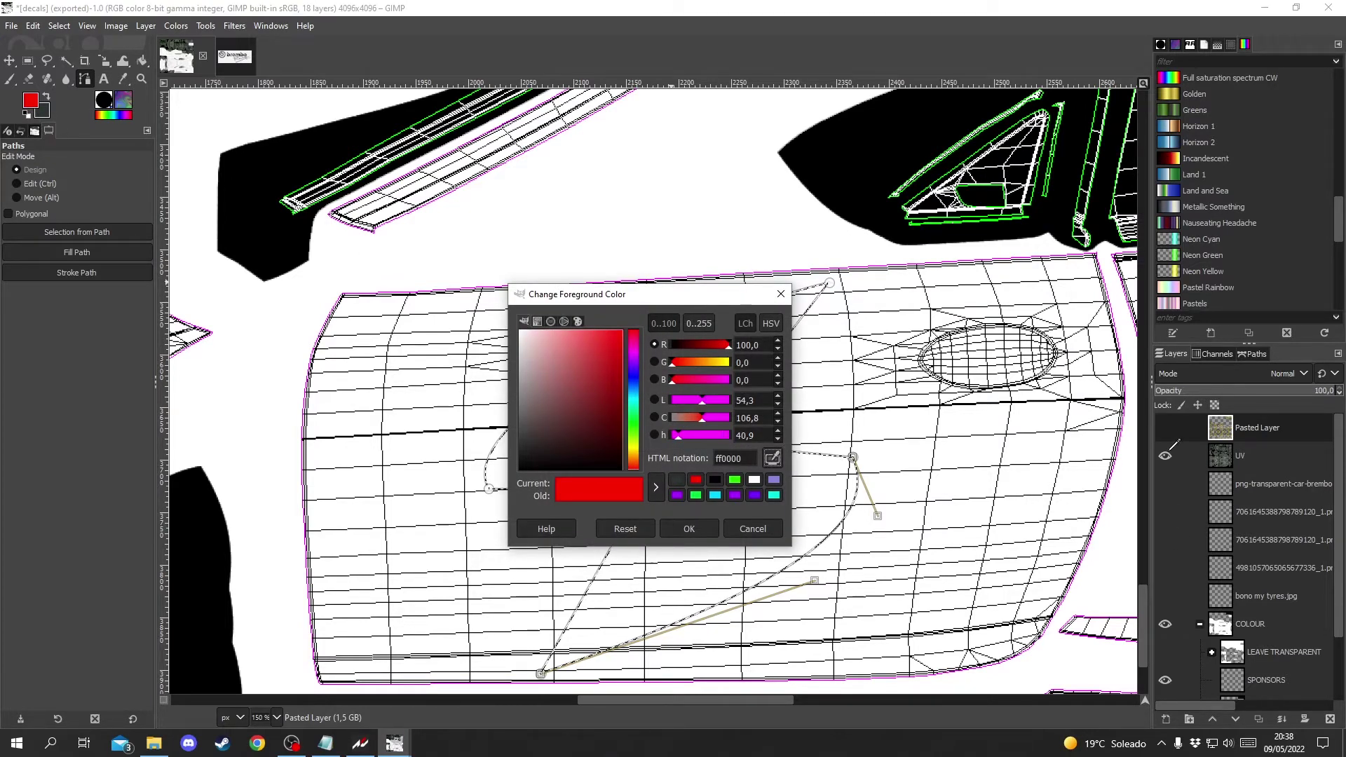
click(1165, 427)
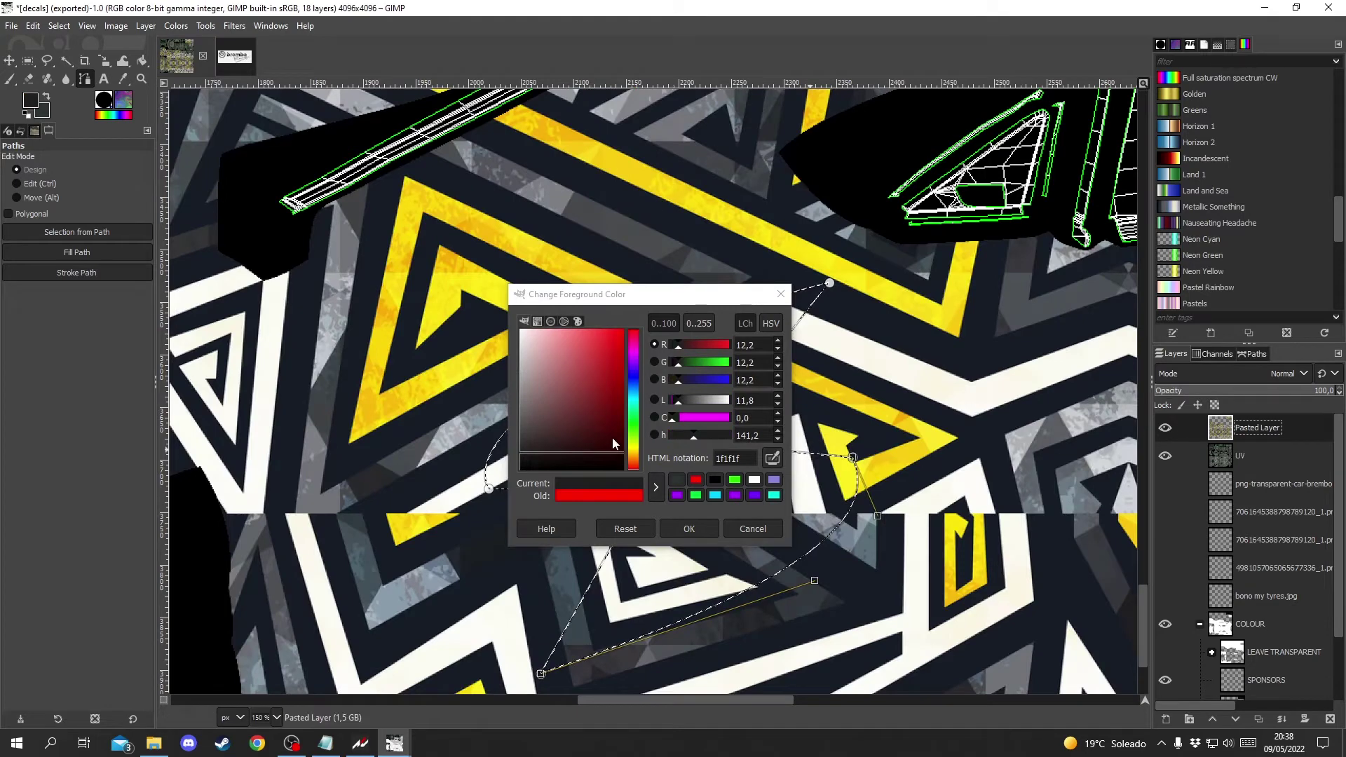
click(773, 460)
click(931, 435)
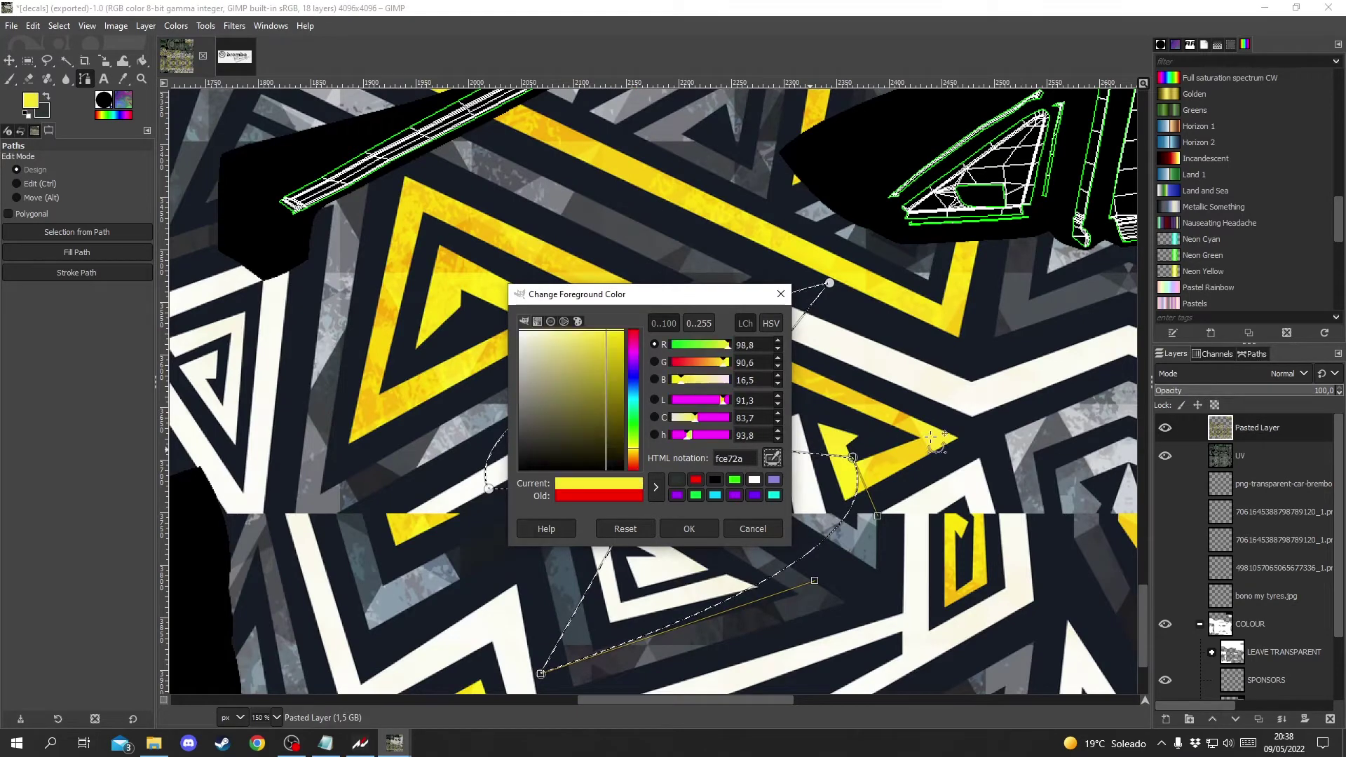
click(689, 529)
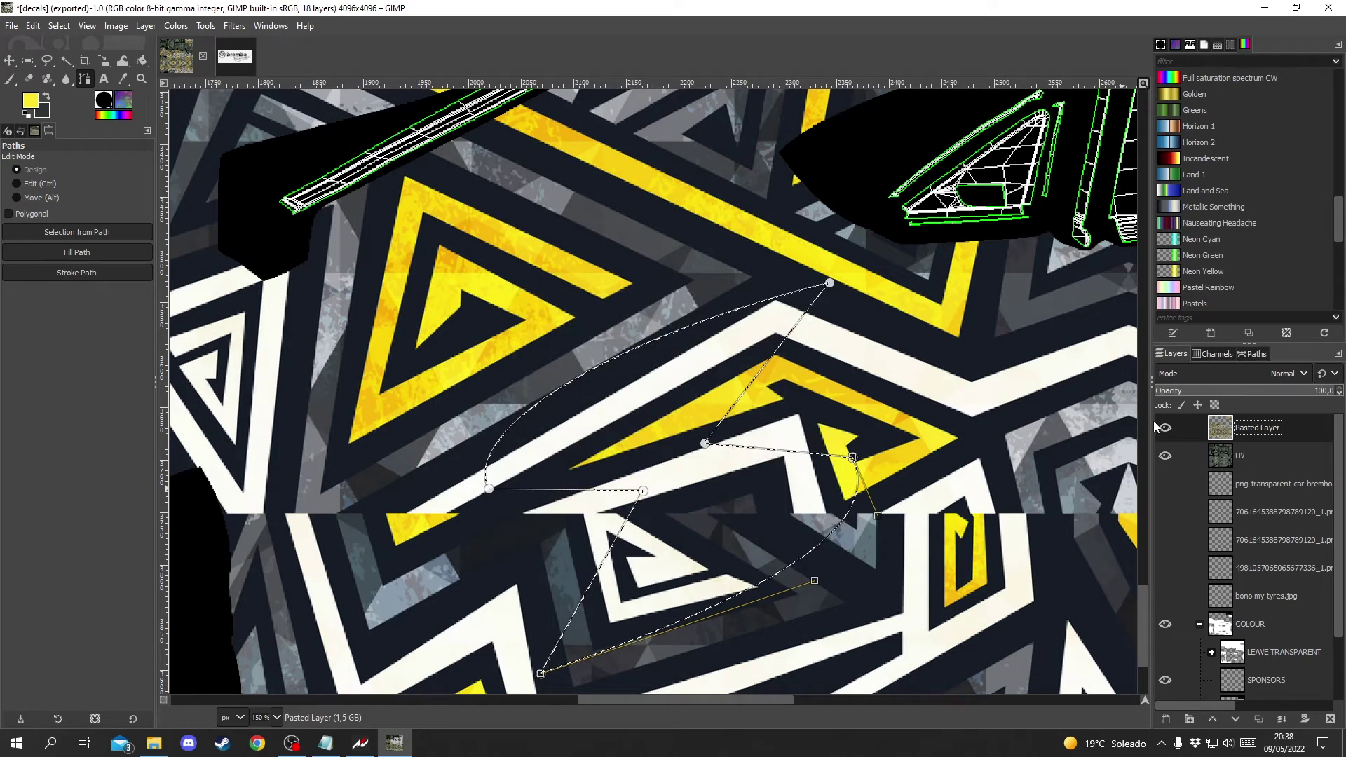
click(1160, 427)
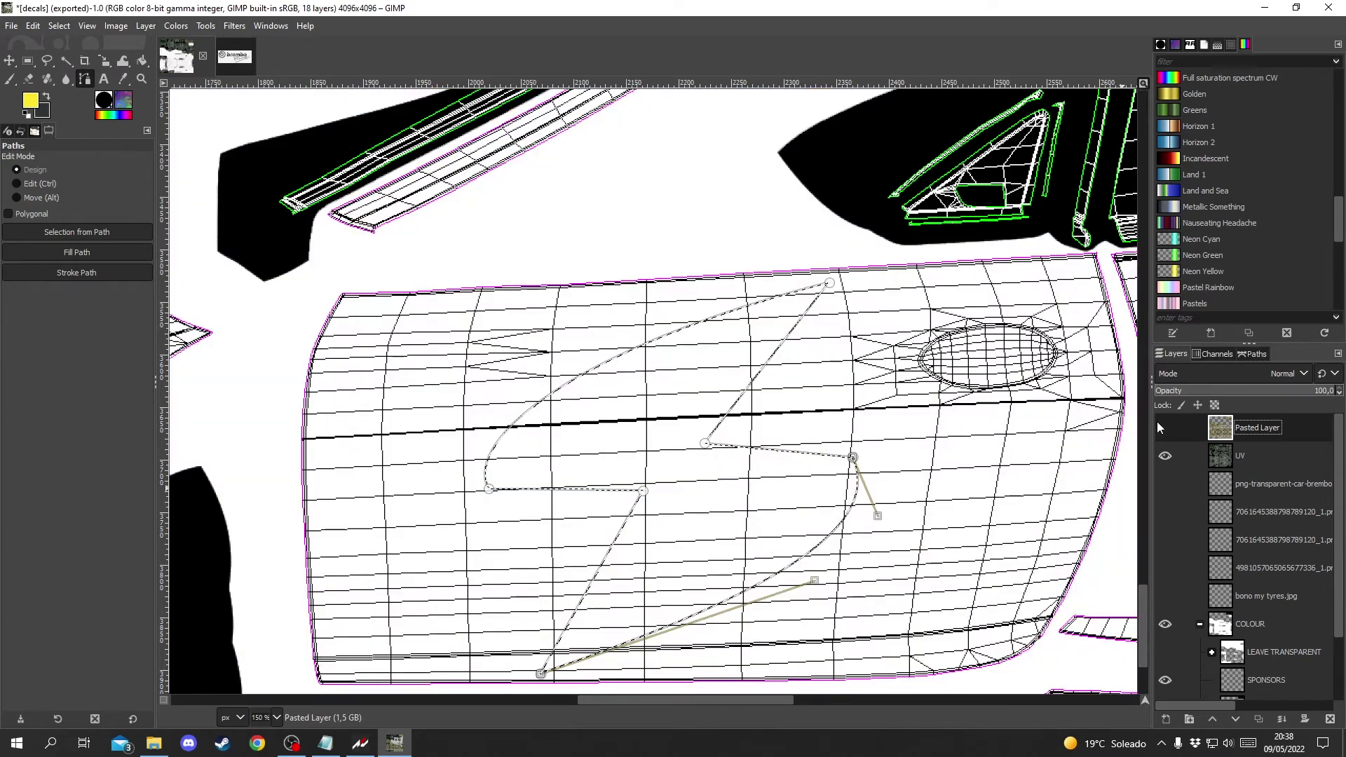
Step: Add a transparent layer named path paint and bucket-fill the lightning bolt selection on it with the yellow foreground colour
right_click(1272, 430)
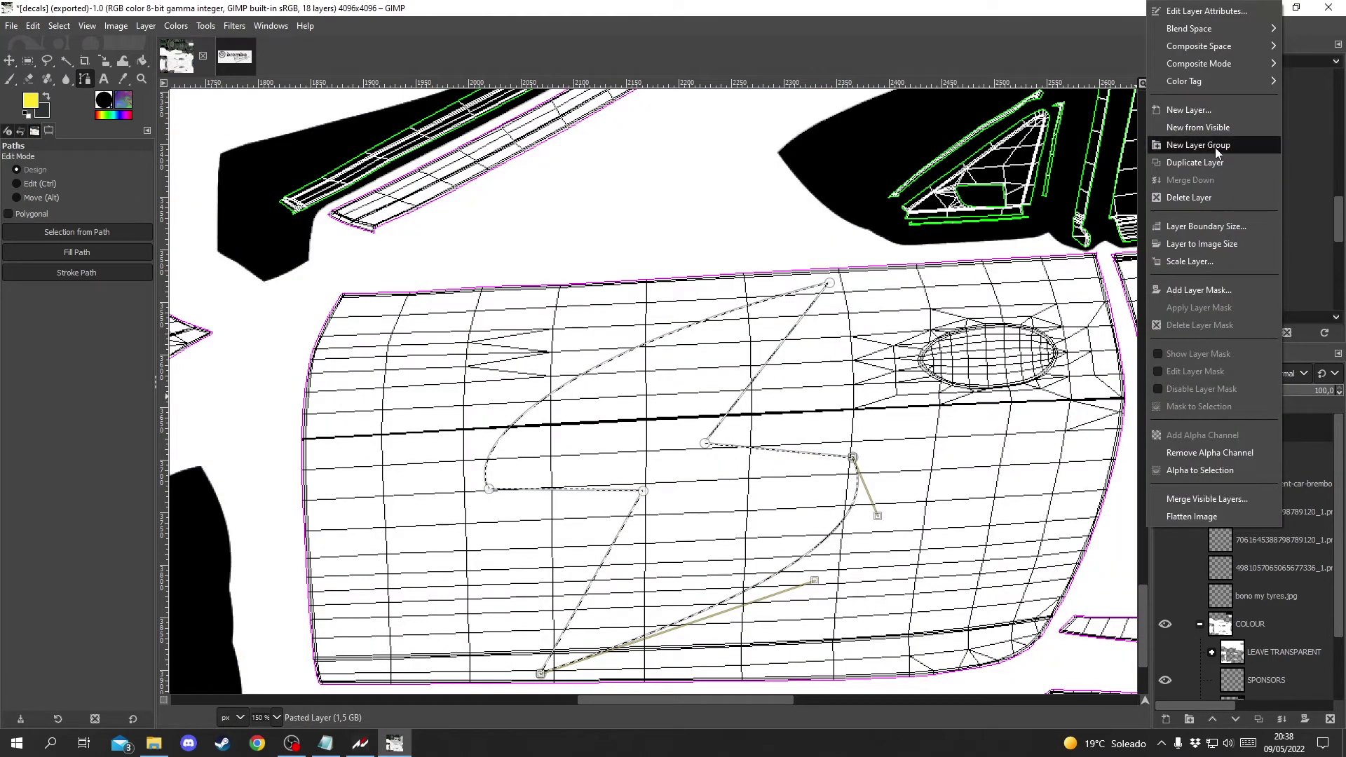
click(1197, 111)
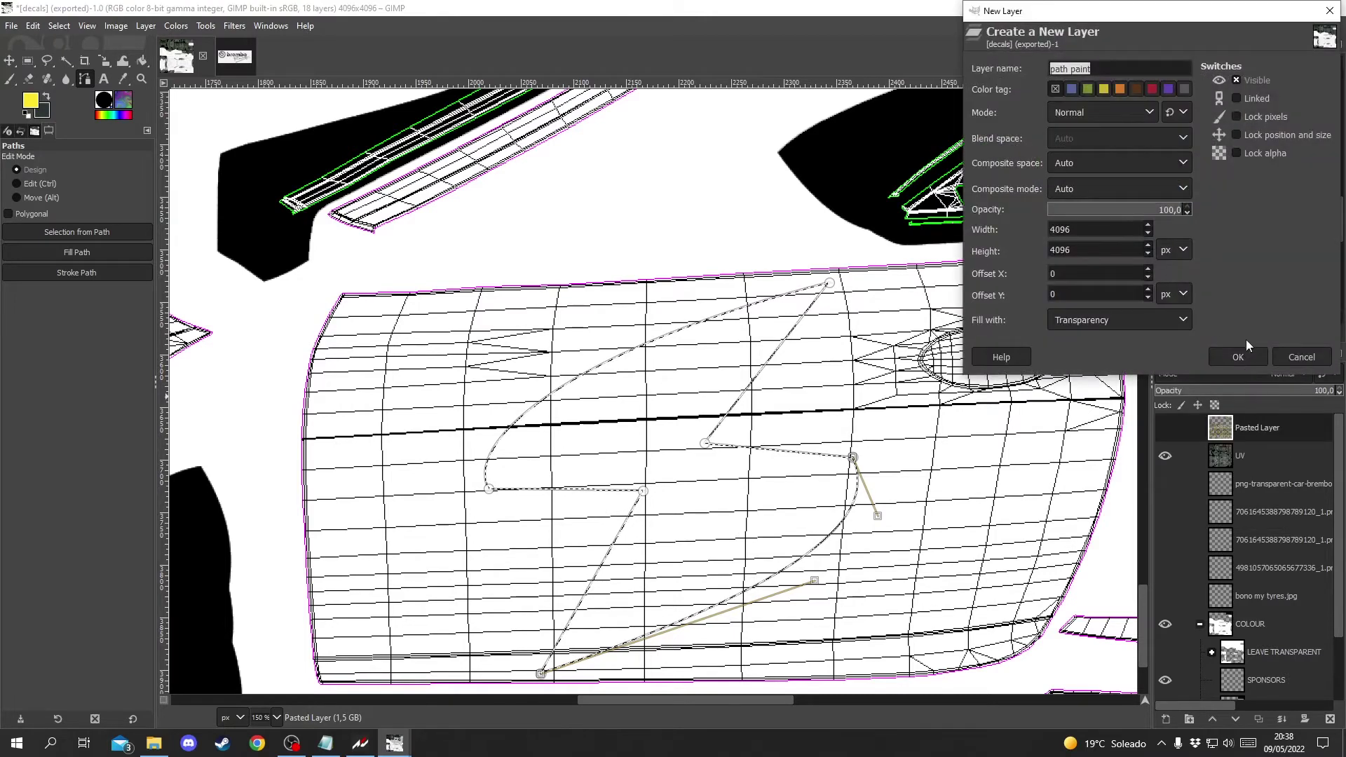
click(1238, 355)
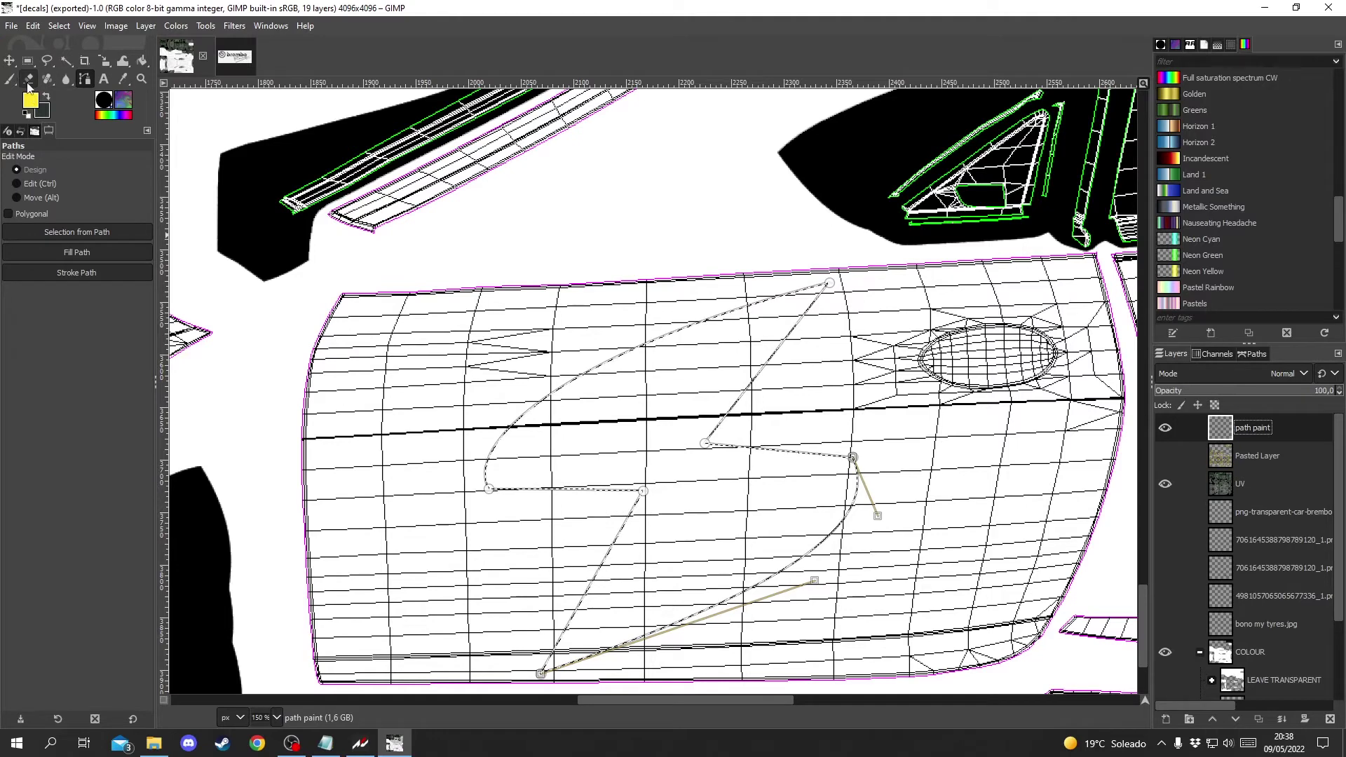
click(142, 60)
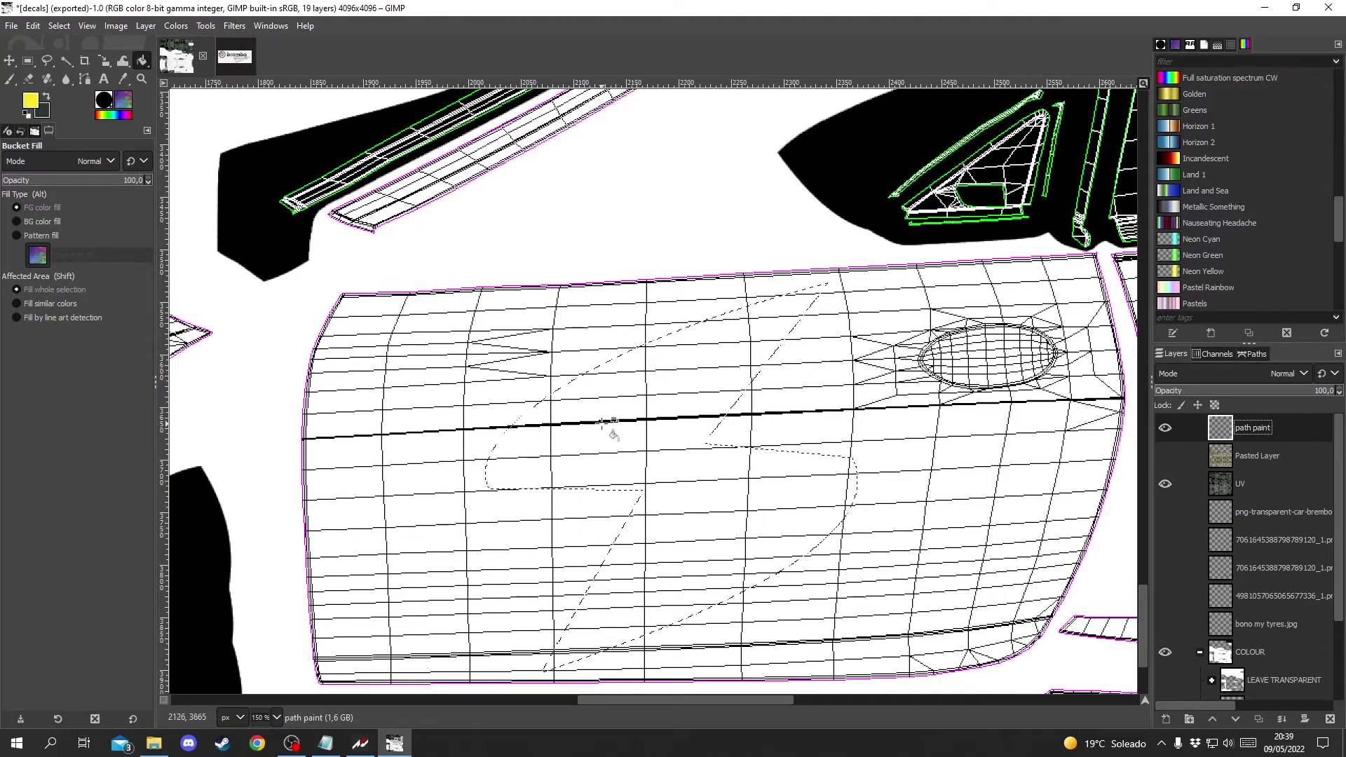
click(611, 419)
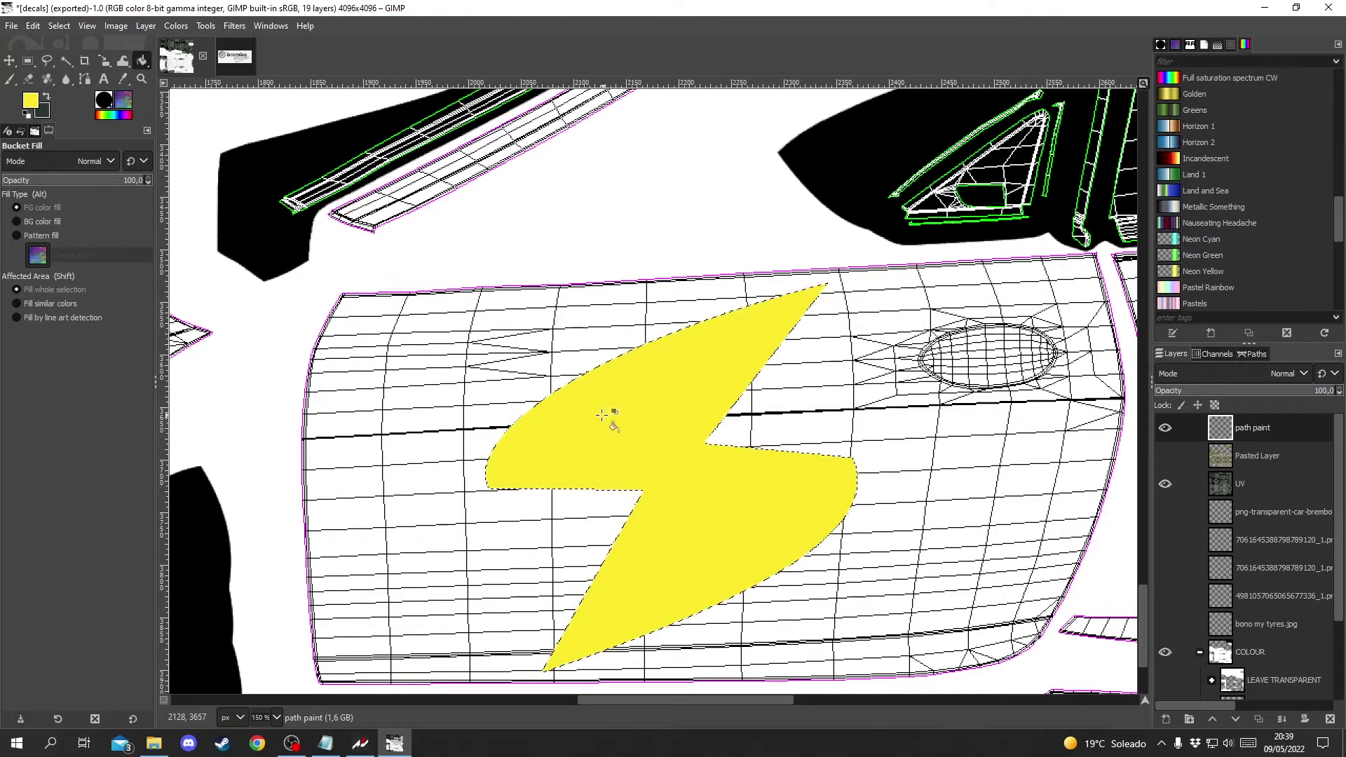
Step: Shrink the lightning bolt selection by 18 px
scroll(609, 417, up, 5)
scroll(435, 375, up, 5)
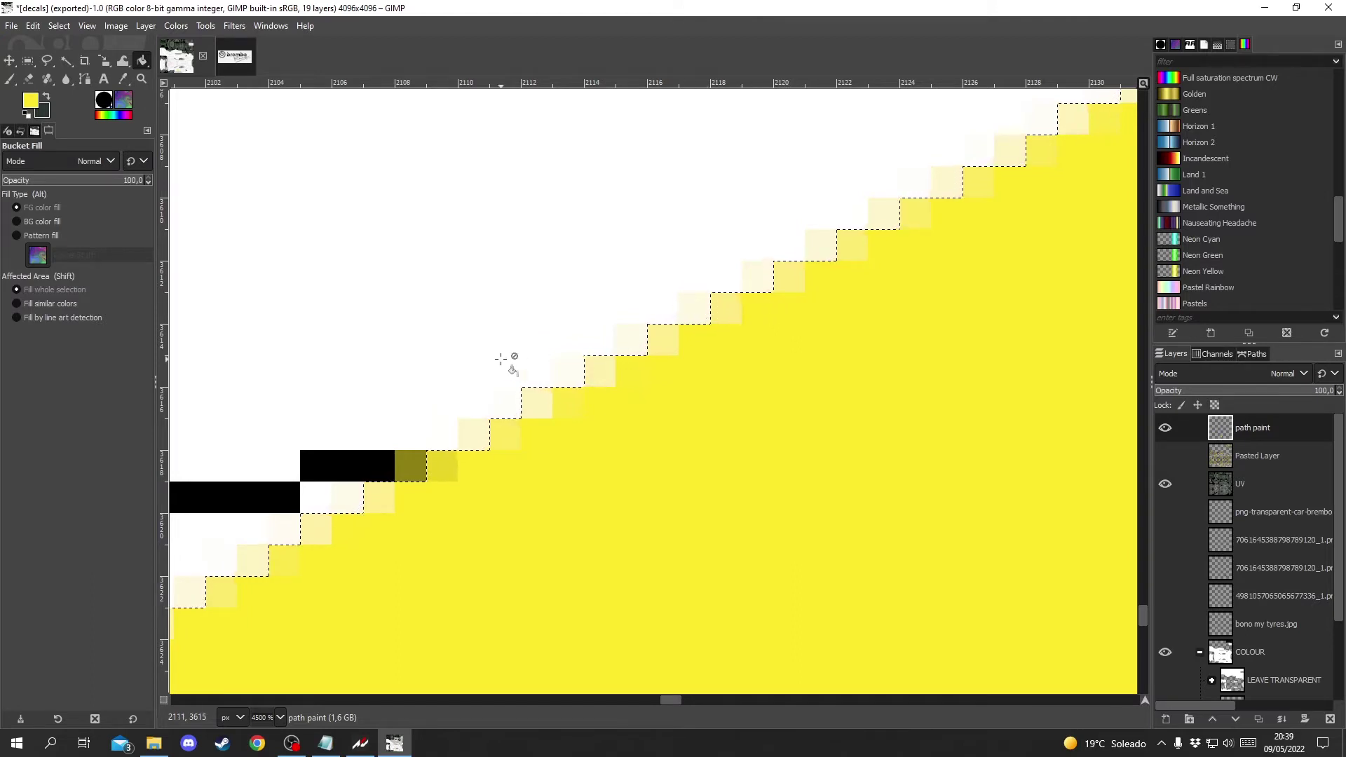
ctrl+scroll(706, 364, down, 8)
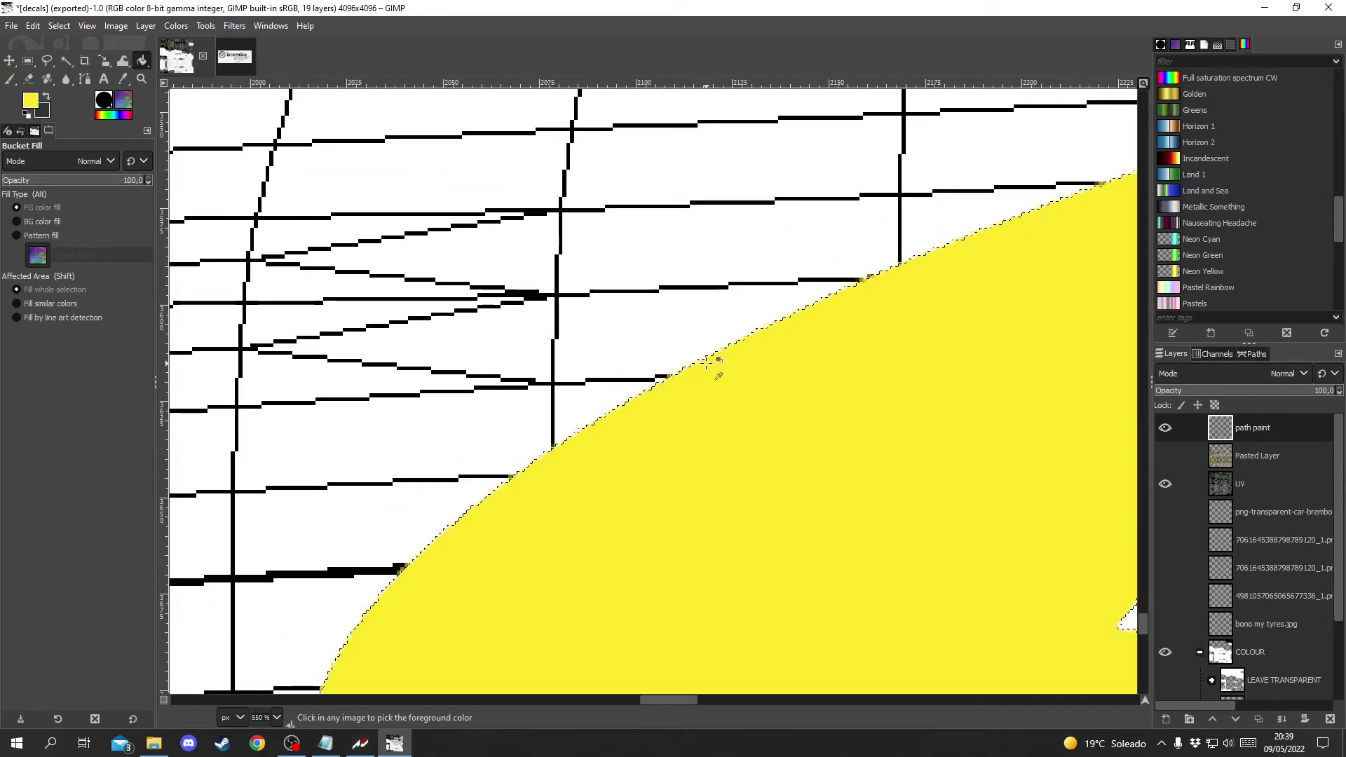
ctrl+scroll(676, 694, down, 3)
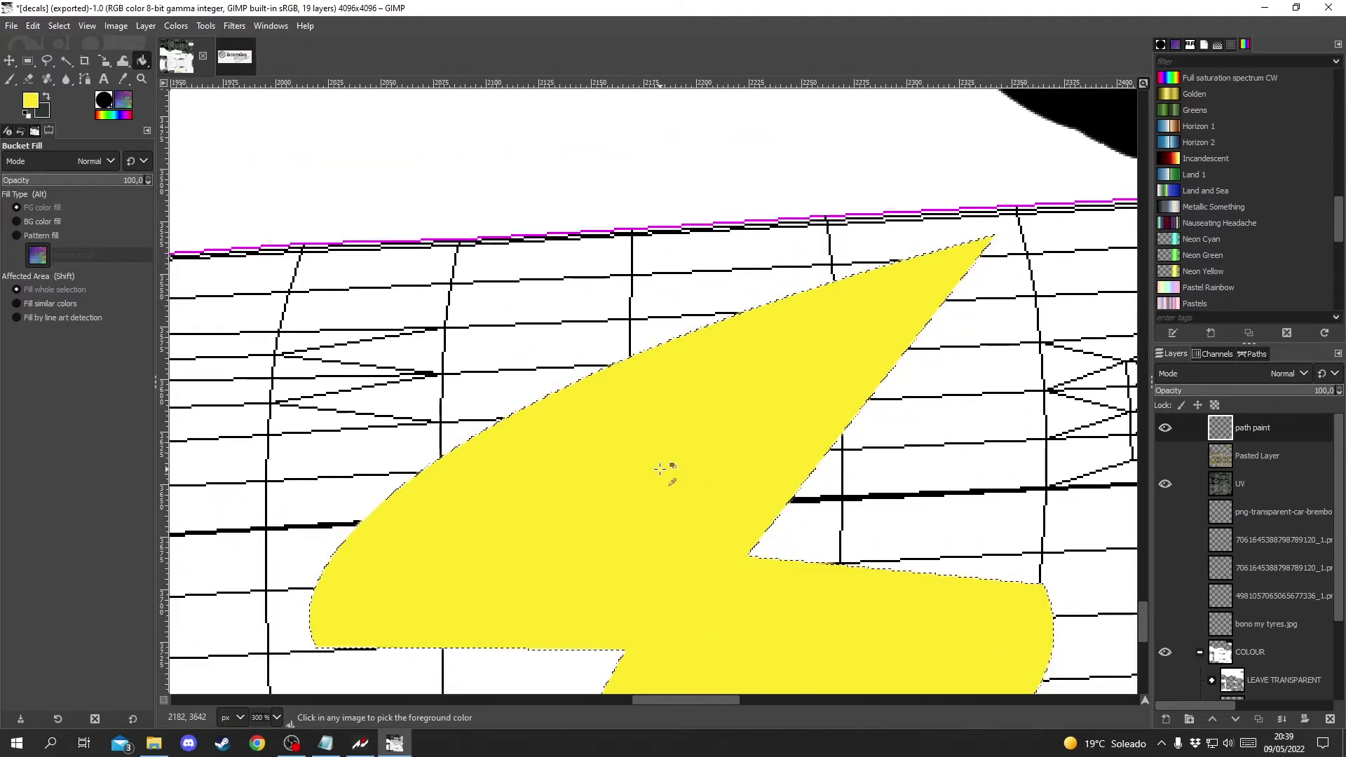
click(59, 25)
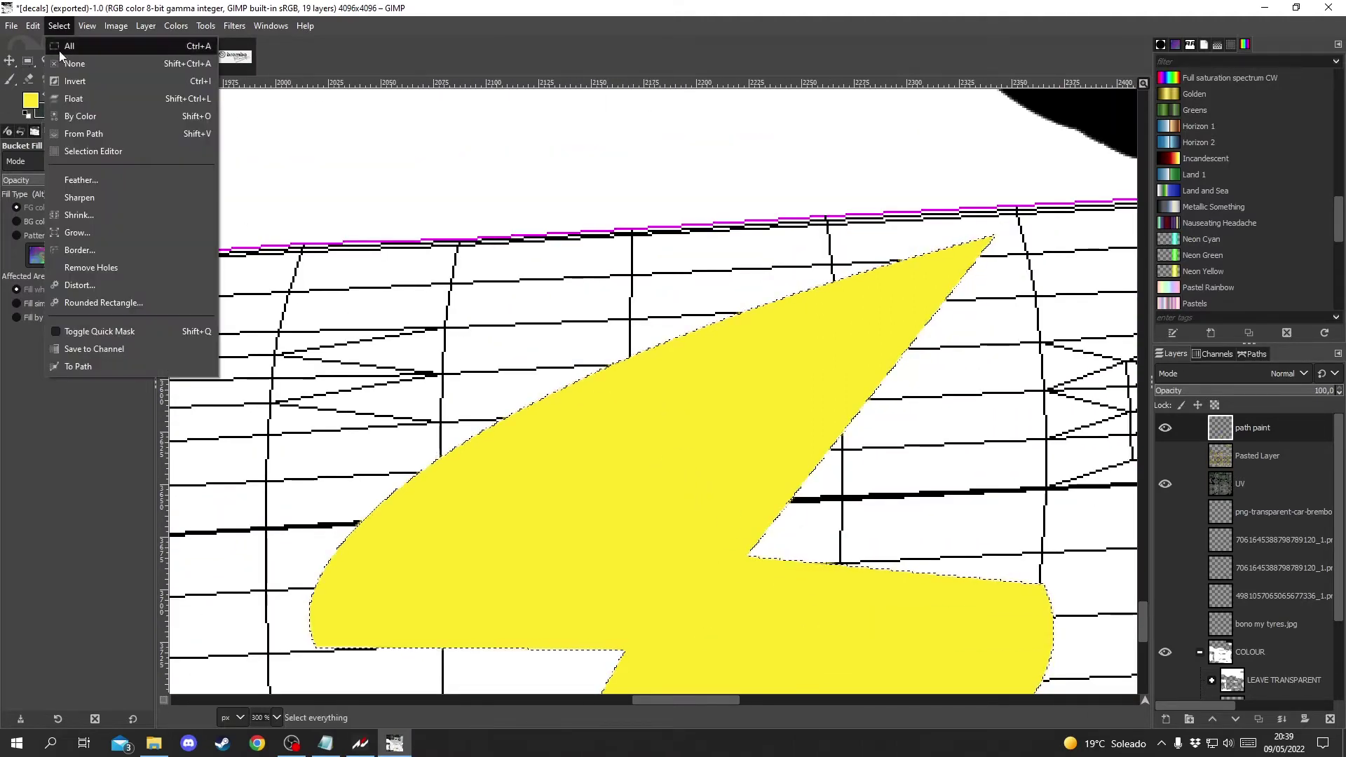
click(79, 215)
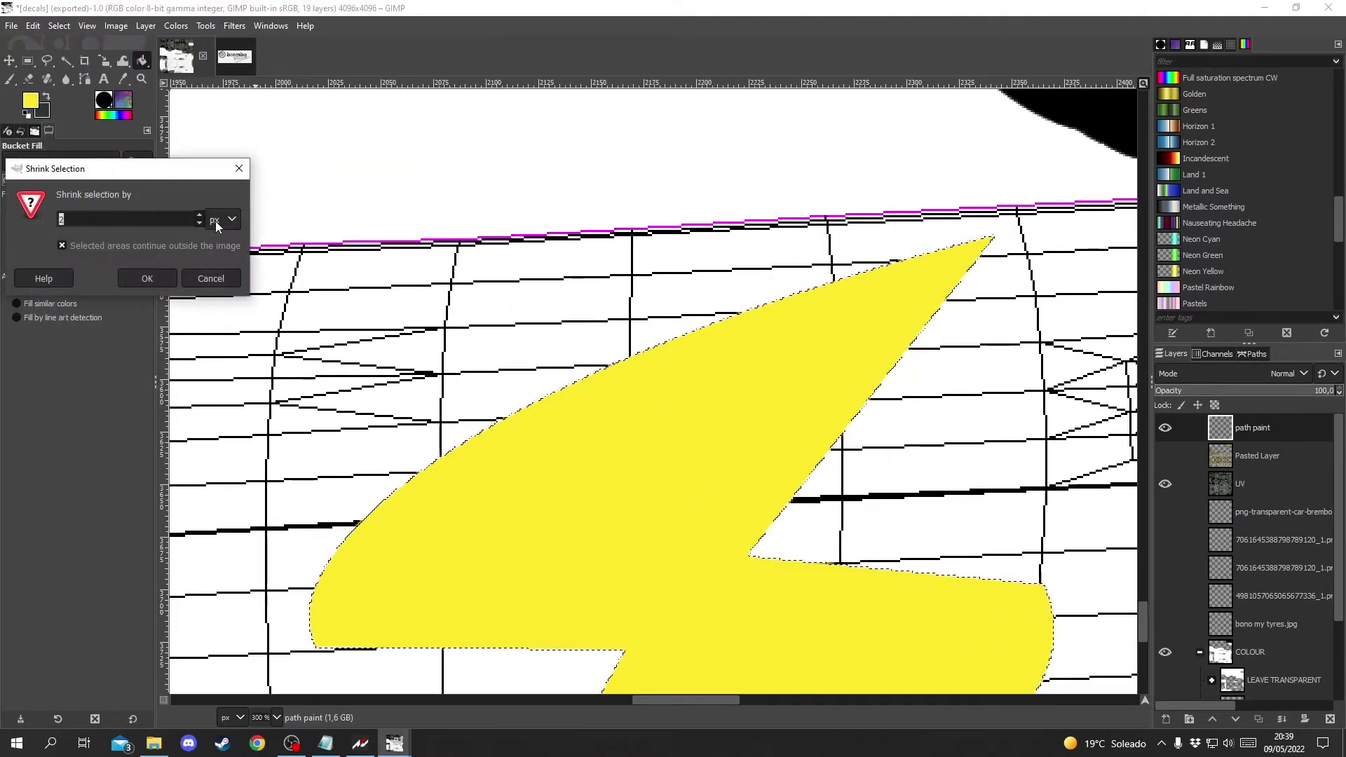
text(18)
click(153, 281)
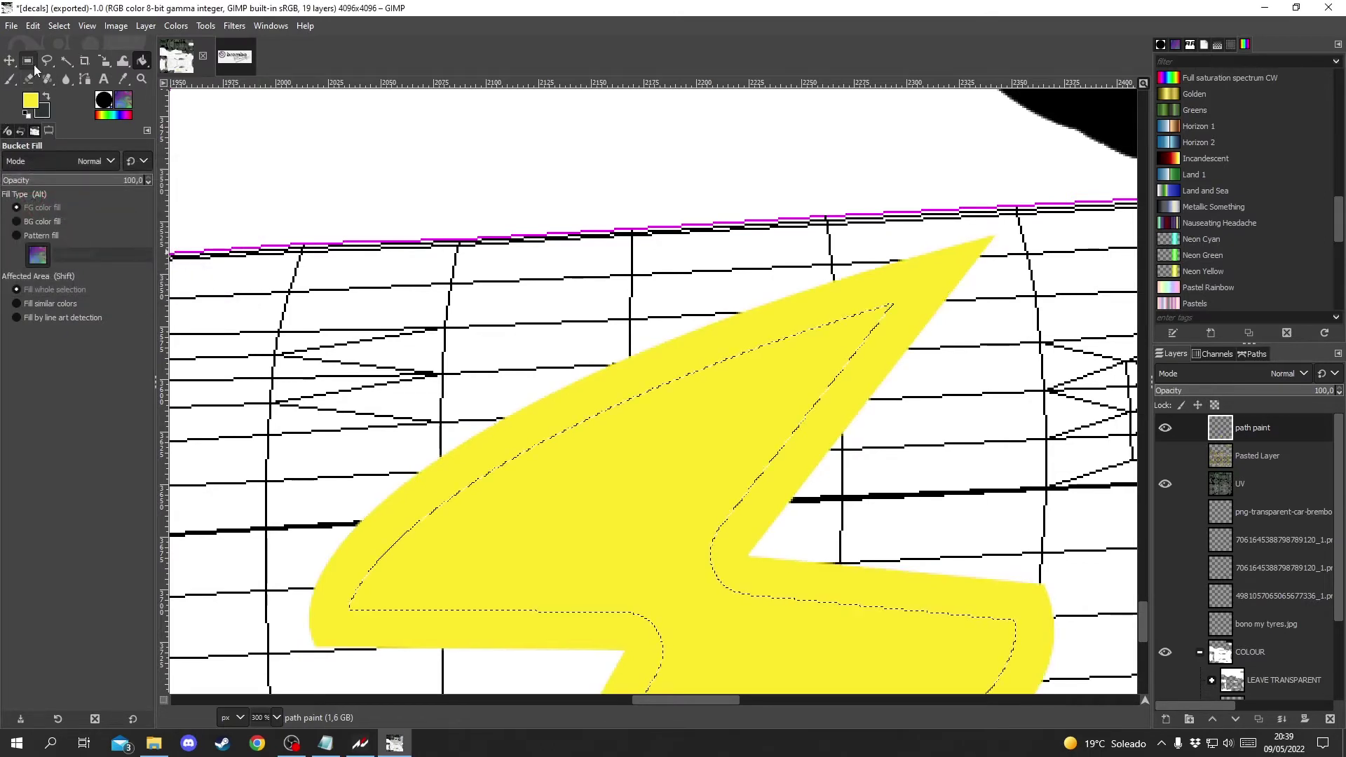
Step: Swap the foreground and background colours, and change the new foreground colour to a bright turquoise green
click(47, 96)
click(31, 100)
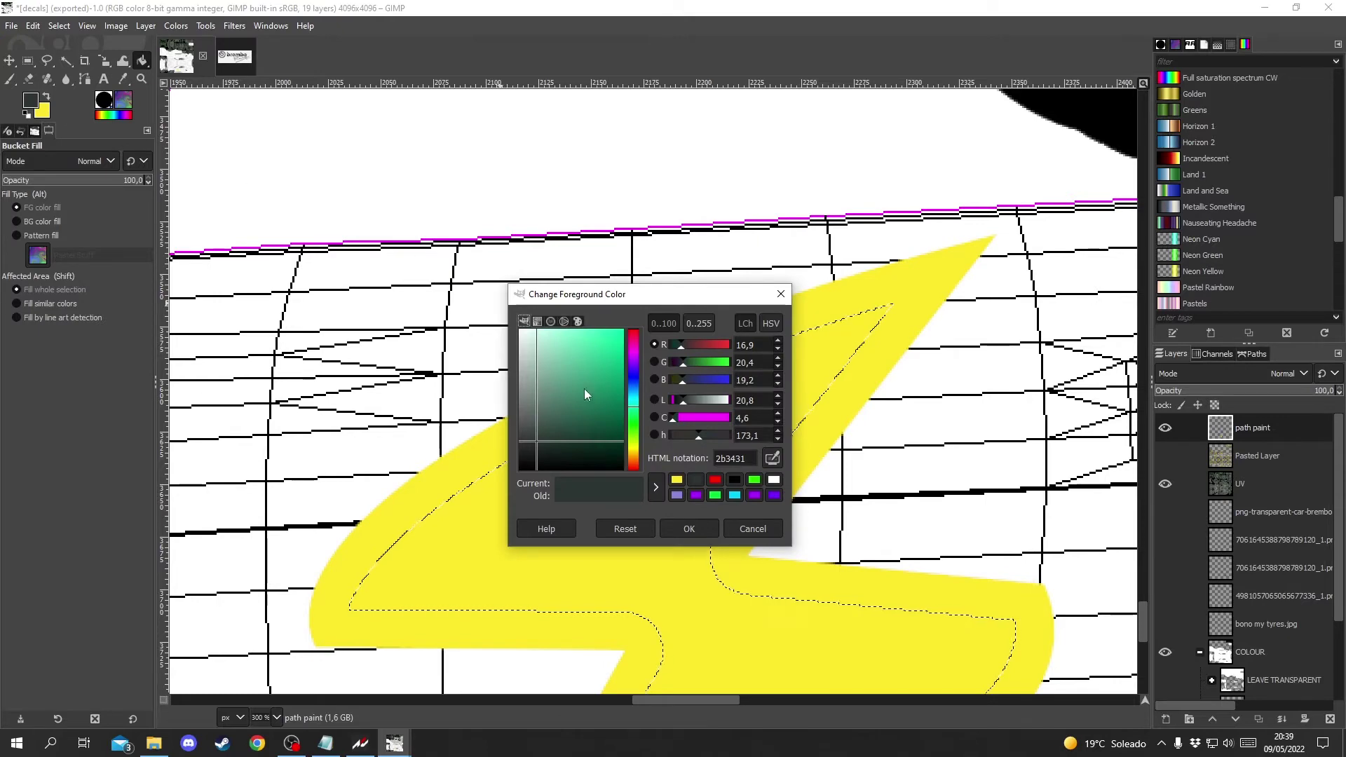
click(613, 337)
click(688, 528)
Step: Try filling the shrunken bolt selection with turquoise green, examine its edge pixels, and undo the fill
click(607, 525)
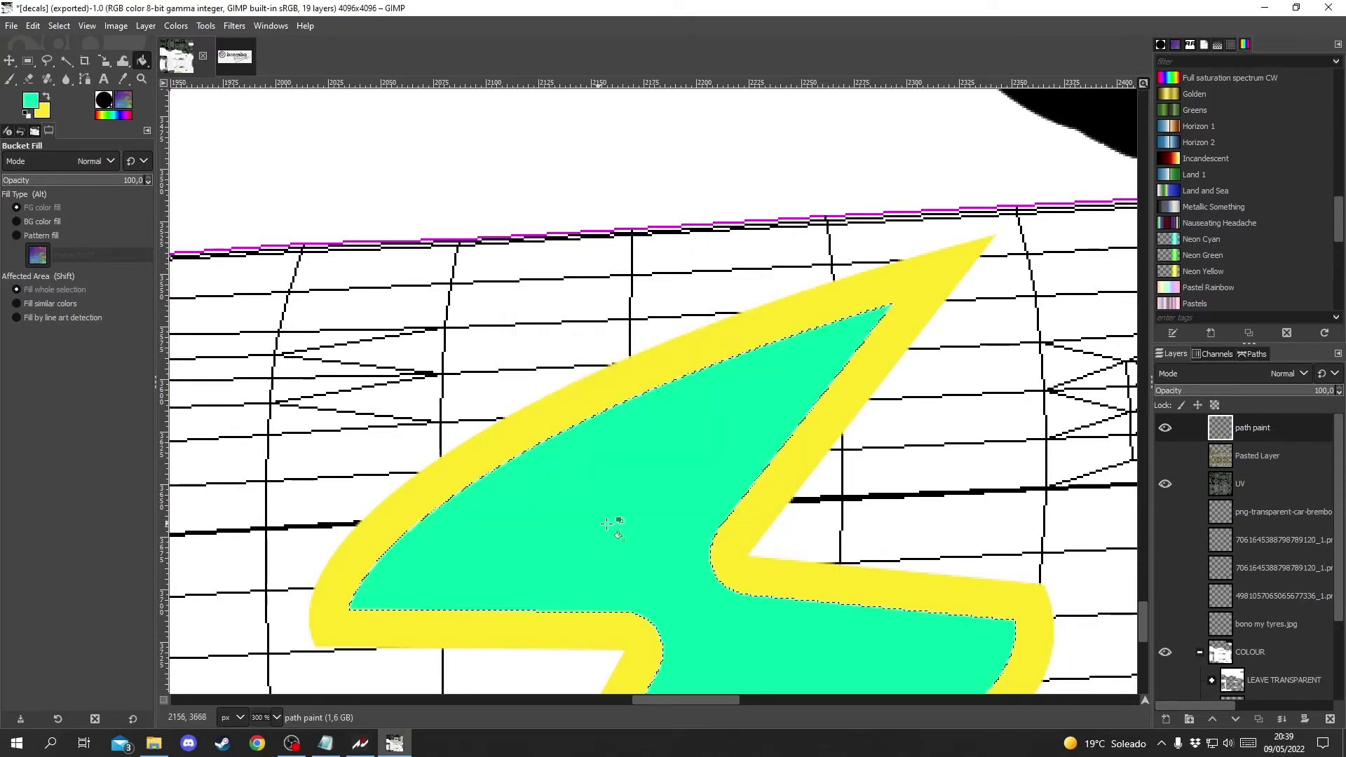
scroll(621, 393, up, 8)
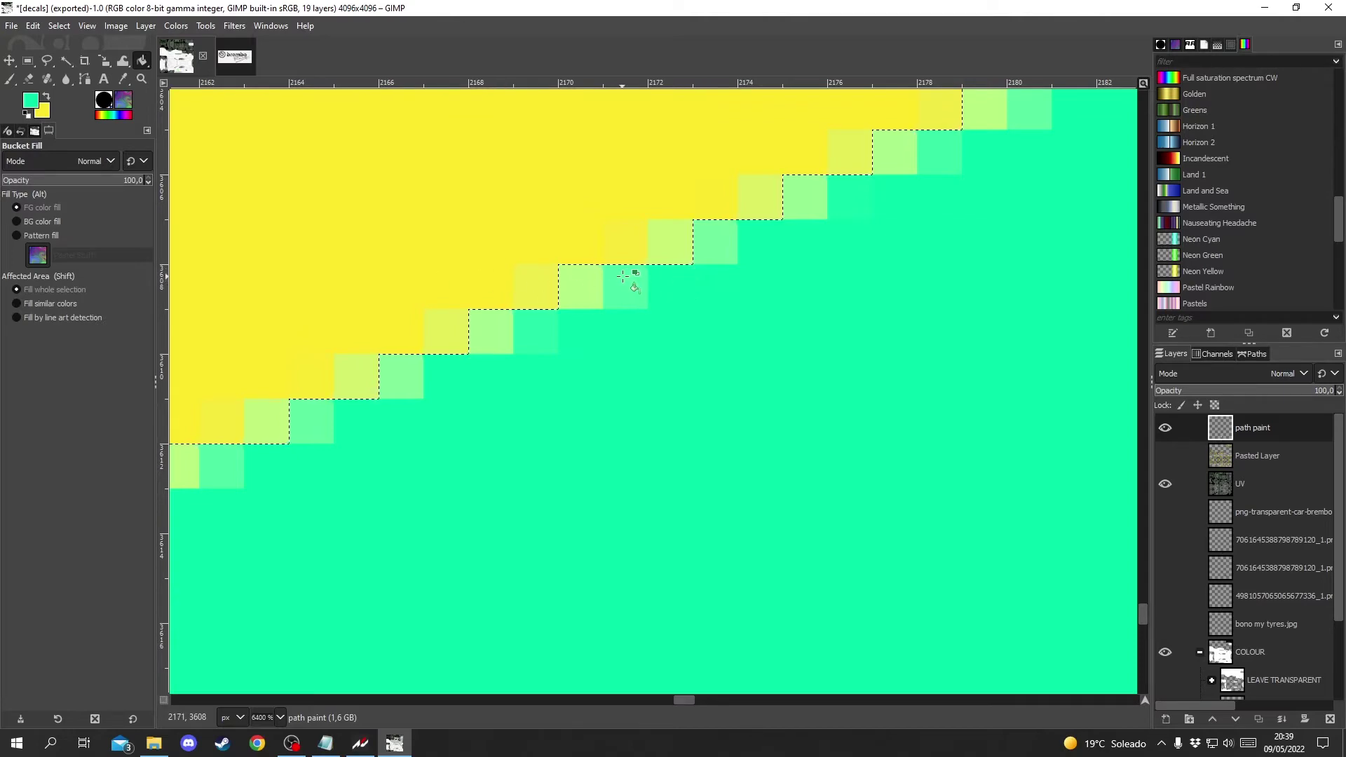
scroll(622, 276, down, 7)
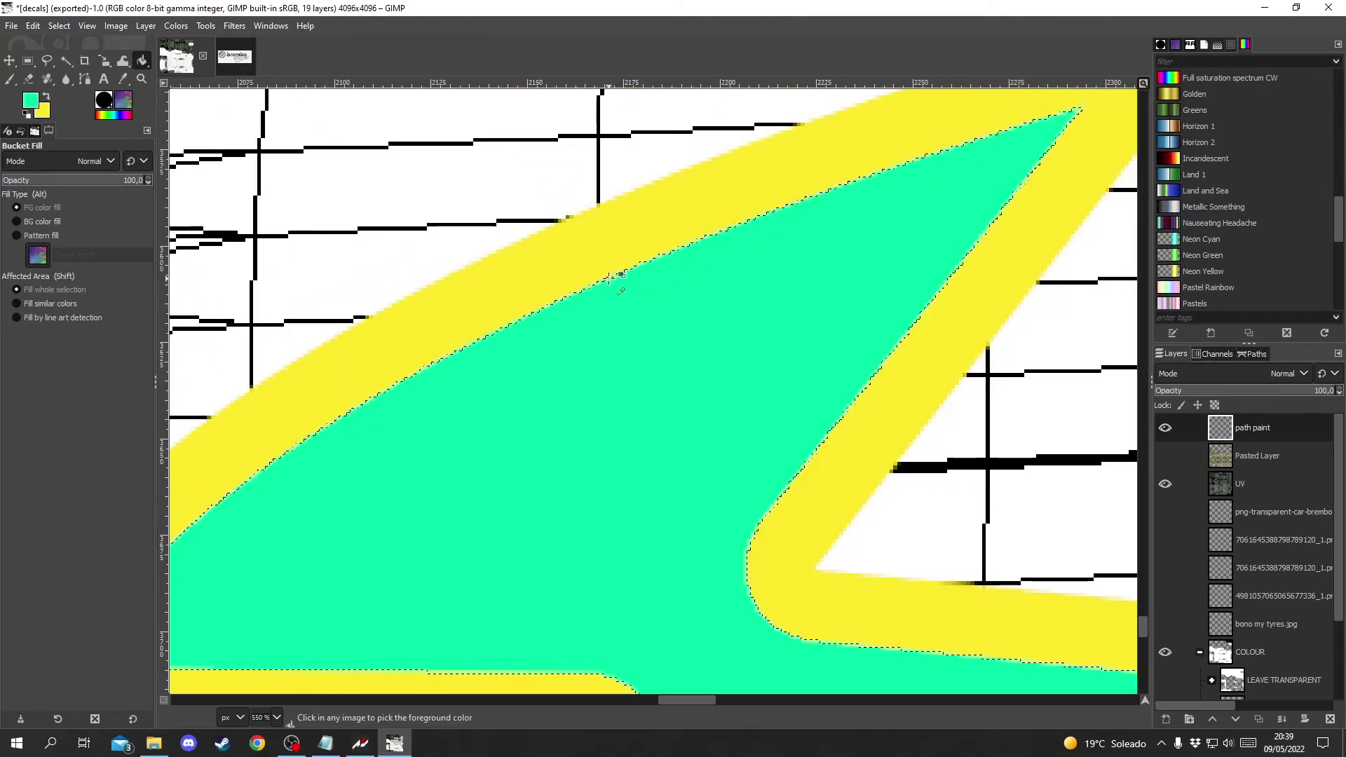
scroll(609, 278, down, 4)
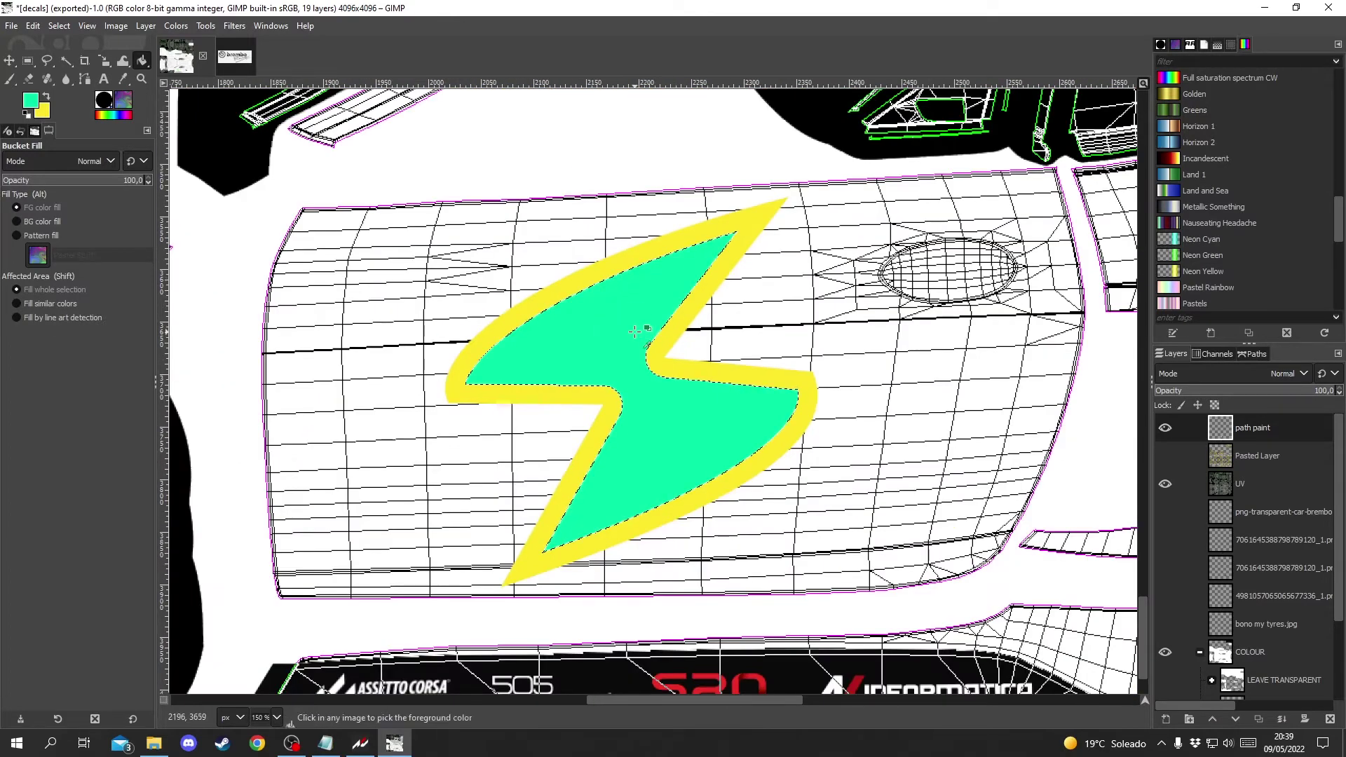
key(ctrl+z)
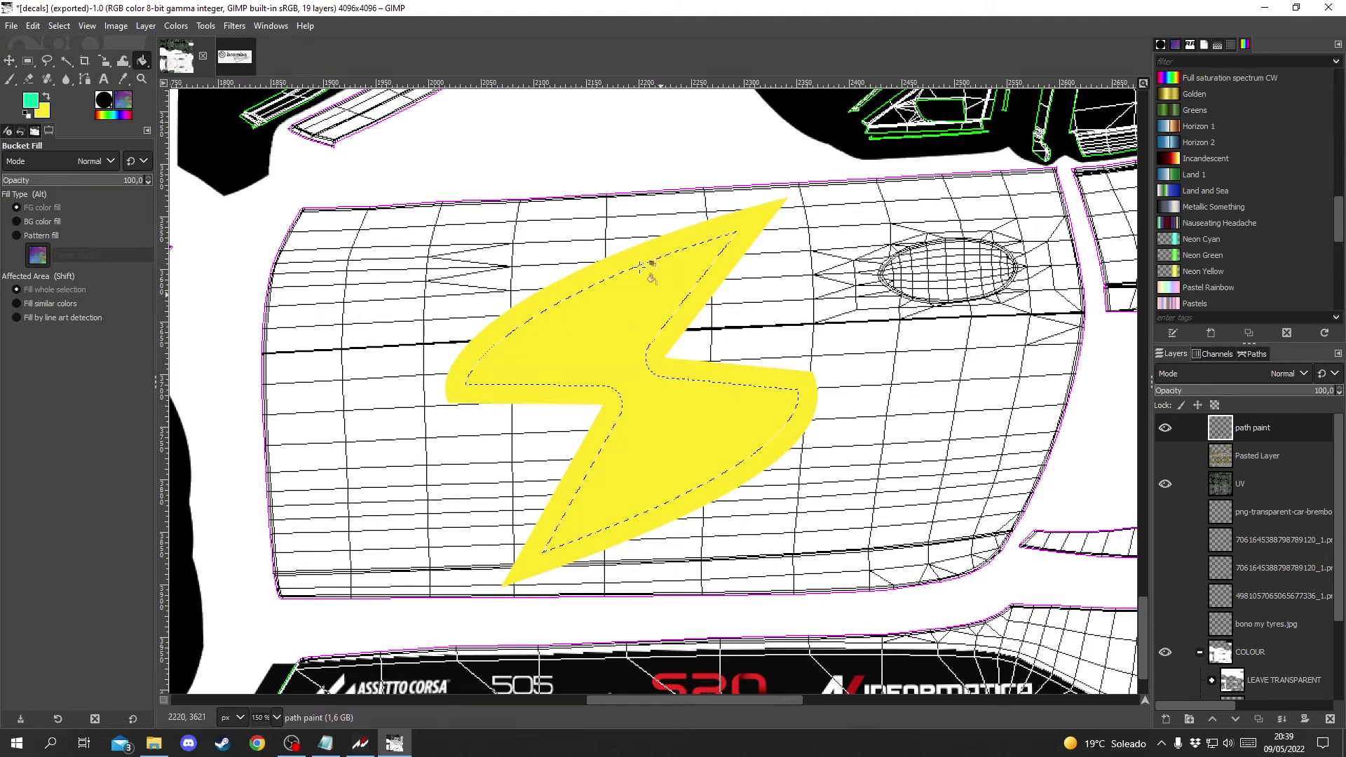
Step: Clear the selection, reselect the yellow bolt with Fuzzy Select, and shrink the new selection inward
key(ctrl+shift)
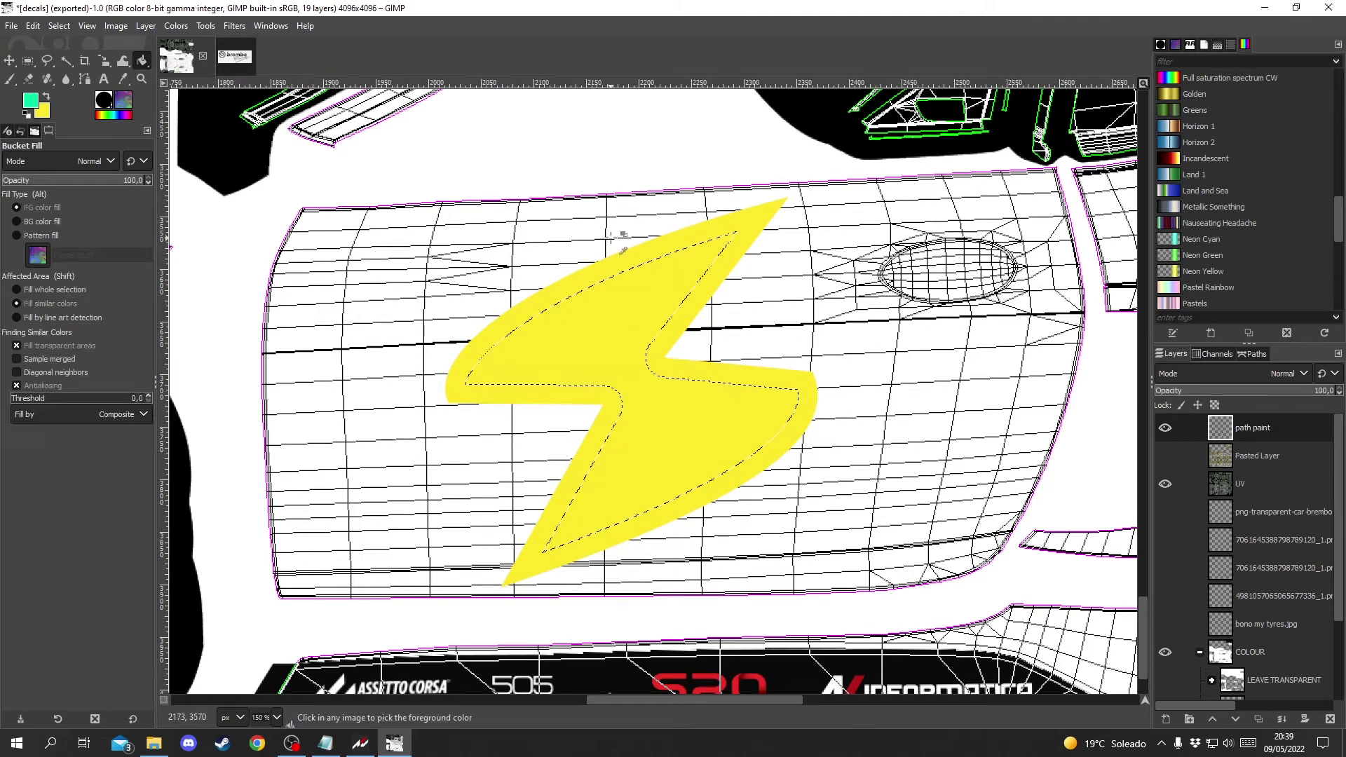
click(71, 62)
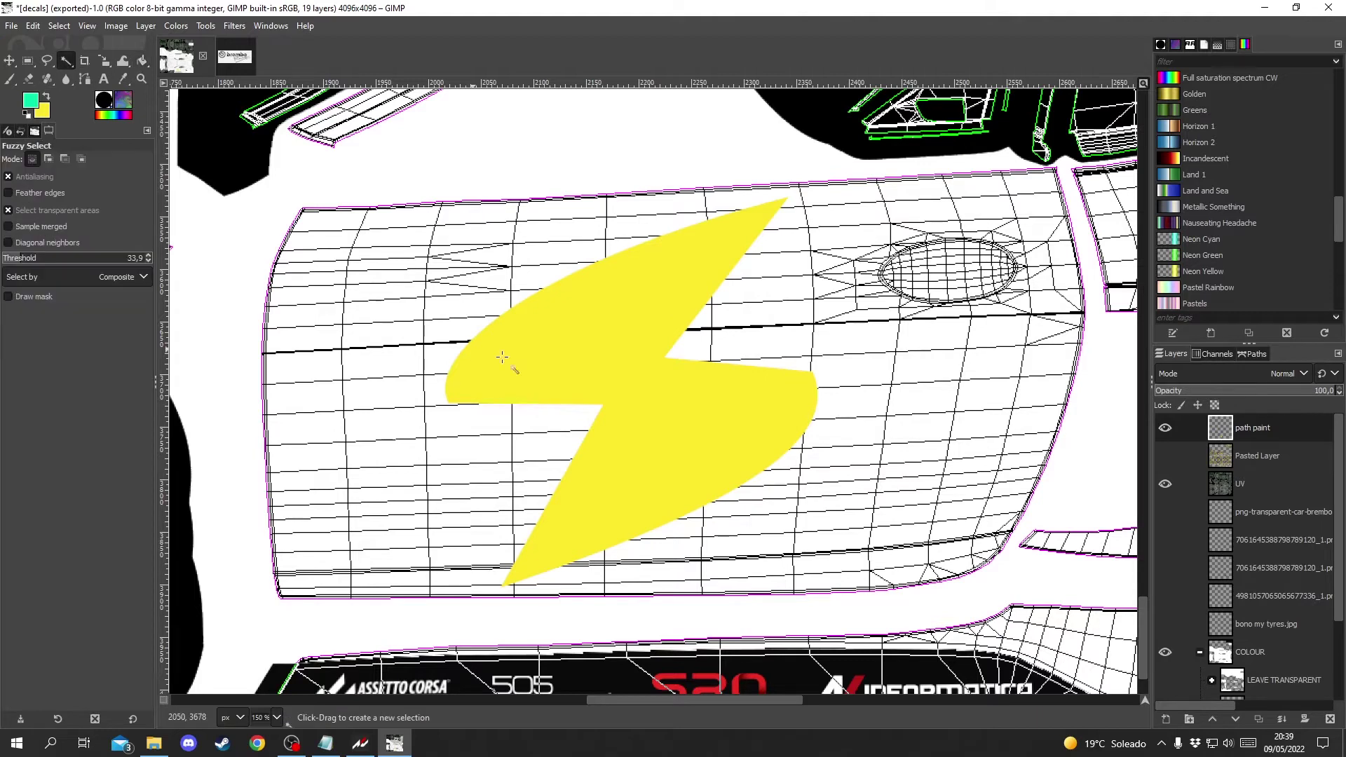
click(544, 339)
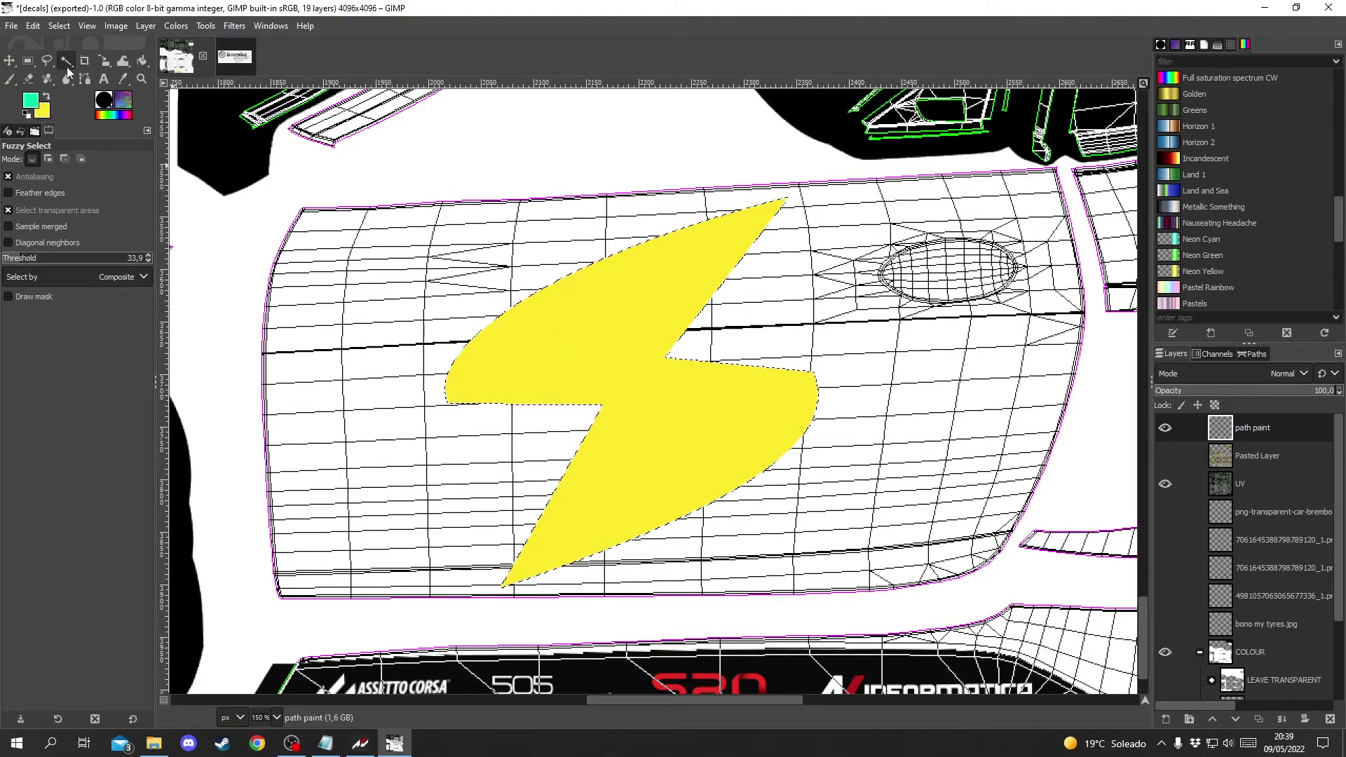
click(67, 64)
click(56, 26)
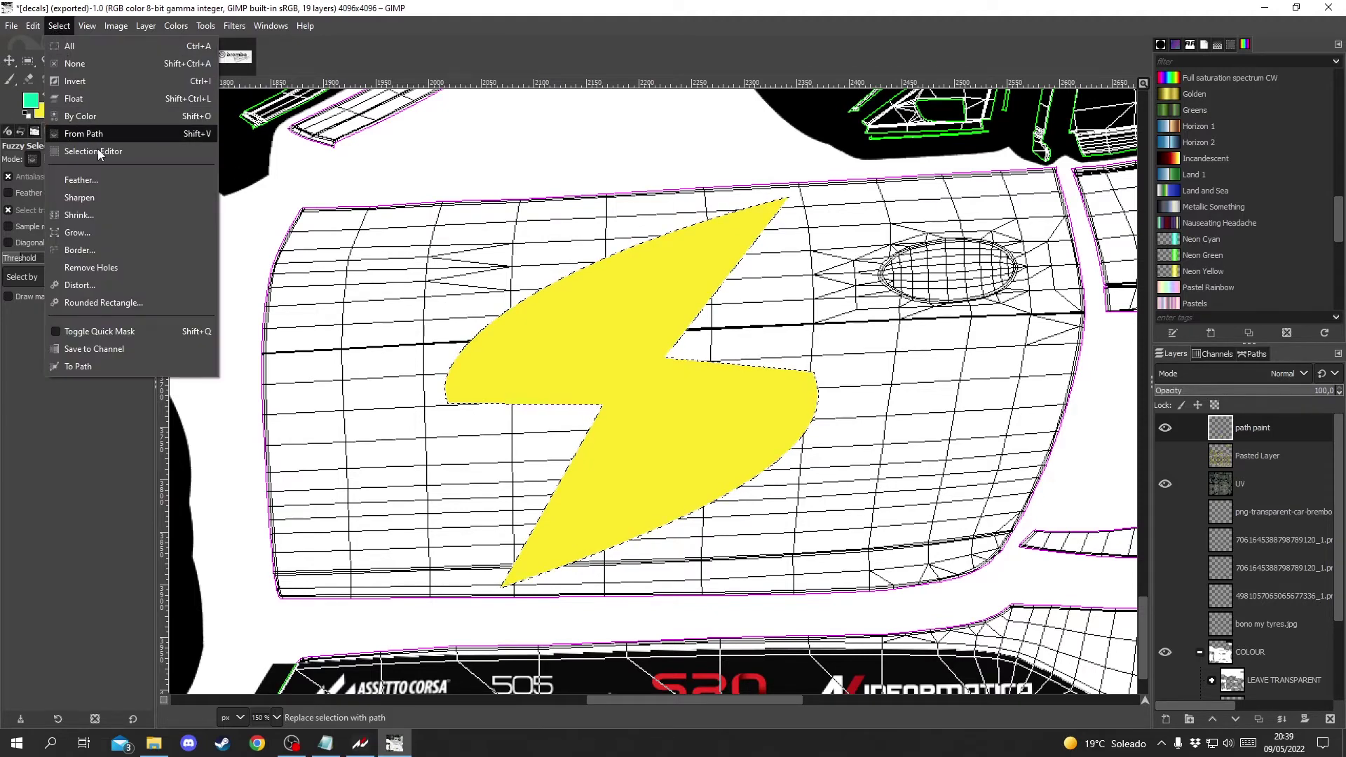
click(107, 206)
click(148, 270)
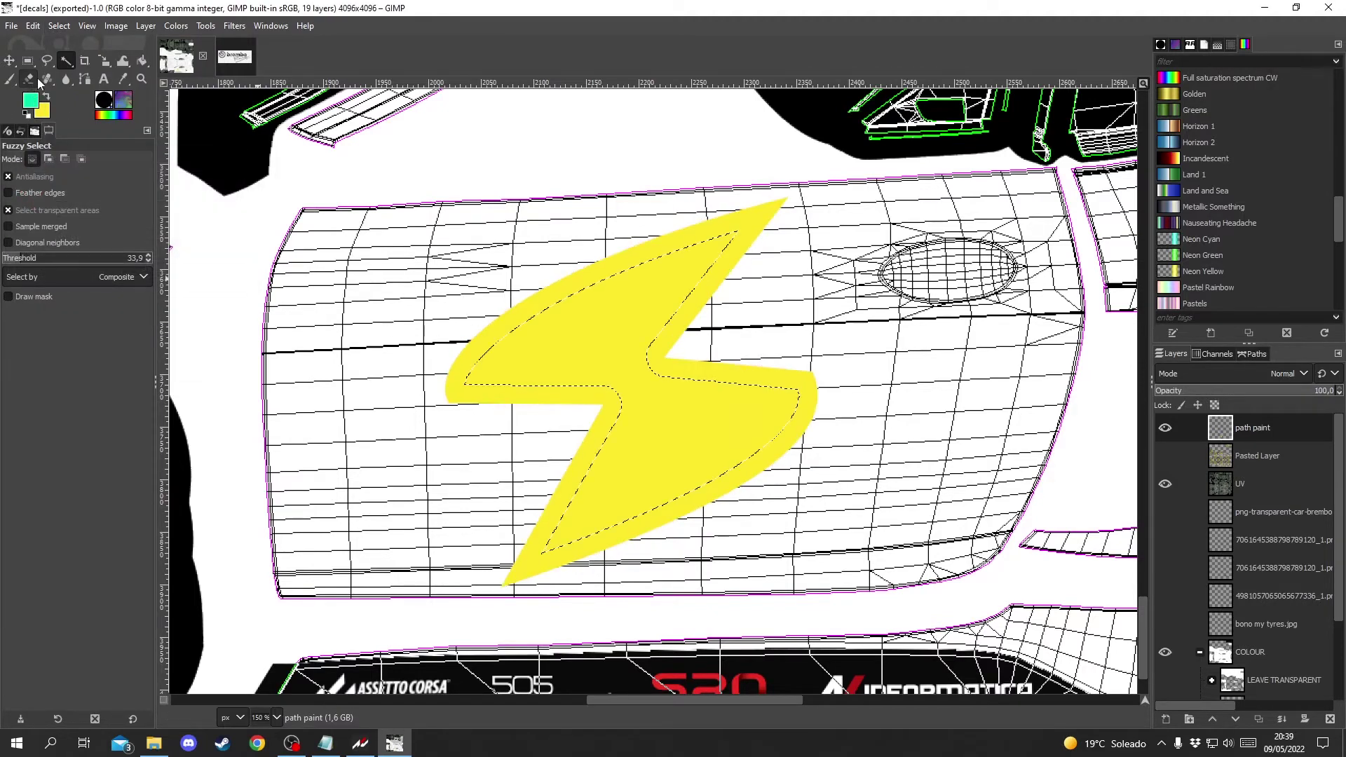
Step: Fill the shrunken bolt selection with turquoise green and compare its edge pixels with those of the bolt's outer yellow edge
click(142, 60)
click(526, 340)
ctrl+scroll(525, 339, up, 5)
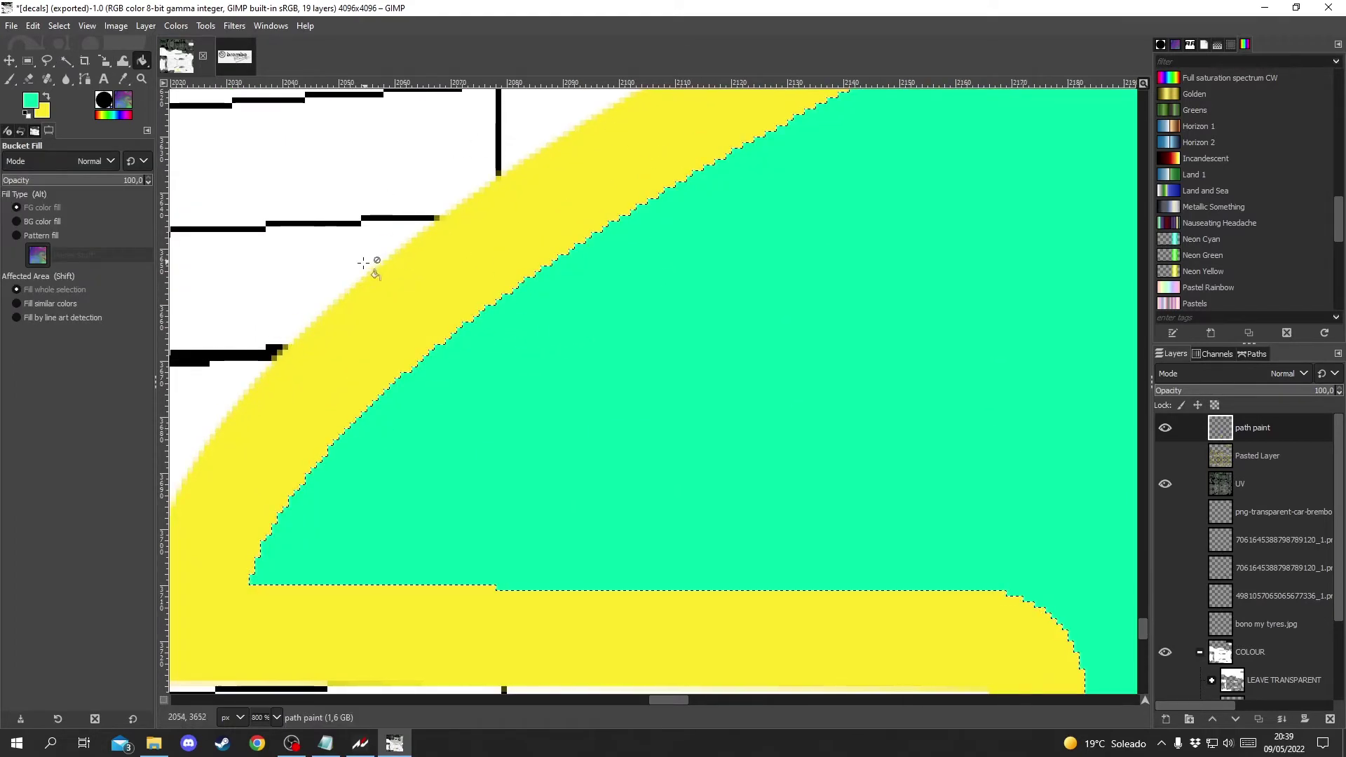
ctrl+scroll(333, 301, up, 3)
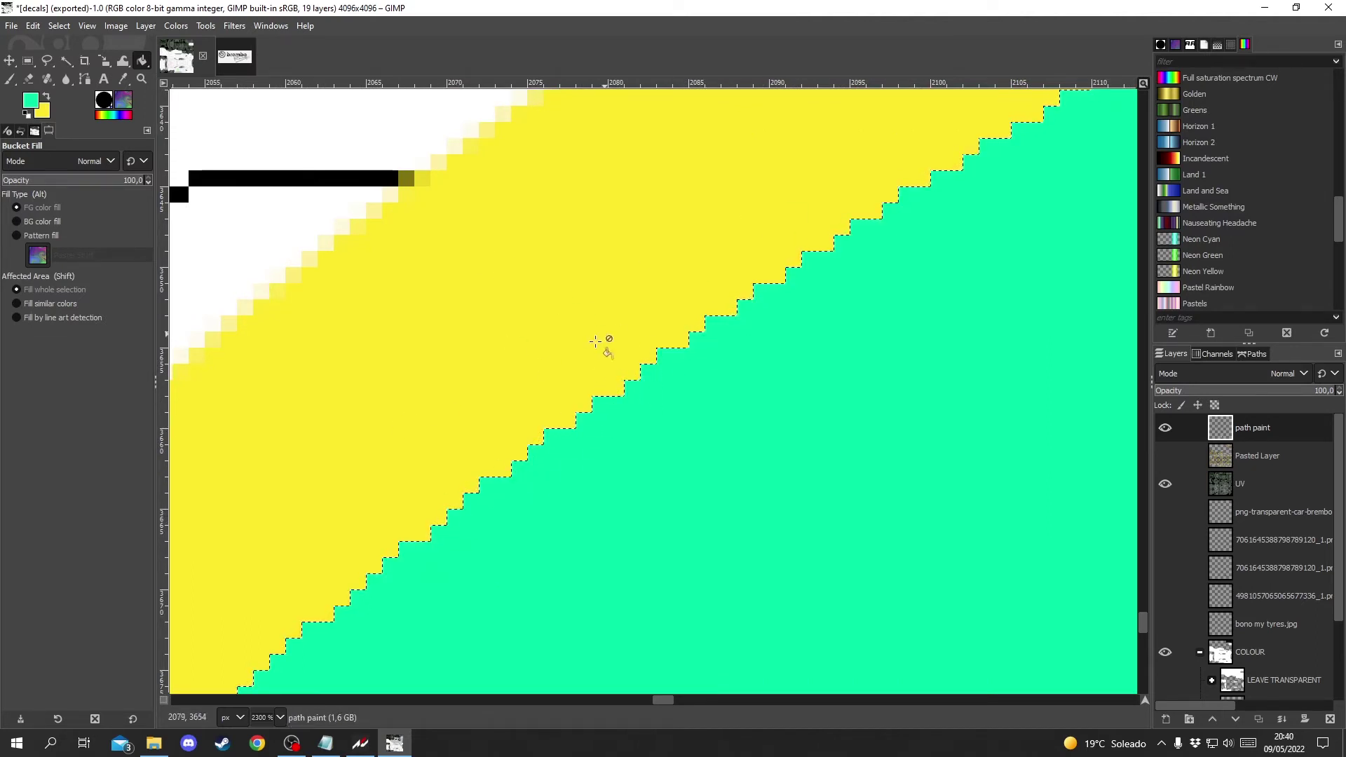
ctrl+scroll(394, 224, down, 1)
ctrl+scroll(395, 225, up, 2)
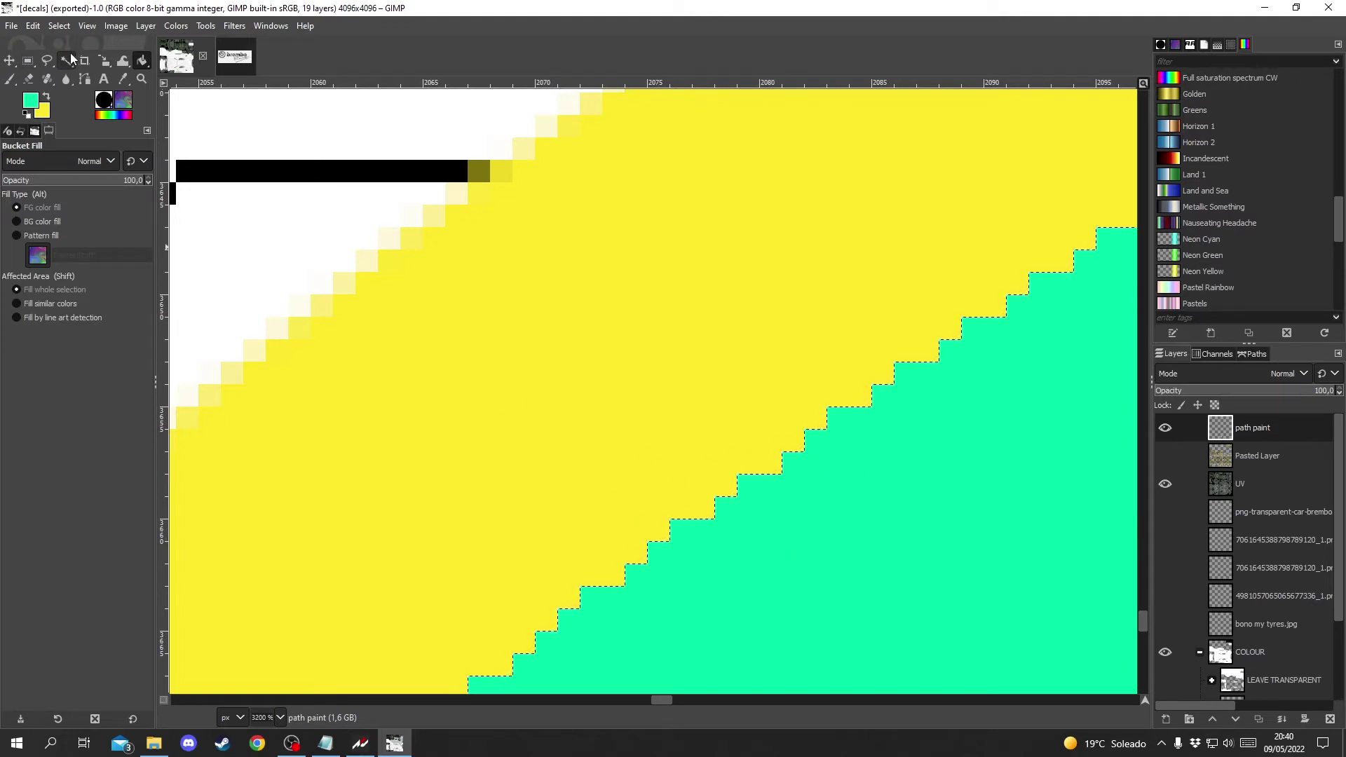
ctrl+scroll(754, 506, down, 2)
ctrl+scroll(716, 484, down, 2)
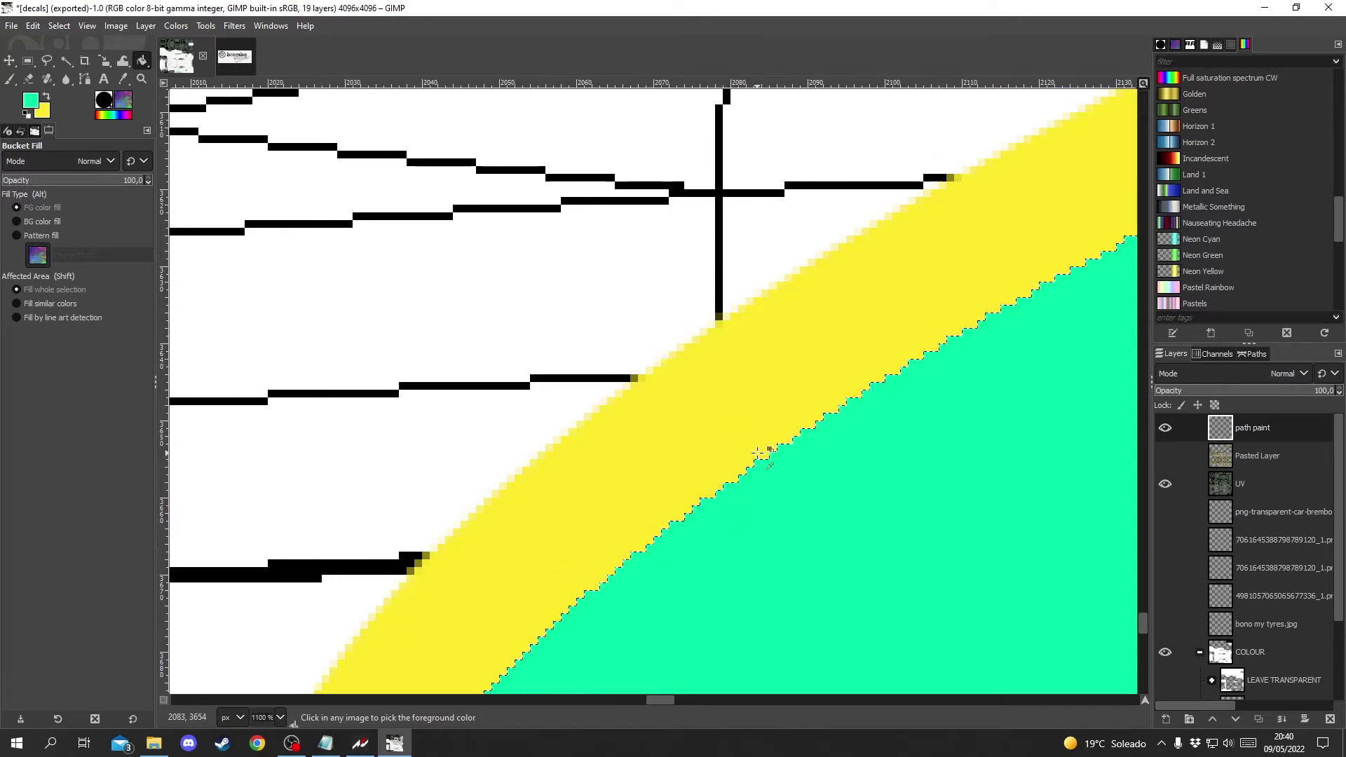
ctrl+scroll(834, 445, down, 5)
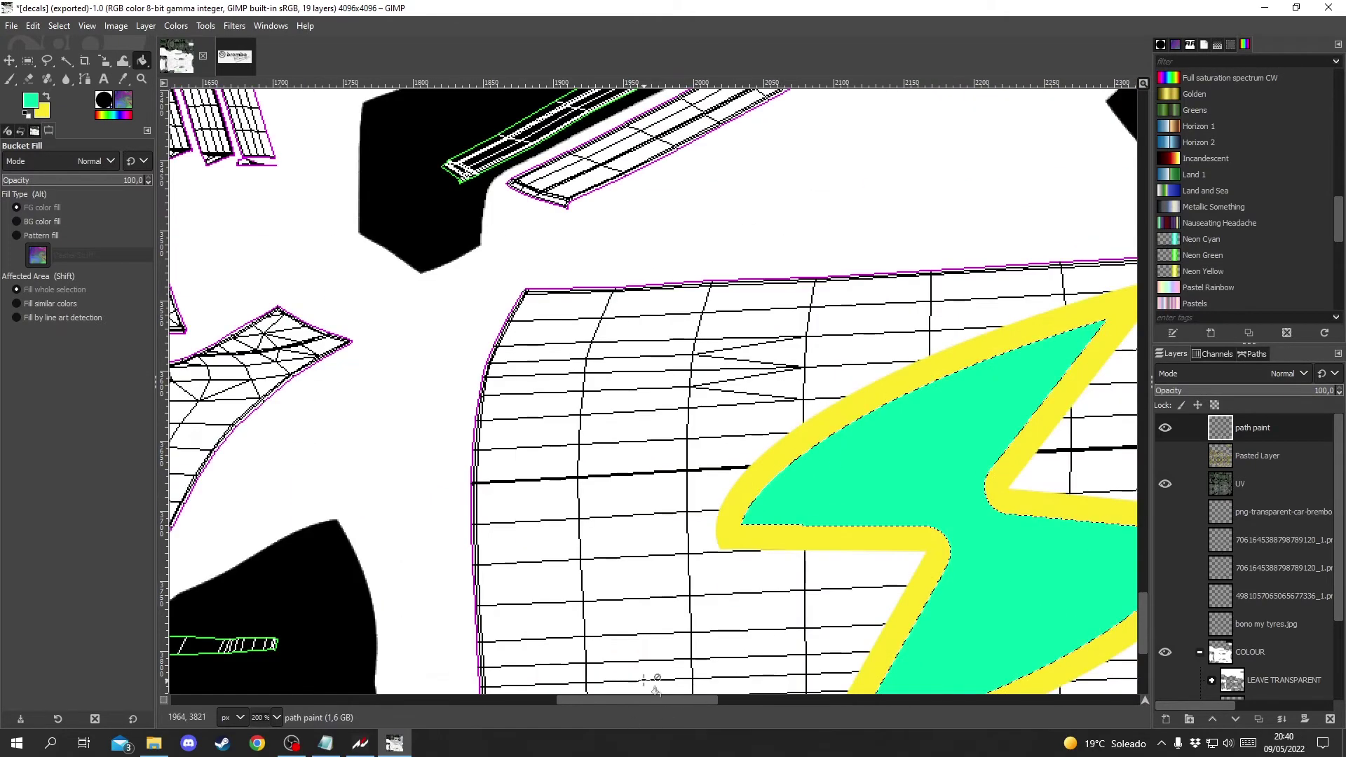
Step: Hide the UV layer and the COLOUR group, and show the five sponsor logo layers between them
scroll(650, 696, right, 3)
click(1165, 484)
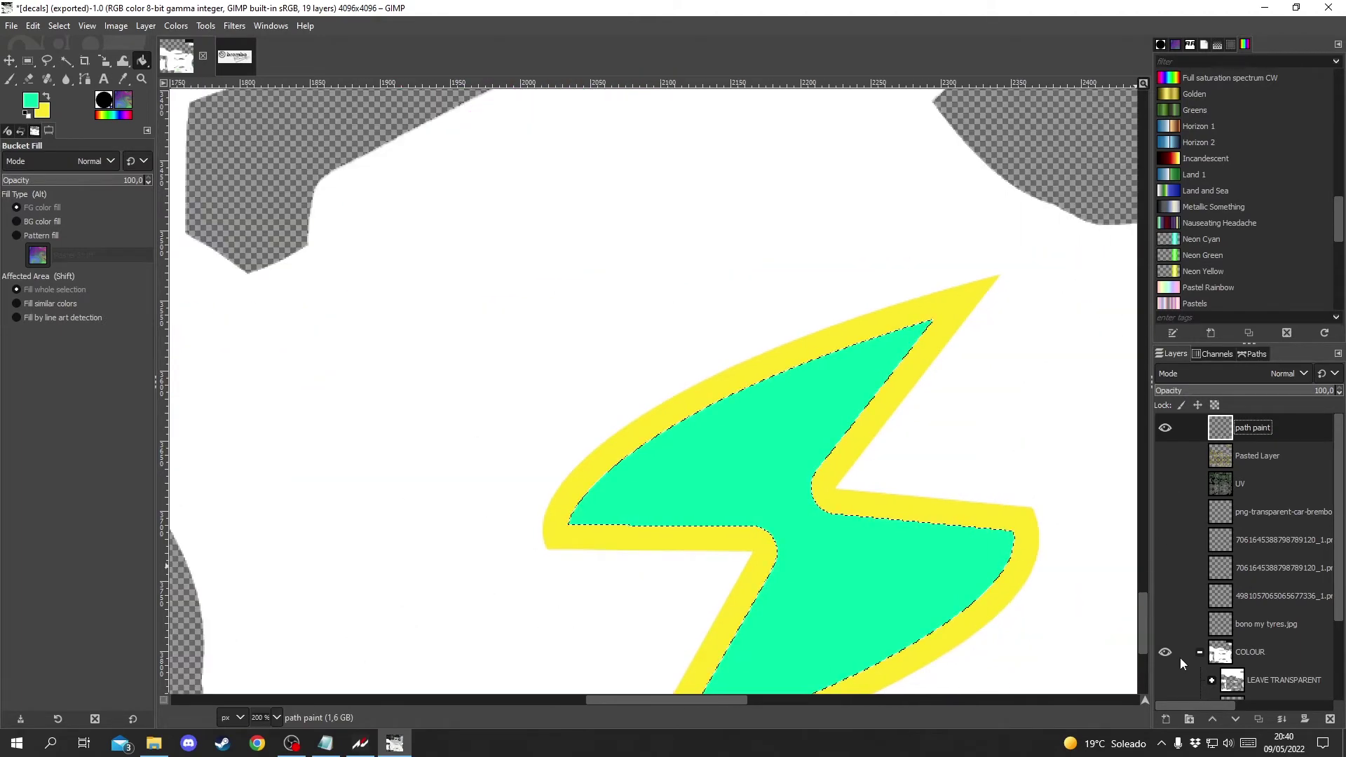
click(1165, 652)
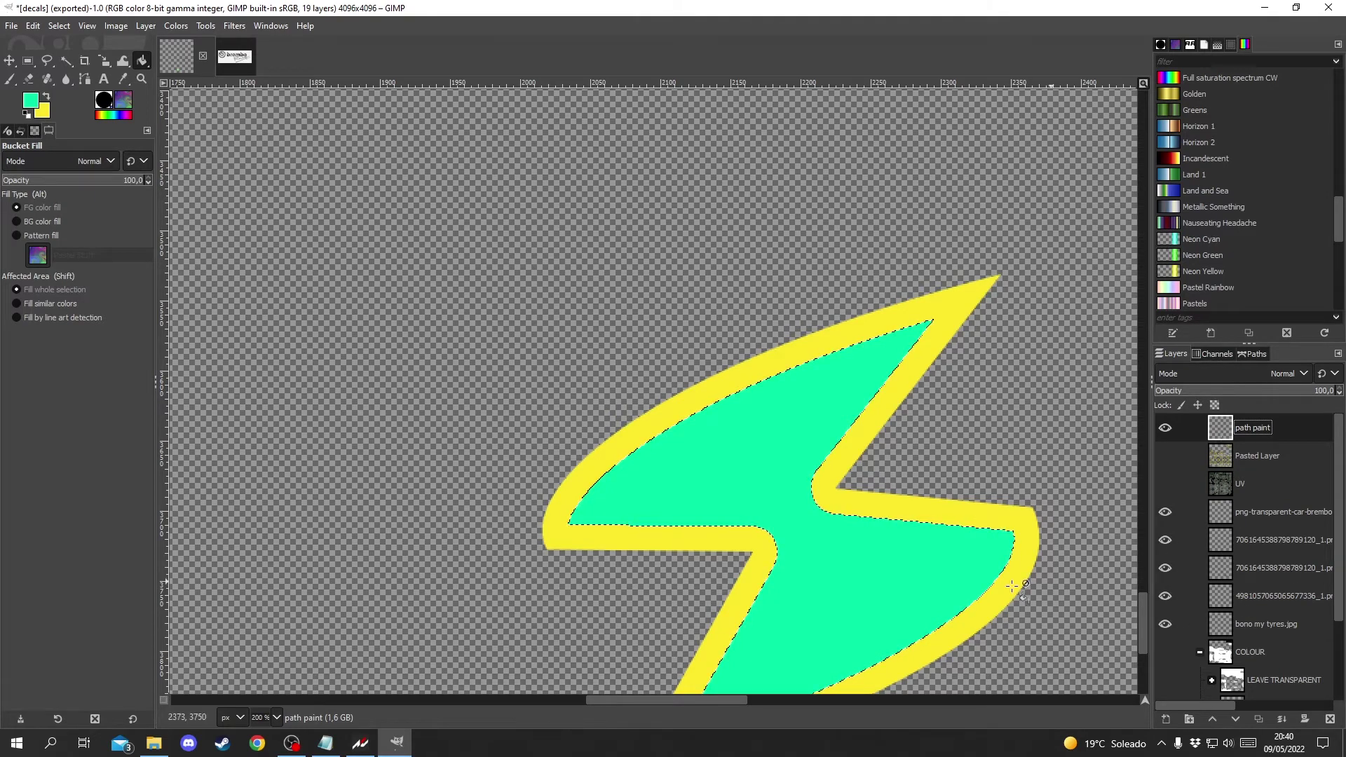
scroll(823, 589, down, 2)
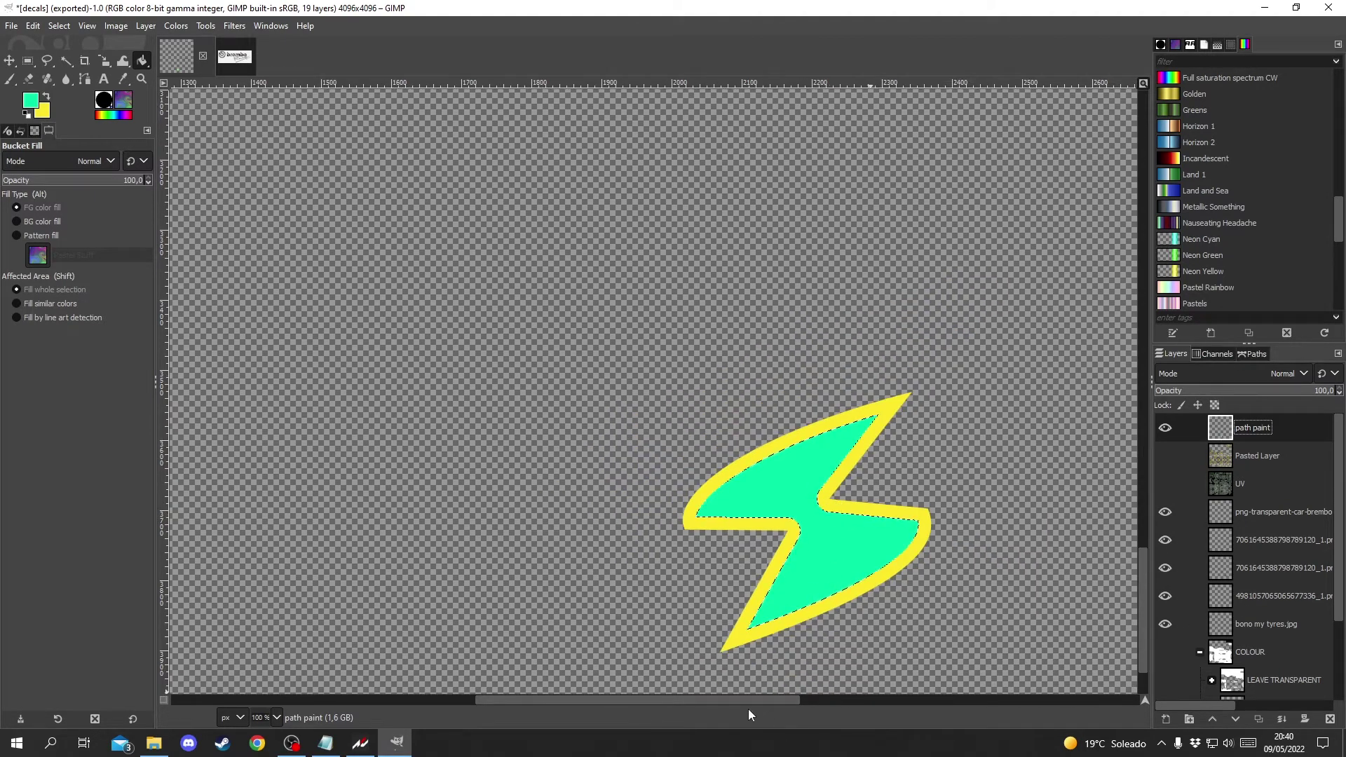
drag(747, 701, 800, 701)
Step: Create a layer group above the Brembo logo layer and move all five sponsor logo layers into it
click(1260, 516)
right_click(1260, 517)
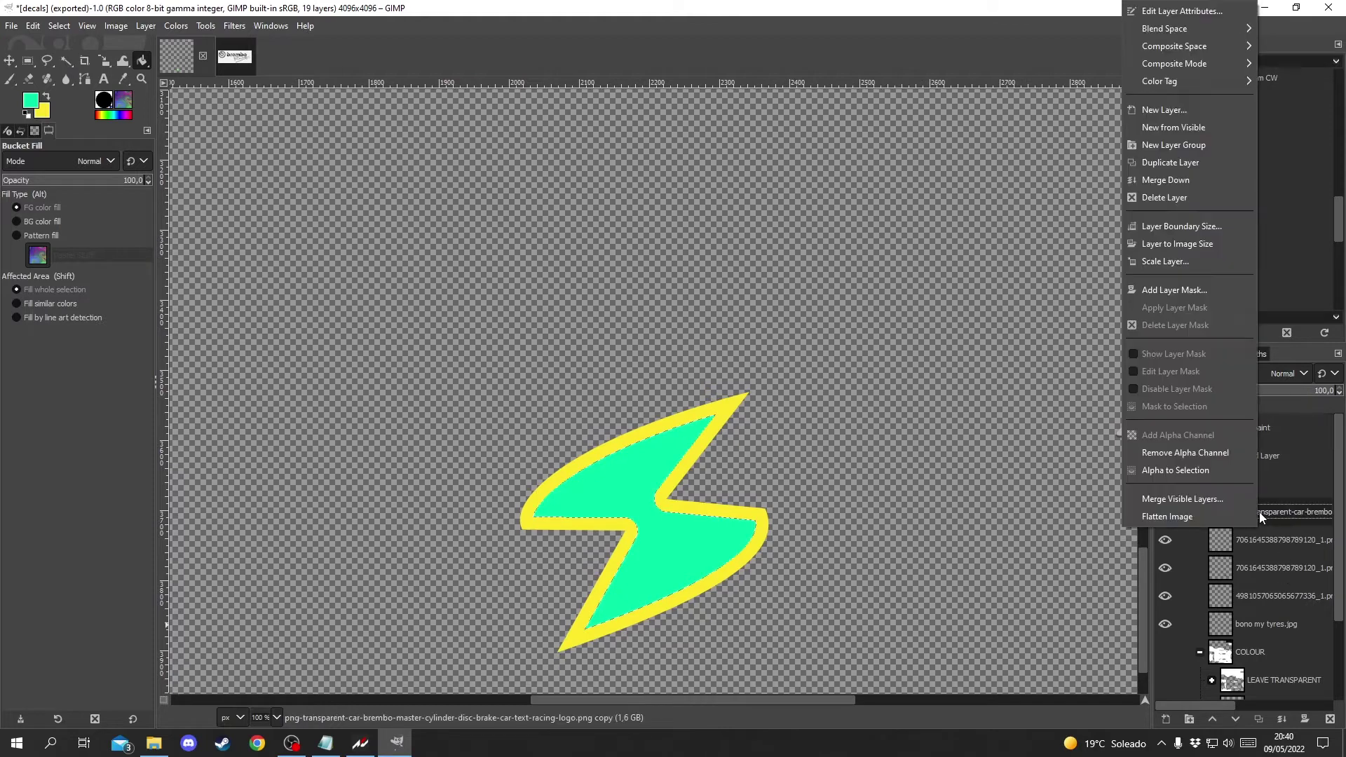
click(1163, 145)
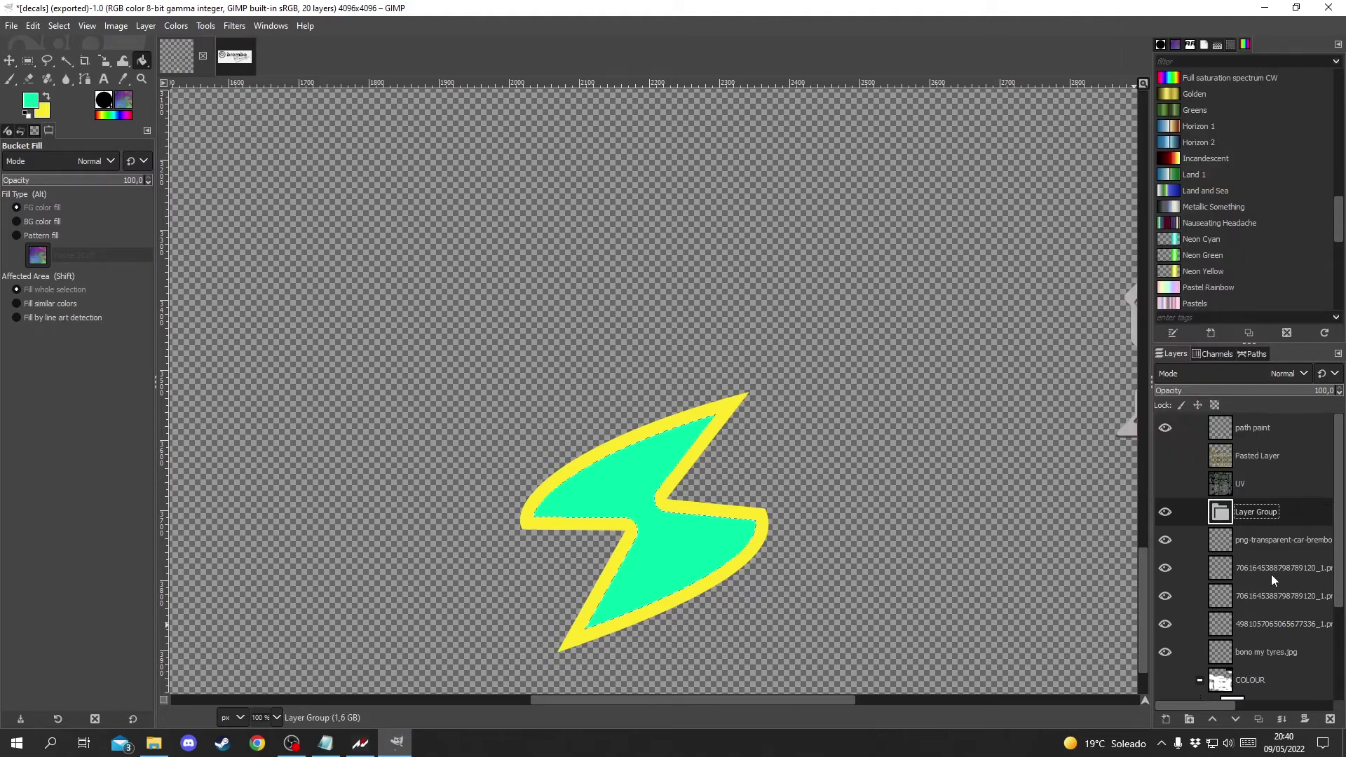
drag(1263, 539, 1267, 513)
mouse_move(1267, 567)
mouse_down()
mouse_move(1277, 526)
mouse_move(1266, 545)
mouse_up()
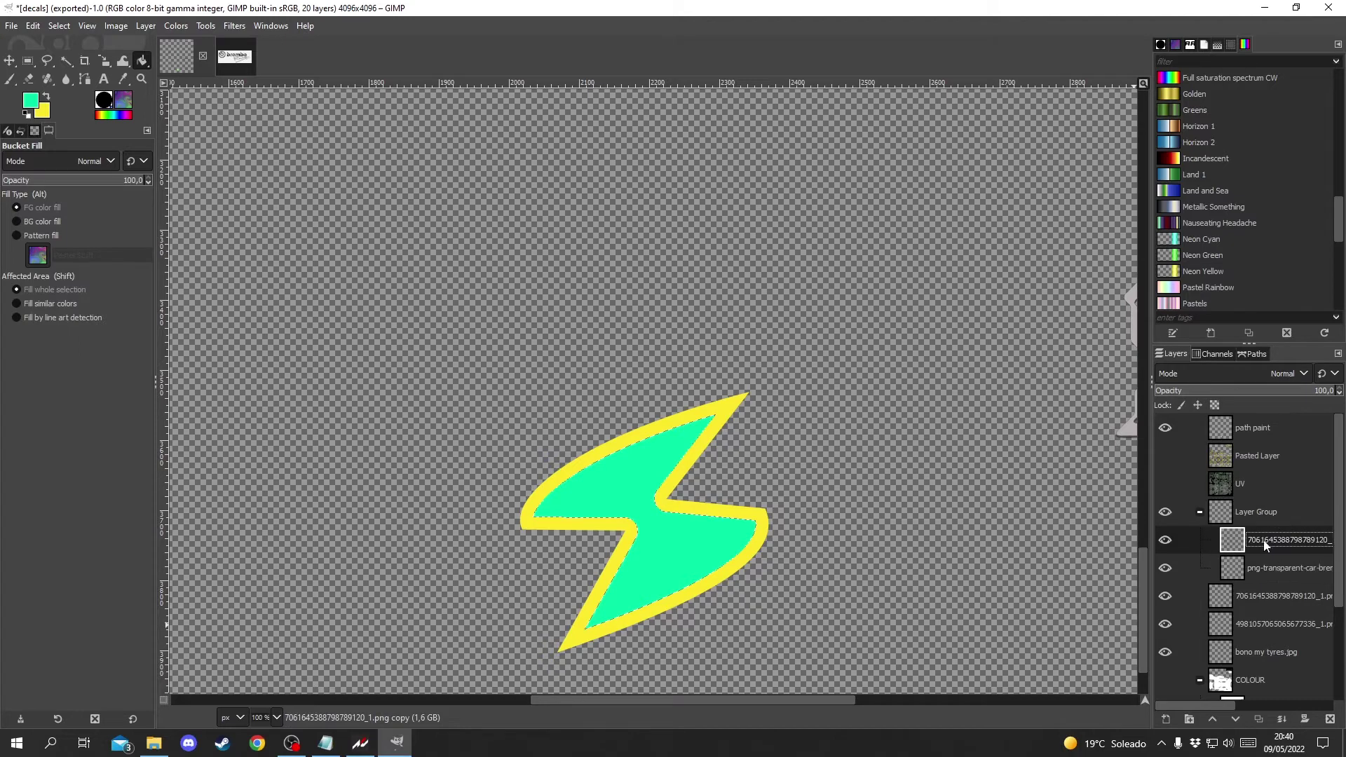
drag(1250, 596, 1264, 519)
drag(1275, 620, 1269, 520)
drag(1260, 656, 1260, 523)
Step: Rename the new layer group as sponsors
double_click(1259, 517)
text(s)
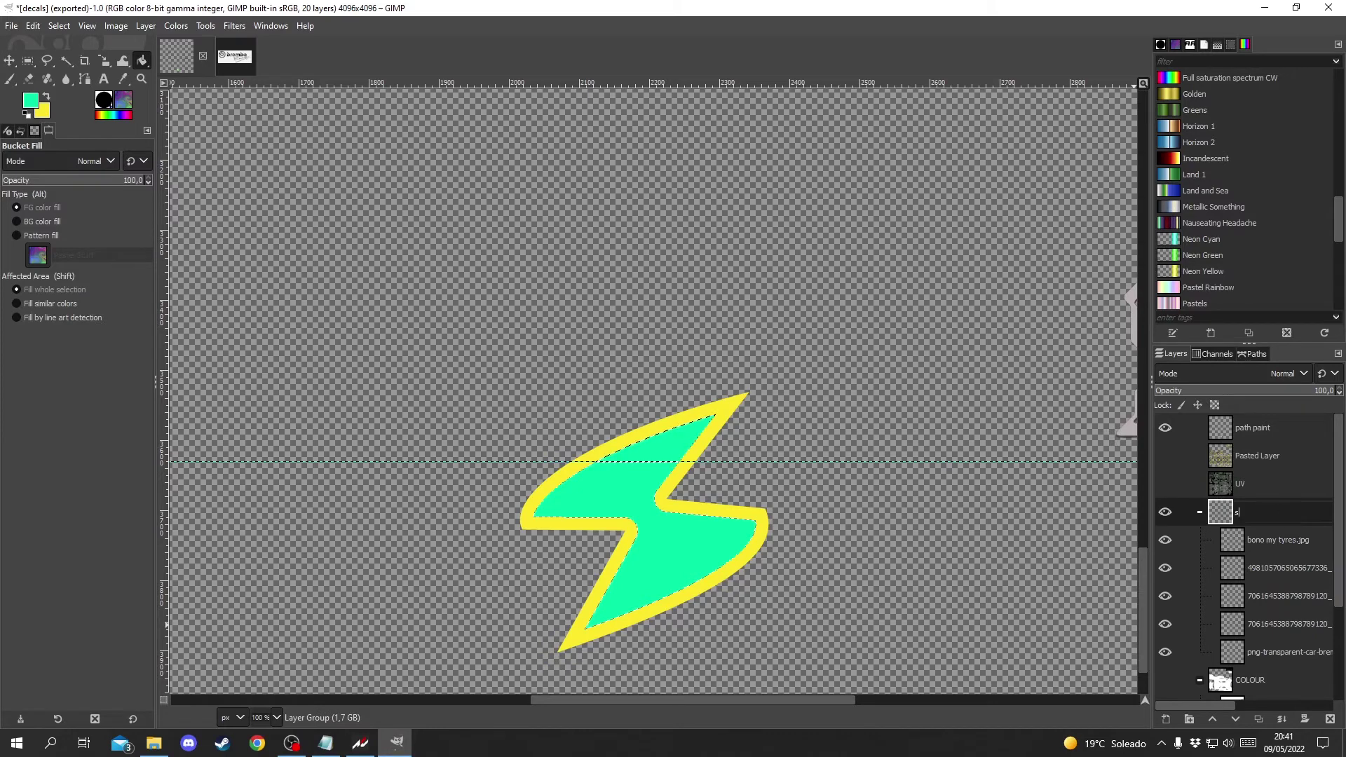
text(ponsors)
key(Return)
Step: Give the sponsors layer group a blue colour tag
right_click(1268, 518)
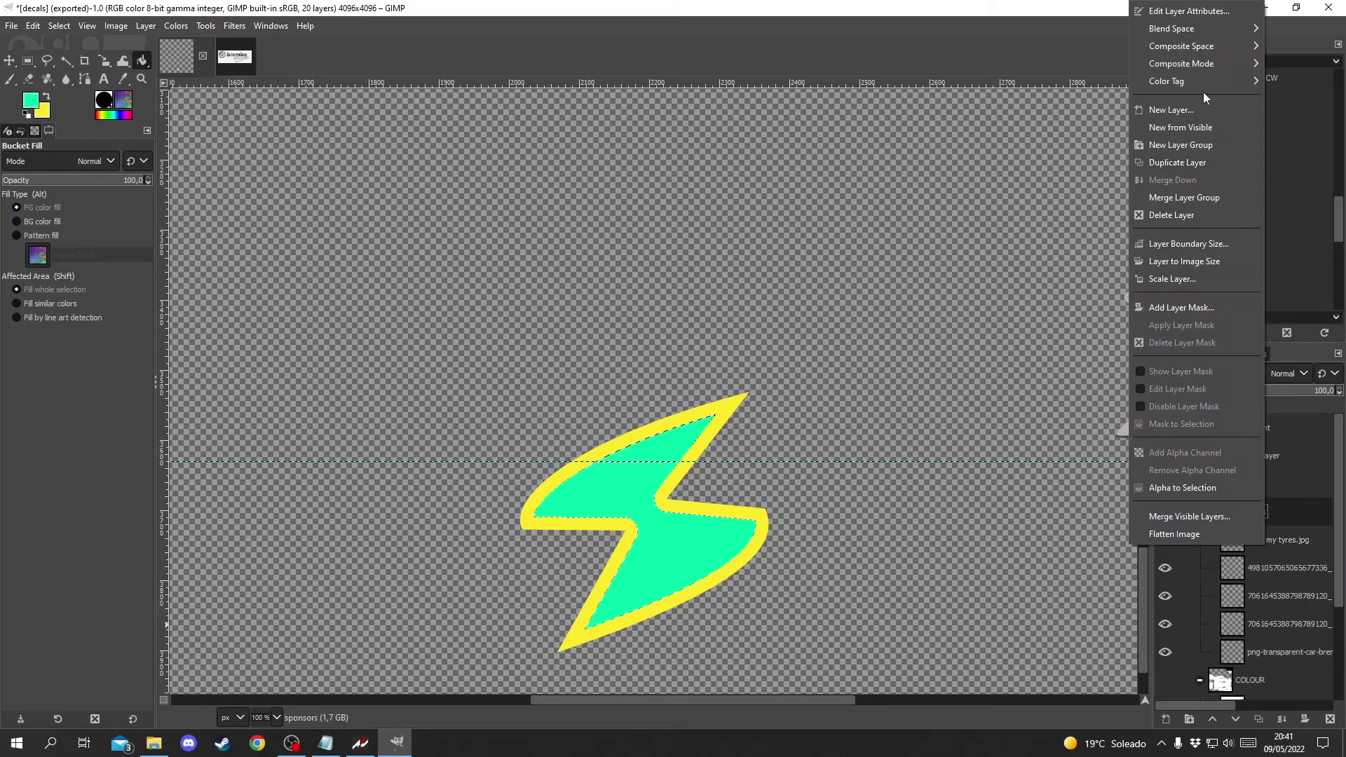
mouse_move(1197, 83)
click(1290, 98)
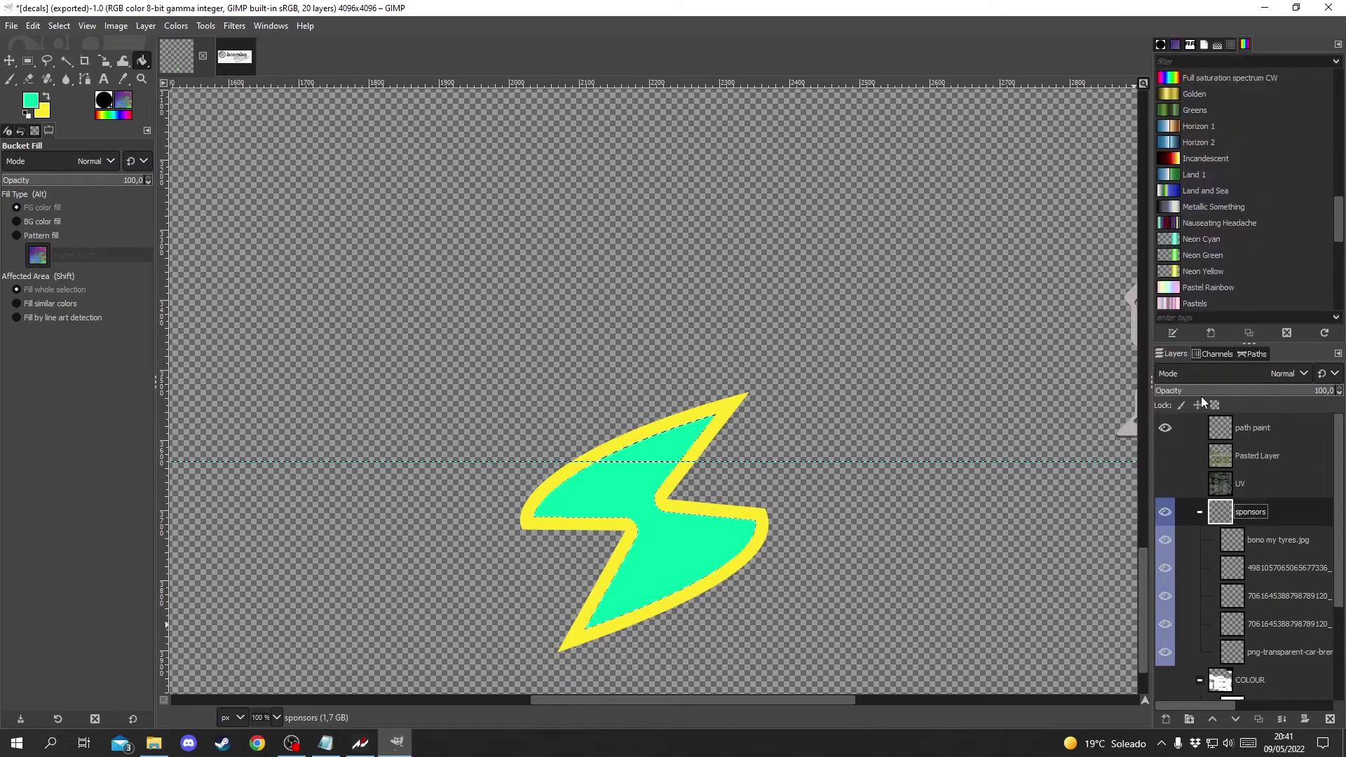
Step: View the whole image and toggle the sponsors group's visibility to check which logos it controls
key(minus)
key(minus)
key(minus)
key(minus)
key(minus)
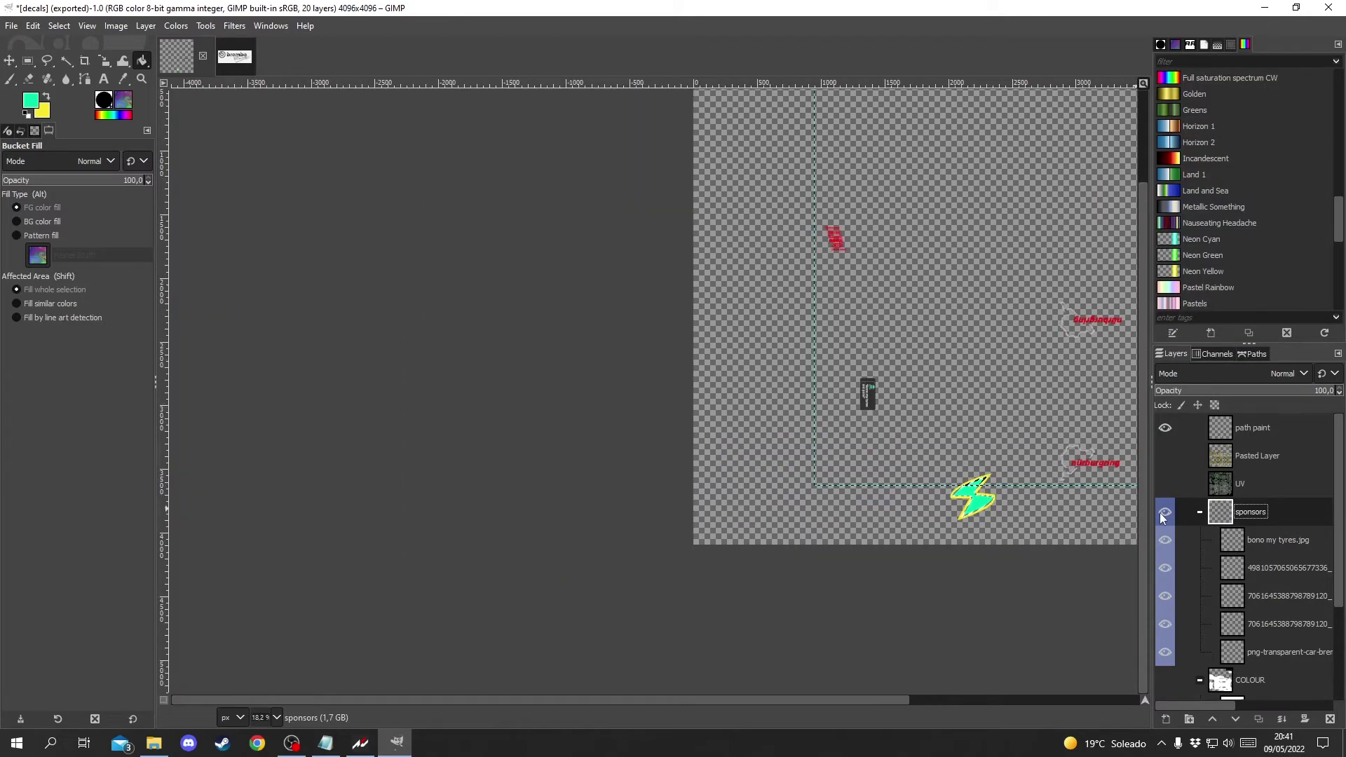
click(1164, 513)
click(1165, 513)
key(shift+ctrl+j)
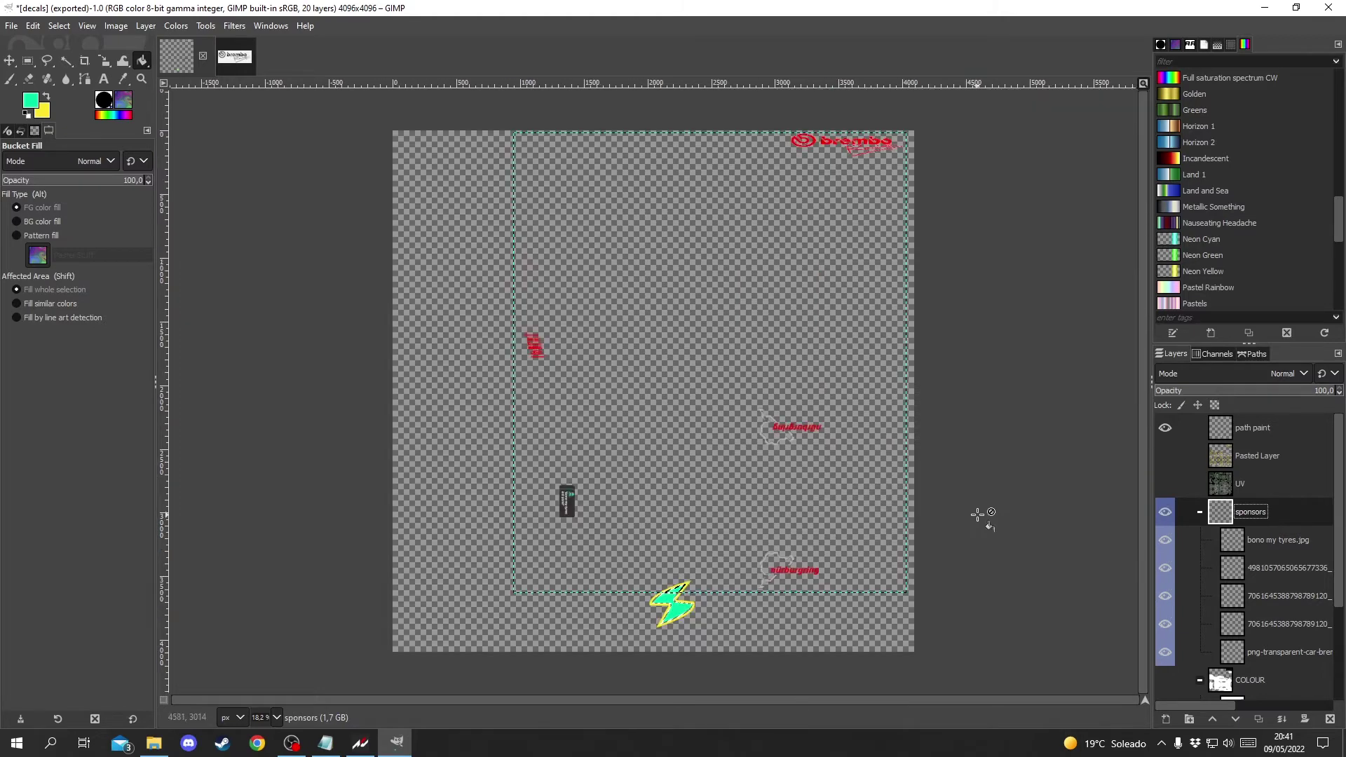
click(1164, 512)
click(1164, 513)
Step: Collapse the sponsors group in the layer list, checking its visibility and contents, and keep it shown
click(1199, 512)
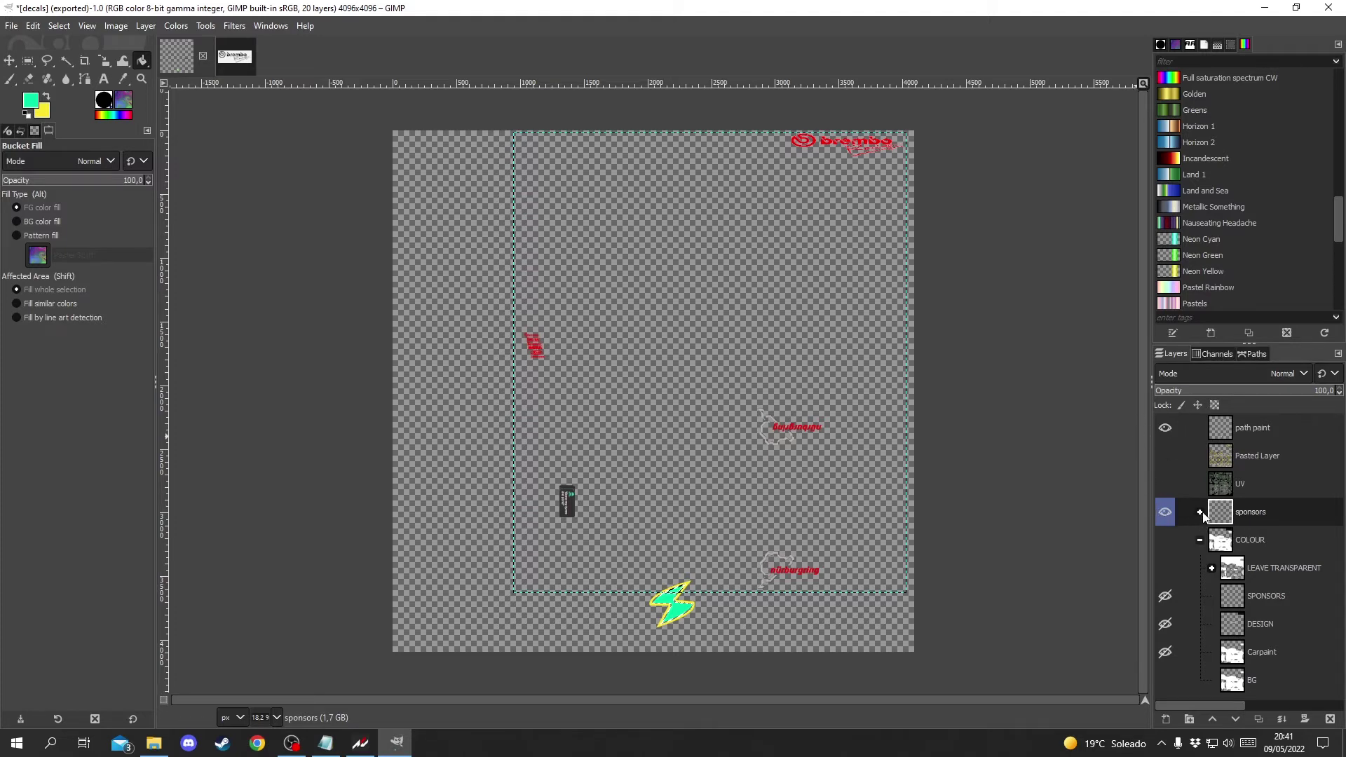
click(1165, 513)
click(1164, 512)
click(1199, 513)
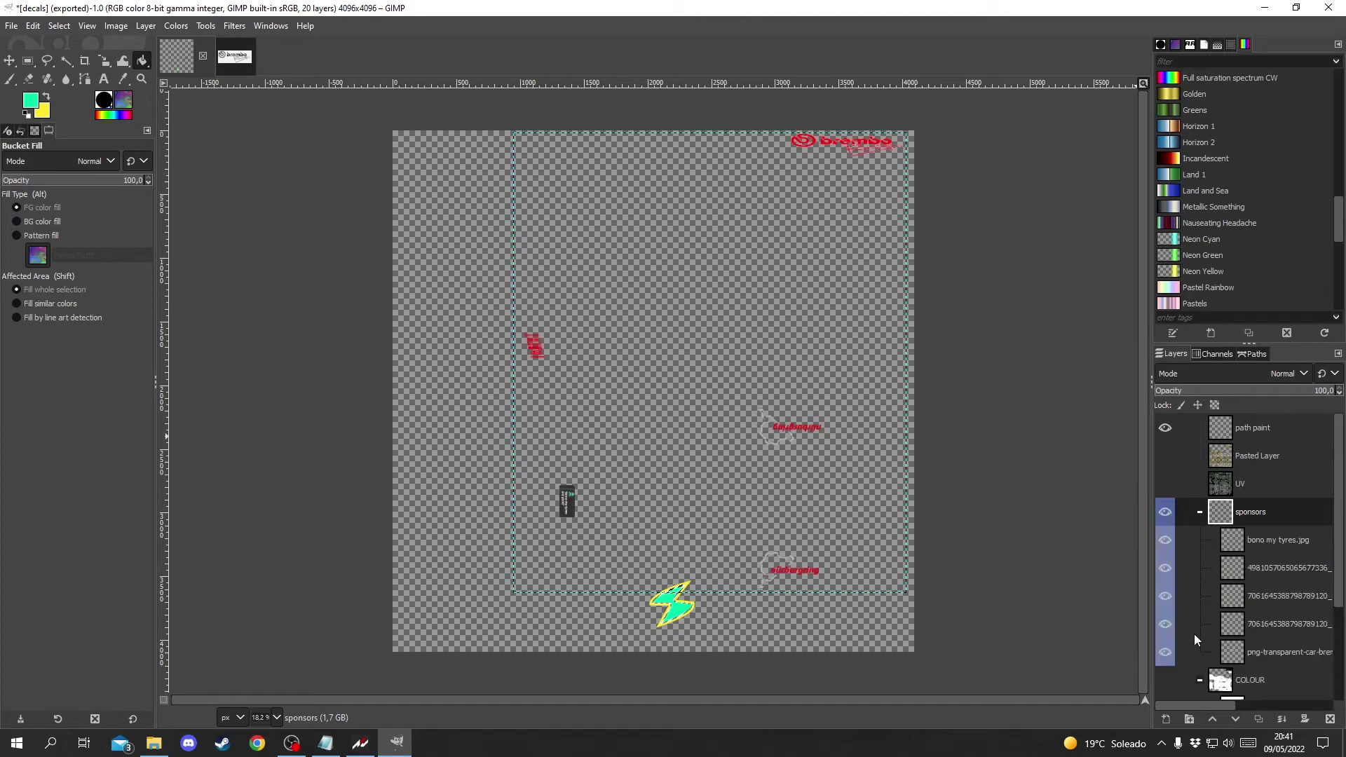
click(1200, 513)
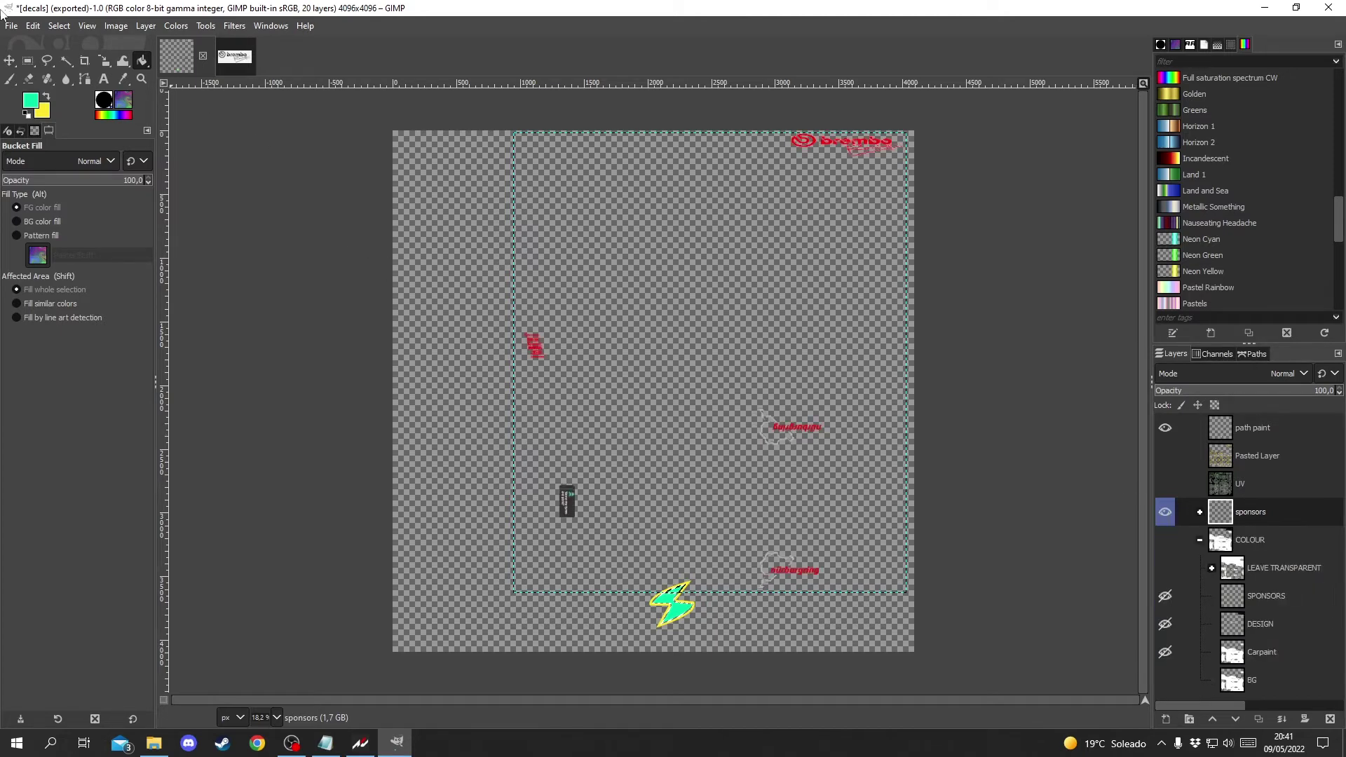
Step: Export the image as sponsors.png in the test 22 livery folder, replacing the existing file
click(13, 26)
click(66, 258)
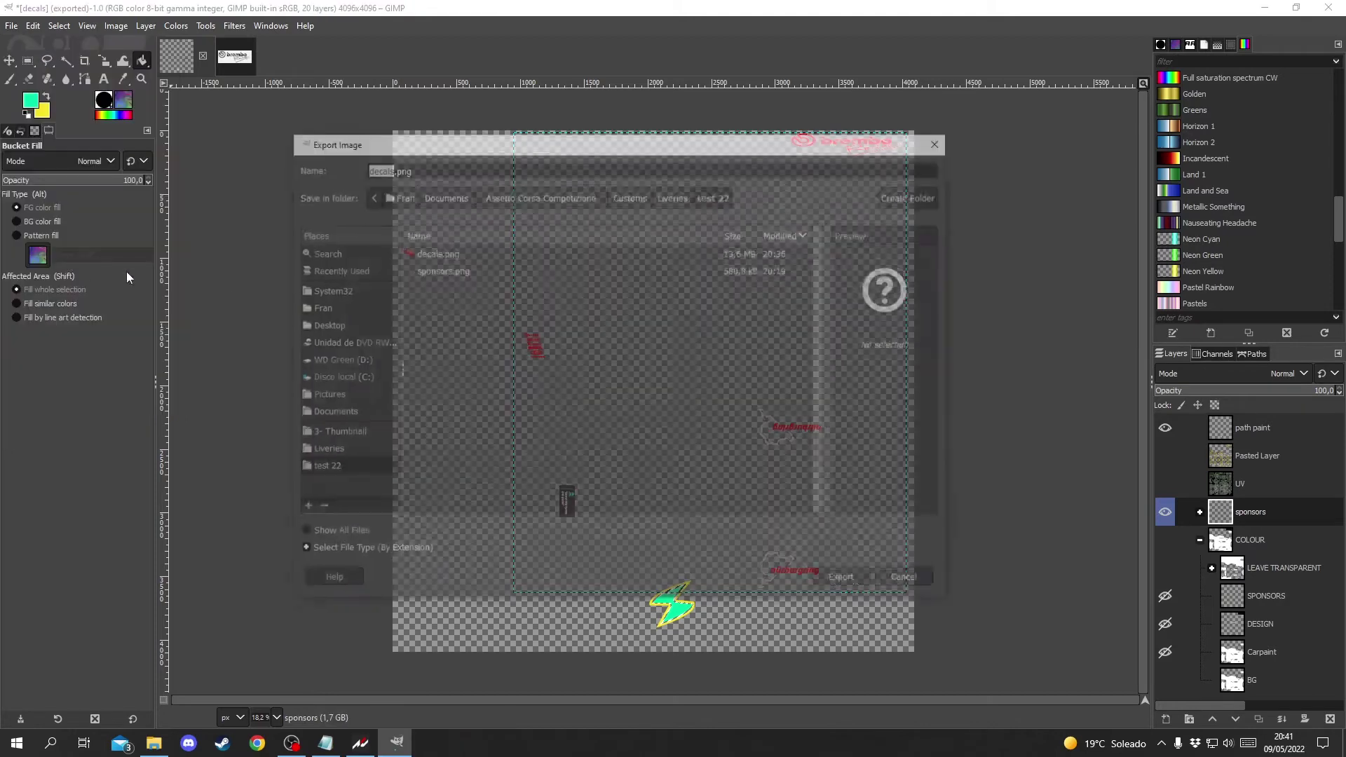
click(847, 582)
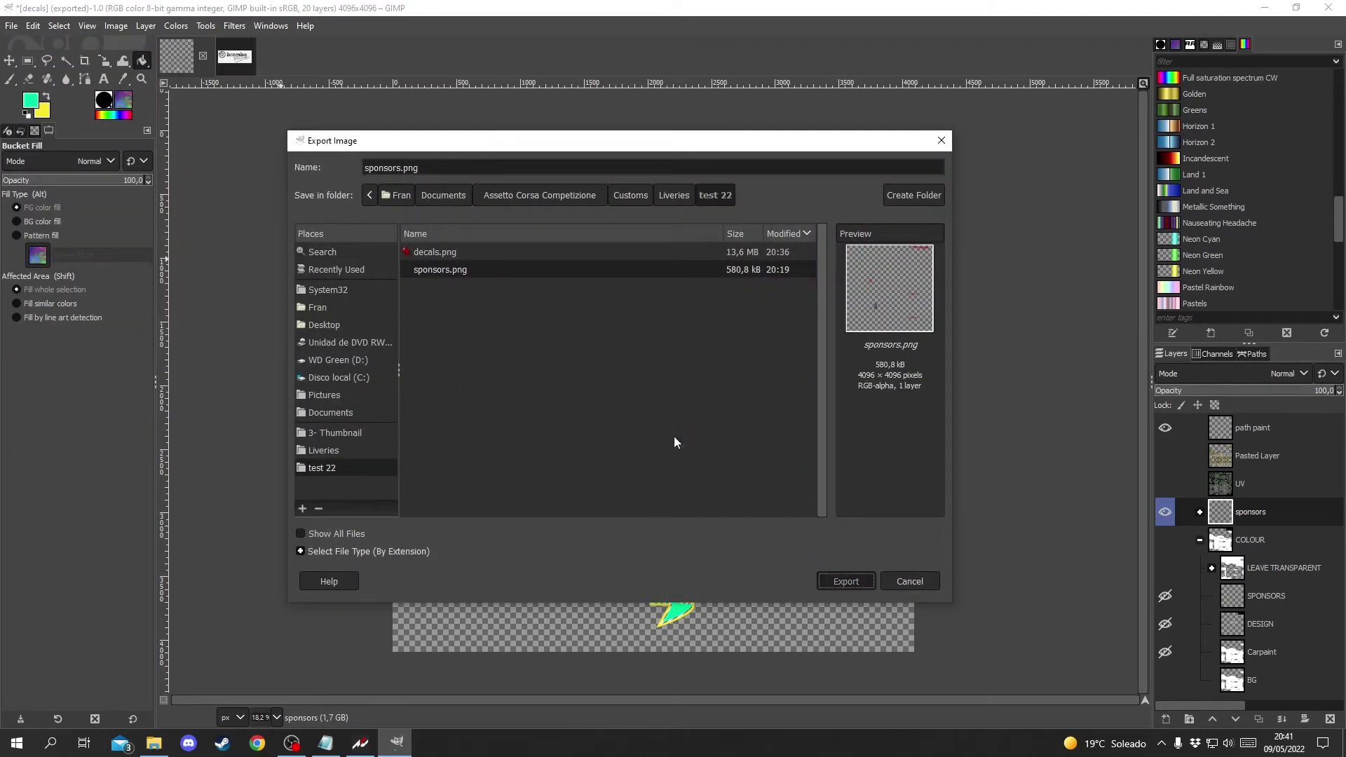
click(677, 547)
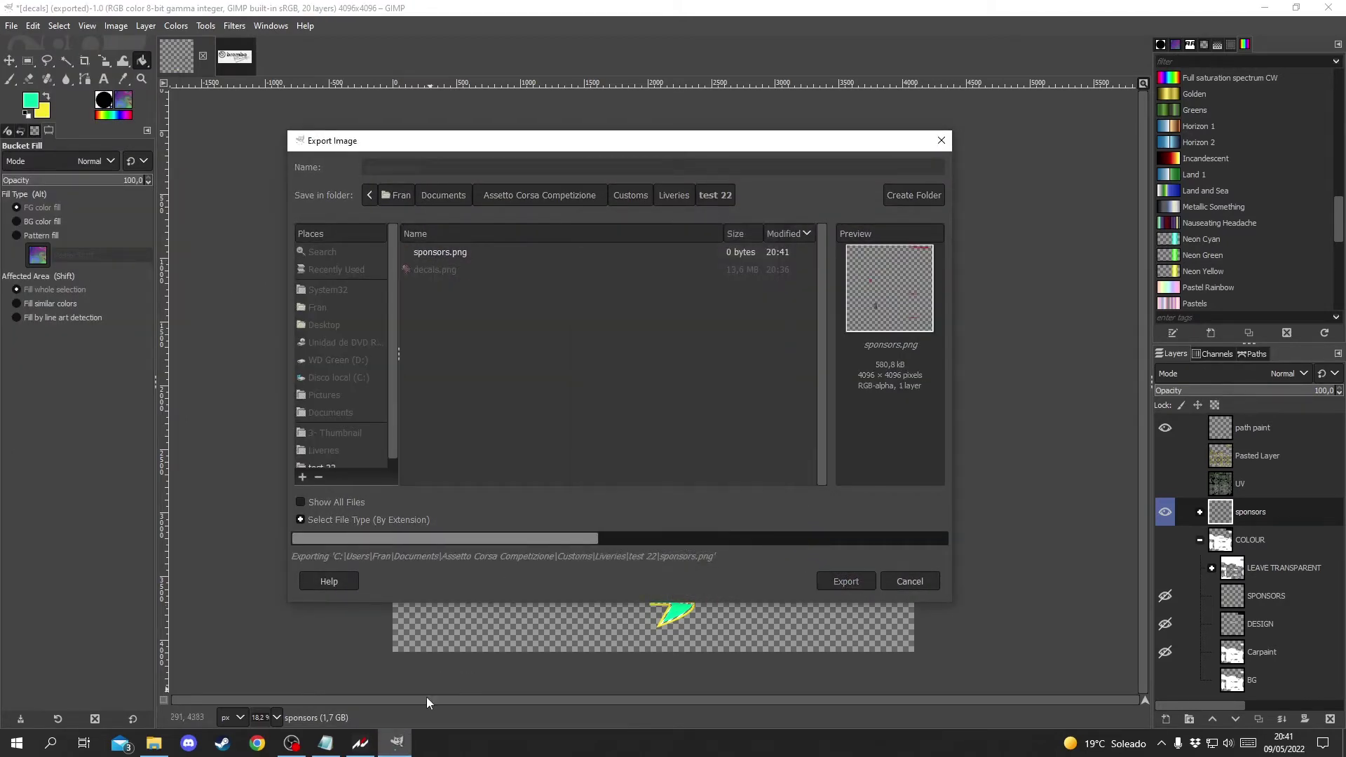
Step: Switch to Assetto Corsa Competizione, reload the number 22 car and examine the turquoise and yellow bolt on its door up close
click(360, 743)
click(414, 570)
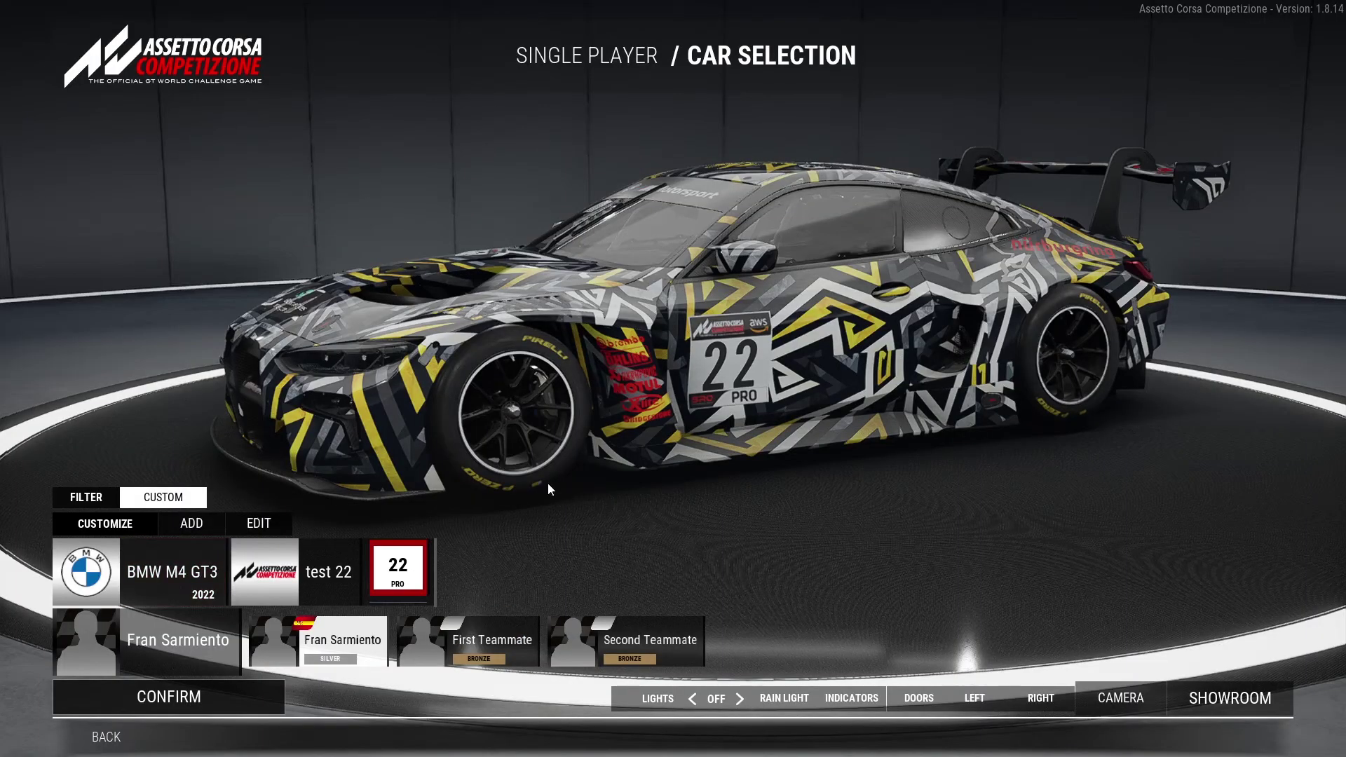
drag(708, 393, 525, 359)
scroll(774, 337, up, 5)
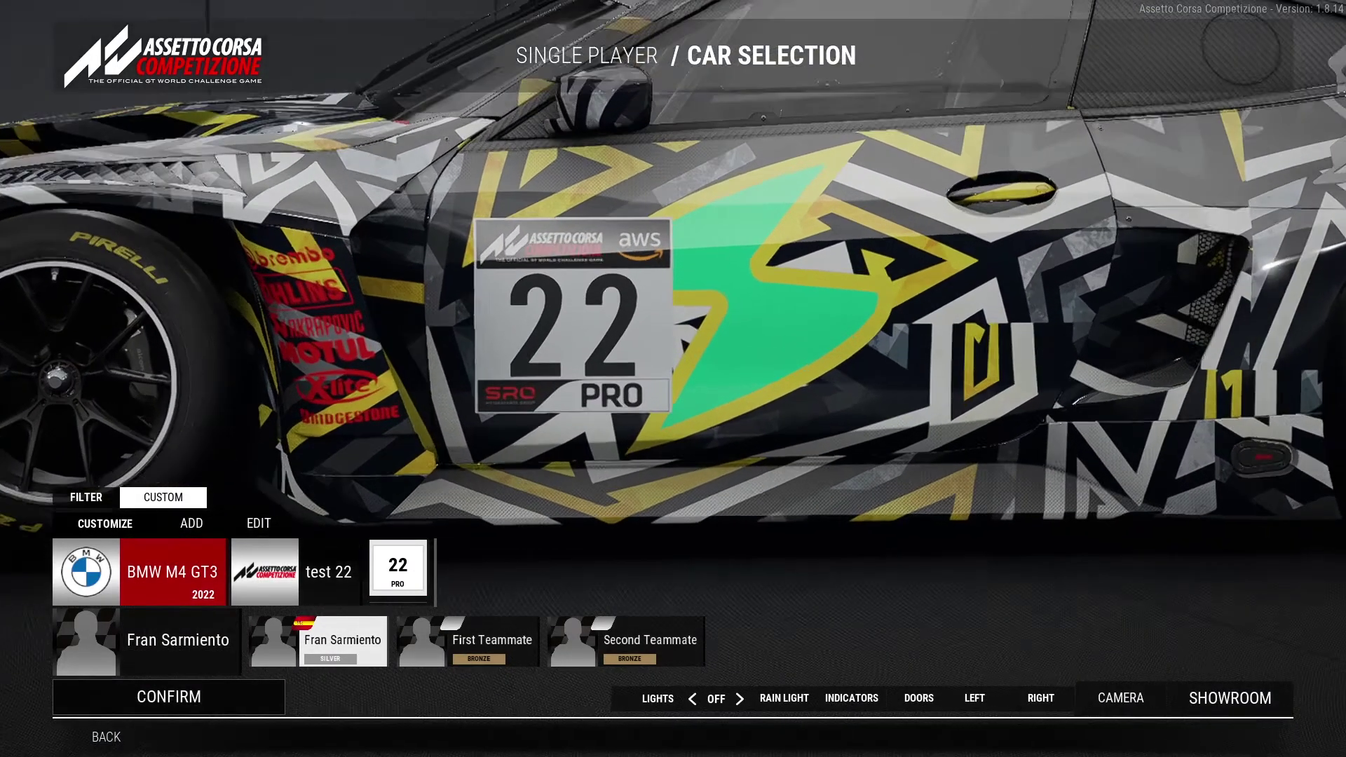
scroll(774, 337, up, 3)
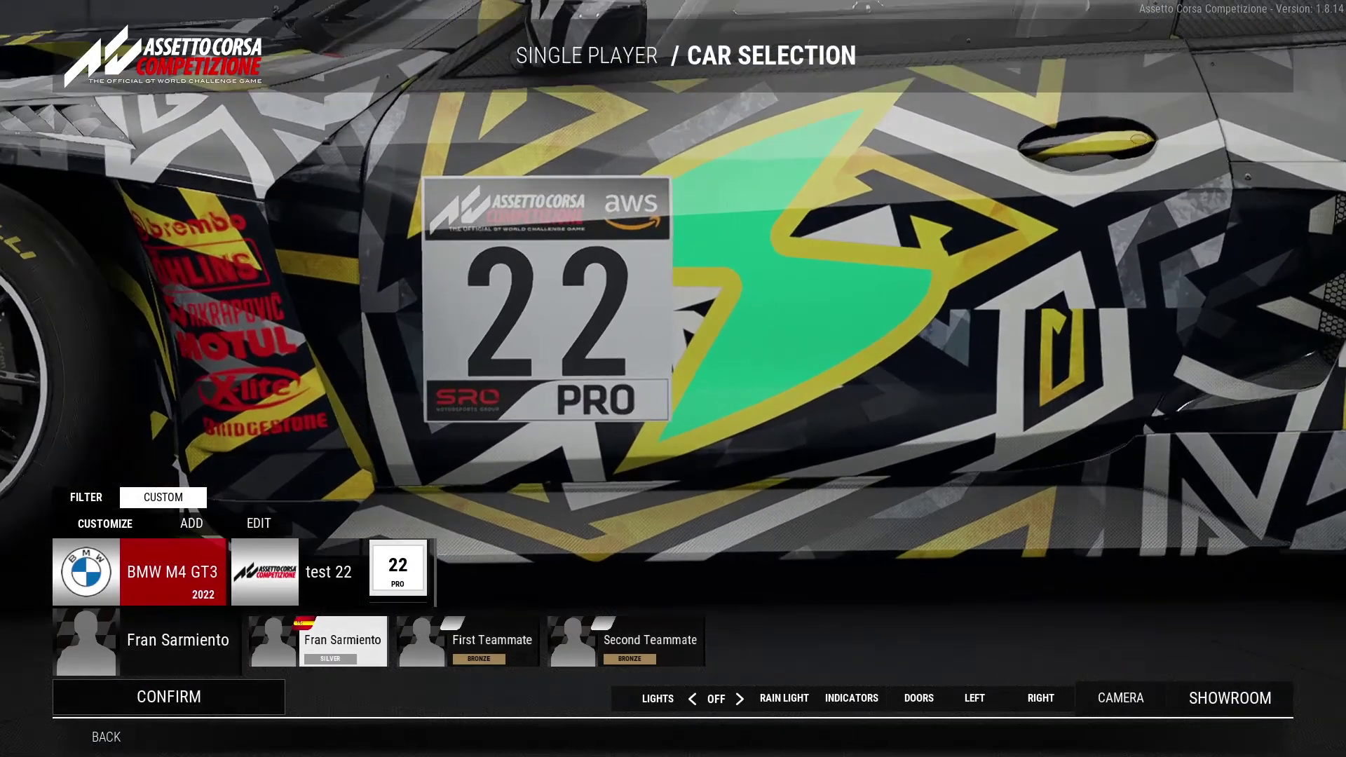
drag(764, 344, 645, 358)
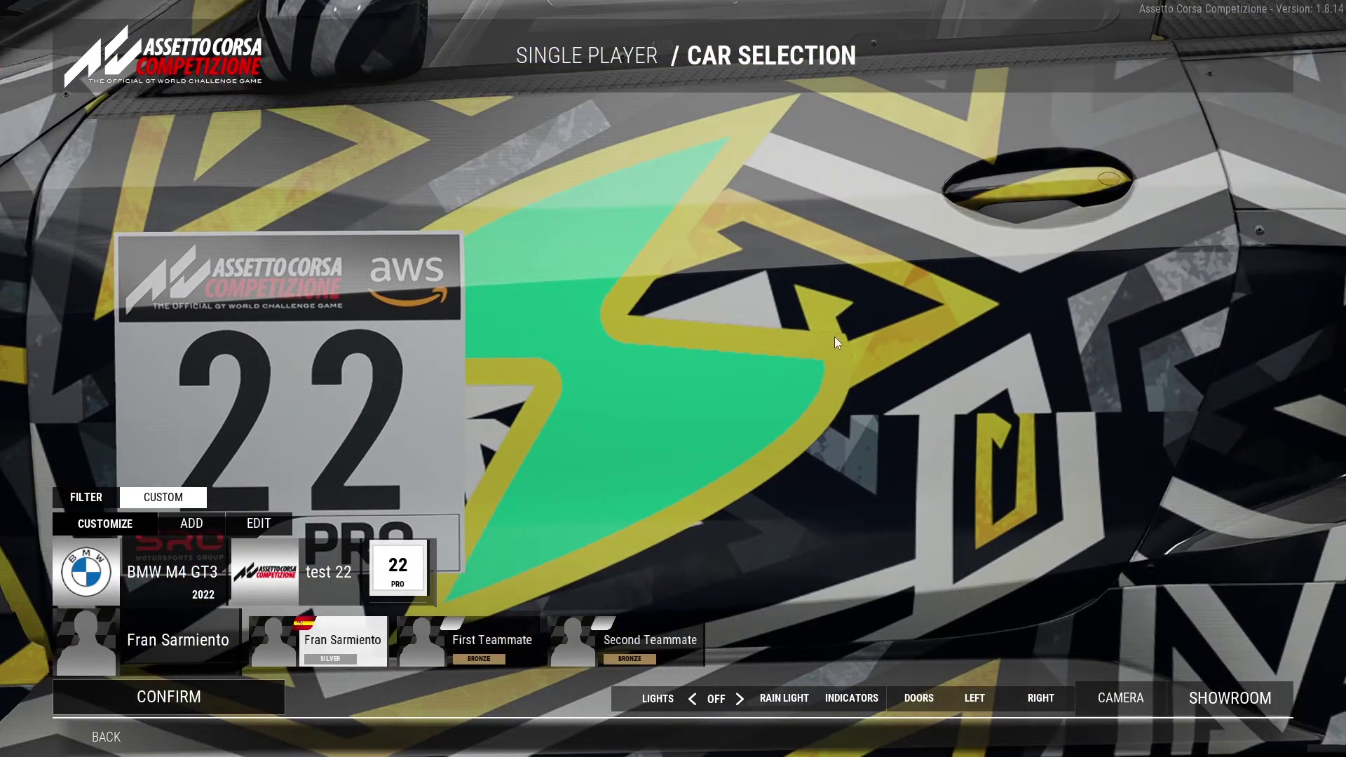
drag(750, 432, 732, 473)
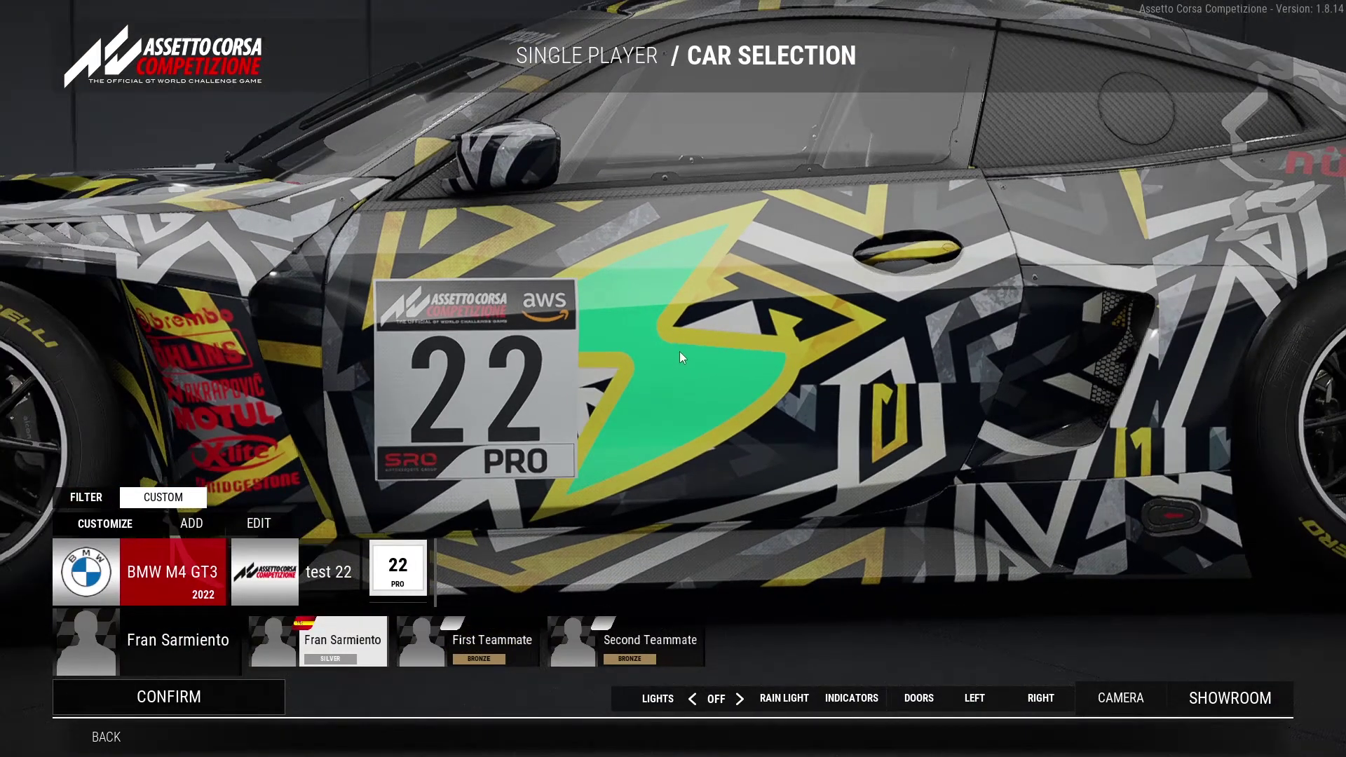
Step: Switch back to GIMP, clear the bolt selection and create a new layer above the path paint layer
key(alt+Tab)
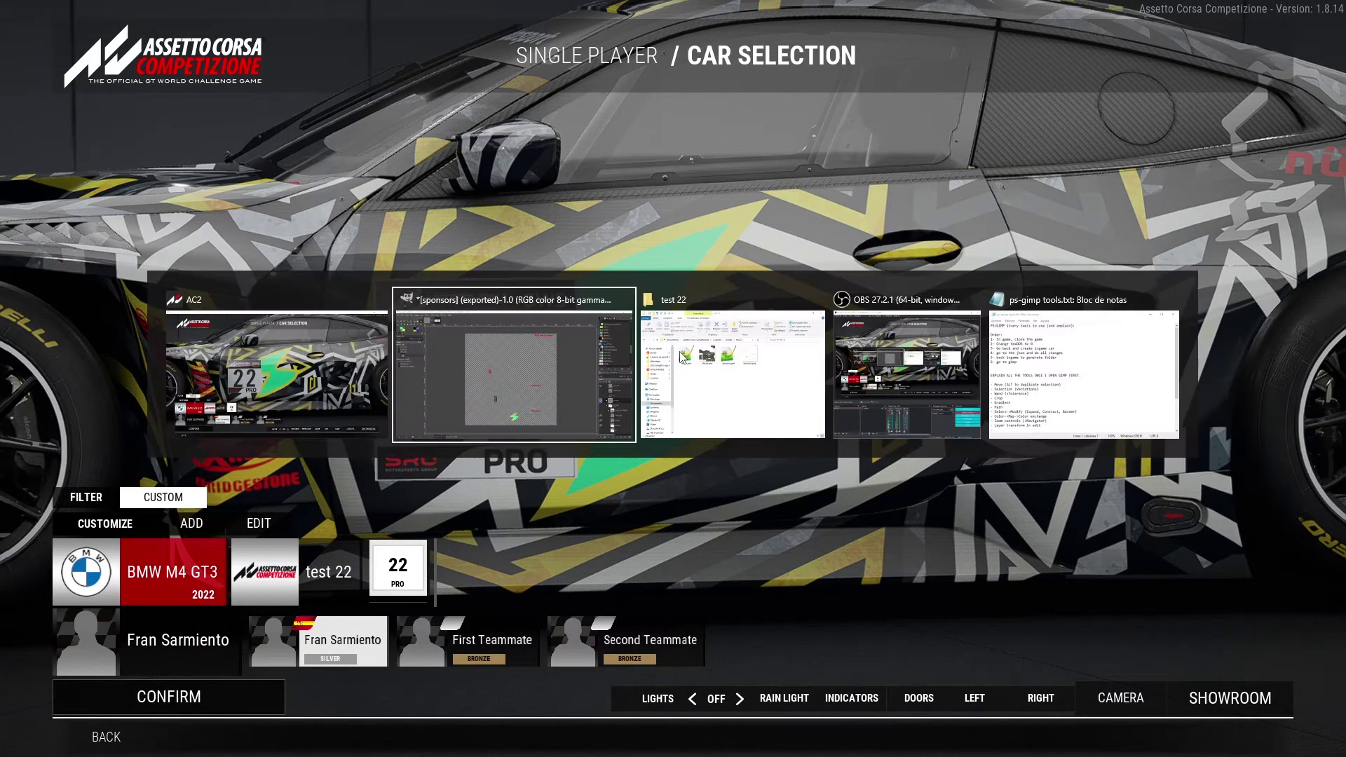
scroll(671, 536, up, 6)
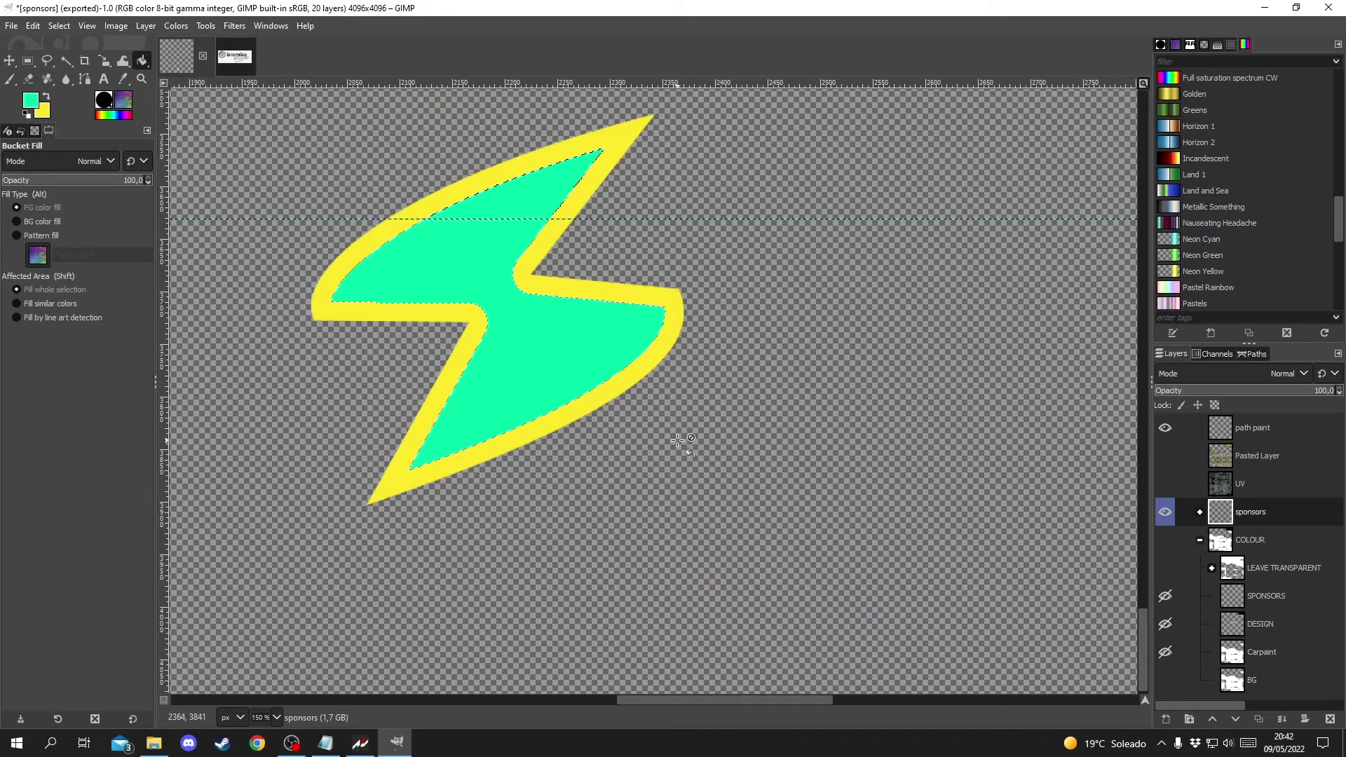
click(1273, 429)
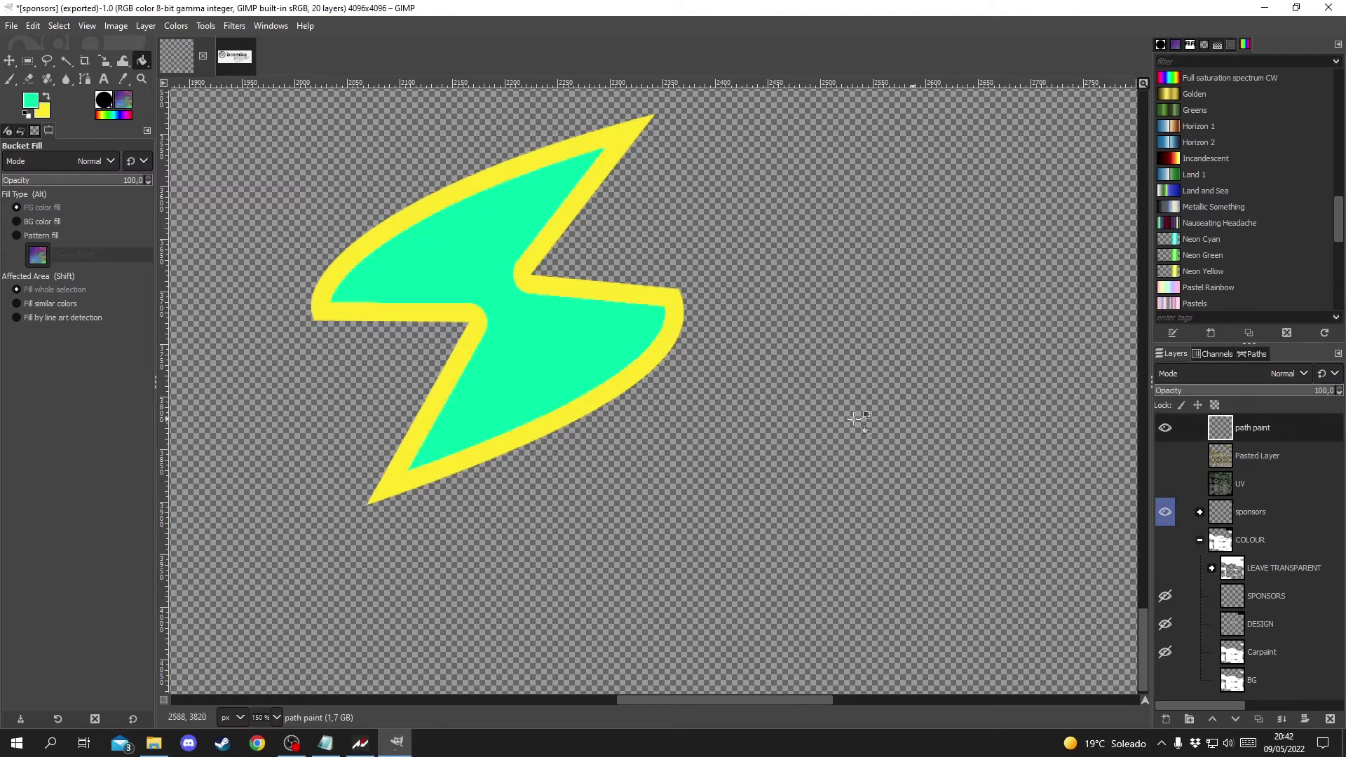
scroll(714, 700, left, 3)
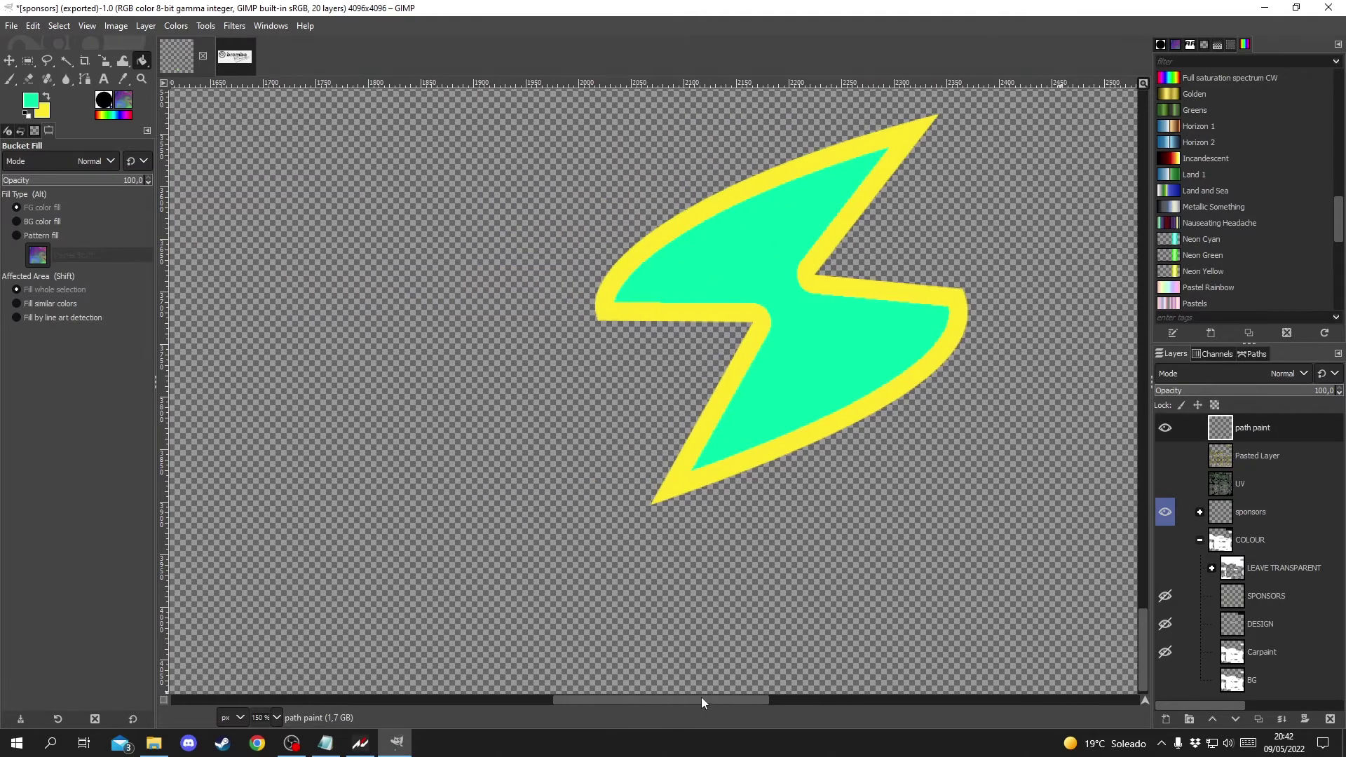
scroll(845, 641, up, 5)
scroll(720, 701, right, 3)
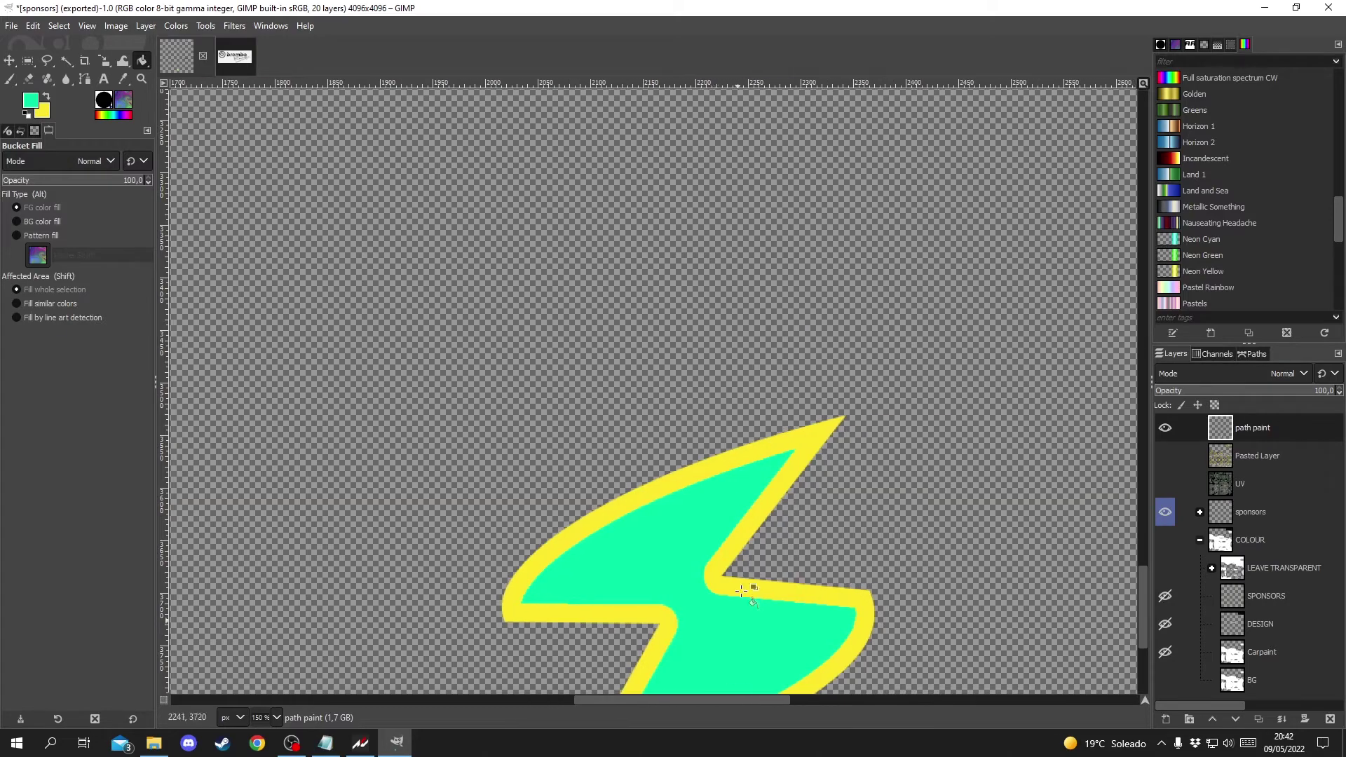
scroll(743, 561, down, 5)
right_click(1260, 428)
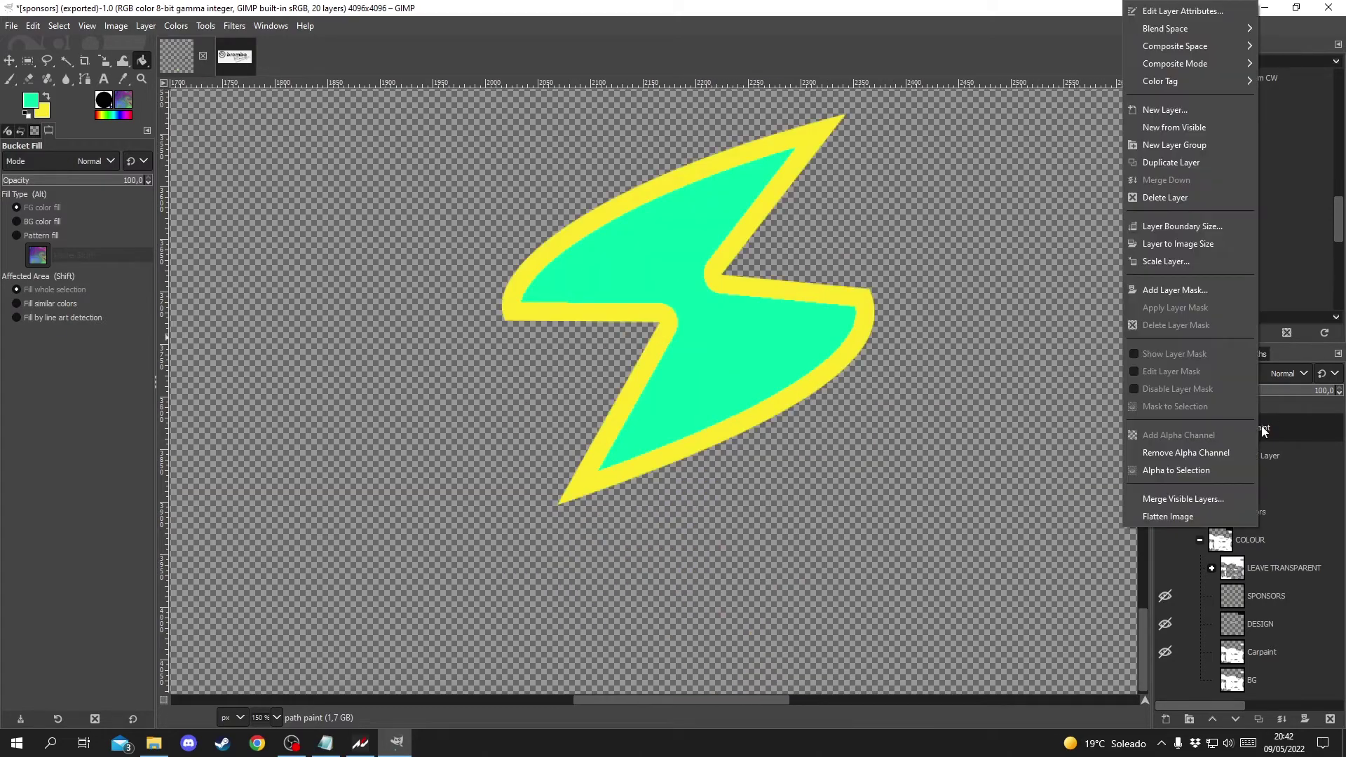
click(1202, 111)
click(1234, 356)
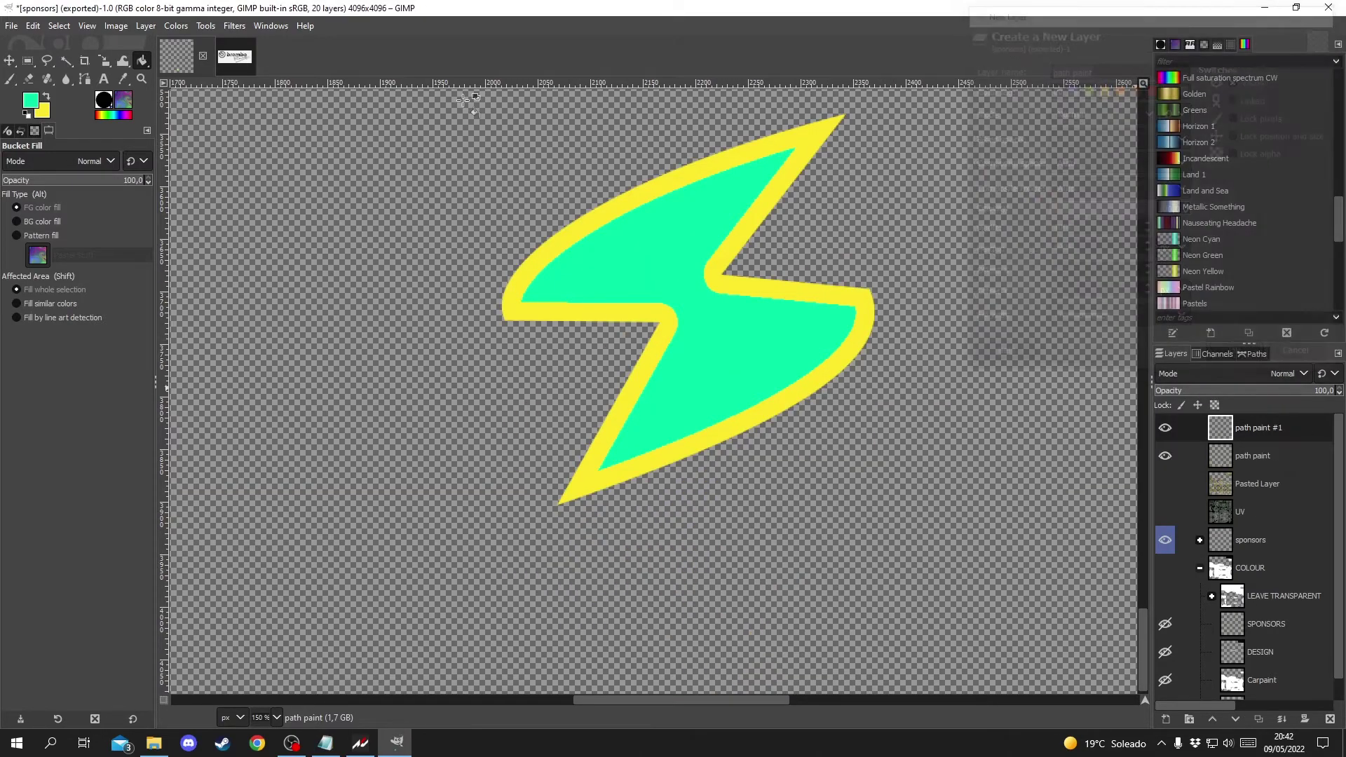
Step: Start a path with the Paths tool from the bolt's upper tip to the outer corner of its upper half
click(85, 79)
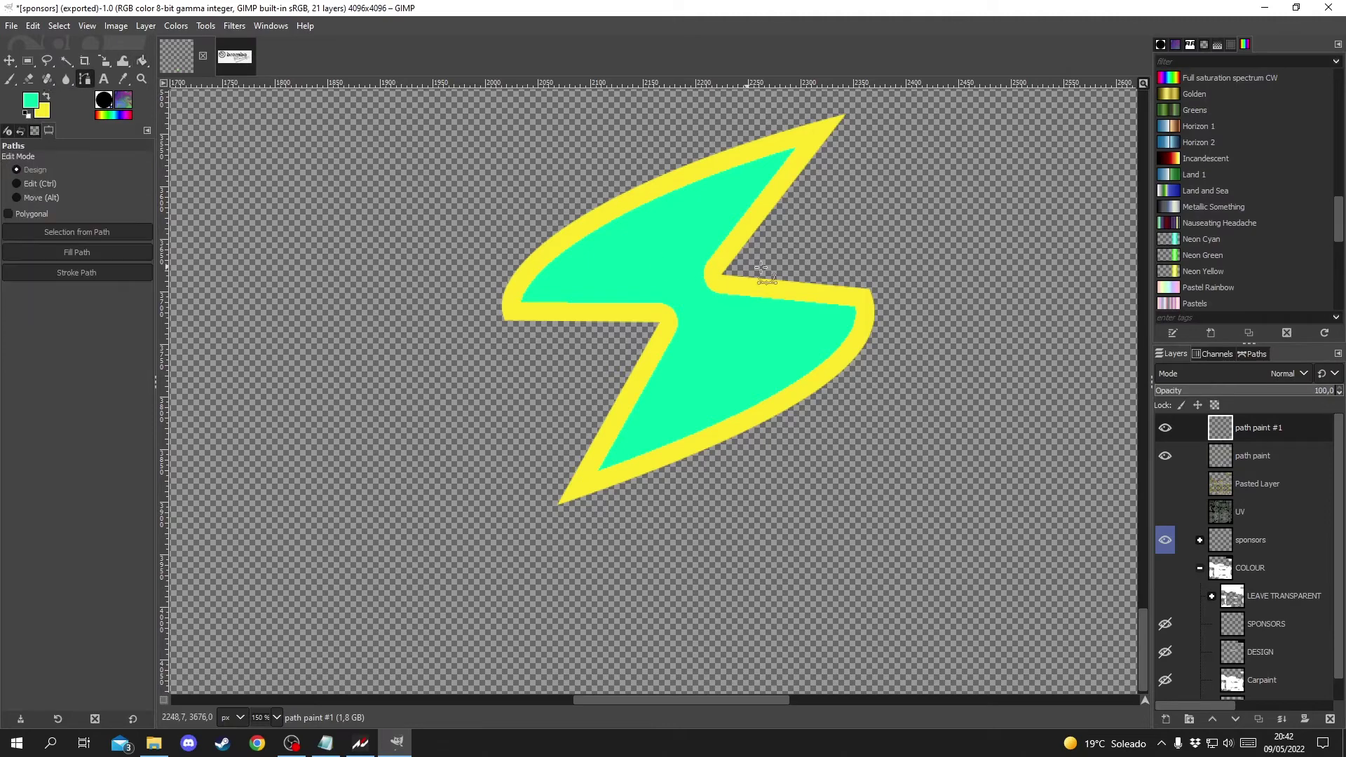
scroll(765, 277, up, 3)
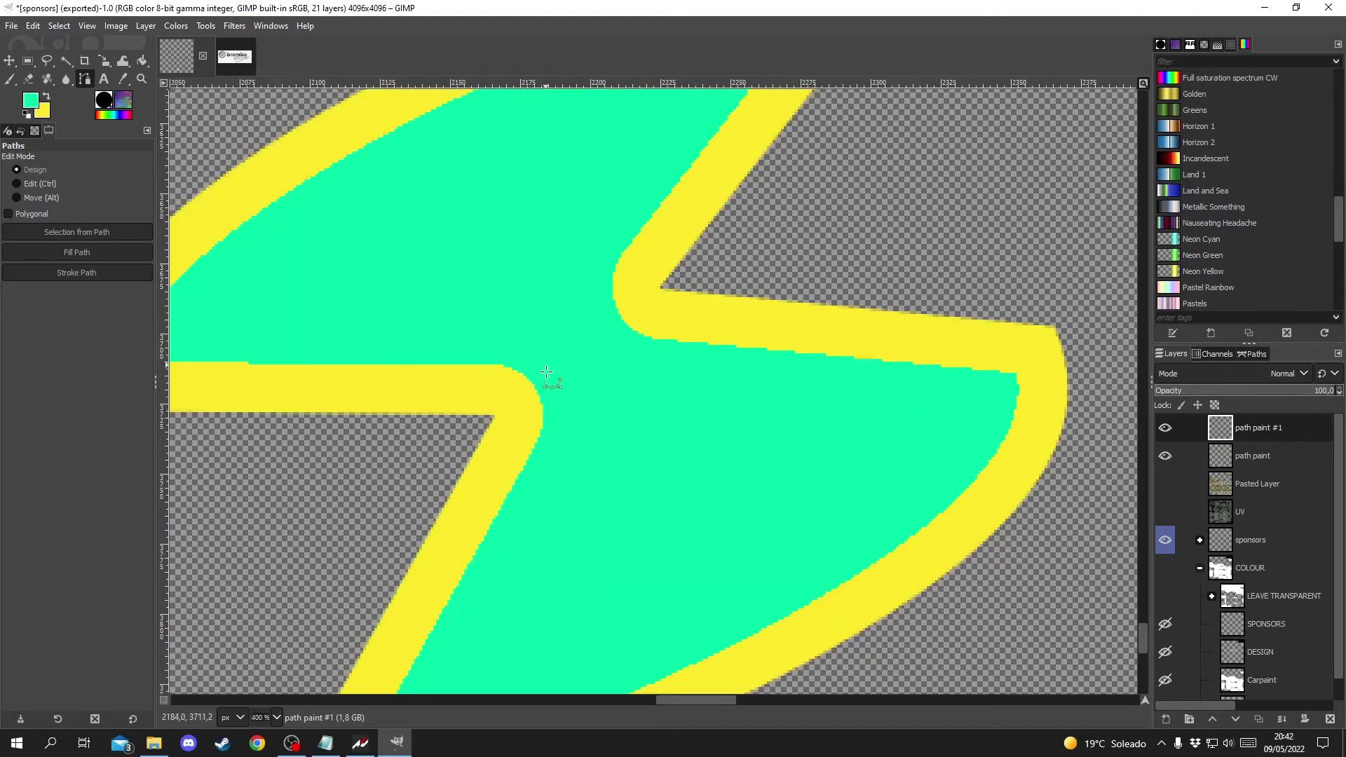
scroll(546, 373, up, 3)
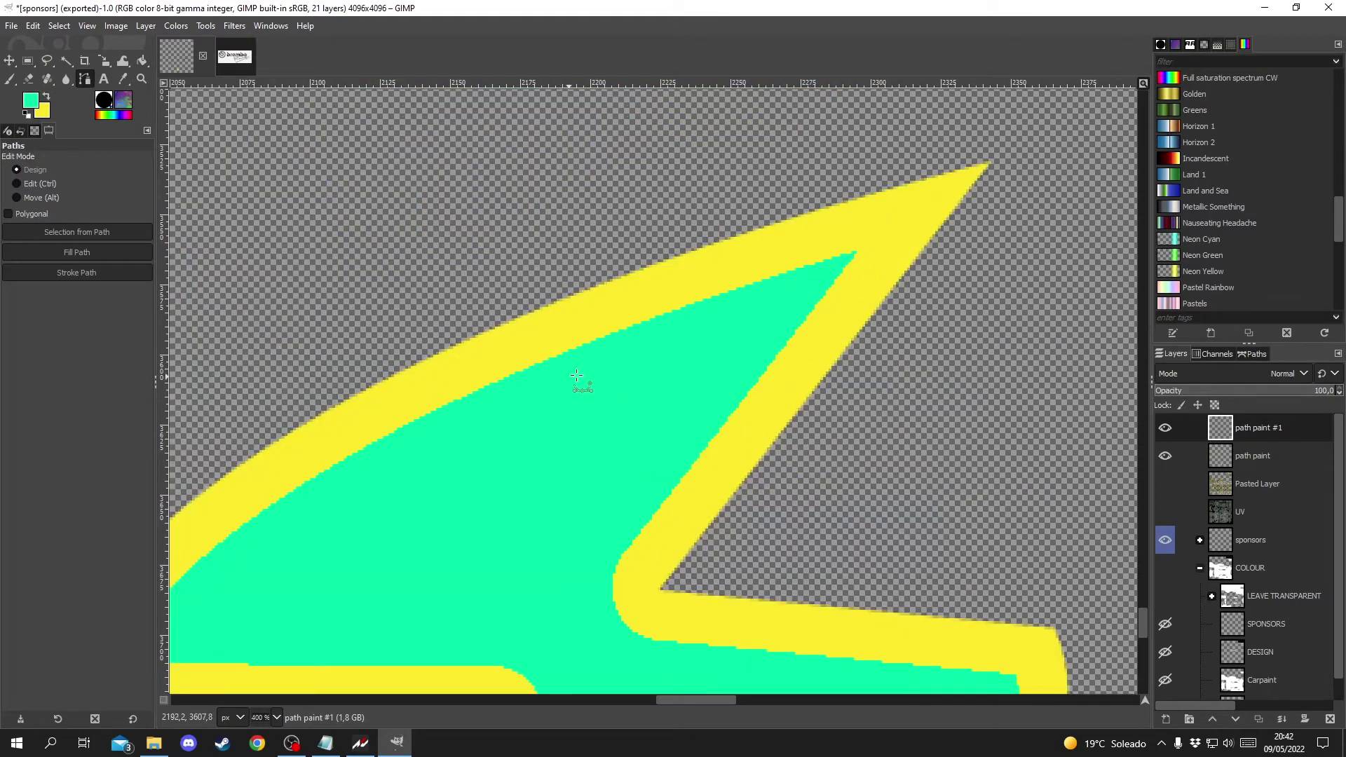
click(989, 163)
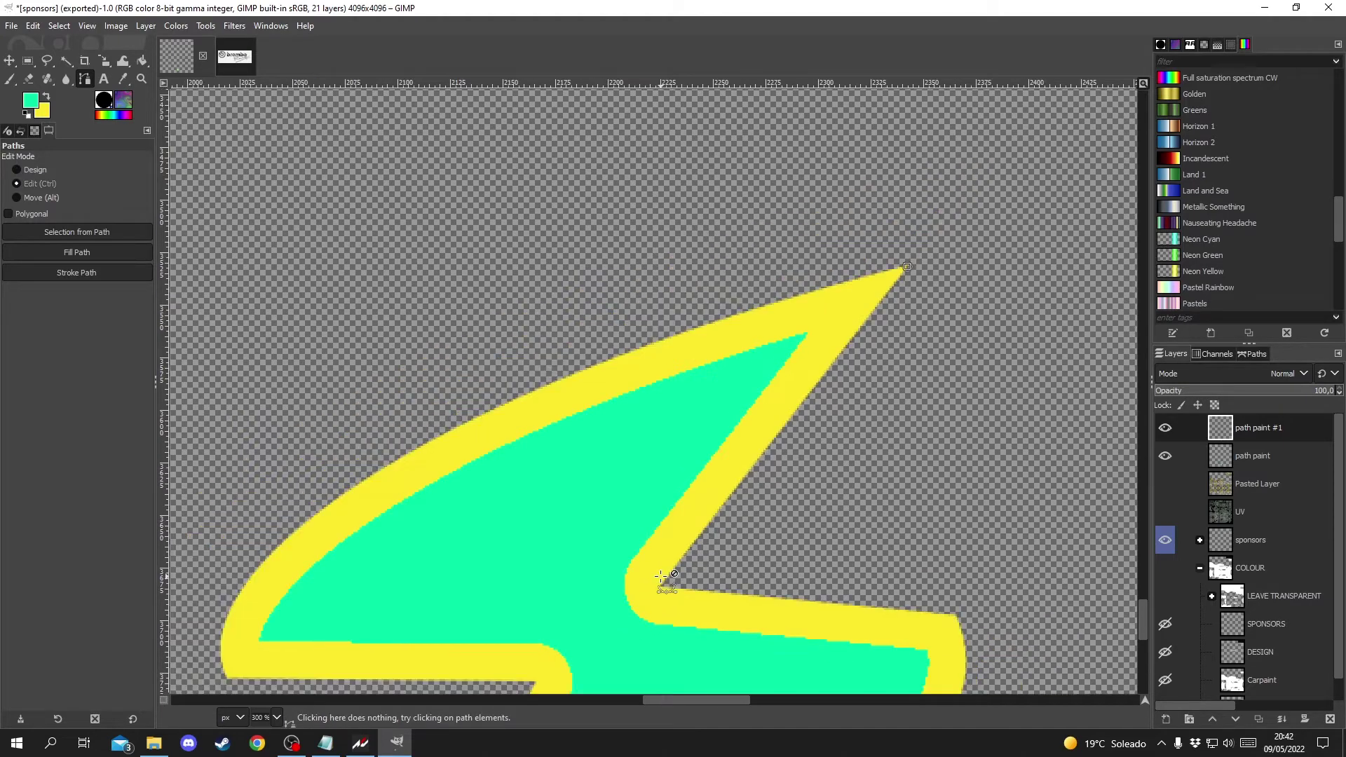
scroll(654, 577, down, 1)
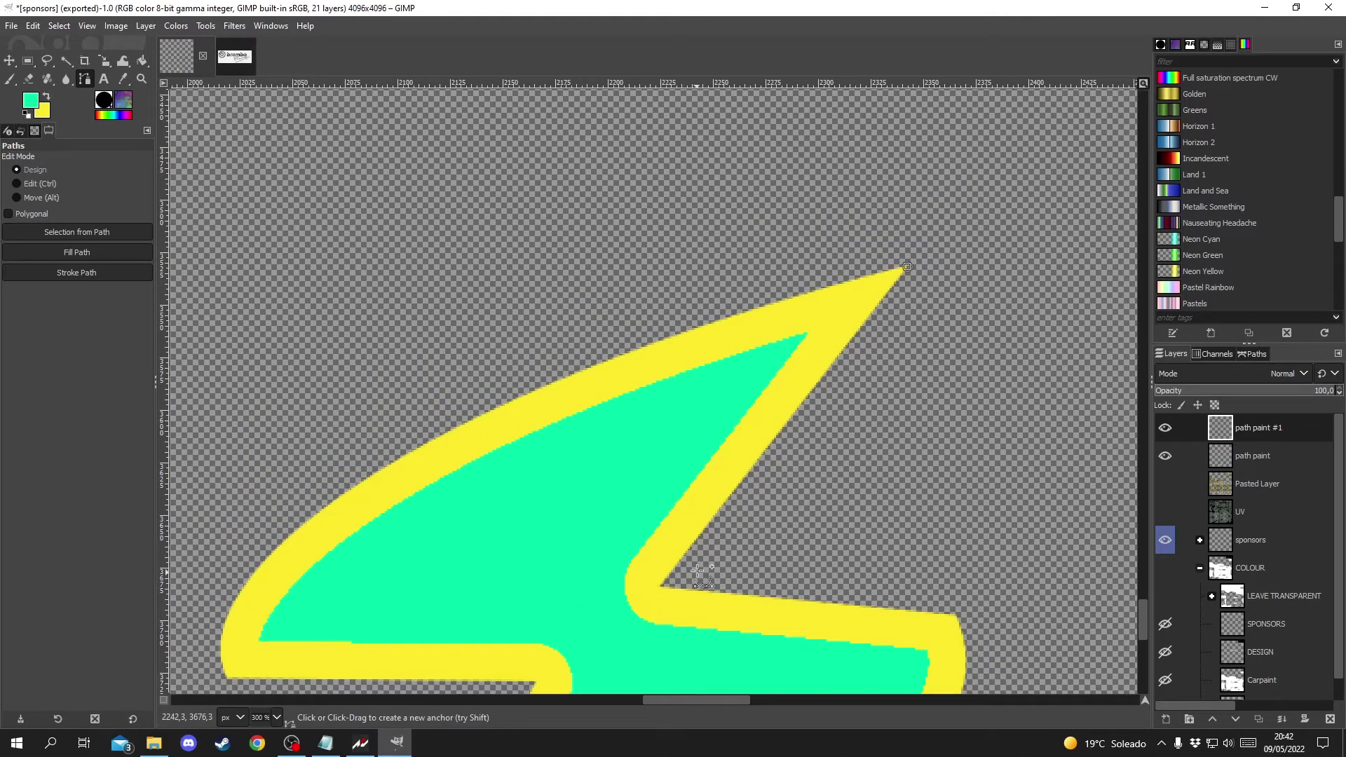
click(589, 601)
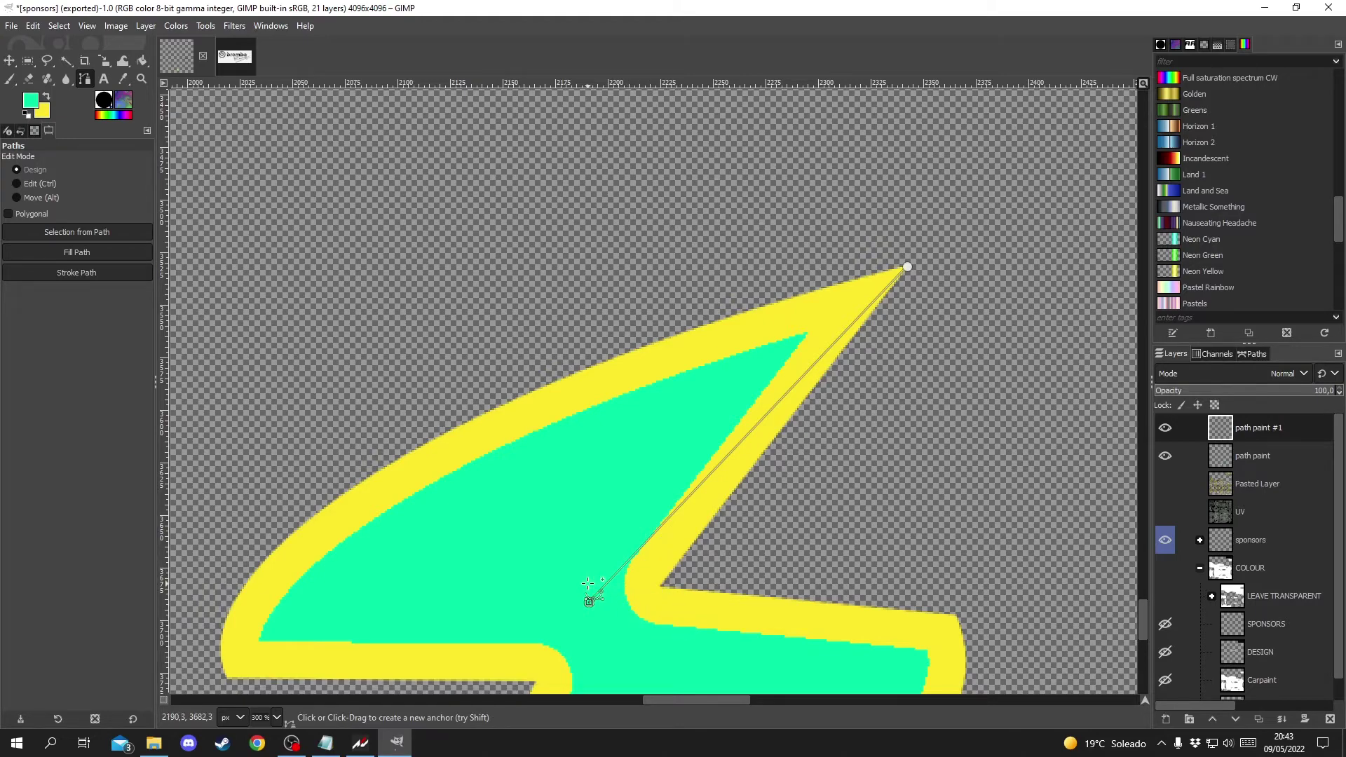
scroll(587, 583, down, 3)
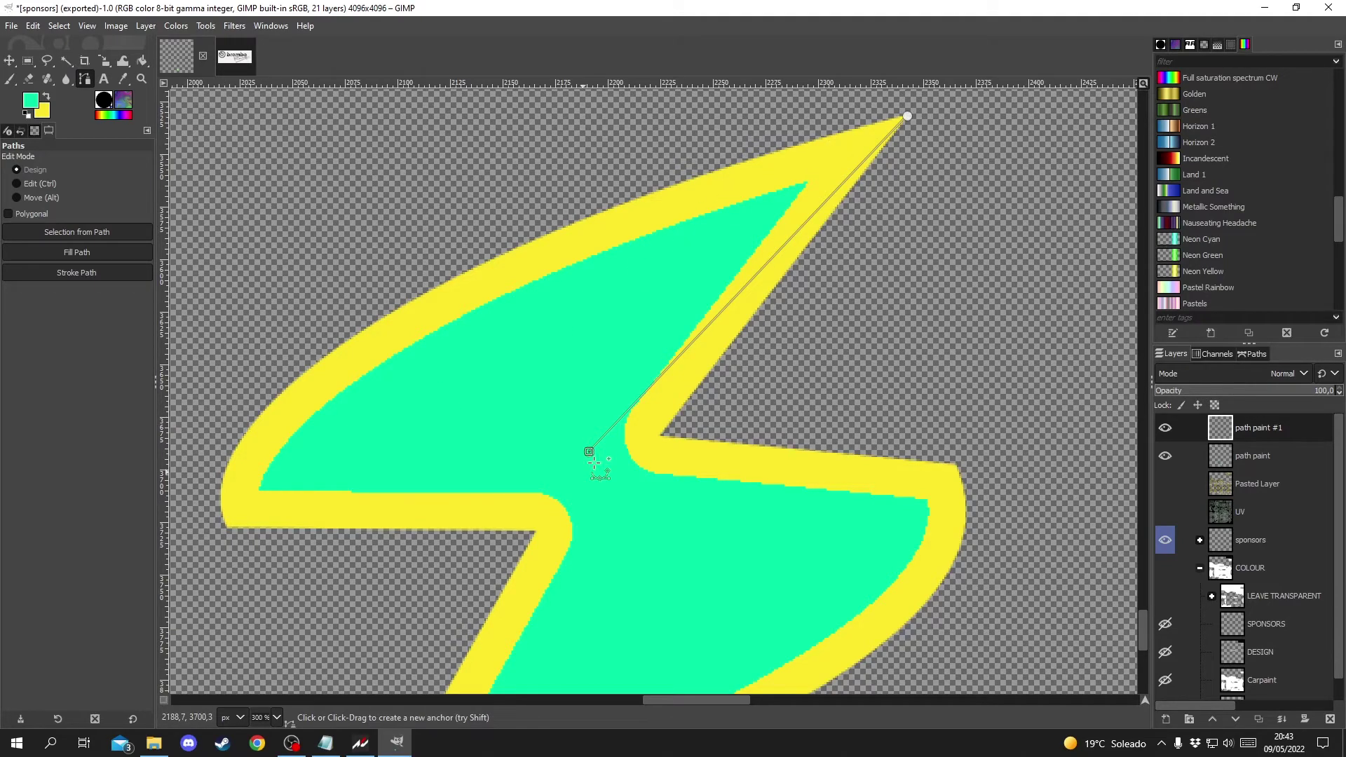
drag(590, 451, 228, 526)
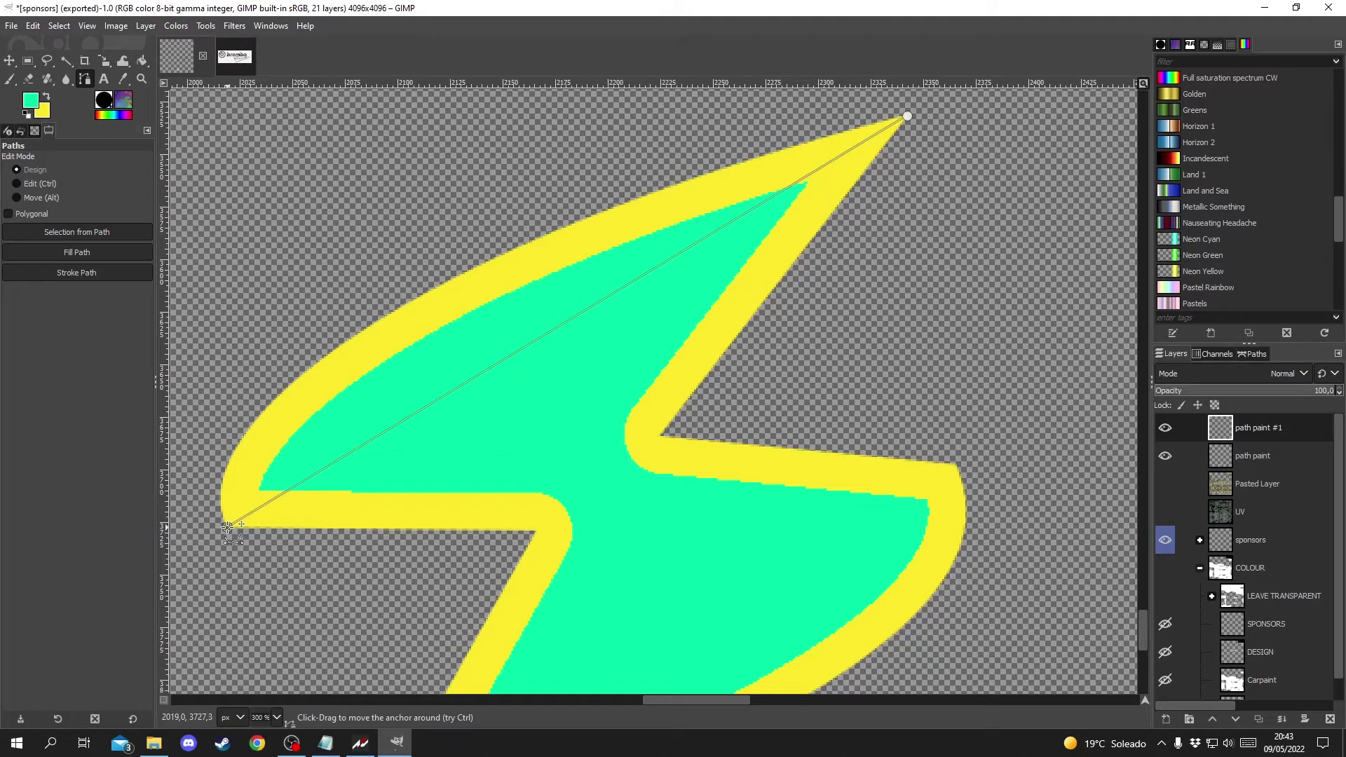
Step: Add anchors at the bolt's remaining corners, lower tip and notches, and close the path at the upper tip
click(534, 531)
scroll(466, 589, down, 5)
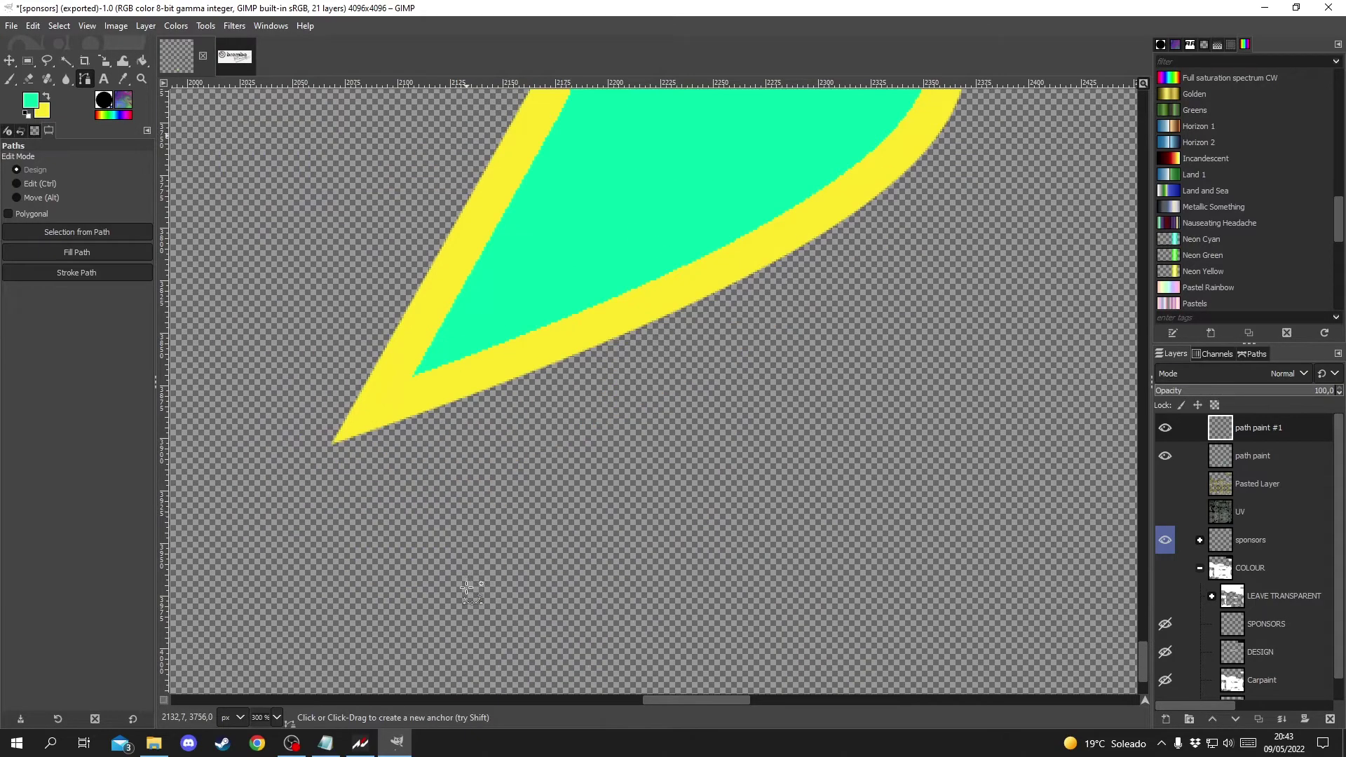
click(333, 442)
scroll(491, 441, up, 5)
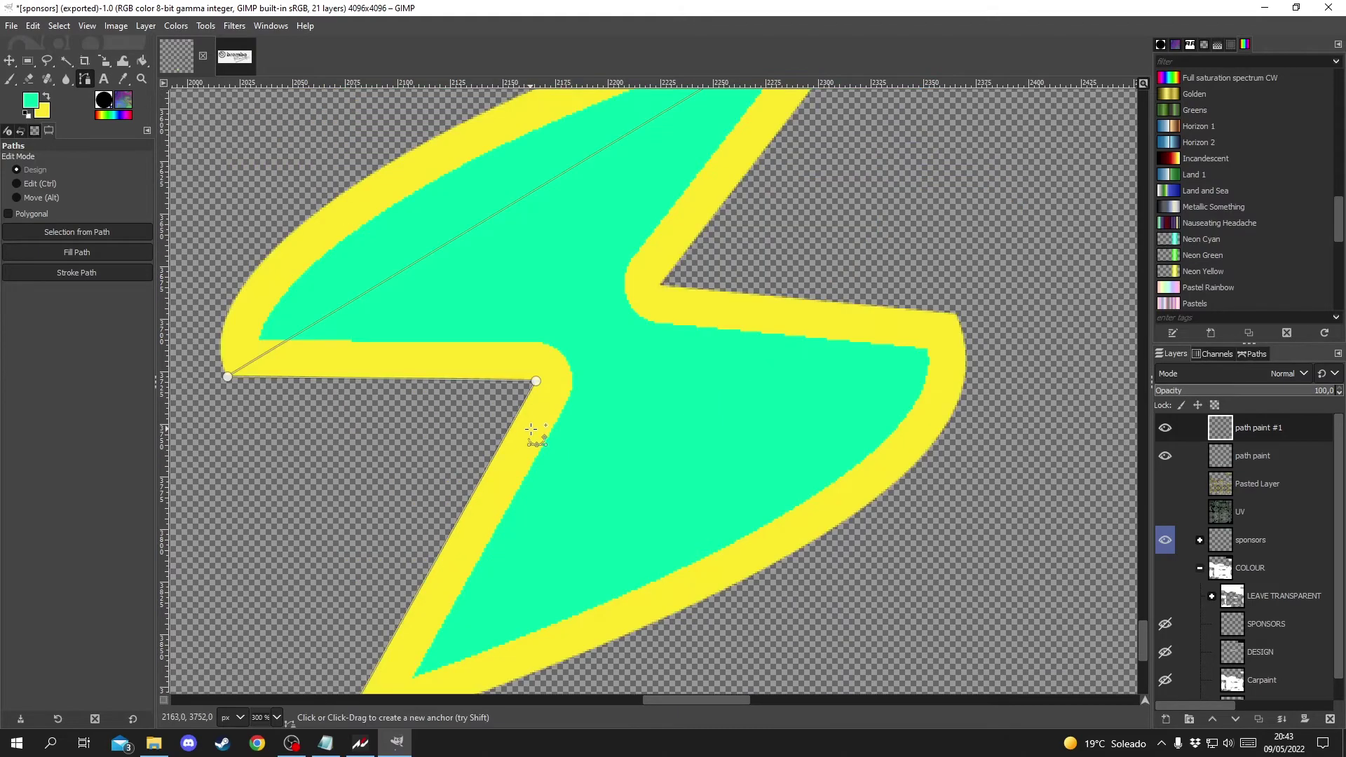
click(957, 312)
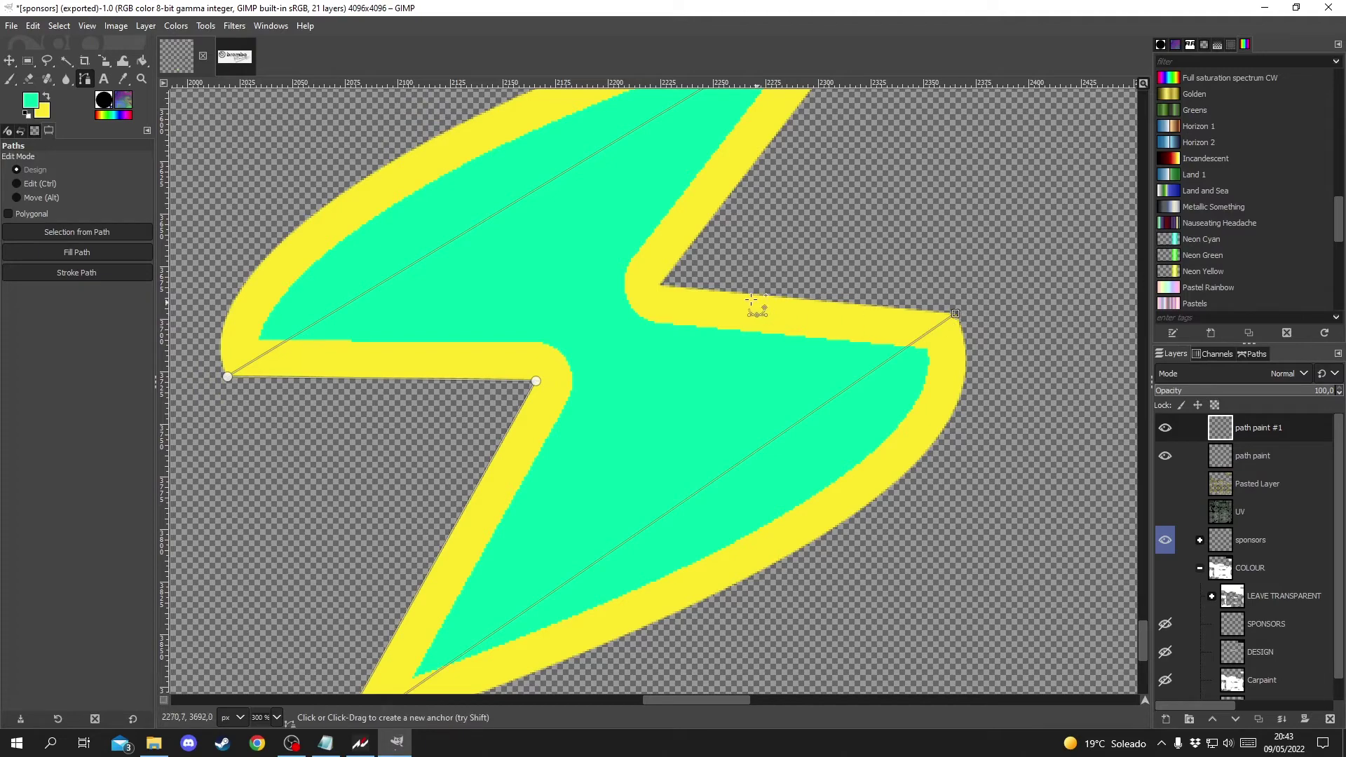
click(662, 284)
scroll(640, 324, up, 3)
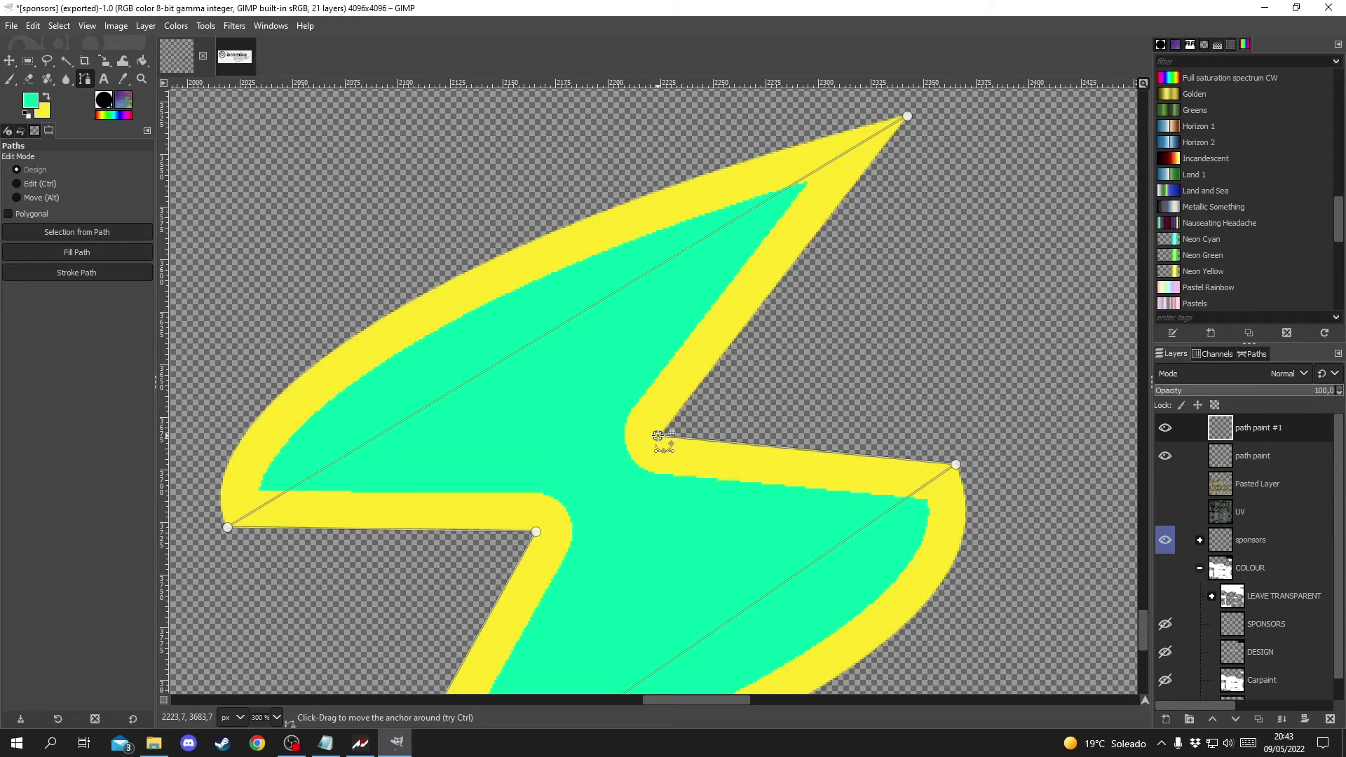
ctrl+click(905, 119)
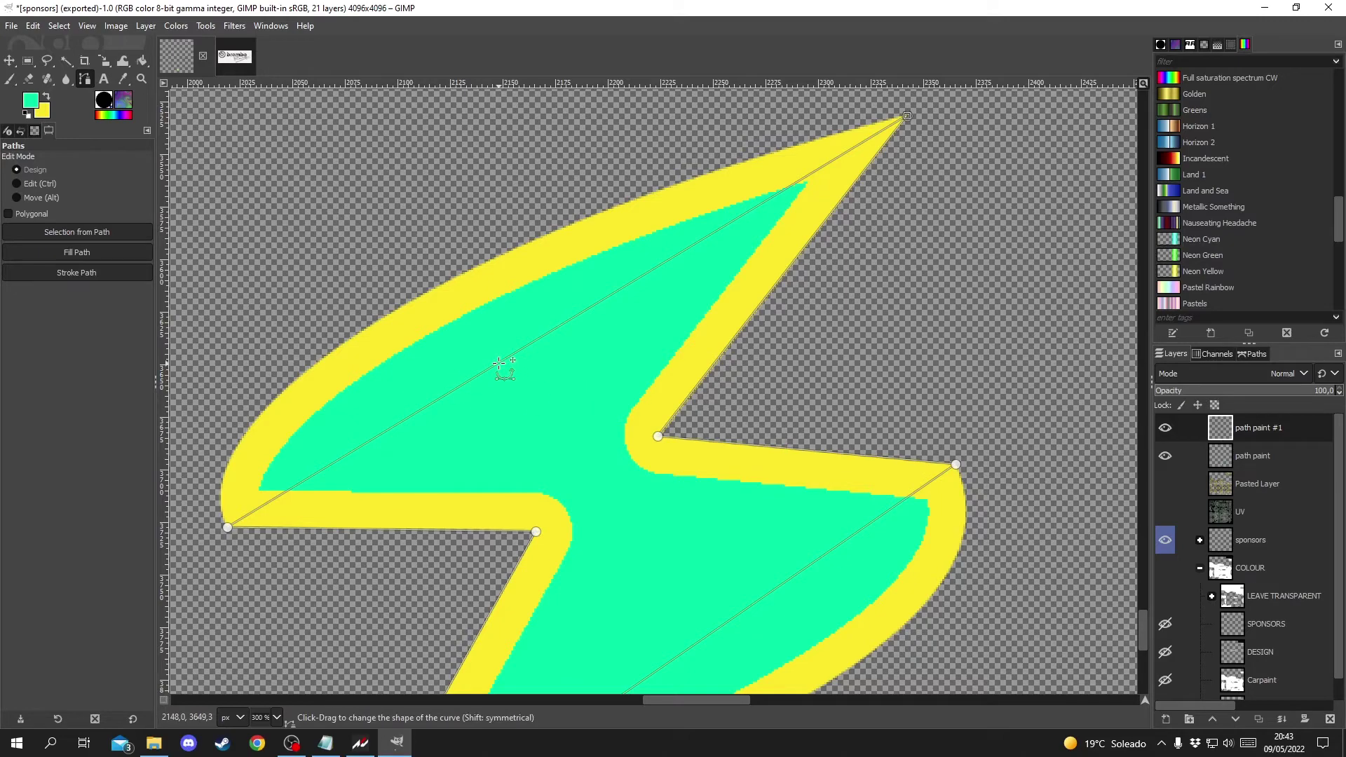
Step: Bend the path segment between the bolt's upper tip and outer corner into a curve and aim the tip handle along the yellow edge
drag(498, 363, 422, 305)
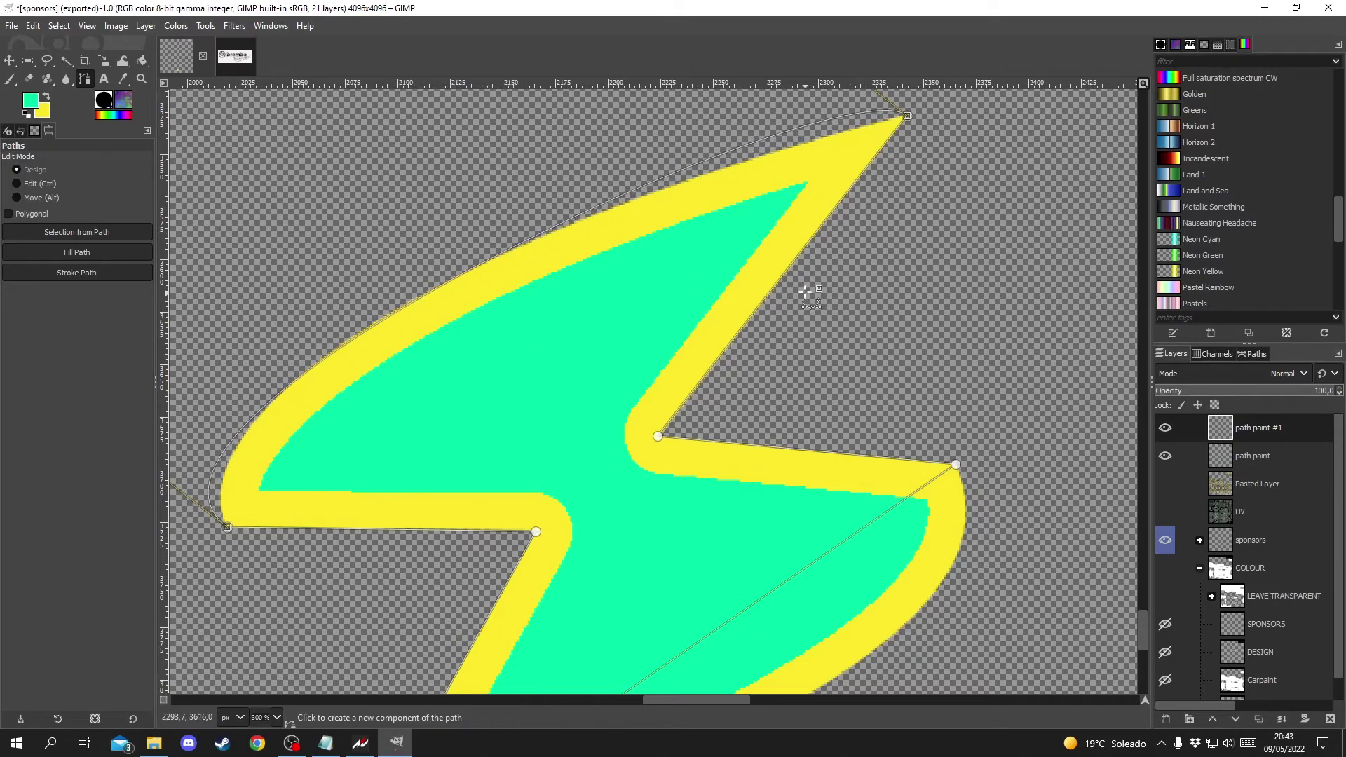
scroll(809, 296, up, 3)
drag(841, 221, 813, 265)
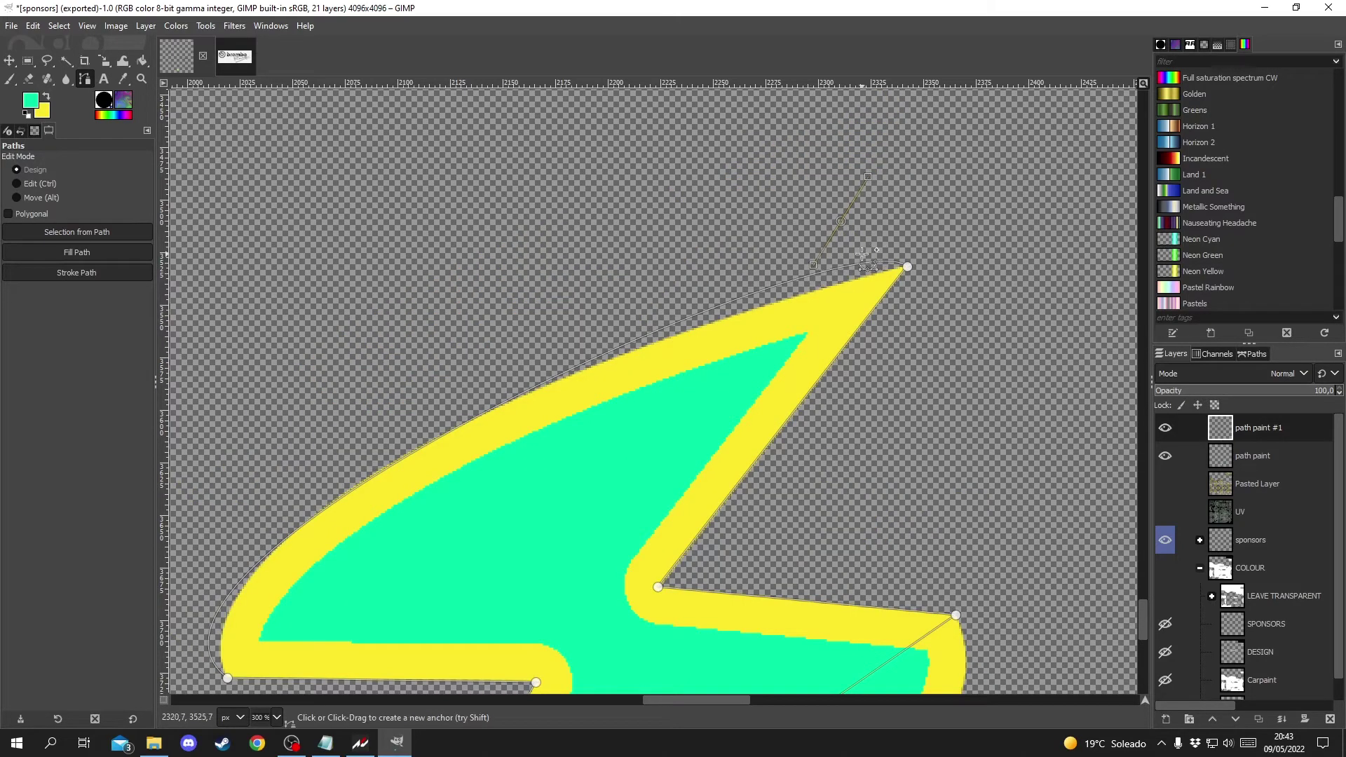
key(ctrl+z)
click(908, 267)
drag(841, 218, 706, 293)
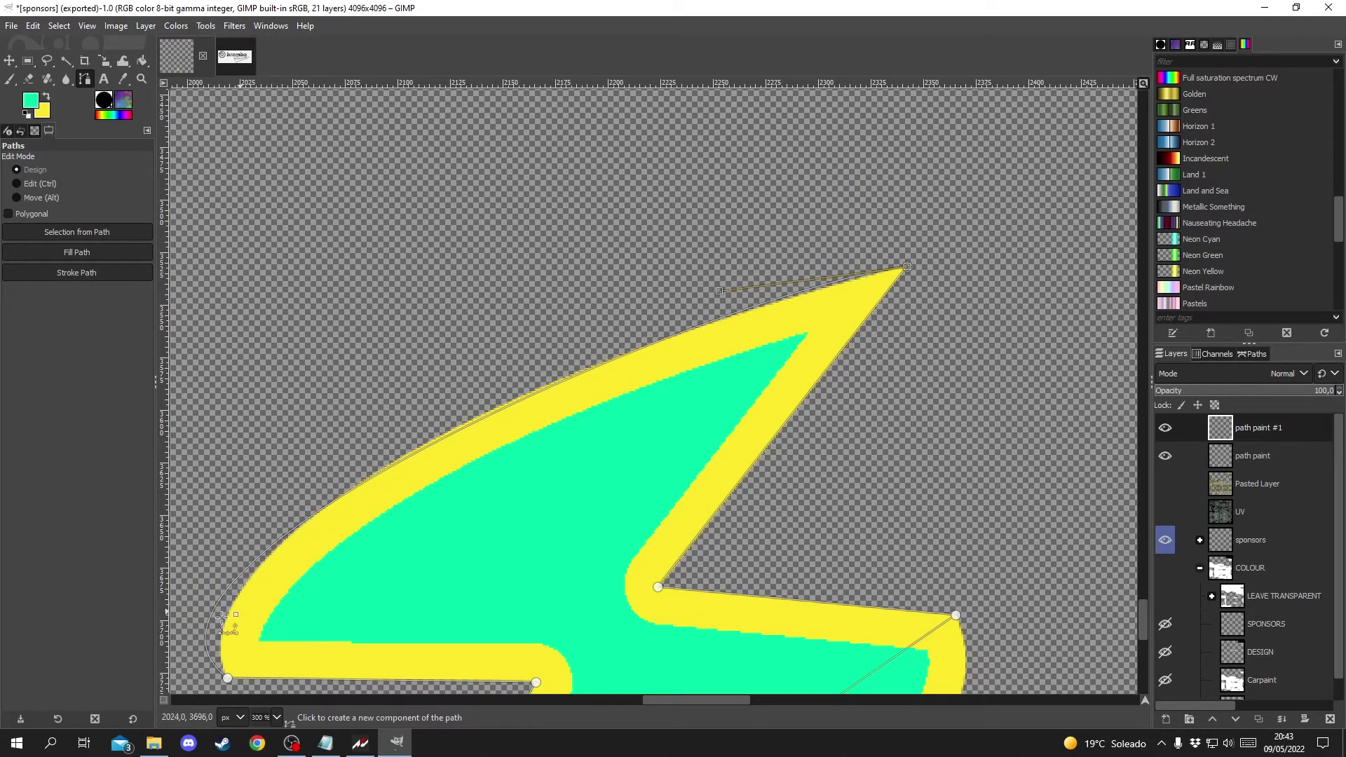
Step: Fine-tune the curve handles at the upper half's outer corner and the upper tip to match the yellow outline
click(227, 678)
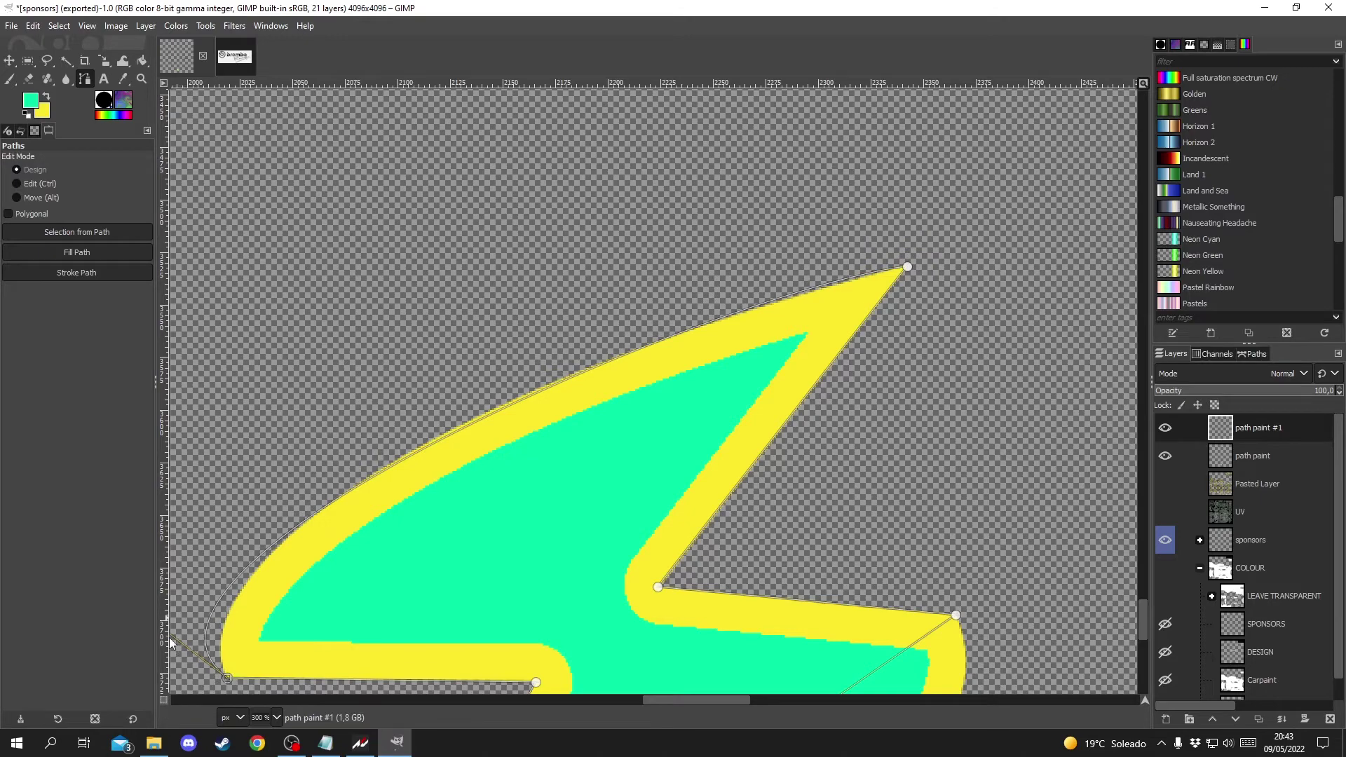
scroll(406, 580, down, 1)
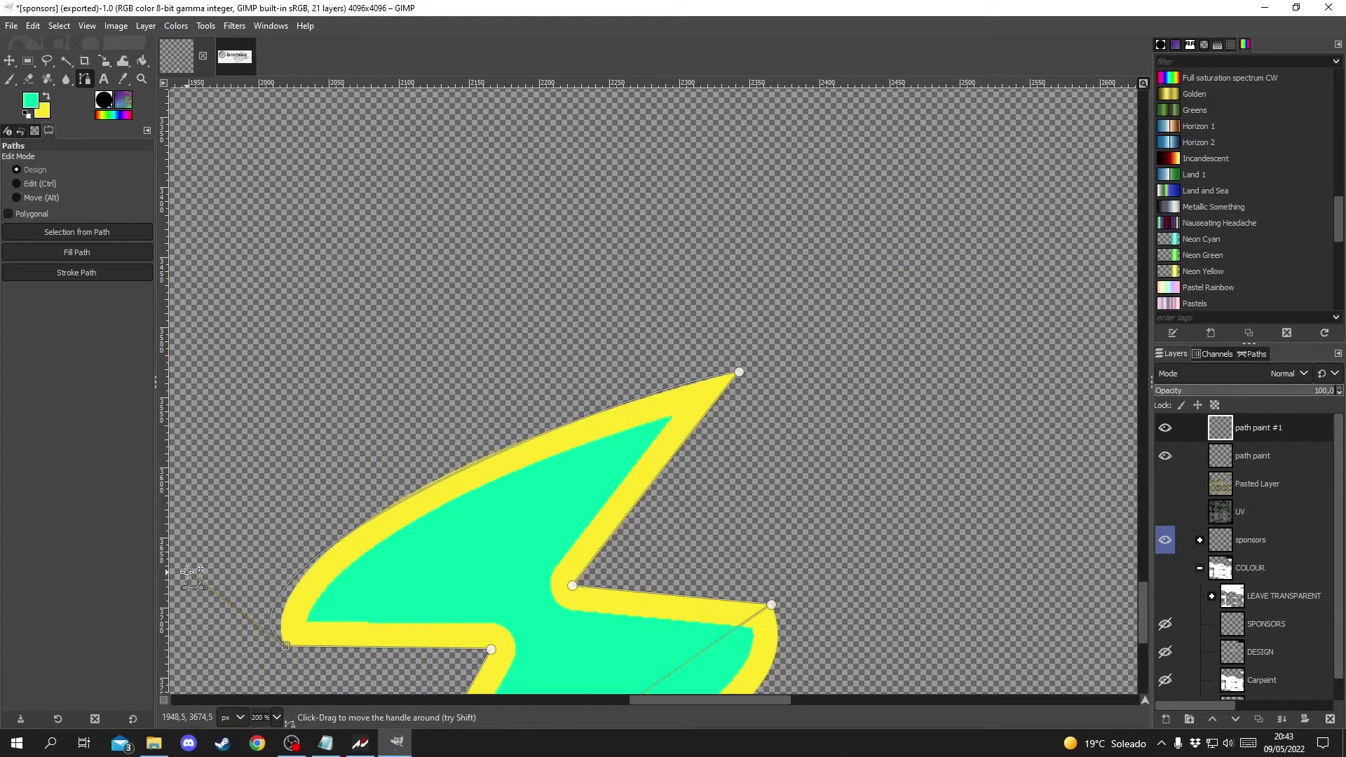
drag(188, 572, 241, 538)
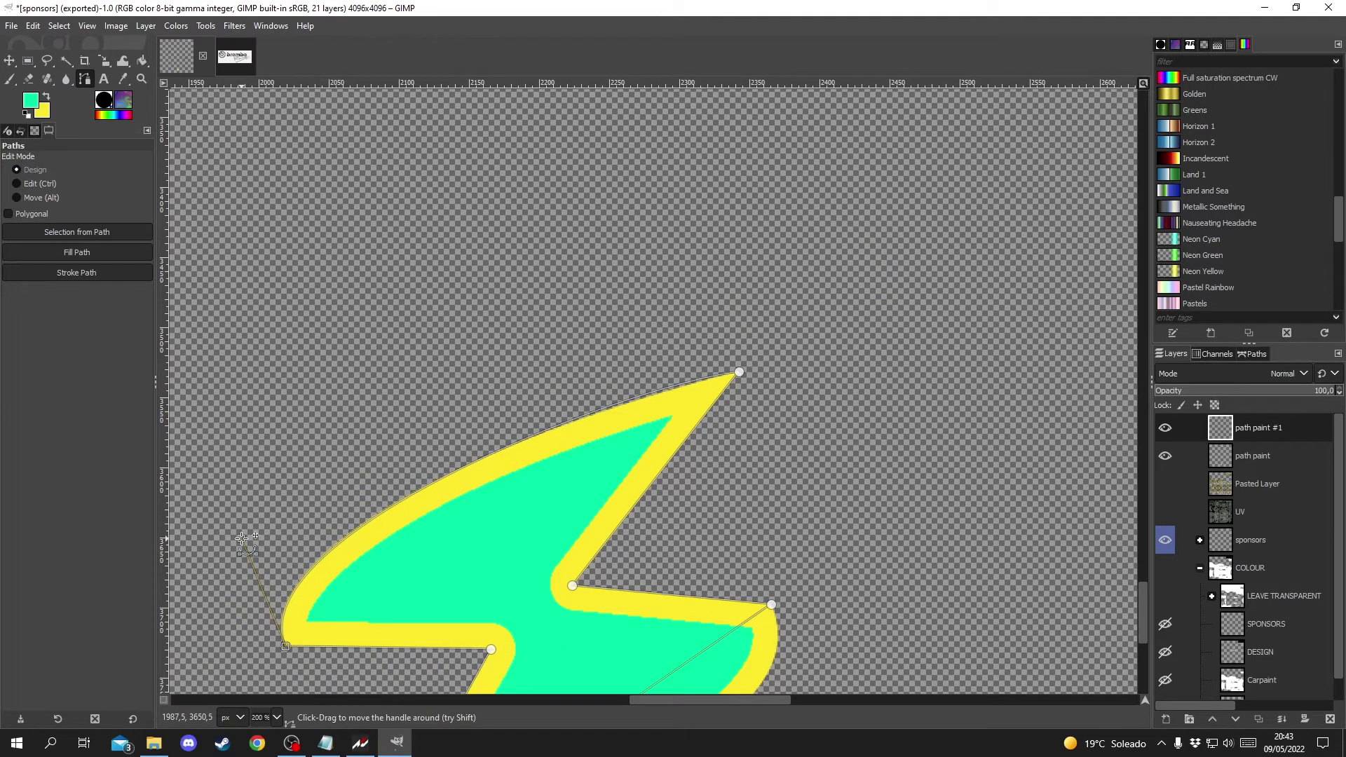
click(740, 372)
drag(613, 388, 513, 431)
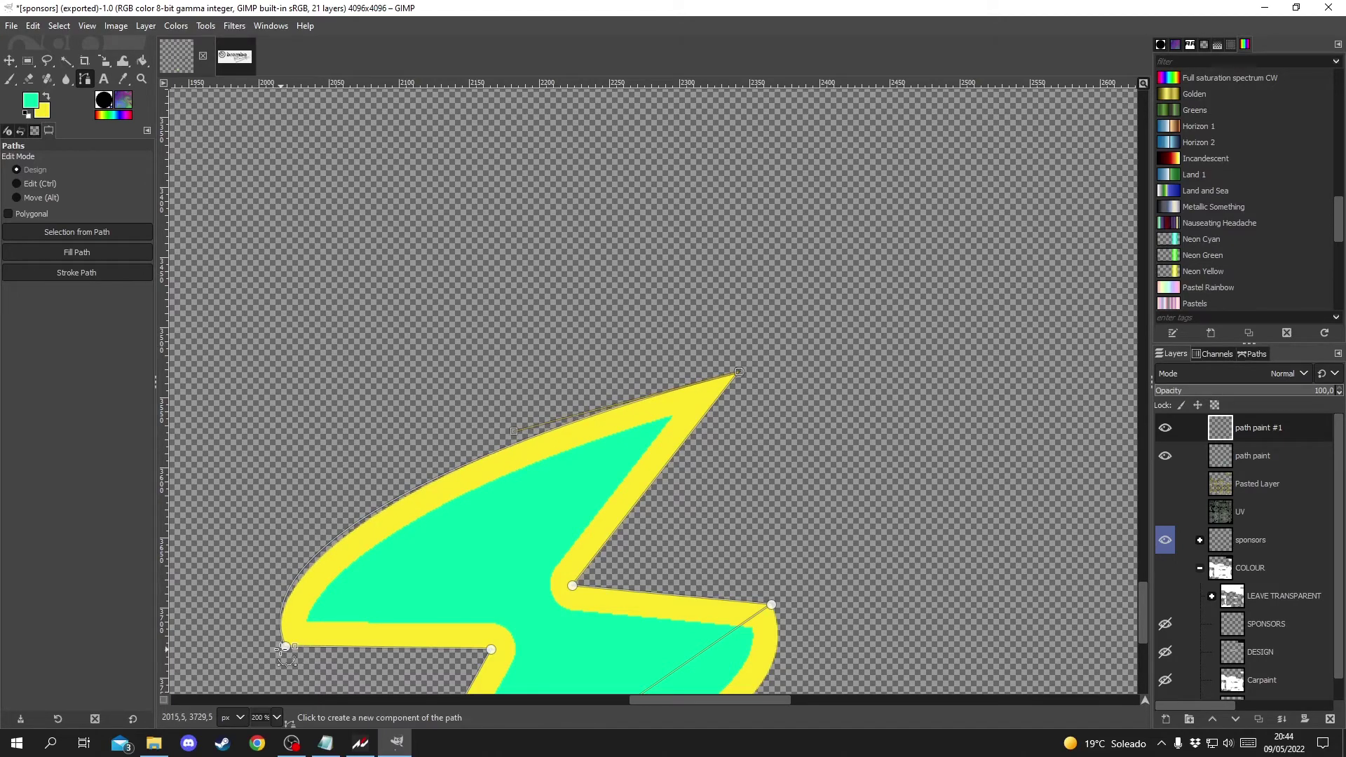
drag(285, 646, 255, 539)
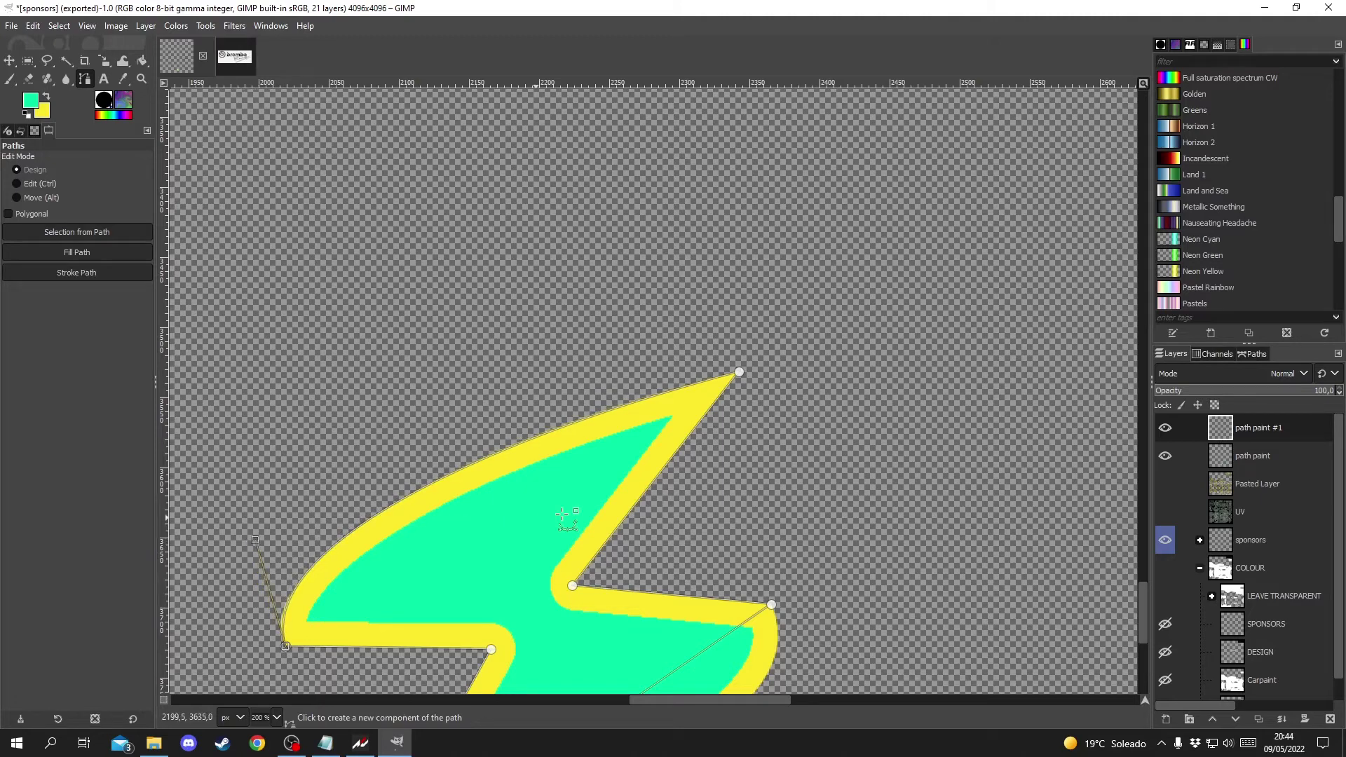
Step: Bend the segment from the bolt's lower tip to the lower half's outer corner and adjust its handles to follow the yellow outline
scroll(659, 494, down, 2)
scroll(677, 519, down, 3)
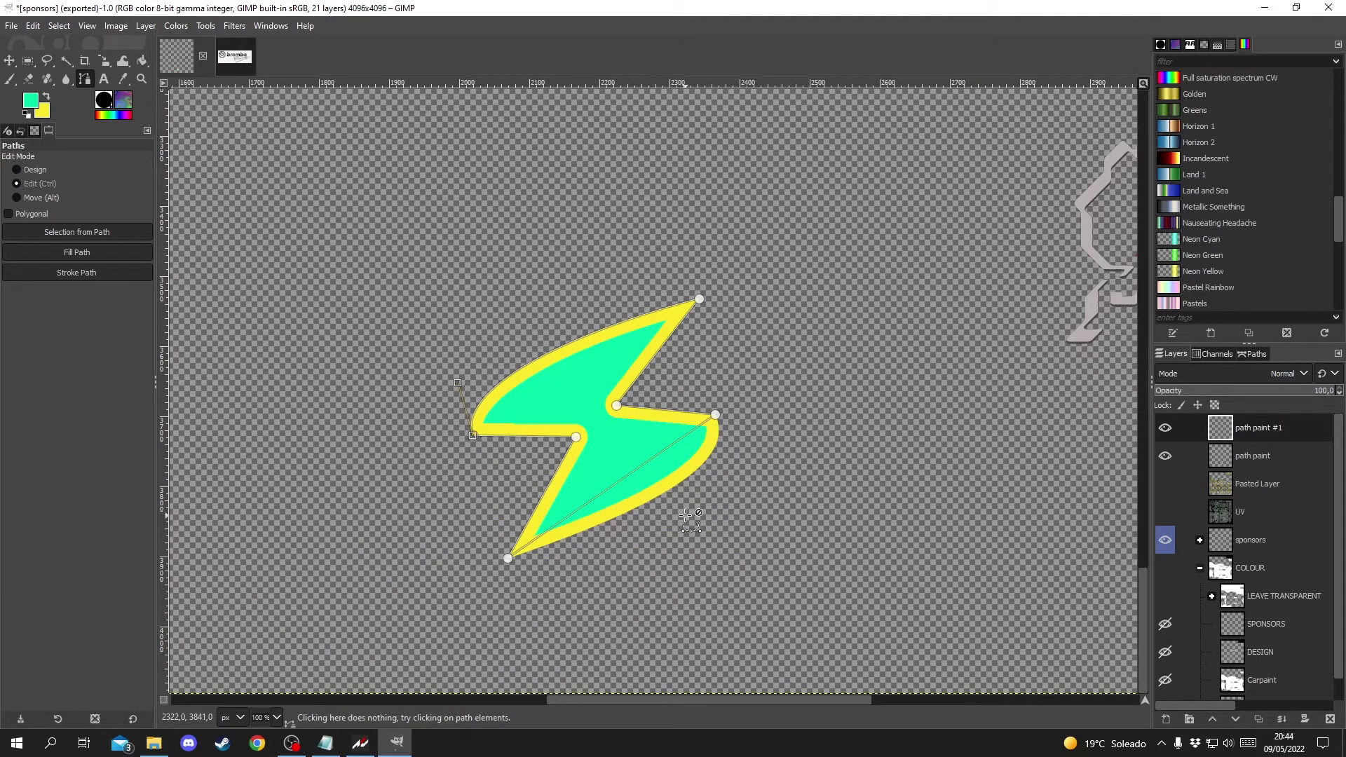
scroll(685, 514, up, 1)
click(609, 461)
drag(609, 461, 499, 583)
drag(472, 603, 643, 506)
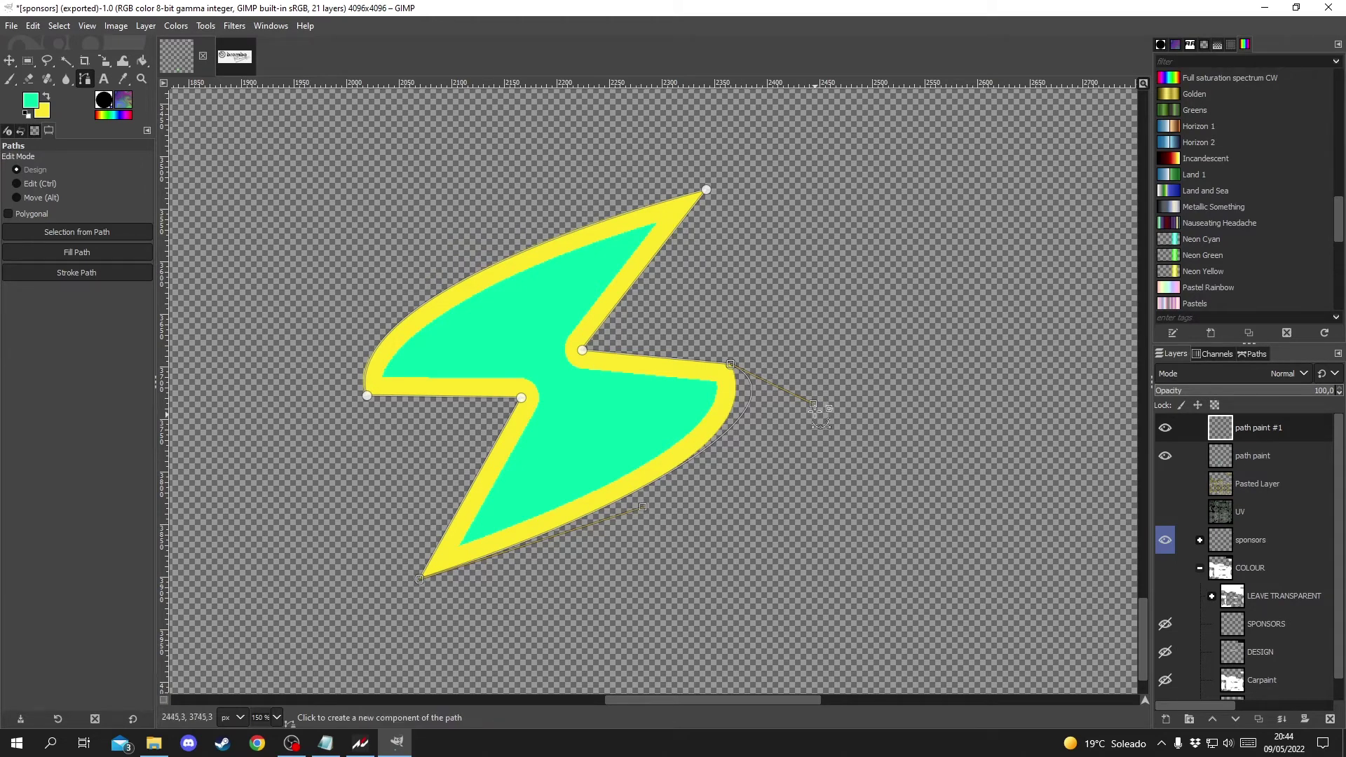
mouse_move(816, 408)
mouse_down()
mouse_move(826, 401)
mouse_move(792, 413)
mouse_up()
key(ctrl+z)
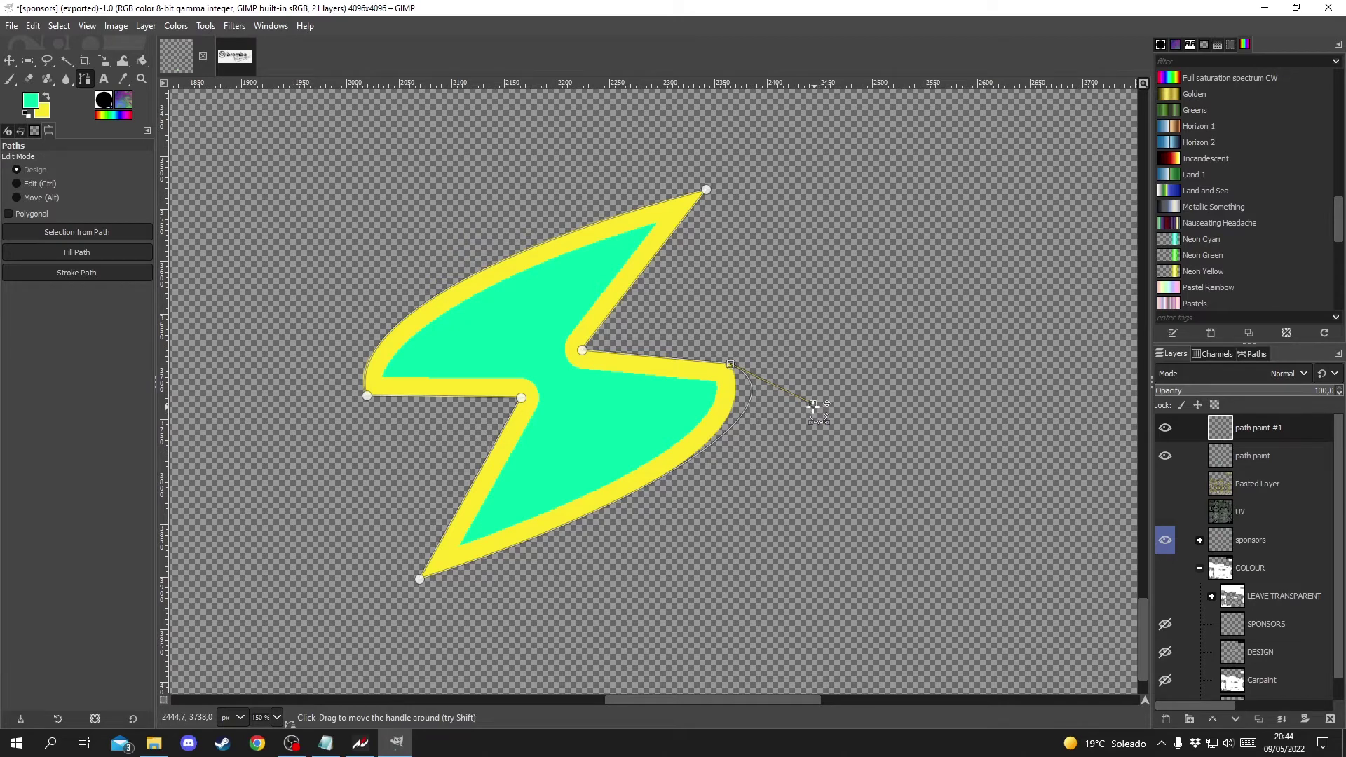
drag(813, 405, 766, 433)
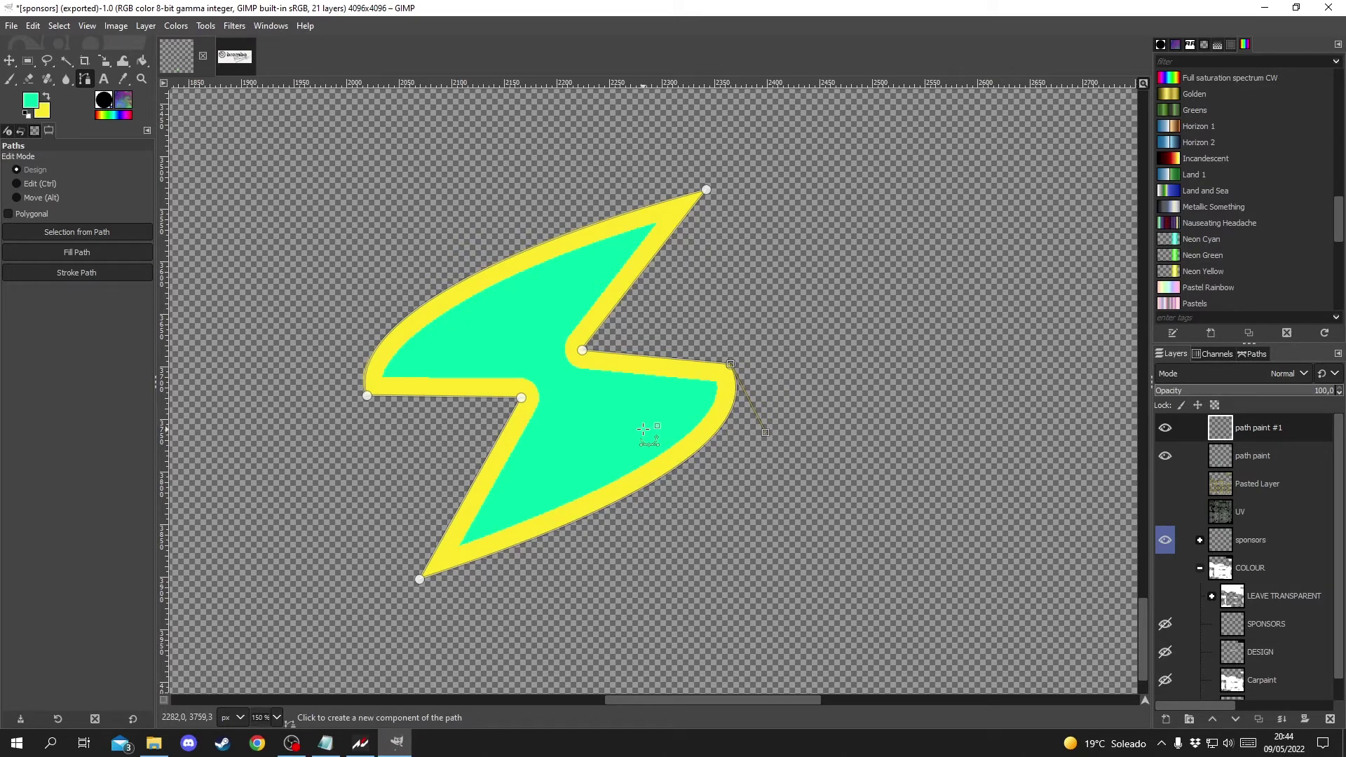
Step: Create a selection from the bolt path and shrink it by 18 px
scroll(643, 429, up, 1)
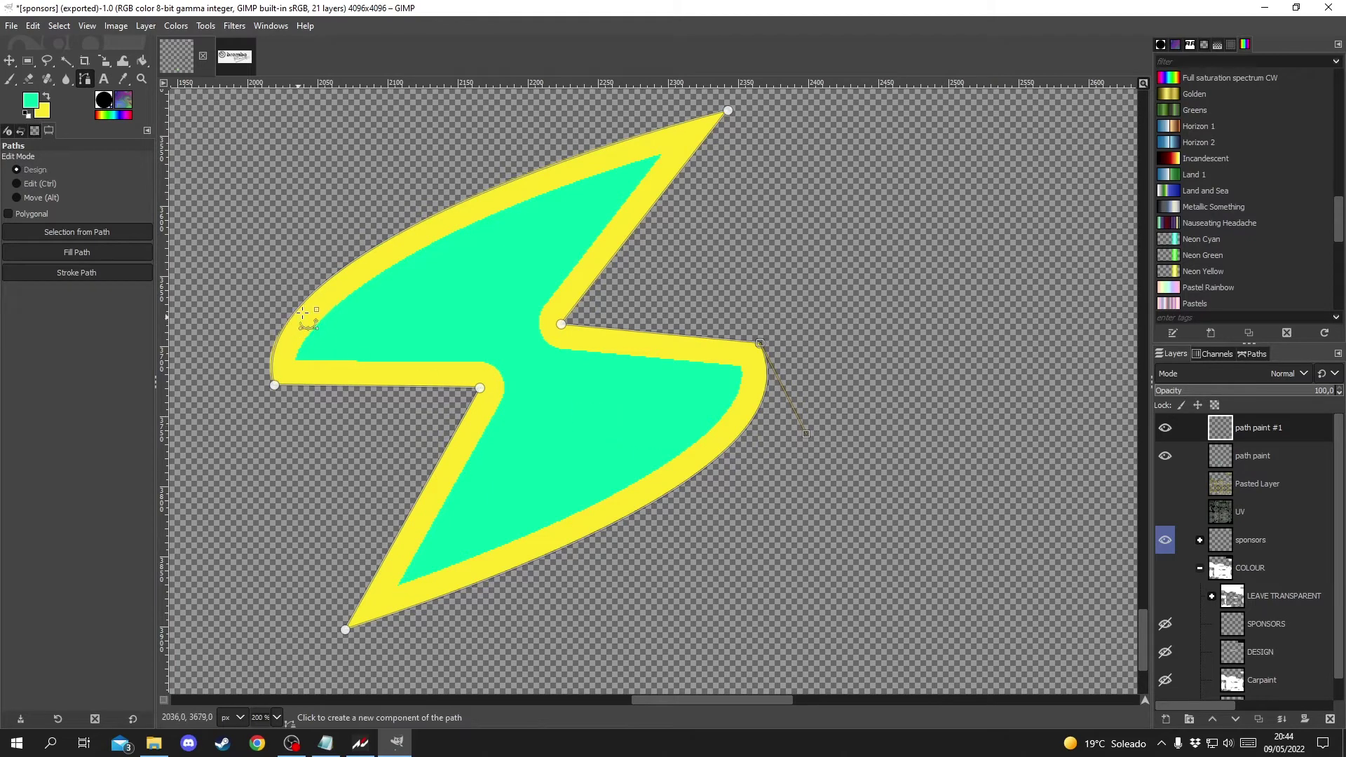
right_click(574, 374)
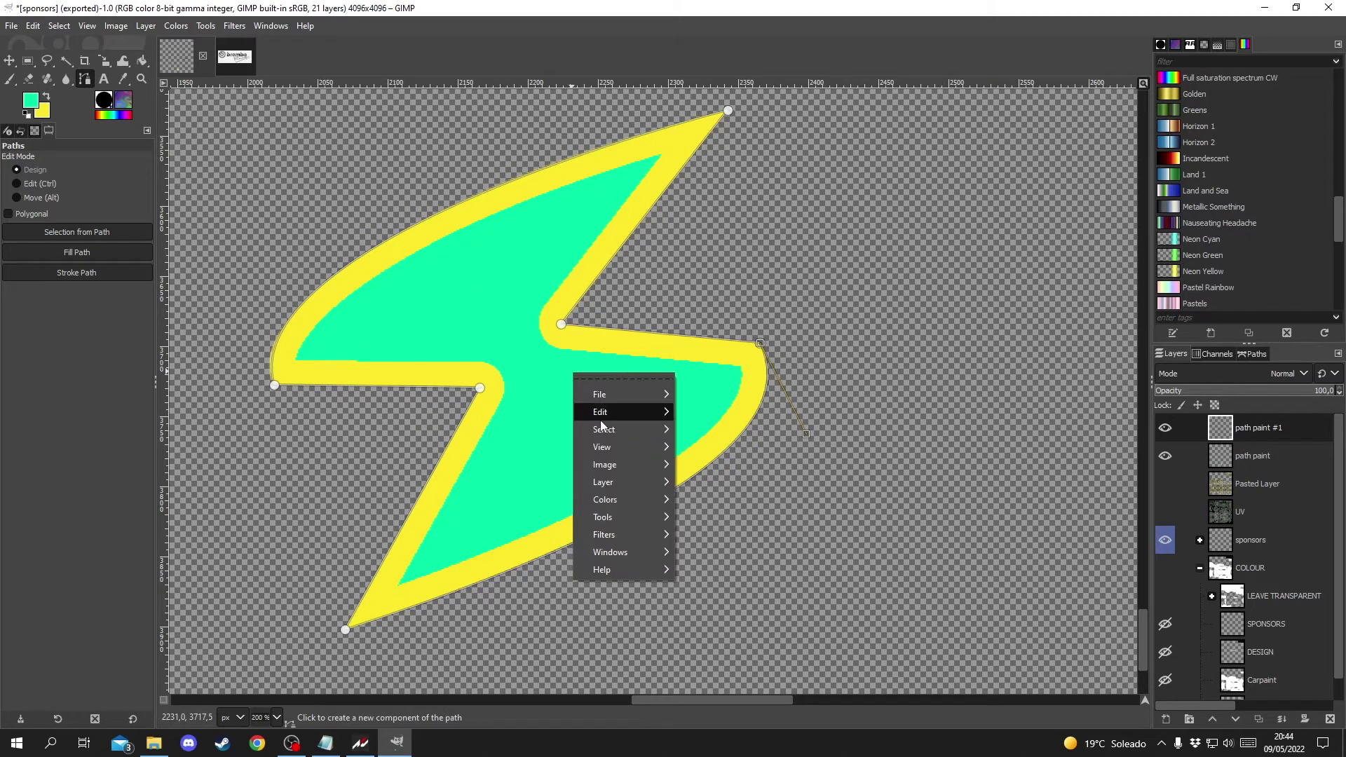
mouse_move(603, 428)
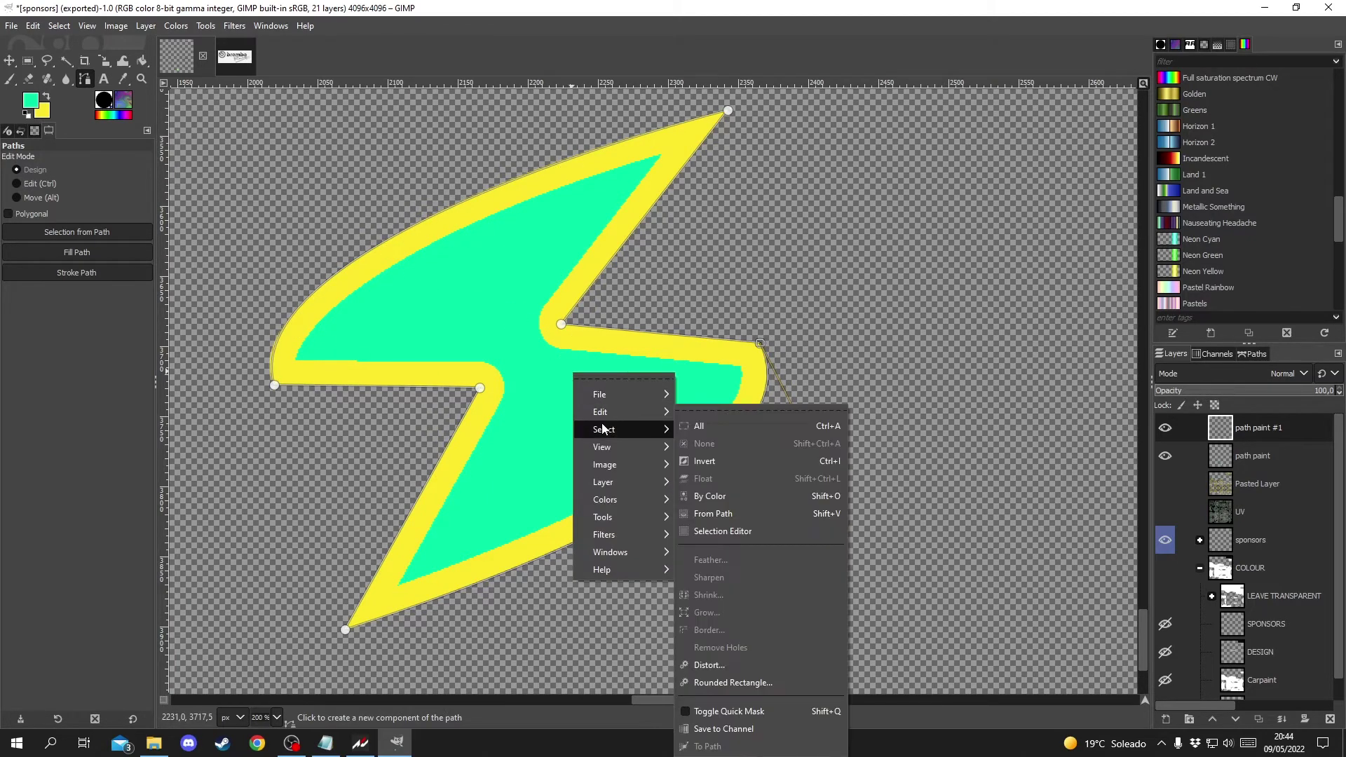
click(712, 523)
click(59, 25)
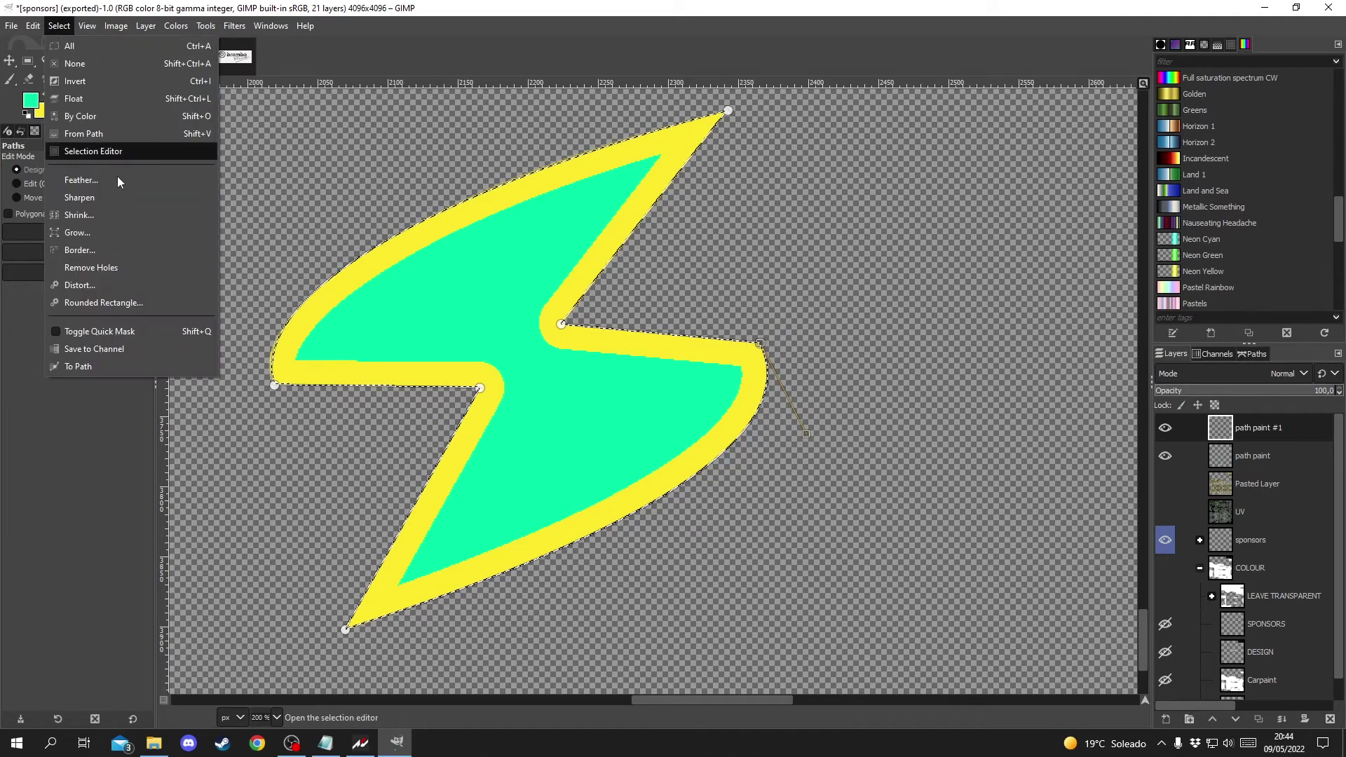
click(80, 215)
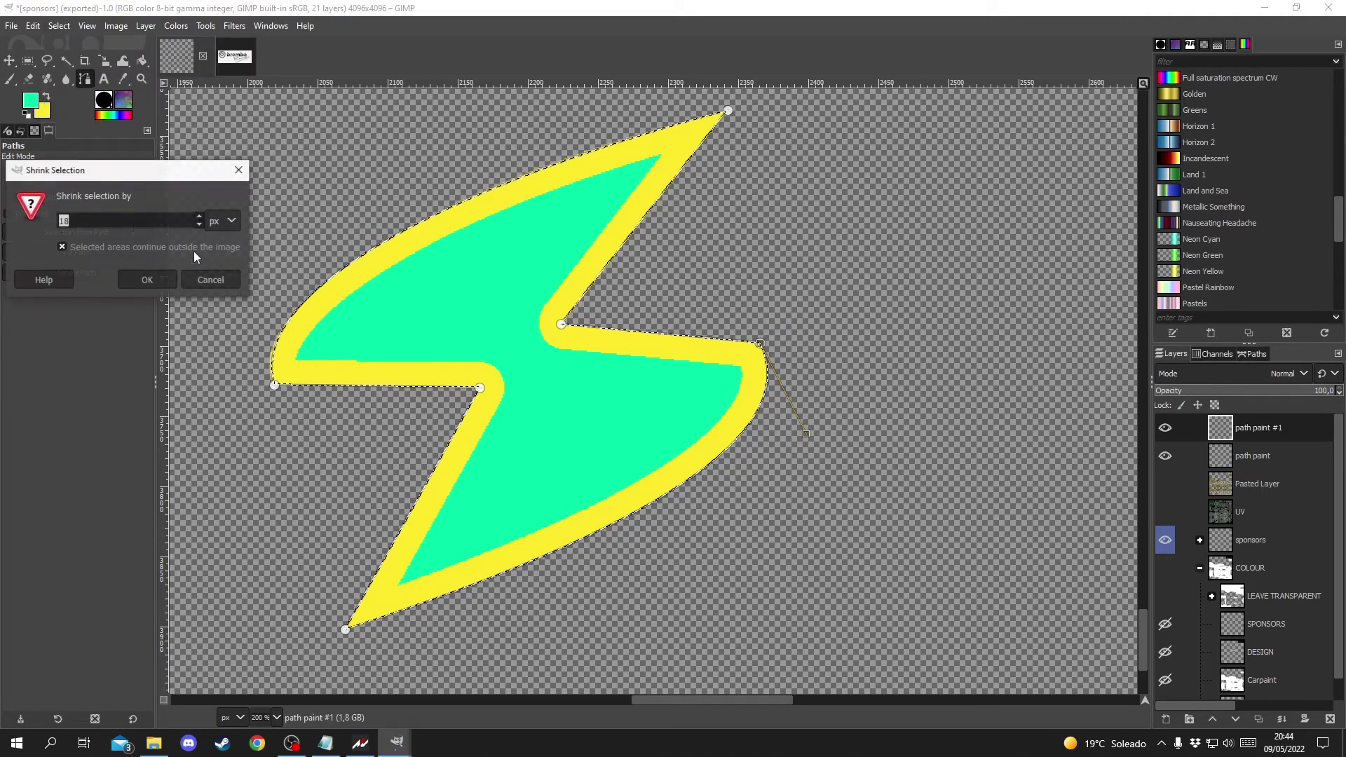
click(169, 280)
Step: Bucket fill the shrunken selection with turquoise on the path paint #1 layer and hide the path paint layer
scroll(507, 328, up, 2)
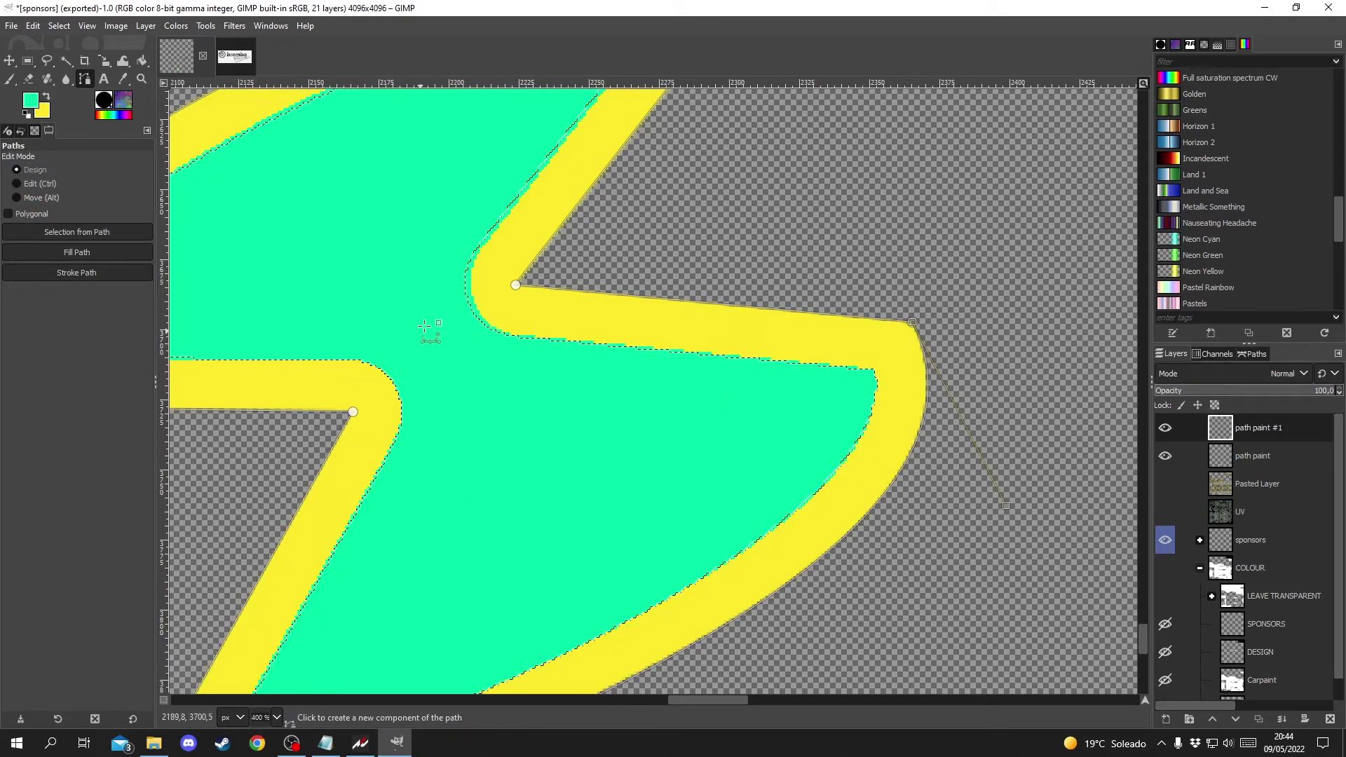
scroll(589, 329, up, 3)
scroll(632, 341, down, 3)
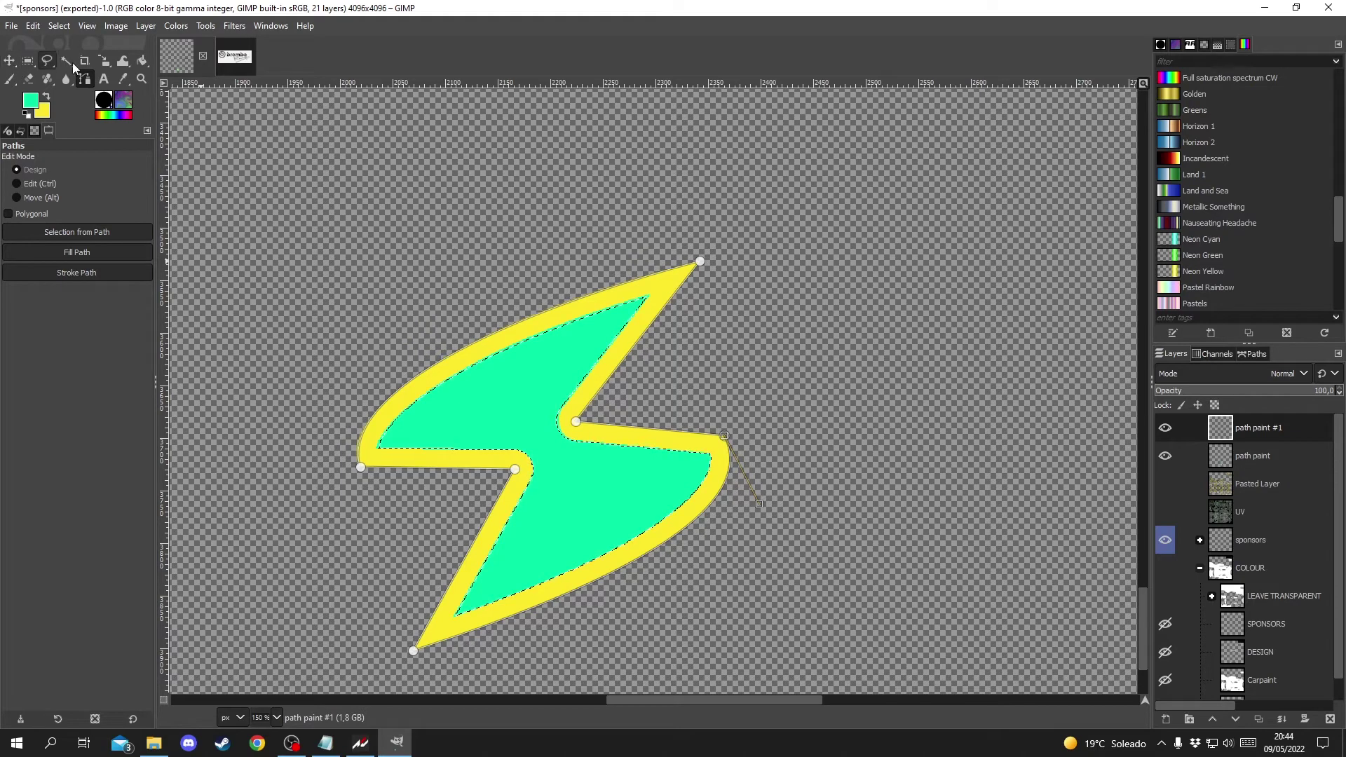
click(142, 60)
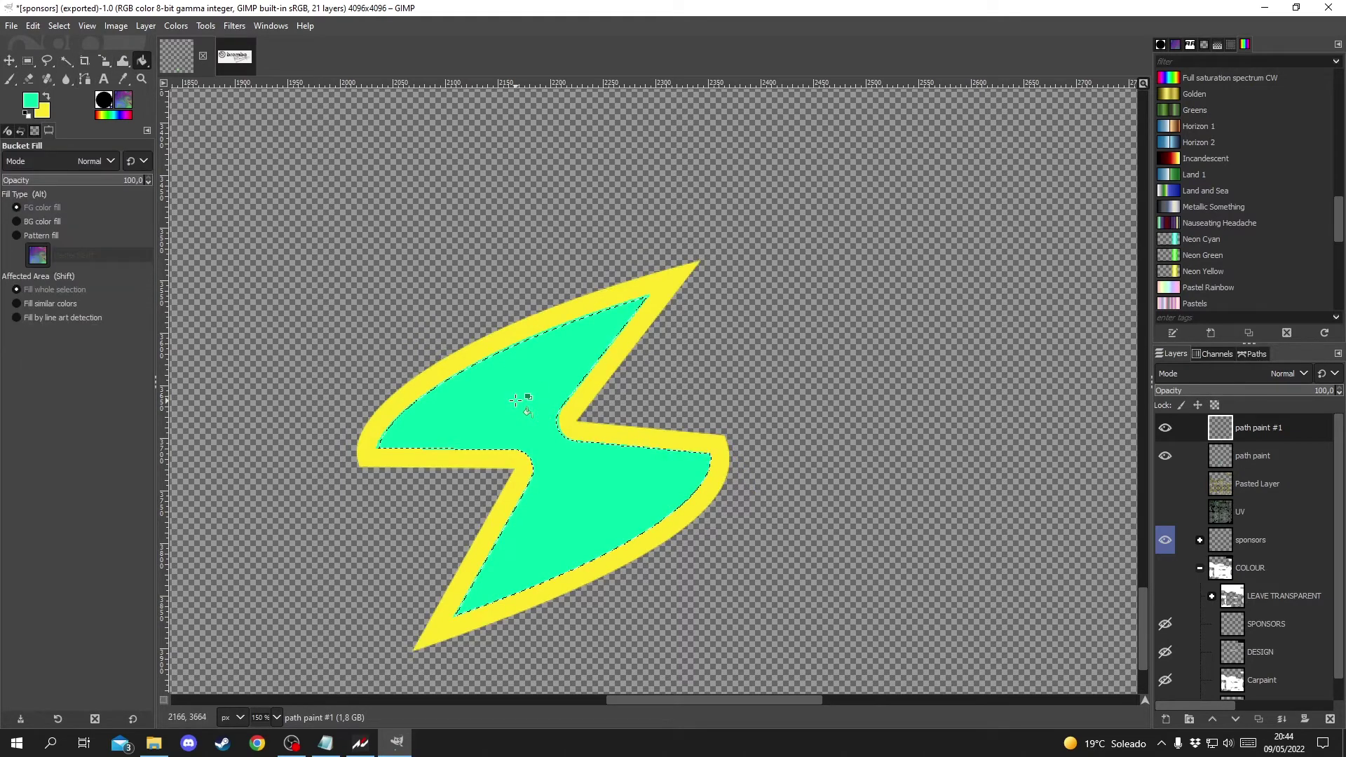
click(1165, 457)
Step: Examine the edge pixels of the turquoise bolt up close and clear the selection
scroll(540, 486, up, 8)
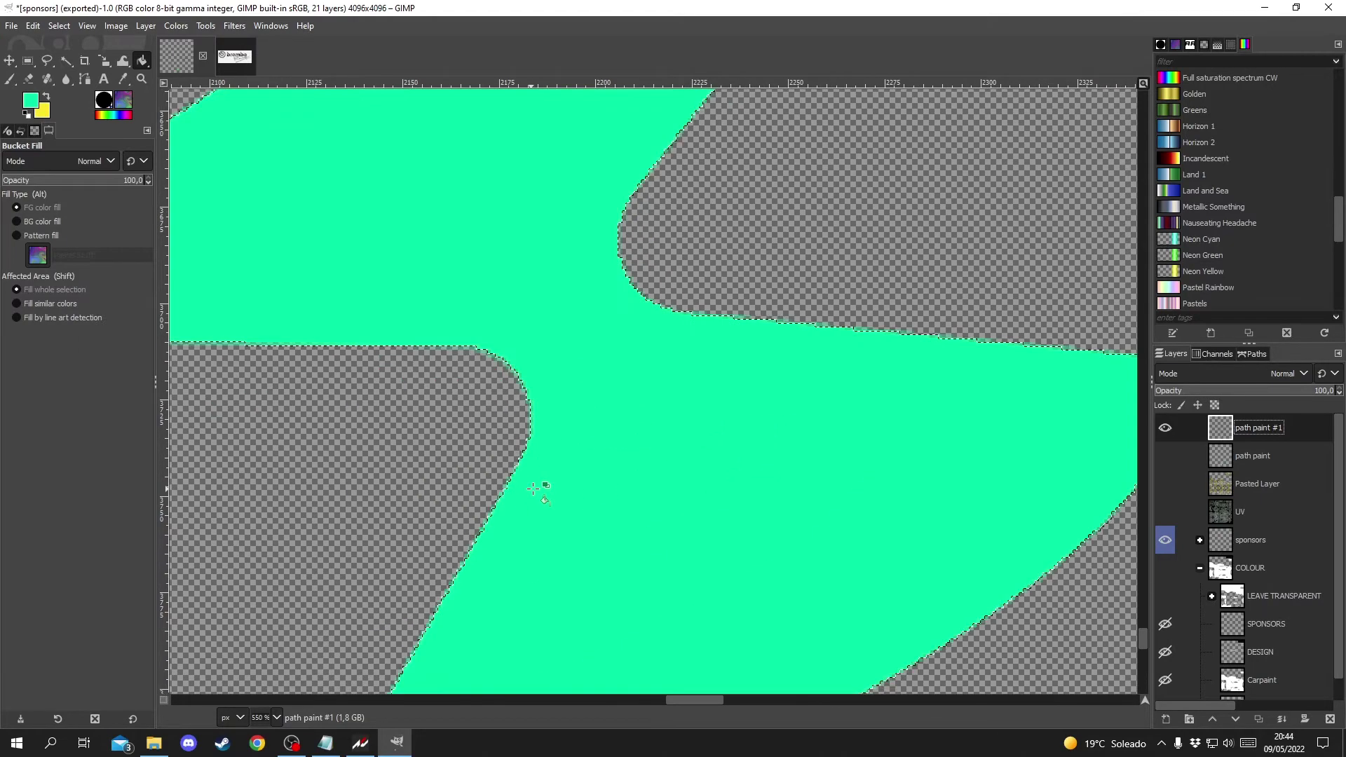
scroll(543, 281, up, 2)
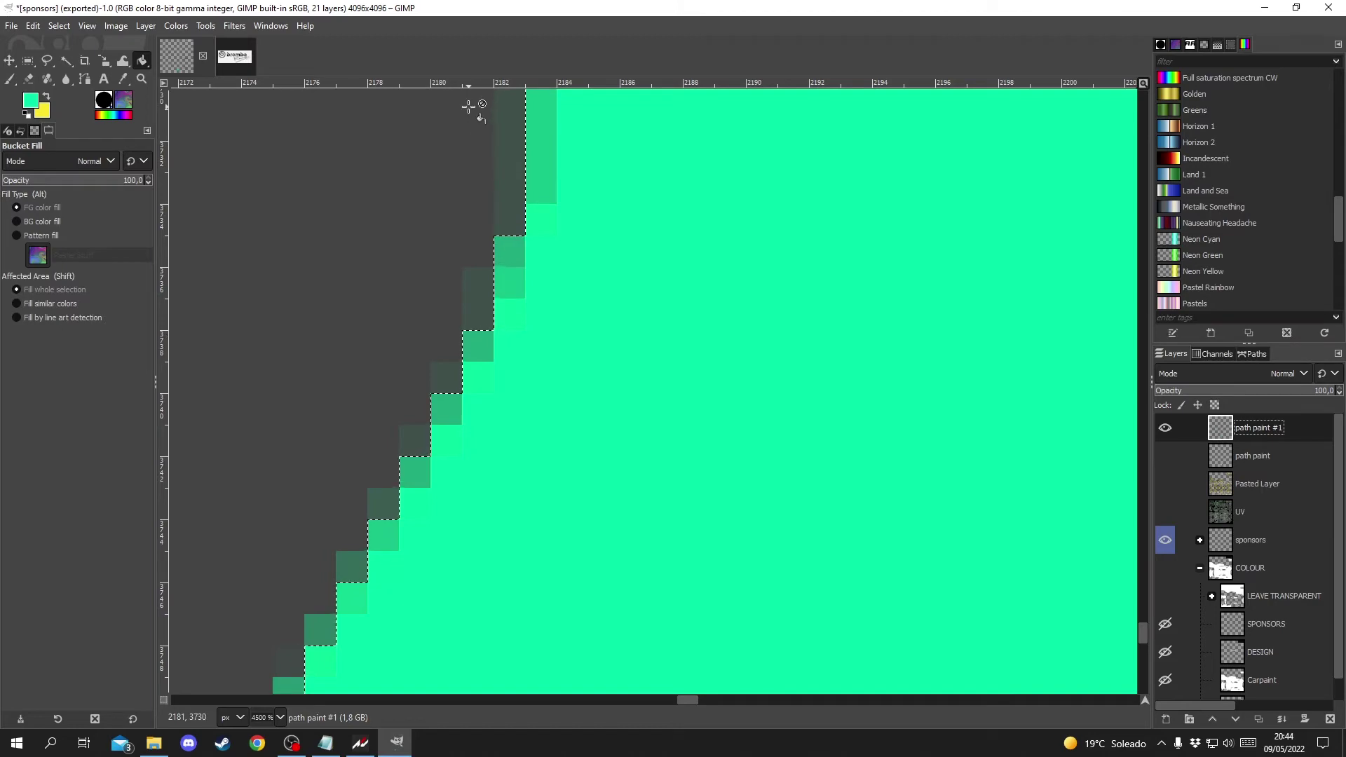
scroll(505, 210, down, 4)
scroll(443, 163, up, 1)
scroll(443, 163, down, 9)
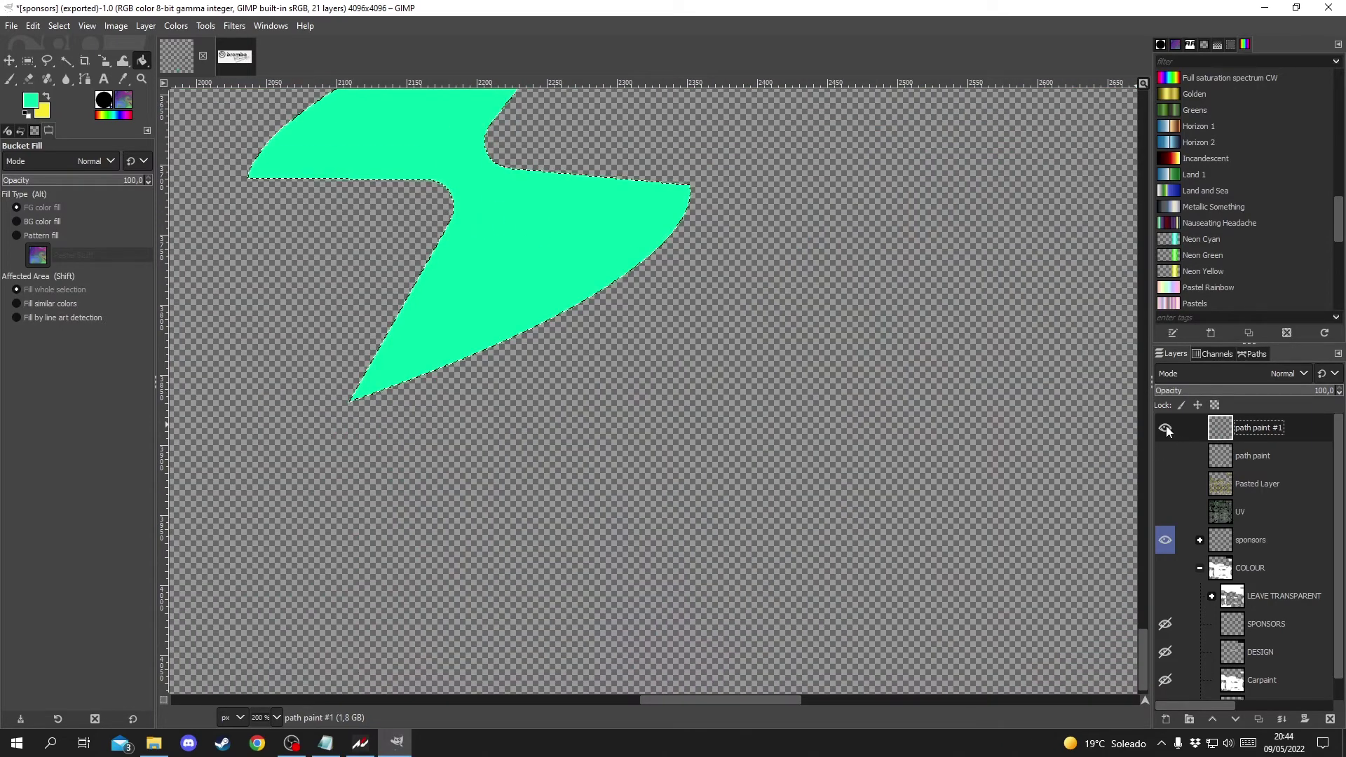
scroll(603, 410, up, 3)
key(ctrl+shift+a)
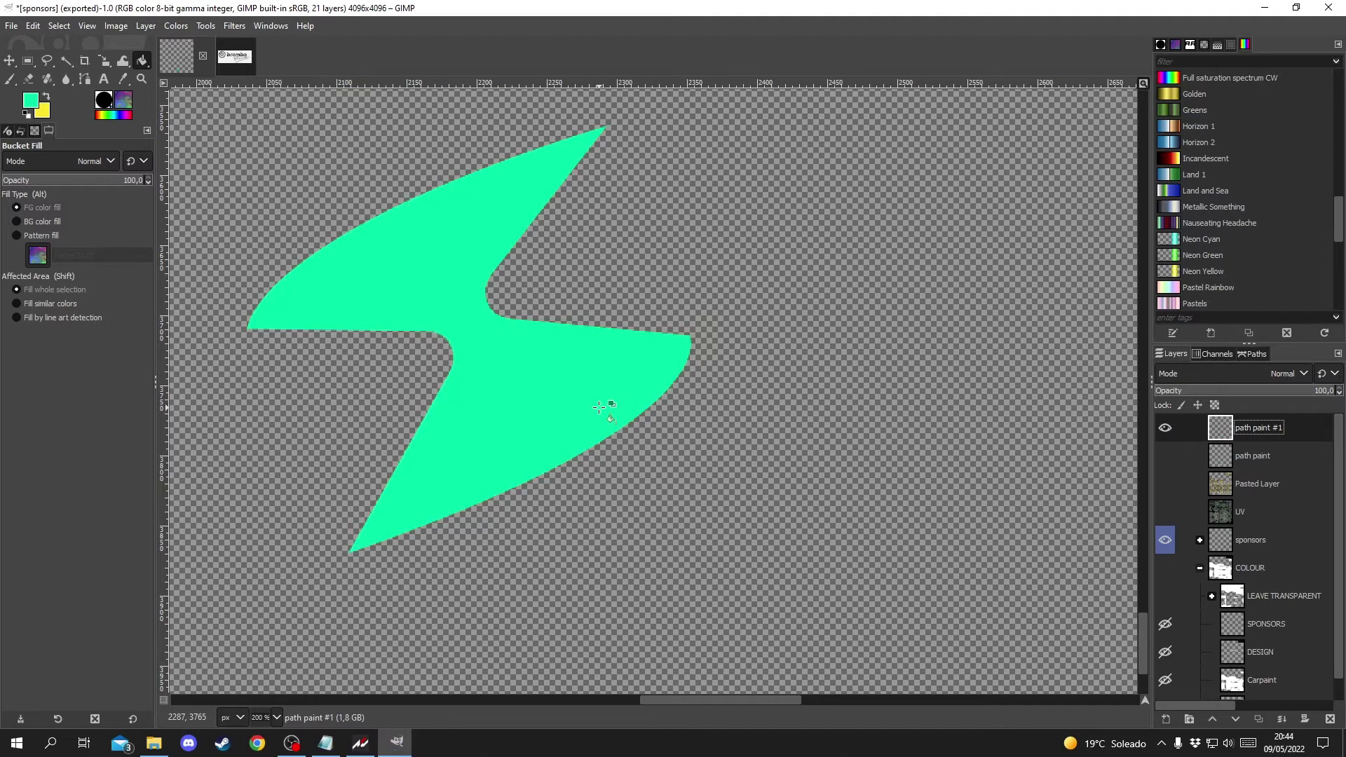
Step: Make the path paint layer active and visible, and hide the path paint #1 layer
click(1252, 452)
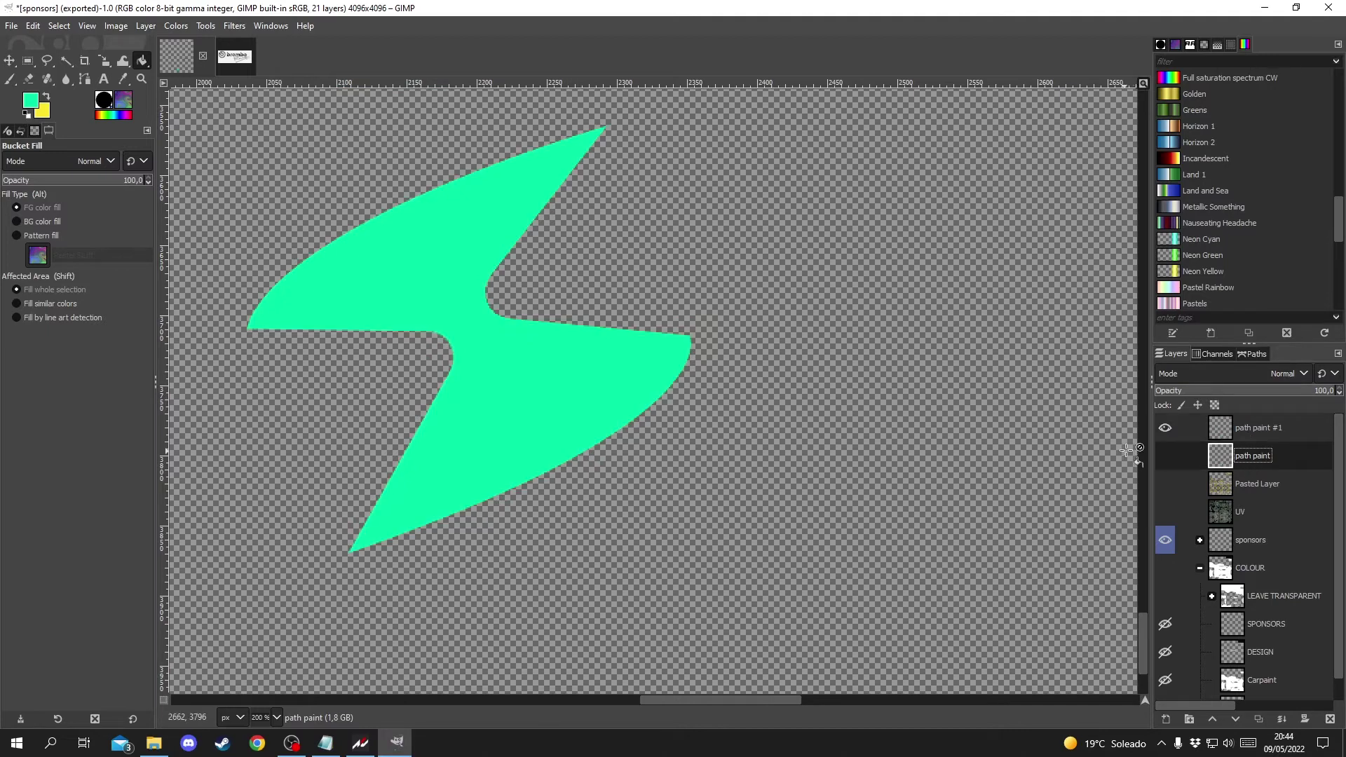
click(1165, 429)
click(1166, 457)
scroll(445, 357, up, 1)
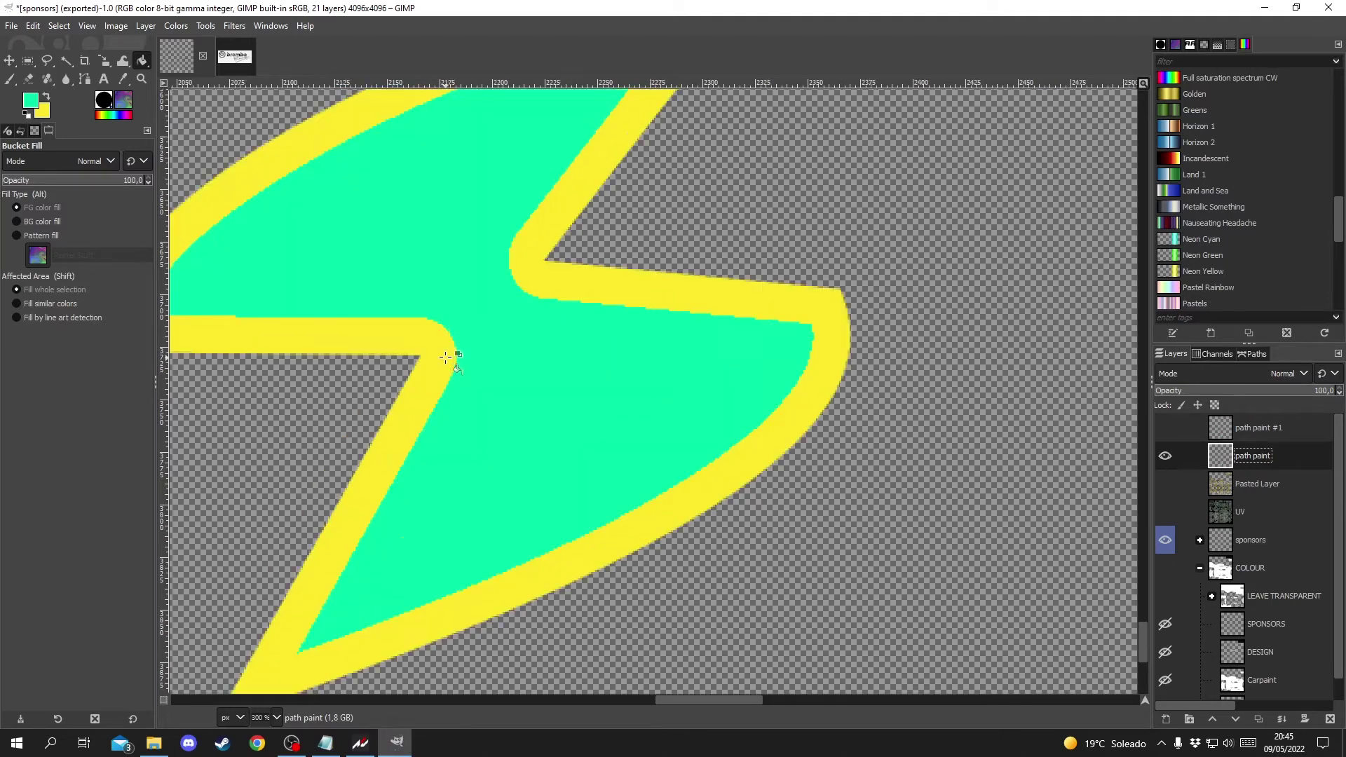
Step: Select the turquoise area of the path paint bolt by colour and grow the selection by 3 px
drag(66, 60, 105, 76)
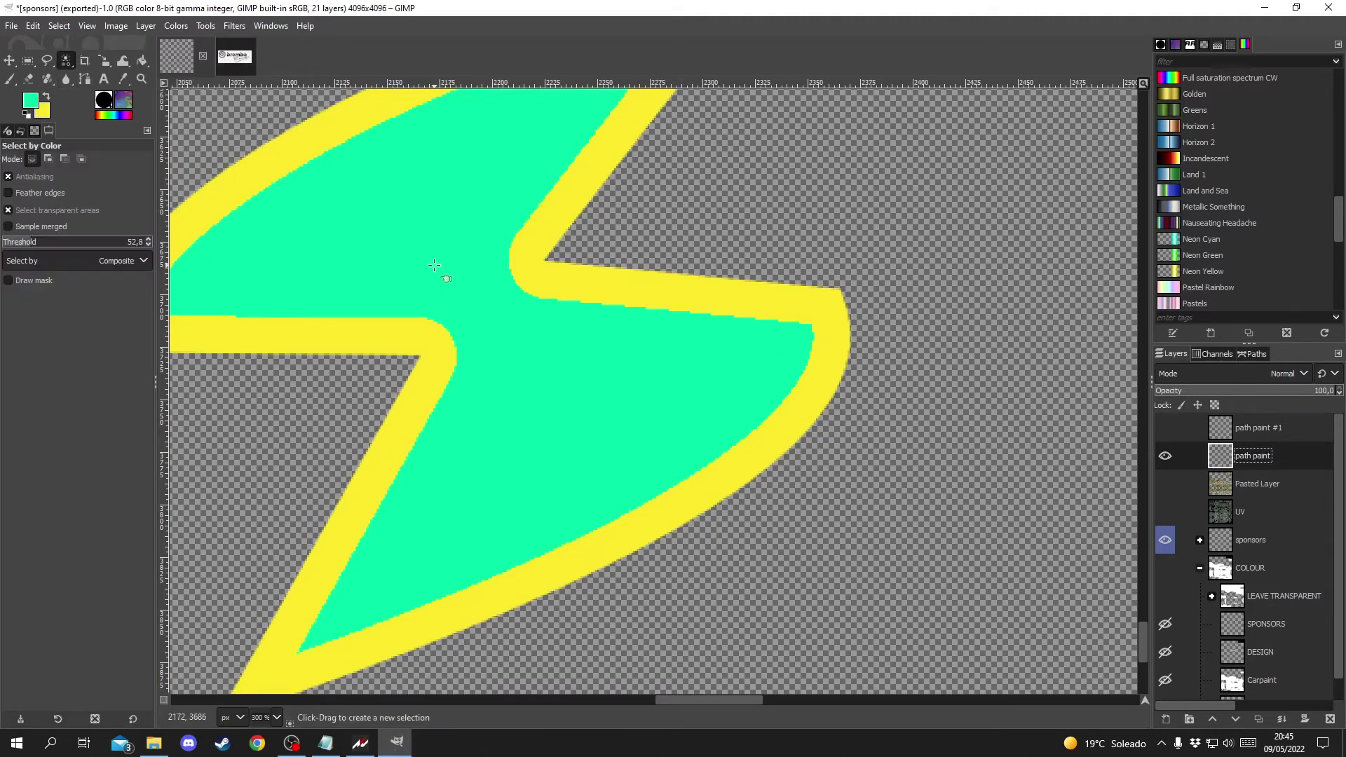
click(428, 258)
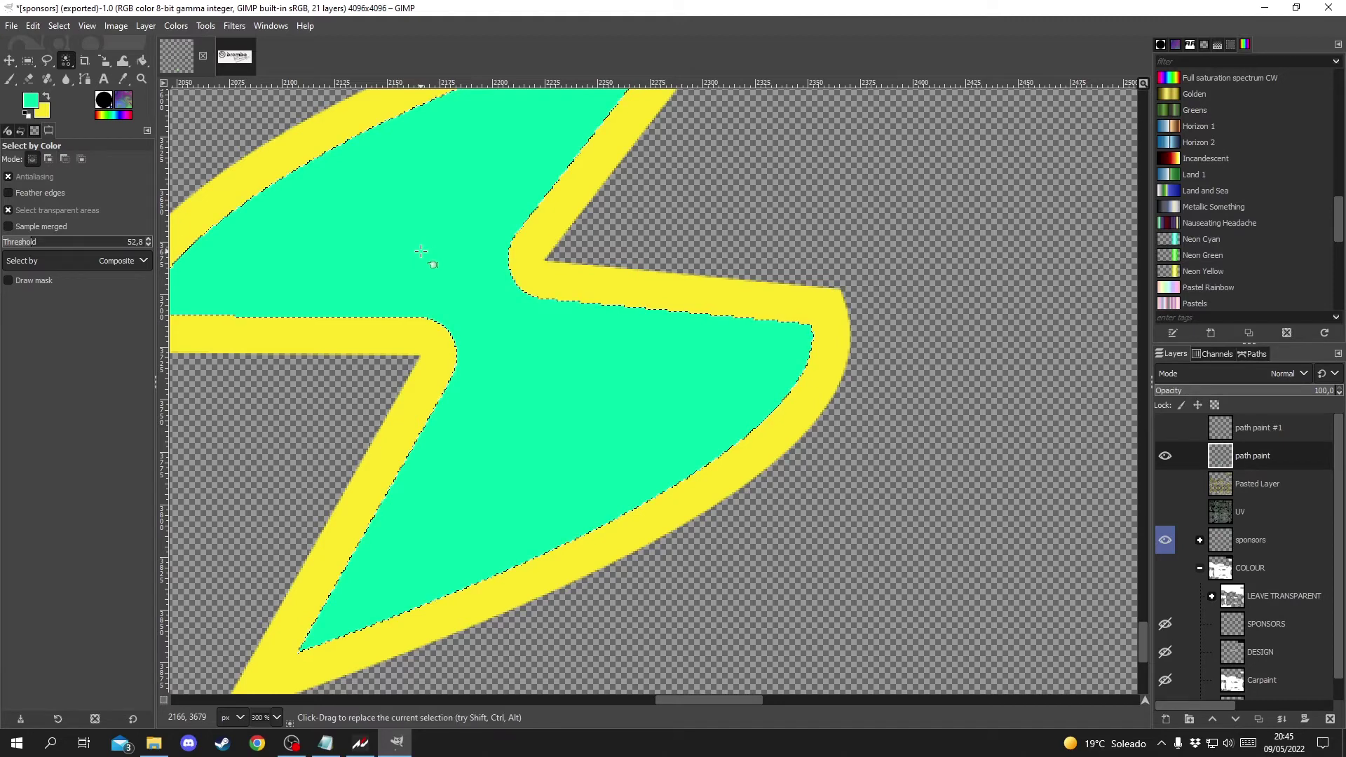
click(59, 25)
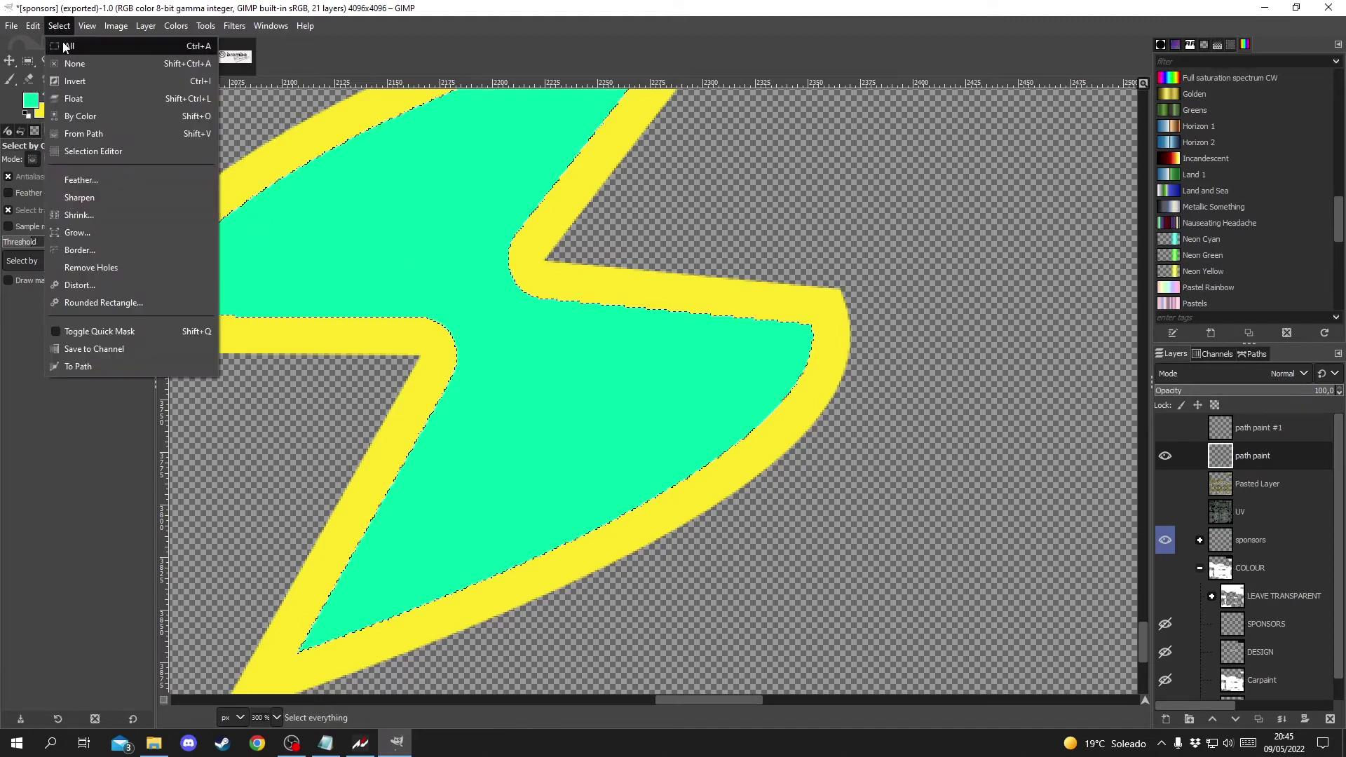
click(90, 232)
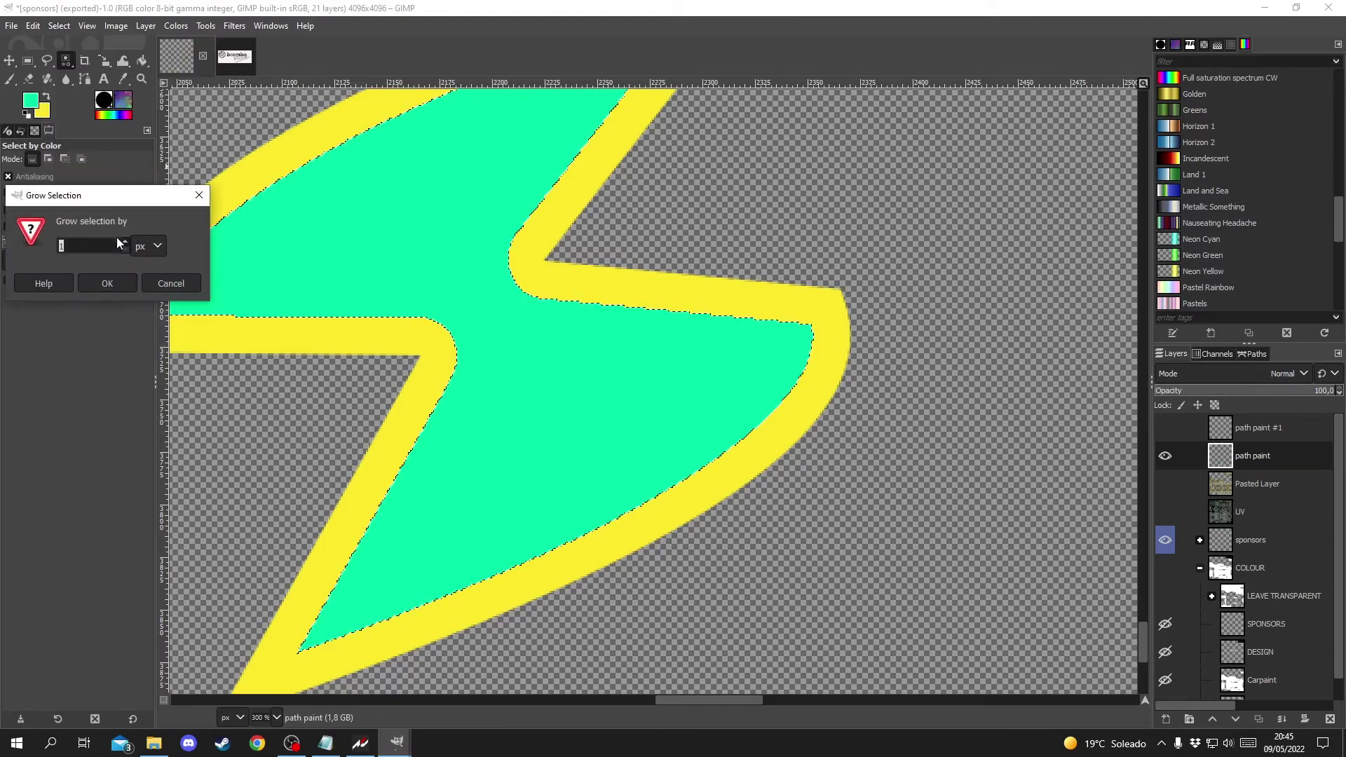
click(124, 242)
click(124, 243)
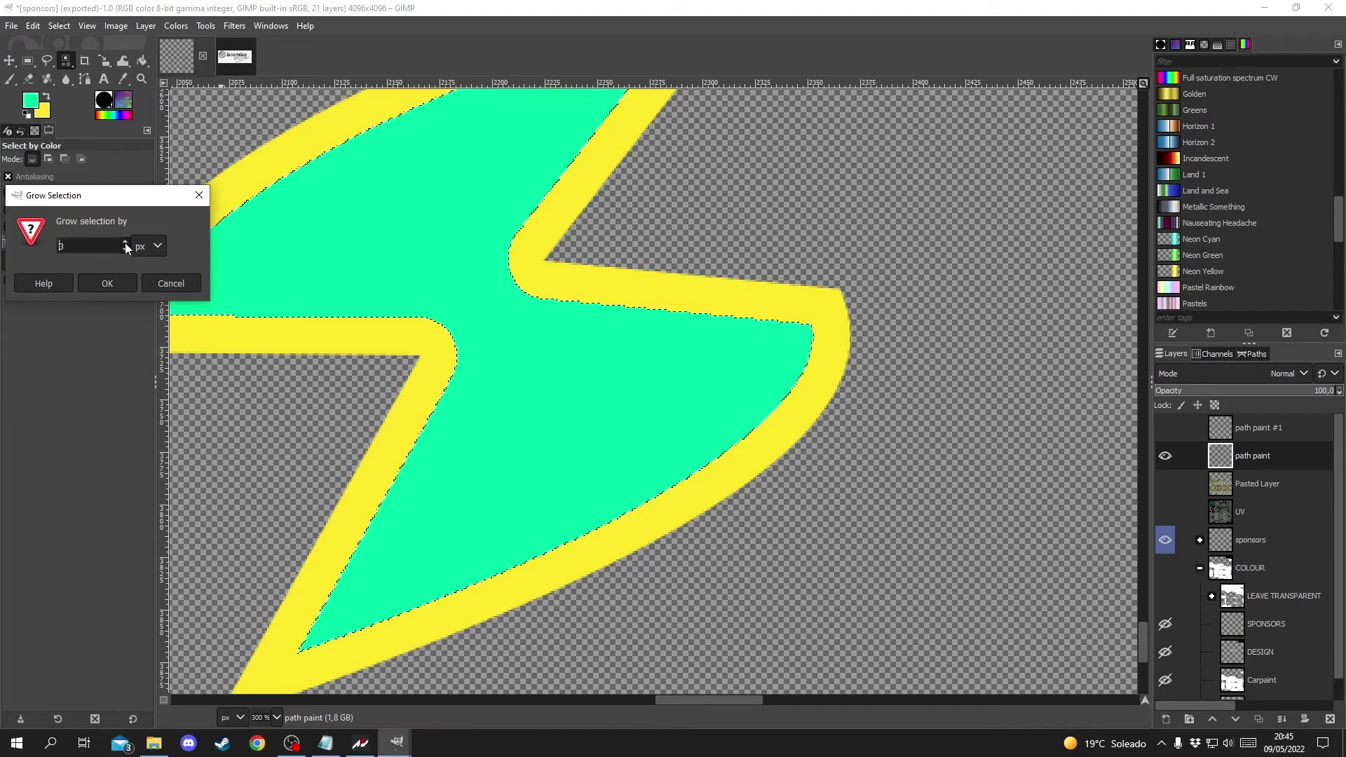
click(108, 284)
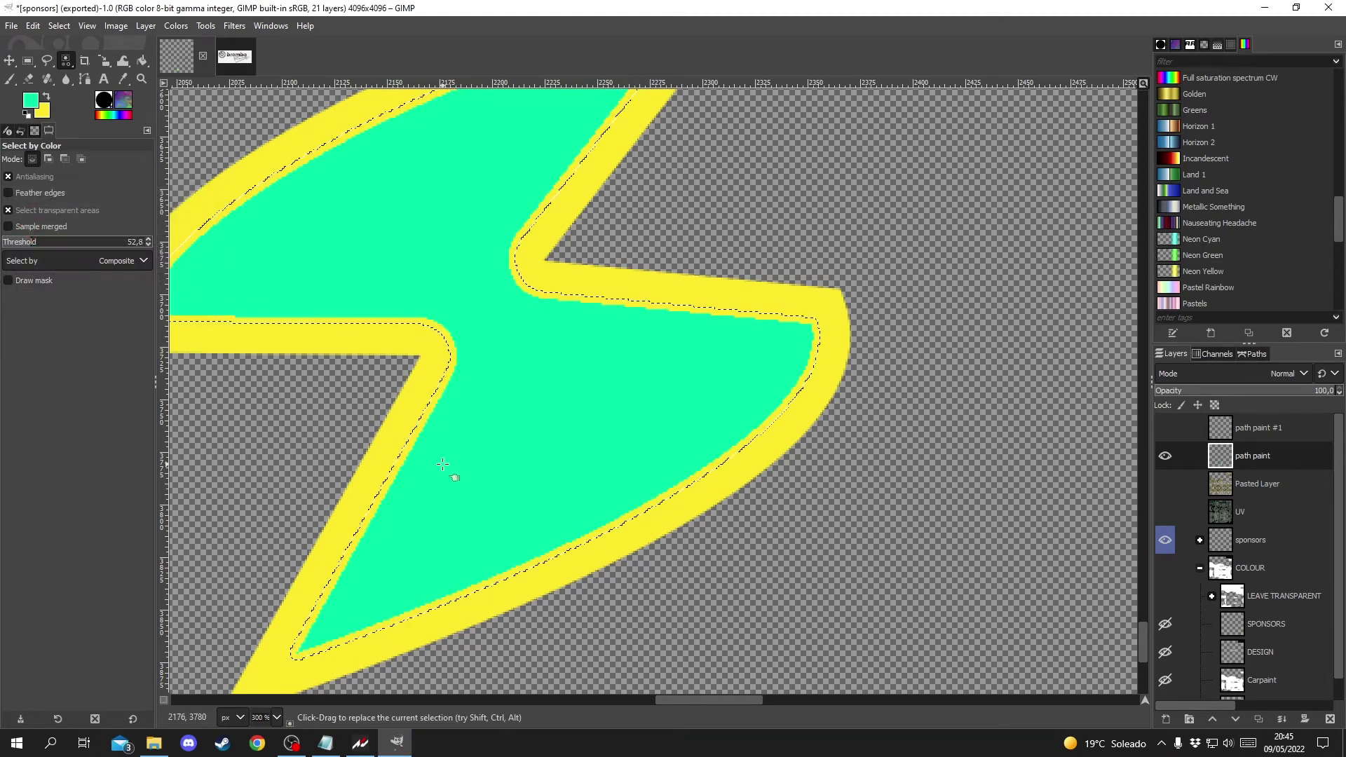
Step: Set the foreground colour to the bolt border's yellow, fce72a, by sampling it from the canvas
click(32, 102)
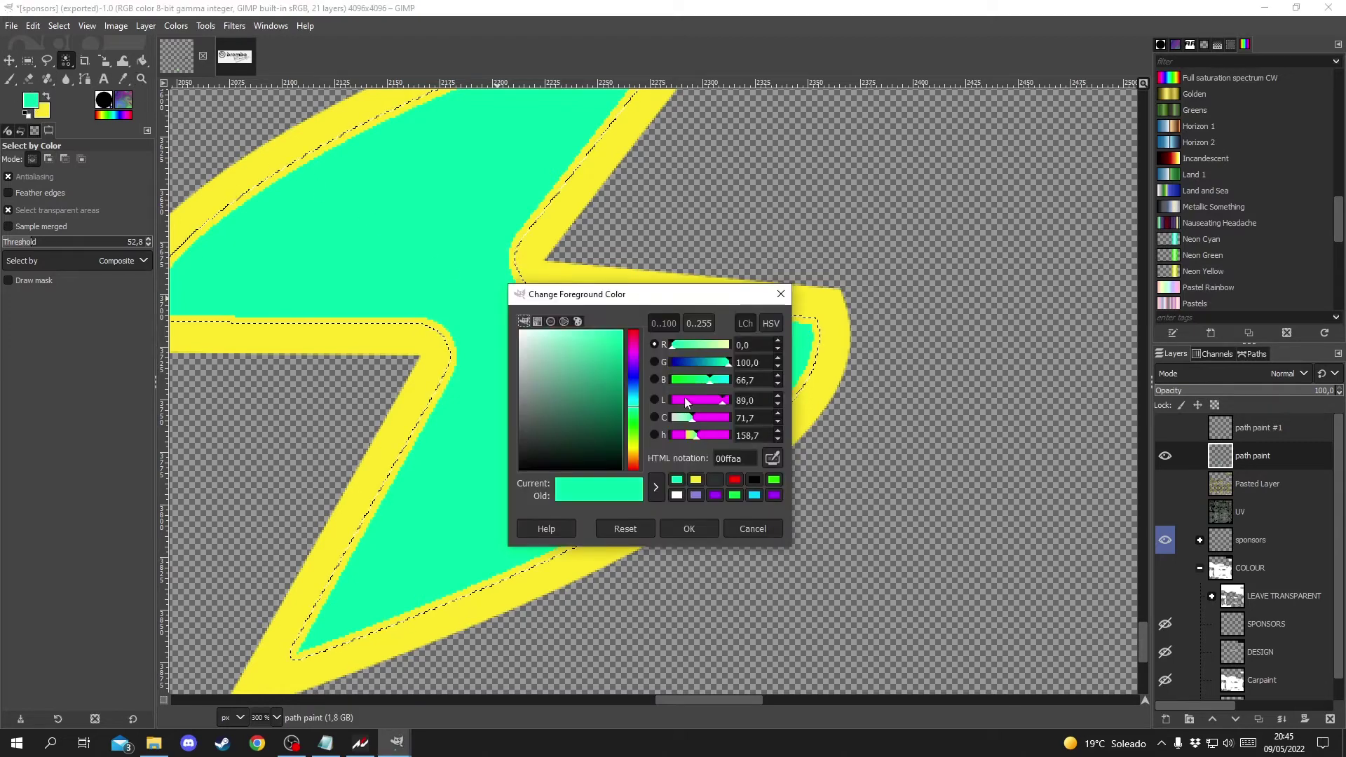
click(772, 458)
click(842, 327)
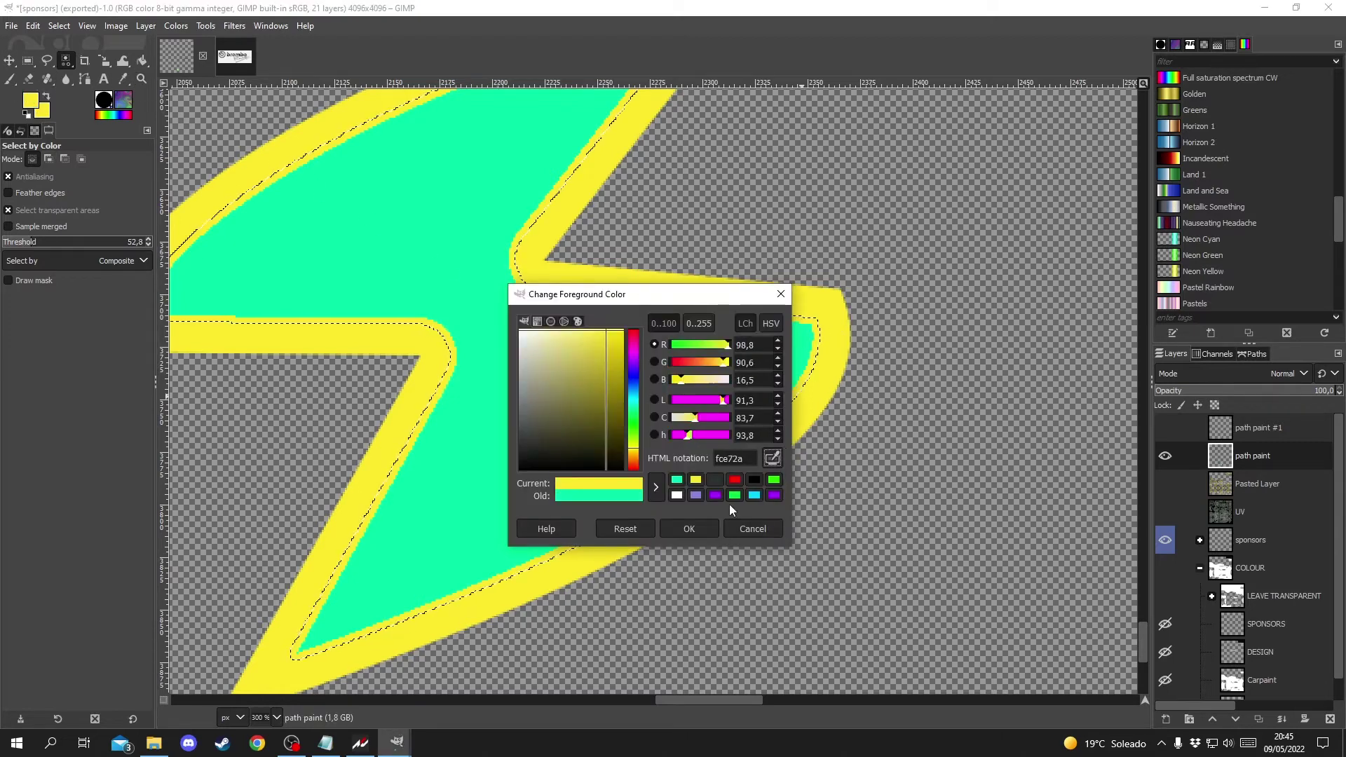
click(704, 531)
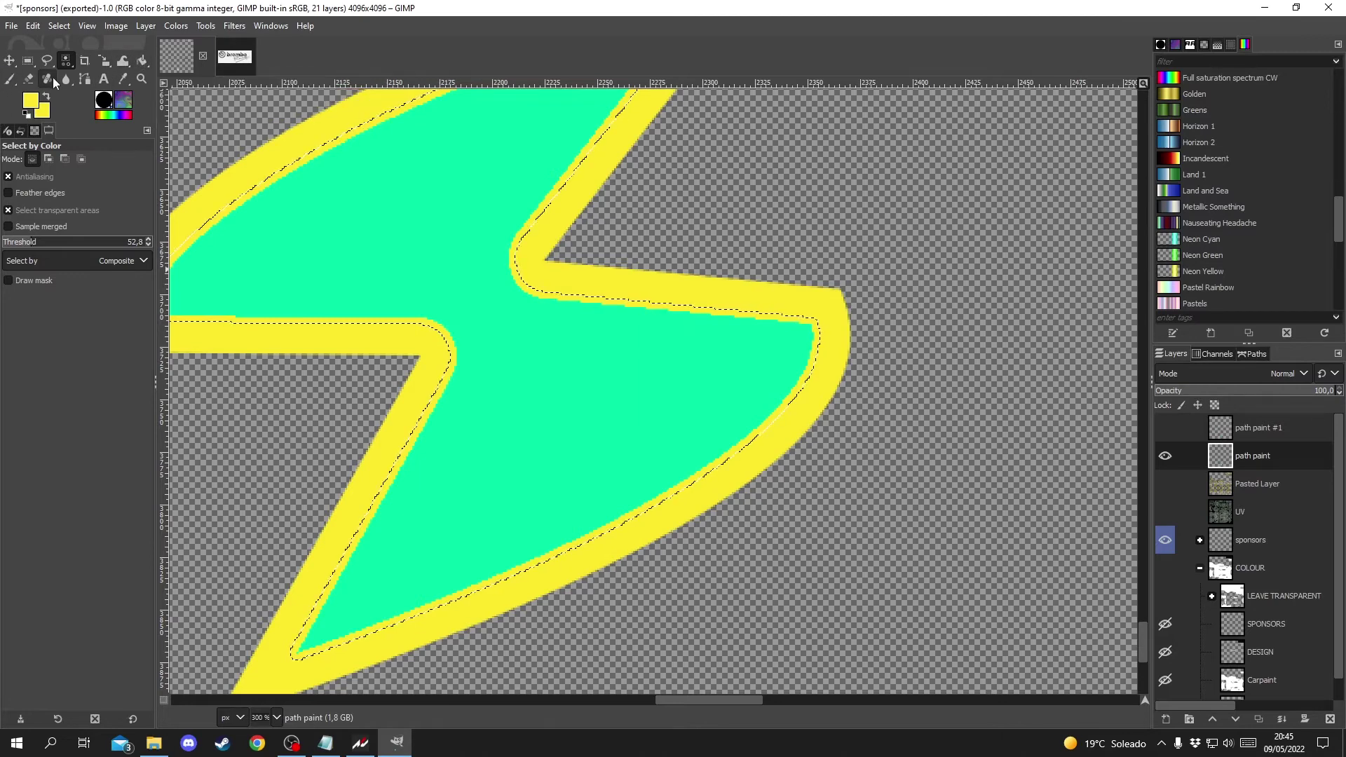
Step: Try filling the grown selection on the path paint layer with yellow using Bucket Fill, and undo the fill
click(144, 63)
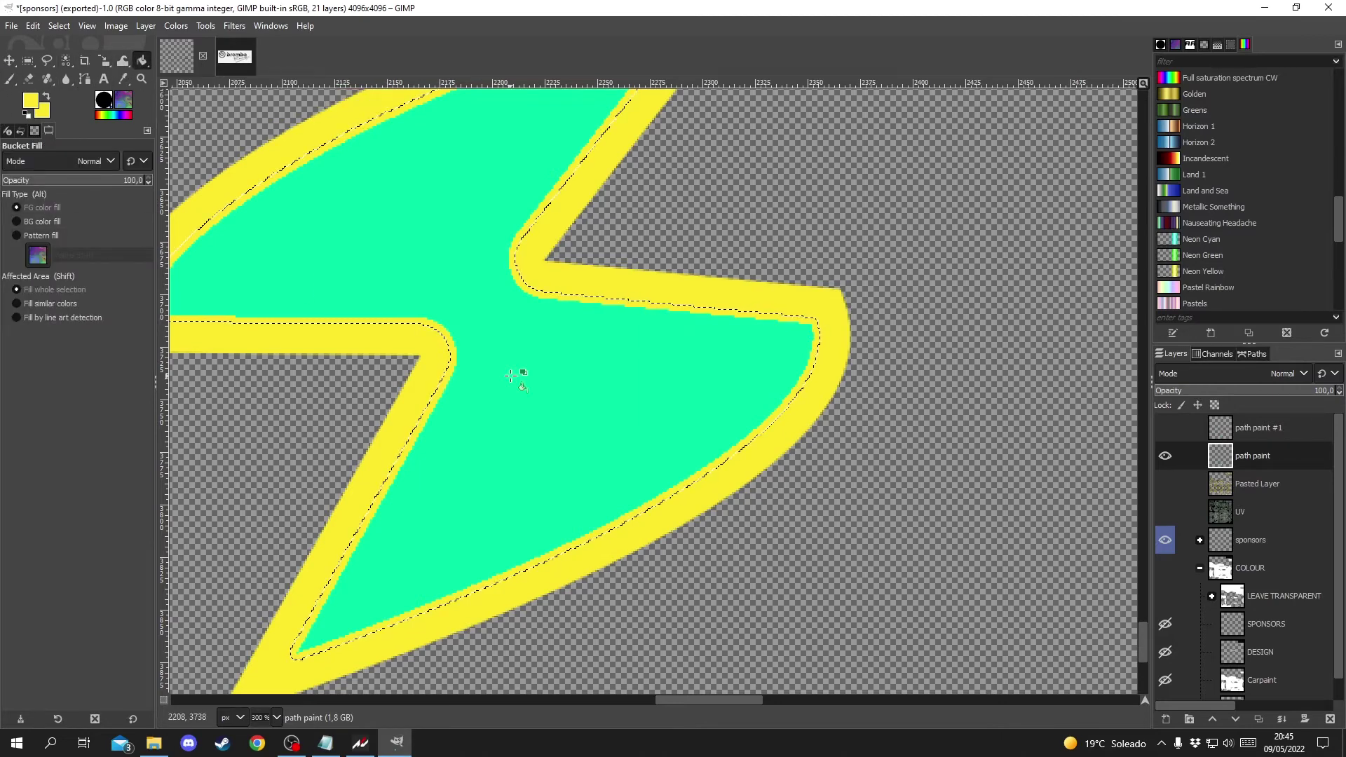
click(501, 283)
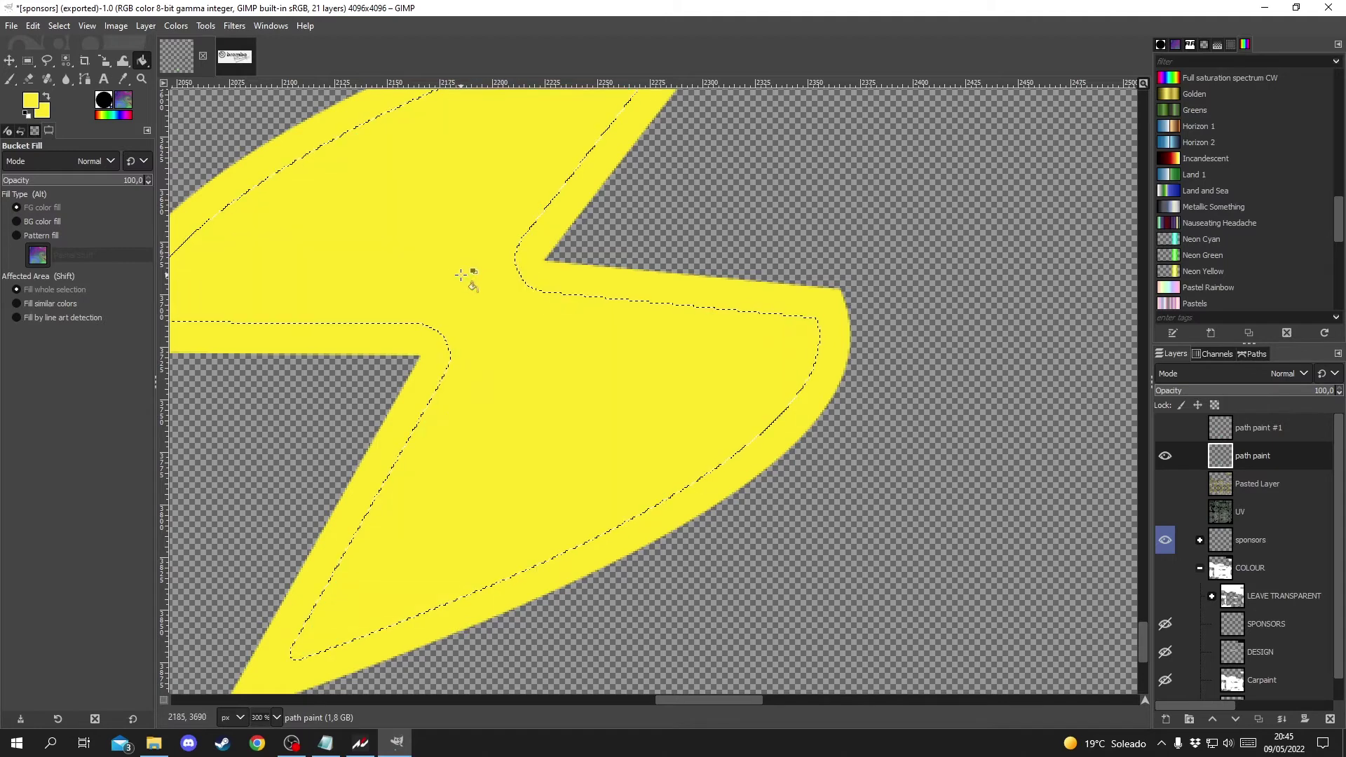
scroll(484, 316, down, 1)
key(p)
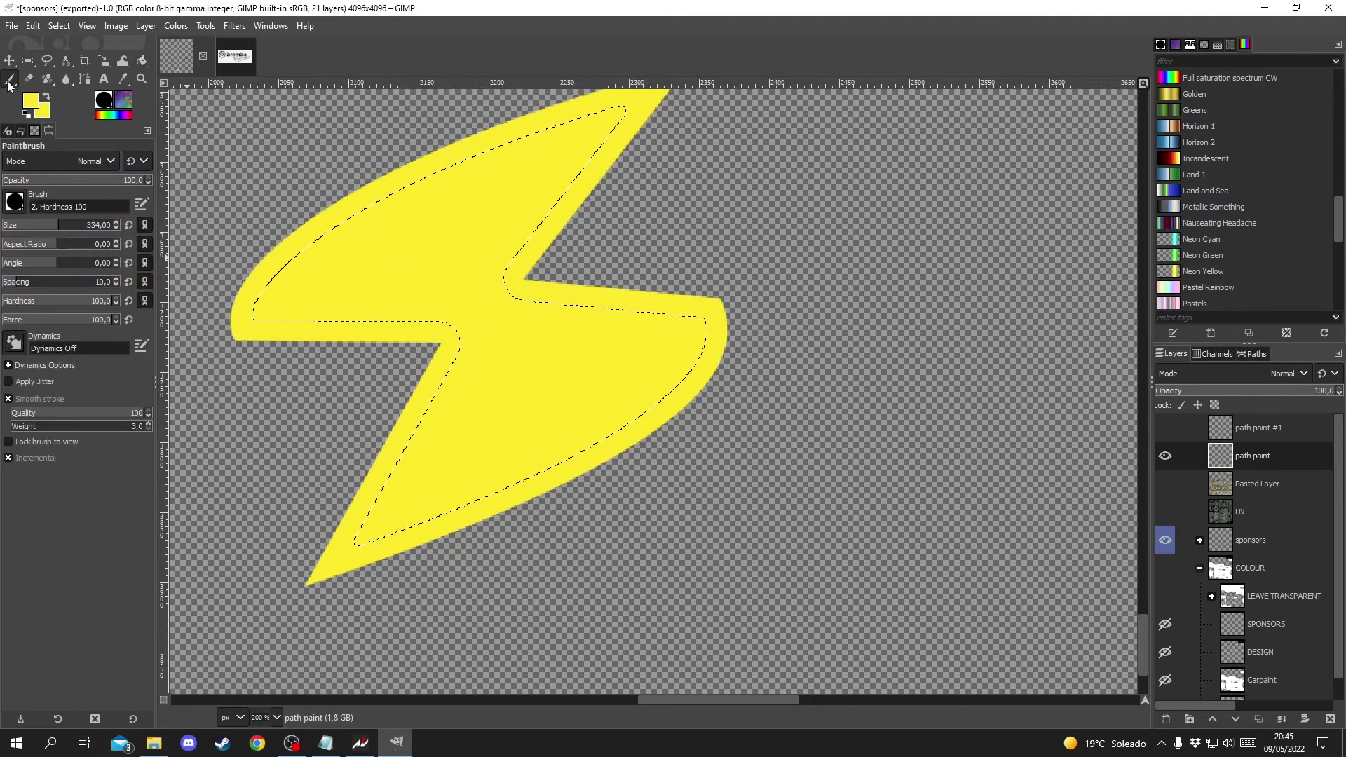
key(ctrl+z)
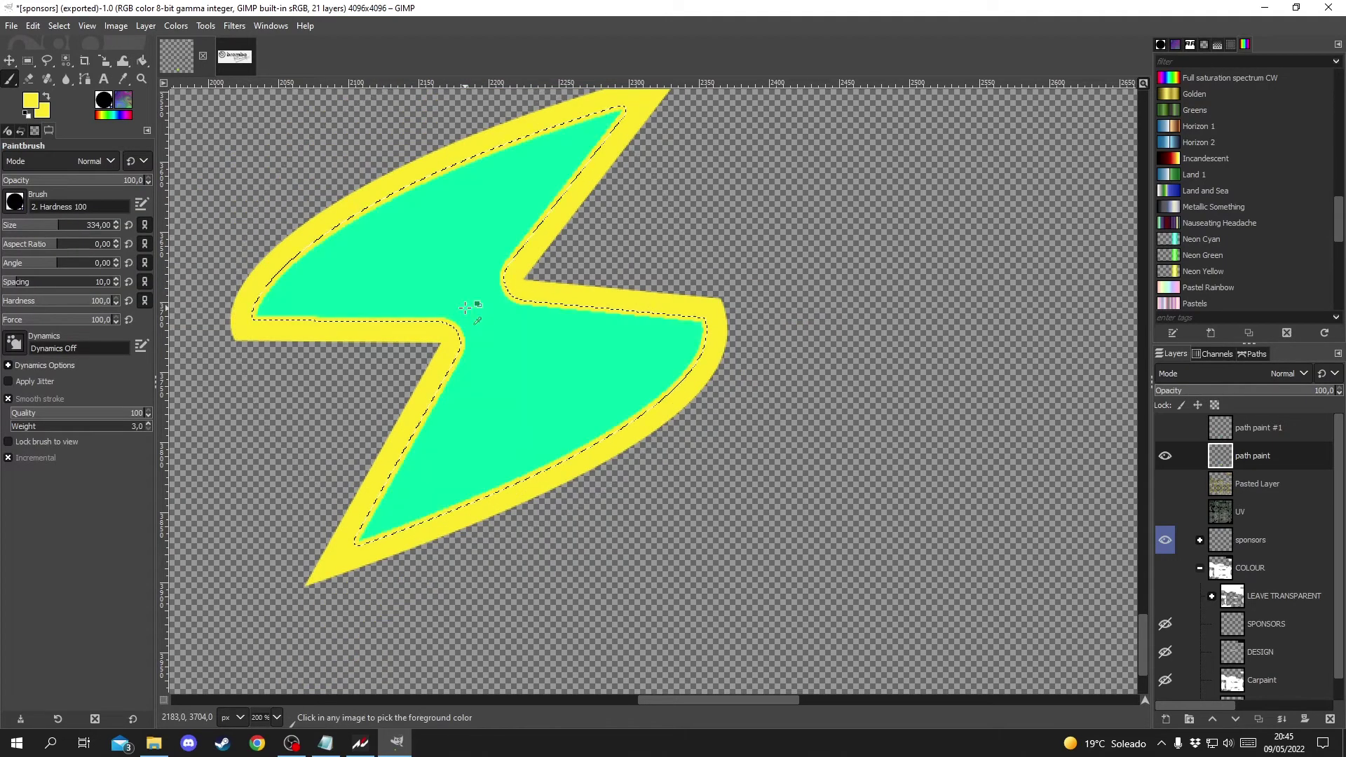
Step: Paint the whole selected bolt interior yellow with the Paintbrush at size 684, and clear the selection
drag(63, 231, 339, 242)
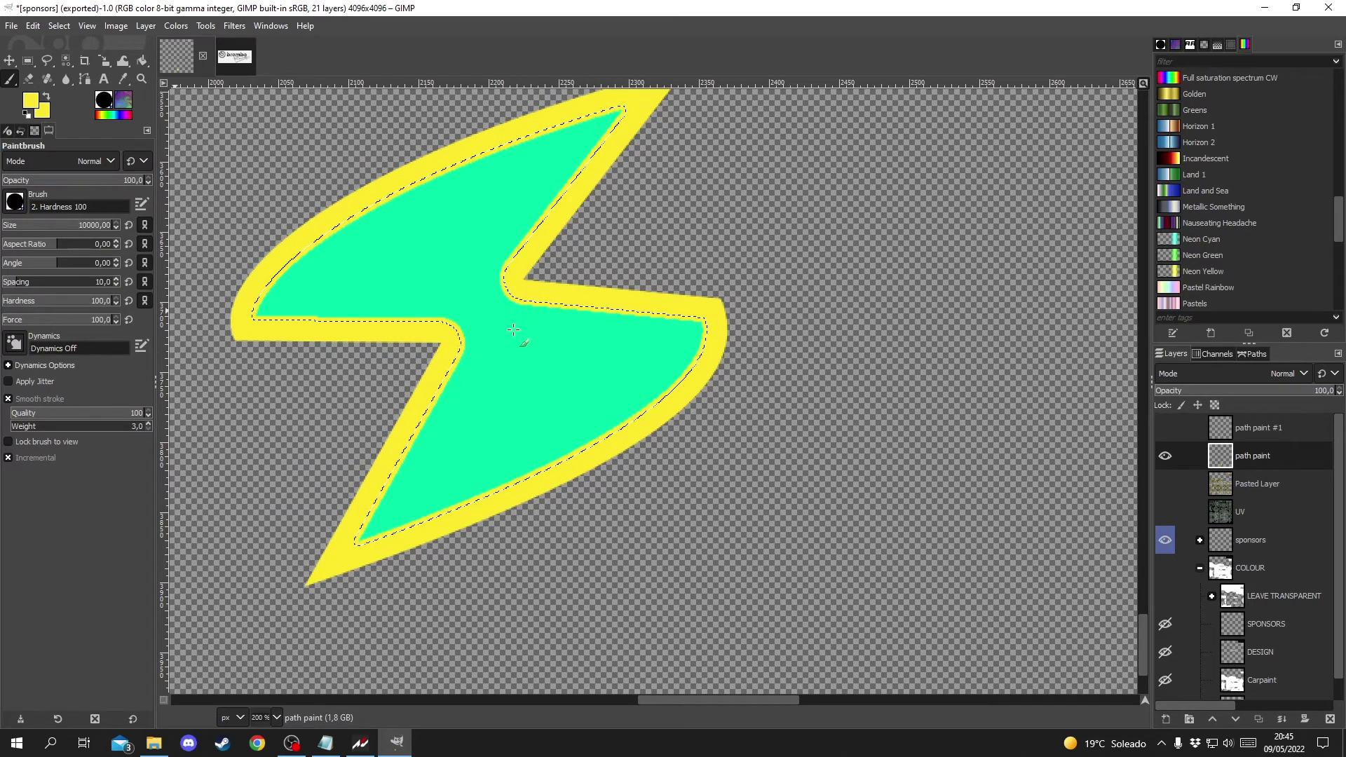
scroll(513, 330, down, 5)
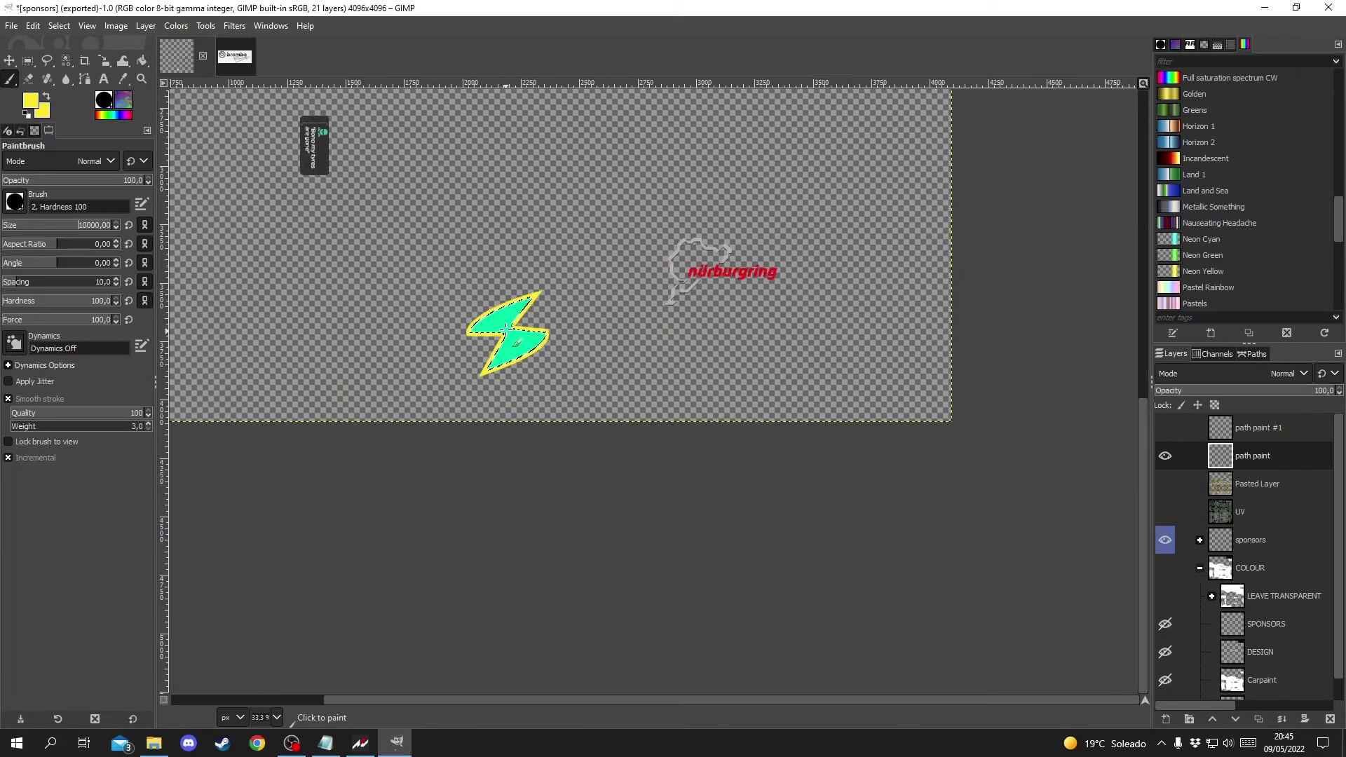
scroll(506, 327, up, 4)
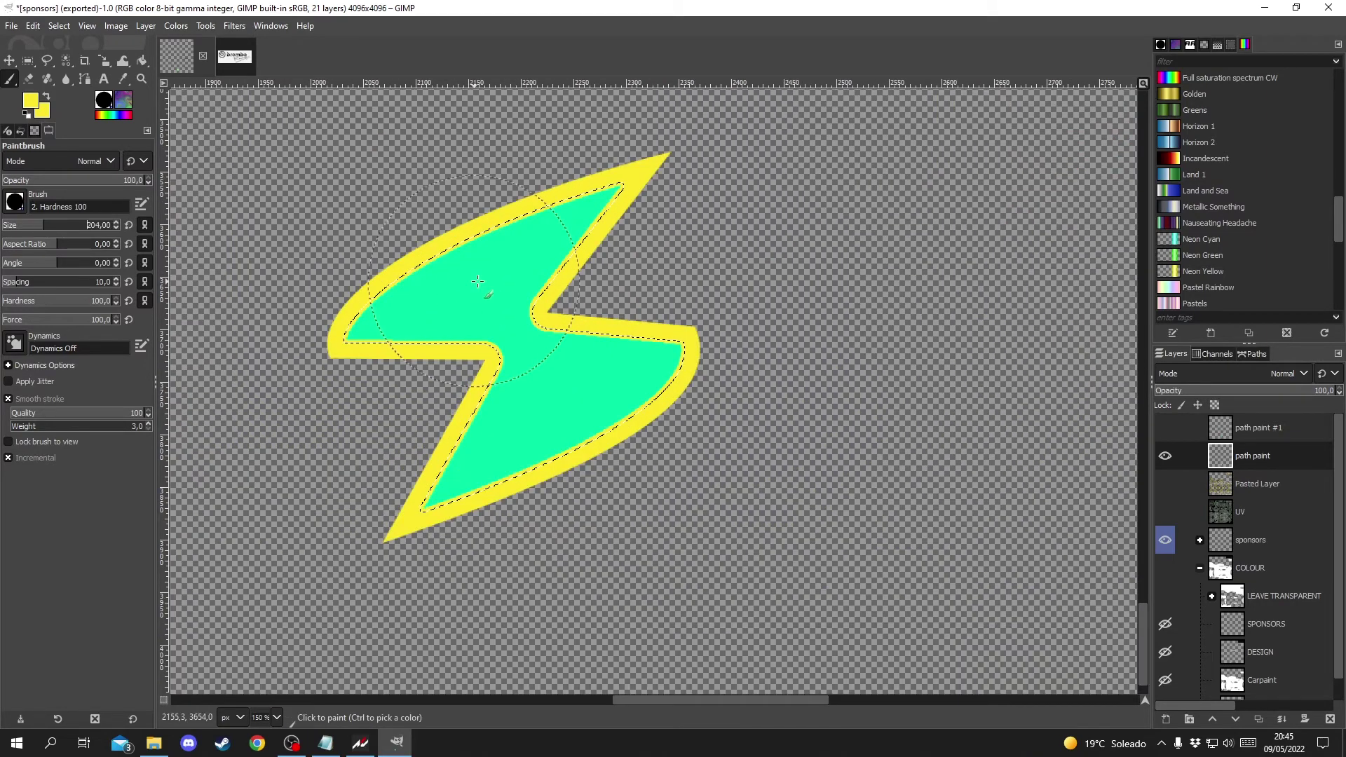
drag(60, 224, 101, 224)
click(531, 309)
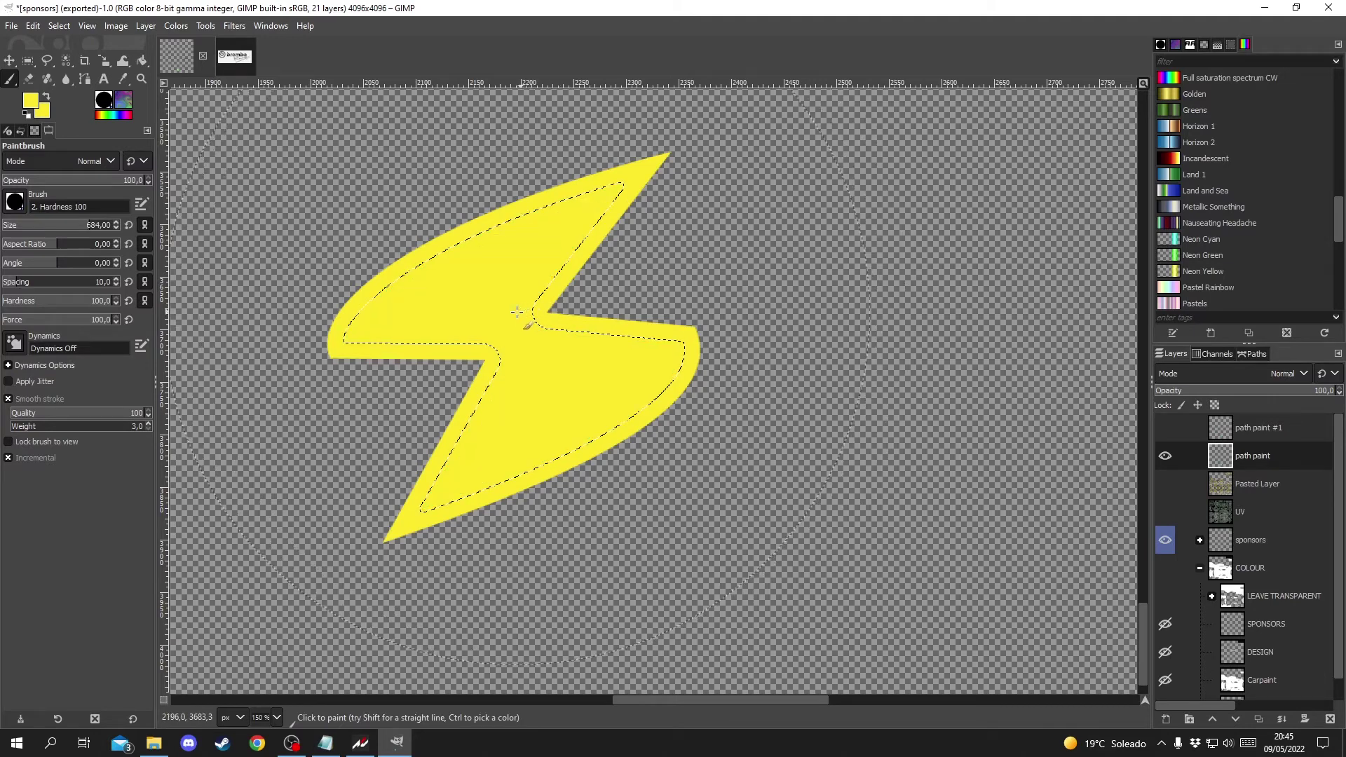
key(ctrl)
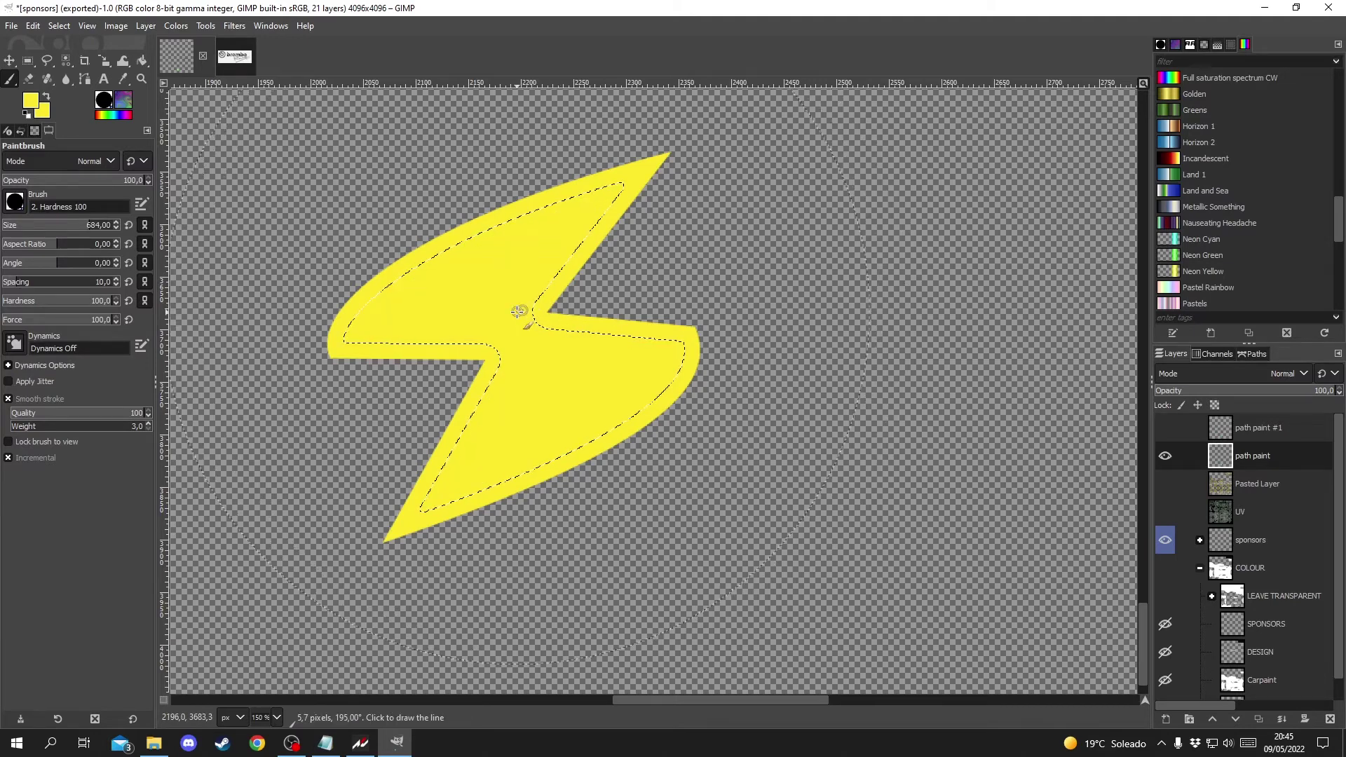
key(ctrl+shift+a)
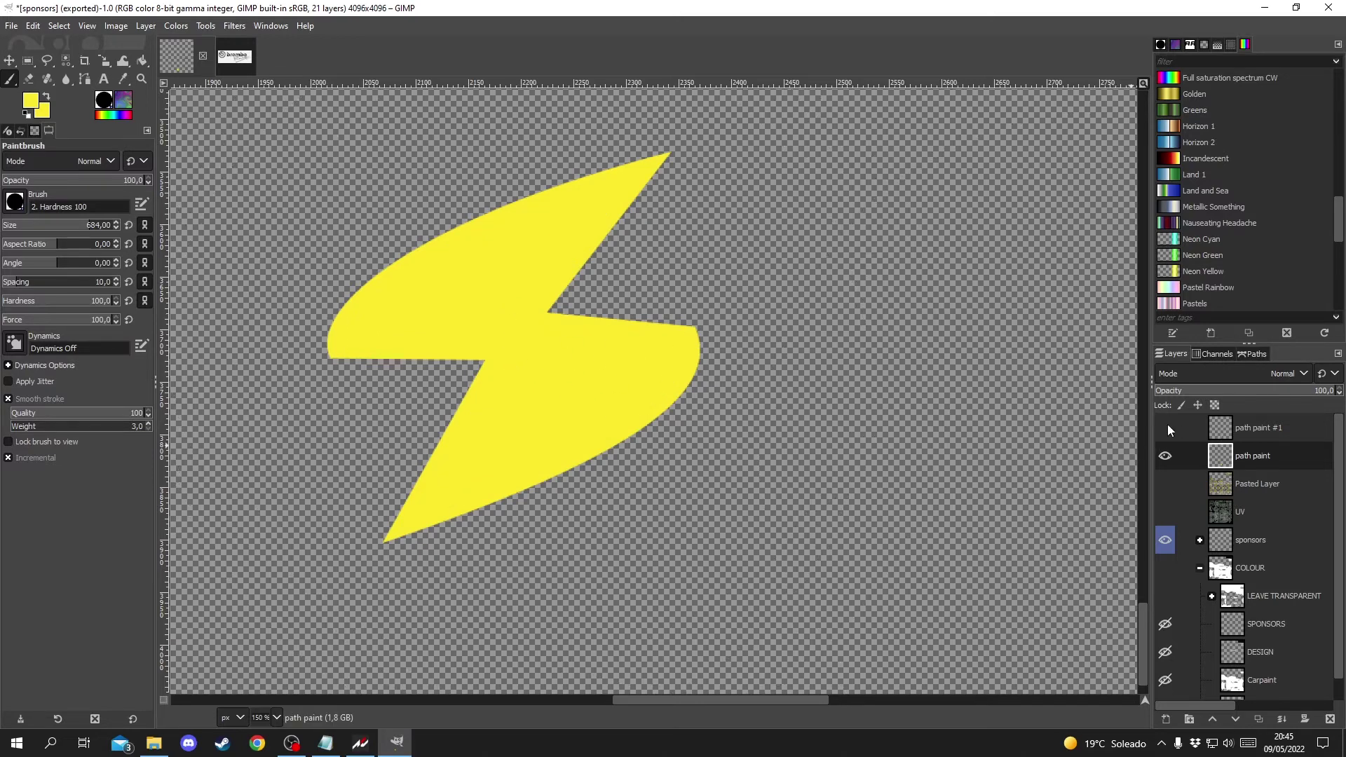
Step: Make the path paint #1 layer visible and merge it down into the path paint layer
click(1166, 428)
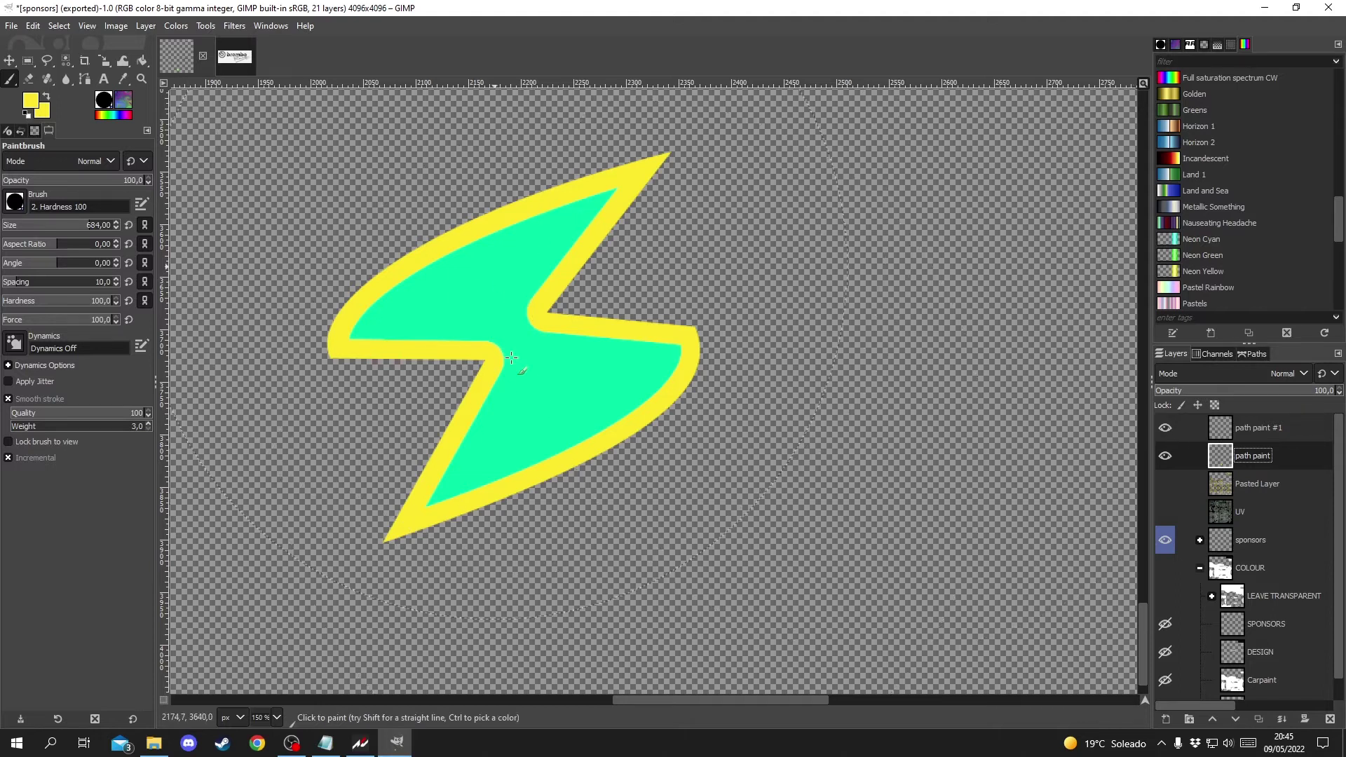
click(1269, 428)
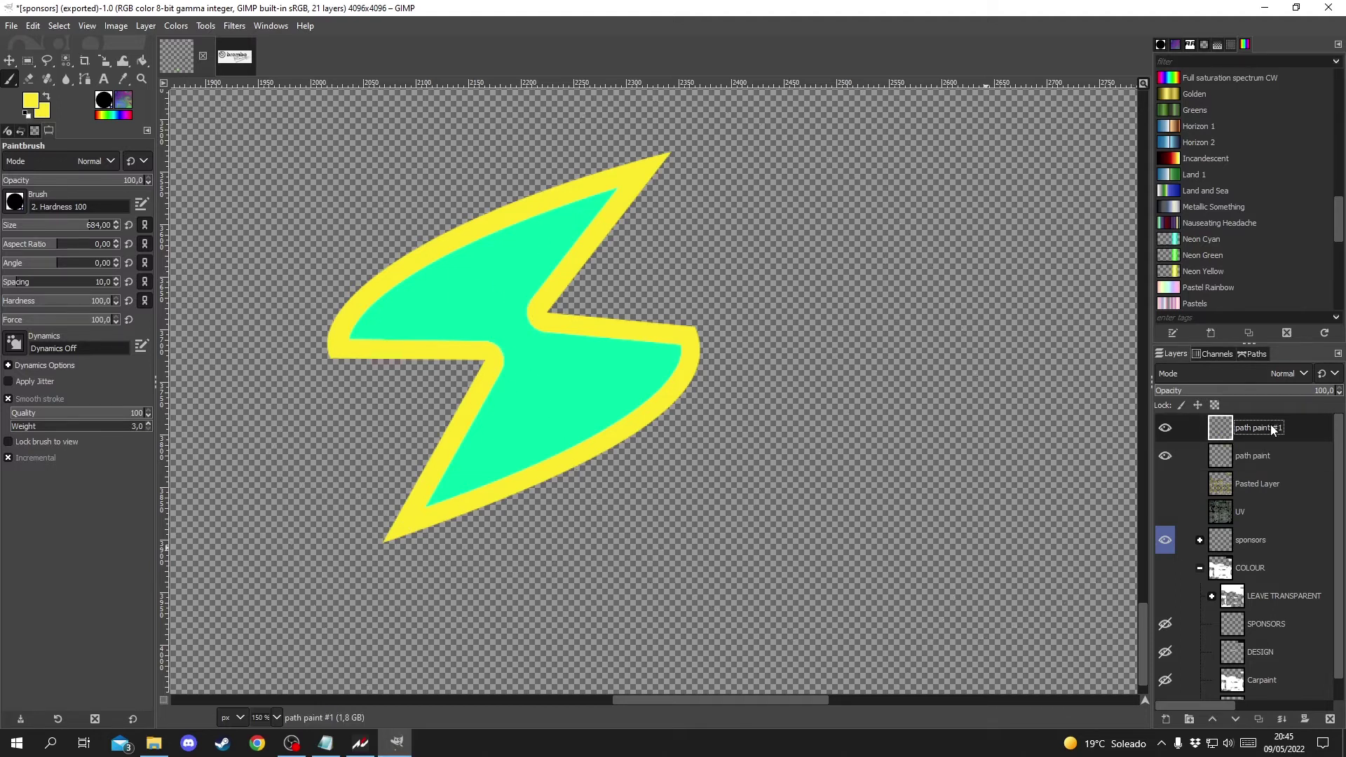
click(1164, 429)
click(1163, 429)
right_click(1252, 430)
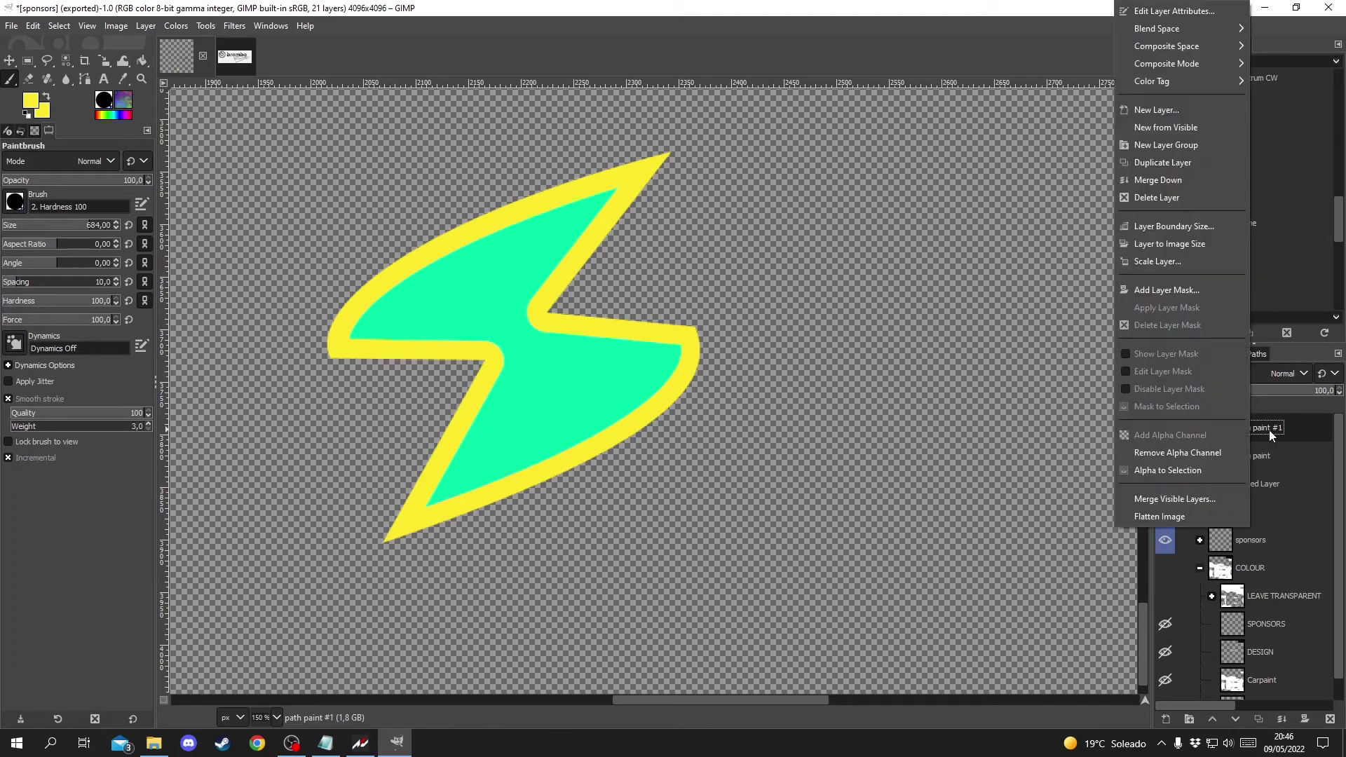
click(1149, 179)
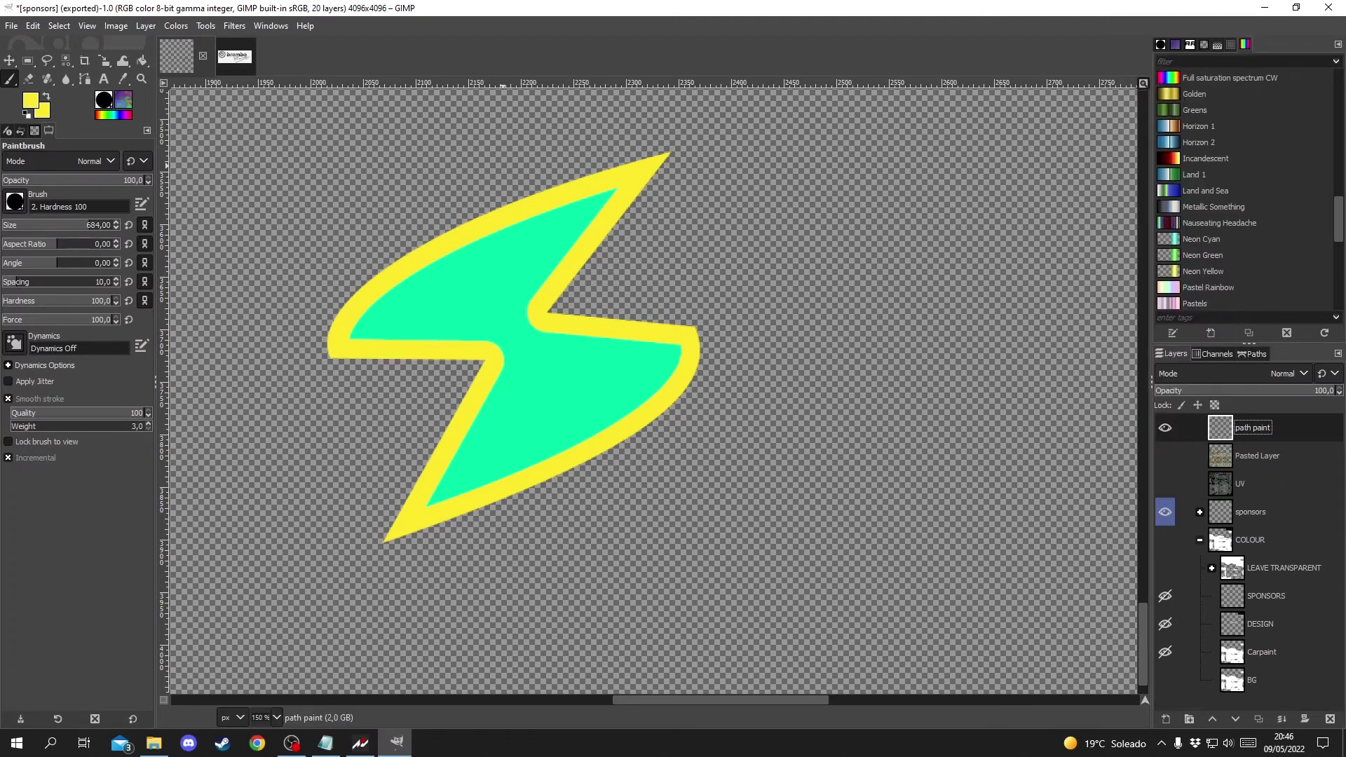
Step: Apply the Antialias filter to the merged bolt layer and inspect the border pixels up close
click(226, 26)
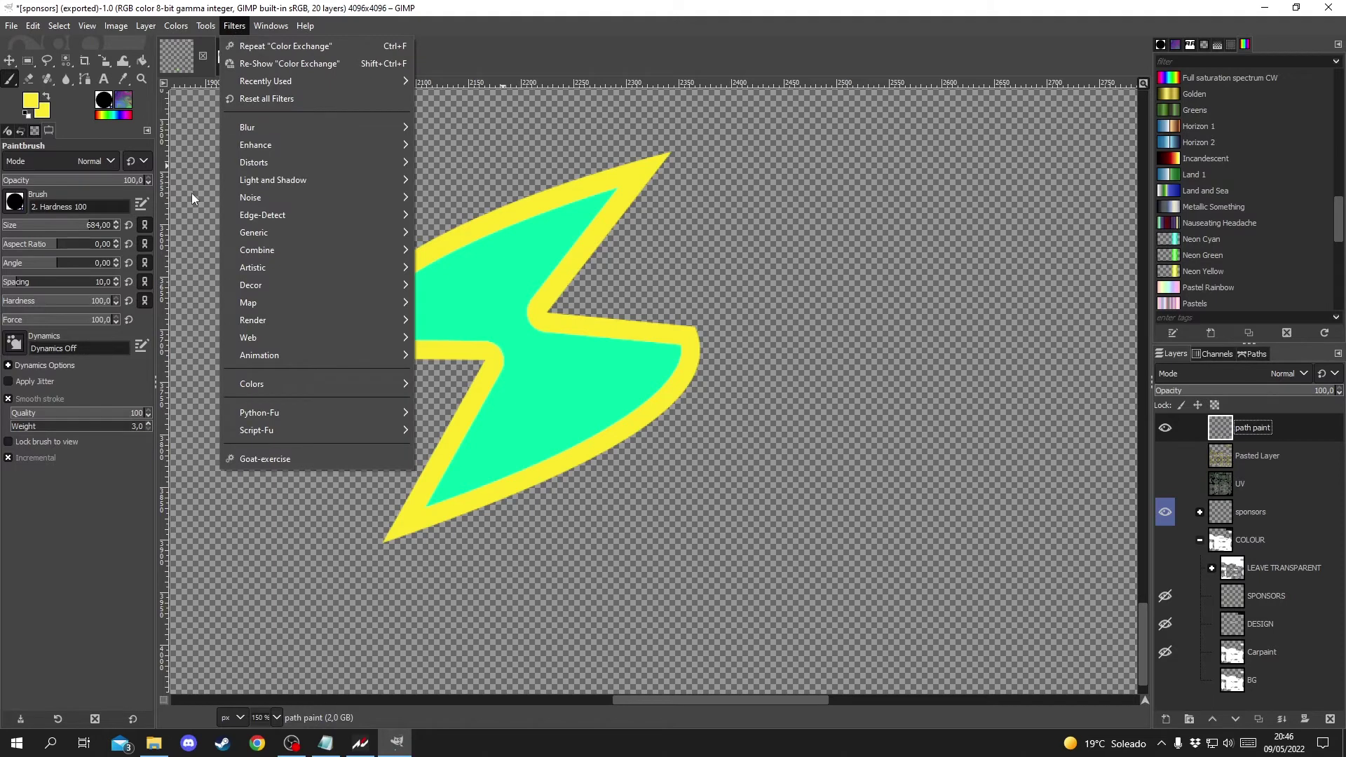
mouse_move(274, 149)
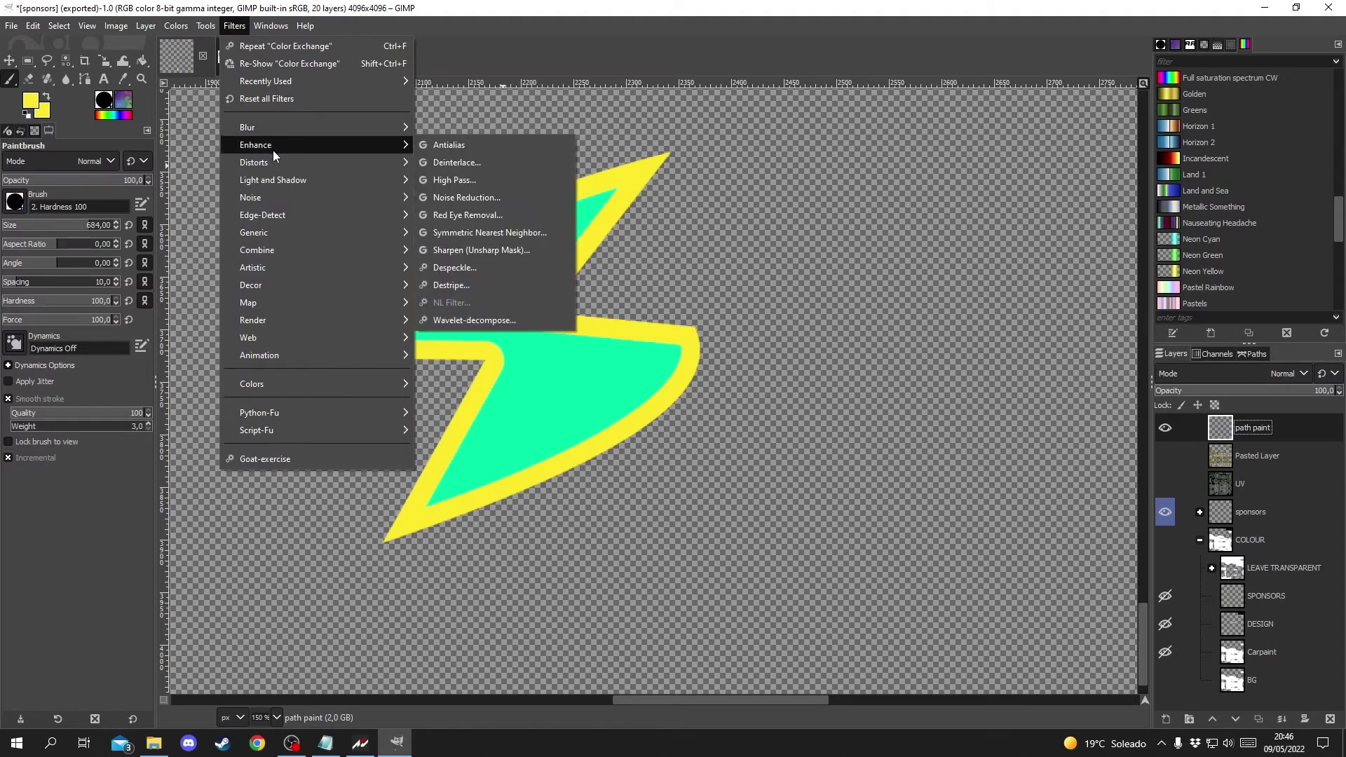
click(446, 153)
scroll(535, 351, up, 7)
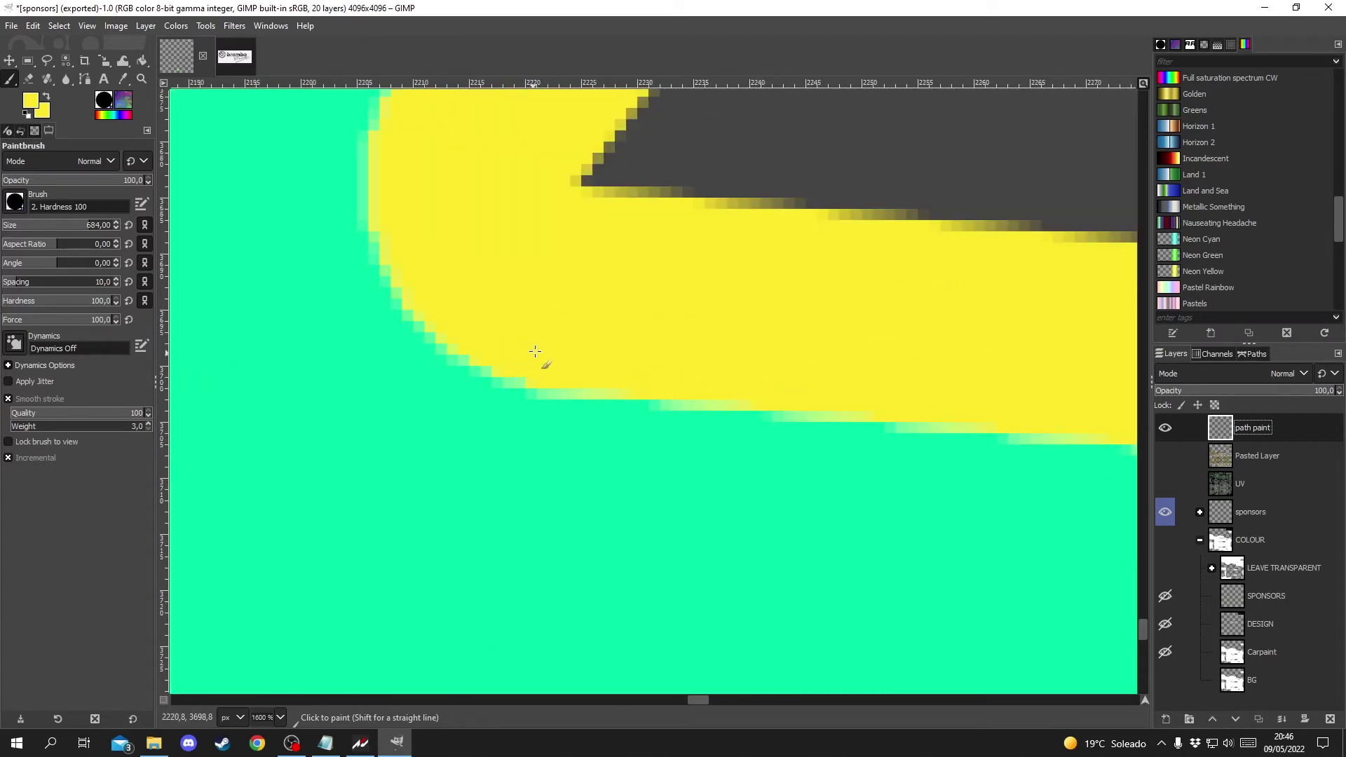
scroll(547, 339, down, 4)
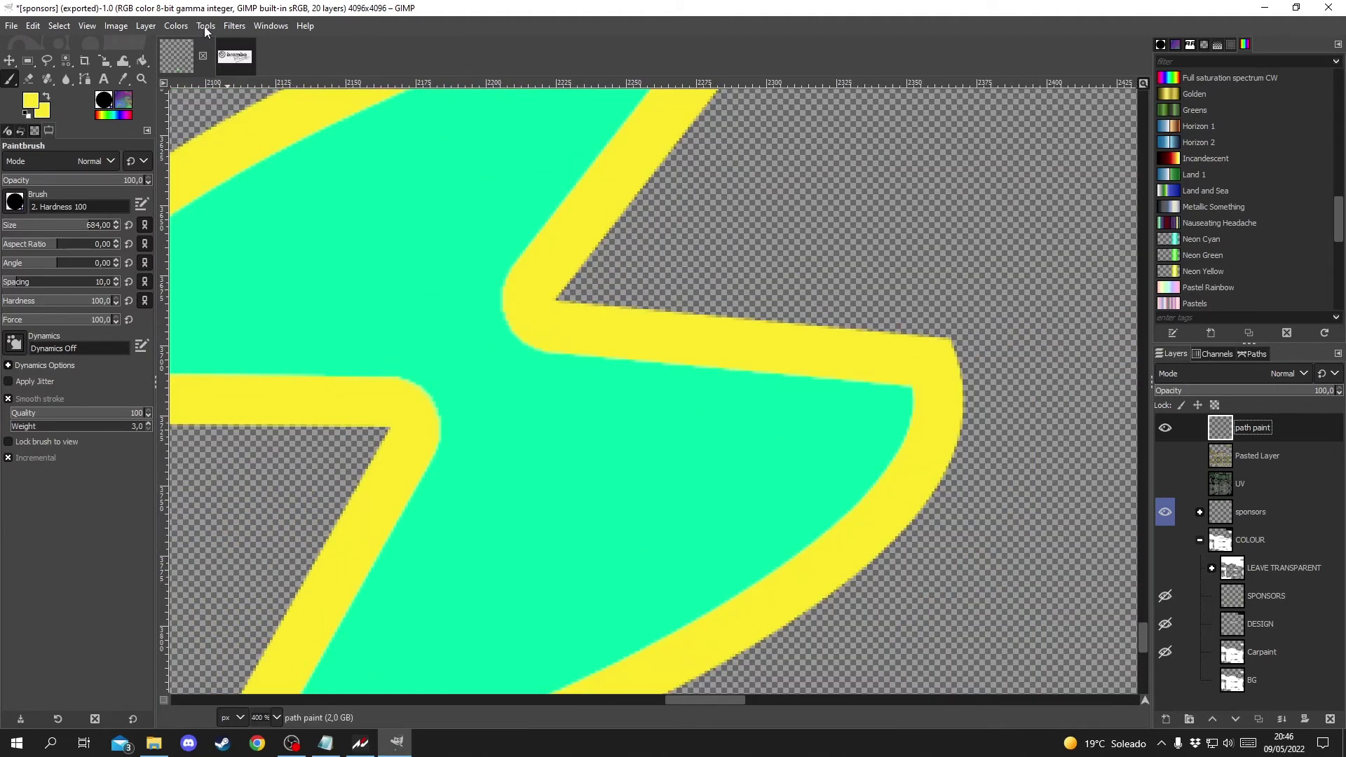
Step: Start the Long Shadow filter on the bolt layer and set the shadow colour to black
click(231, 27)
mouse_move(322, 145)
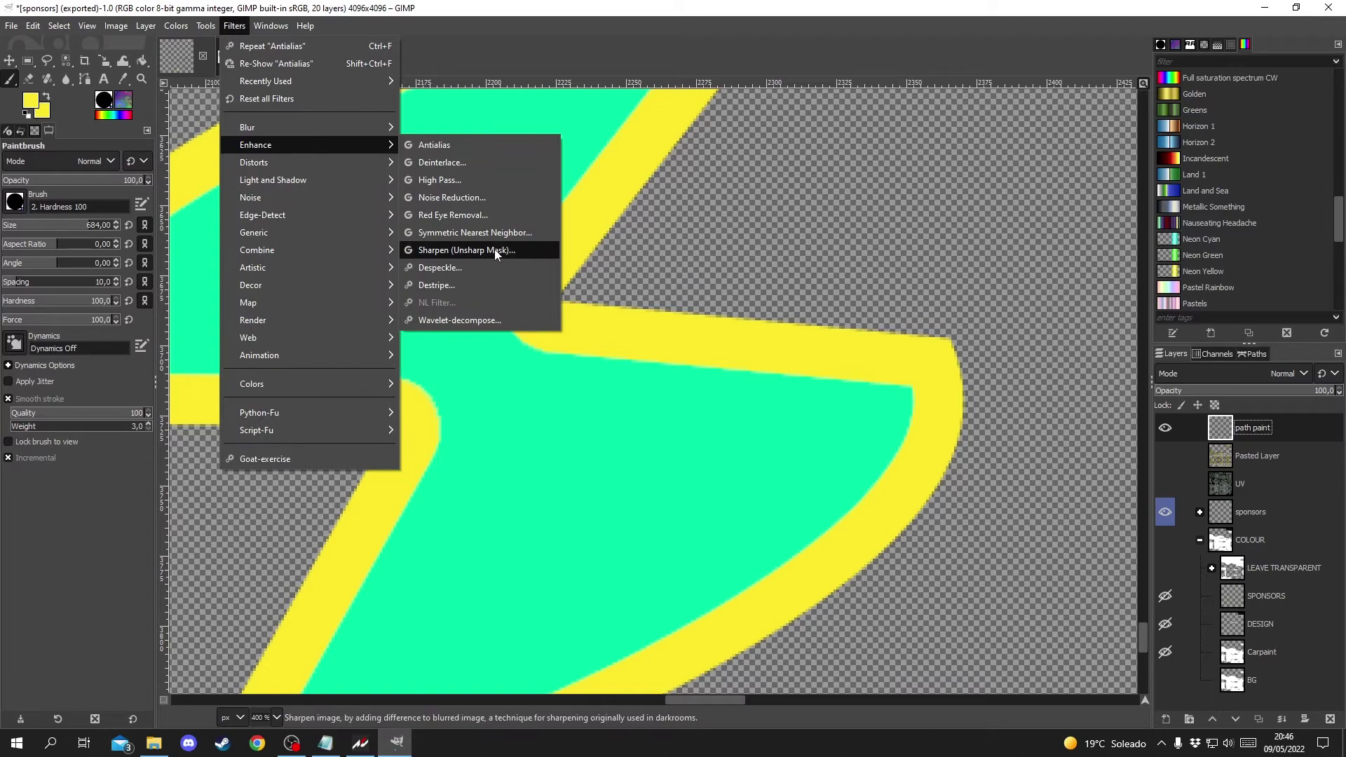
mouse_move(285, 179)
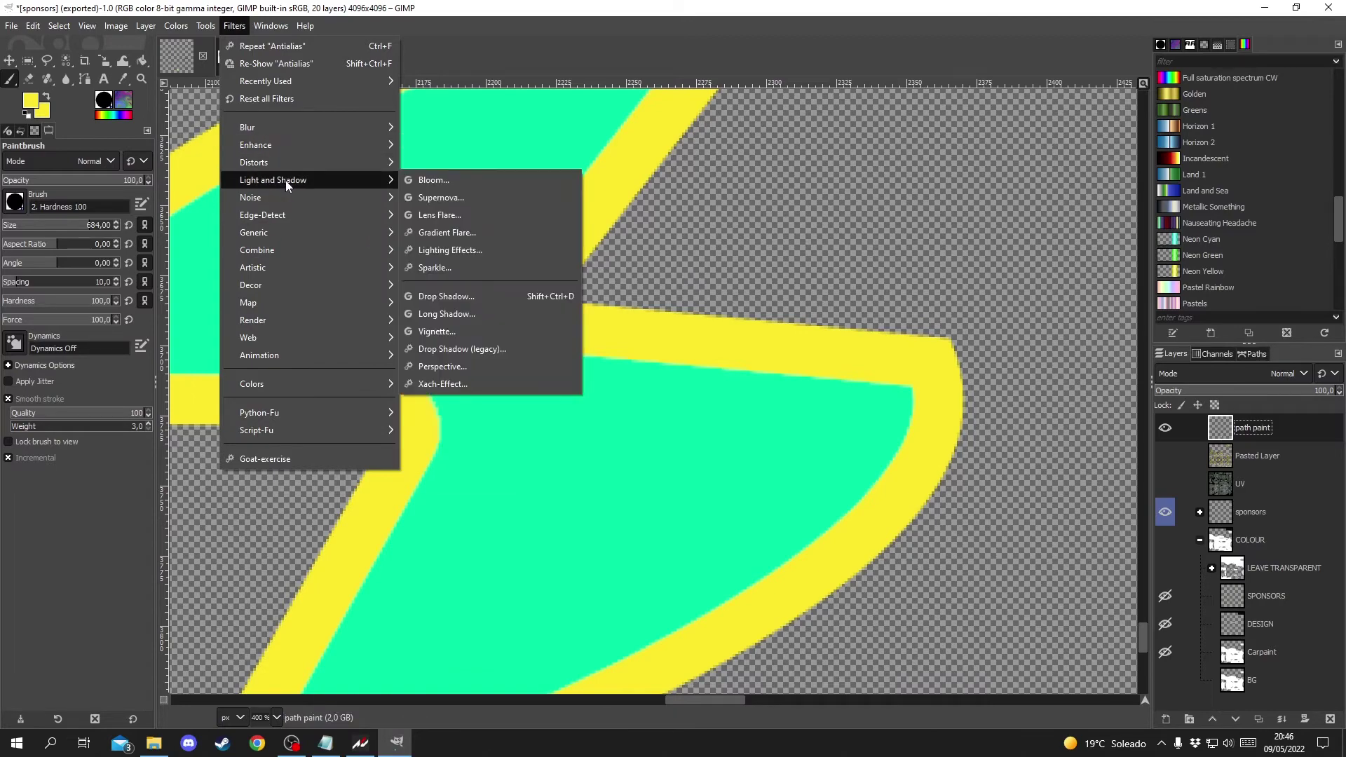
click(467, 311)
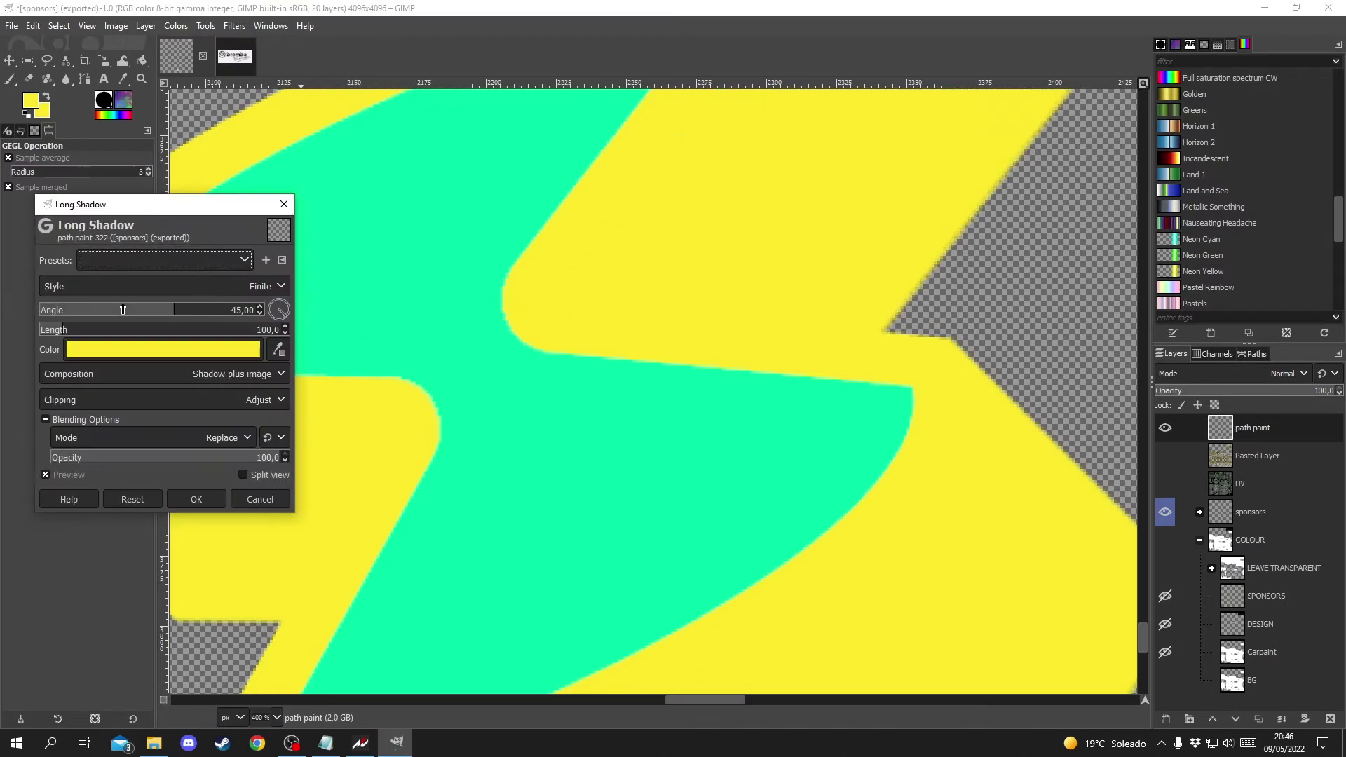
click(156, 347)
drag(49, 421, 0, 422)
click(216, 489)
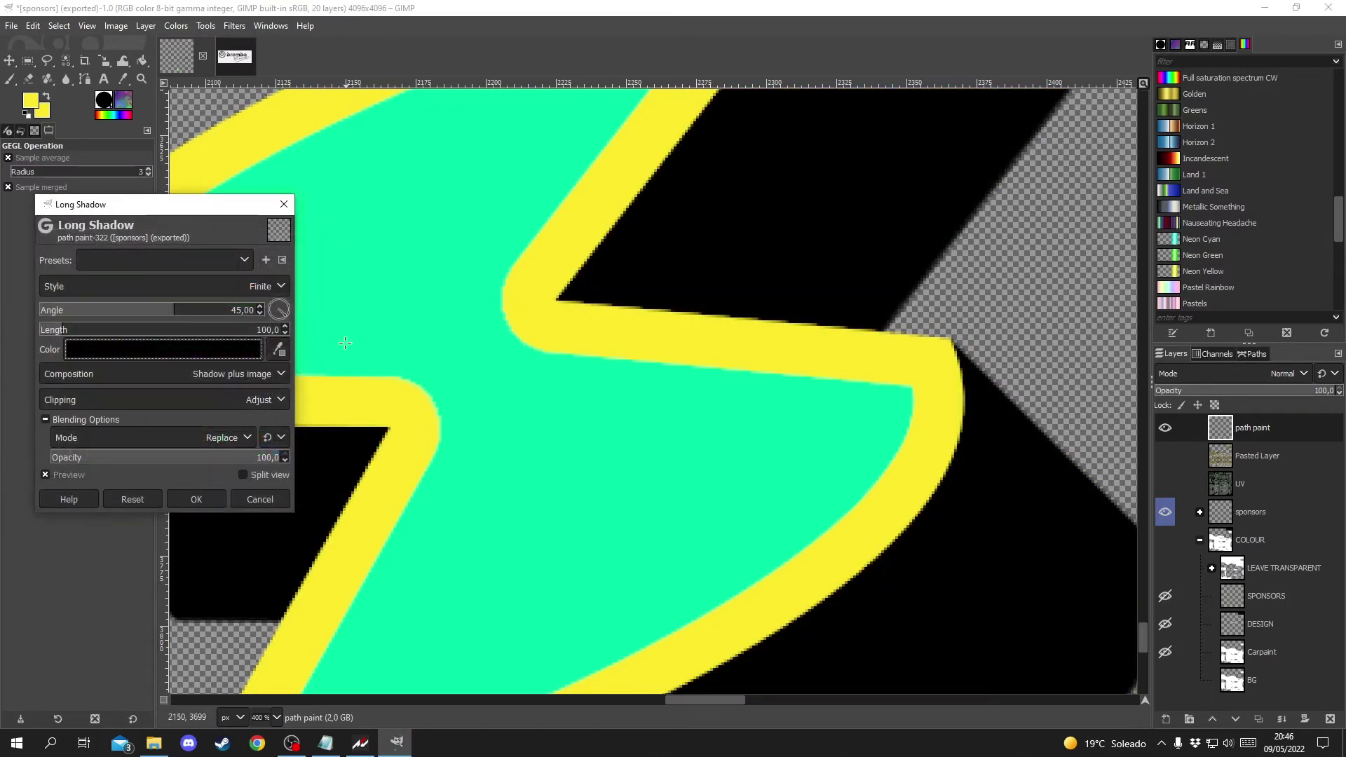
Step: Try different directions for the bolt's long shadow and set its angle to -45
key(1)
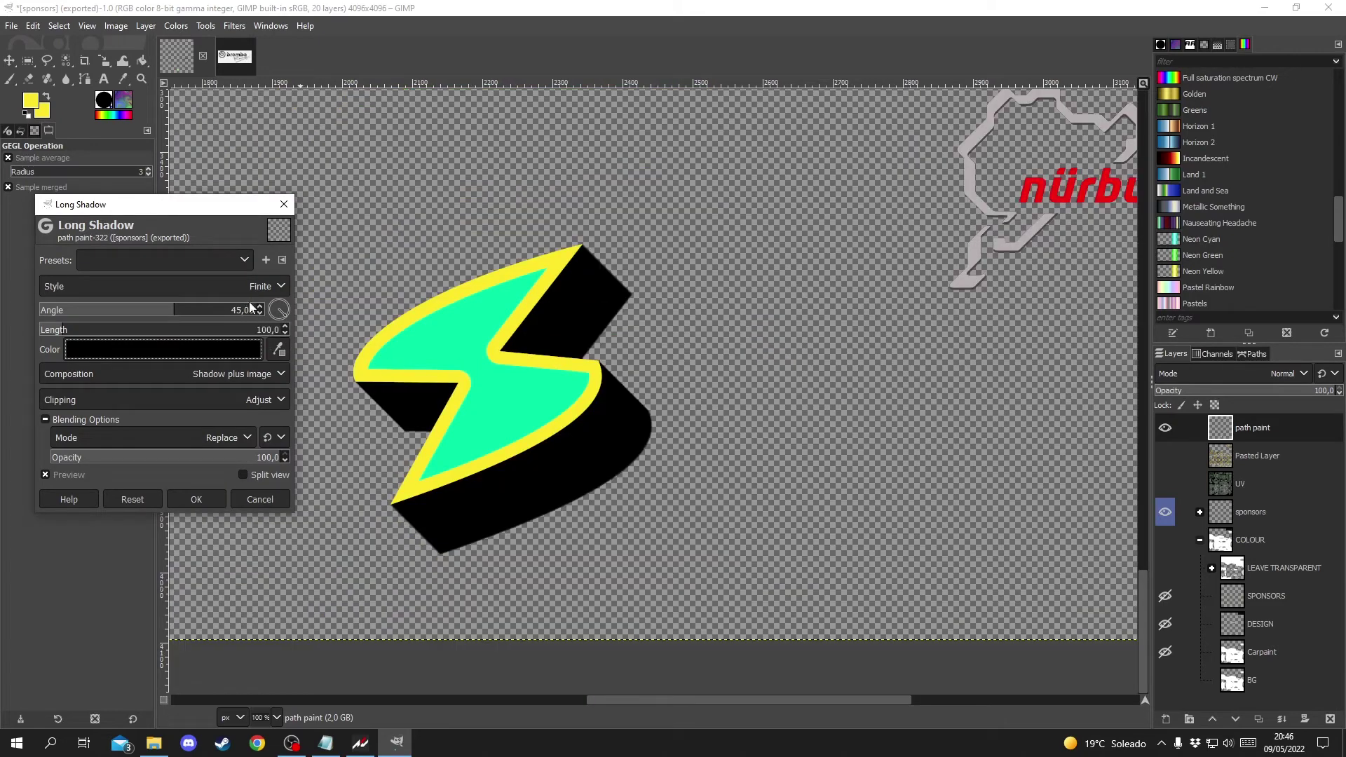
click(285, 317)
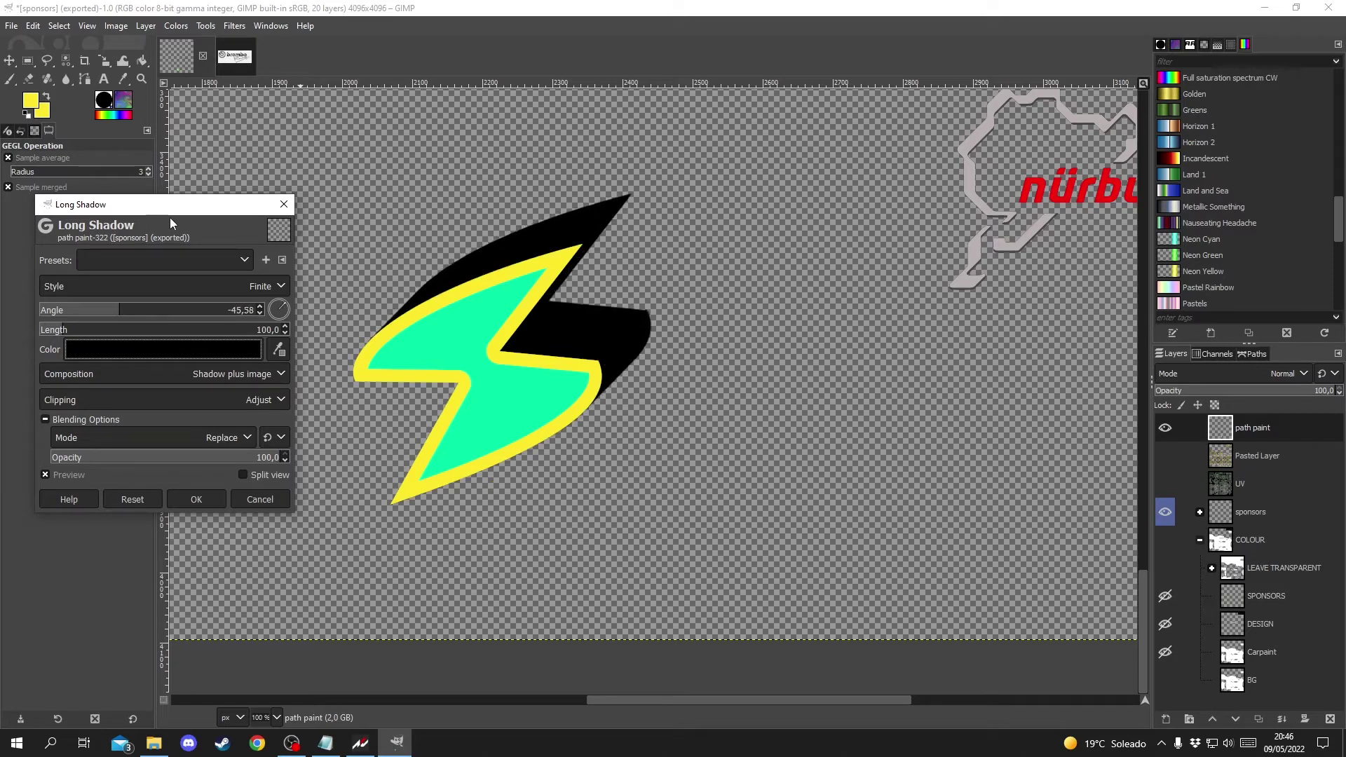
click(243, 311)
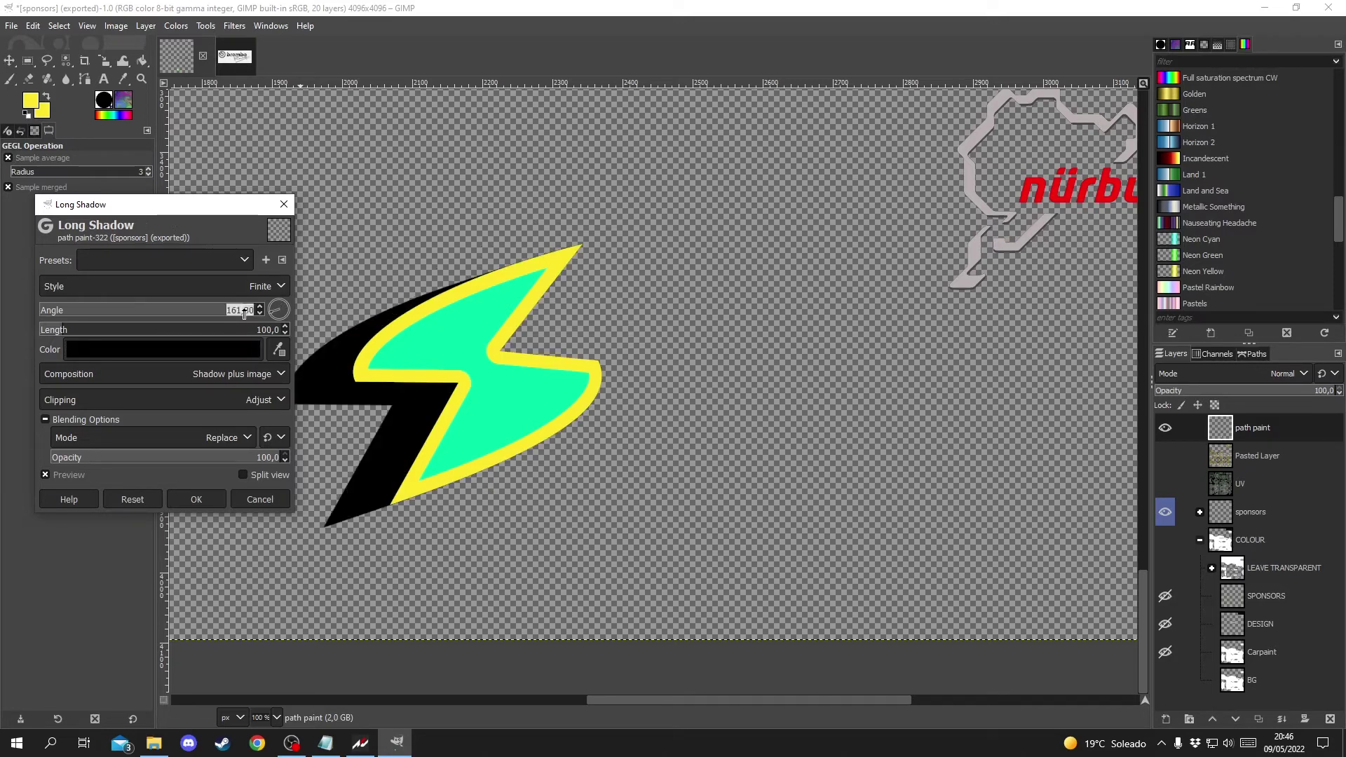
key(BackSpace)
text(-45)
key(Return)
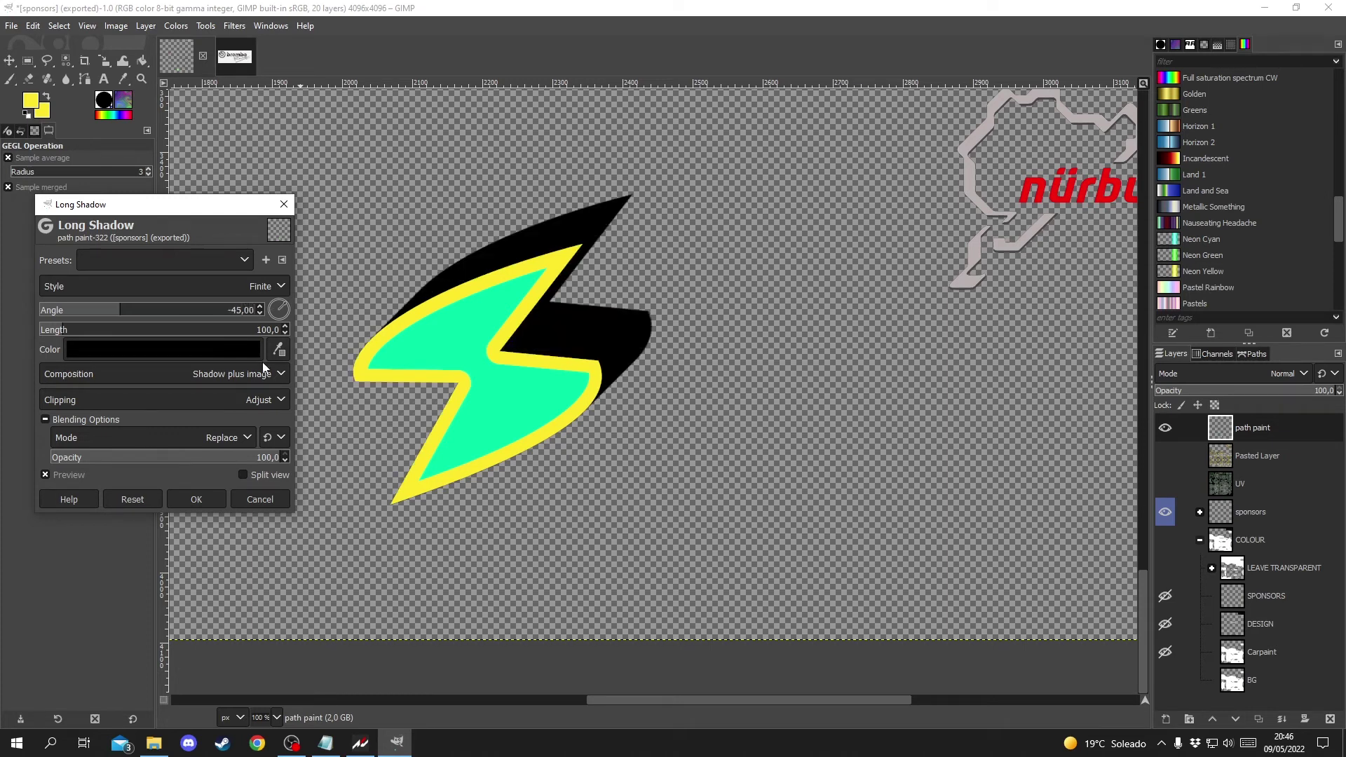
Step: Set the long shadow's length to 17.4, angle to -17.59 and blending opacity to 60.4, and apply the filter
drag(206, 329, 42, 329)
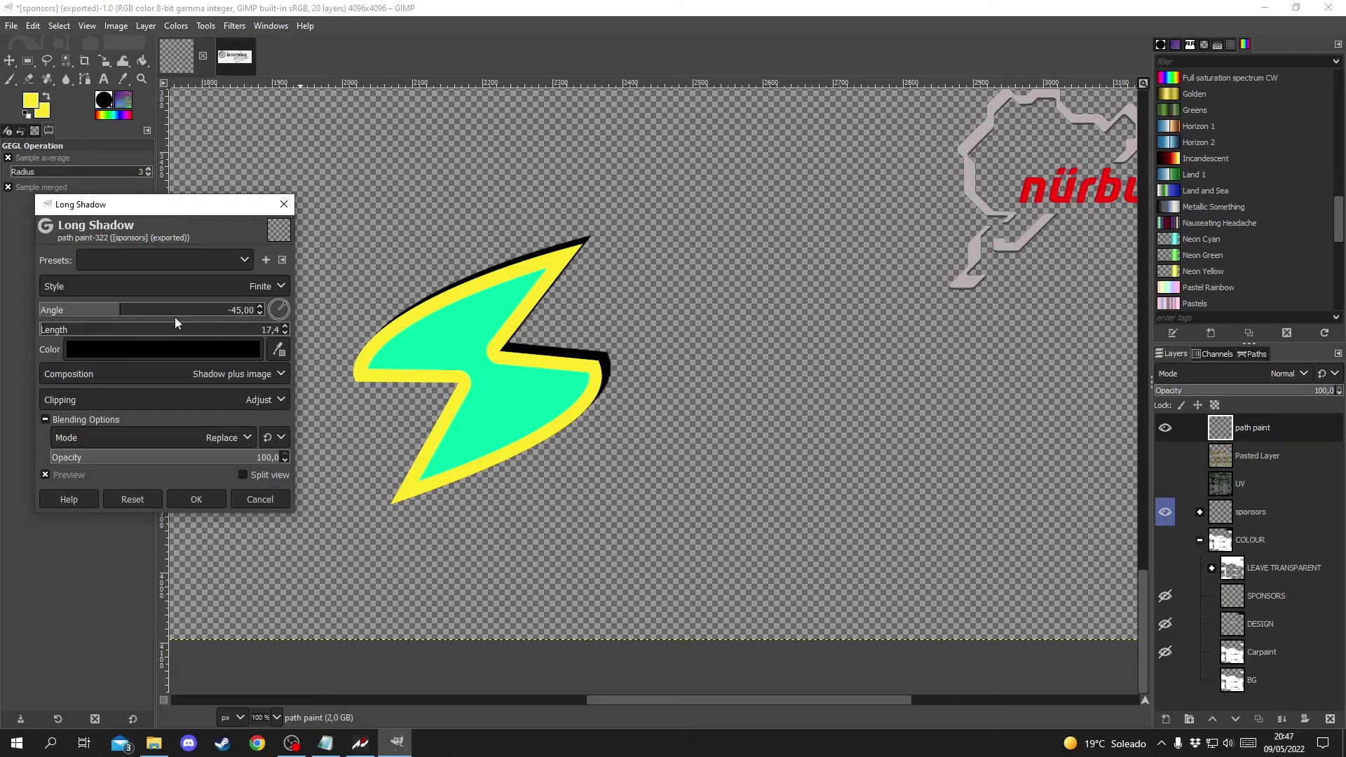
drag(281, 309, 289, 309)
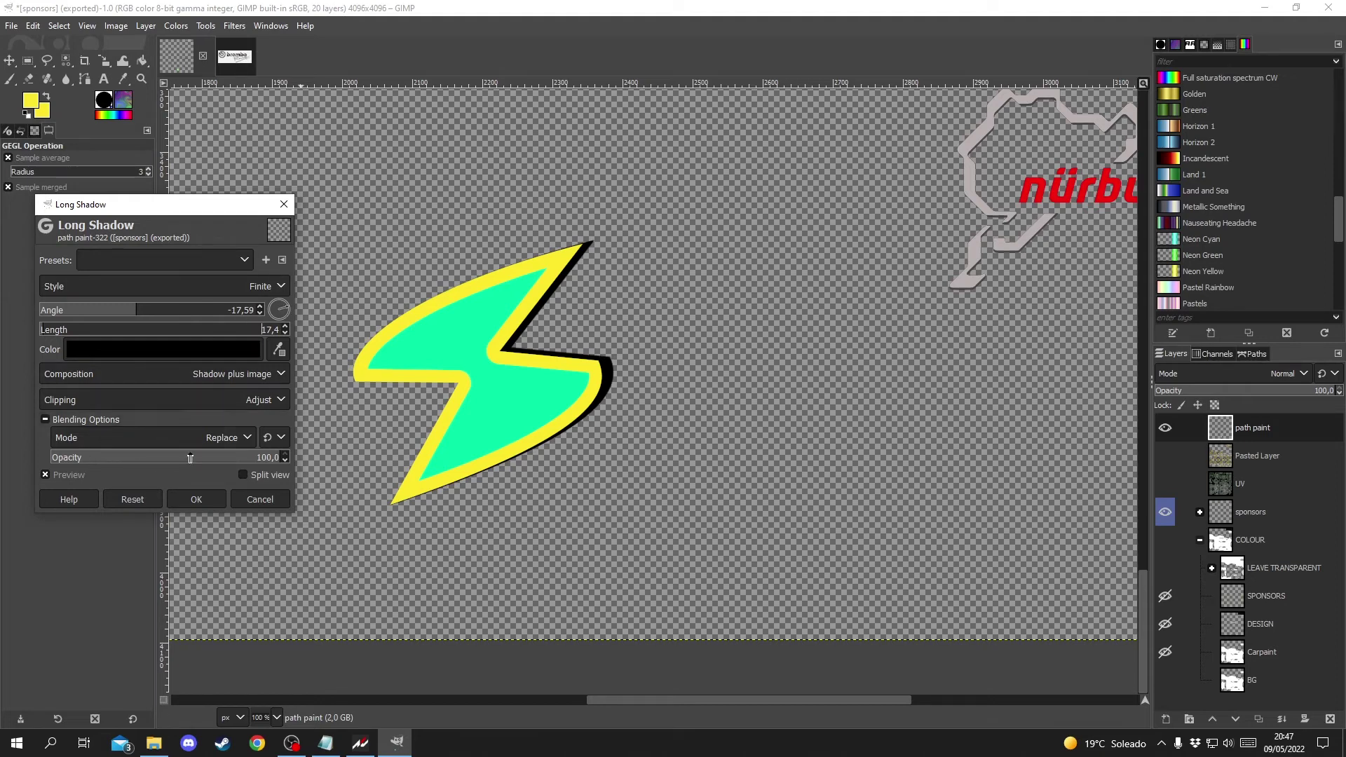
mouse_move(189, 457)
mouse_down()
mouse_move(240, 457)
mouse_move(155, 457)
mouse_move(290, 452)
mouse_move(206, 454)
mouse_up()
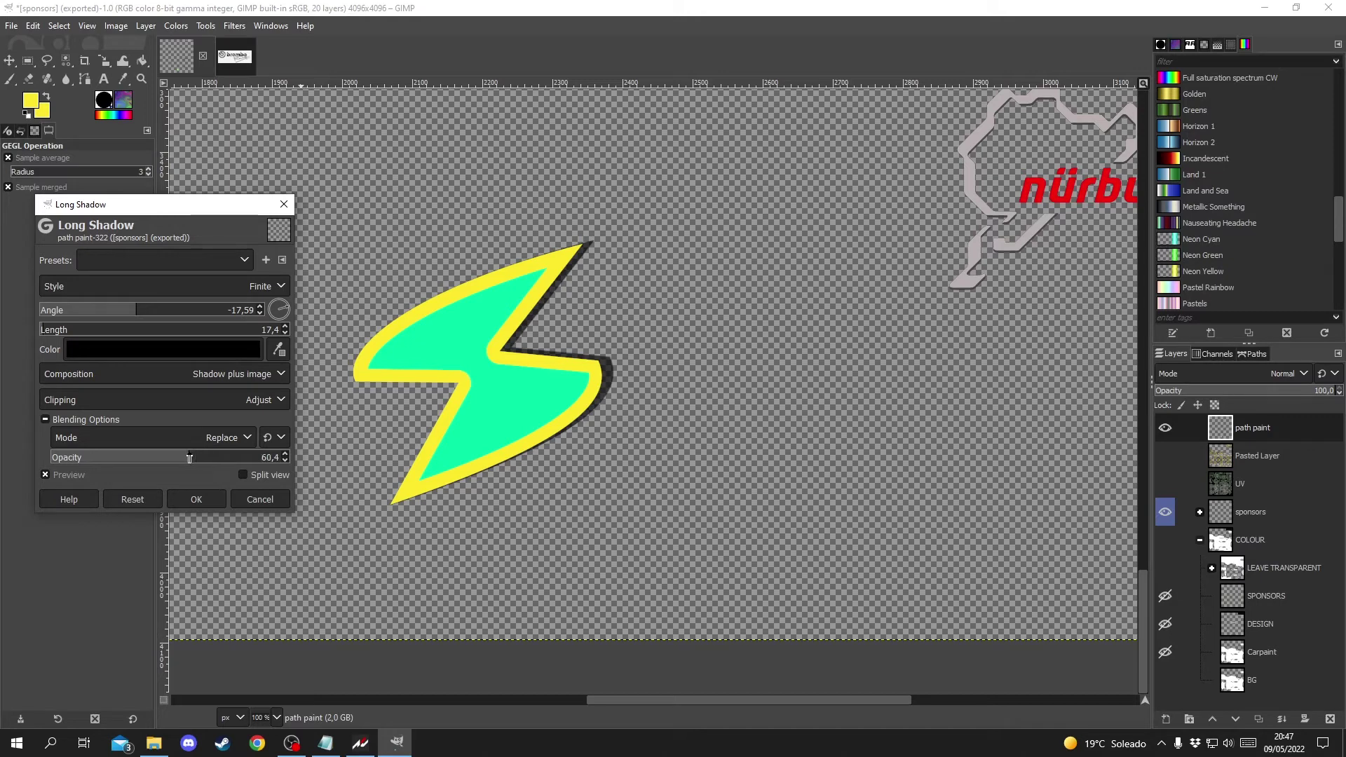
click(195, 499)
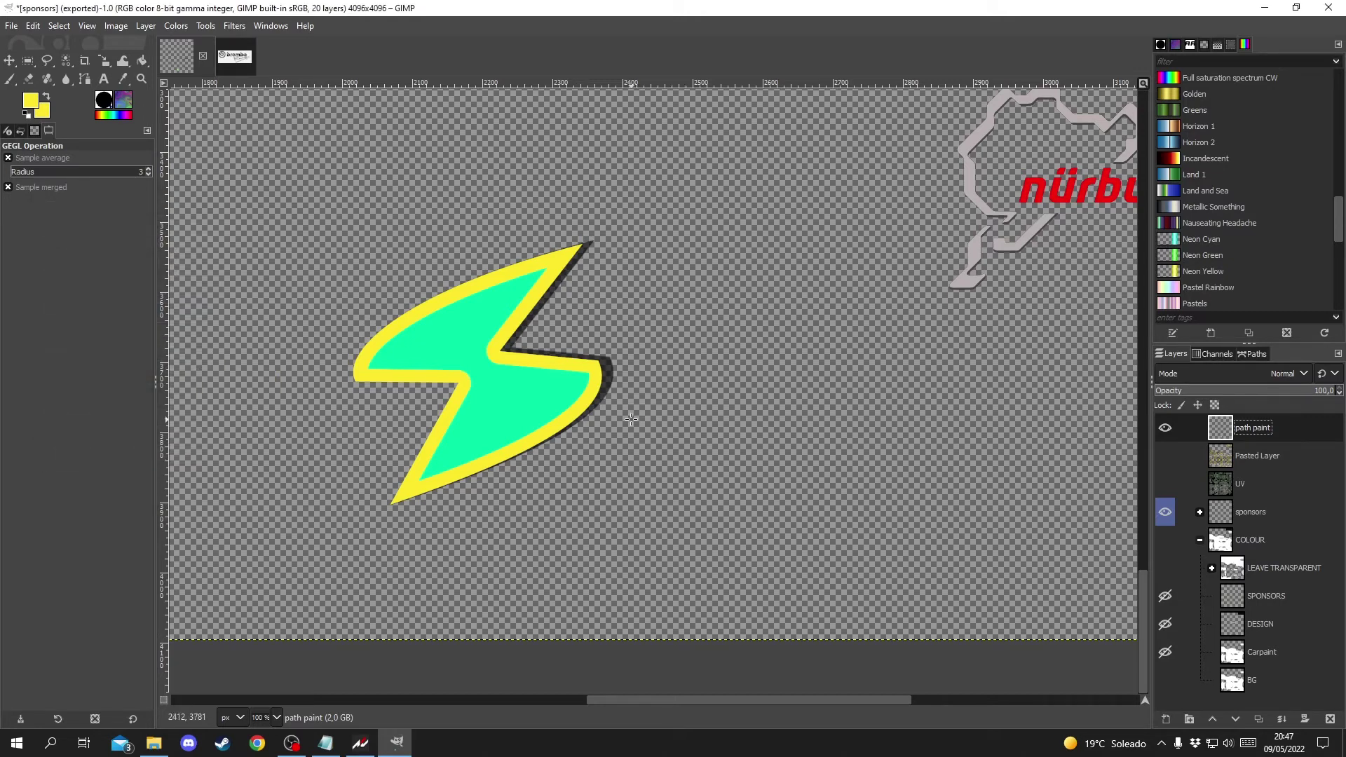
Step: Export the updated image with the shadowed bolt over sponsors.png
click(11, 28)
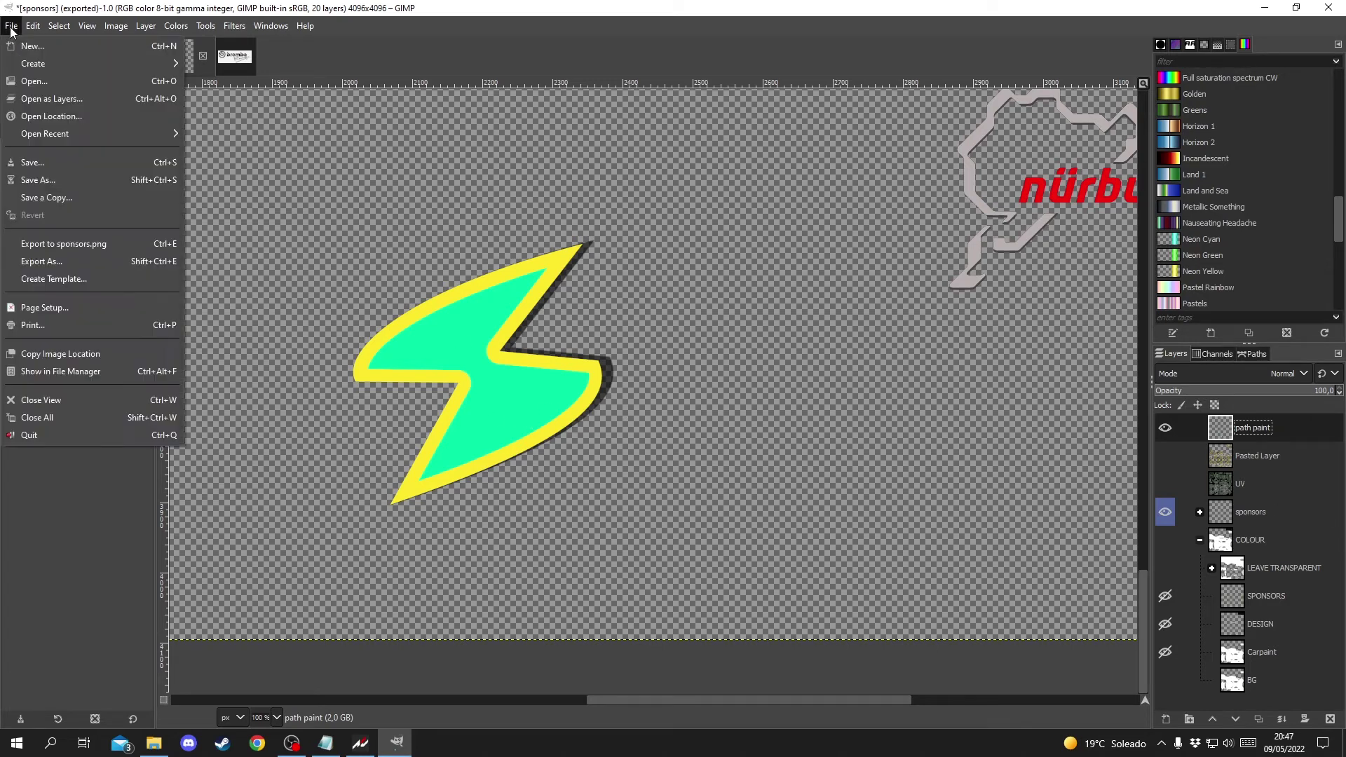
click(36, 247)
key(shift+ctrl+j)
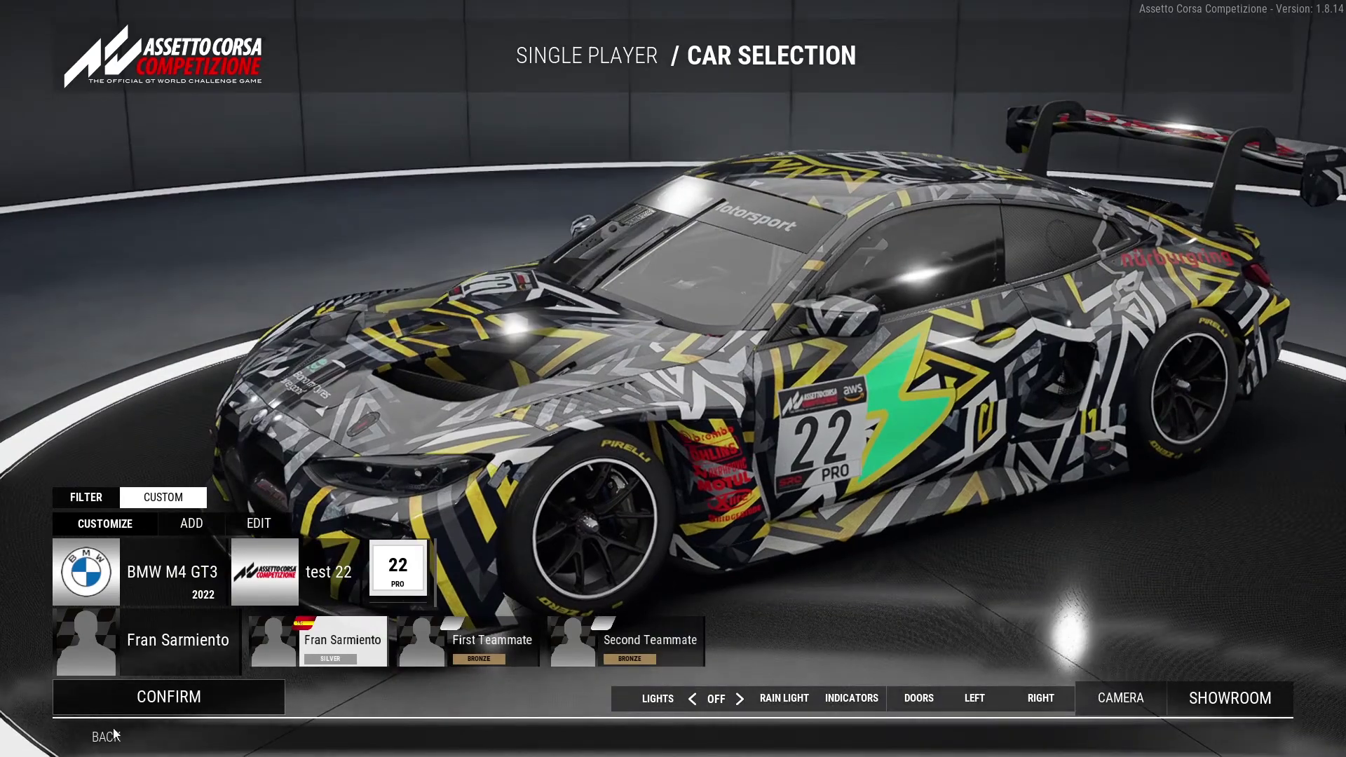
Step: Examine the bolt on the BMW M4 GT3's door in Assetto Corsa Competizione's car selection, and switch back to GIMP
click(210, 688)
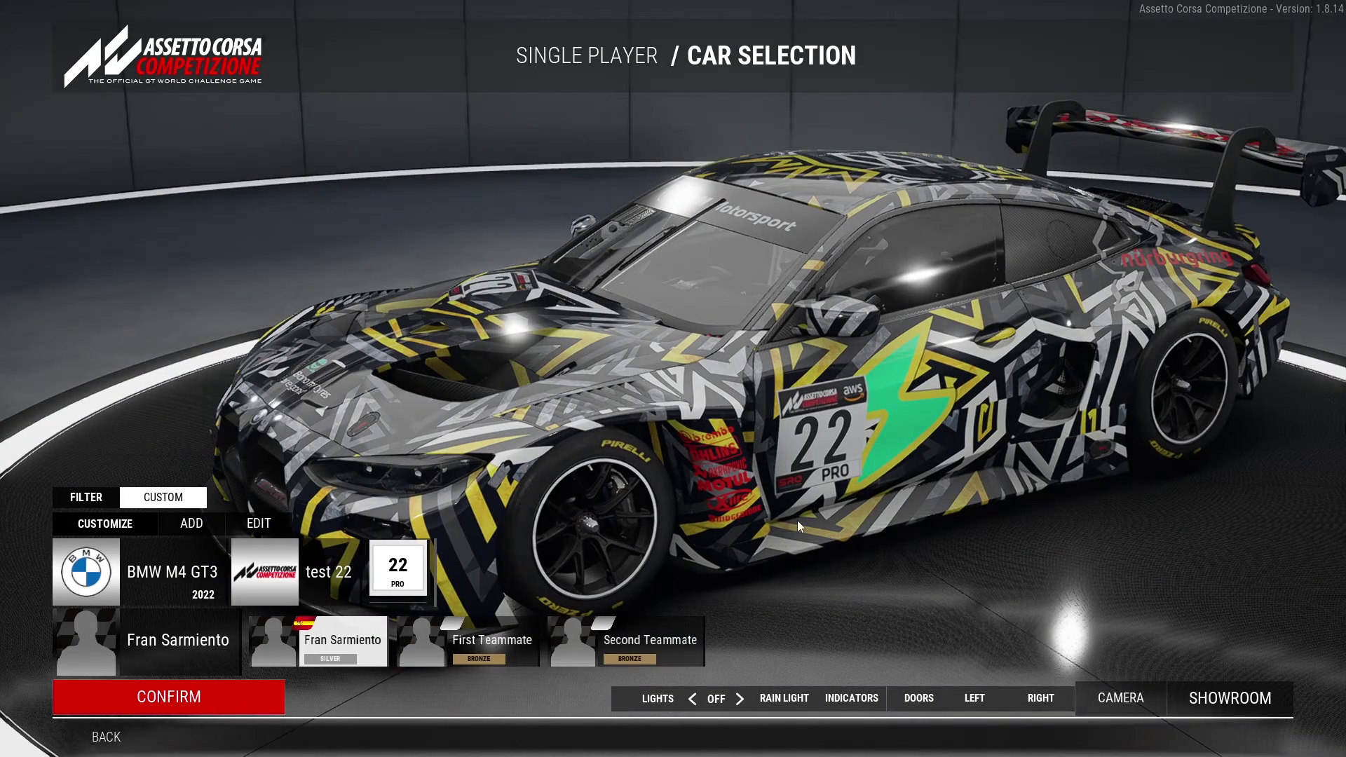
click(1038, 391)
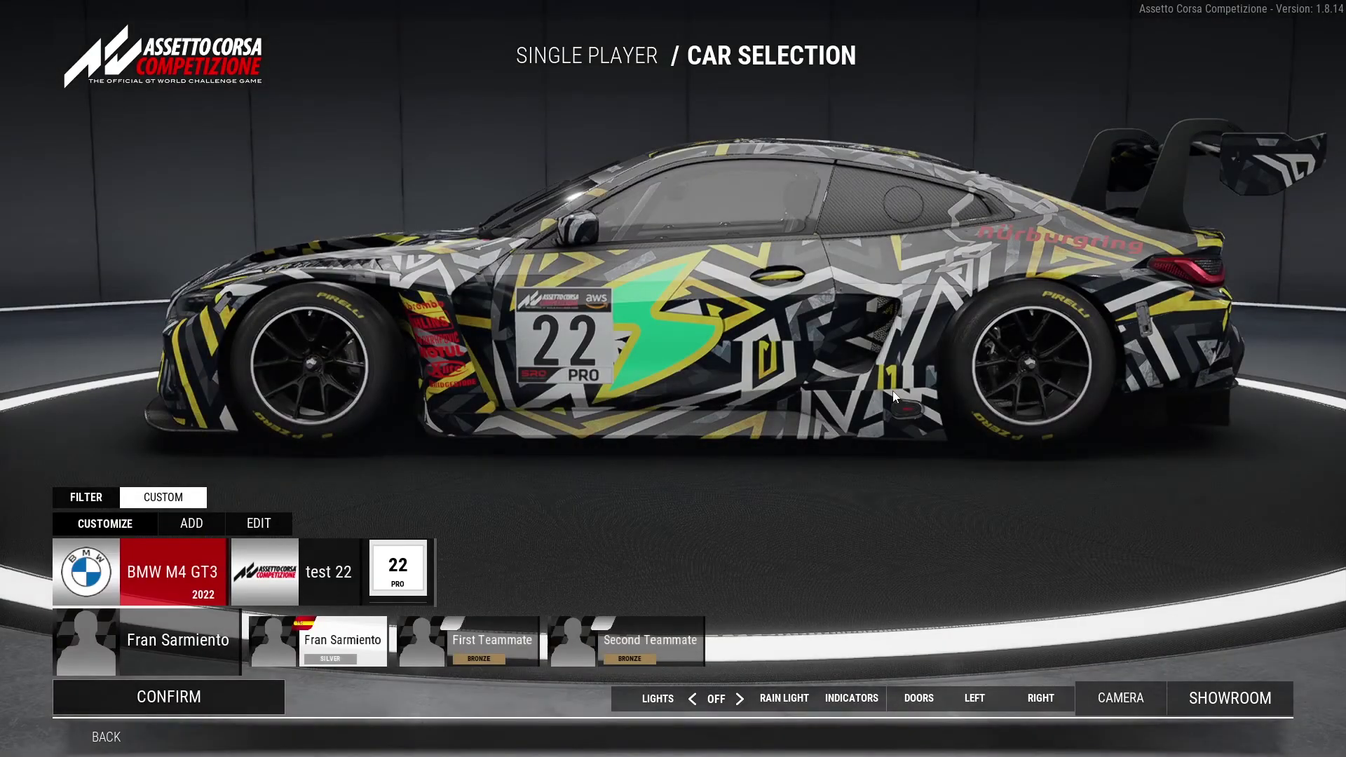
key(alt+Tab)
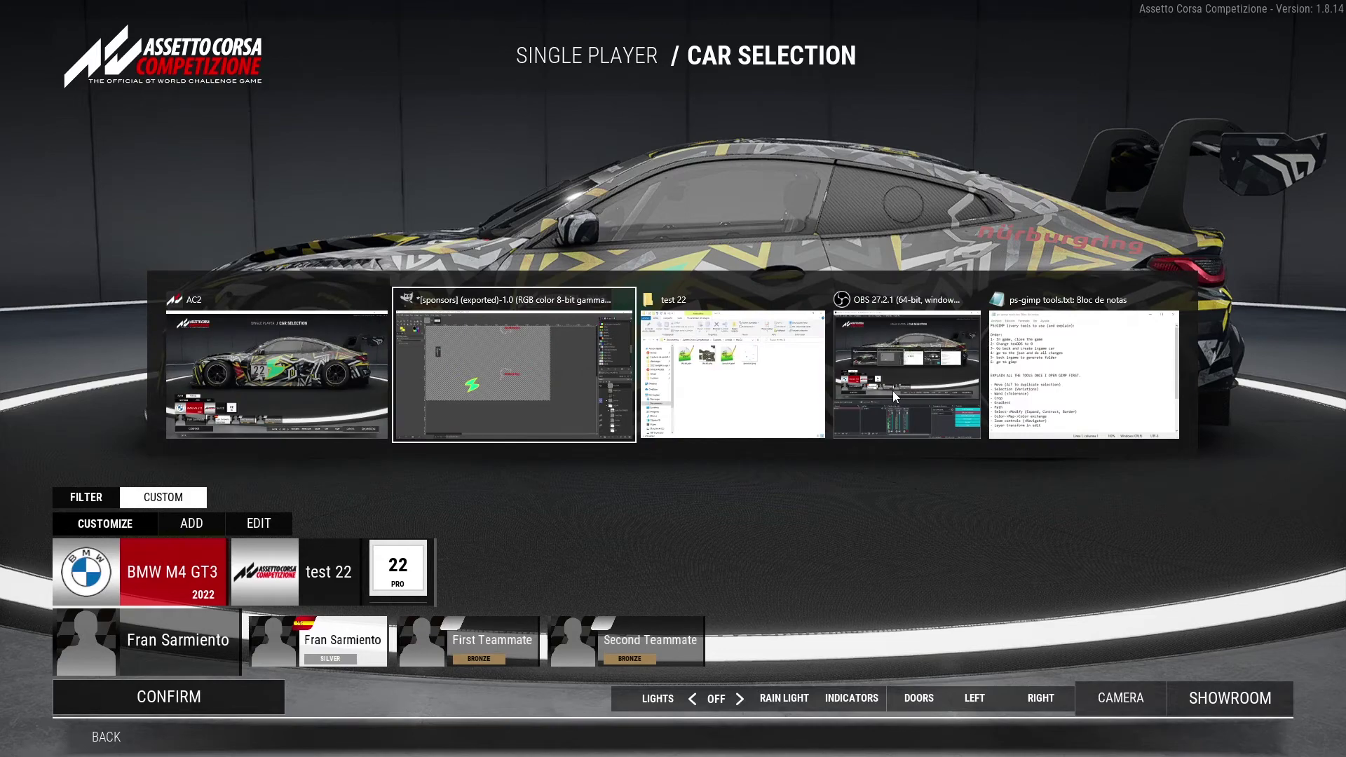
Step: Switch to File Explorer and open menuSettings.json from the Config folder of Documents\Assetto Corsa Competizione in Notepad++
key(alt+Tab)
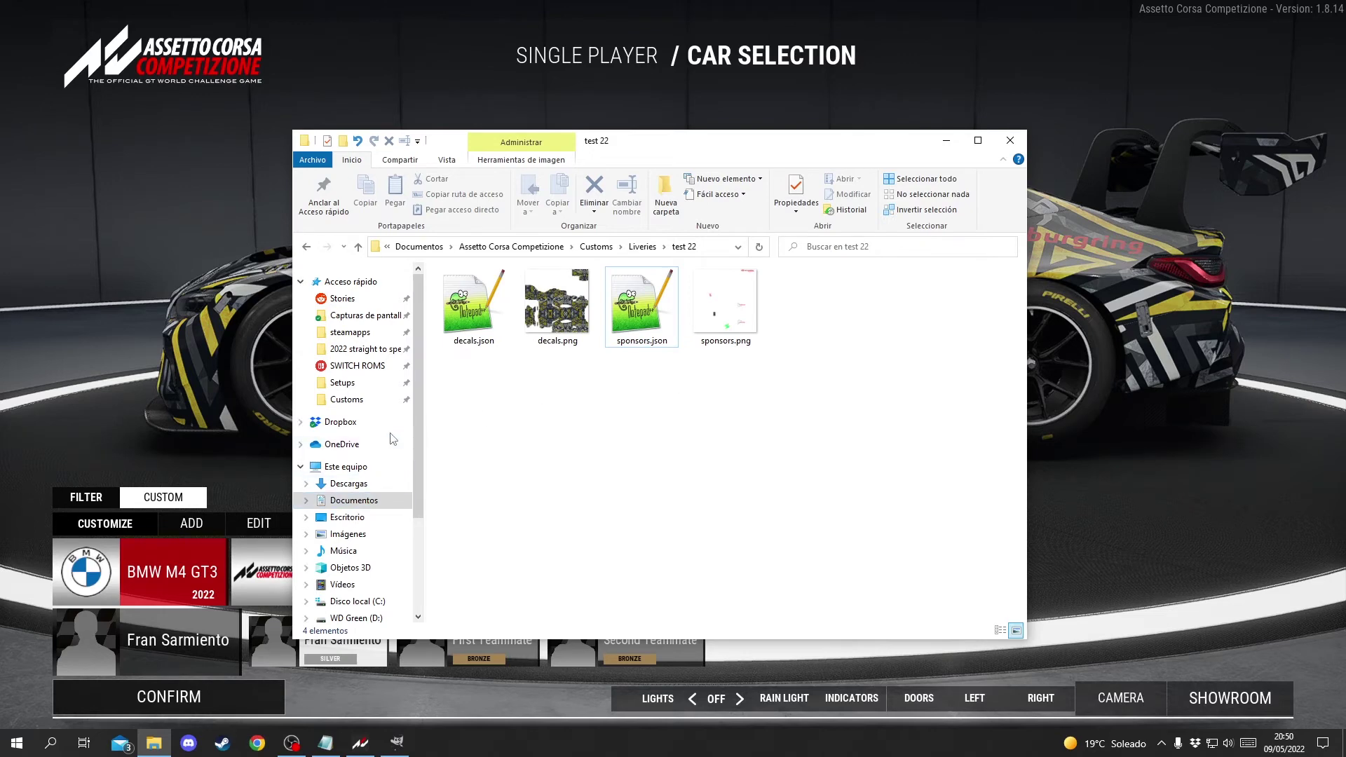
click(354, 500)
double_click(508, 321)
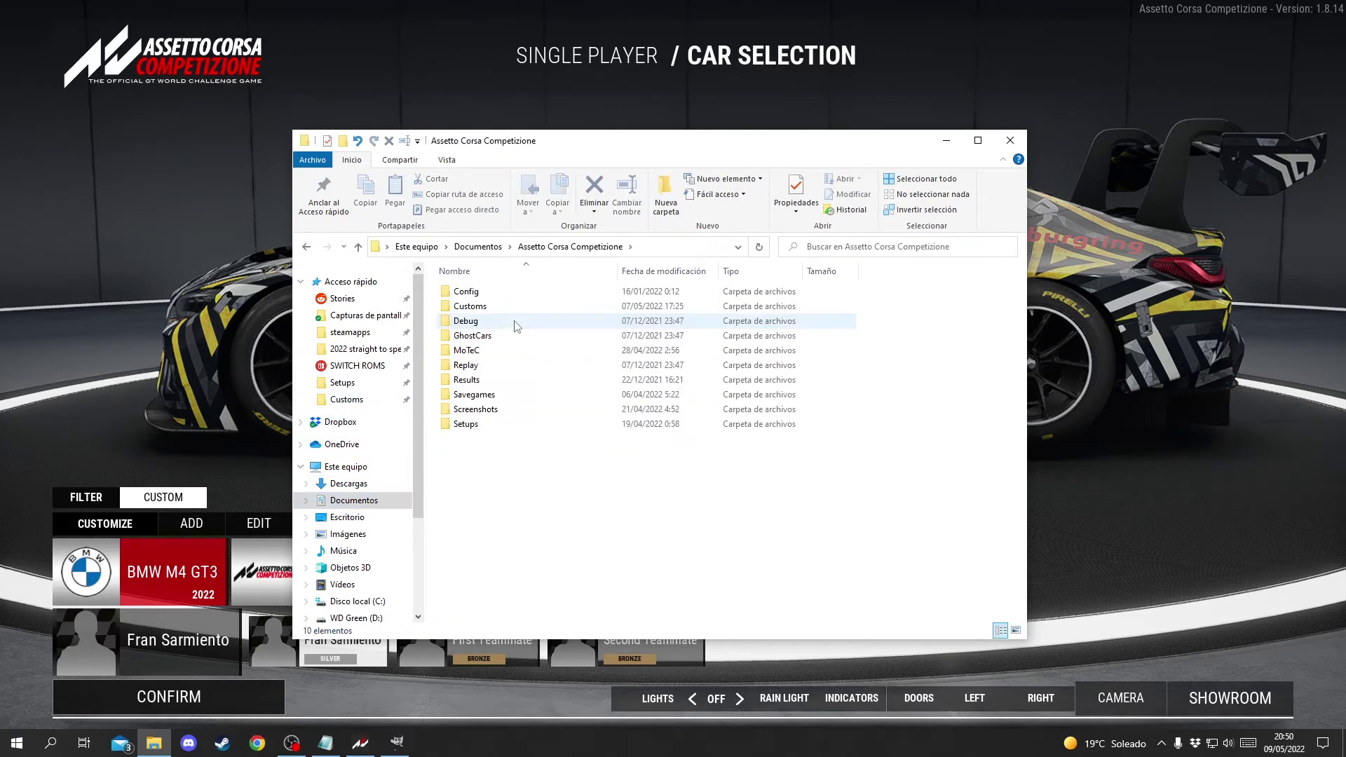
double_click(504, 292)
click(203, 352)
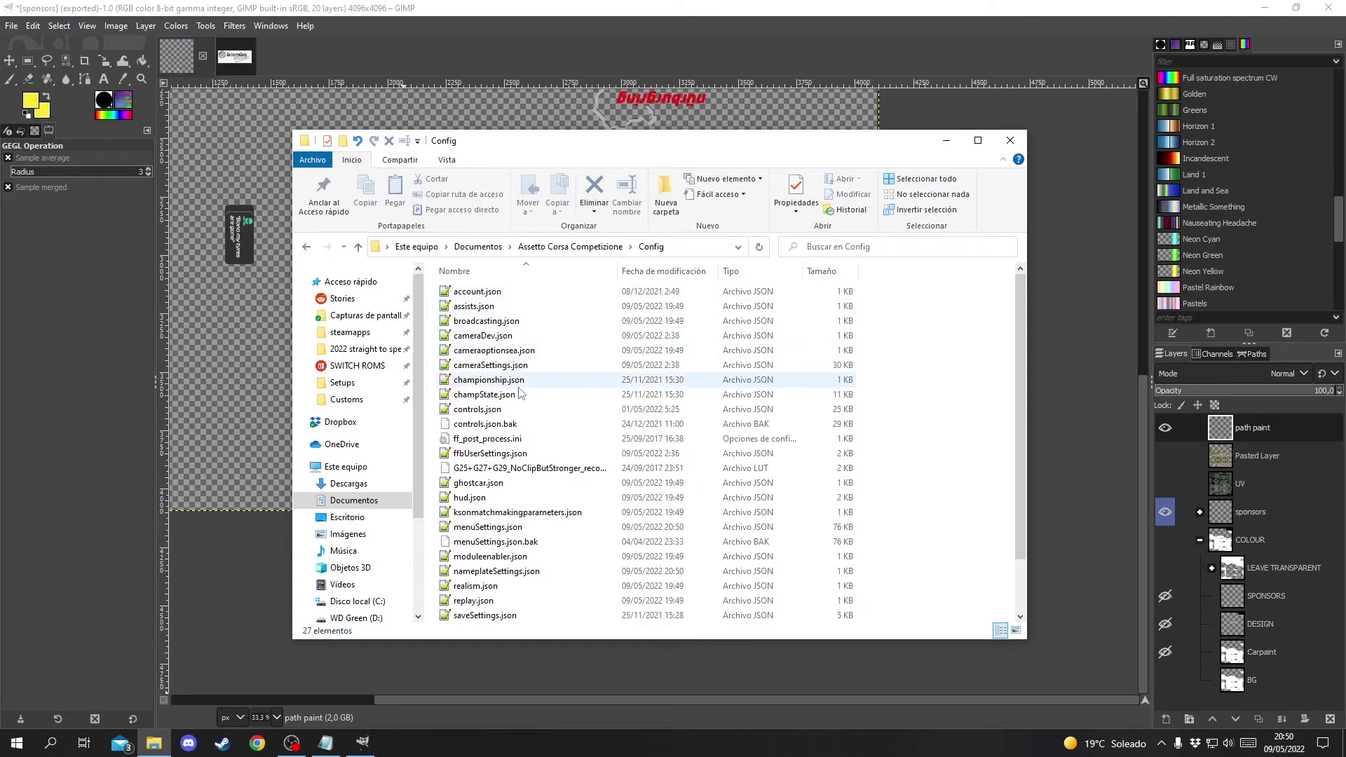
click(486, 527)
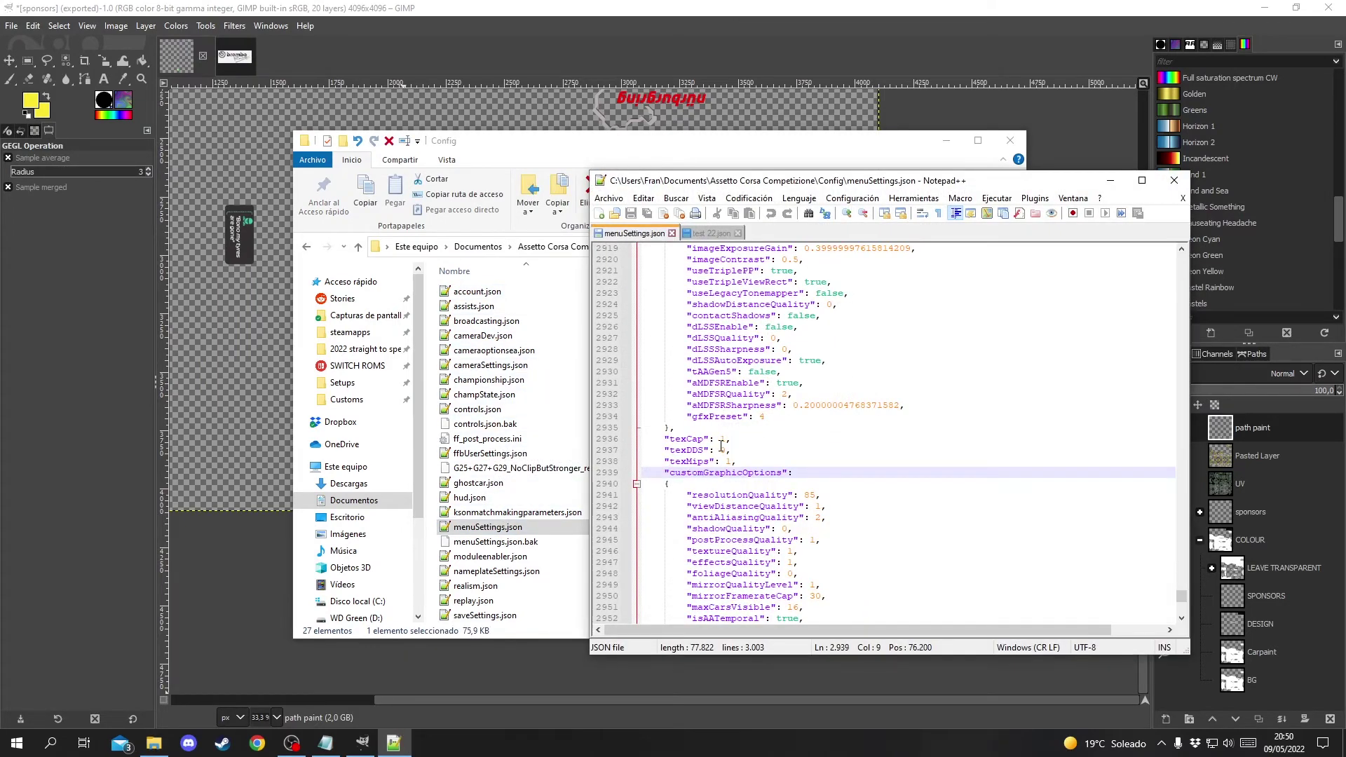
Step: Set texDDS to 1 in menuSettings.json, save the file and close the editor
double_click(723, 450)
text(1)
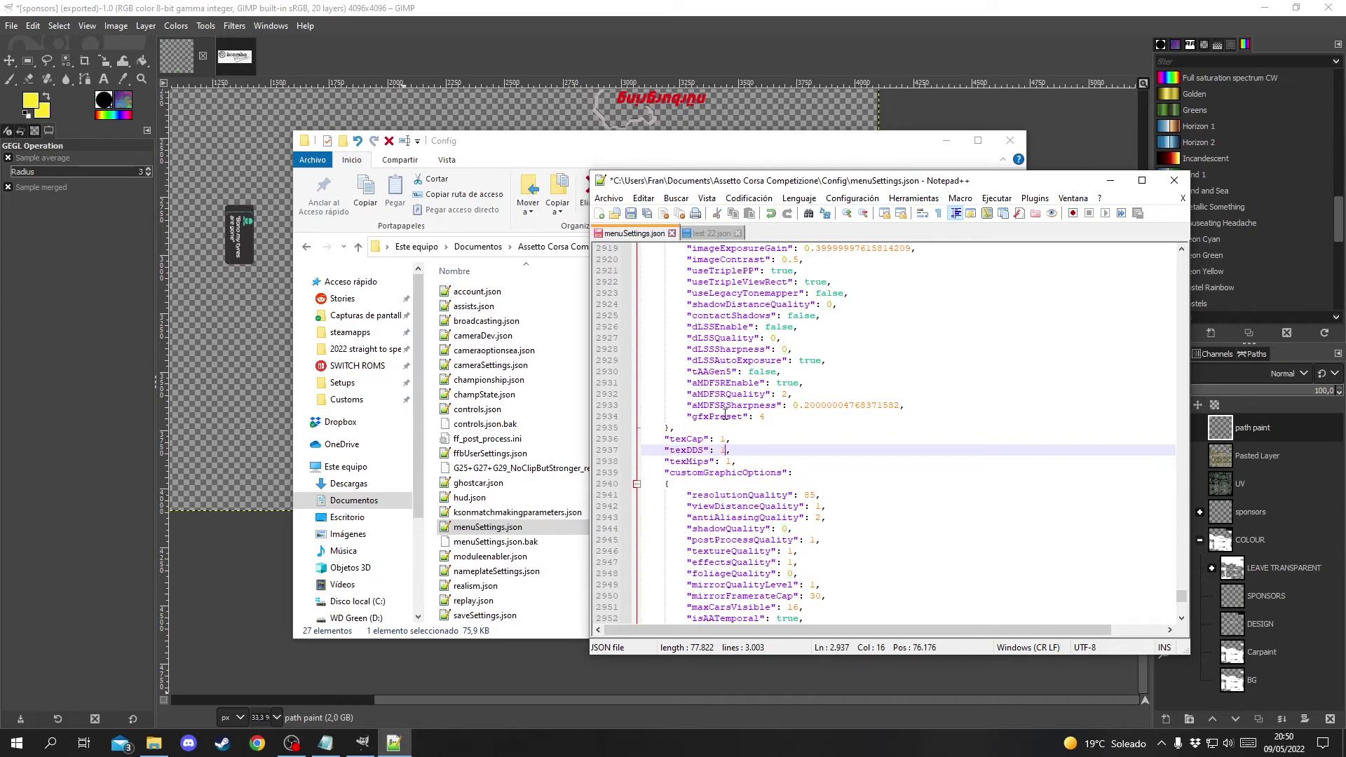
click(631, 214)
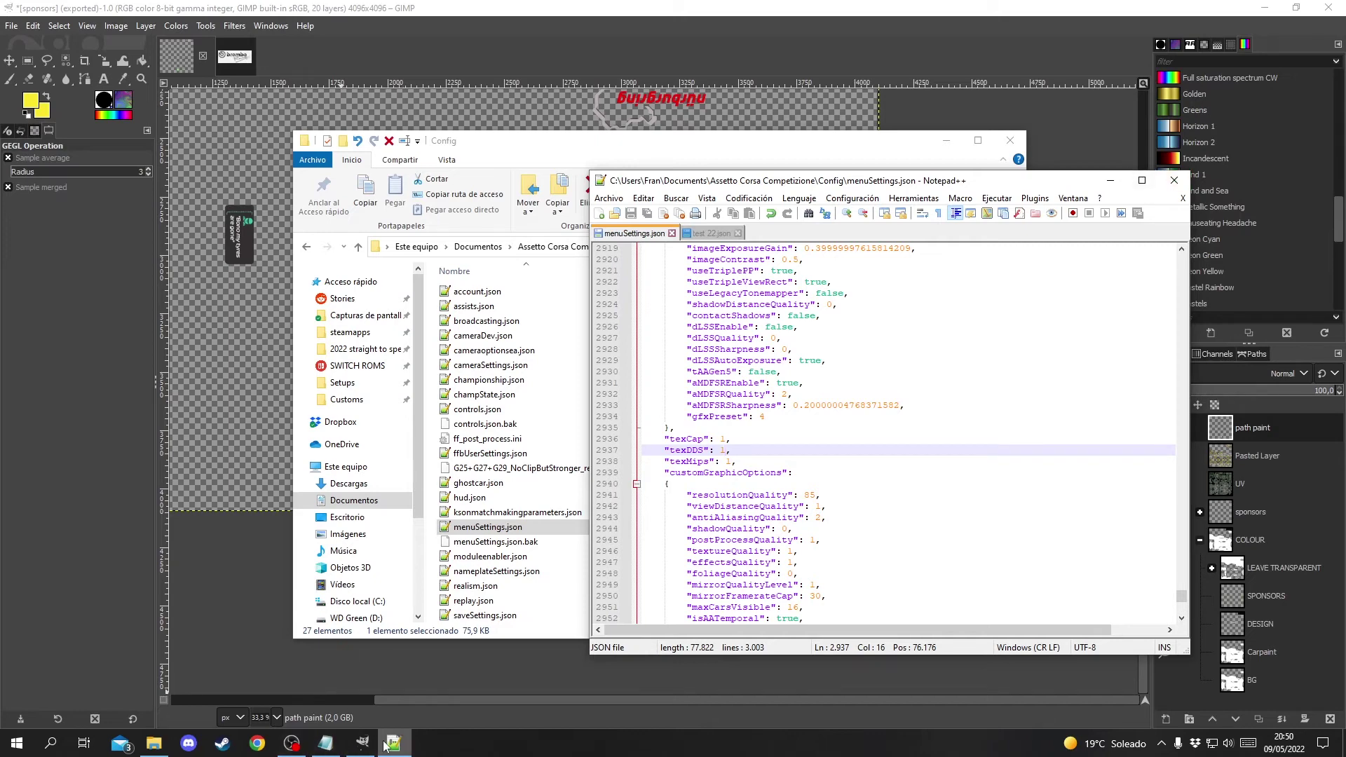
click(1174, 180)
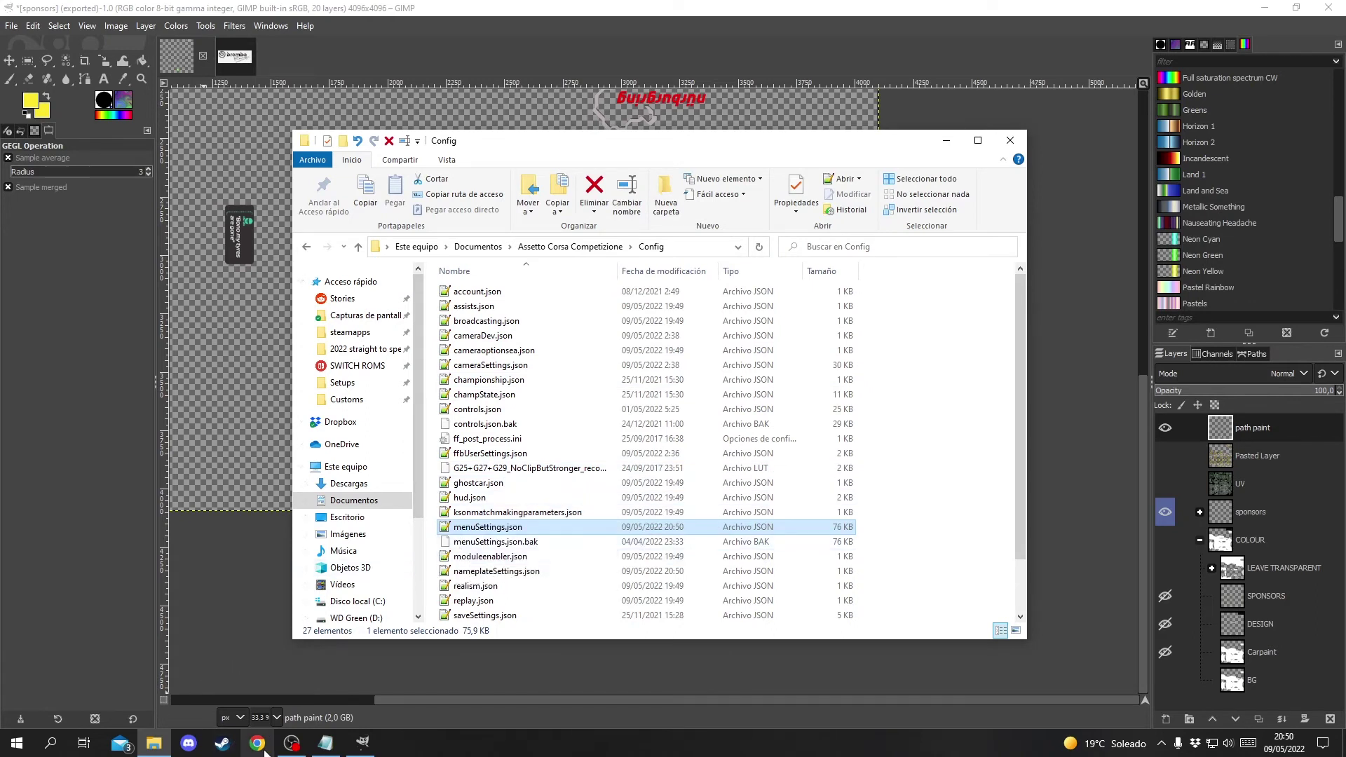
Step: Launch Assetto Corsa Competizione through Steam and open the test 22 livery folder under Customs\Liveries while the game loads
right_click(222, 744)
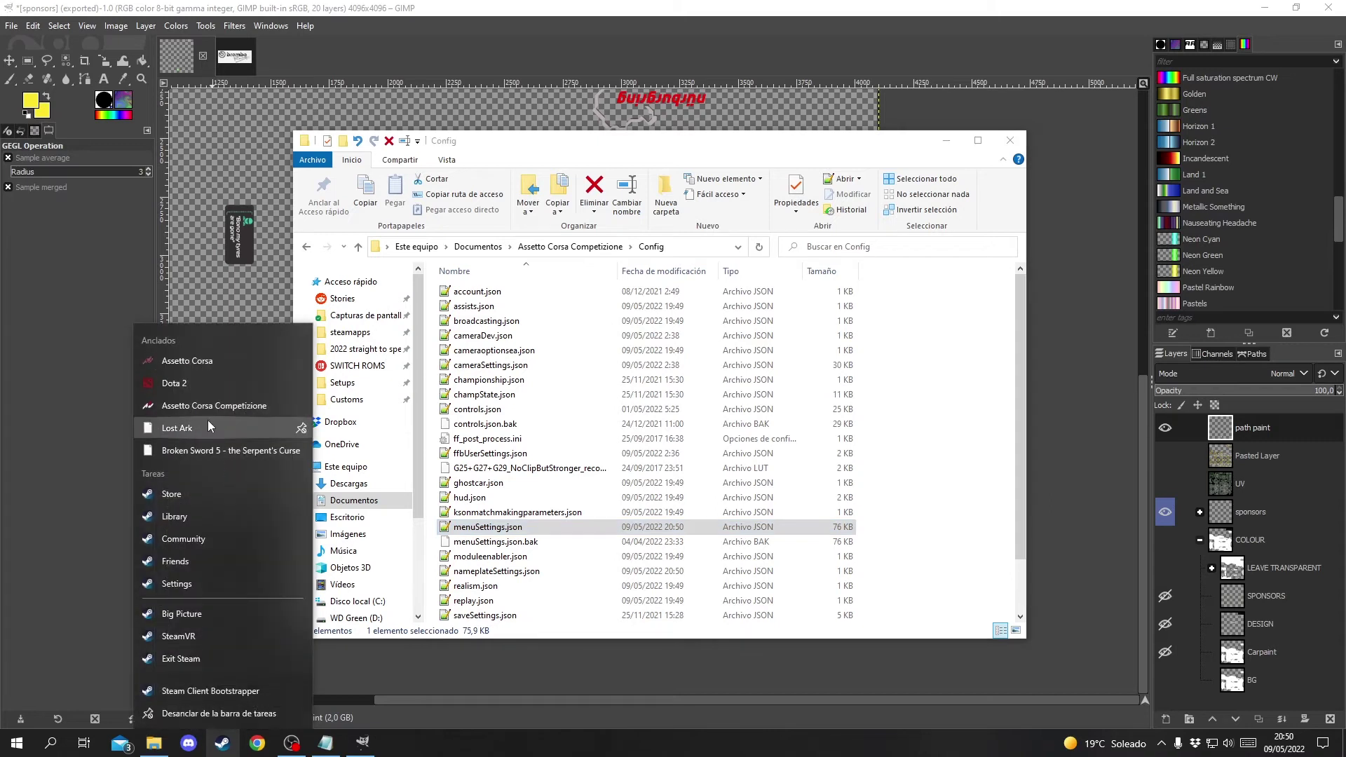
click(205, 408)
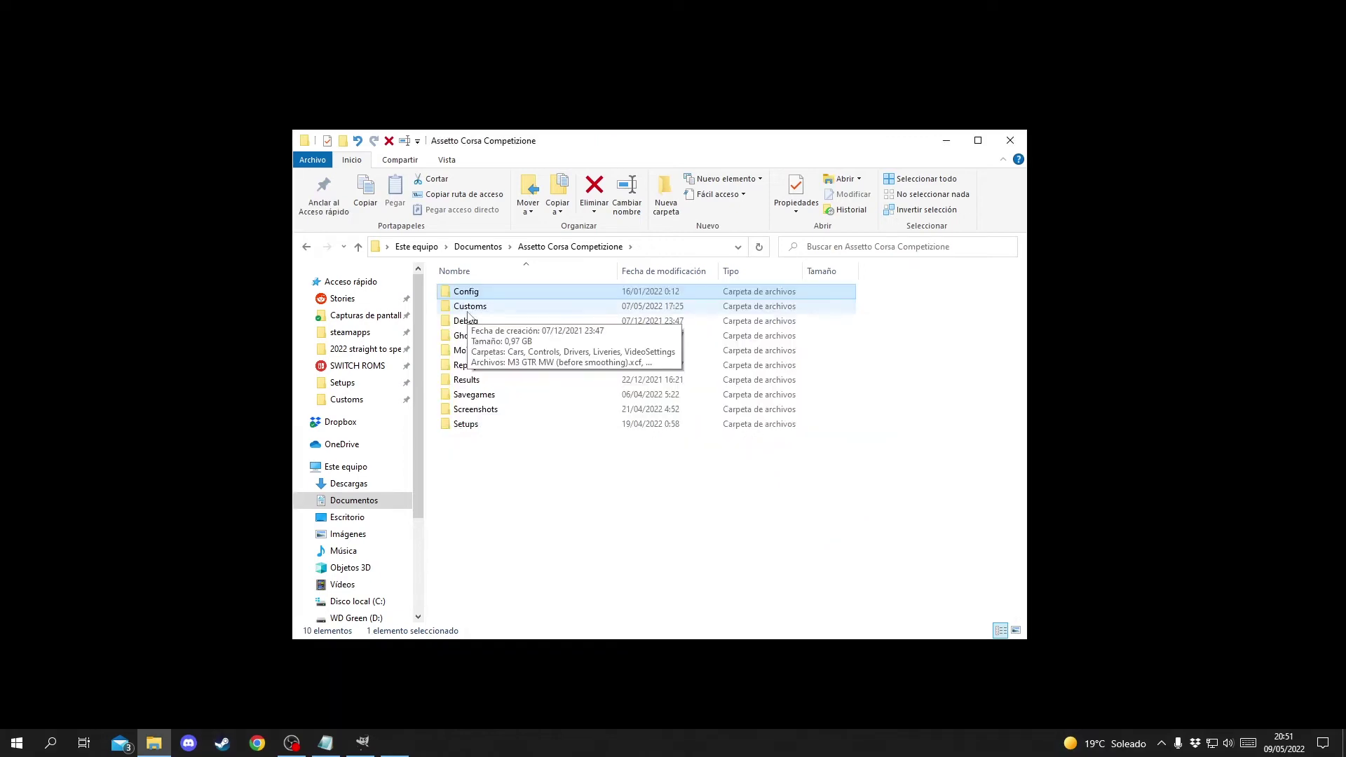
double_click(468, 310)
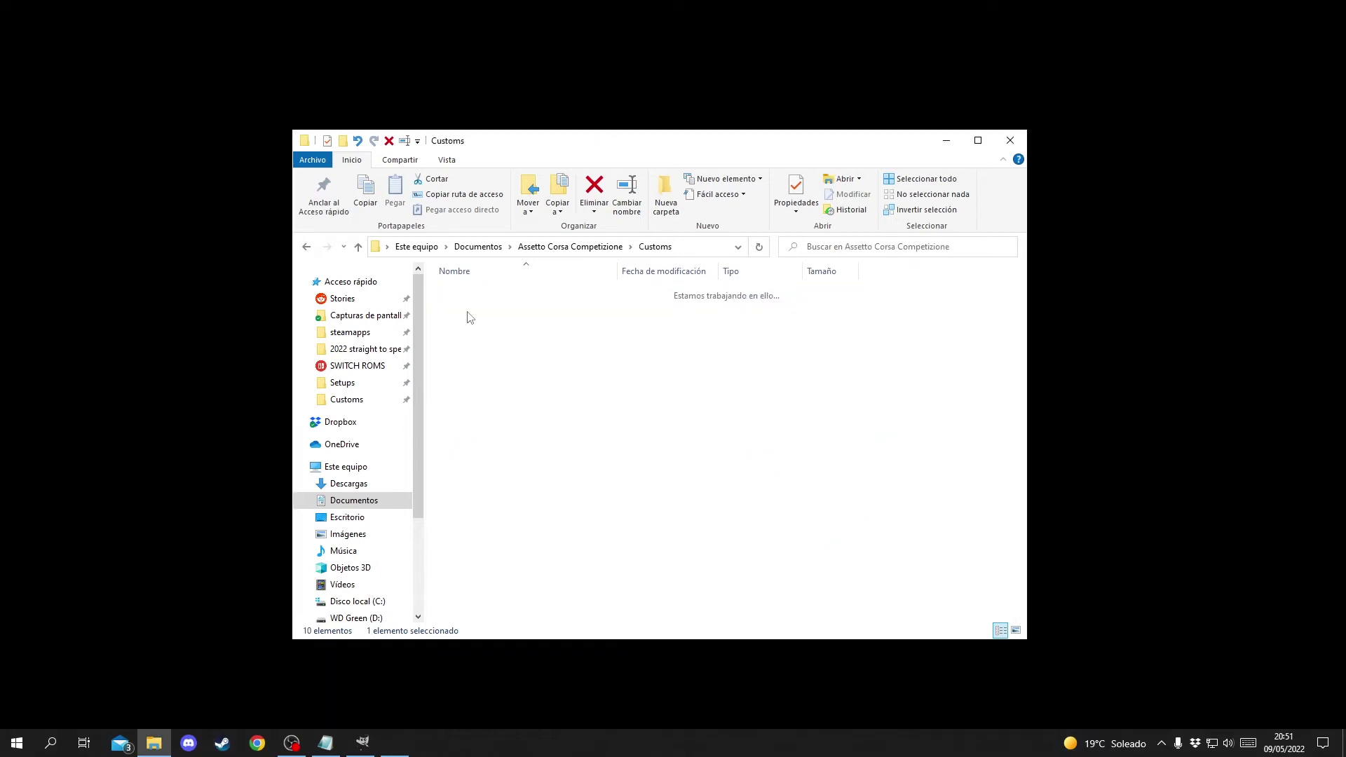
double_click(478, 338)
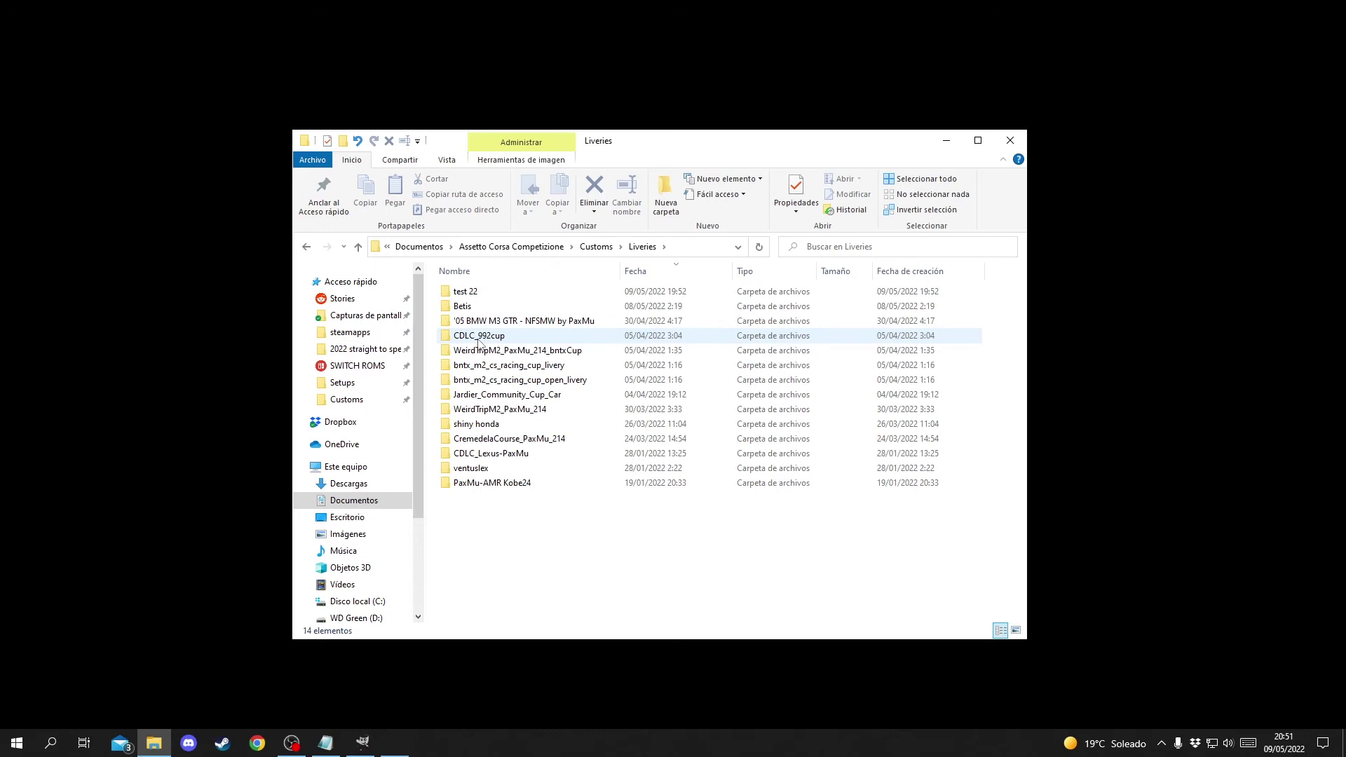
double_click(477, 291)
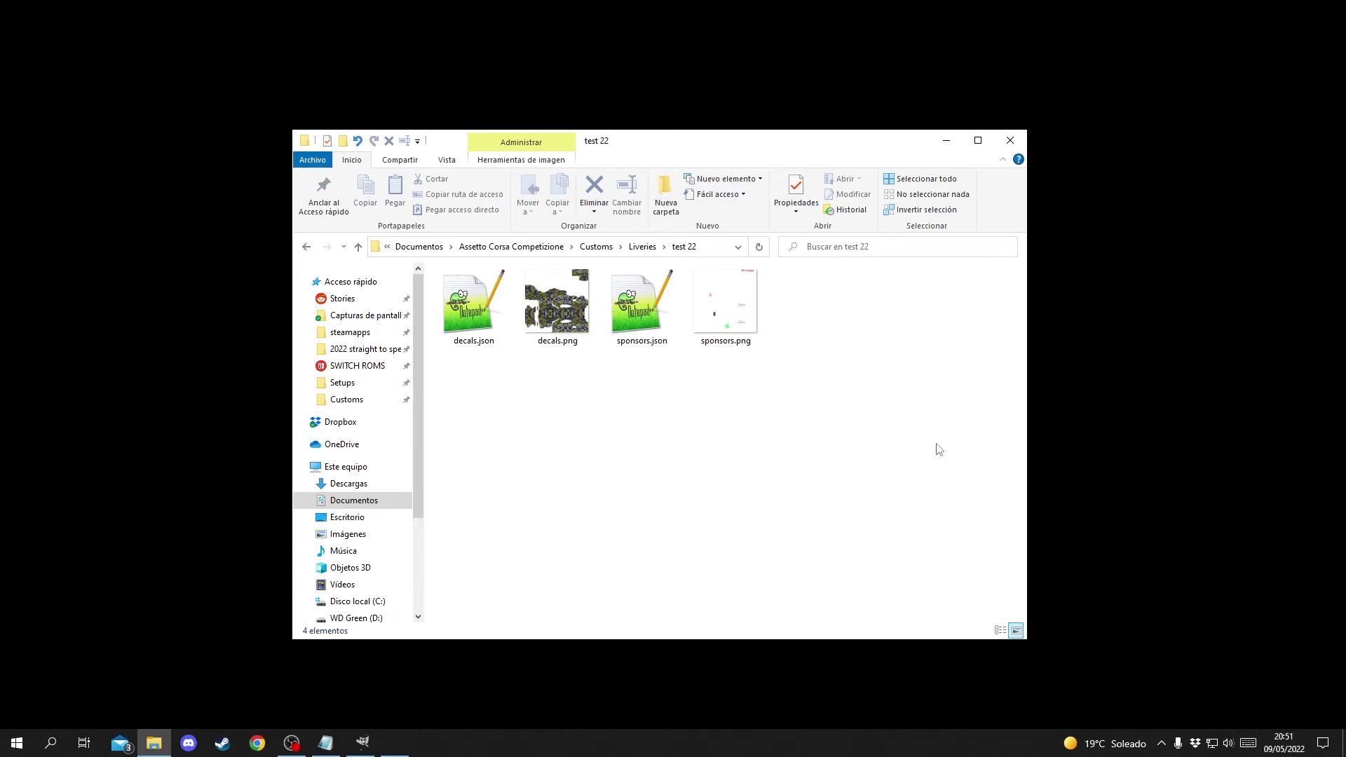
click(1106, 265)
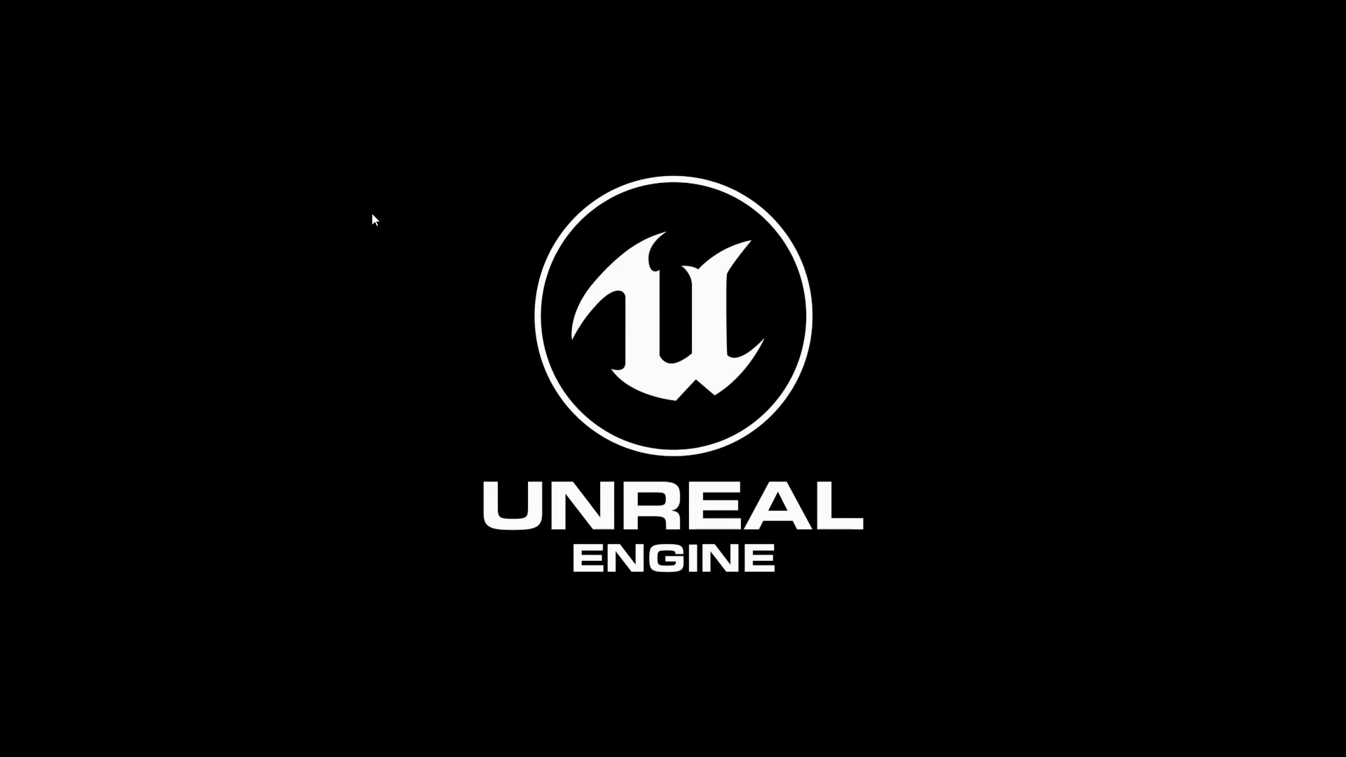
Step: Check the test 22 folder for generated DDS files and arrange its window over the loading game
key(alt+Tab)
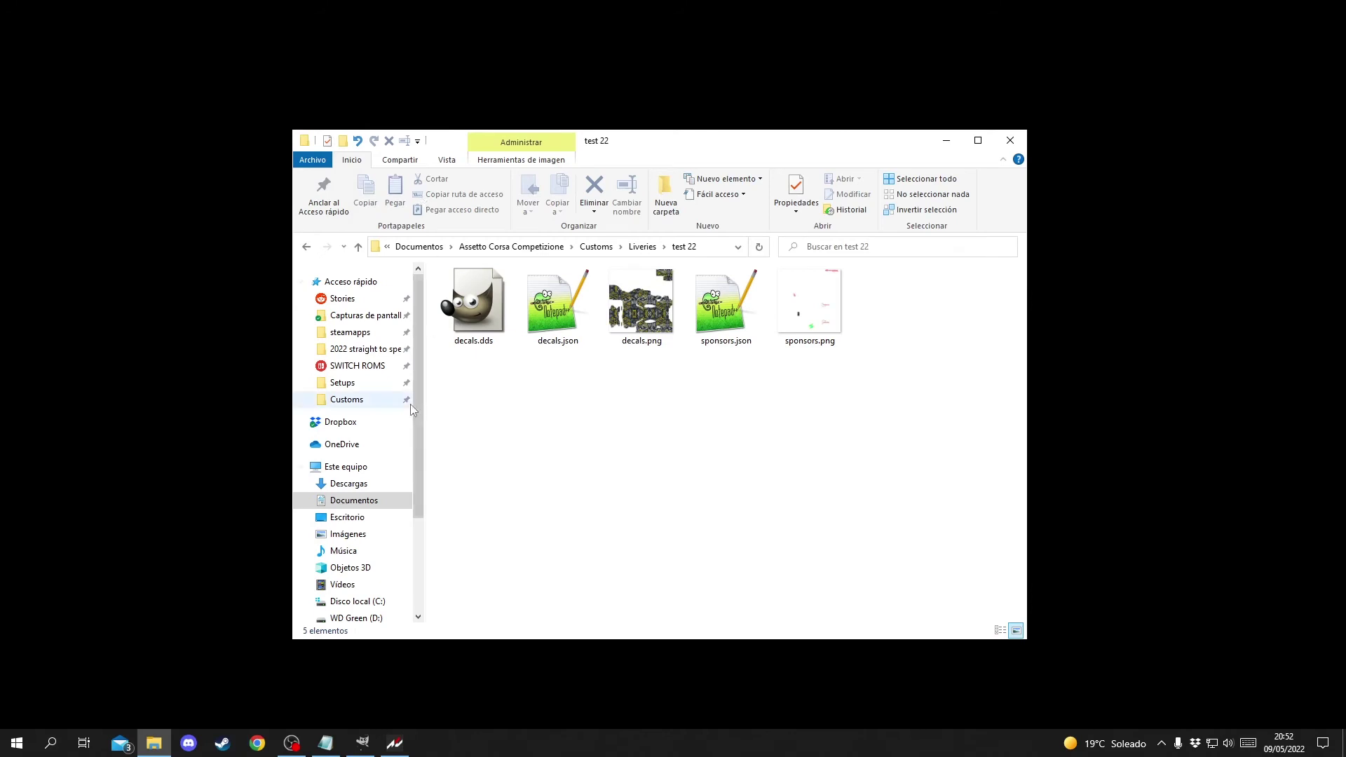
drag(544, 151, 979, 134)
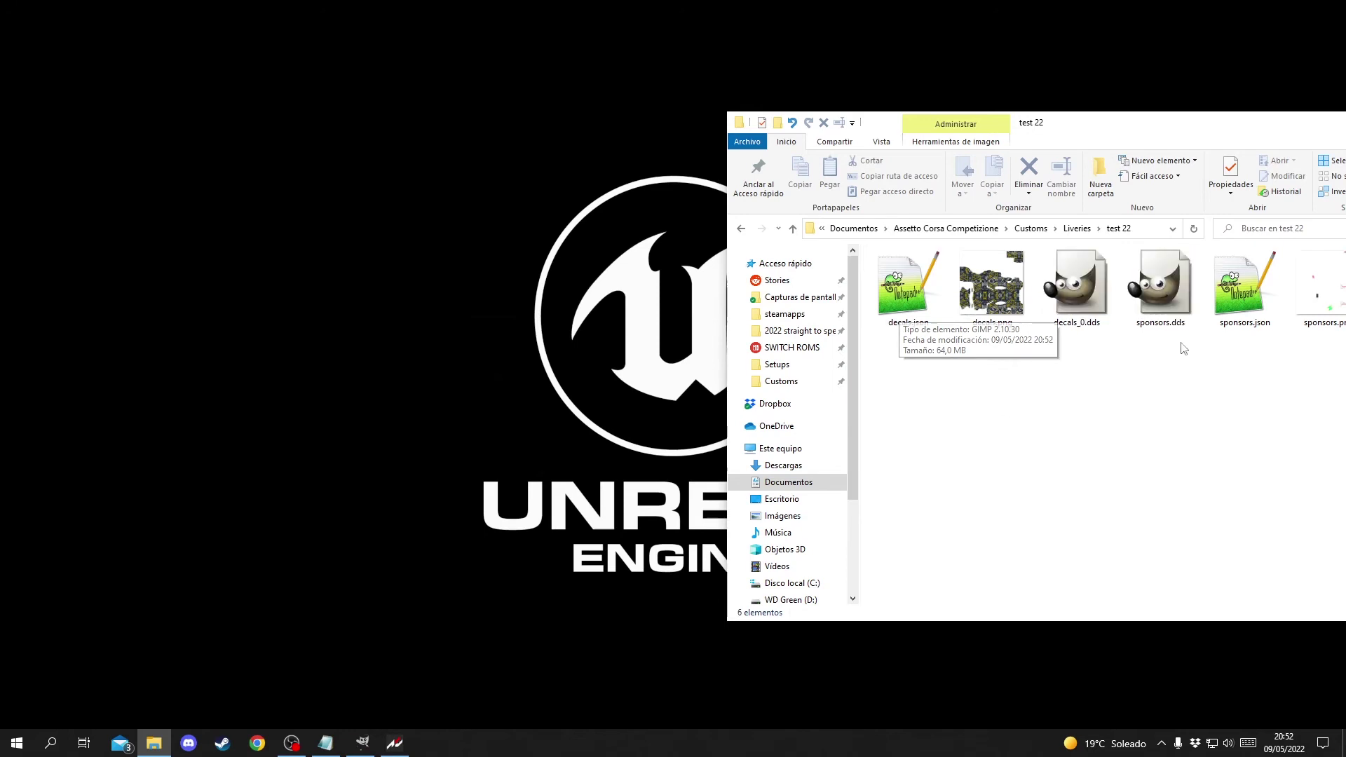
drag(1103, 135, 1060, 131)
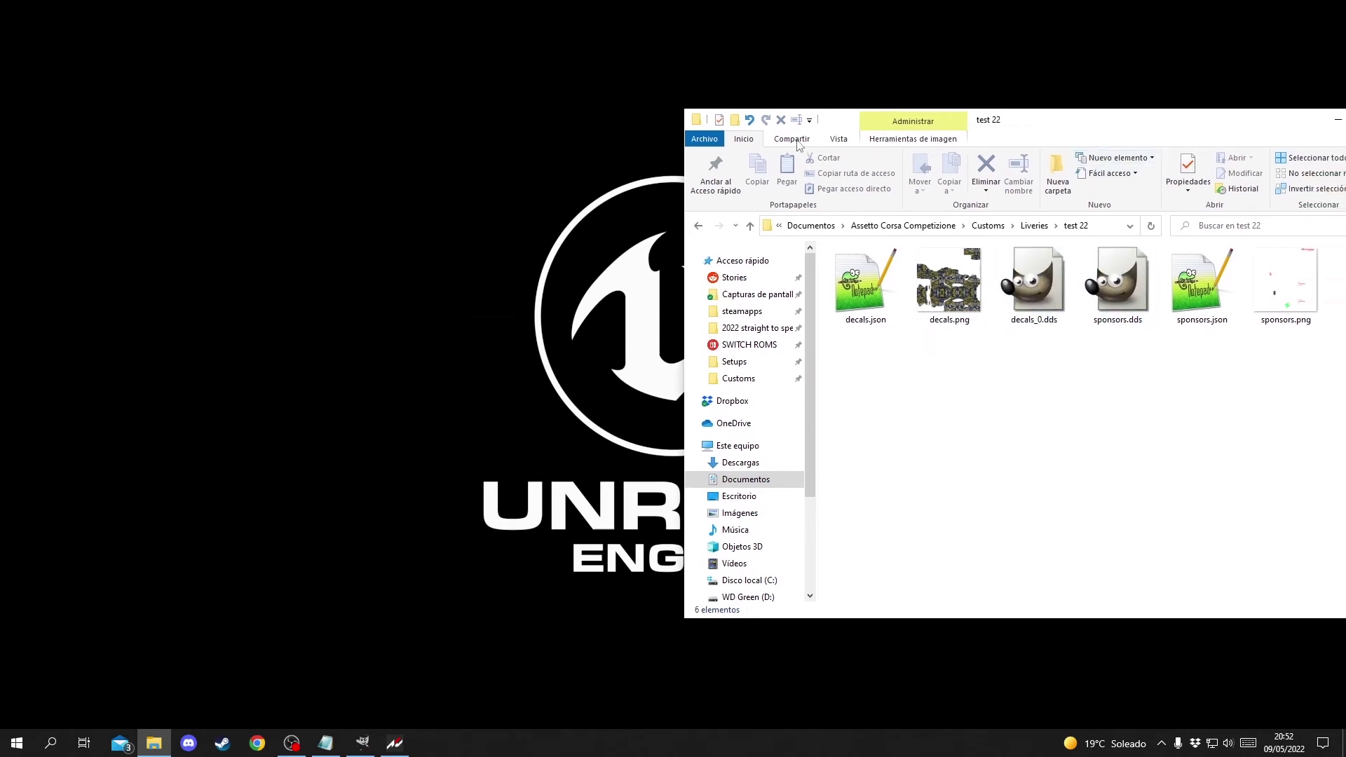
drag(1039, 123, 788, 119)
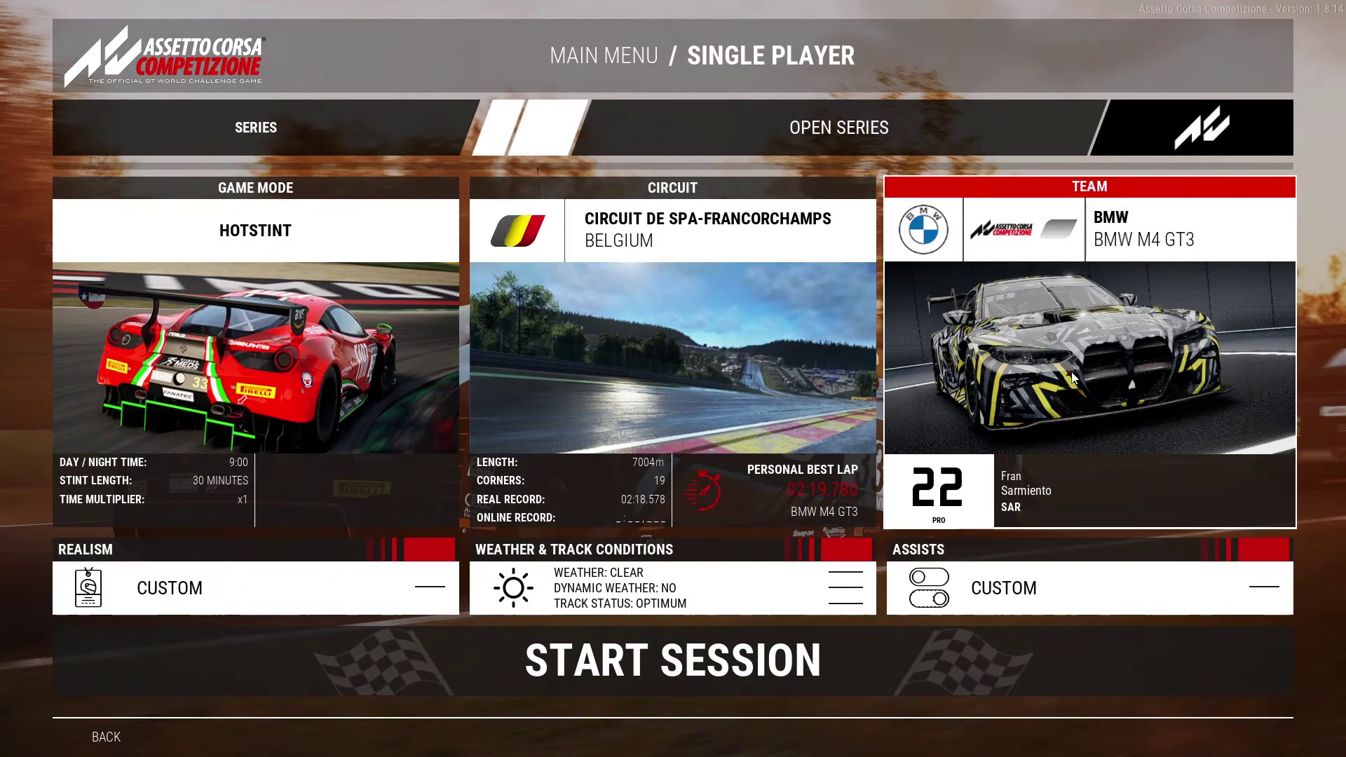
Step: Start the hotstint session at Spa-Francorchamps with the BMW M4 GT3 and inspect decals_1.dds and sponsors_1.dds in the test 22 folder
click(1024, 364)
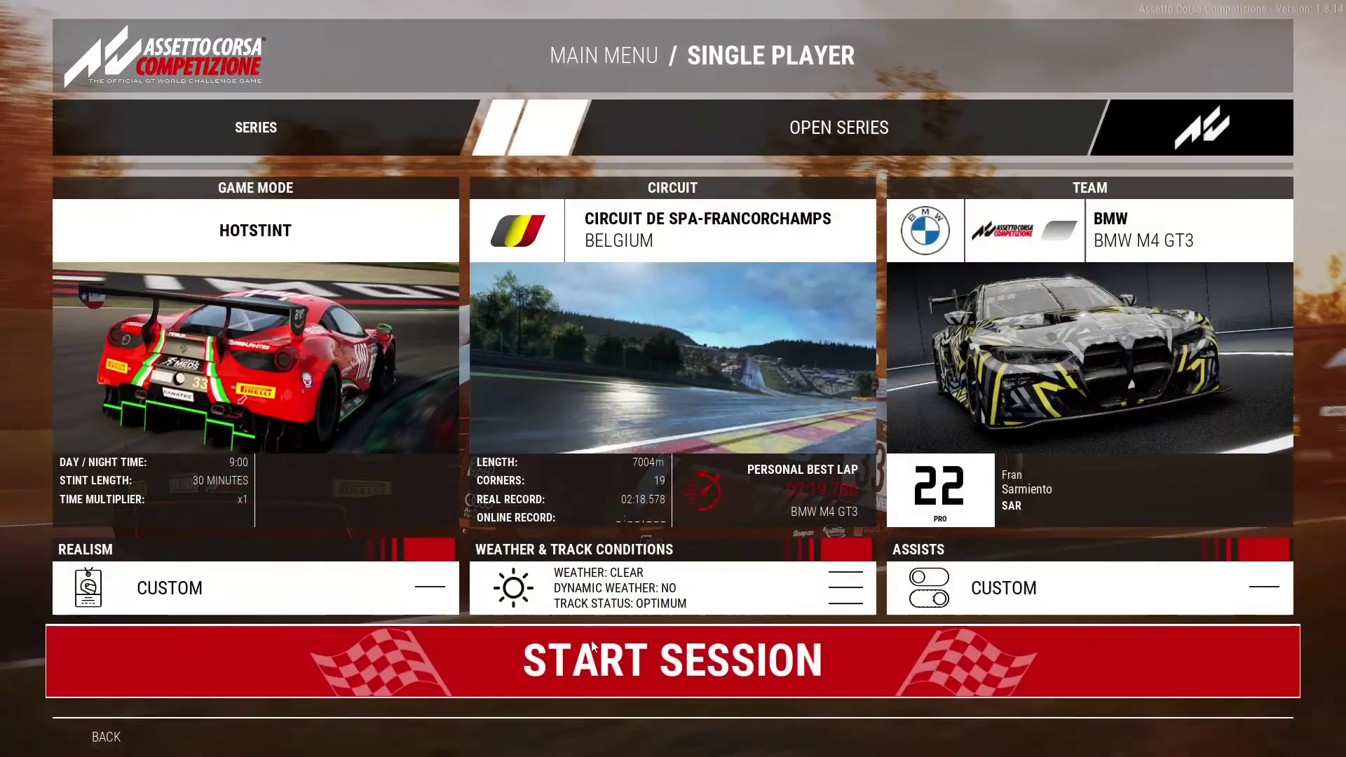
click(588, 647)
key(alt+Tab)
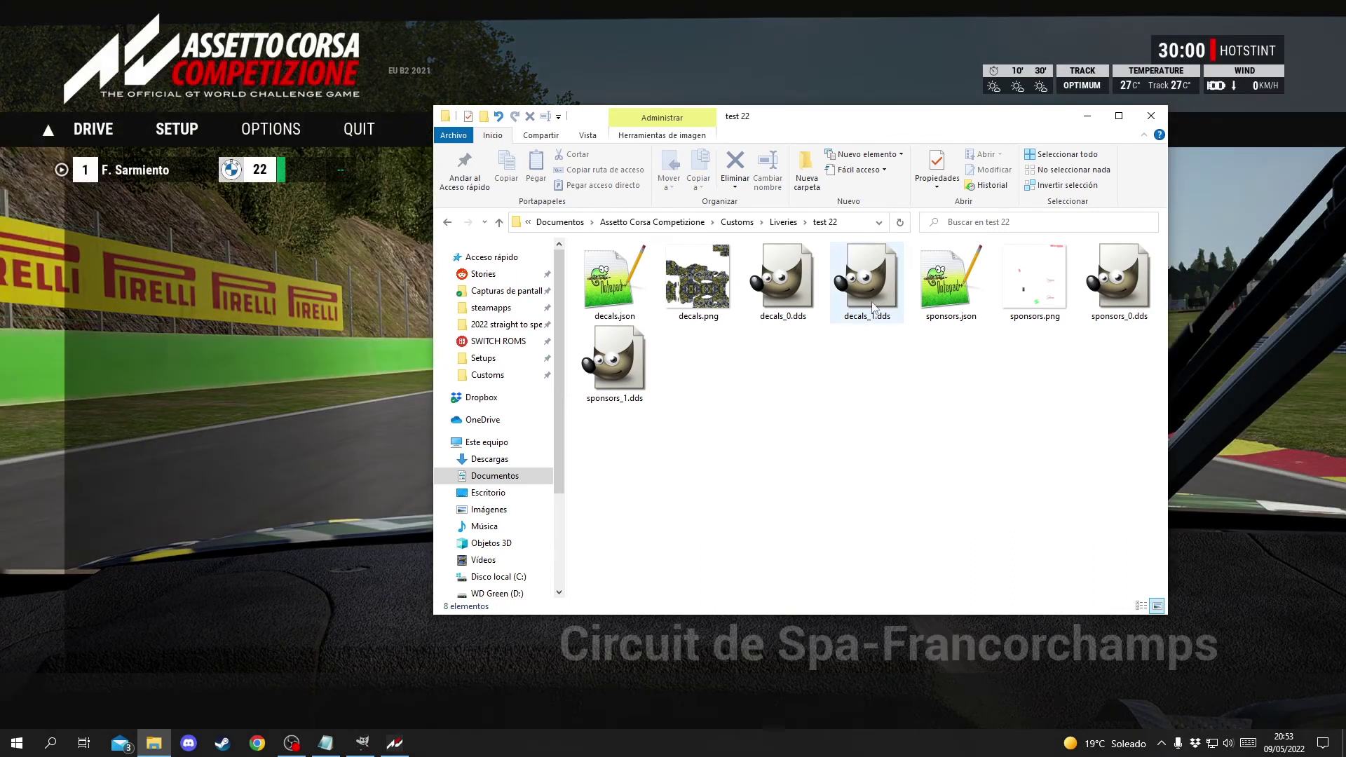
click(874, 316)
click(615, 361)
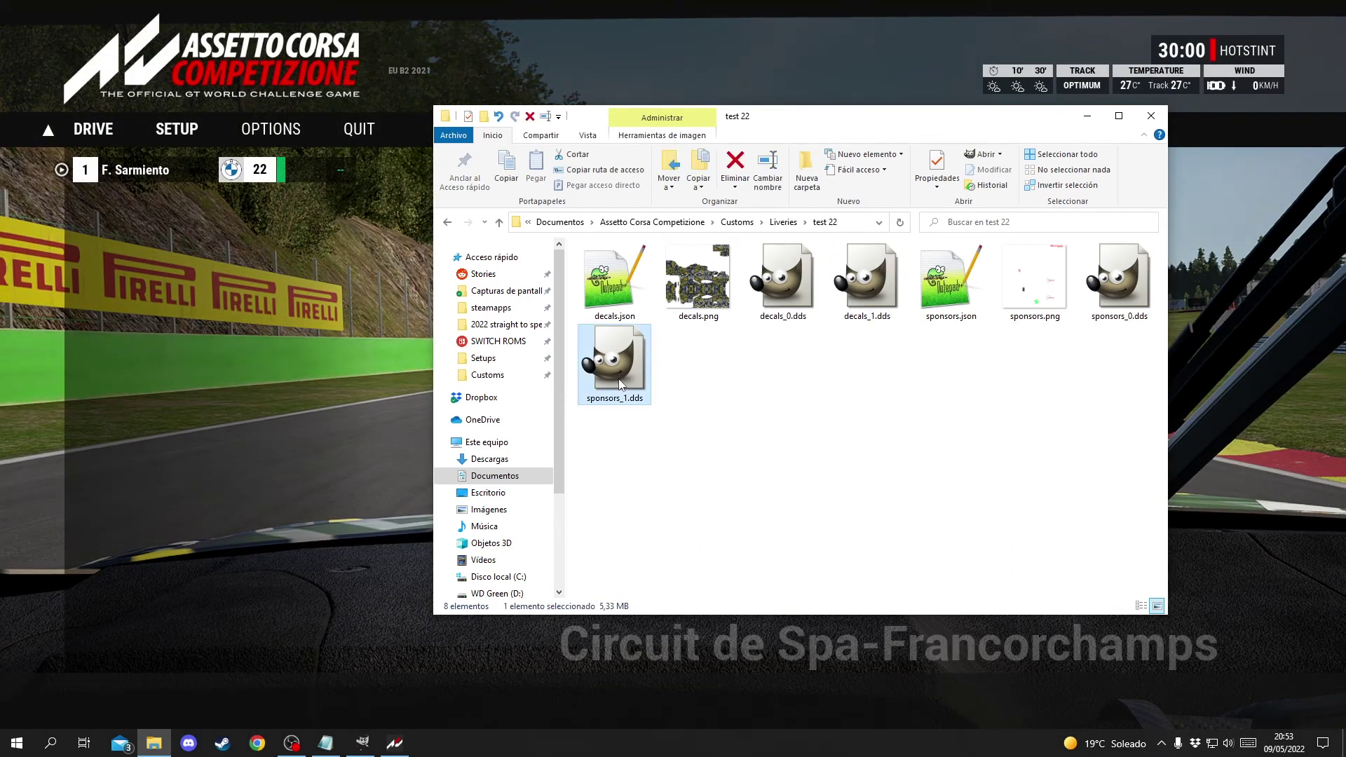
click(256, 455)
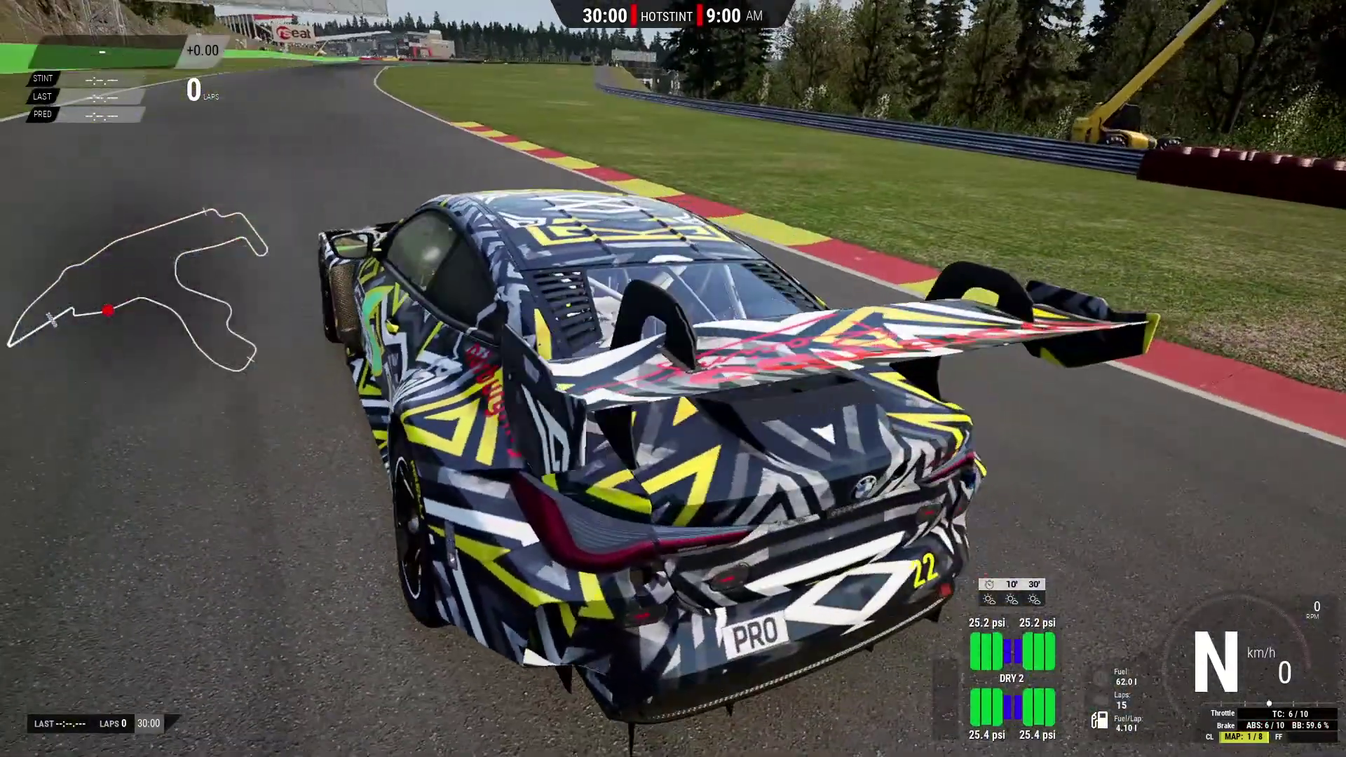
Step: Examine the roughness, clear coat and metallic values in the test 22 folder's decals.json, then close that file and minimize Notepad++
key(alt+Tab)
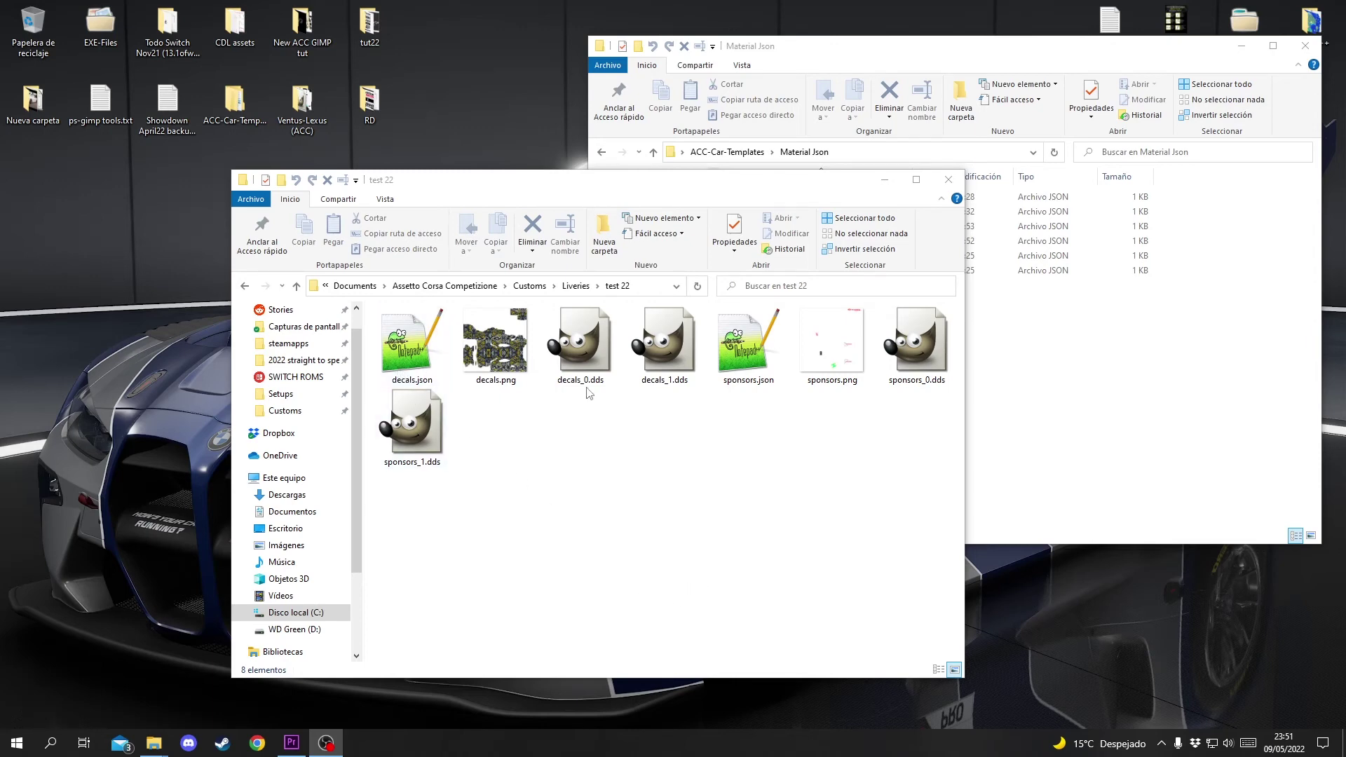
double_click(424, 357)
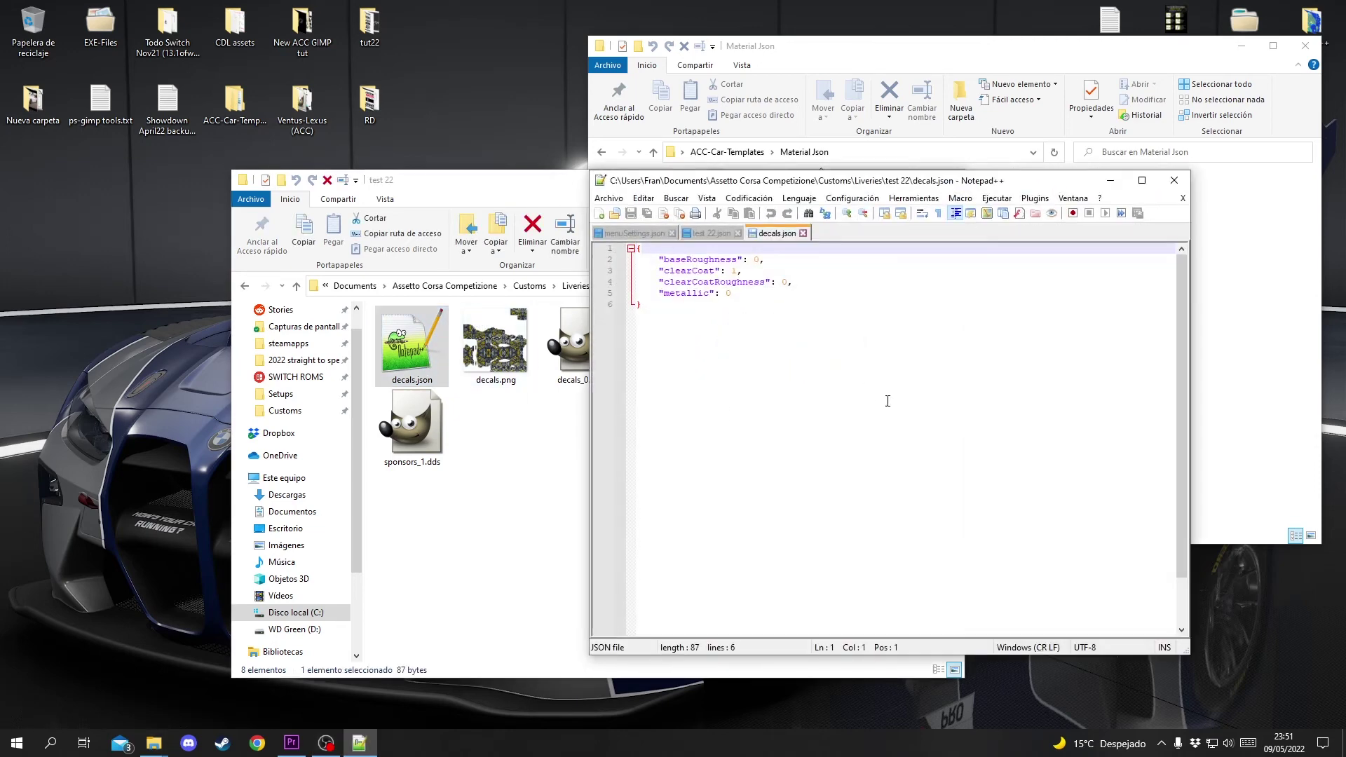
drag(821, 180, 981, 283)
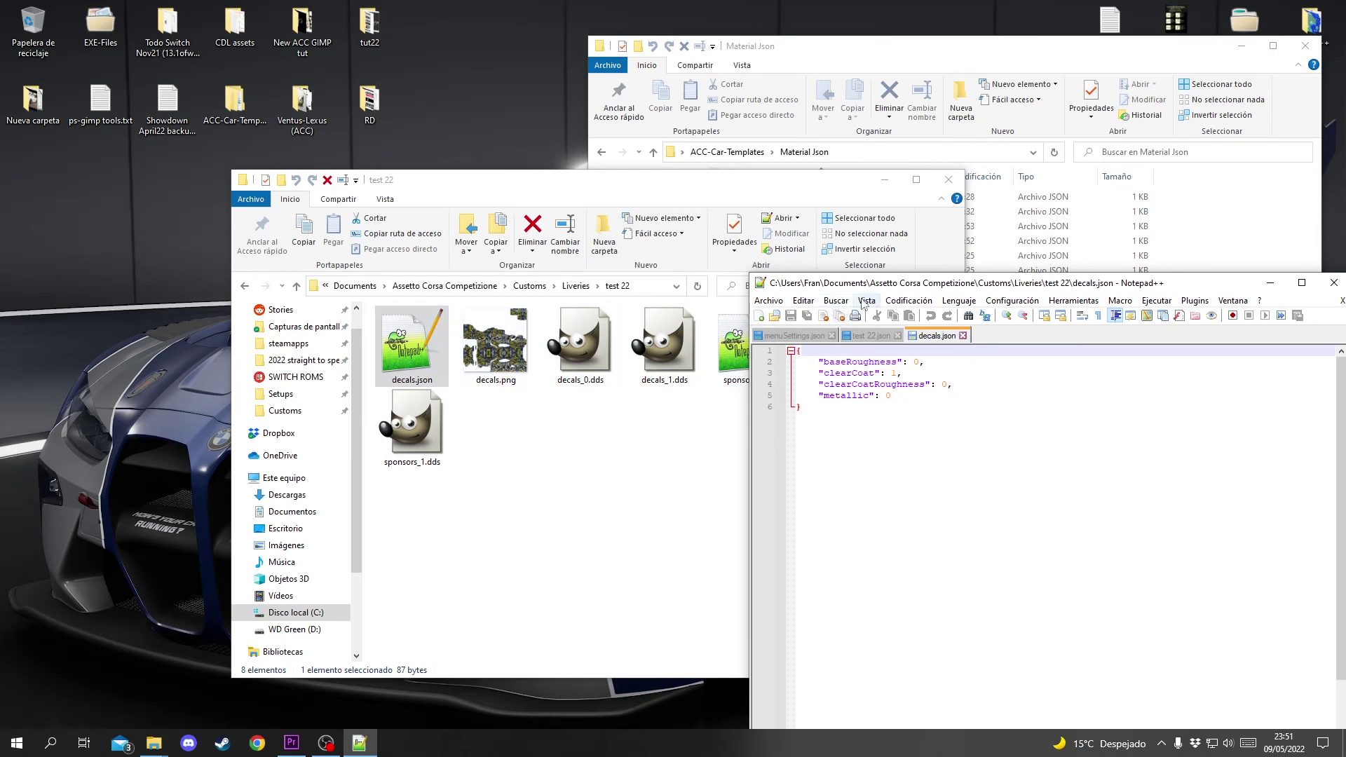
drag(872, 309, 546, 238)
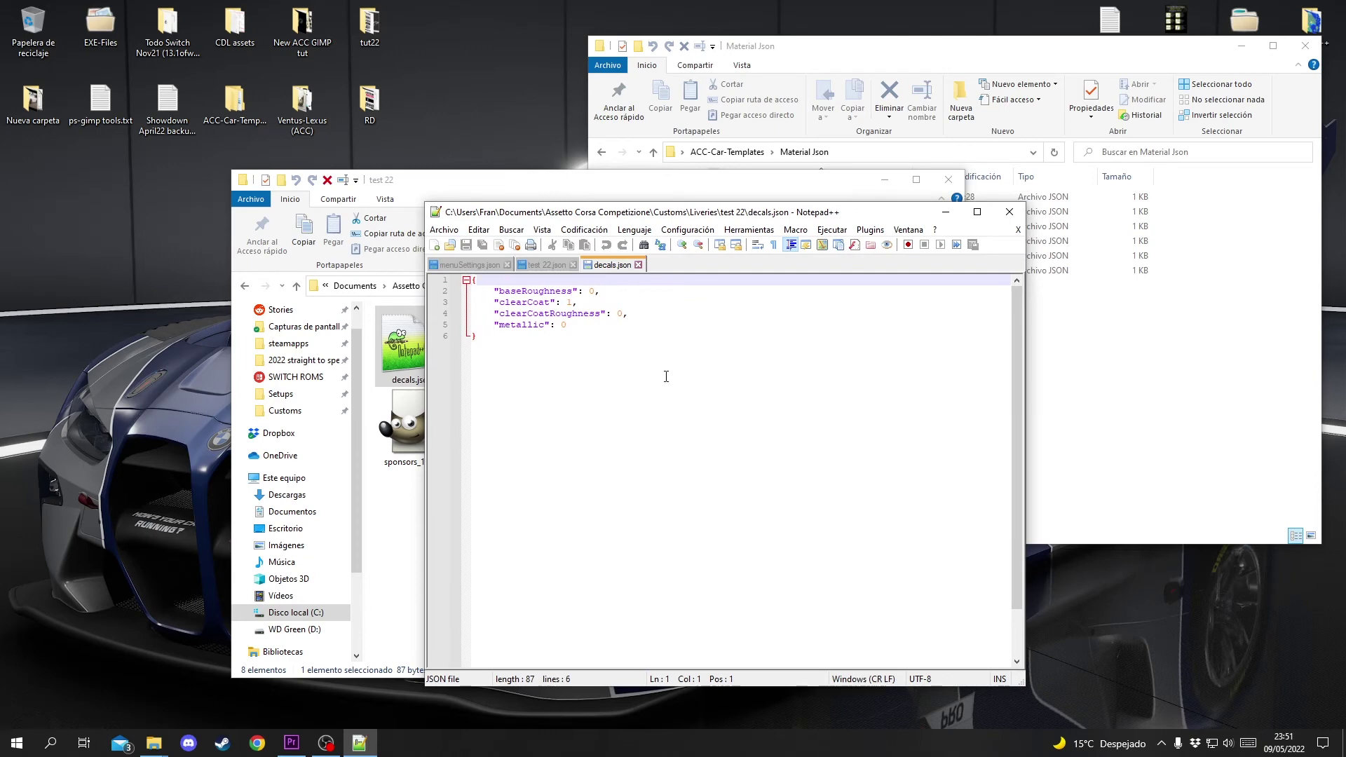
click(639, 265)
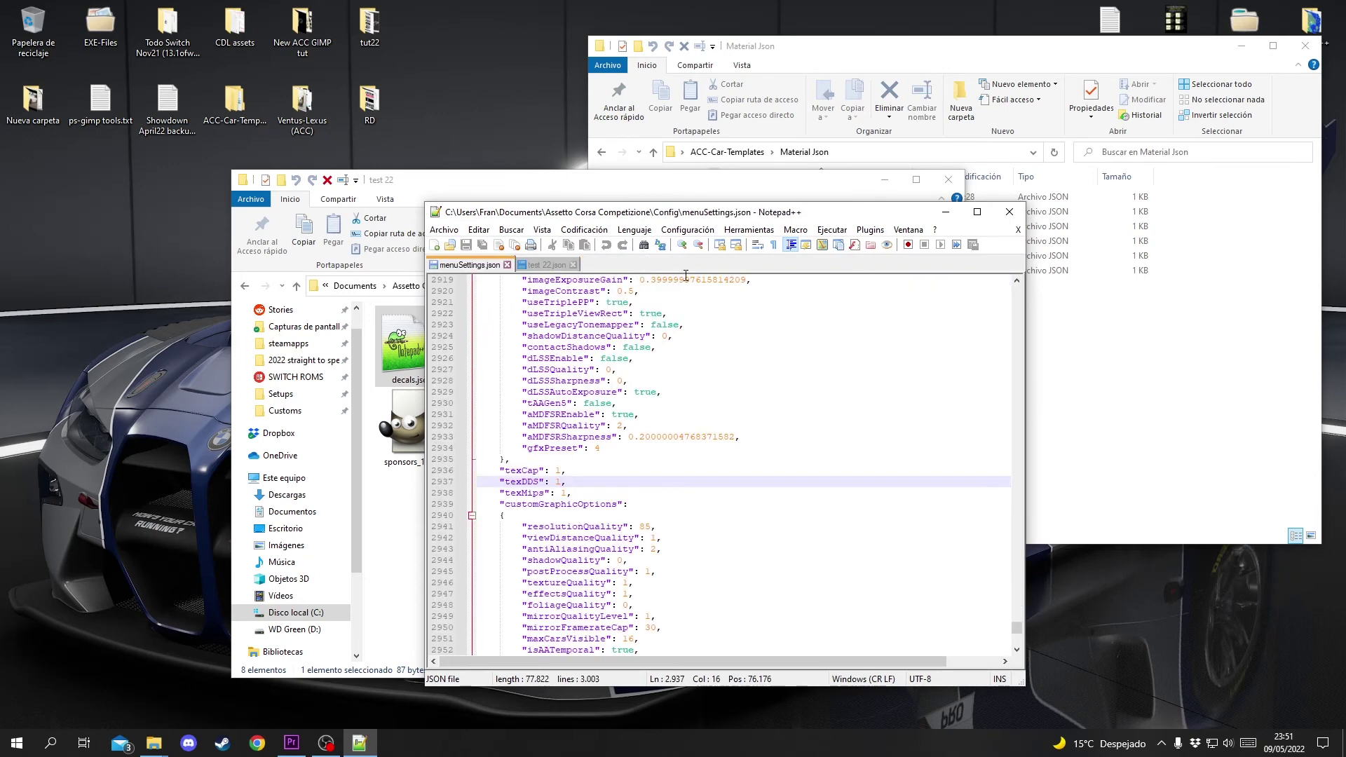
drag(884, 221, 685, 220)
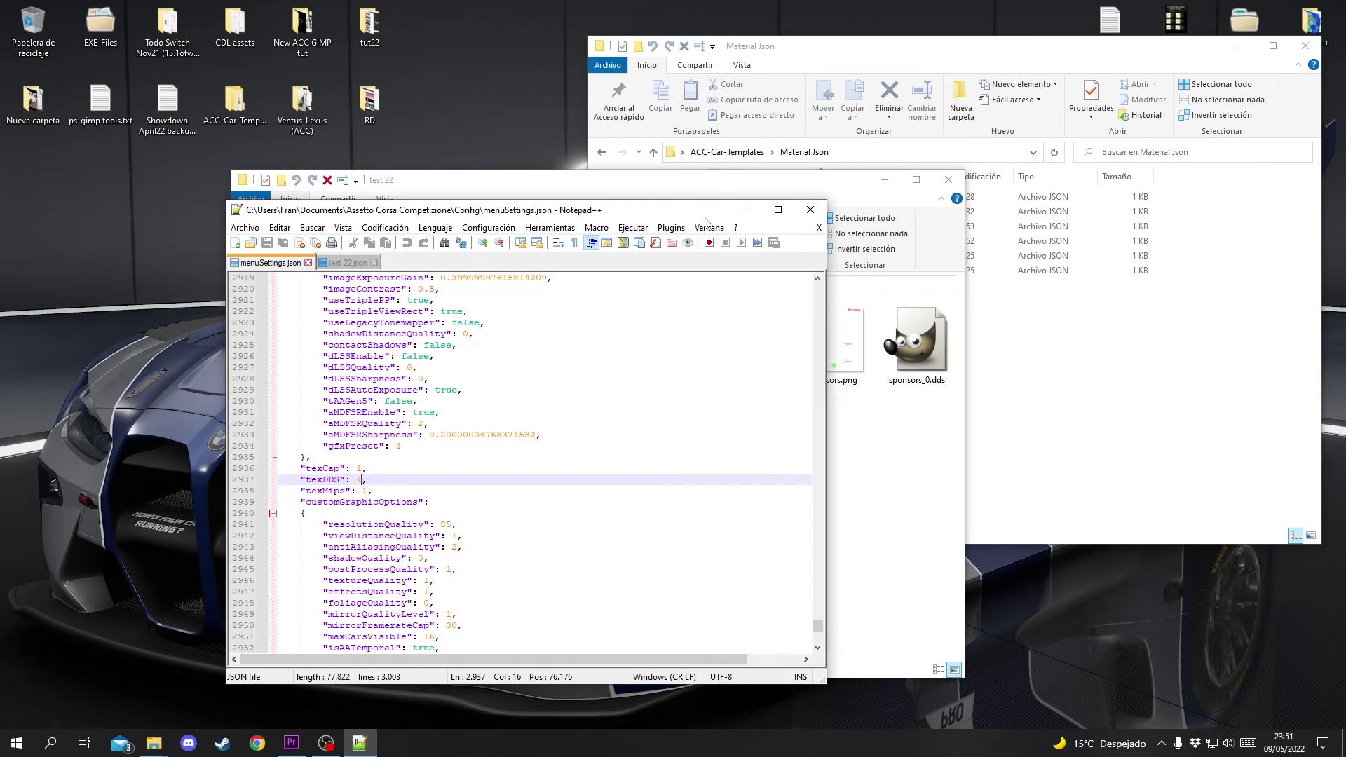
click(744, 211)
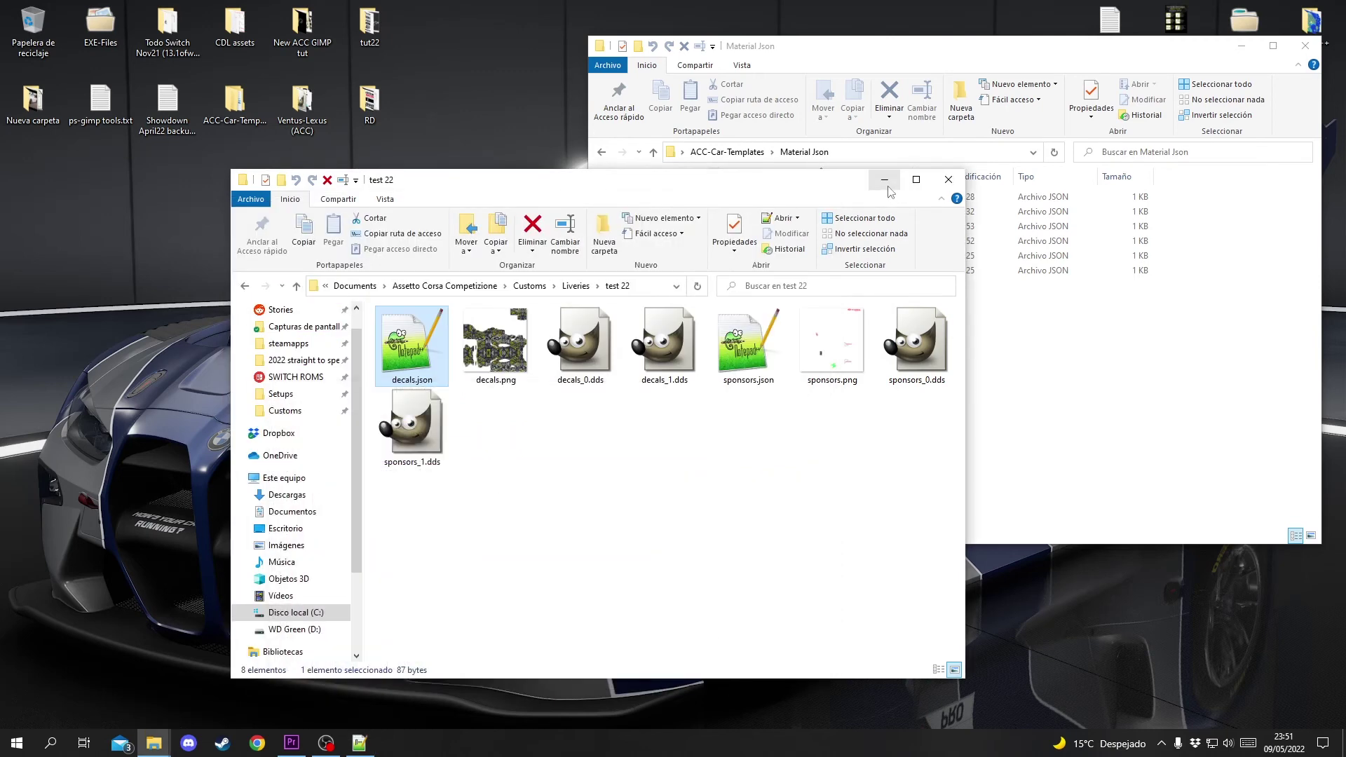
Step: Examine the chrome, glossy, matte, metallic, satin and satin-metallic JSON presets in the Material Json folder, comparing their finish values
click(884, 180)
drag(806, 56, 721, 94)
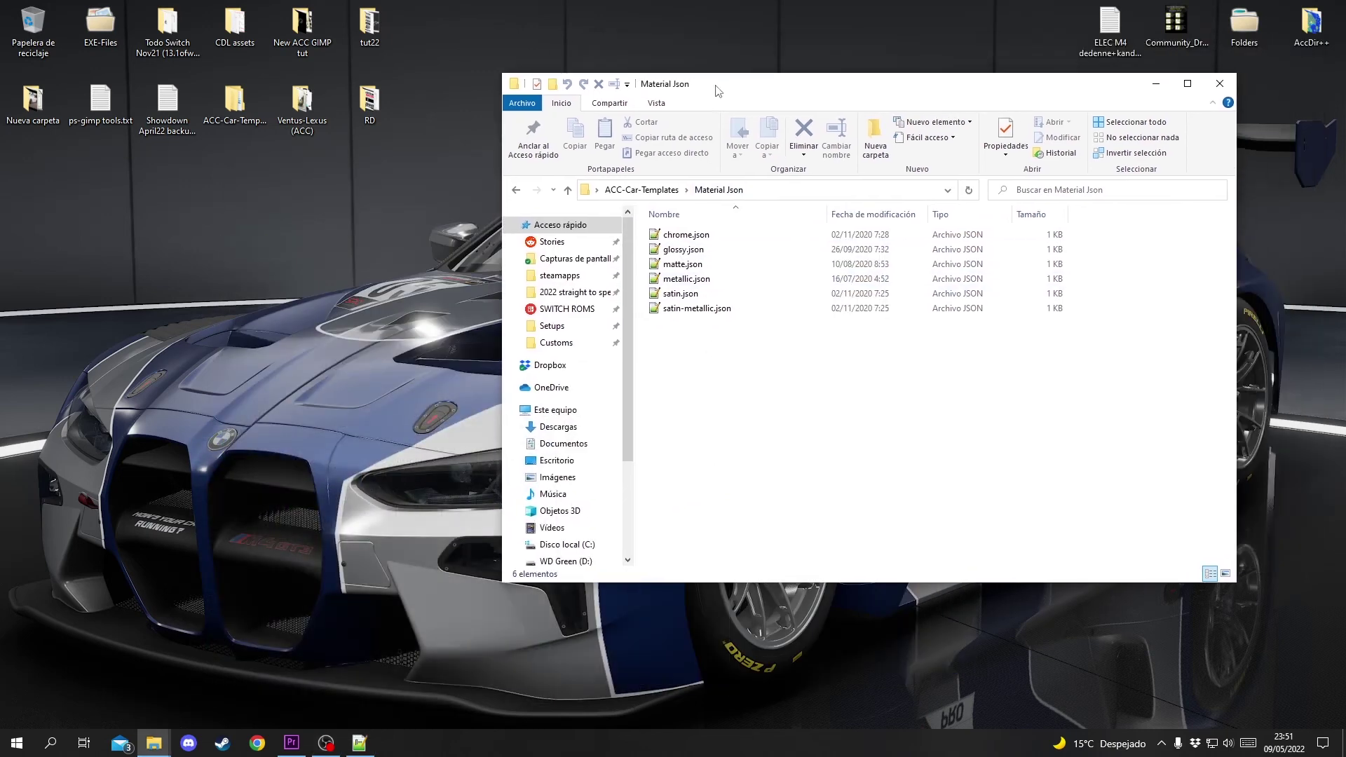
double_click(723, 236)
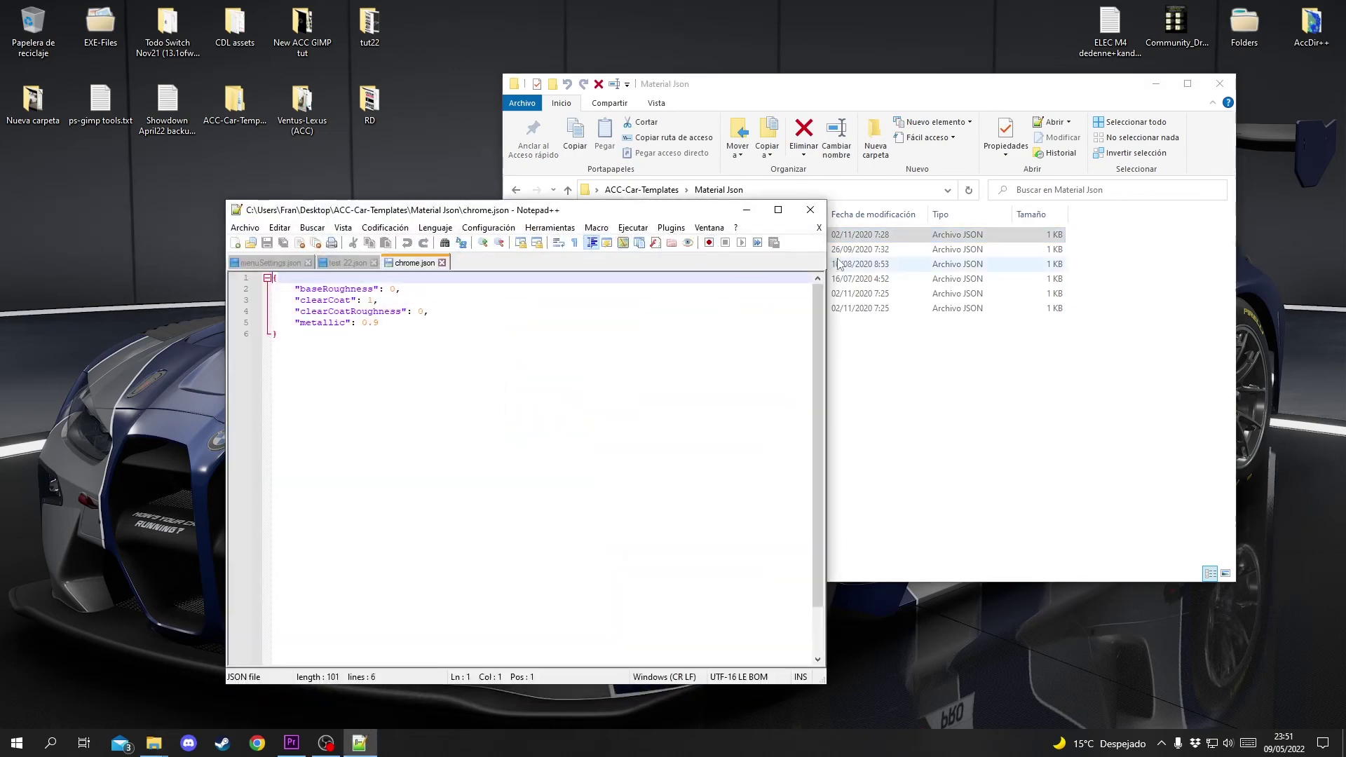
double_click(869, 250)
double_click(874, 266)
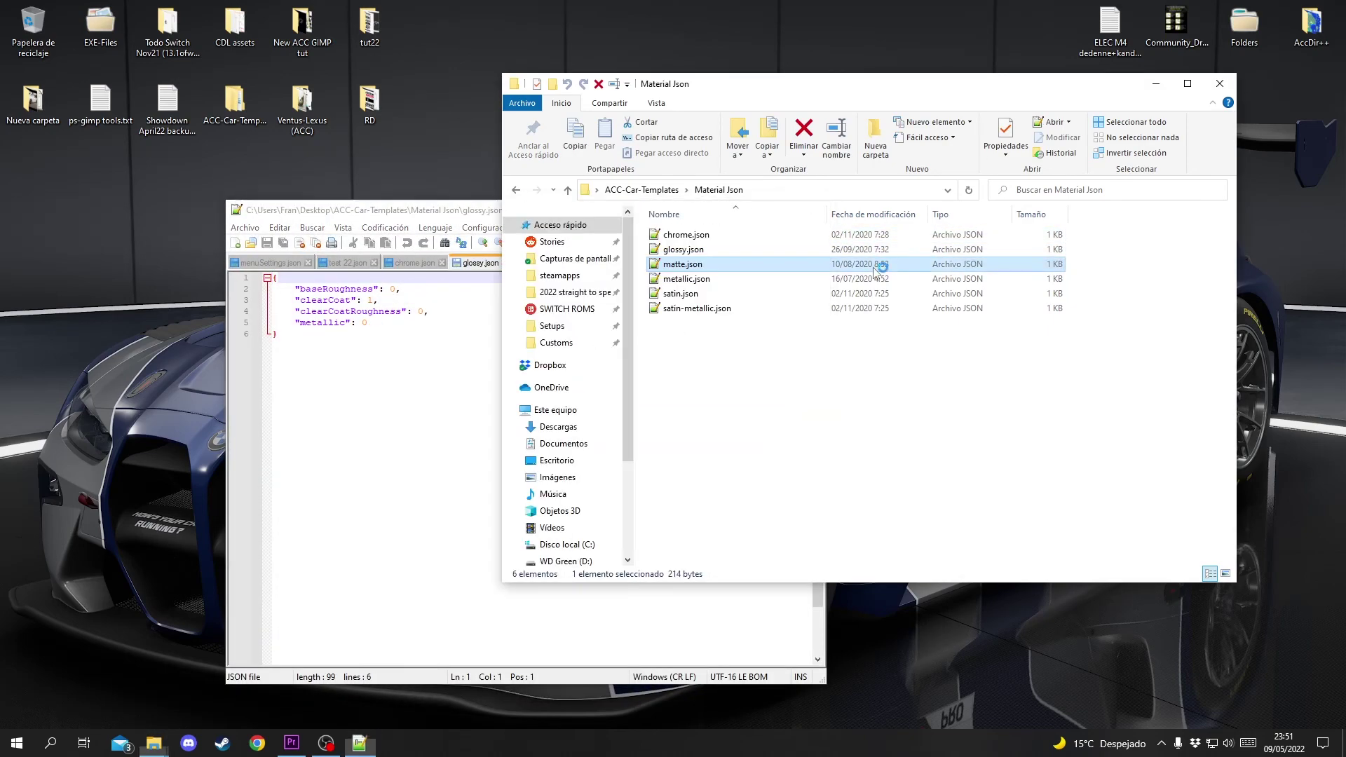
double_click(878, 280)
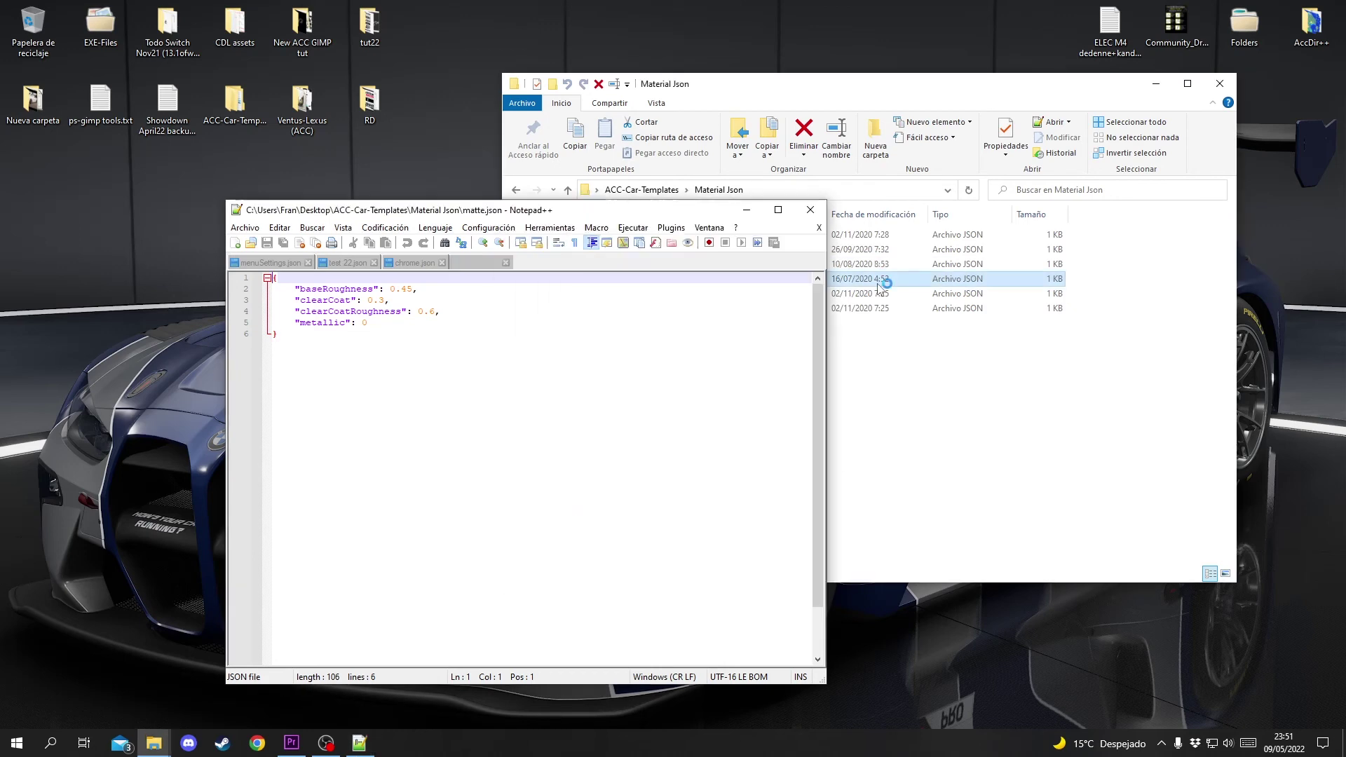
double_click(877, 295)
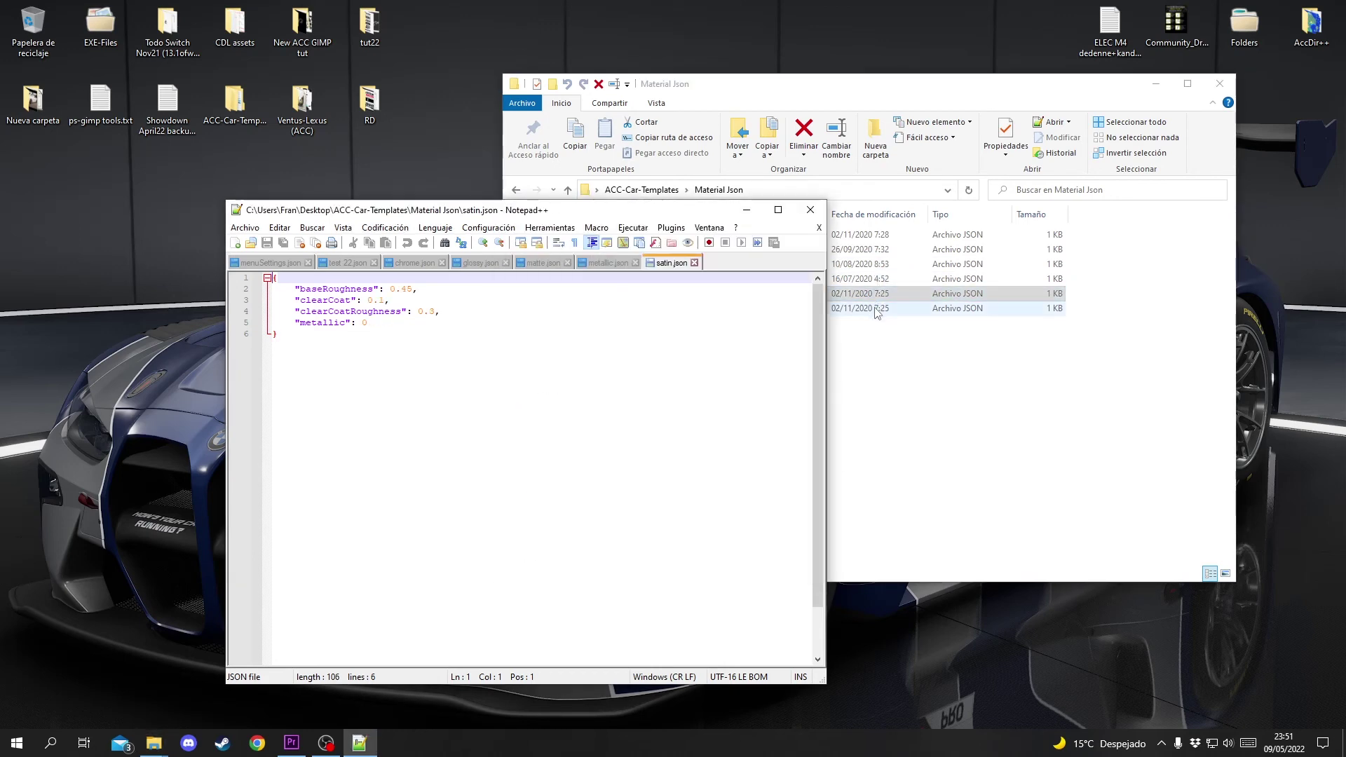
double_click(875, 310)
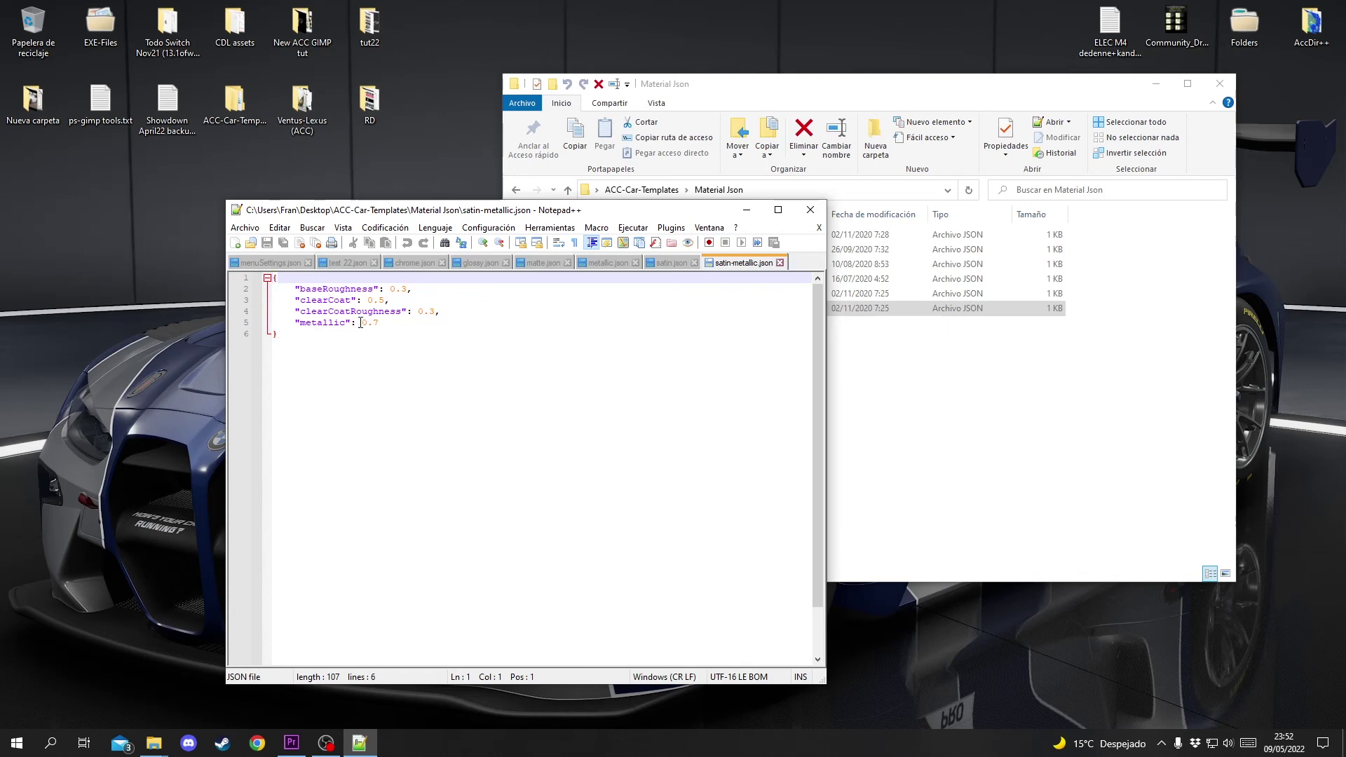
drag(362, 323, 383, 322)
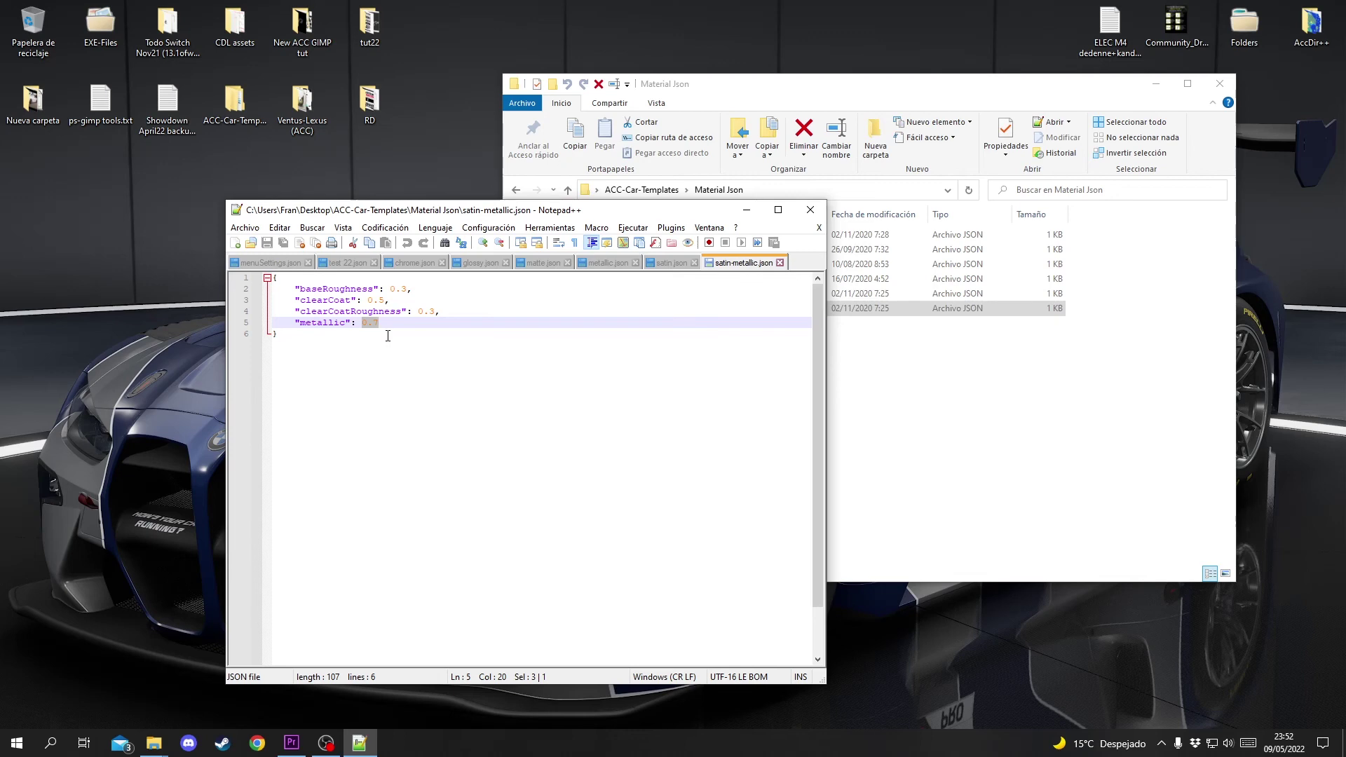
Step: Close all the opened material preset files and exit Notepad++
click(780, 263)
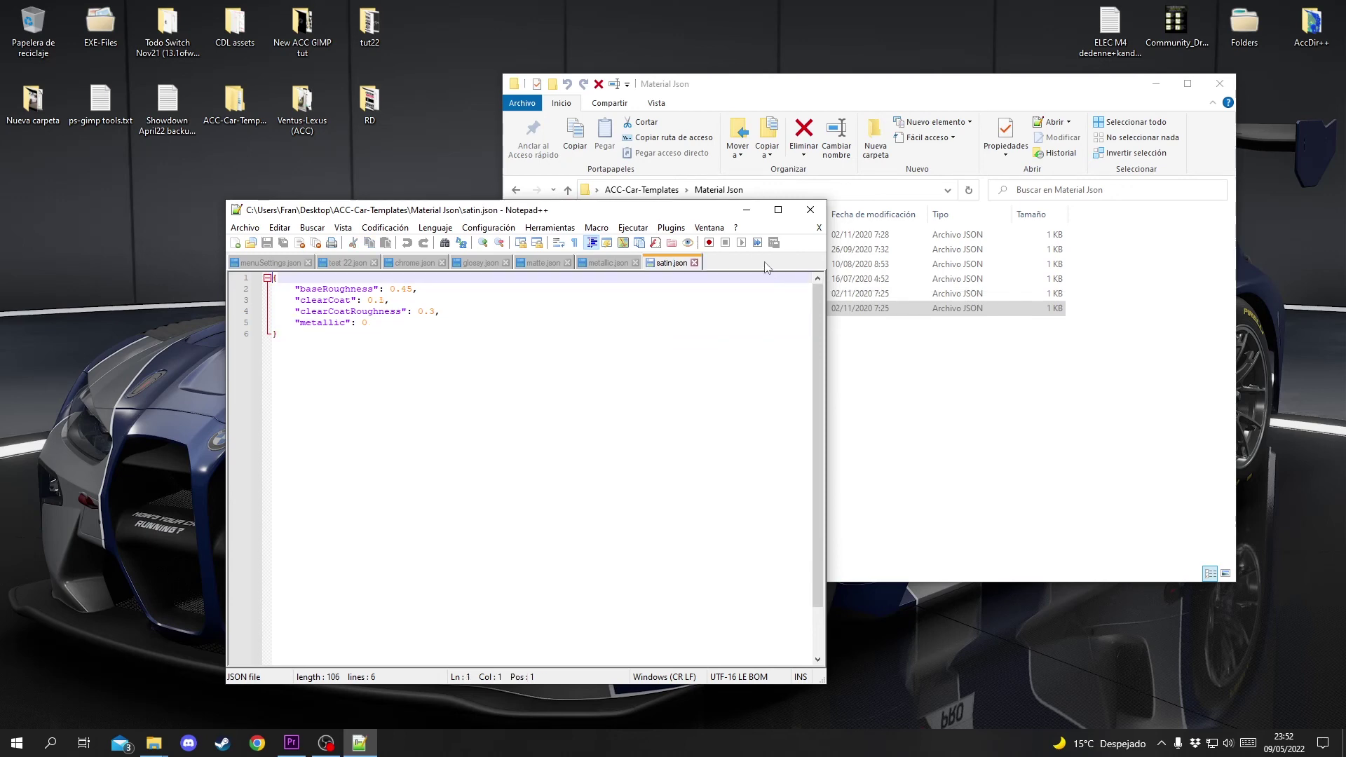
click(694, 262)
click(635, 263)
click(568, 263)
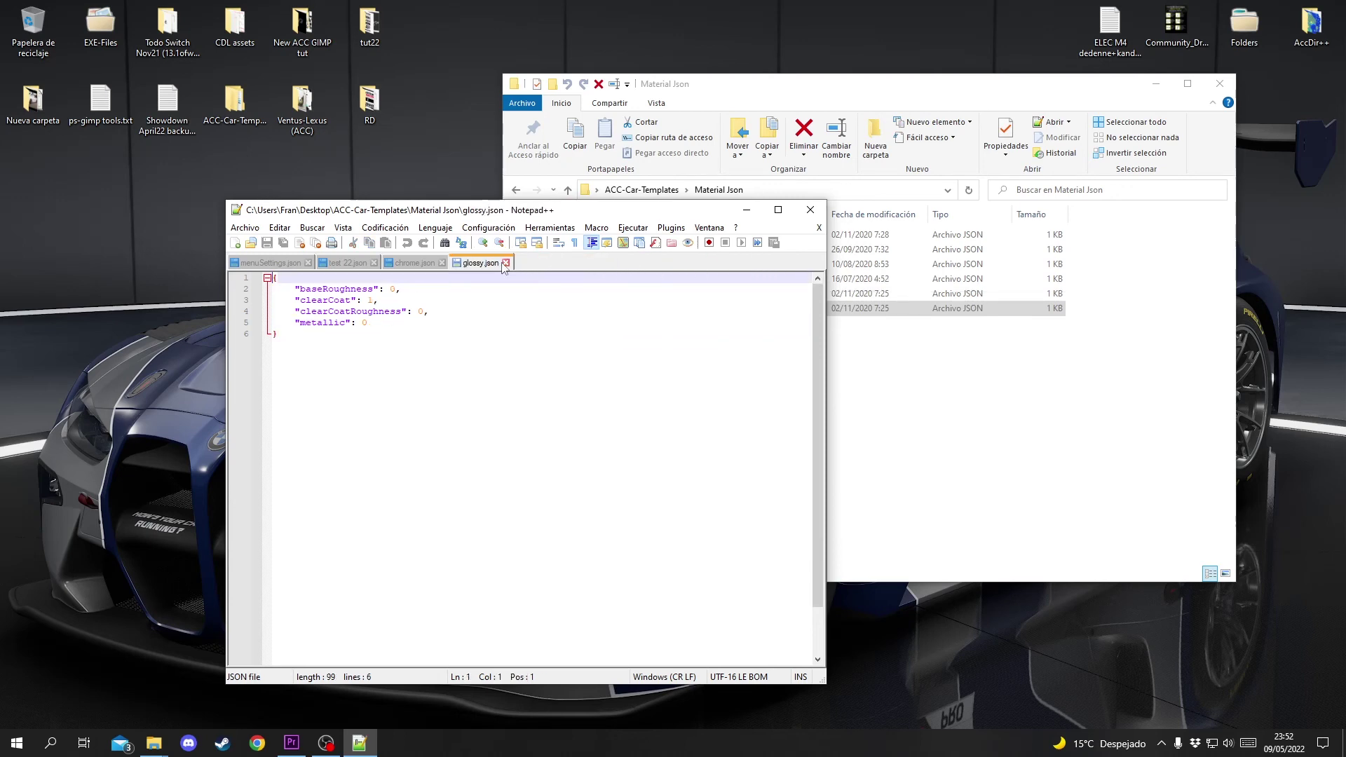
click(506, 263)
click(442, 263)
click(810, 210)
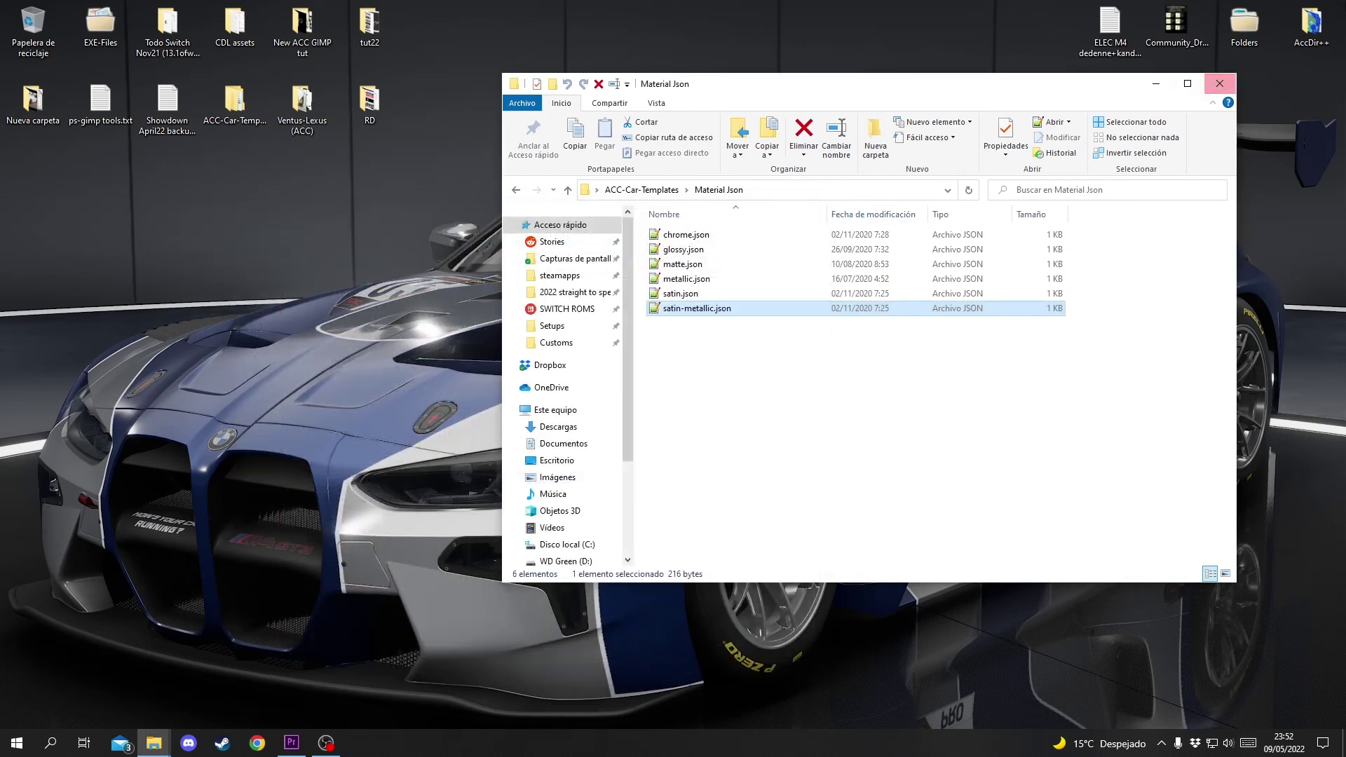